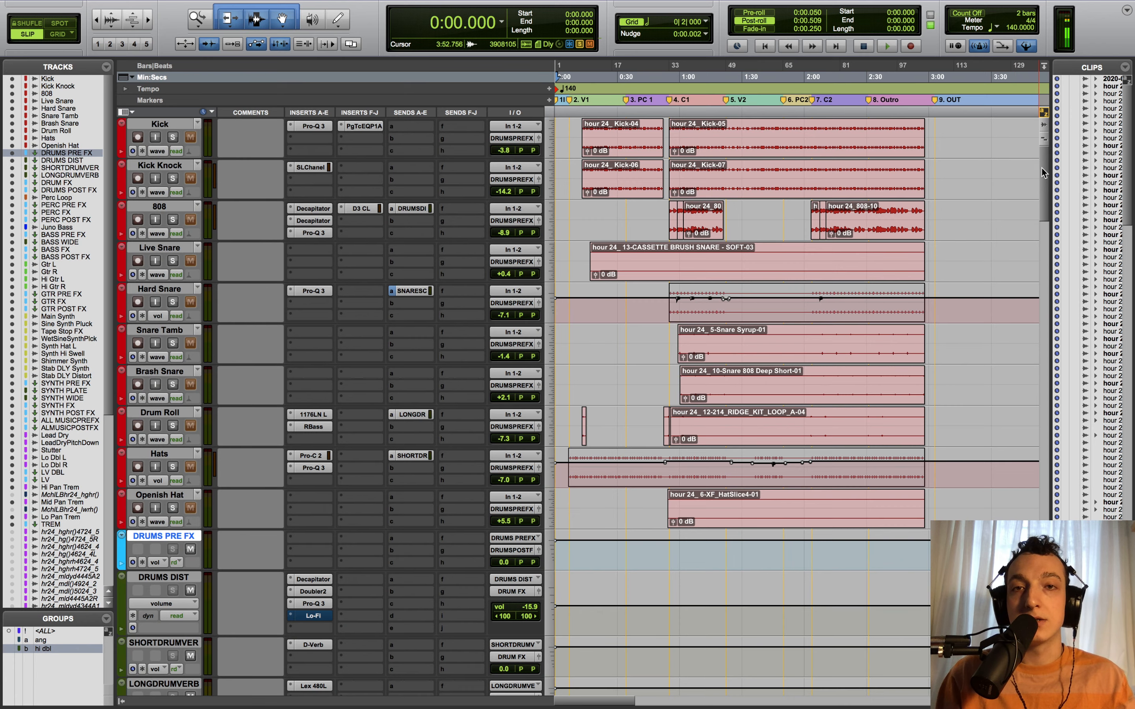
- Scroll the Edit window to the bottom so the SUBMIX, REF/PRINT, print and Master tracks show
left_click_drag(1042, 168, 1040, 442)
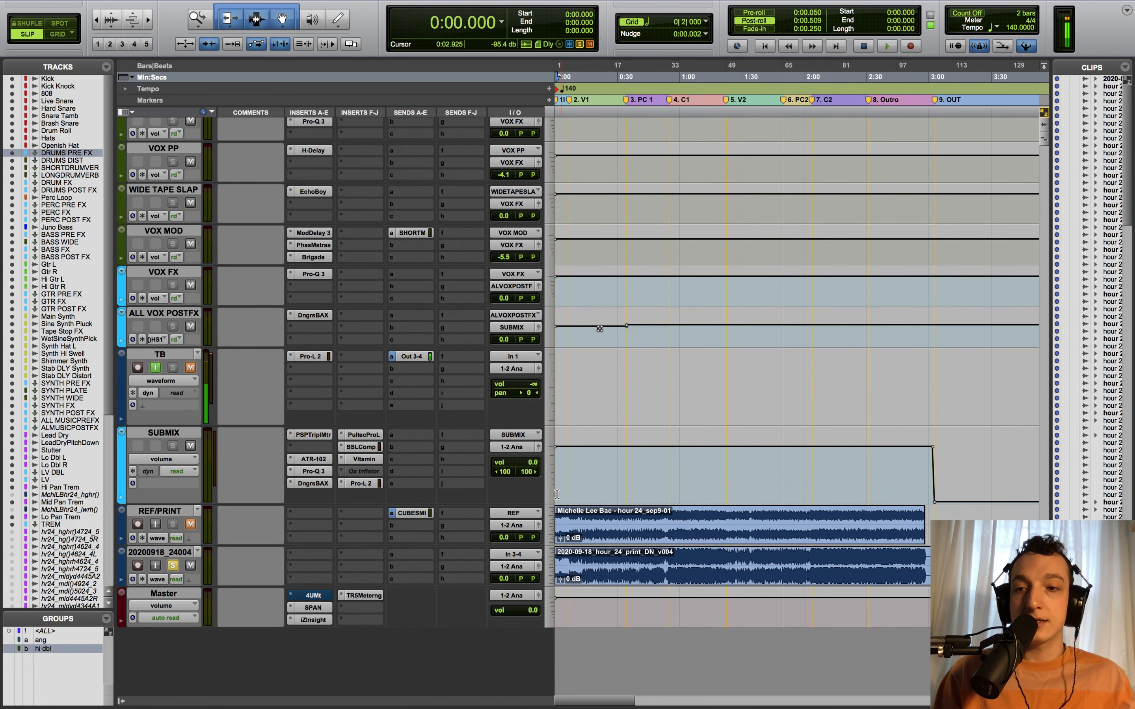
- Move the solo from the 20200918_24004 print to REF/PRINT and select about 0:33–0:54 on SUBMIX
left_click(180, 566)
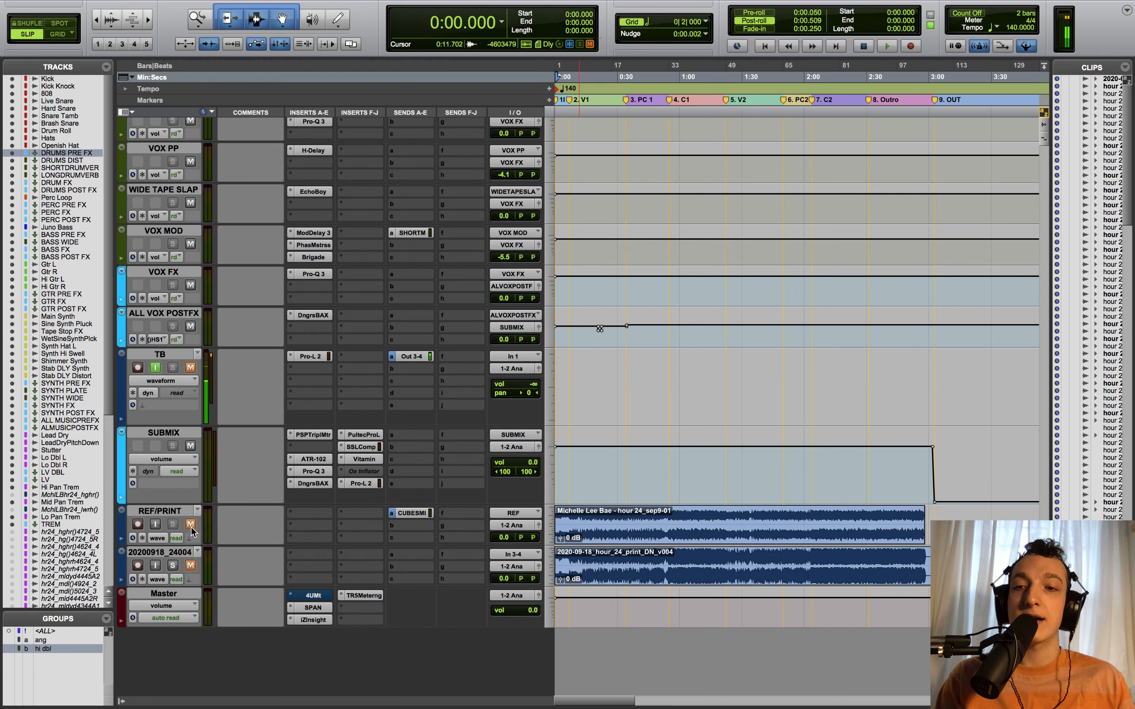
left_click(174, 527)
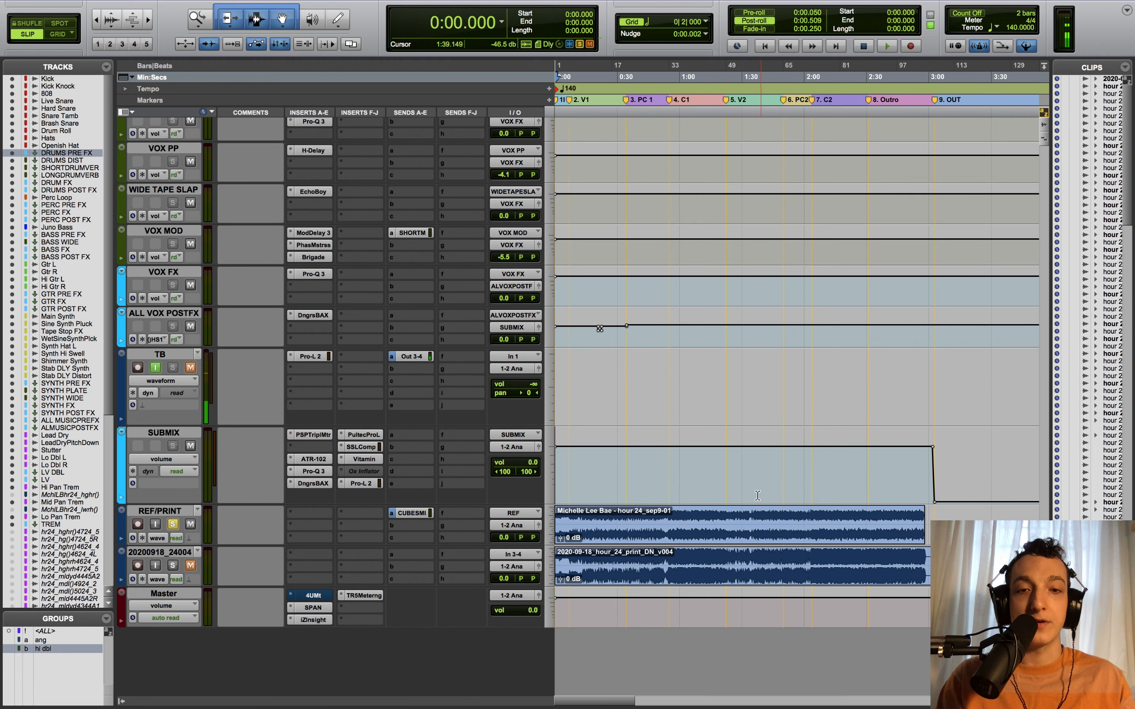
left_click_drag(624, 498, 669, 505)
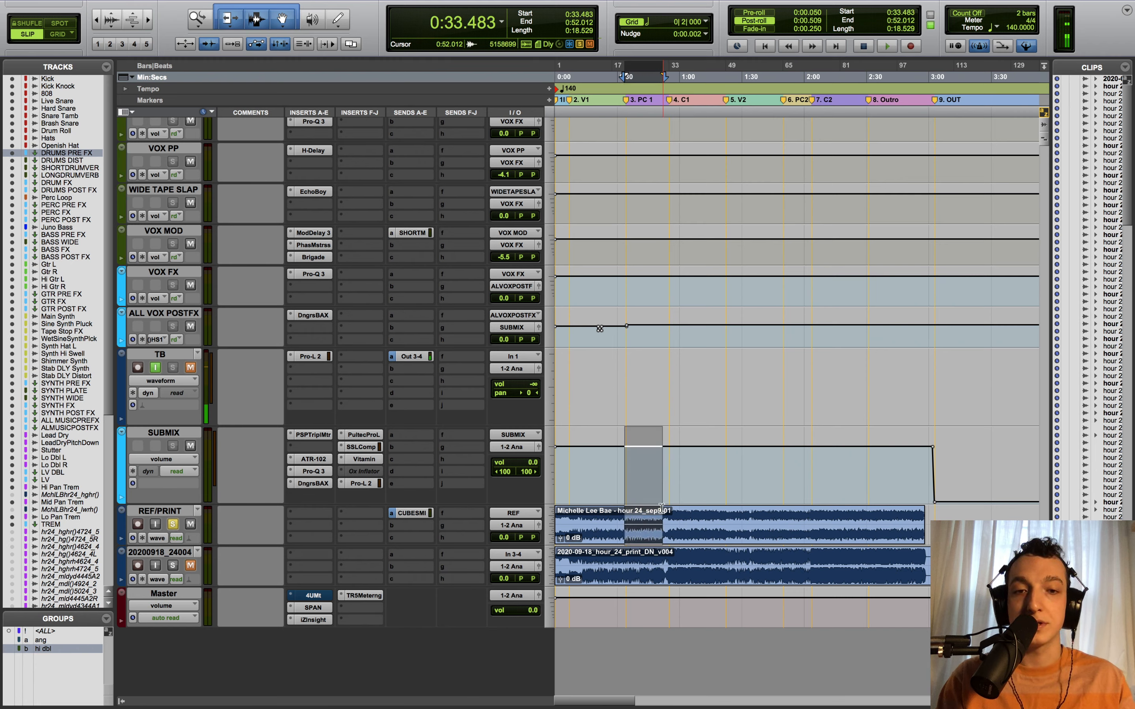
- Clear the SUBMIX selection, jump back to the session start and play the mix
left_click(661, 490)
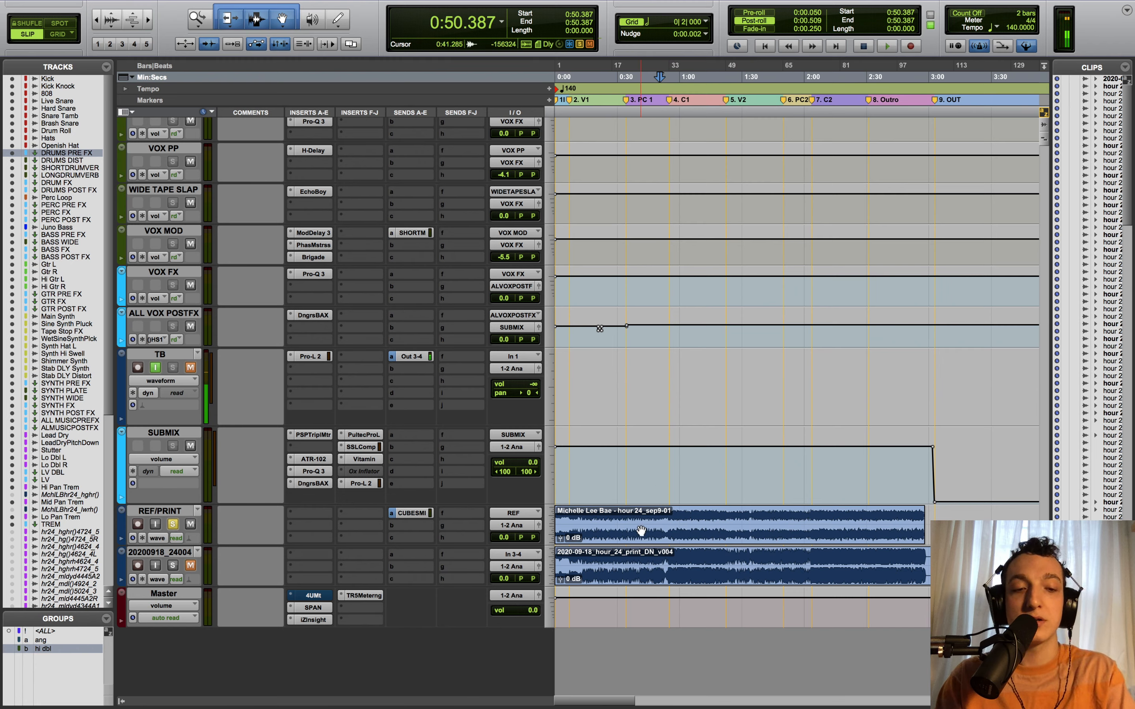
key("Return")
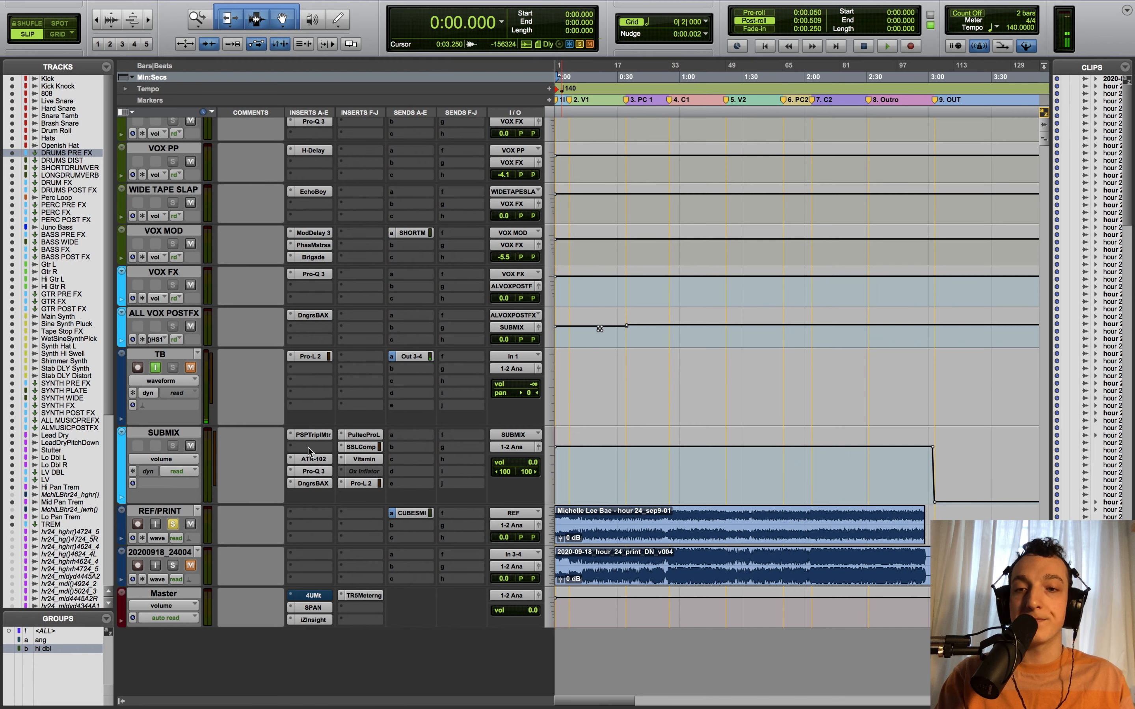
key("space")
- Open the TB track's 'a Out 3-4' send window while the mix plays
left_click(408, 356)
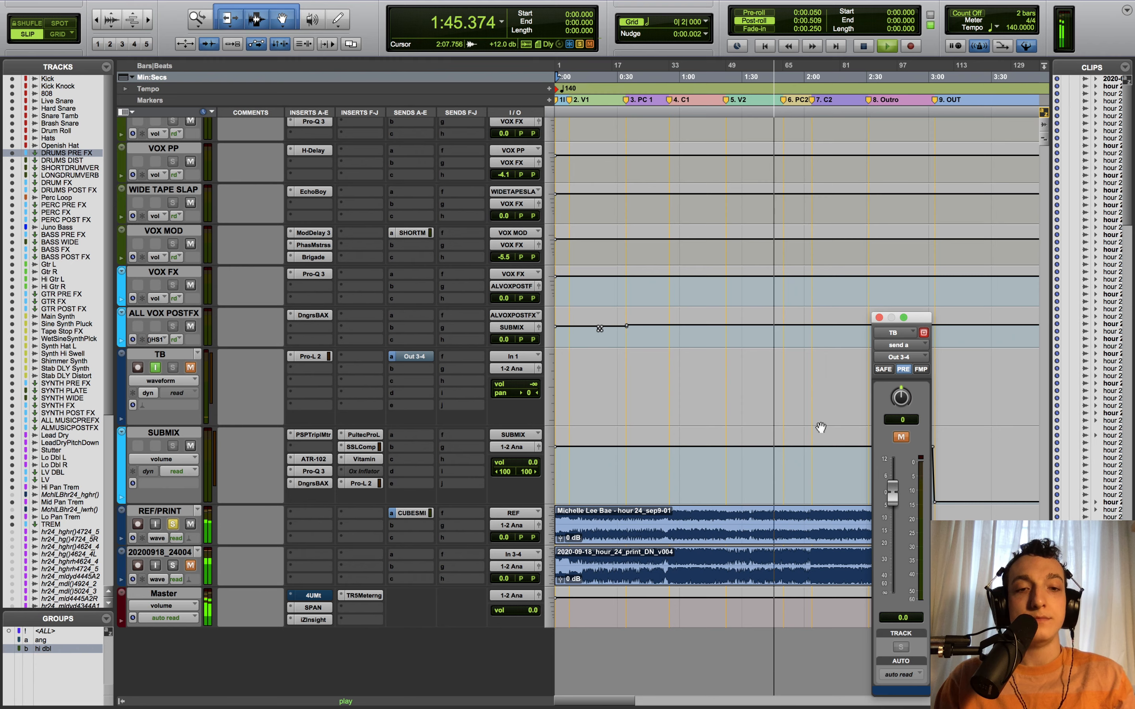
- Stop playback, unmute the TB track's Out 3-4 send and close its send window
key("space")
left_click(901, 438)
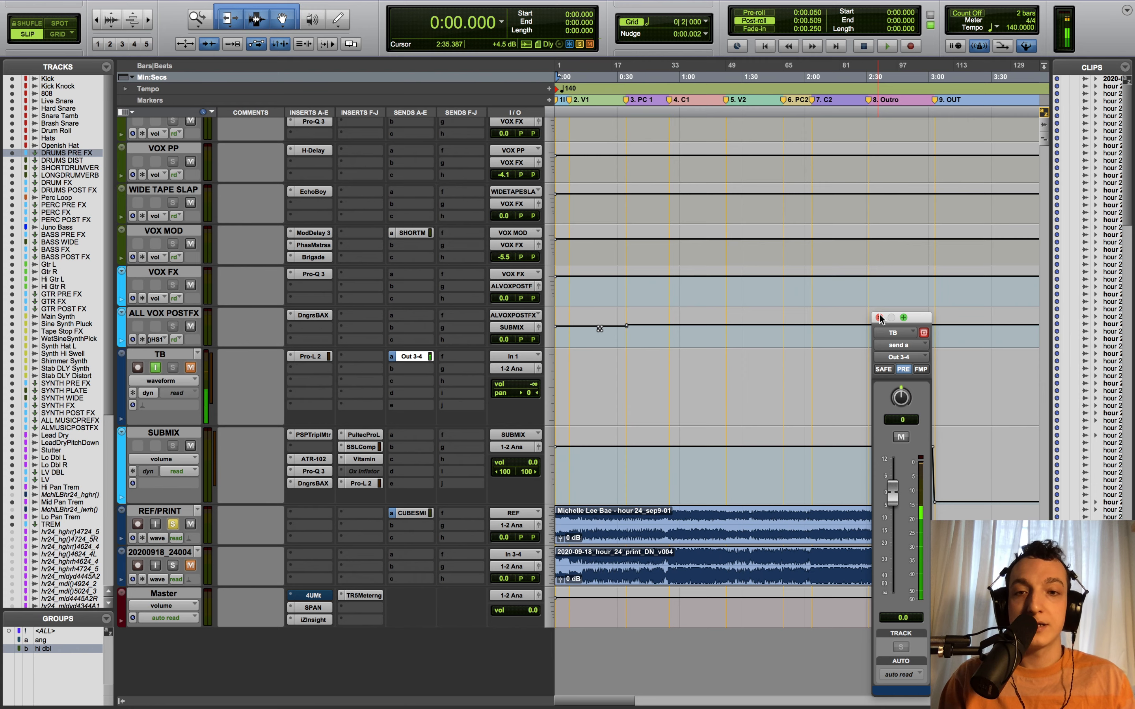
left_click(879, 318)
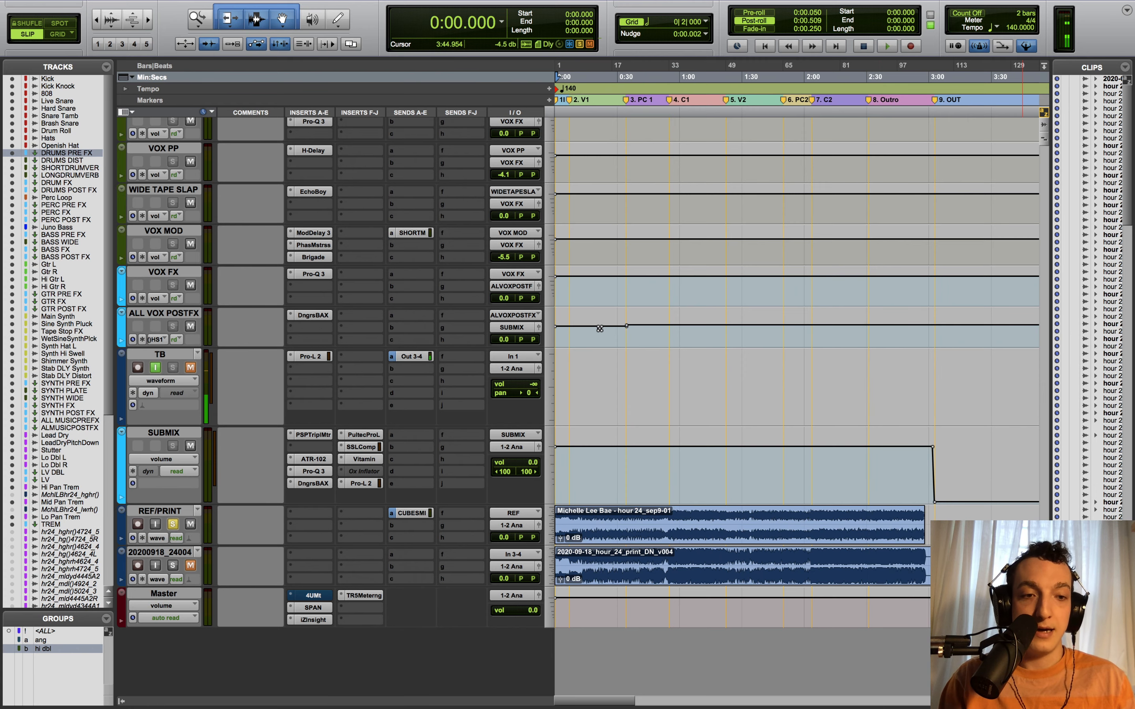
- Move the solo from REF/PRINT to the 20200918_24004 print and play the mix from the top
scroll(578, 386, "up", 3)
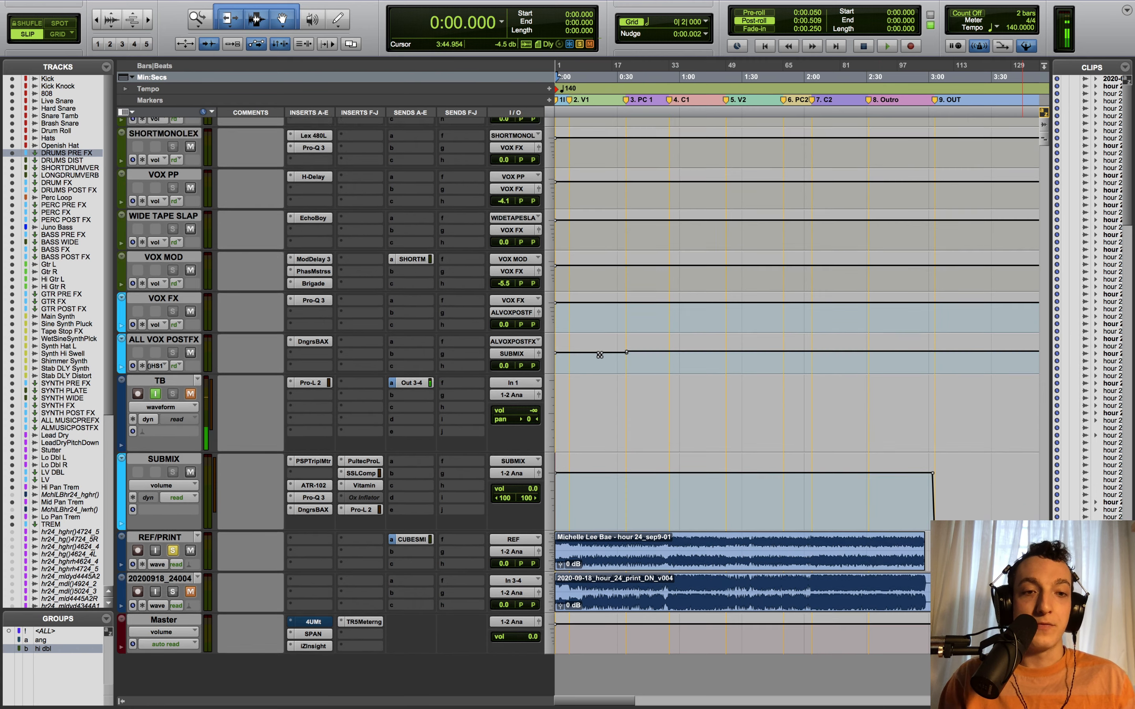
scroll(577, 385, "down", 2)
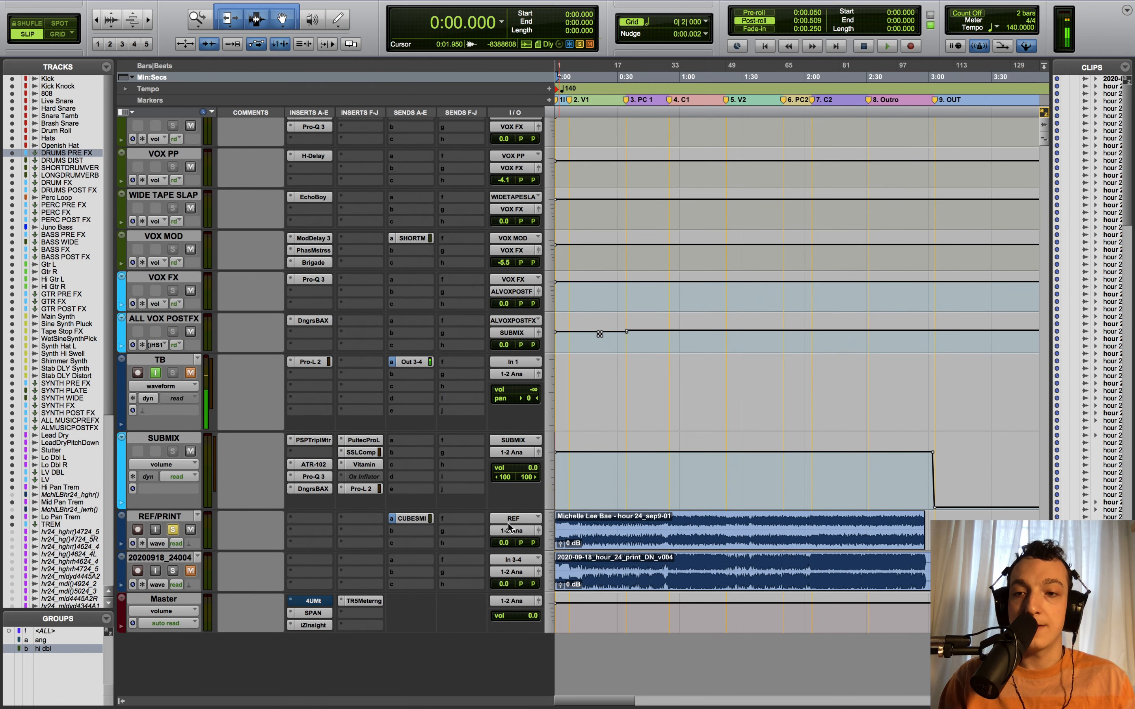
left_click(173, 571)
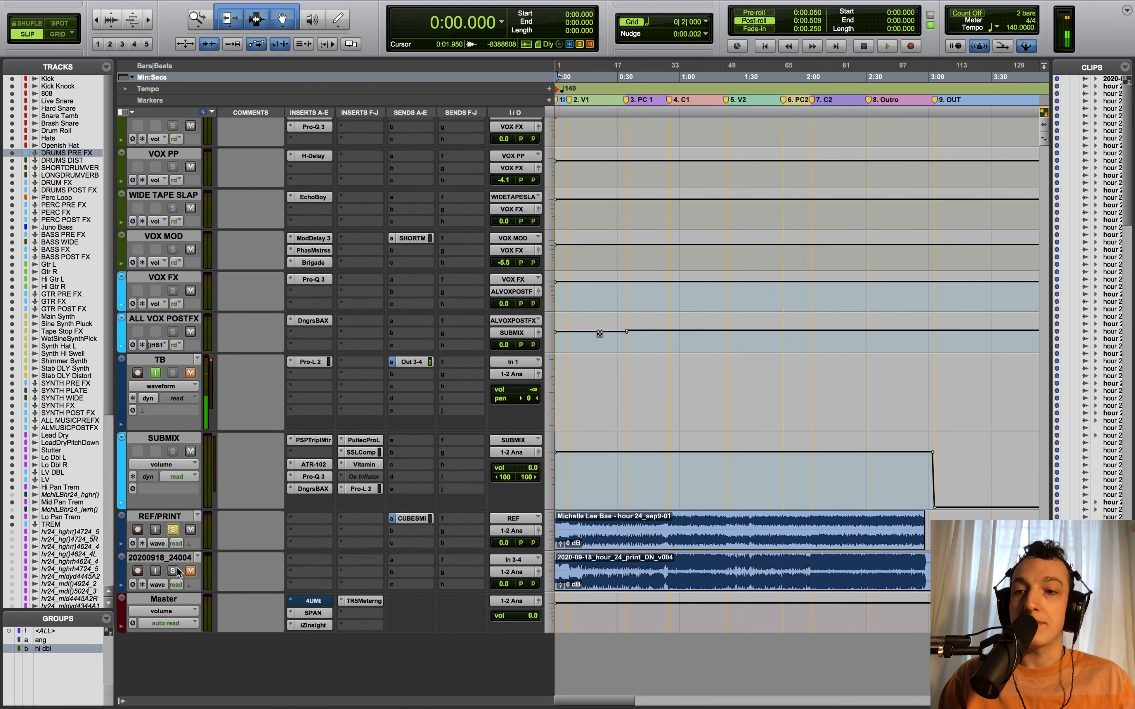
left_click(173, 530)
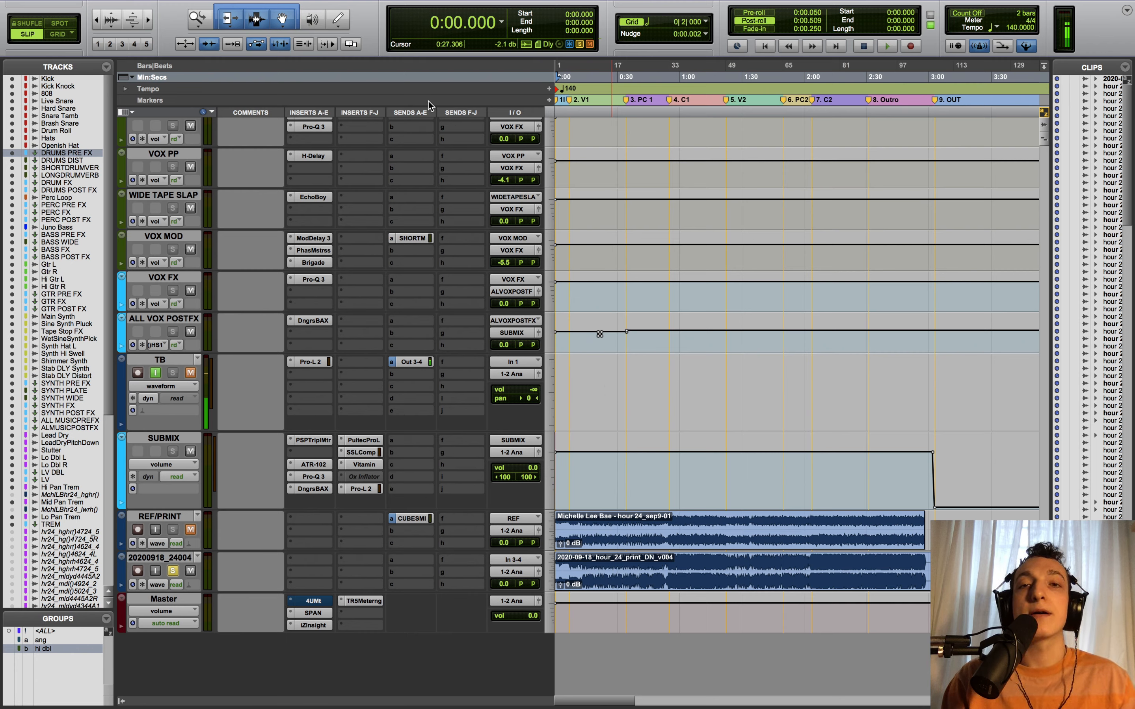
key("space")
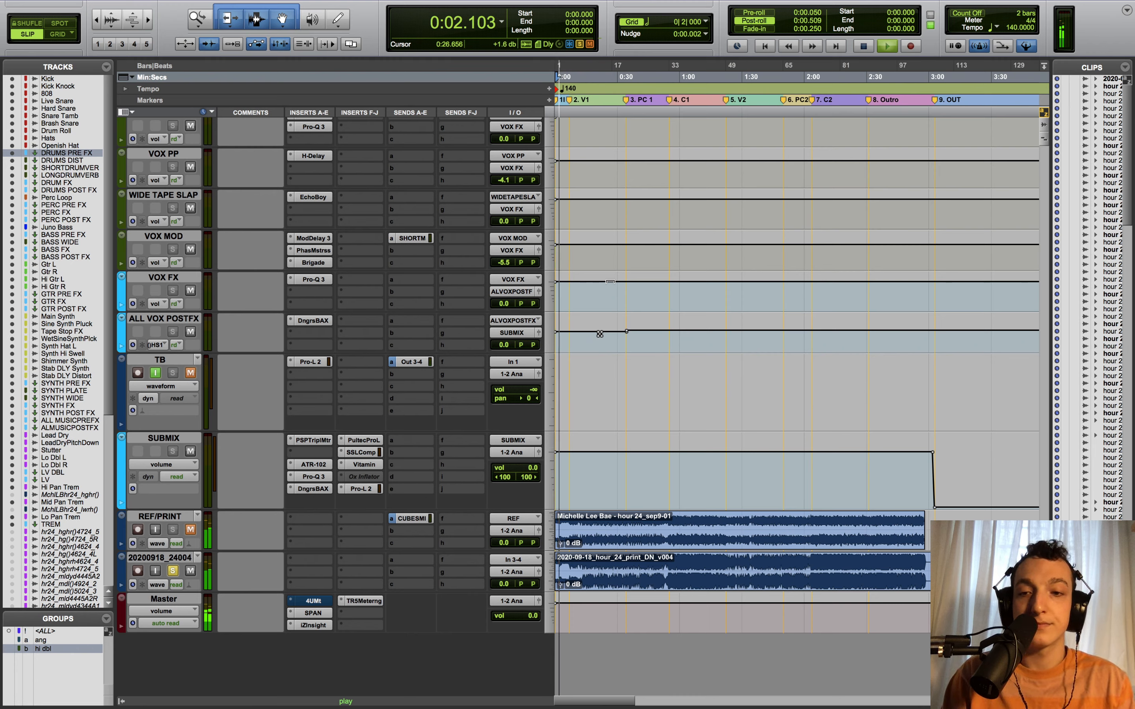
- Reopen the TB Out 3-4 send window, stop playback at 0:00 and unmute the send
left_click(419, 362)
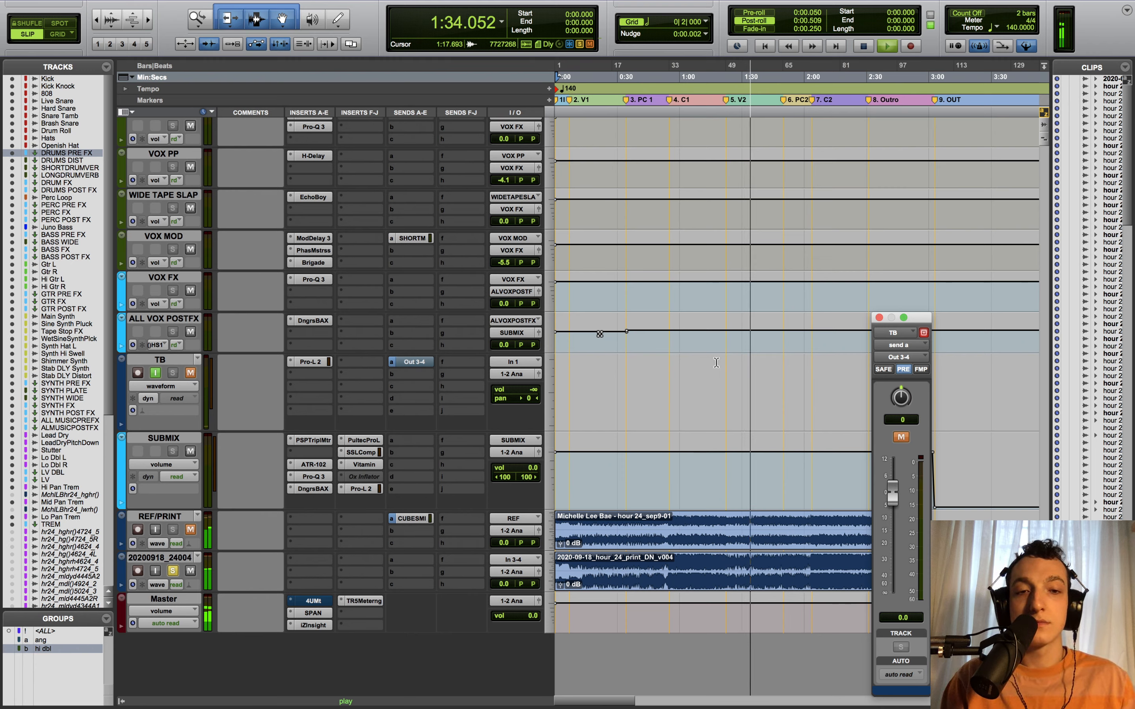
key("space")
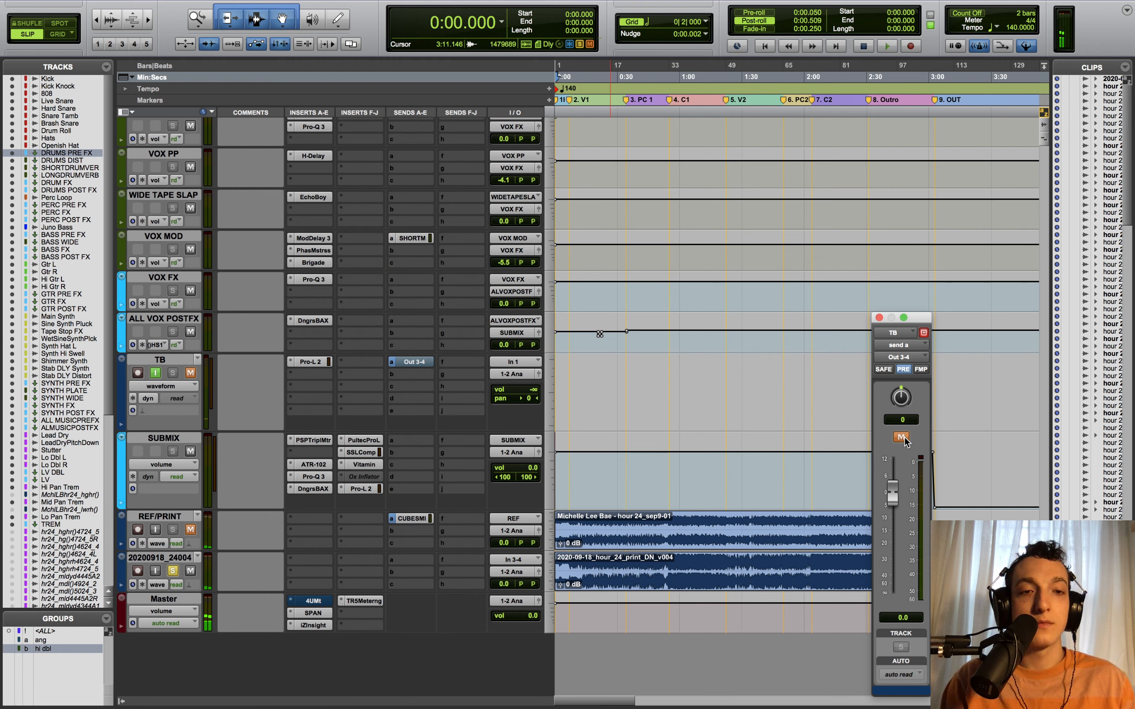
left_click(901, 436)
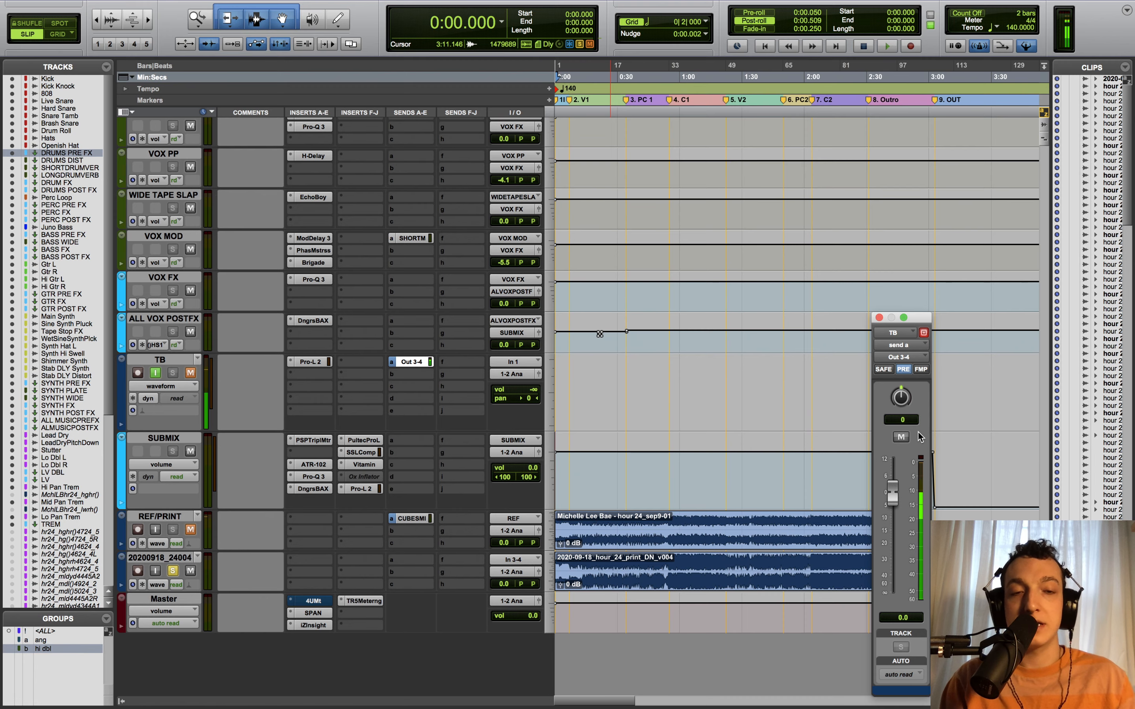
- Close the TB send window, mute and unsolo the 20200918_24004 print, then scroll up toward the drums
left_click(879, 318)
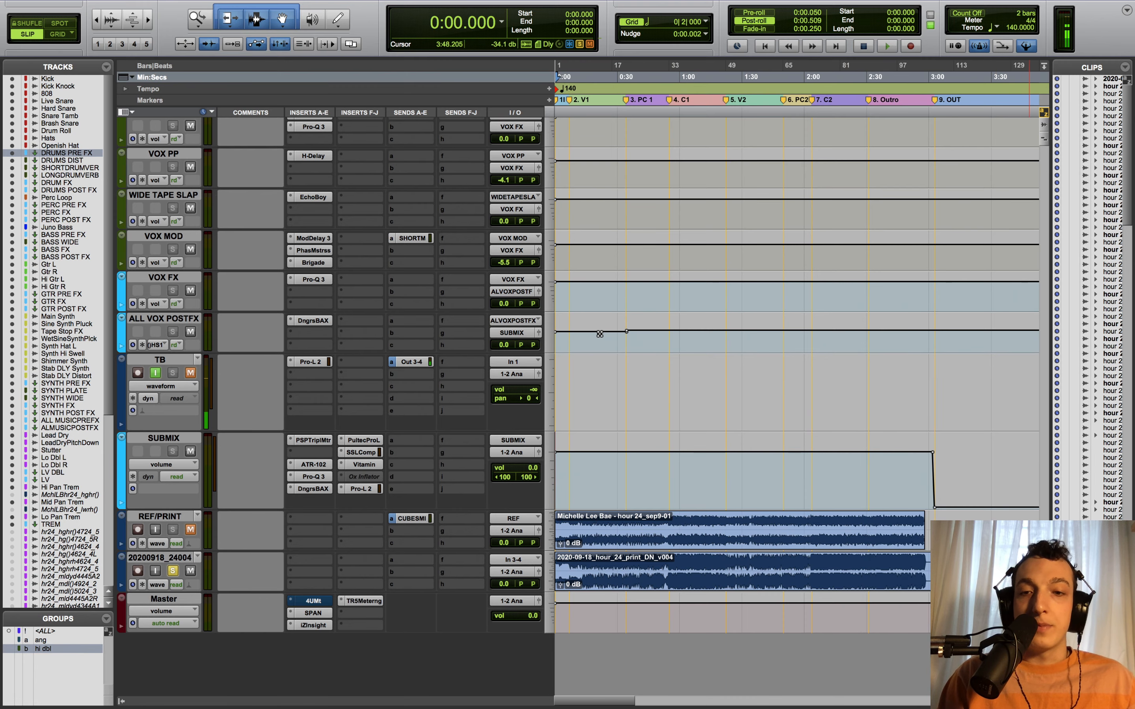
scroll(1029, 329, "up", 2)
left_click(190, 597)
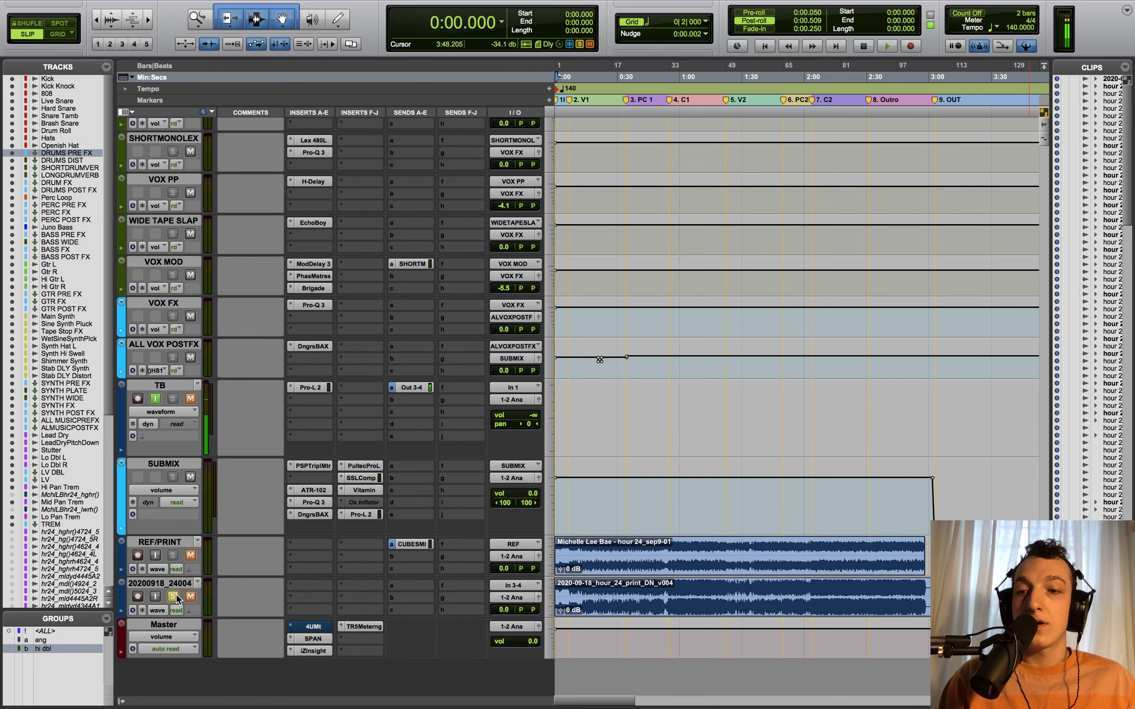
left_click(172, 596)
scroll(967, 272, "up", 15)
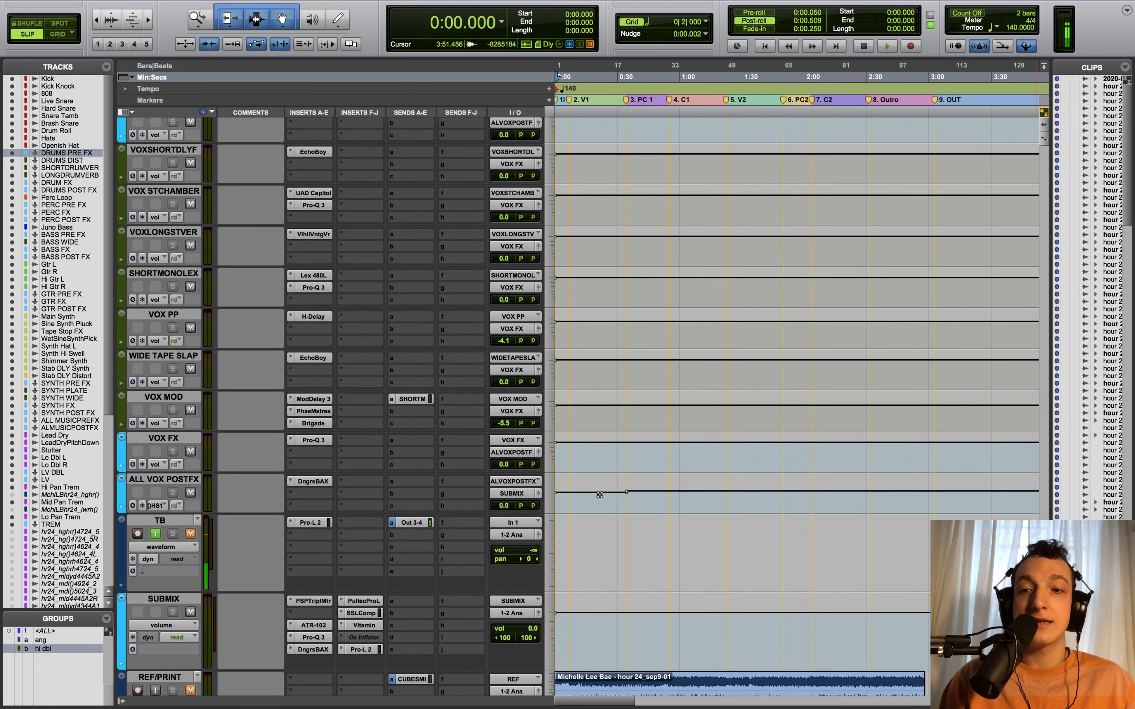
scroll(967, 267, "up", 20)
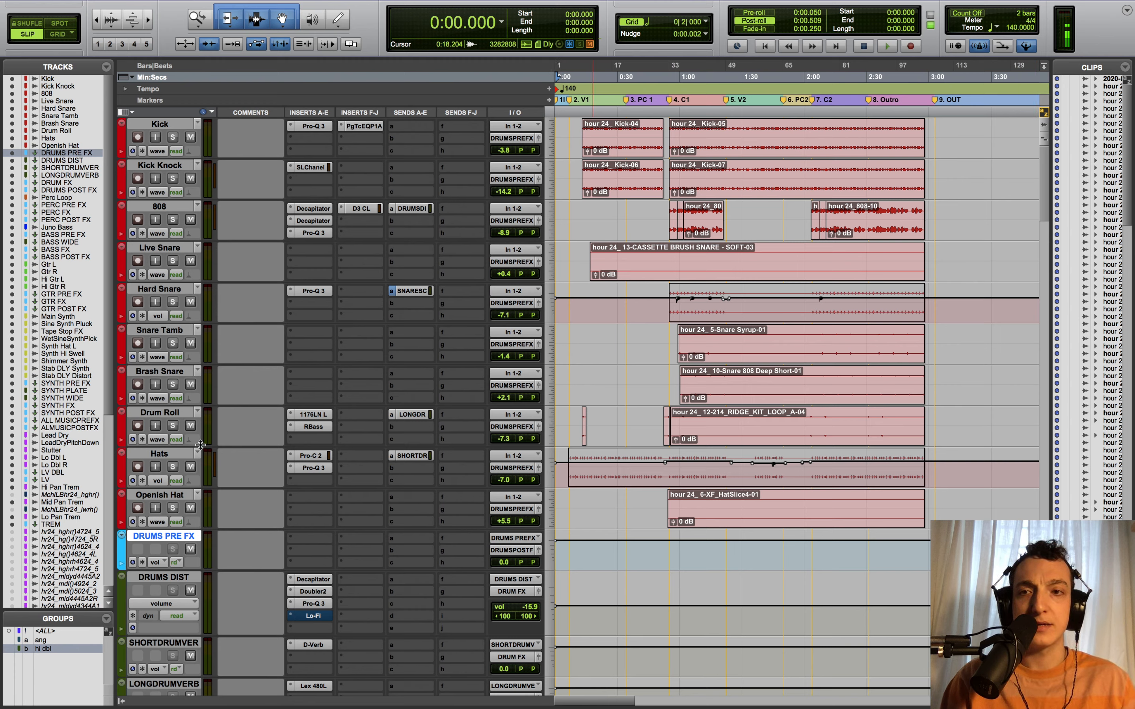
left_click(162, 125)
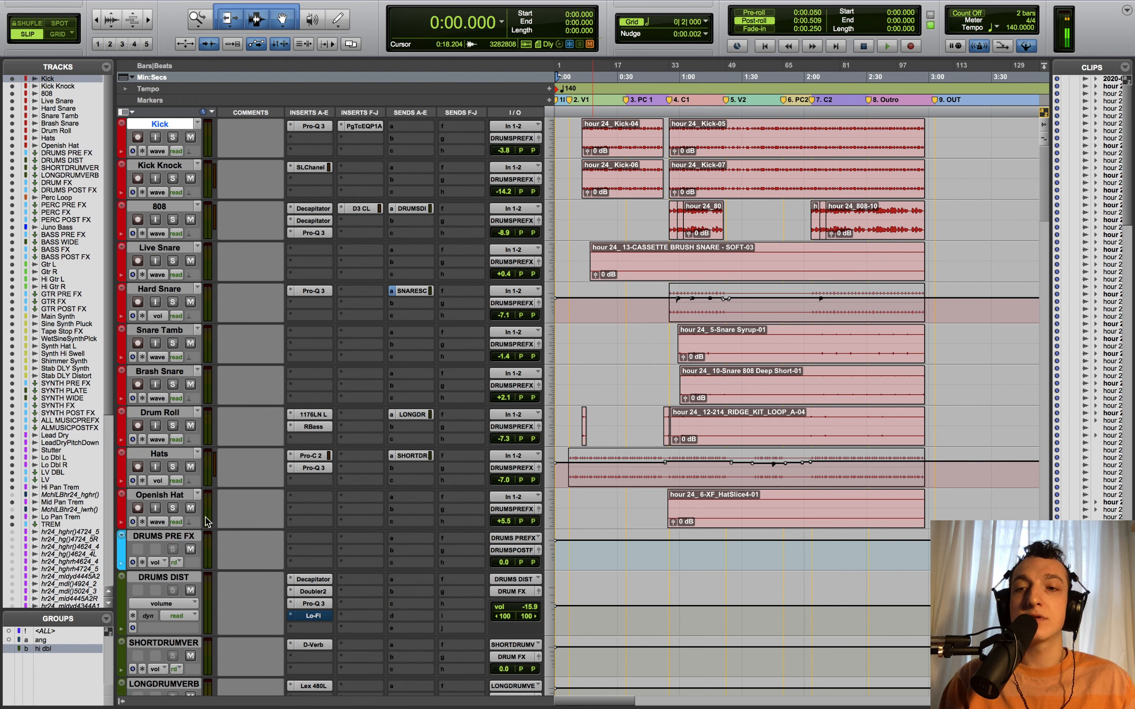
left_click(171, 498, "shift")
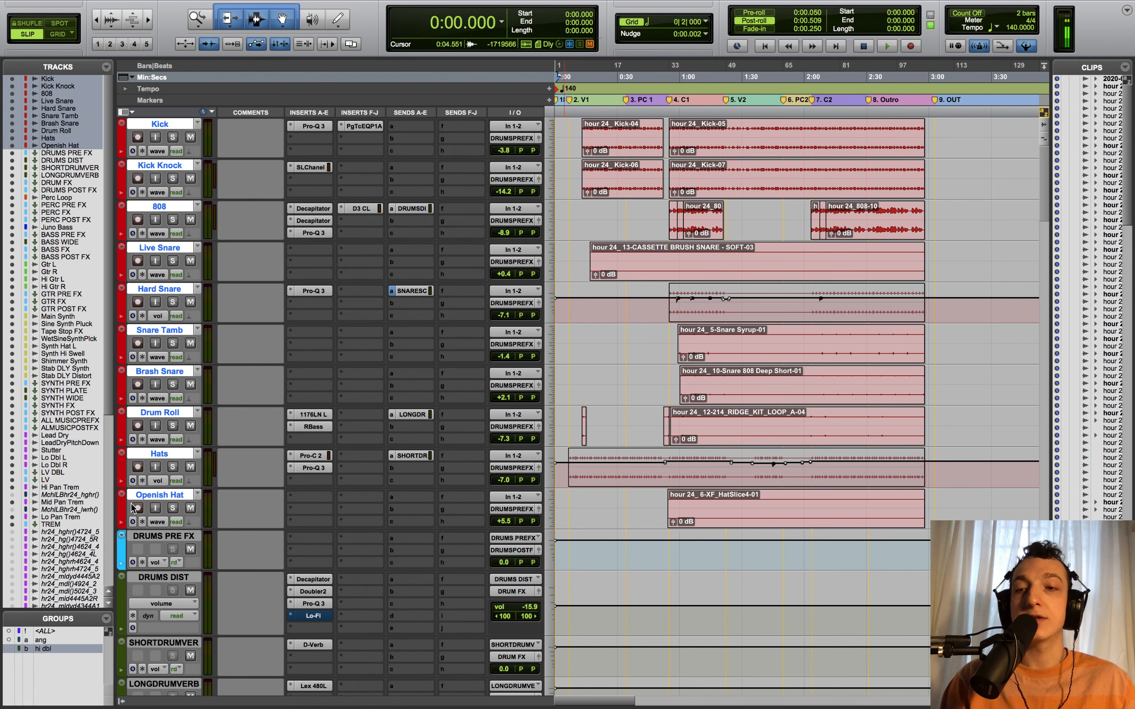
left_click(161, 538)
left_click(190, 549)
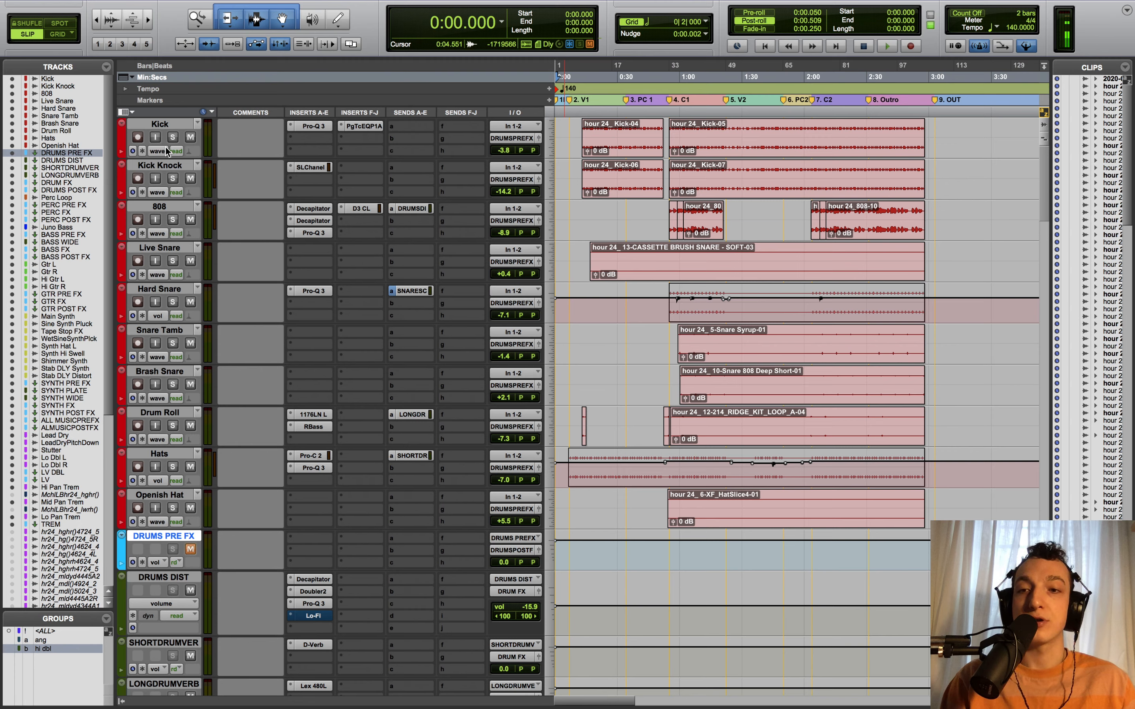
left_click(190, 550)
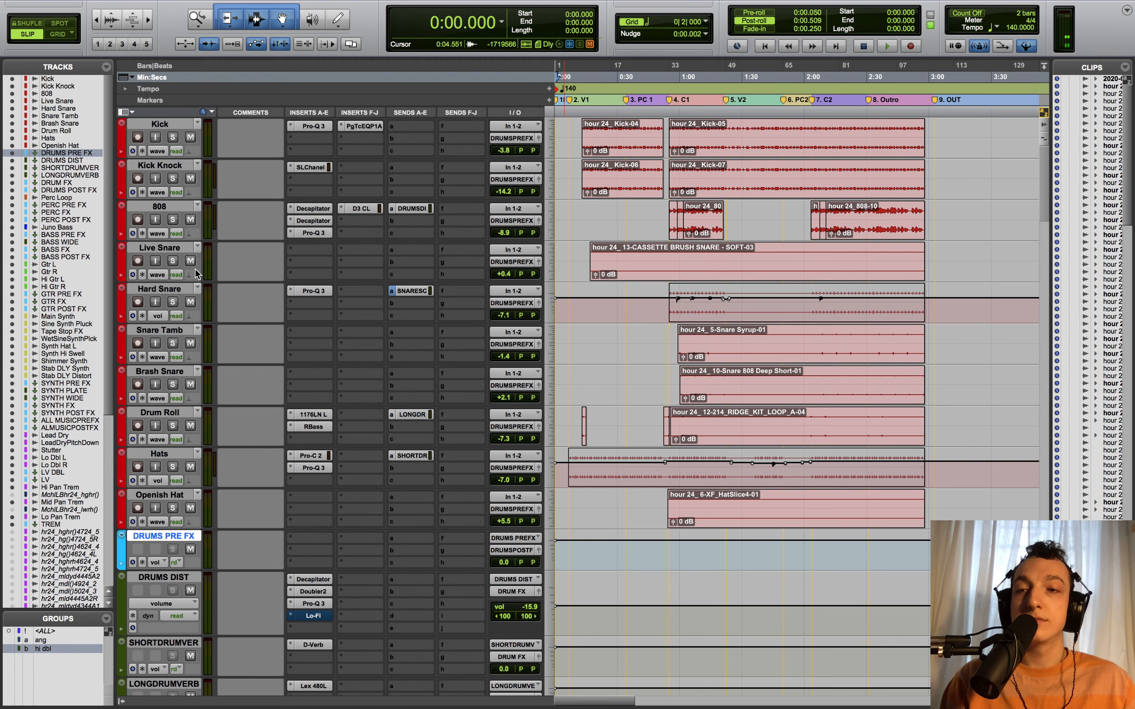
scroll(225, 545, "down", 3)
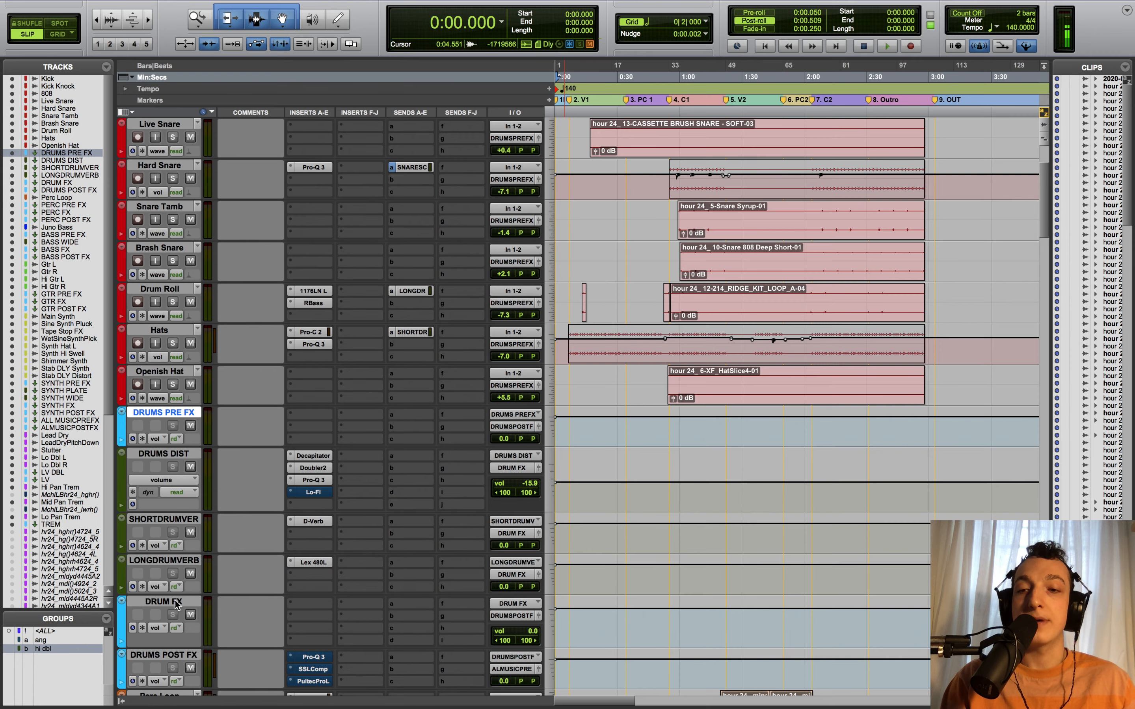
scroll(281, 455, "up", 3)
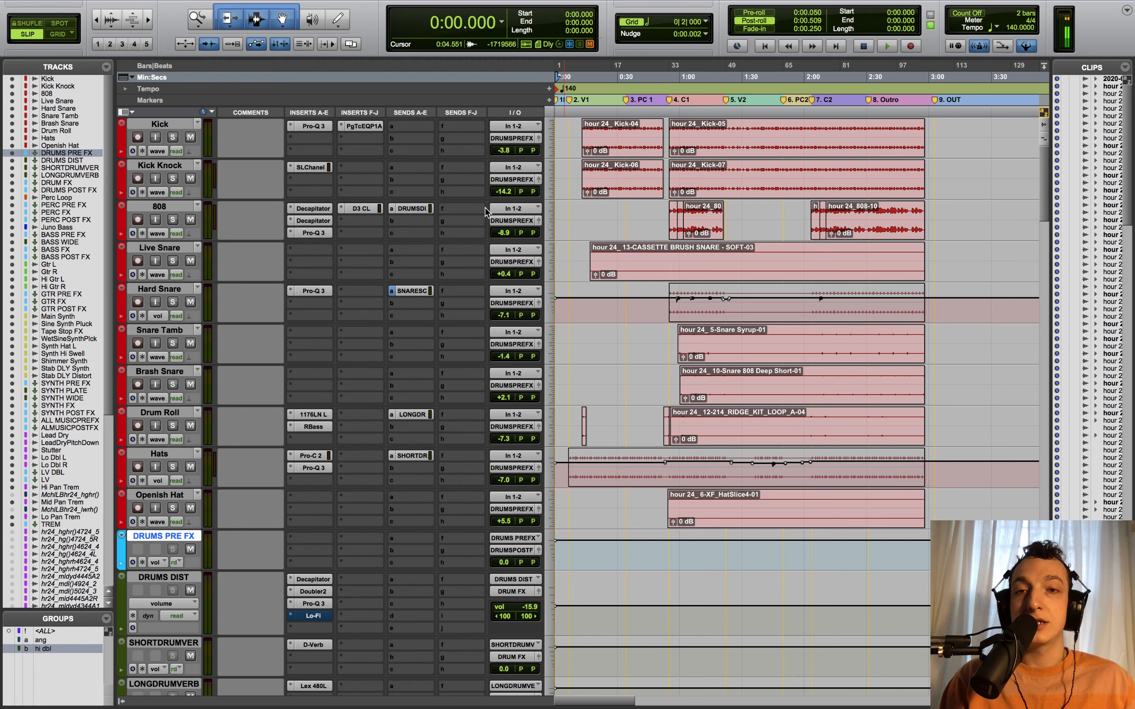
left_click(499, 219)
left_click(444, 219)
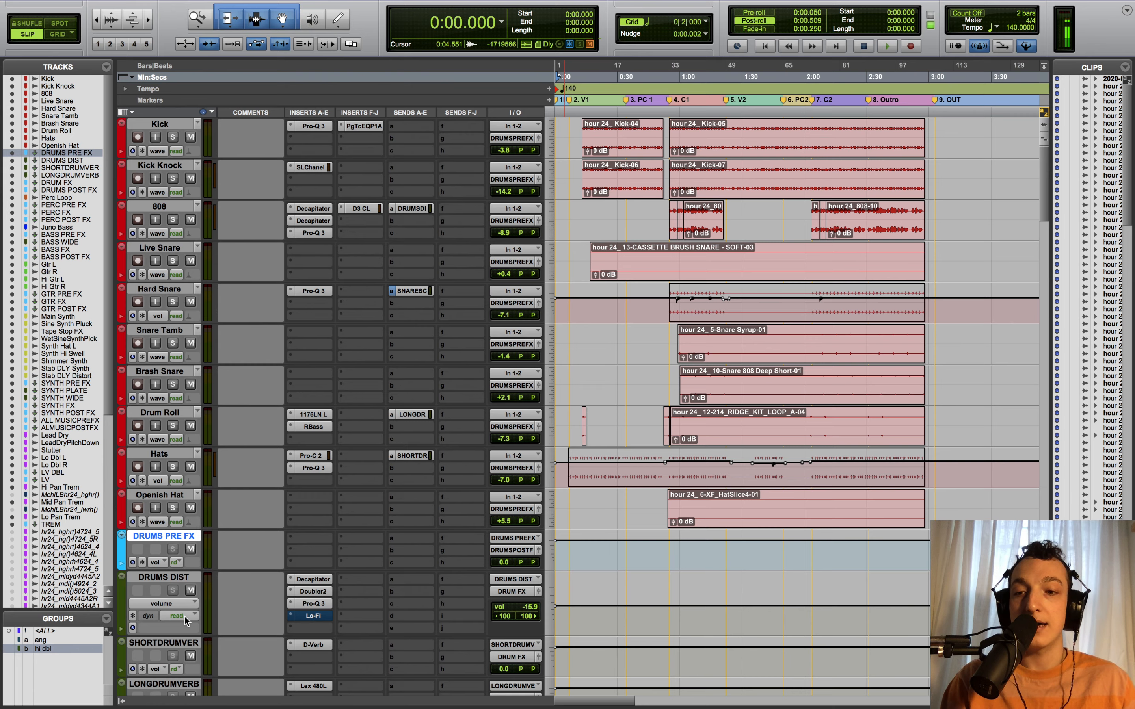
scroll(188, 623, "down", 1)
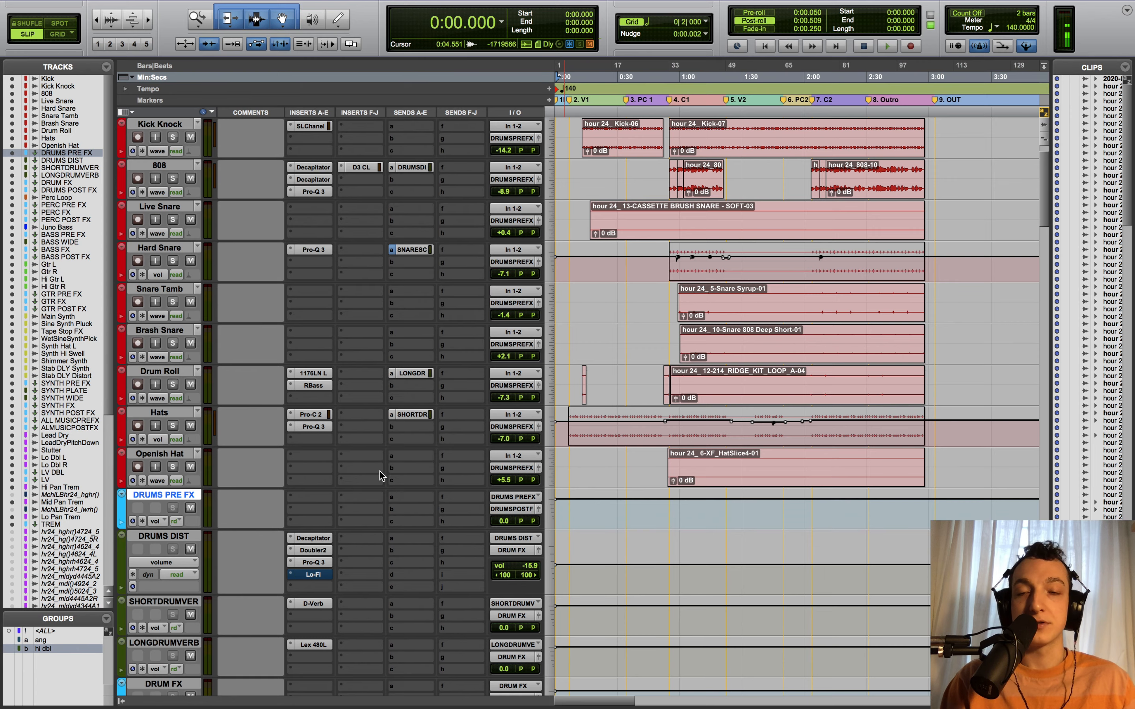
- Select the drum bus tracks in turn: DRUMS DIST, DRUM FX, DRUMS PRE FX and DRUMS POST FX
scroll(327, 467, "up", 1)
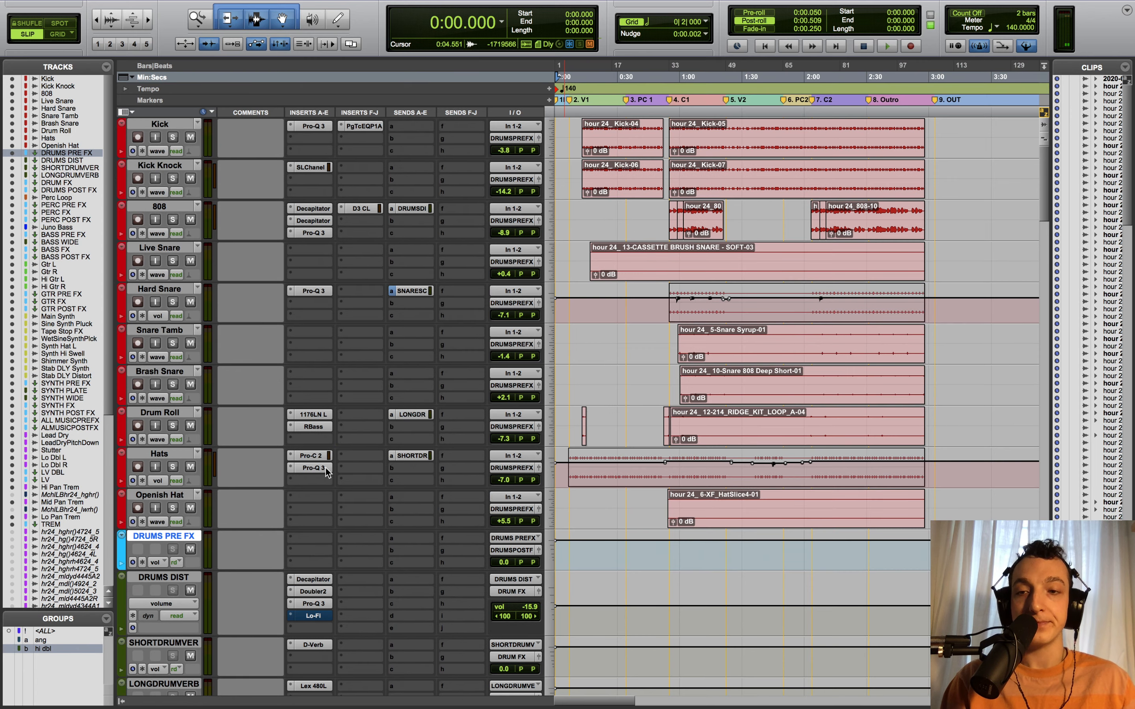
scroll(316, 460, "down", 1)
left_click(164, 536)
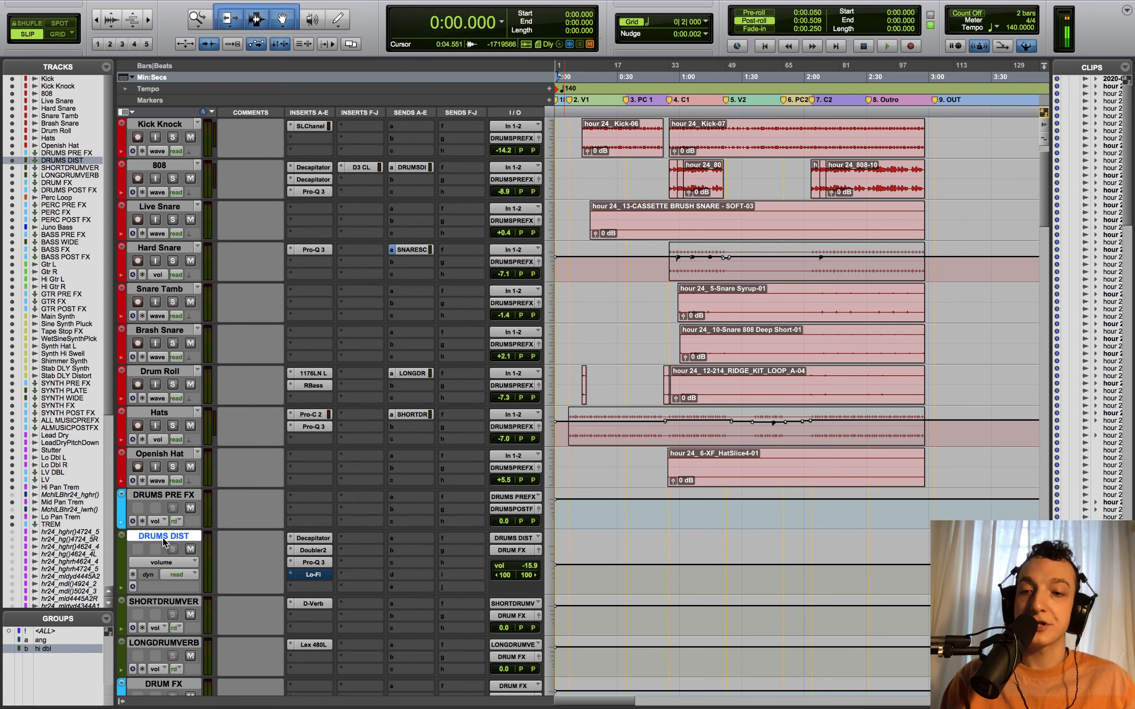
scroll(413, 601, "down", 2)
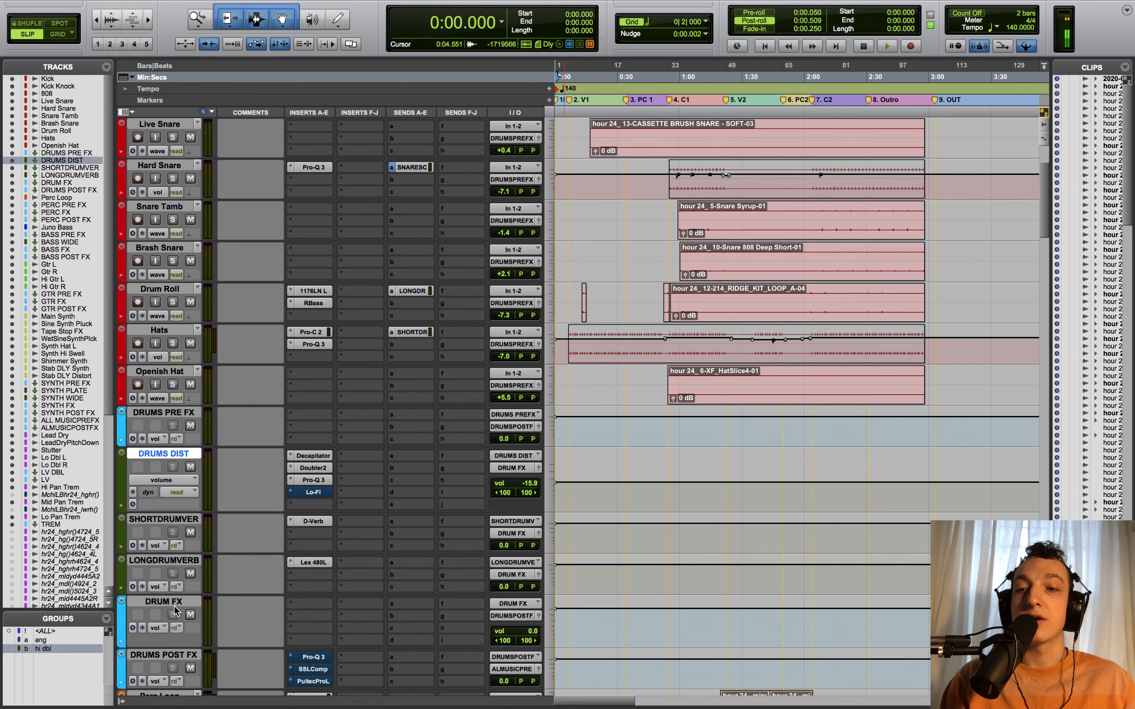
left_click(170, 601)
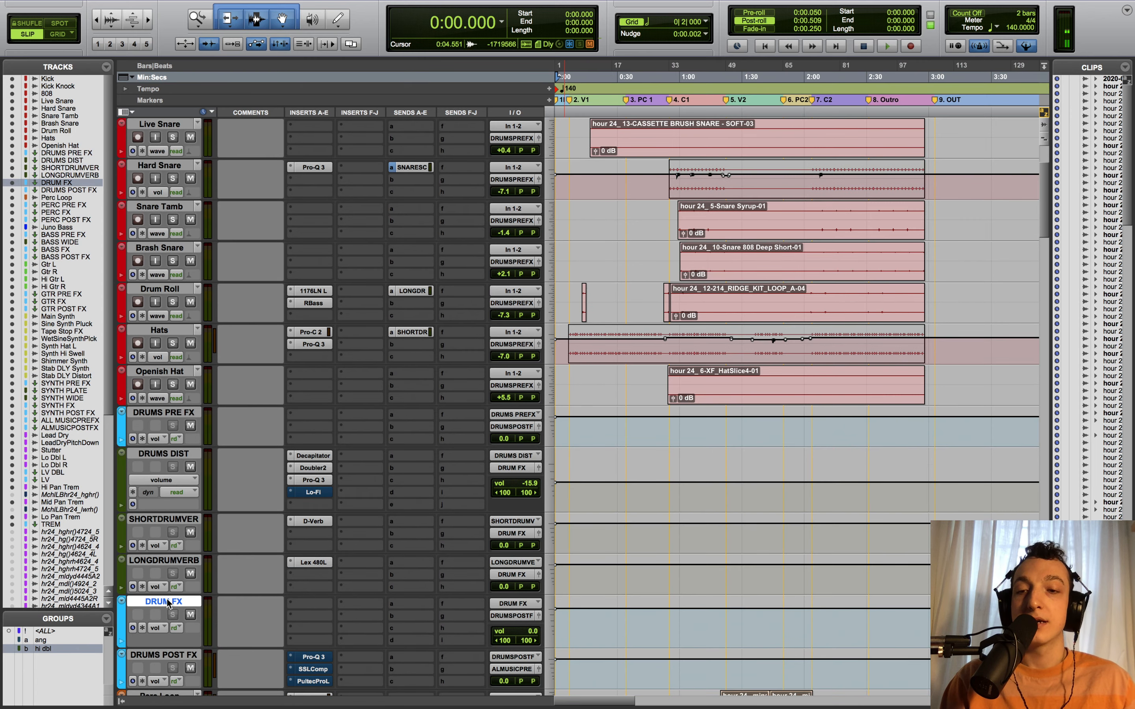
scroll(167, 603, "down", 3)
left_click(169, 292)
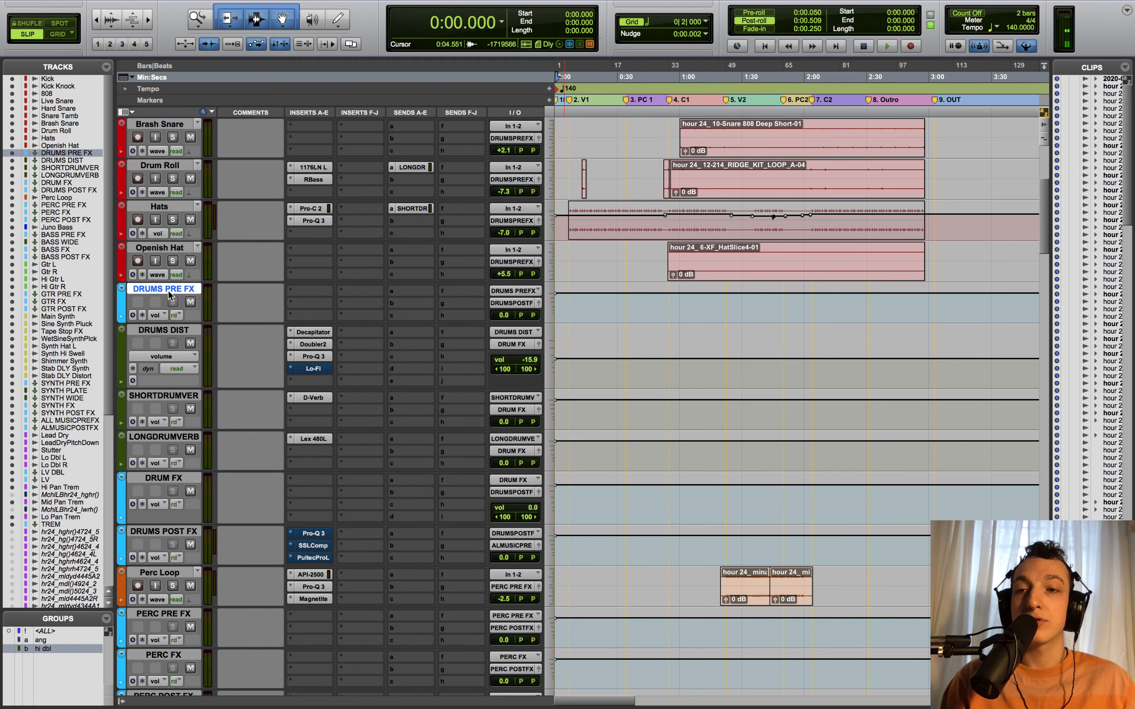
left_click(170, 478)
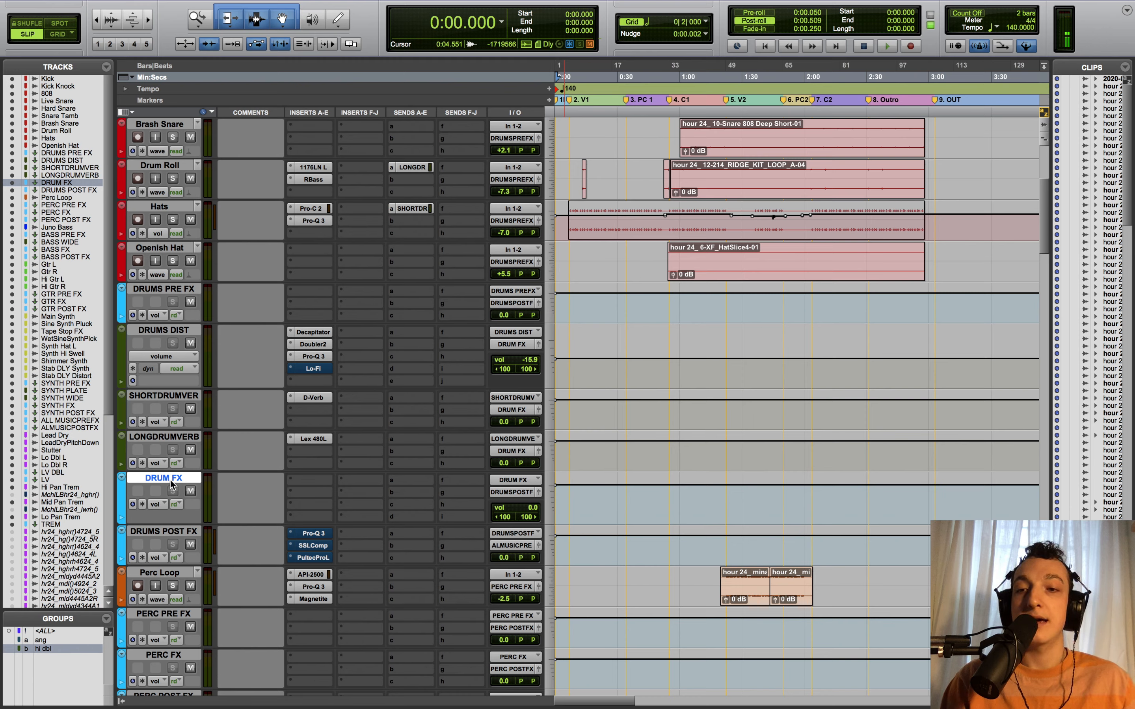
left_click(173, 532)
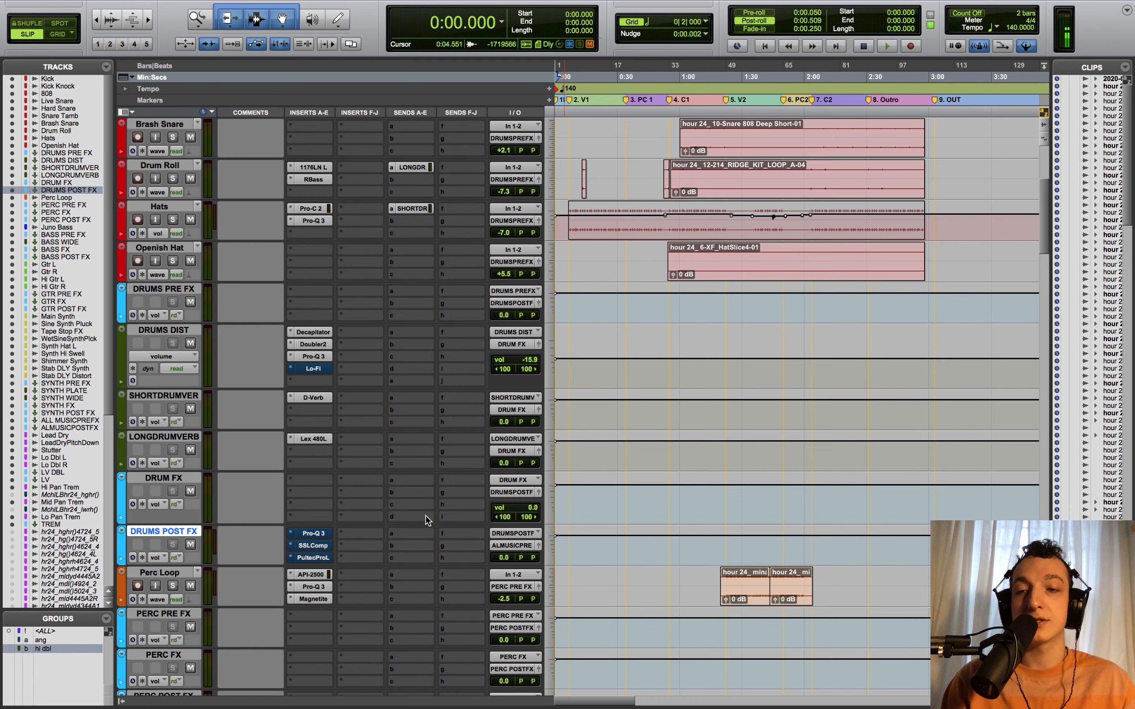
- Check DRUMS POST FX's output routing and the empty insert plug-in menus without changing anything
left_click(506, 547)
left_click(435, 546)
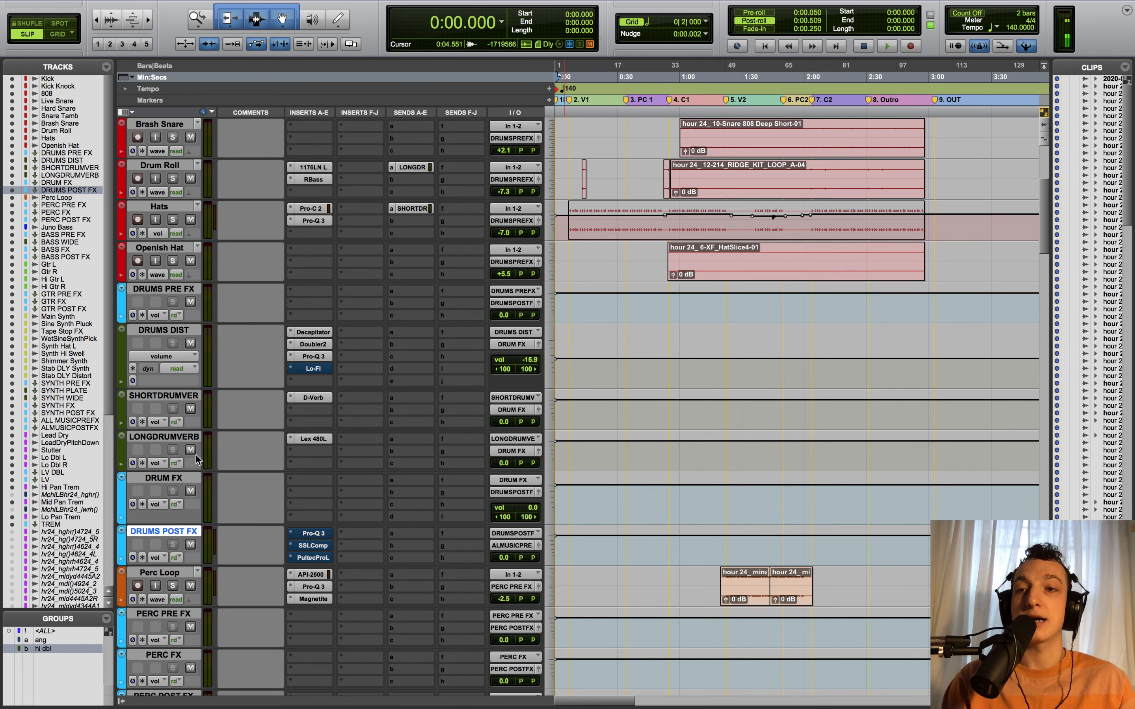
scroll(207, 462, "up", 6)
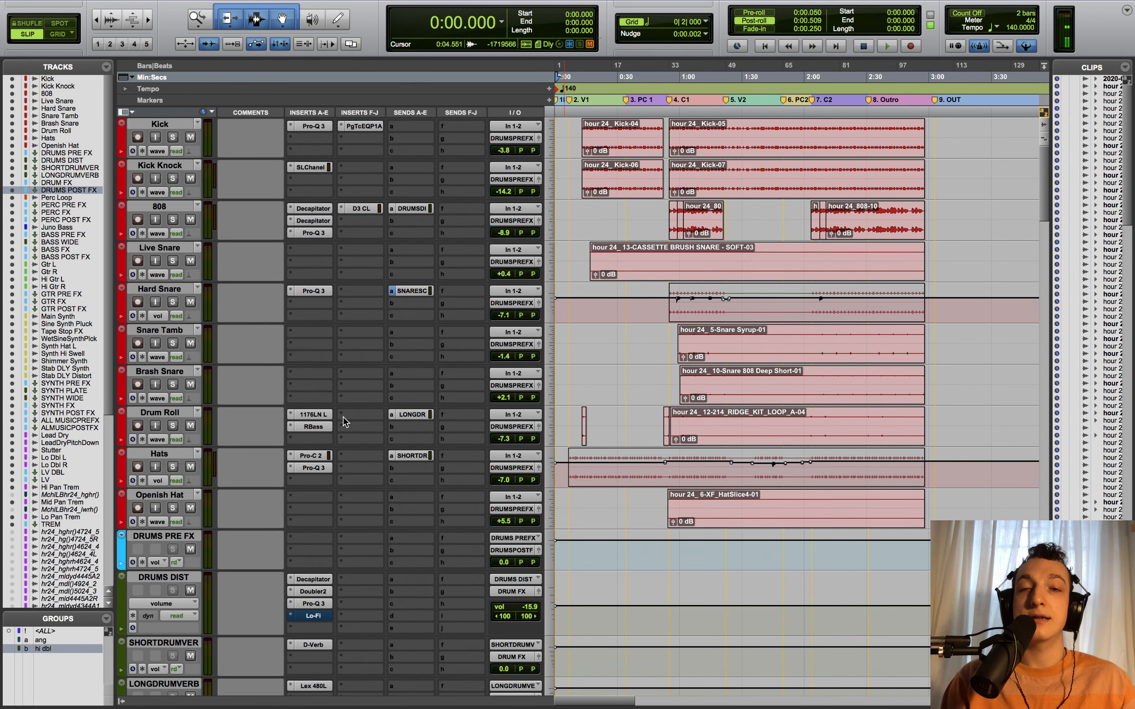
left_click(327, 139)
left_click(289, 141)
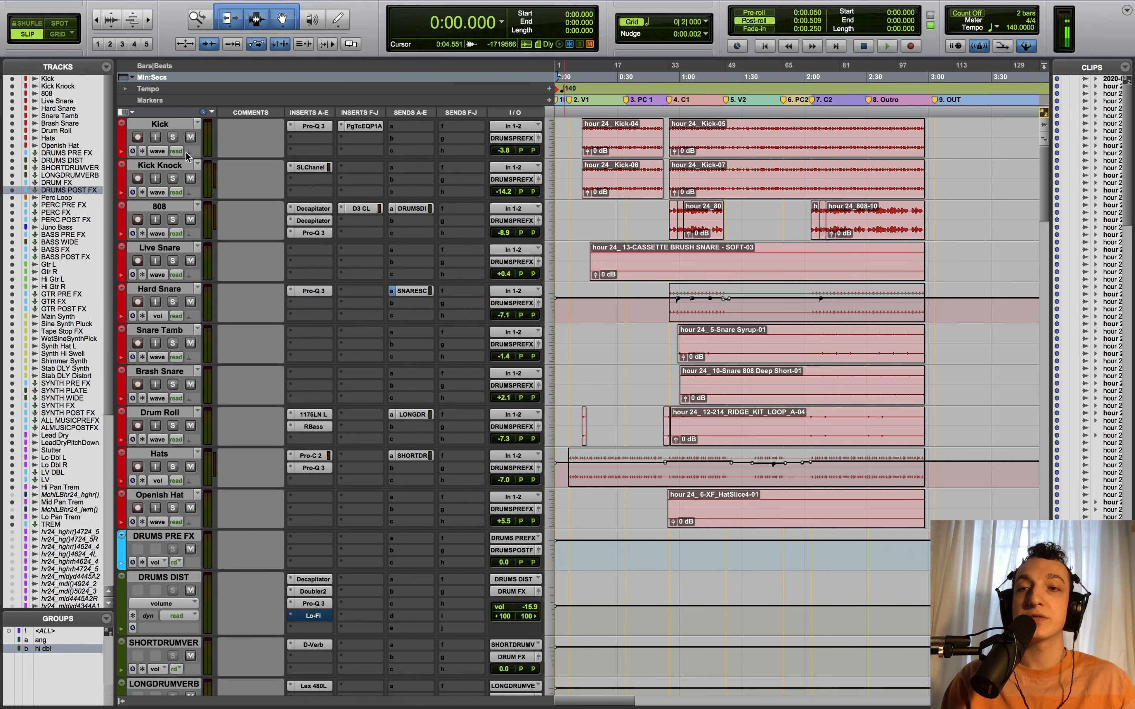
scroll(375, 465, "down", 1)
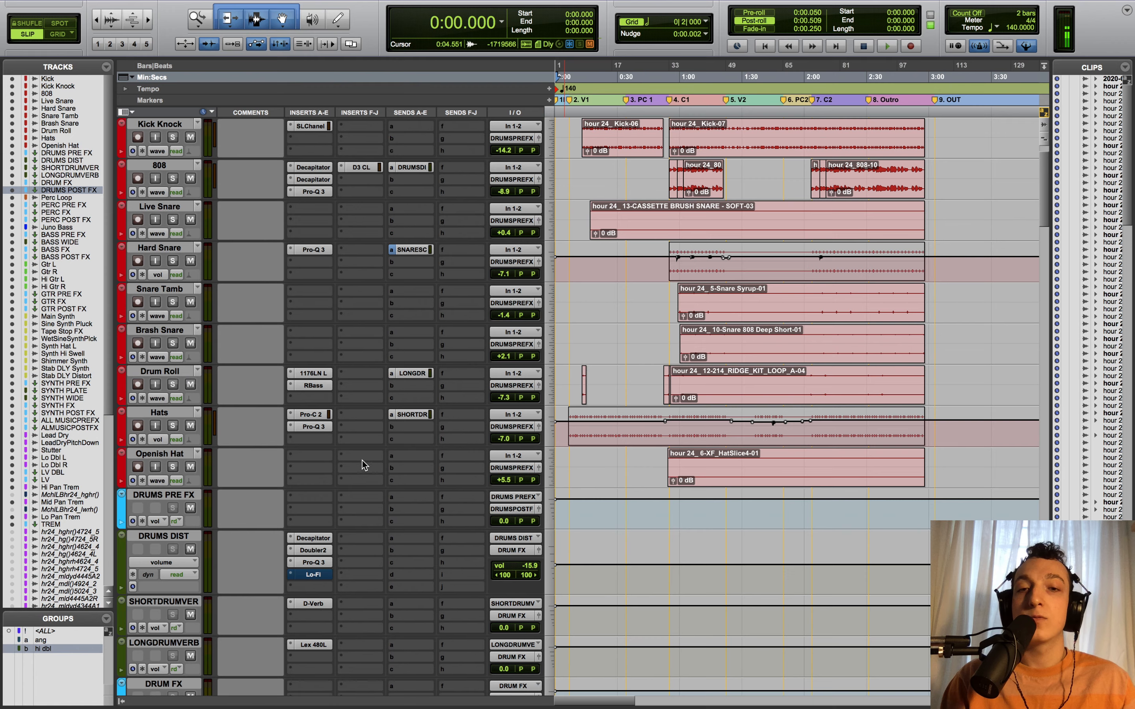
left_click(322, 499)
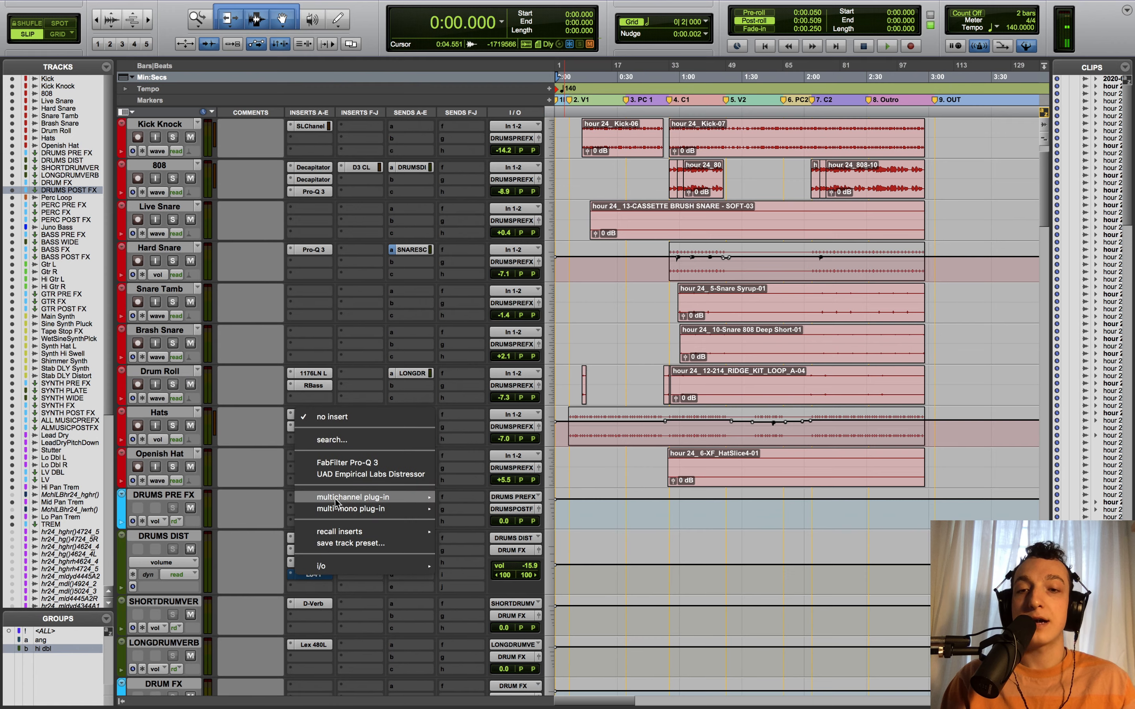
left_click(271, 501)
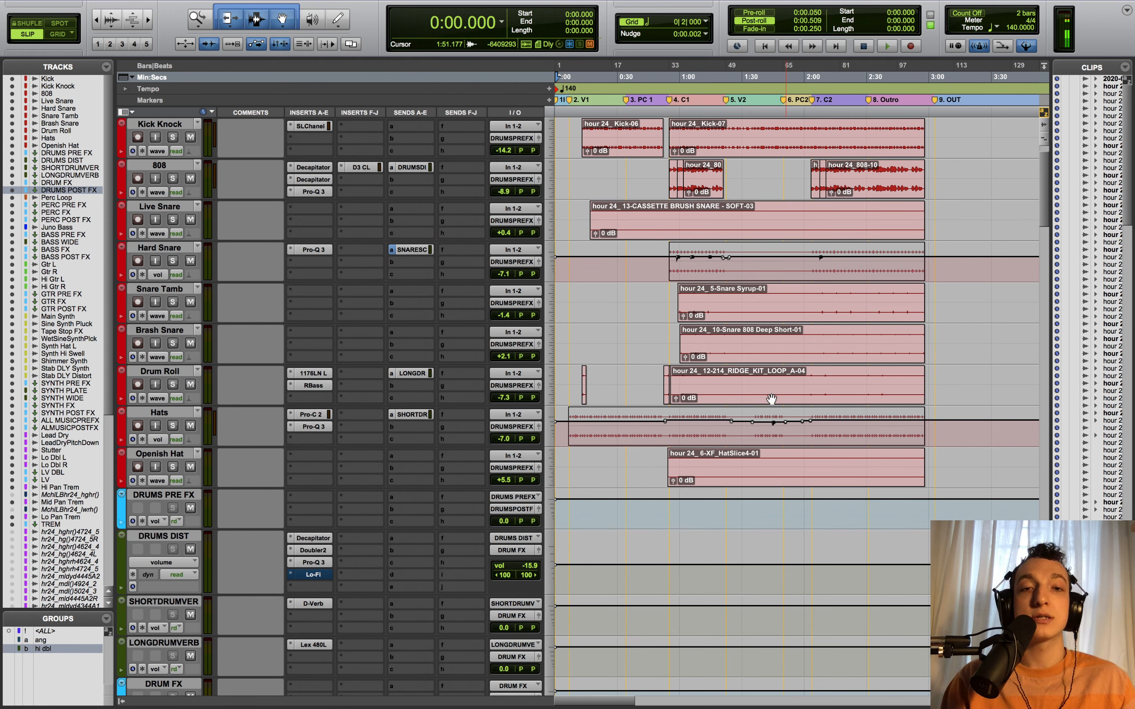
- Toggle the DRUMS PRE FX mute, leaving the bus muted
scroll(295, 349, "down", 4)
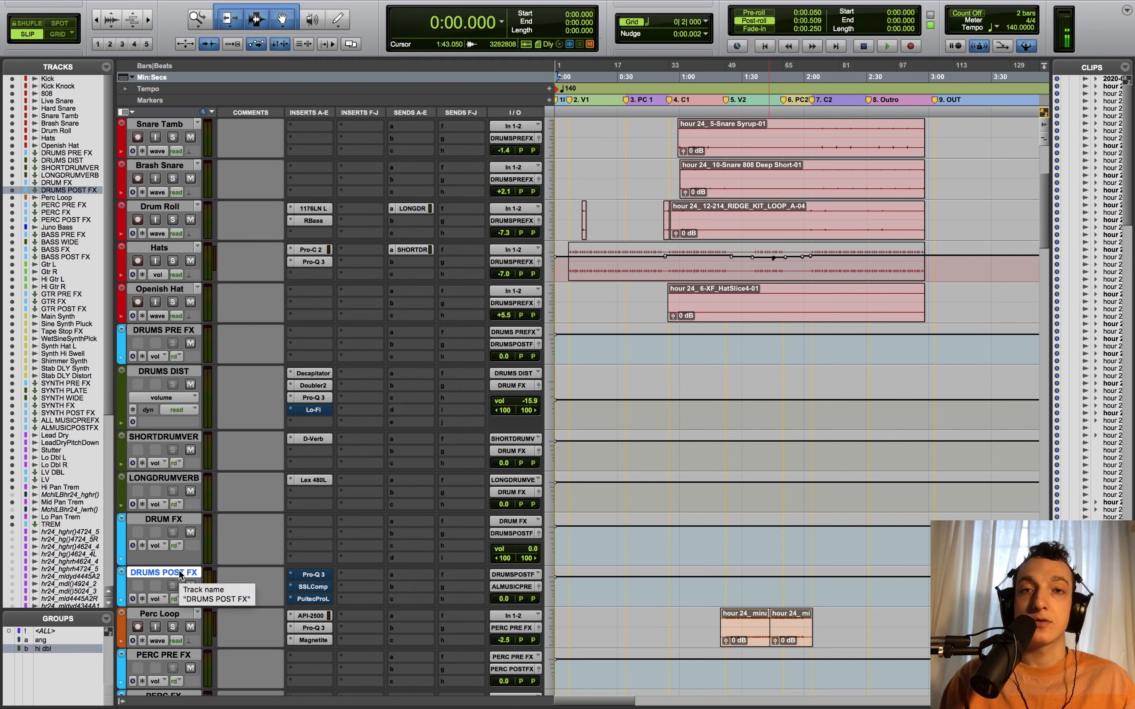
scroll(181, 563, "down", 2)
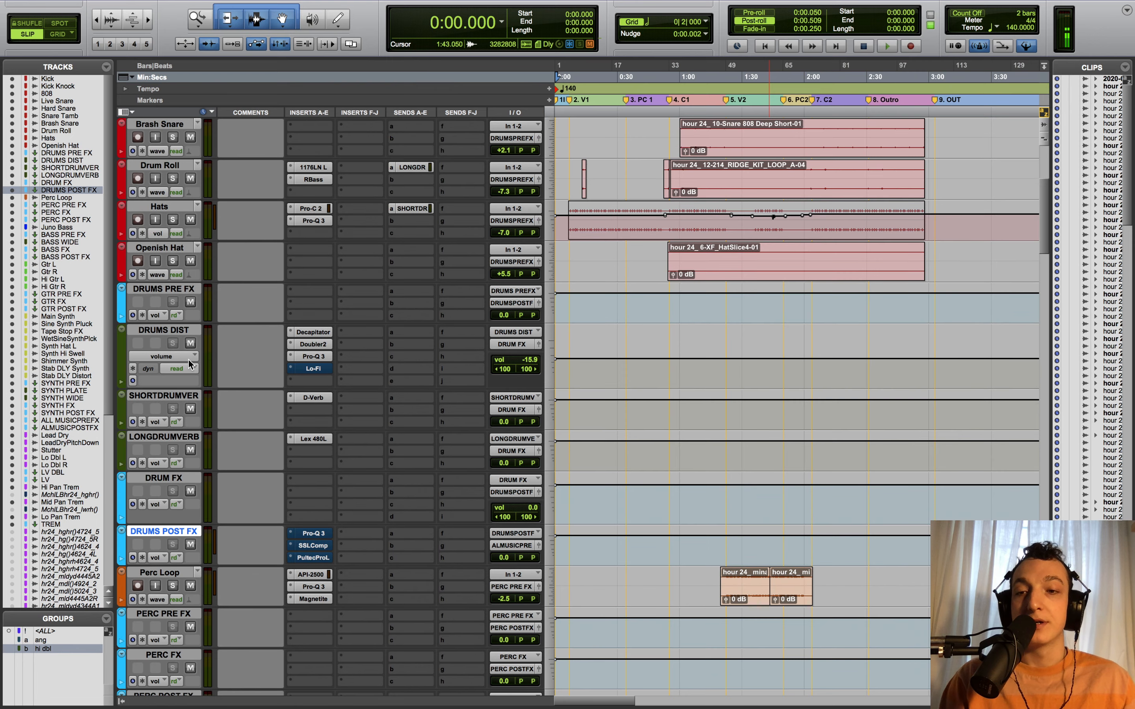
left_click(190, 303)
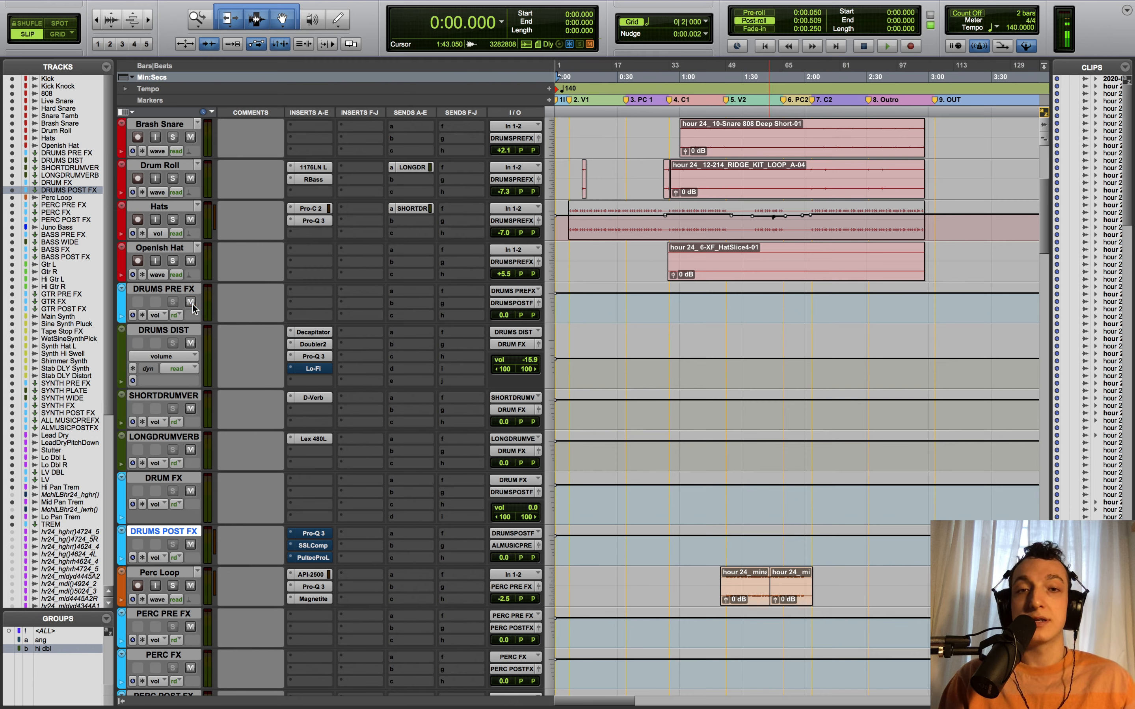
left_click(190, 303)
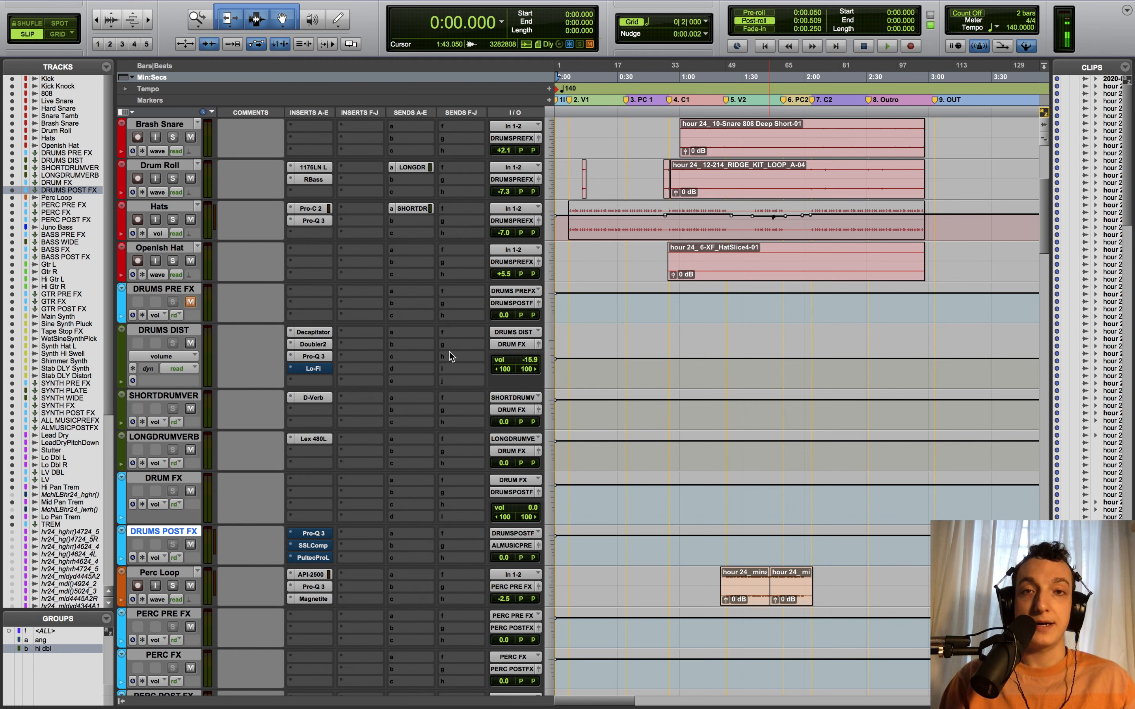
left_click(190, 302)
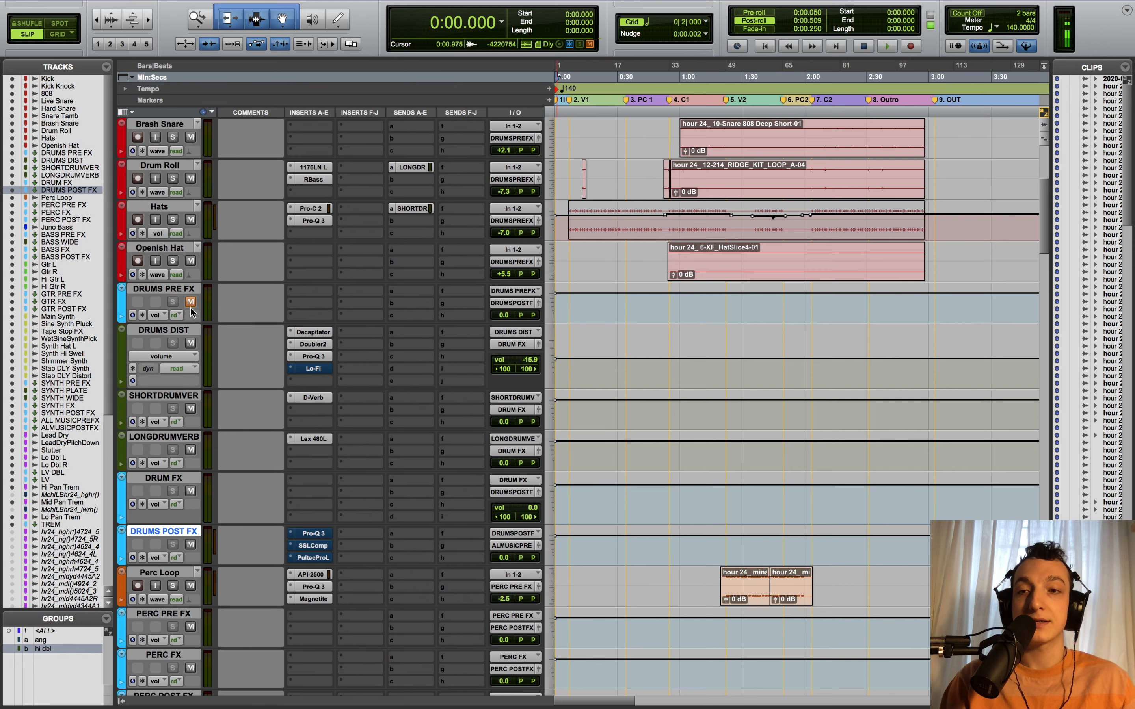
scroll(190, 312, "up", 3)
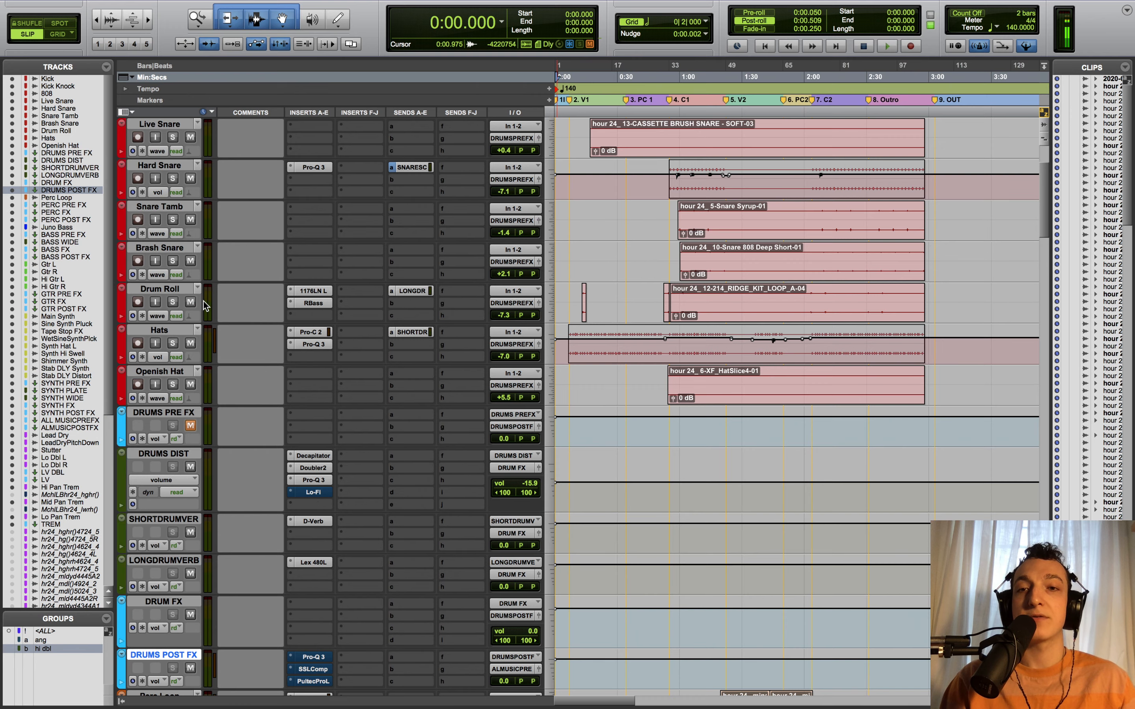
- Show Drum Roll's LONGDRUMVERB send and 808's DRUMS DIST send, and toggle the 808 mute off and on
left_click(420, 291)
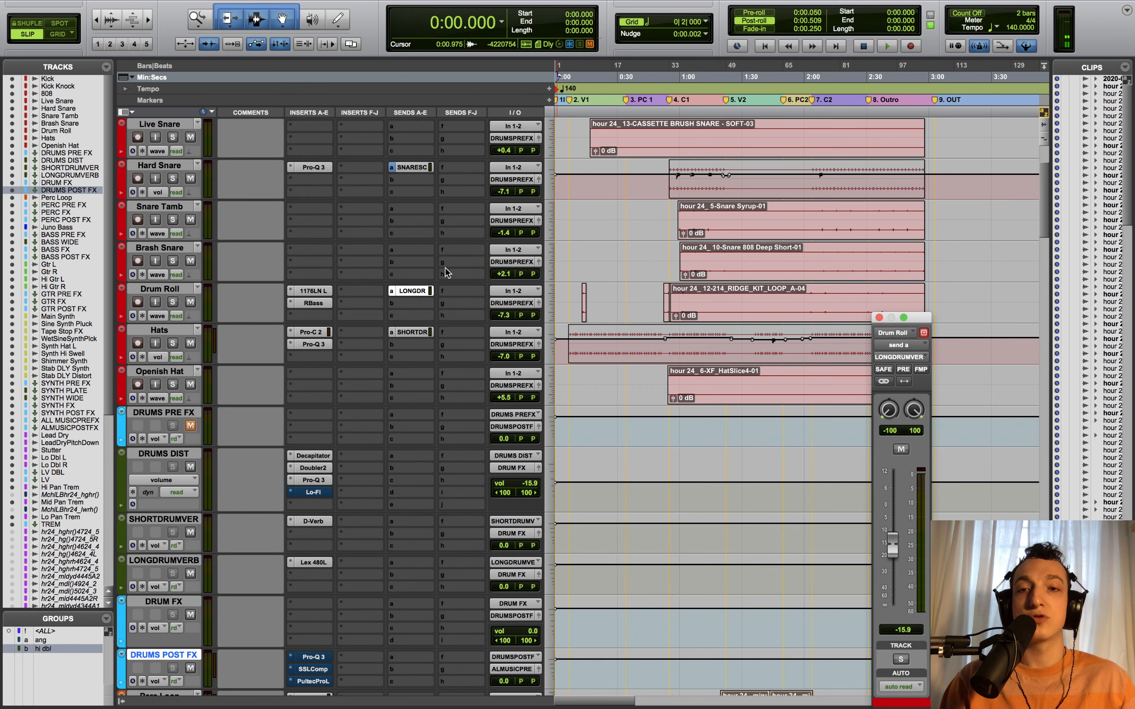
scroll(405, 311, "up", 3)
left_click(430, 209)
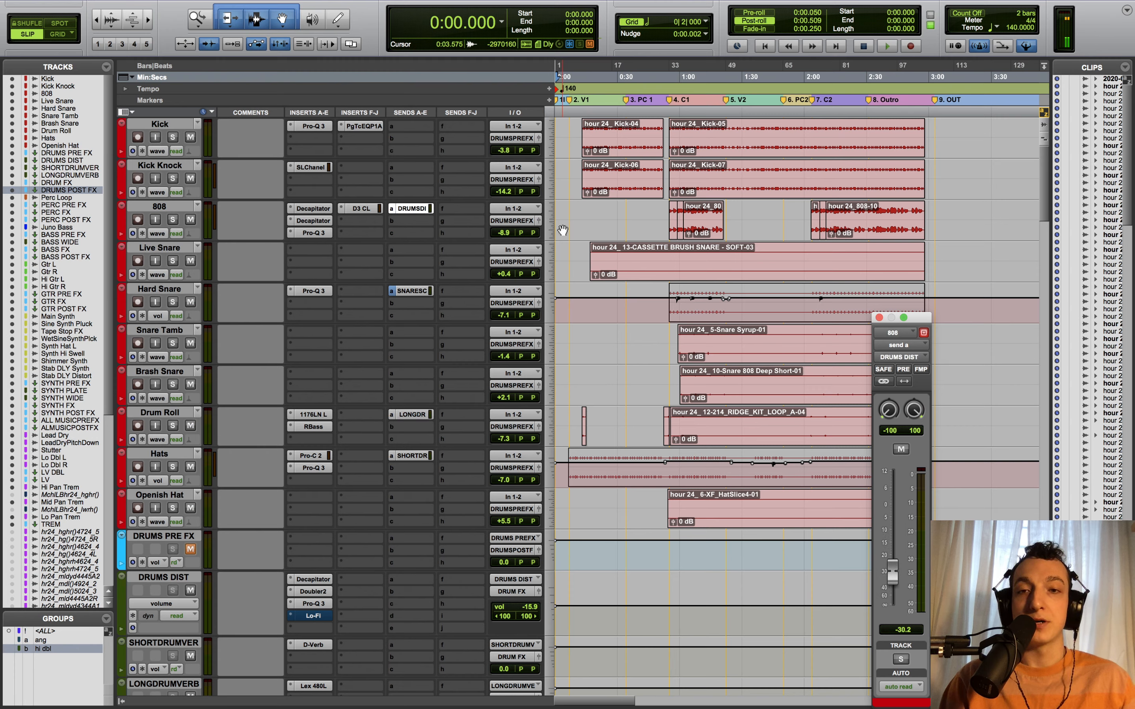
left_click(190, 220)
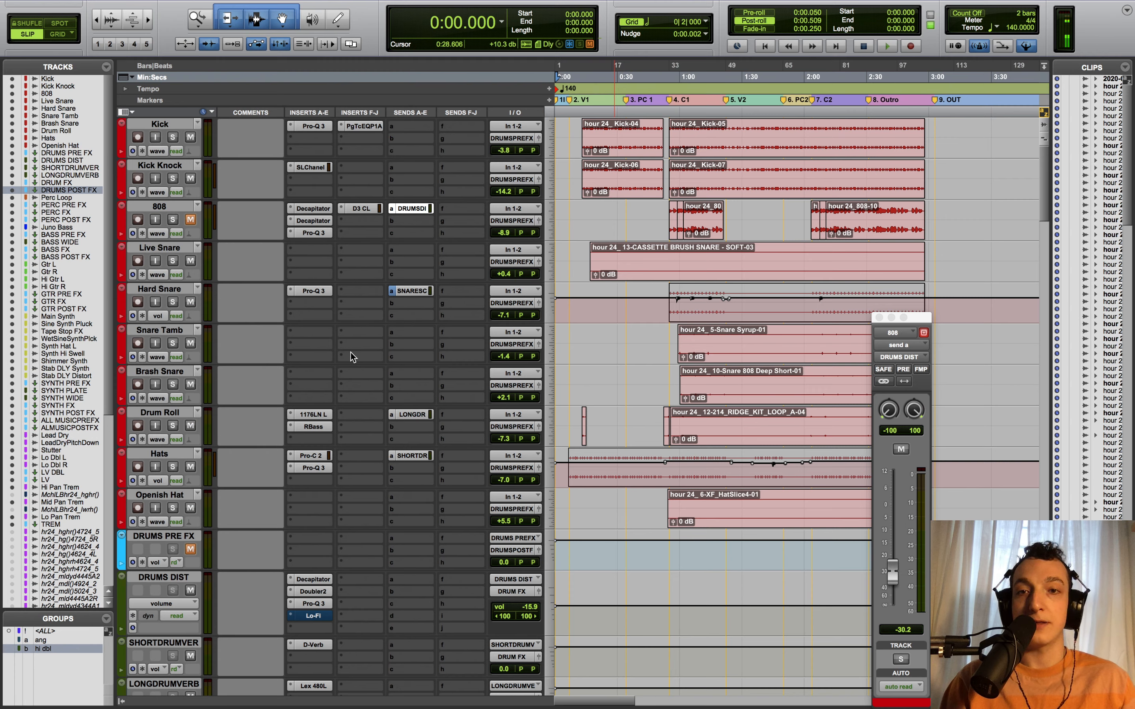
left_click(190, 219)
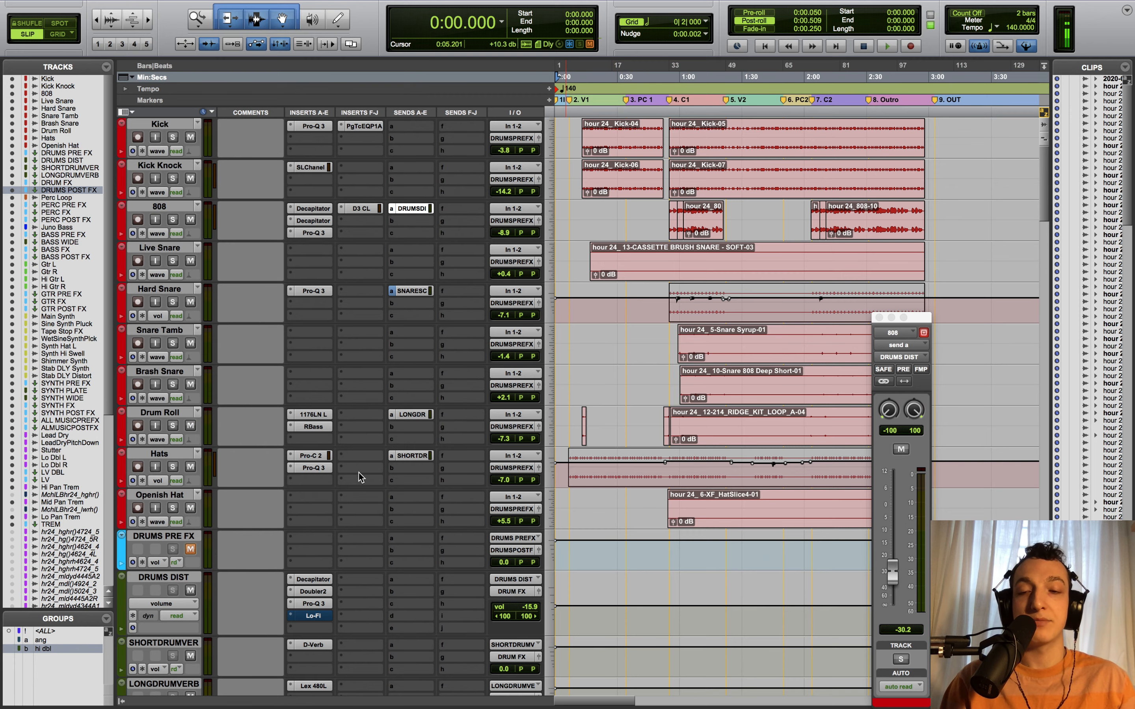
- Unmute DRUMS PRE FX, then mute and unmute DRUMS POST FX
scroll(337, 509, "down", 4)
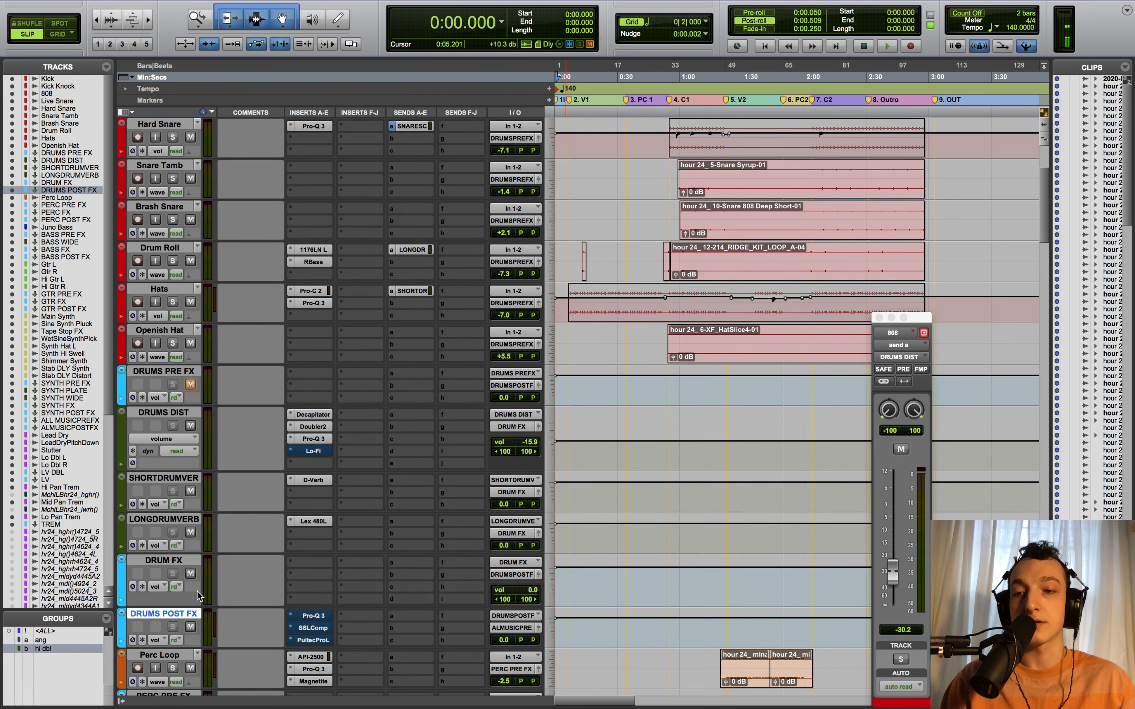
left_click(190, 384)
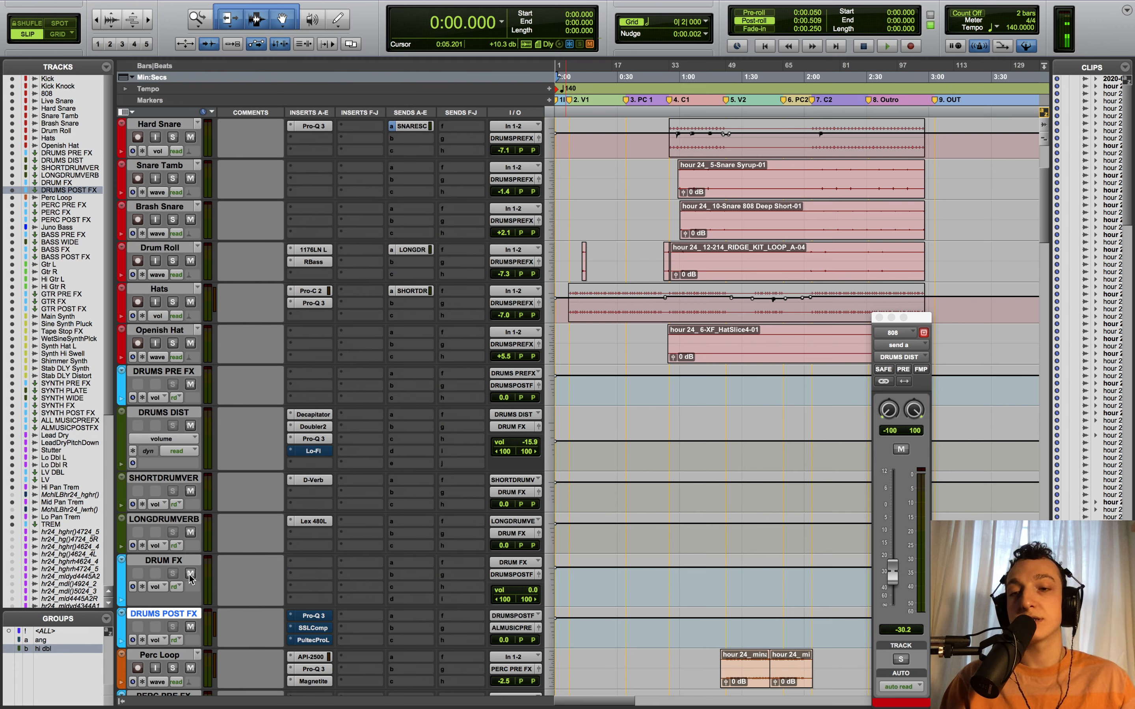
left_click(190, 628)
left_click(190, 627)
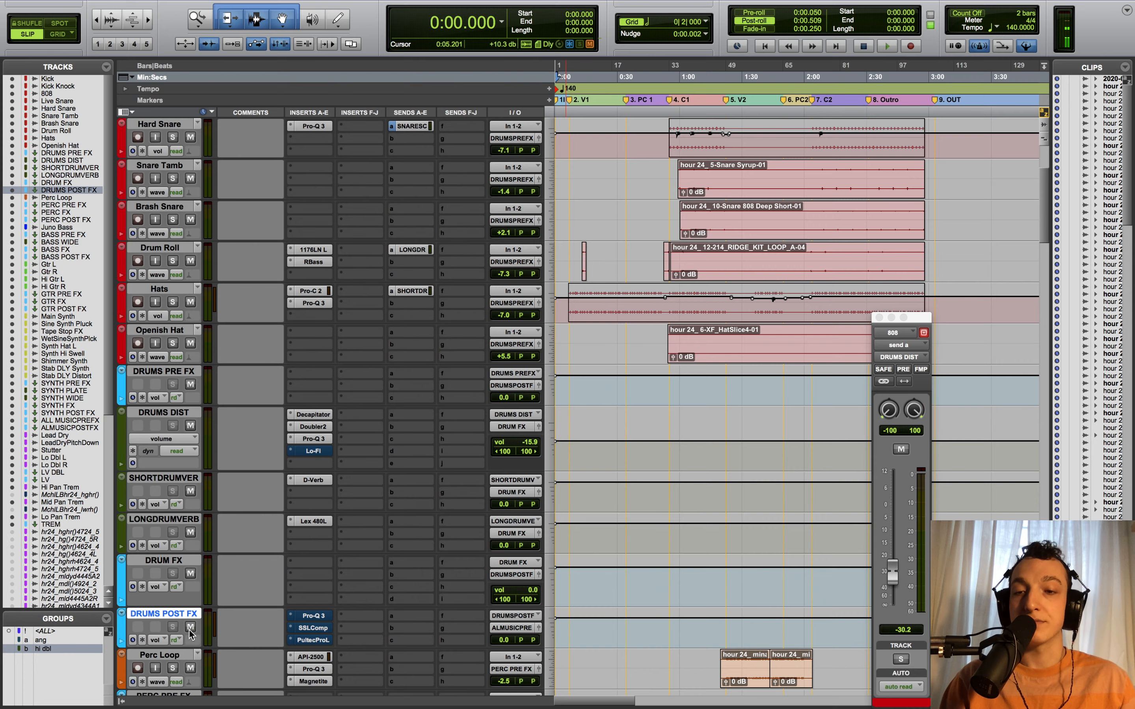
scroll(190, 633, "down", 10)
scroll(190, 633, "down", 8)
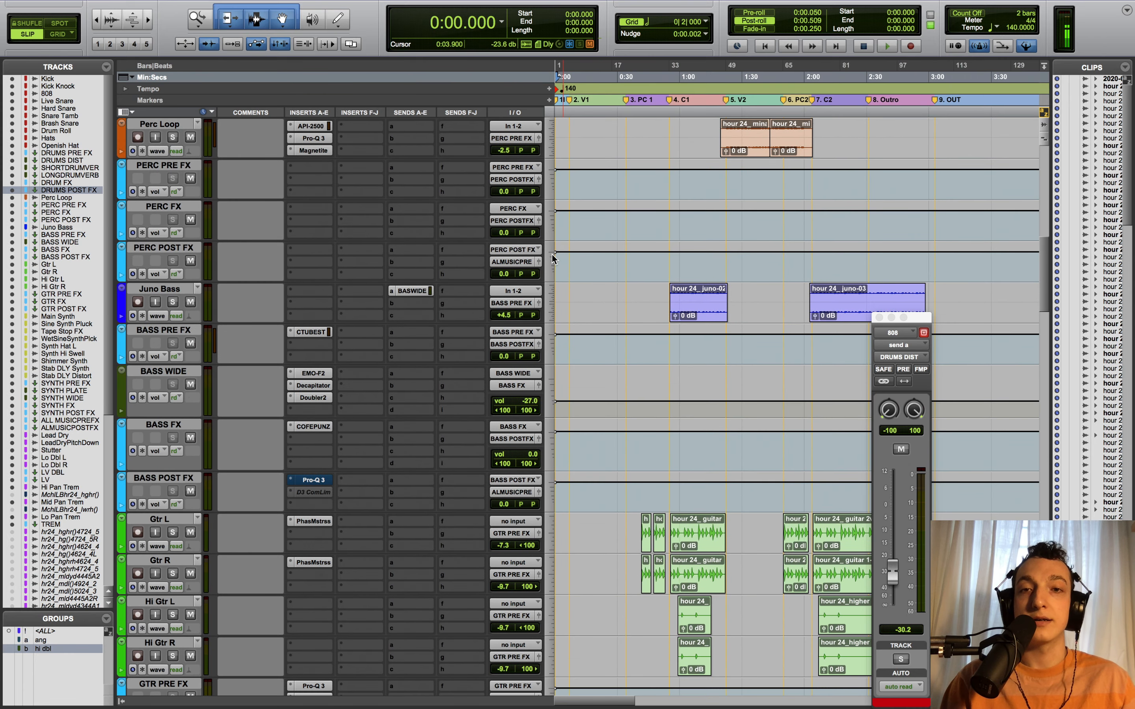
- Select 1:15.743–2:37.338 on Perc Loop, review the PERC FX tracks, then close the 808 window and return to Kick
scroll(764, 300, "up", 6)
left_click_drag(713, 314, 679, 315)
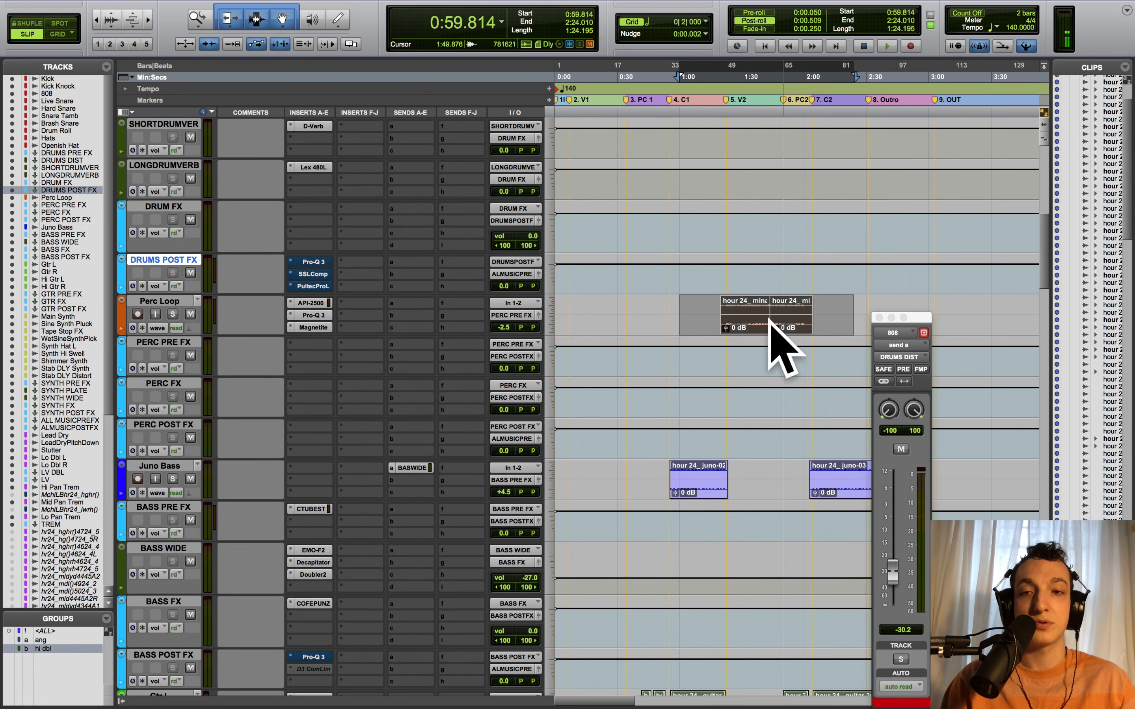
left_click(160, 343)
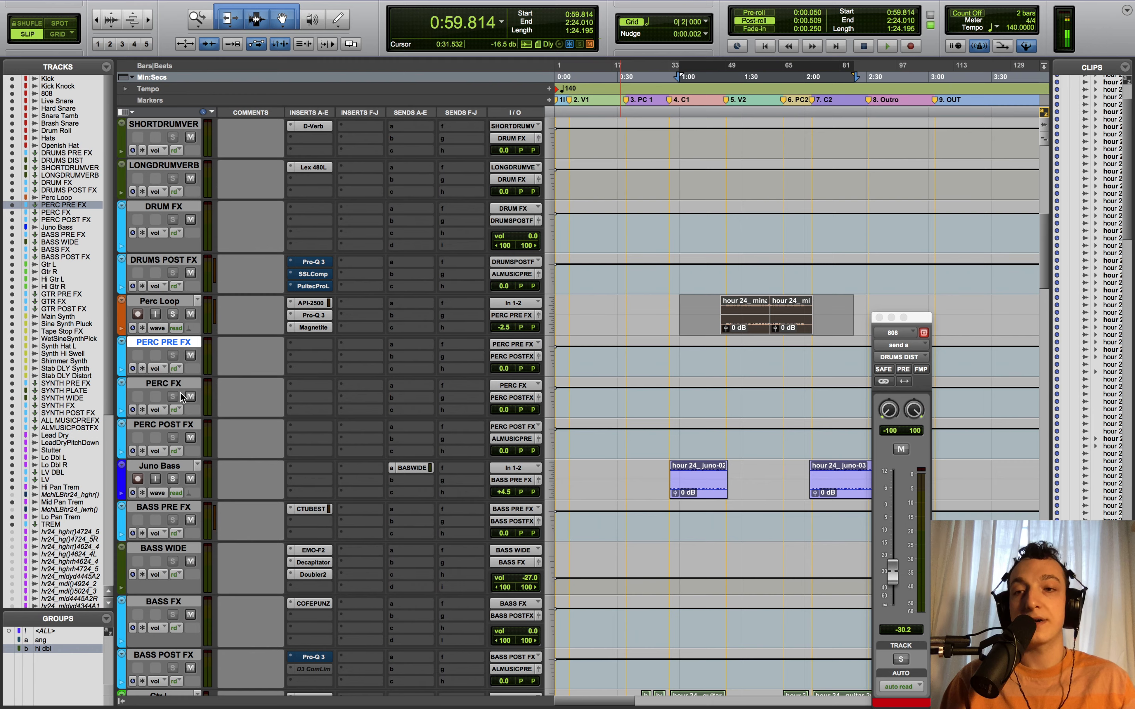
left_click(180, 384)
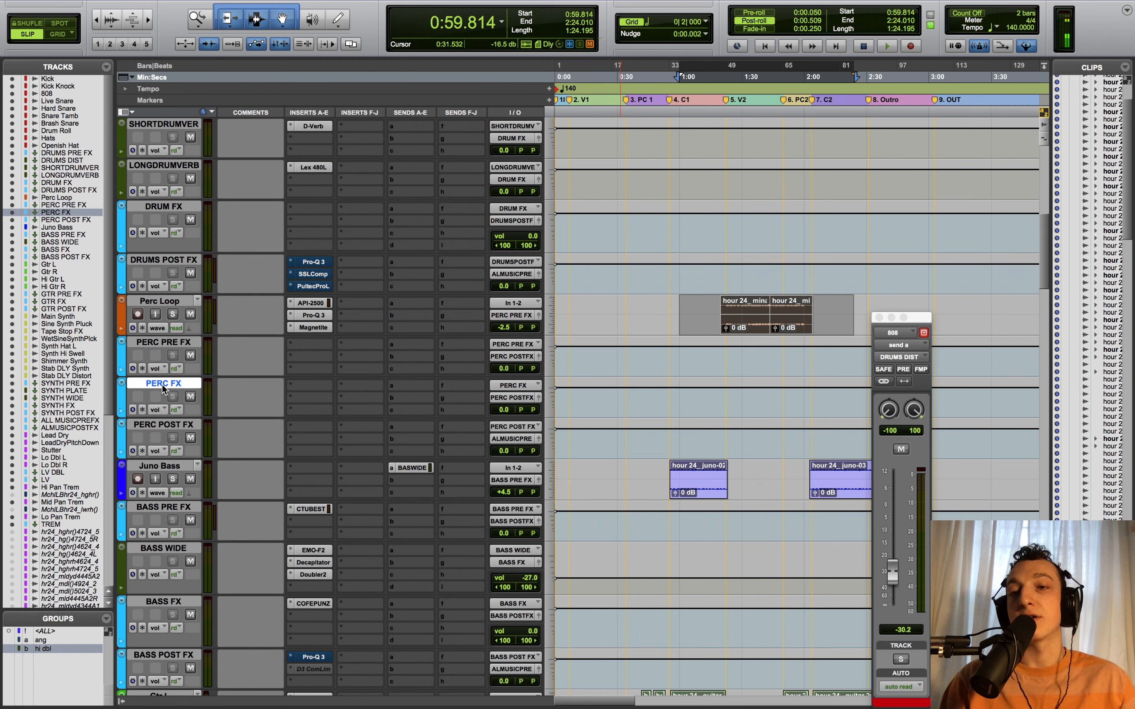
left_click(166, 425)
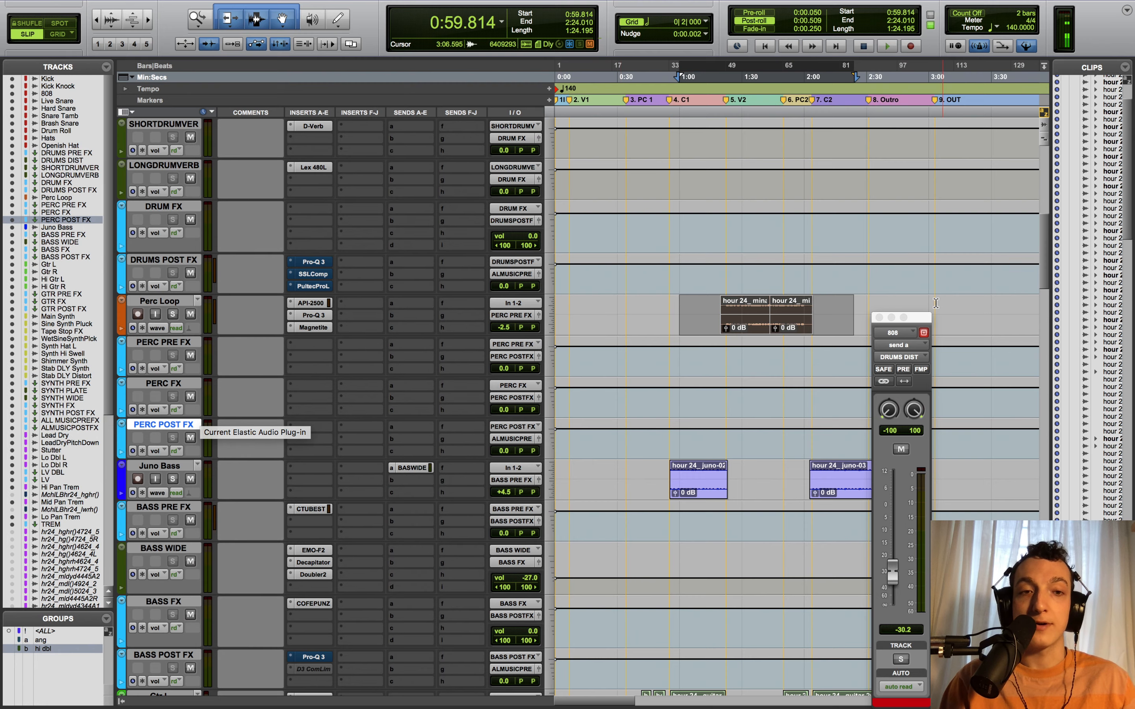
left_click(879, 318)
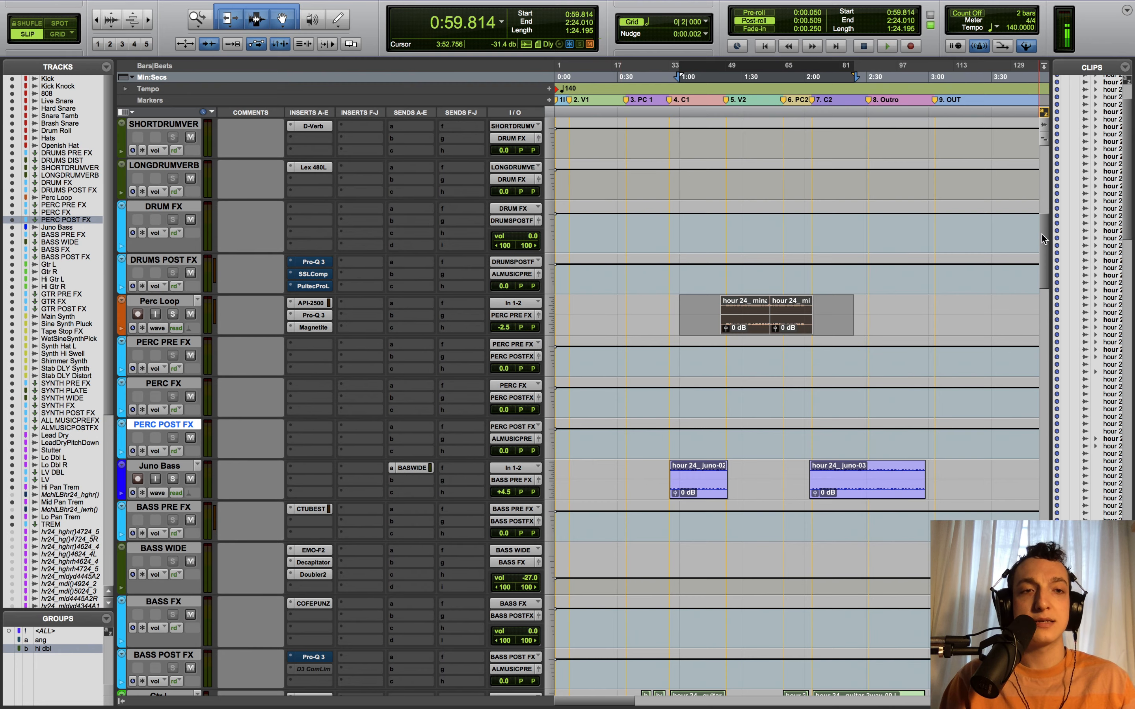
left_click_drag(1041, 231, 1013, 137)
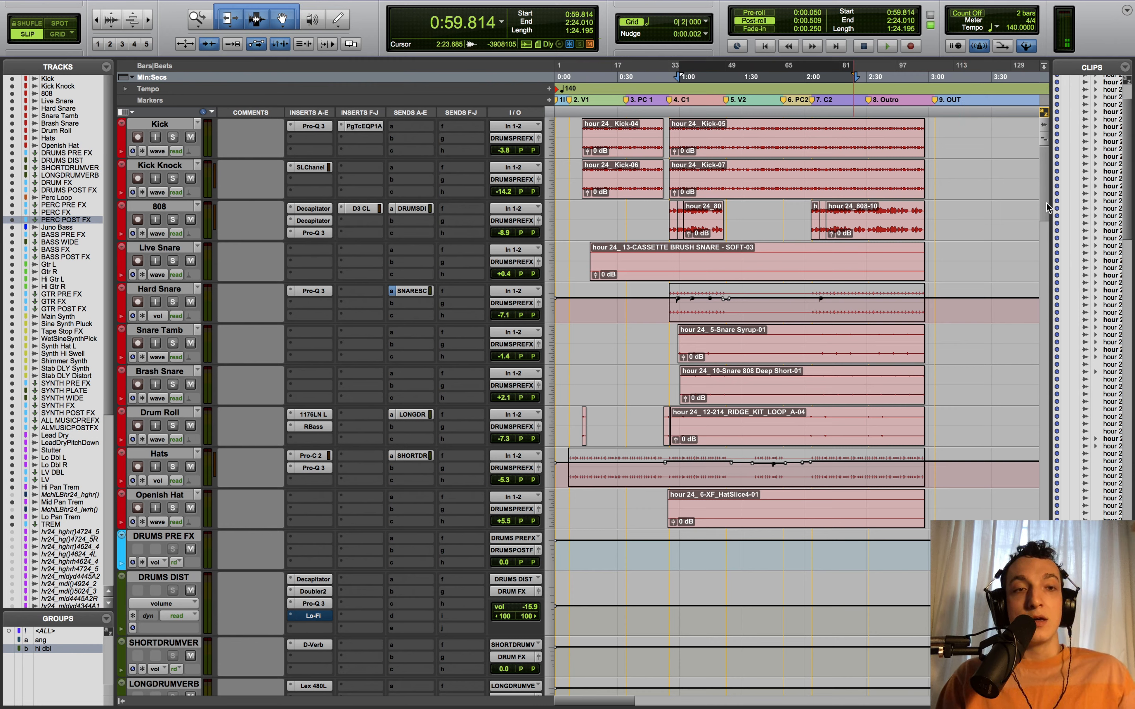
- Clear the timeline selection, return the playhead to the session start and scroll down
left_click(989, 169)
key("Return")
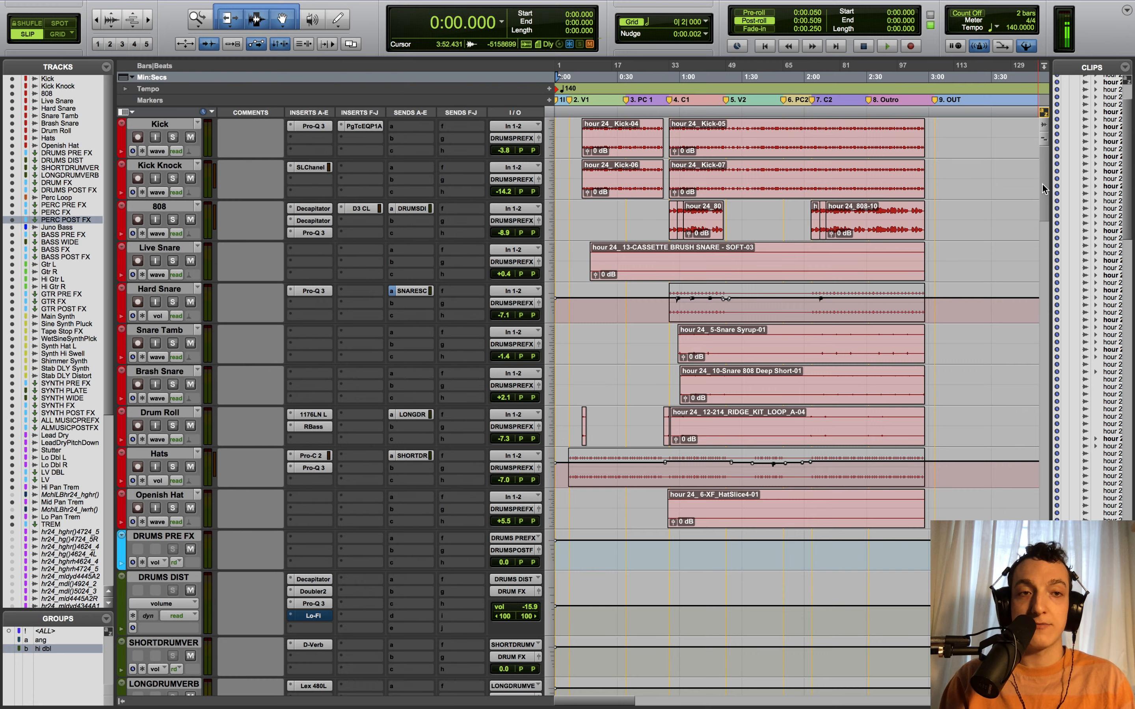
scroll(1042, 185, "down", 10)
scroll(1042, 409, "down", 15)
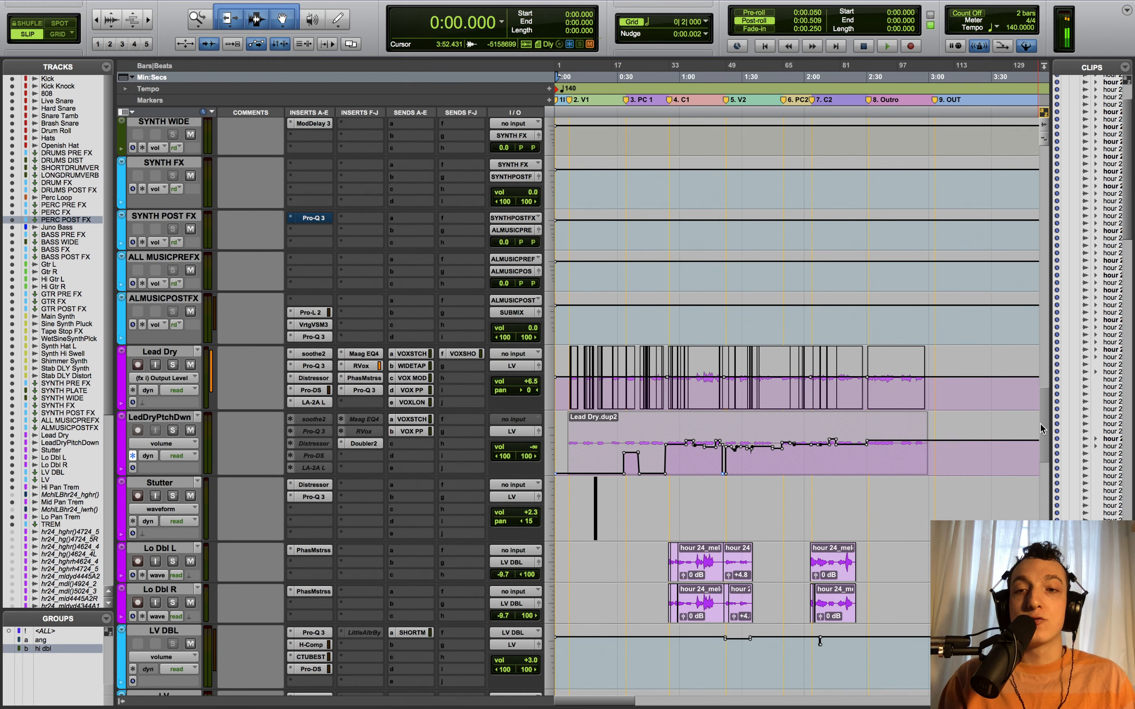
scroll(1042, 410, "down", 7)
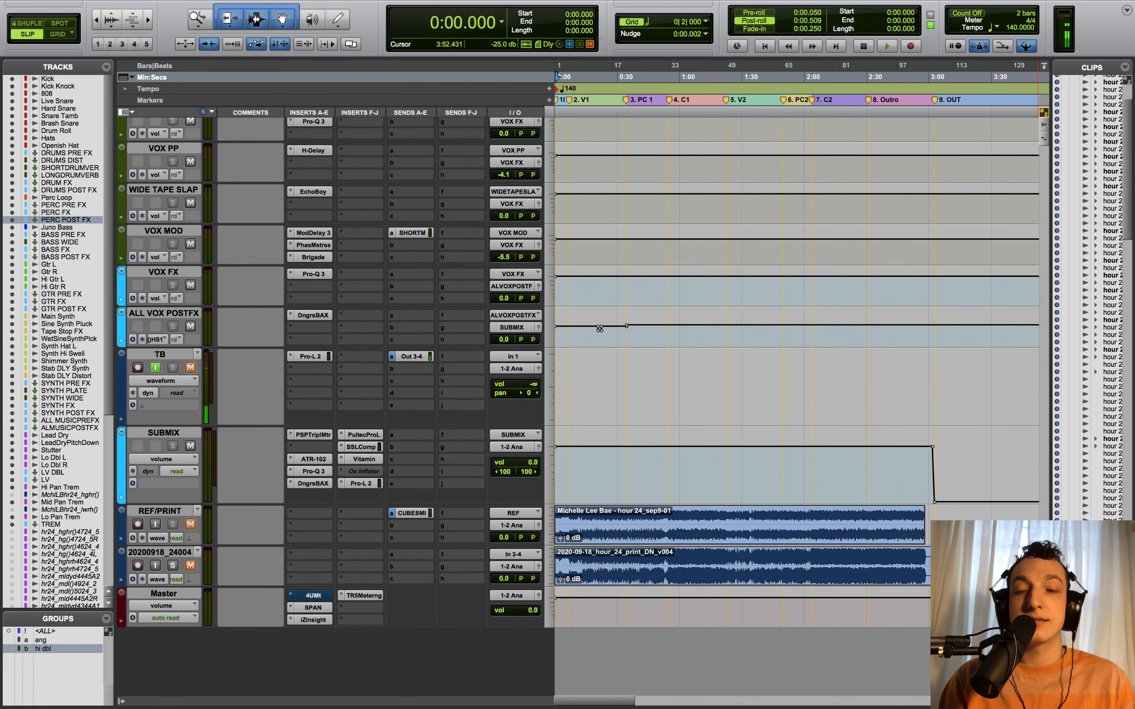
- Select the SUBMIX track and open its PSP TripleMeter insert
left_click(158, 433)
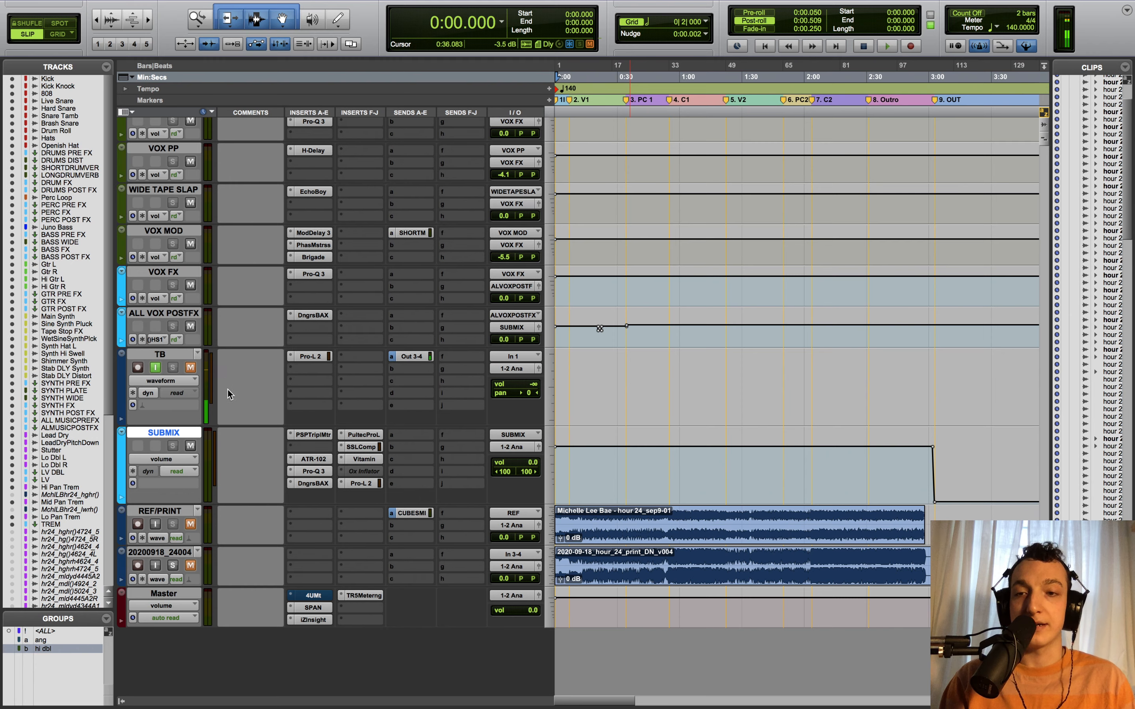
left_click(180, 315)
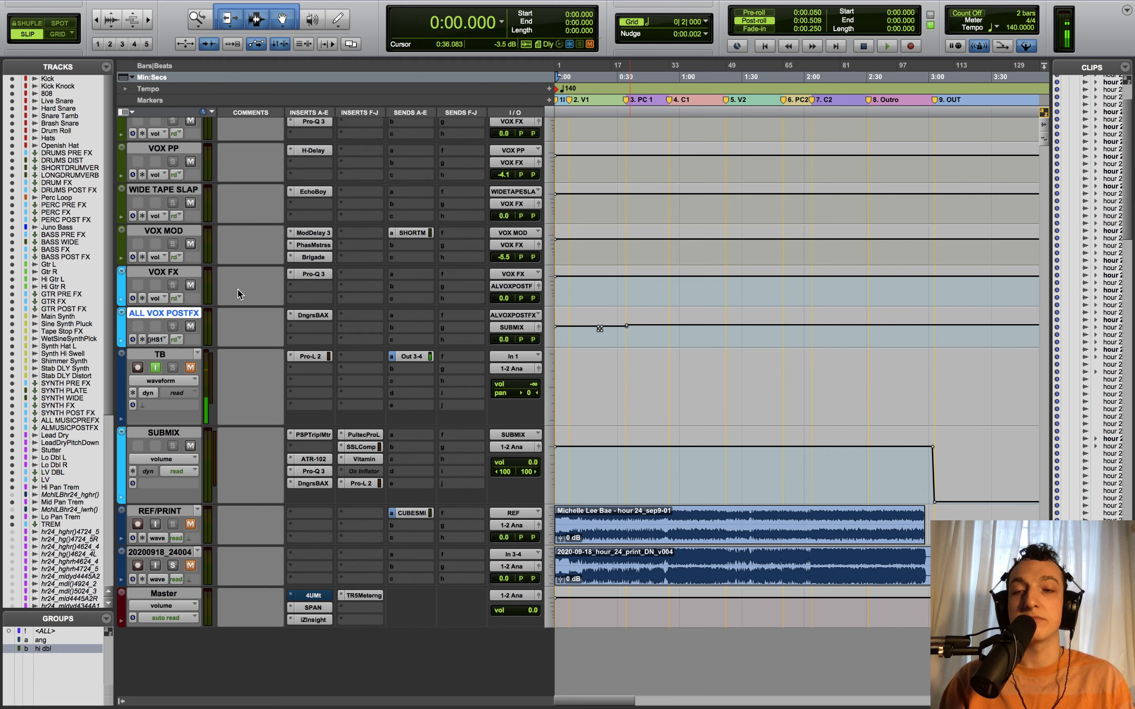
left_click(188, 435)
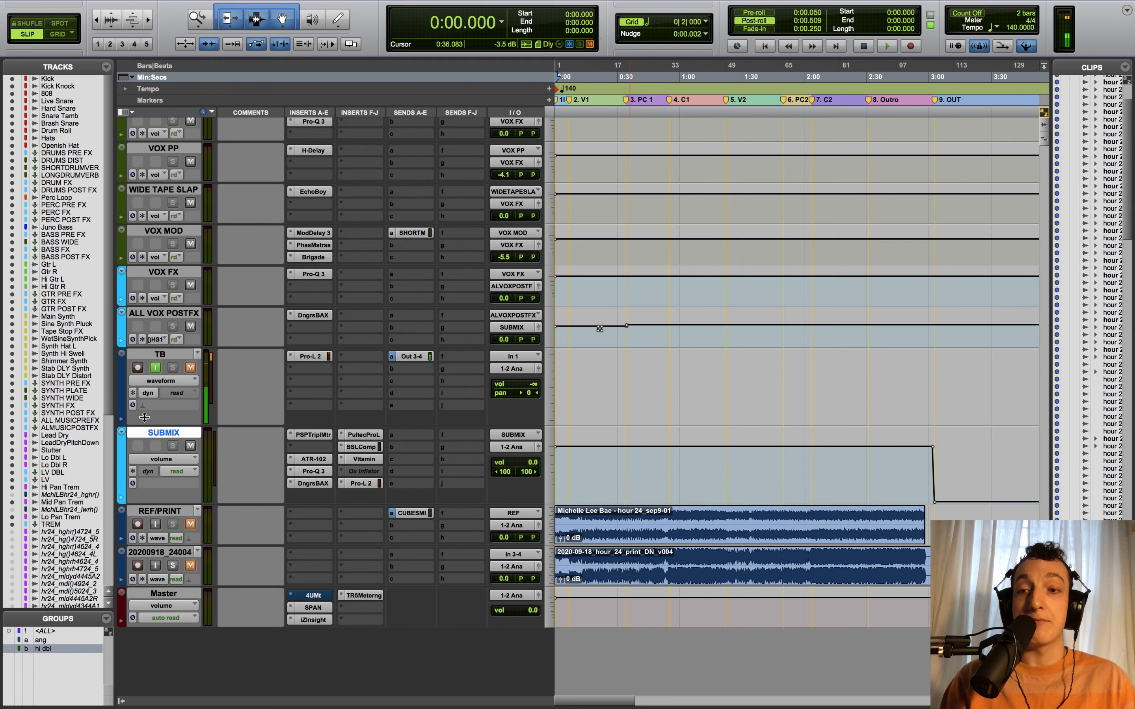
left_click(310, 436)
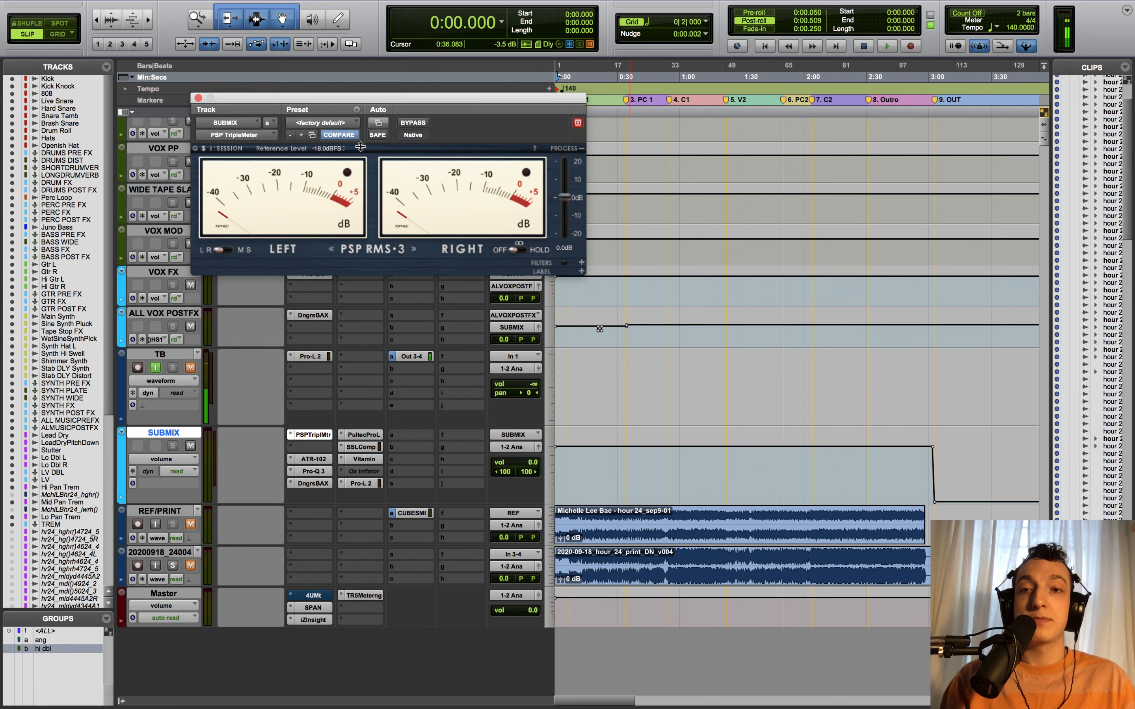
- Drag the TripleMeter window up and right, clear of the SUBMIX insert chain
left_click_drag(422, 98, 602, 56)
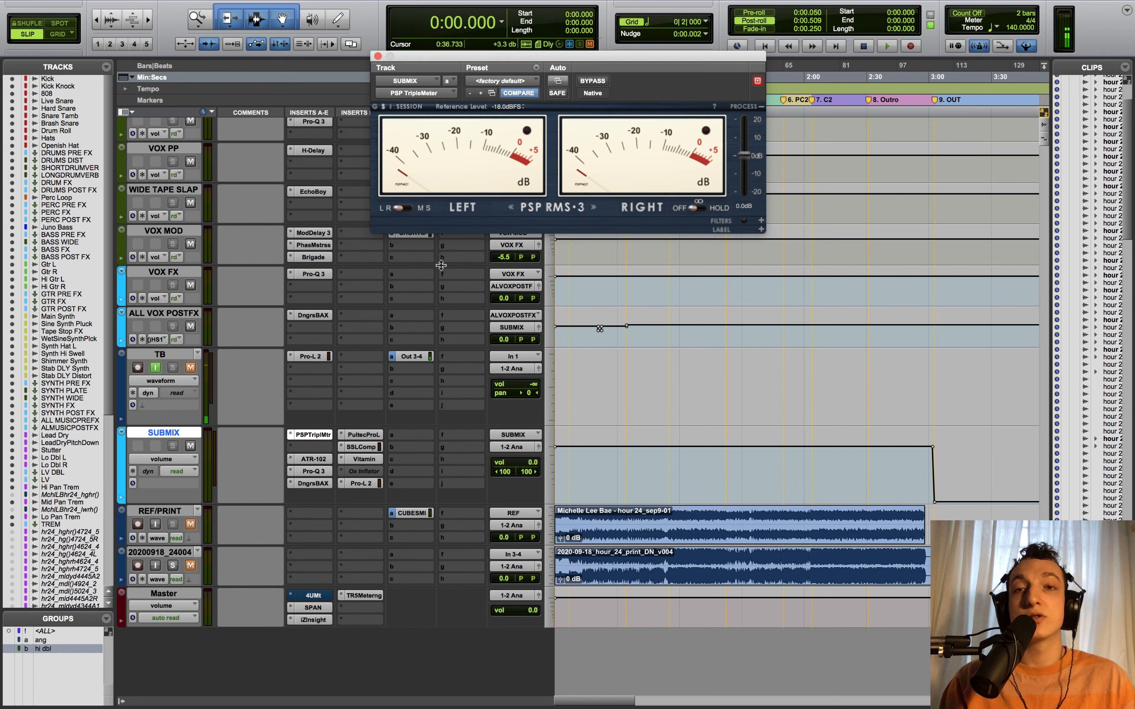
- Open SUBMIX's Pro-L 2 limiter, inspect its +11.5 dB gain setting, and close it
left_click(366, 485)
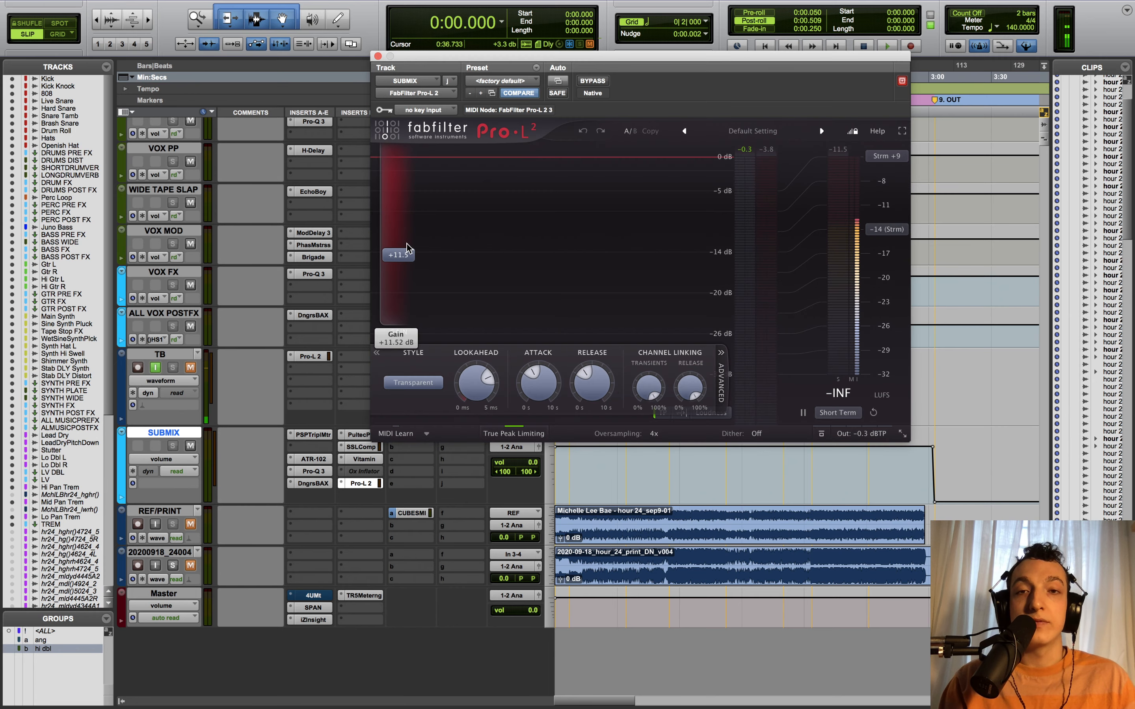
mouse_move(406, 247)
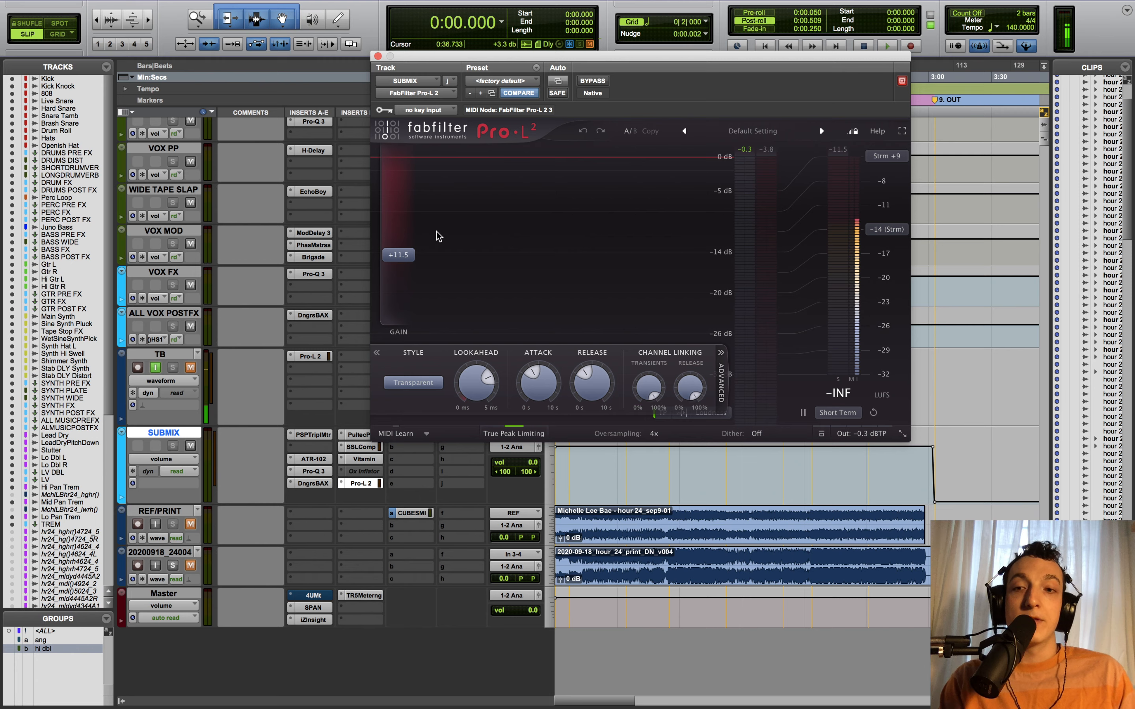
mouse_move(396, 196)
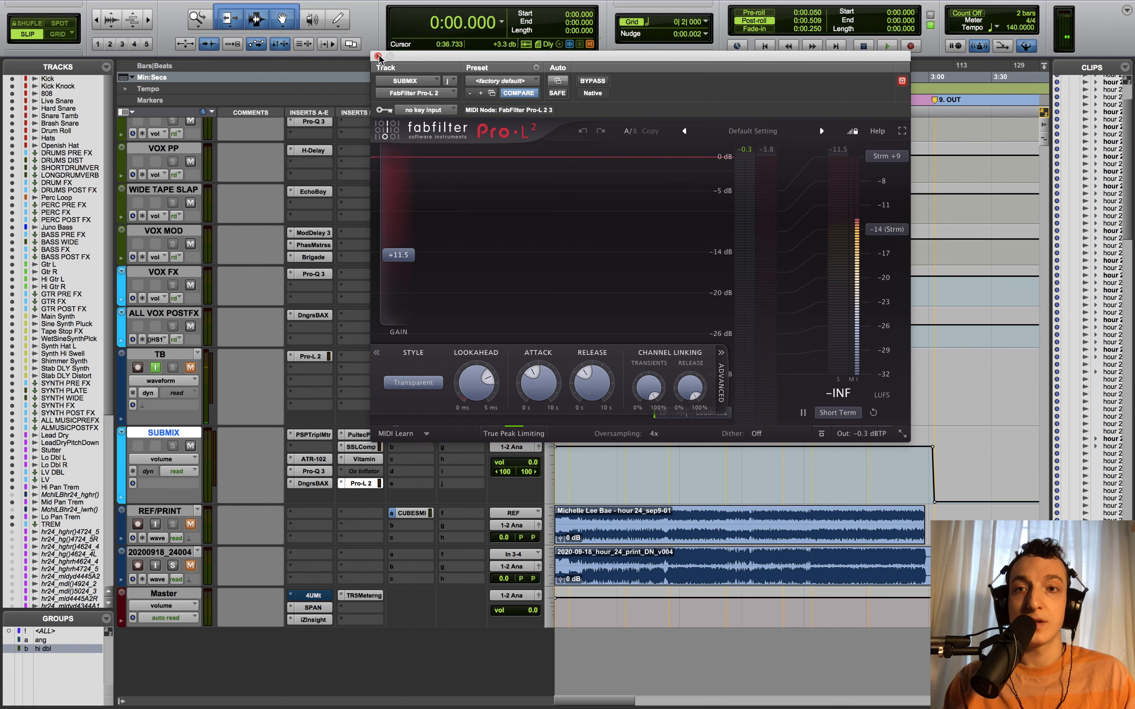
left_click(378, 56)
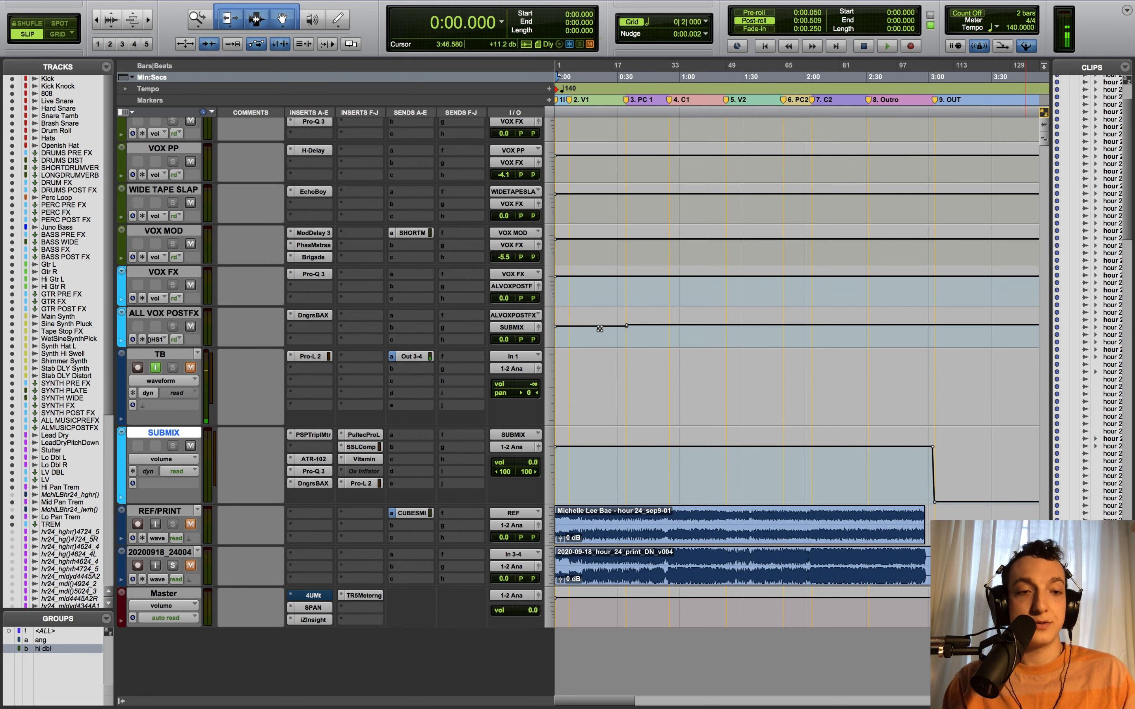
- Boost the Kick-04 clip gain to +16.1 dB and briefly check the Kick Pro-Q 3
scroll(974, 200, "up", 15)
scroll(974, 199, "up", 20)
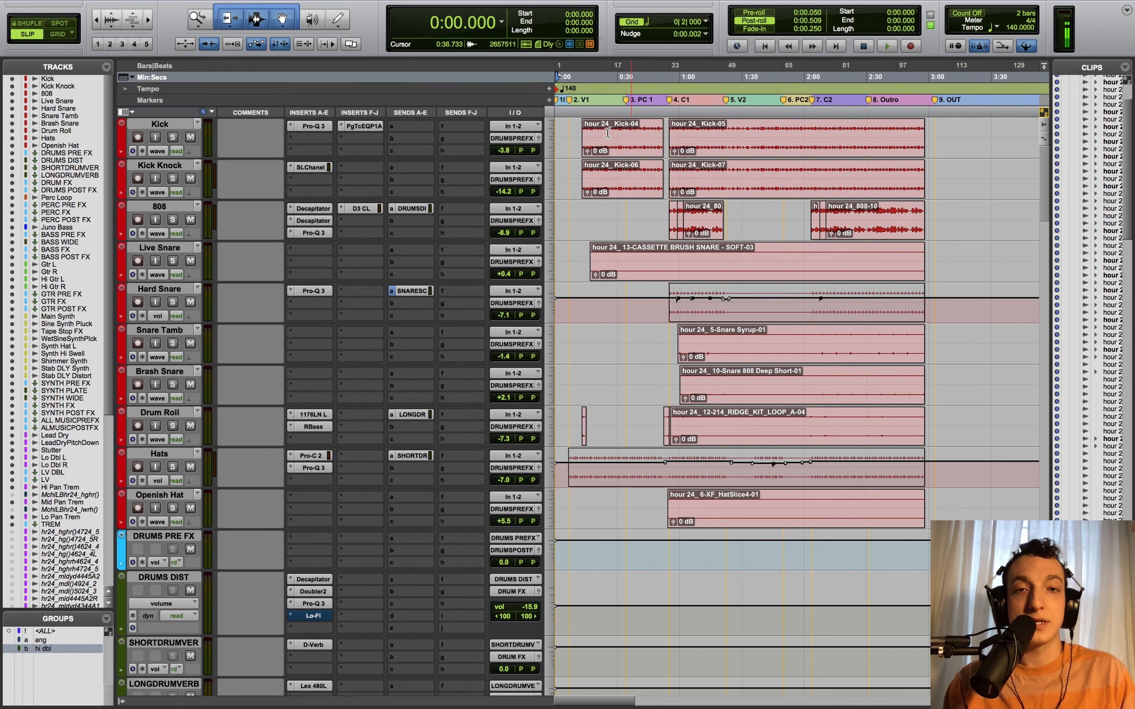
left_click_drag(585, 151, 597, 142)
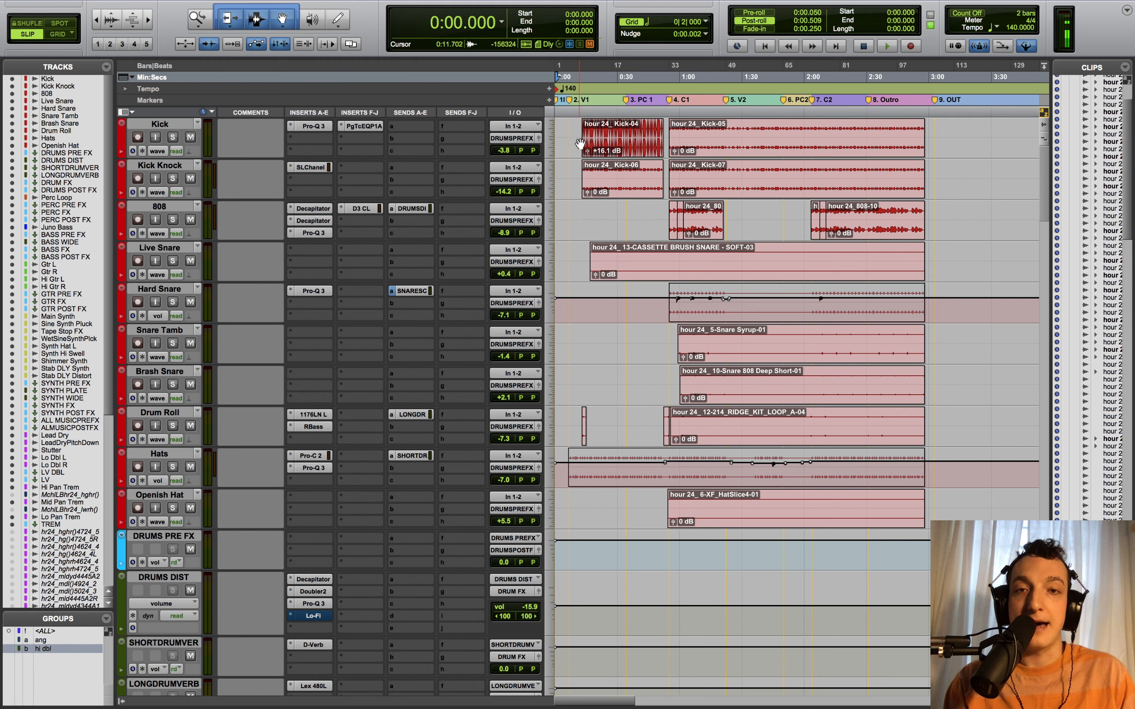
left_click(314, 126)
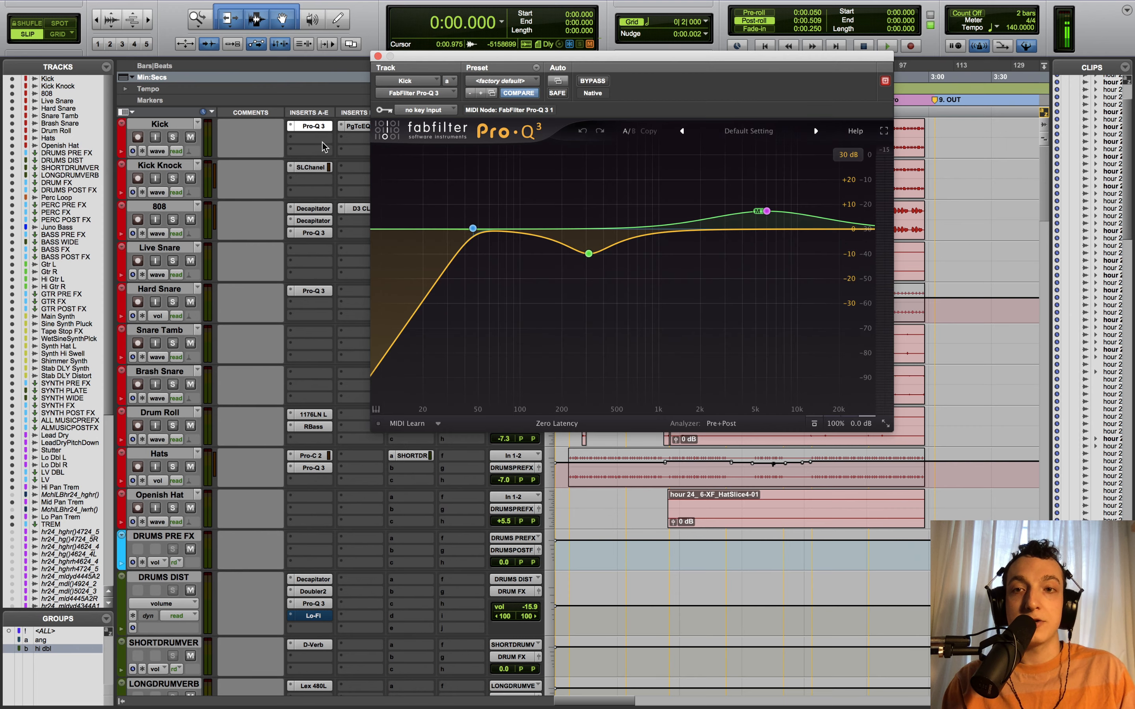
left_click(373, 56)
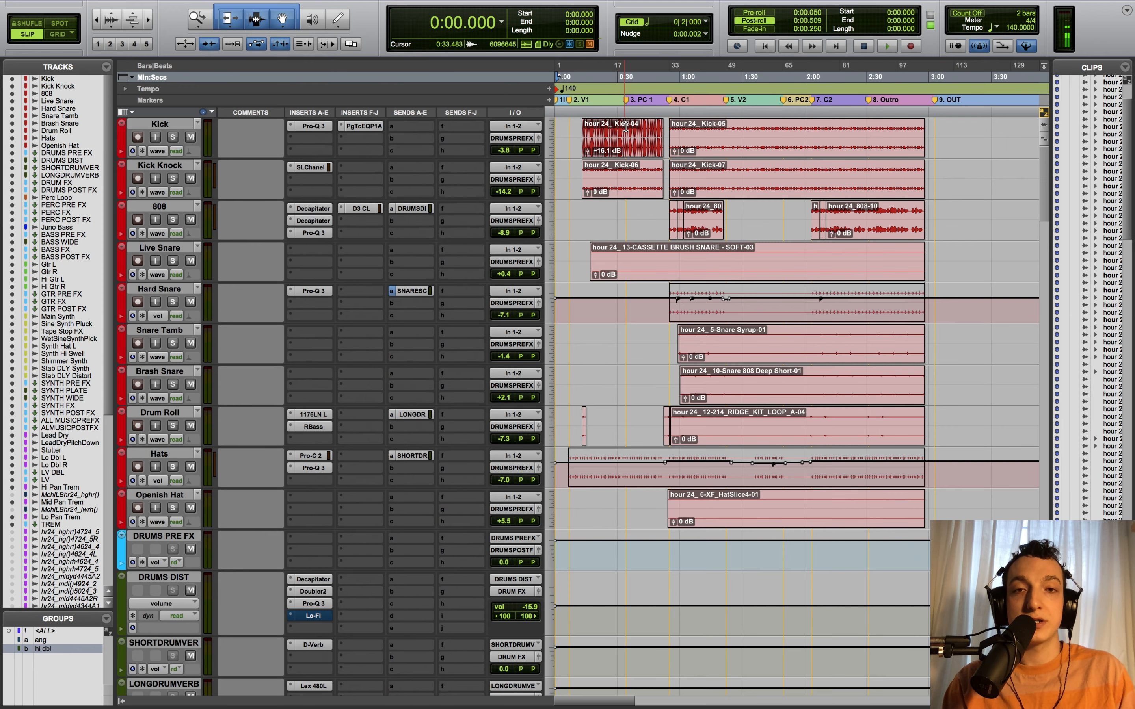
- Open the Kick track's output window, select the whole Kick-04 clip and undo the boost
left_click_drag(628, 129, 587, 129)
left_click(538, 139)
left_click(540, 140)
left_click(539, 139)
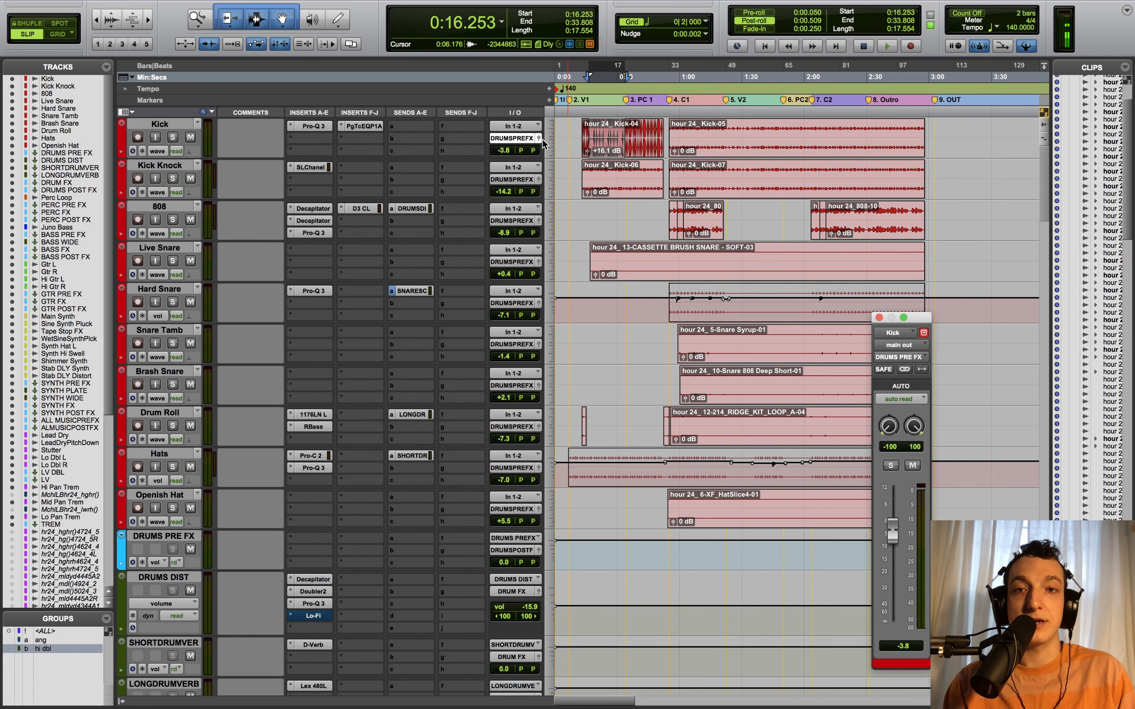
double_click(622, 155)
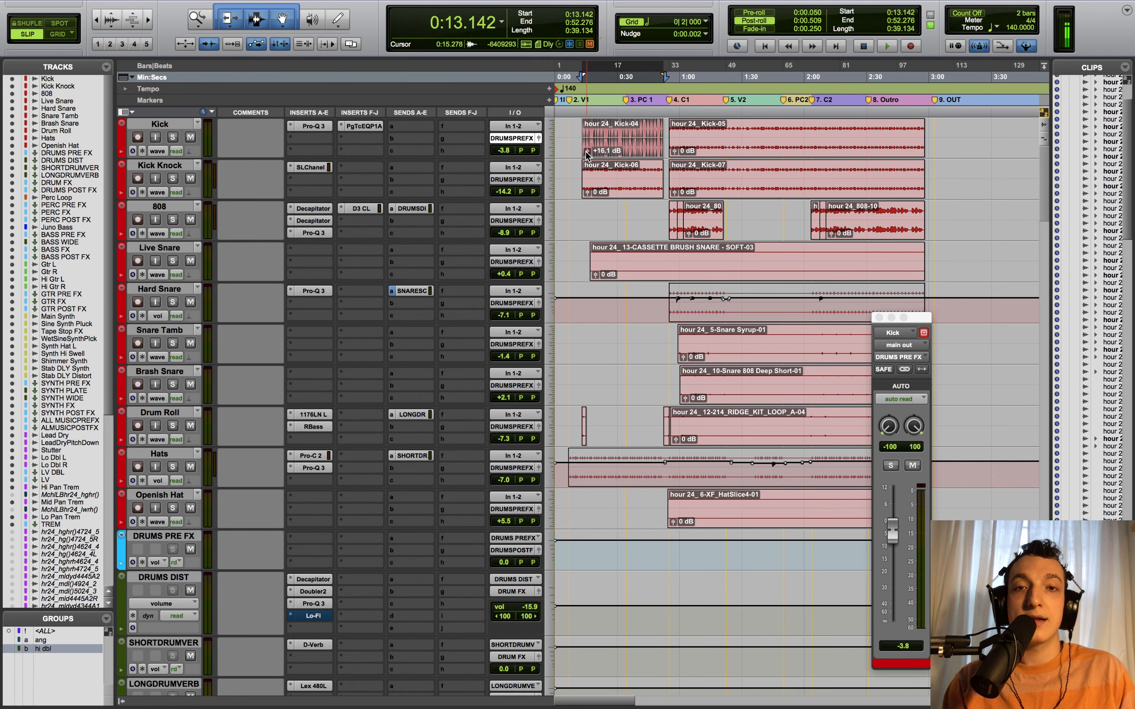
key("super+z")
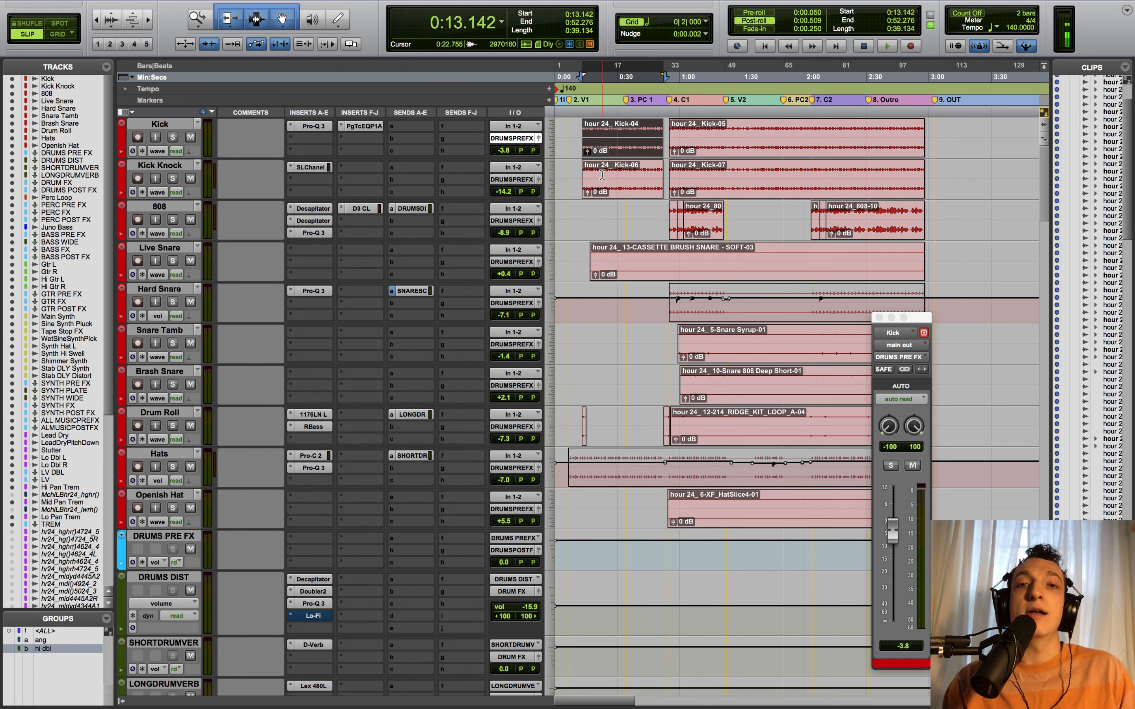
- Reset Kick-04 clip gain to 0 dB, close the Kick output window and scroll down to the synths
left_click_drag(587, 150, 589, 146)
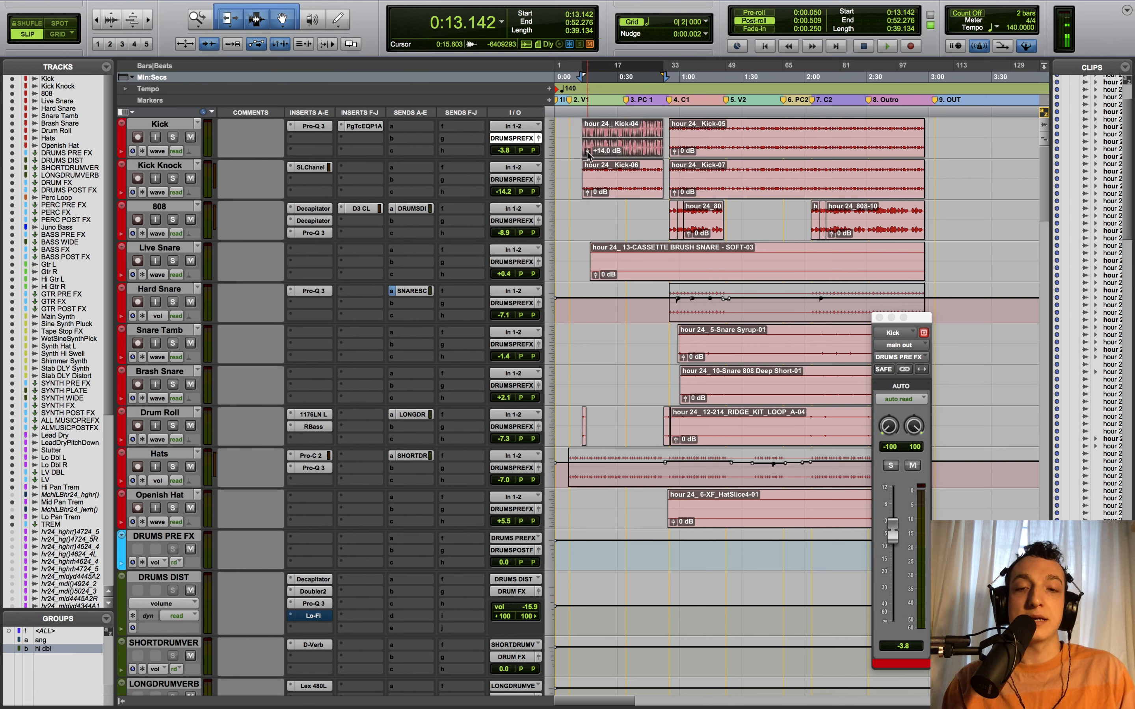
left_click(588, 153, "alt")
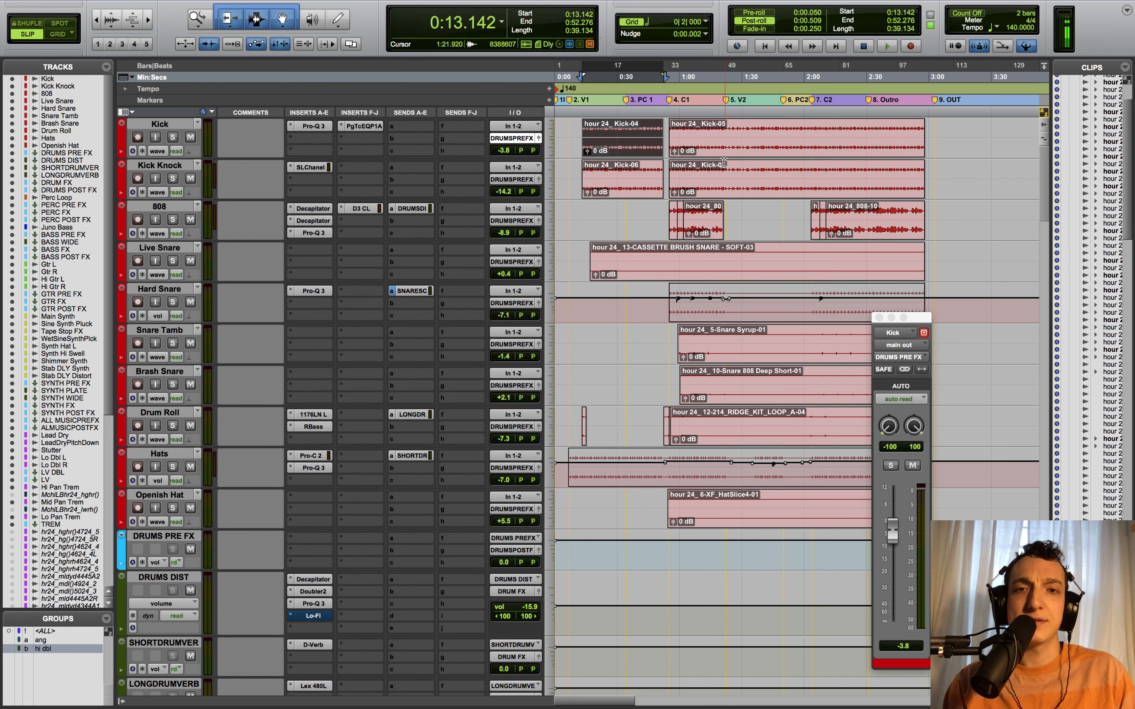
left_click(723, 127)
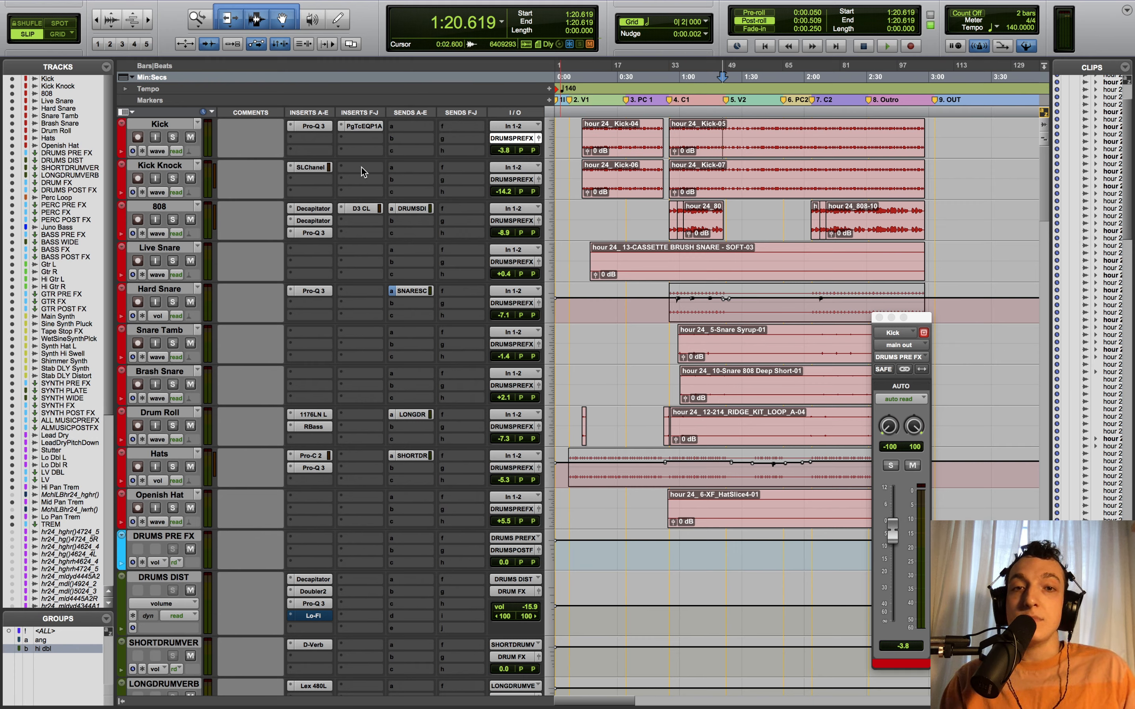
left_click(880, 318)
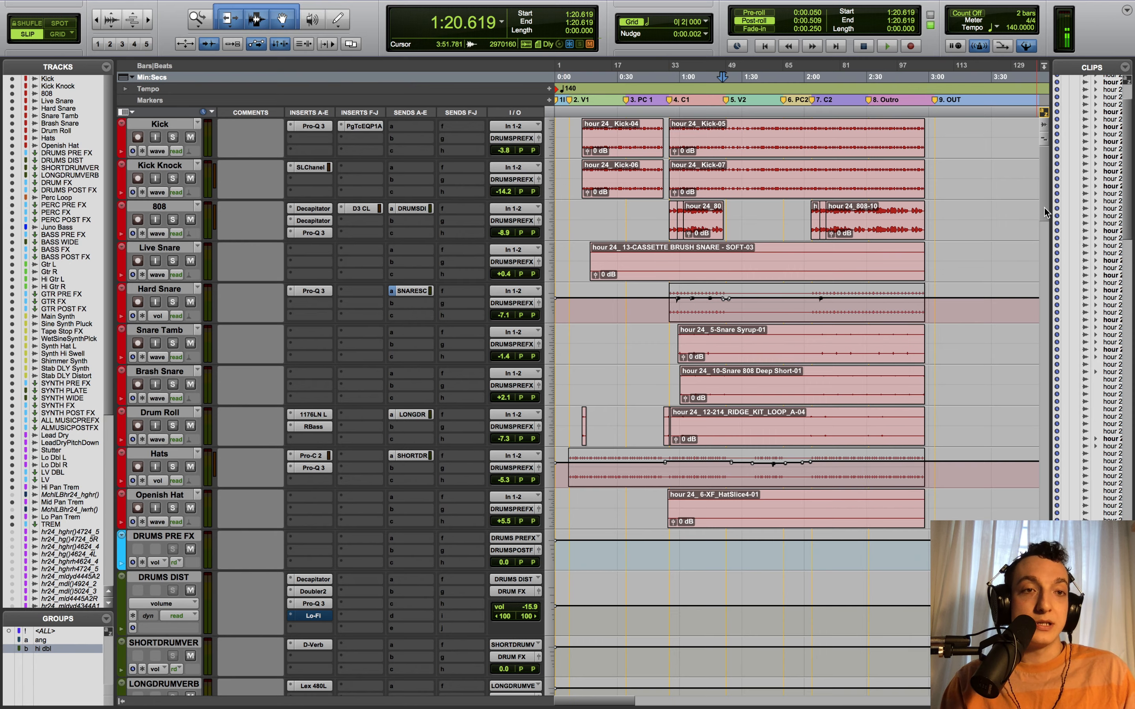
left_click_drag(1045, 208, 1046, 183)
left_click_drag(1046, 227, 1036, 366)
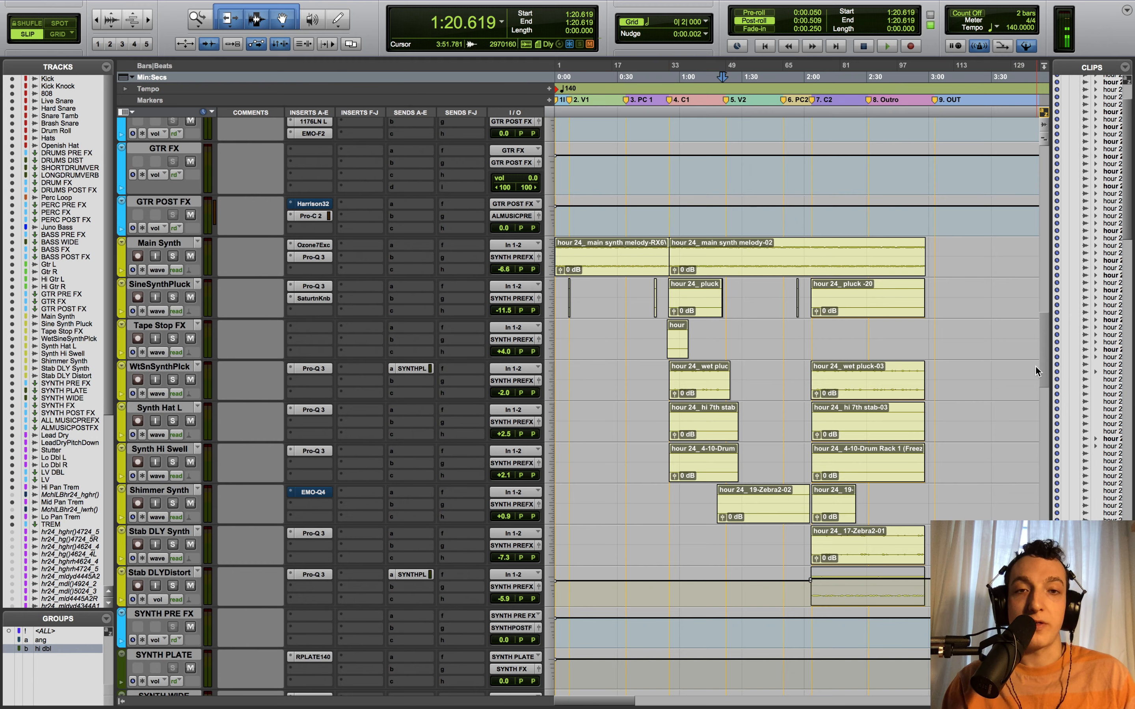
- Return to the session start and solo the Main Synth track
key("Return")
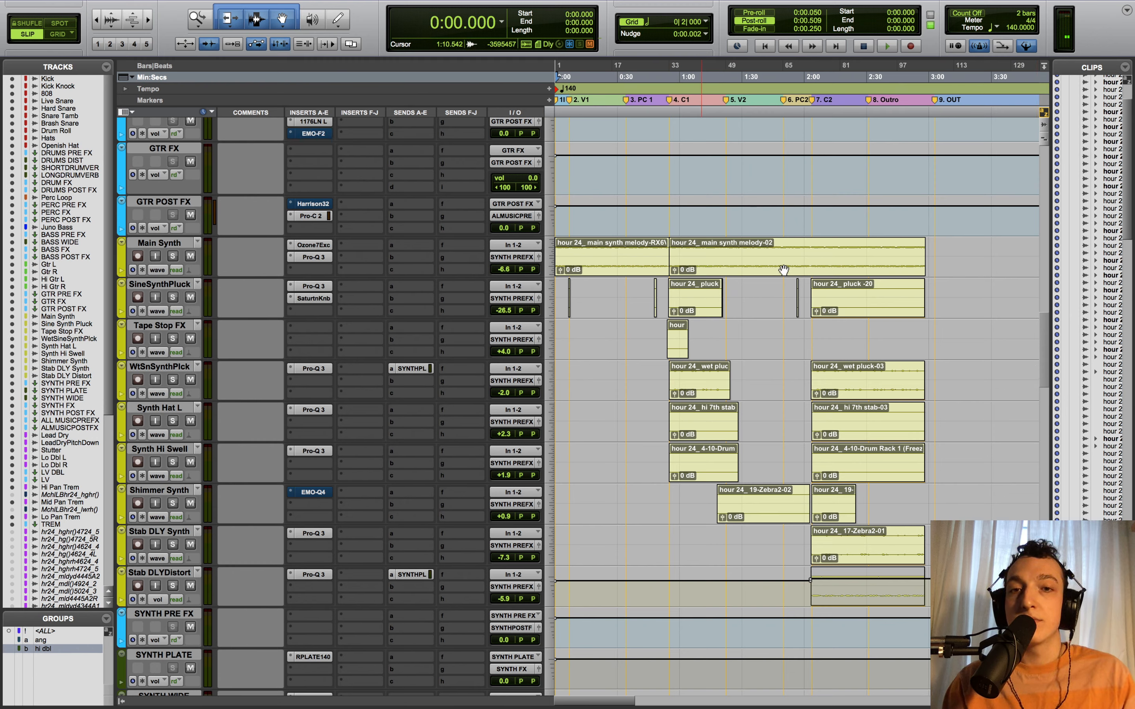
left_click(174, 257)
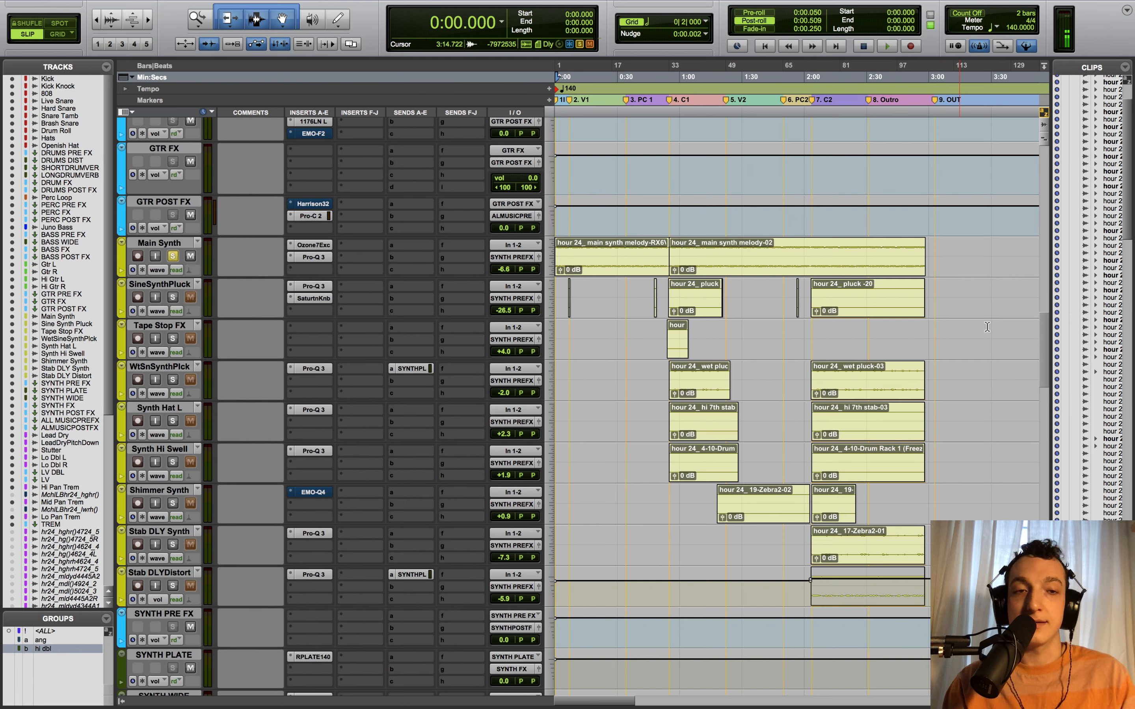
scroll(1046, 333, "down", 15)
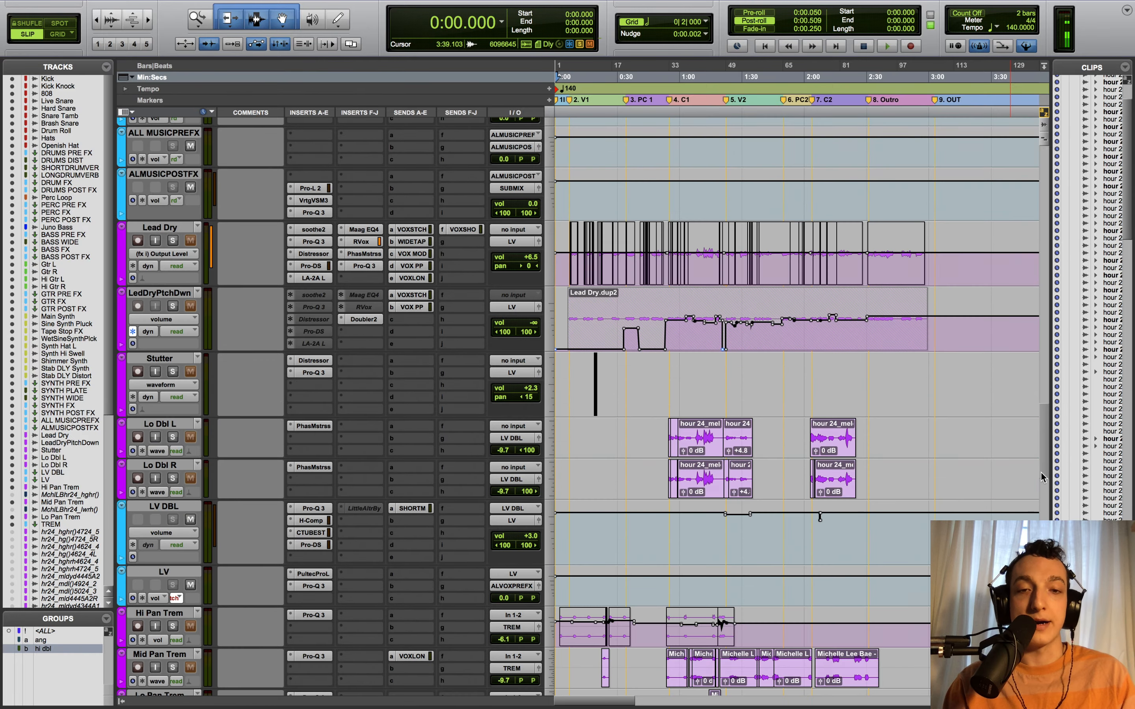
scroll(1032, 334, "up", 14)
scroll(1023, 331, "up", 4)
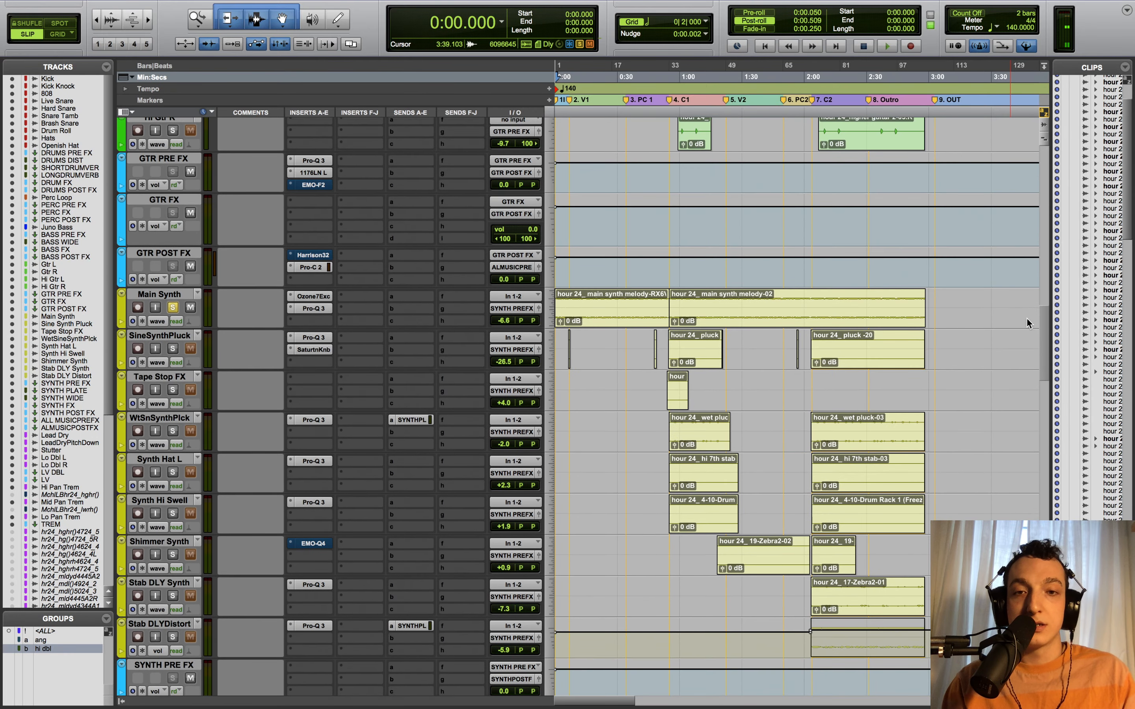
- Play Main Synth with its Pro-Q 3 bypassed, then reactivate its Ozone exciter
left_click(327, 322, "super")
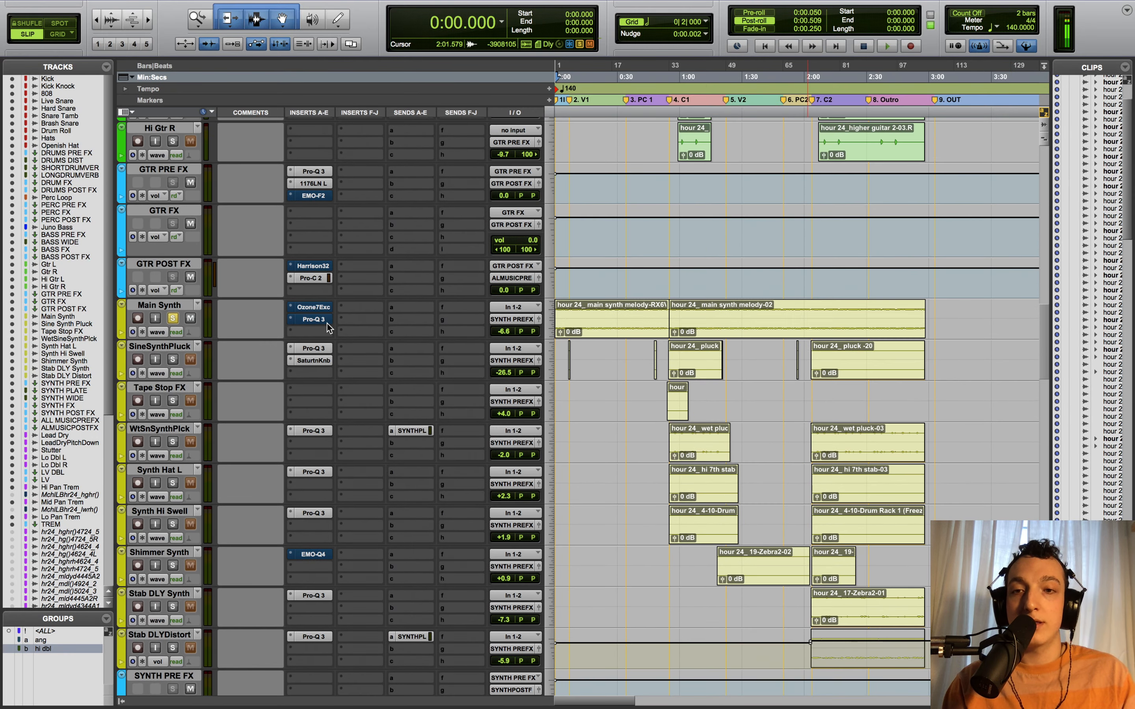
key("space")
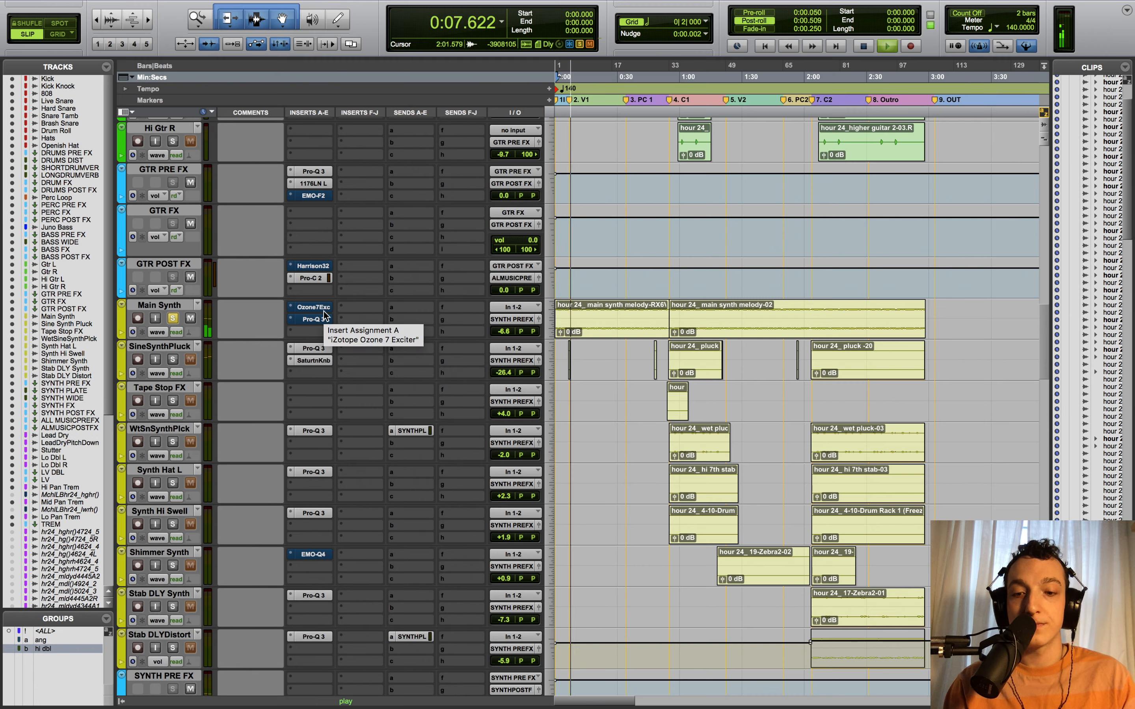
key("space")
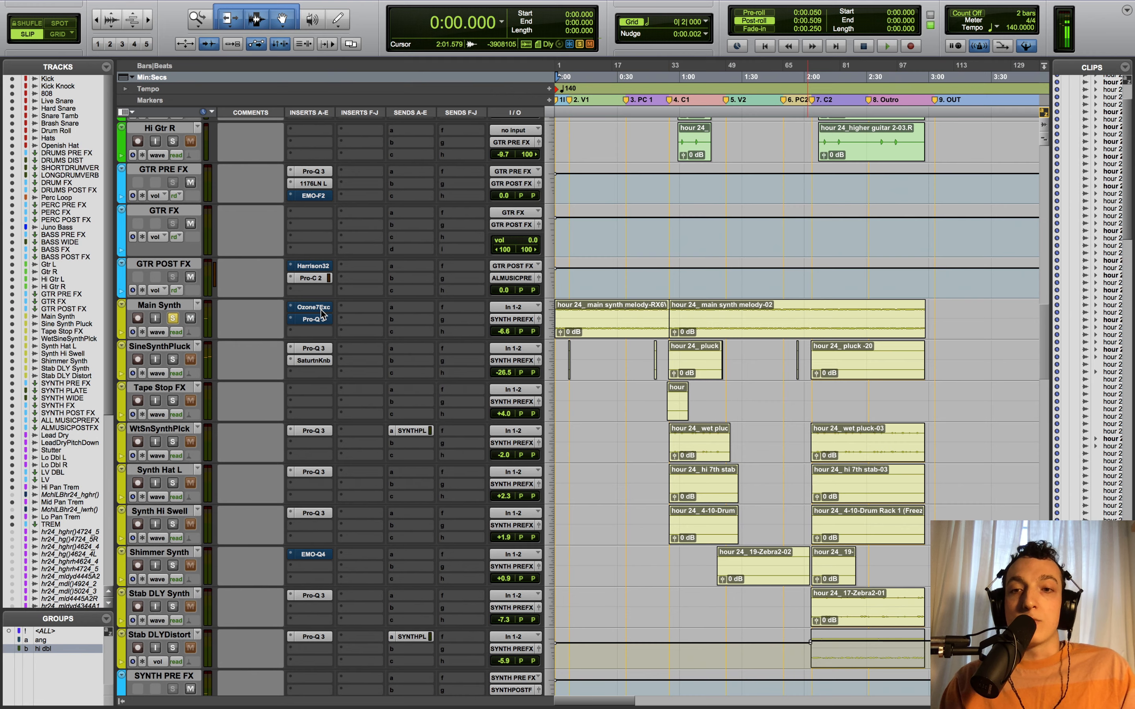
left_click(325, 308, "super")
- Open Main Synth's Ozone 7 Exciter, move it up, and play with the lowest band soloed
left_click(314, 308)
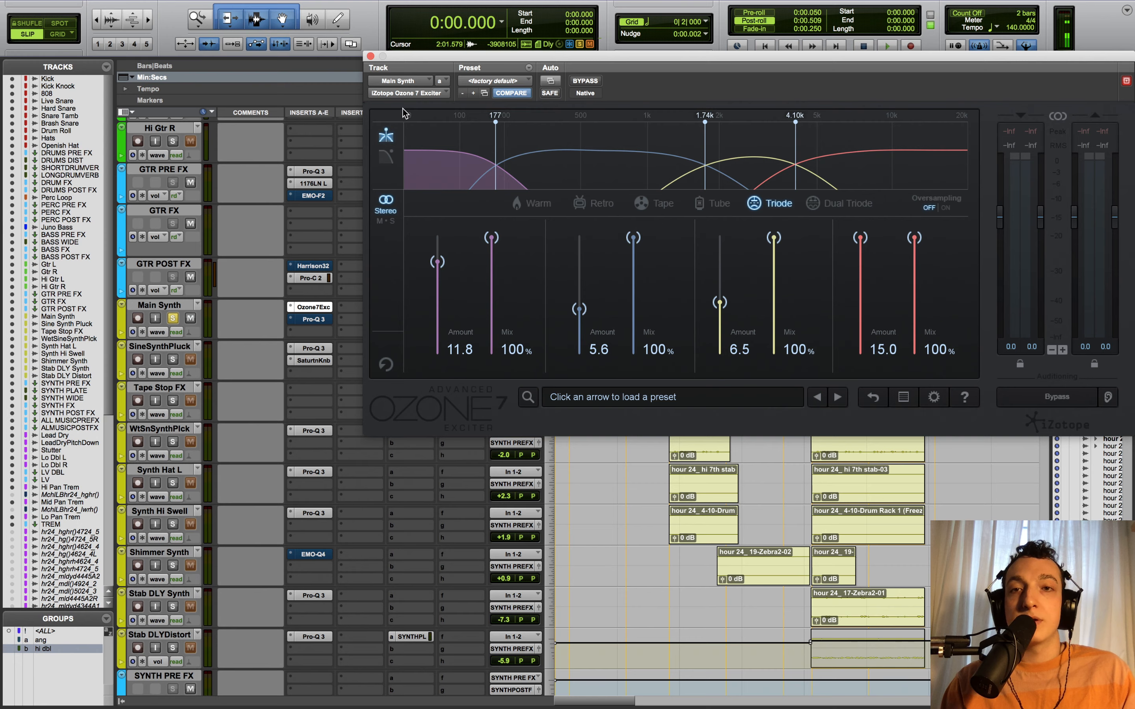
left_click_drag(421, 64, 409, 28)
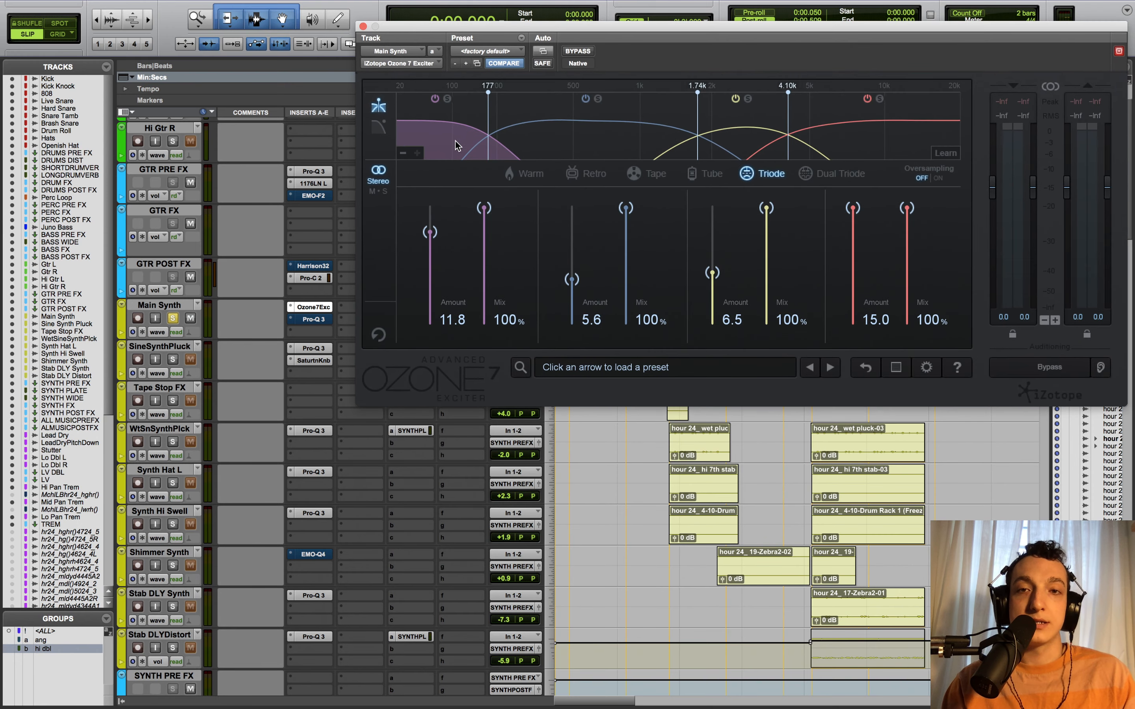
left_click(451, 99)
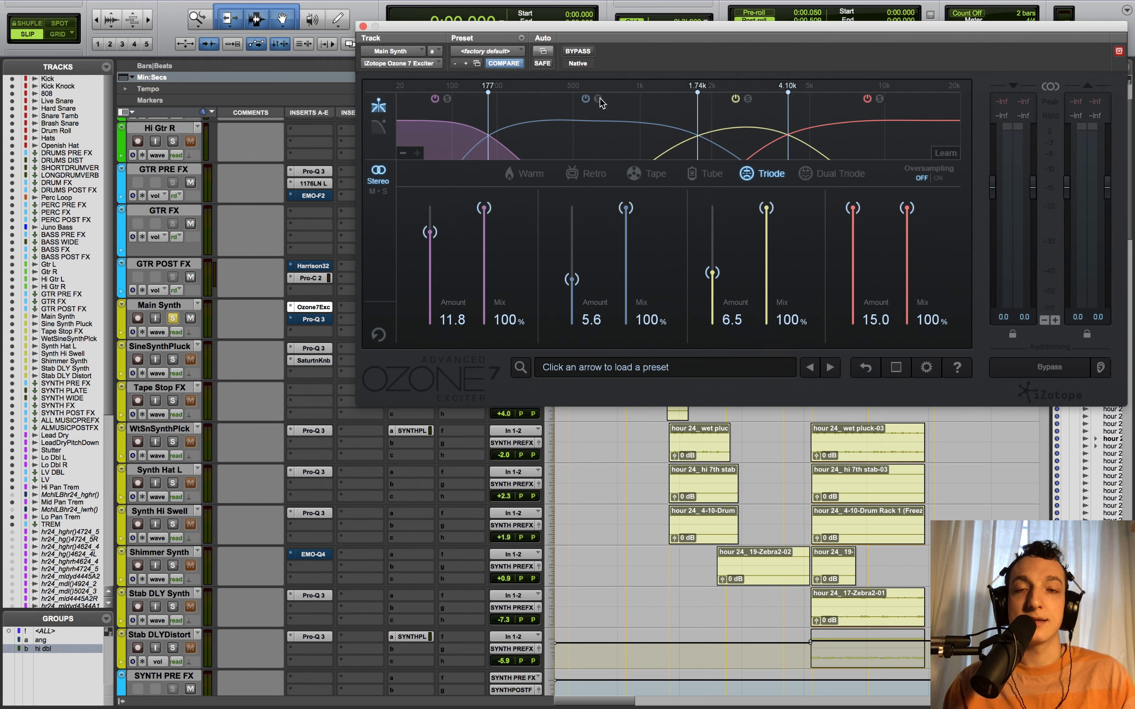
left_click(449, 99)
key("space")
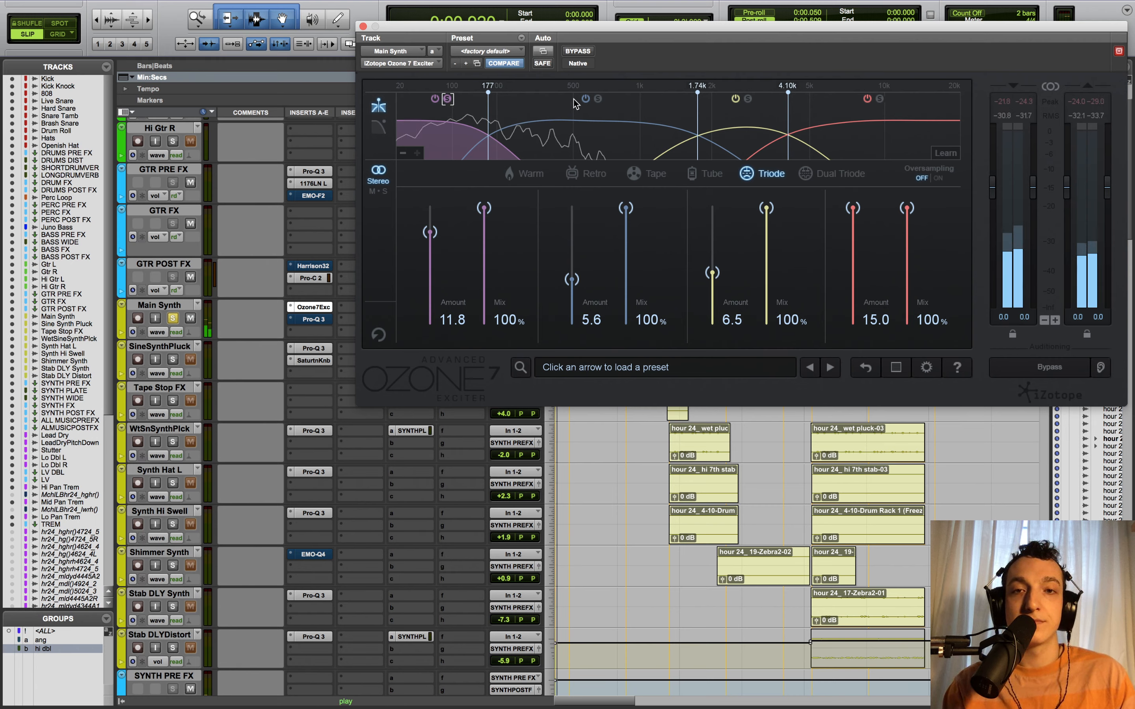
- Toggle the low band's excitation off and on, then solo the second band and stop playback
left_click(435, 99)
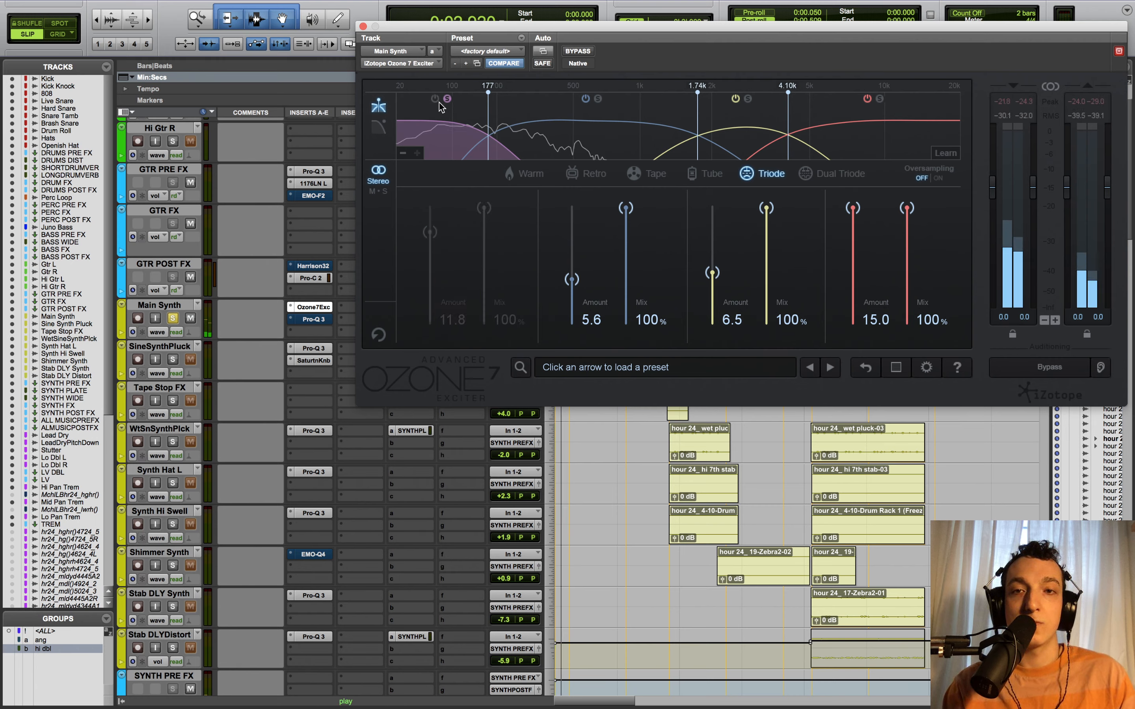
left_click(439, 104)
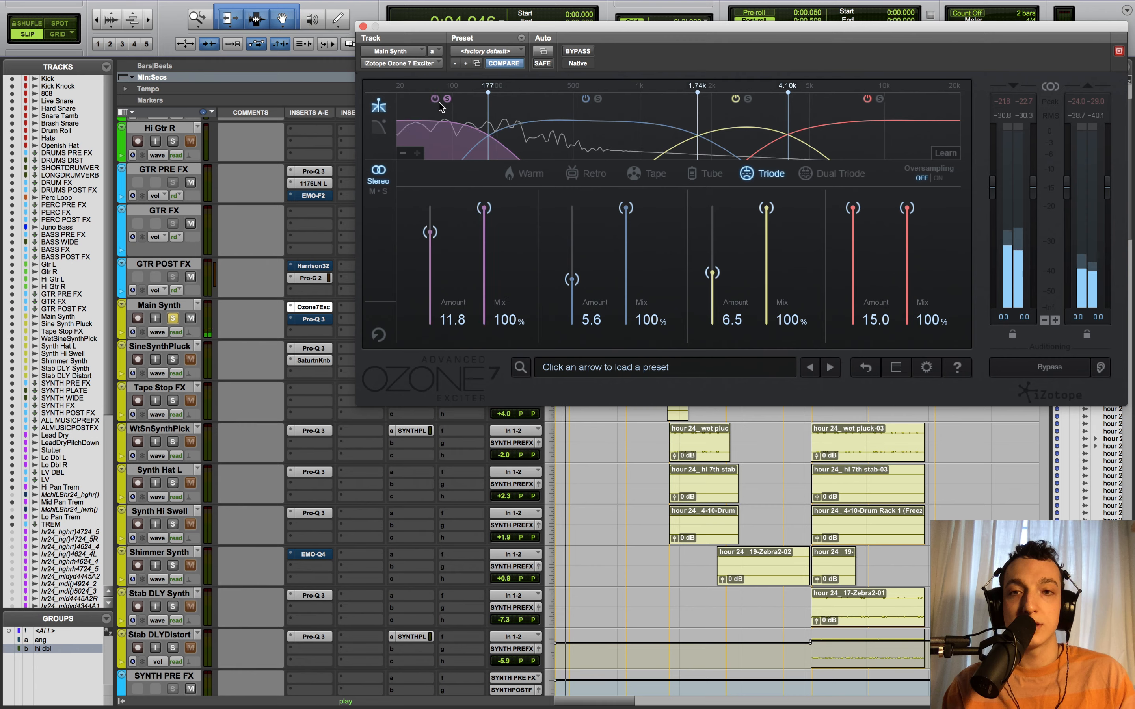
left_click(598, 99)
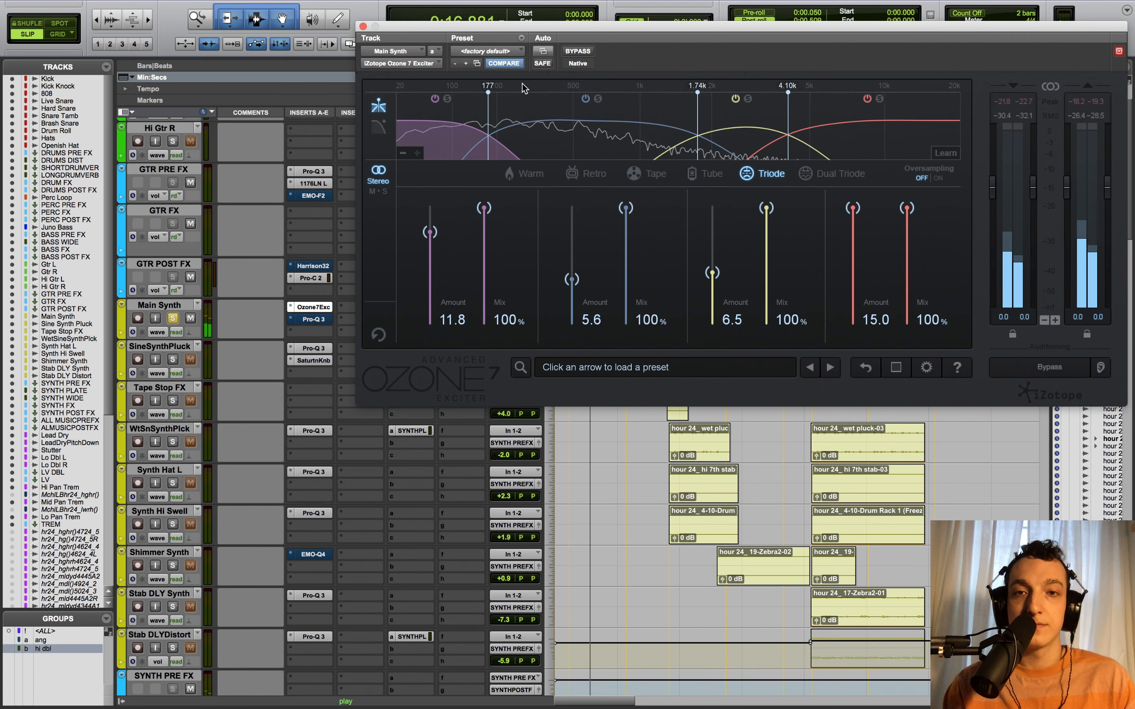
key("space")
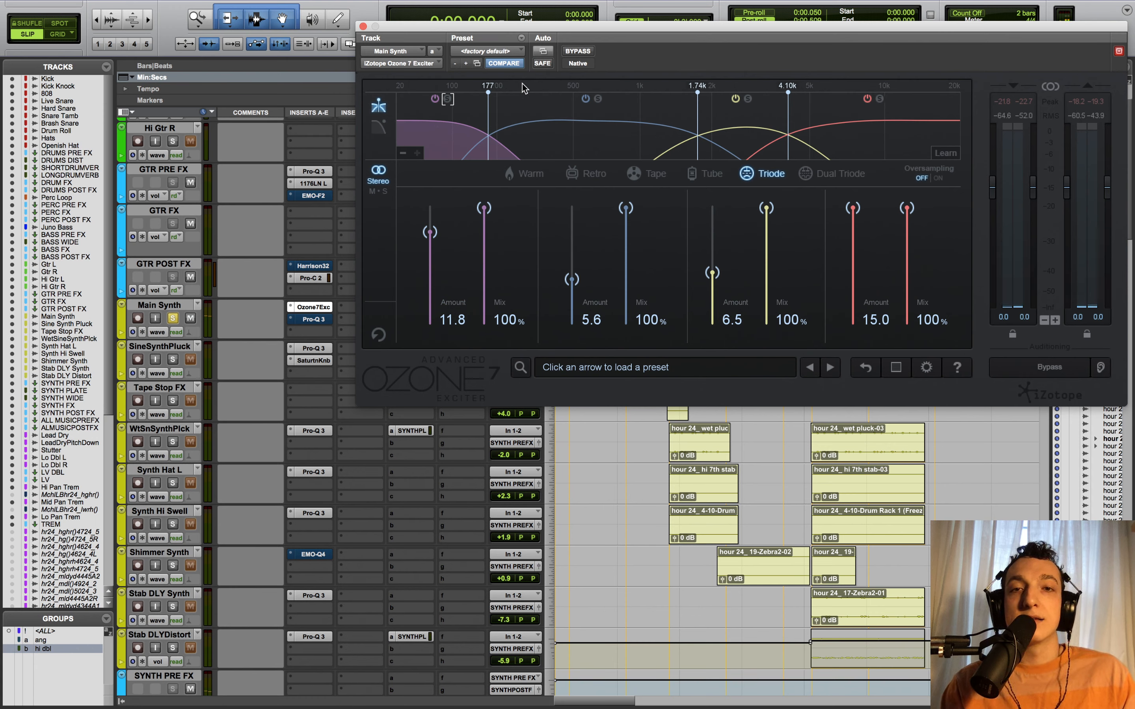
left_click(319, 321)
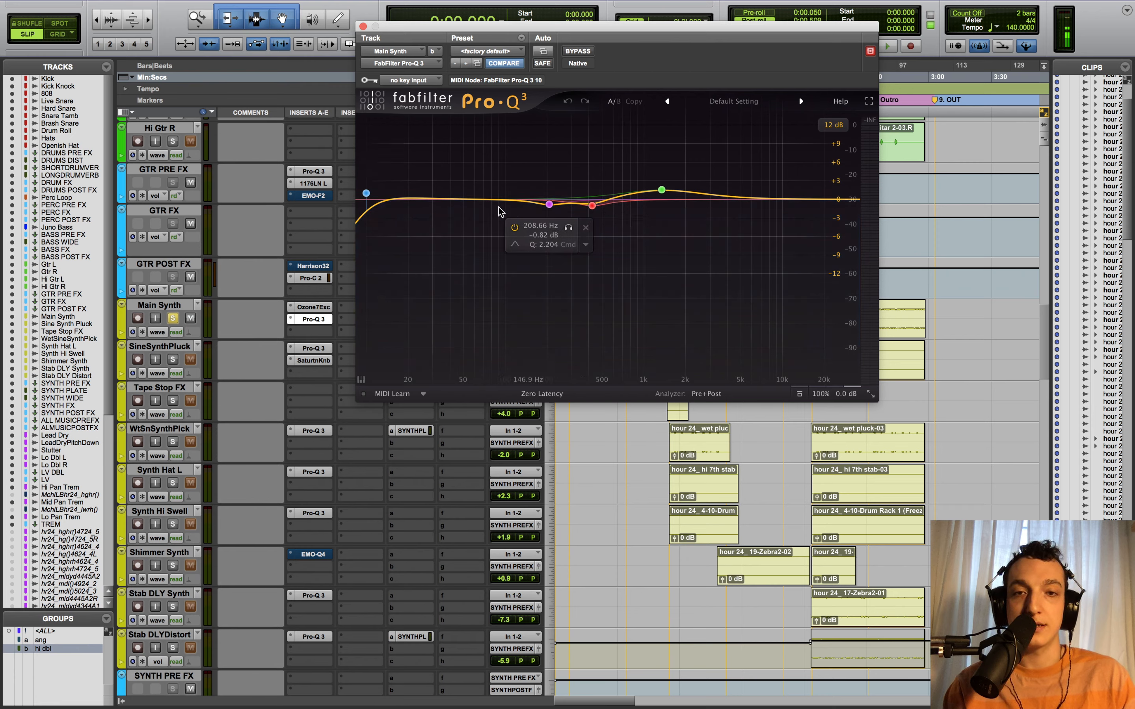
- Remove the Pro-Q 3 low-cut band on Main Synth, restore it, and close the EQ
left_click(440, 154)
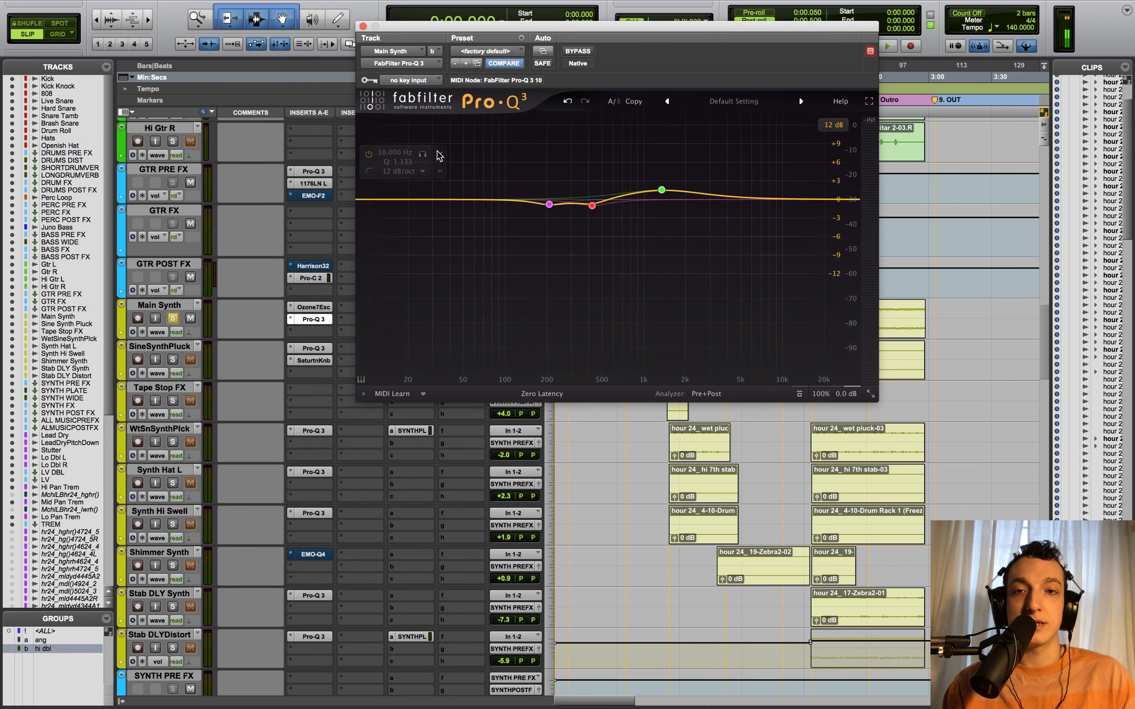
left_click(567, 101)
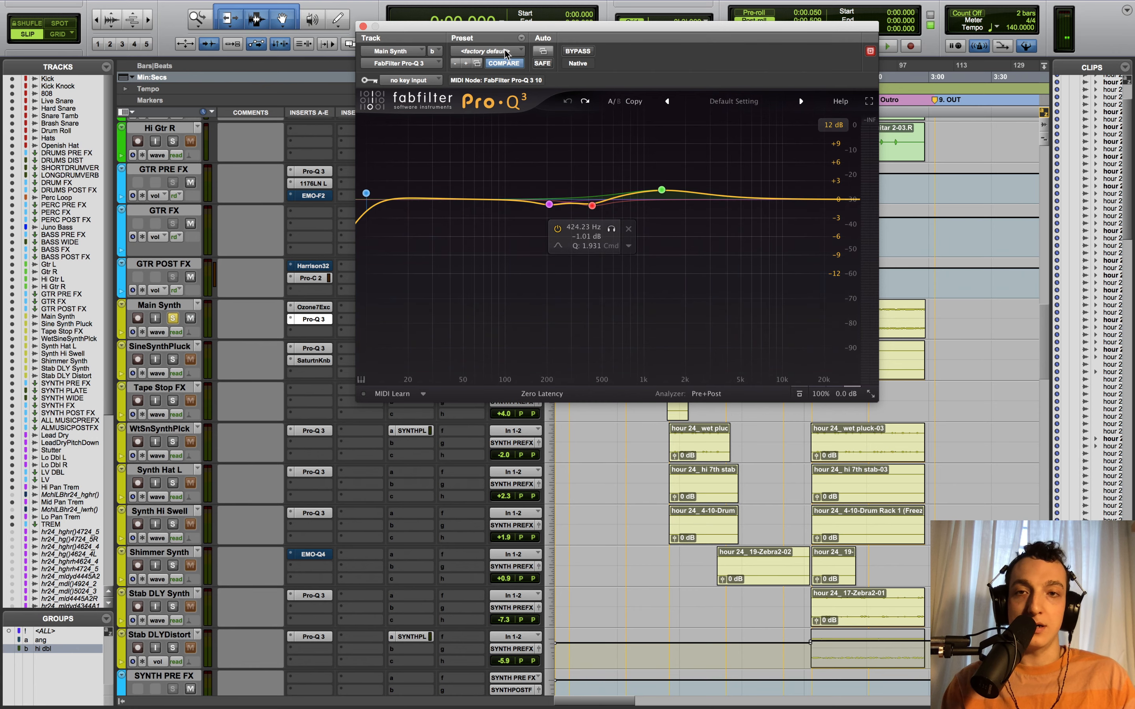
left_click(363, 27)
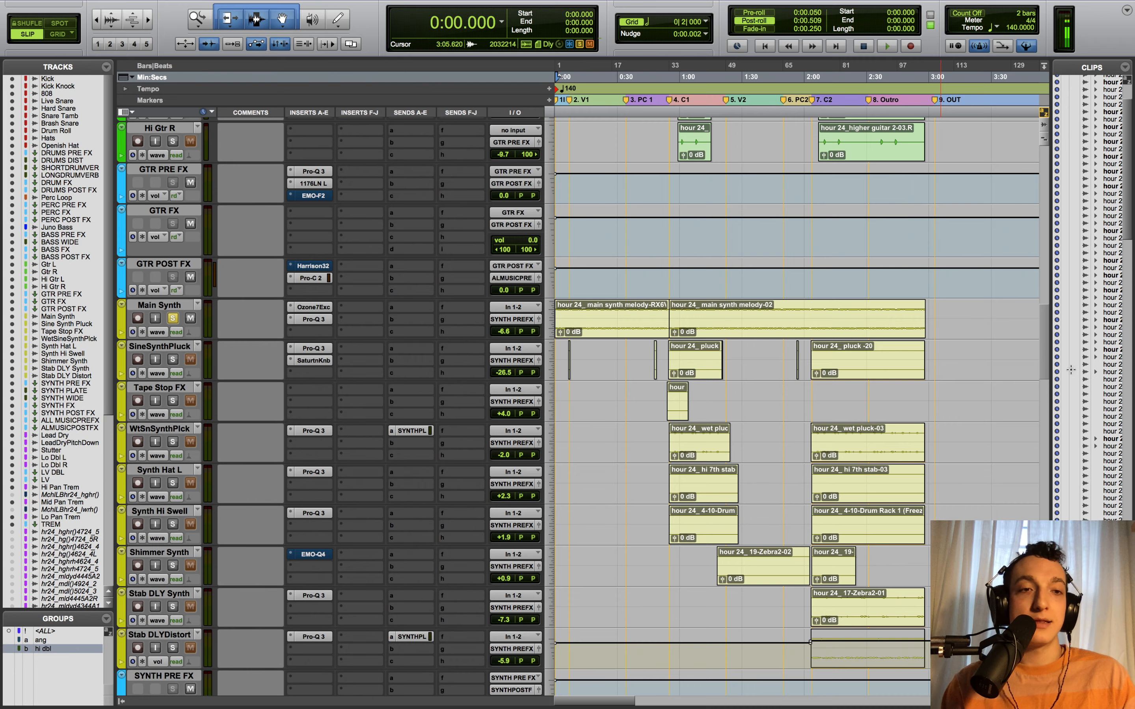
- Set playback to start near 0:07.476 and play the soloed Hats track
left_click_drag(1044, 367, 1046, 202)
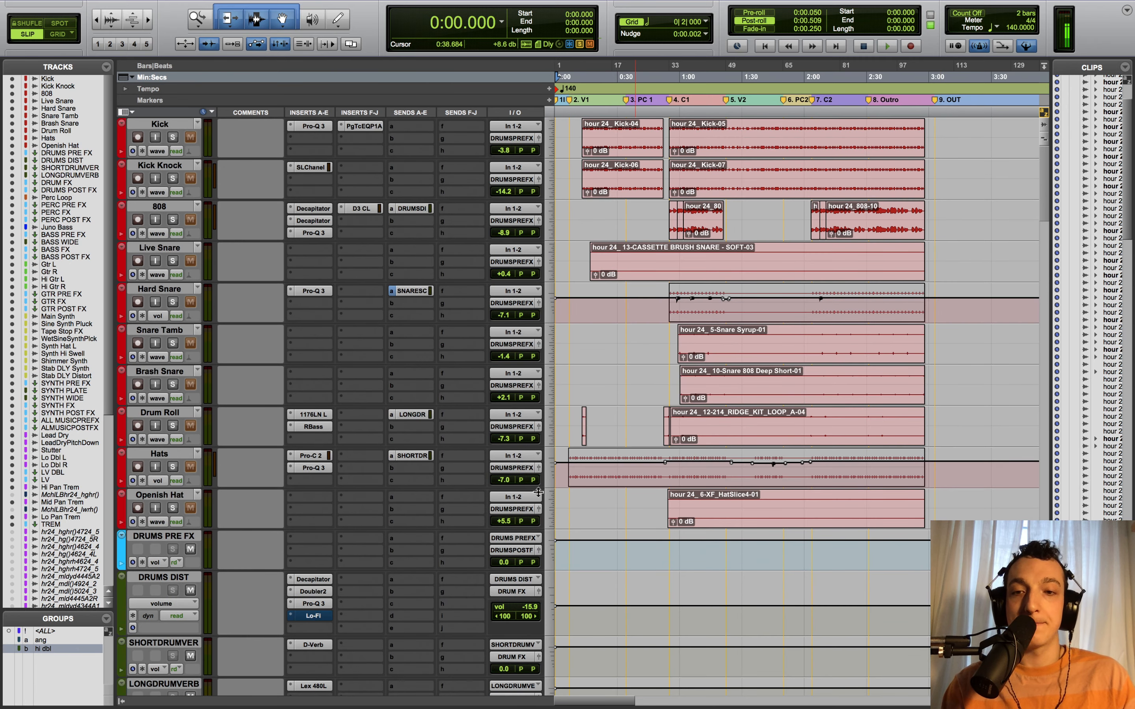
left_click(572, 503)
left_click(571, 504)
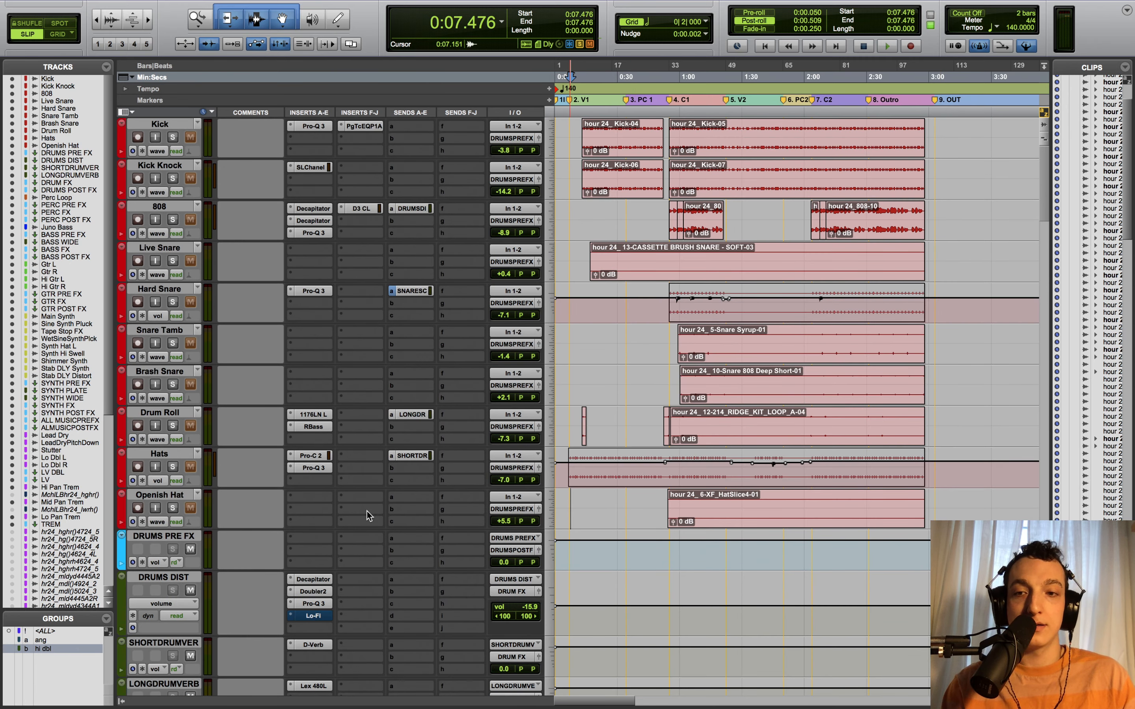
left_click(173, 467)
key("space")
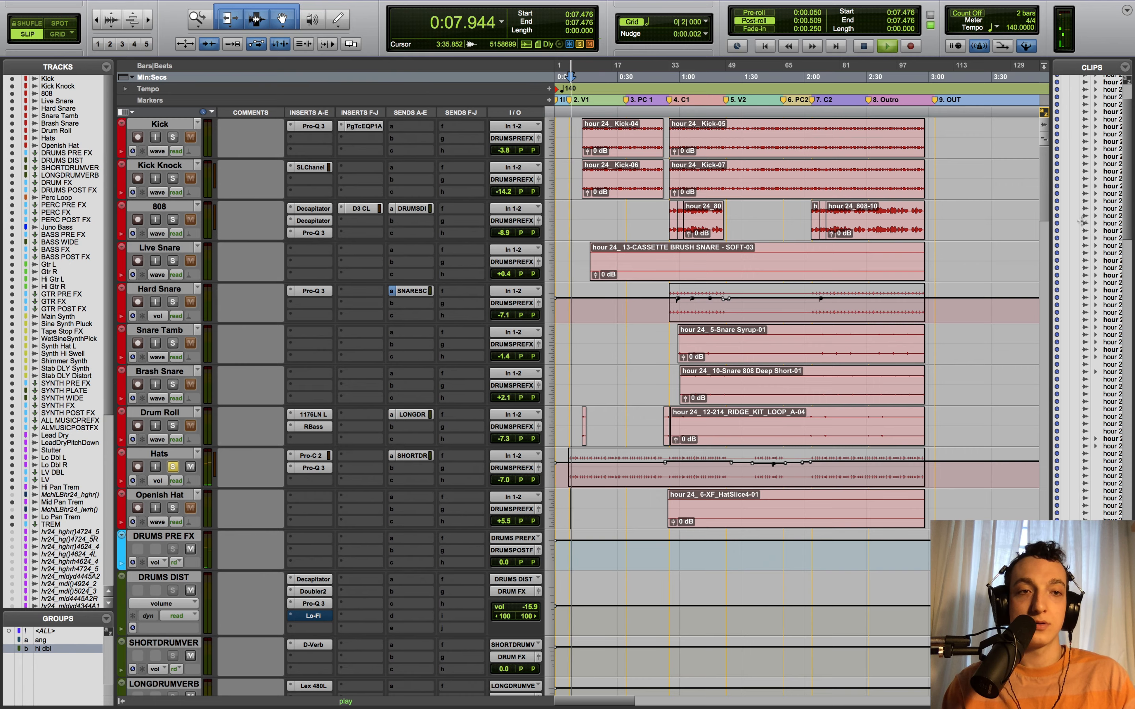
scroll(1039, 214, "down", 3)
key("space")
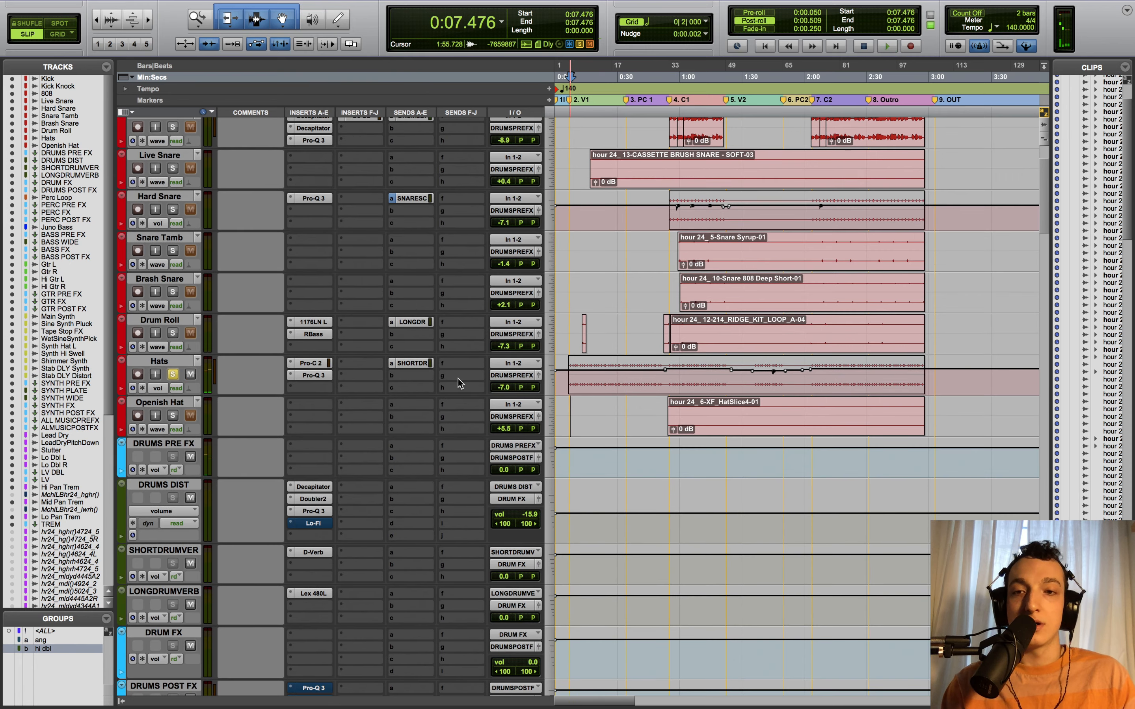
- Bypass the Hats Pro-C 2 and Pro-Q 3 inserts and play the hats dry
left_click(313, 376, "super")
left_click(314, 363, "super")
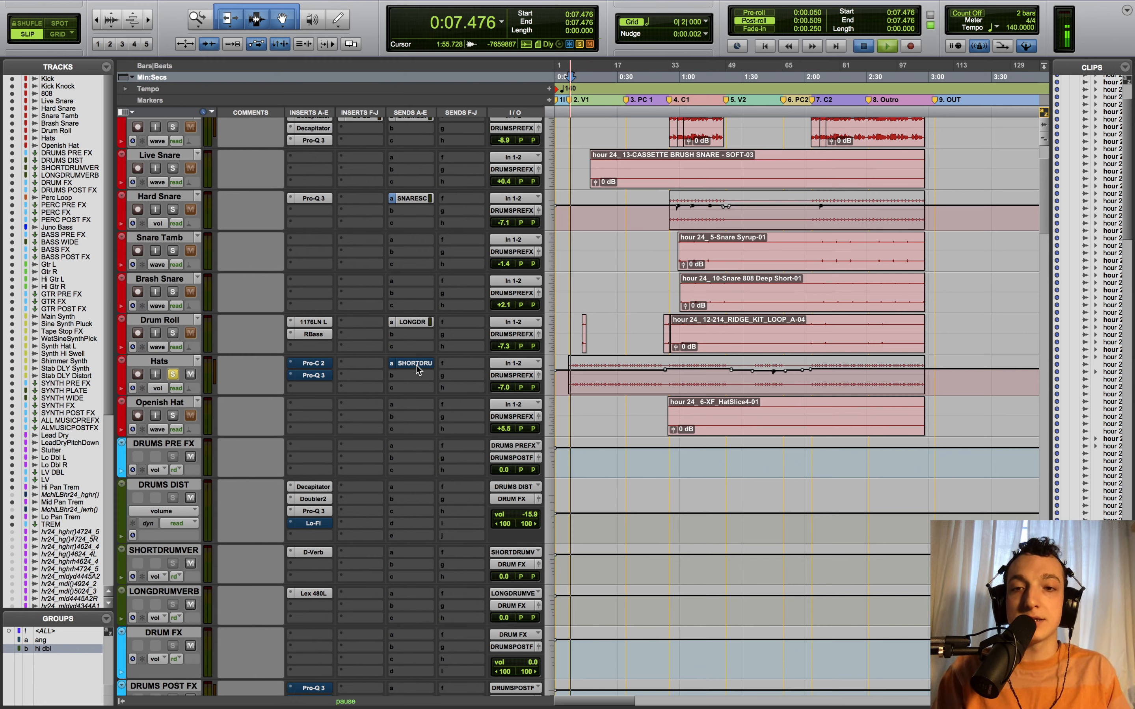
key("space")
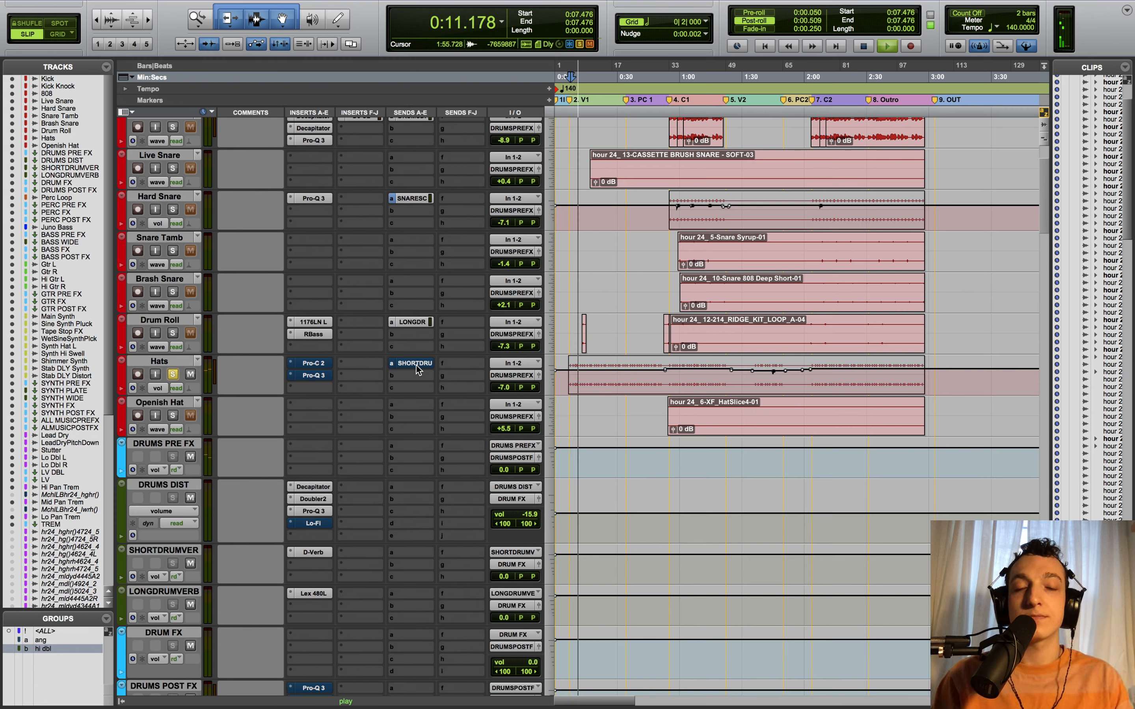
key("space")
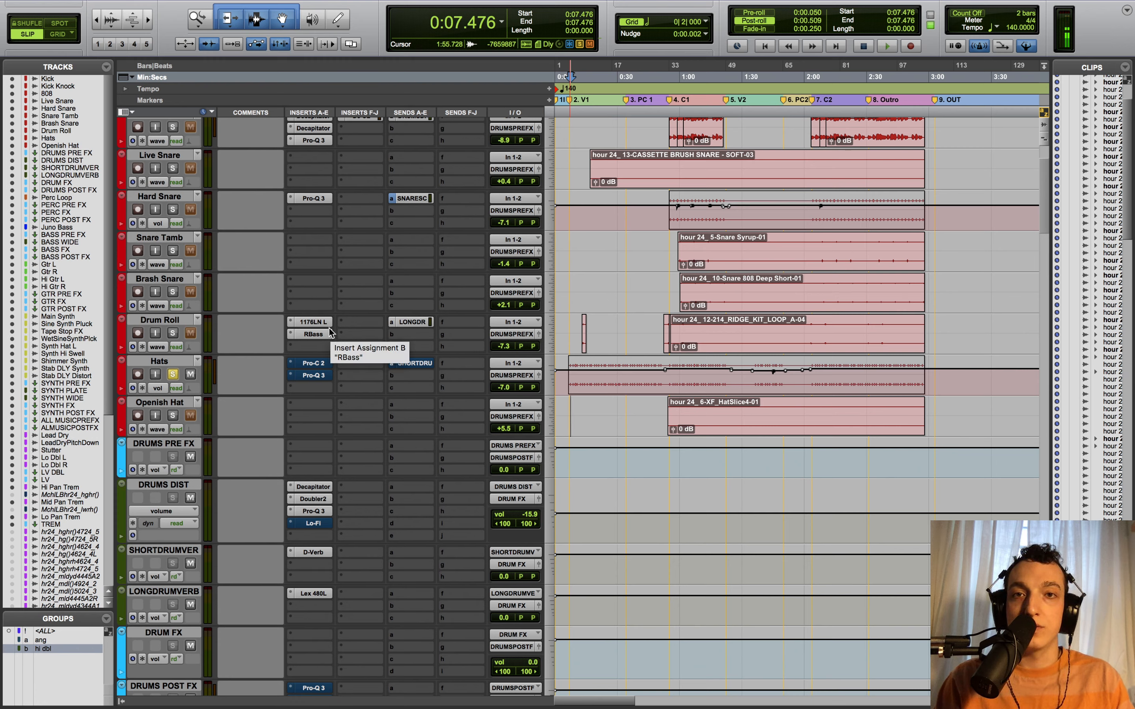
left_click(314, 364)
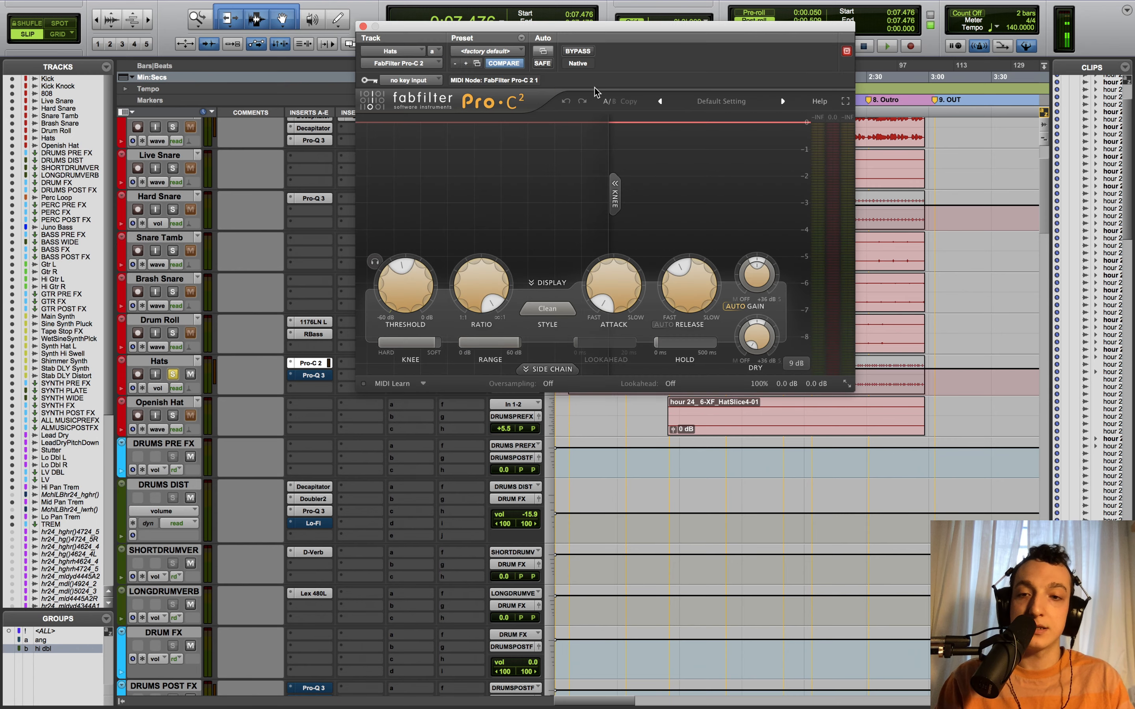
- Move the Hats Pro-C 2 window aside, watch it compress during playback, then re-enable and open Pro-Q 3
mouse_move(453, 25)
left_mouse_down()
mouse_move(605, 25)
mouse_move(314, 9)
mouse_move(442, 8)
left_mouse_up()
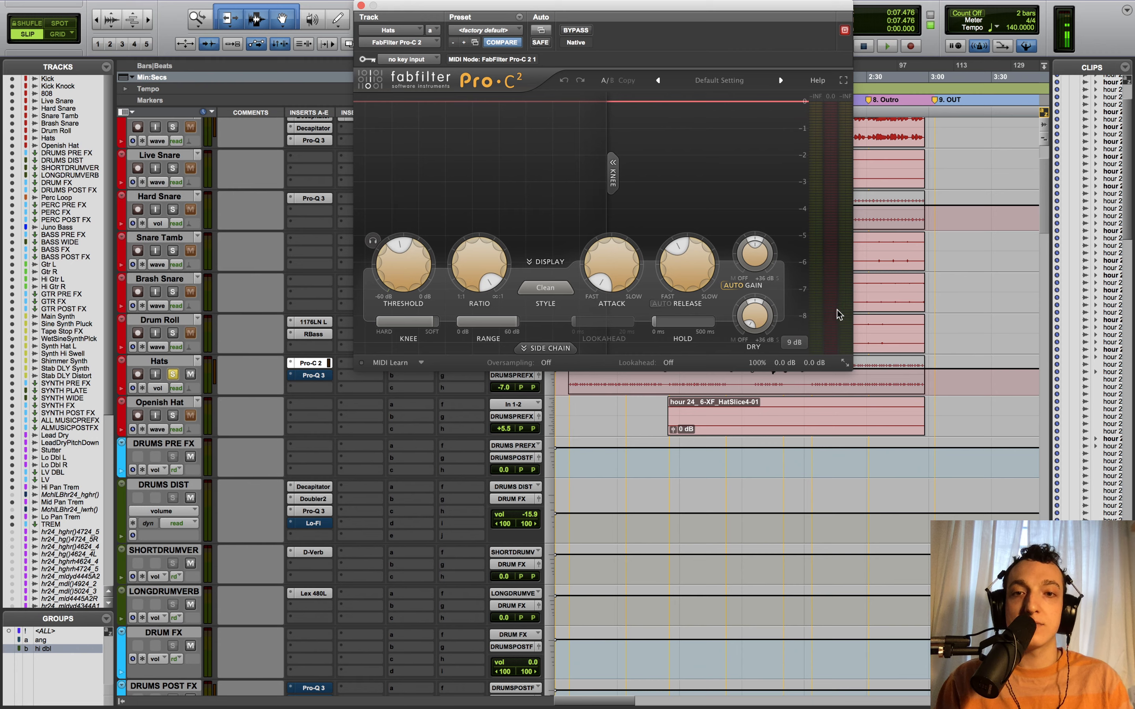
mouse_move(843, 312)
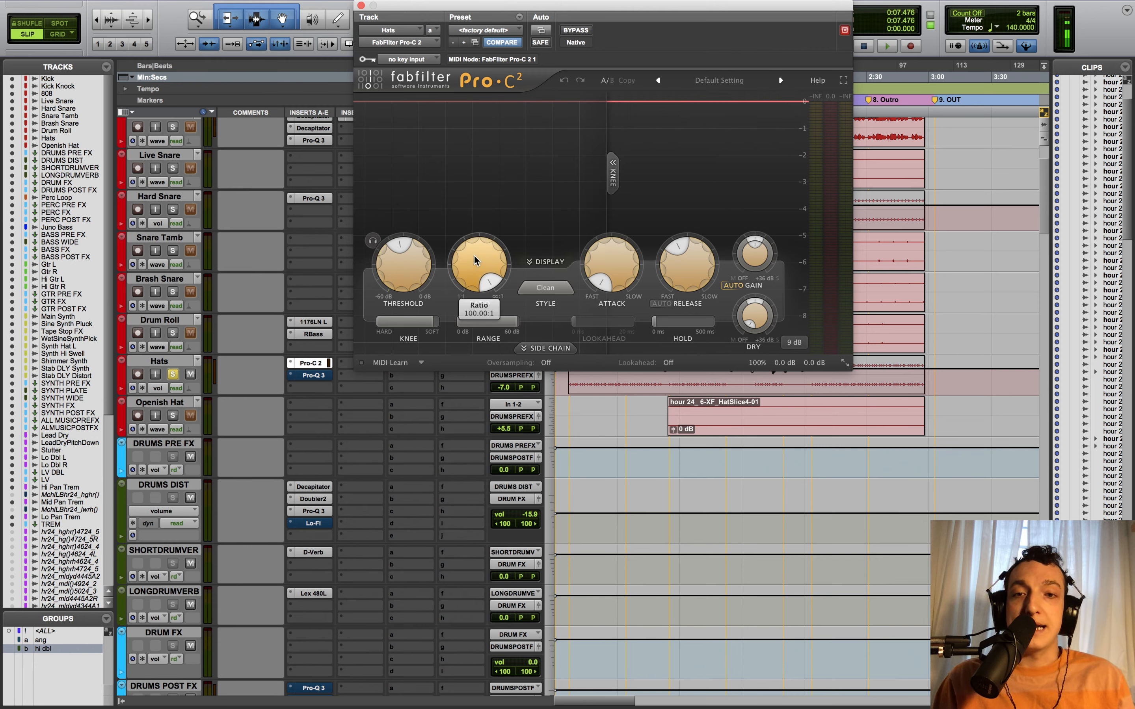
mouse_move(593, 253)
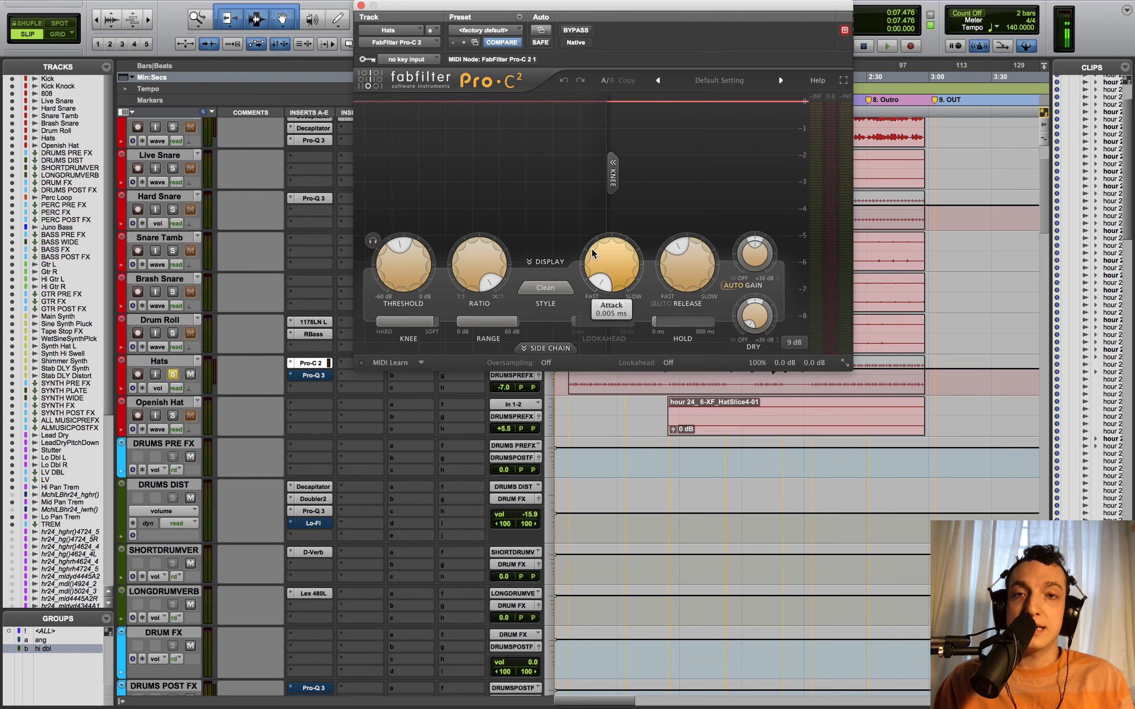
mouse_move(708, 257)
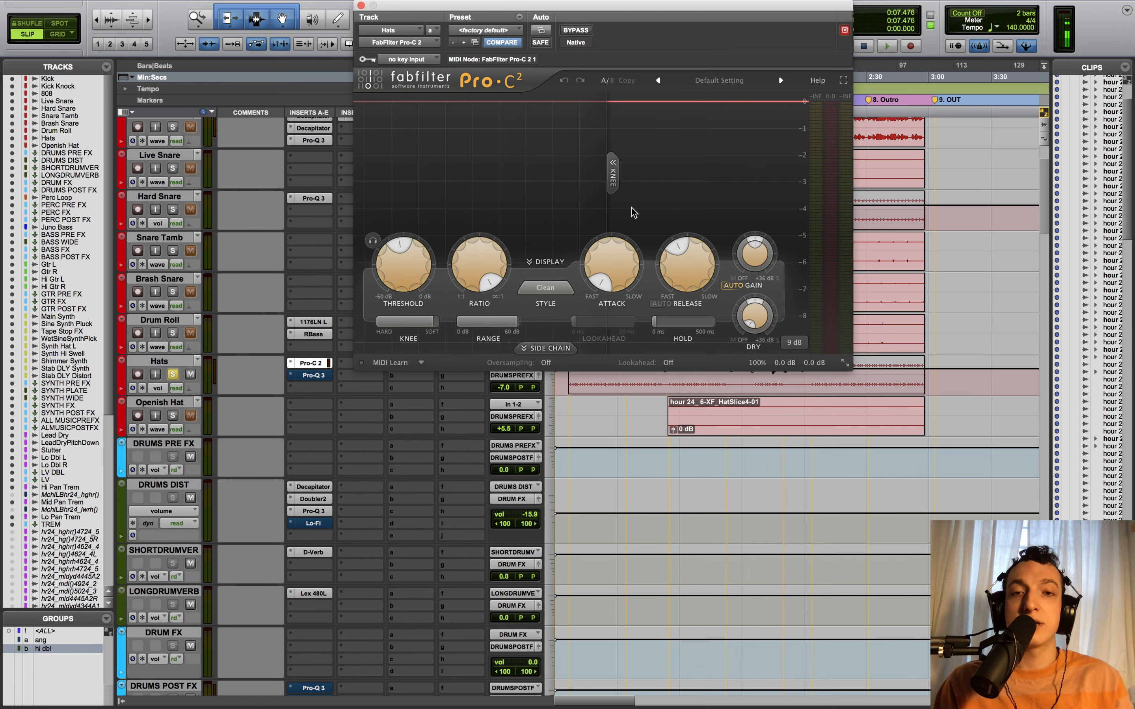
key("space")
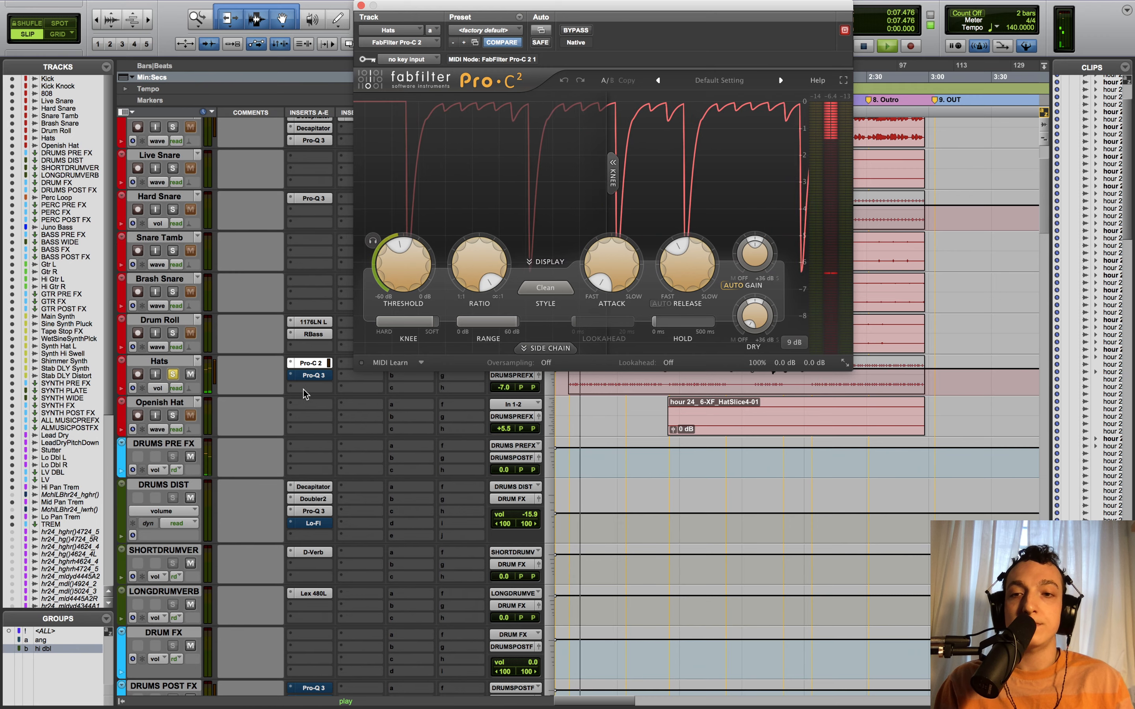
key("space")
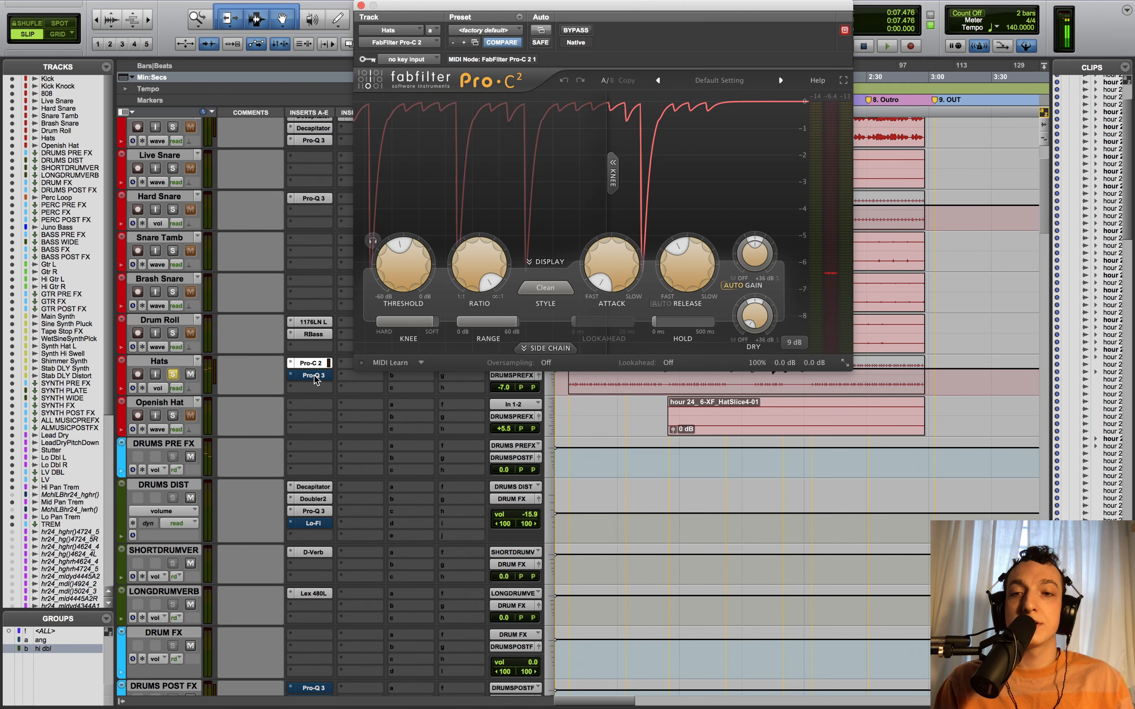
left_click(315, 376, "super")
left_click(314, 378)
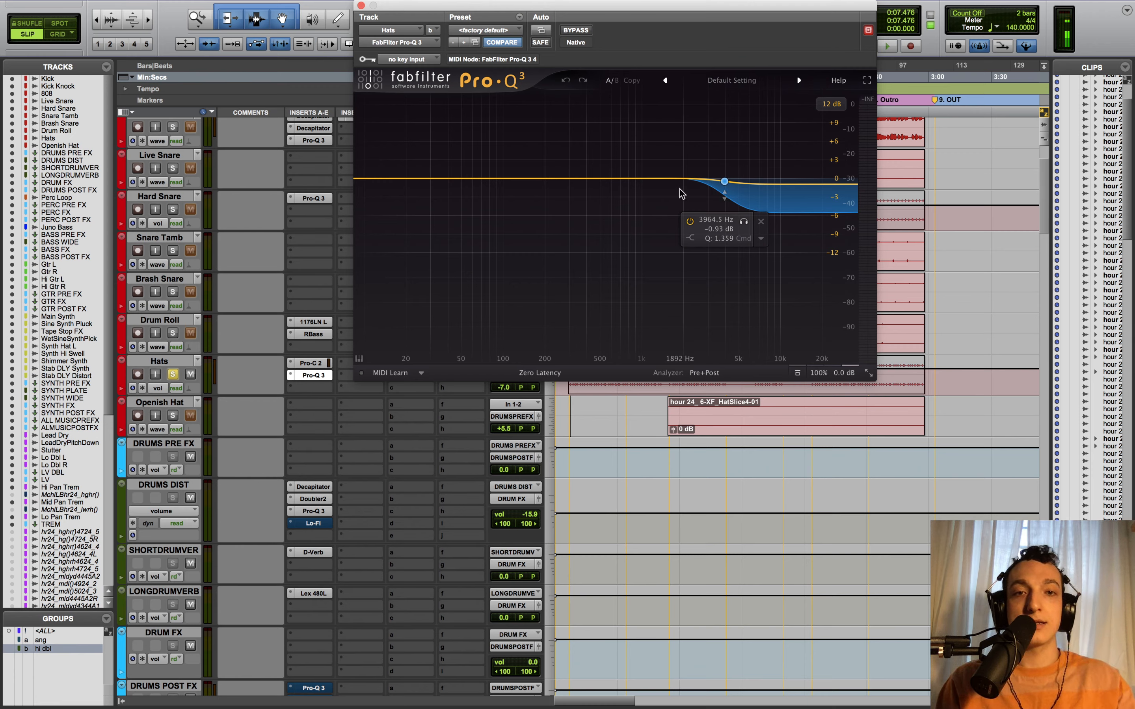
- Play the session to hear the Hats Pro-Q 3 cutting highs, then close the EQ window
key("space")
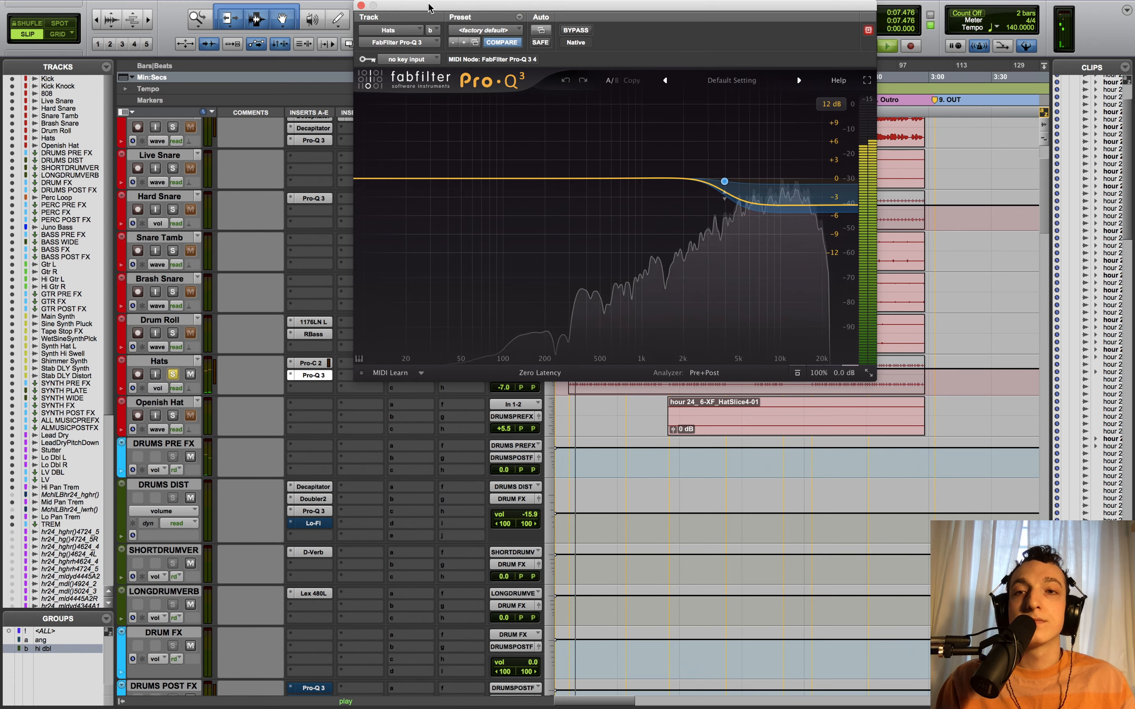
left_click_drag(407, 9, 403, 42)
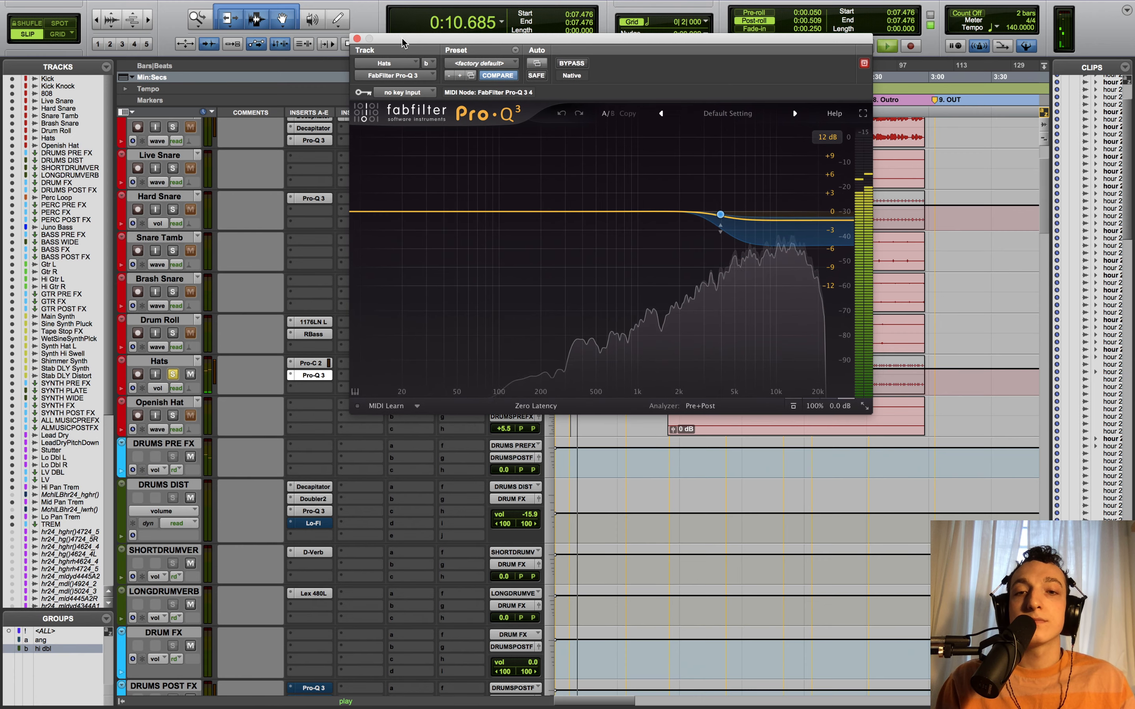
left_click(358, 38)
- Stop playback, bring up the Hats send level to SHORT DRUMVERB, and play to hear it
key("space")
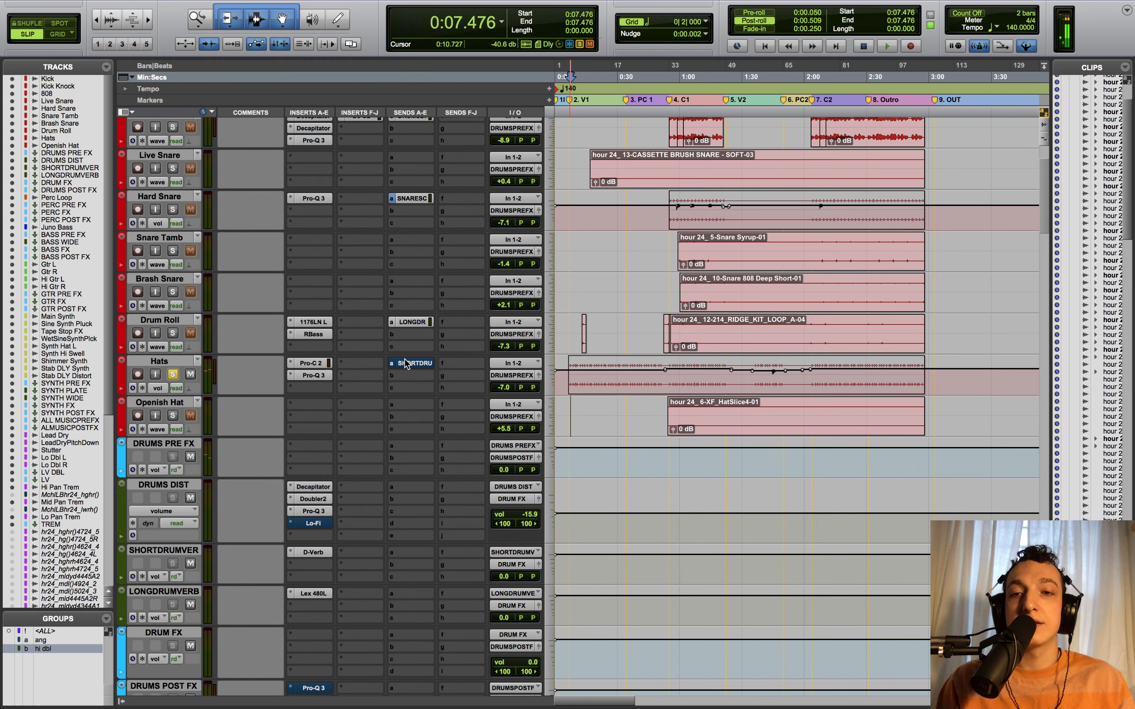
left_click(406, 364)
left_click(406, 363)
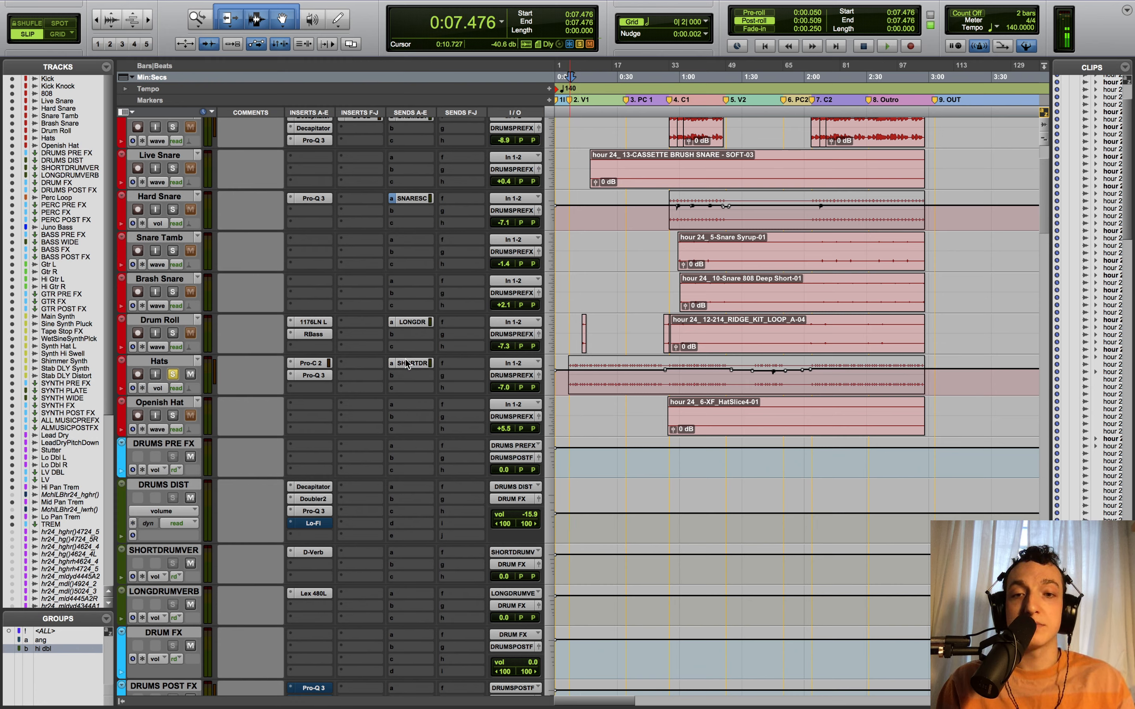
left_click(406, 364)
key("space")
- Review the SHORT DRUMVERB D-Verb: Room 1, Small, 501 ms decay, 100% wet mix
scroll(634, 445, "down", 3)
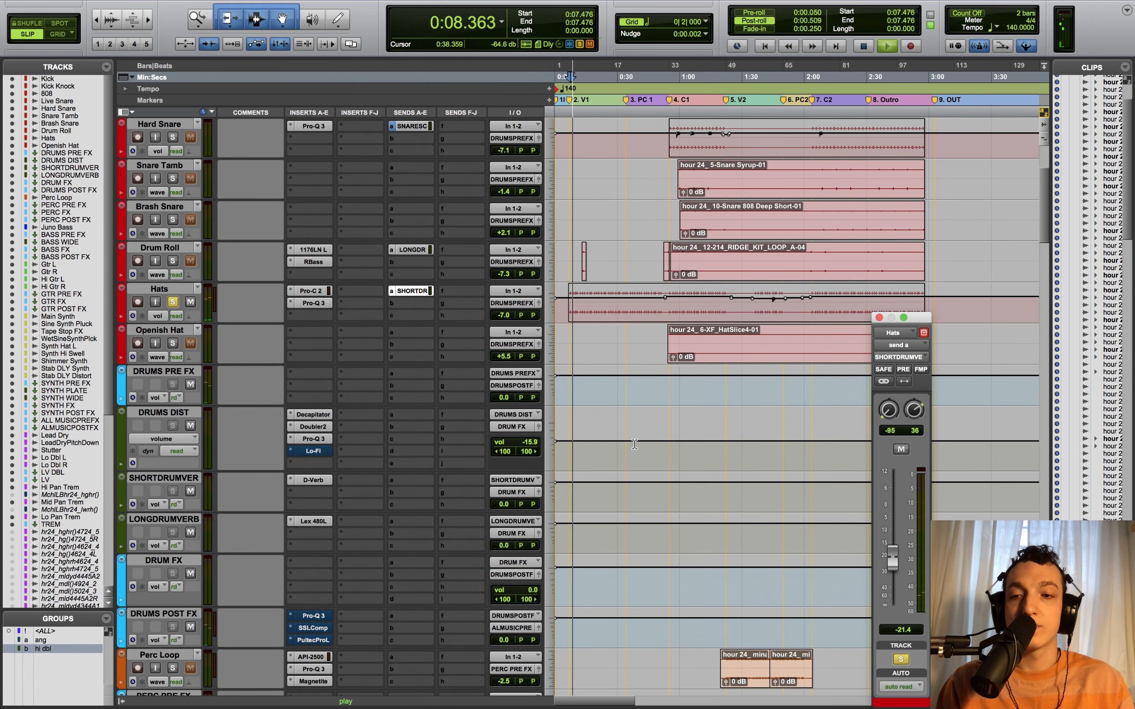
left_click(304, 481)
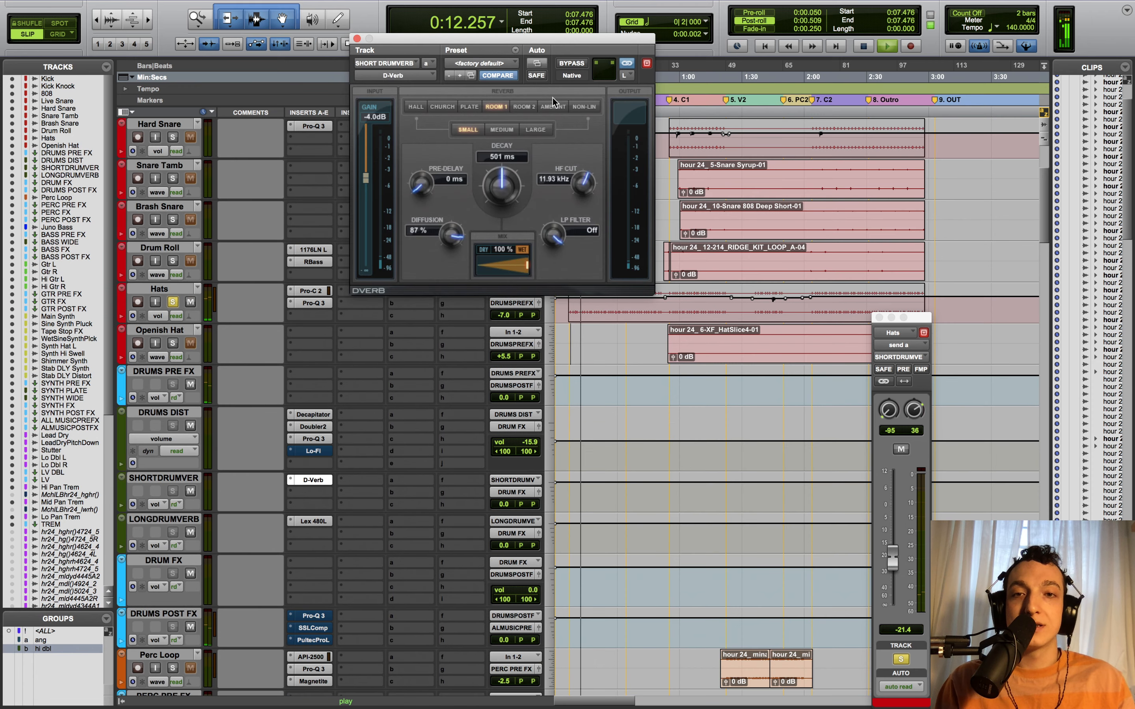
key("space")
left_click_drag(490, 35, 612, 37)
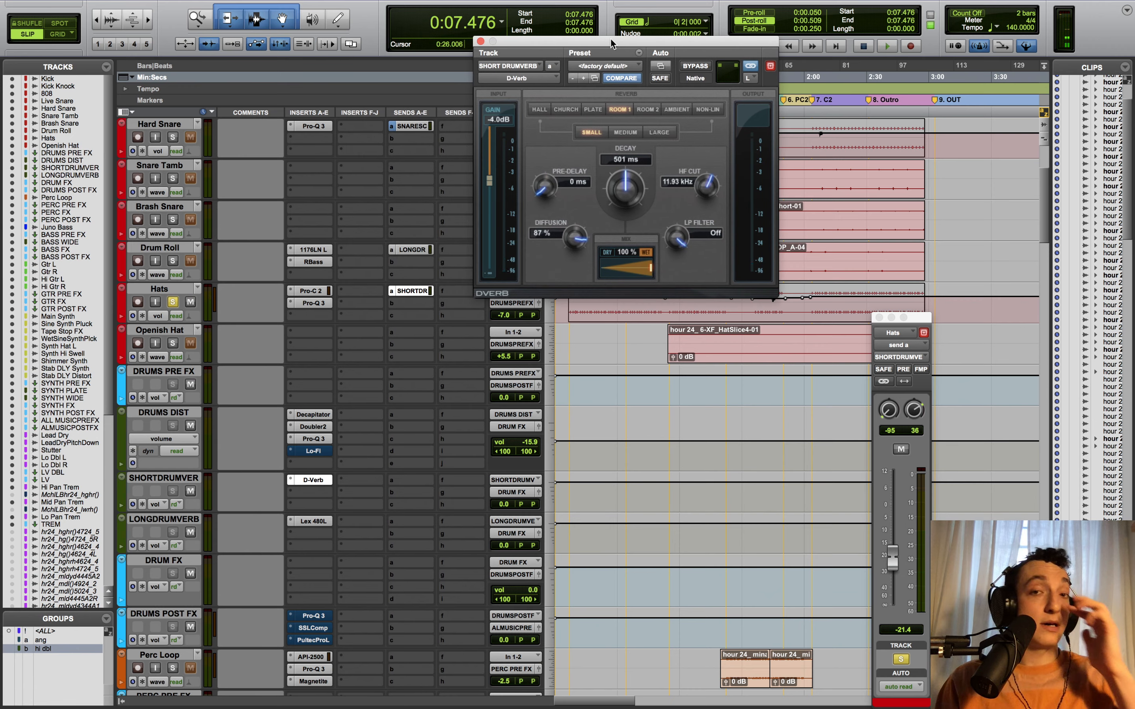
left_click_drag(612, 43, 566, 31)
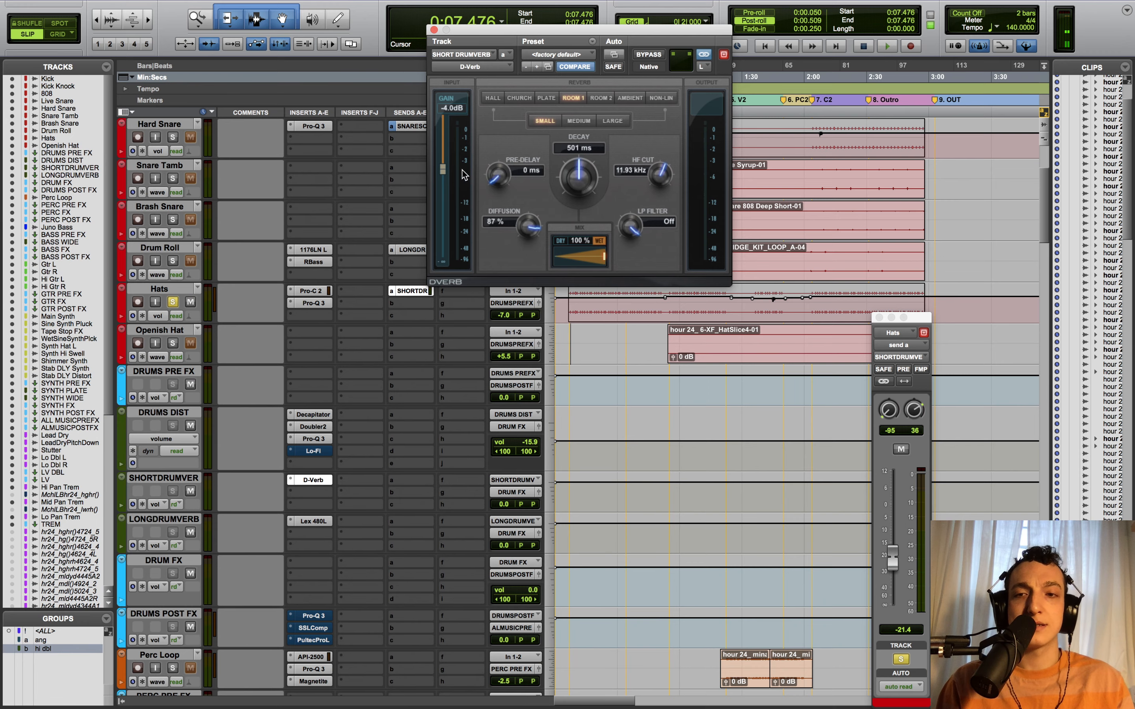
left_click(432, 30)
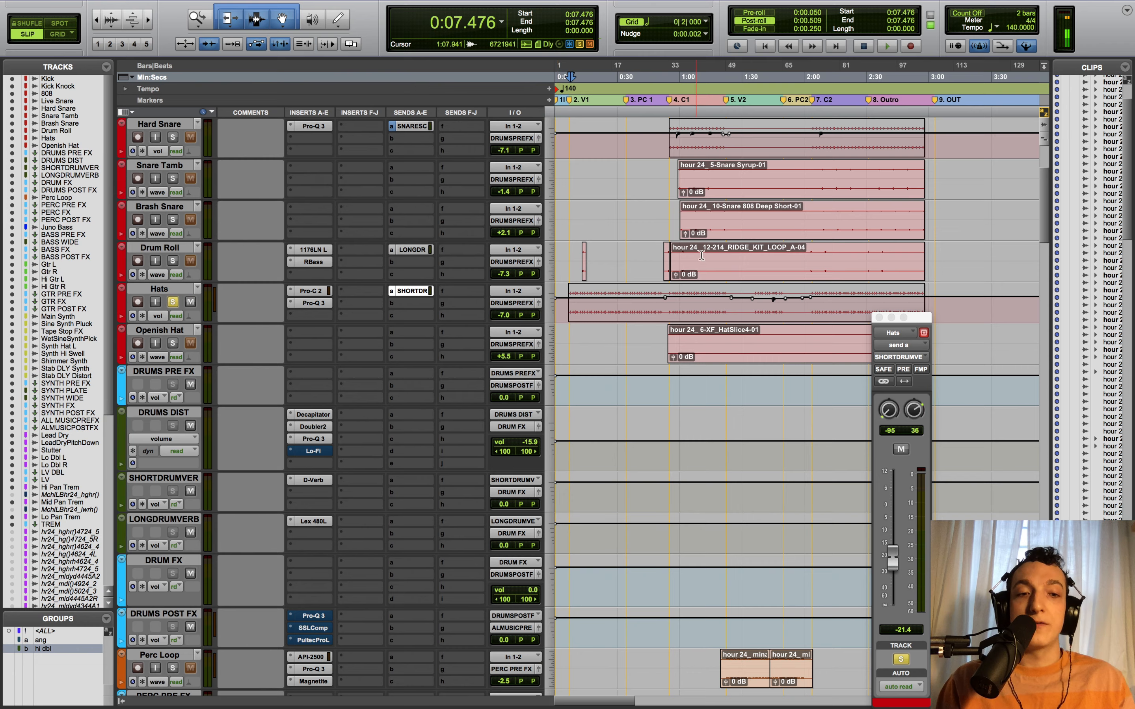
- Close the Hats send window and set the playback start to 0:13.409, zoomed in
scroll(609, 268, "up", 2)
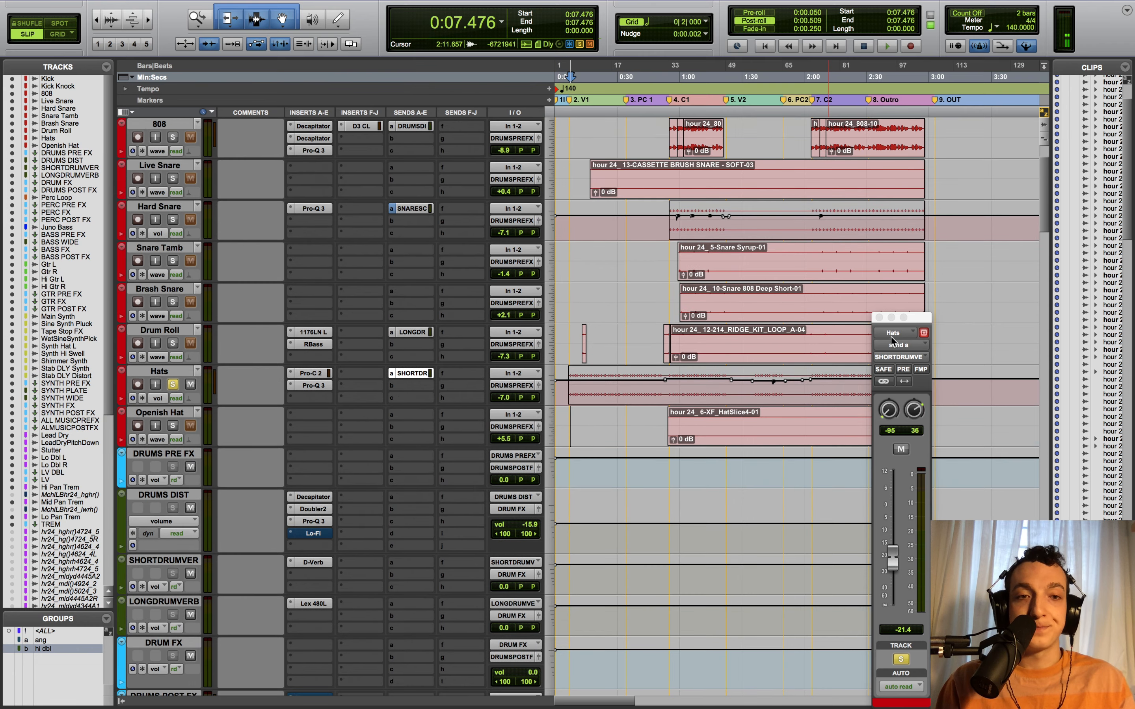
left_click(879, 317)
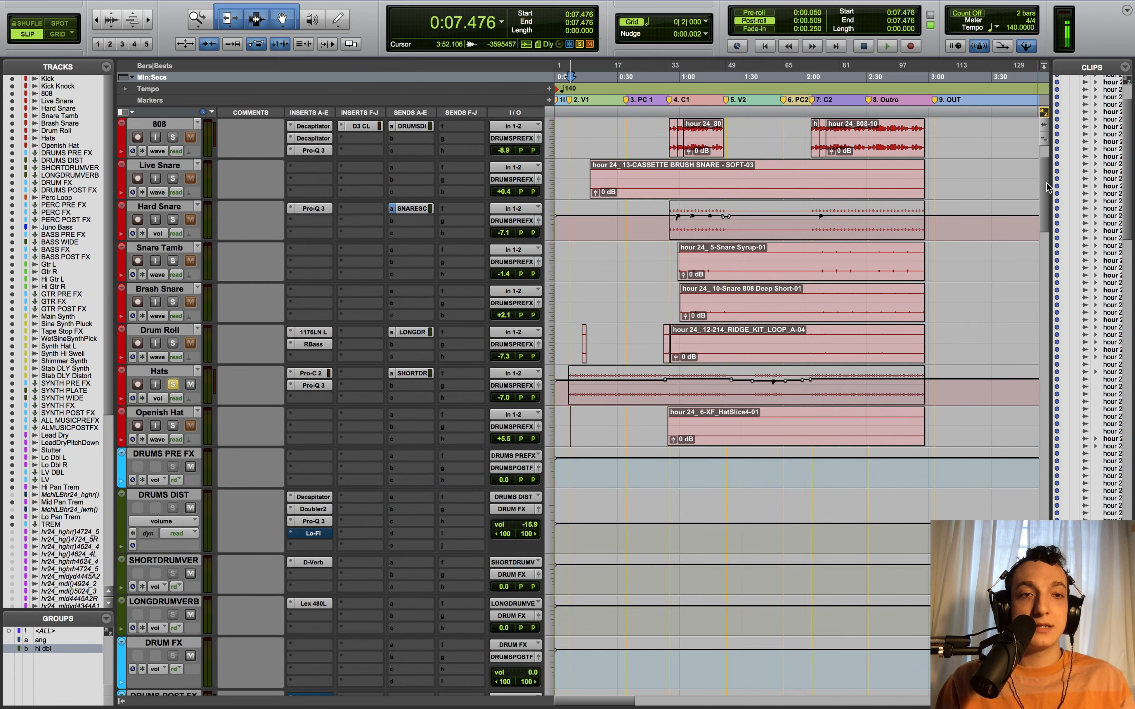
left_click_drag(1046, 185, 1038, 85)
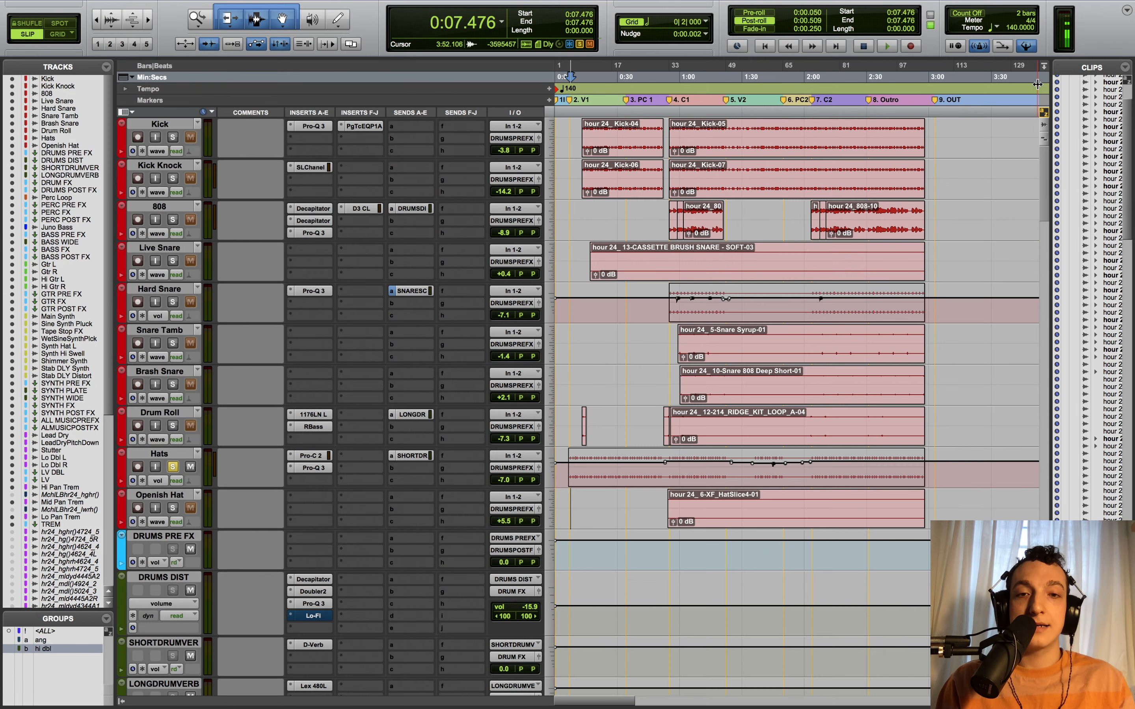
left_click(585, 207)
key("super+bracketright")
key("super+bracketright")
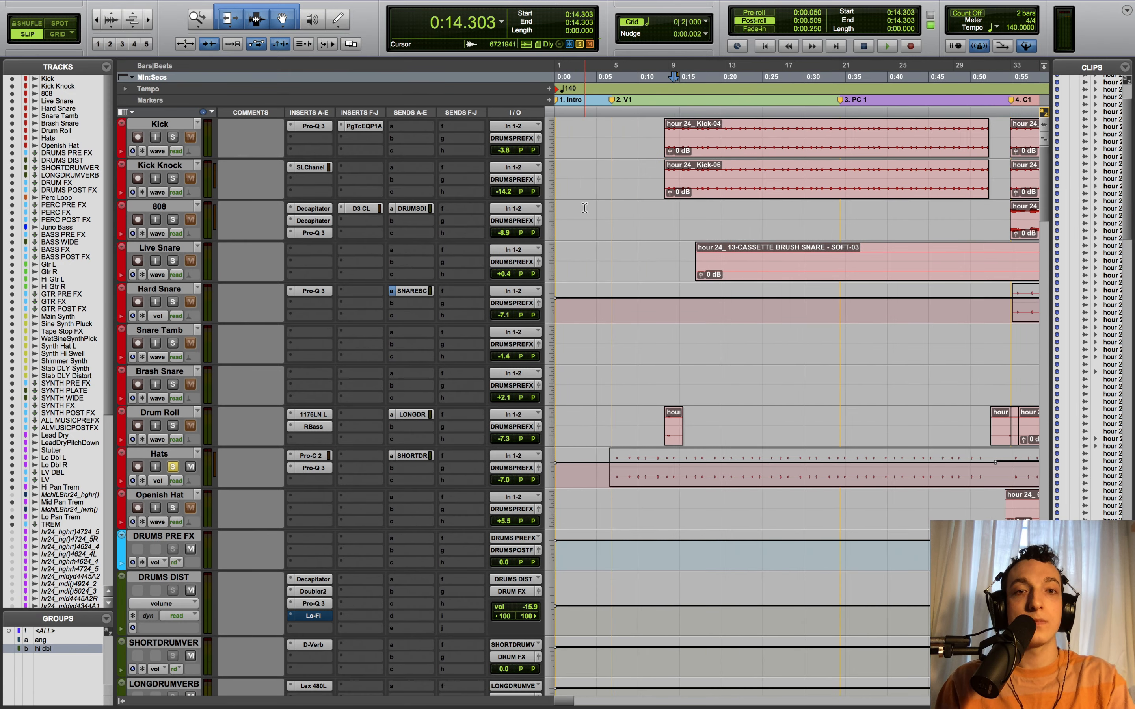
left_click(666, 211)
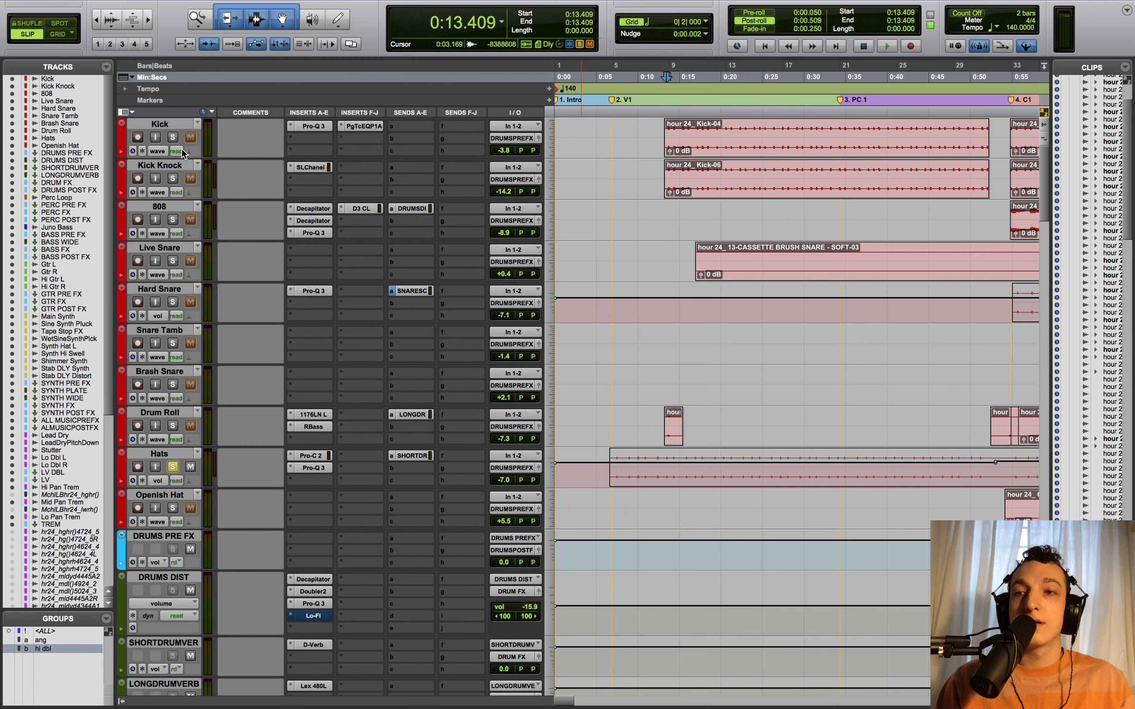
- Solo Kick with its Pro-Q 3 bypassed, play the raw kick, then open the Pro-Q 3
left_click(173, 138, "super")
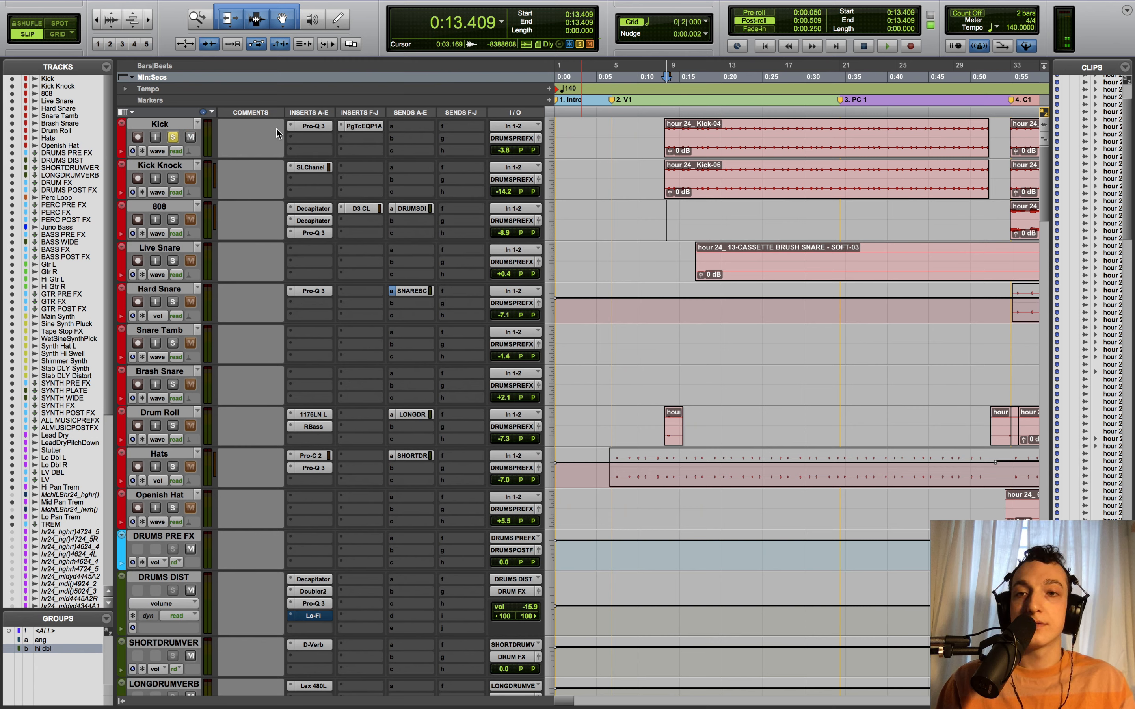
left_click(302, 126)
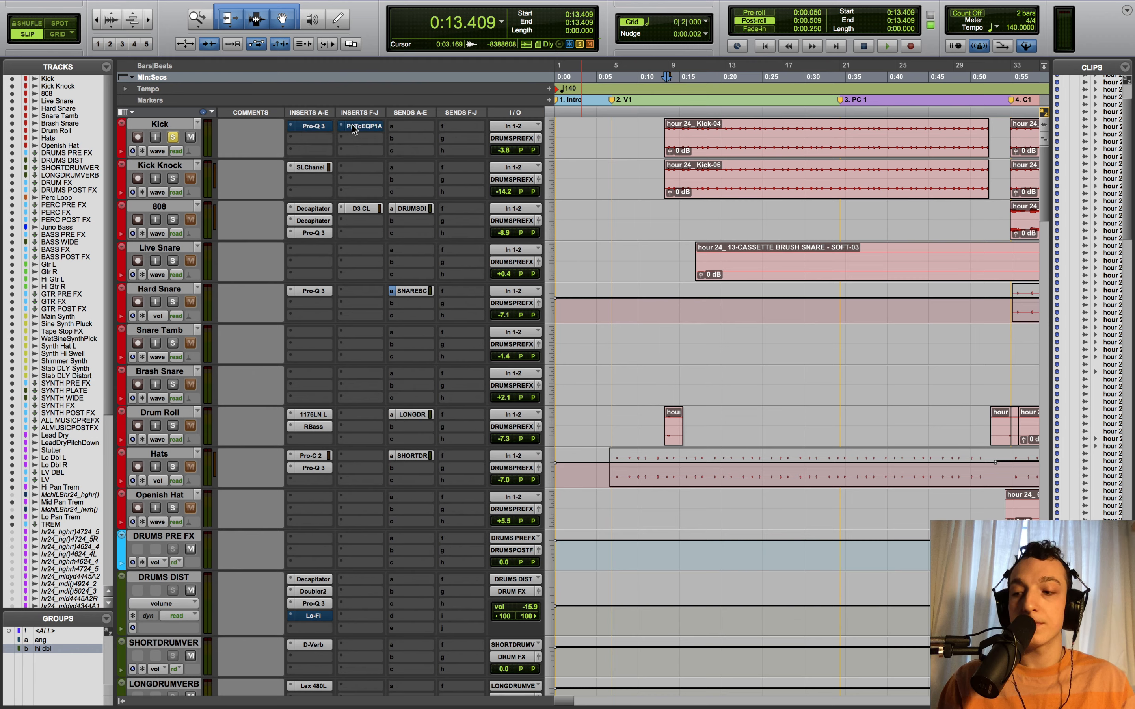
key("space")
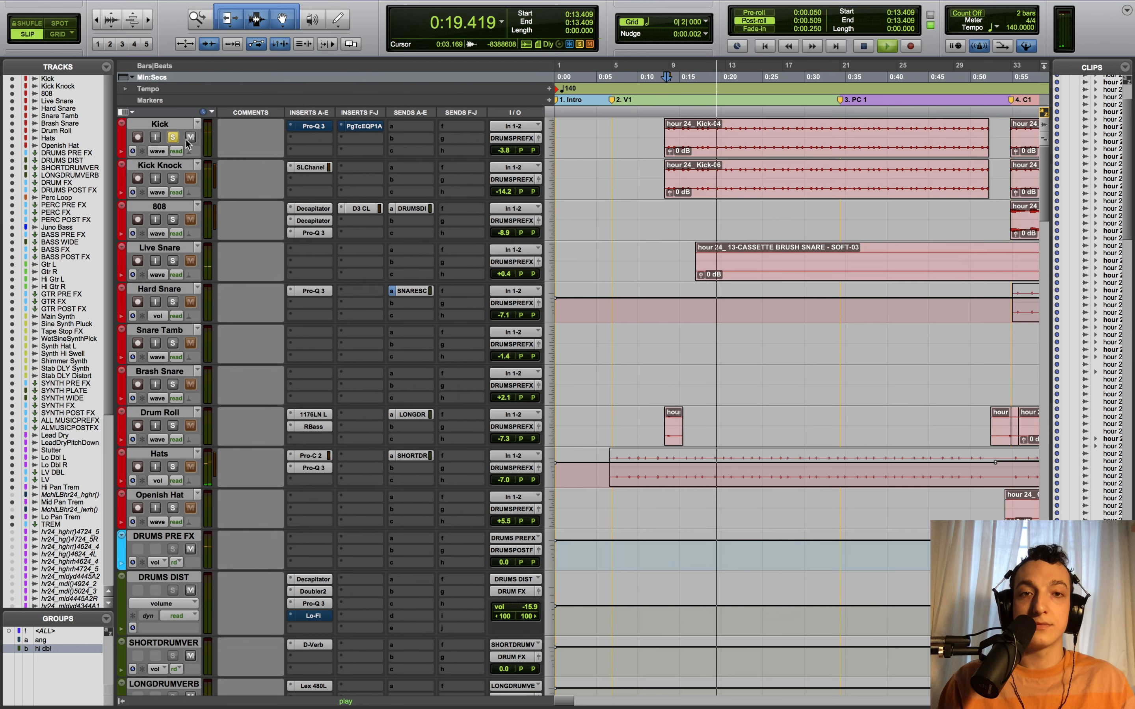
key("space")
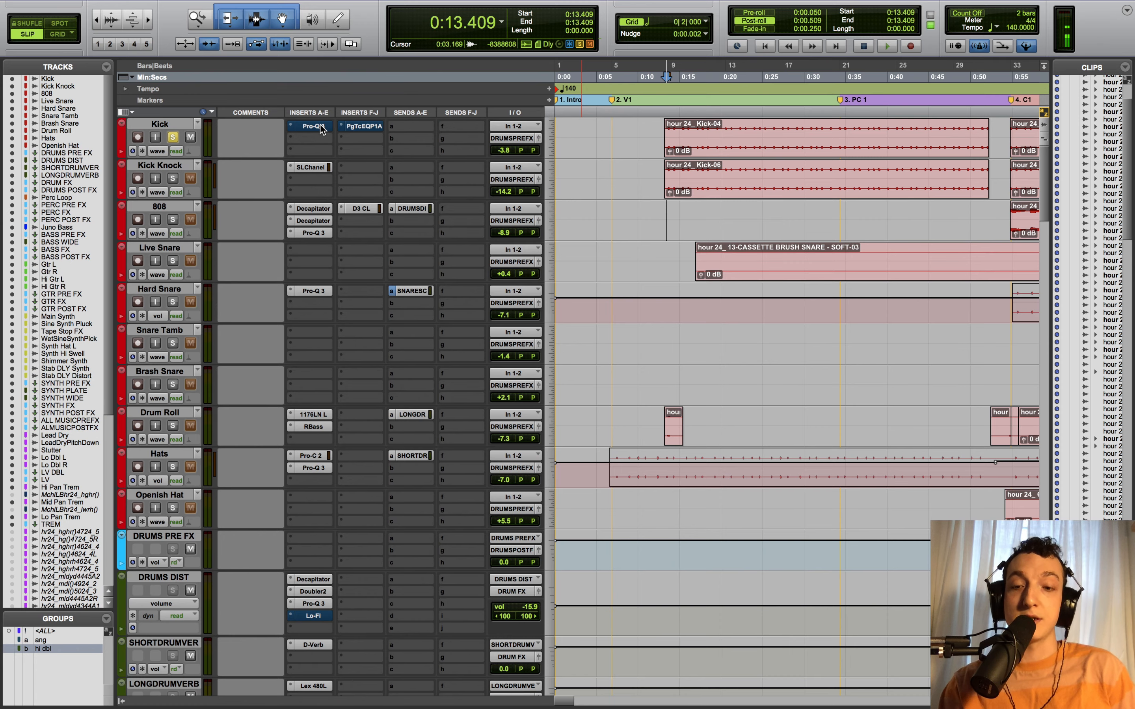
left_click(320, 126)
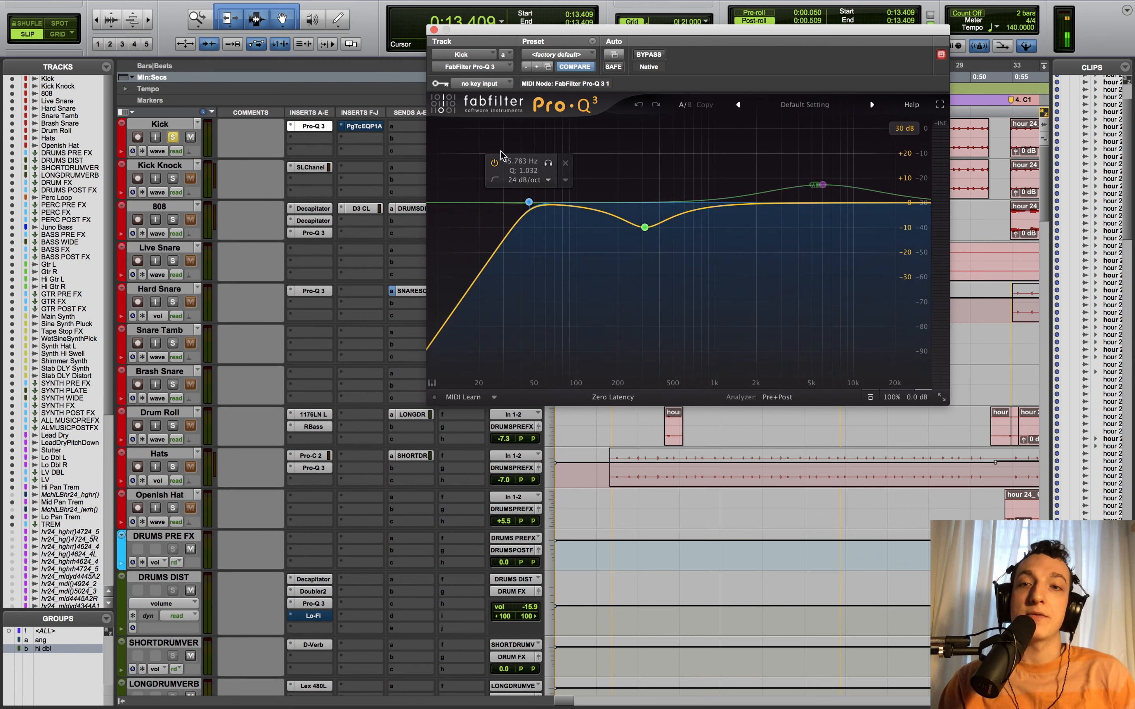
- Solo the Kick Pro-Q 3's 45.783 Hz low-cut band, then view the PuigTec EQP1A settings
left_click(548, 163)
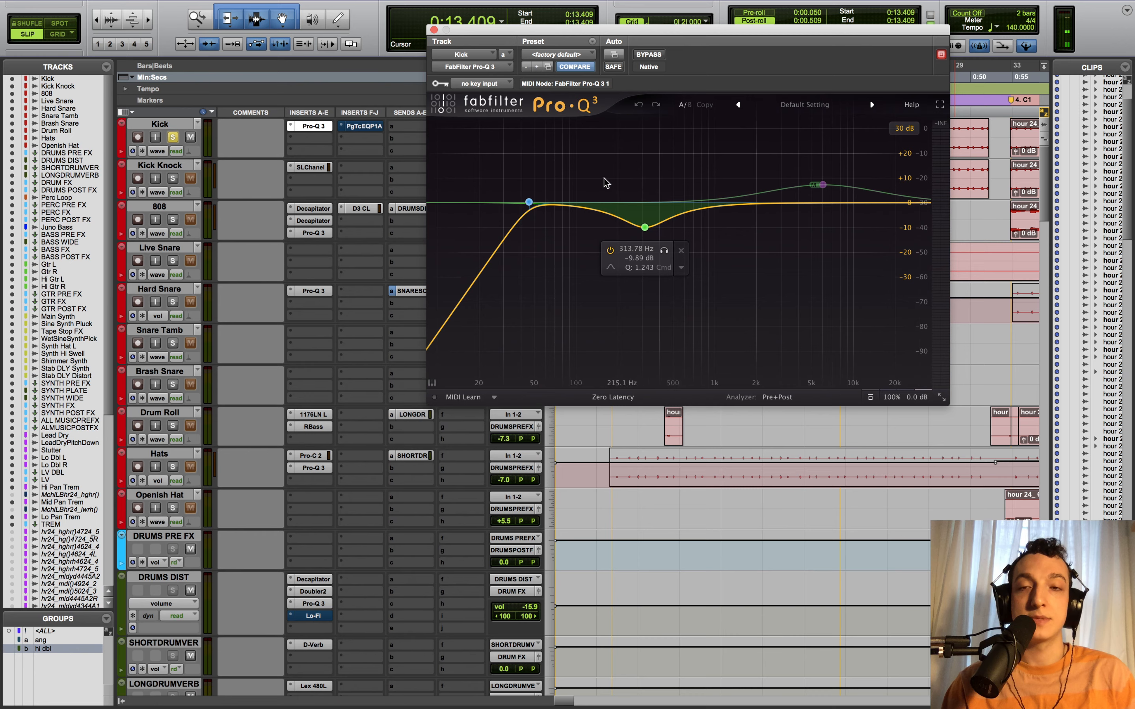
left_click(368, 131)
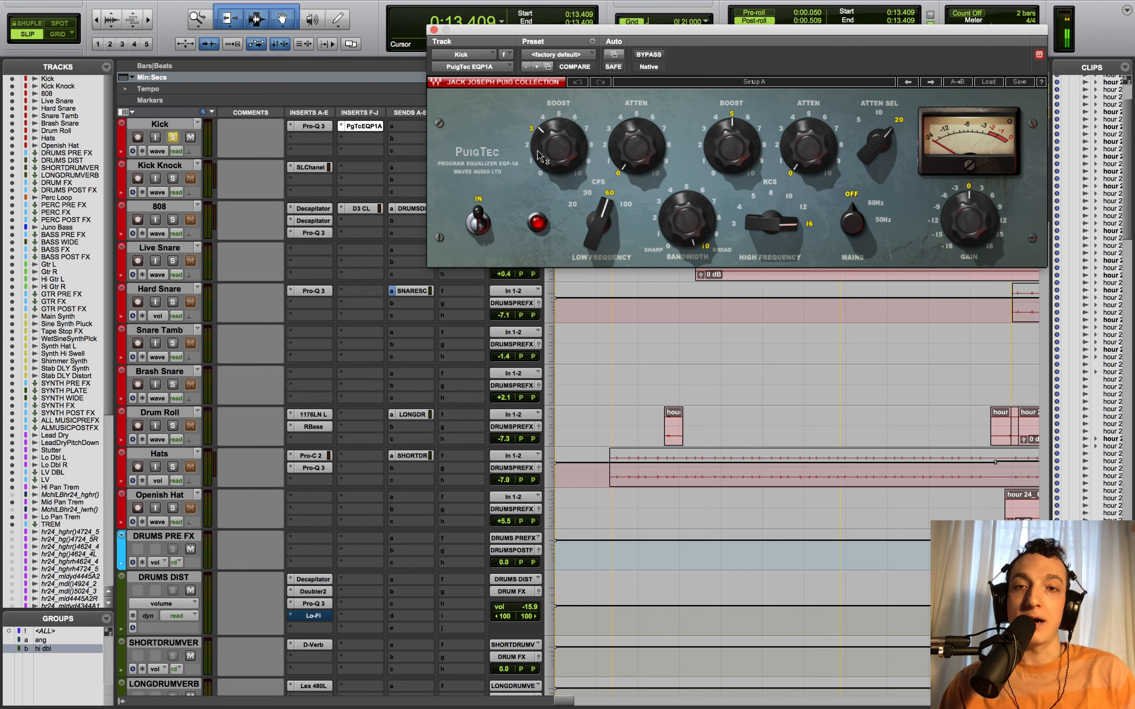
- Lower the PuigTec low frequency to 30 Hz, compare bypassed versus active, then solo Kick Knock
mouse_move(621, 241)
left_mouse_down()
mouse_move(621, 259)
mouse_move(621, 241)
left_mouse_up()
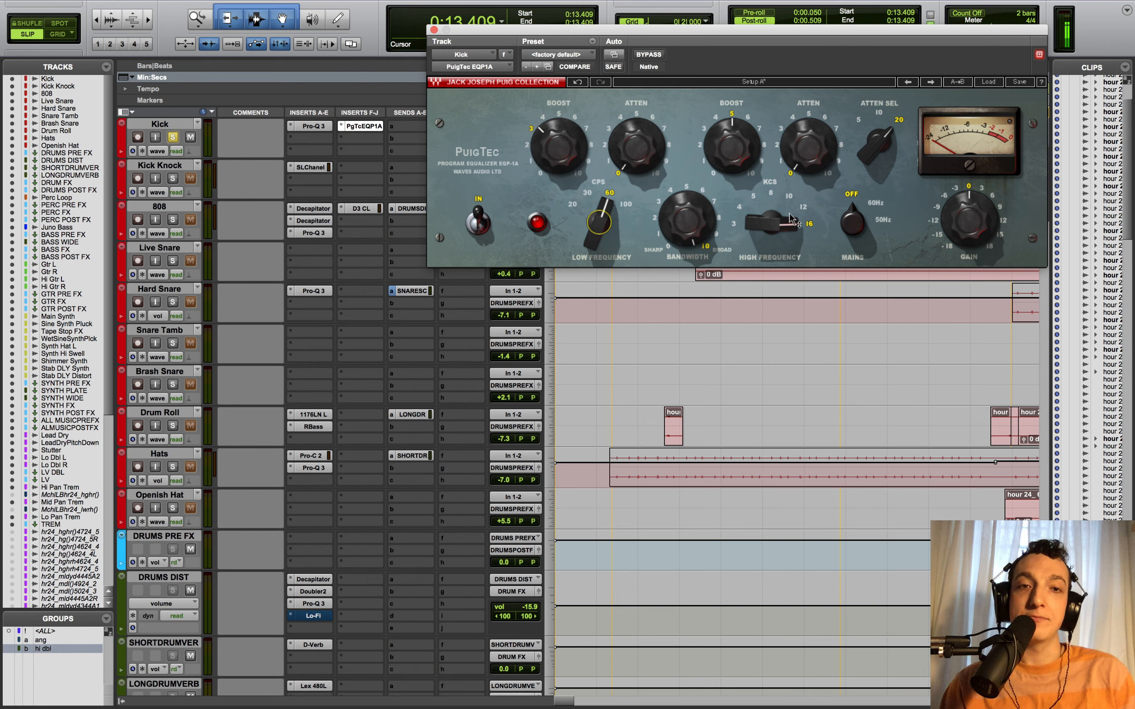
left_click(434, 29)
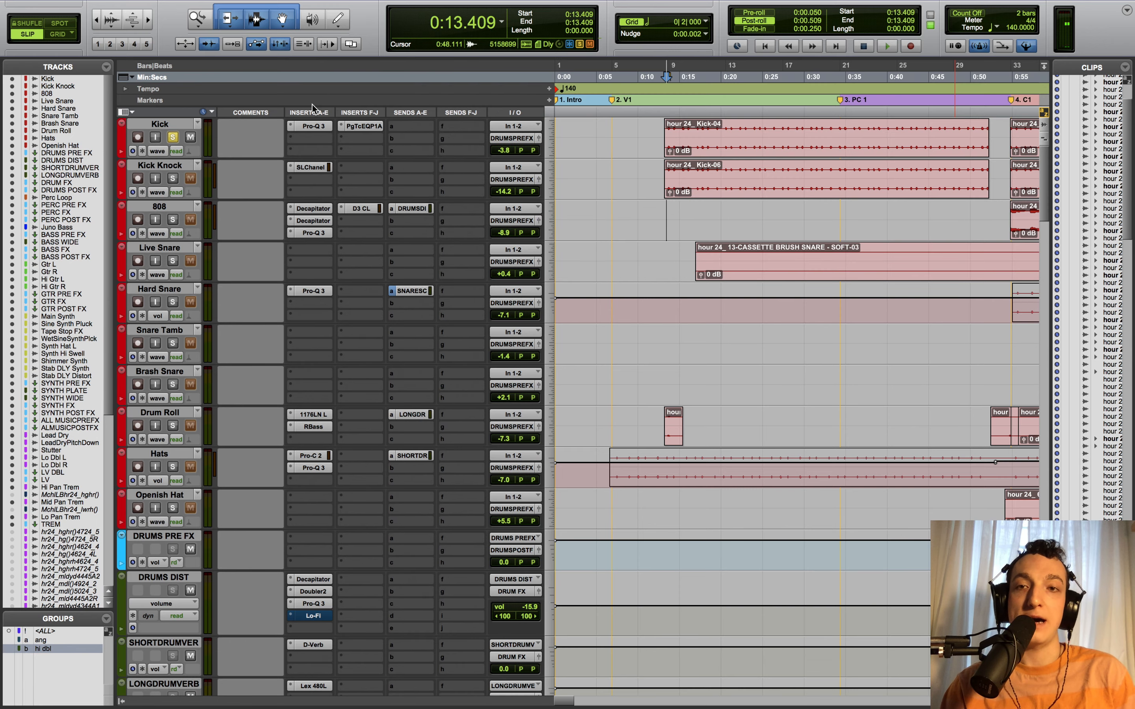
key("space")
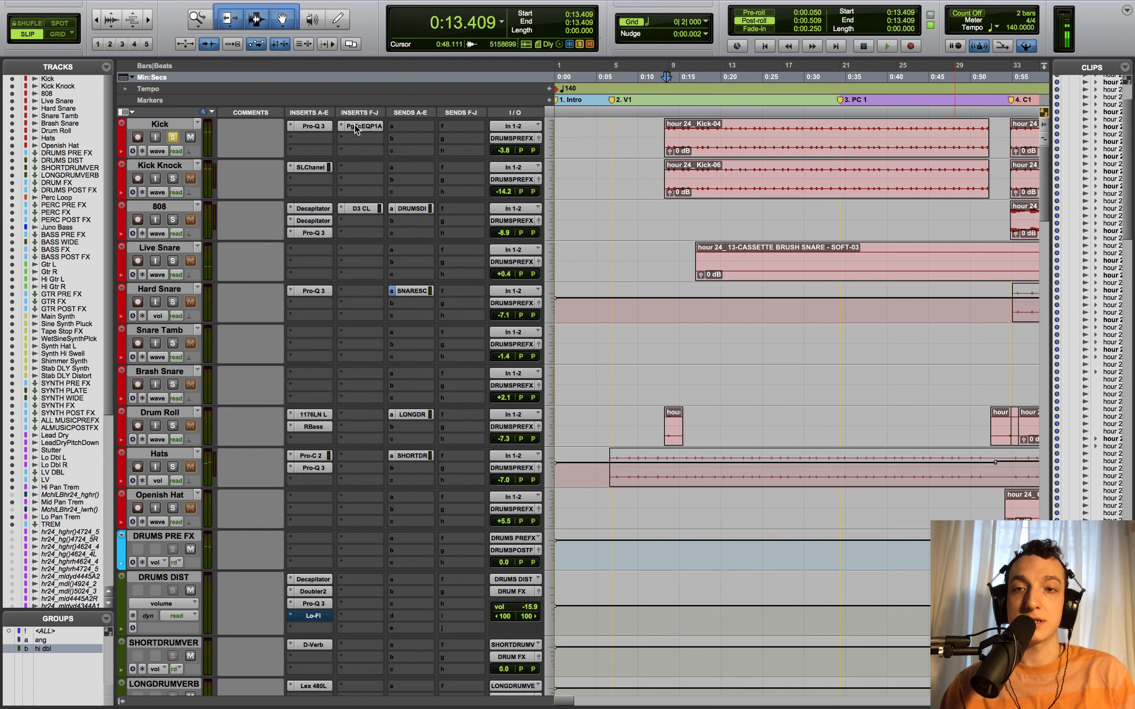
key("space")
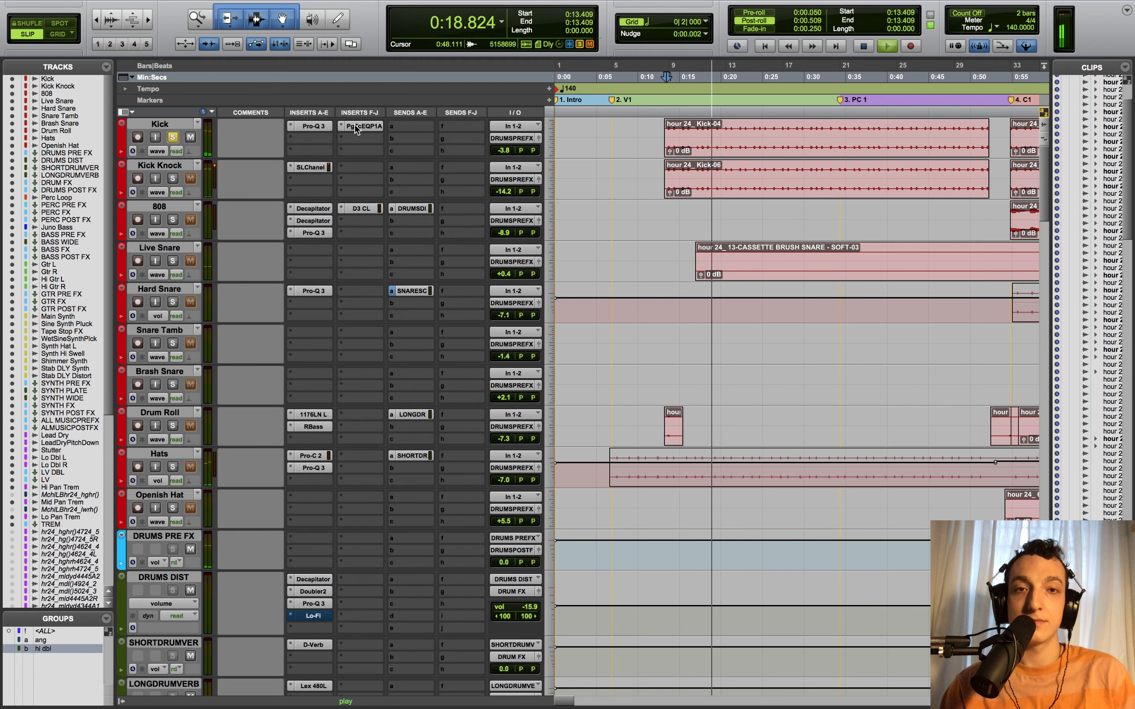
key("space")
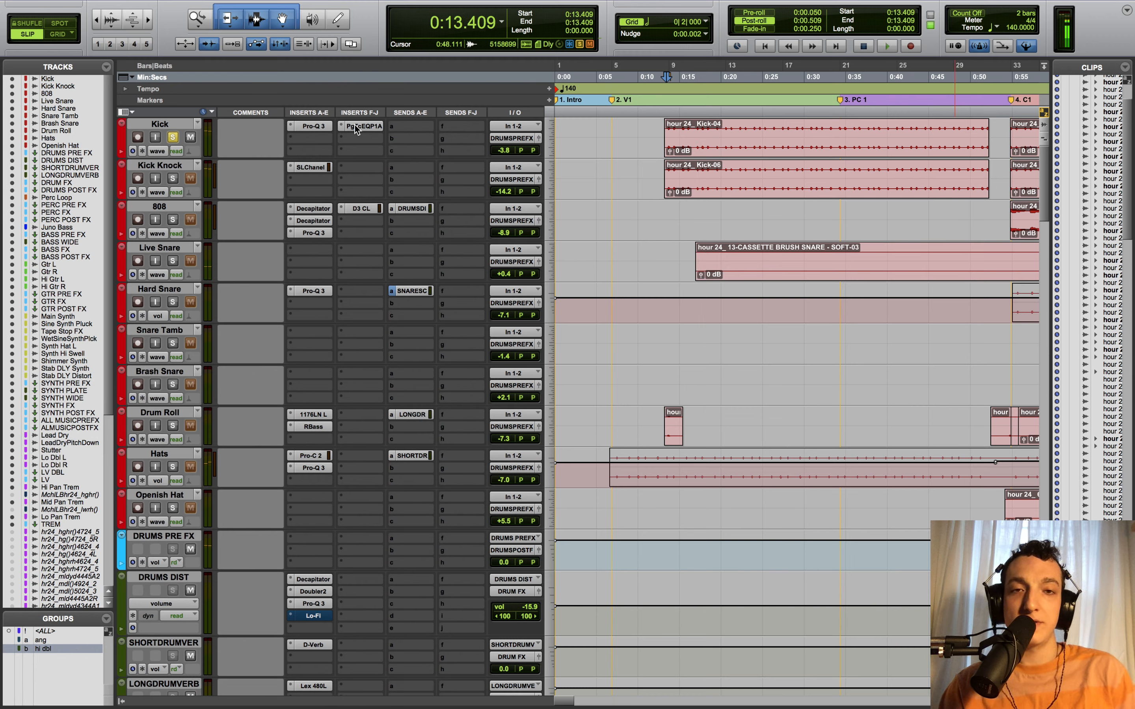
left_click(169, 182)
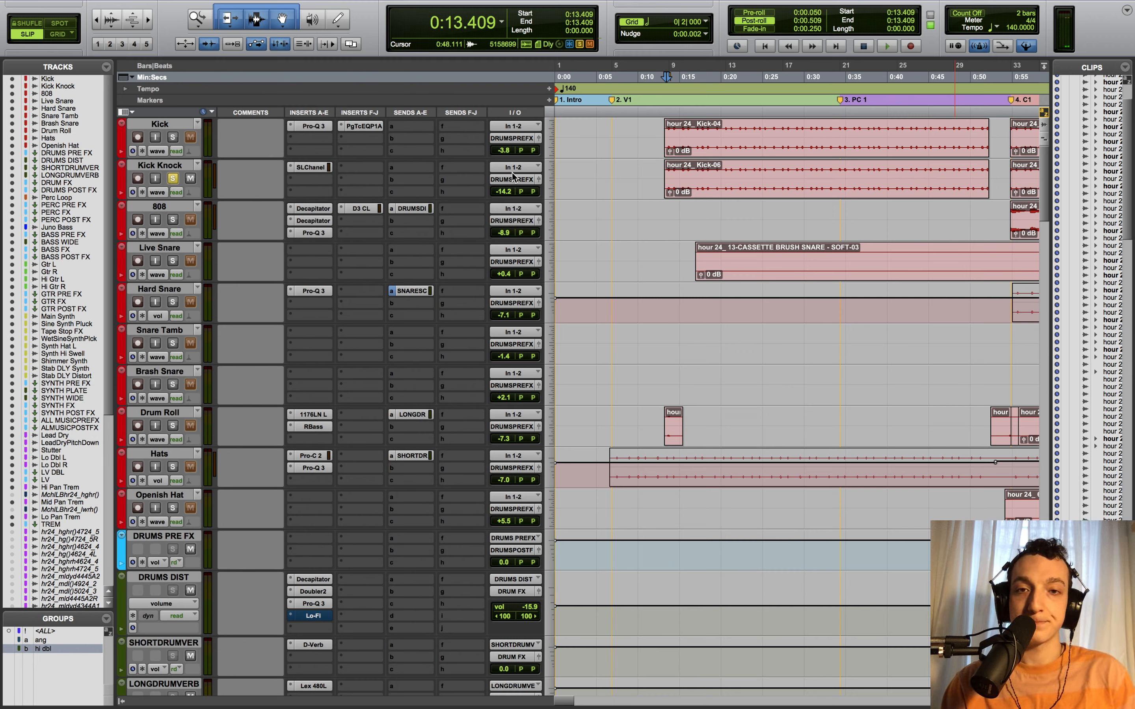
- Open Kick Knock's SSL E-Channel on the Kick Punch preset, audition the kick, then close it
left_click(309, 167)
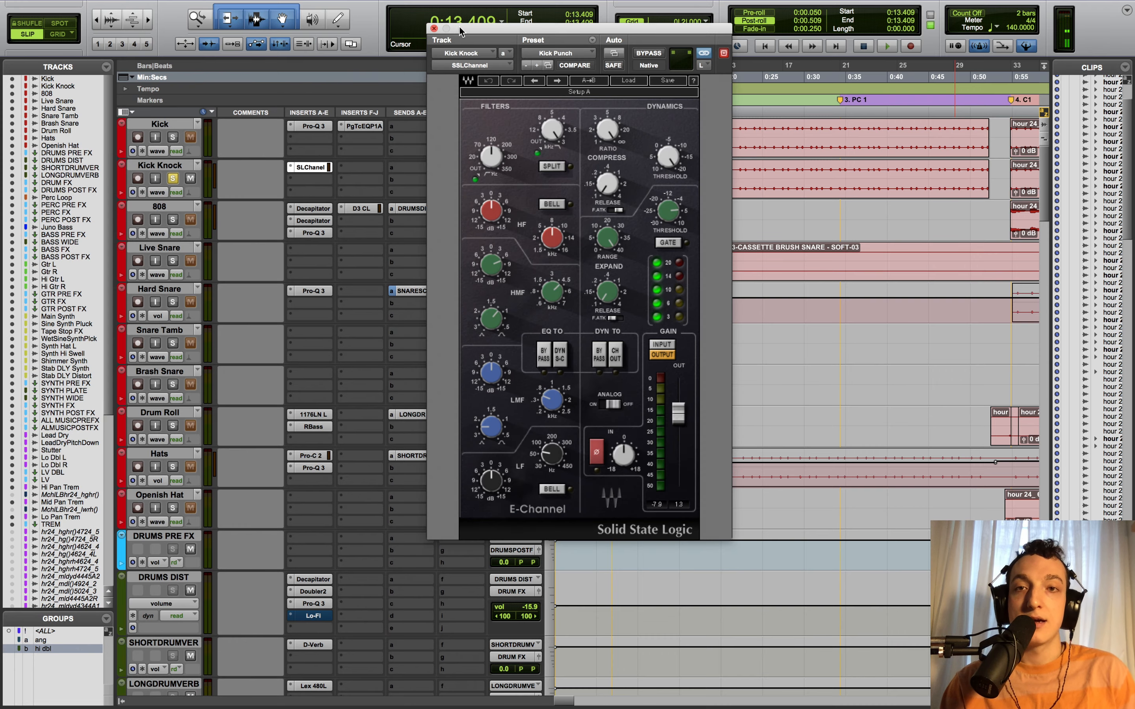
left_click_drag(459, 26, 344, 47)
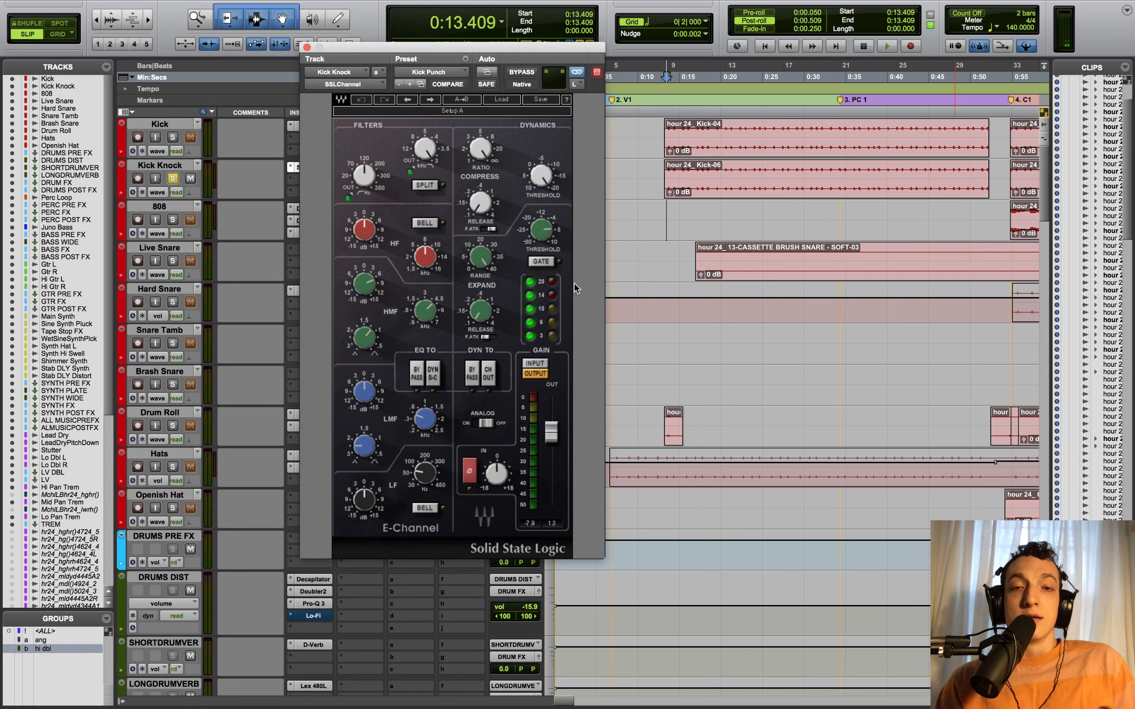
left_click_drag(525, 47, 568, 66)
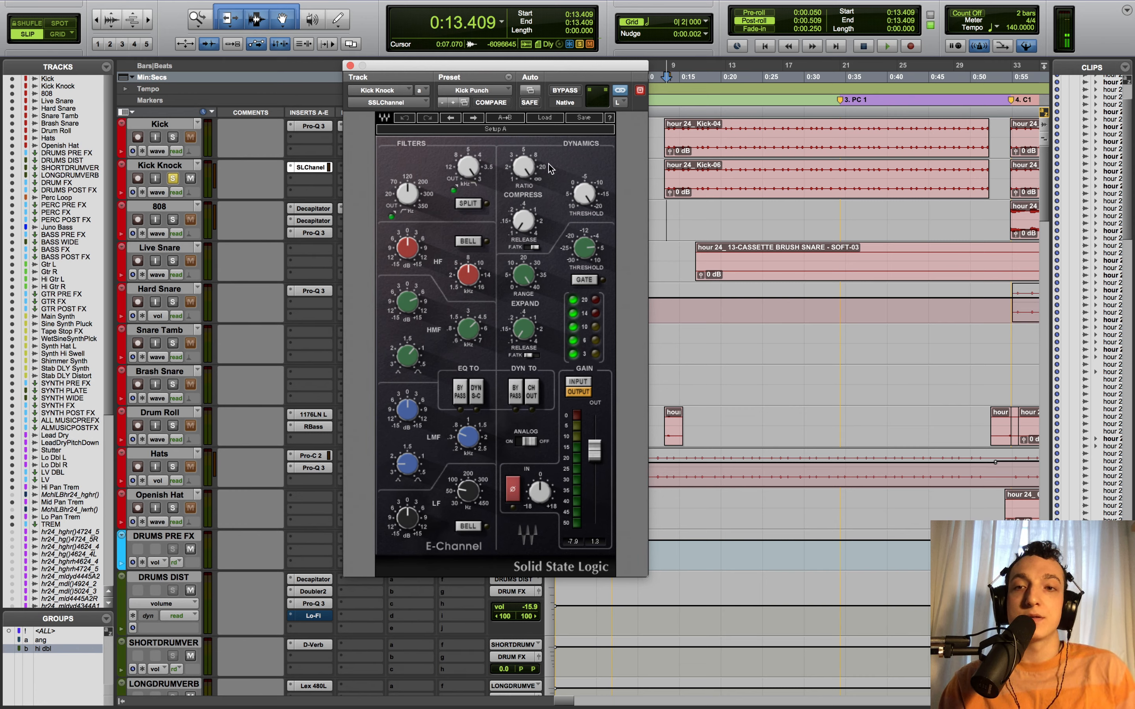
left_click_drag(515, 65, 513, 56)
key("space")
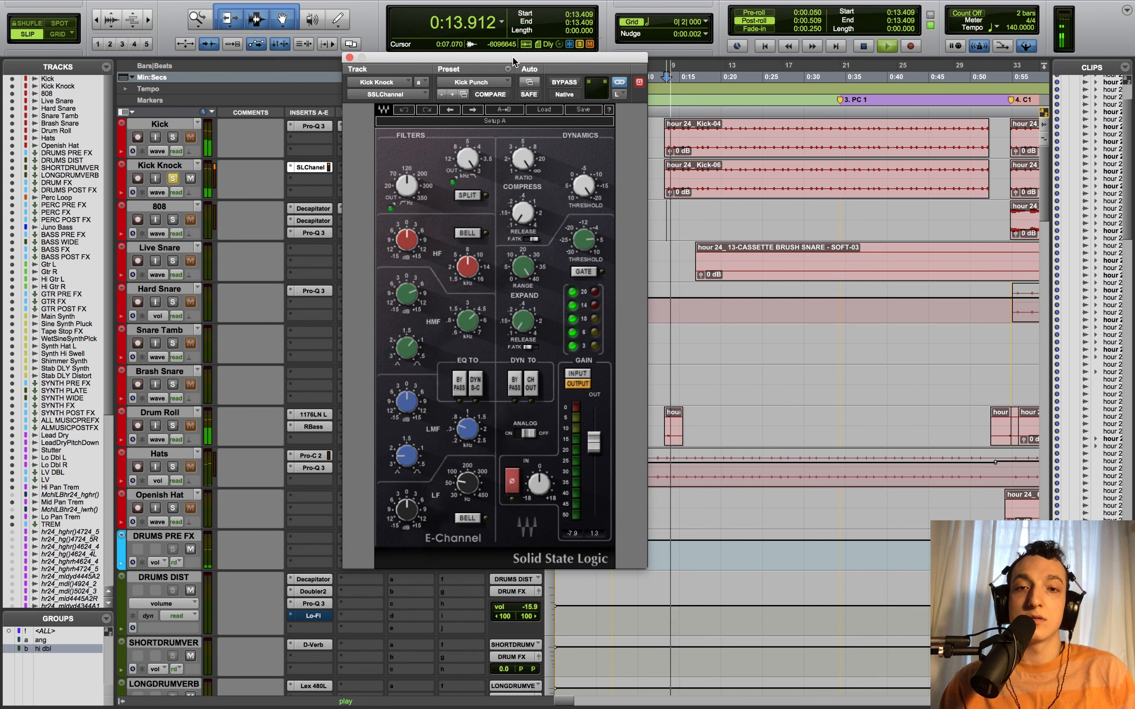
key("space")
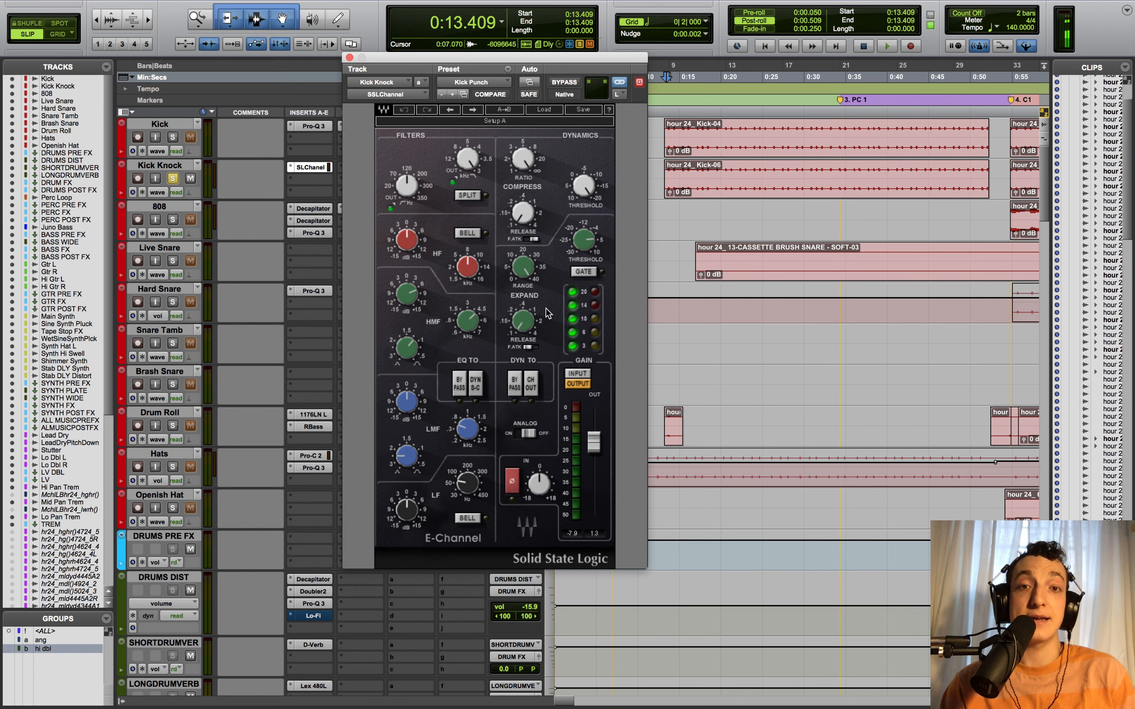
key("space")
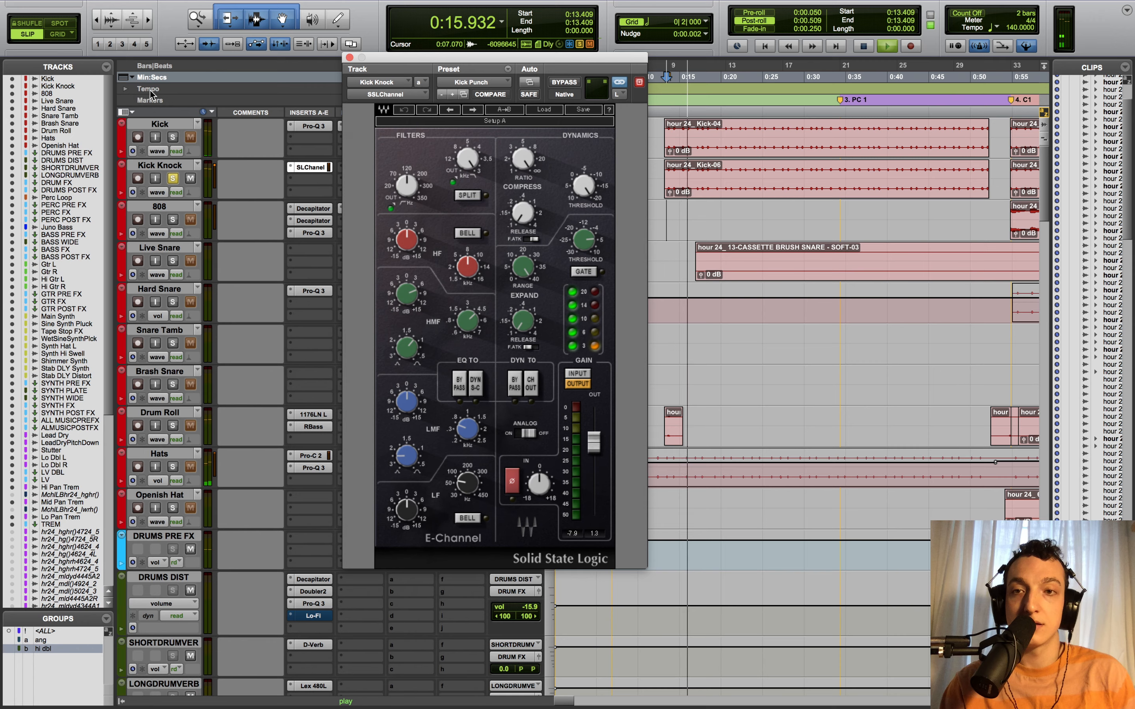
left_click(350, 57)
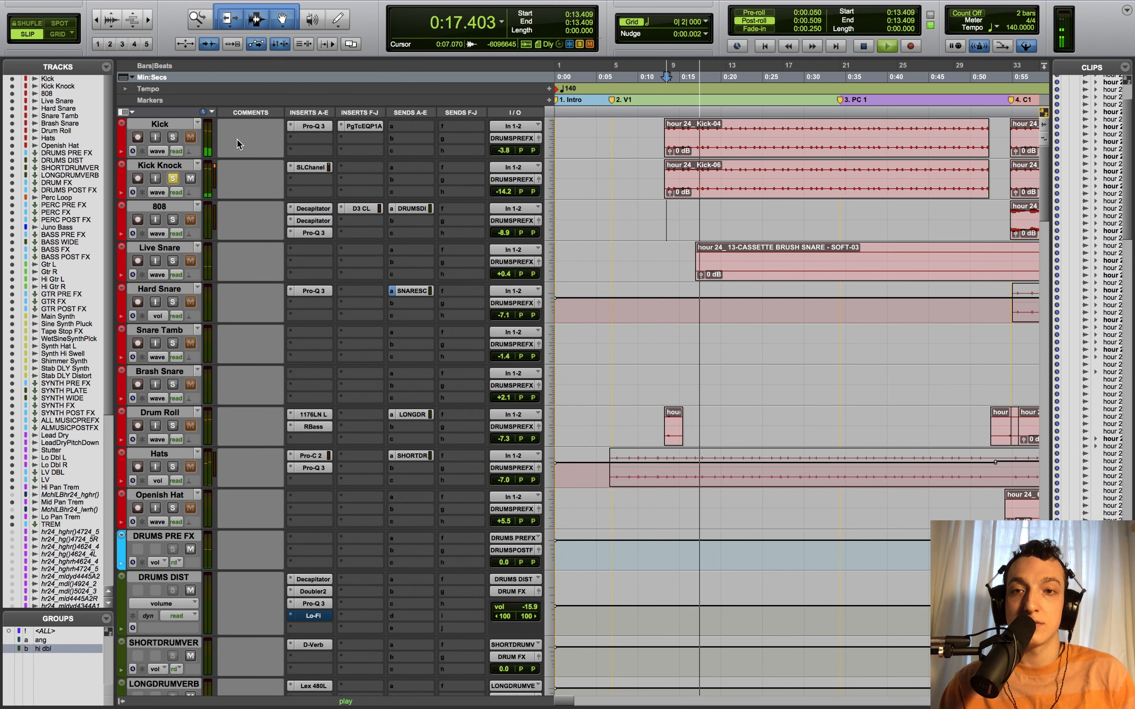
- Solo Kick alongside Kick Knock and play both kick tracks together
key("space")
left_click(167, 150)
left_click(168, 151)
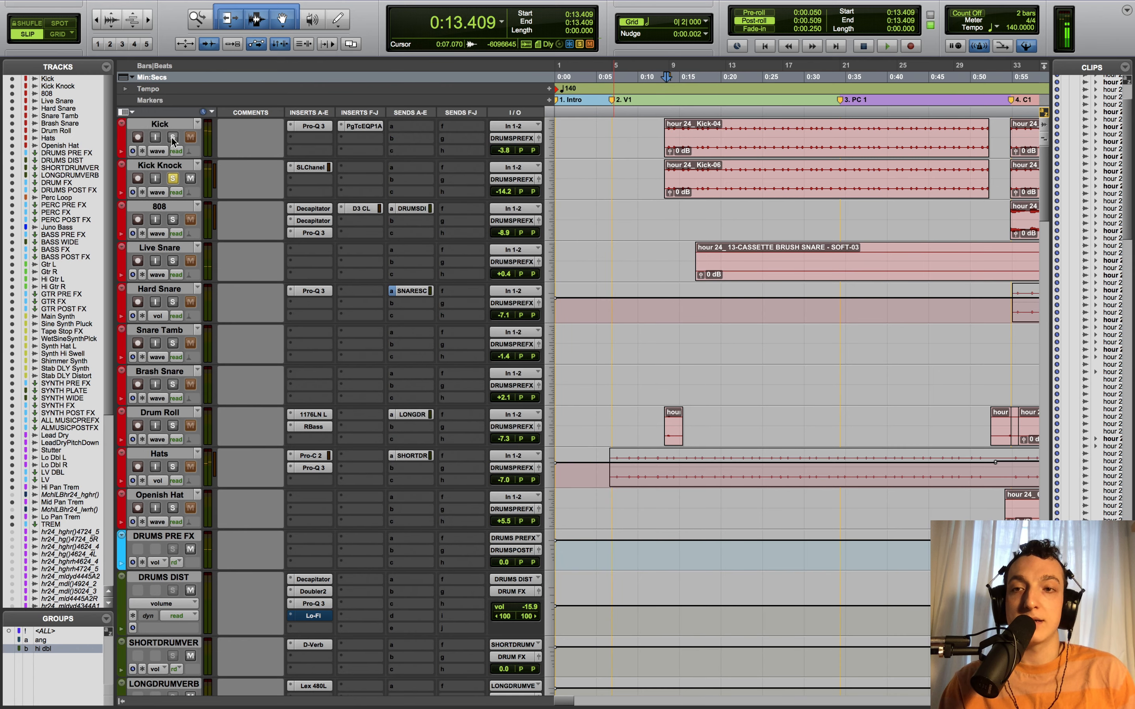
left_click(172, 137)
key("space")
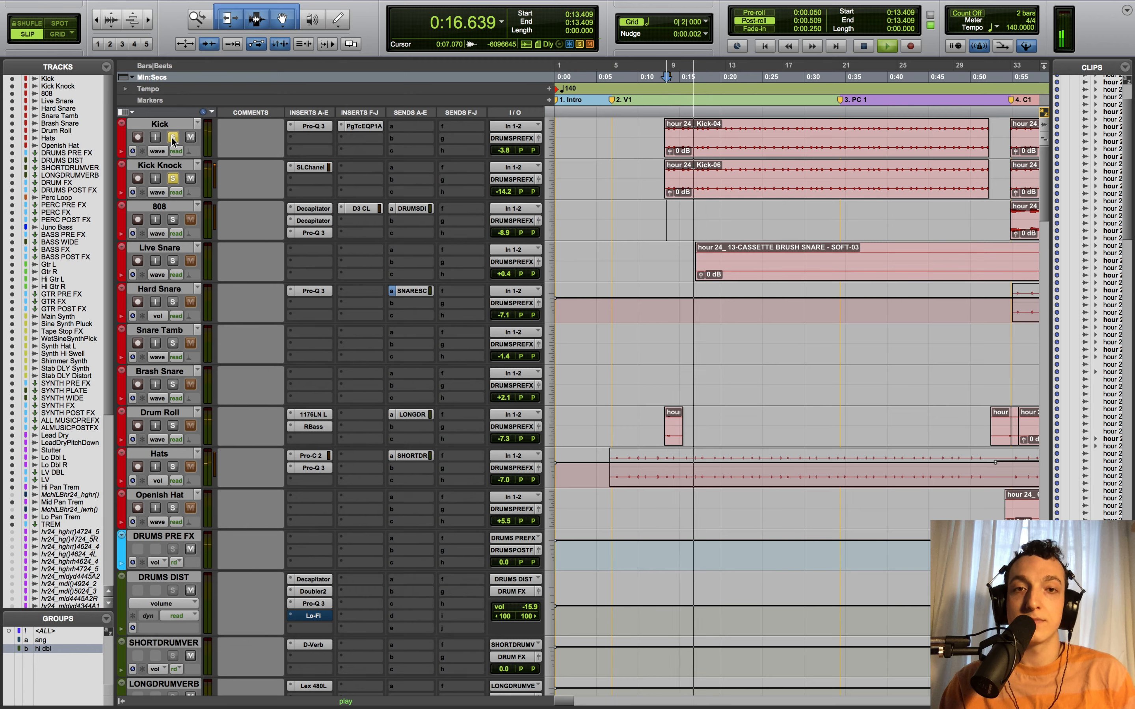
key("space")
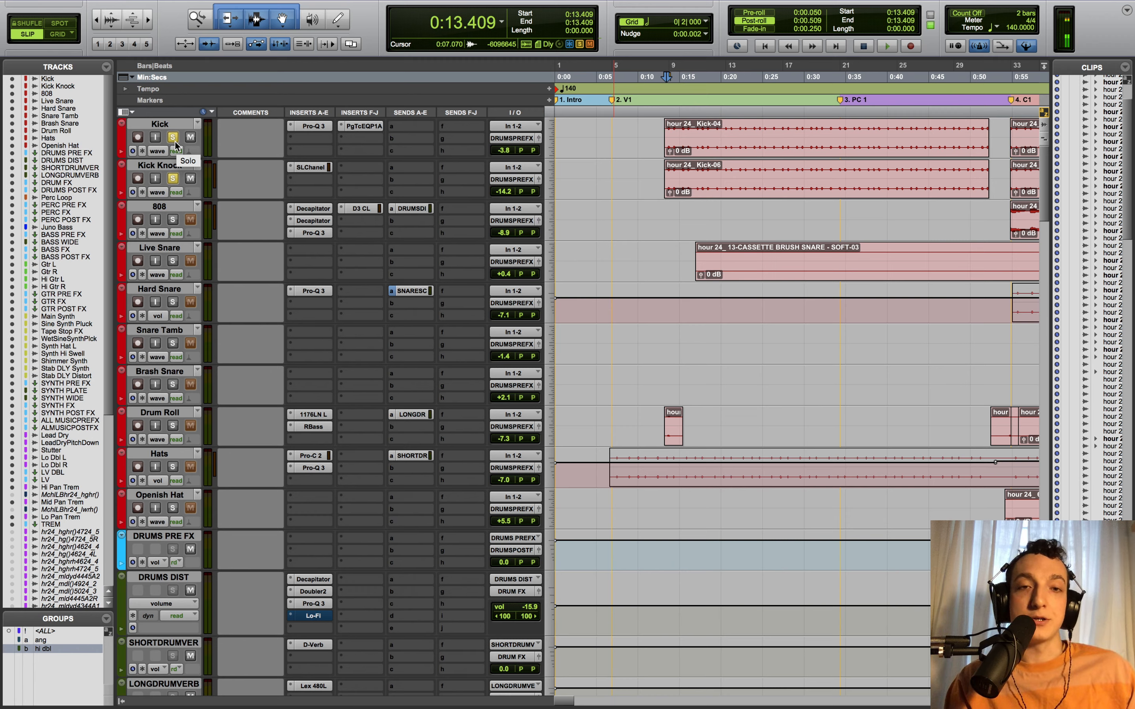
- Zoom out, unsolo the kicks, and move the playback start to 0:53.638
key("r")
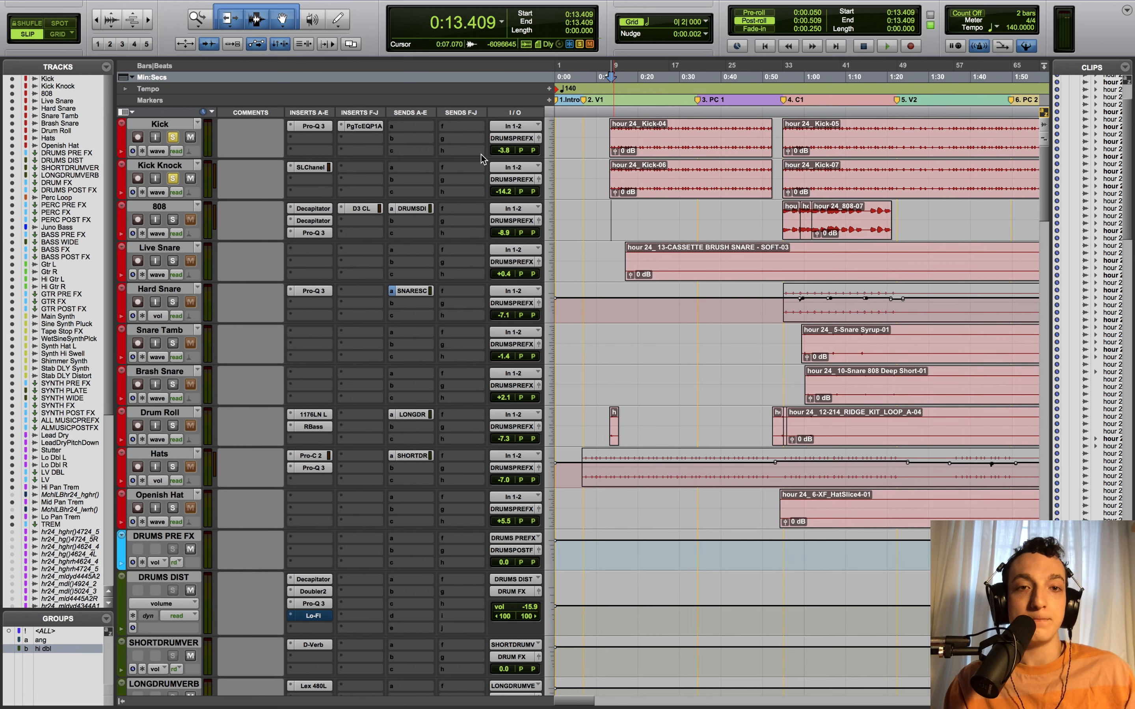
left_click(176, 180, "alt")
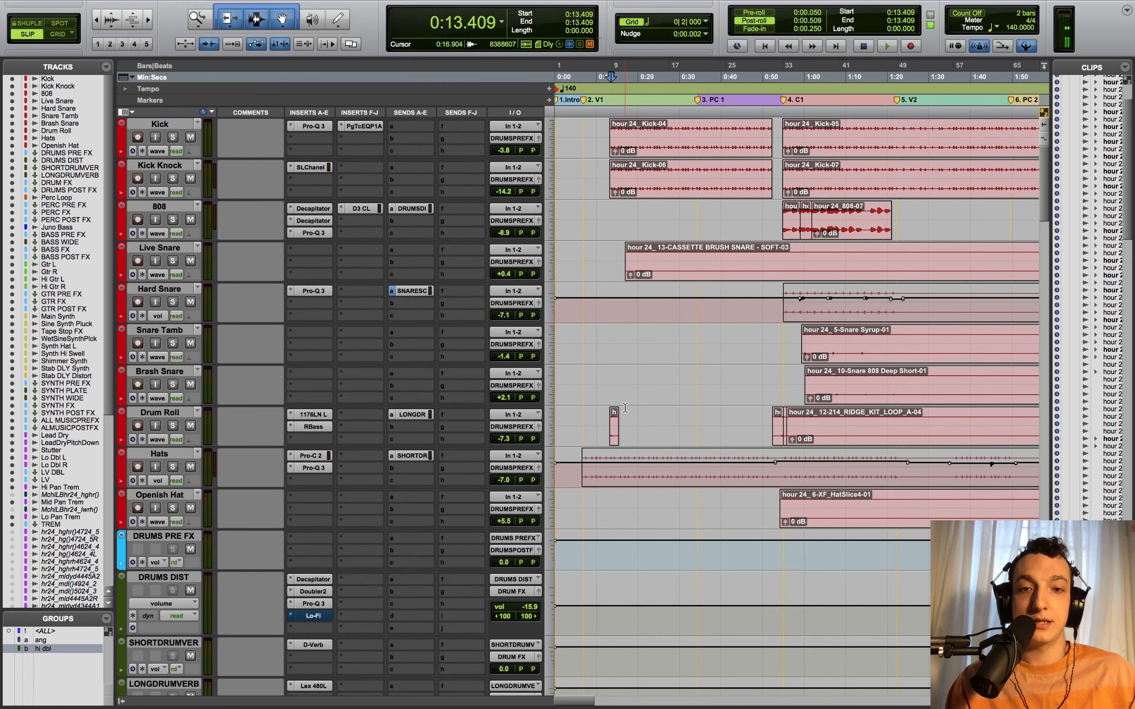
left_click(786, 380)
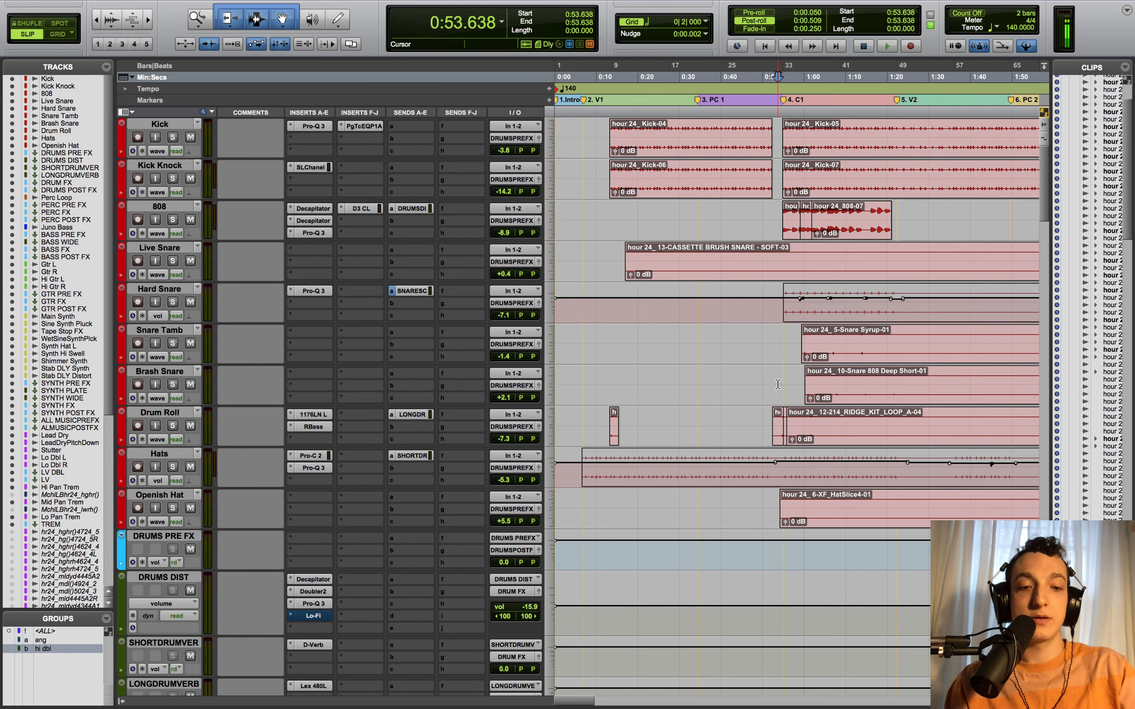
- Solo Drum Roll with its 1176LN and RBass bypassed and reverb send muted, and play it
key("t")
left_click(173, 426)
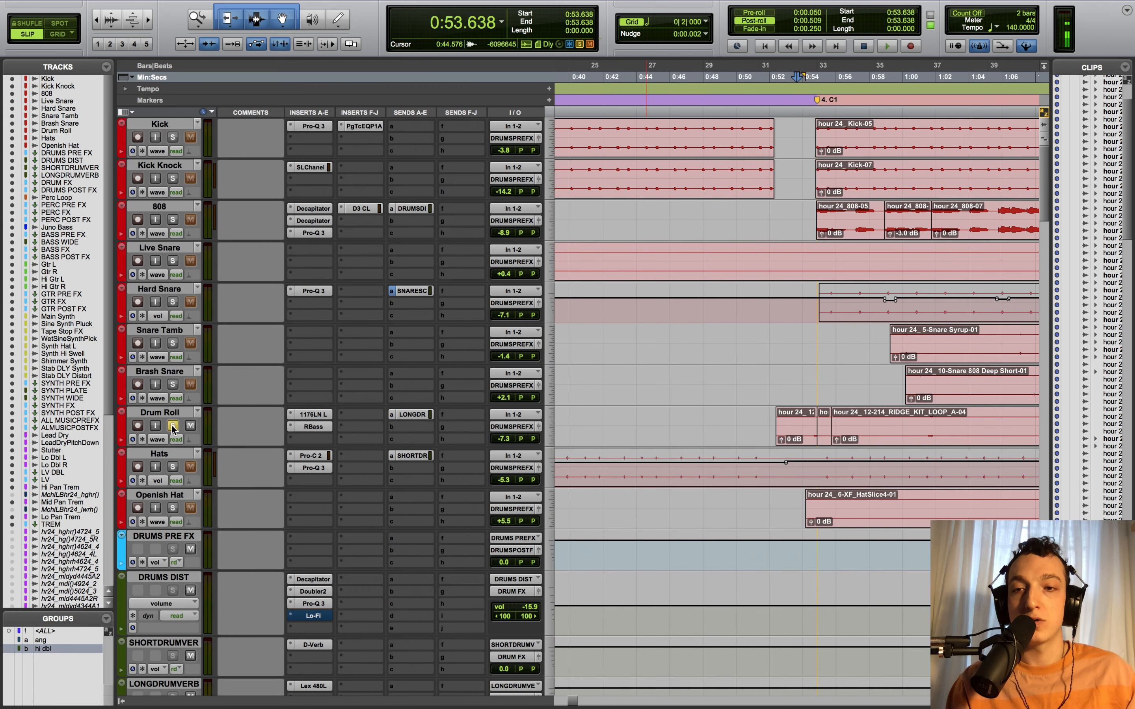
left_click(326, 416, "super")
left_click(325, 424, "super")
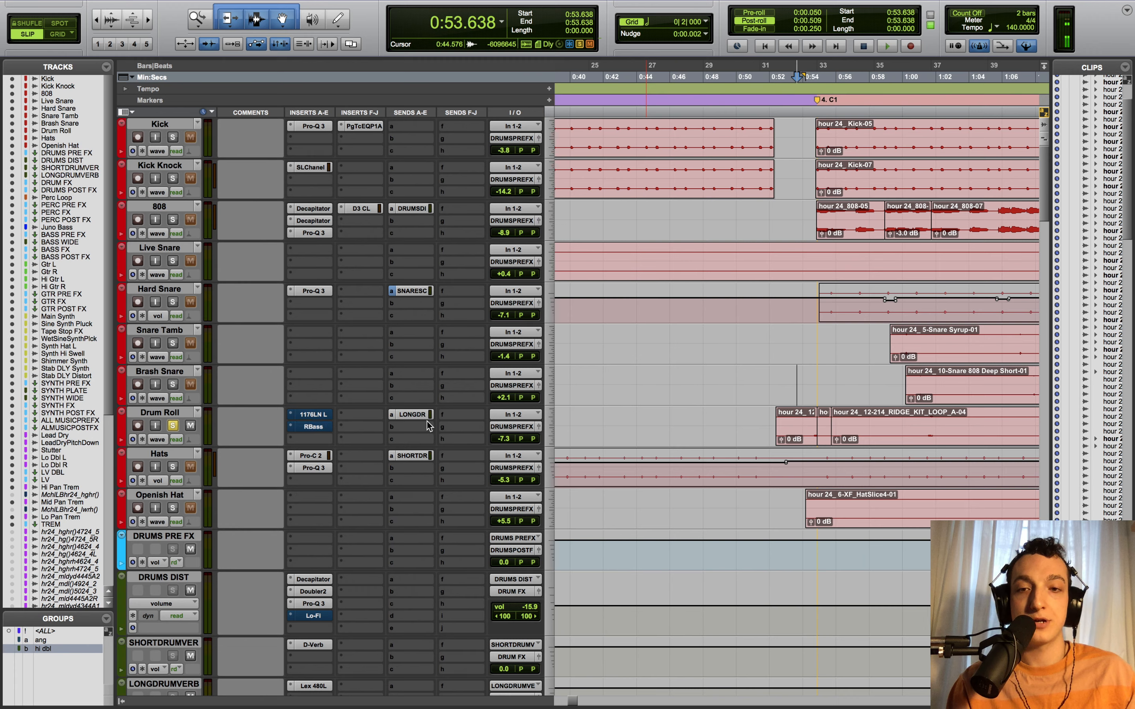
left_click(425, 418, "super")
key("space")
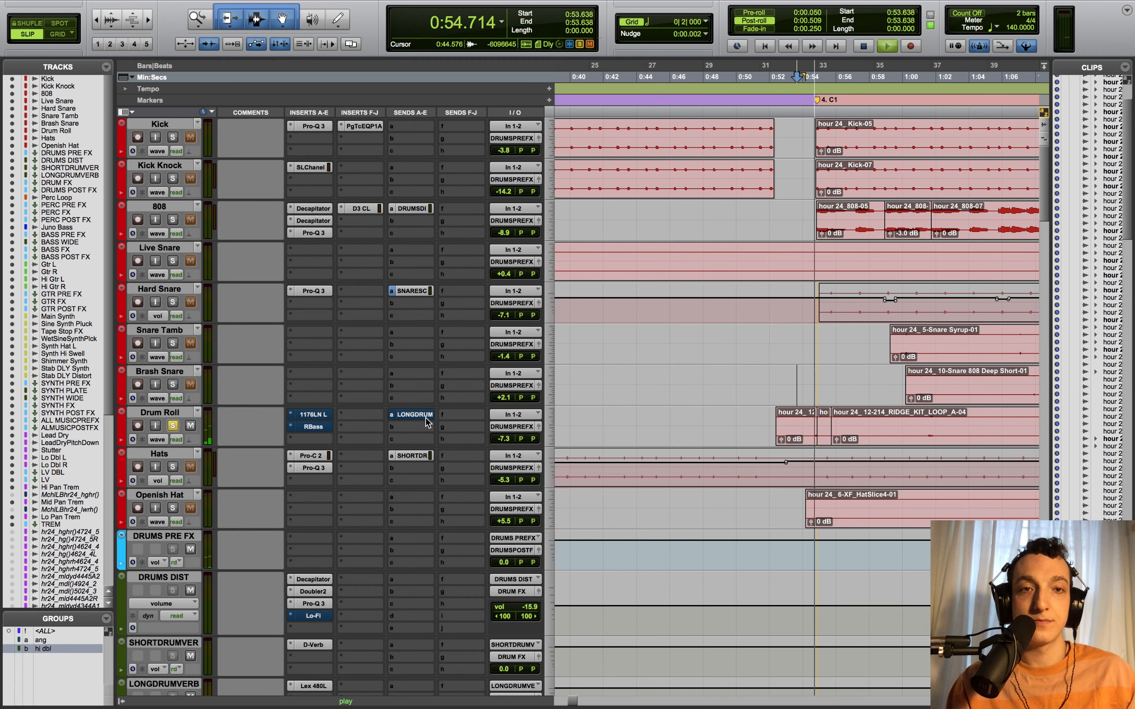
key("space")
- Play the drum roll from 0:54.653 several times, then open its UAD 1176LN compressor
left_click(817, 380)
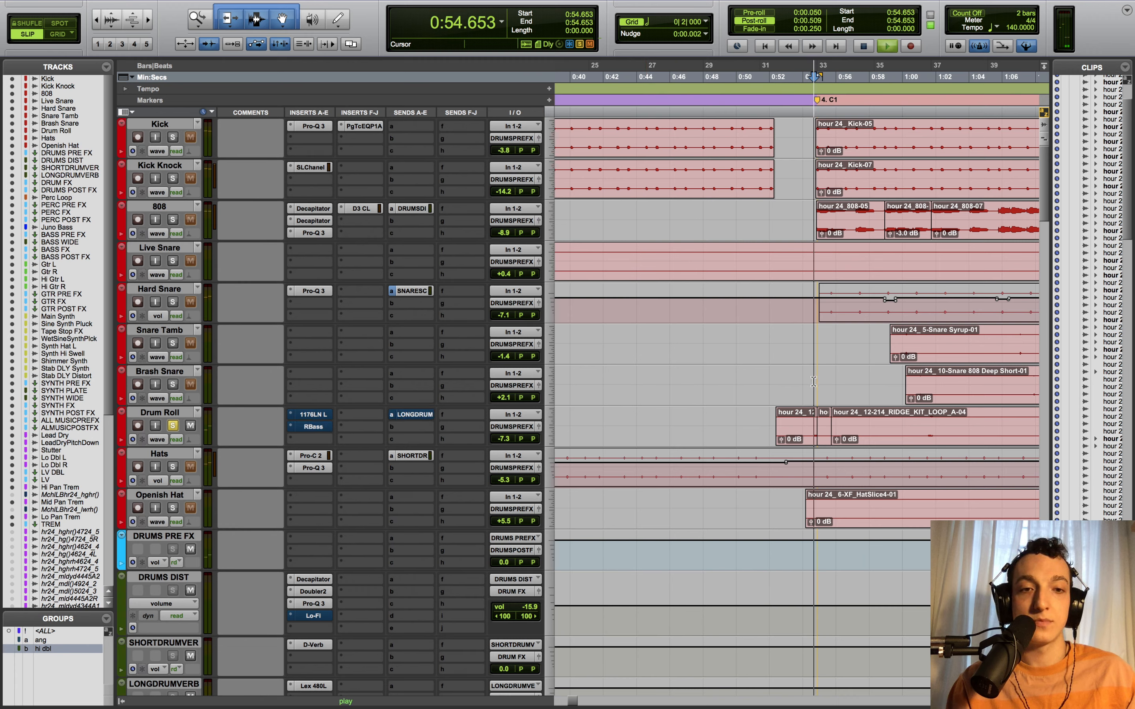
key("space")
key("space")
key("space")
key("space")
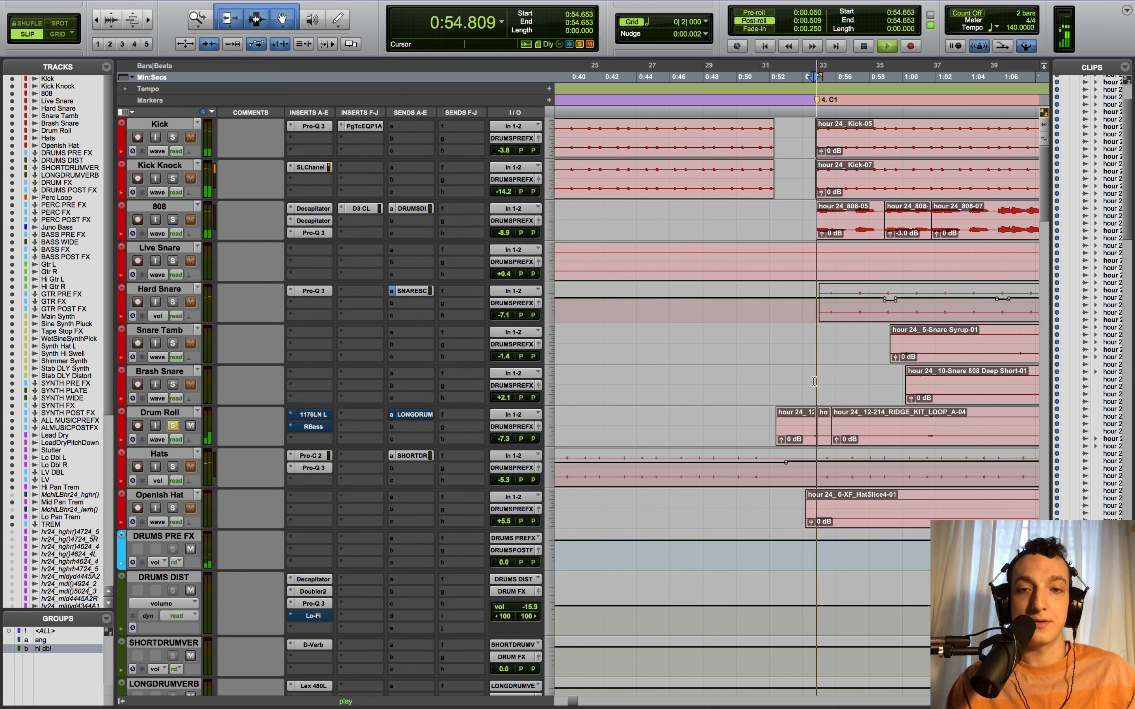
key("space")
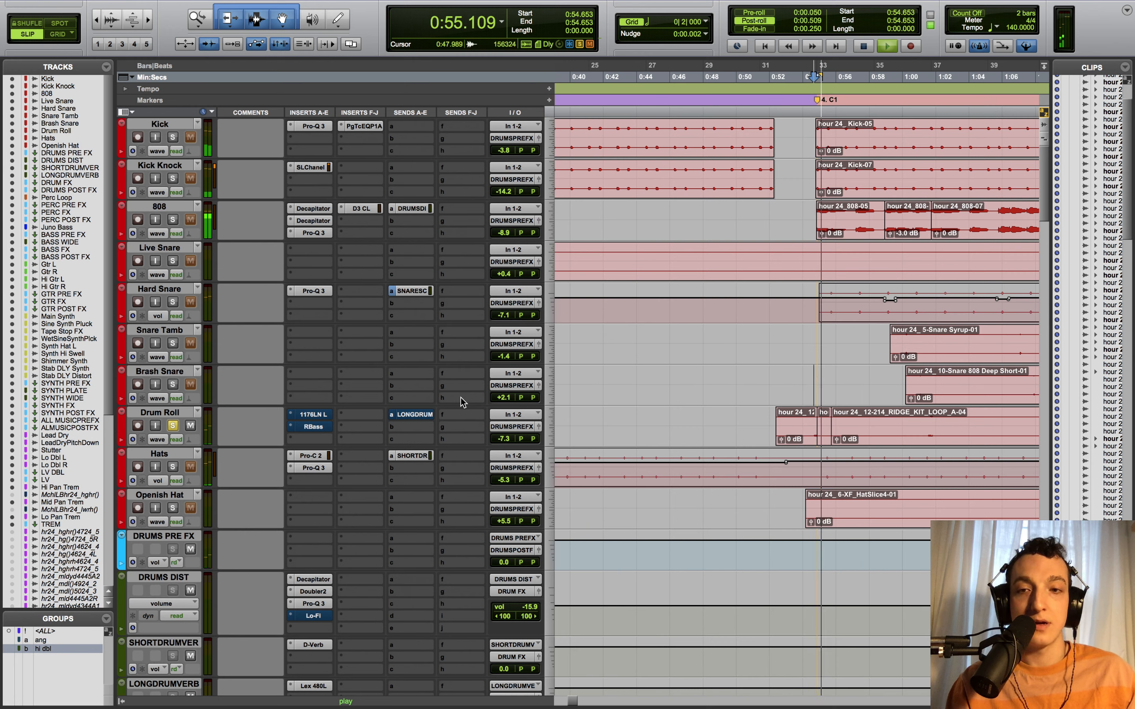
key("space")
left_click(317, 417)
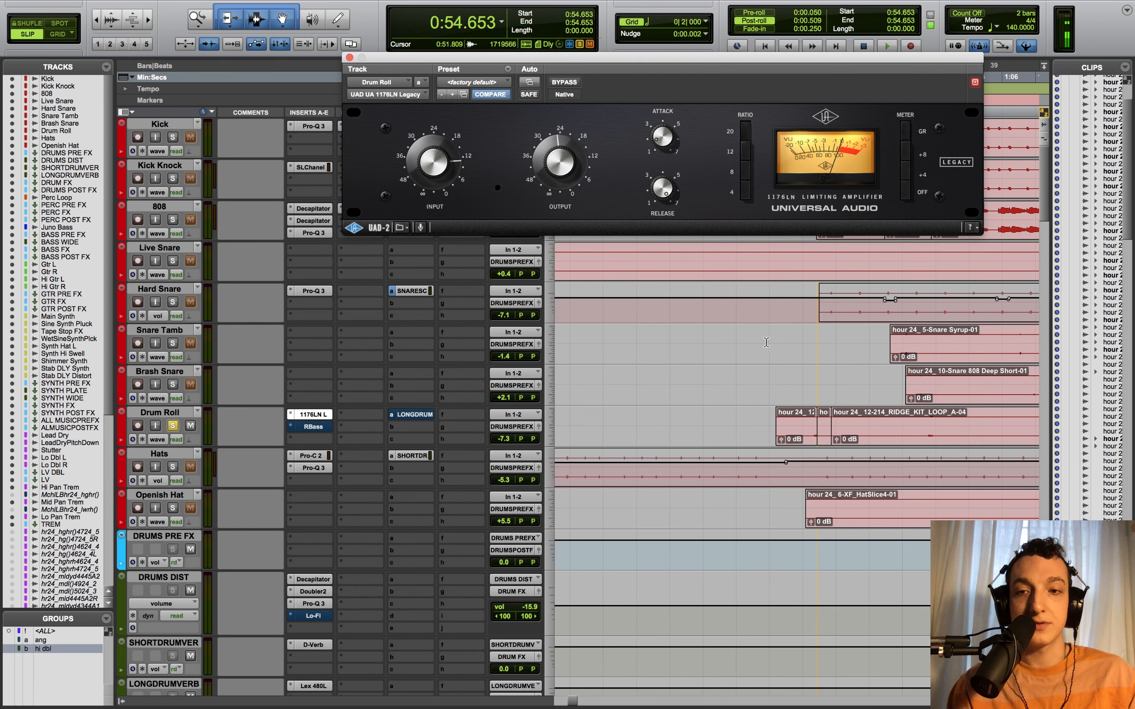
- Replay the drum roll through the 1176LN compressor from the start point
key("space")
key("space")
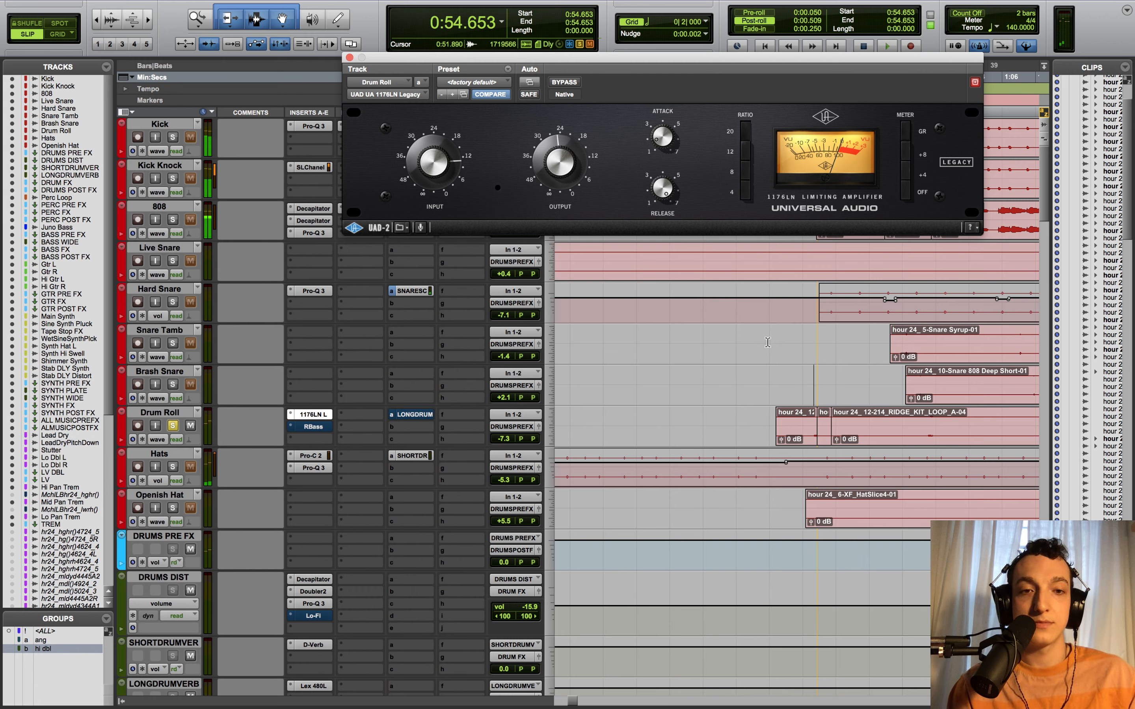
key("space")
key("space")
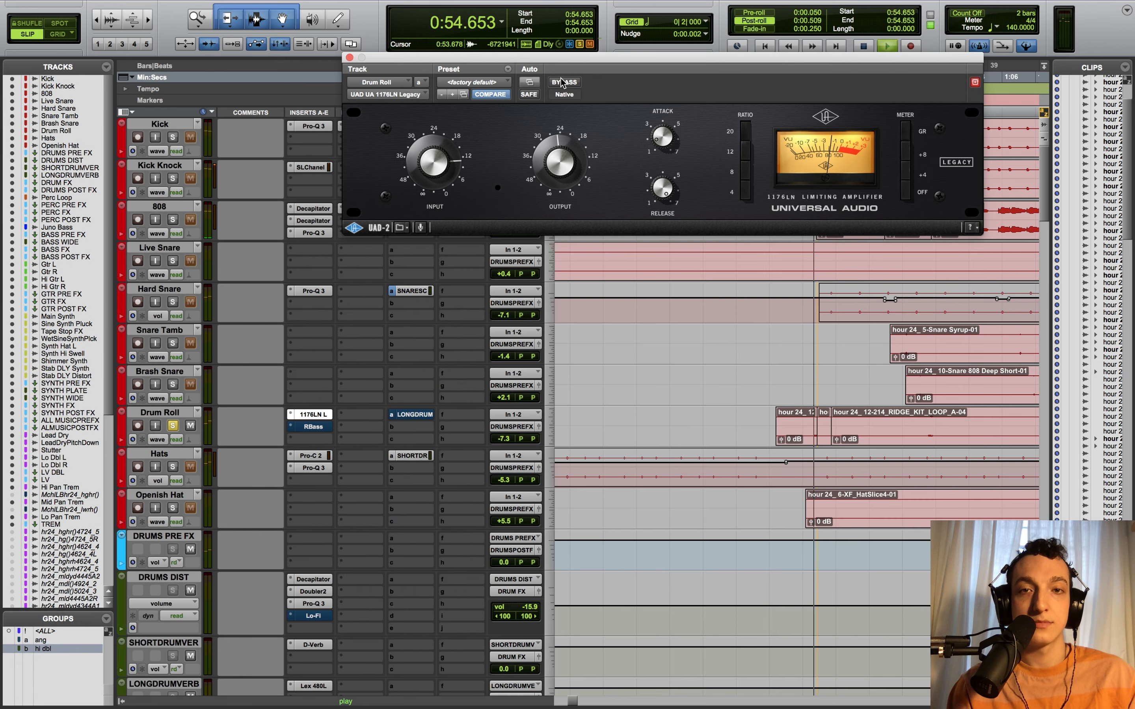
key("space")
key("space")
- Open Drum Roll's Renaissance Bass, audition the drum roll through it, and close the plugin
left_click(314, 426)
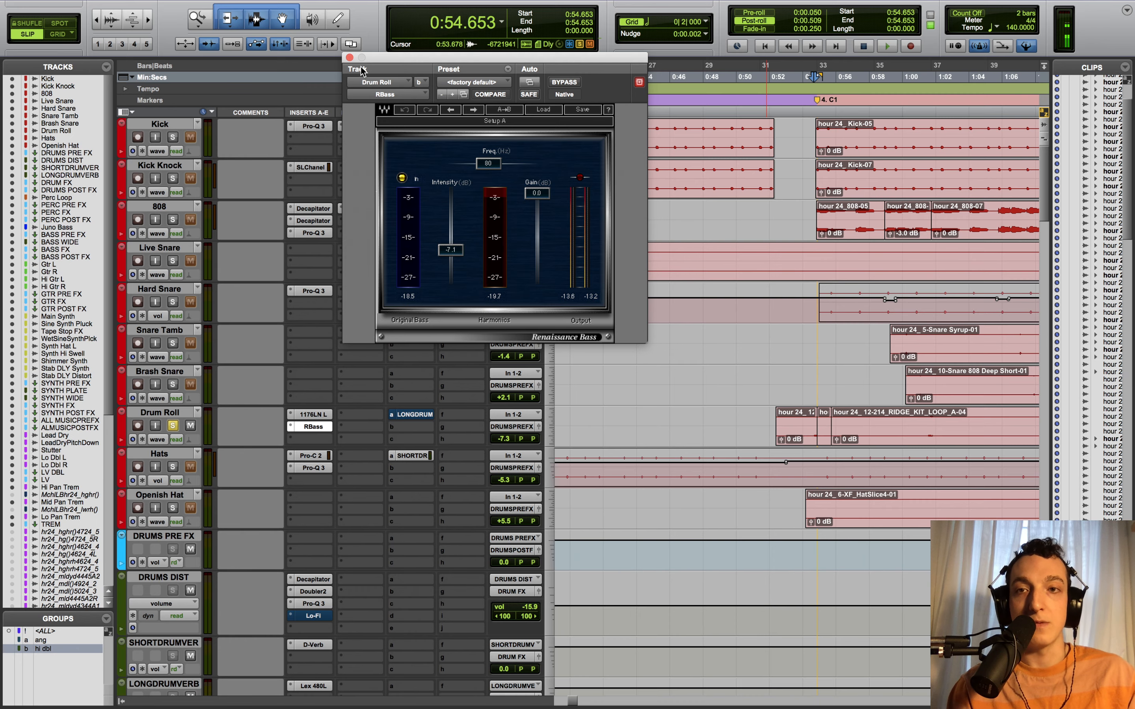
left_click(349, 57)
key("space")
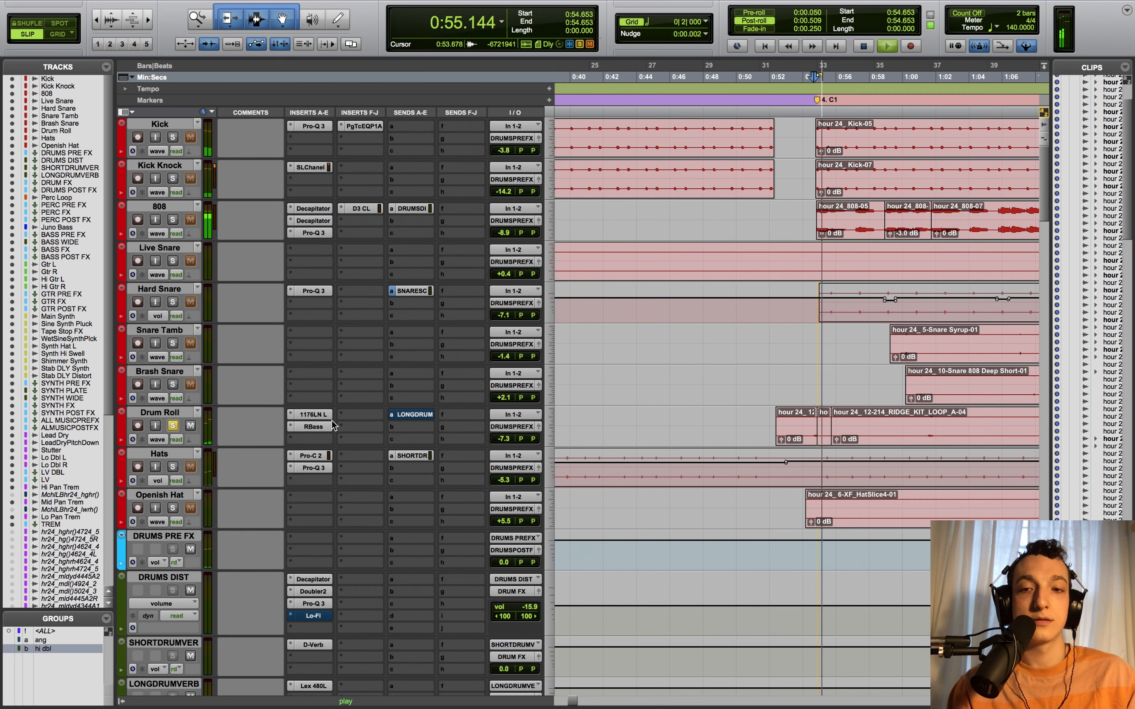
left_click(313, 427)
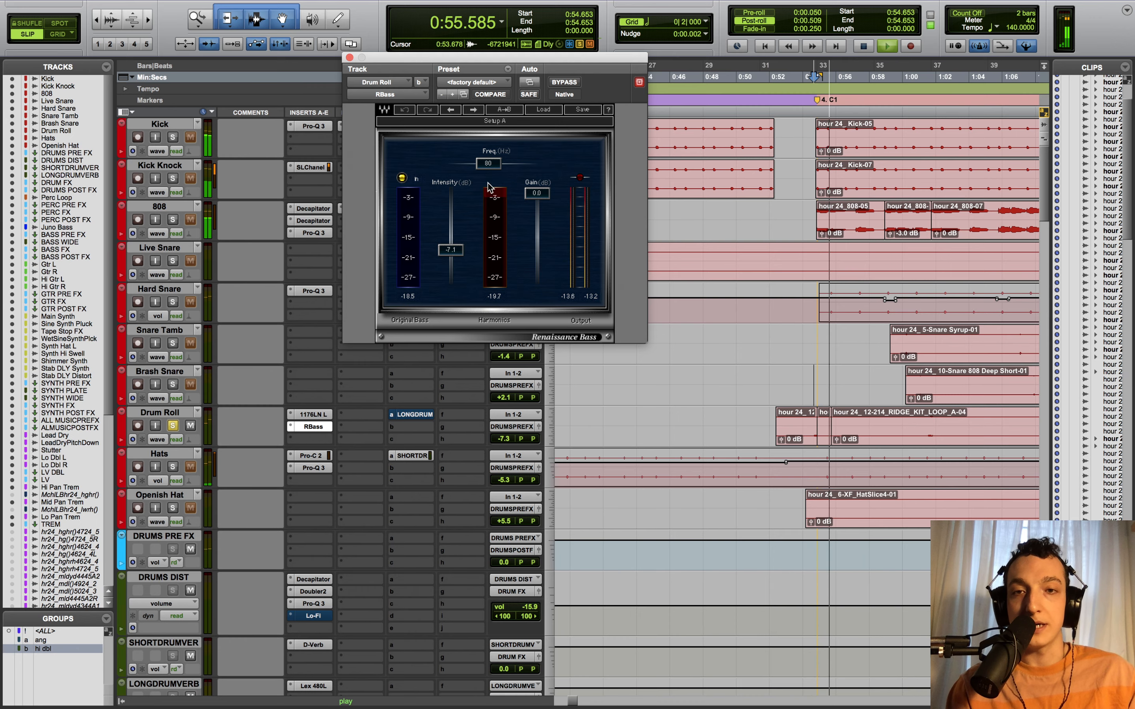
key("space")
key("space")
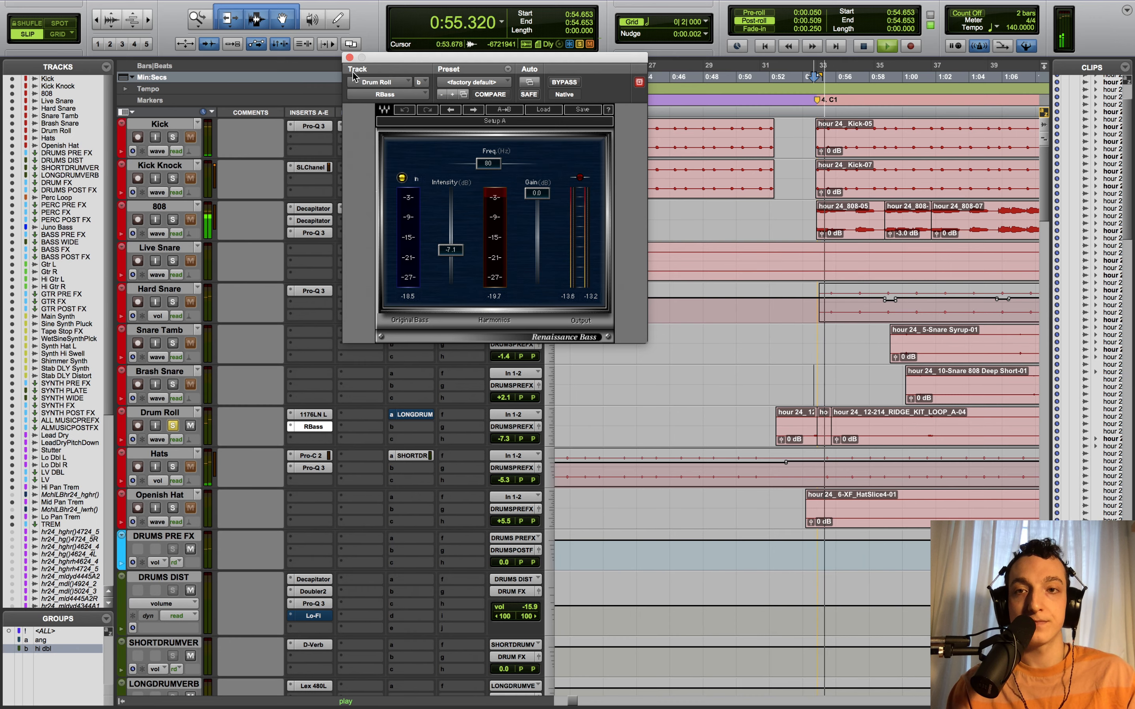
left_click(349, 58)
key("space")
- Open Drum Roll's LONGDRUMVERB send at -13.0 dB, listen, then unsolo Drum Roll and zoom out
left_click(425, 418)
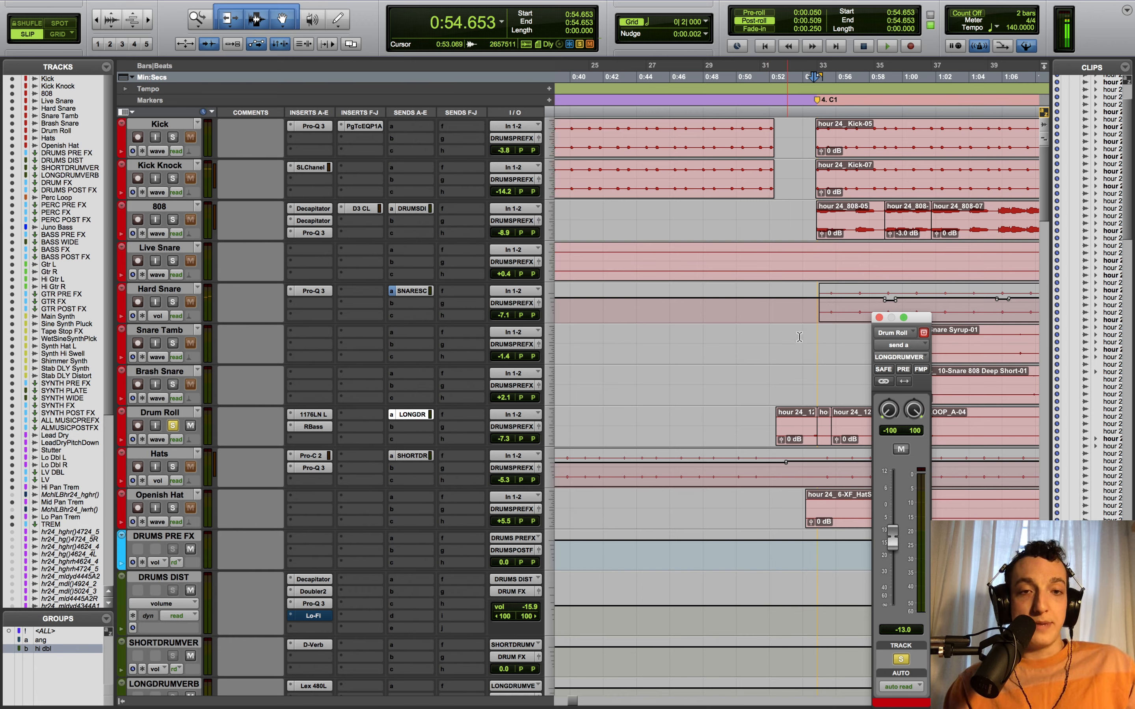
left_click_drag(919, 324, 938, 137)
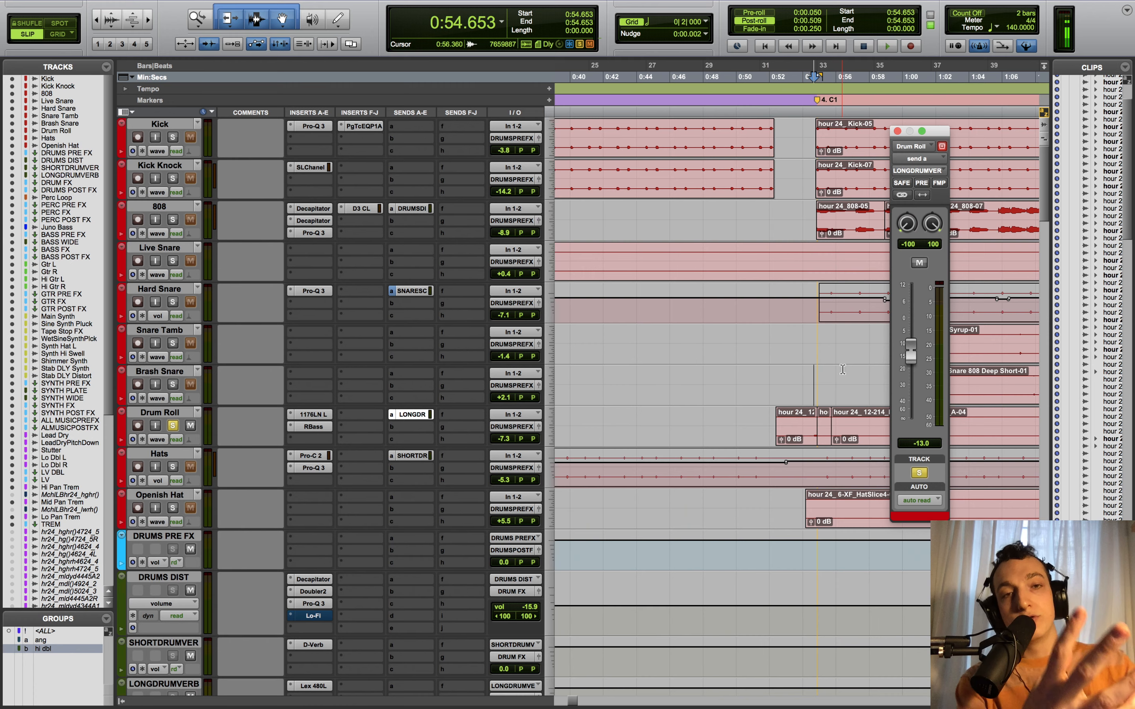
key("space")
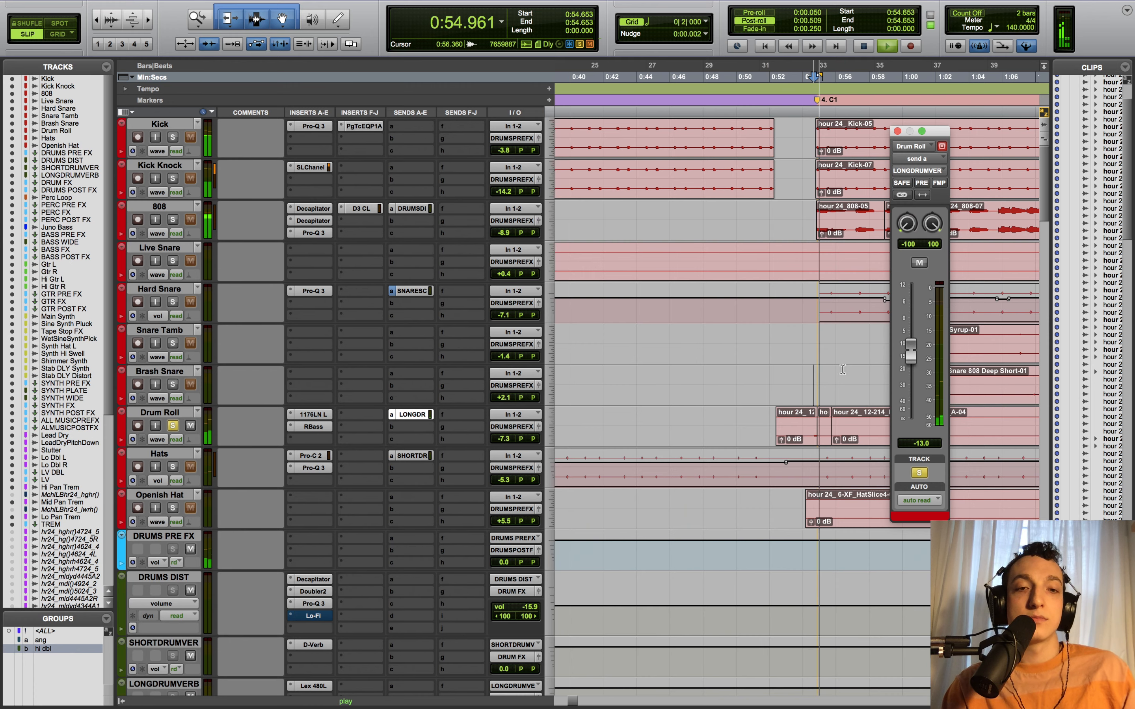
key("space")
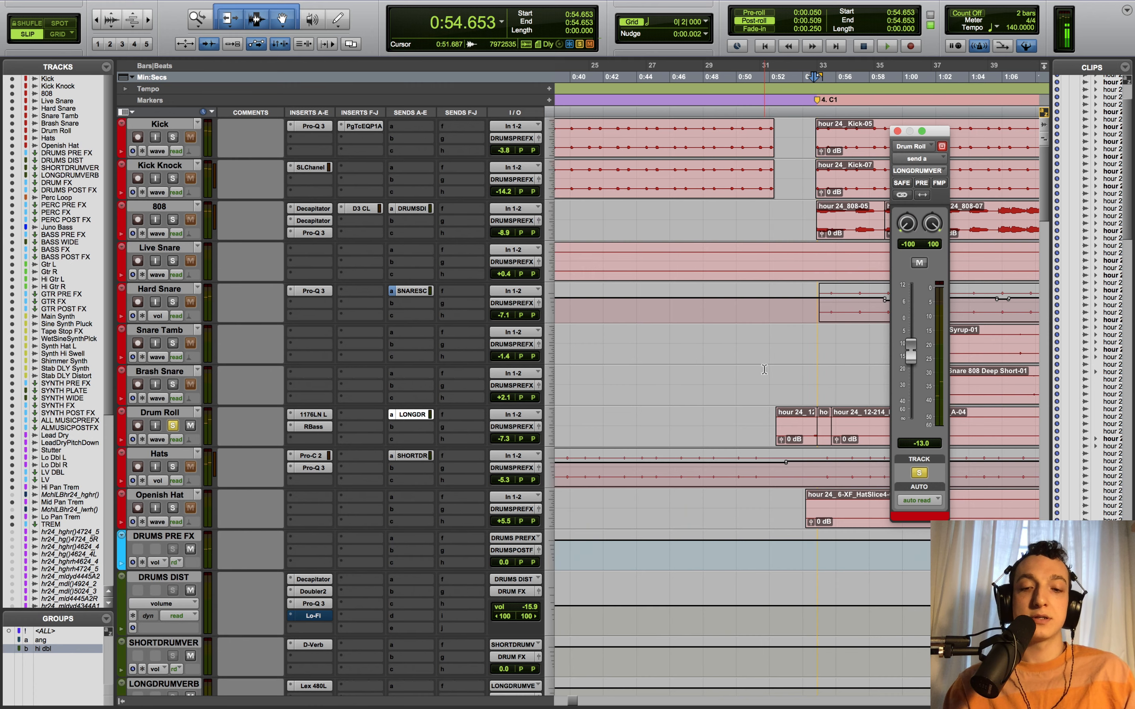
key("super+bracketleft")
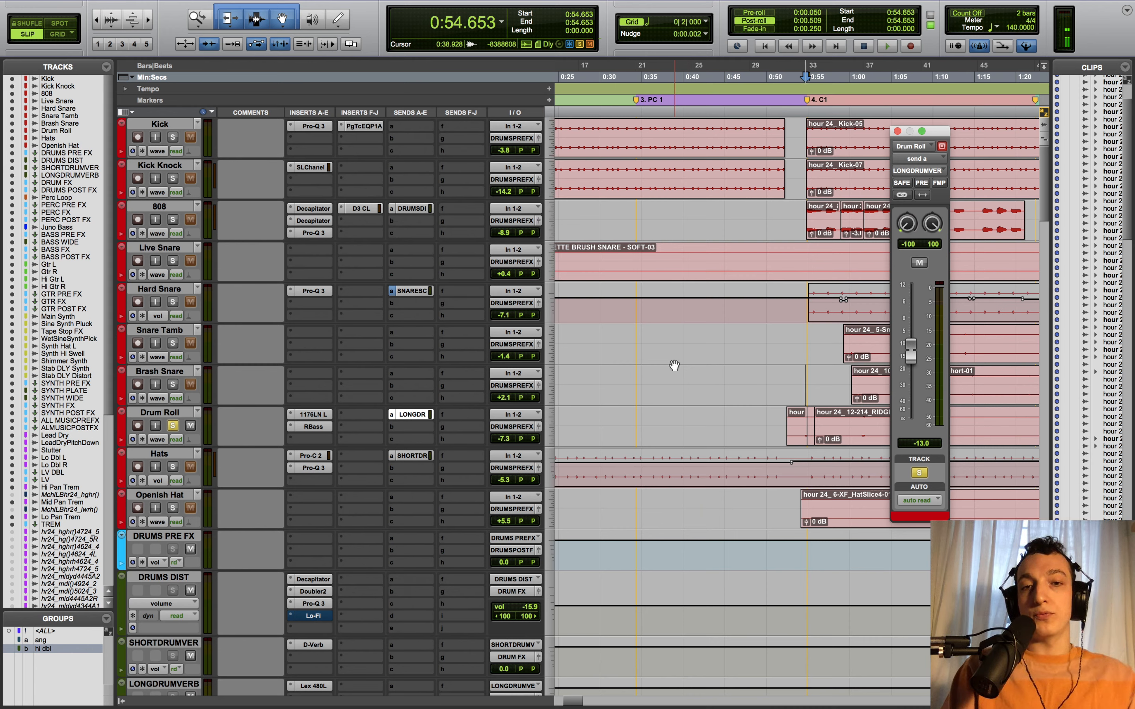
left_click(173, 426)
key("r")
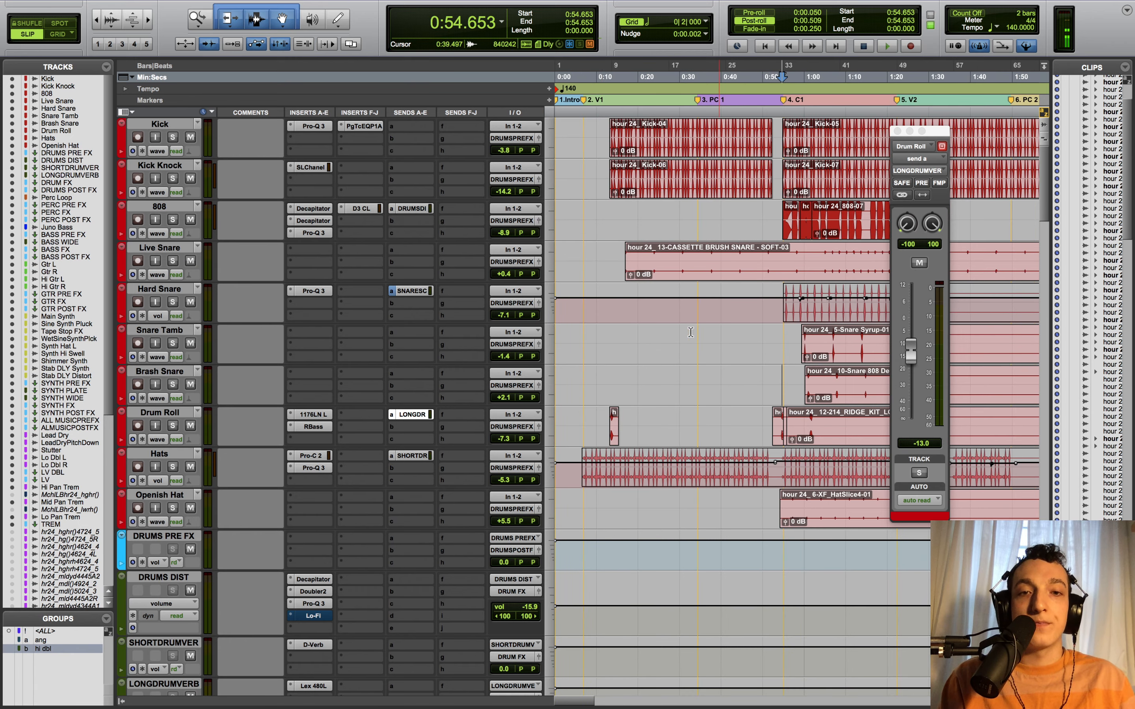
- Zoom in around 0:22.593 on Hard Snare and close the Drum Roll output window
left_click(649, 316)
key("t")
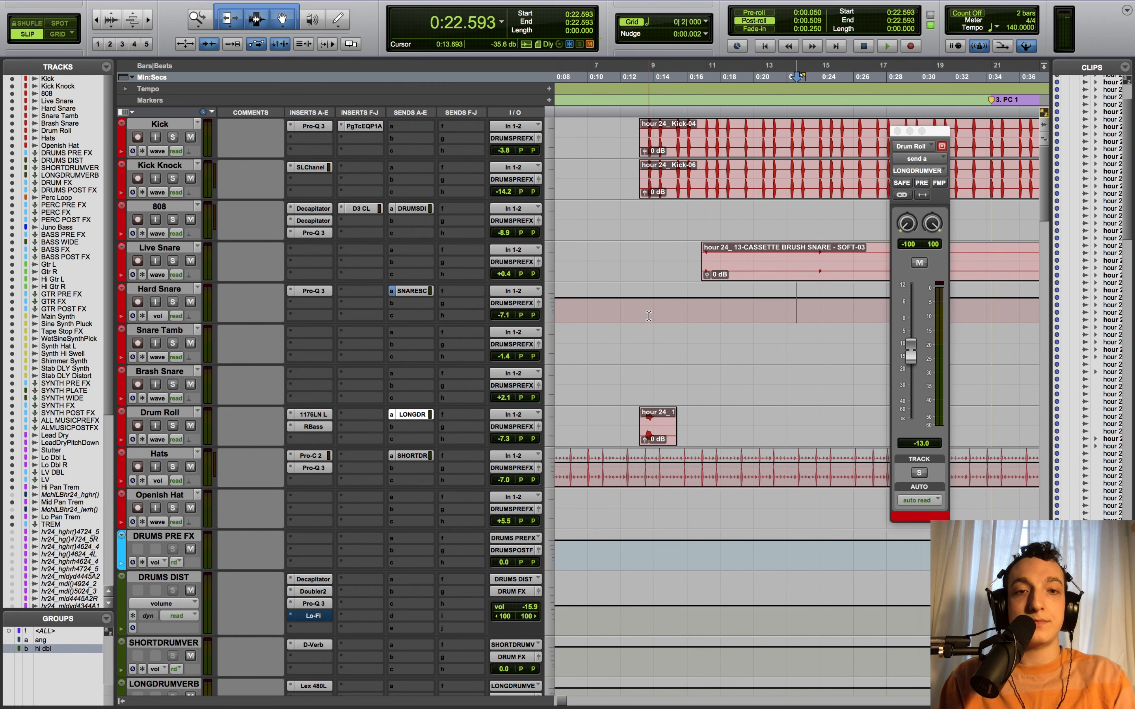
left_click(897, 130)
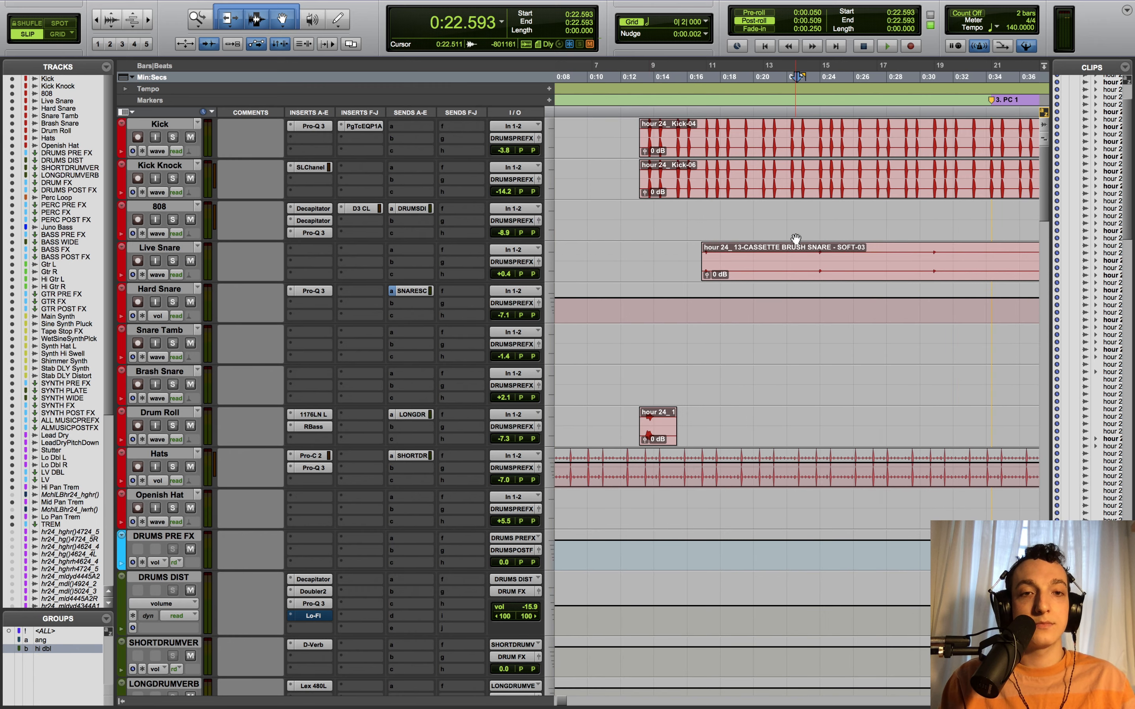
scroll(793, 241, "right", 3)
- Audition the Live Snare track soloed from 0:23.649 with the whole arrangement in view
left_click(750, 250)
key("r")
key("r")
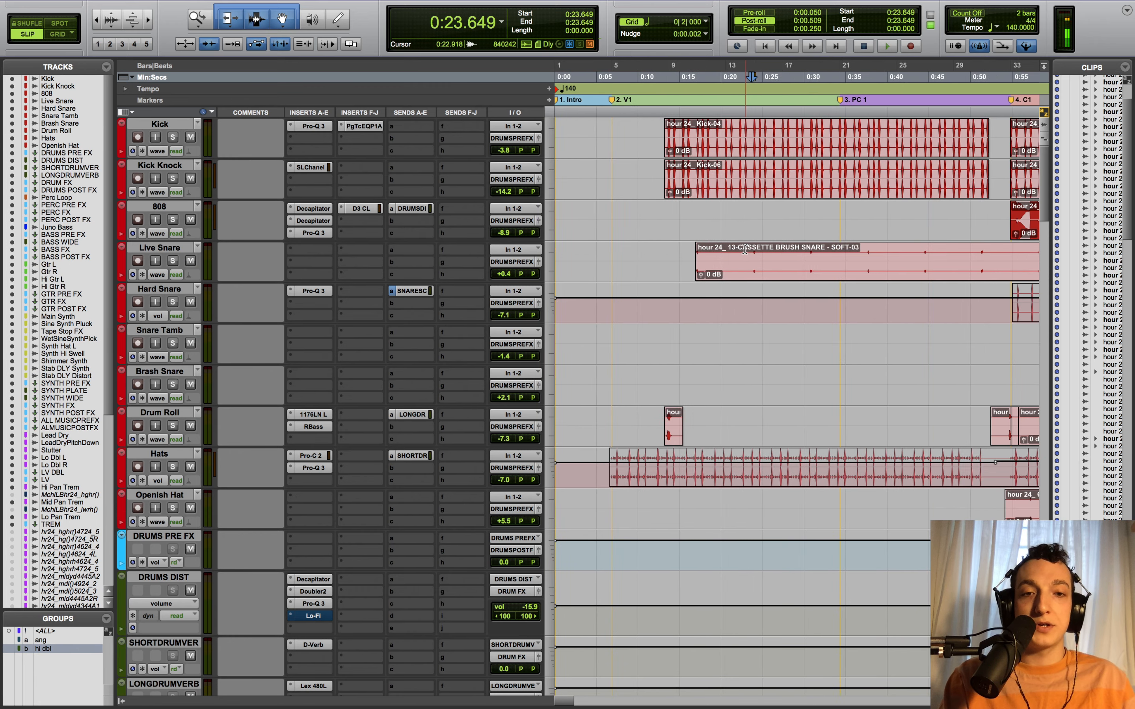
left_click(173, 261)
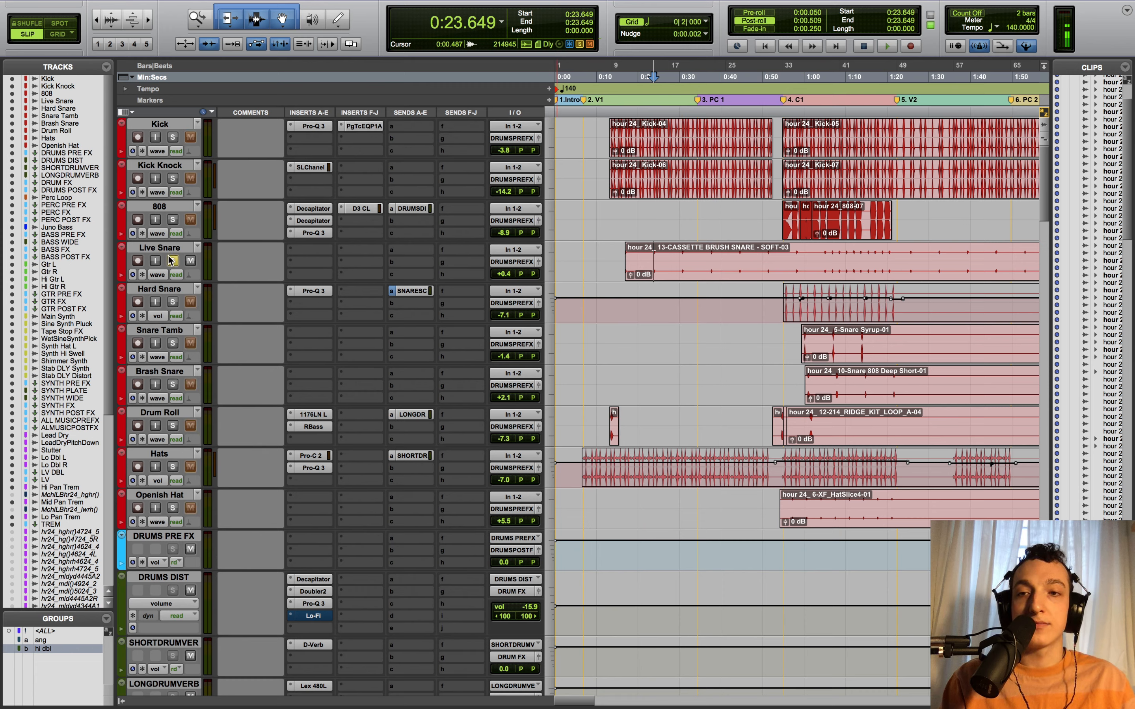
key("space")
key("space")
key("space")
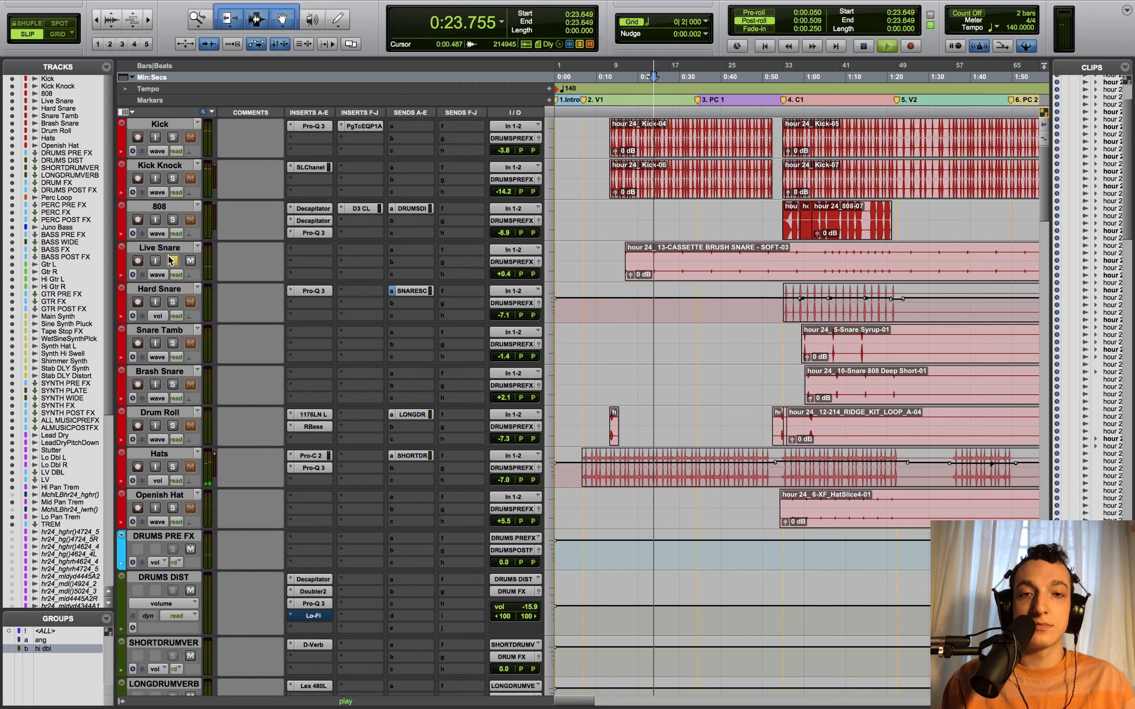
left_click(173, 261)
key("space")
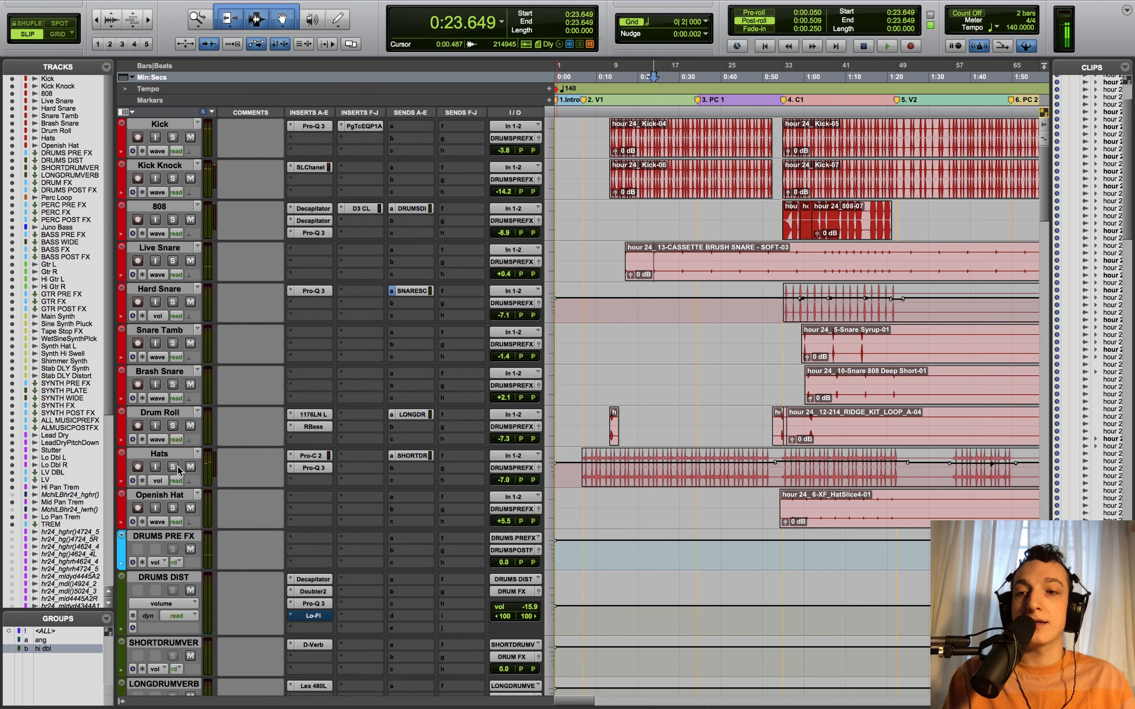
- Select all drum tracks from Kick to Openish Hat, solo them and play them together
left_click(177, 495)
left_click(165, 123, "shift")
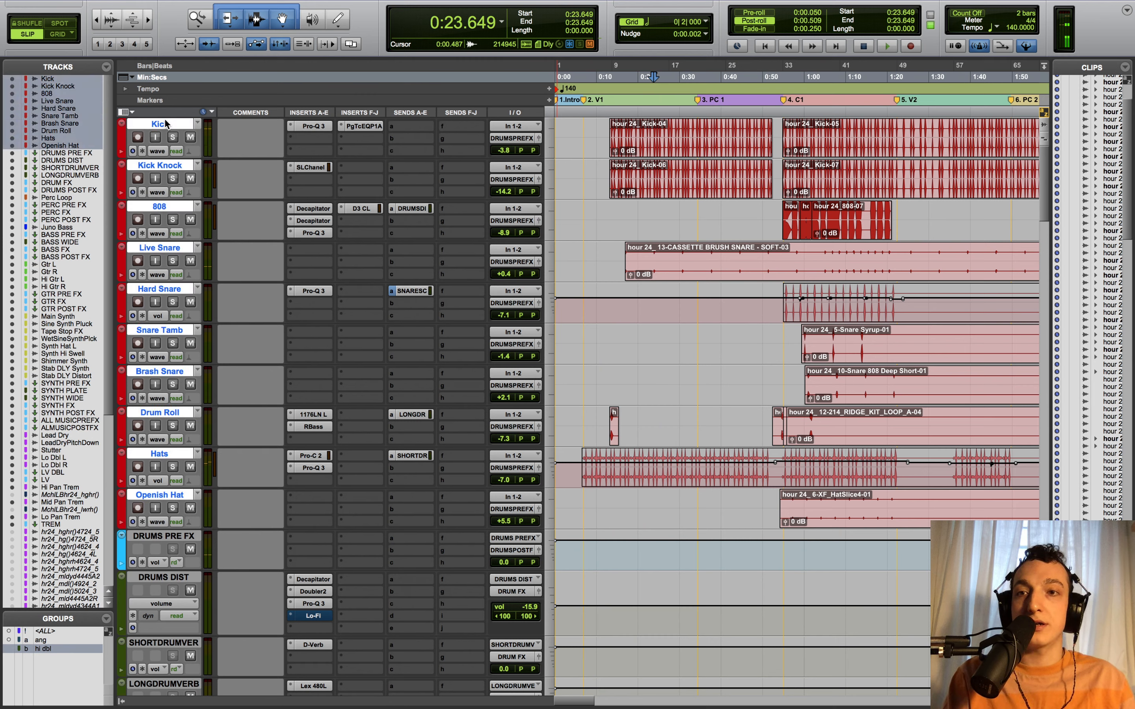
left_click(172, 137)
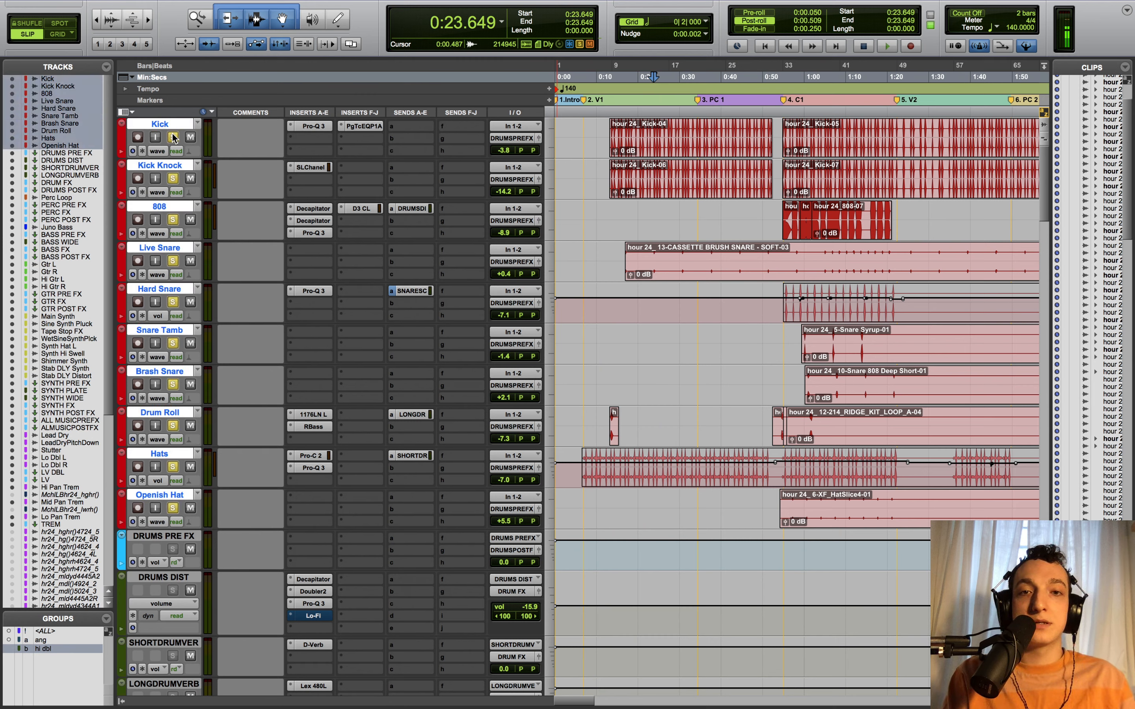
key("space")
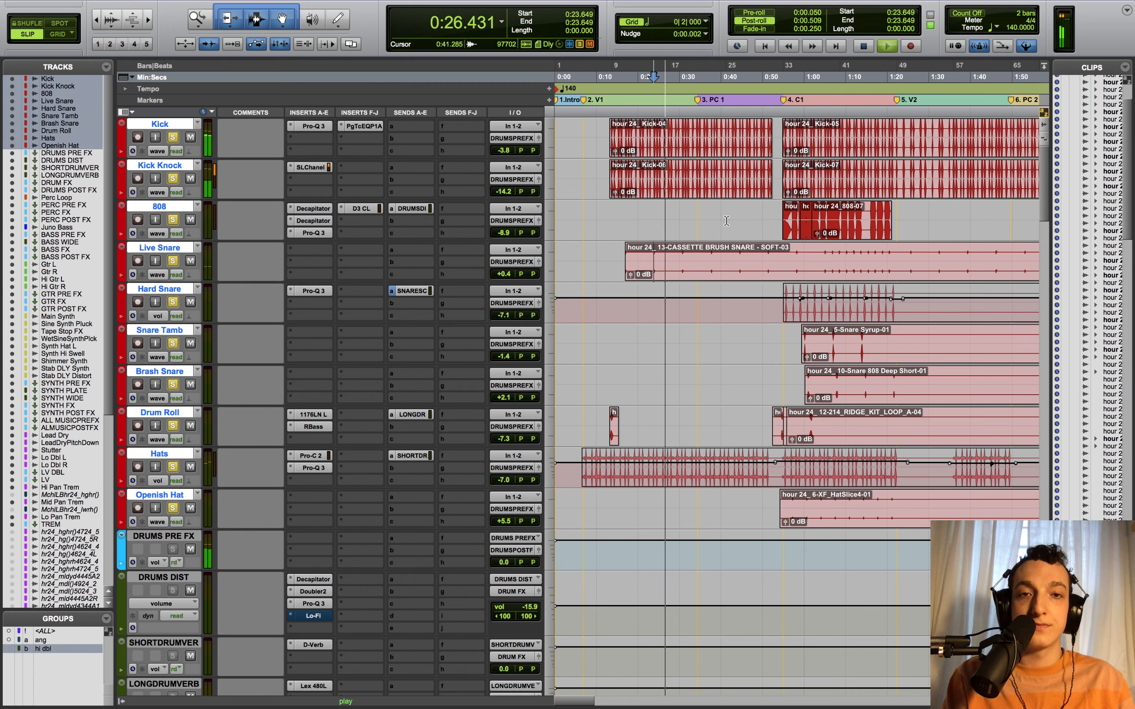
left_click_drag(1044, 169, 1050, 341)
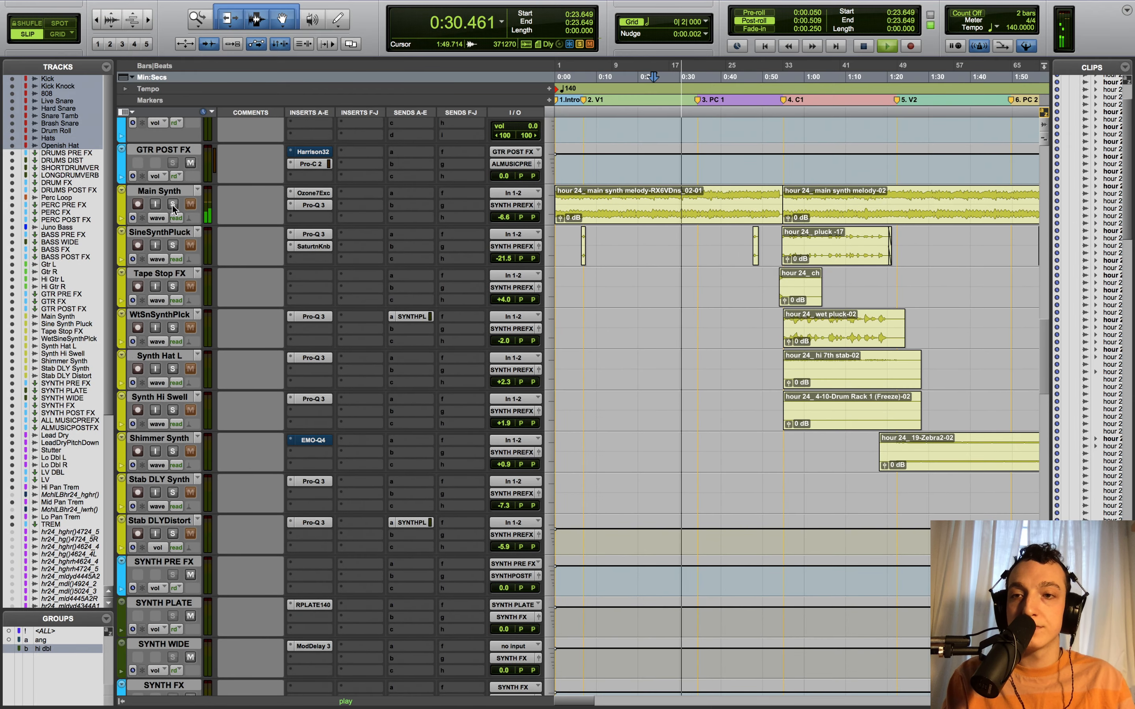
scroll(1001, 147, "up", 10)
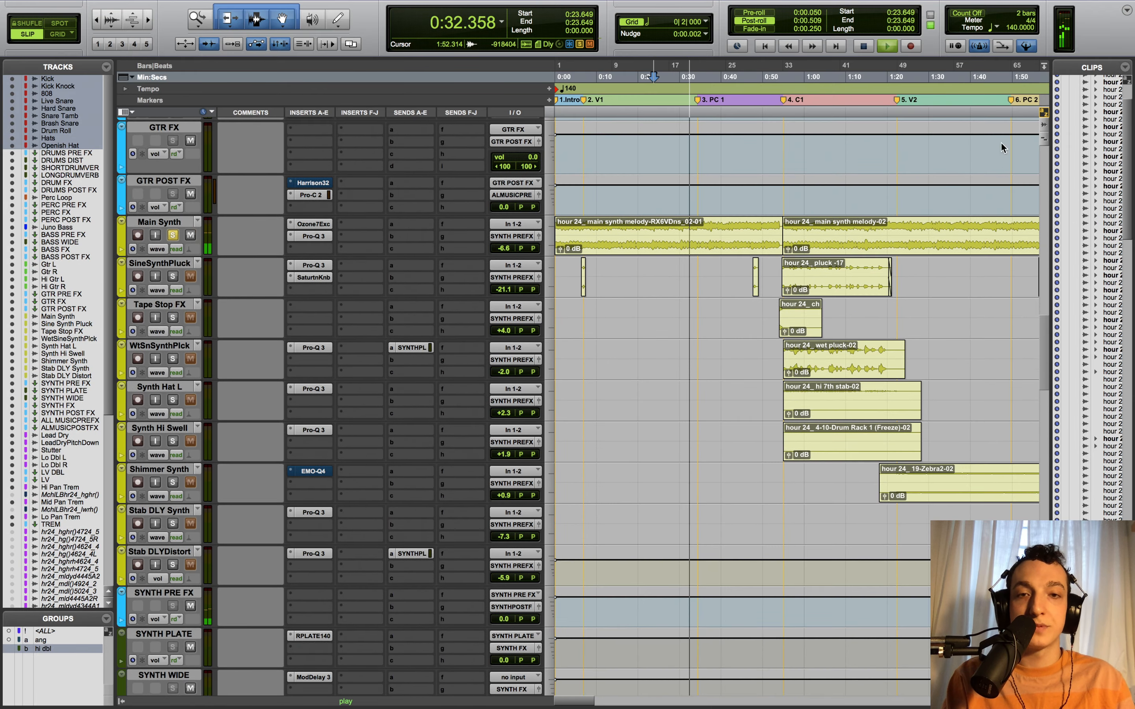
scroll(841, 119, "down", 15)
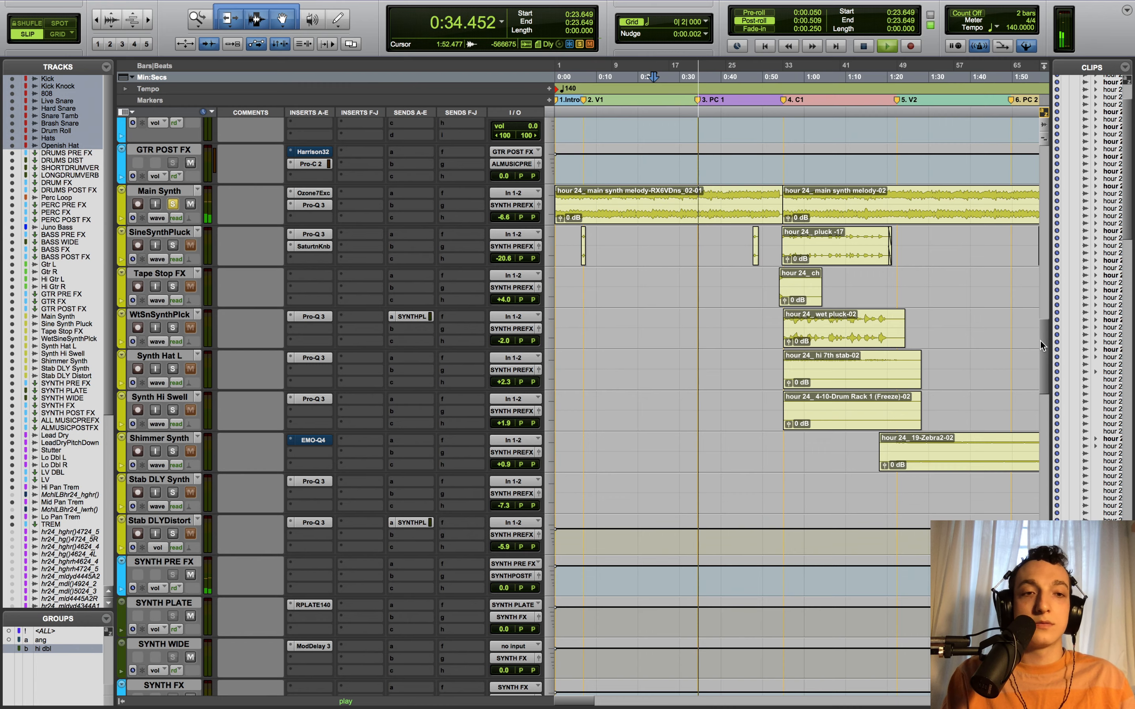
left_click_drag(1053, 297, 1048, 120)
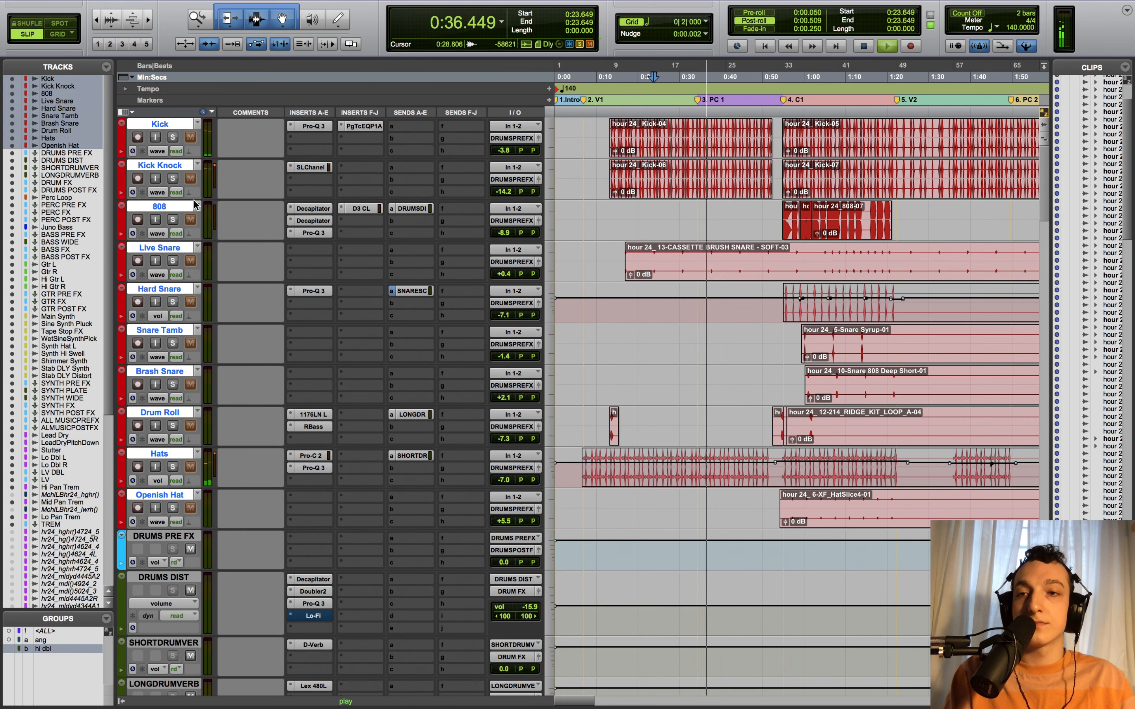
- Add Kick Knock to the soloed drums, stop, and set playback start to 0:12.353
left_click(172, 178)
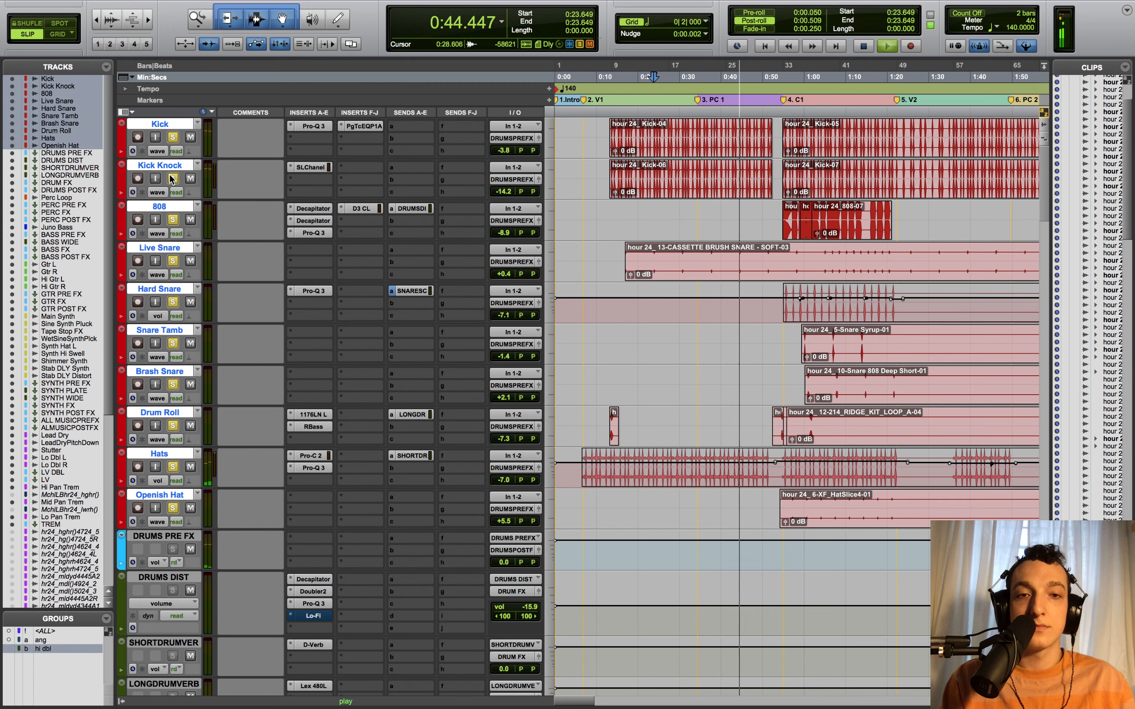
key("space")
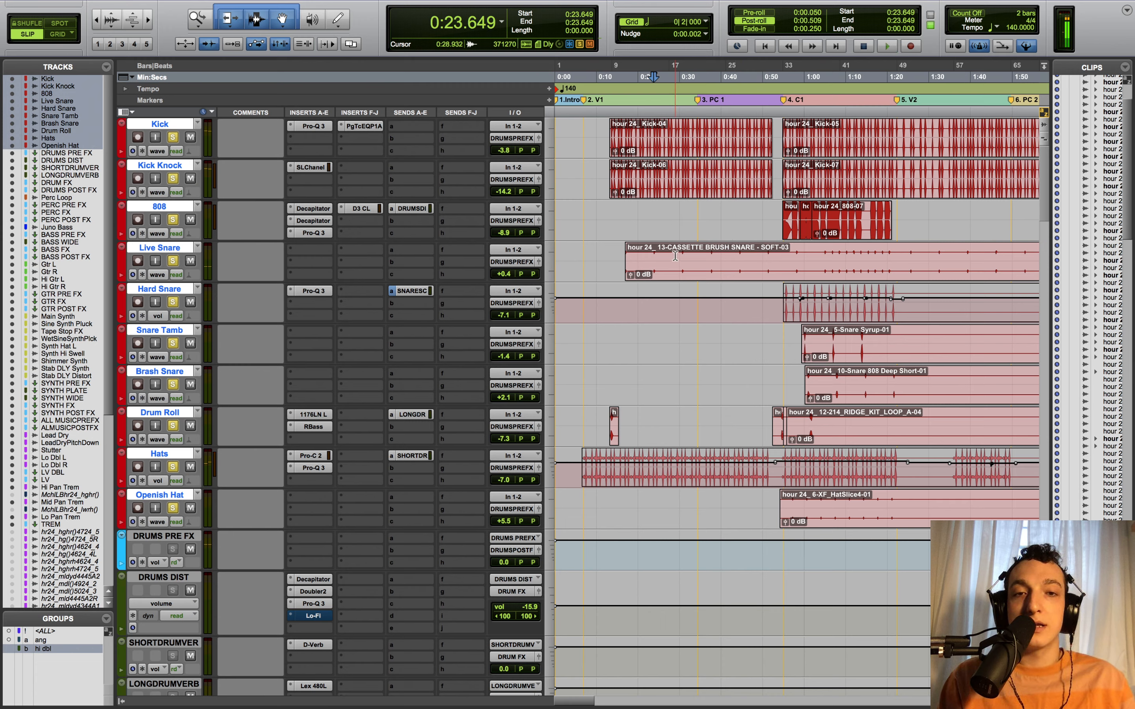
left_click_drag(676, 268, 607, 249)
left_click(606, 249)
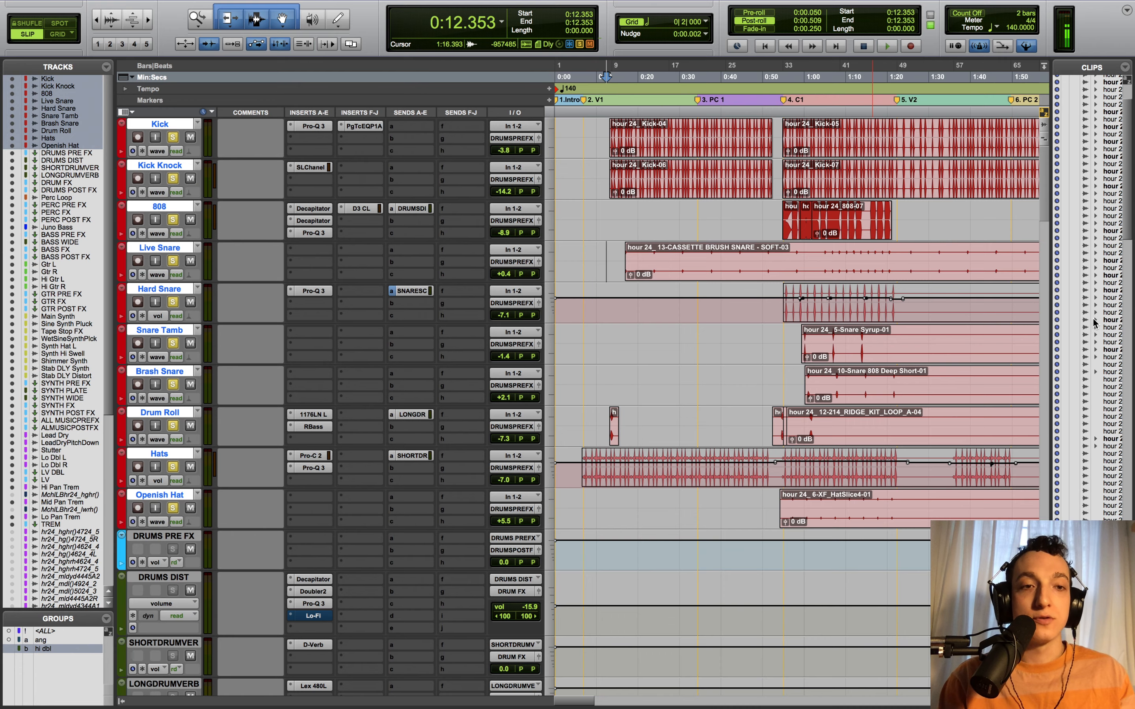
- Set the insertion point at 0:40.797 and solo the four guitar tracks, Gtr L through Hi Gtr R
scroll(1049, 202, "down", 15)
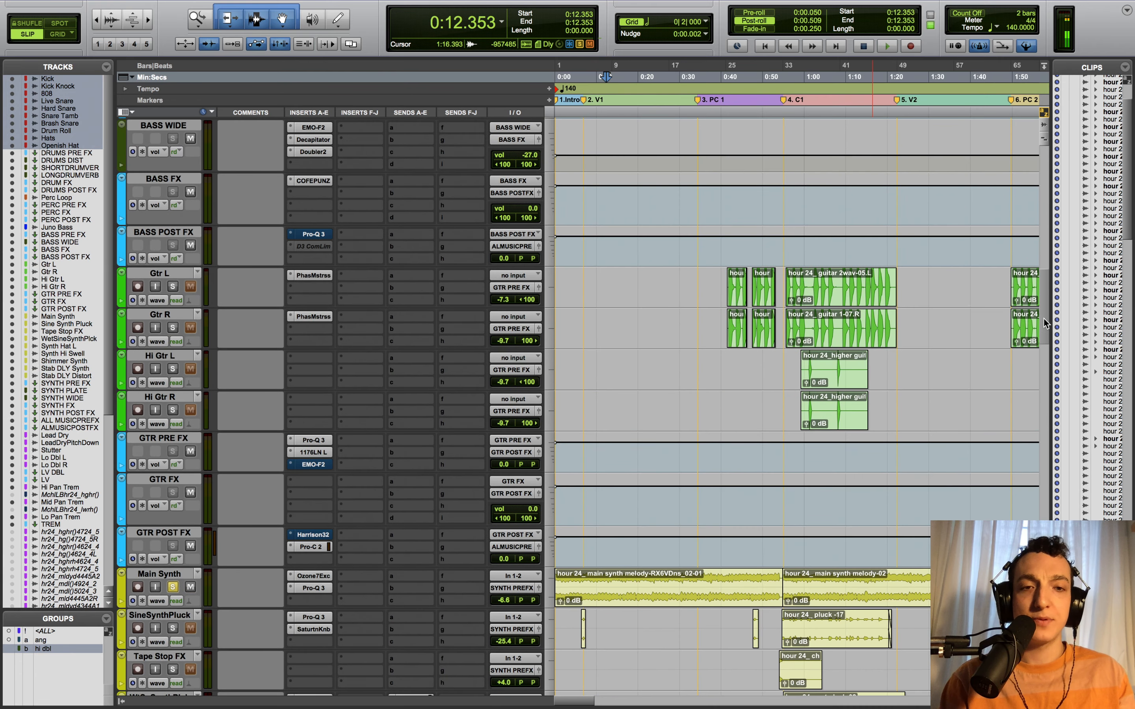
left_click(725, 248)
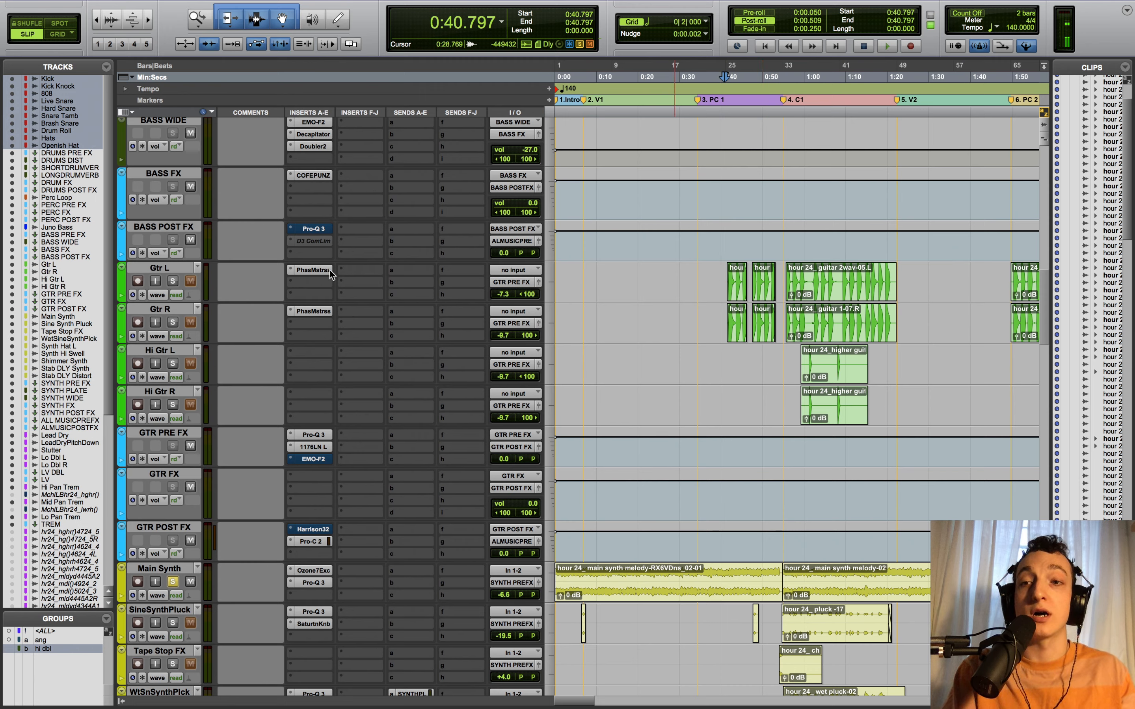
left_click(169, 268)
left_click(180, 392, "shift")
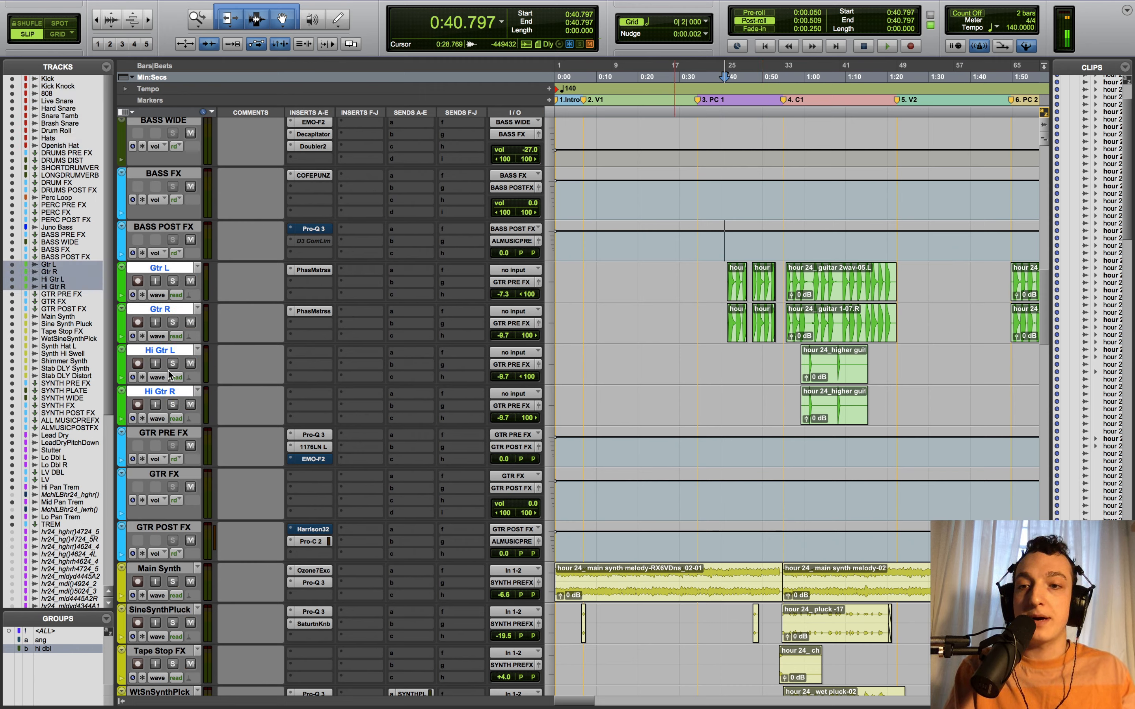
key("shift+s")
- Bypass the guitar phaser plus GTR PRE FX's Pro-Q 3 and 1176LN, then play the guitars
left_click(303, 311, "ctrl+super")
left_click(310, 435, "ctrl+super")
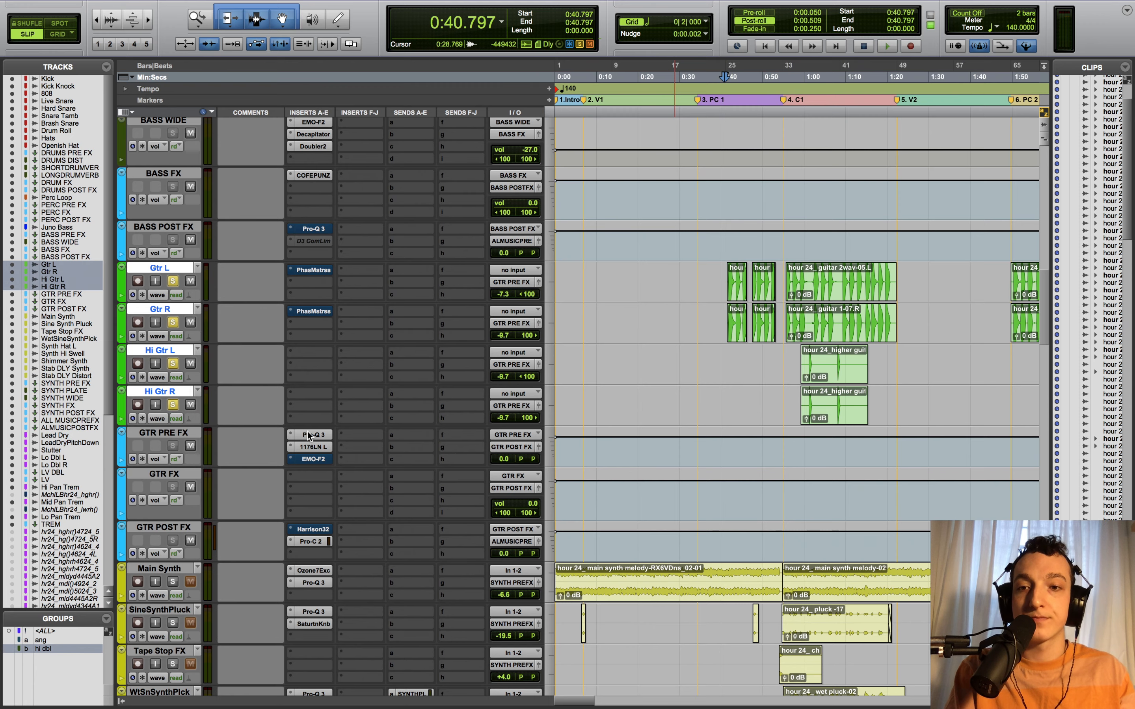
left_click(310, 446, "ctrl+super")
key("space")
key("t")
key("t")
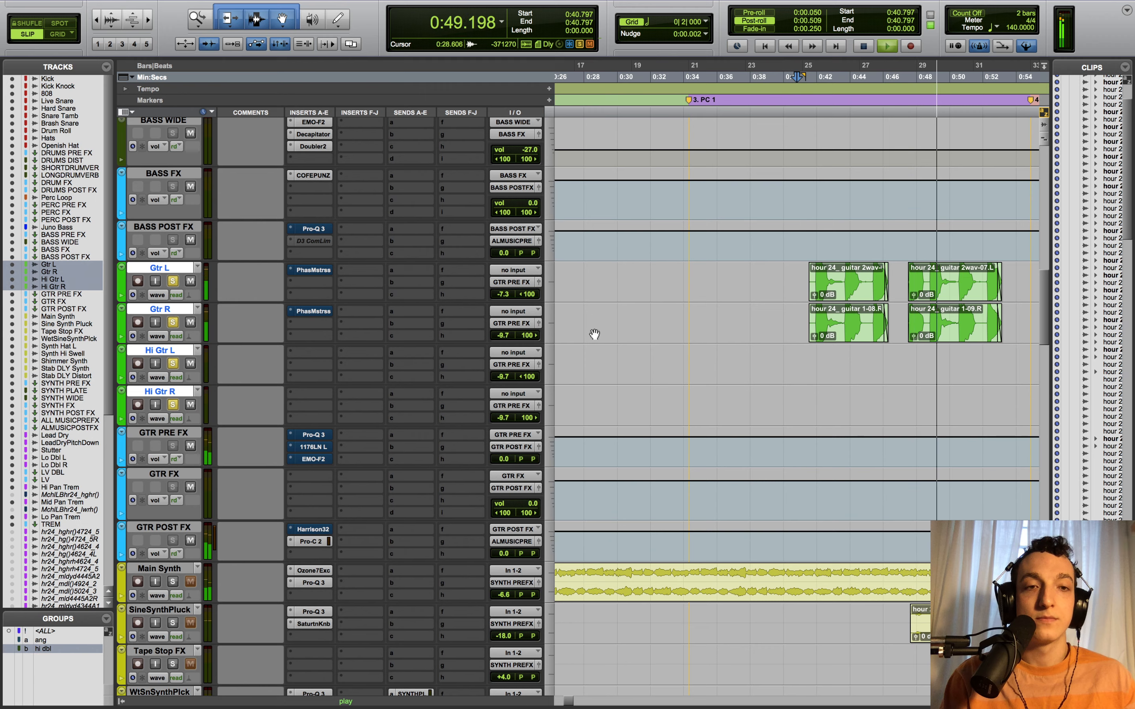
key("space")
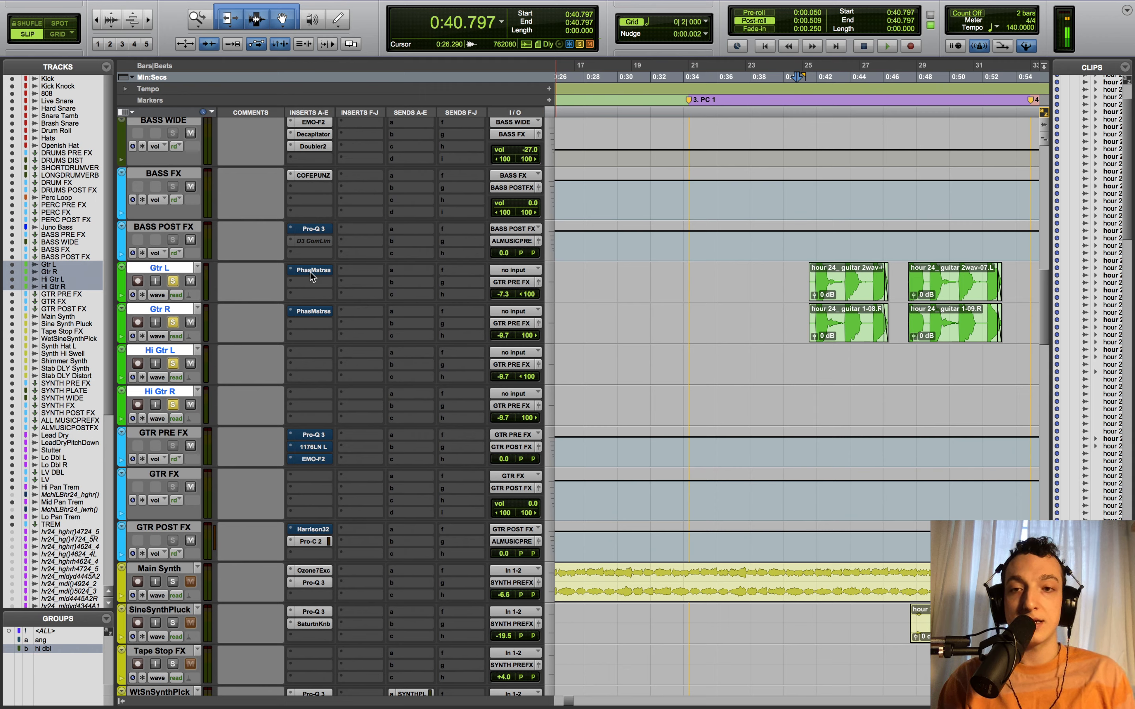
- Re-enable the phaser, set playback to 0:42.097, and open the Gtr R and Gtr L PhaseMistress plug-ins
left_click(308, 311, "super")
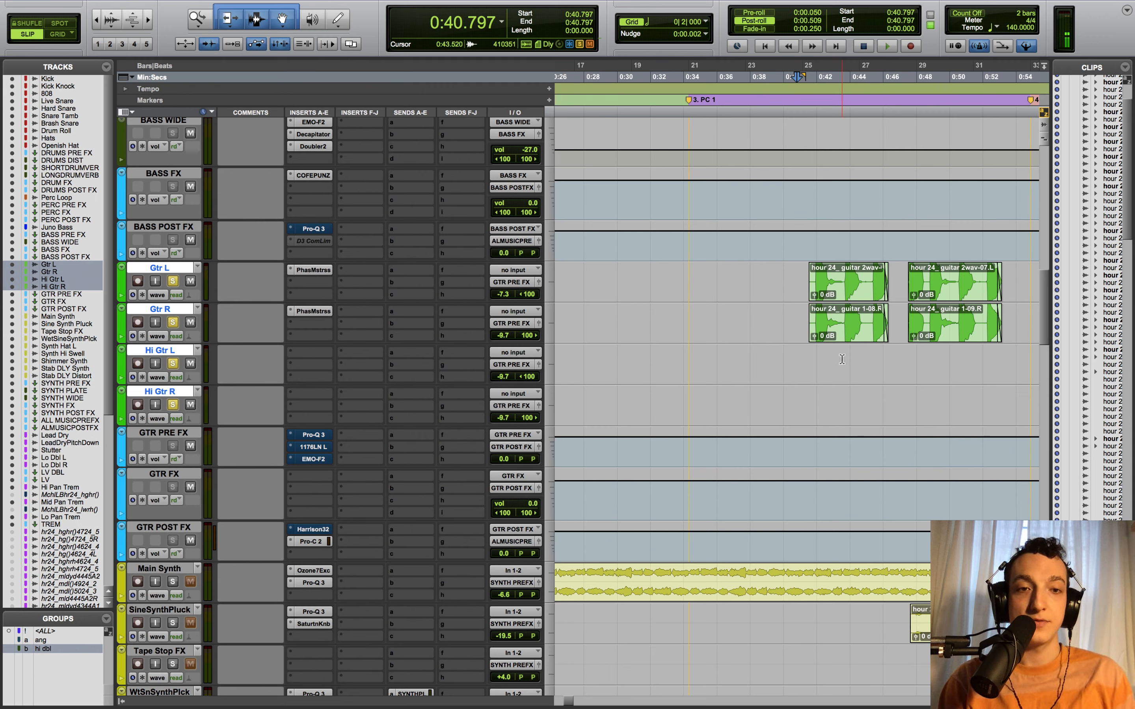
left_click(818, 350)
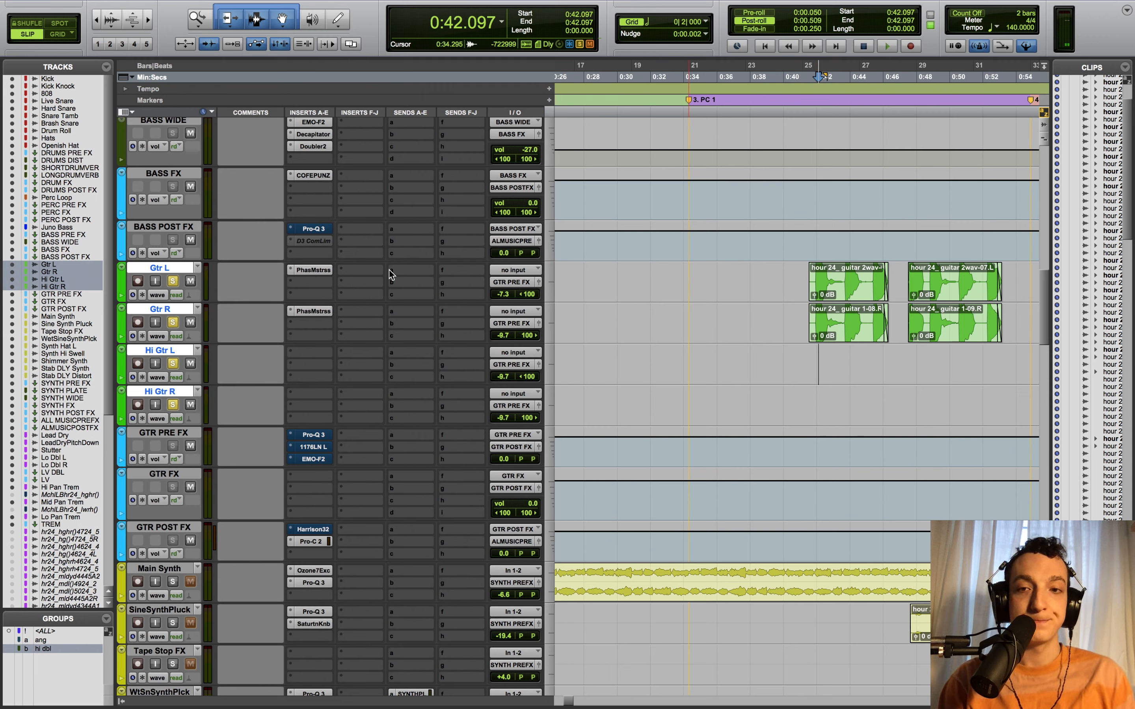
left_click(313, 310)
left_click(312, 270)
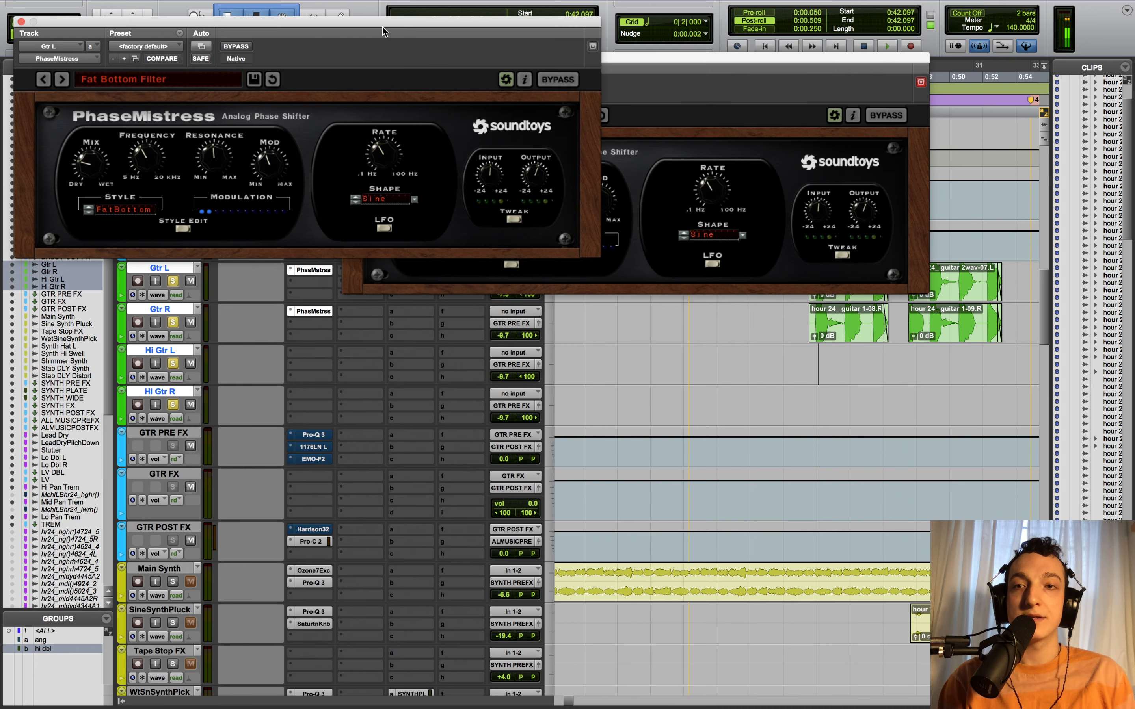
- Move both PhaseMistress windows aside, play the phased guitars, then open GTR PRE FX's Pro-Q 3
left_click_drag(383, 26, 773, 290)
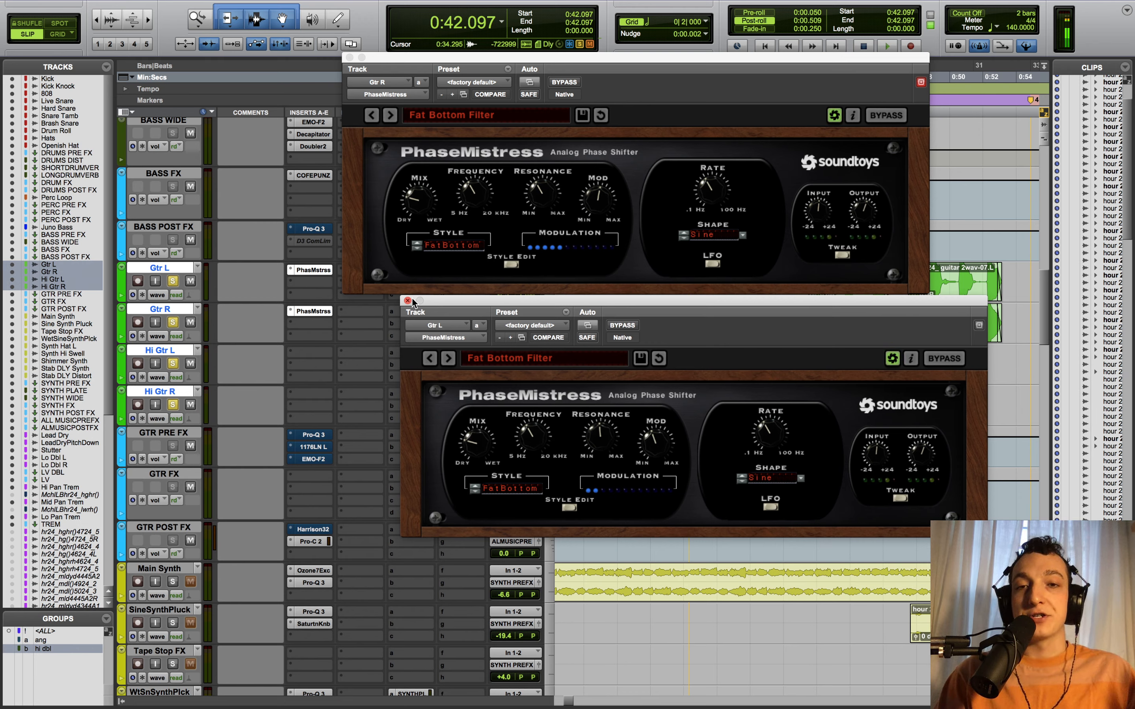
left_click_drag(438, 303, 413, 379)
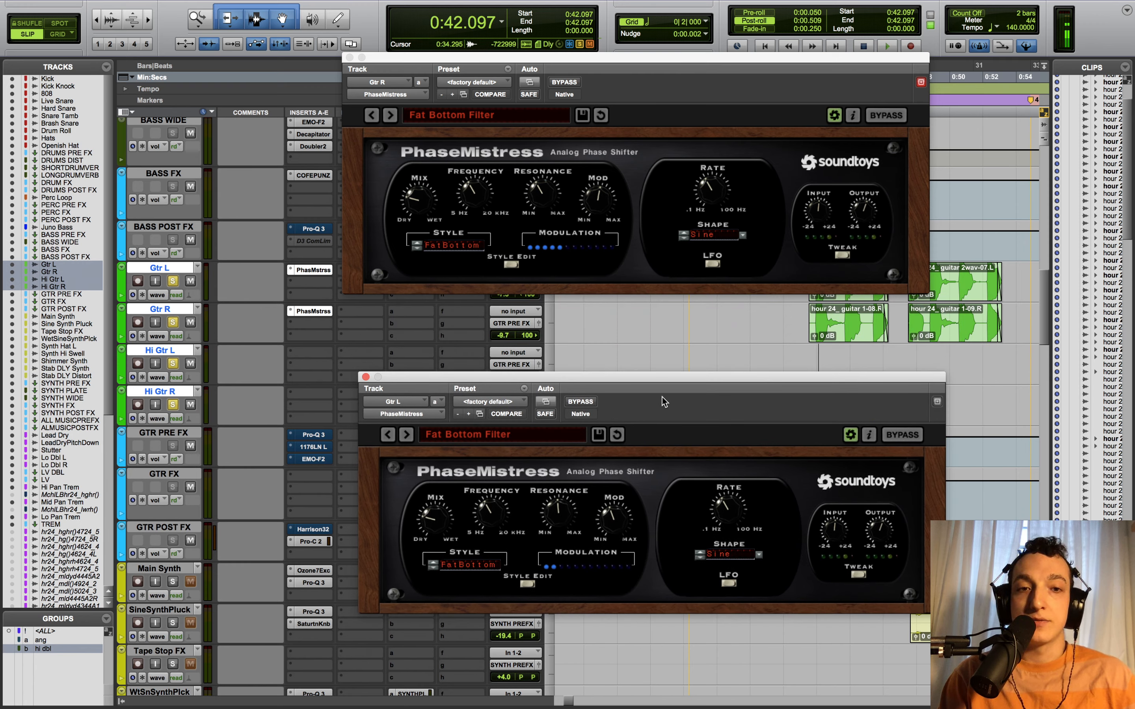
key("space")
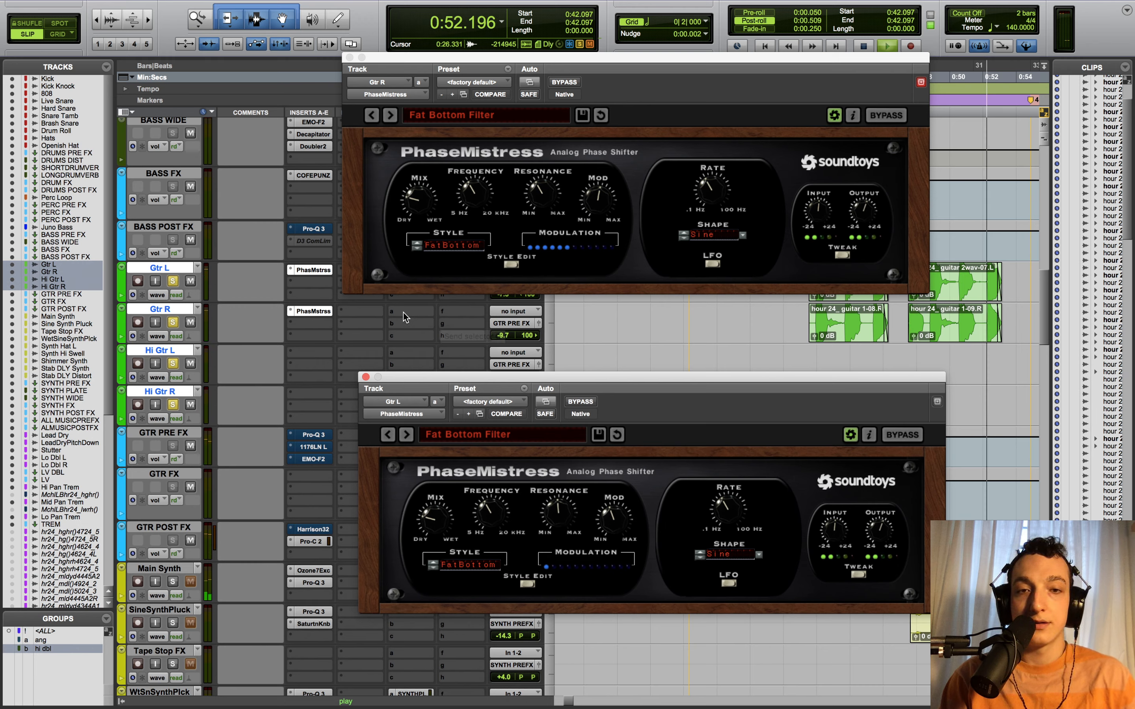
key("space")
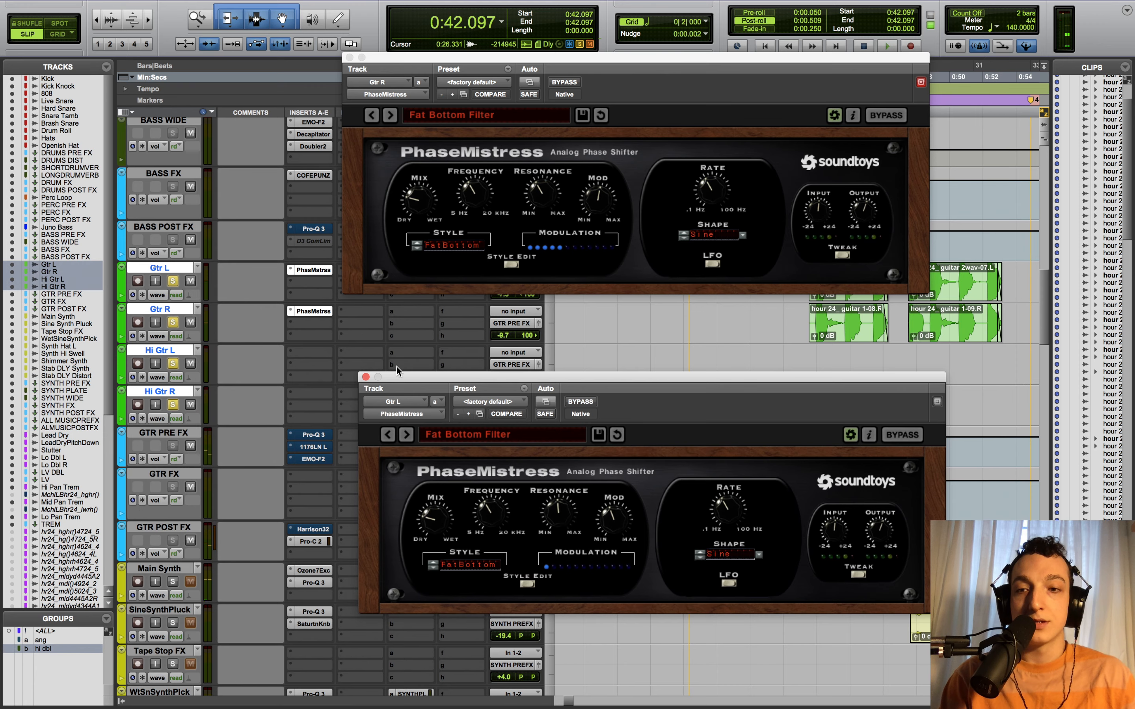
left_click(328, 435)
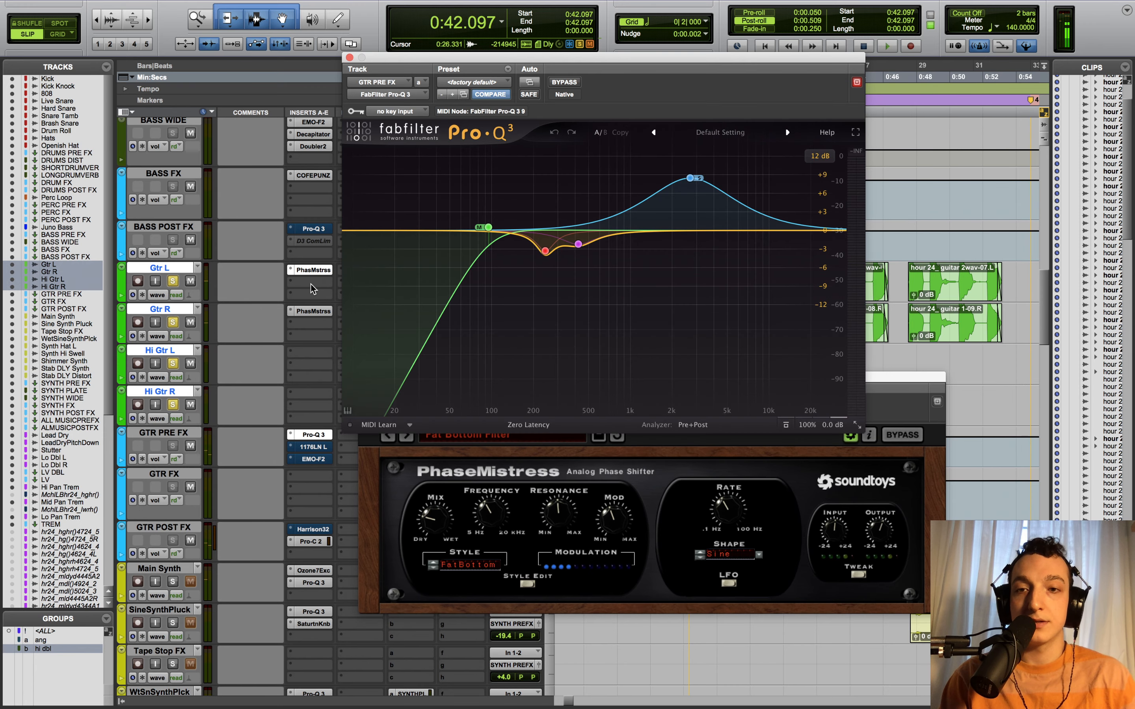
- Select the GTR PRE FX track, move the EQ window lower, and set playback start at 0:41.813
left_click(164, 433)
mouse_move(489, 227)
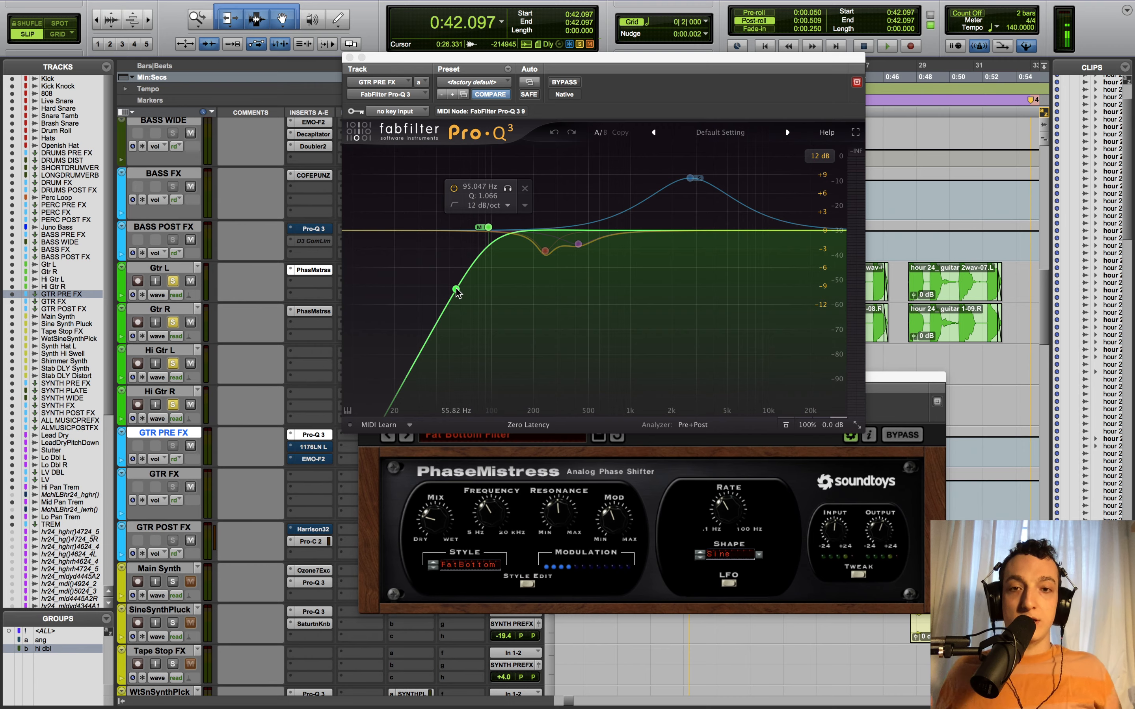
mouse_move(688, 181)
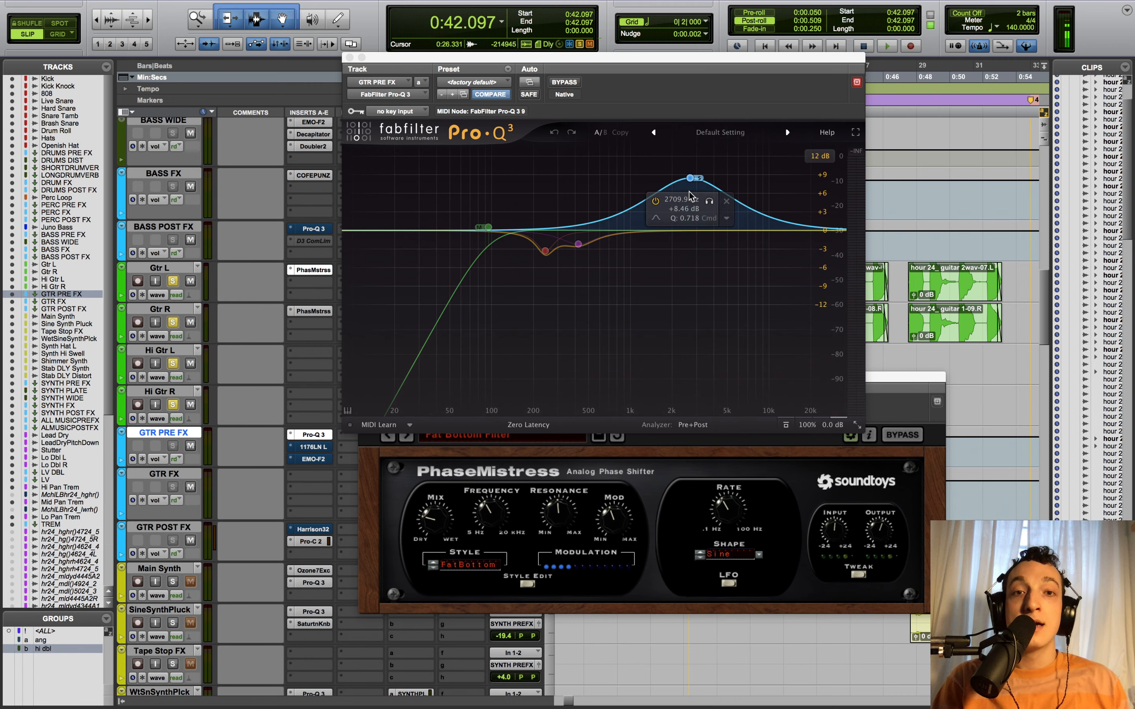
left_click_drag(639, 57, 656, 285)
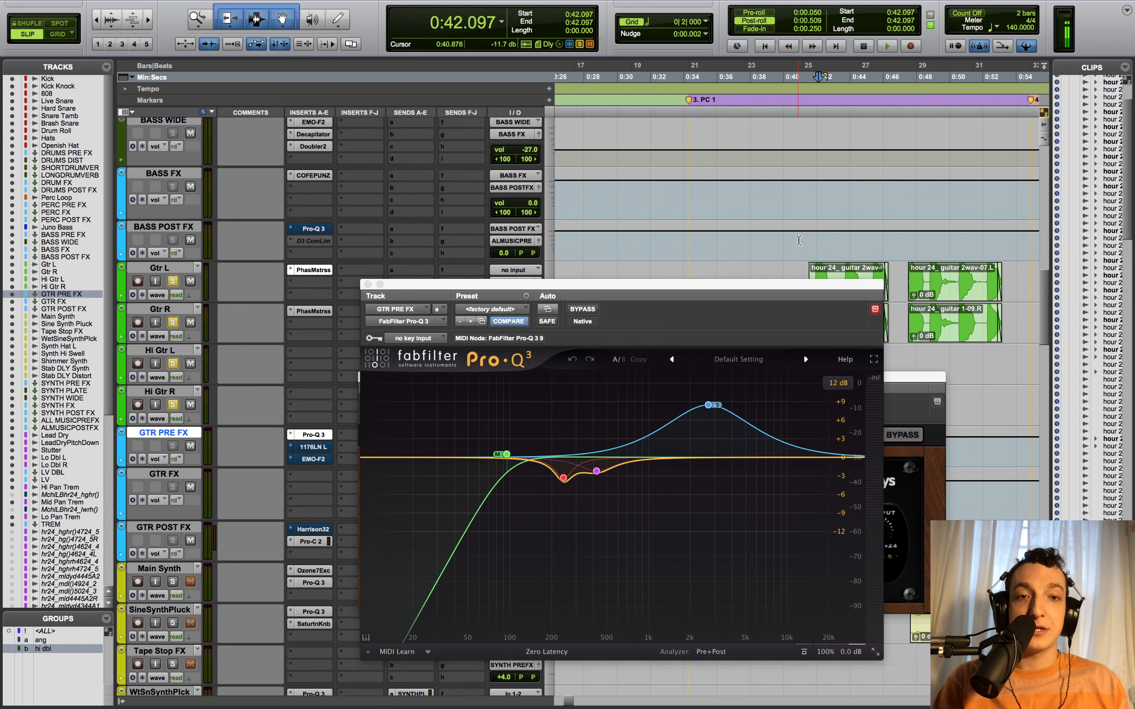
left_click(814, 240)
- Audition the soloed 2709.9 Hz boost band twice during playback, unsoloing it each time
mouse_move(715, 407)
left_click(726, 430)
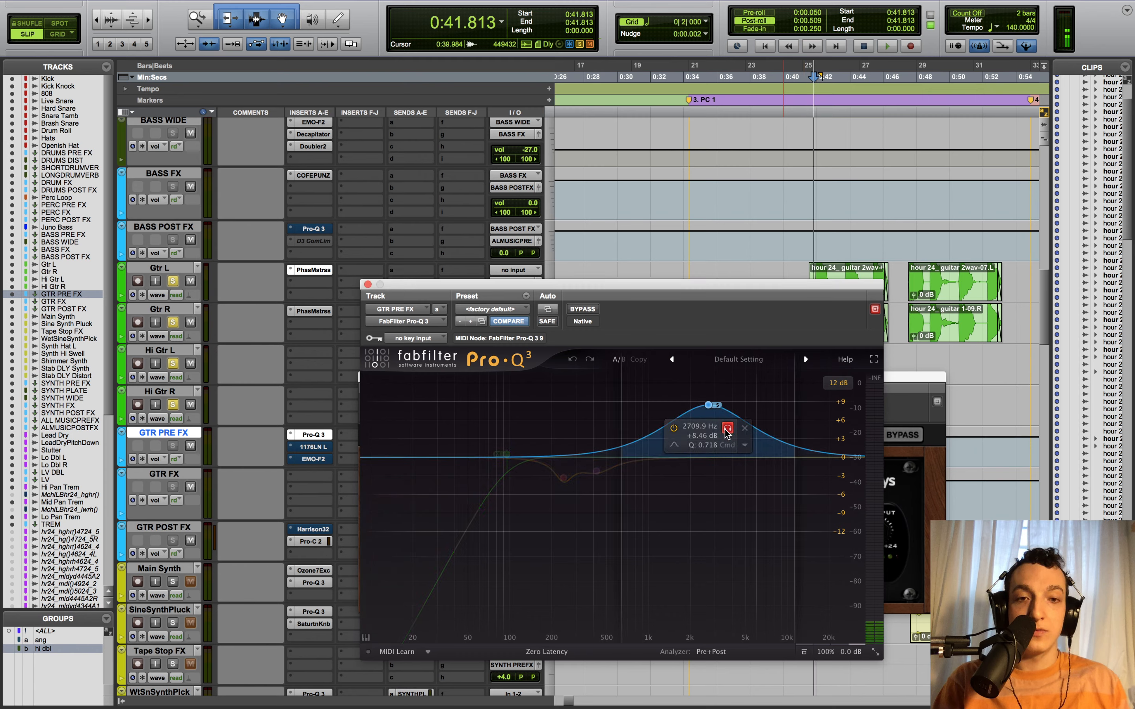
key("space")
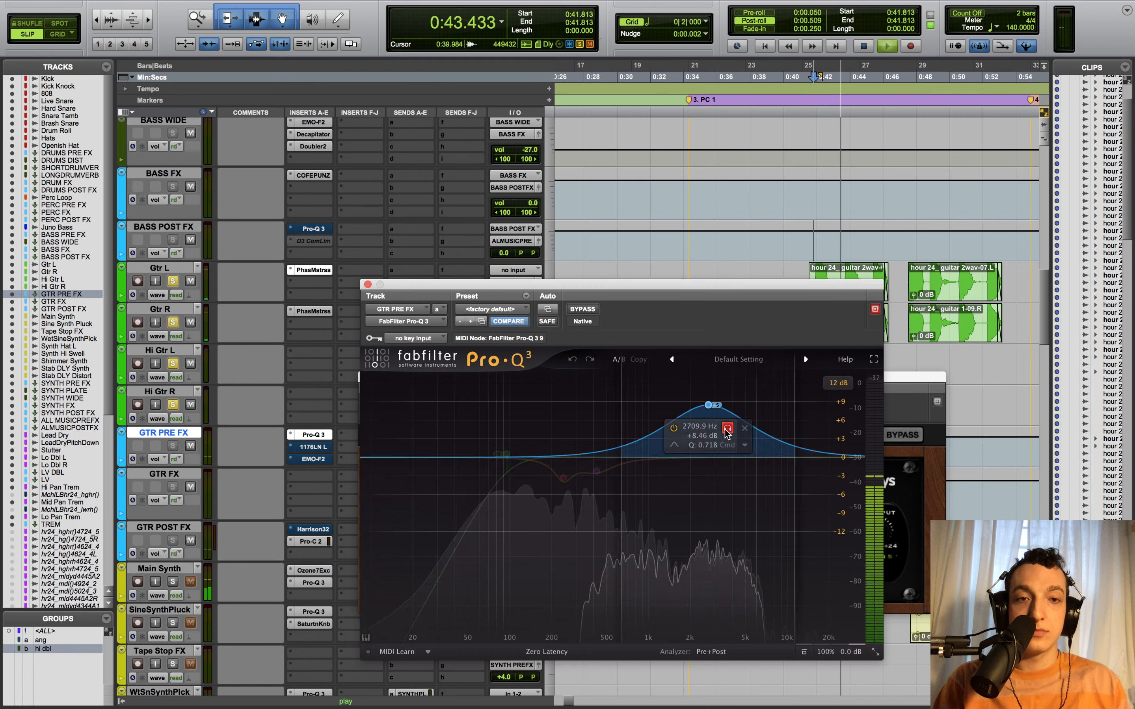
left_click(728, 429)
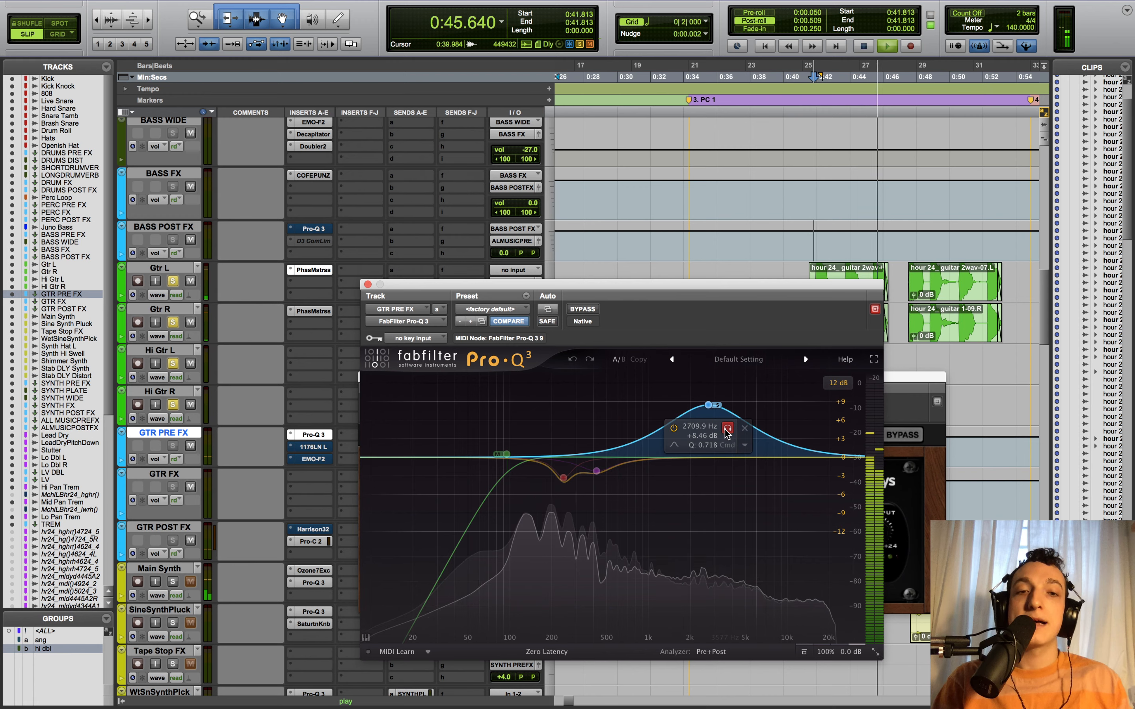
key("space")
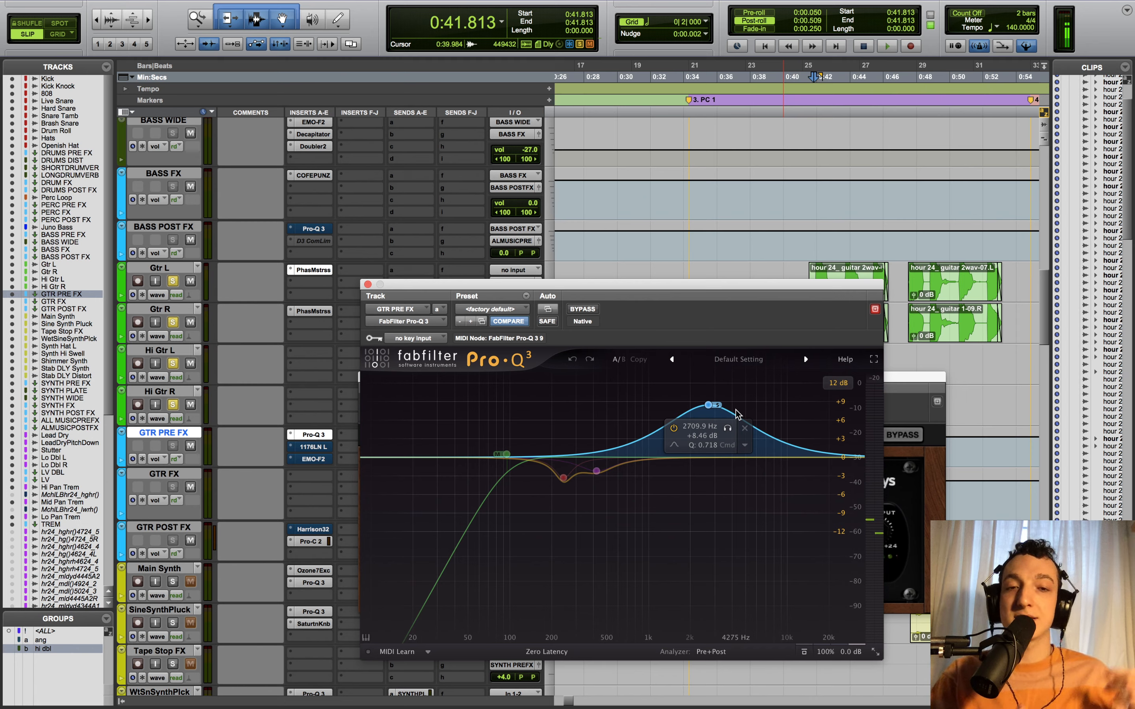
left_click(727, 428)
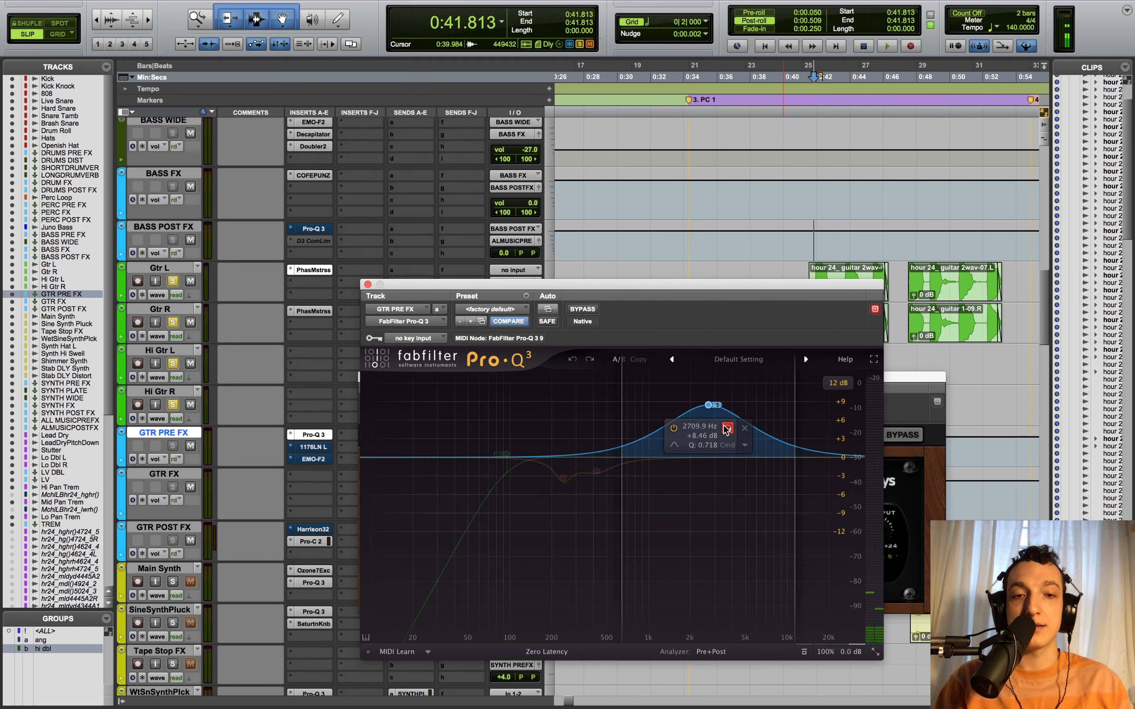
key("space")
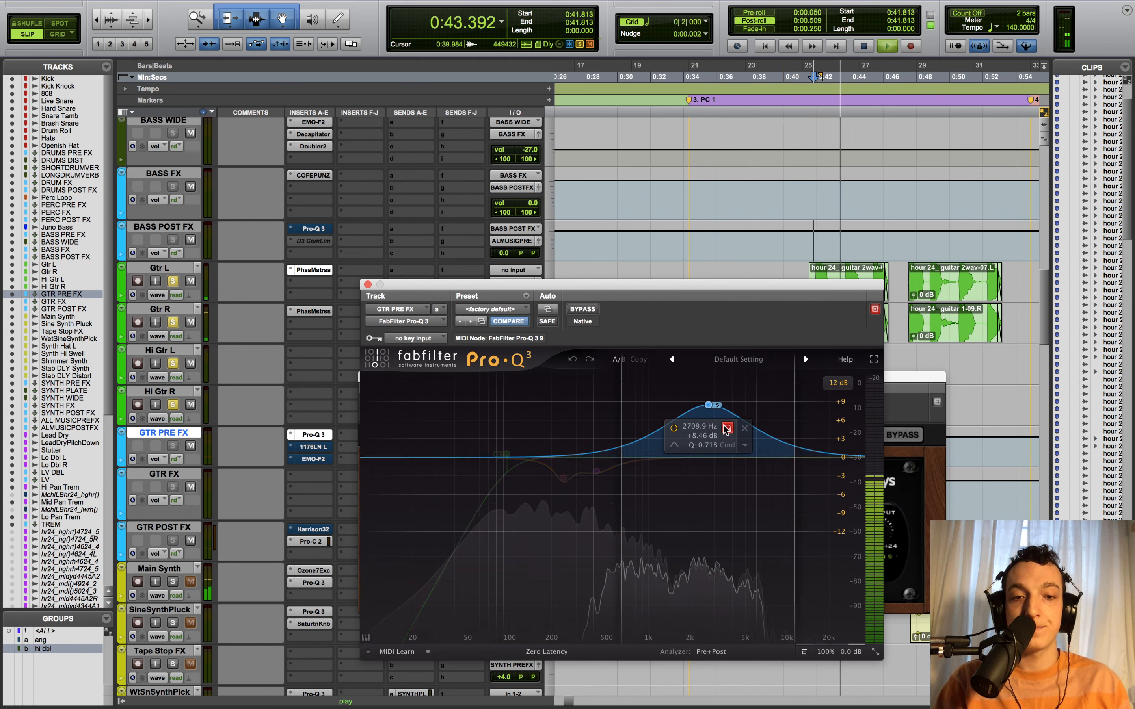
left_click(727, 428)
key("space")
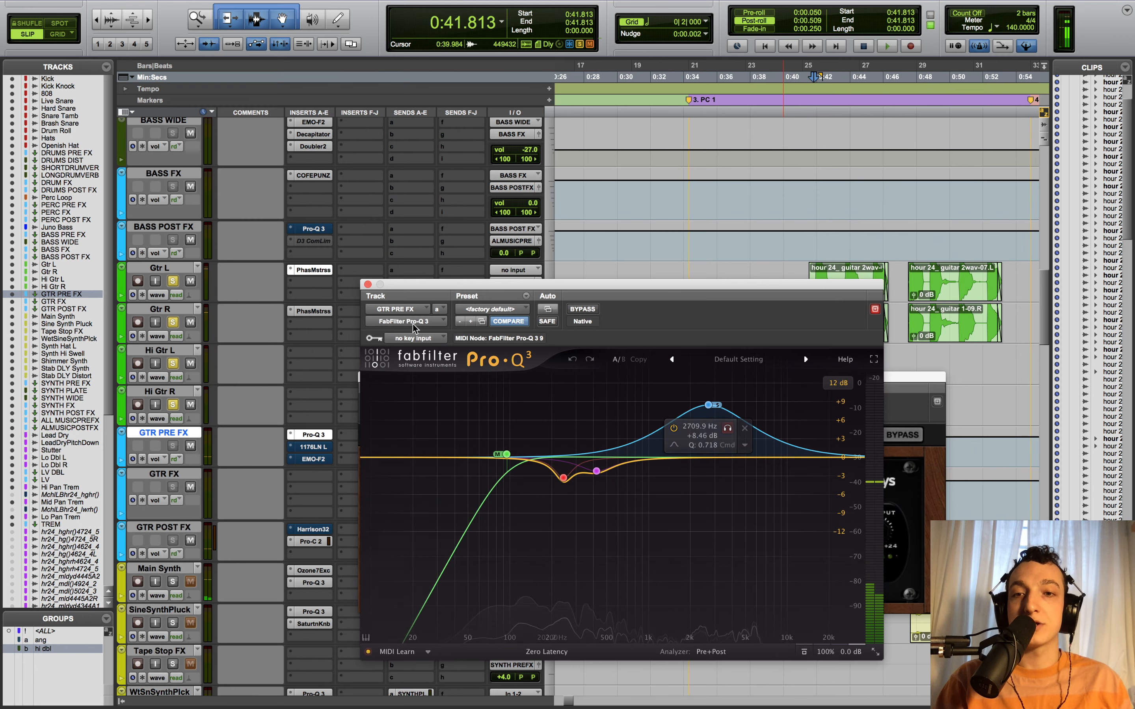
- Select the 95.047 Hz low-cut band, close the Pro-Q 3 window, and activate the phaser window
left_click(506, 454)
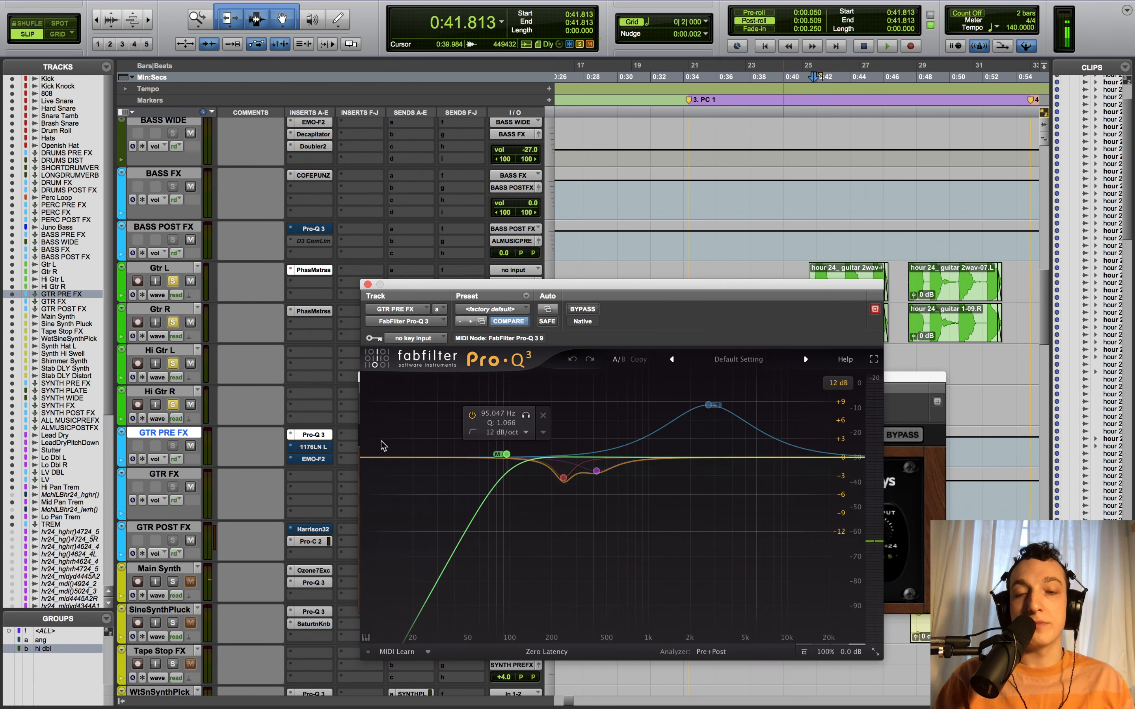
left_click(367, 285)
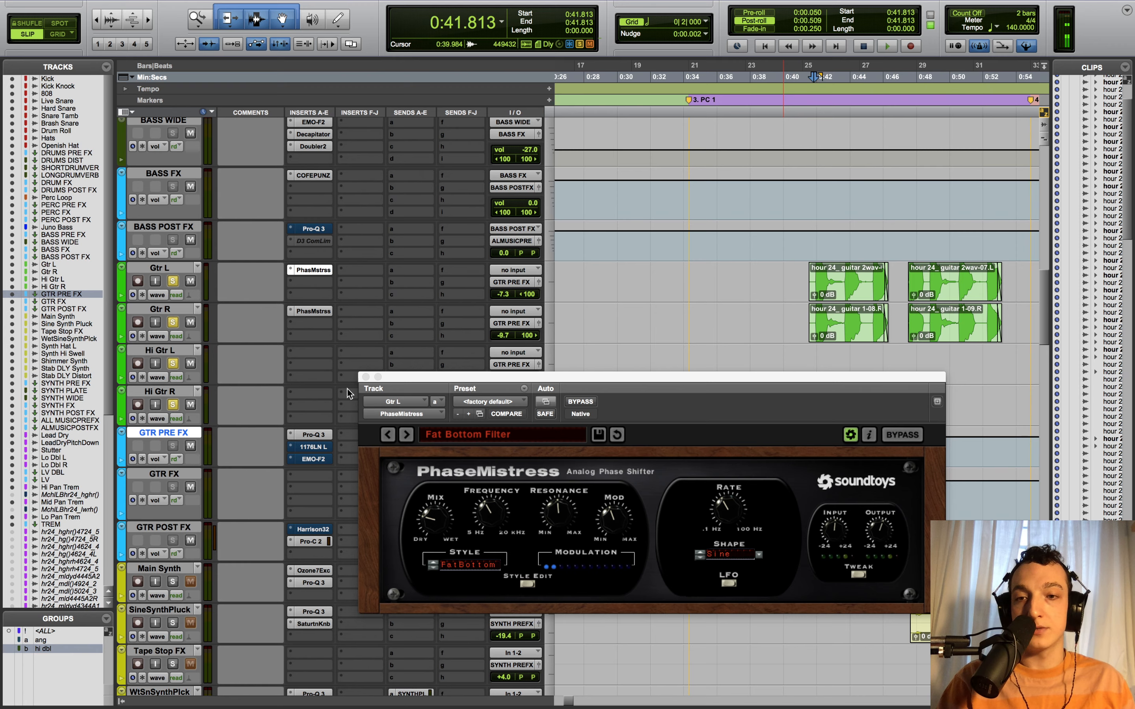
left_click(373, 377)
- Close PhaseMistress, open the GTR PRE FX 1176LN, and play the guitars through it from 0:42.097
left_click(366, 376)
left_click_drag(822, 581, 725, 582)
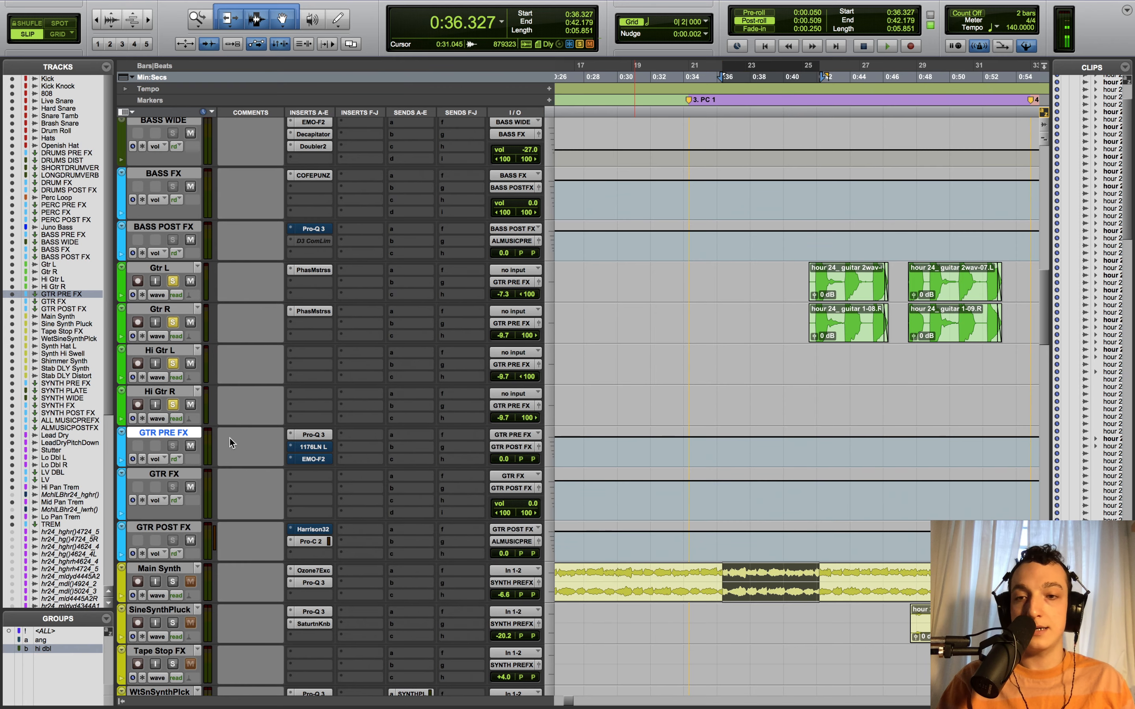
left_click(317, 448)
key("space")
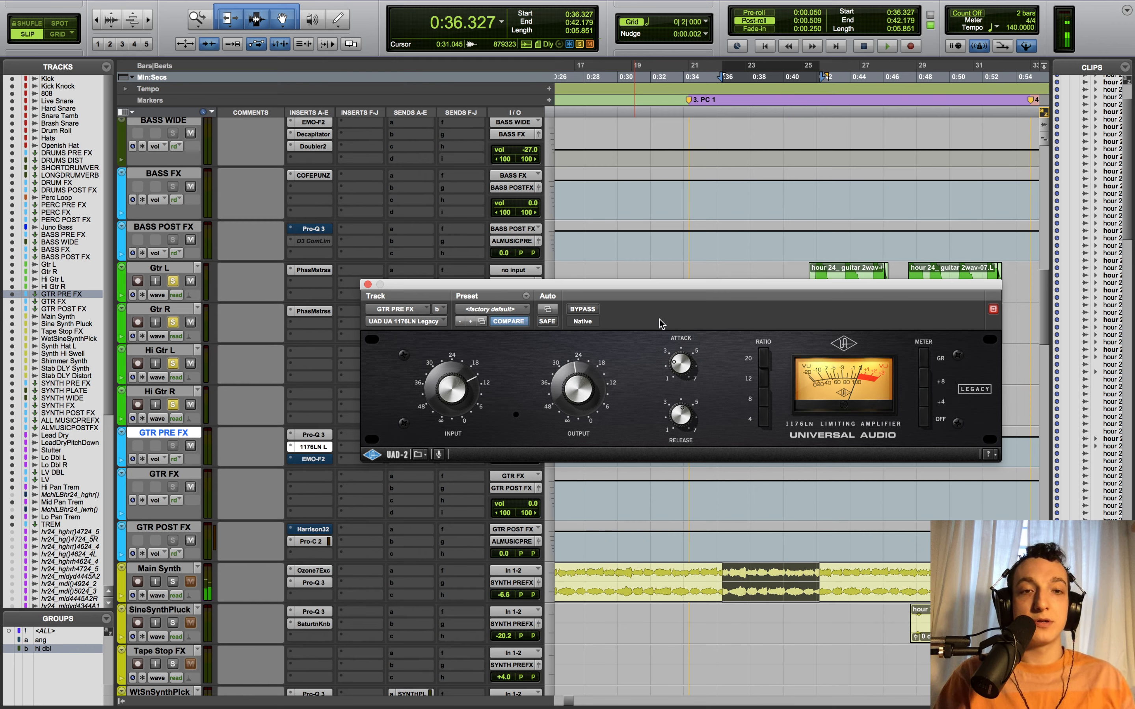
left_click(819, 242)
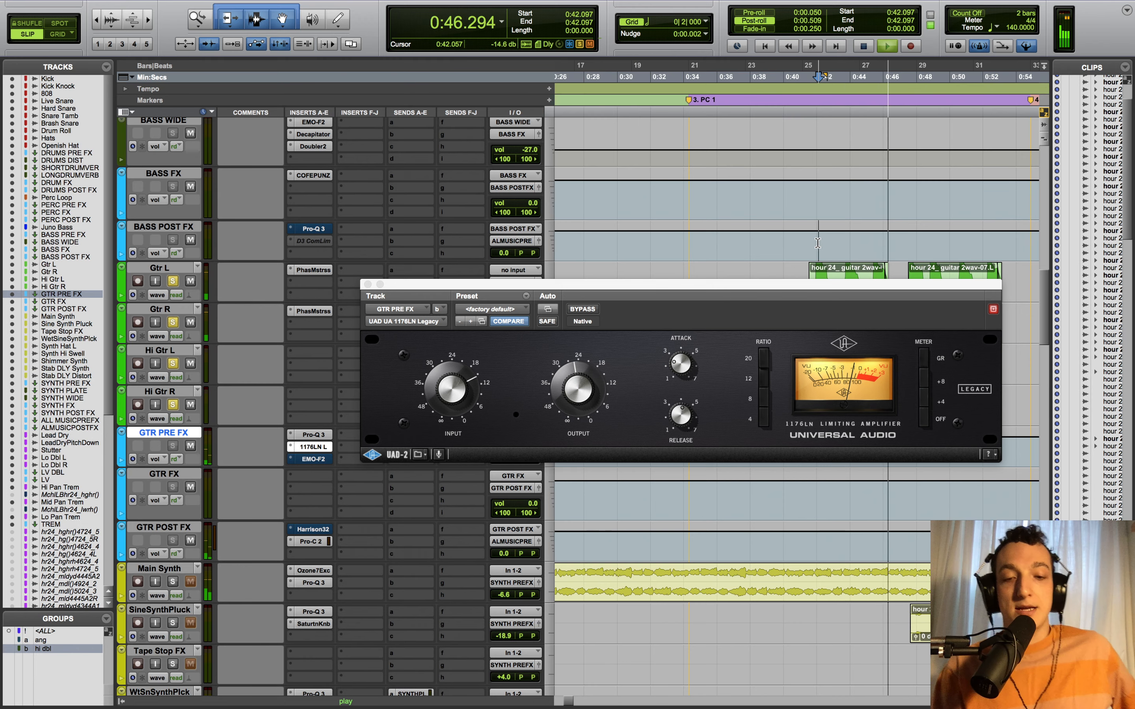
key("space")
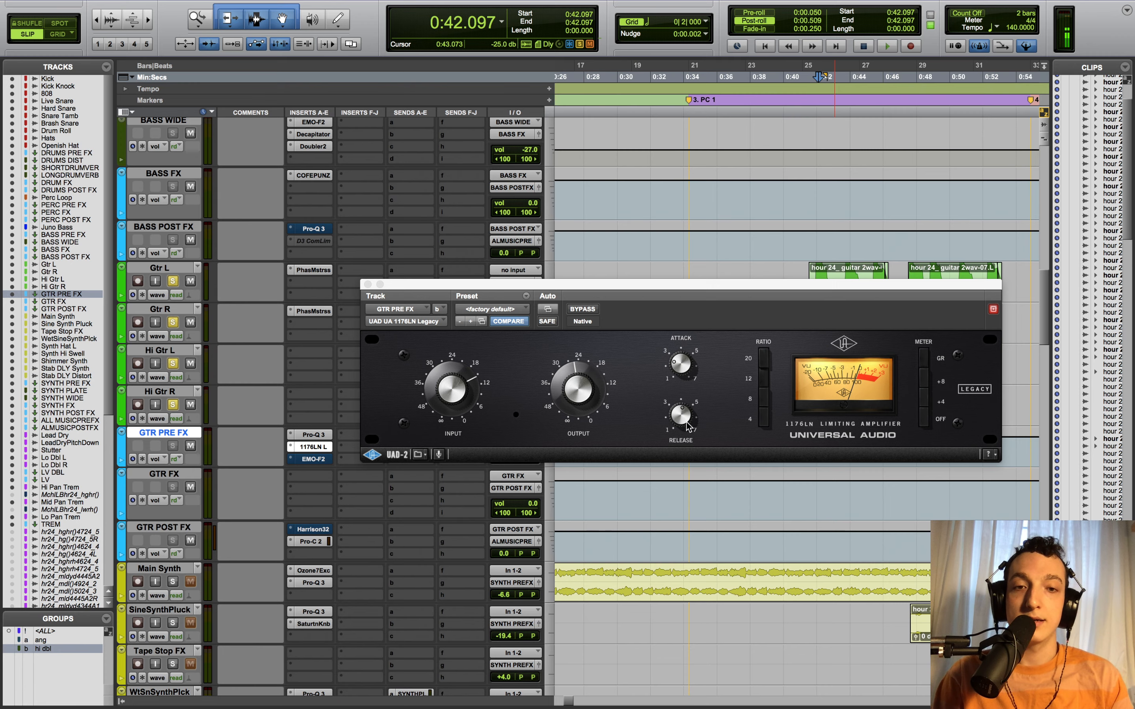
- Move the 1176LN window up and left, then open the GTR PRE FX EMO-F2 filter
left_click_drag(402, 288, 302, 76)
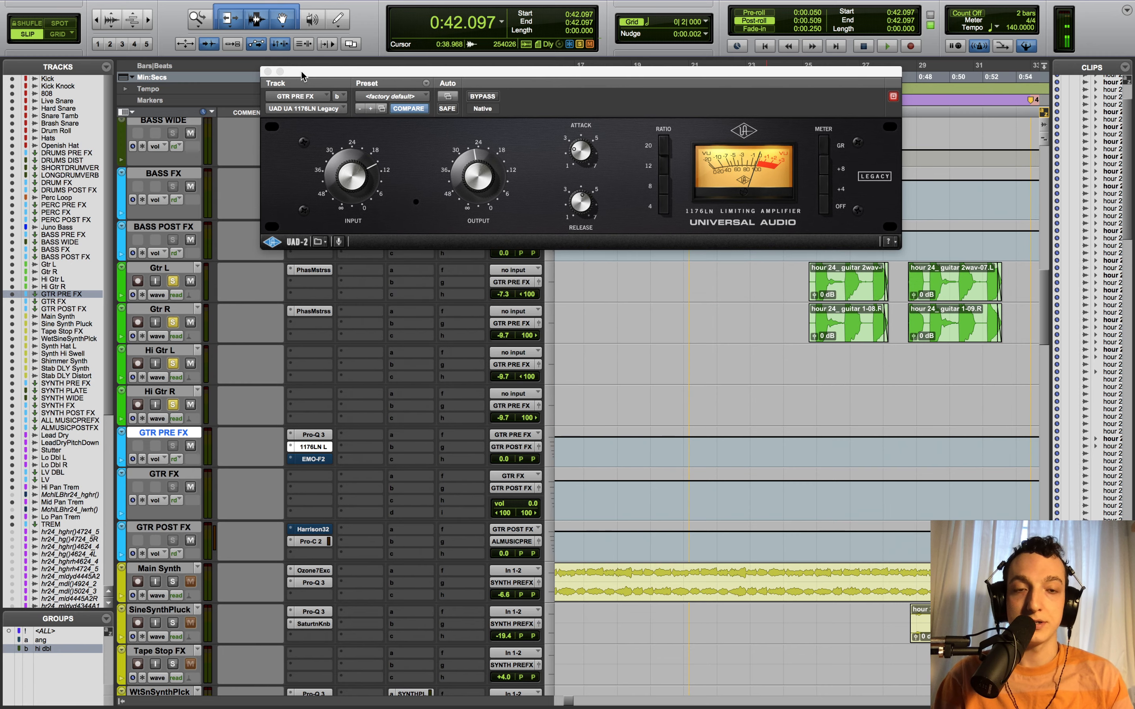
scroll(907, 385, "right", 3)
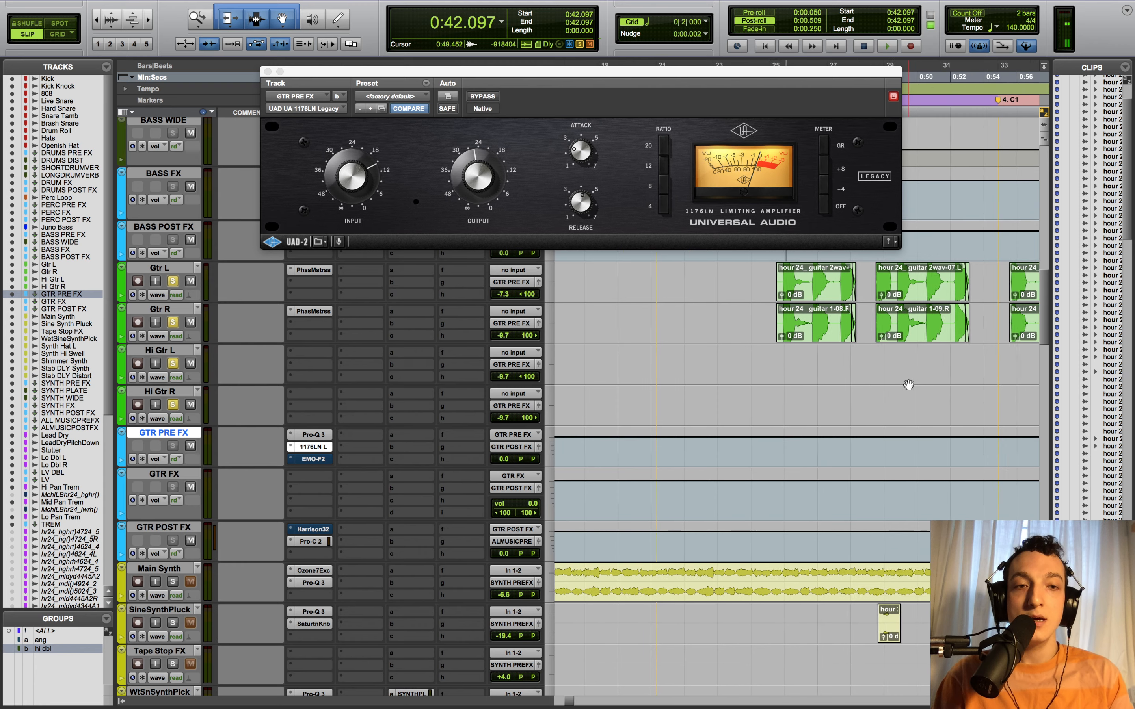
scroll(909, 382, "up", 1)
scroll(908, 382, "right", 8)
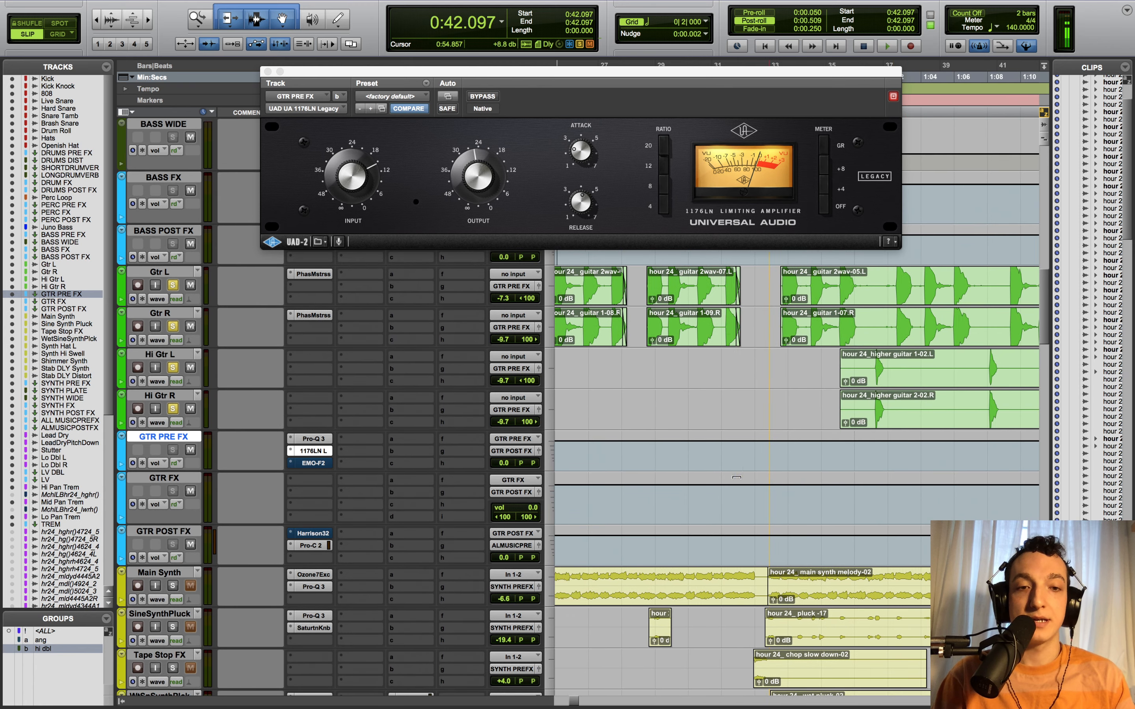
left_click(311, 463)
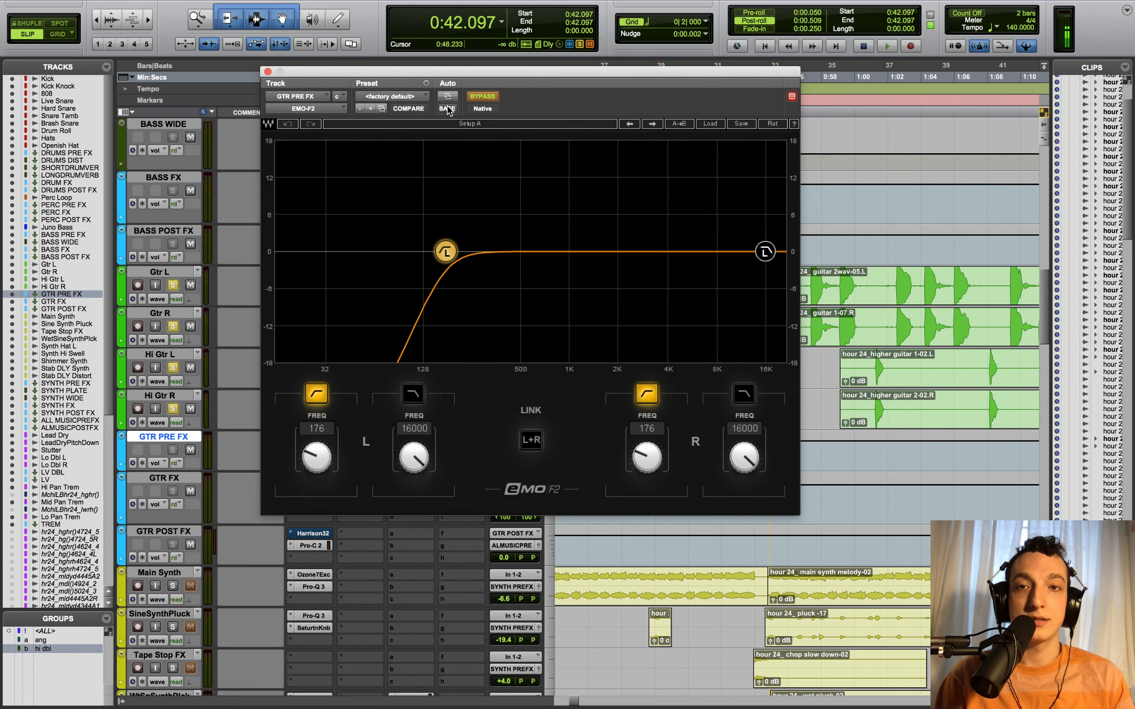
- Reposition the EMO-F2 window, then play the guitars from 0:53.841 through the 176 Hz high-pass filter
left_click_drag(511, 80, 263, 93)
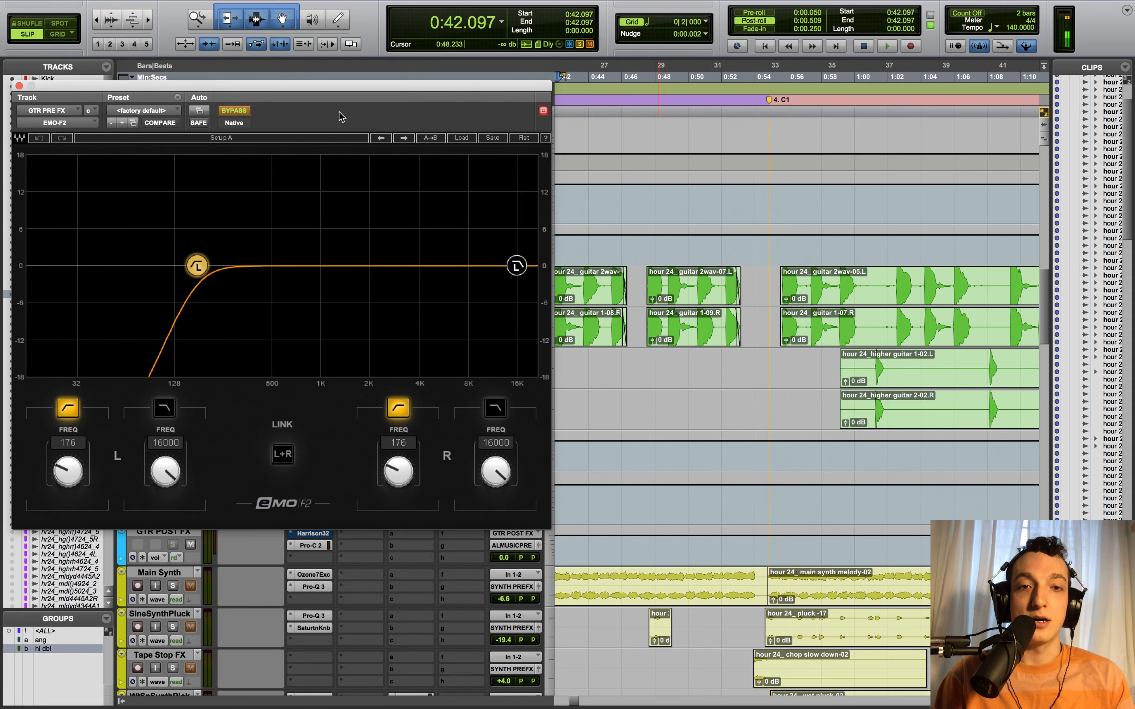
left_click(772, 461)
left_click(752, 451)
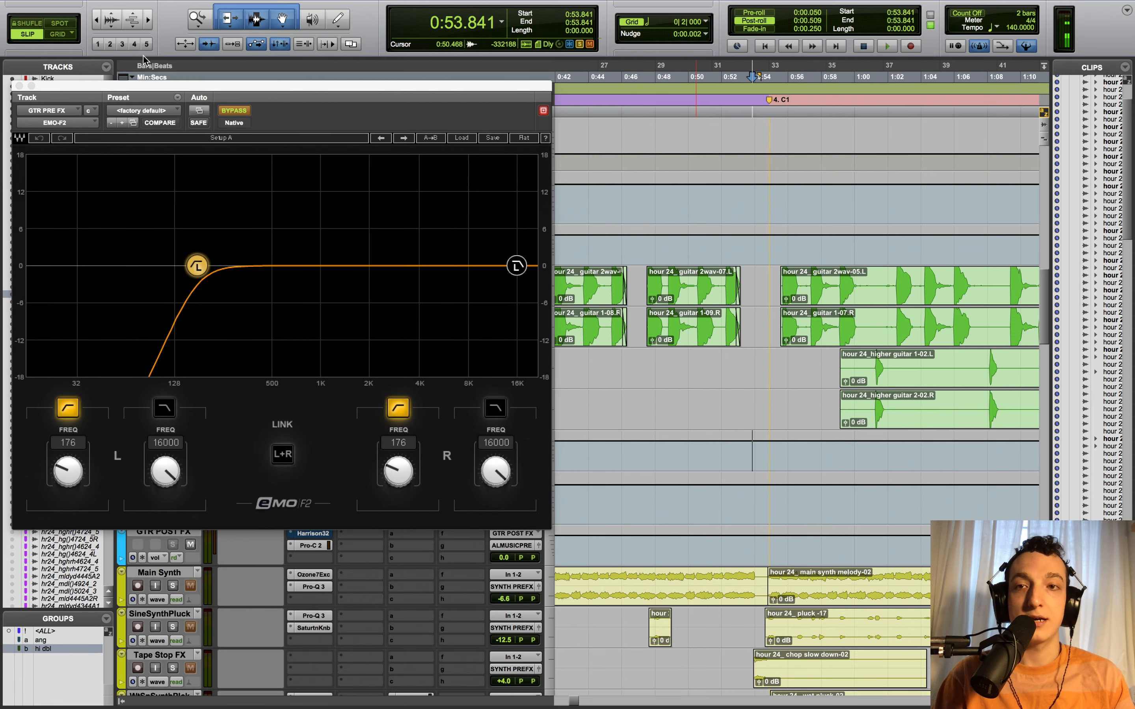
left_click_drag(163, 86, 241, 4)
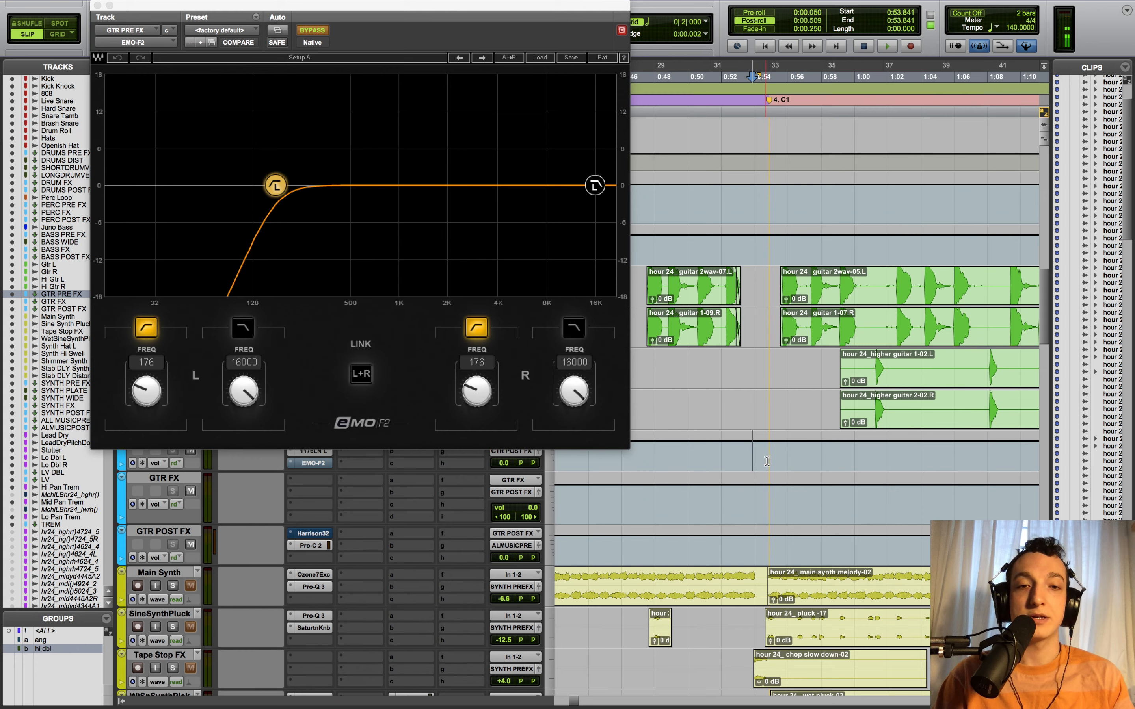
key("space")
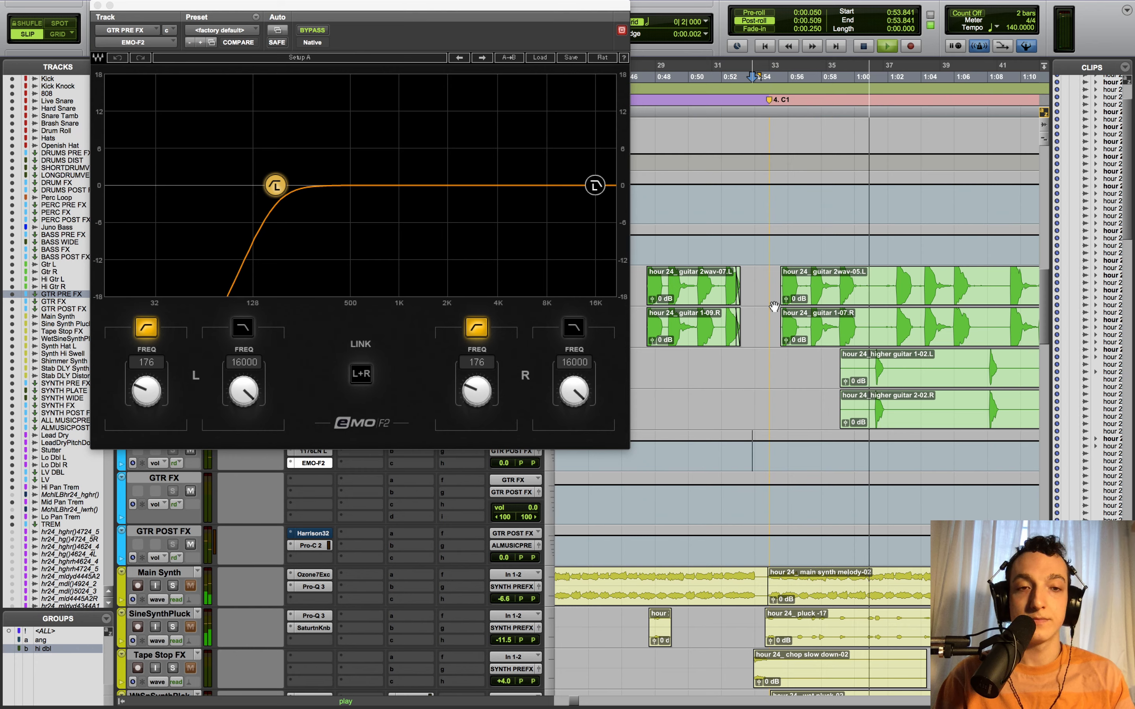
key("space")
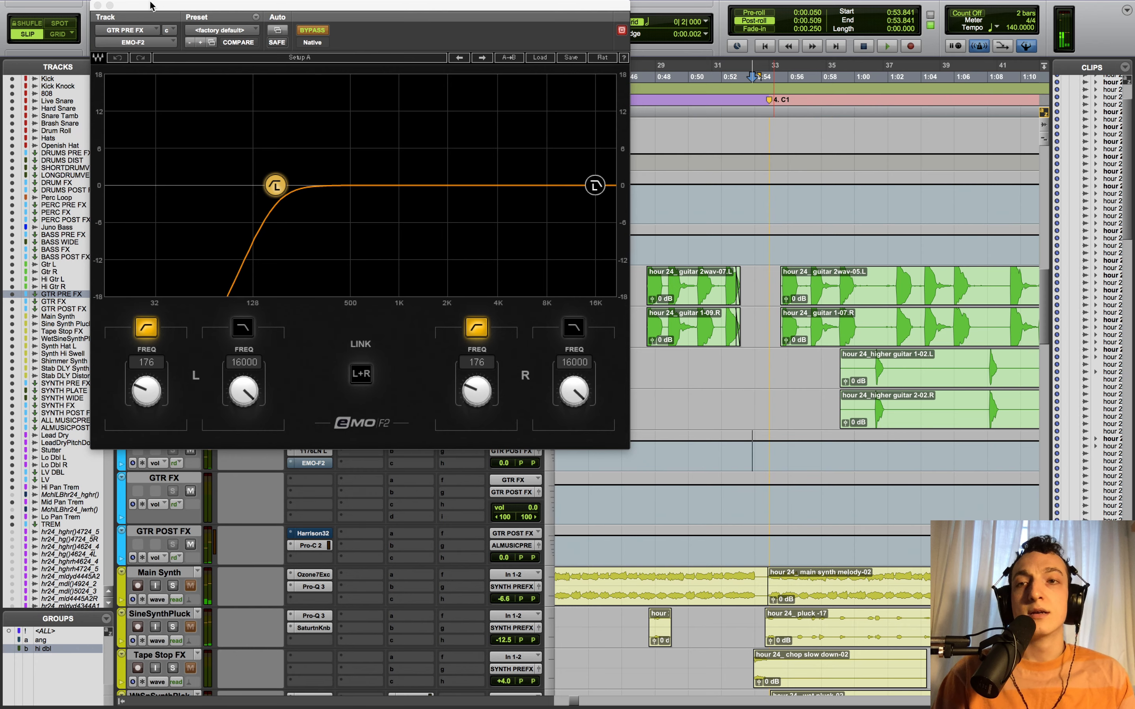
- Close the EMO-F2 window, zoom out to the whole song, unsolo the guitars, and scroll up to the drums
left_click(97, 5)
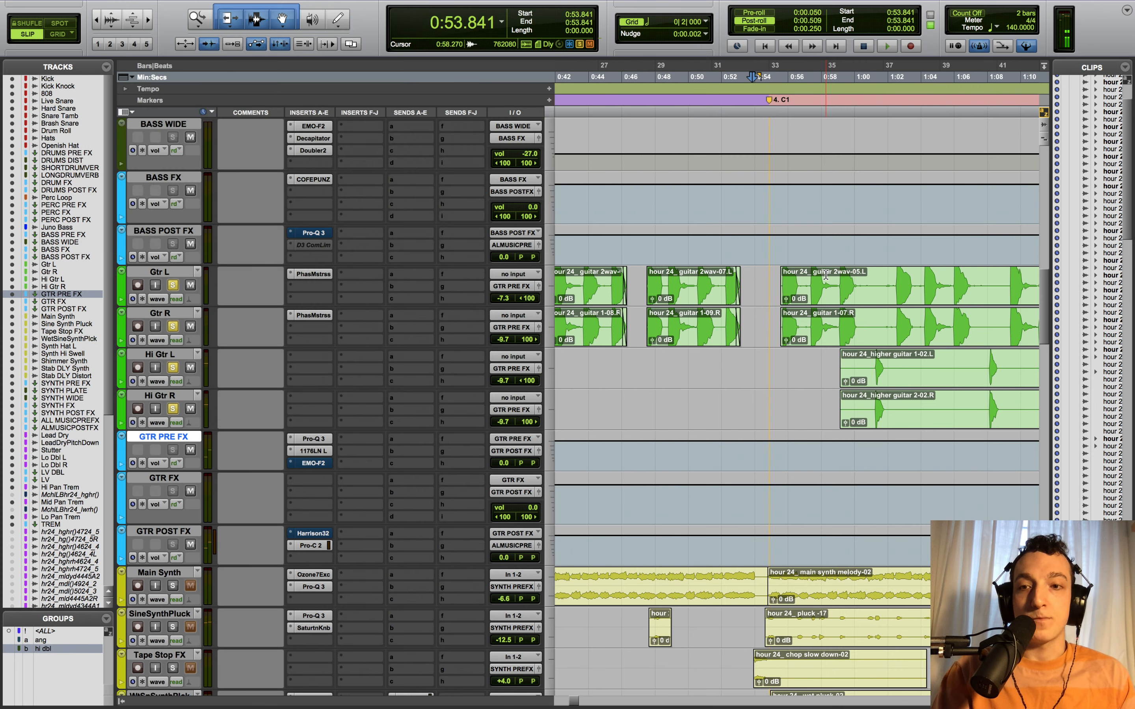
key("ctrl+bracketleft")
key("ctrl+bracketleft")
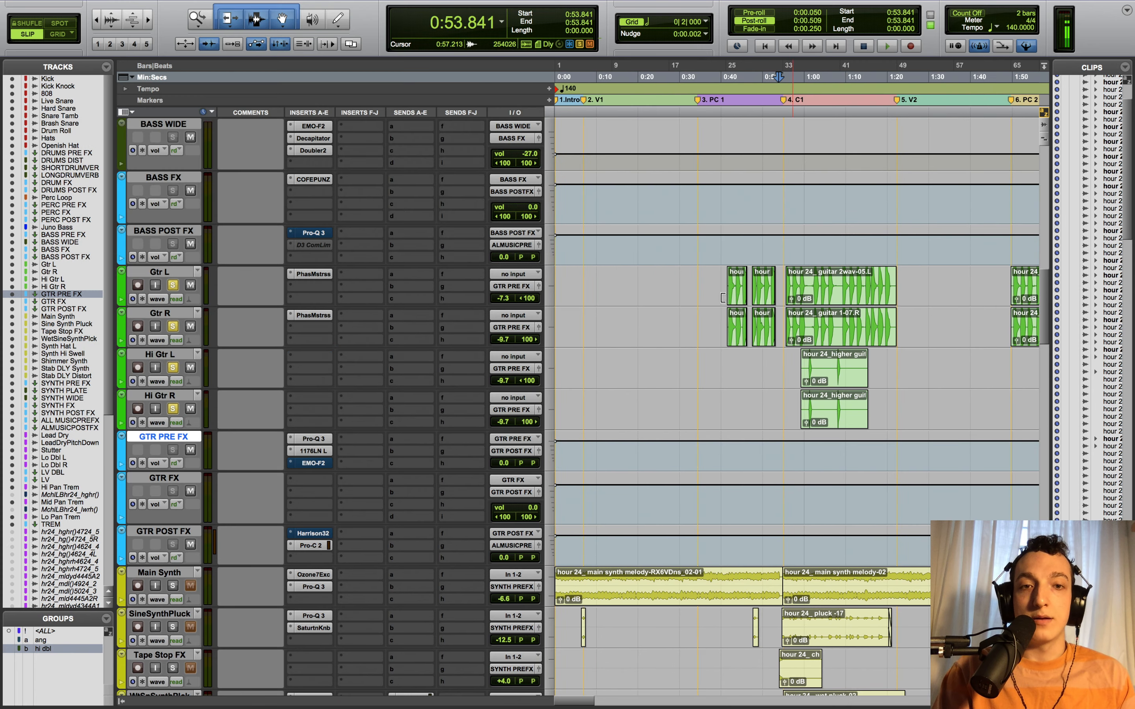
left_click(173, 285)
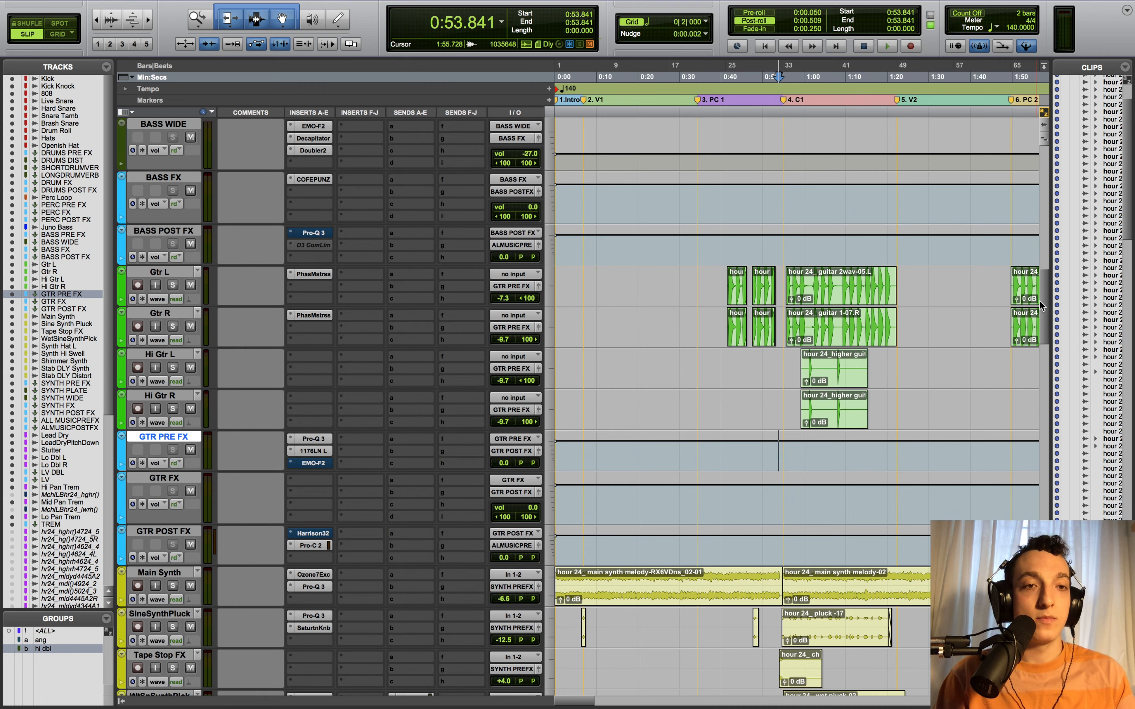
left_click_drag(1040, 300, 1037, 170)
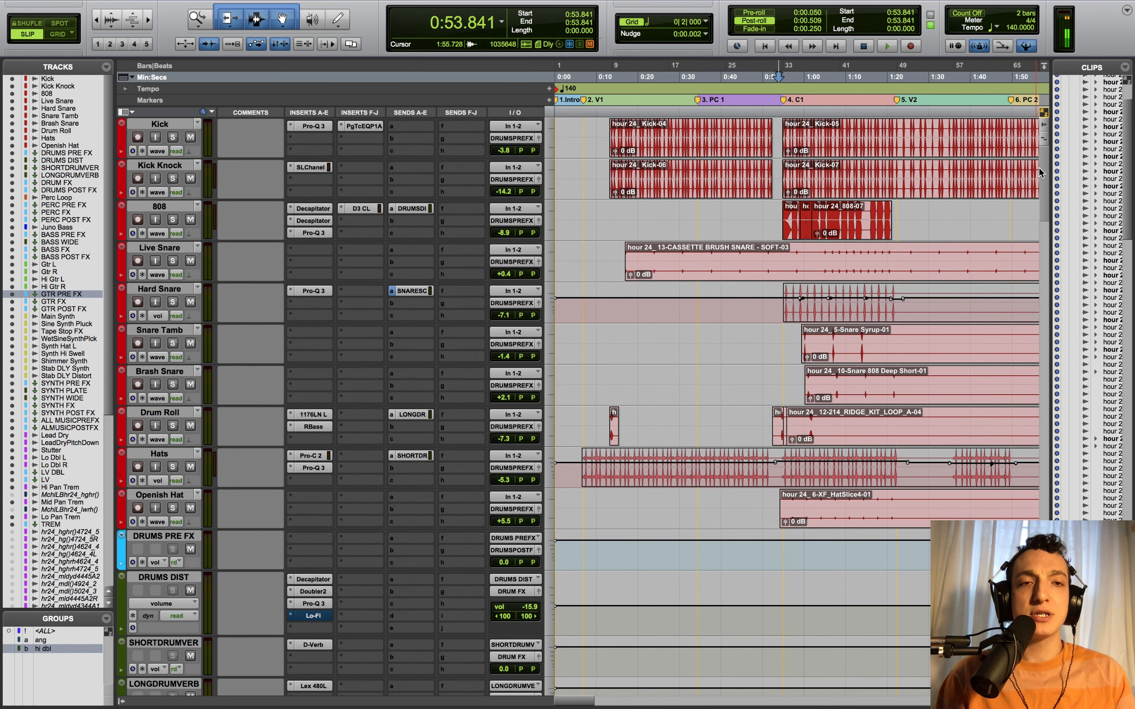
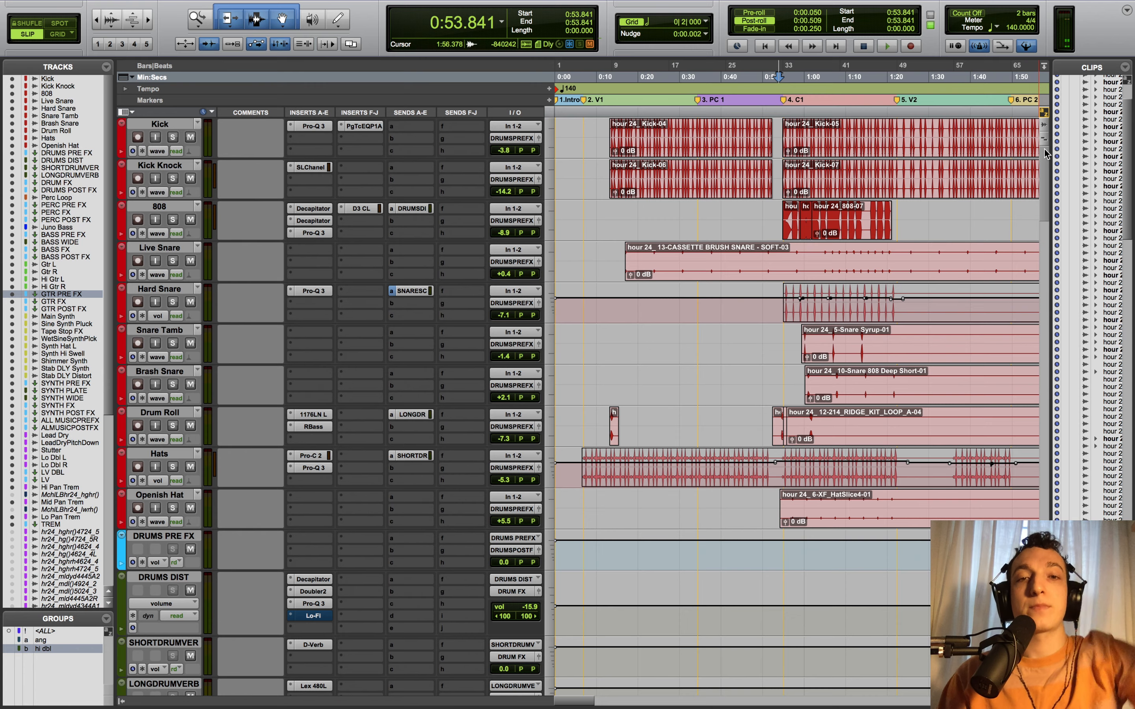
- Scroll down the track list until Hi Gtr R and the synth tracks are showing
scroll(1042, 151, "down", 3)
scroll(1042, 158, "up", 3)
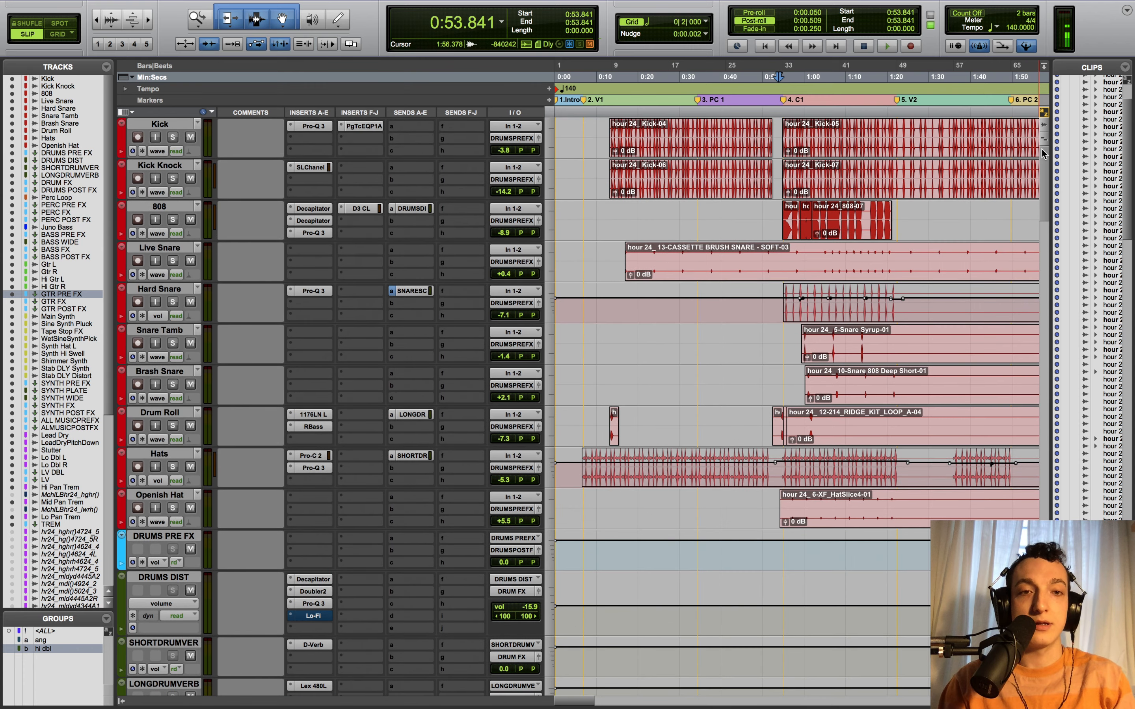
scroll(1041, 154, "down", 1)
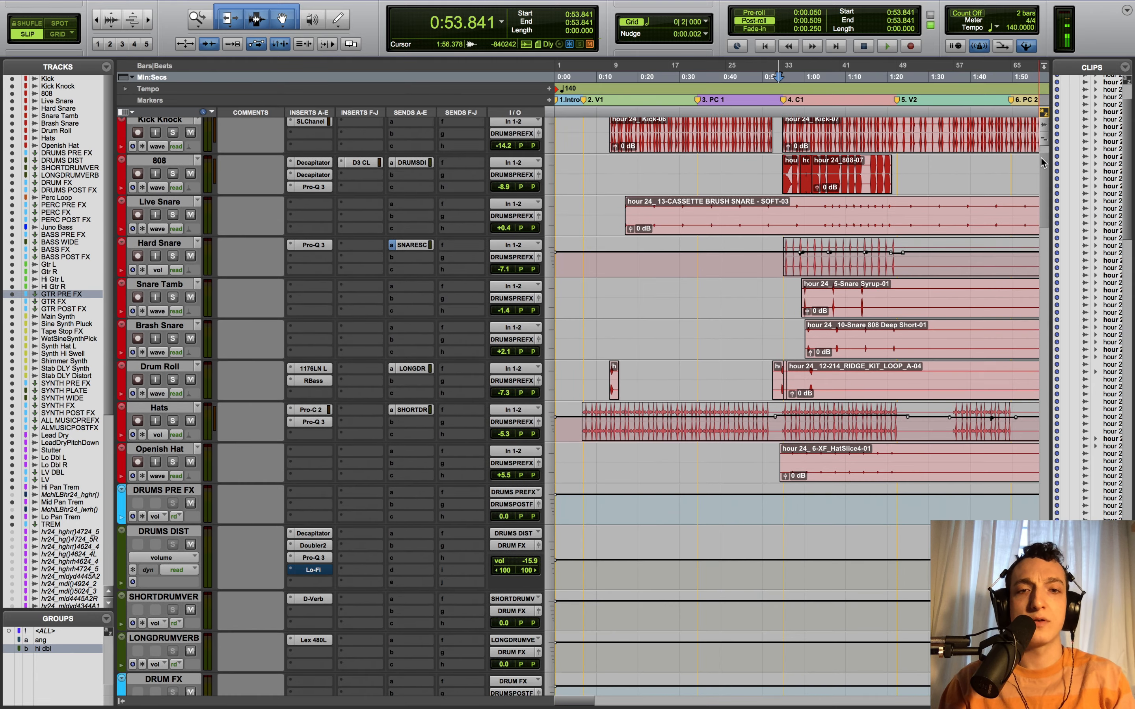
left_click_drag(1041, 157, 1042, 215)
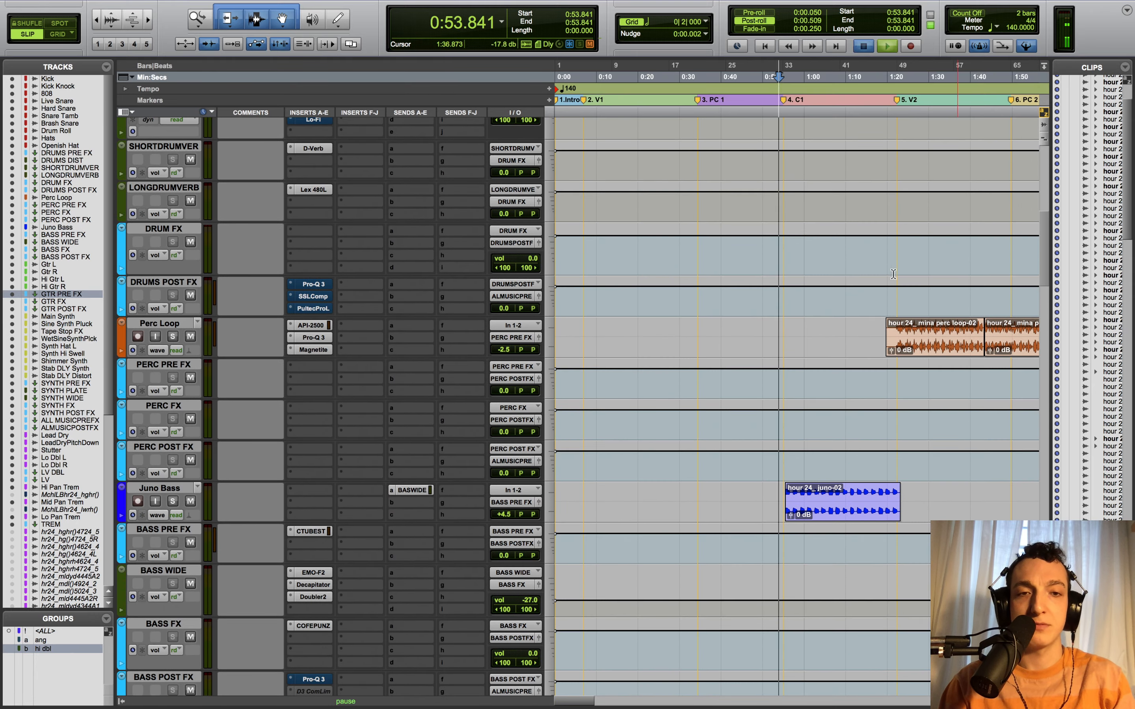
key("space")
key("space")
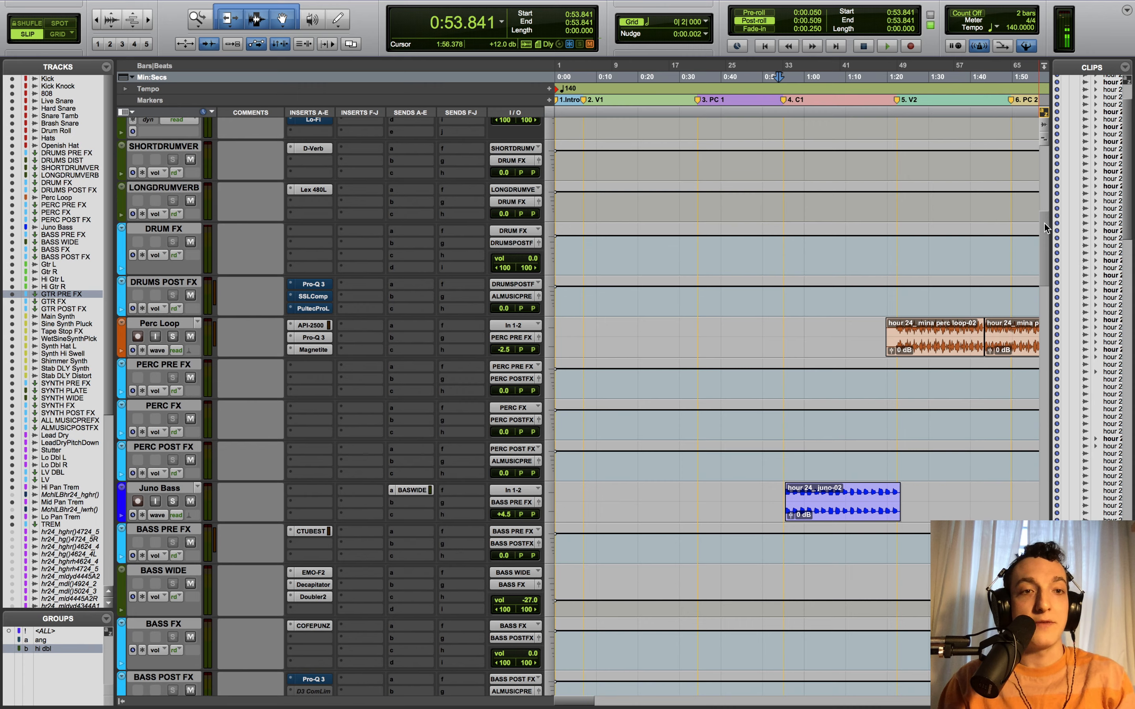
left_click_drag(1044, 223, 1045, 310)
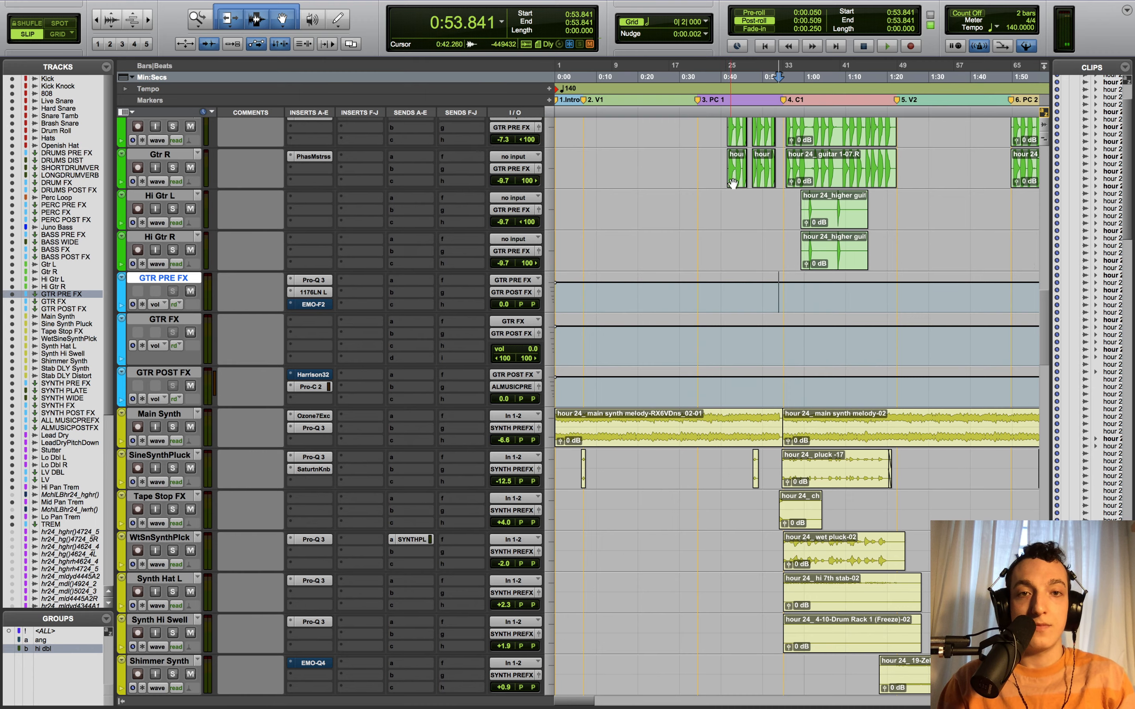
scroll(745, 448, "up", 6)
scroll(739, 385, "up", 15)
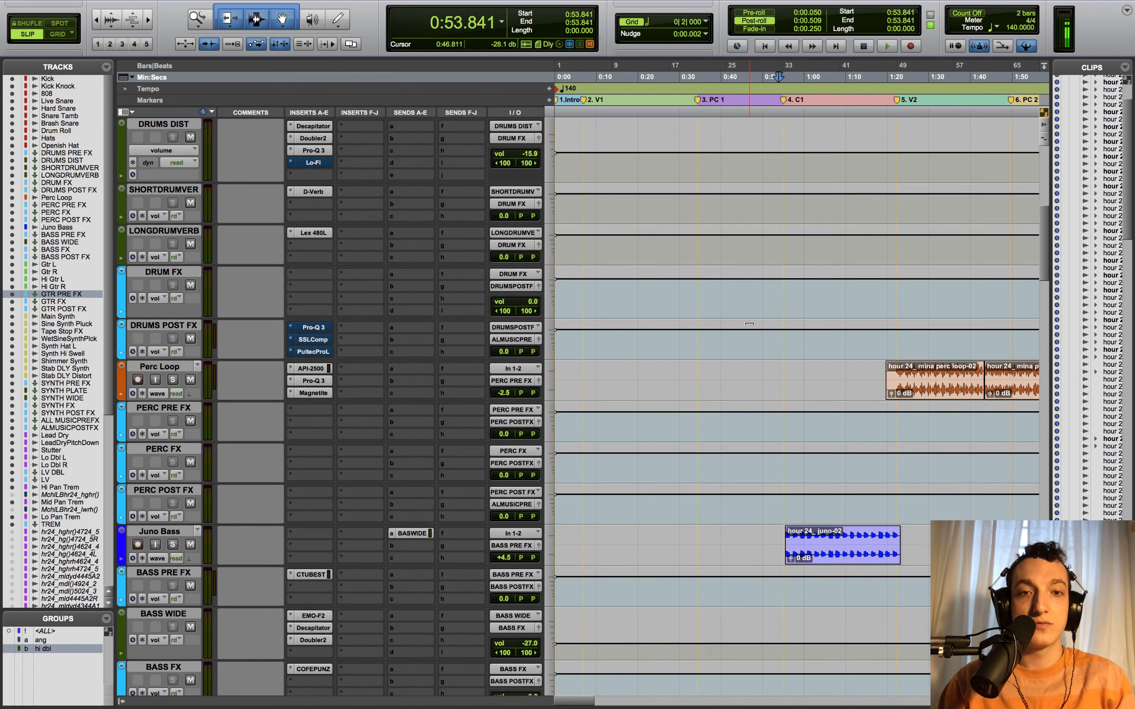
scroll(750, 325, "down", 20)
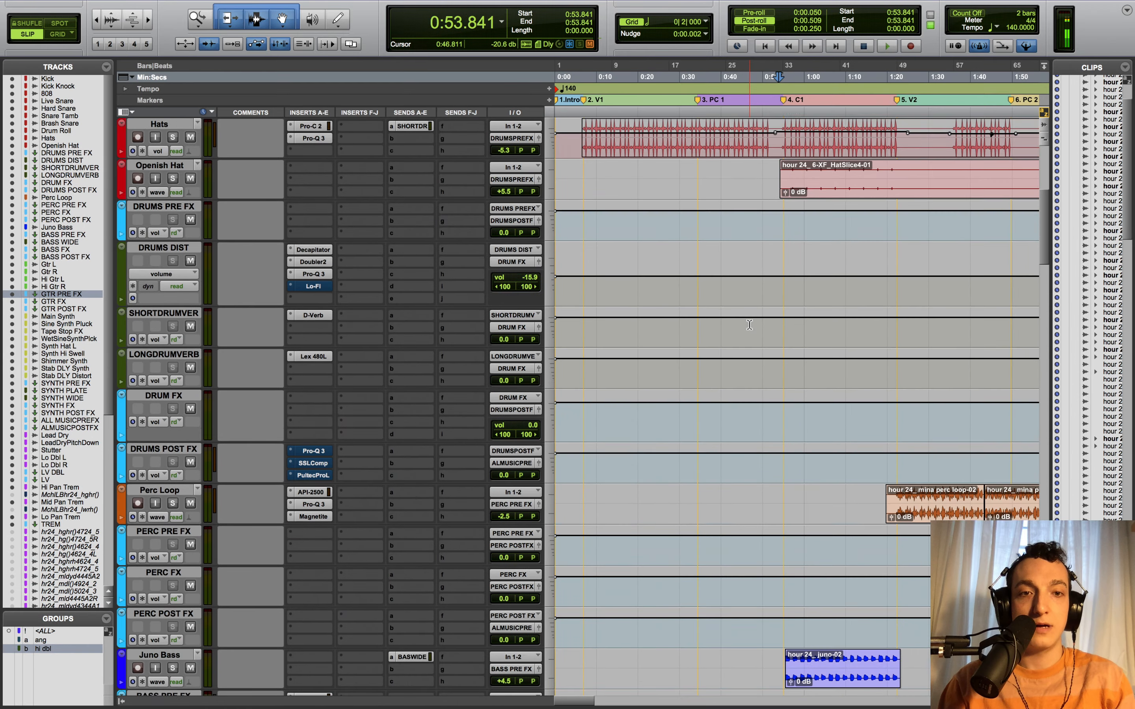
scroll(750, 325, "down", 5)
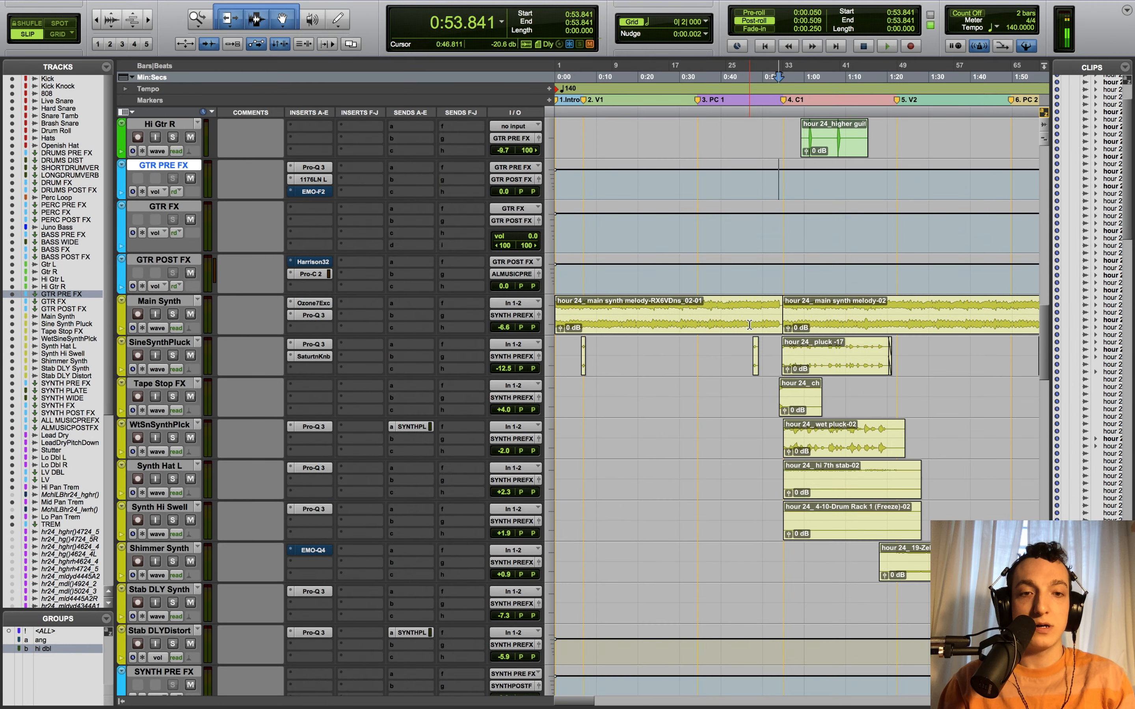
- Solo SineSynthPluck and play it alone from 0:53.800, zoomed in on the playhead
left_click(777, 345)
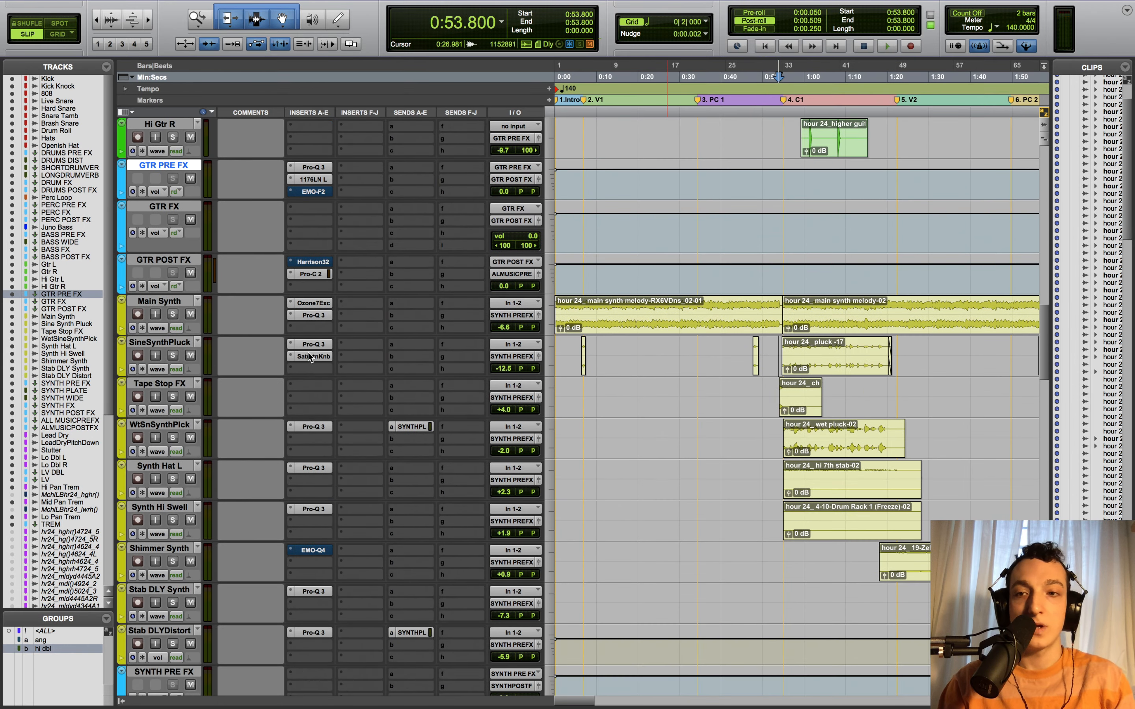
left_click(173, 355)
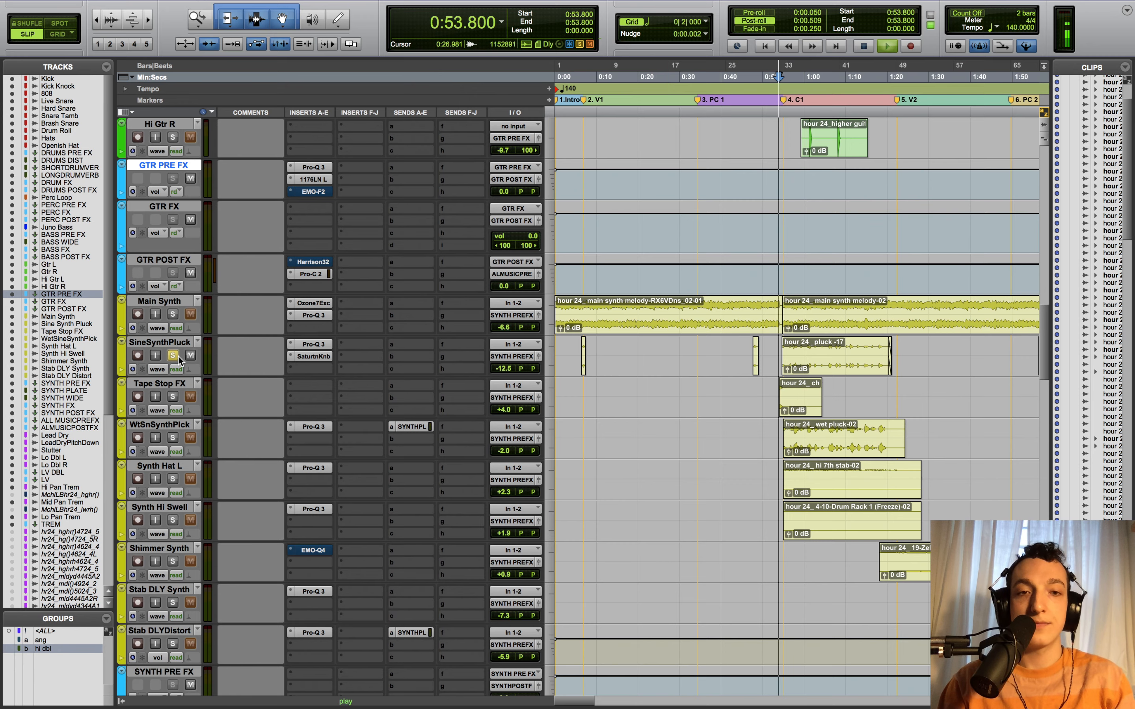
key("space")
key("t")
key("t")
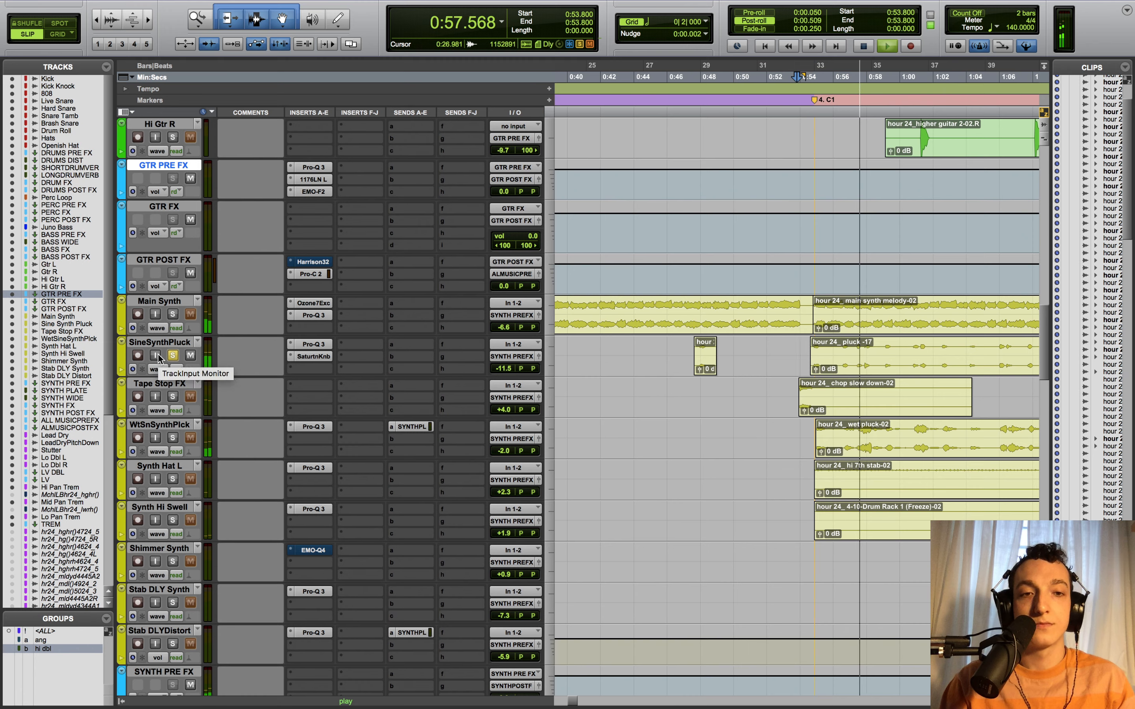
key("space")
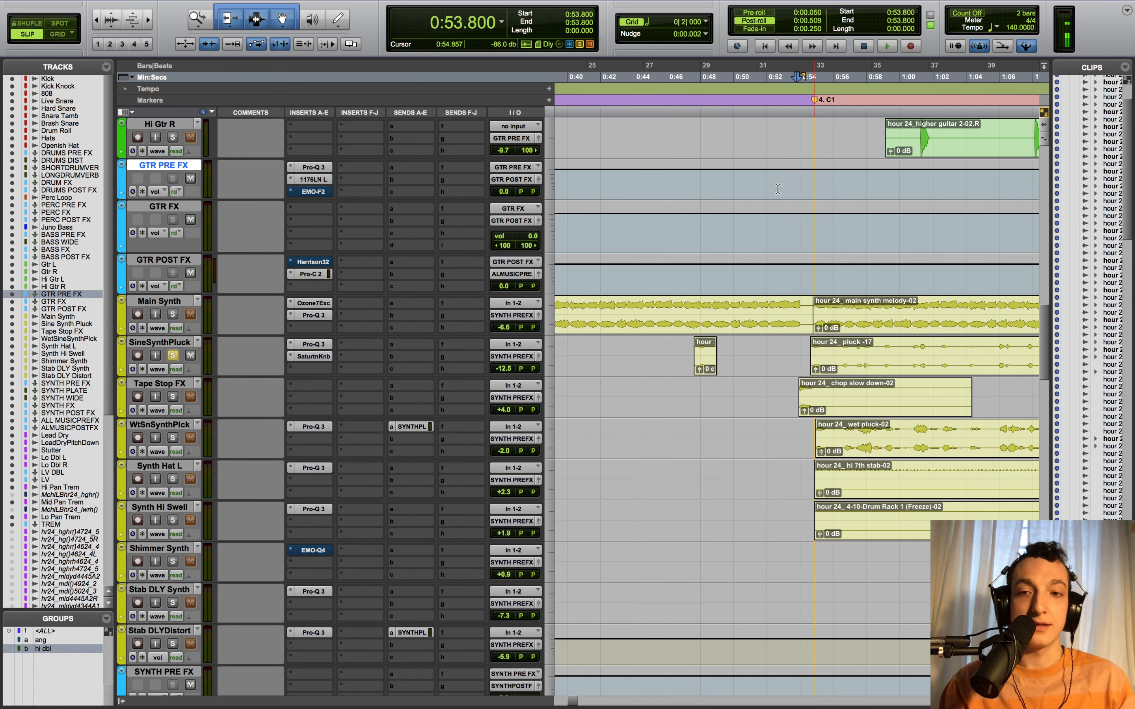
- A/B the pluck's Saturation Knob bypassed versus active during playback, leaving the saturation on
left_click(321, 354)
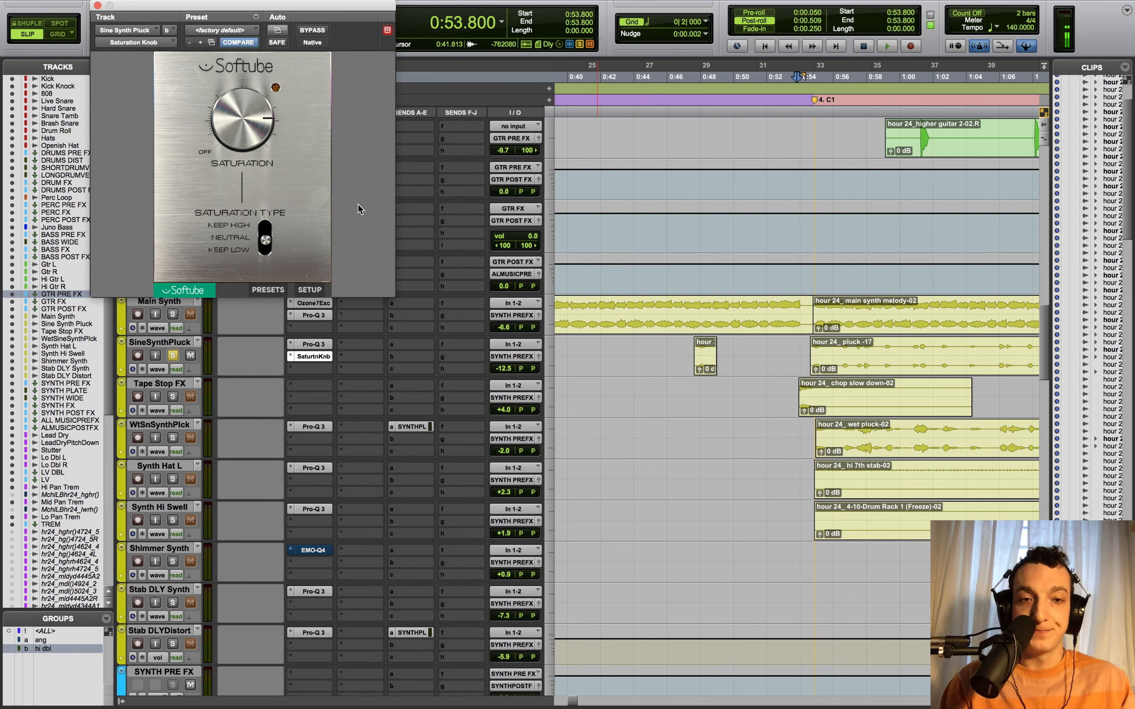
key("space")
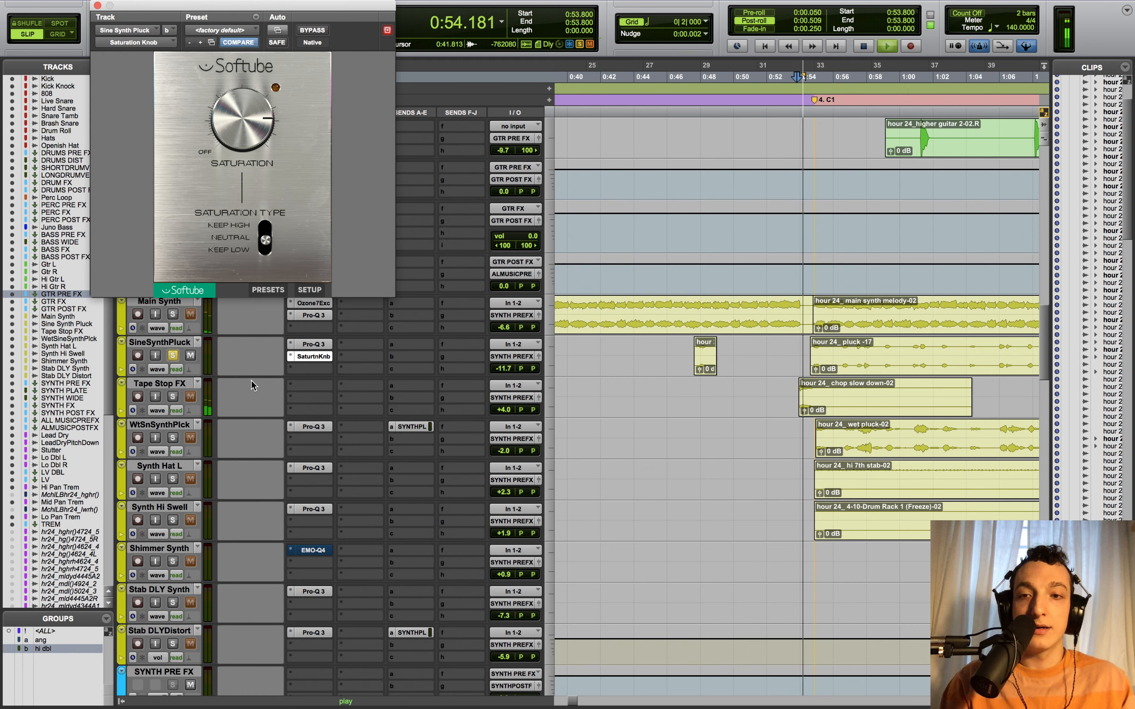
left_click(327, 355, "super")
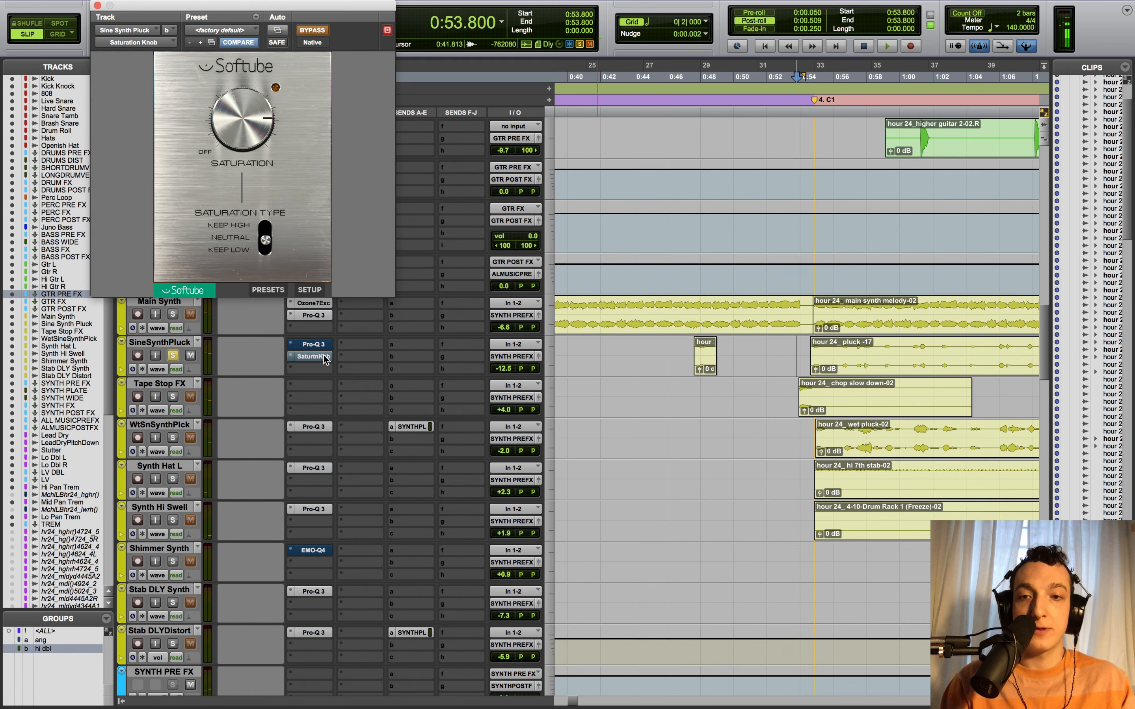
key("space")
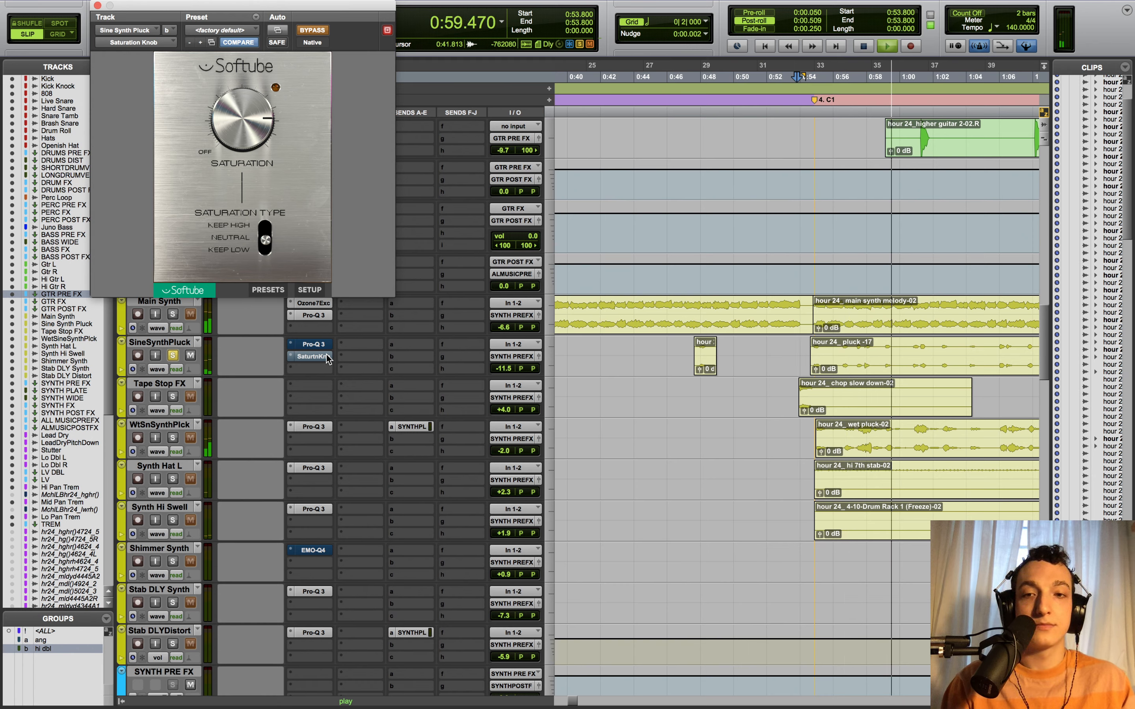
left_click(323, 356, "super")
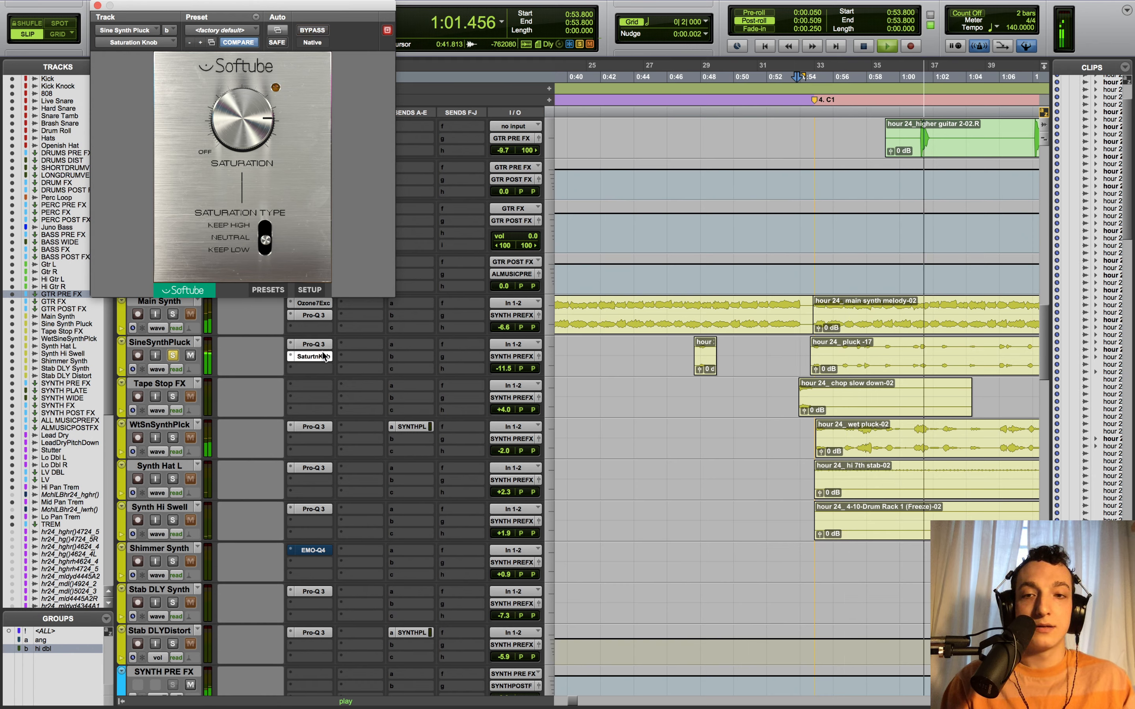
- Solo the 5258.6 Hz Pro-Q 3 band, flatten it to 0 dB, then undo back to +9.60 dB
left_click(323, 342)
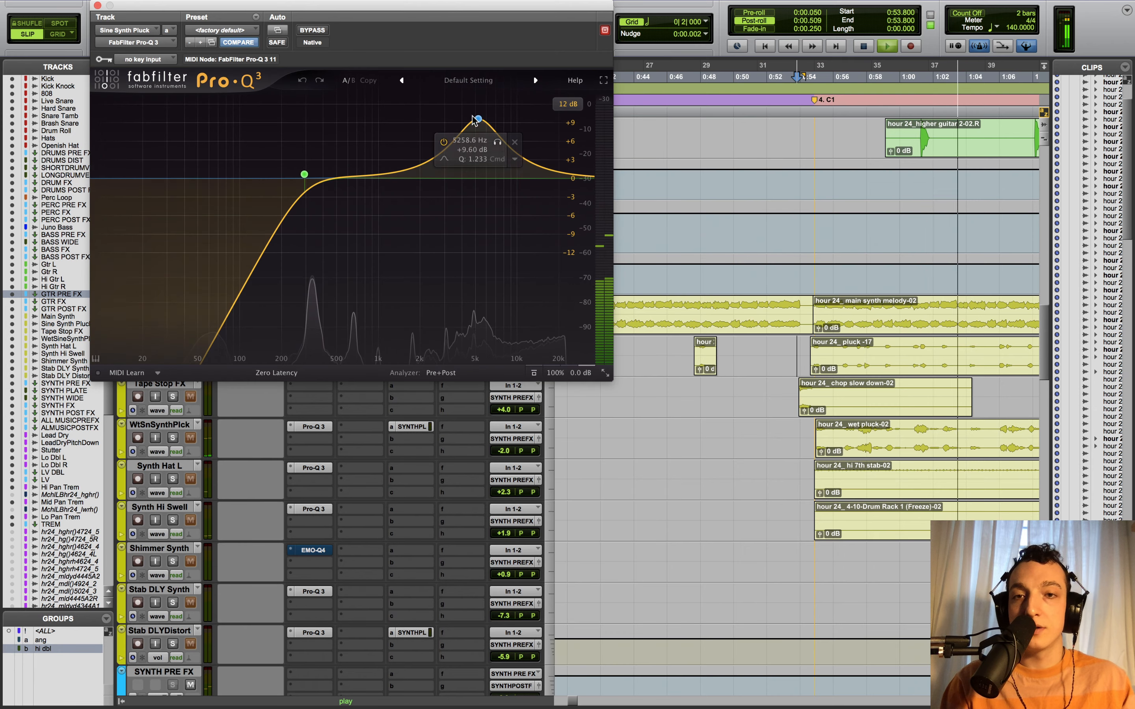
left_click(498, 142)
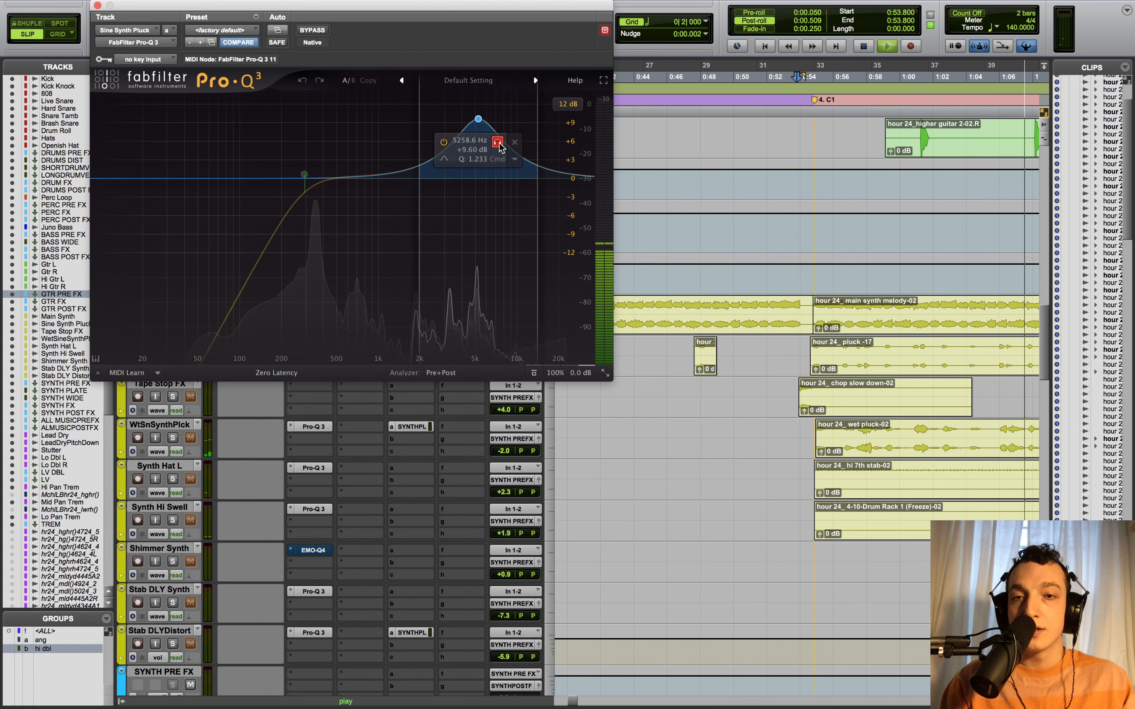
left_click(499, 145)
key("space")
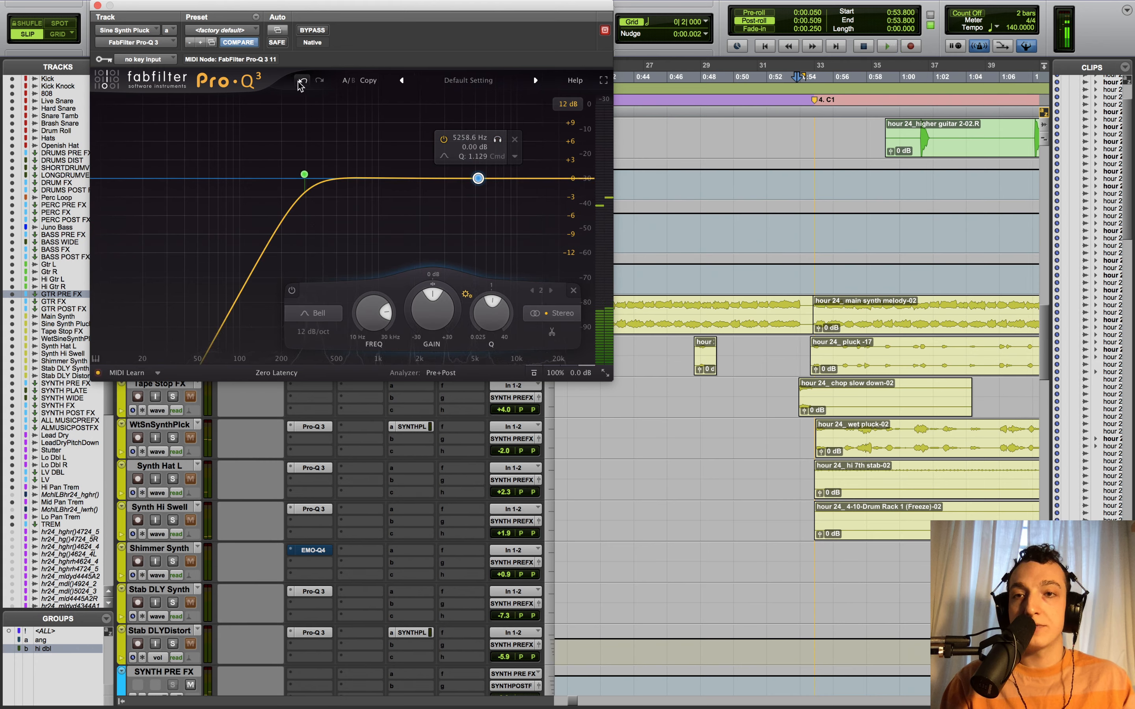
left_click(302, 81)
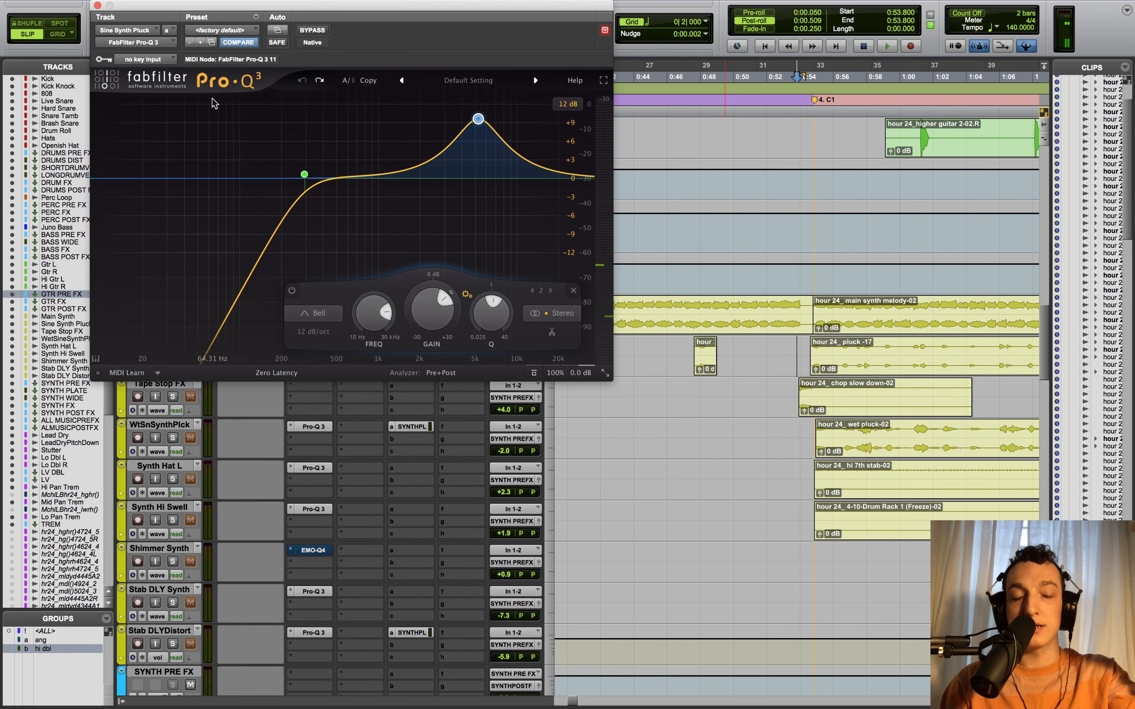
left_click(97, 5)
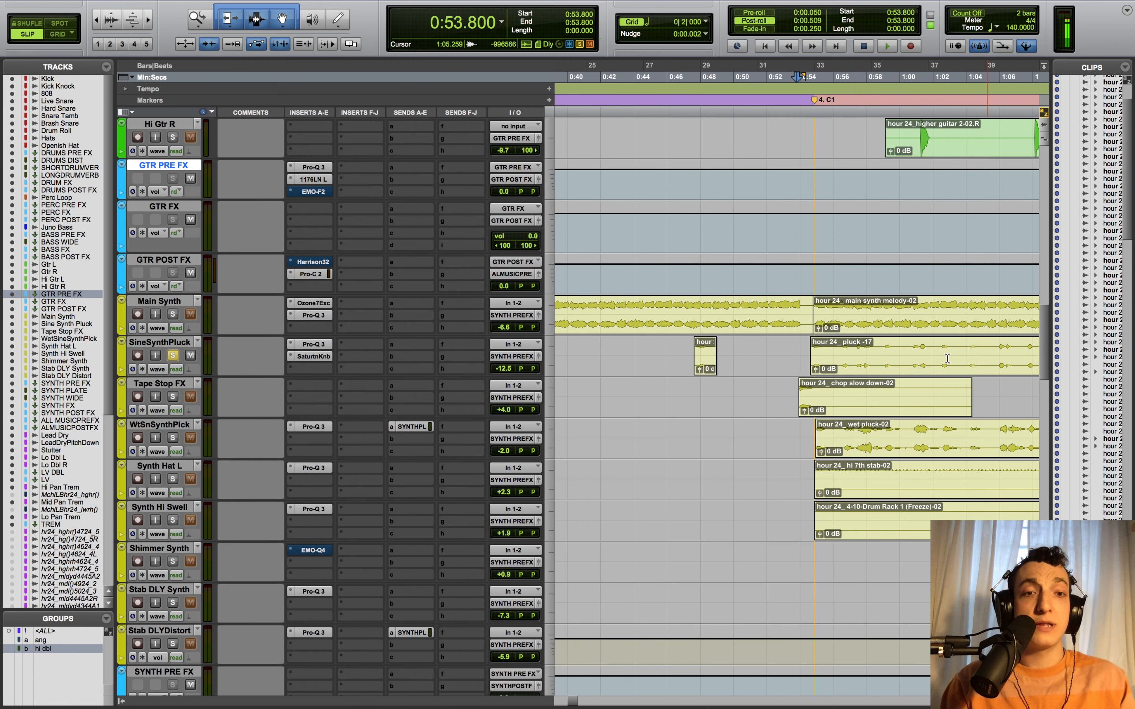
- Play the pluck section from around 0:53.6 to hear the wet pluck
left_click(910, 362)
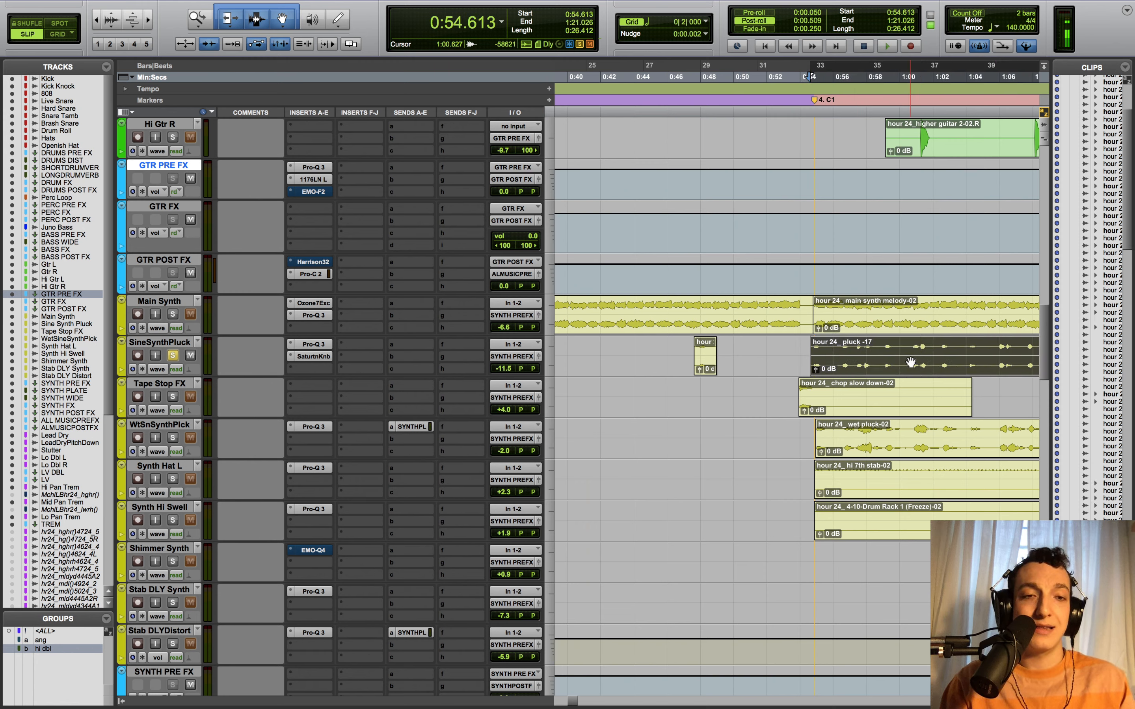
left_click(891, 353)
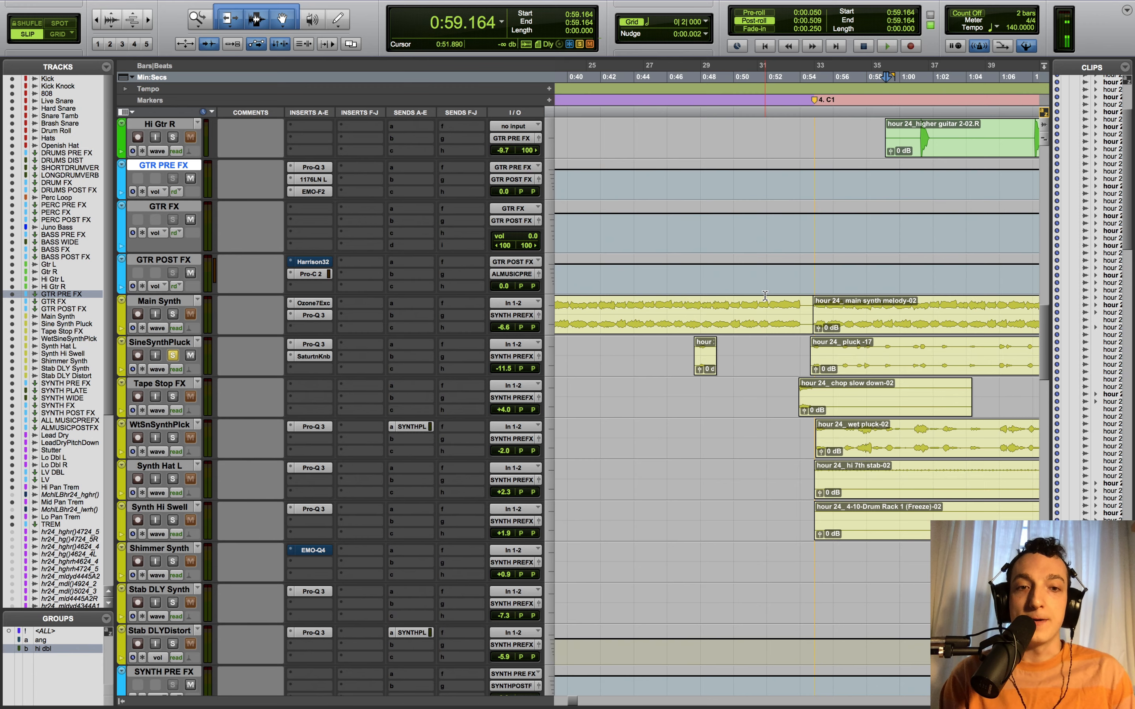
scroll(855, 312, "left", 2)
scroll(825, 369, "right", 2)
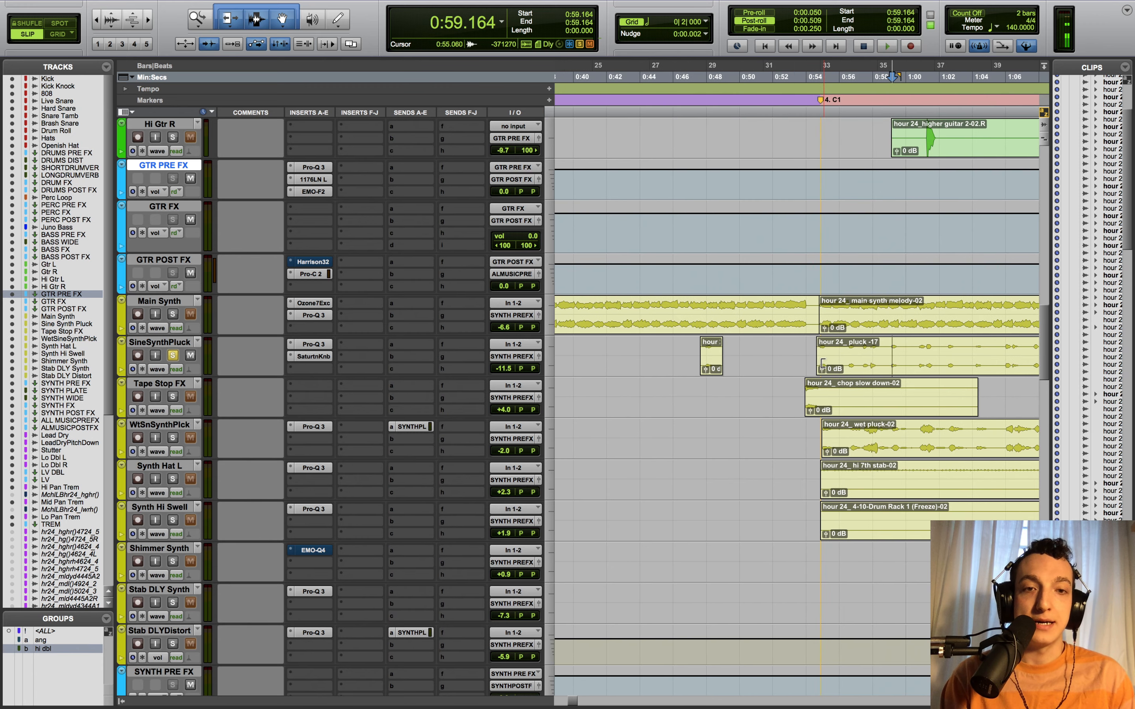
left_click(806, 351)
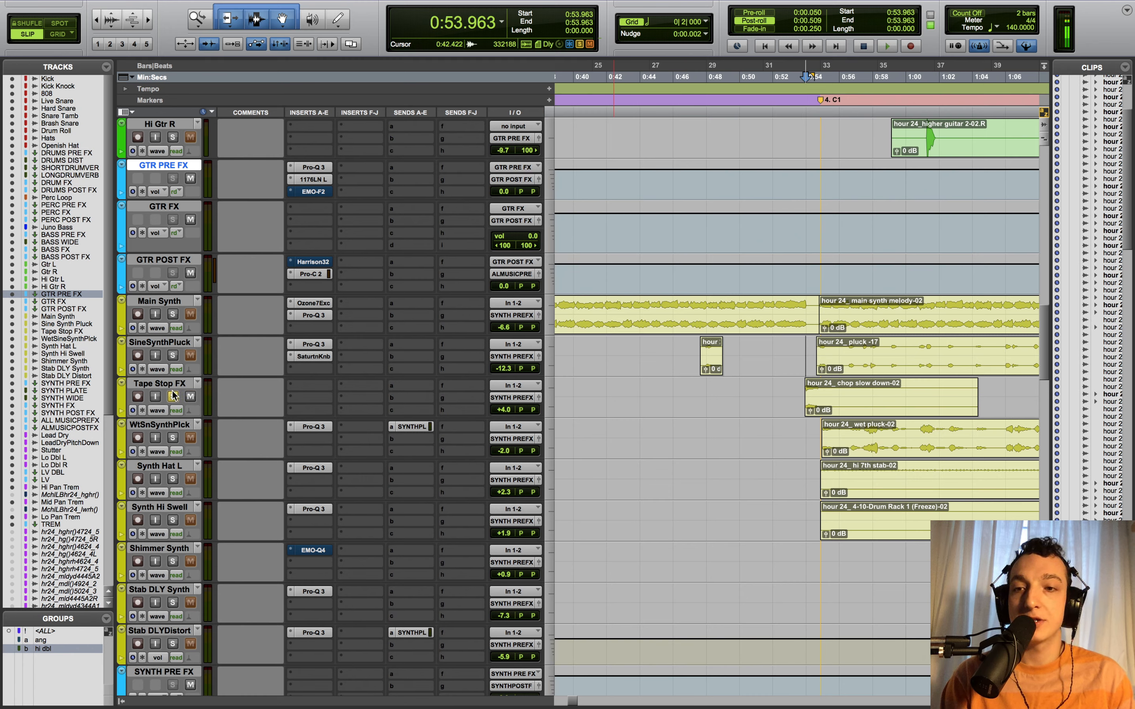
key("space")
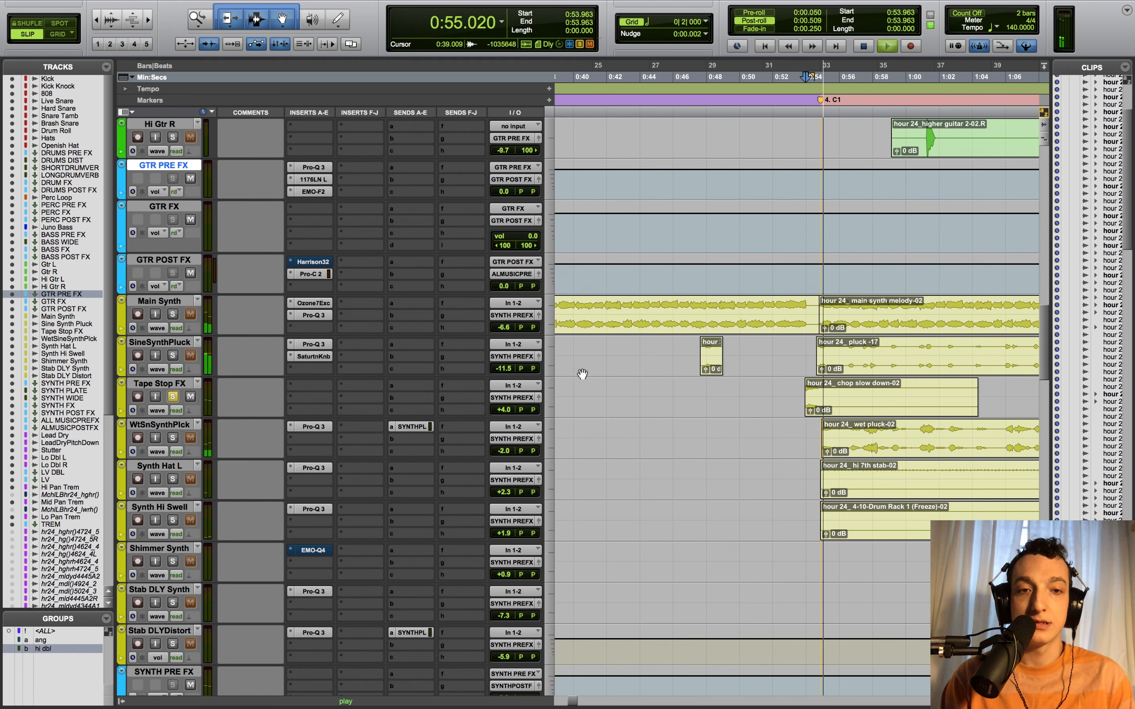
left_click(793, 349)
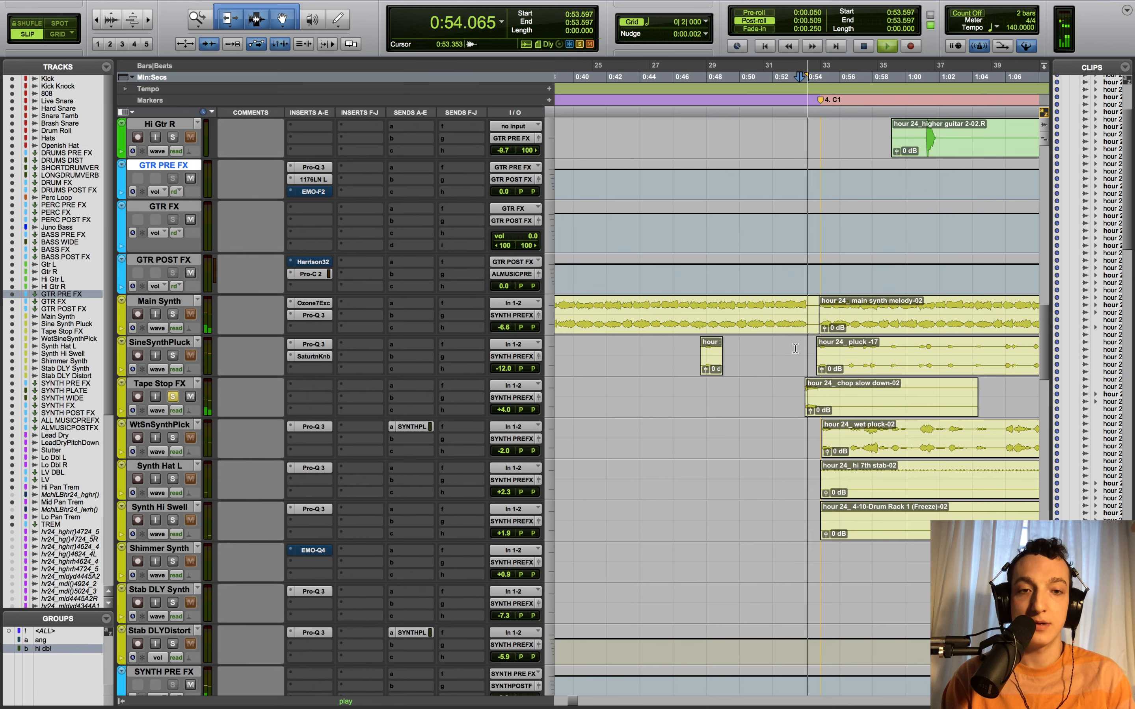
key("space")
- Play from 0:54.450 and bring up the Pro-Q 3 on WtSnSynthPlck
key("r")
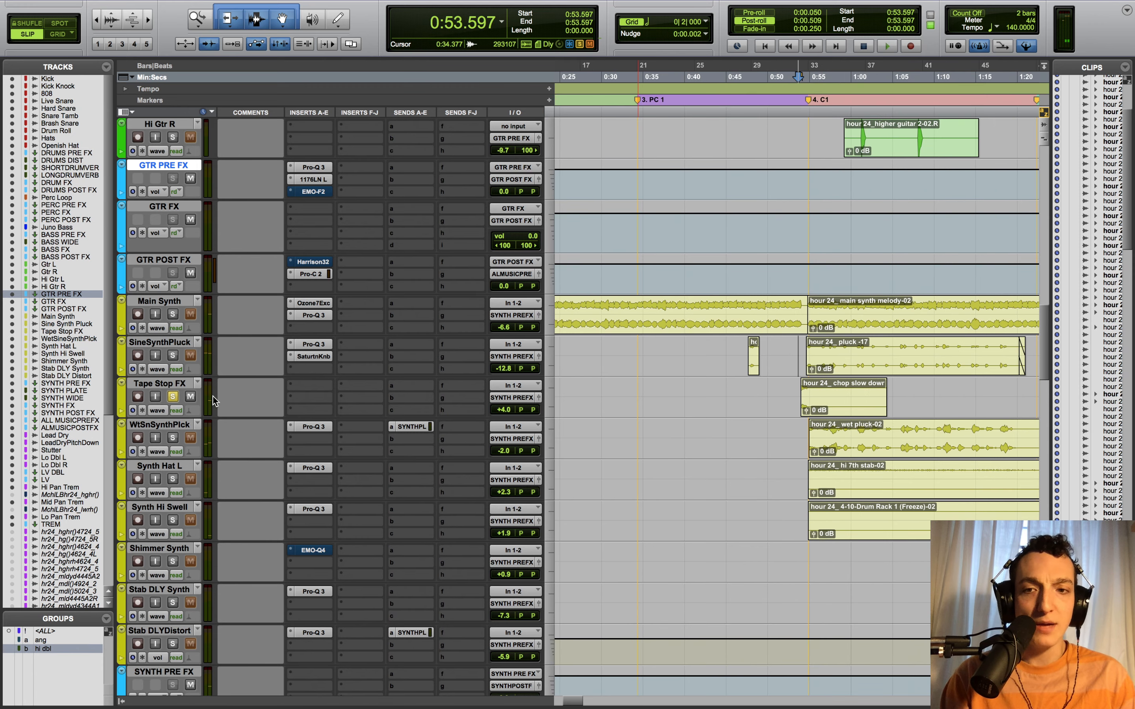
left_click(804, 432)
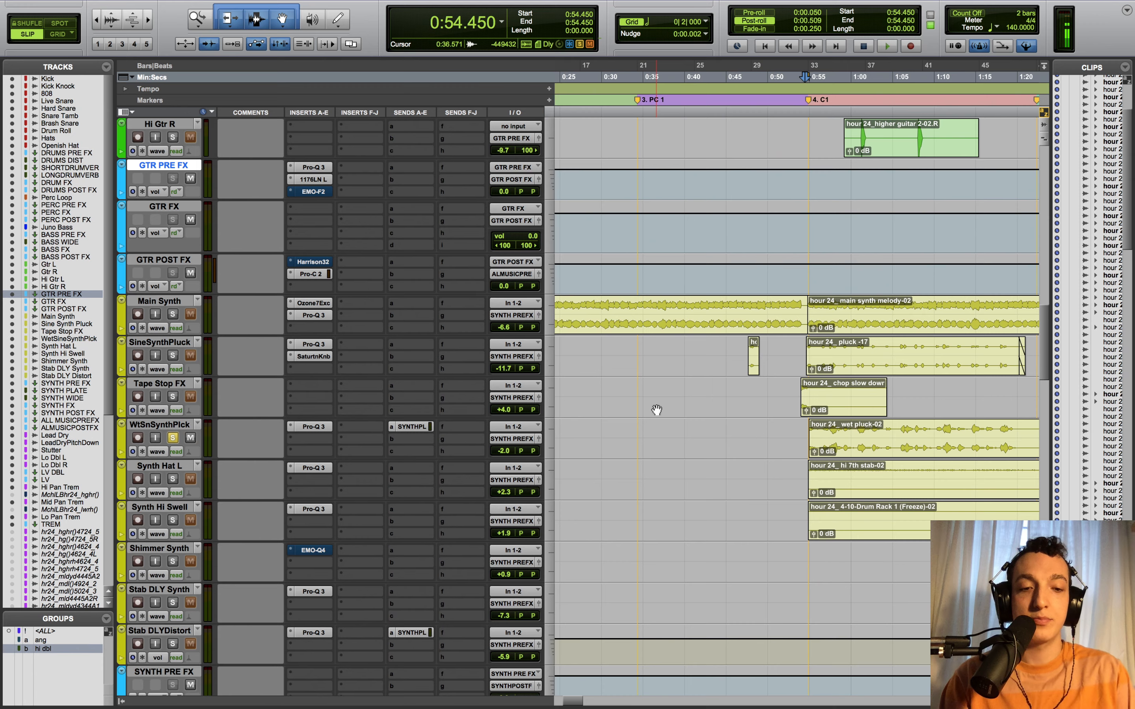
key("t")
key("space")
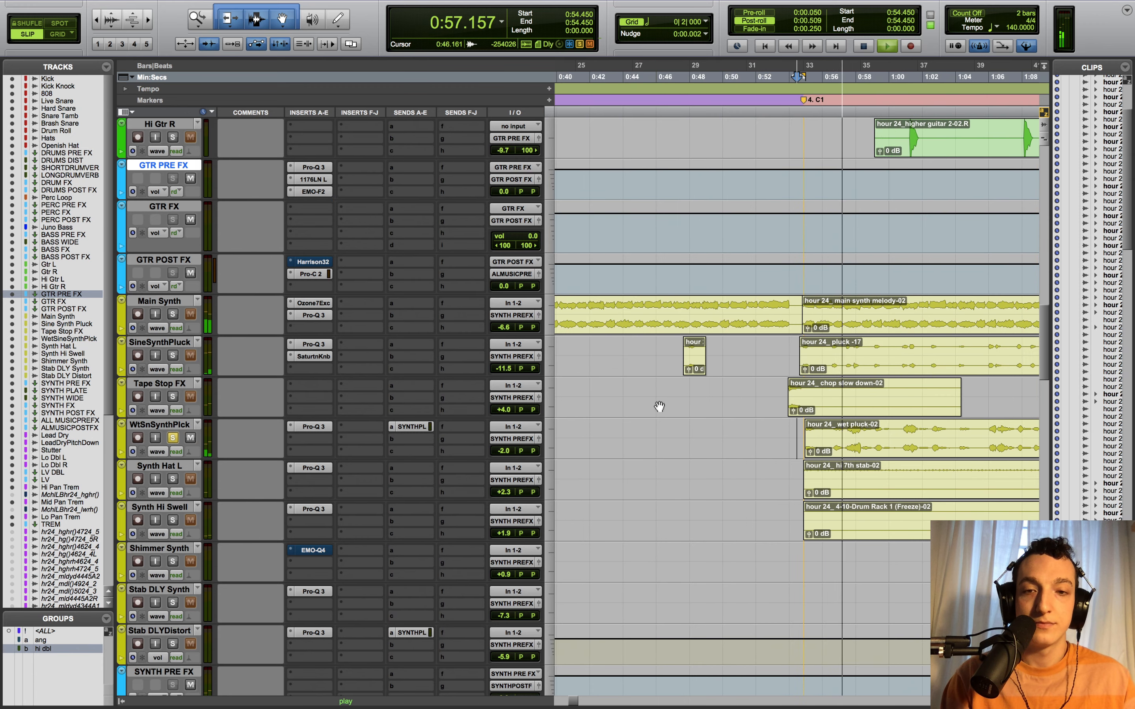
left_click(307, 425)
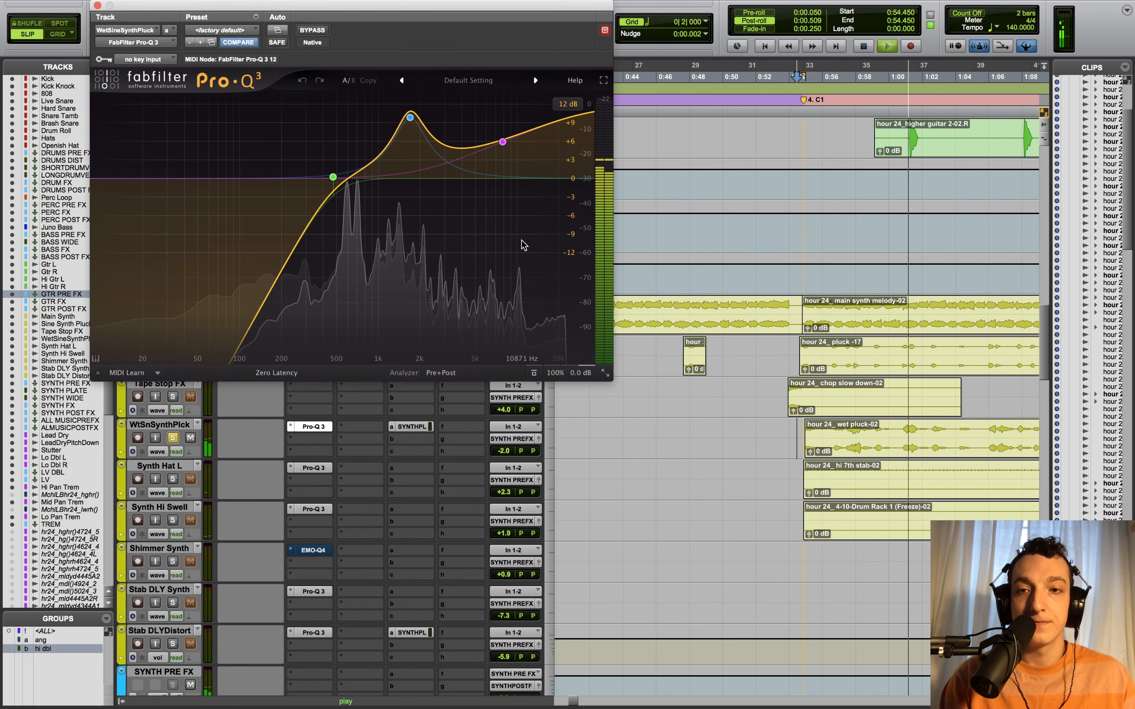
- Solo the 1694 Hz boost band and listen to it alone during playback
mouse_move(407, 125)
key("space")
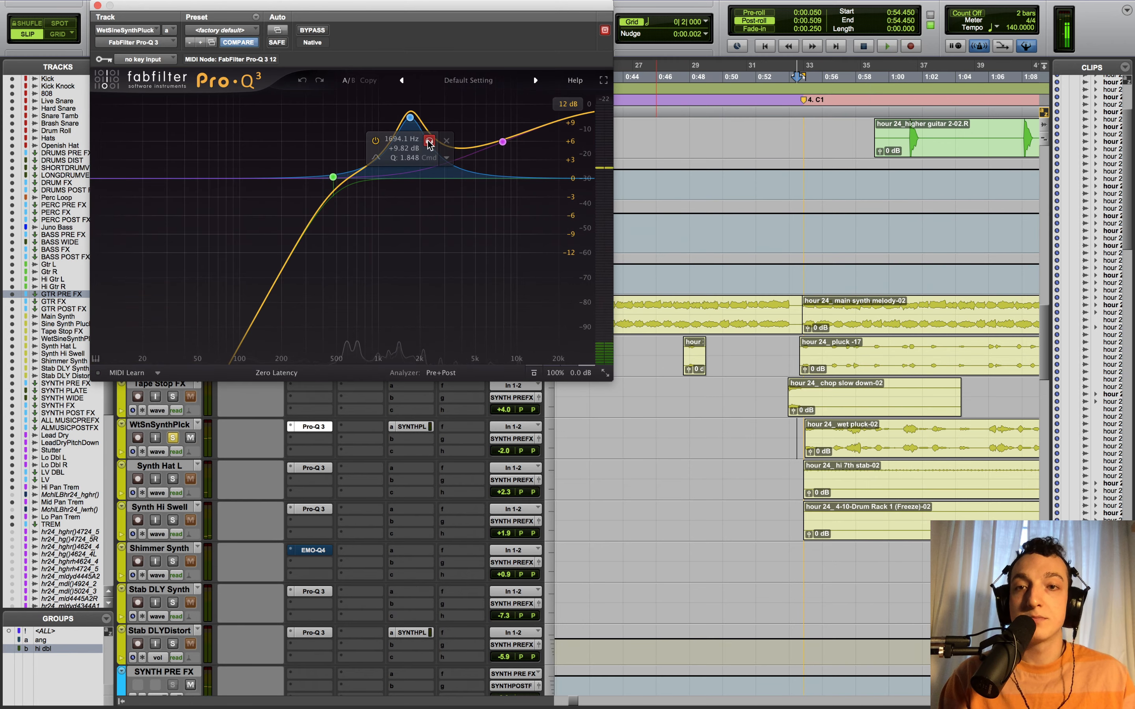
left_click(428, 141)
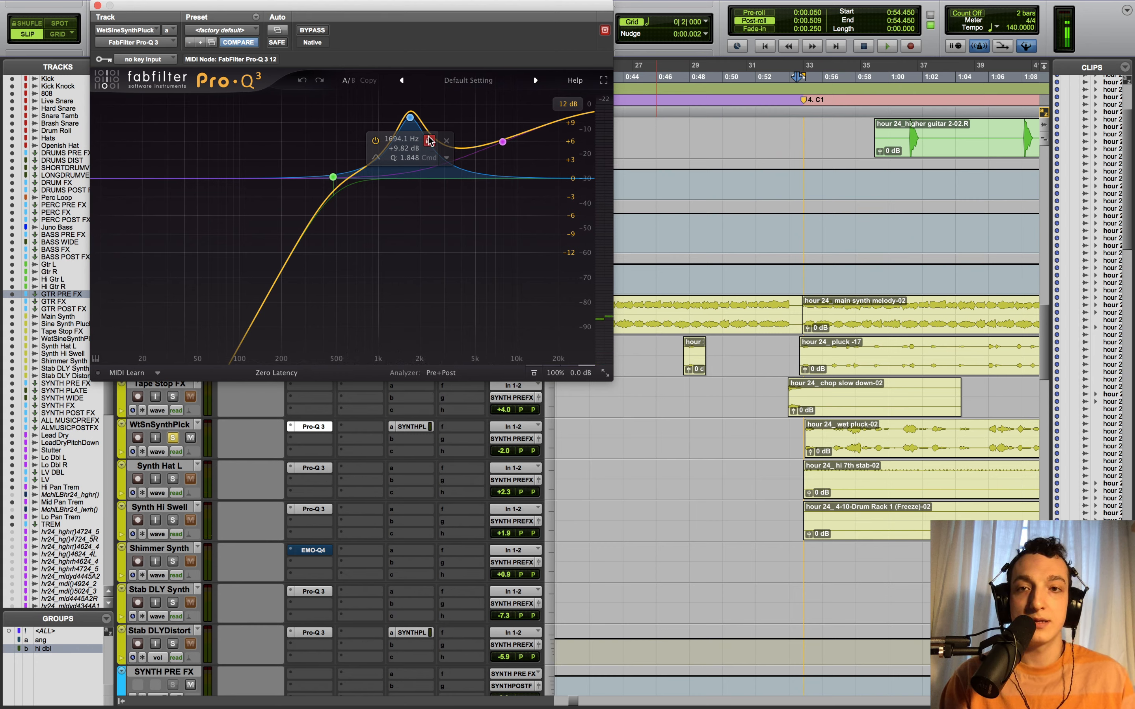
key("space")
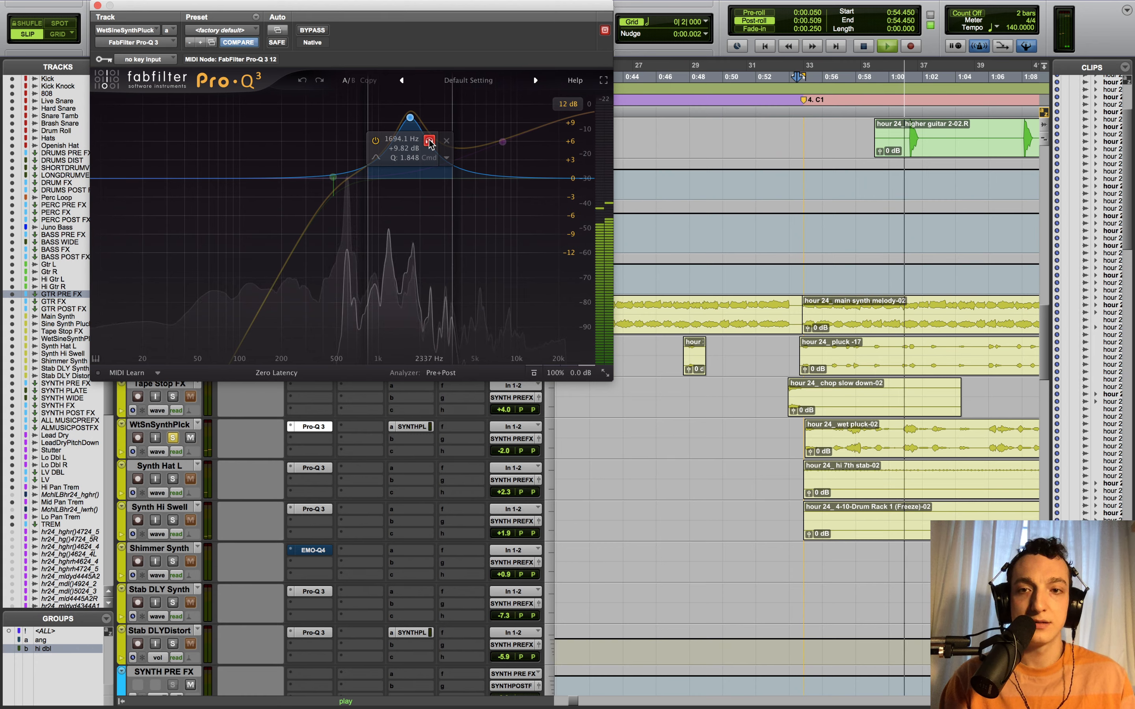
left_click(429, 141)
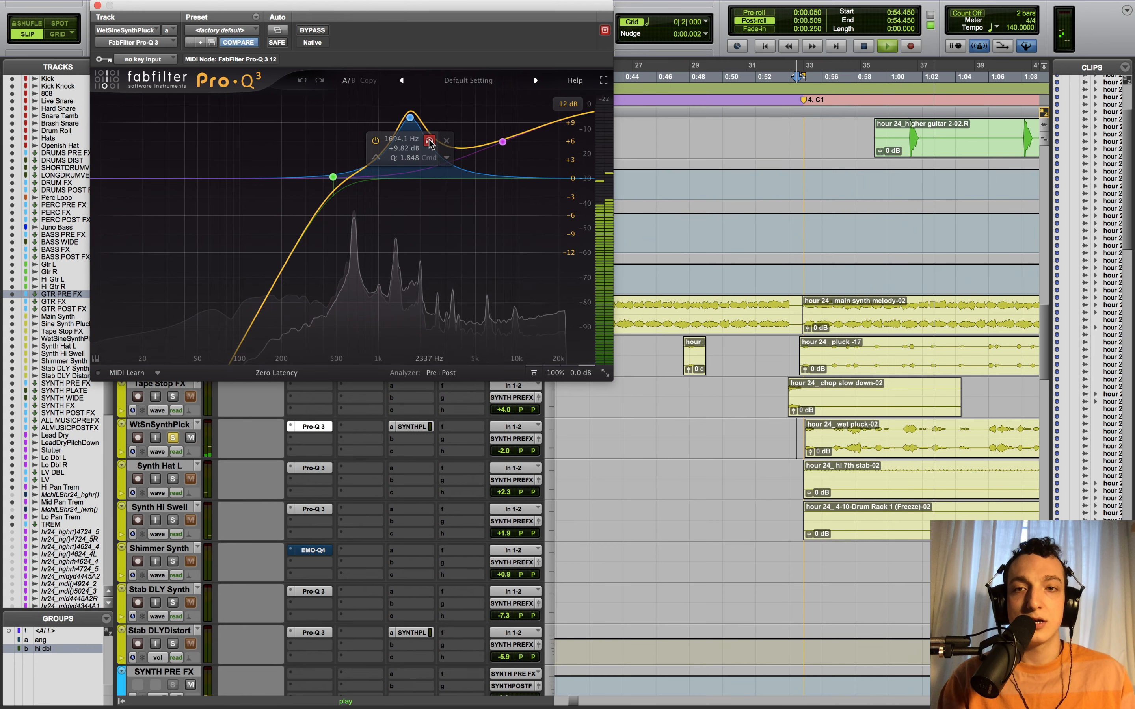
key("space")
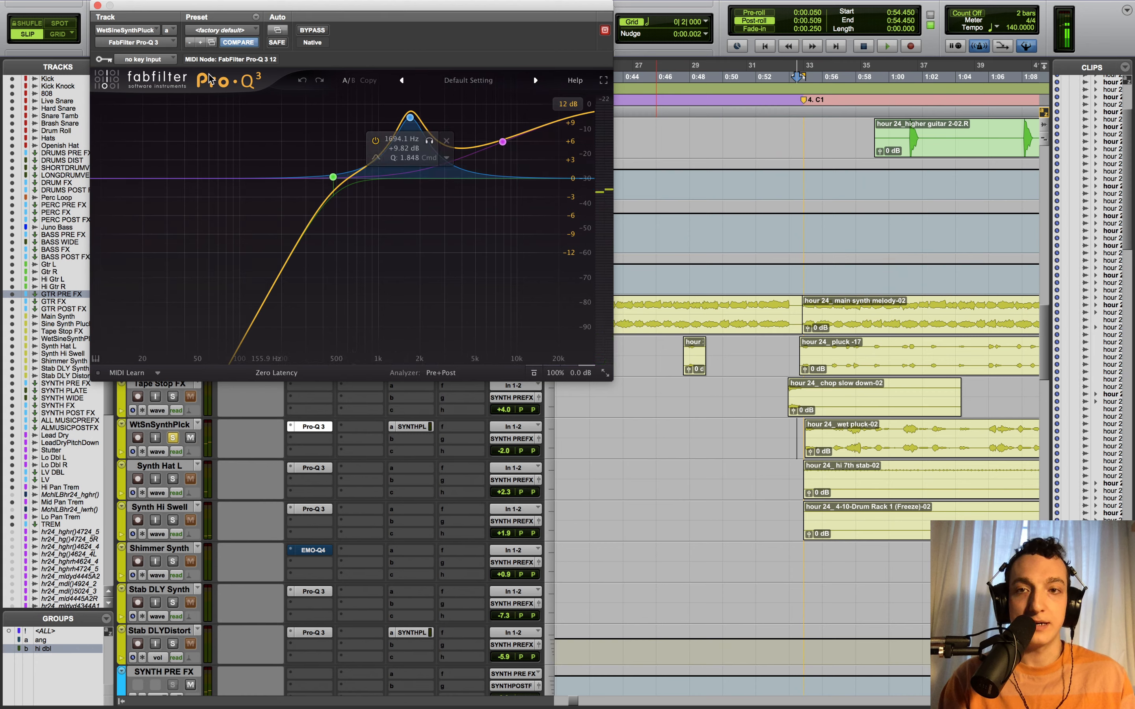
- Solo the 7910 Hz band during playback, then unsolo it and close the EQ
left_click(521, 105)
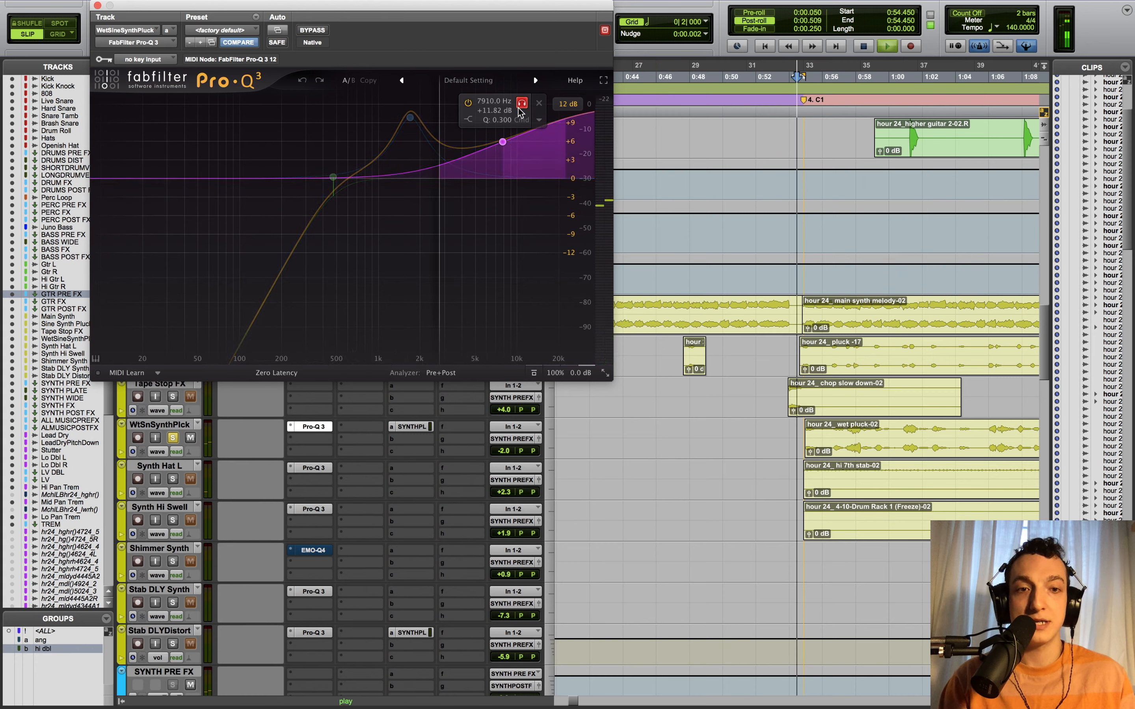
key("space")
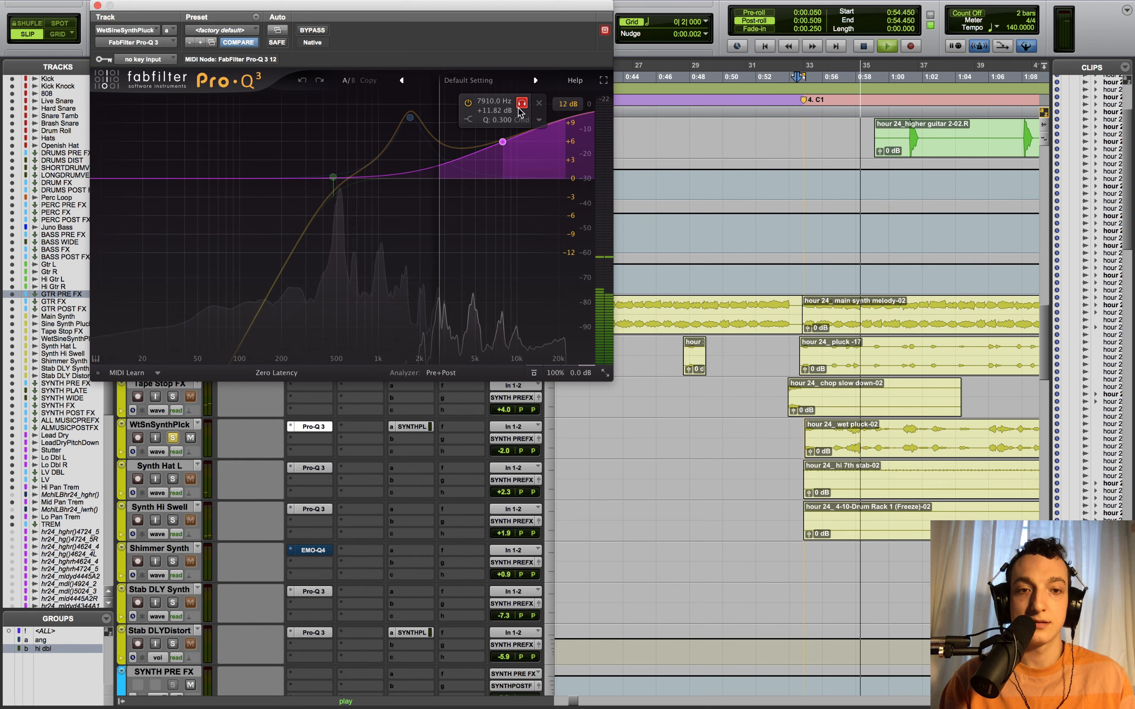
left_click(521, 104)
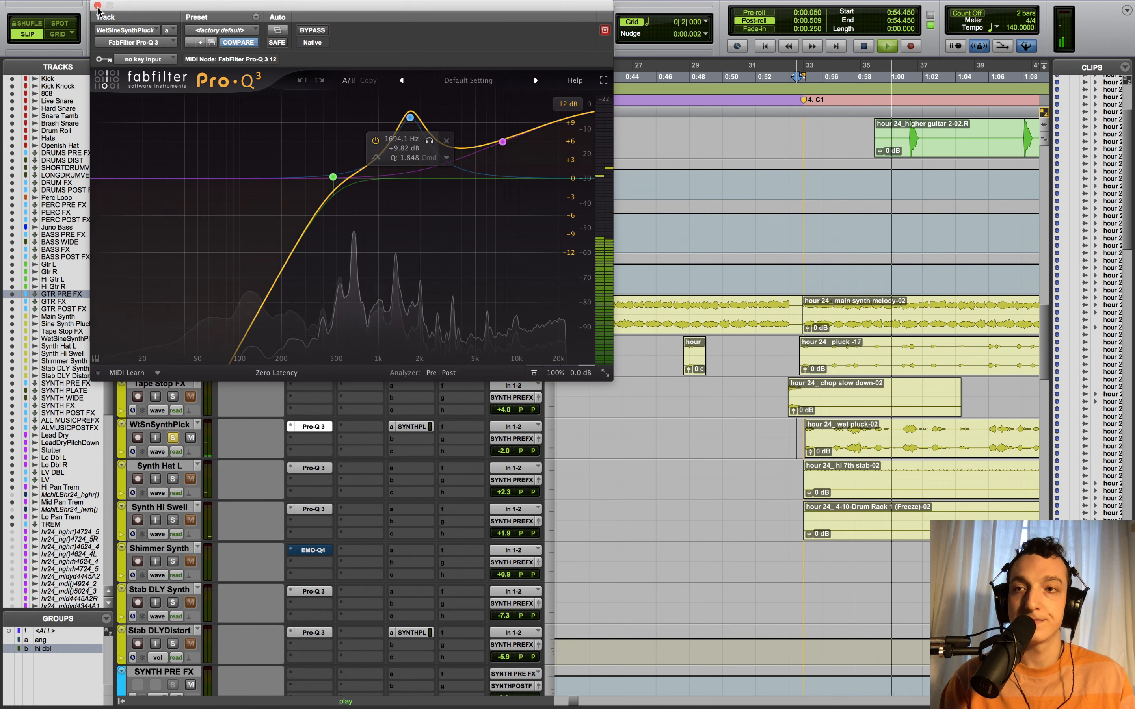
key("space")
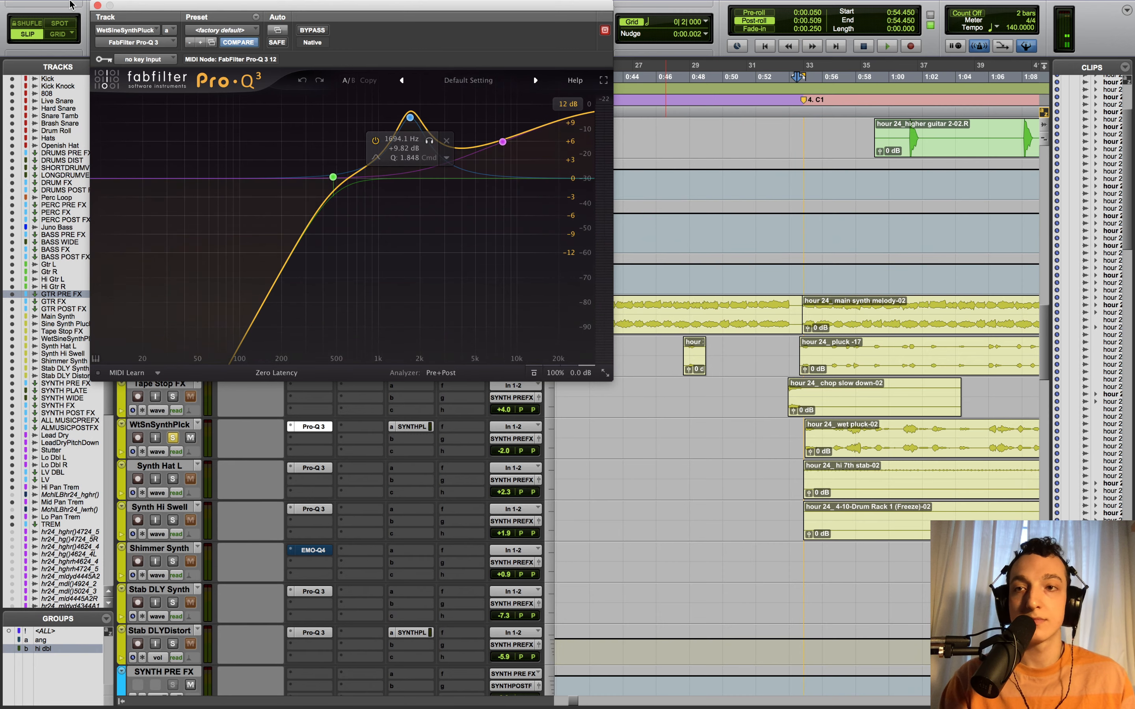
left_click(97, 5)
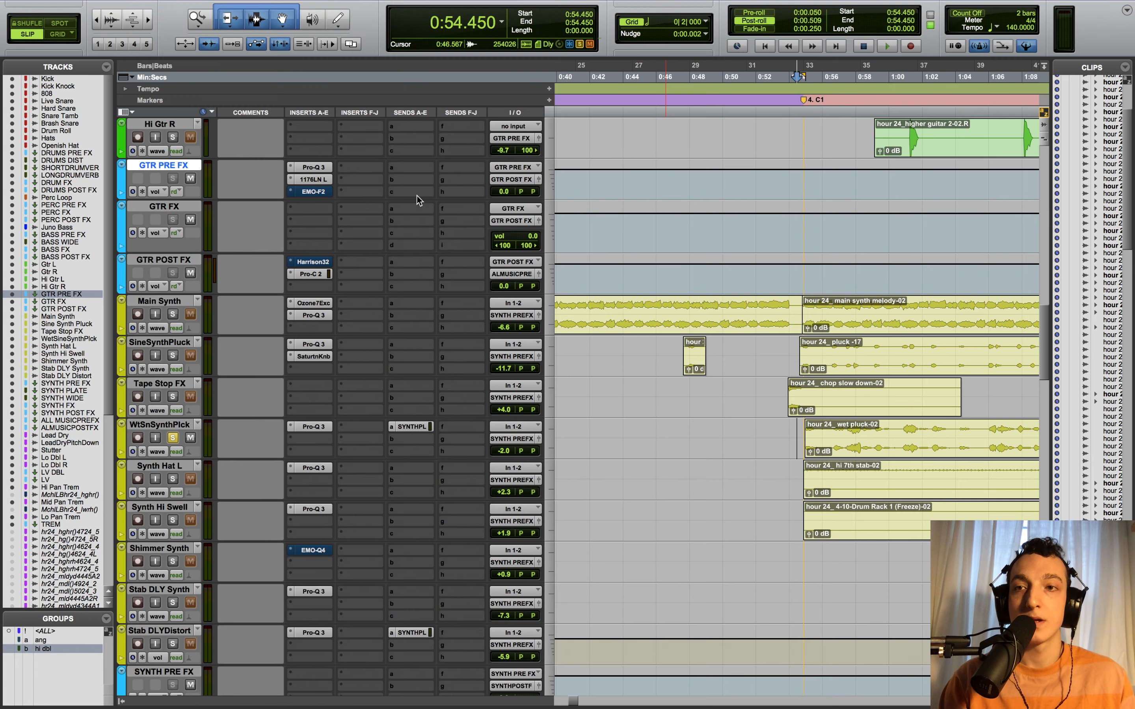
- Show the pluck's SYNTH PLATE send at -21.0 and inspect the Rev PLATE-140 reverb's settings
scroll(634, 293, "down", 3)
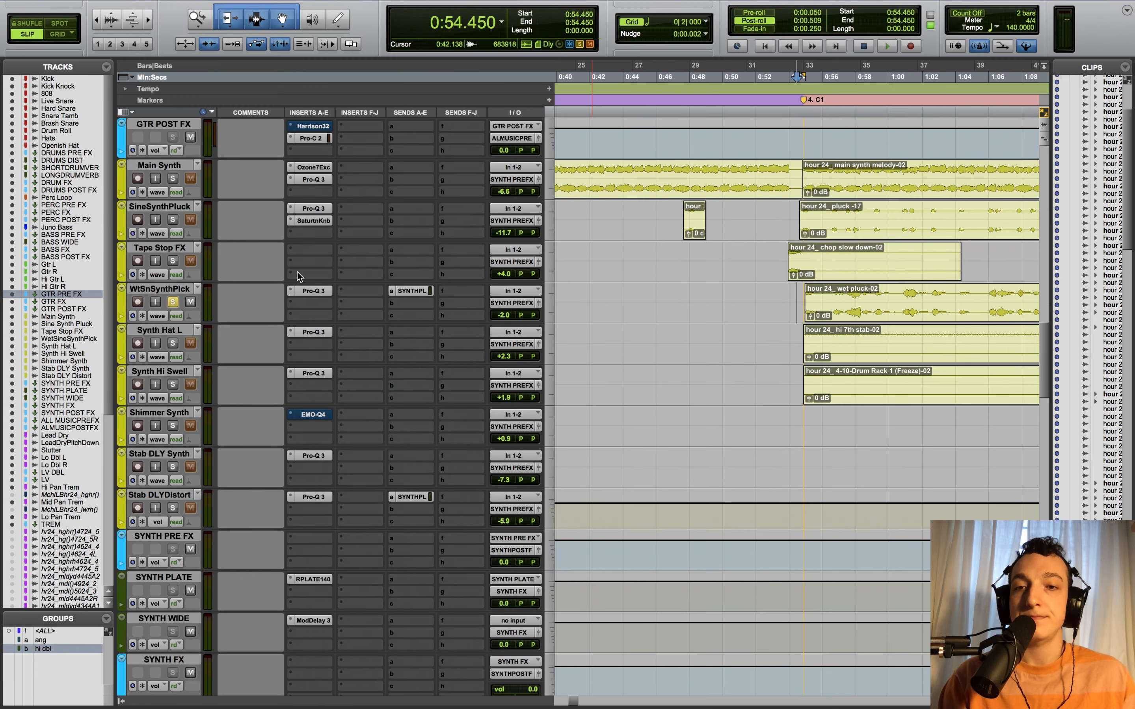
left_click(412, 294)
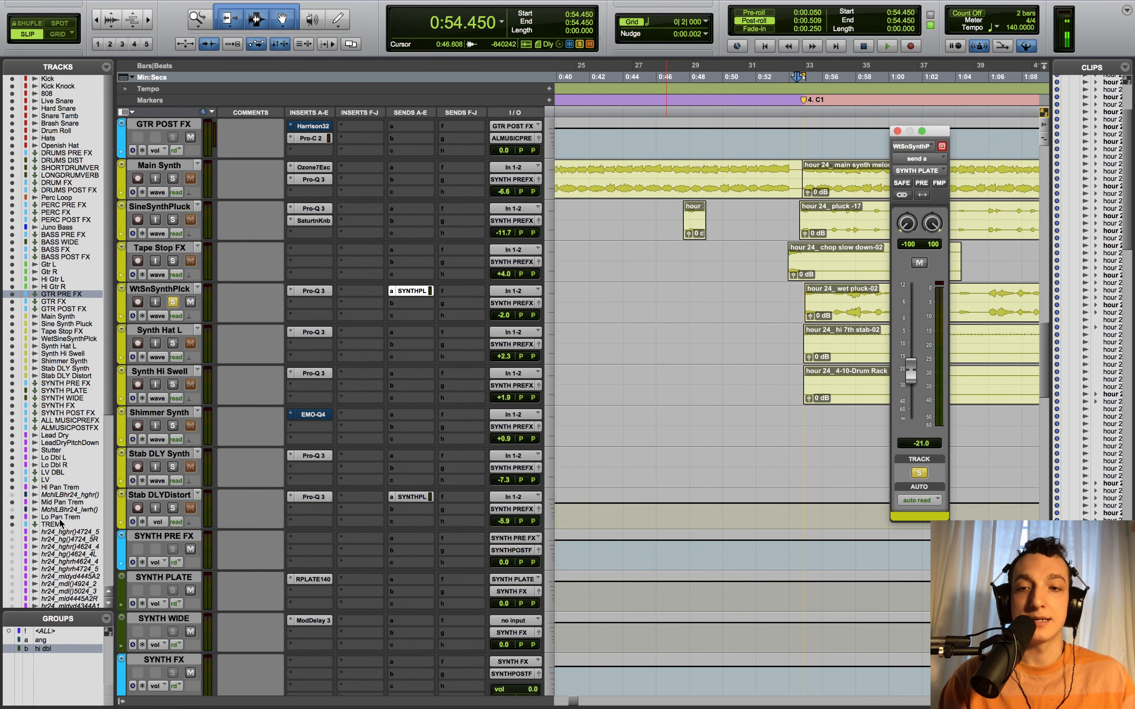
scroll(337, 554, "down", 1)
left_click(314, 538)
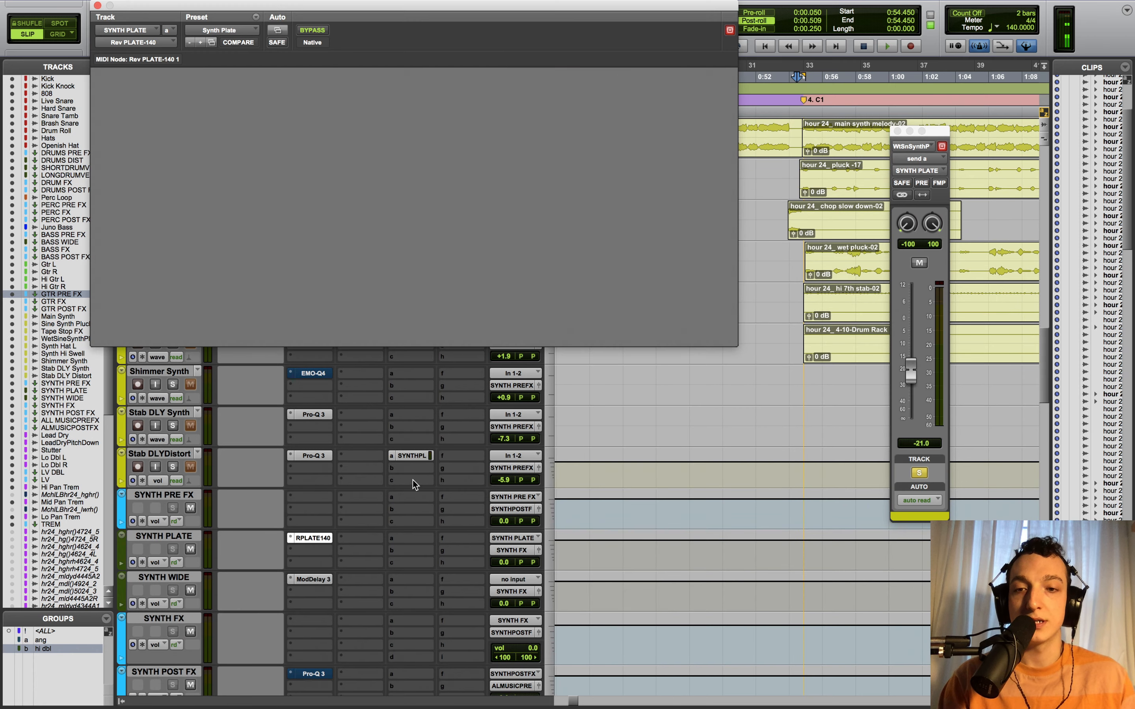
left_click_drag(369, 6, 429, 38)
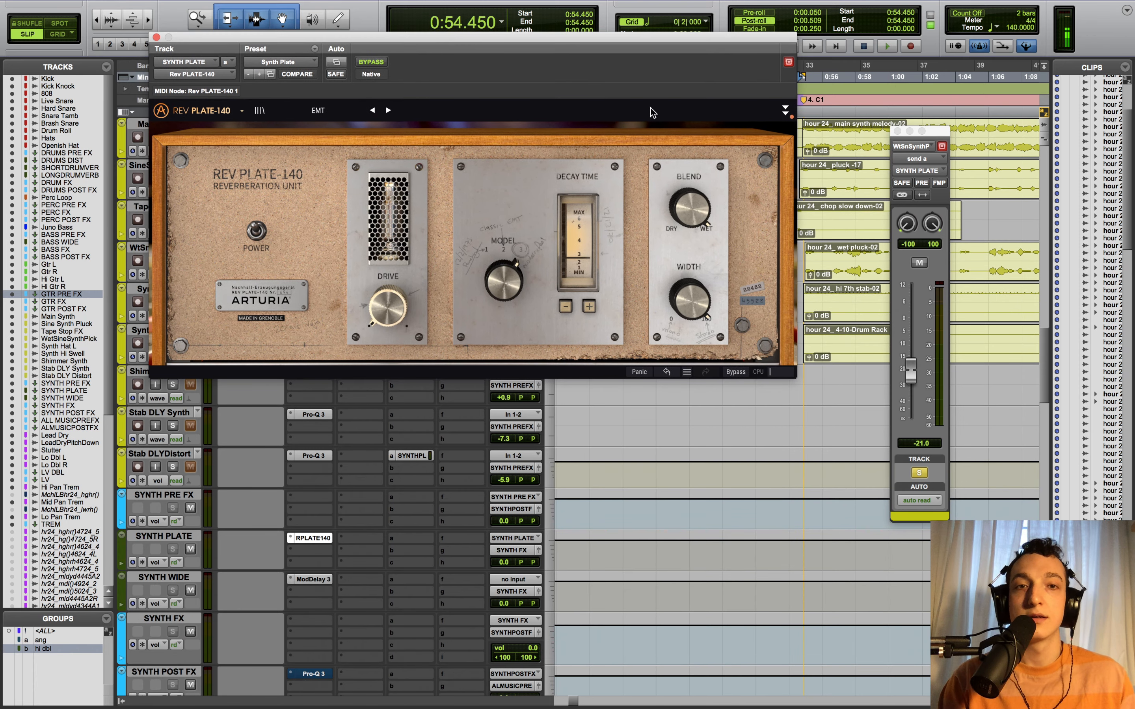
left_click(785, 110)
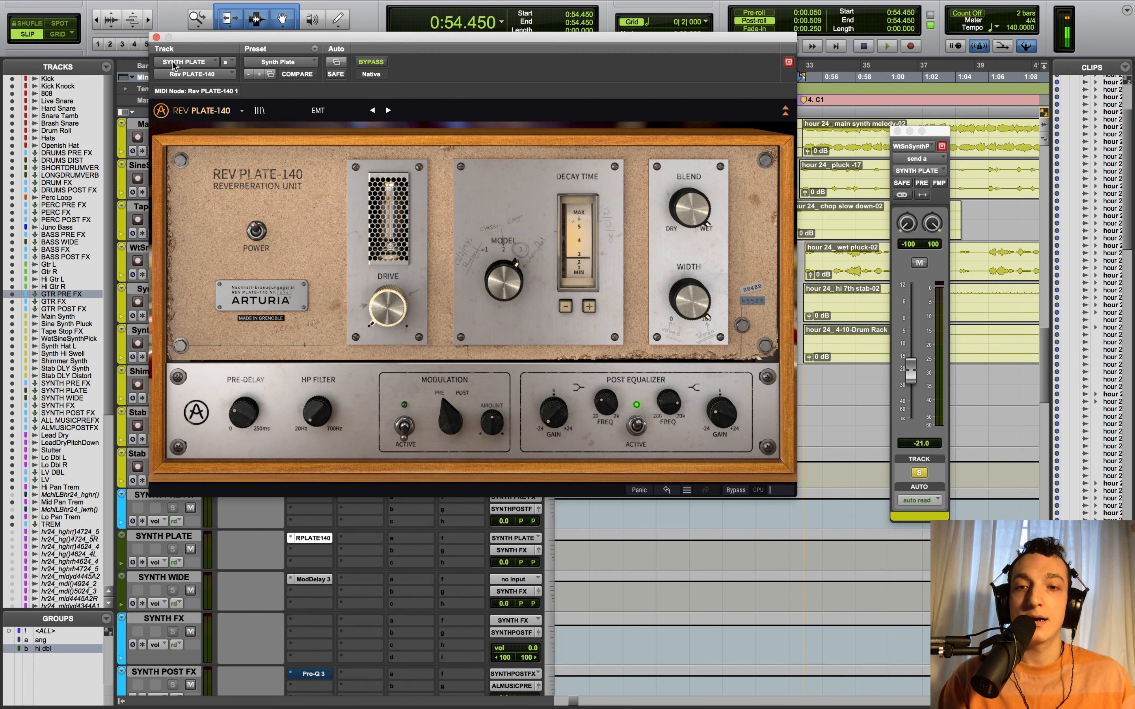
left_click(156, 37)
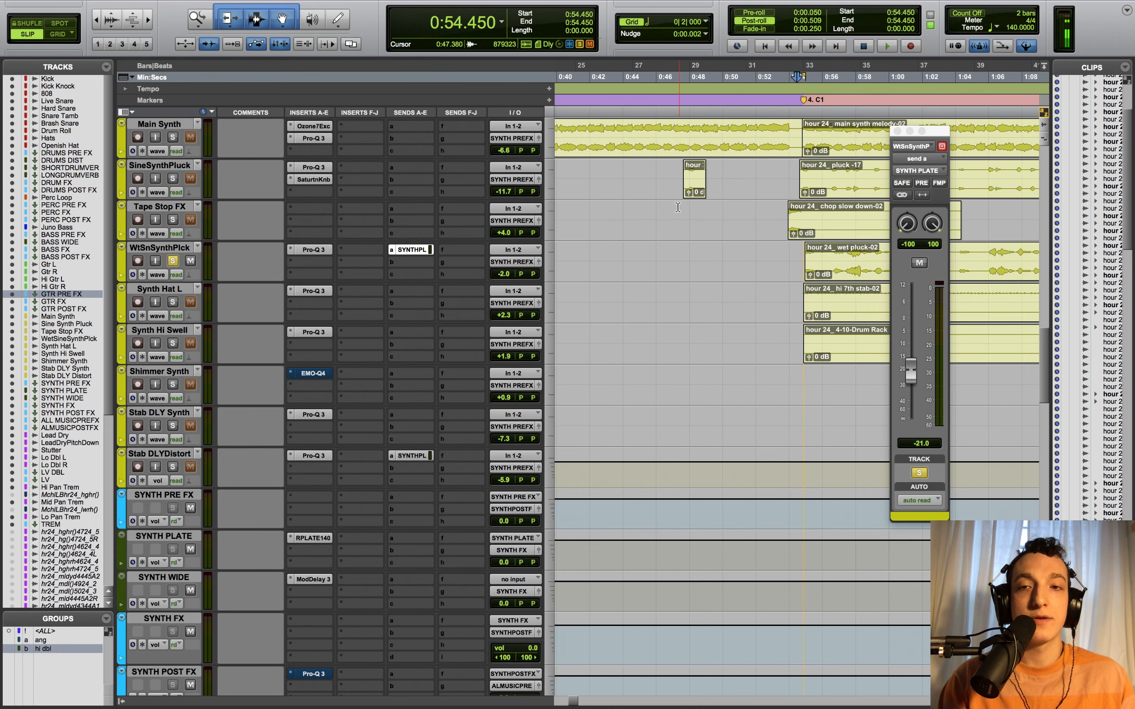
- Close the send level window and set the playback start to 0:54.735
left_click(898, 132)
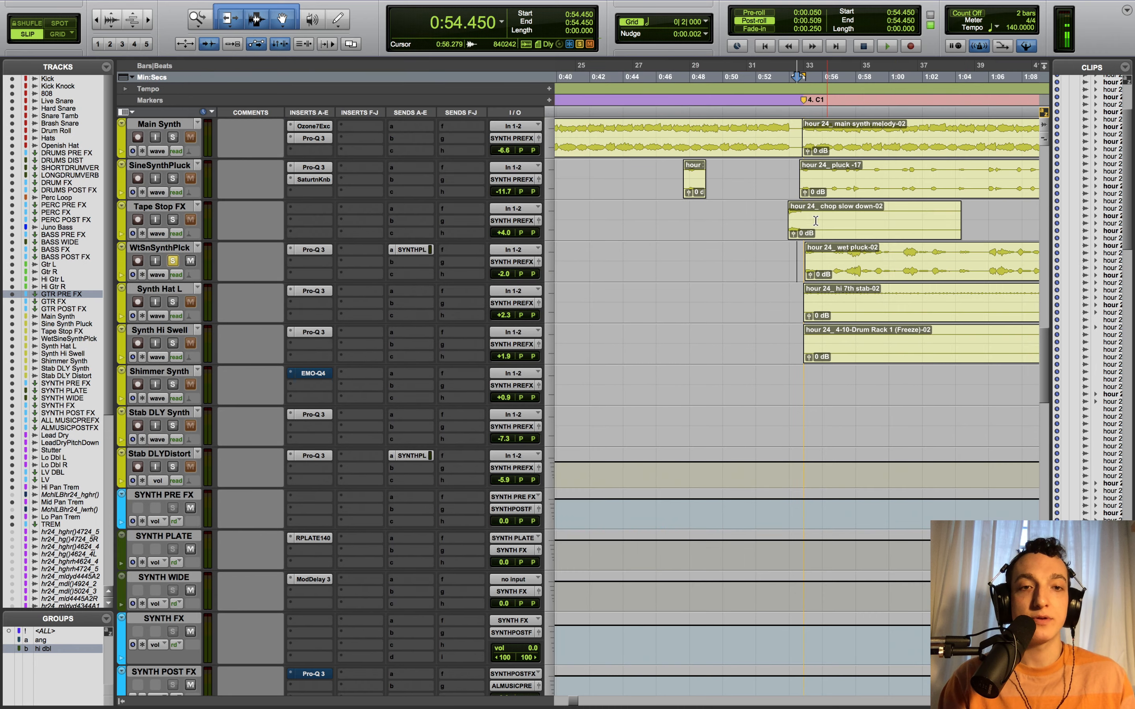
key("r")
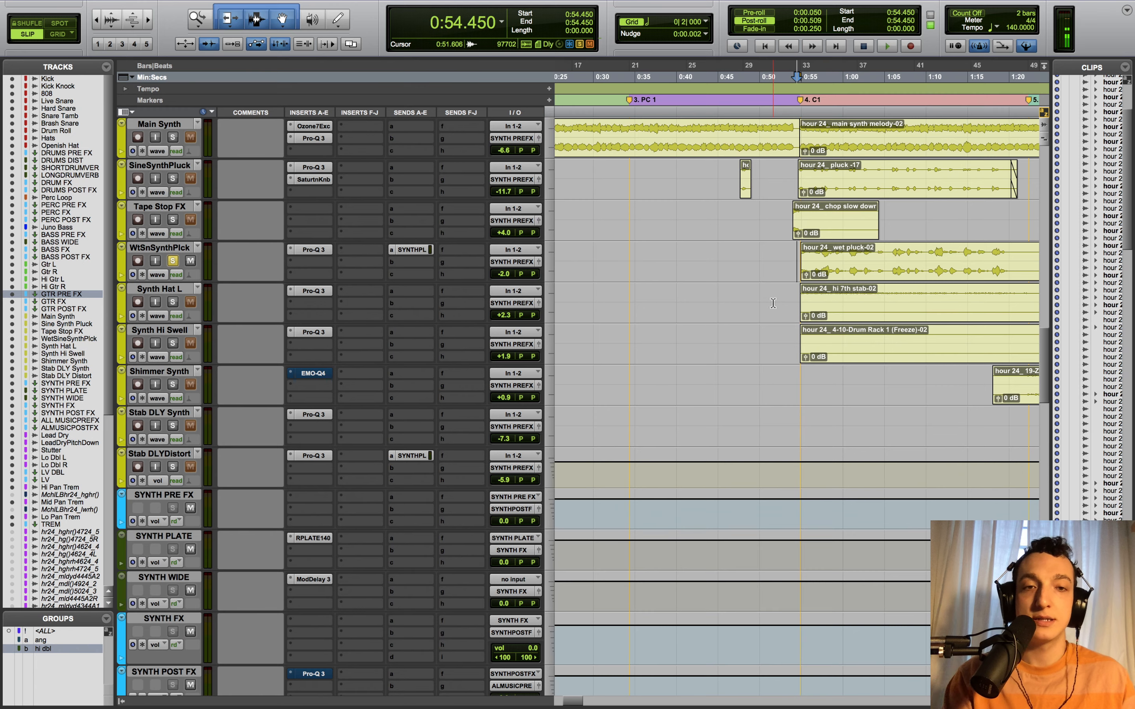
scroll(773, 304, "right", 3)
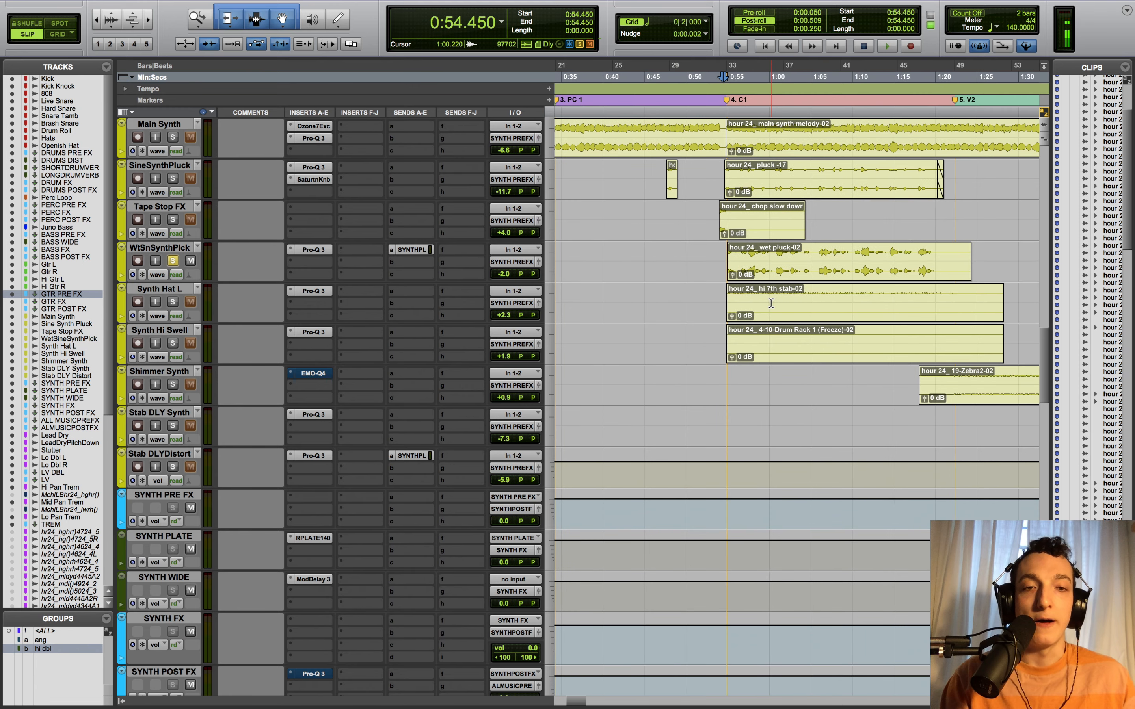
scroll(335, 266, "right", 2)
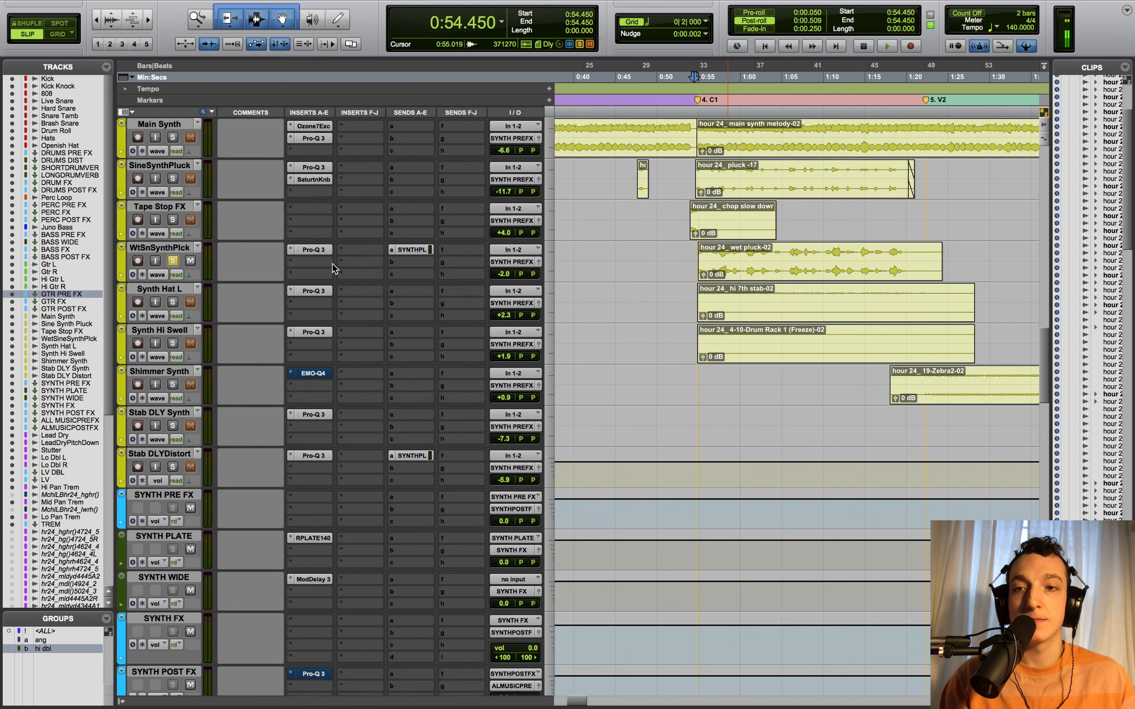
key("t")
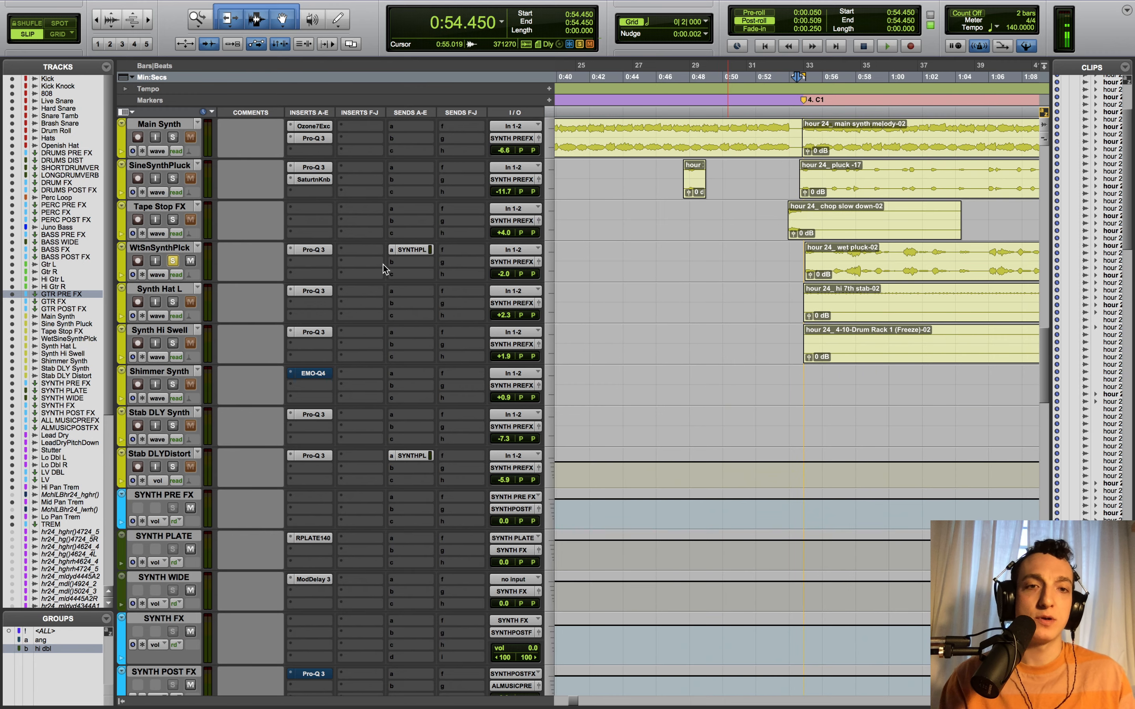
scroll(676, 287, "right", 6)
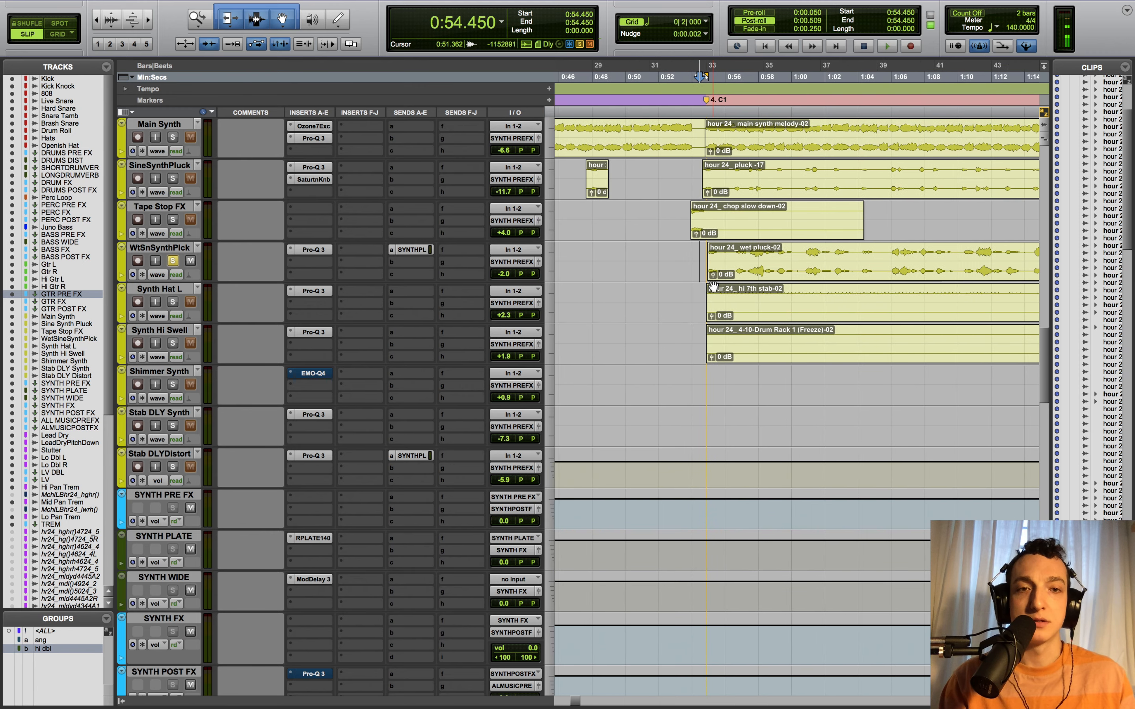
left_click(704, 286)
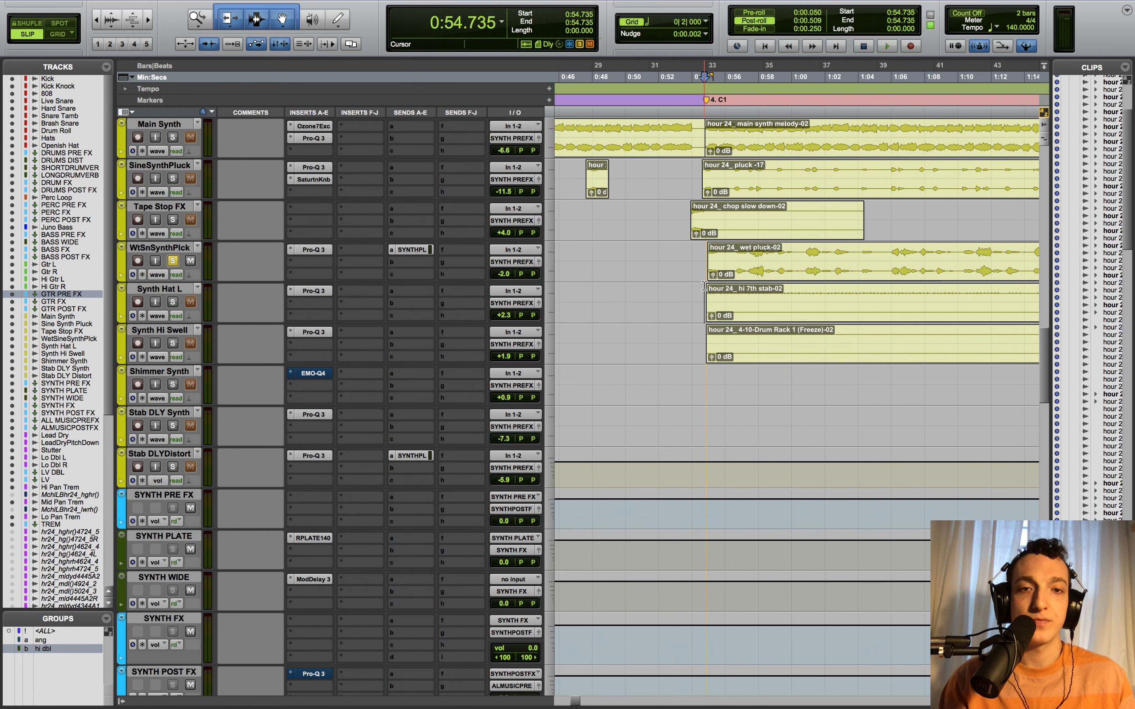
- Swap the solo from WtSnSynthPlck to Synth Hat L and Synth Hi Swell, and play them
left_click(173, 264)
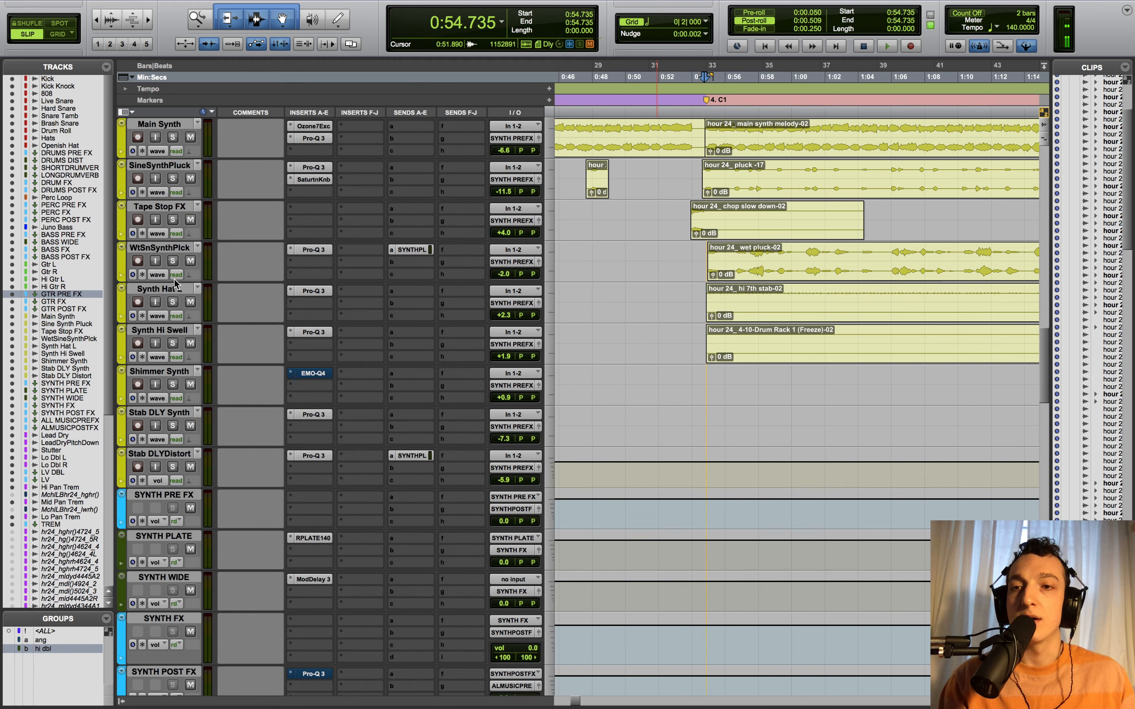
left_click(174, 303)
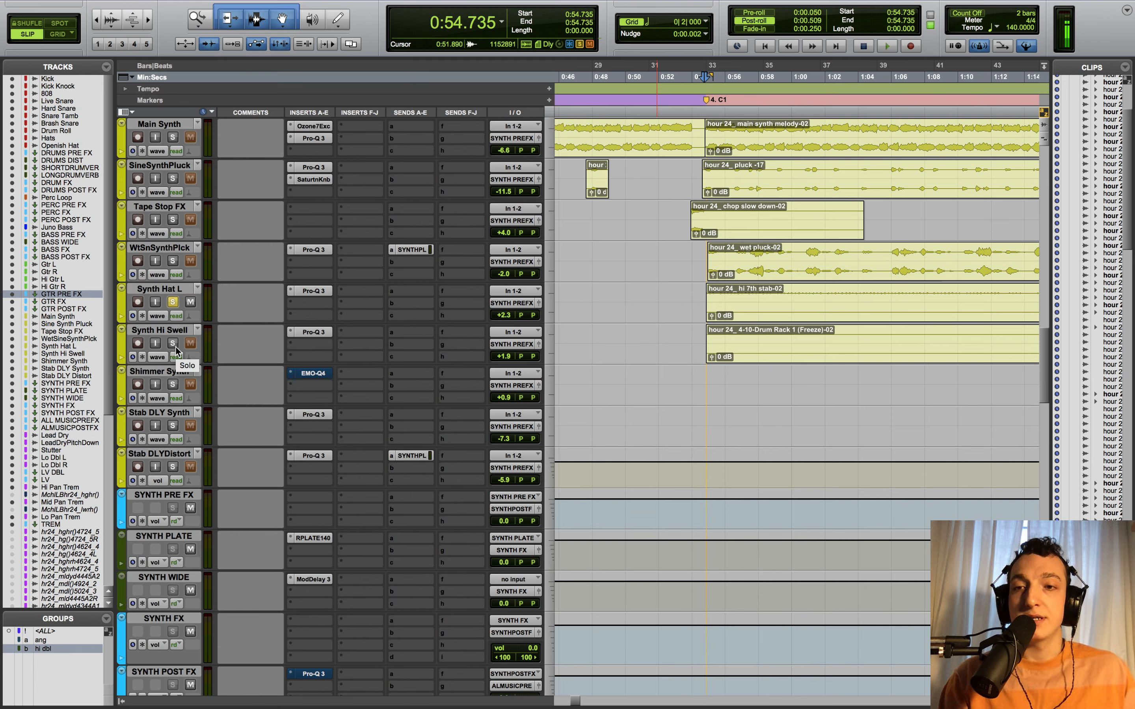
left_click(173, 343)
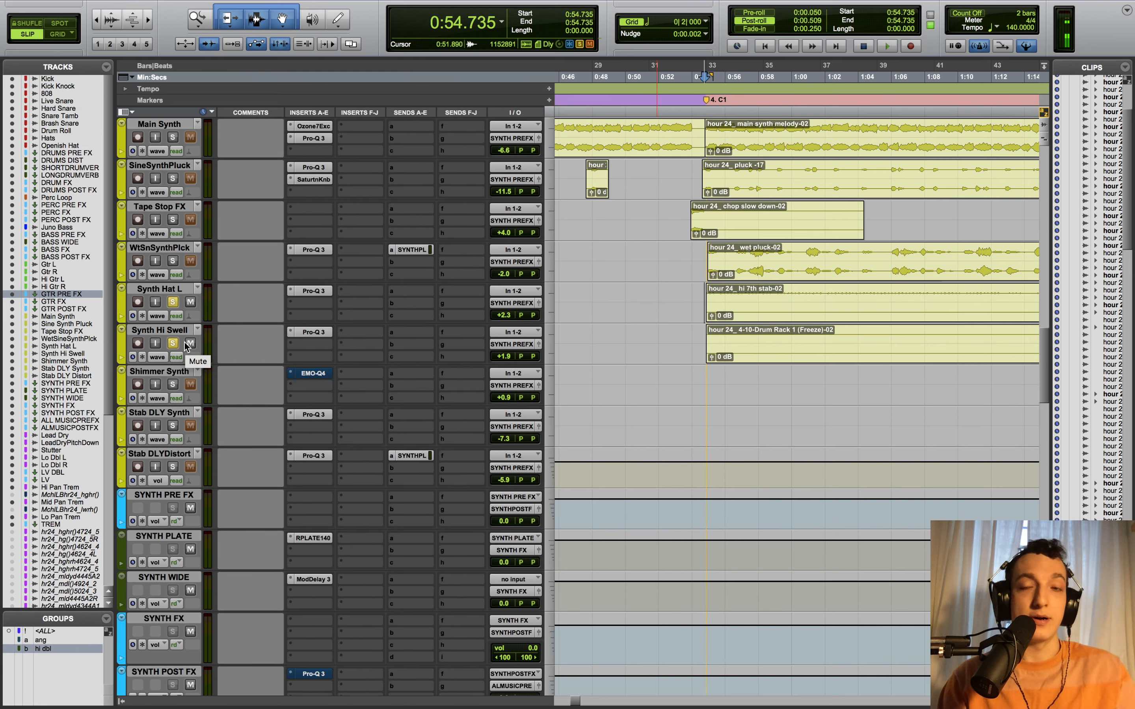
key("space")
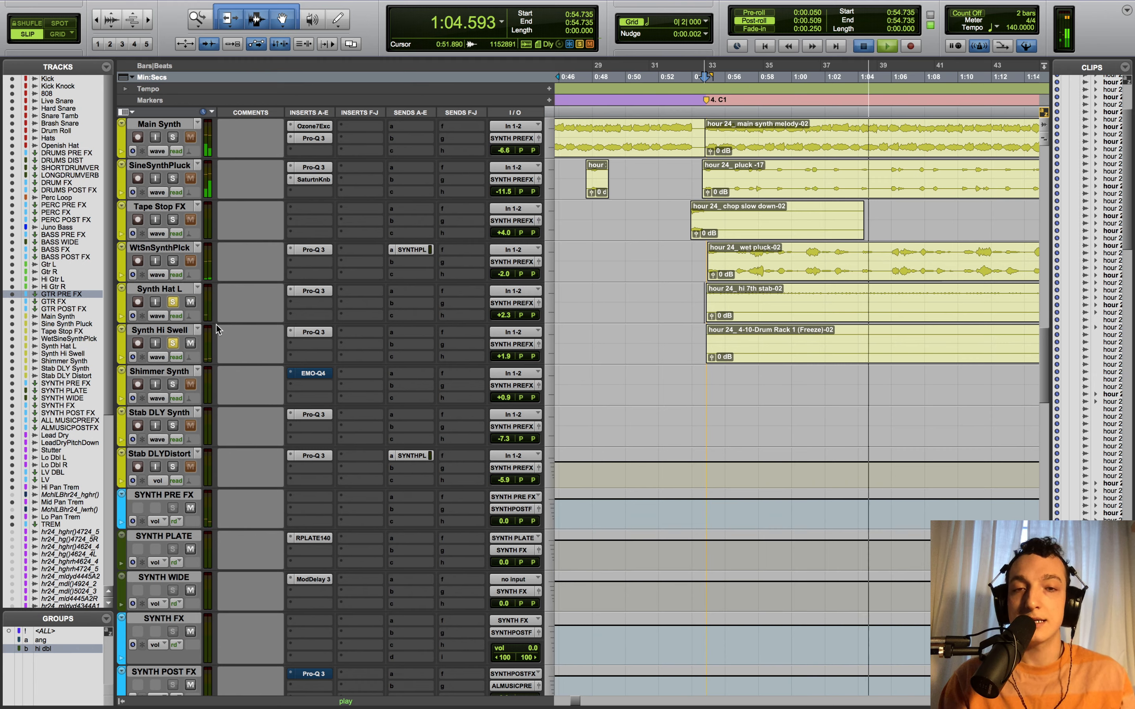
key("space")
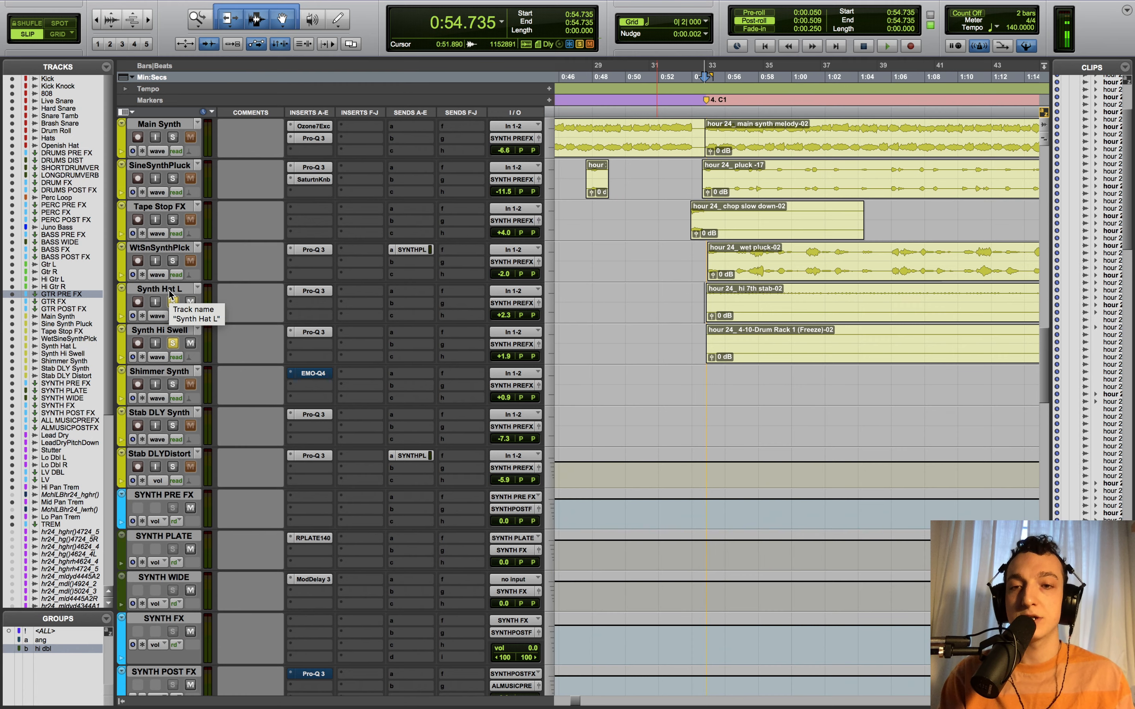
- Check the Synth Hi Swell Pro-Q 3, close it, and unsolo Synth Hat L and Synth Hi Swell
key("r")
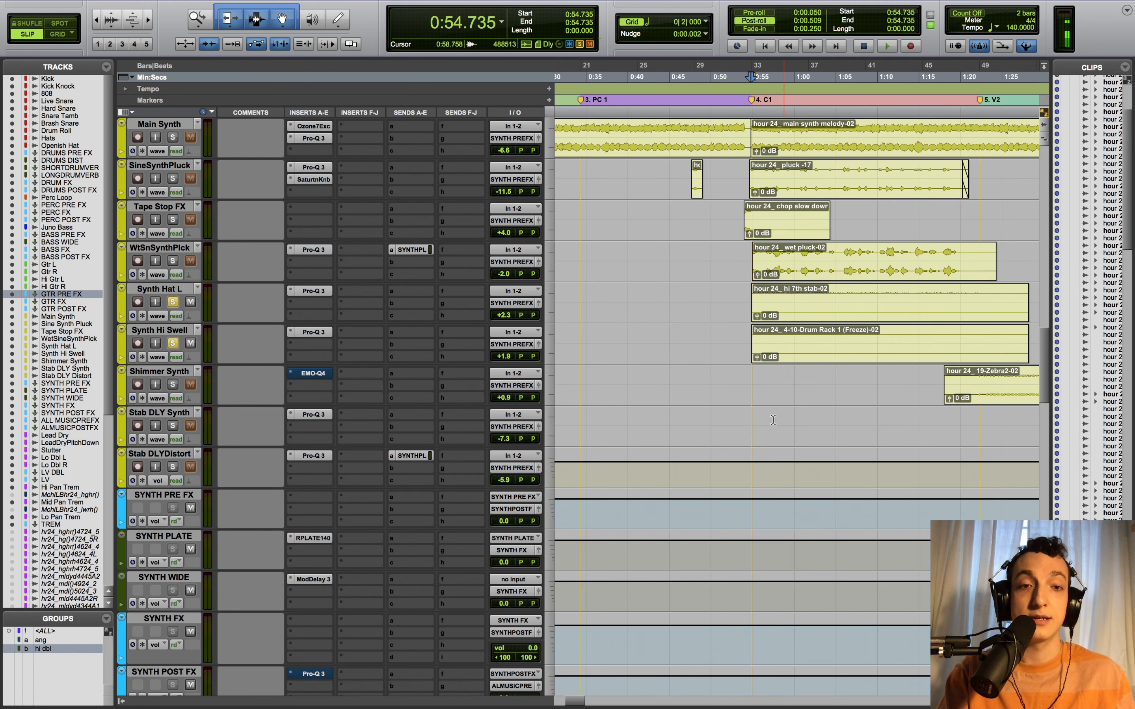
left_click(307, 330)
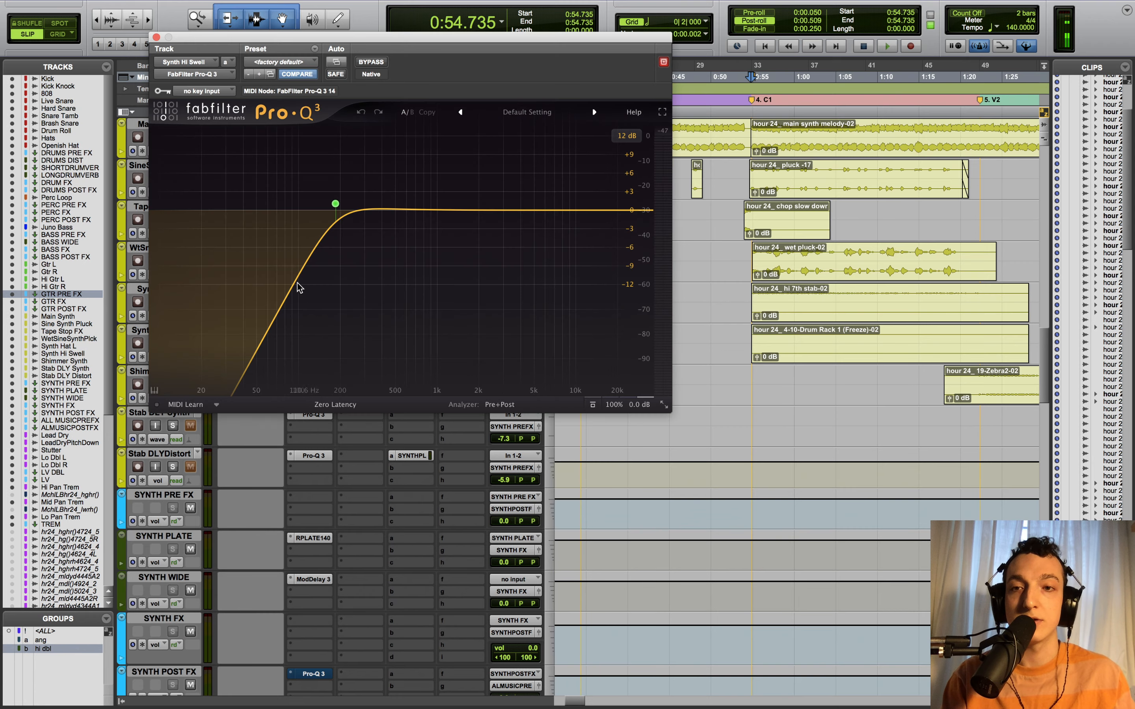
left_click(157, 38)
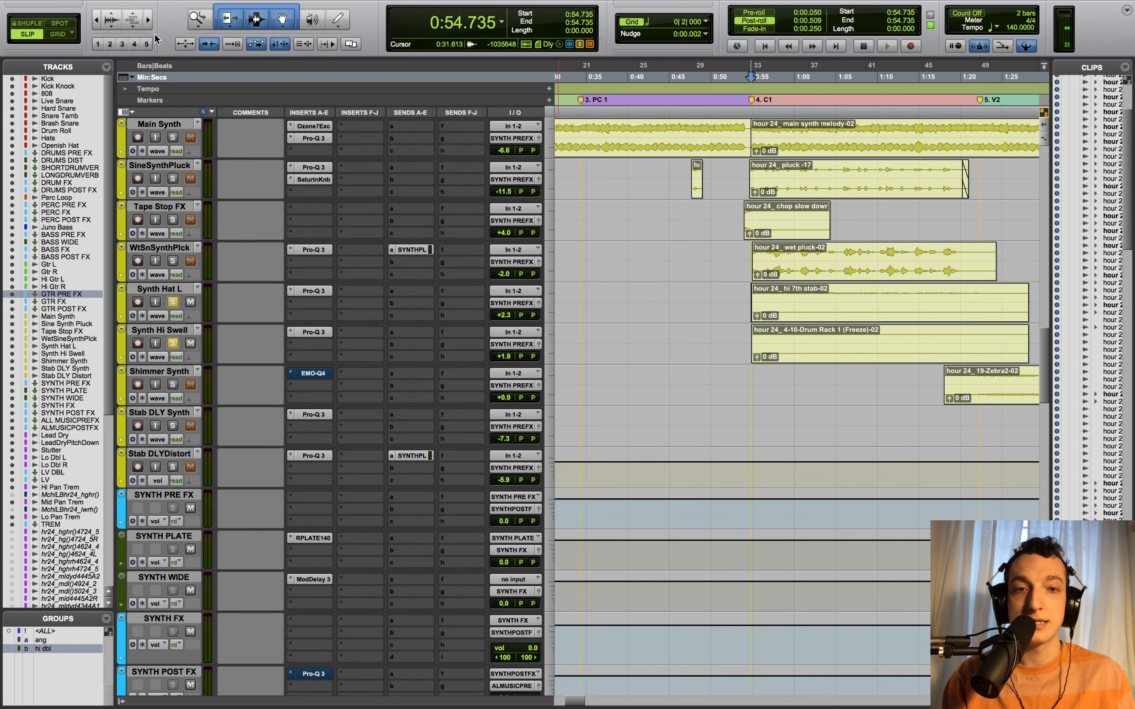
left_click(172, 303)
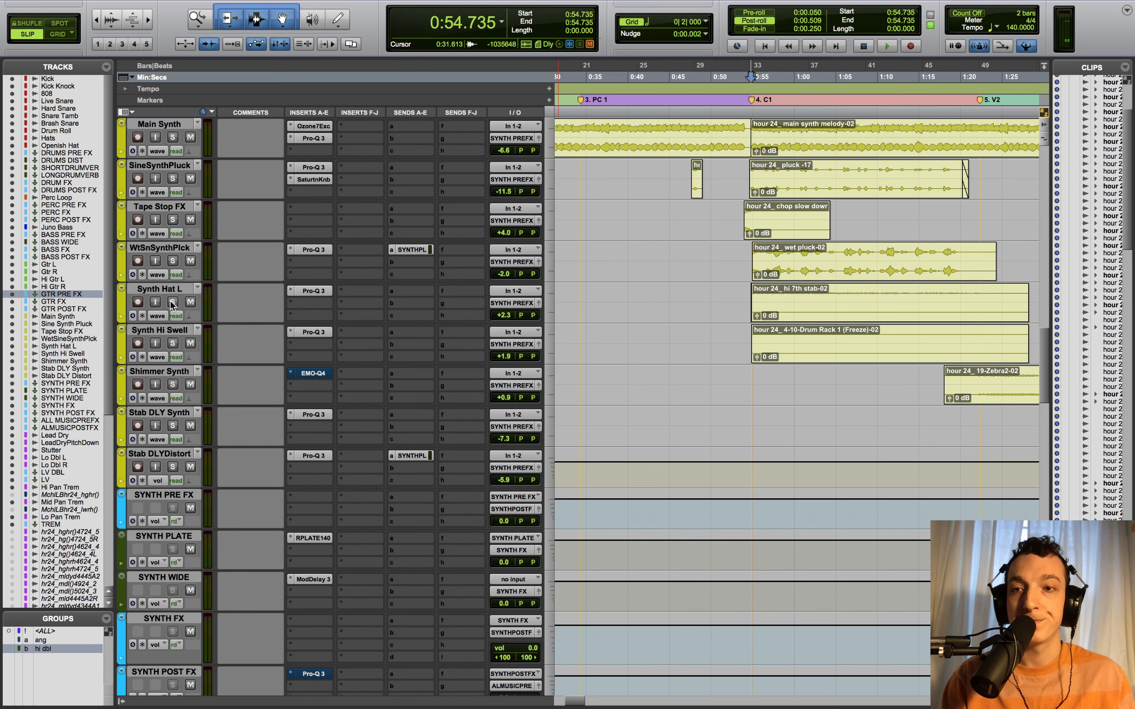
- Scroll the session up to the drum tracks starting from Kick
scroll(849, 347, "right", 5)
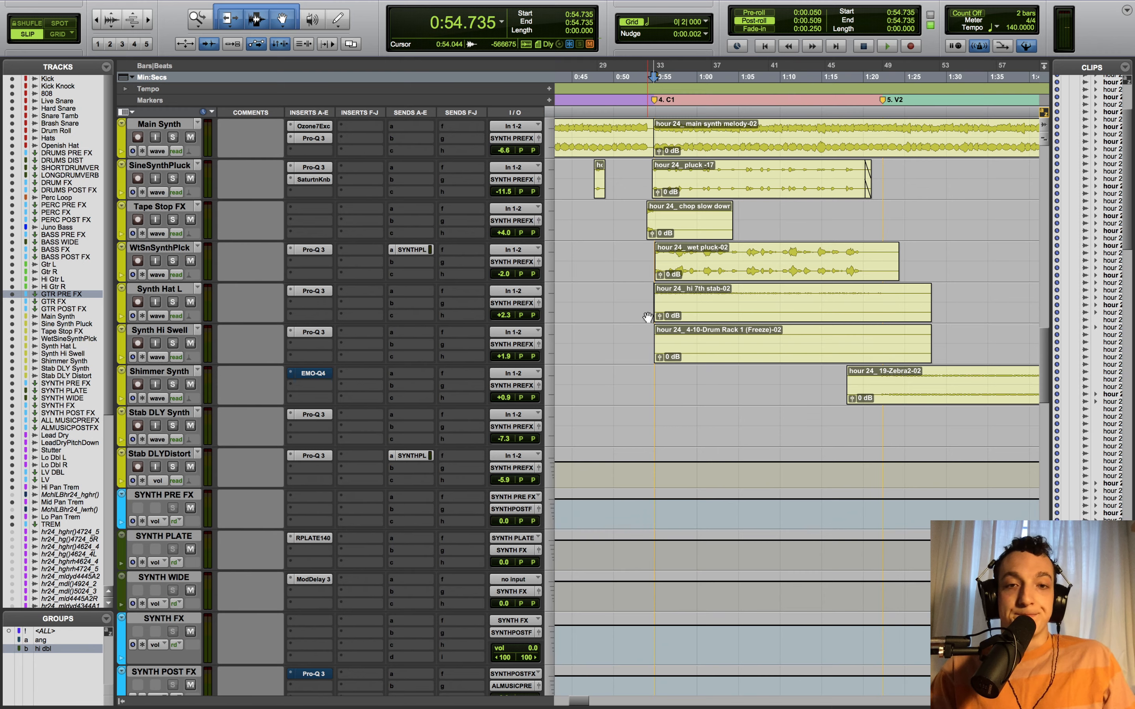
key("r")
key("t")
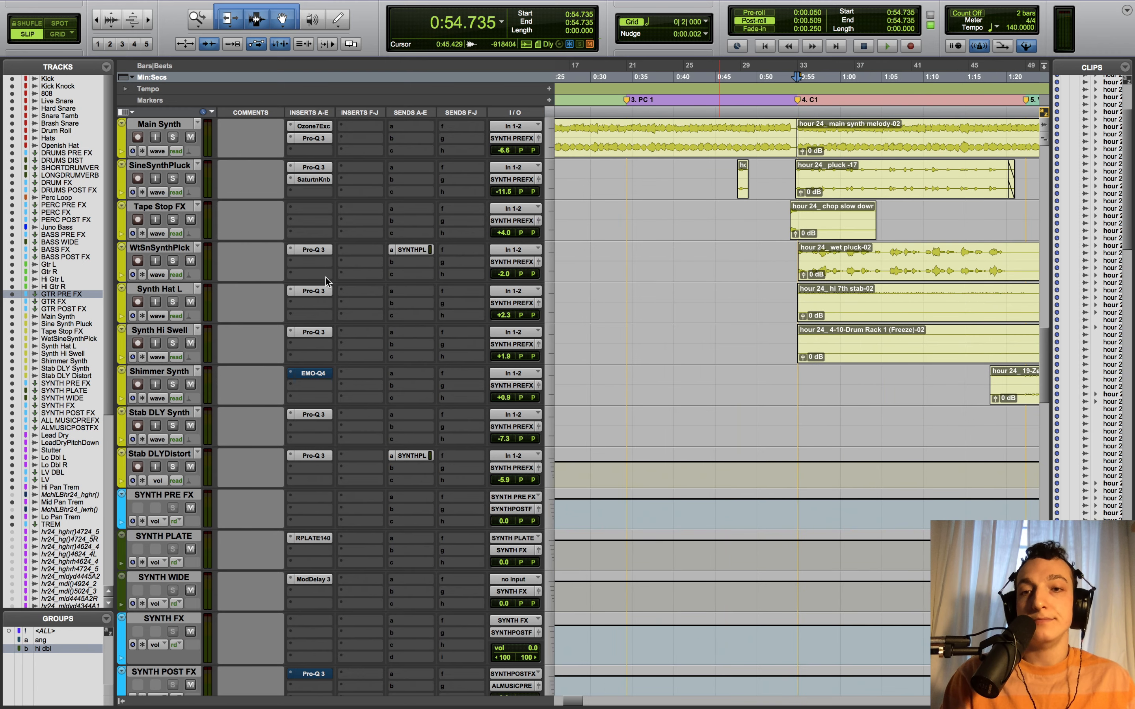
scroll(744, 311, "right", 5)
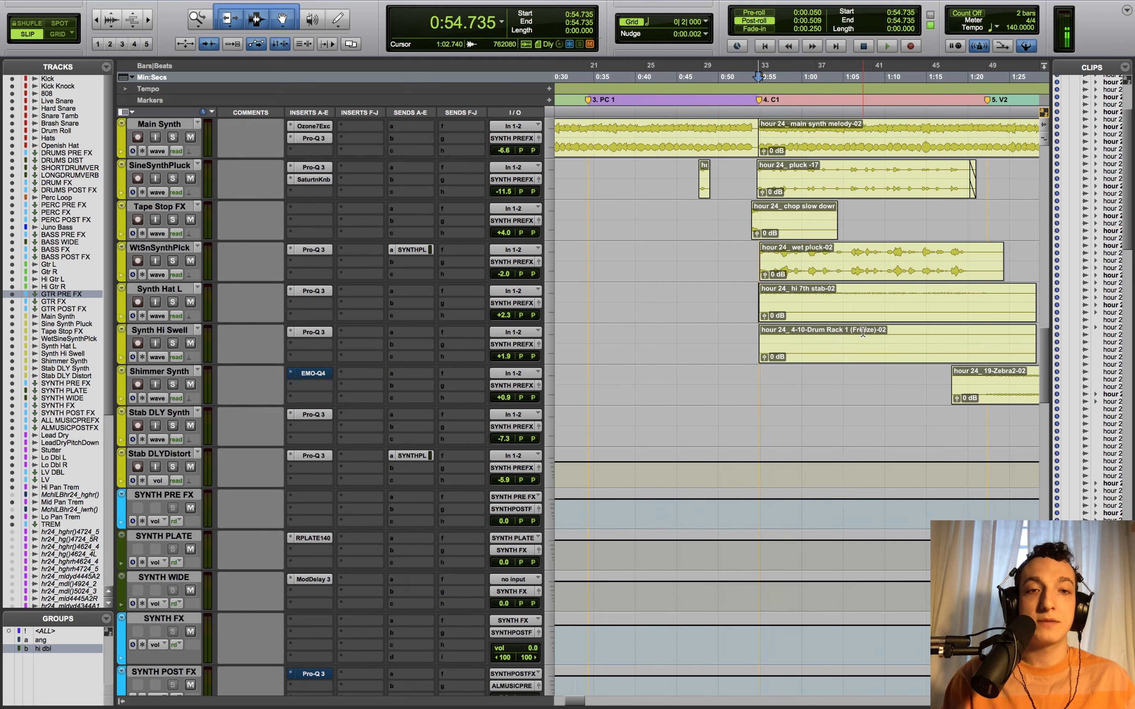
scroll(842, 355, "up", 10)
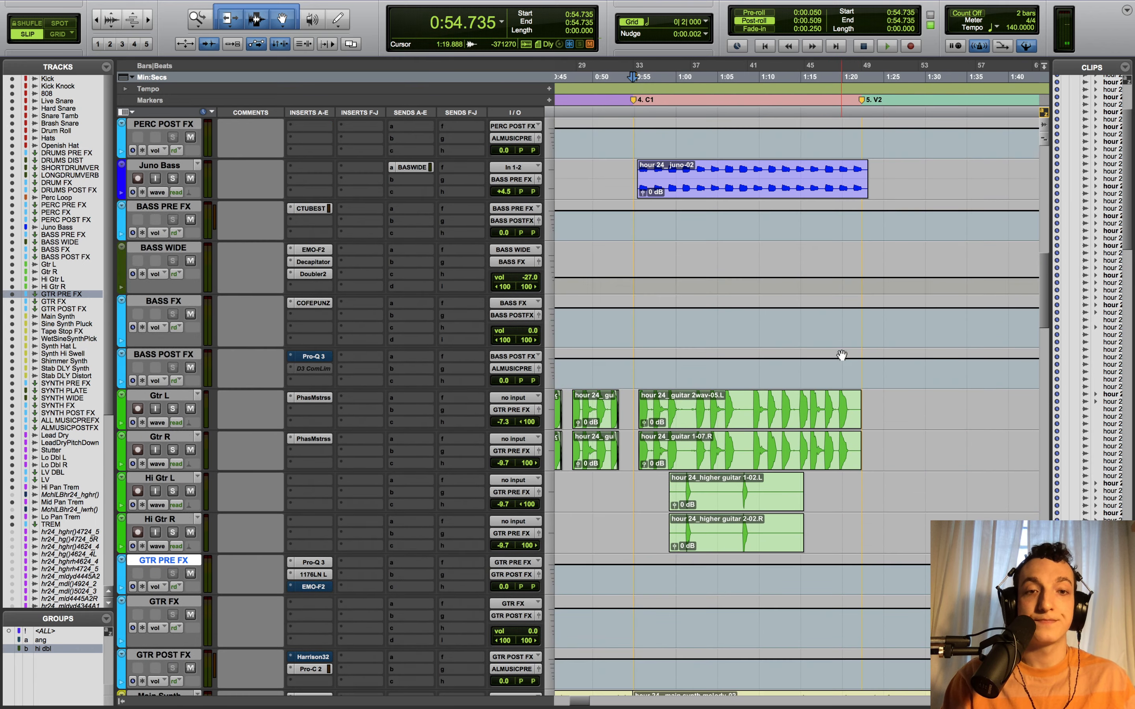
scroll(842, 355, "down", 3)
scroll(842, 356, "up", 6)
scroll(843, 355, "up", 10)
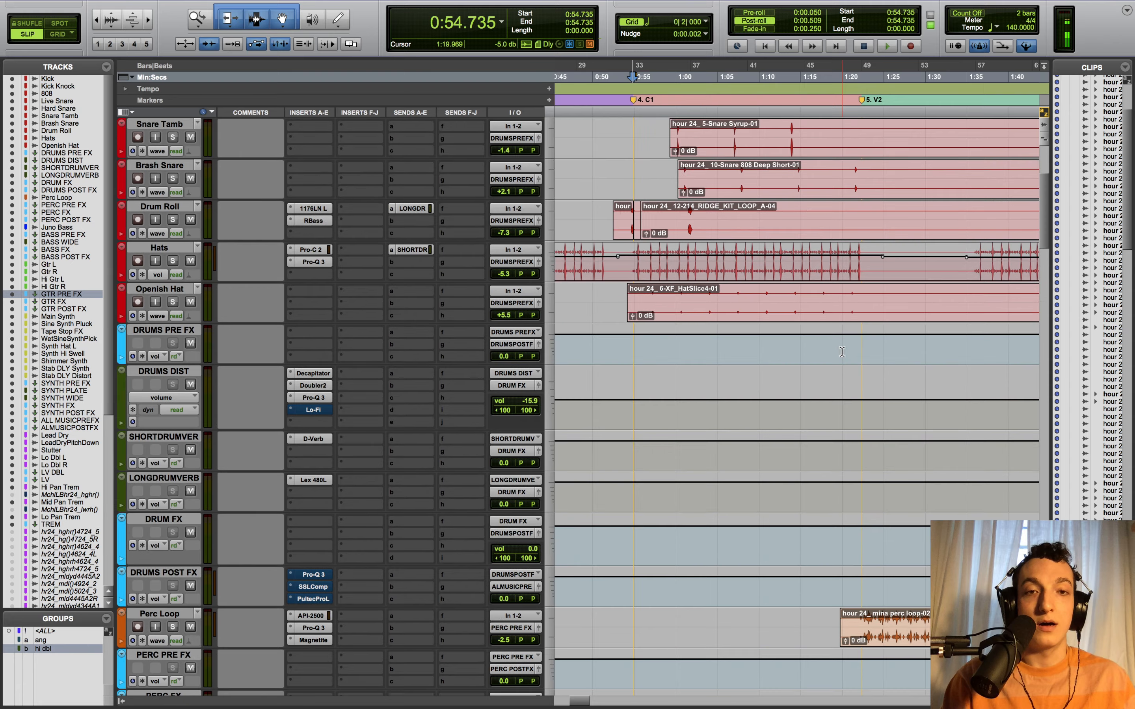
scroll(843, 355, "down", 15)
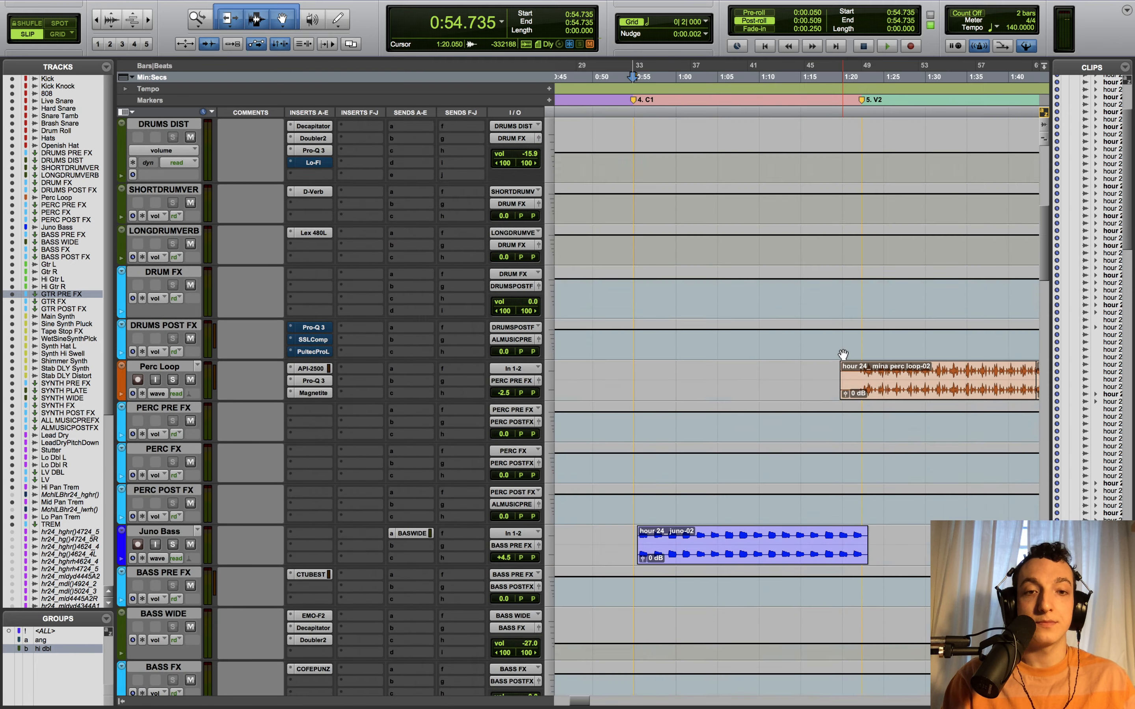
scroll(843, 355, "up", 15)
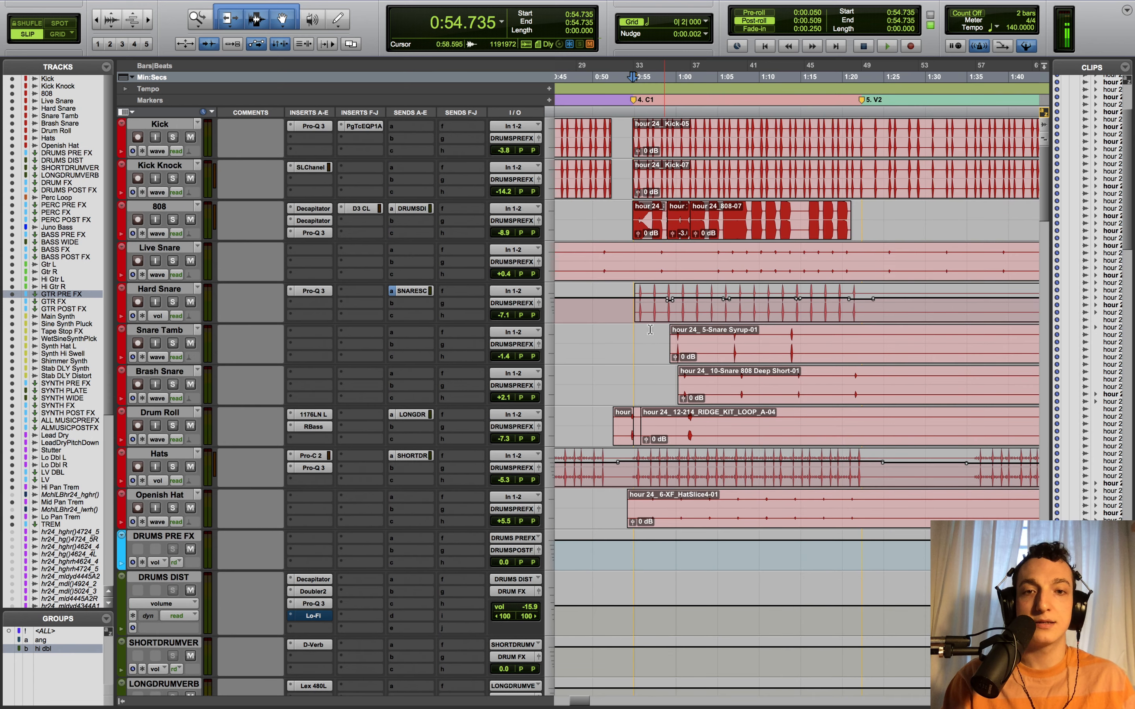
- Solo Hard Snare, play it from 0:55.100, and bring up its Pro-Q 3
left_click(635, 334)
left_click(173, 304)
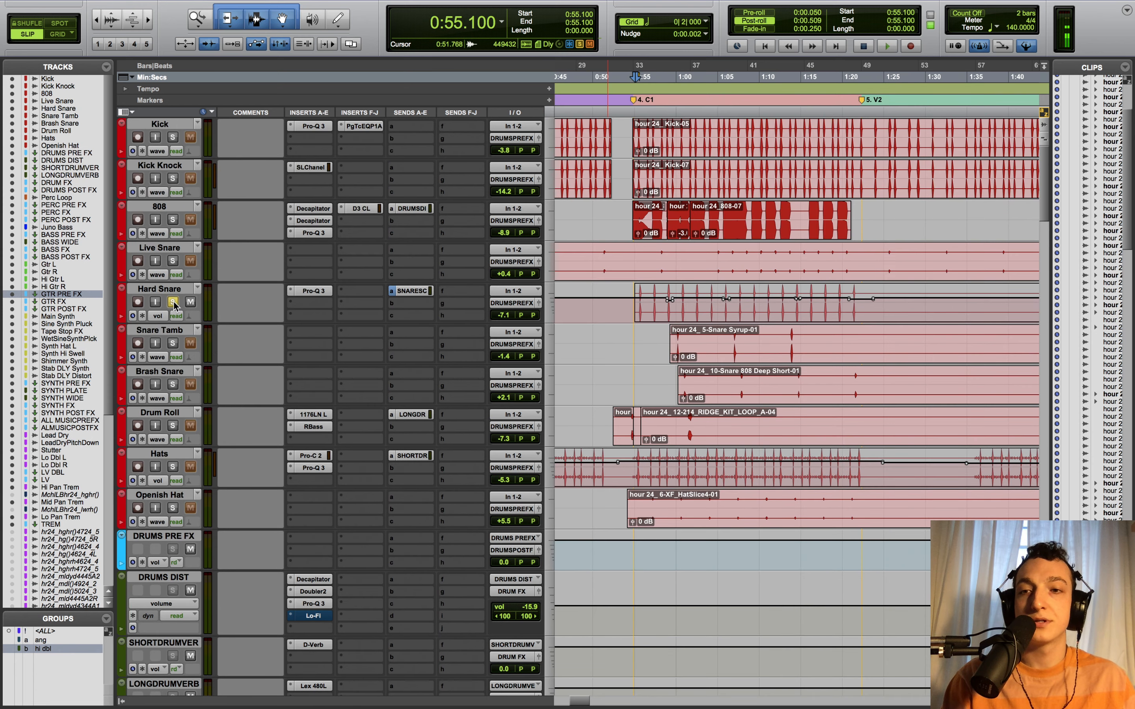
key("space")
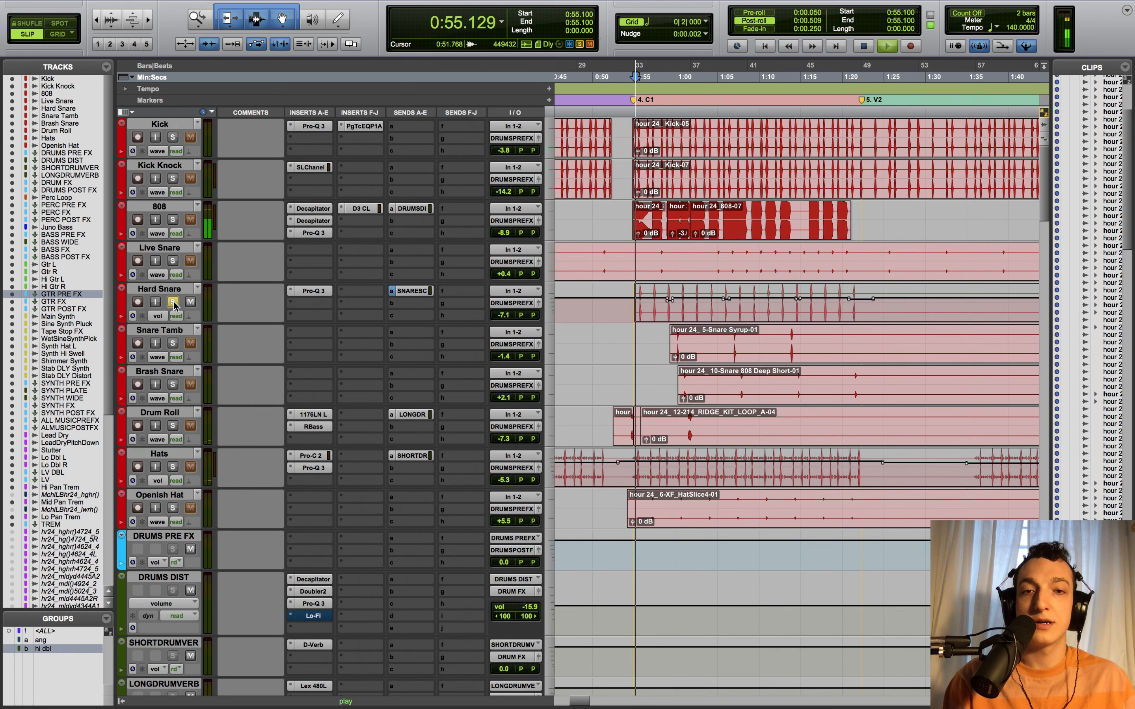
left_click(311, 291)
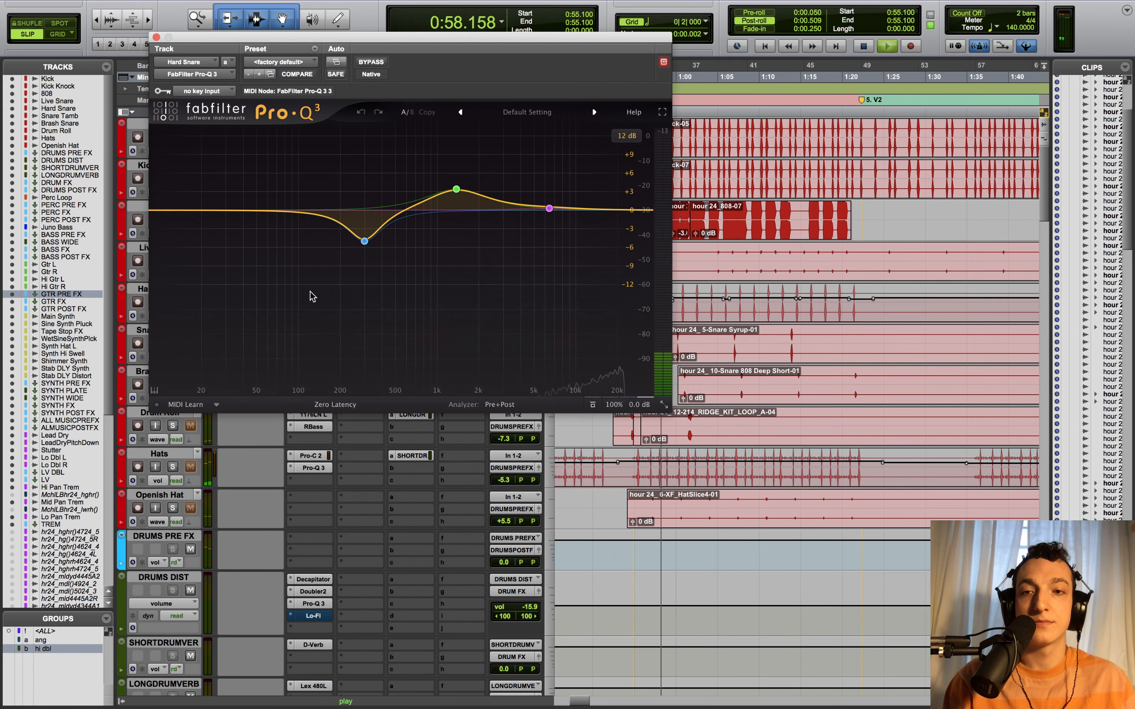
key("space")
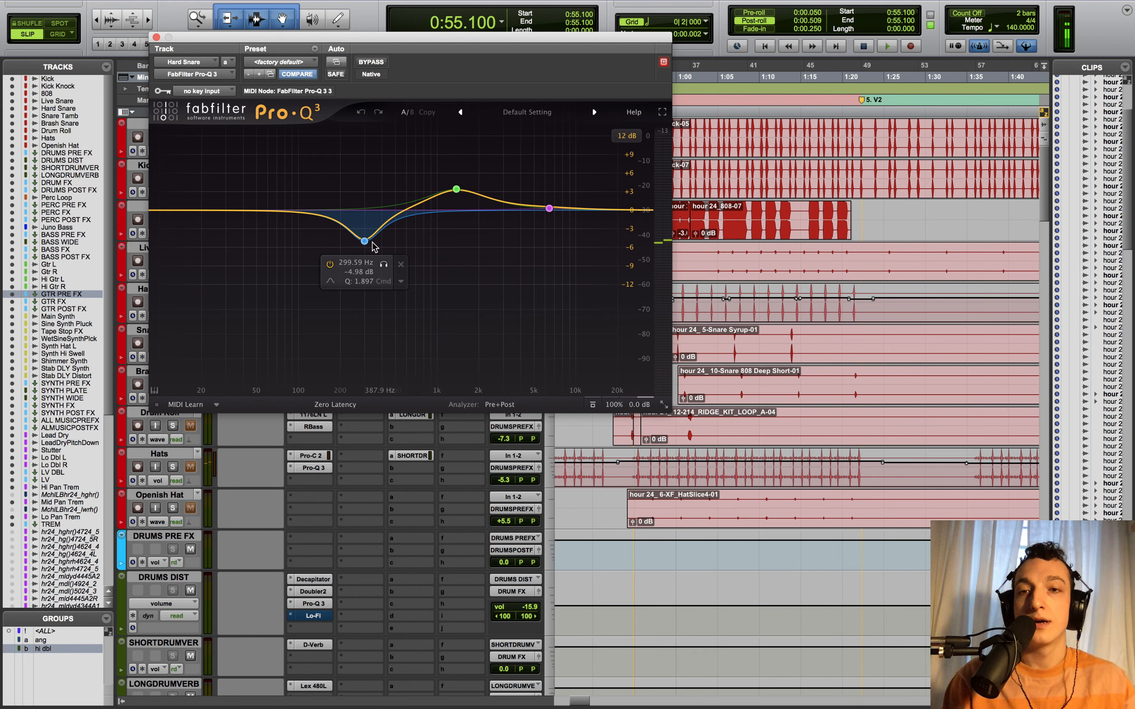
- Audition the 299.59 Hz cut band alone, then unsolo it and close the EQ unchanged
left_click(387, 264)
key("space")
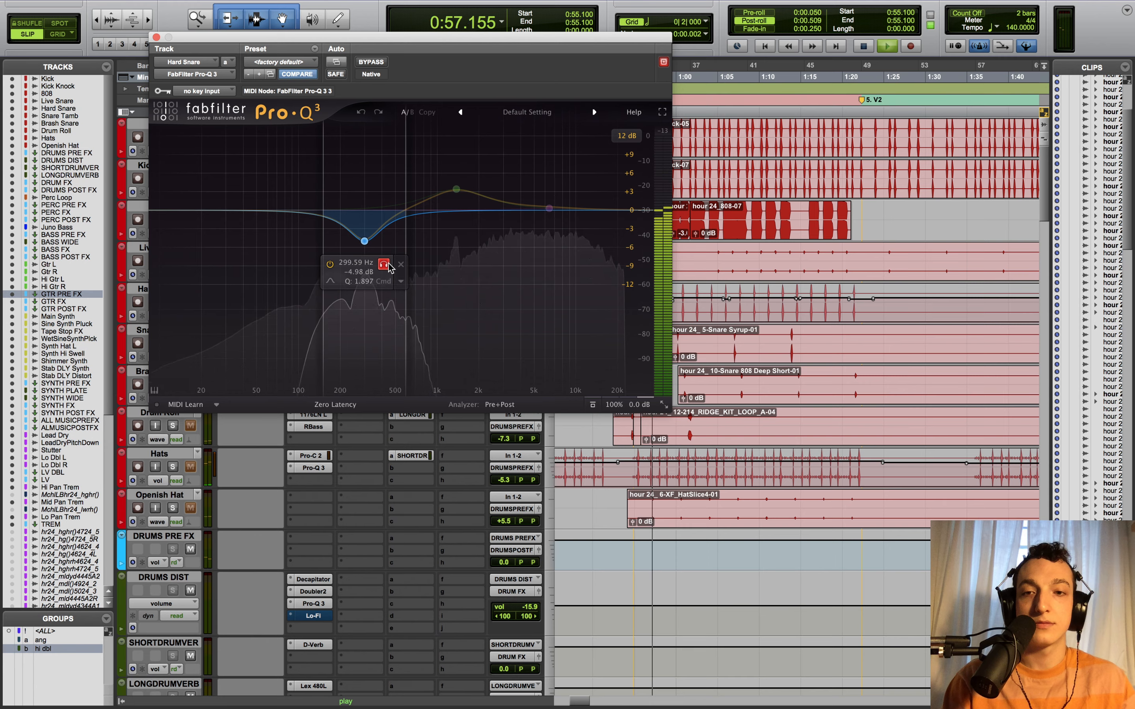
left_click(384, 264)
key("space")
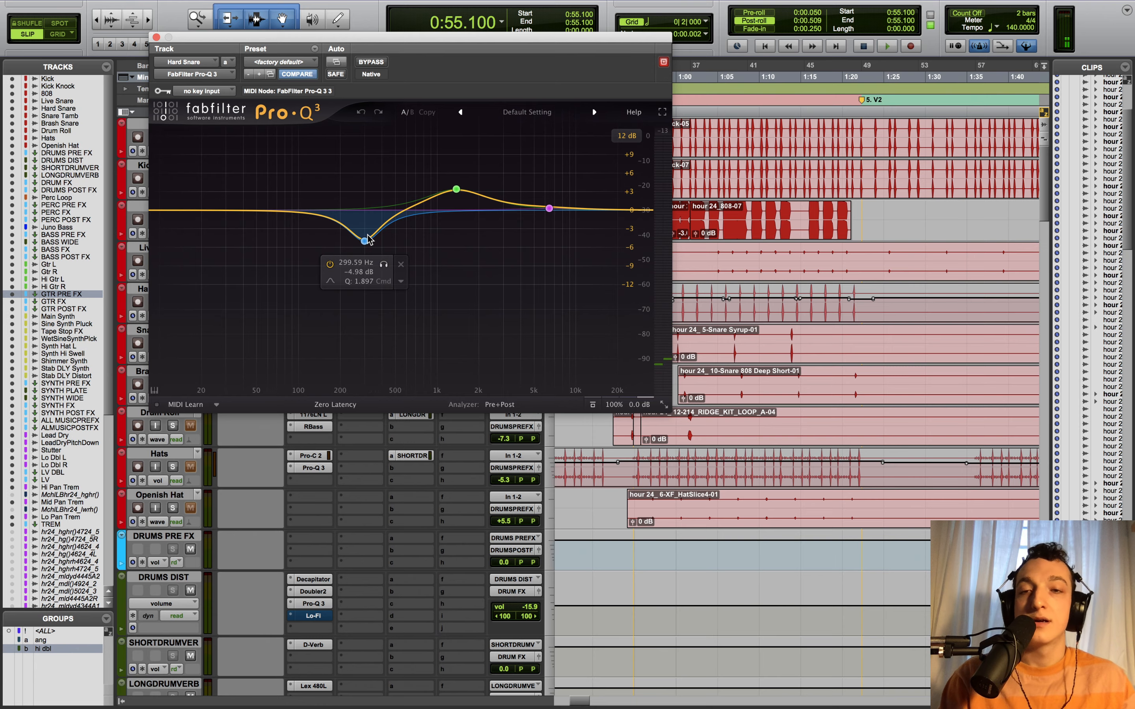
left_click_drag(336, 35, 262, 59)
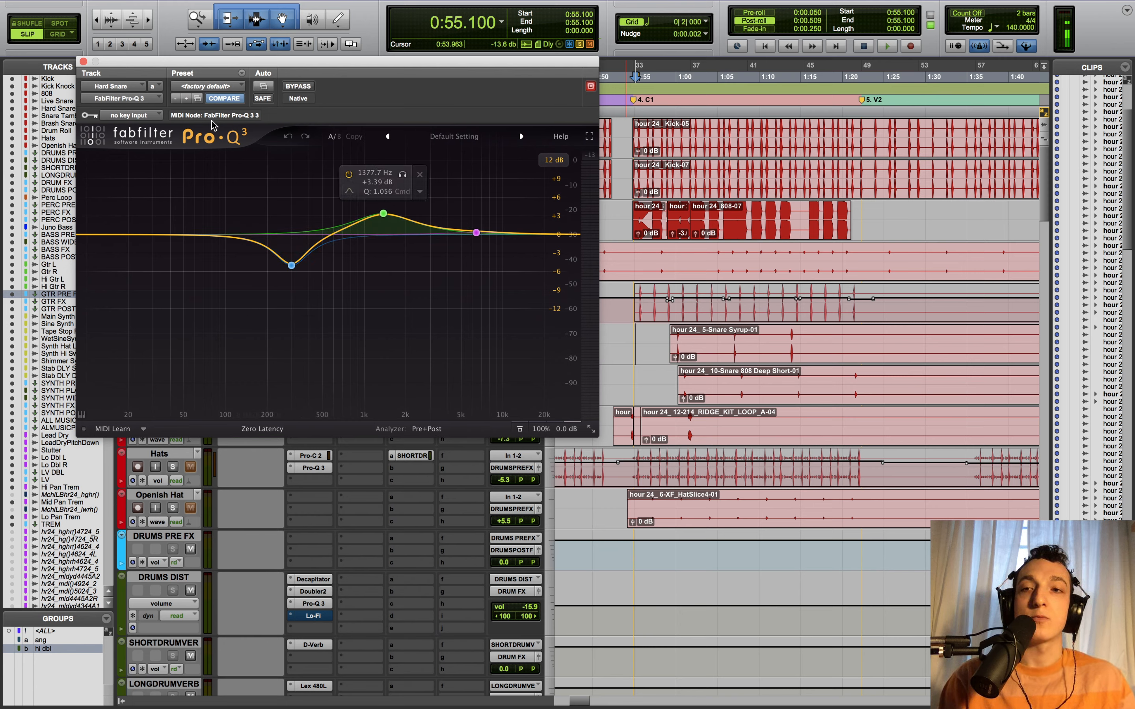
left_click(84, 61)
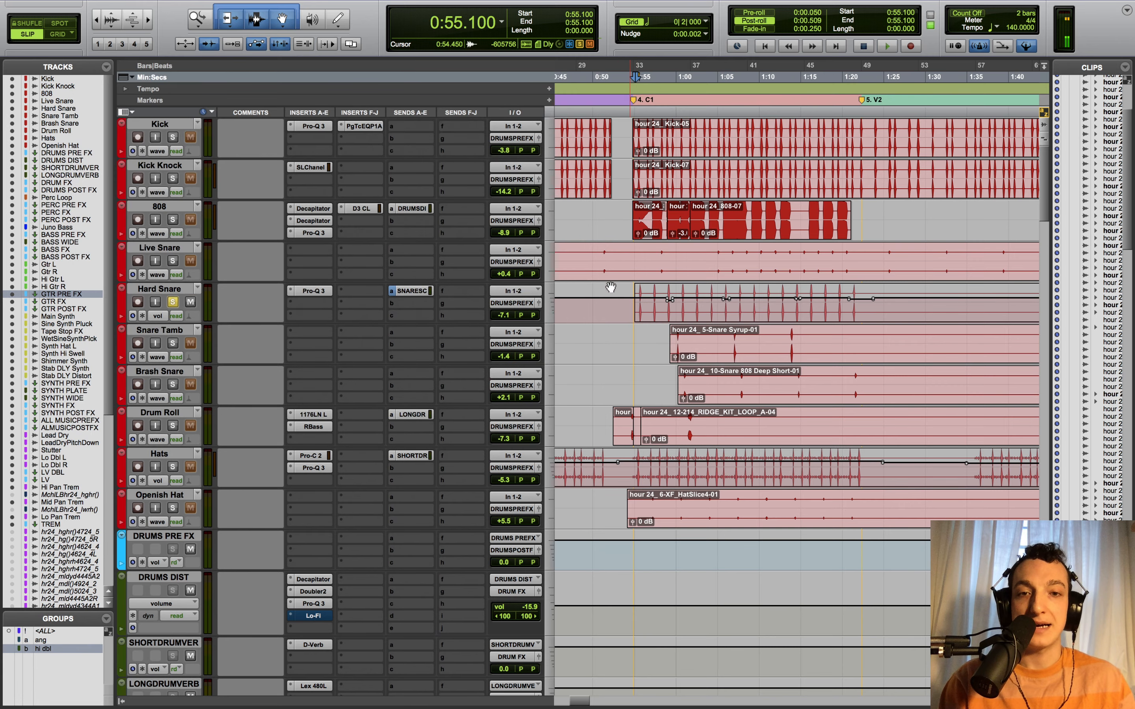
- Unsolo Hard Snare, solo Snare Tamb and Brash Snare, and play from 0:59.489
left_click(173, 302)
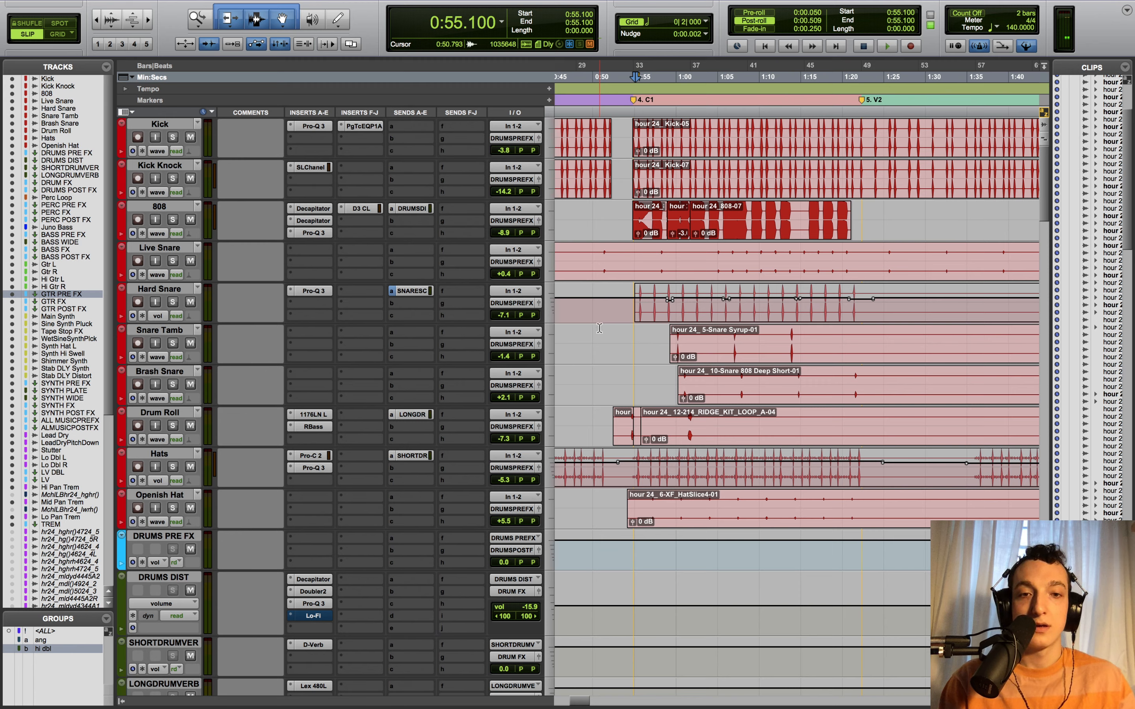
left_click(171, 333)
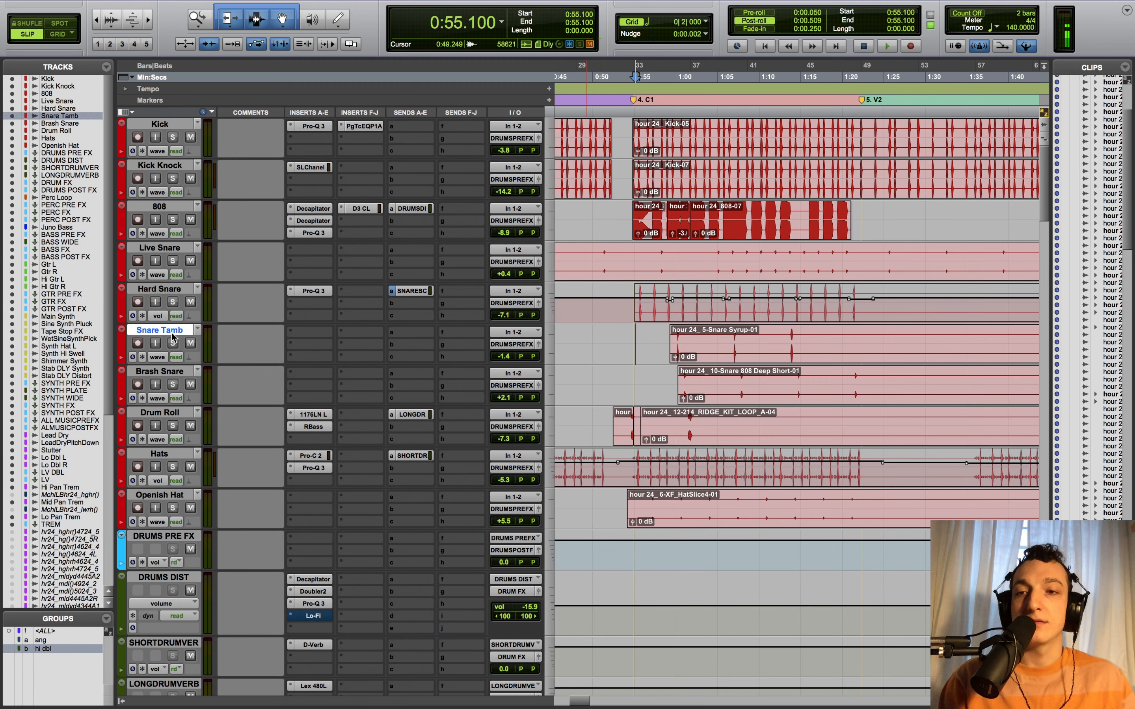
left_click(173, 373, "shift")
left_click(173, 385, "alt+shift")
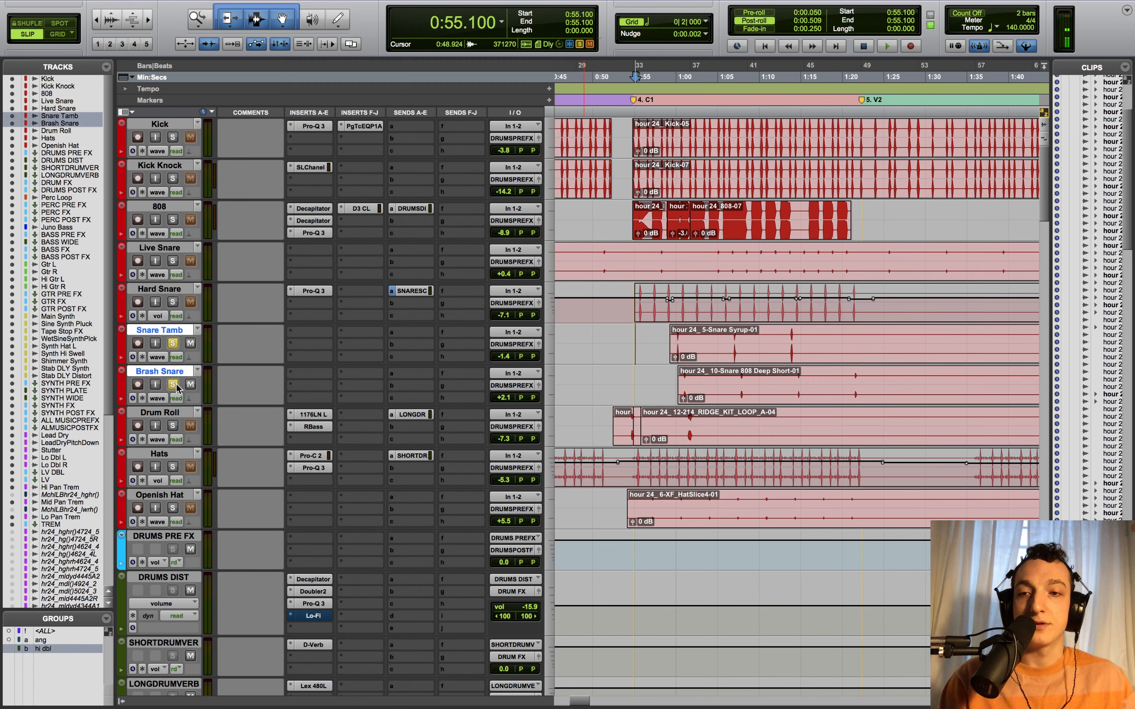
left_click(671, 375)
key("space")
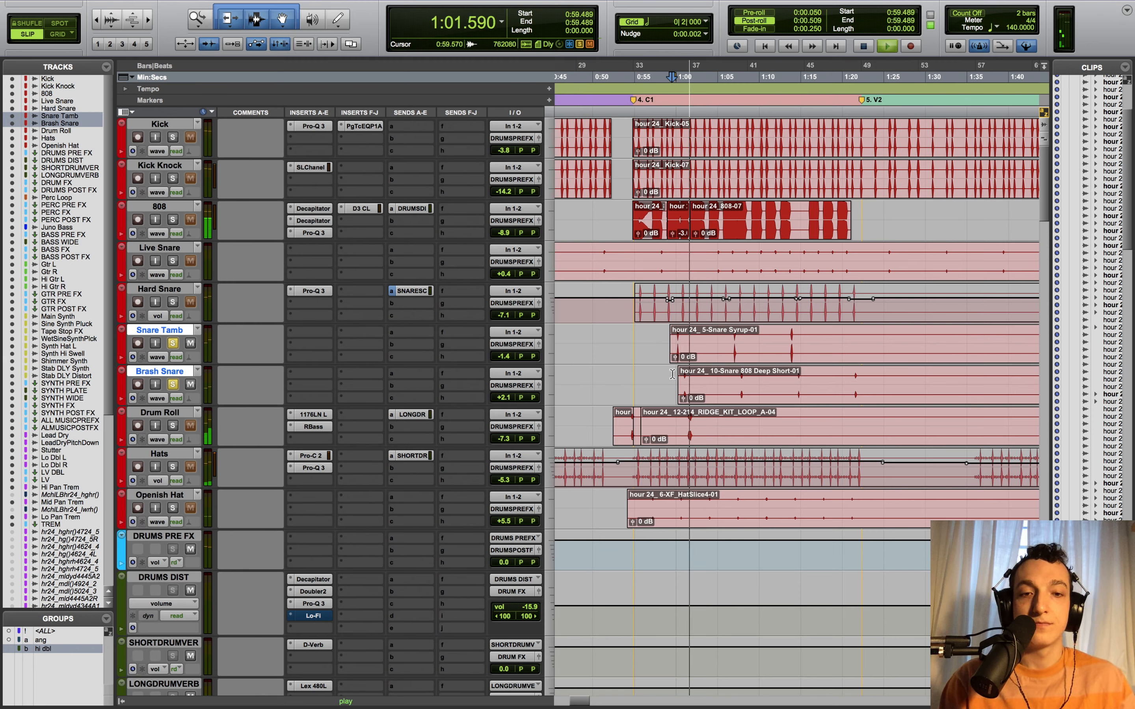
- Solo all drum tracks from Kick to Openish Hat, leaving the 808 unsoloed
left_click(173, 508)
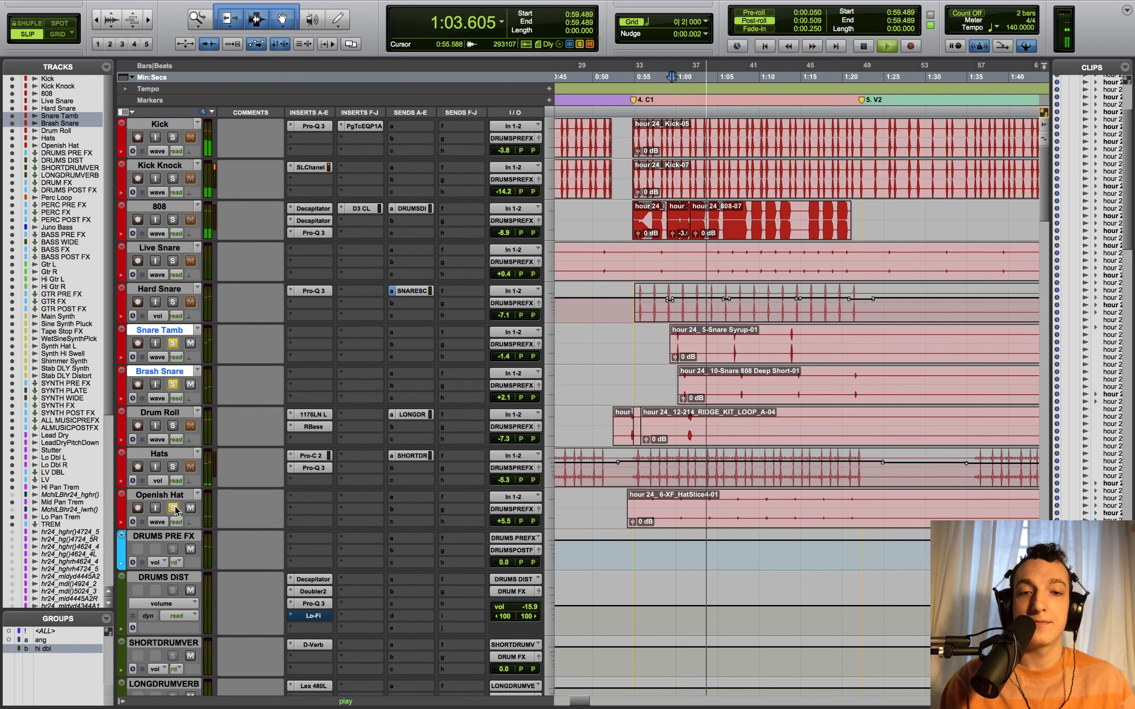
key("space")
left_click(173, 509, "alt")
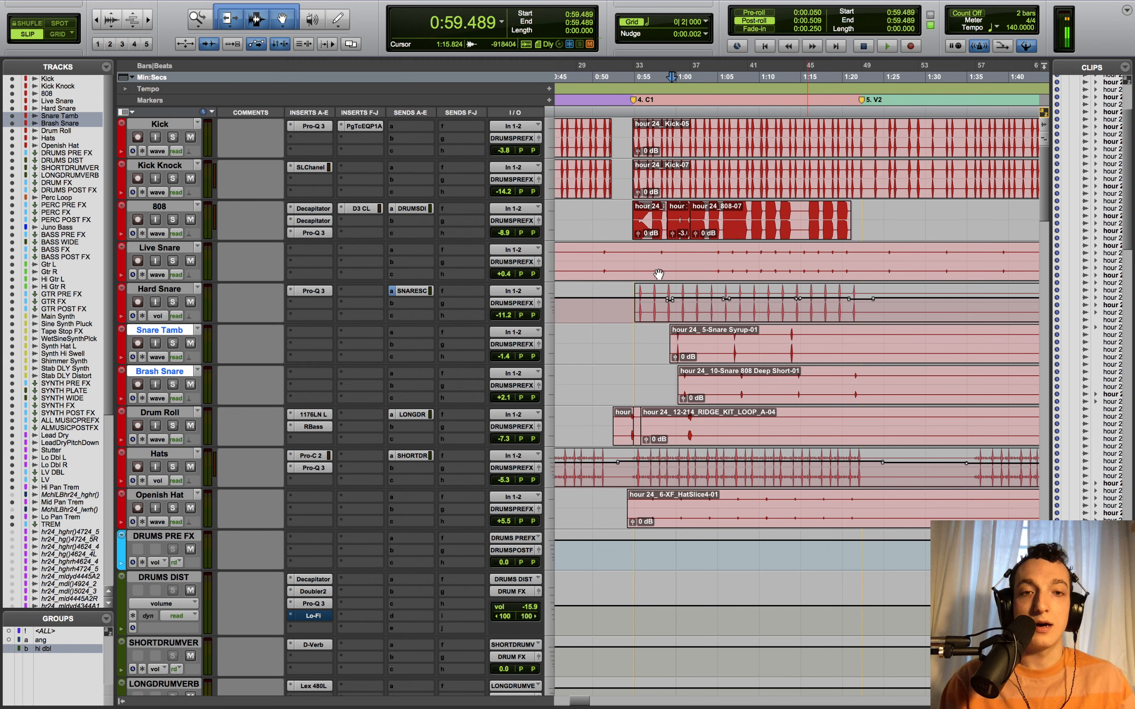
left_click(168, 496)
left_click(168, 127, "shift")
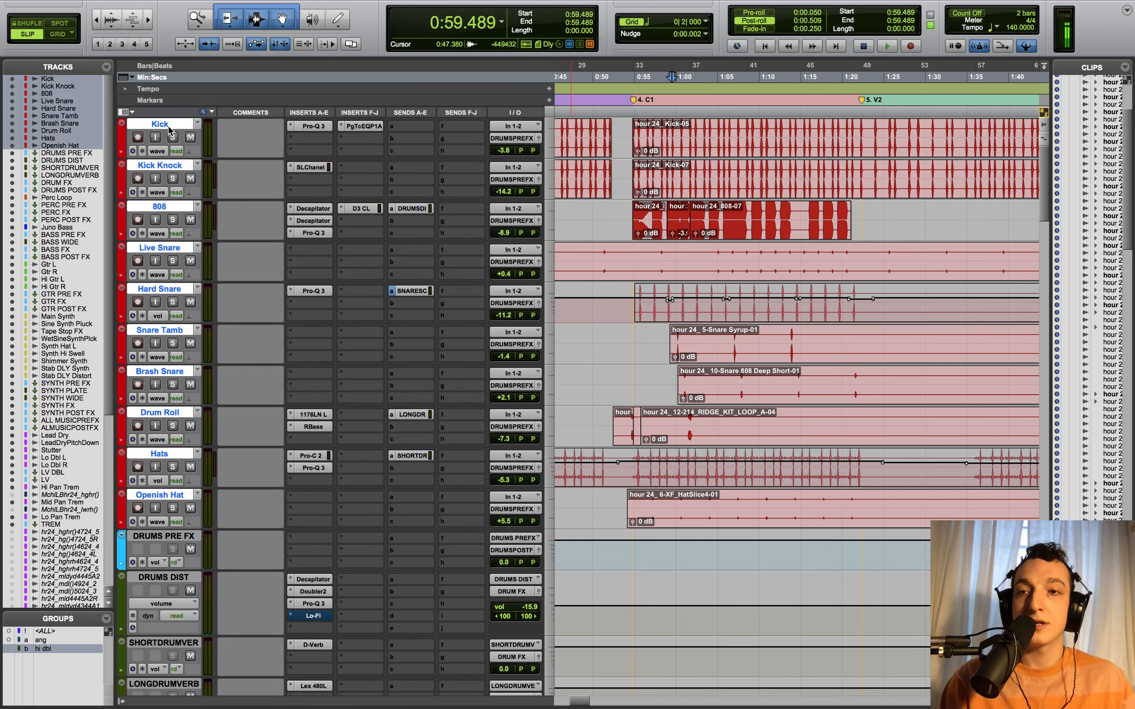
left_click(170, 138, "alt+shift")
left_click(172, 222)
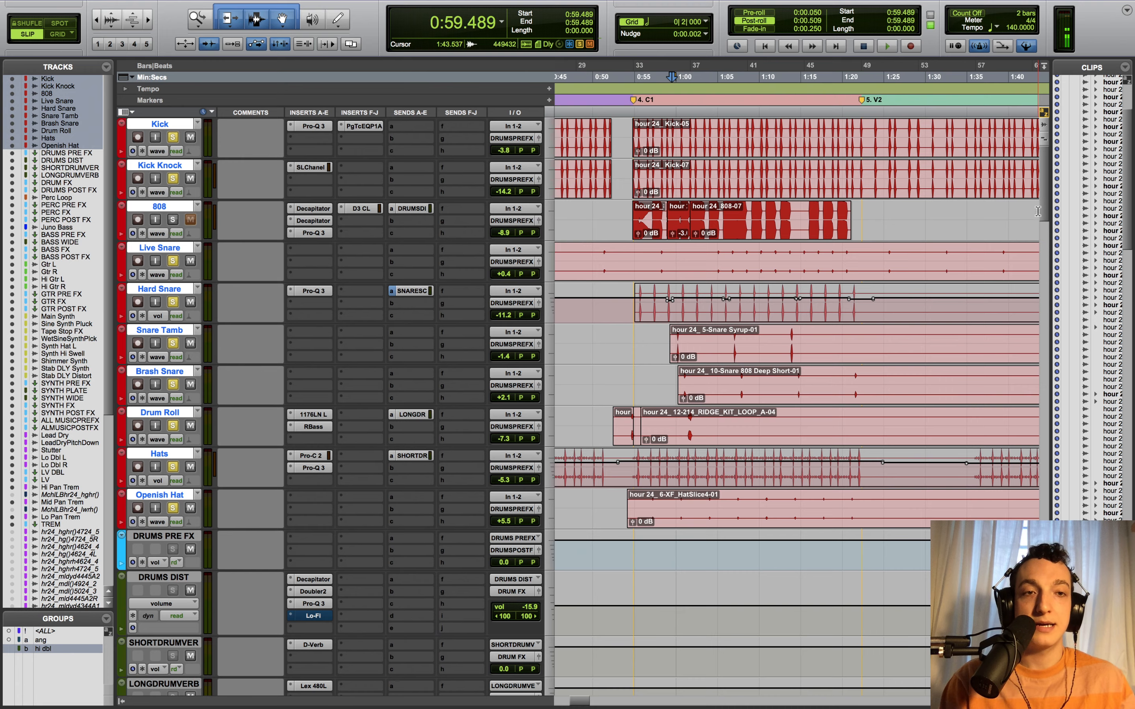
- Select and solo the four guitar tracks starting at Gtr L
scroll(1036, 267, "down", 10)
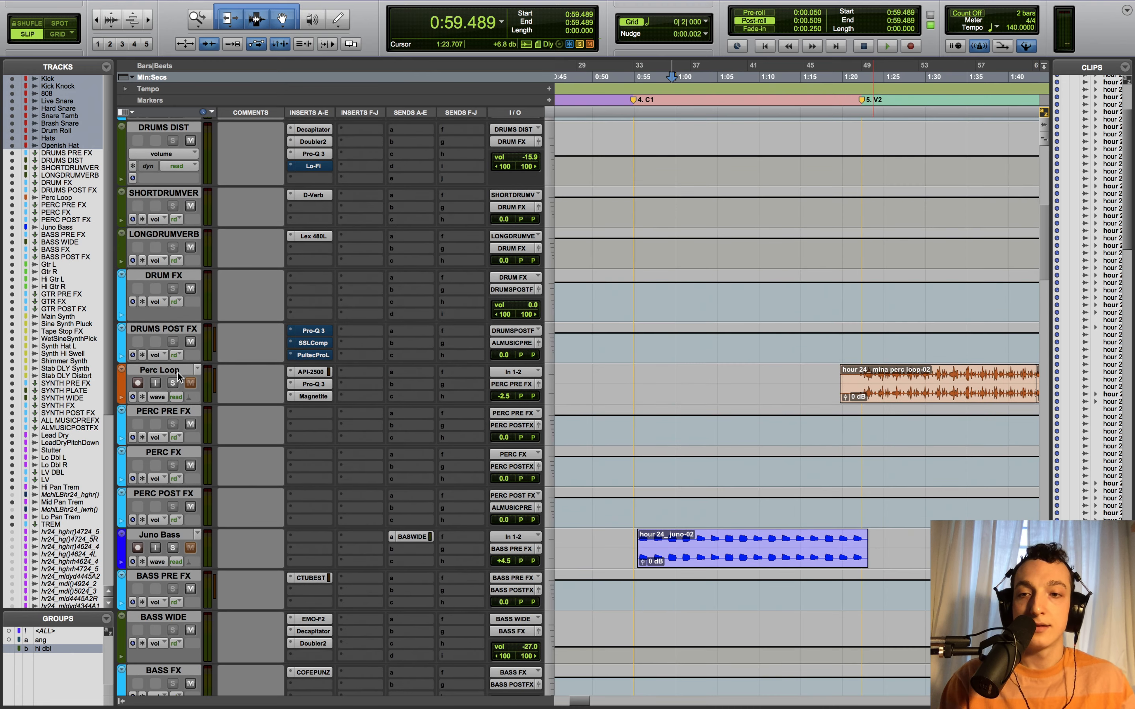
scroll(231, 524, "down", 6)
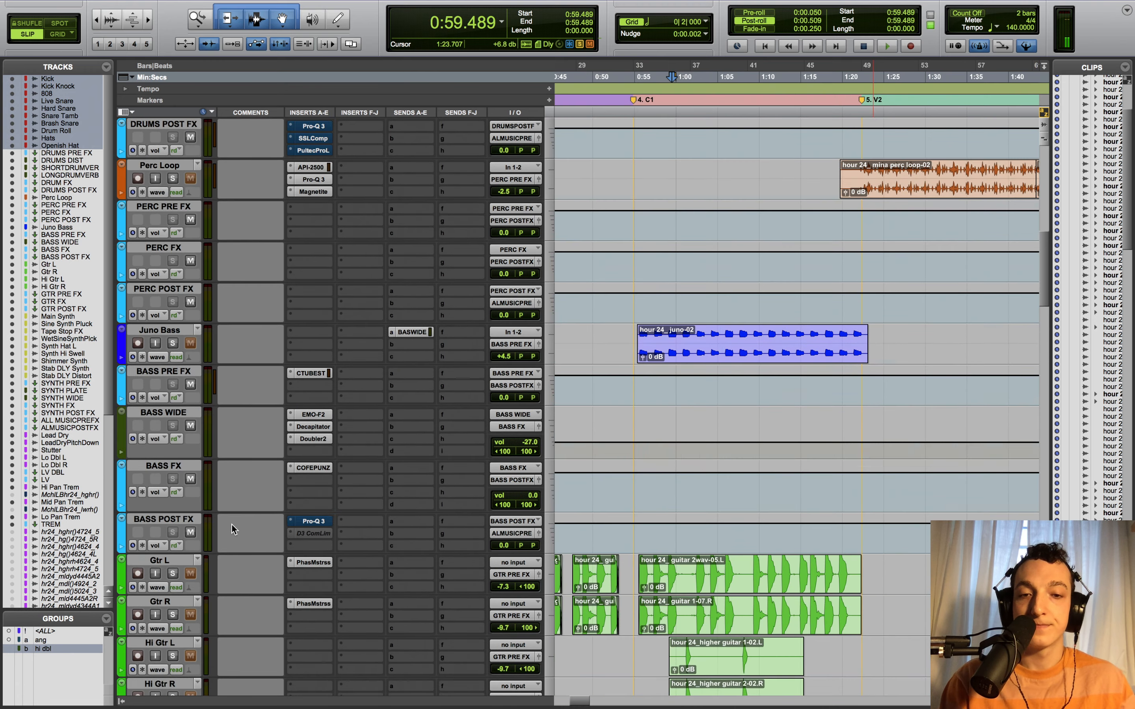
left_click(182, 440)
left_click(182, 559, "shift")
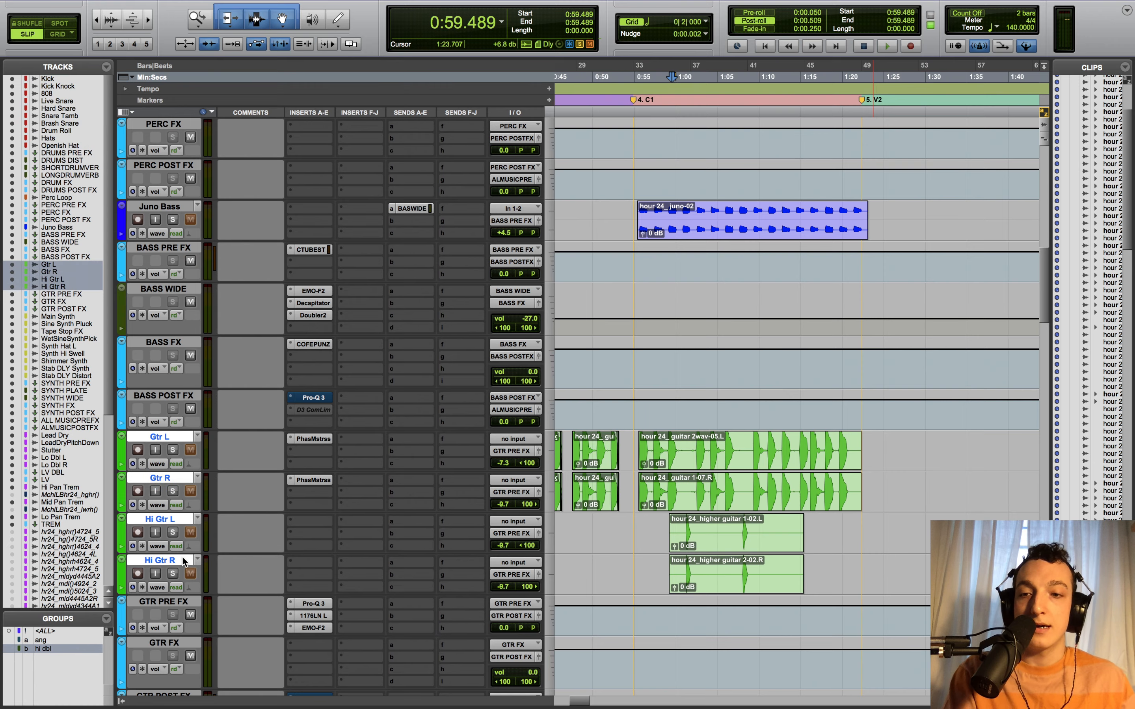
left_click(173, 533)
scroll(172, 493, "down", 6)
left_click(171, 468)
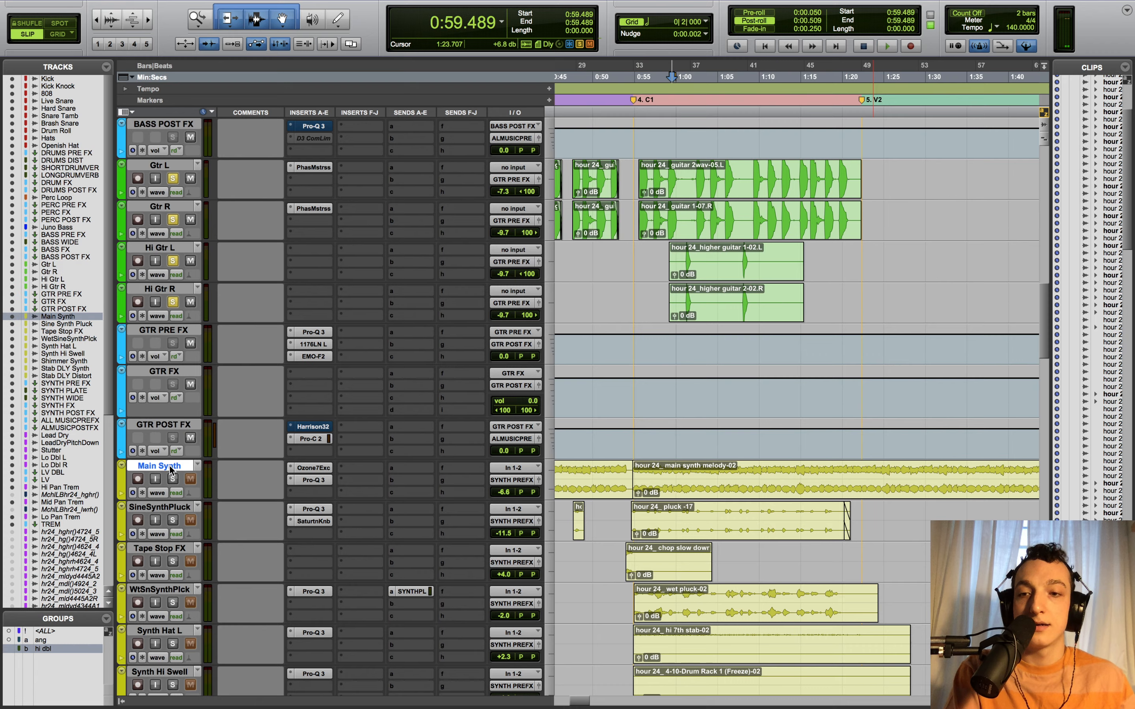
scroll(171, 468, "down", 5)
- Select the synth tracks from Main Synth down to Stab DLY Distort
left_click(175, 590, "shift")
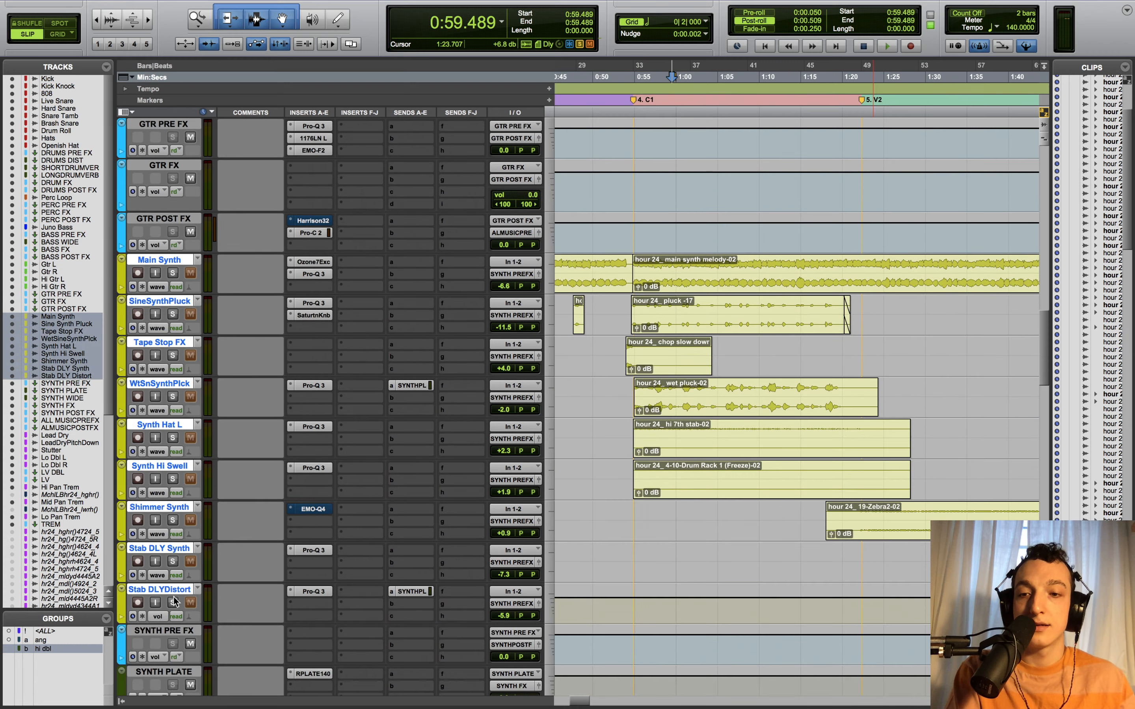
left_click(173, 603)
scroll(178, 586, "up", 10)
scroll(182, 559, "up", 15)
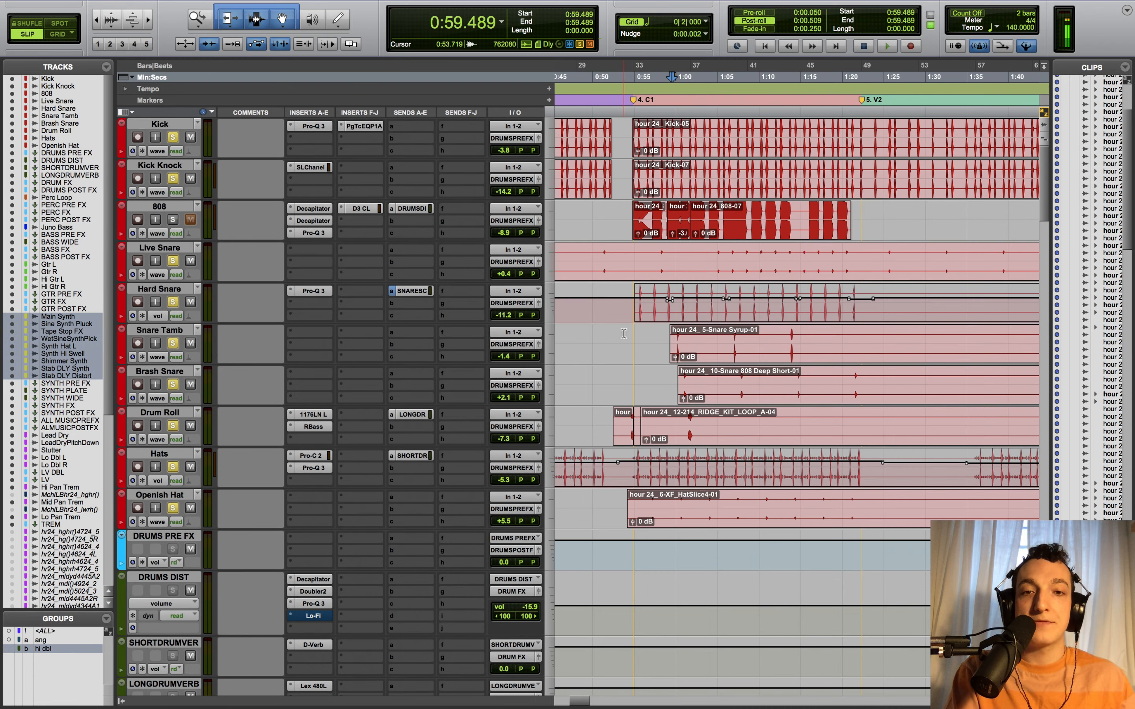
- Play the mix from 0:53.556 with the timeline zoomed out, then stop
left_click(622, 342)
key("space")
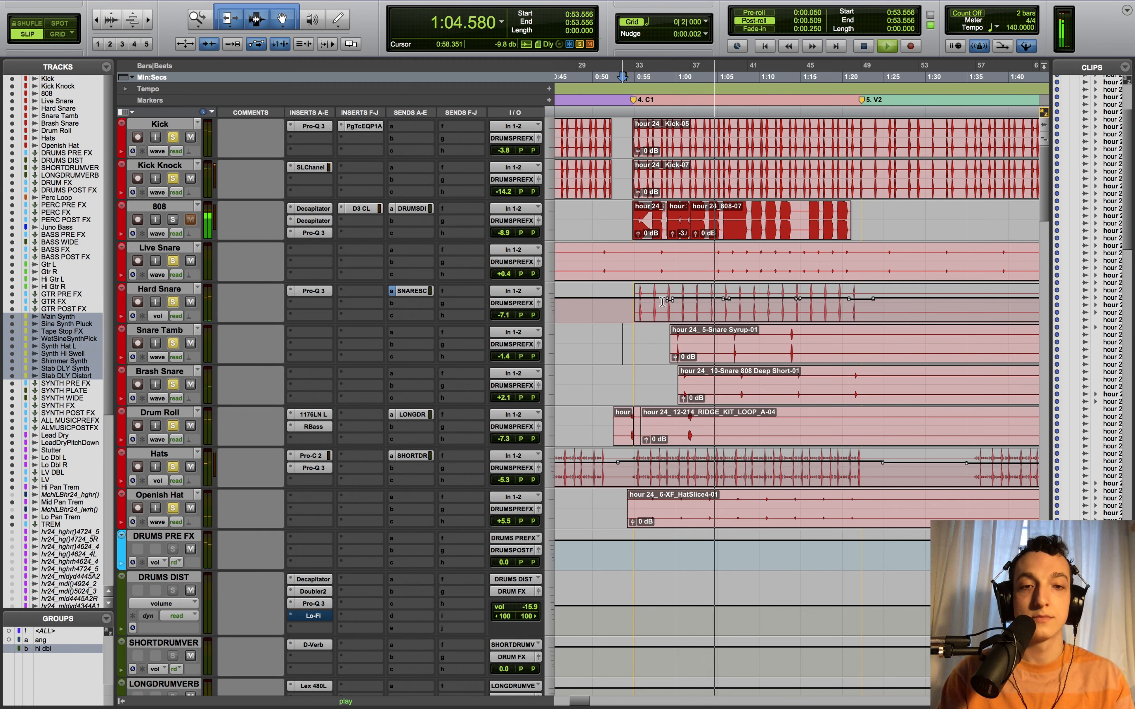
key("super+bracketleft")
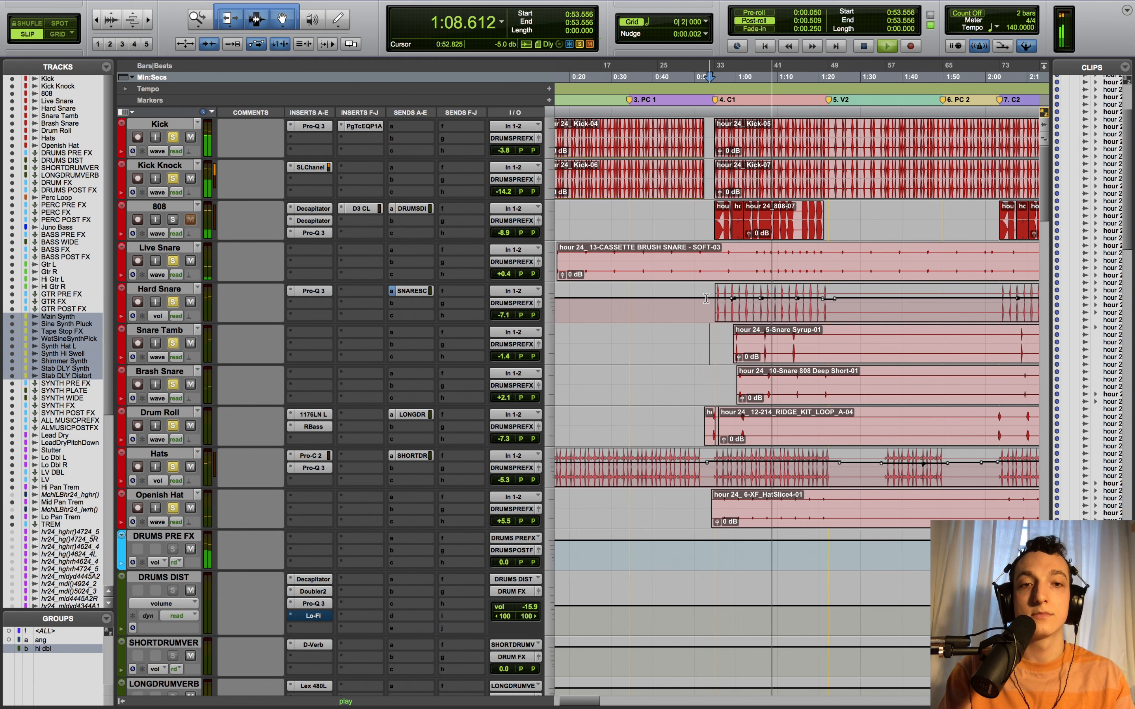
key("space")
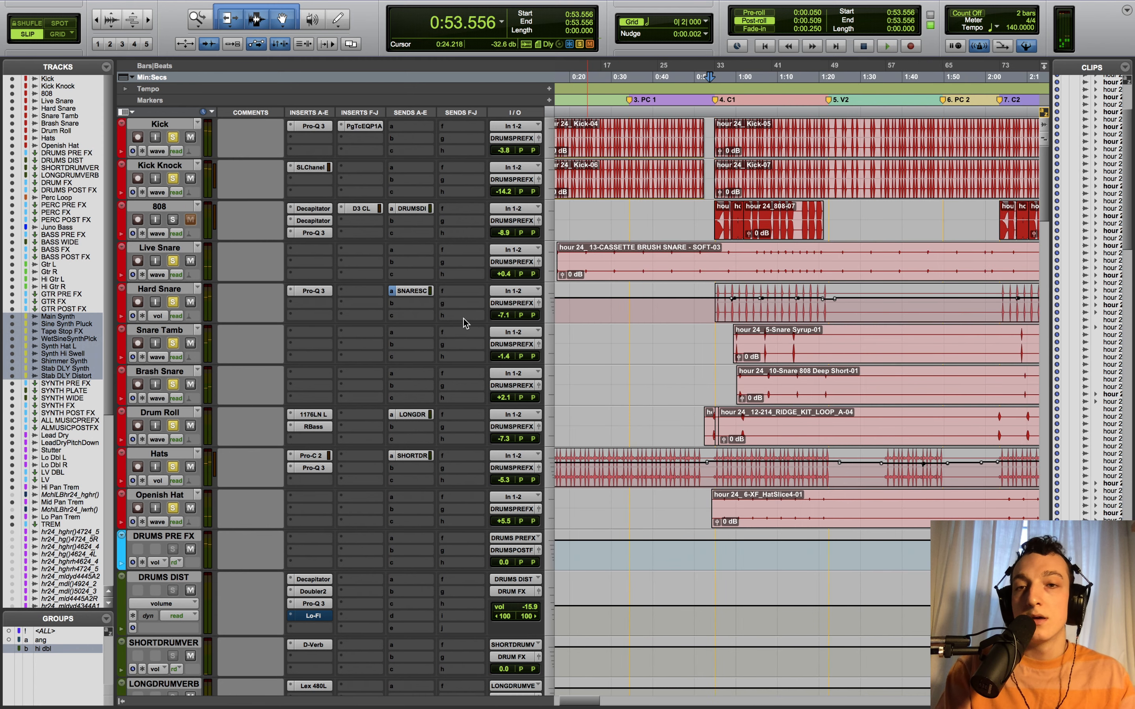
- Solo the 808 and select its two Decapitators, Pro-Q 3 and D3 inserts
left_click(173, 220)
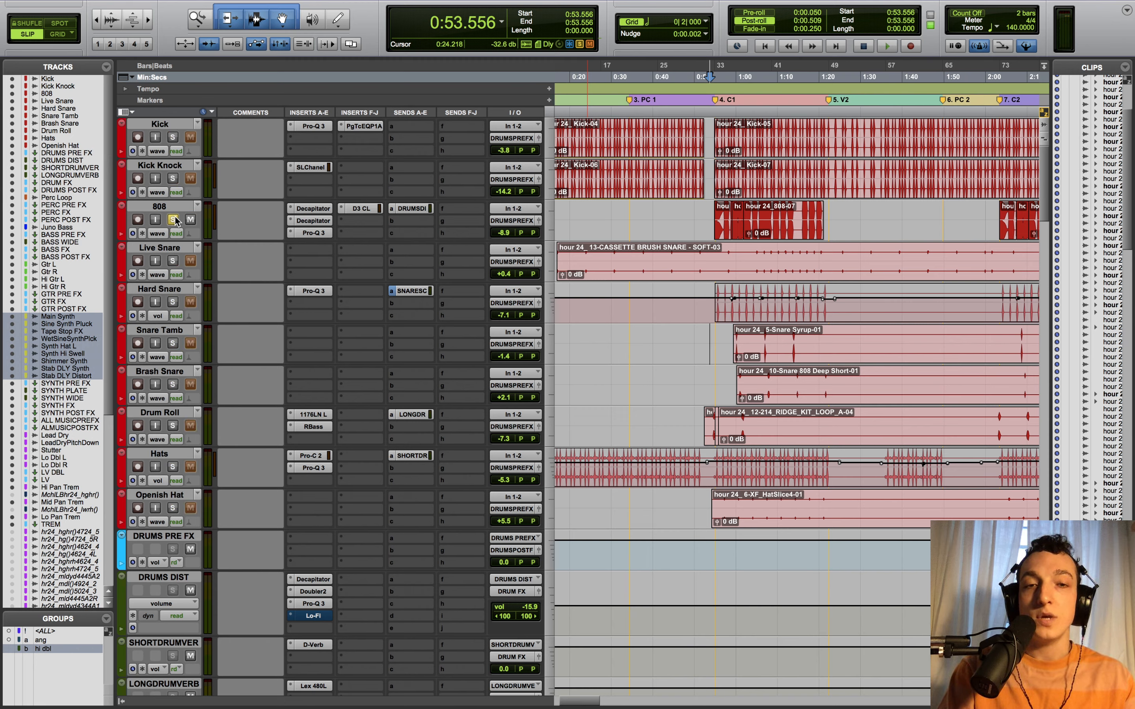
left_click(304, 206, "super")
left_click(307, 218, "super")
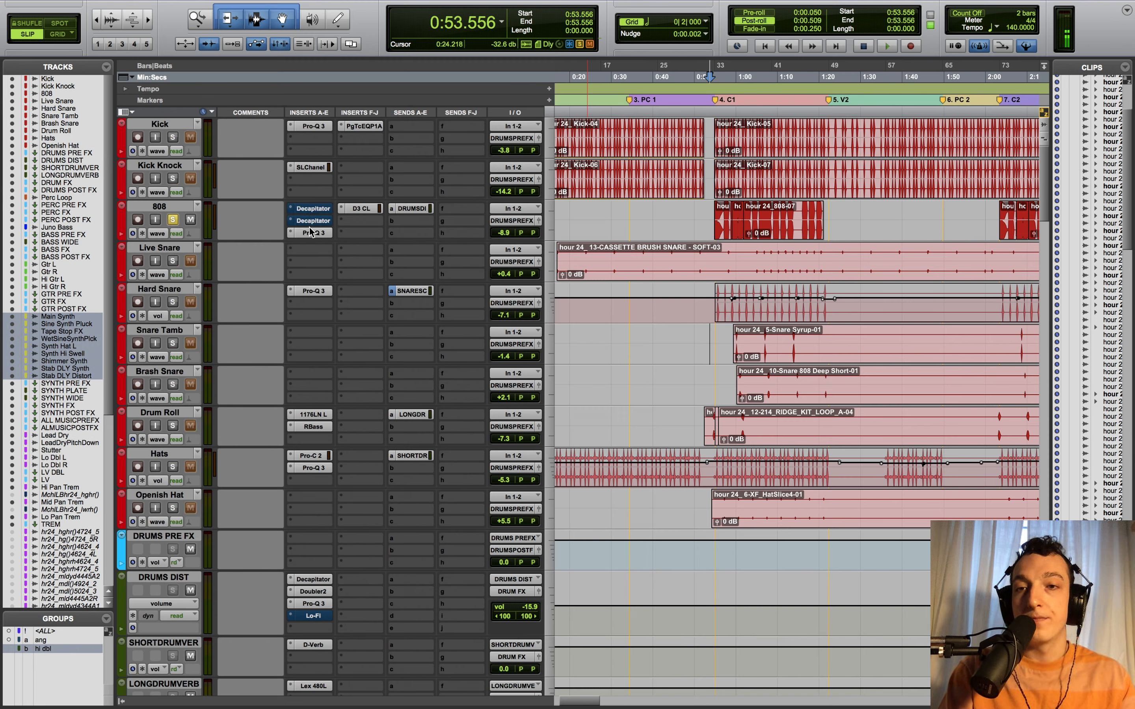
left_click(324, 233, "super")
left_click(370, 208, "super")
- Play the 808 while checking its DRUMS DIST send at -30.2, then open its first Decapitator
left_click(417, 208)
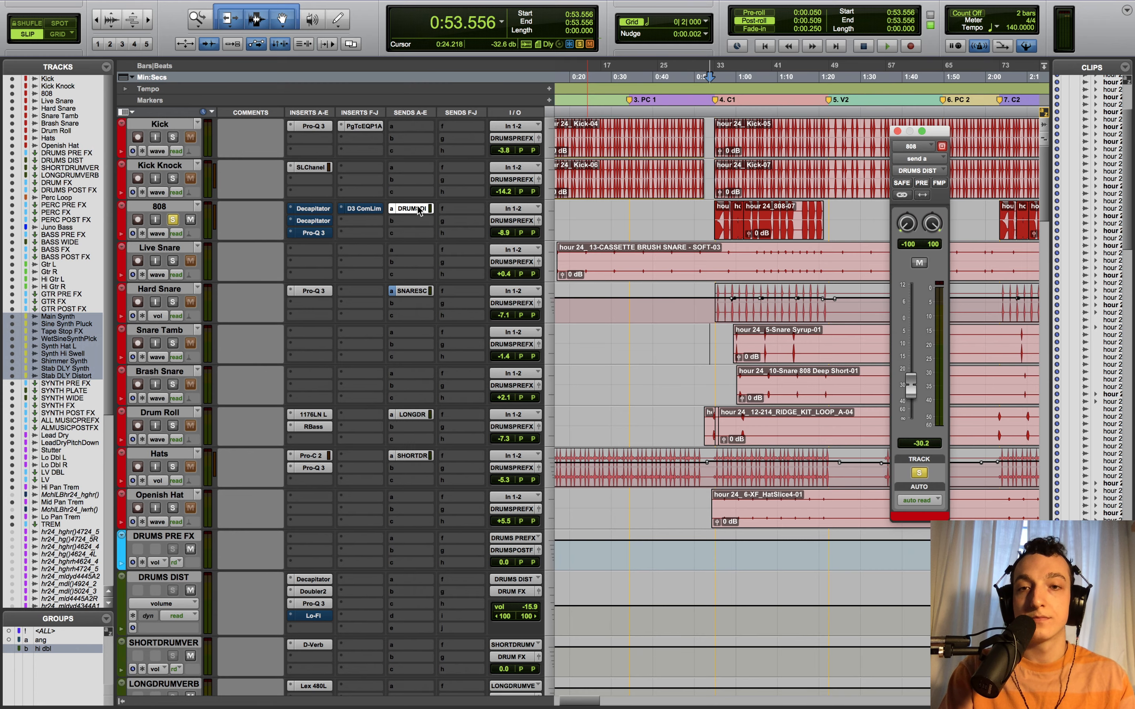
key("space")
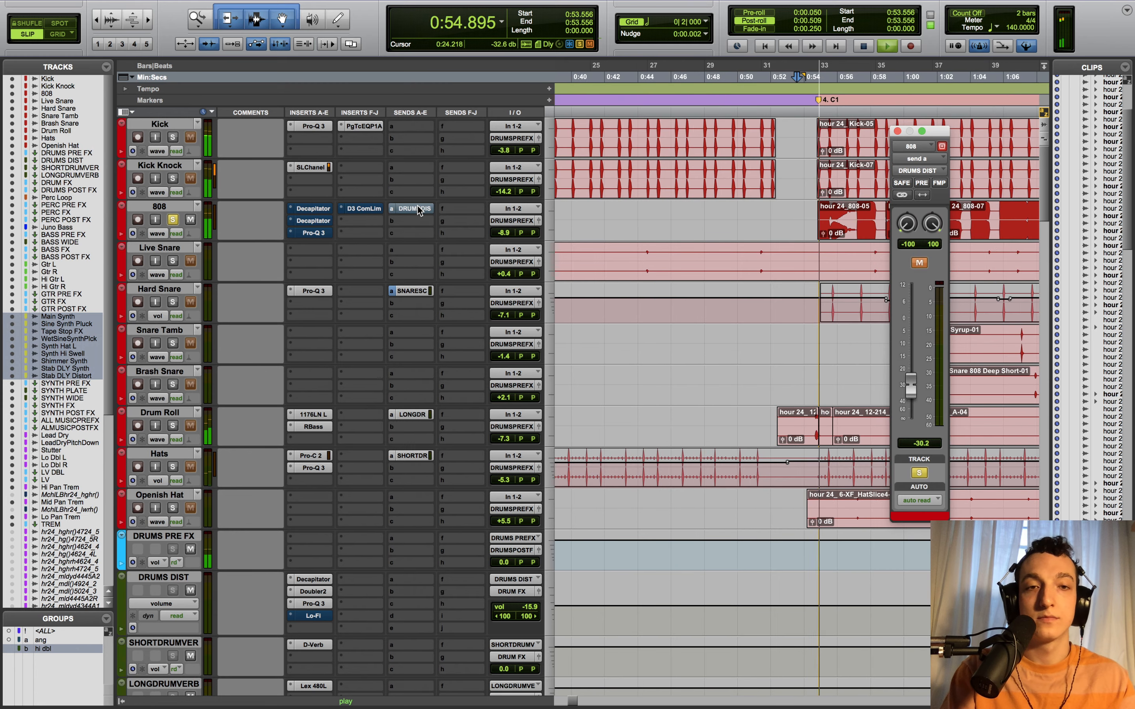
left_click(896, 131)
key("space")
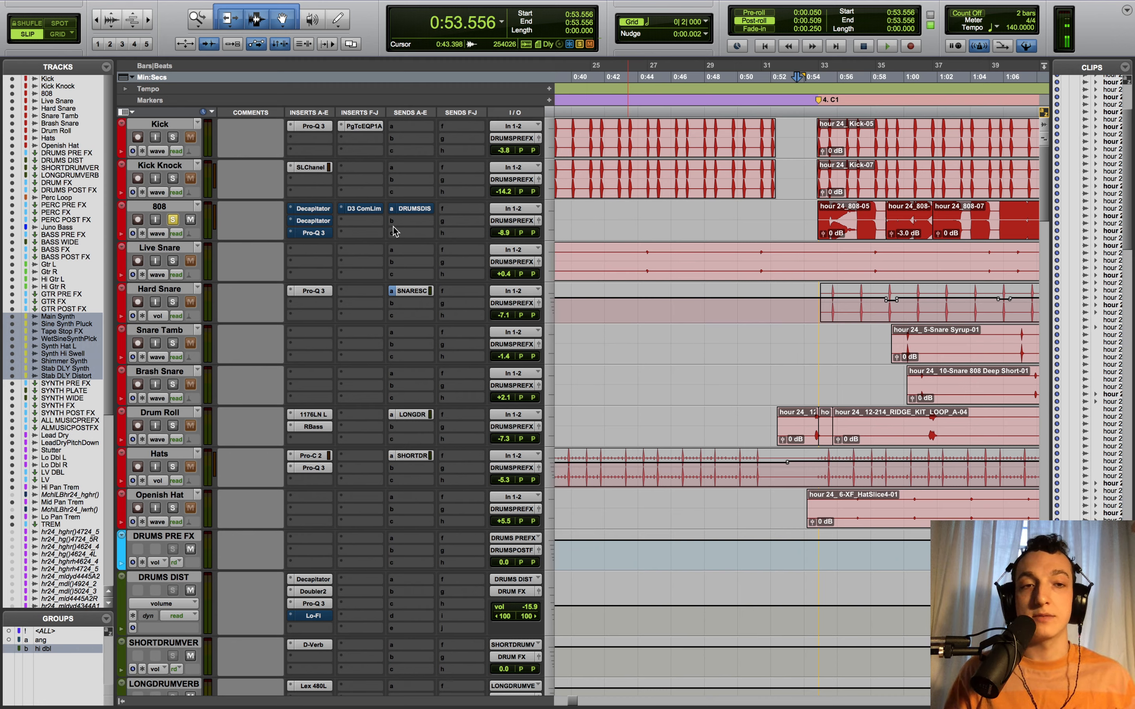
left_click(320, 209)
- Play the 808 through its first Decapitator, moving the plugin window to the centre
key("space")
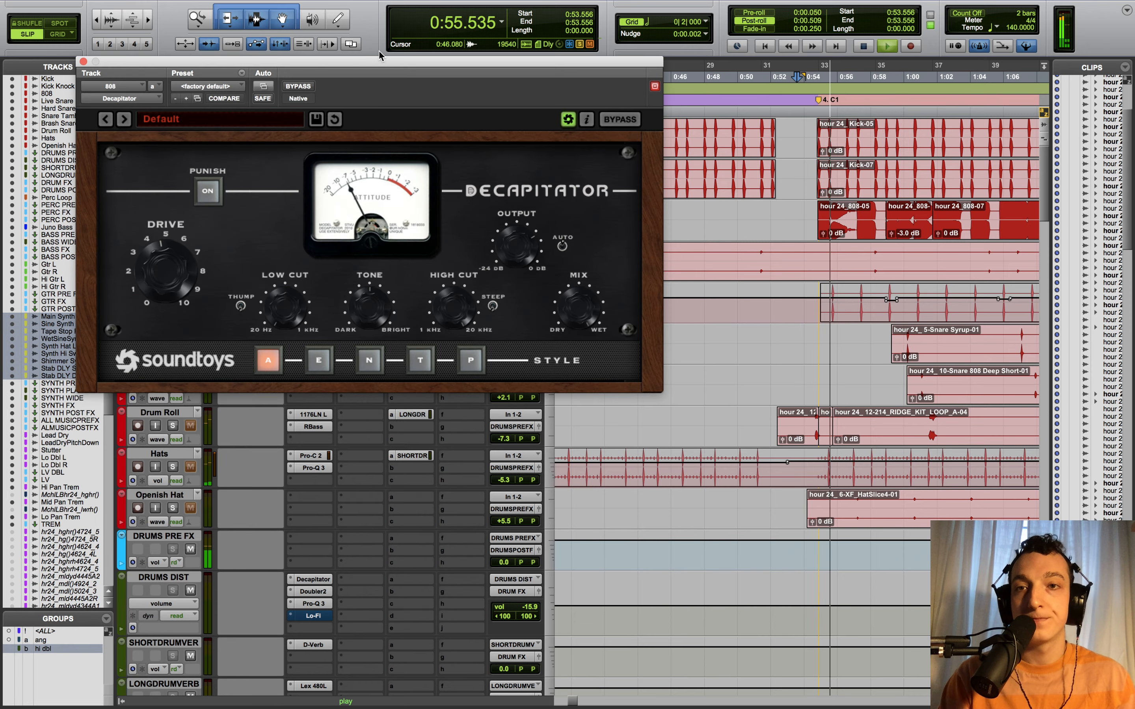
left_click_drag(378, 60, 659, 159)
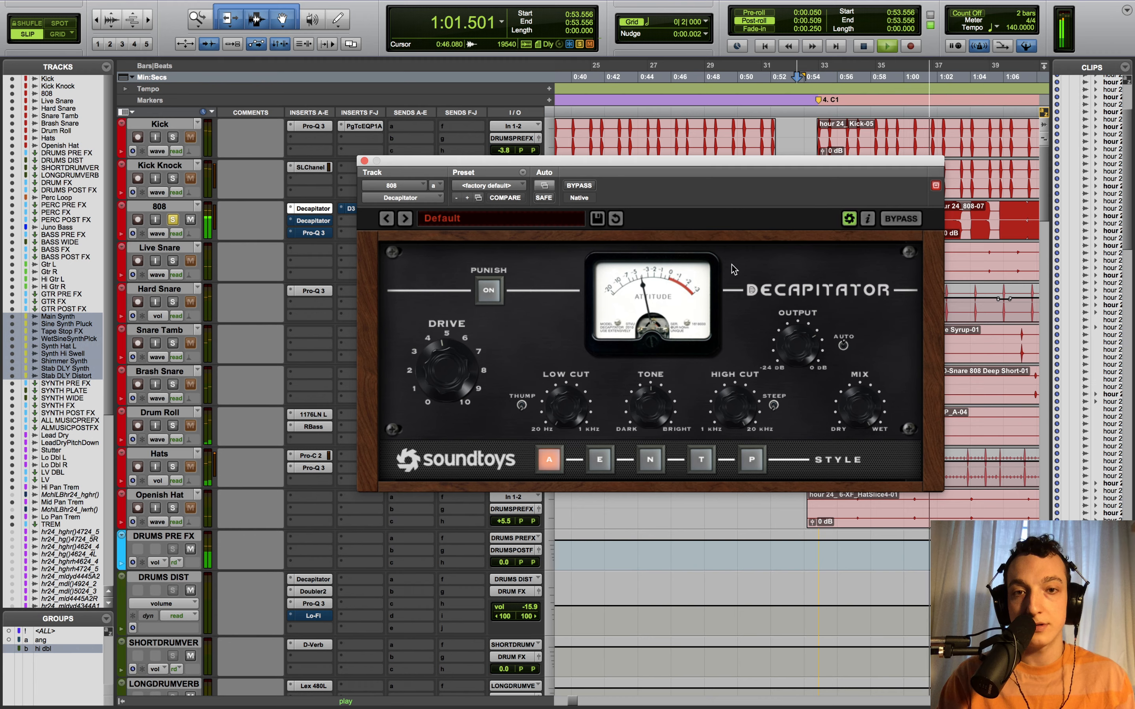
key("space")
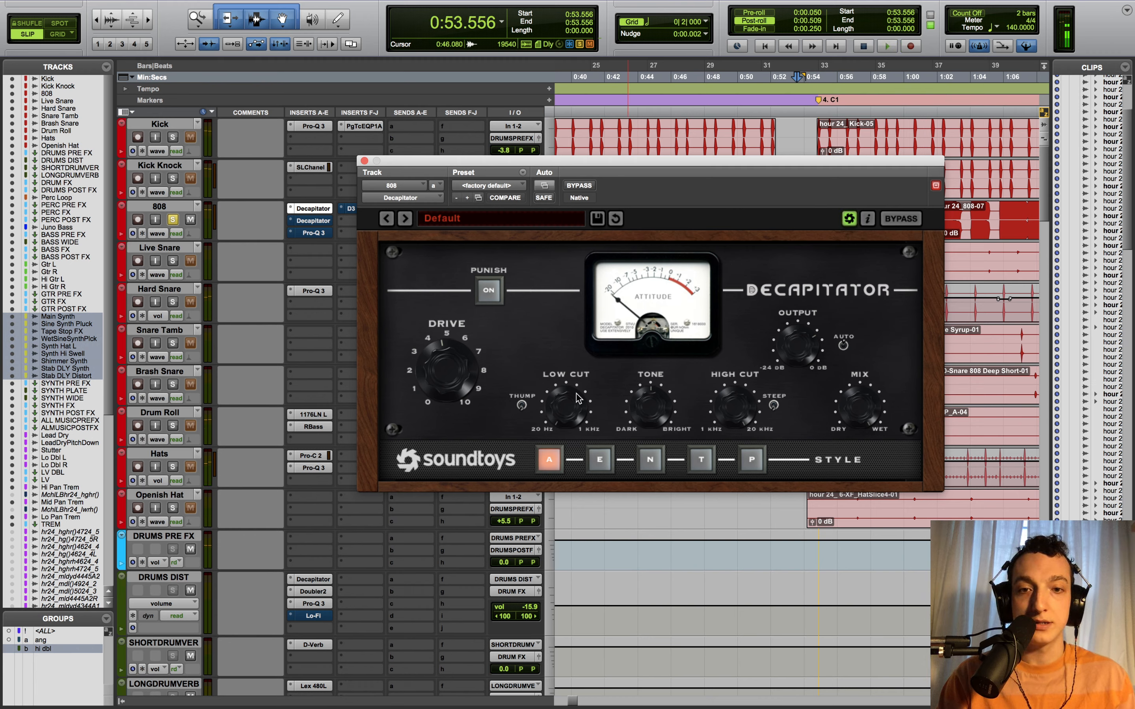
left_click_drag(519, 177, 514, 238)
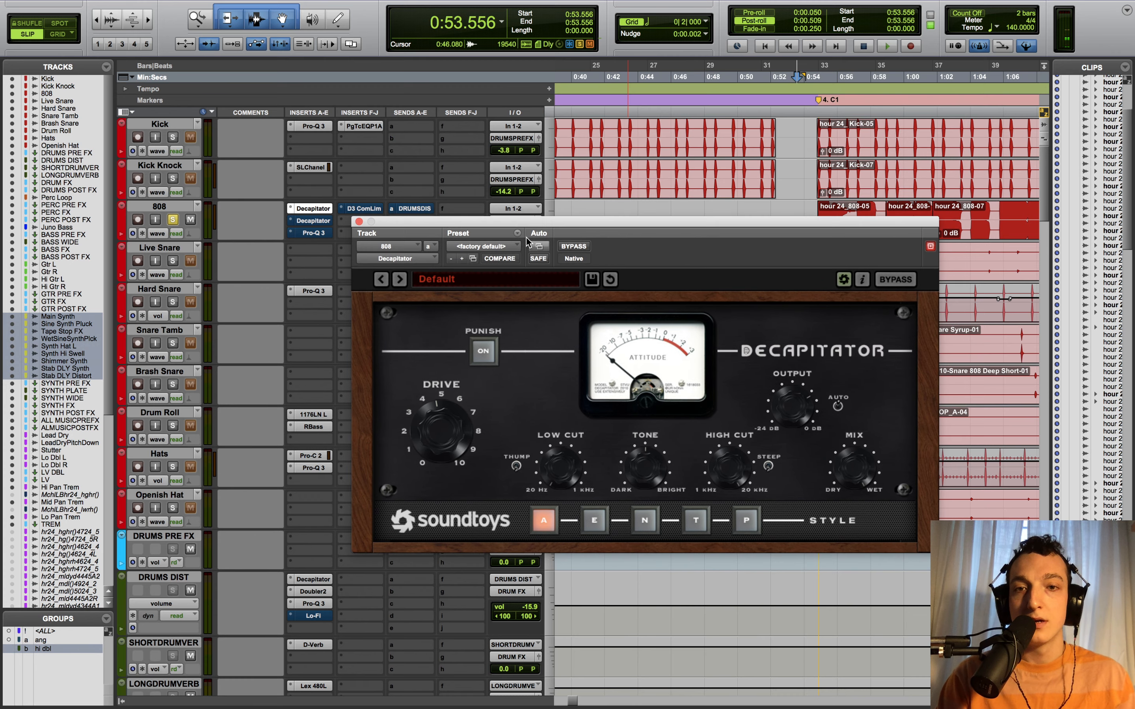
- Listen to the 808's second Decapitator, then bring up its Pro-Q 3 EQ
left_click(309, 220)
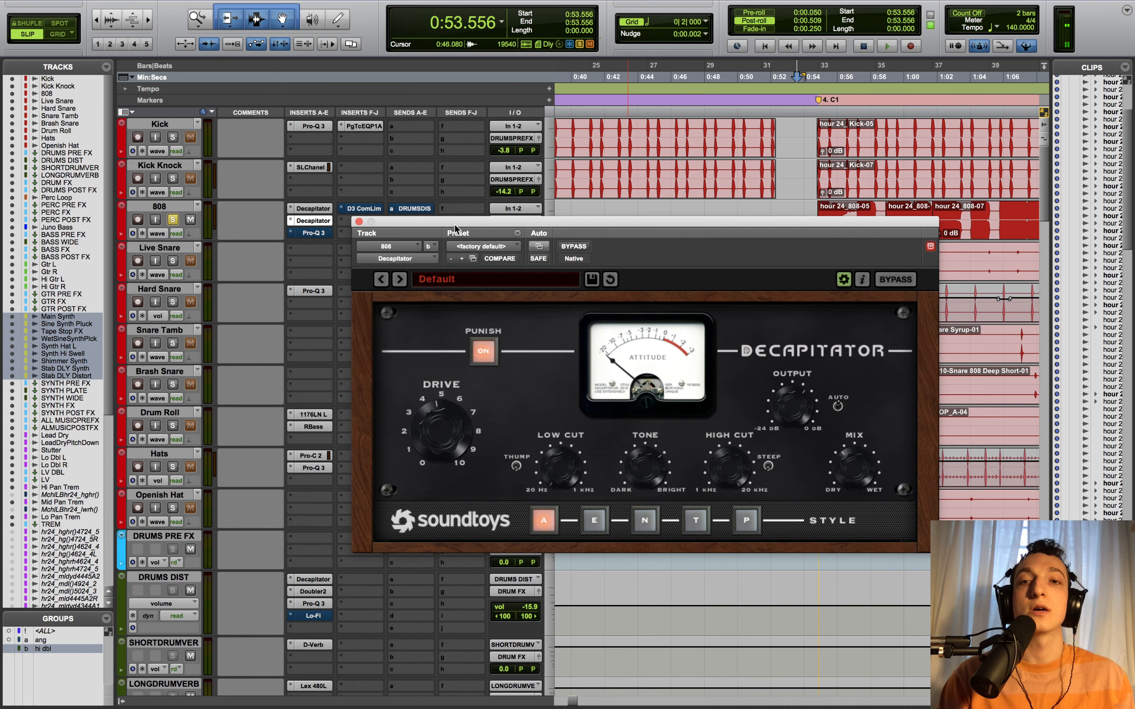
left_click_drag(455, 228, 373, 212)
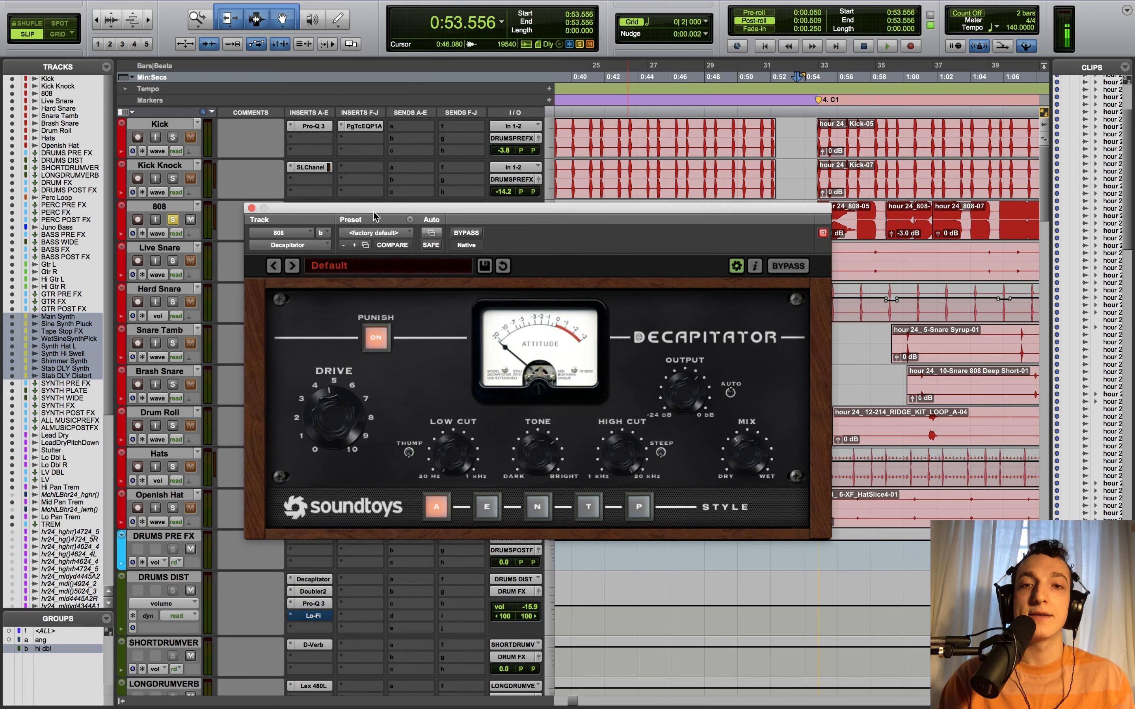
left_click_drag(375, 216, 478, 271)
key("space")
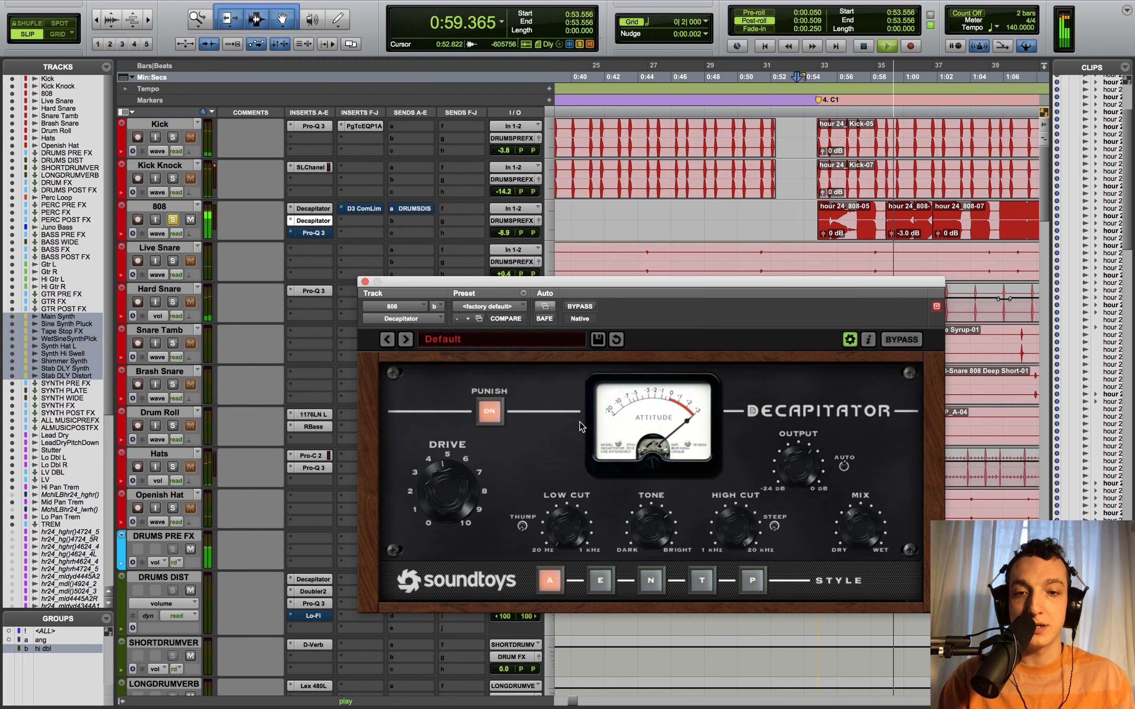
key("space")
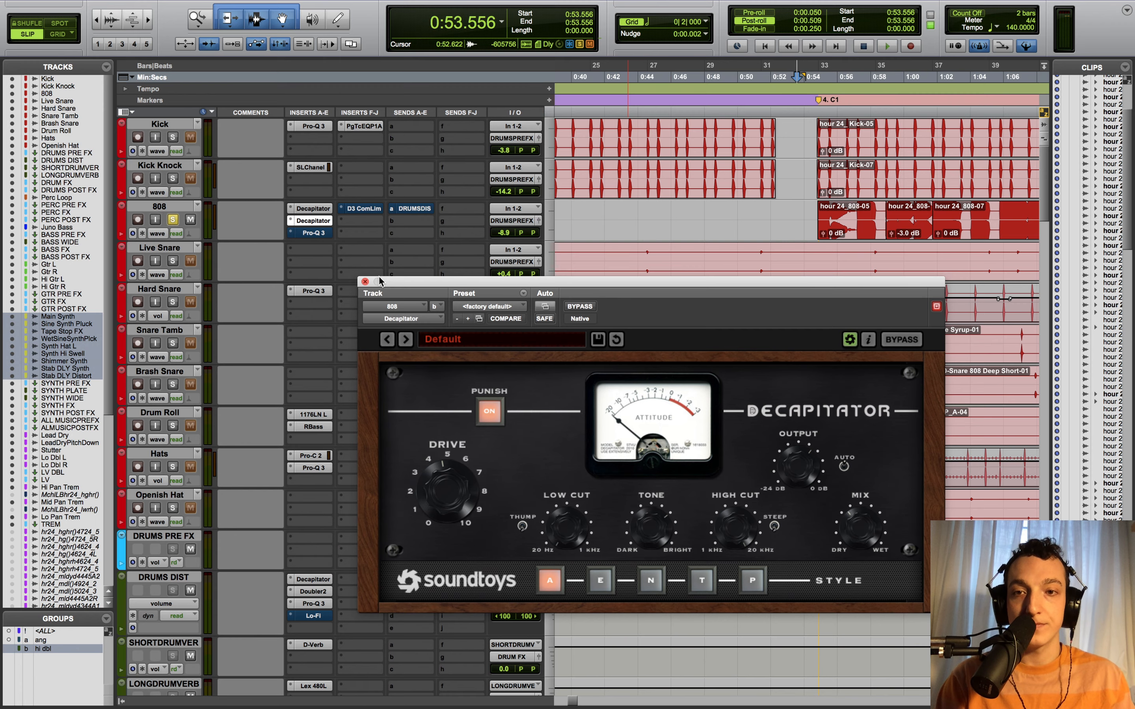
left_click(318, 233)
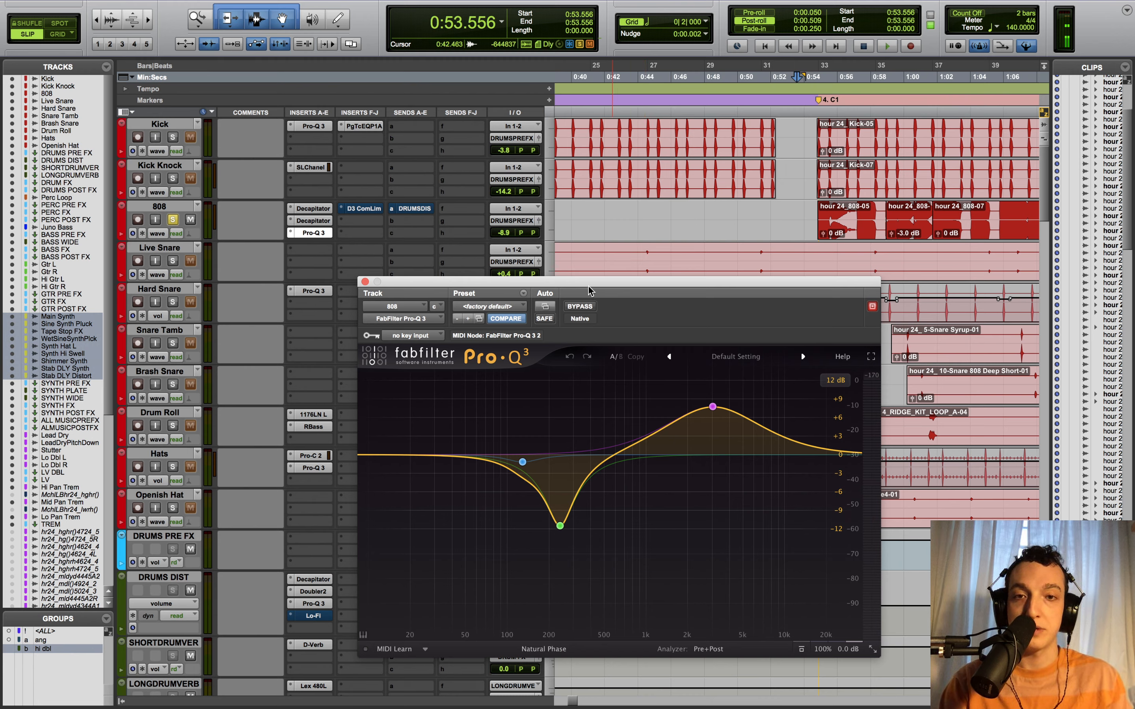
- Solo and unsolo the 808 EQ's 241 Hz cut band to hear it alone
mouse_move(570, 521)
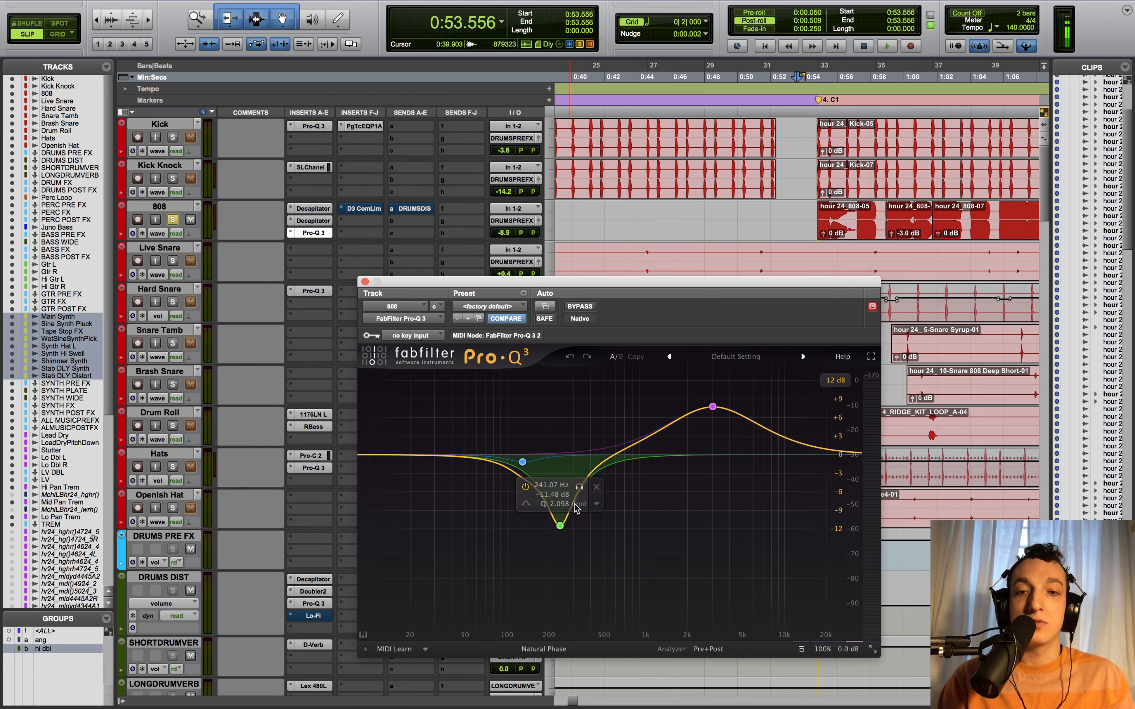
left_click(579, 488)
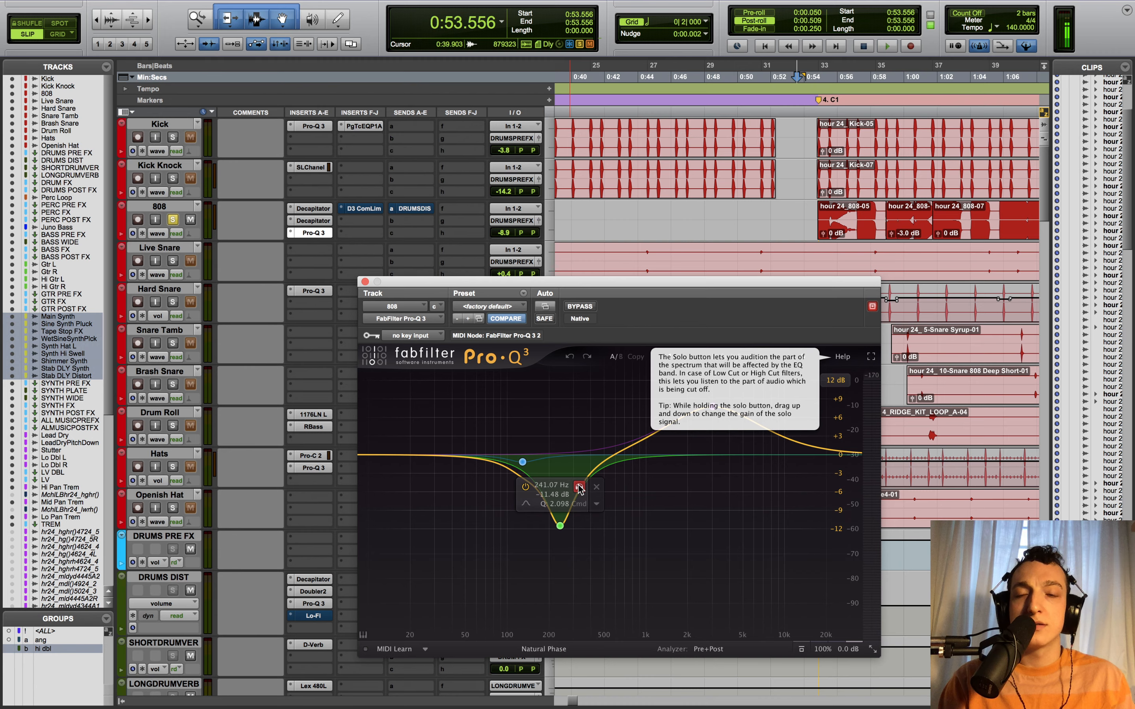
left_click(580, 489)
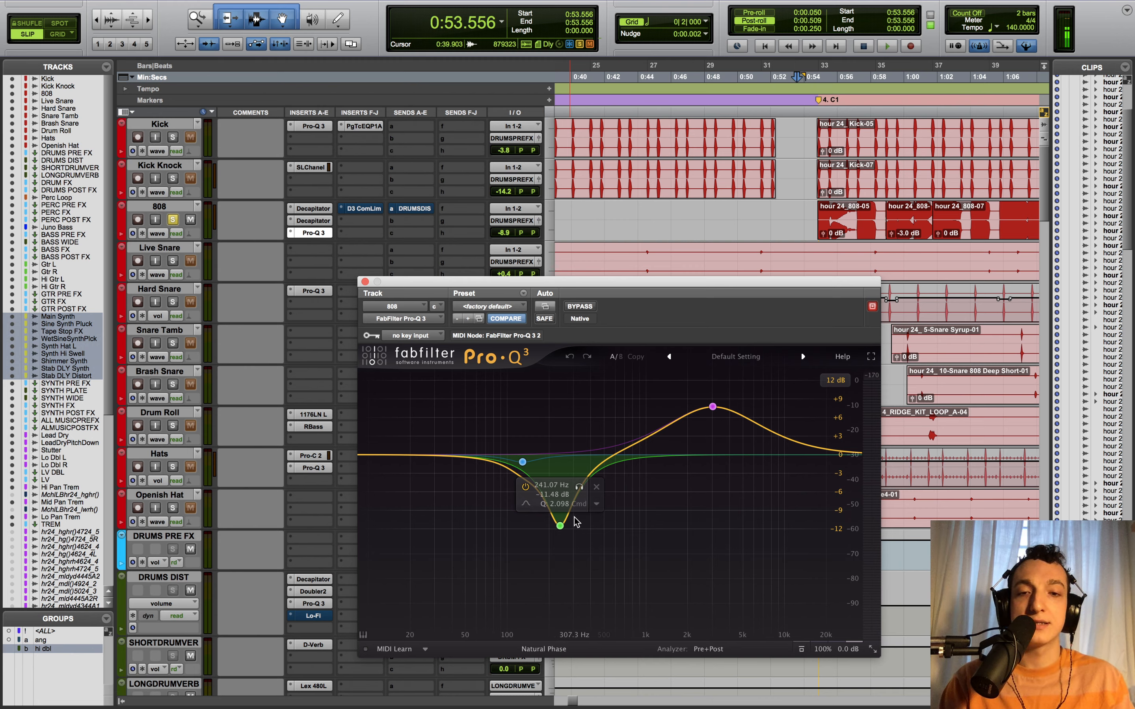
left_click(579, 488)
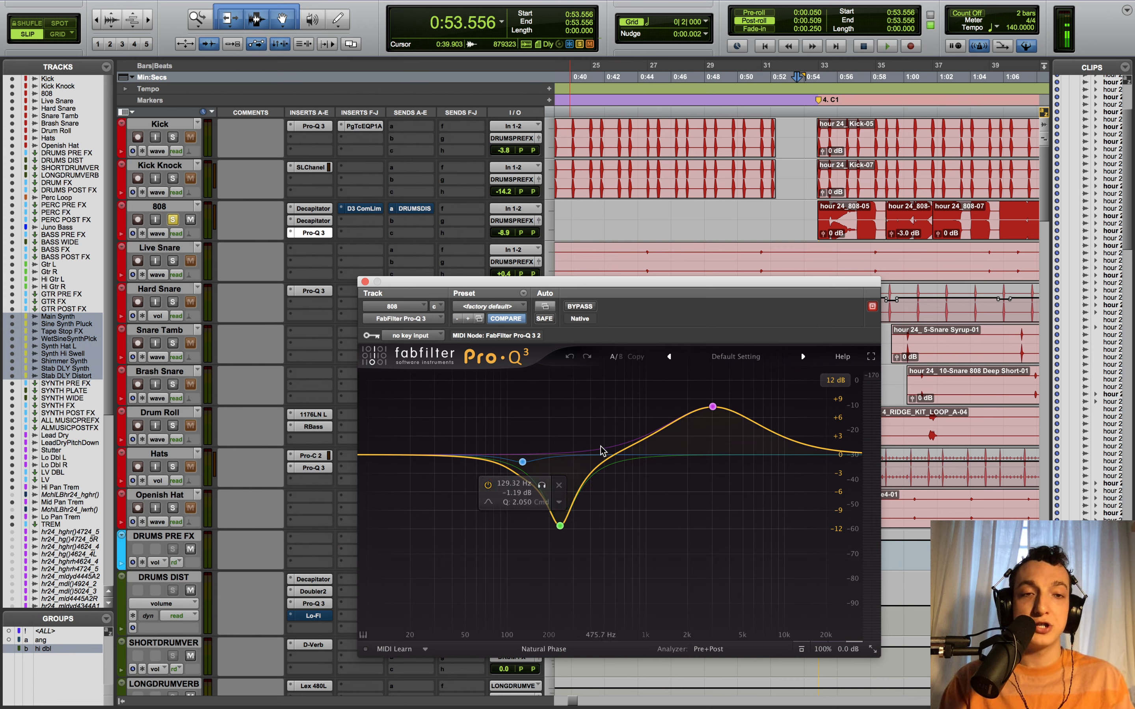
mouse_move(567, 530)
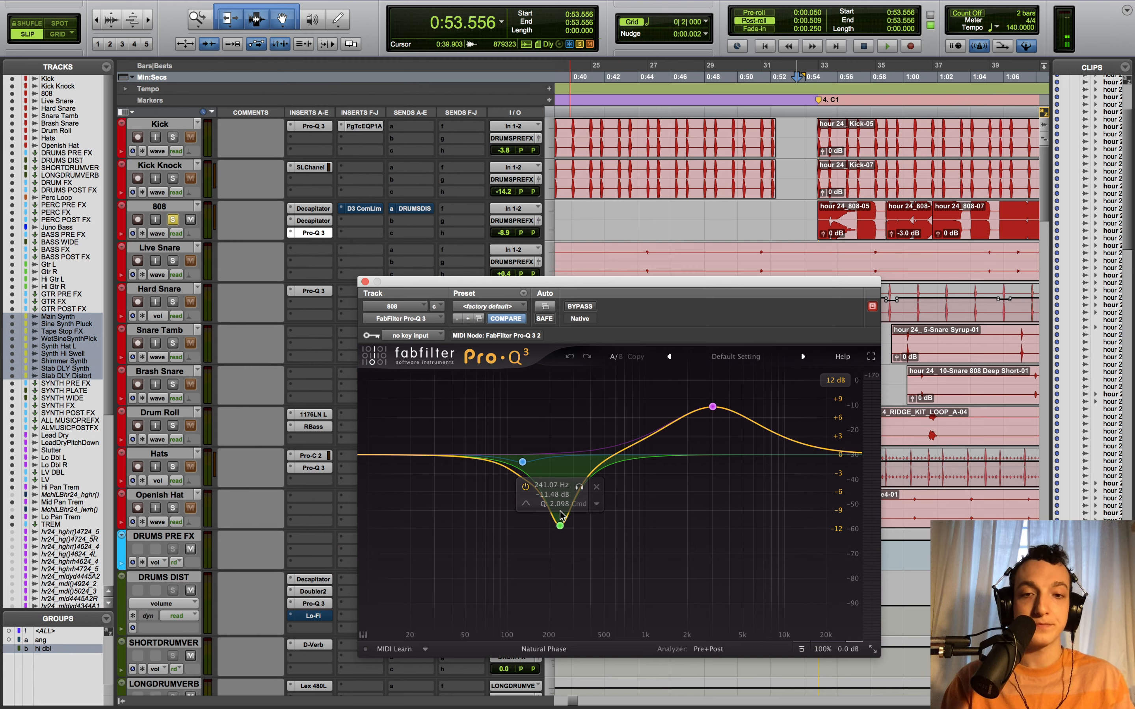
left_click(732, 430)
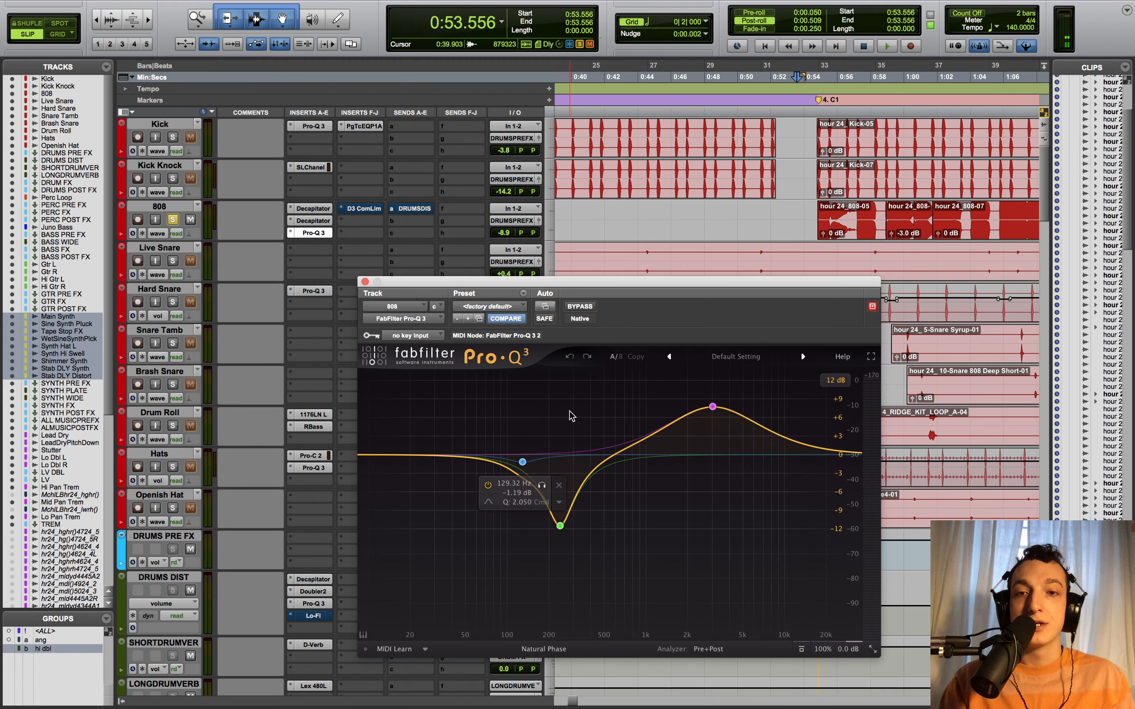
- Compare the 808 from 0:54.653 with Pro-Q 3 bypassed and active, then show the D3 compressor
left_click(582, 310)
key("space")
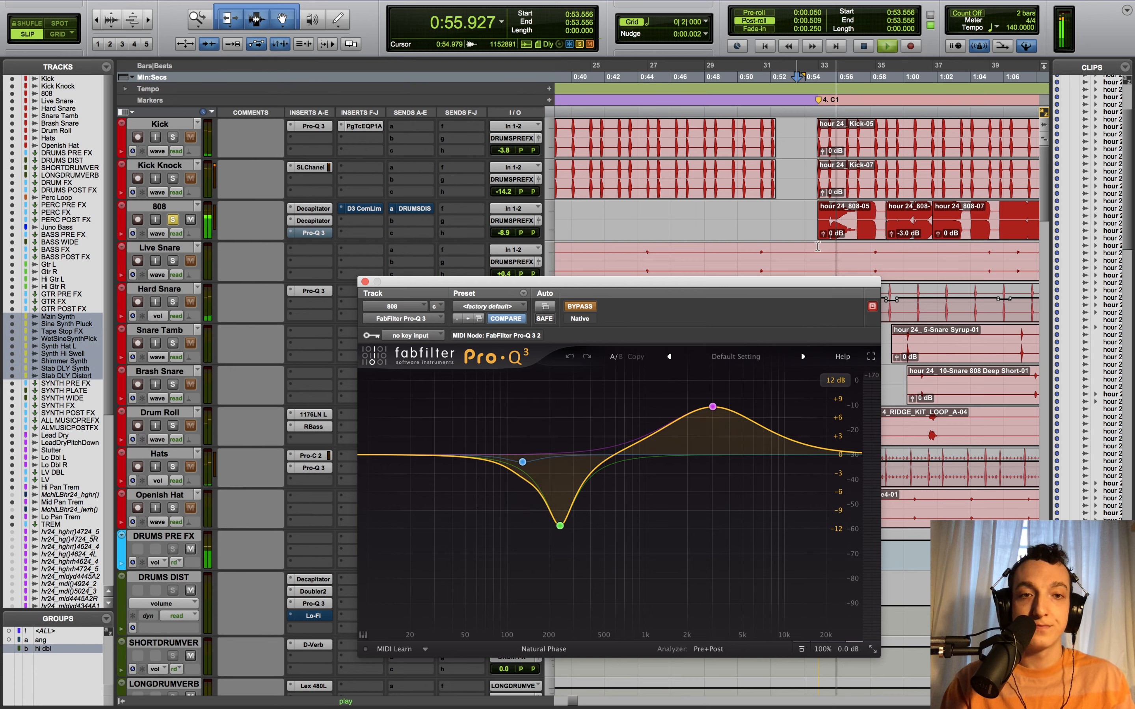
left_click(814, 250)
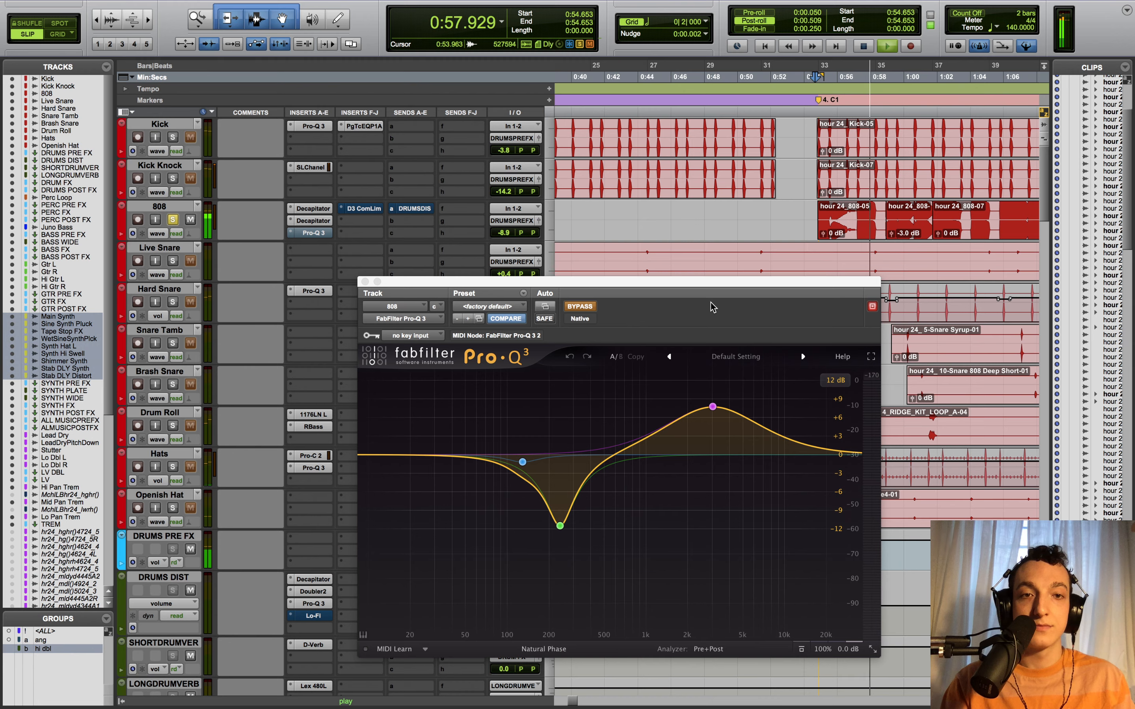
key("space")
left_click(580, 306)
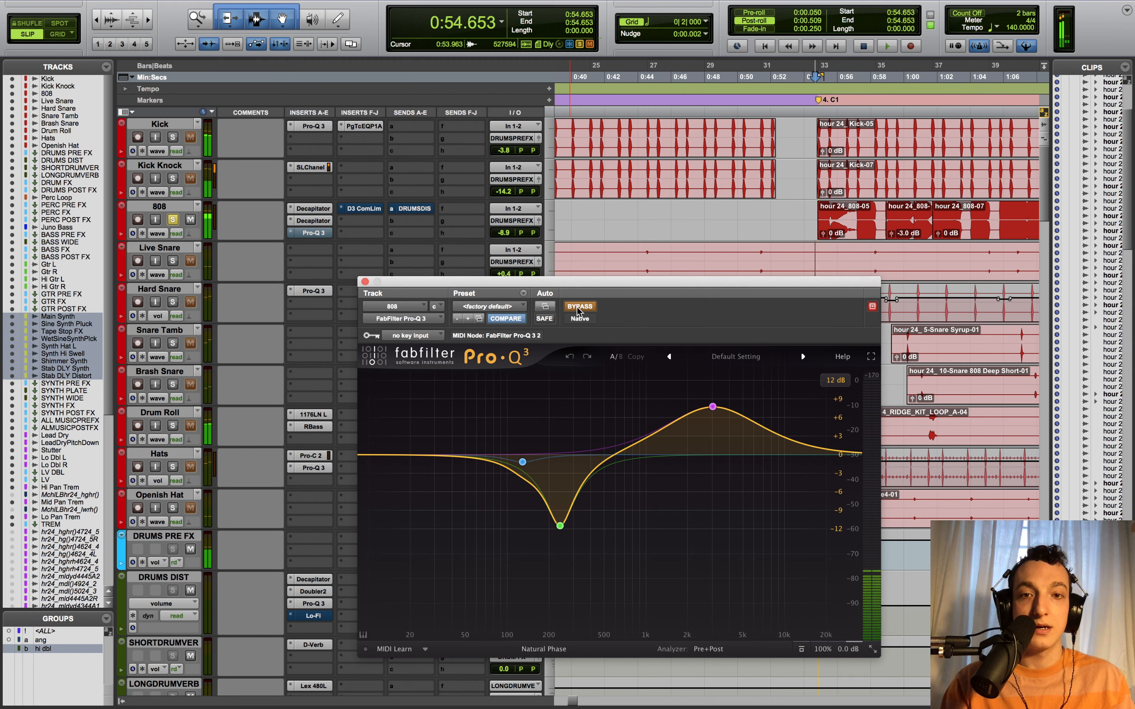
key("space")
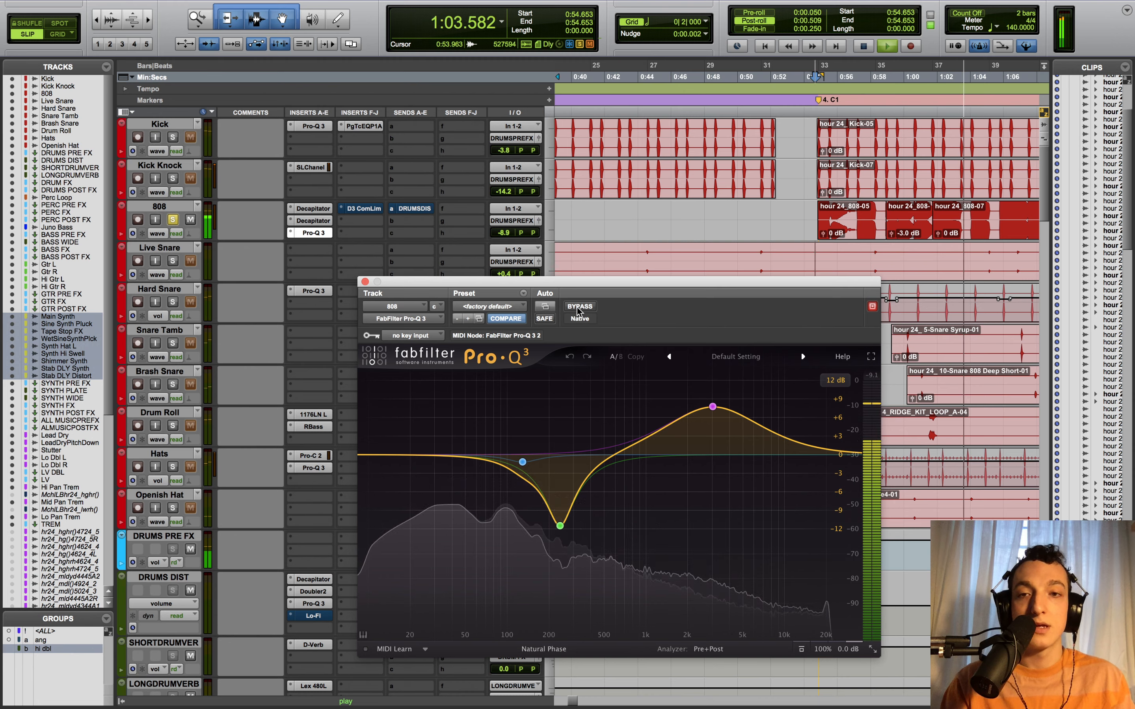
key("space")
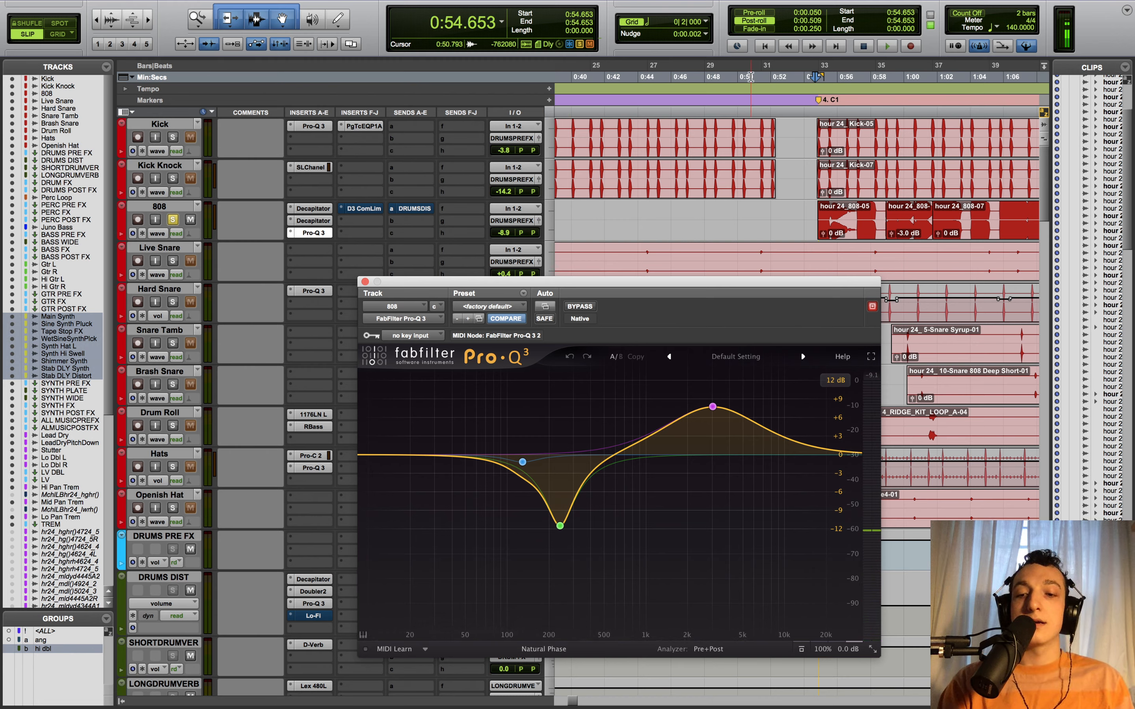
left_click(361, 209)
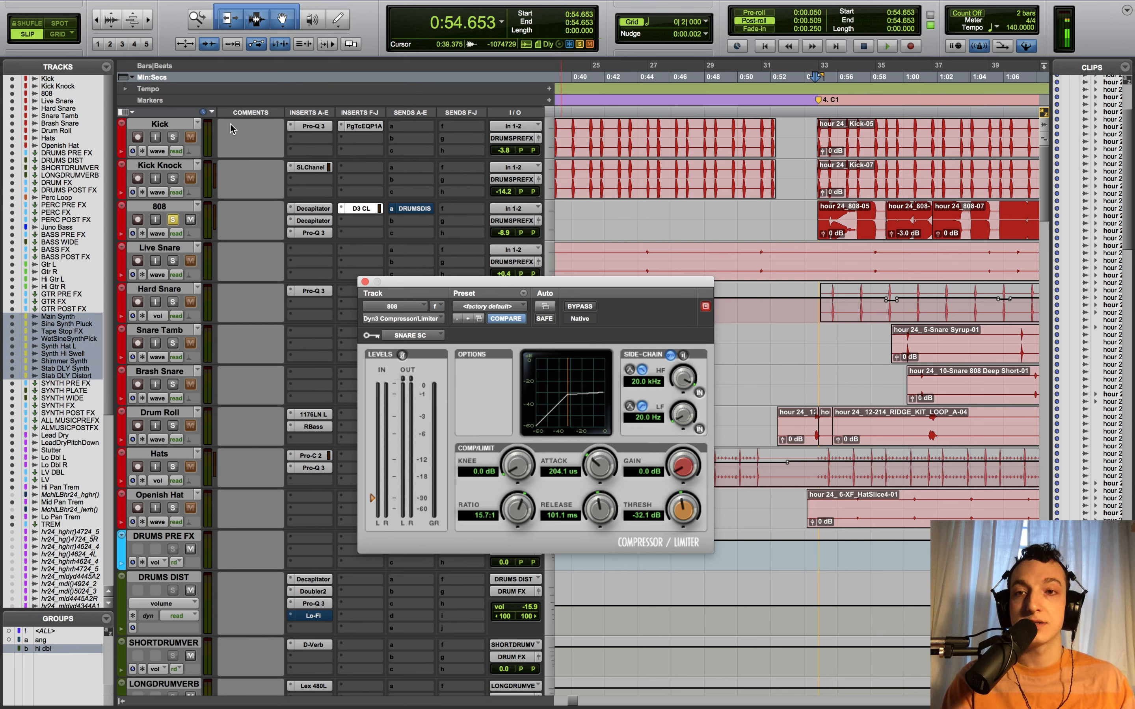
- Open the Kick track's Pro-Q 3 EQ, then close the plugin window
left_click(313, 126)
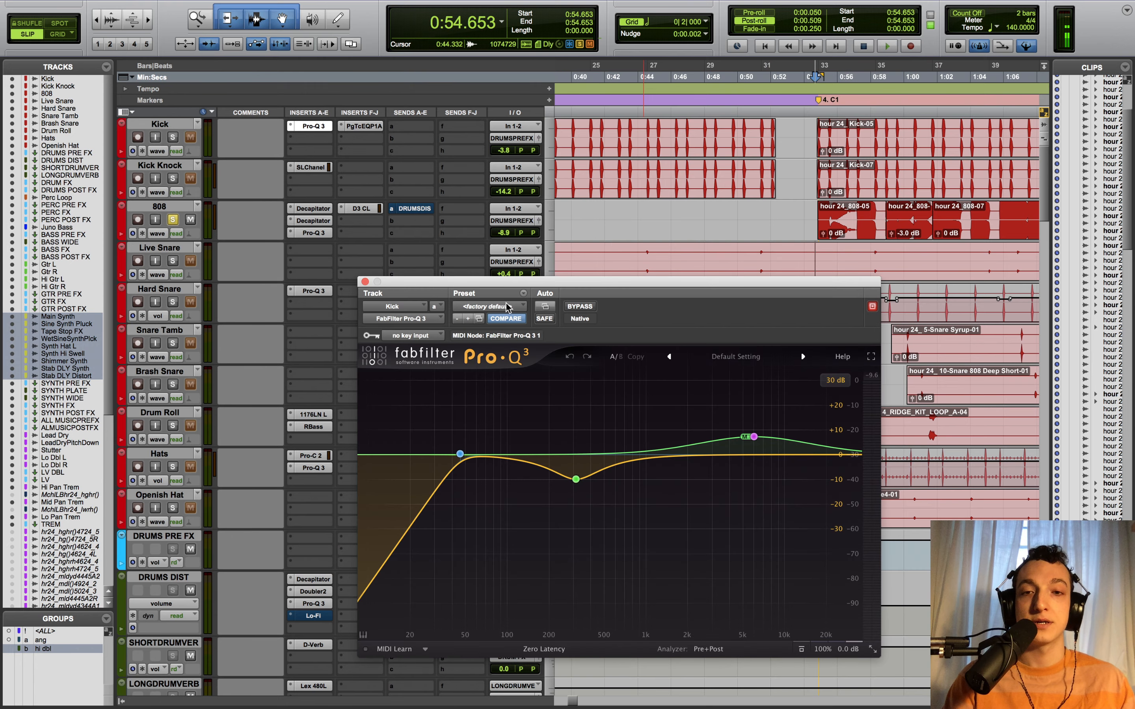
left_click(365, 281)
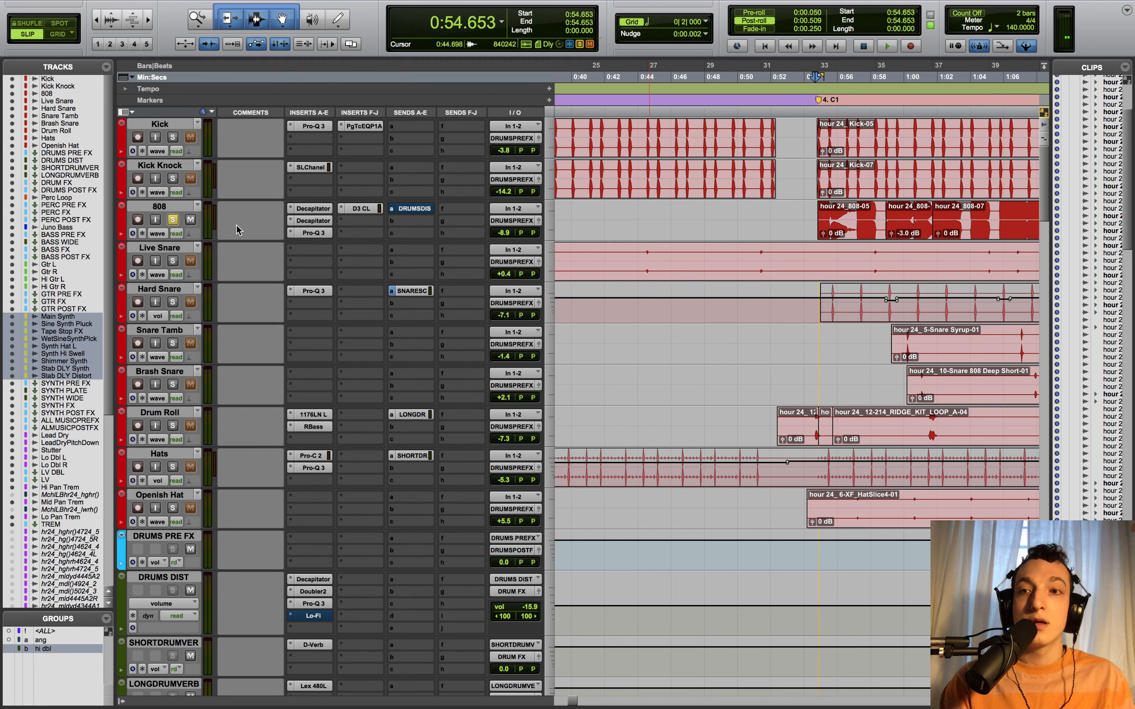
- Check the 808's DRUMS DIST send during drum playback, then open the DRUMS DIST Decapitator
left_click(415, 208)
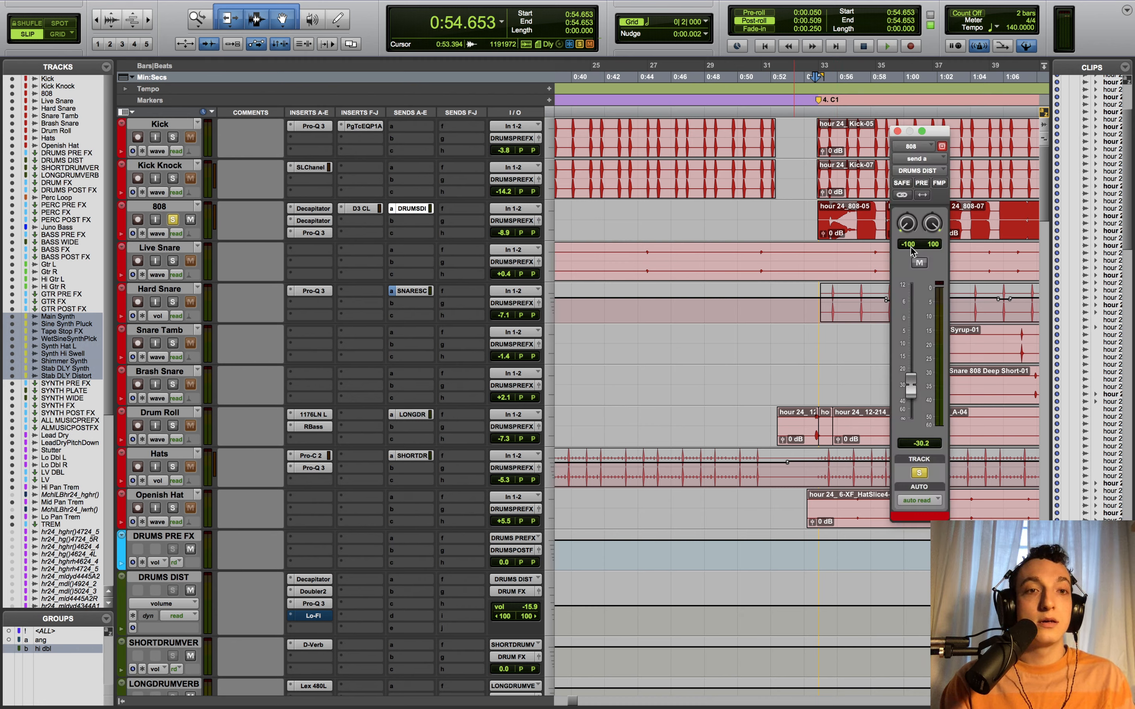
left_click(420, 209)
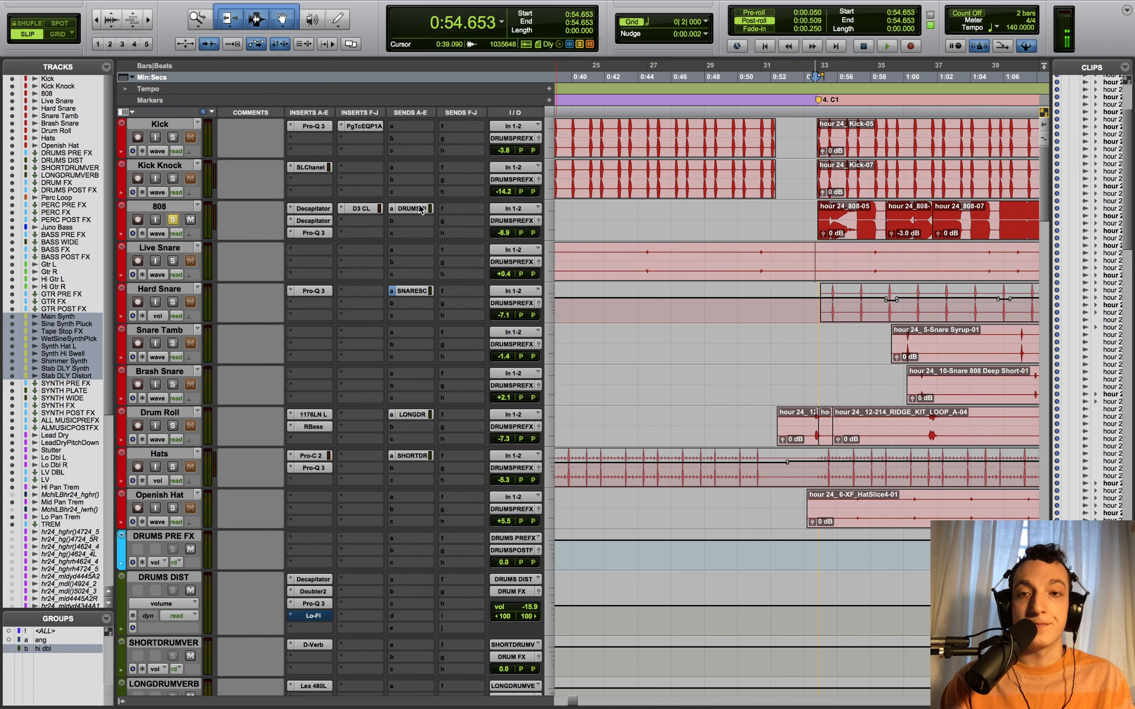
key("space")
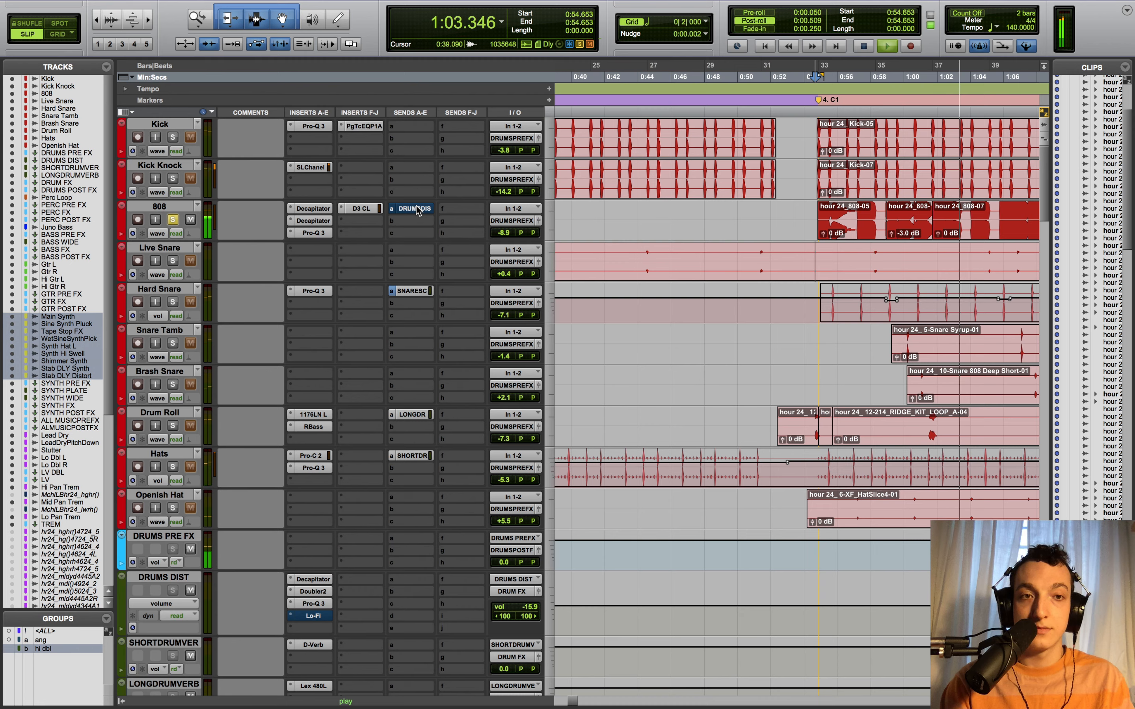
key("space")
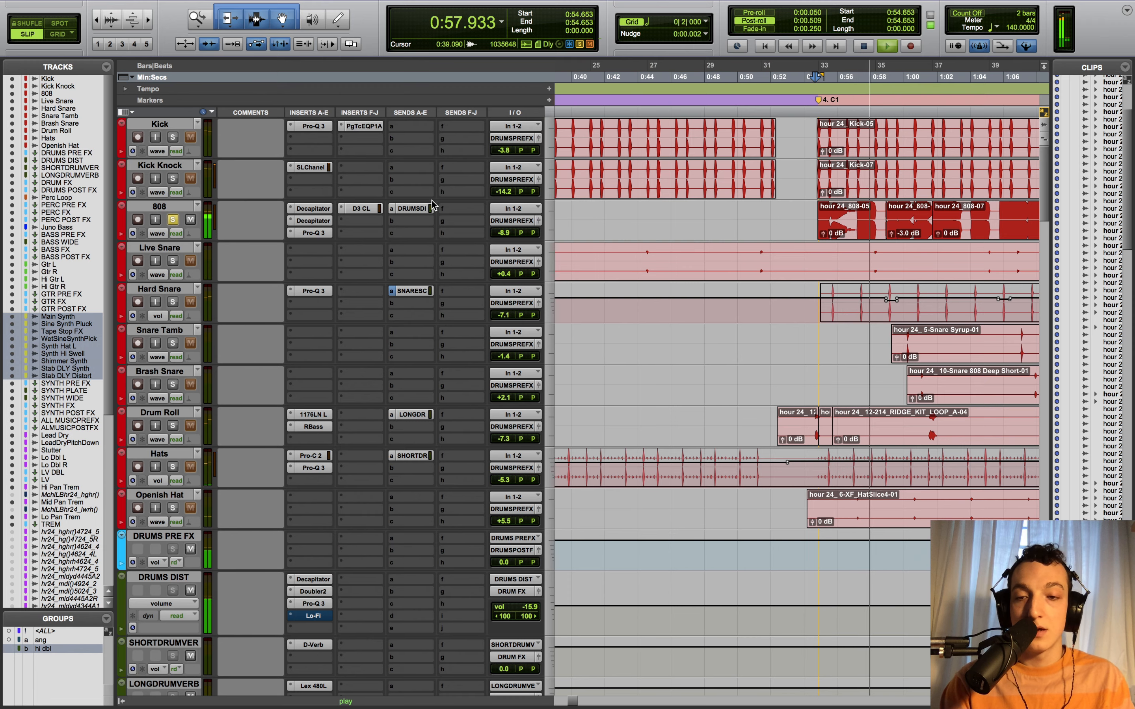
left_click(306, 580)
key("space")
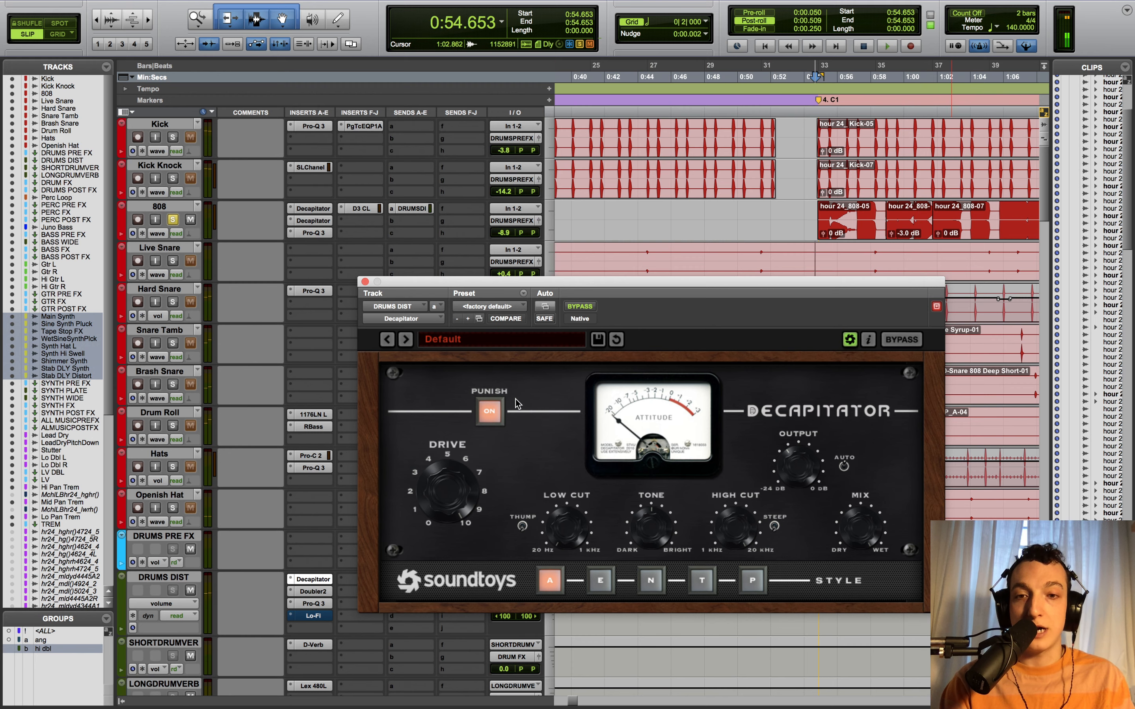
- View the DRUMS DIST Doubler2 and Pro-Q 3, add and remove a 232 Hz low cut, then close
left_click(313, 592)
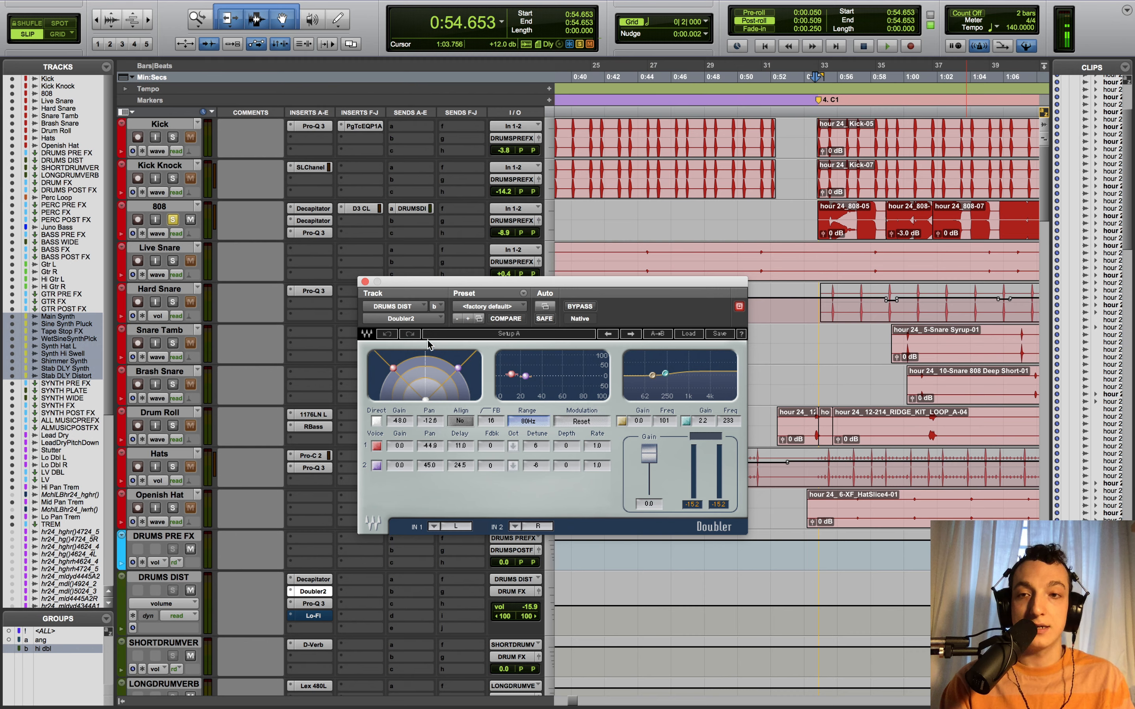
left_click(156, 209)
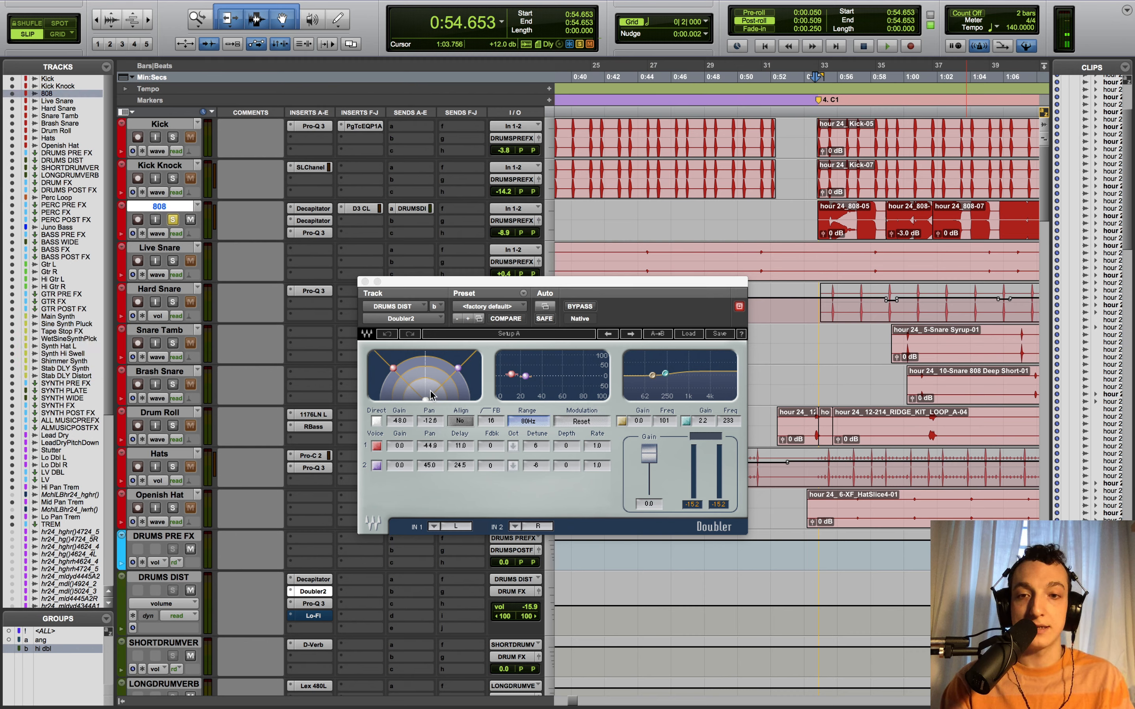
left_click(313, 604)
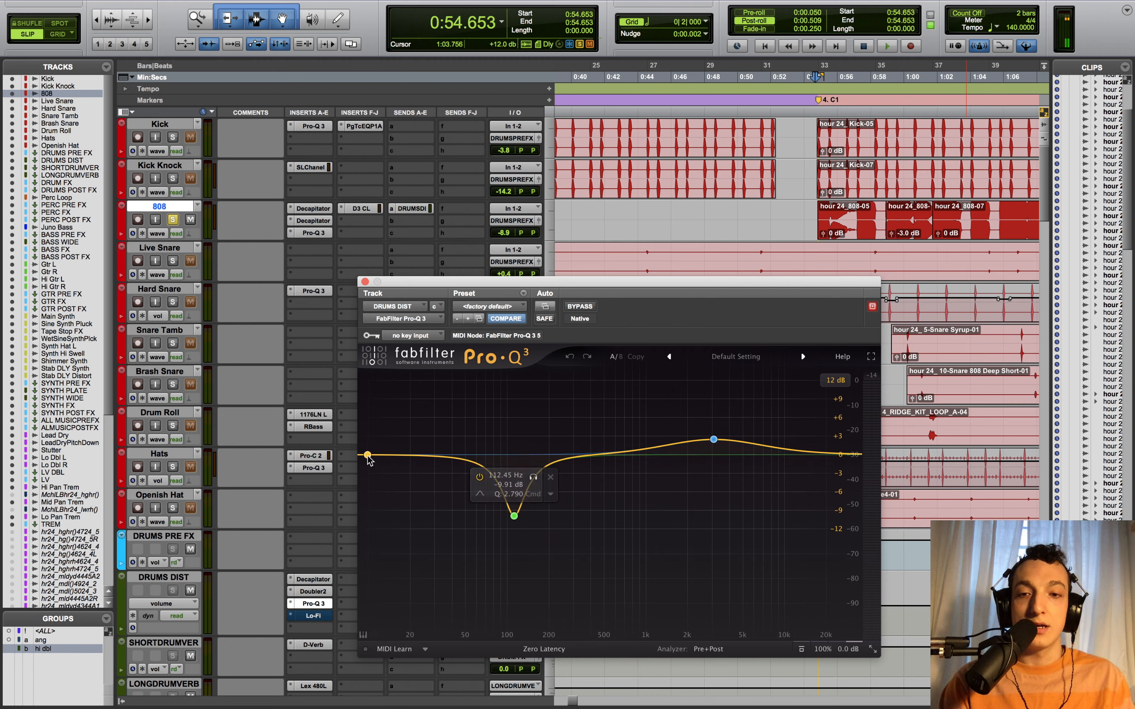
left_click_drag(368, 459, 567, 456)
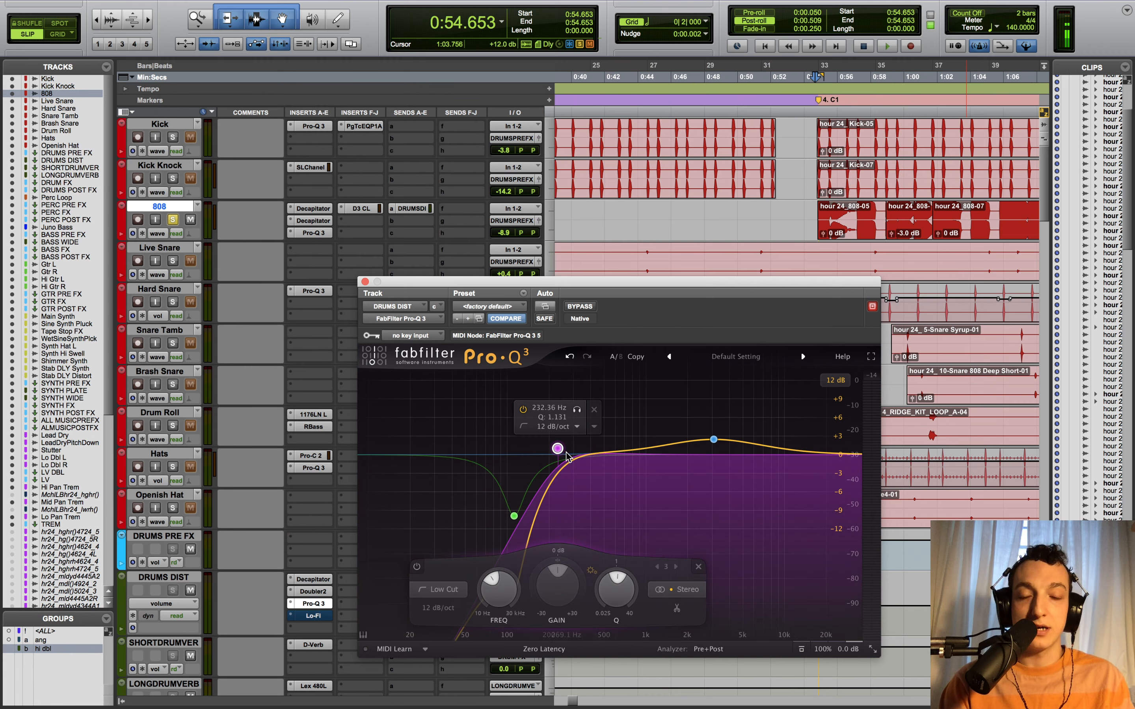
left_click(595, 413)
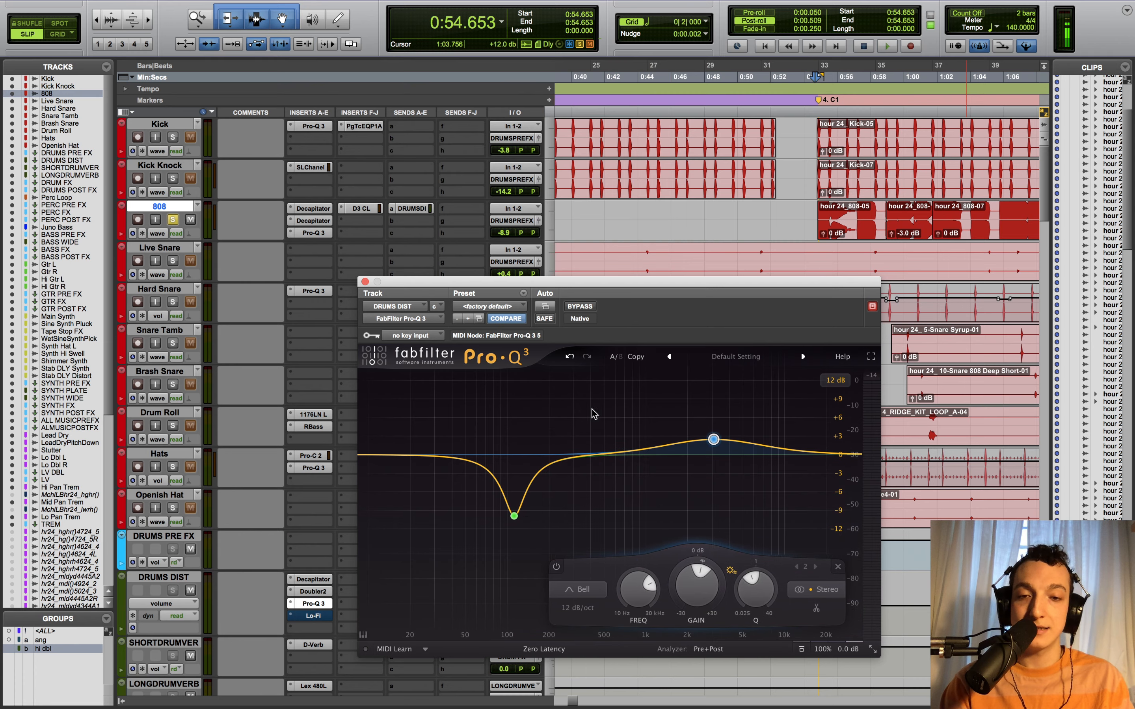
left_click(365, 282)
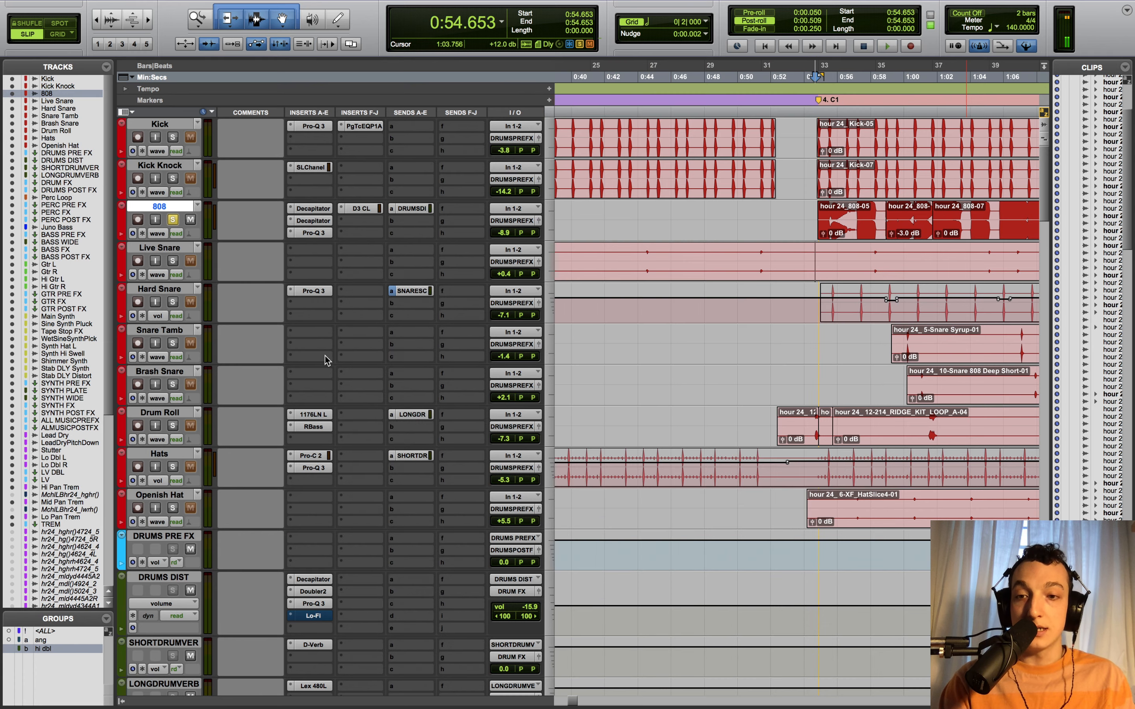
scroll(327, 361, "down", 2)
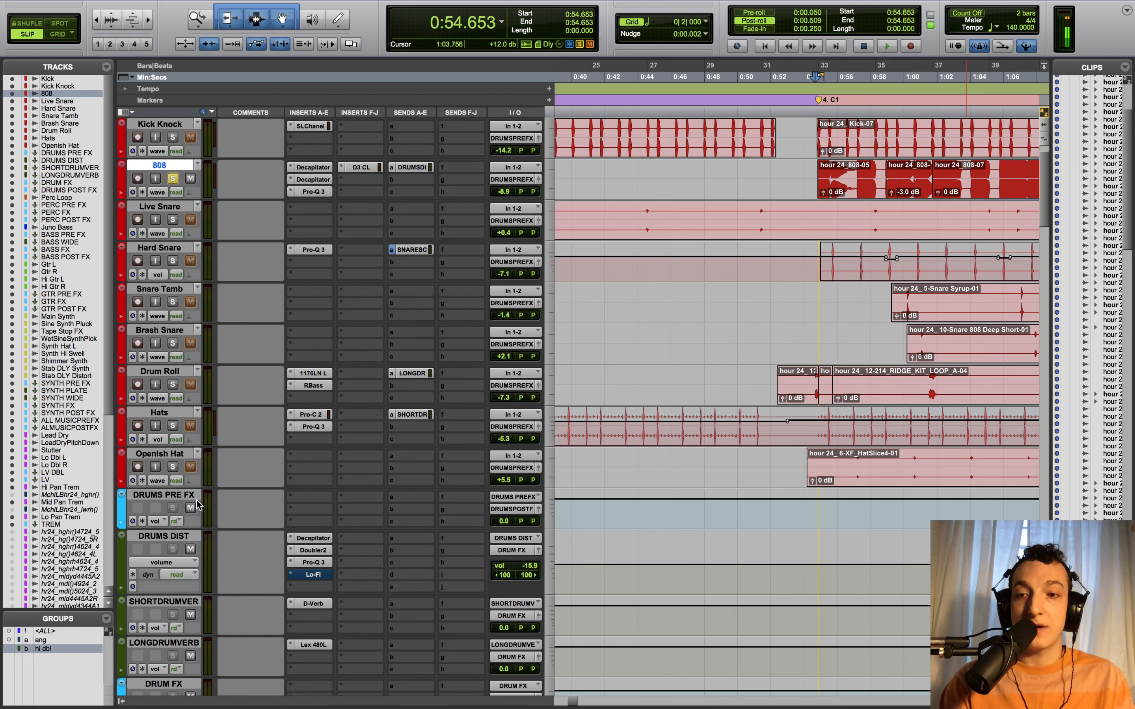
- Play the drums, unmute DRUMS PRE FX, unsolo the 808, and zoom out to the whole song
key("space")
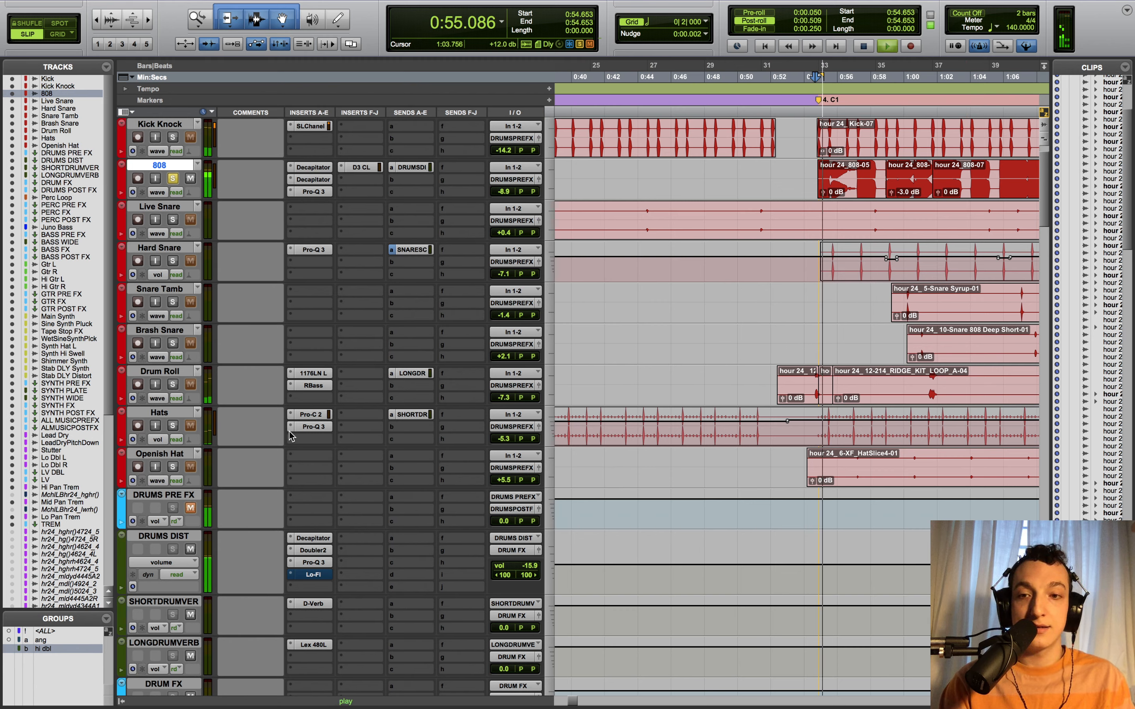
key("space")
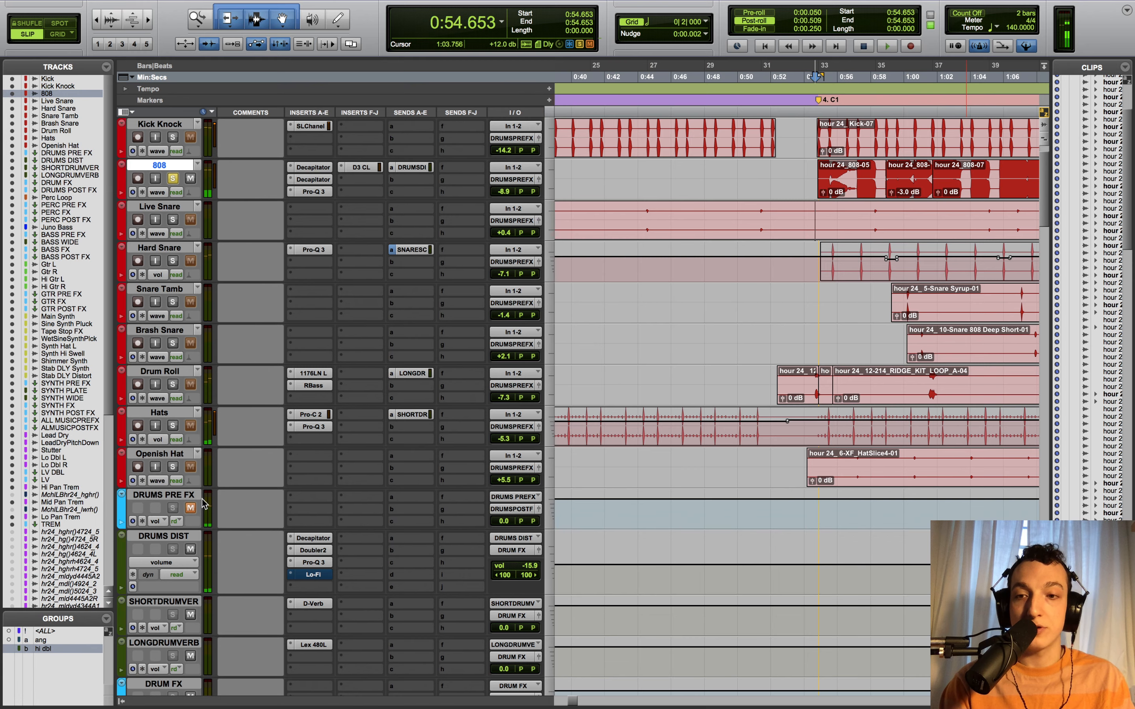
scroll(297, 544, "down", 2)
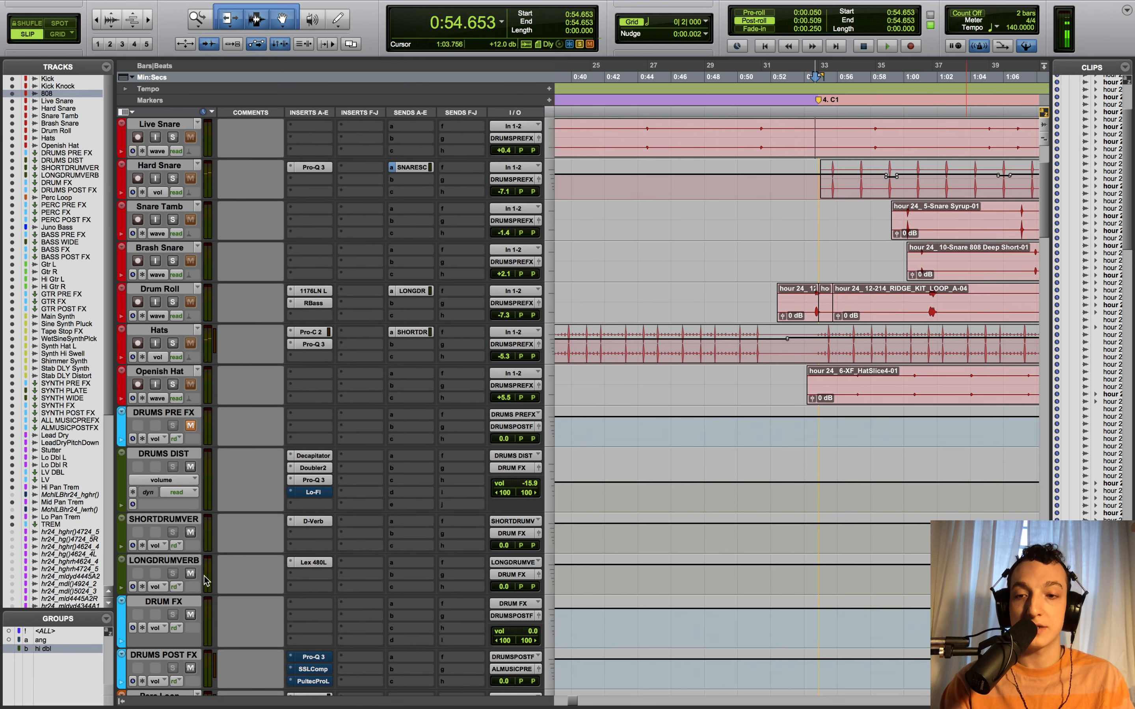
key("space")
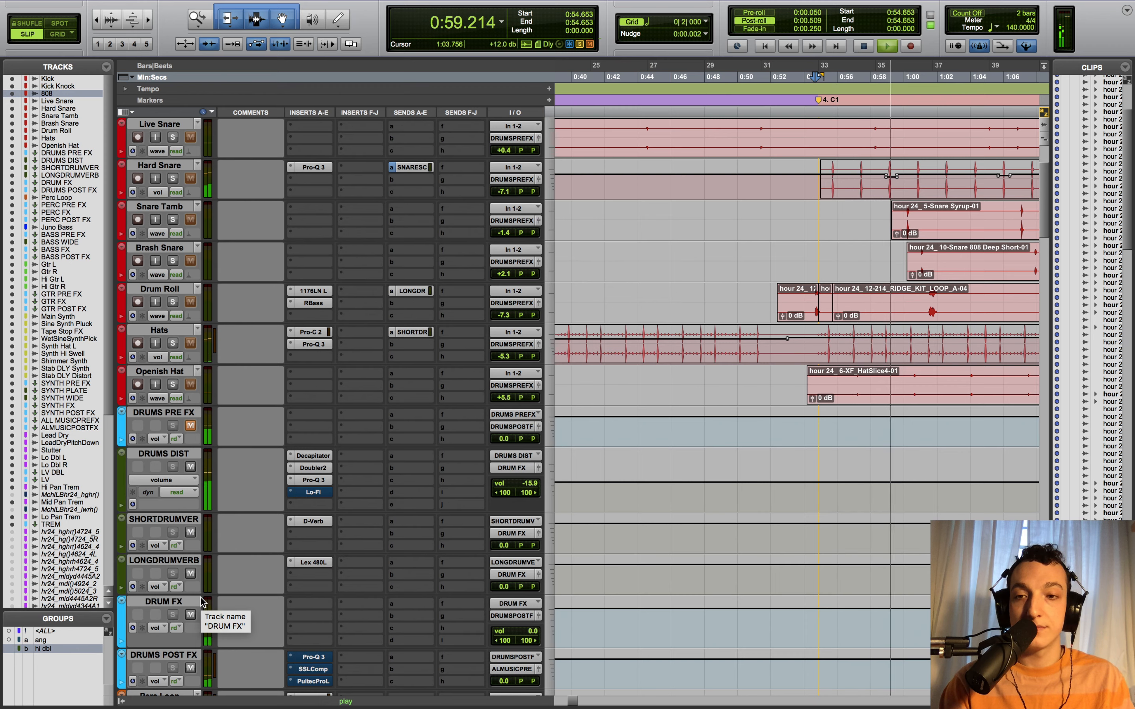
scroll(203, 603, "up", 3)
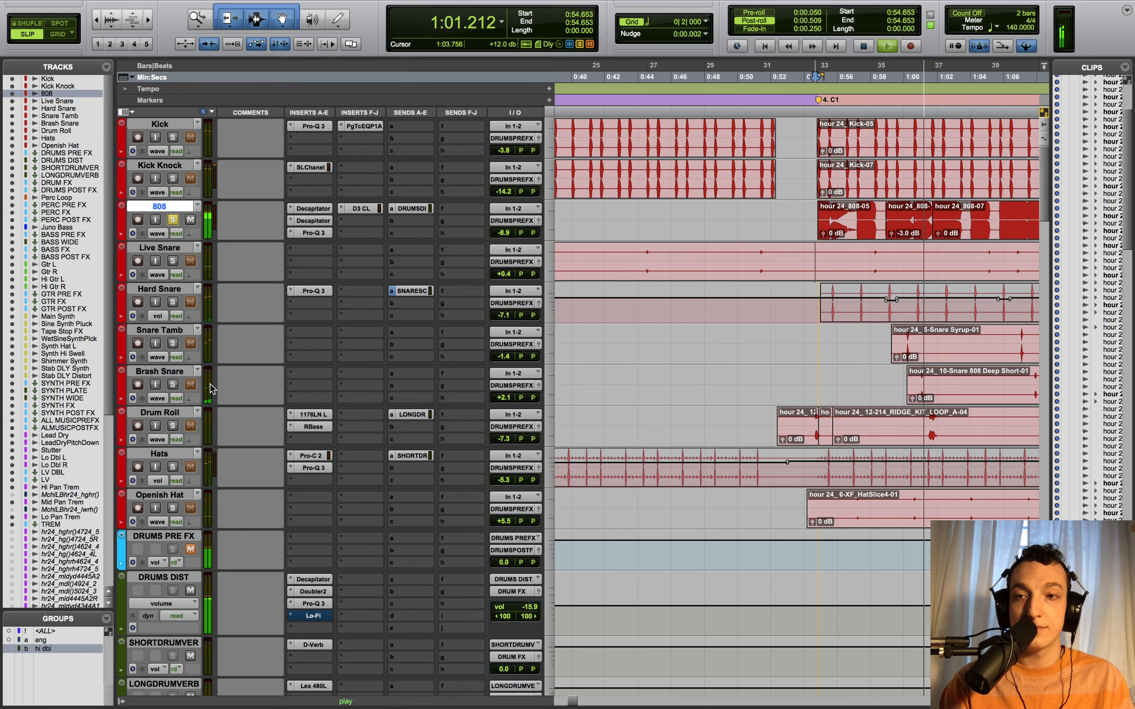
left_click(195, 550)
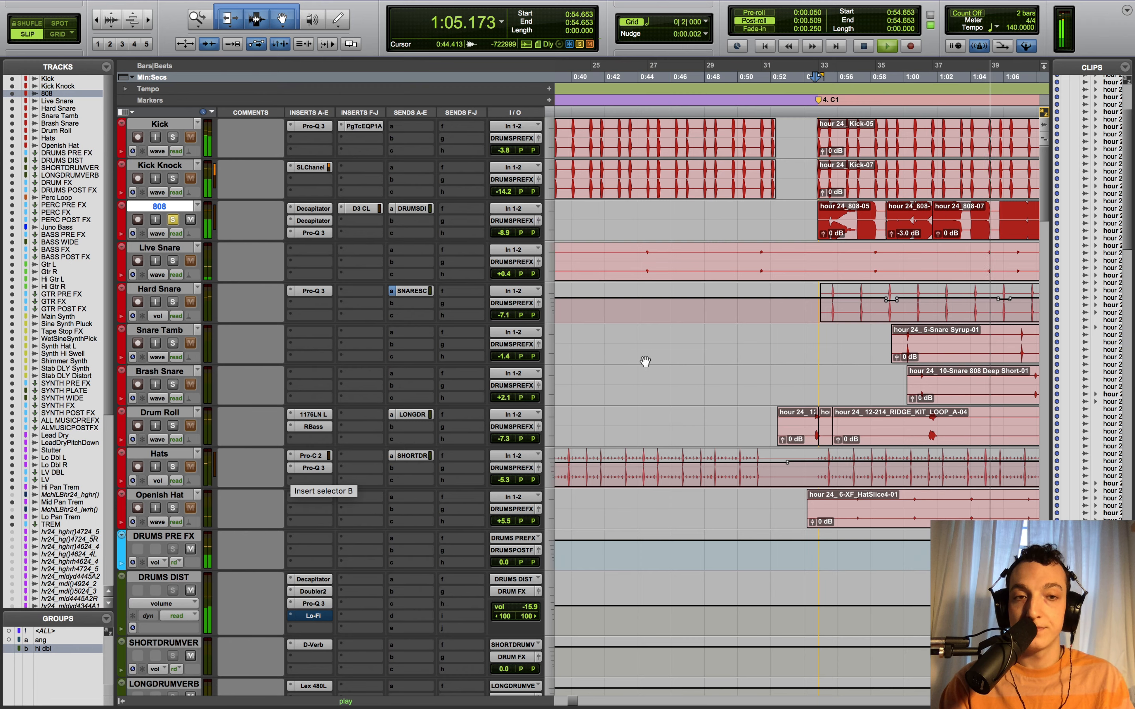
left_click(174, 220)
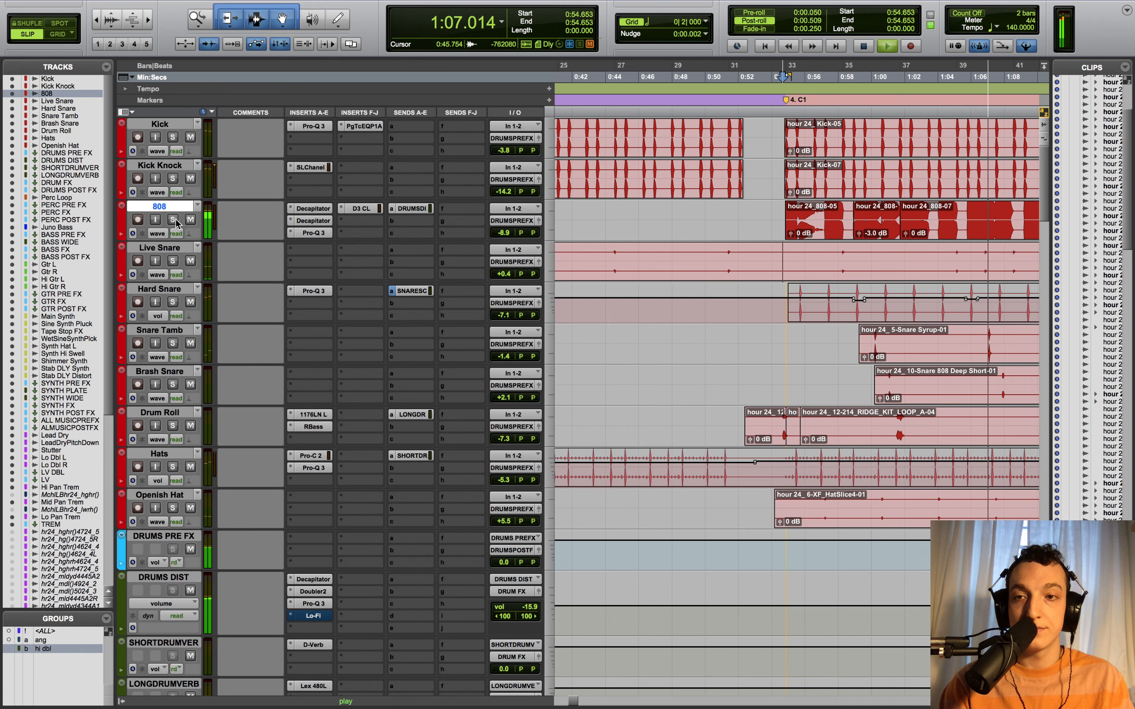
key("space")
key("r")
key("r")
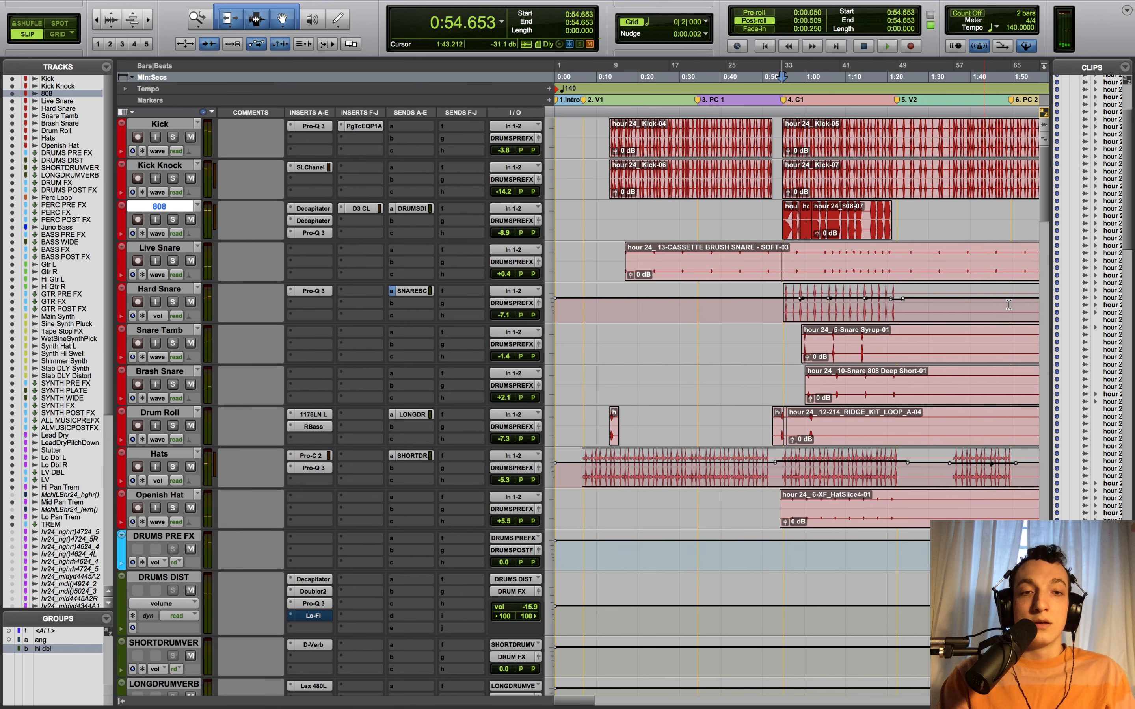
scroll(242, 469, "down", 20)
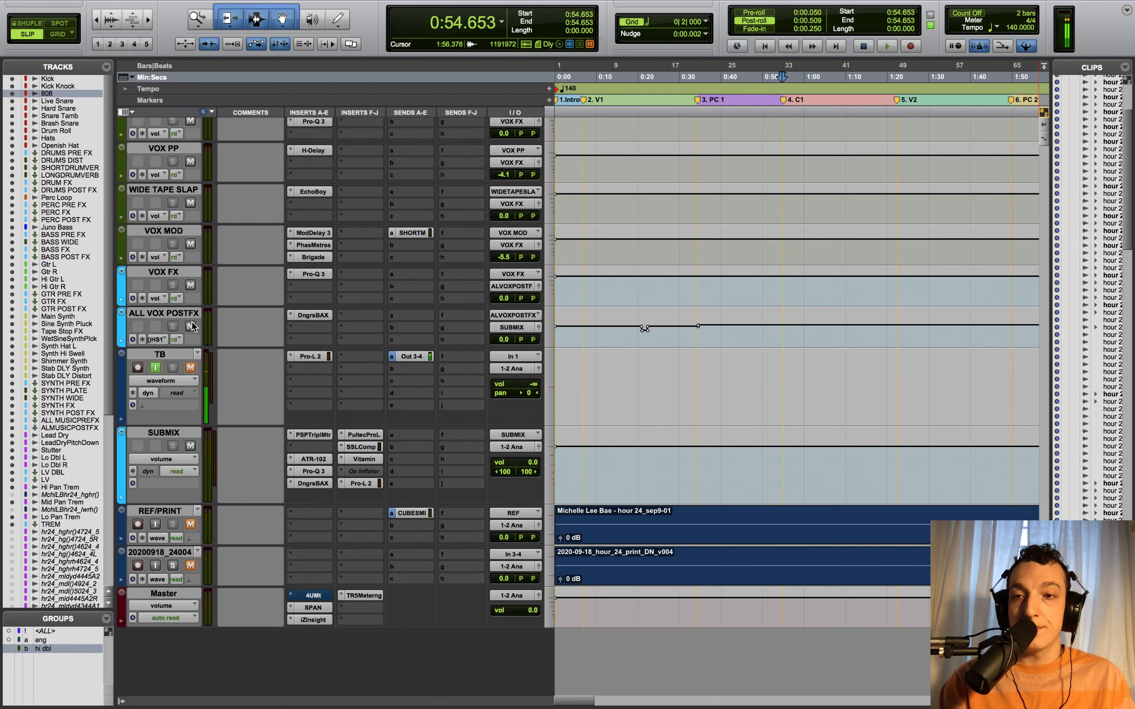
- Mute the ALL VOX POSTFX track
left_click(191, 326)
scroll(1016, 417, "up", 20)
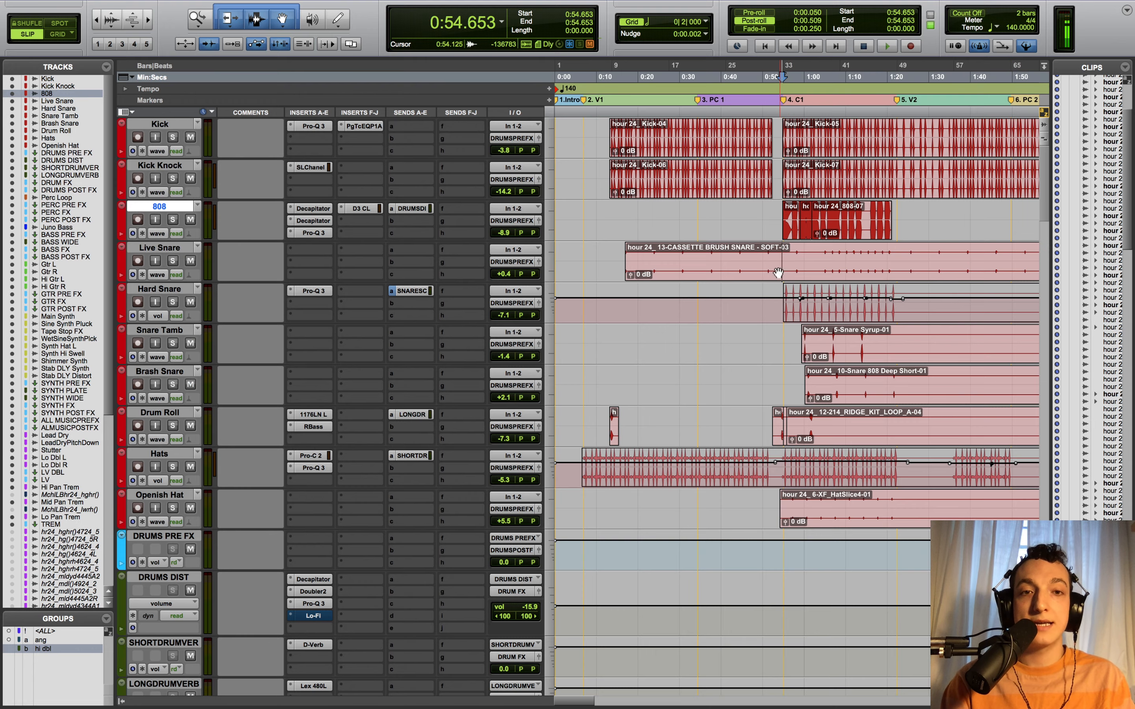
scroll(757, 342, "down", 10)
scroll(757, 343, "down", 5)
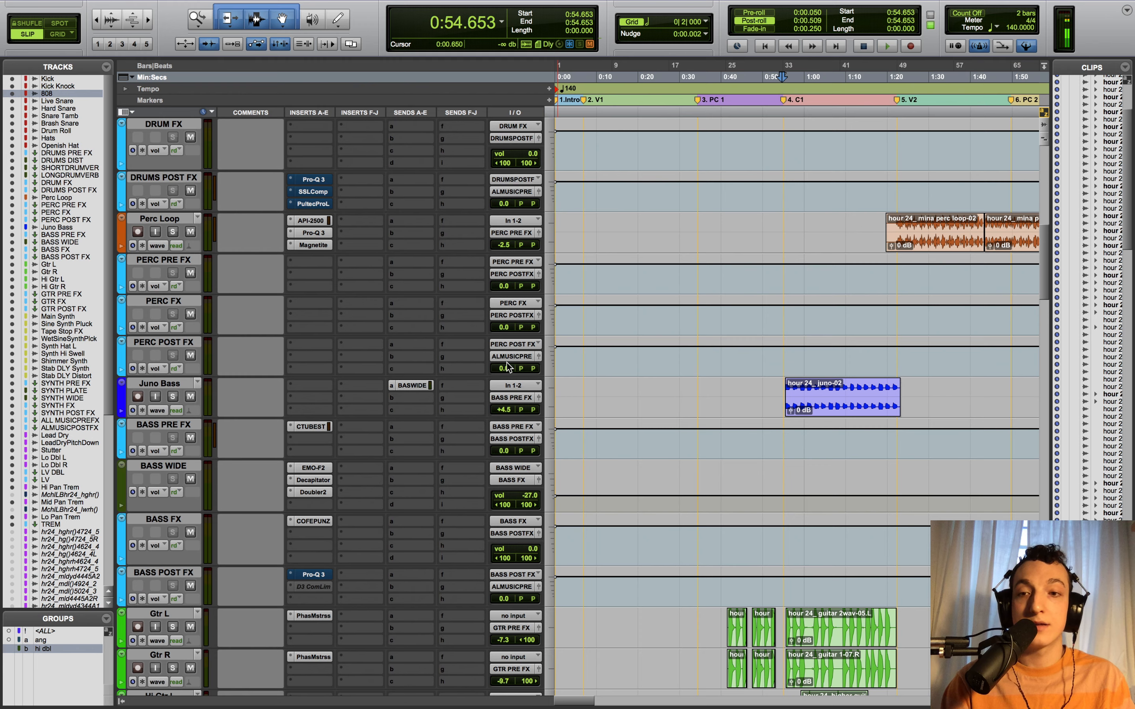
- Solo Juno Bass with BASS FX muted, play it, and open Comp TUBE-STA on BASS PRE FX
left_click(173, 397)
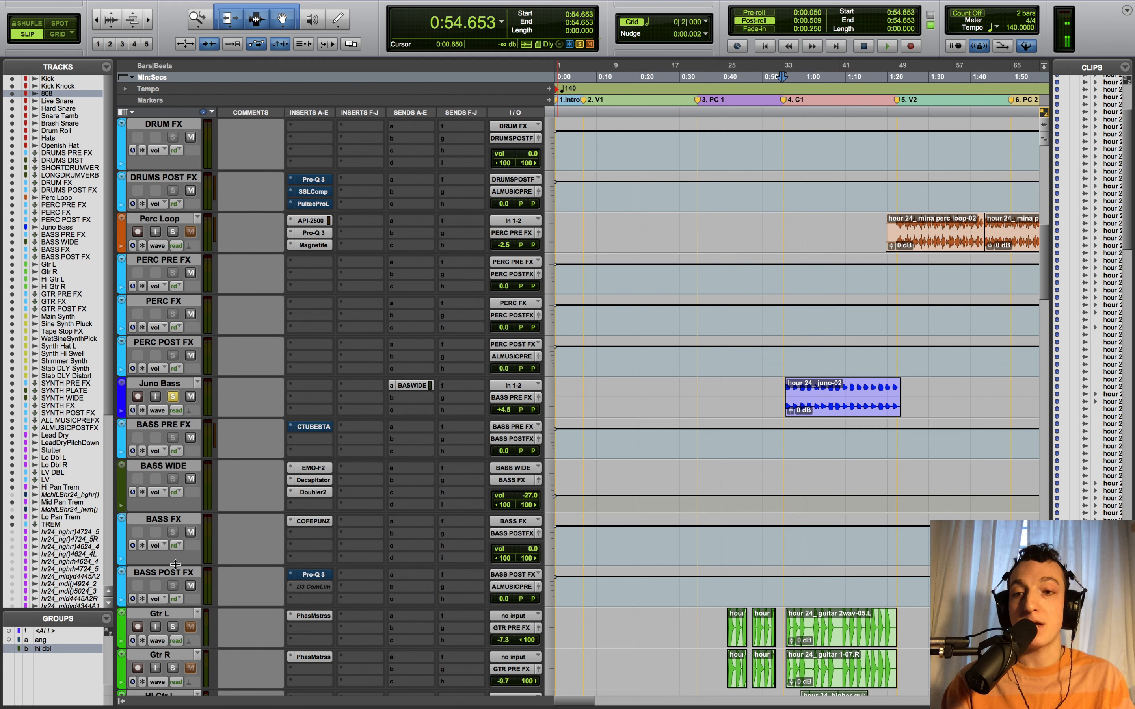
left_click(191, 528)
key("space")
key("space")
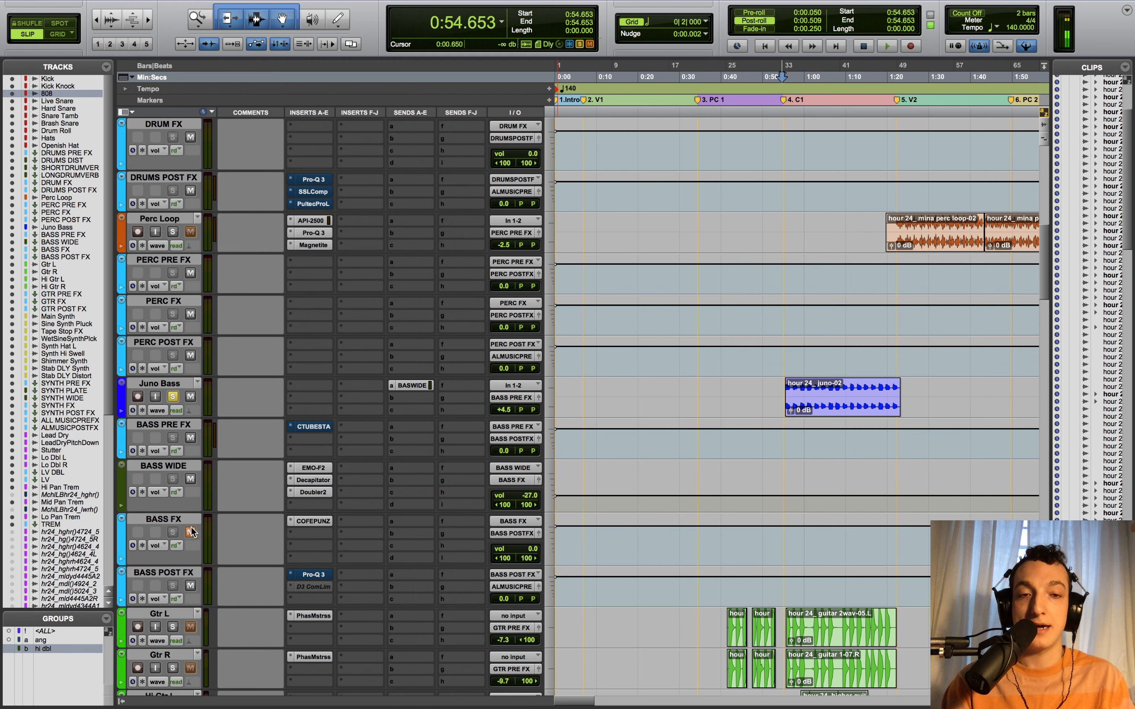
key("space")
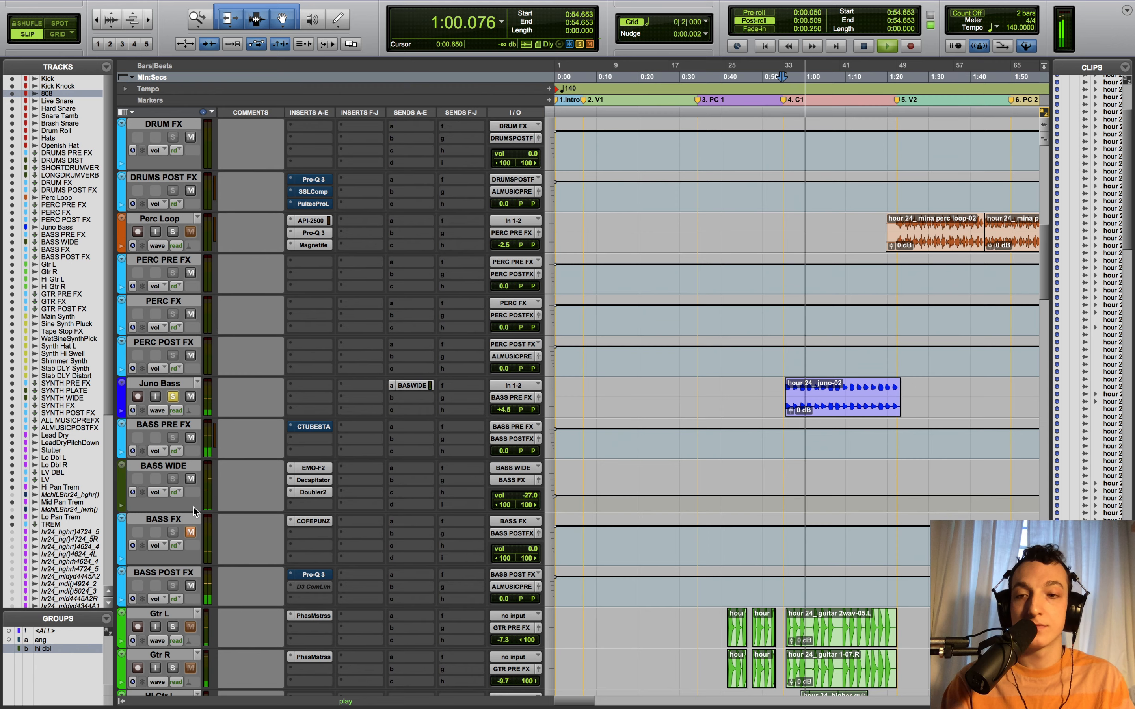
key("space")
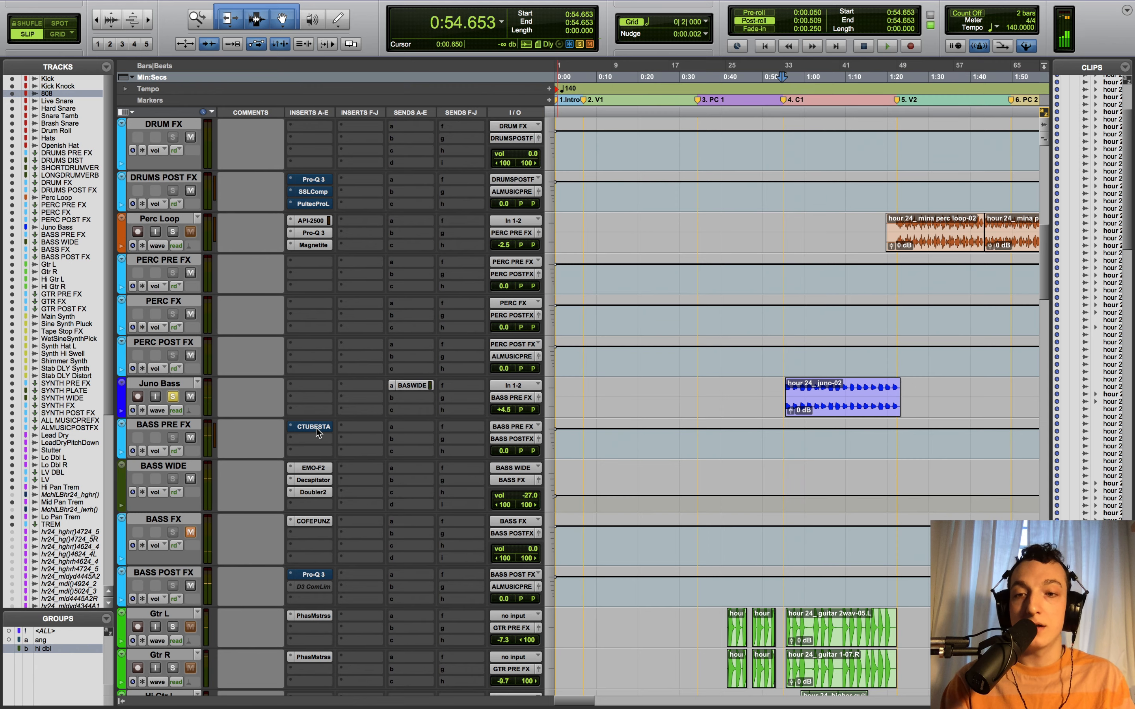
left_click(311, 427)
- Move the Comp TUBE-STA window into full view and set a zoomed-in playback start point
key("space")
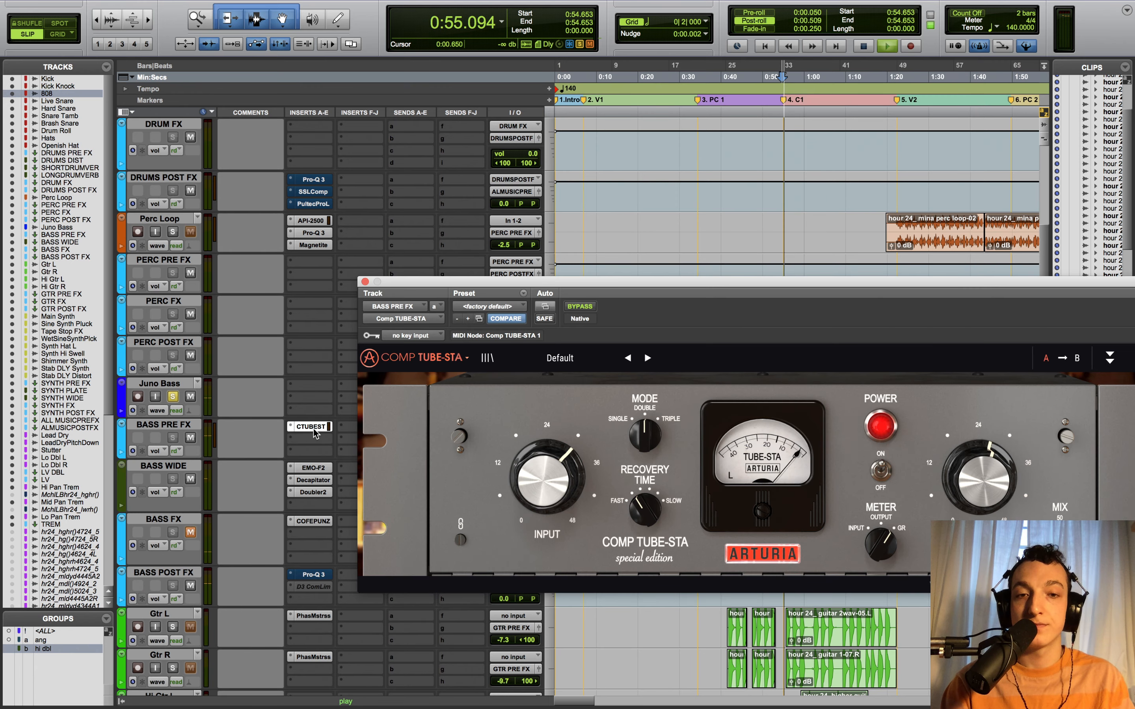
key("space")
left_click_drag(695, 282, 459, 42)
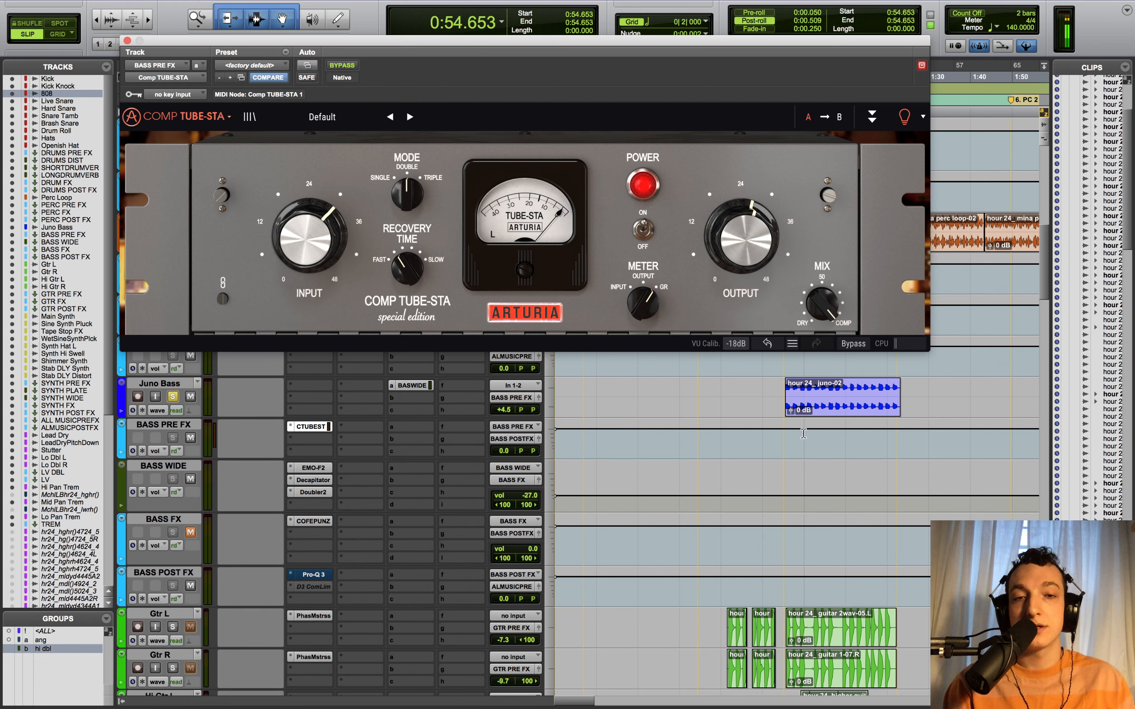
left_click(789, 446)
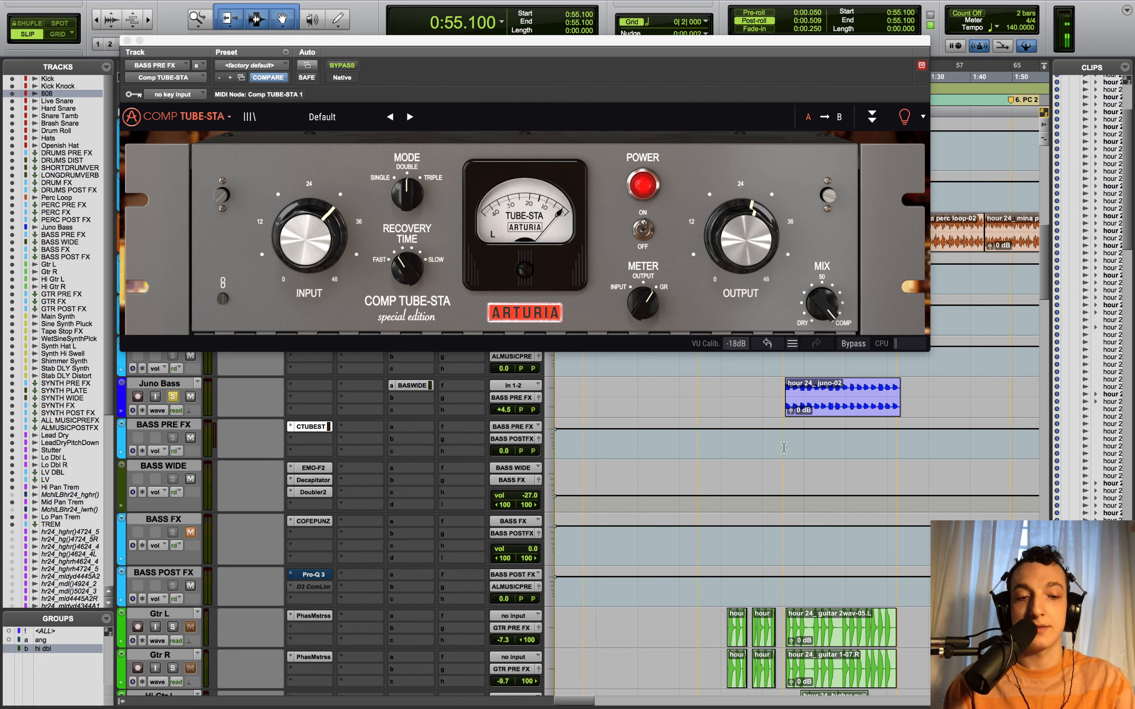
key("super+bracketright")
- Play the bass with Comp TUBE-STA bypassed then re-enabled, unmute BASS FX, and close the window
key("space")
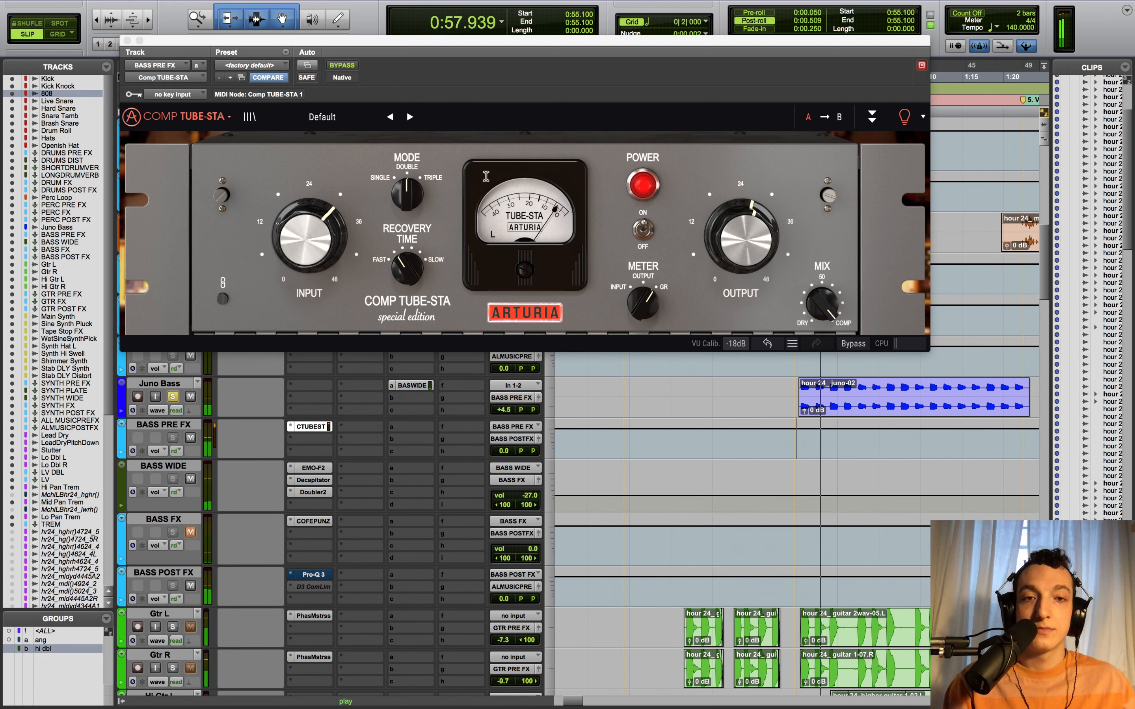
left_click(343, 66)
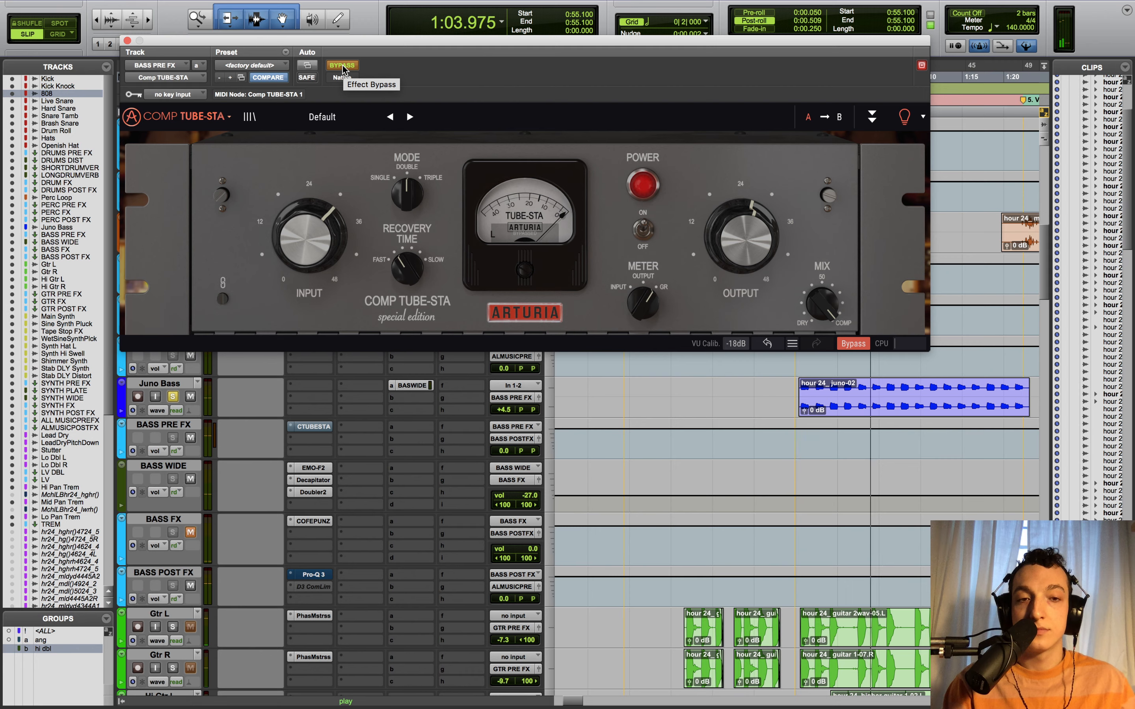
key("space")
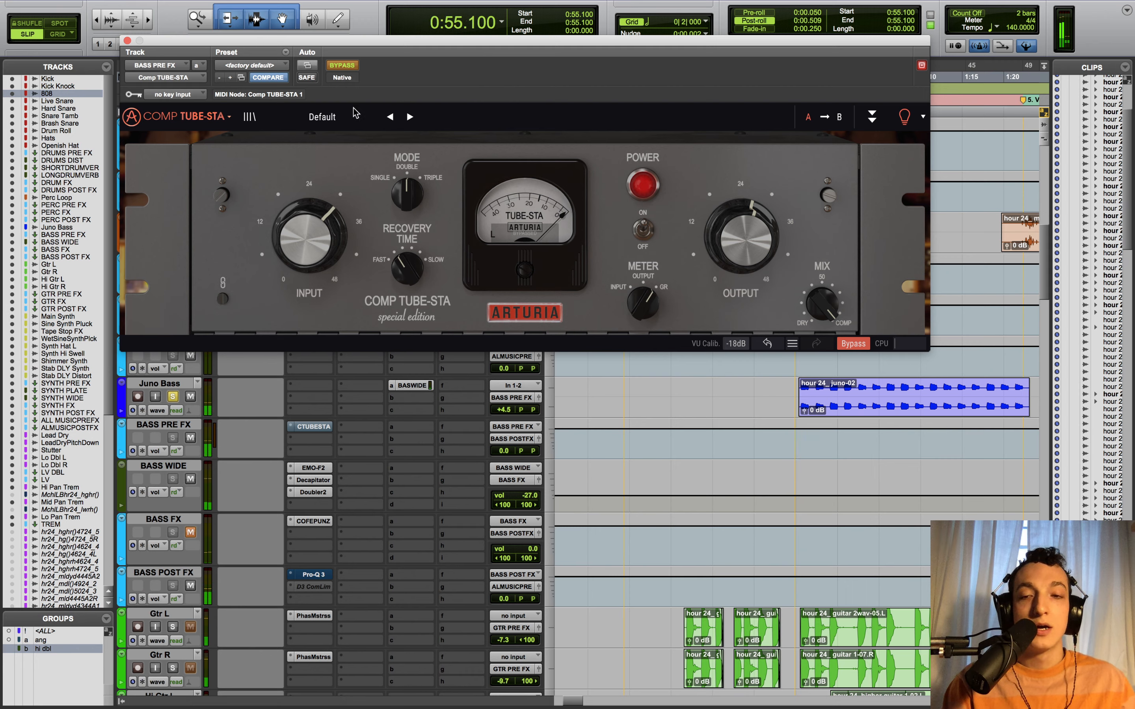
left_click(325, 426, "super")
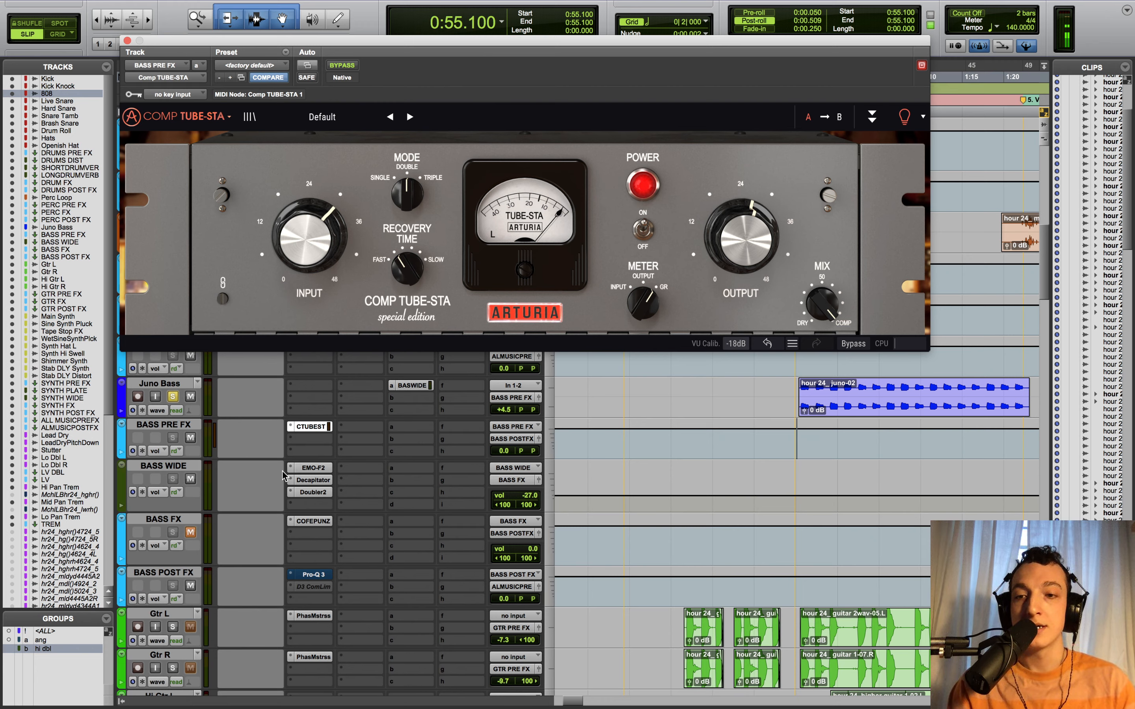
left_click(190, 534)
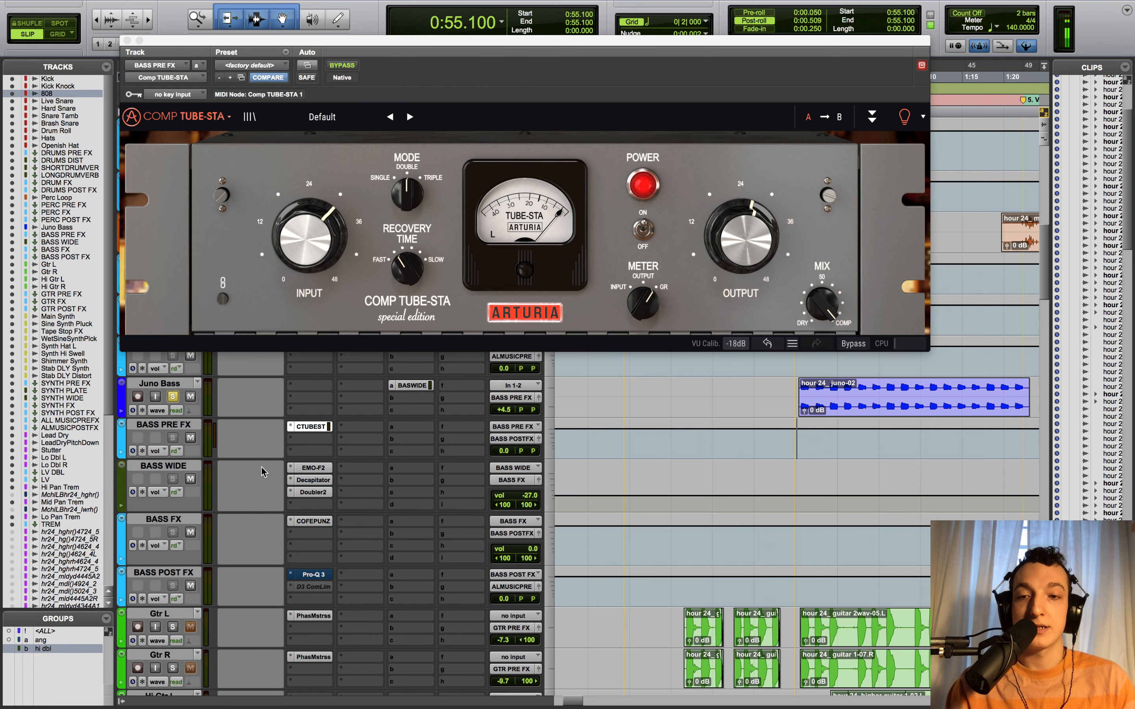
left_click(127, 41)
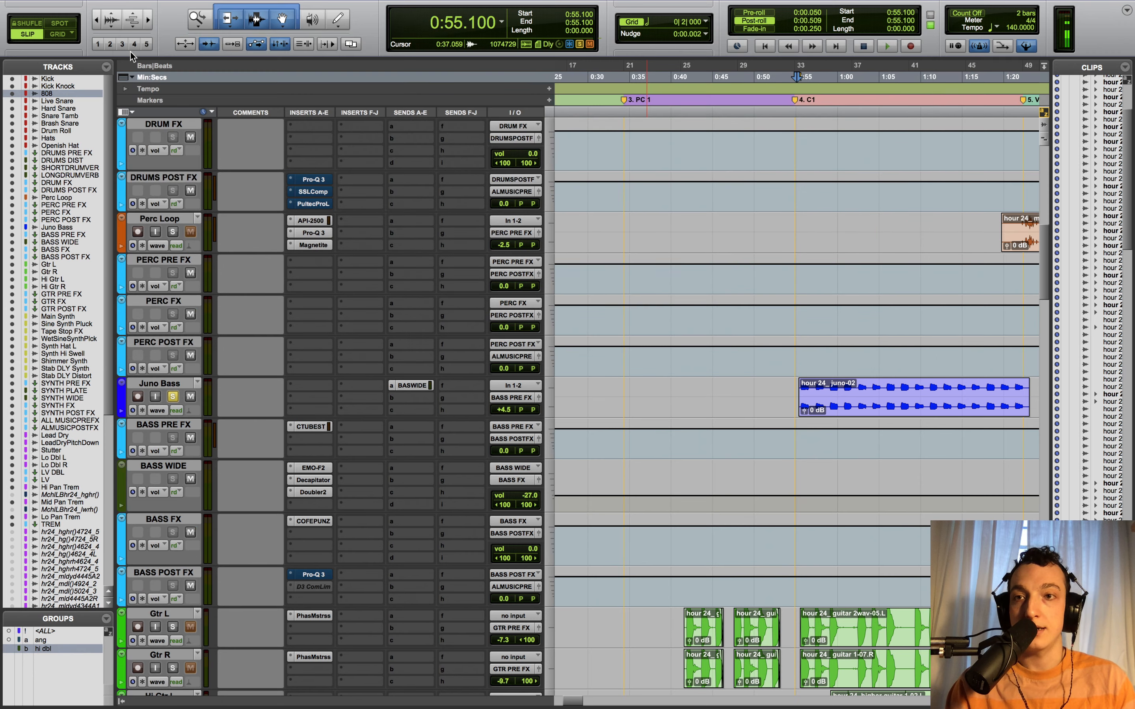
- Inspect the Decapitator and EMO-F2 filter inserts on BASS WIDE, then close the plug-in window
left_click(321, 480)
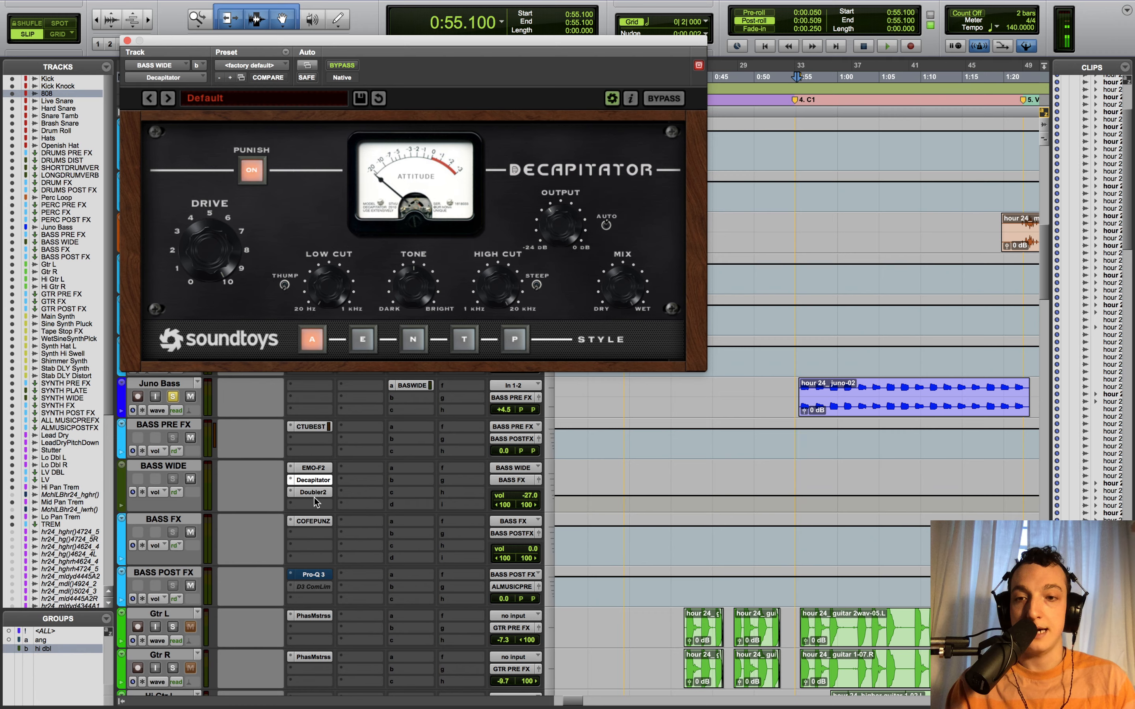
left_click(313, 468)
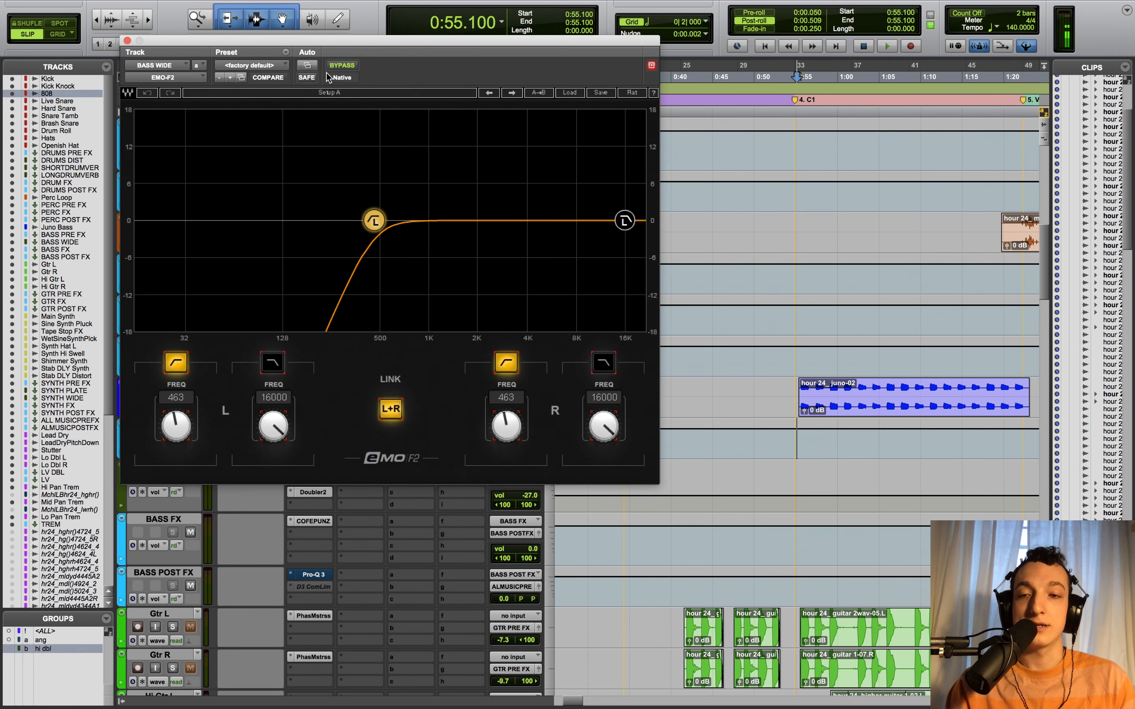
left_click(127, 41)
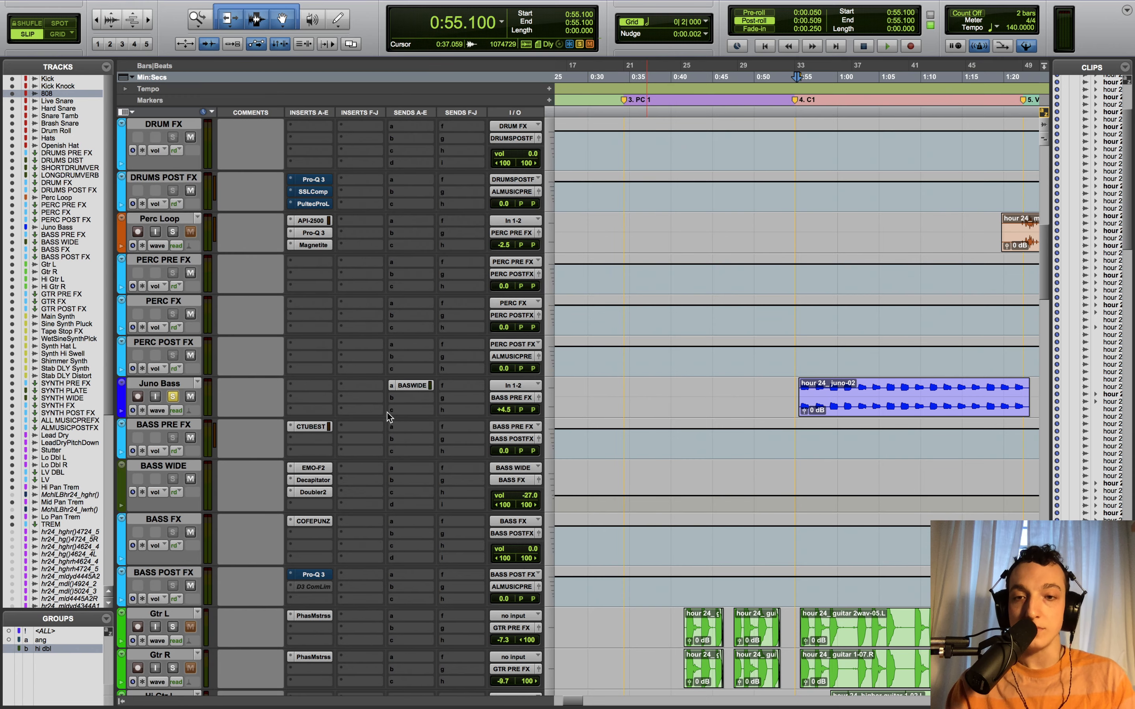
- Play the soloed bass from 0:55.100, stop, and scroll back up to the drum tracks
key("space")
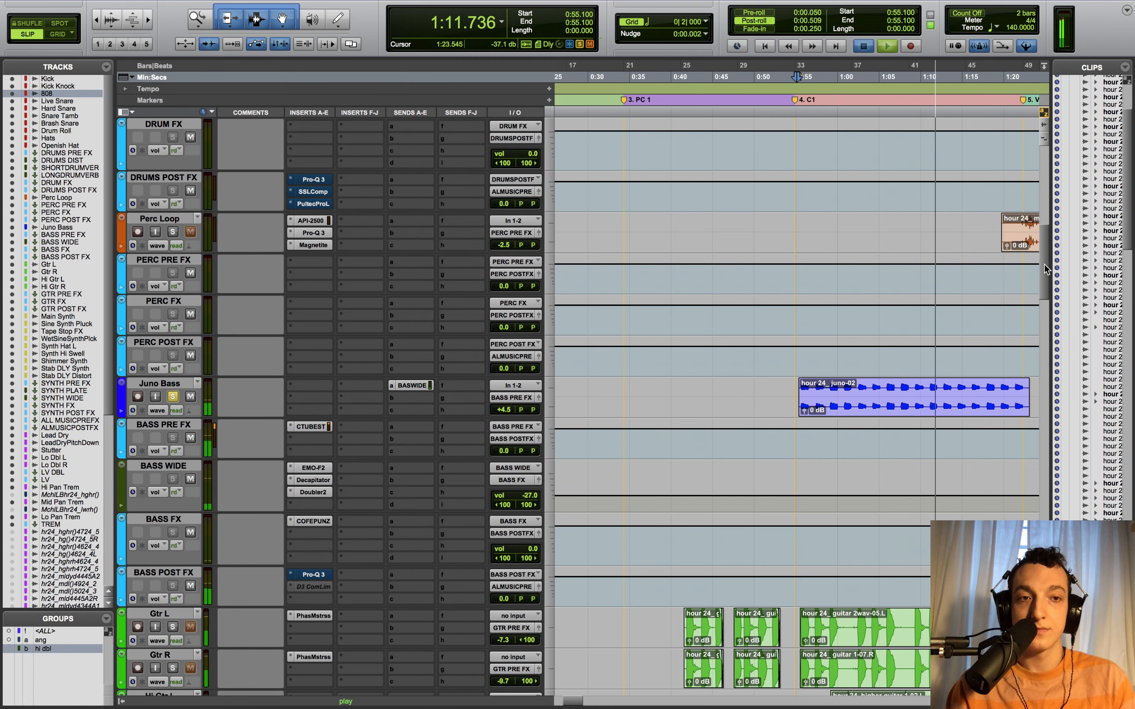
key("space")
scroll(1041, 173, "up", 10)
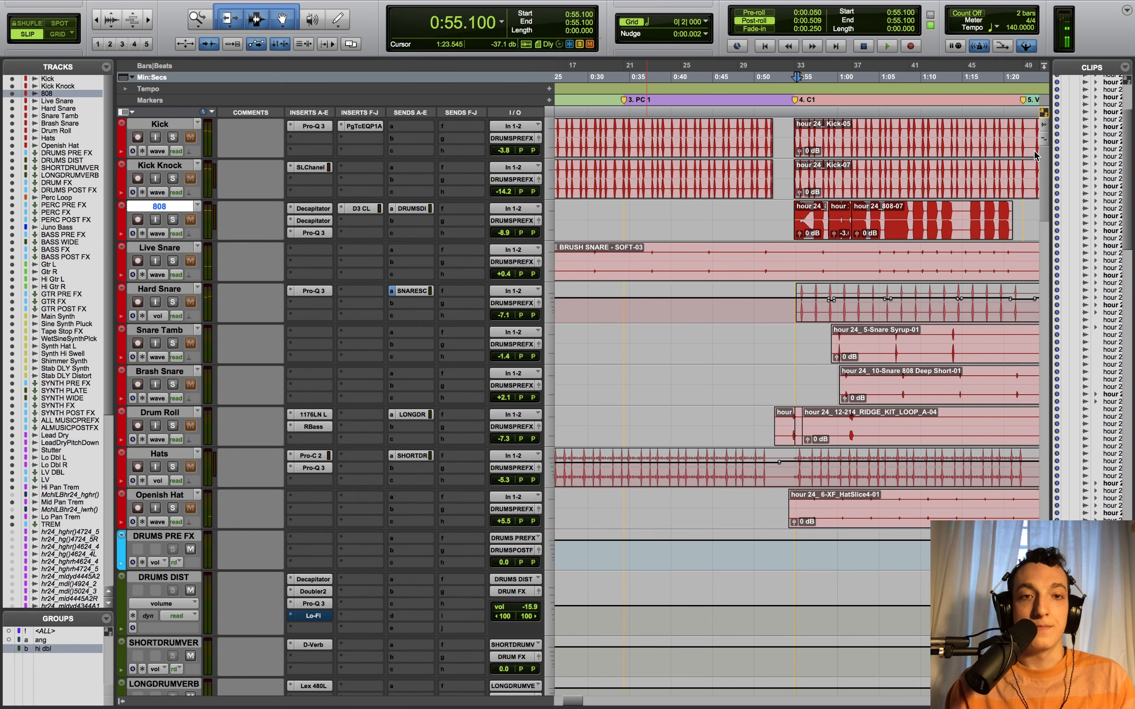
- Select the Kick track and zoom the timeline in around 1:22.570
left_click(169, 126)
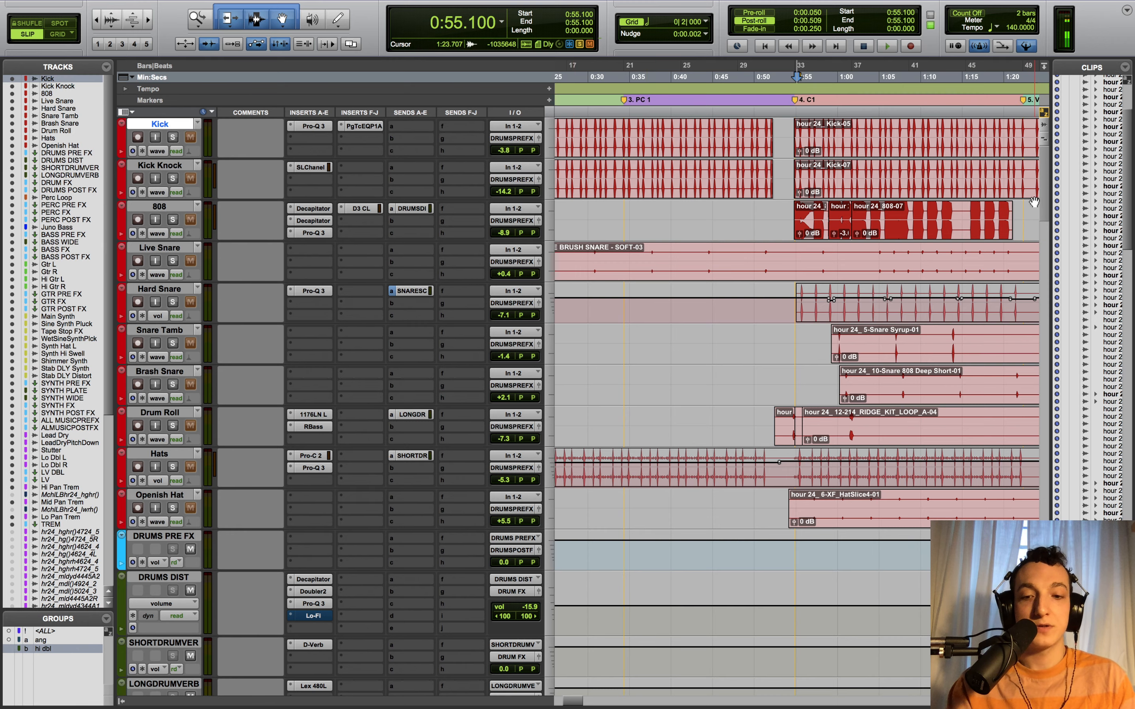
key("r")
key("r")
left_click_drag(1044, 200, 1044, 263)
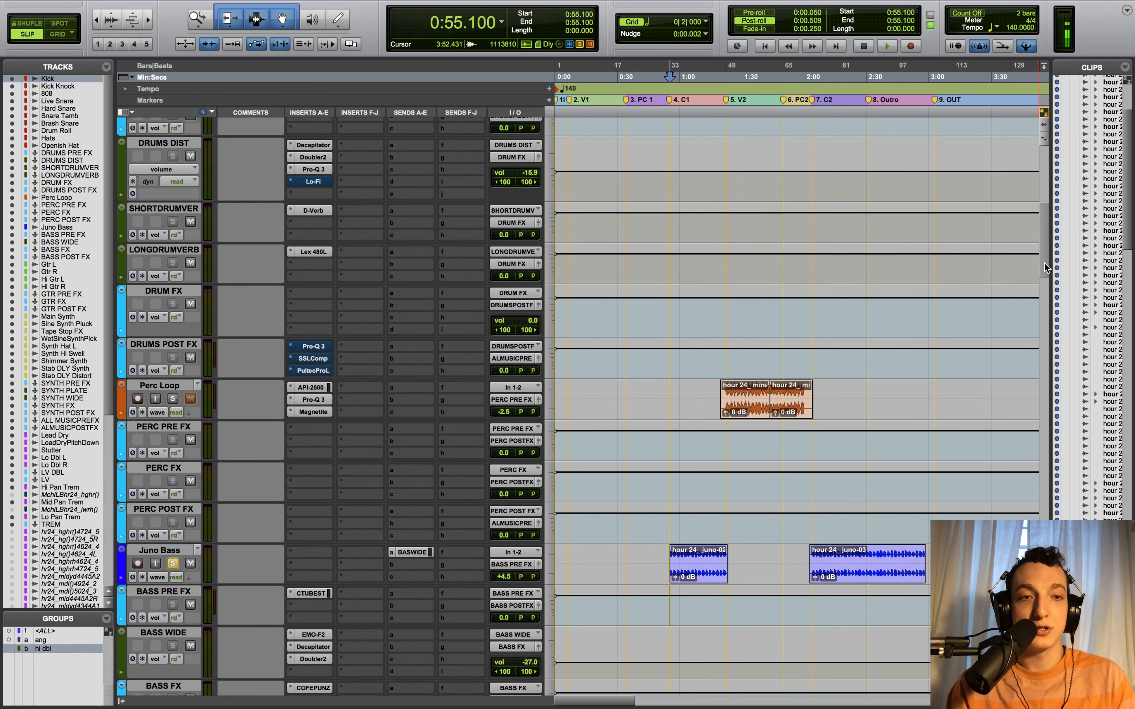
left_click(726, 359)
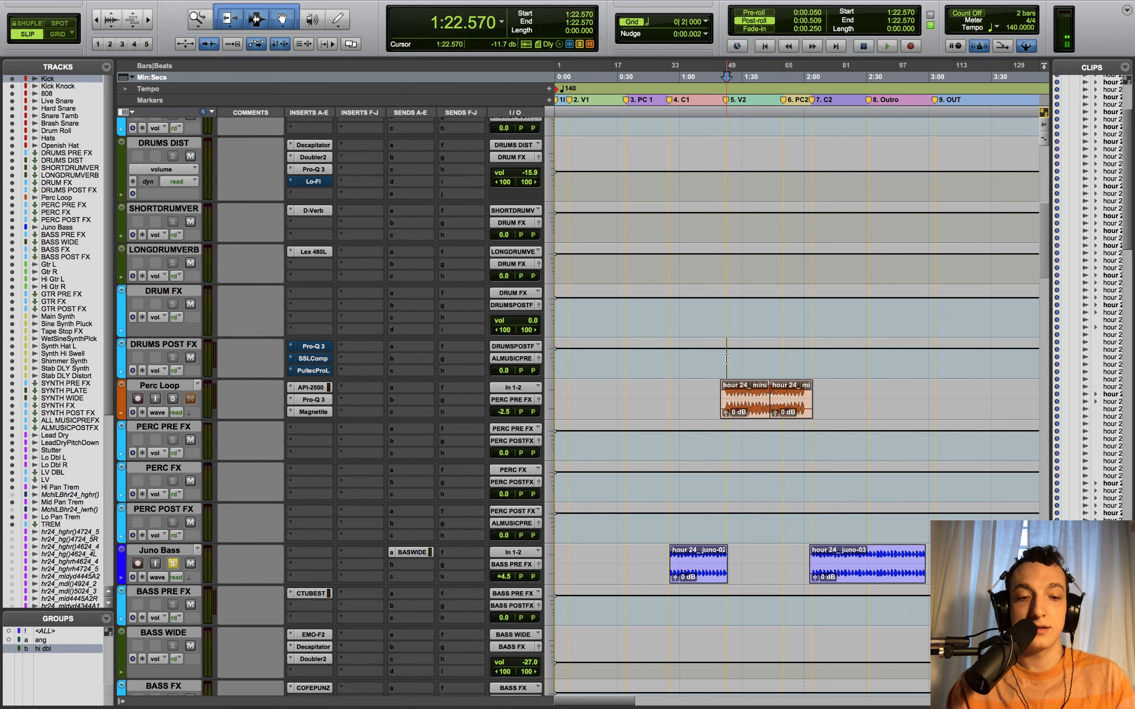
key("super+bracketright")
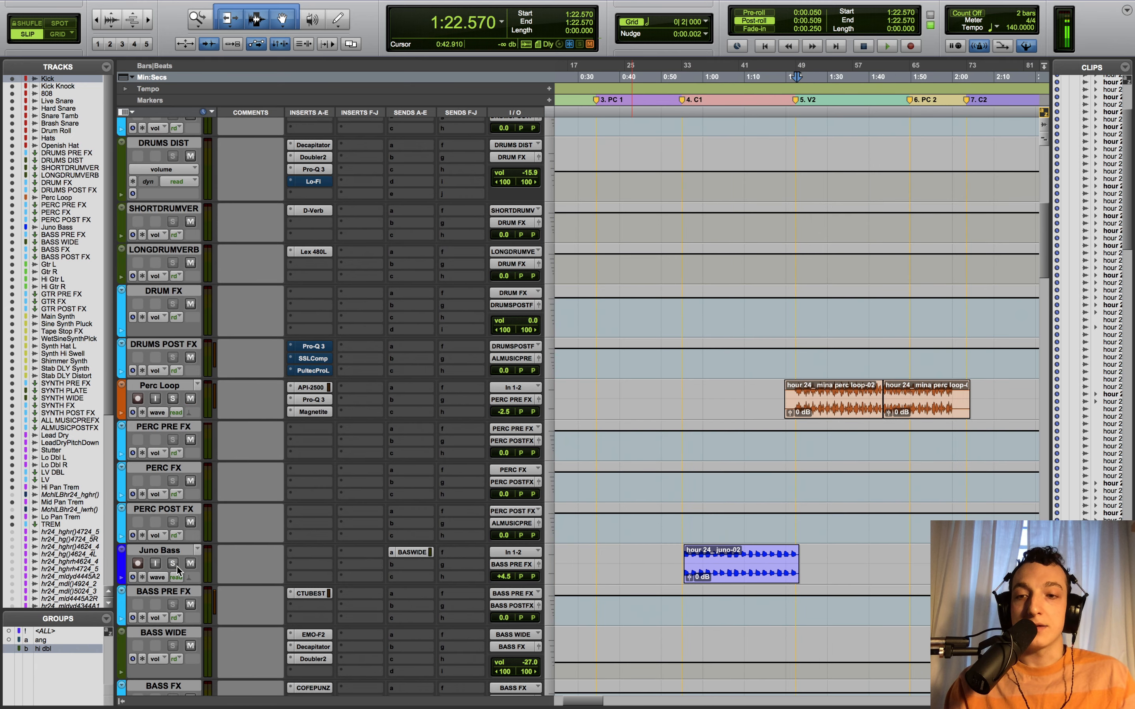
- Play the mix from 0:53.800, then set the playback start to 1:22.407
left_click(676, 522)
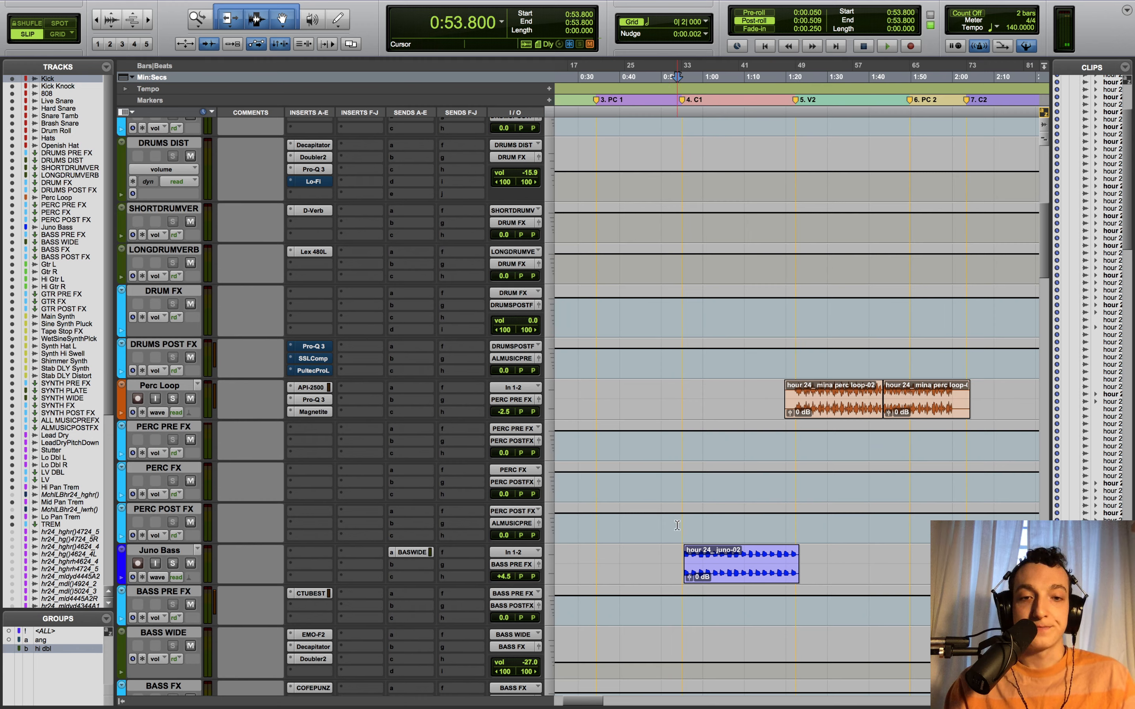
key("space")
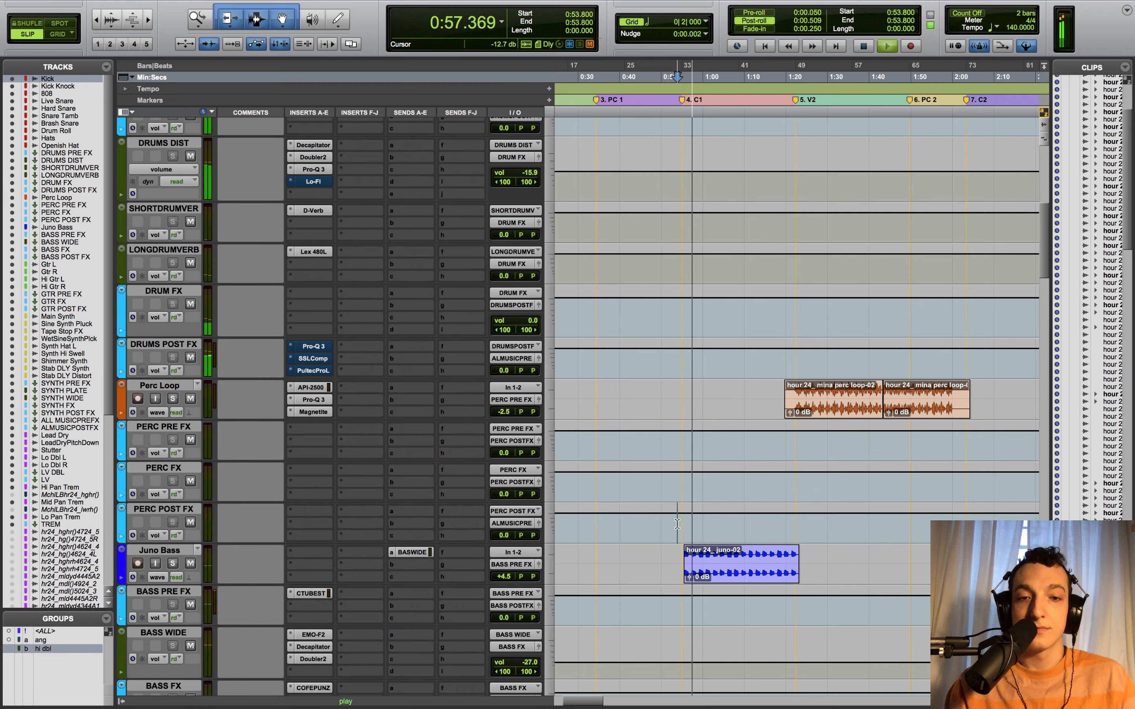
scroll(677, 525, "down", 3)
scroll(676, 526, "down", 10)
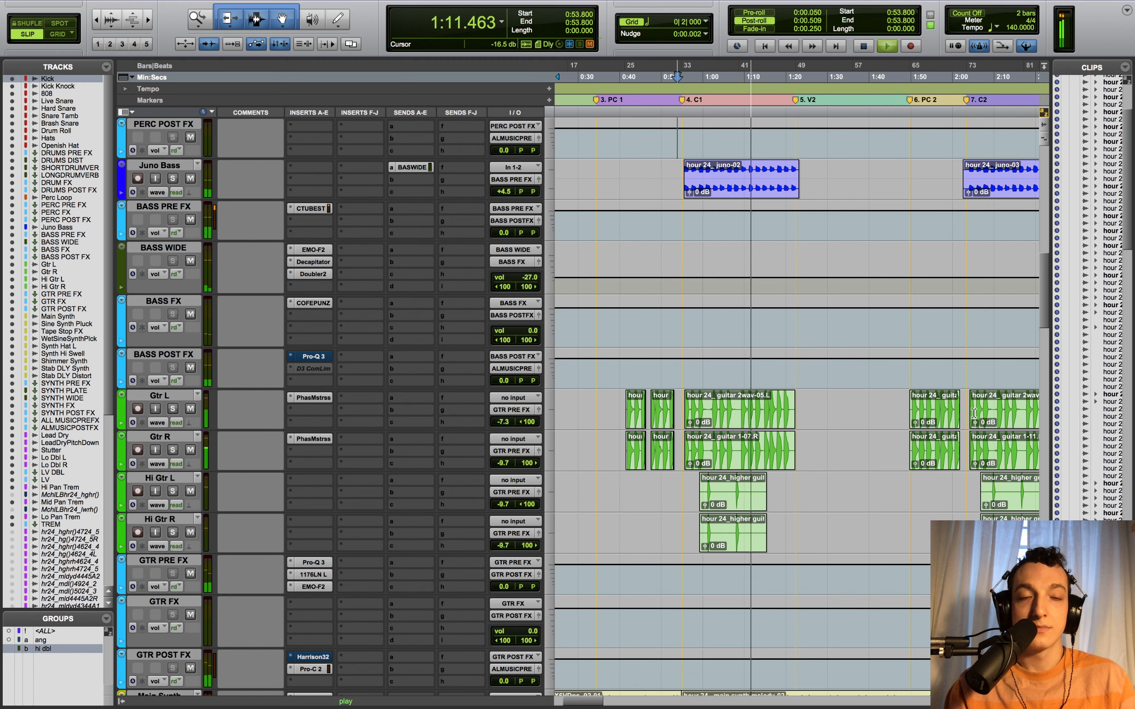
key("space")
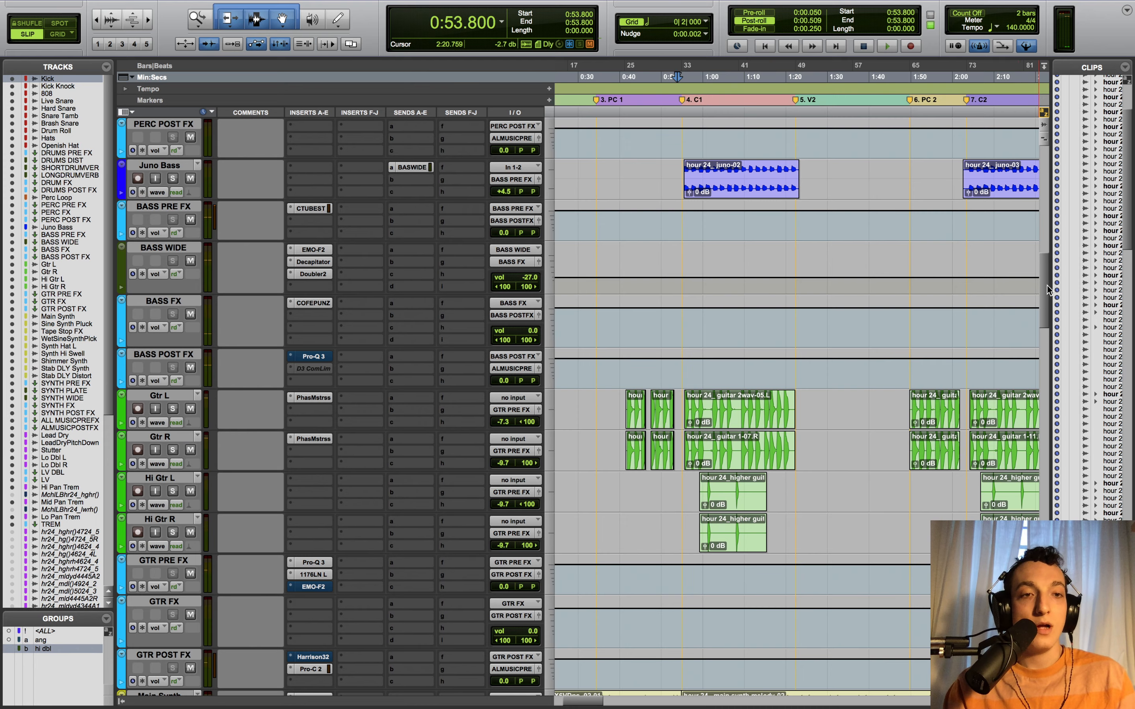
left_click_drag(1047, 285, 1046, 225)
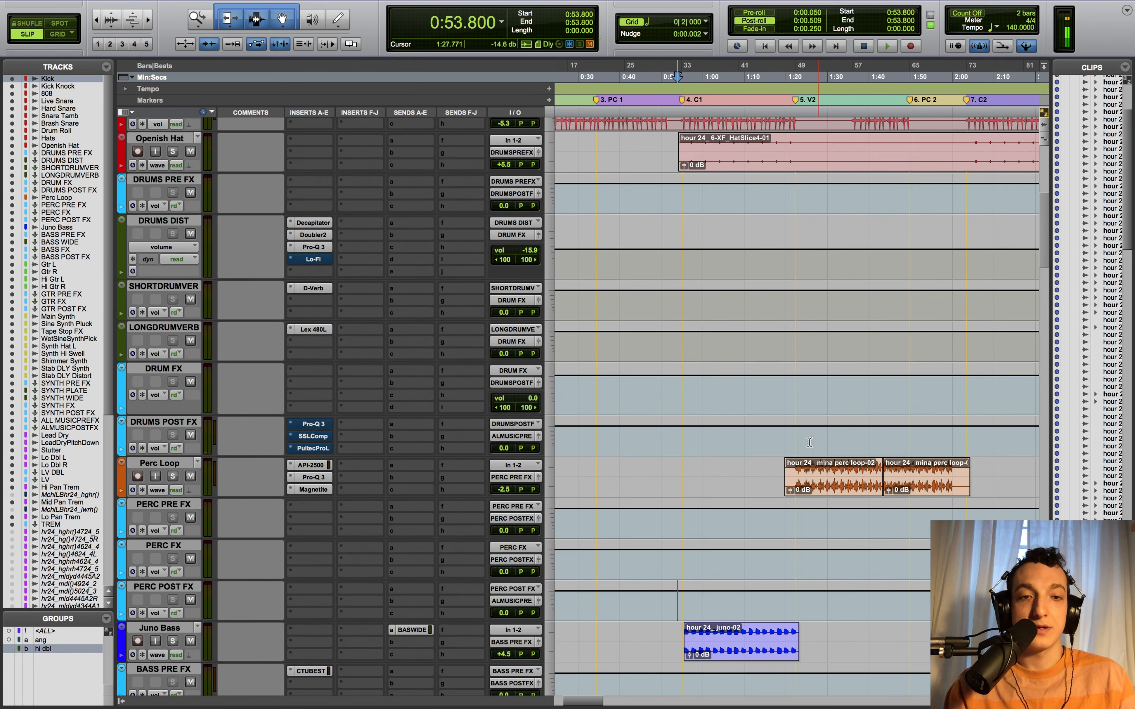
left_click(796, 444)
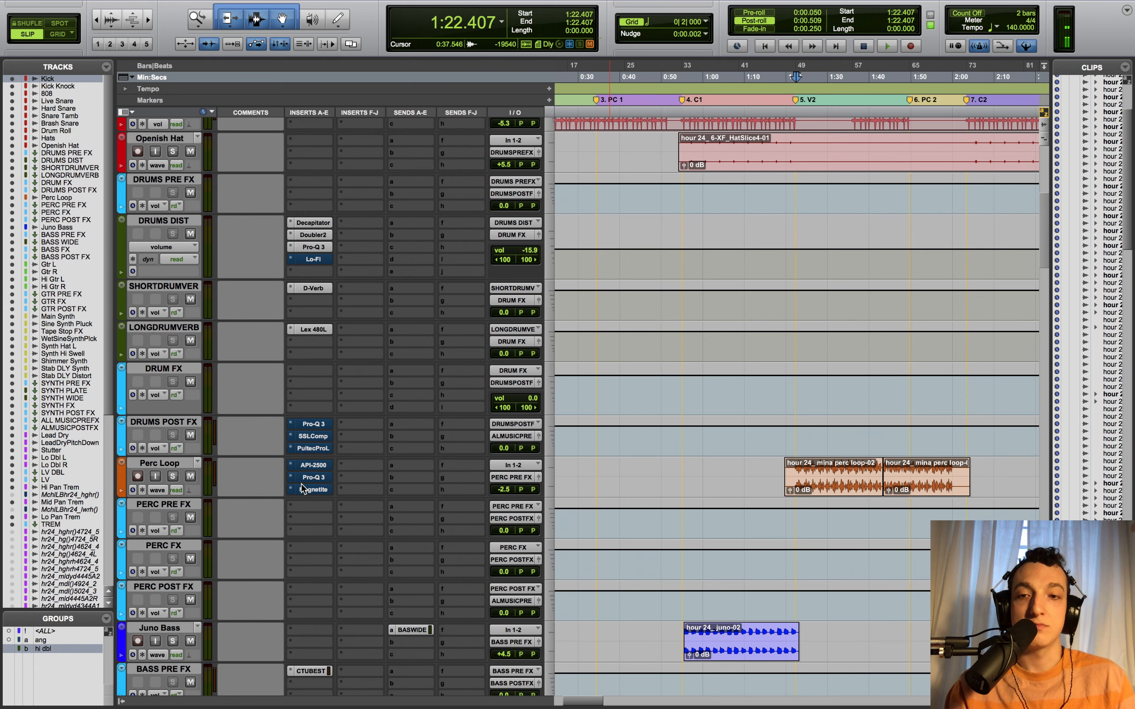
left_click(326, 468)
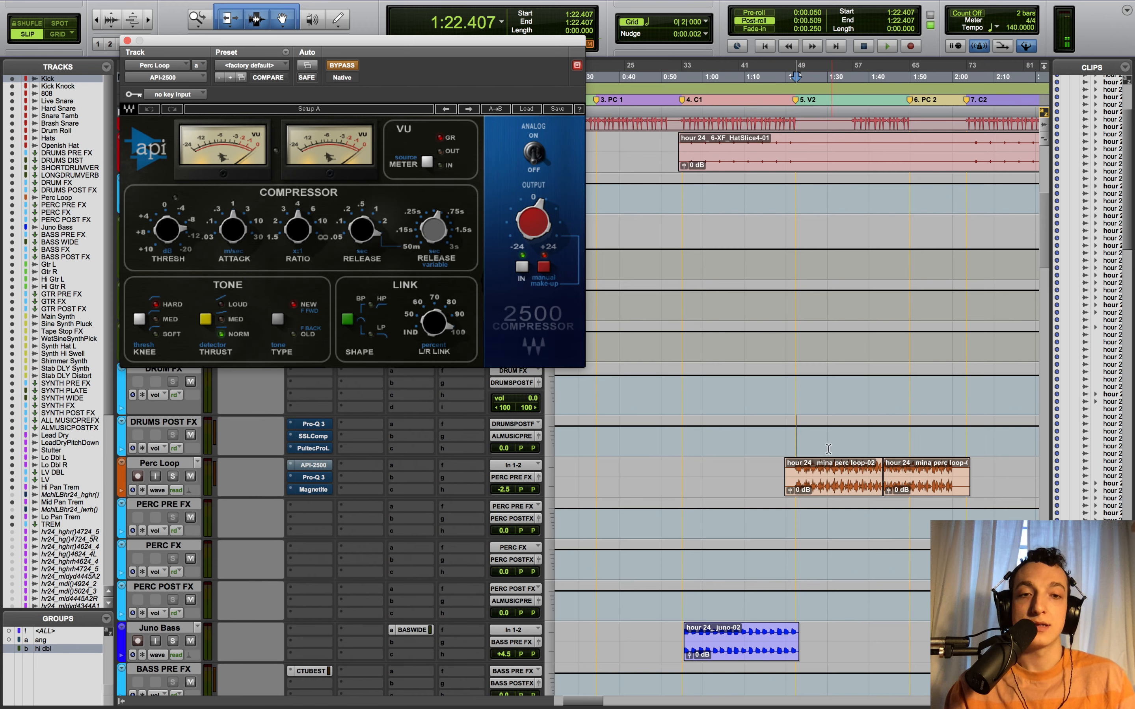
left_click(793, 441)
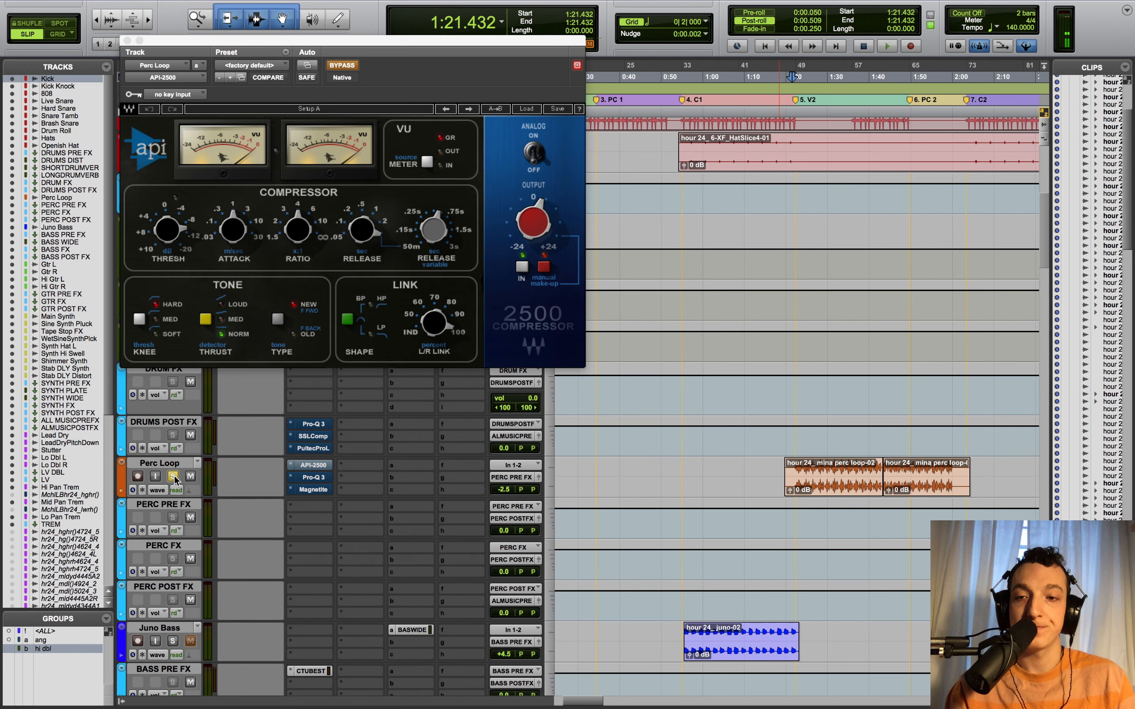
key("space")
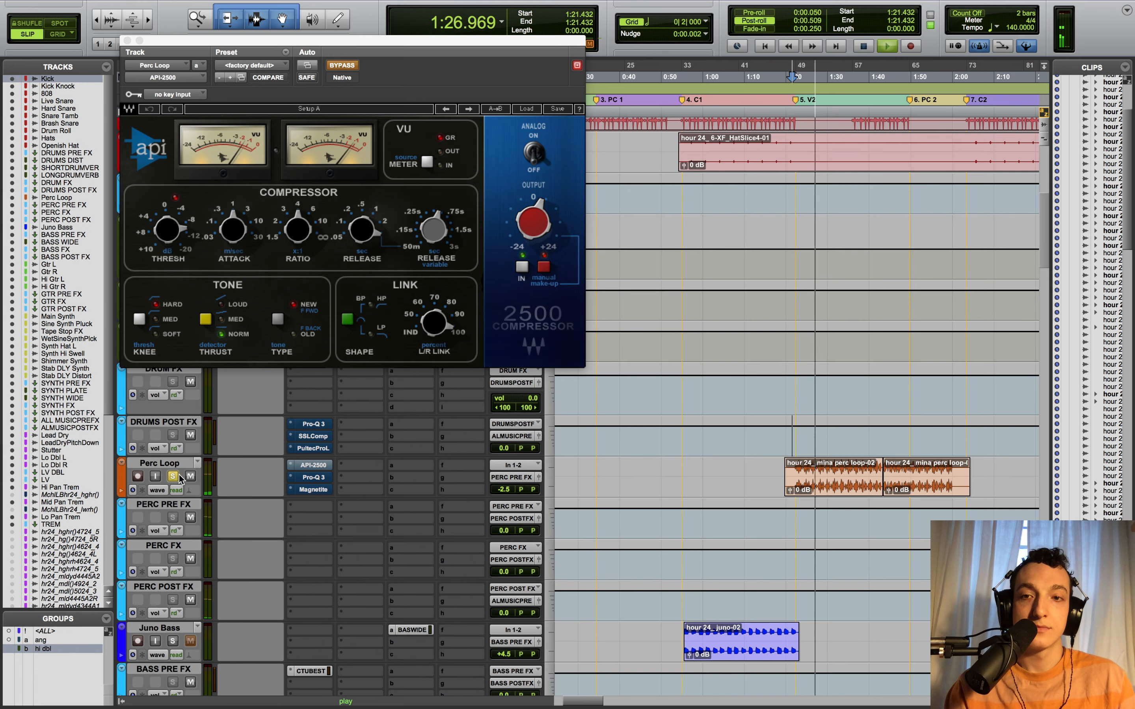
key("space")
left_click(309, 466, "super")
left_click(309, 465)
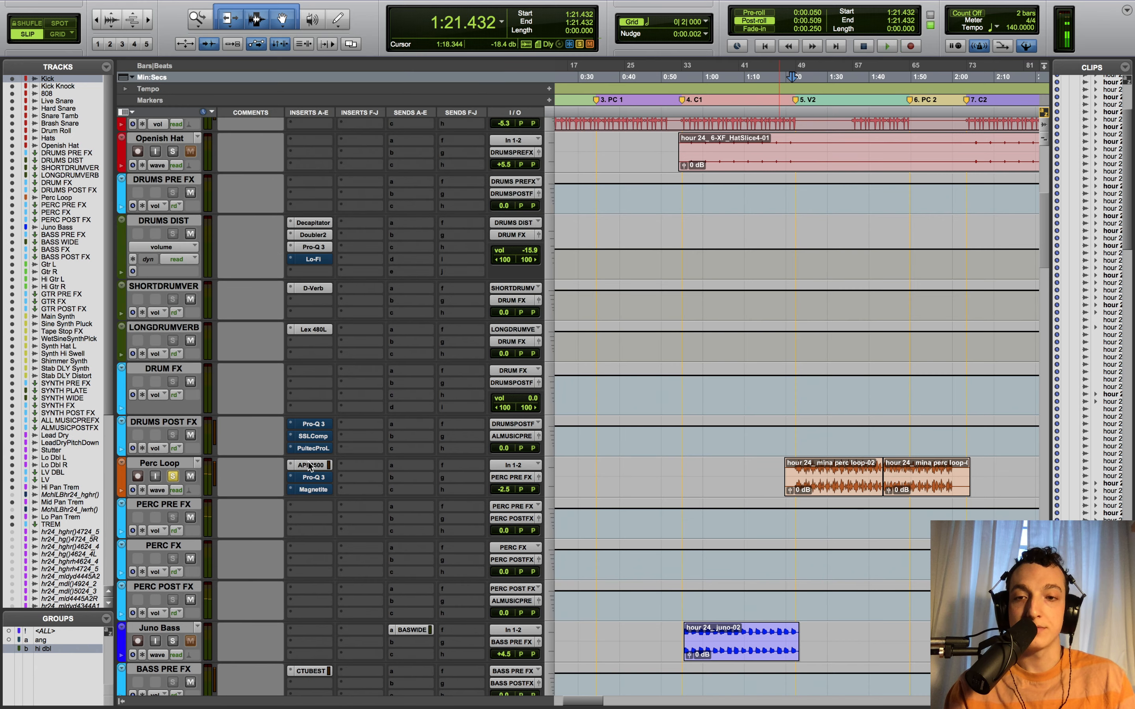
left_click(309, 466)
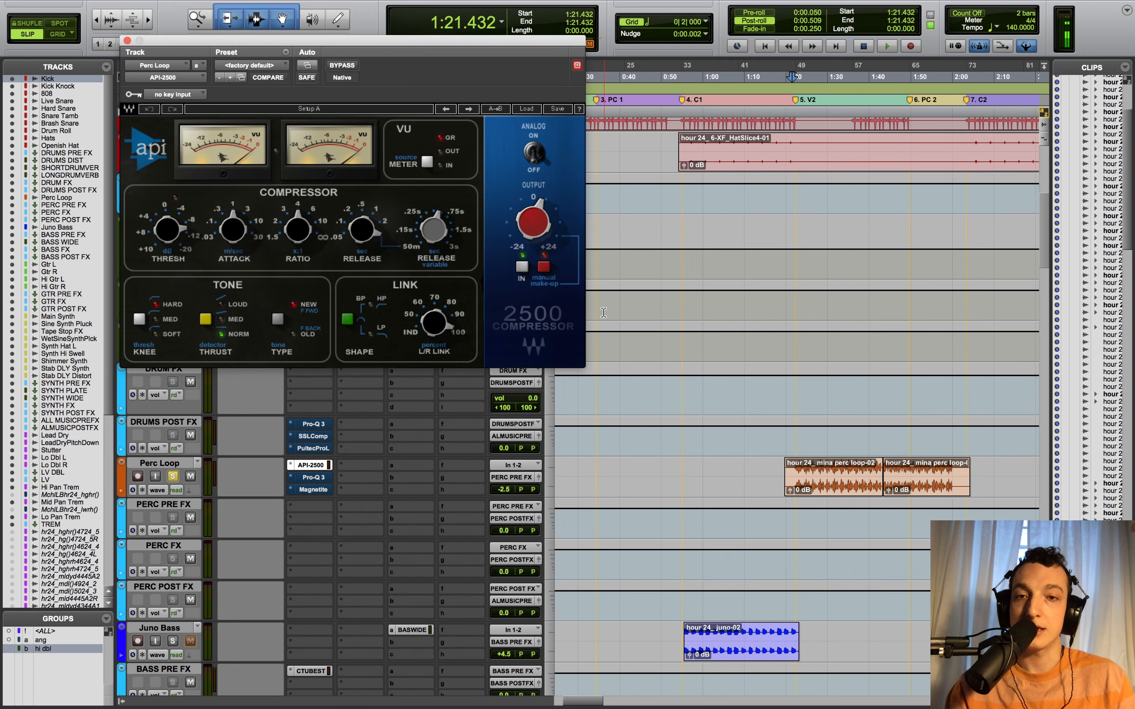
left_click(795, 438)
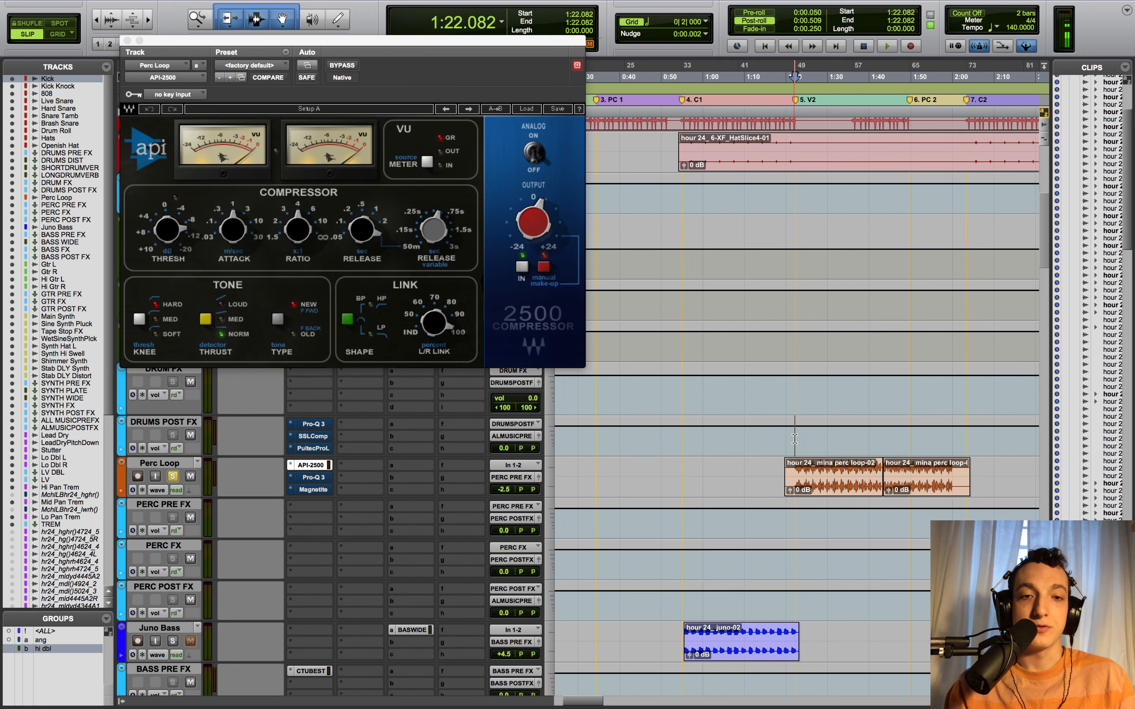
key("space")
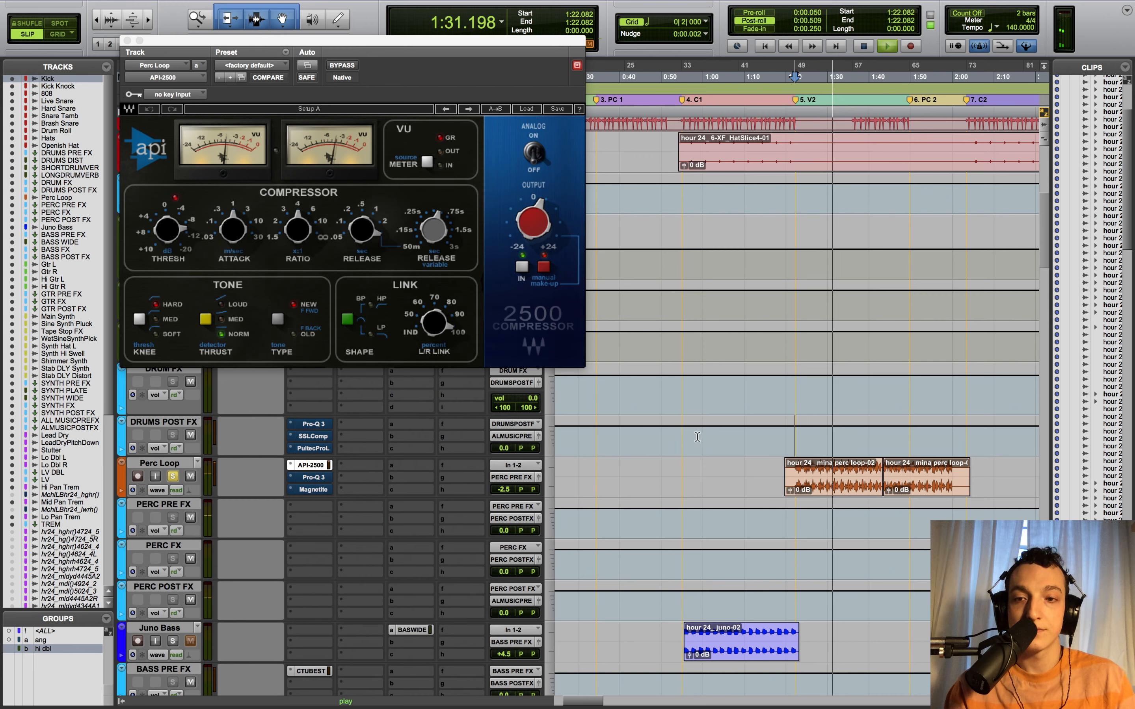
key("space")
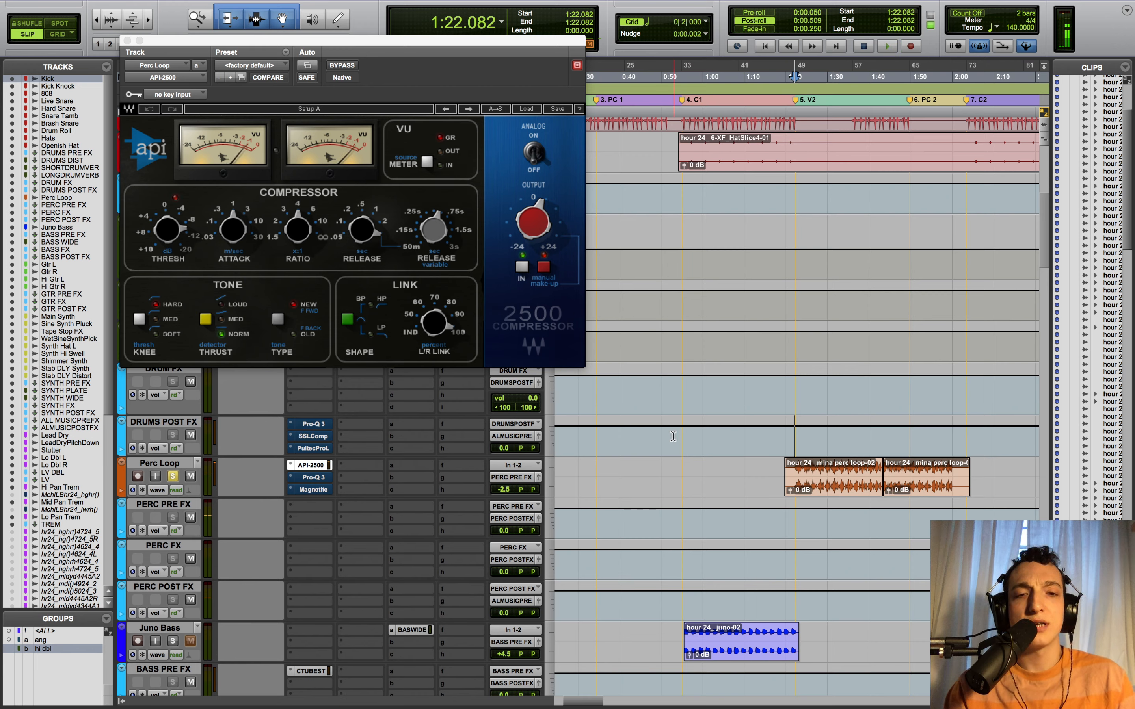
left_click(328, 468, "super")
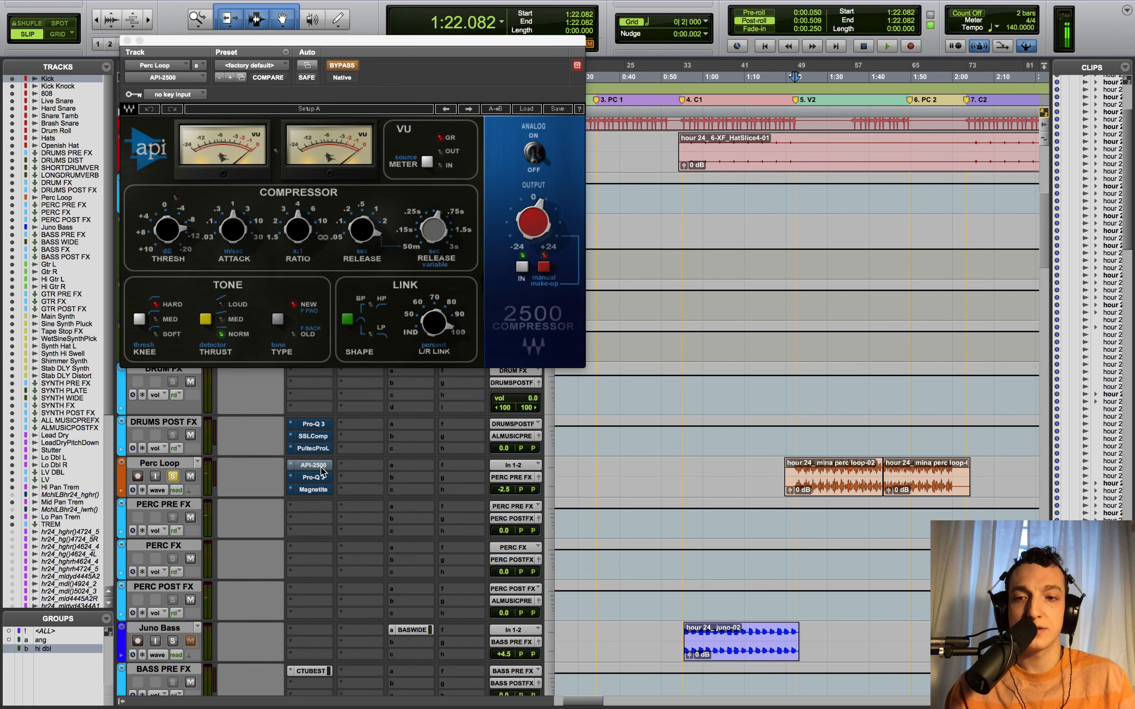
key("space")
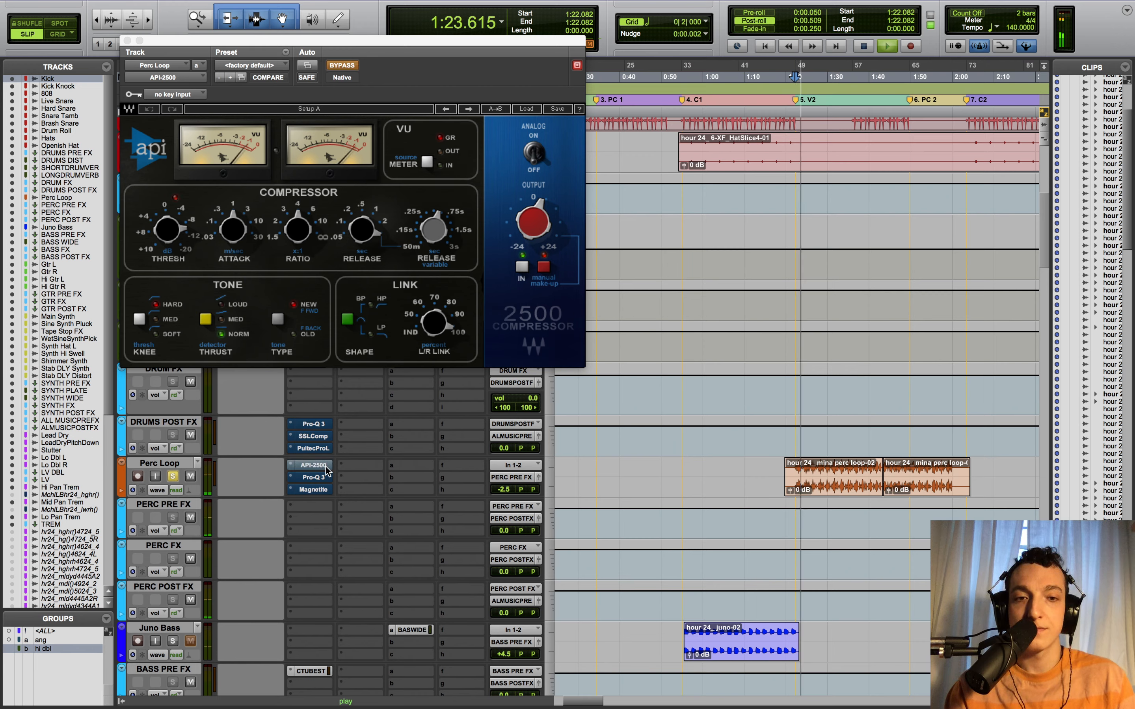
left_click(327, 467, "super")
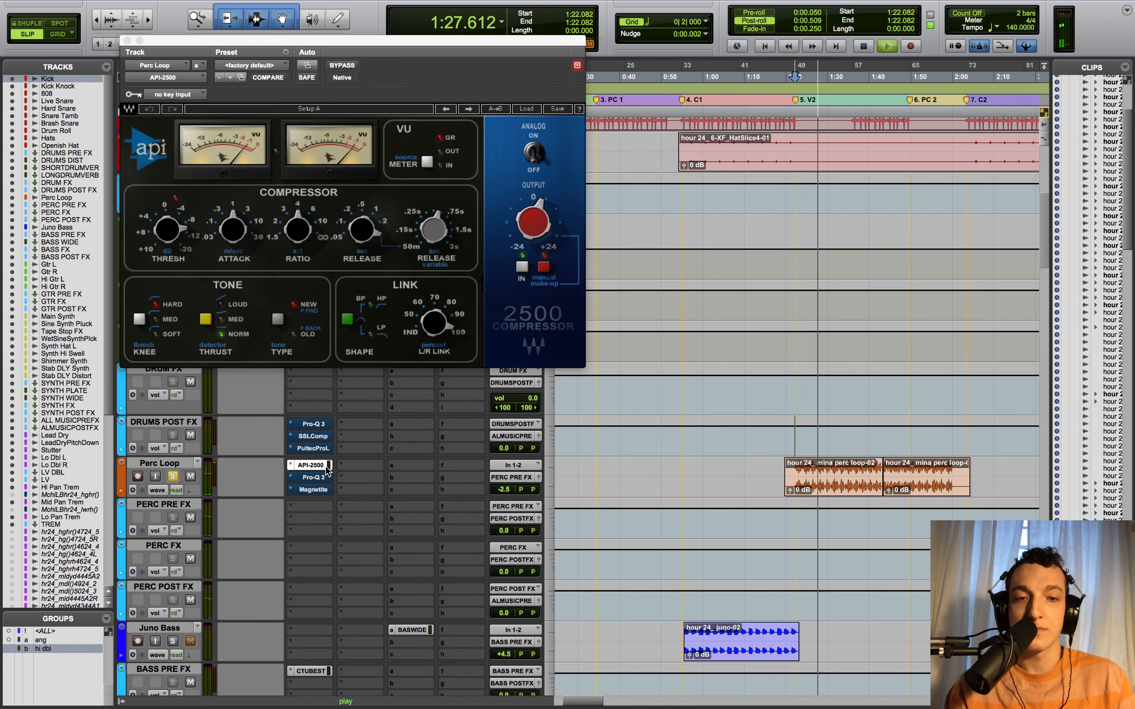
key("space")
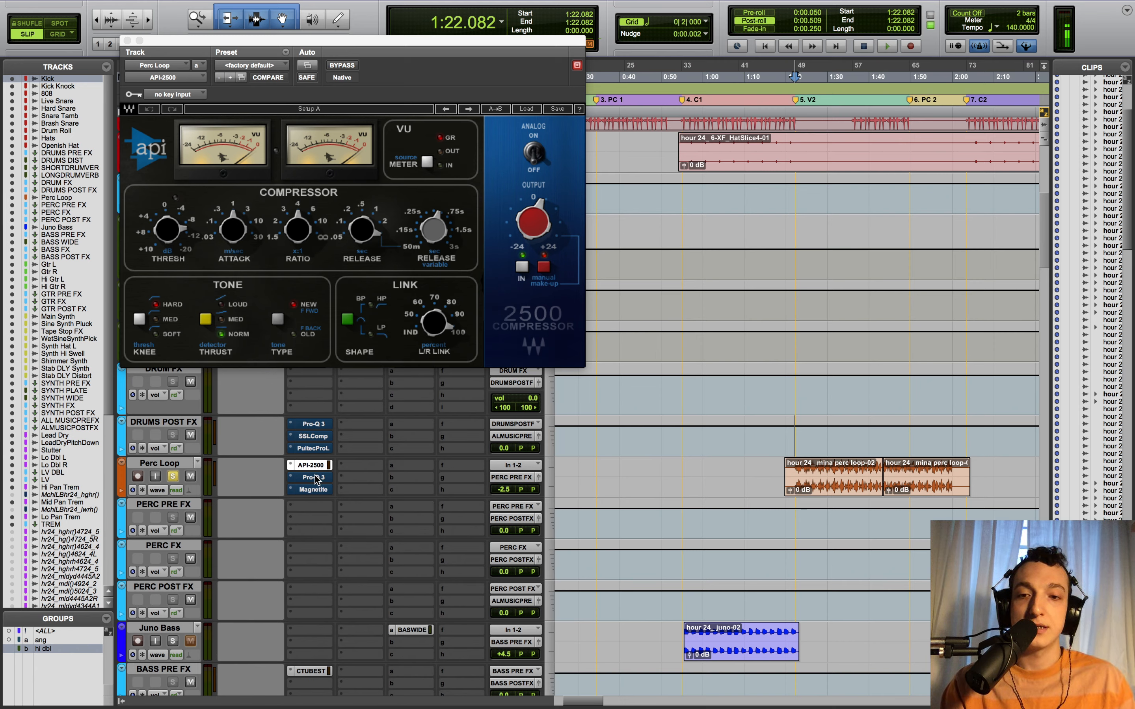
- Open Perc Loop's Pro-Q 3 and play briefly to show its low cut on the analyzer
left_click(316, 478)
mouse_move(573, 221)
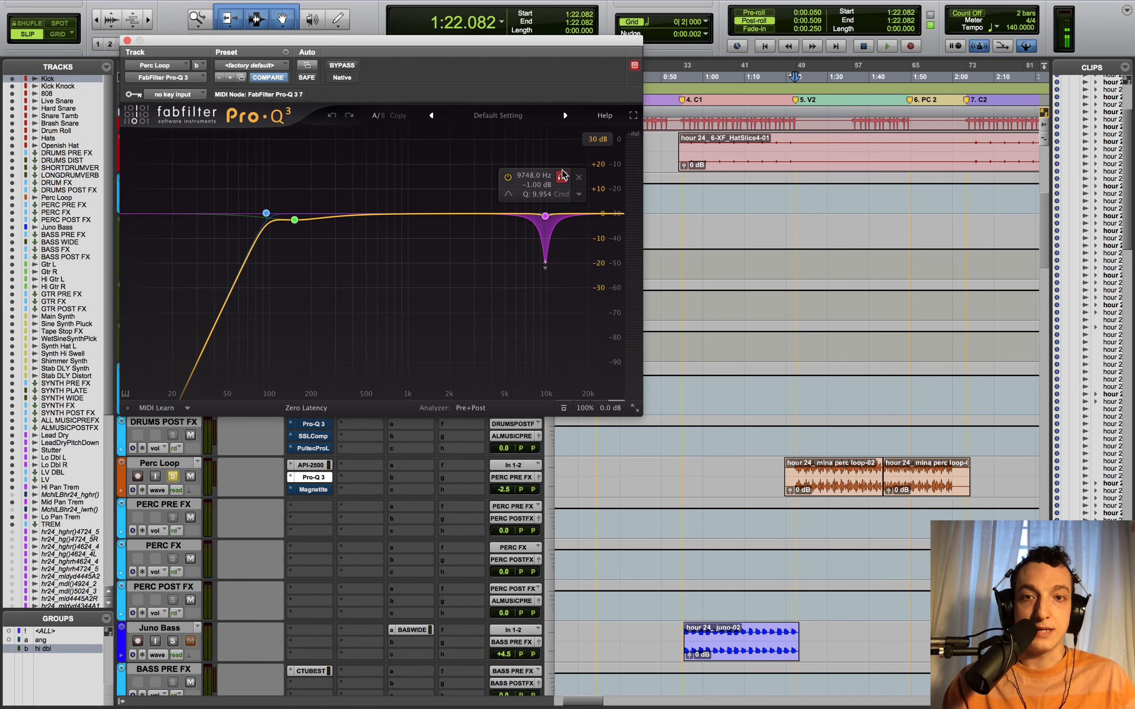
key("space")
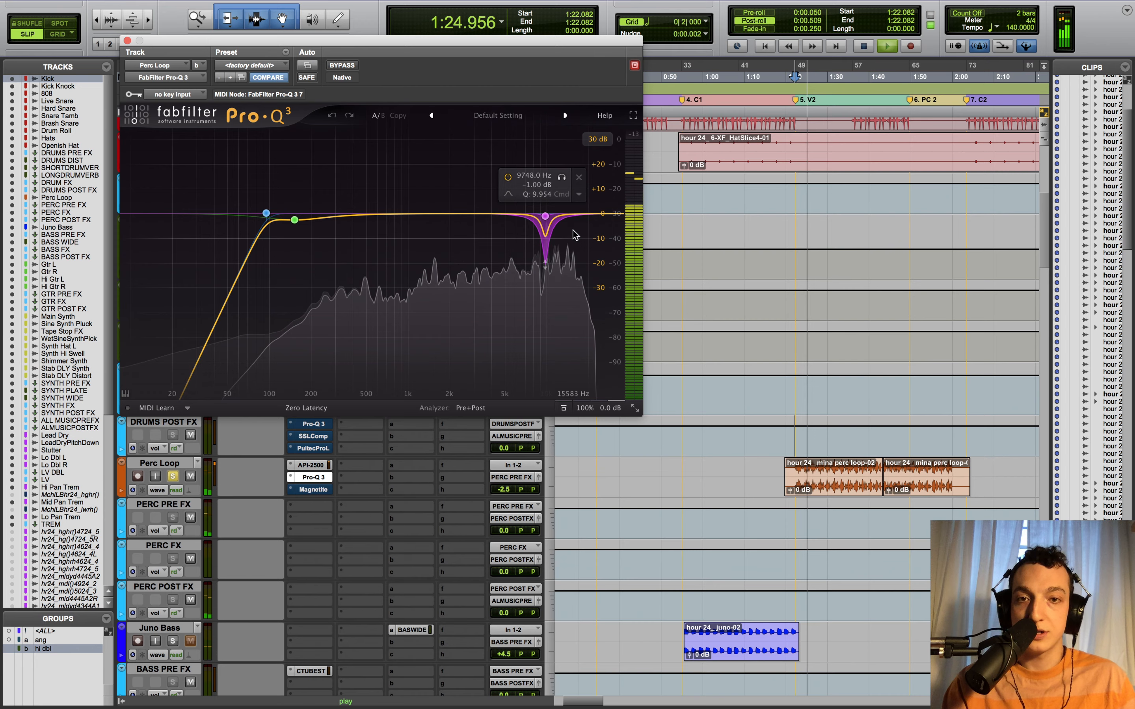
key("space")
- Audition the 9748 Hz notch band soloed, then unsolo it and stop playback
left_click(562, 177)
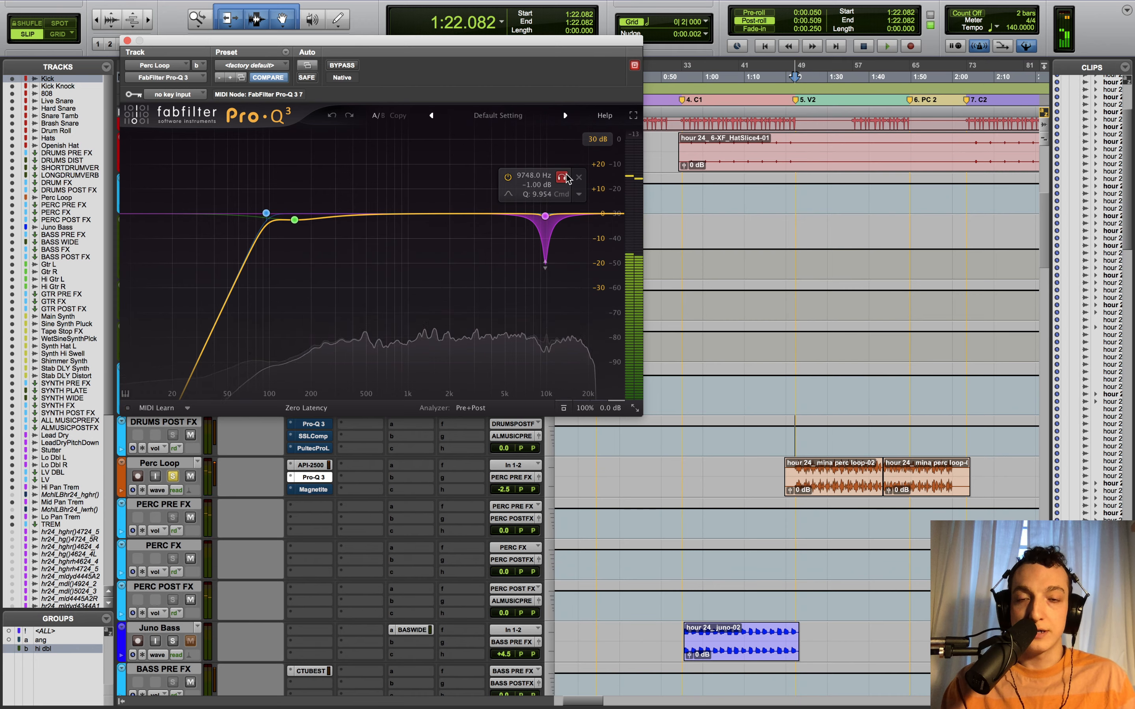
key("space")
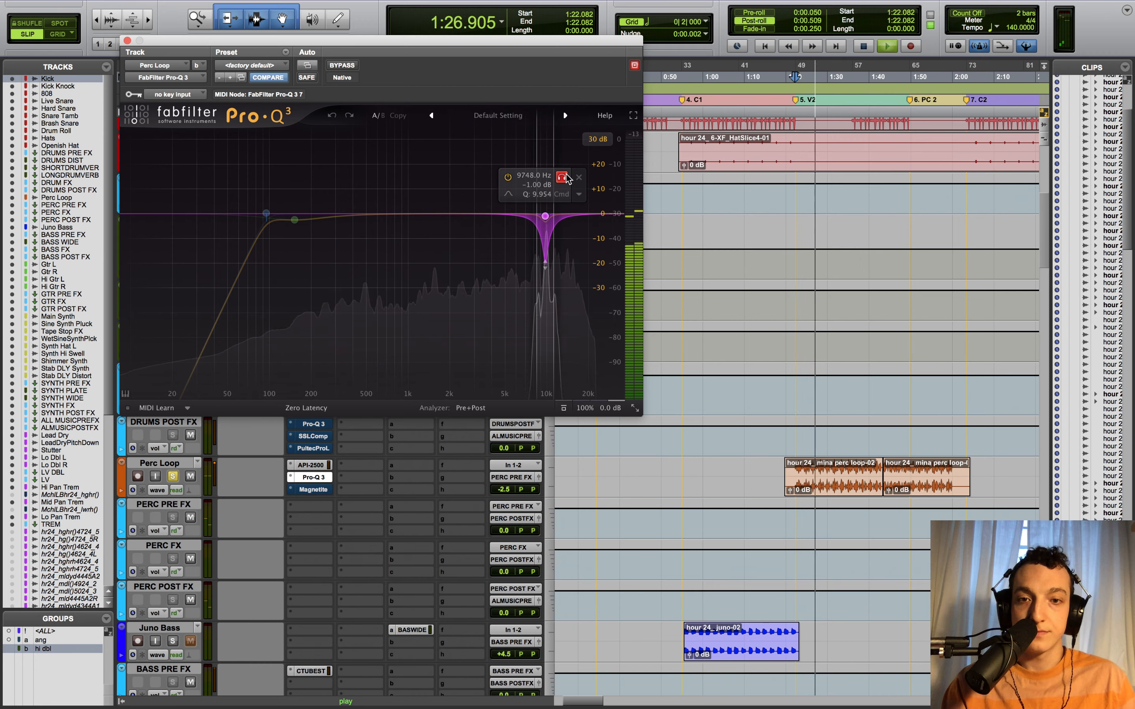
left_click(563, 177)
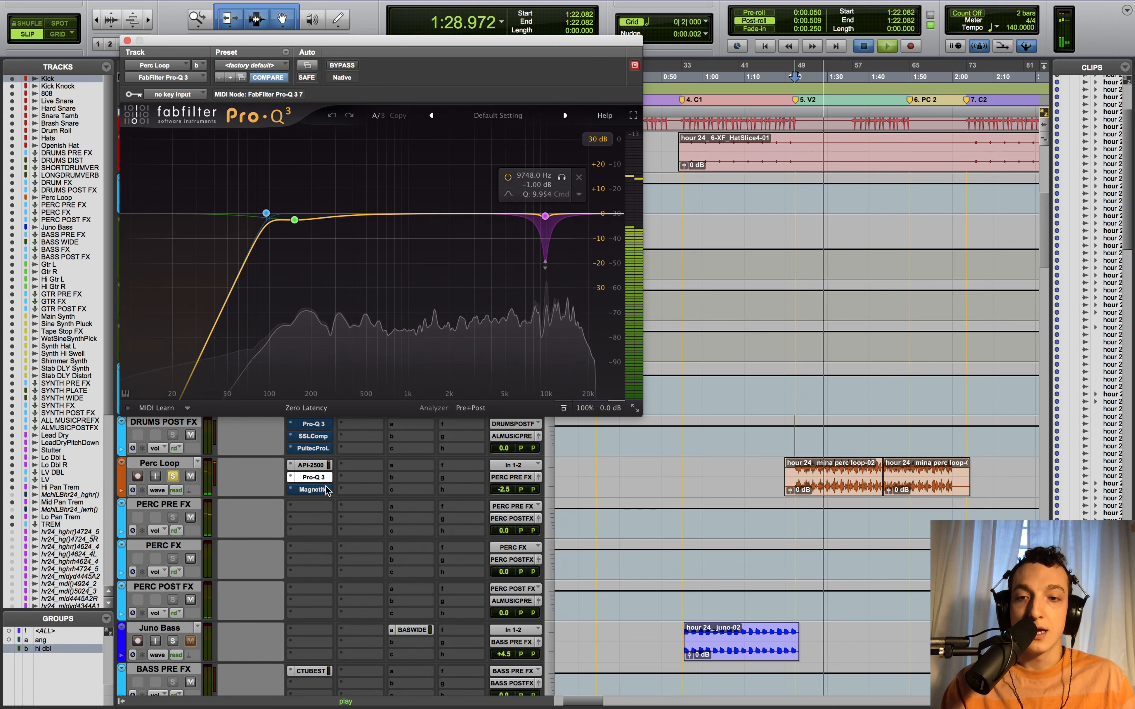
key("space")
left_click(313, 489, "super")
- Play Perc Loop through Magnetite, check the reel options, collapse the reel view, then close it
left_click(313, 490)
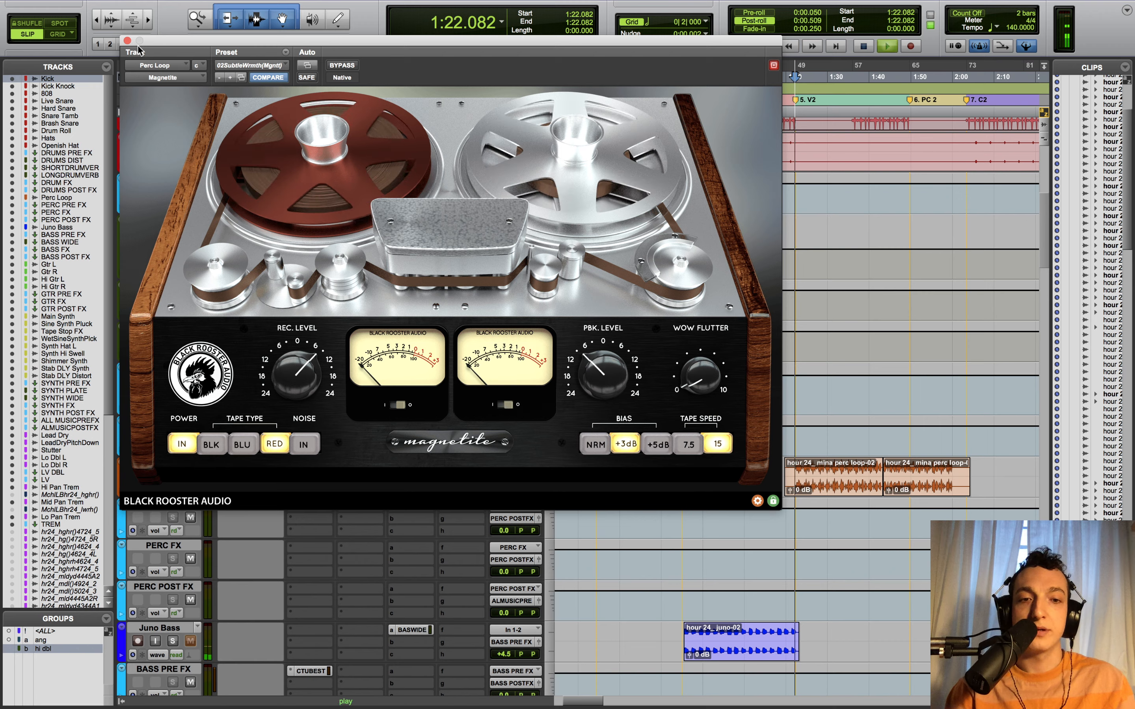
key("space")
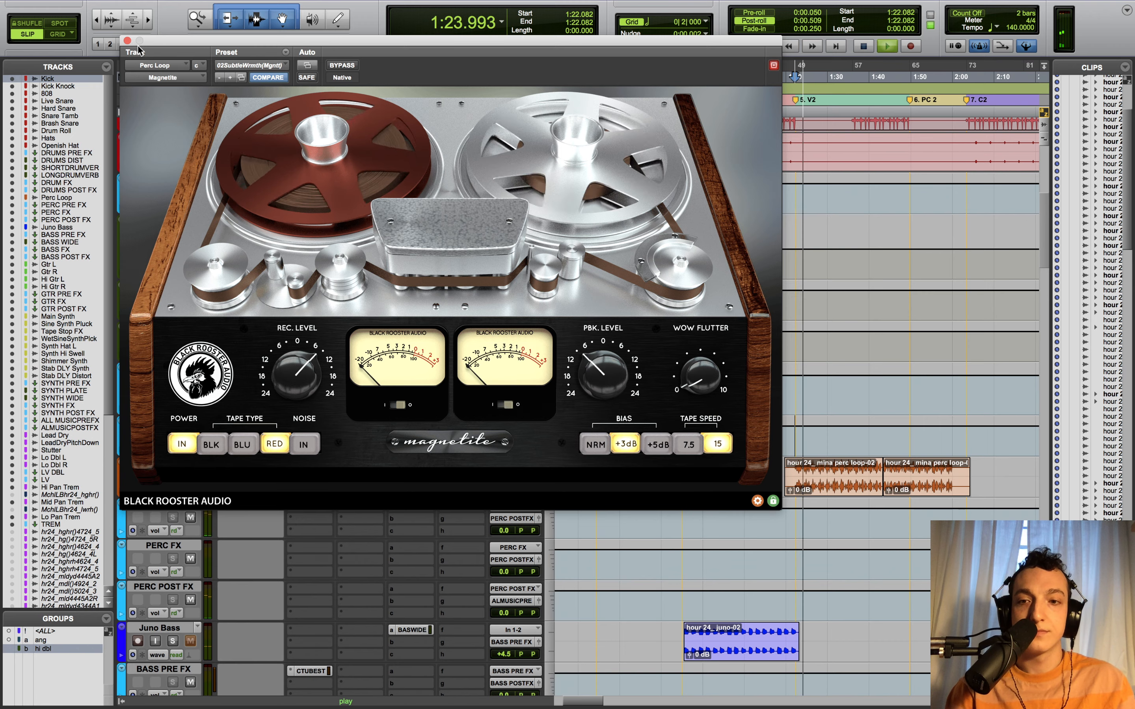
left_click(459, 229)
left_click(460, 231)
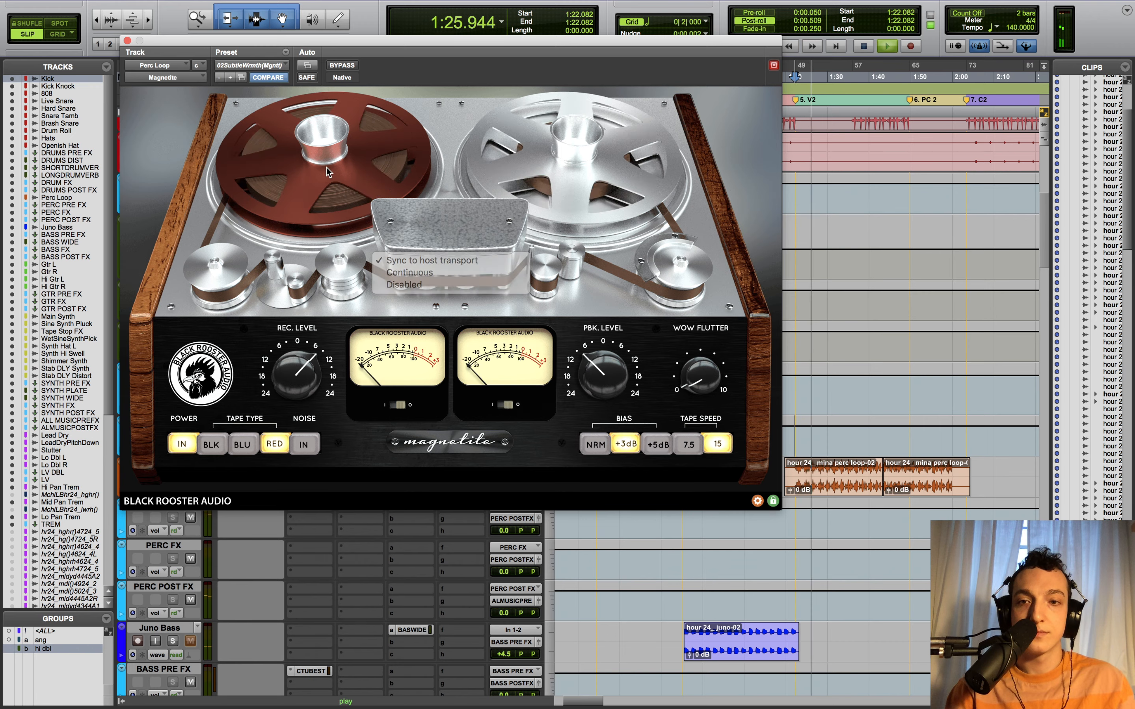
left_click(467, 446)
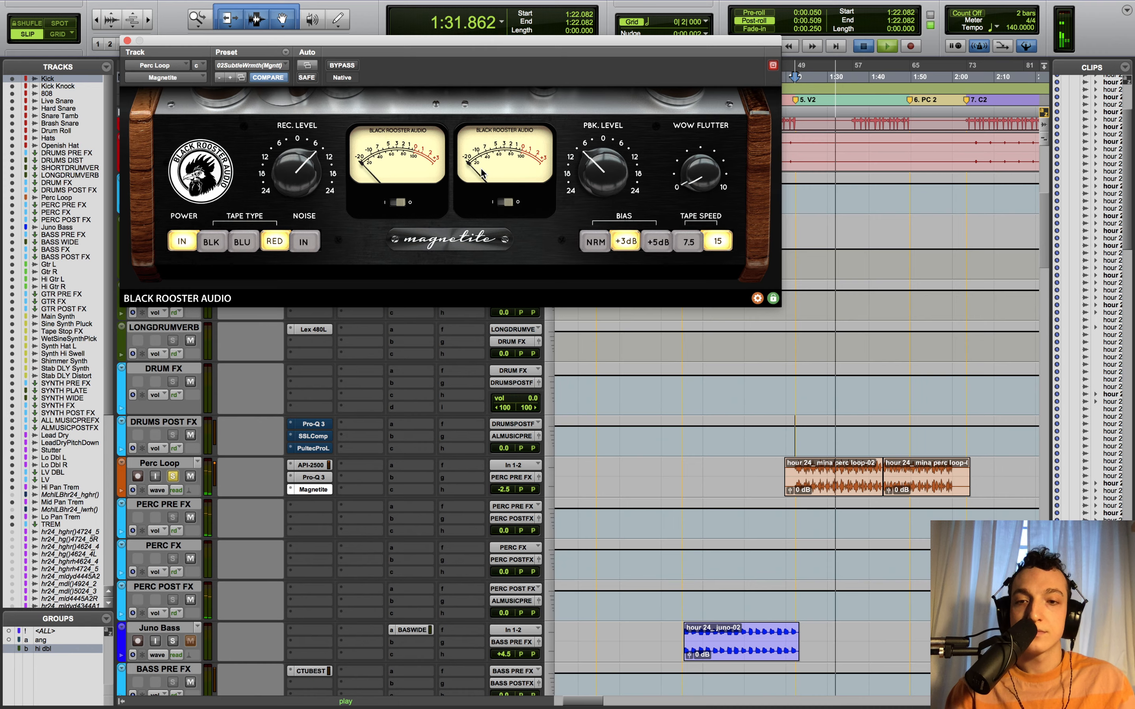
key("space")
left_click(126, 40)
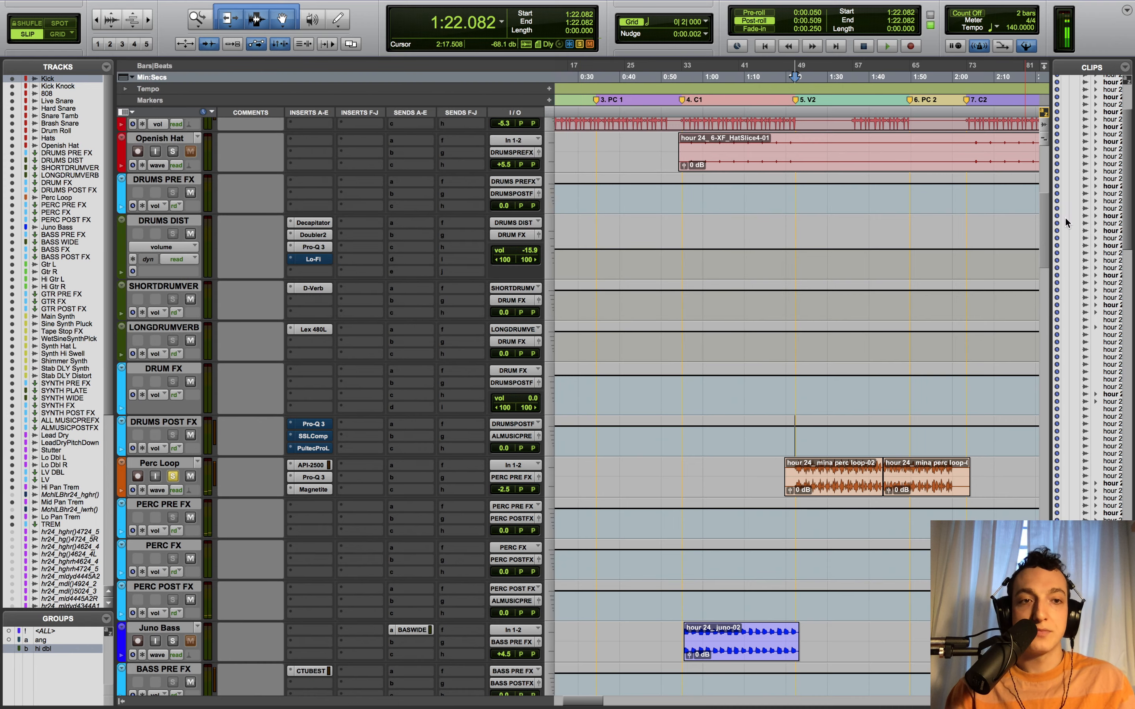
- Scroll to the synth tracks and play the Shimmer Synth soloed
left_click_drag(1044, 227, 1042, 339)
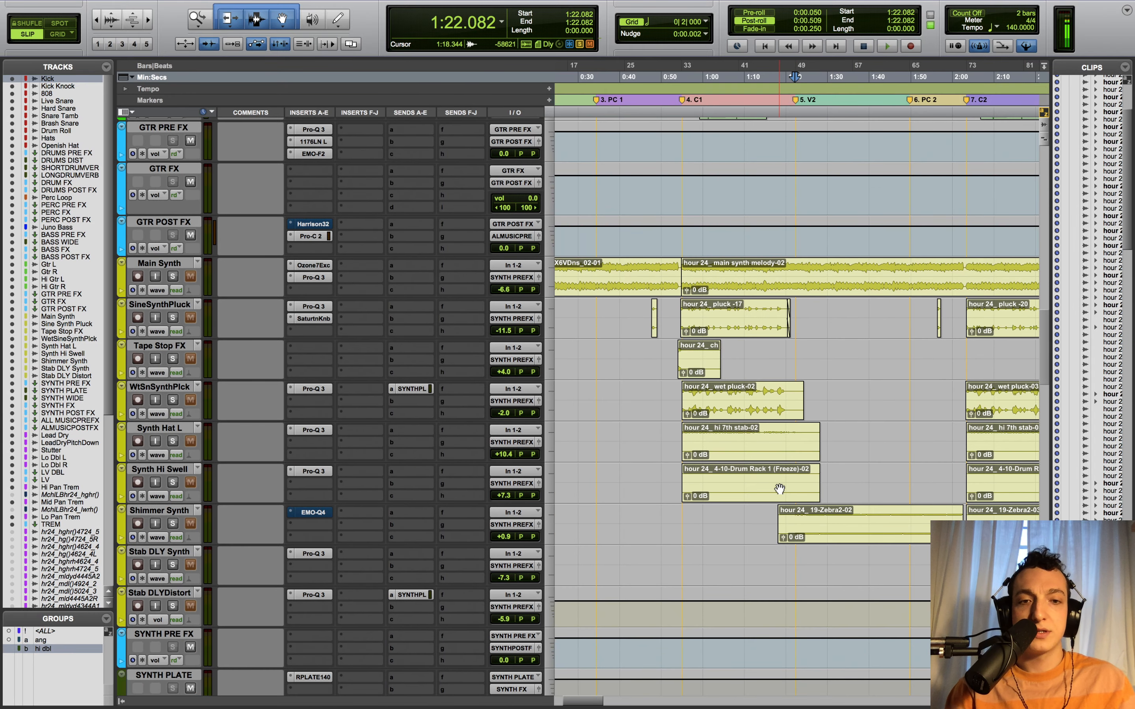
left_click(173, 524)
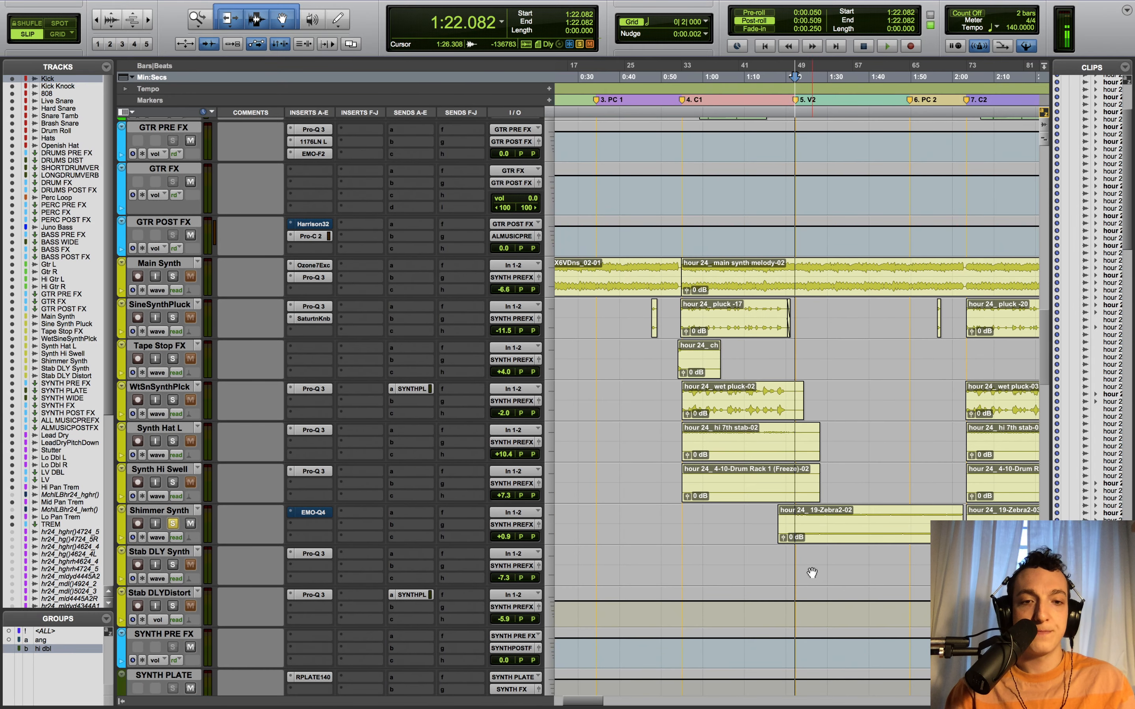
key("space")
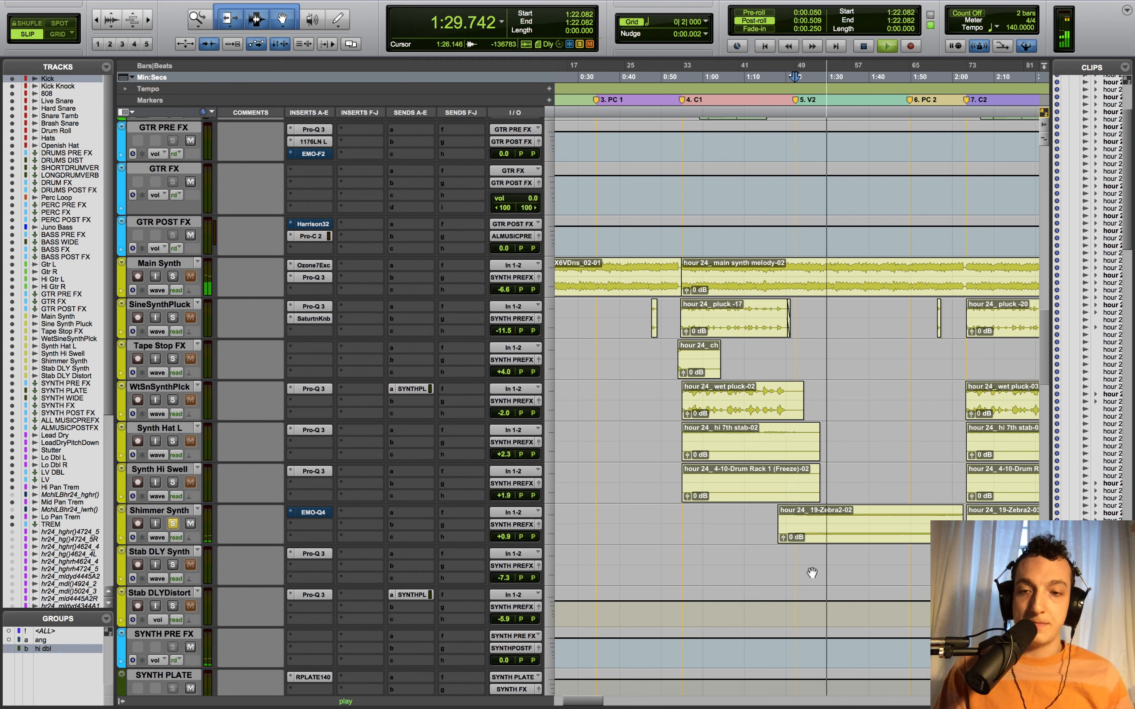
key("space")
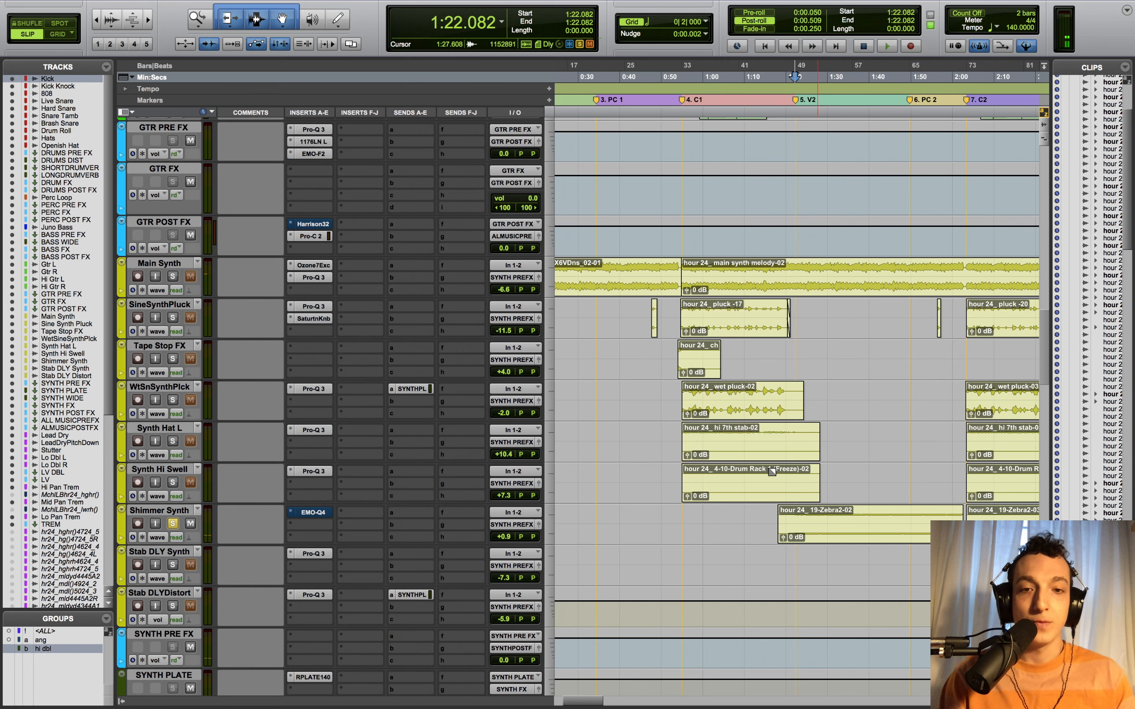
- Open Shimmer Synth's EMO-Q4 showing the +4.1 dB boost at 1394 Hz, playing from 1:48.576
left_click(315, 512)
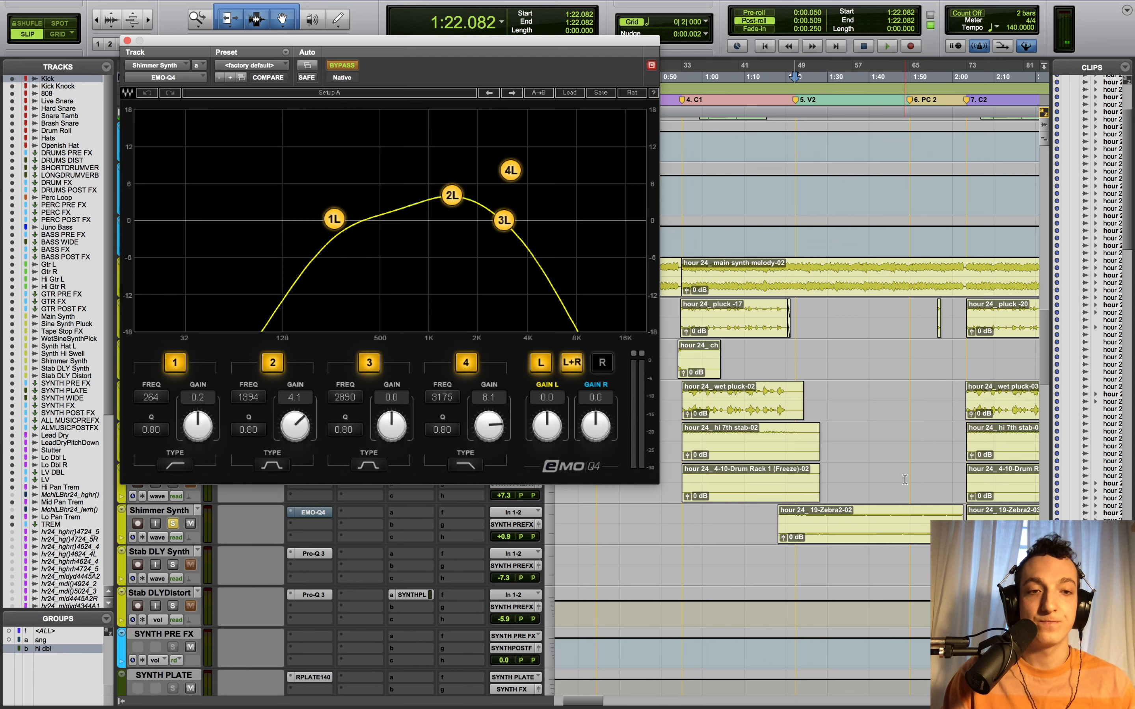
left_click(905, 479)
key("space")
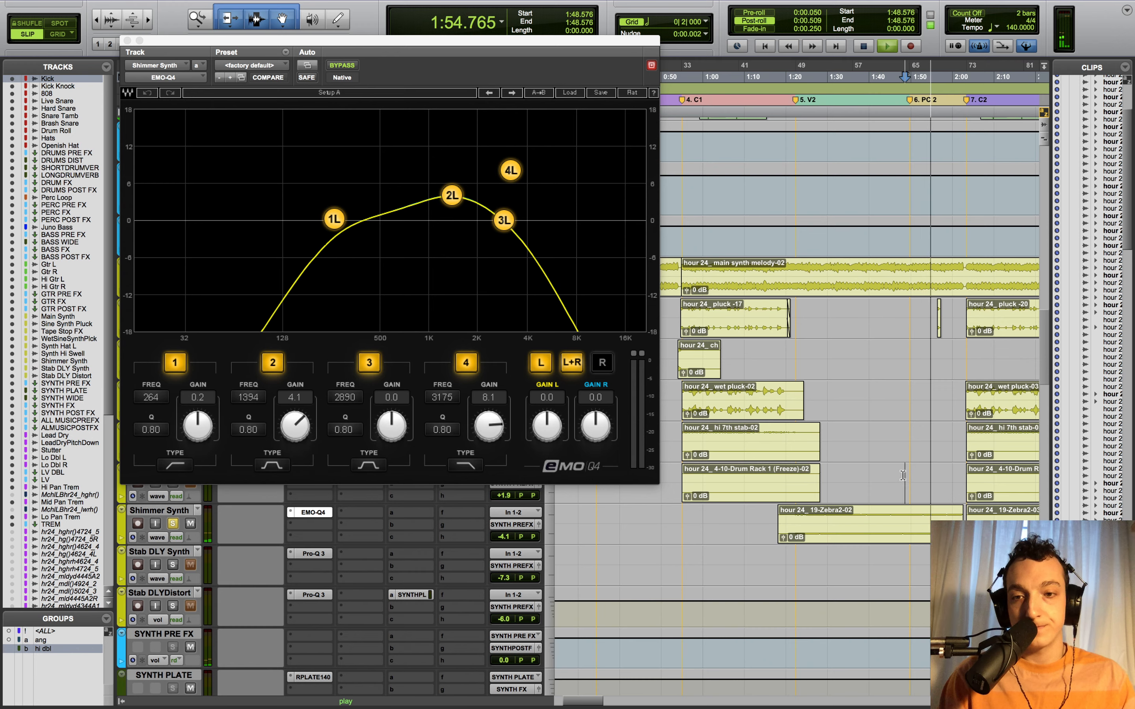
- Stop playback and close Shimmer Synth's EMO-Q4 window
key("space")
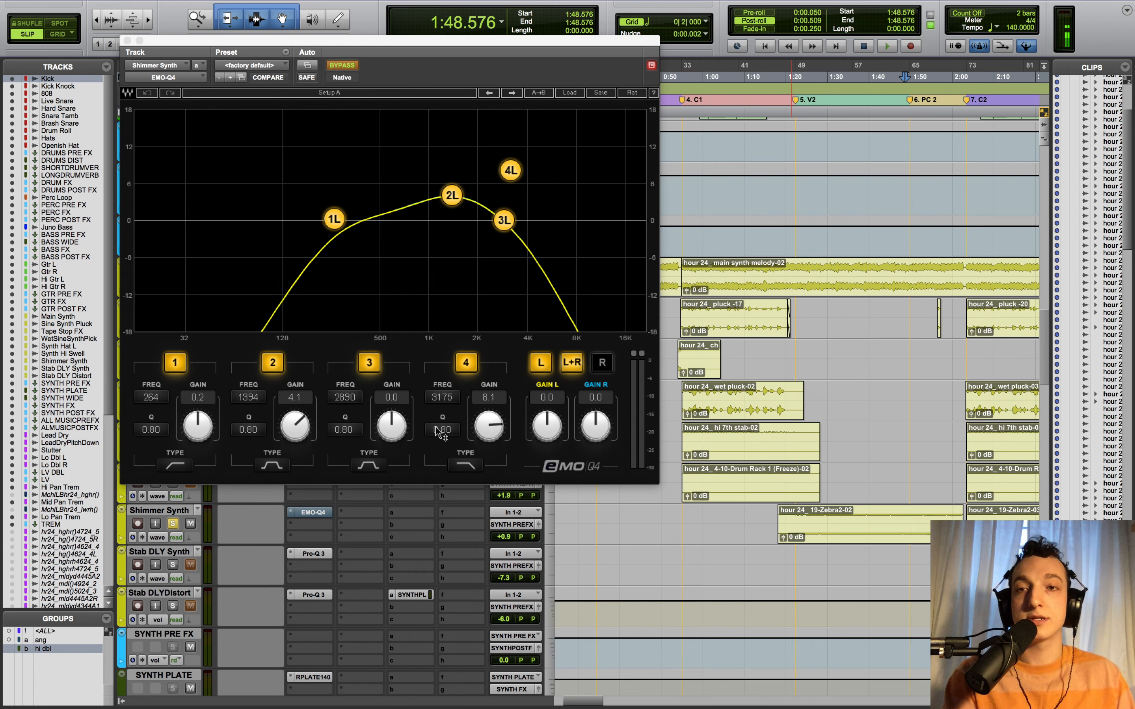
left_click(127, 41)
- Unsolo Shimmer Synth and play the full mix from 1:47.601
left_click(173, 523)
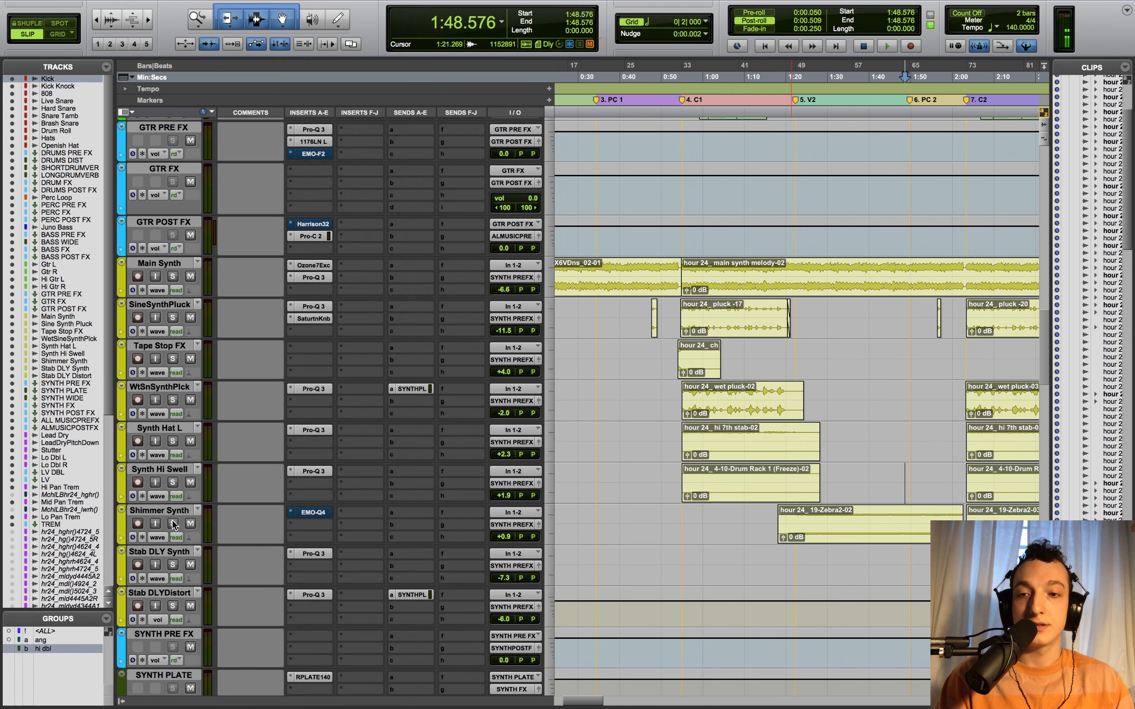
key("space")
key("space")
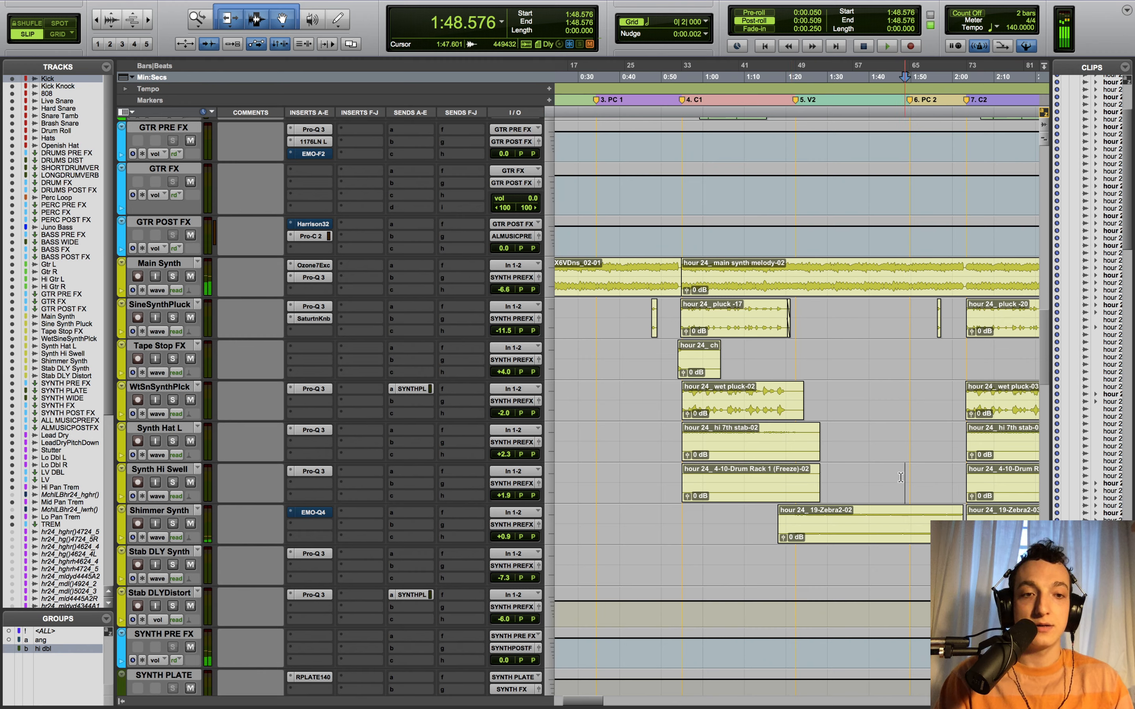
left_click(901, 478)
key("space")
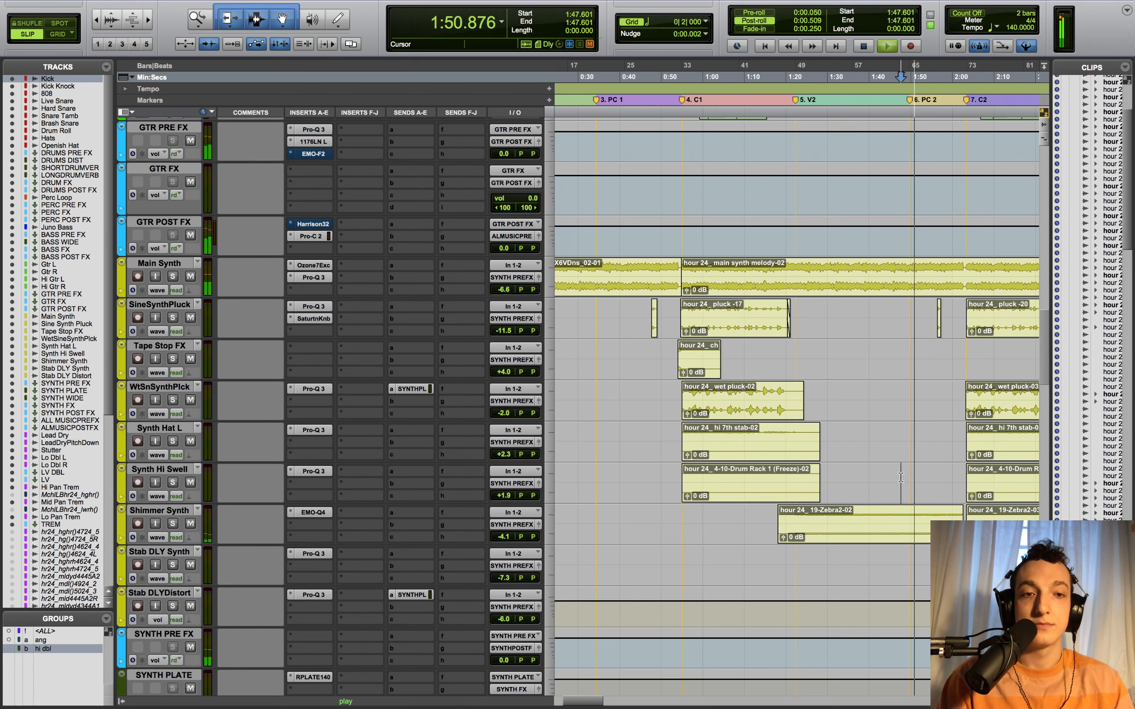
scroll(900, 477, "up", 10)
scroll(901, 477, "up", 15)
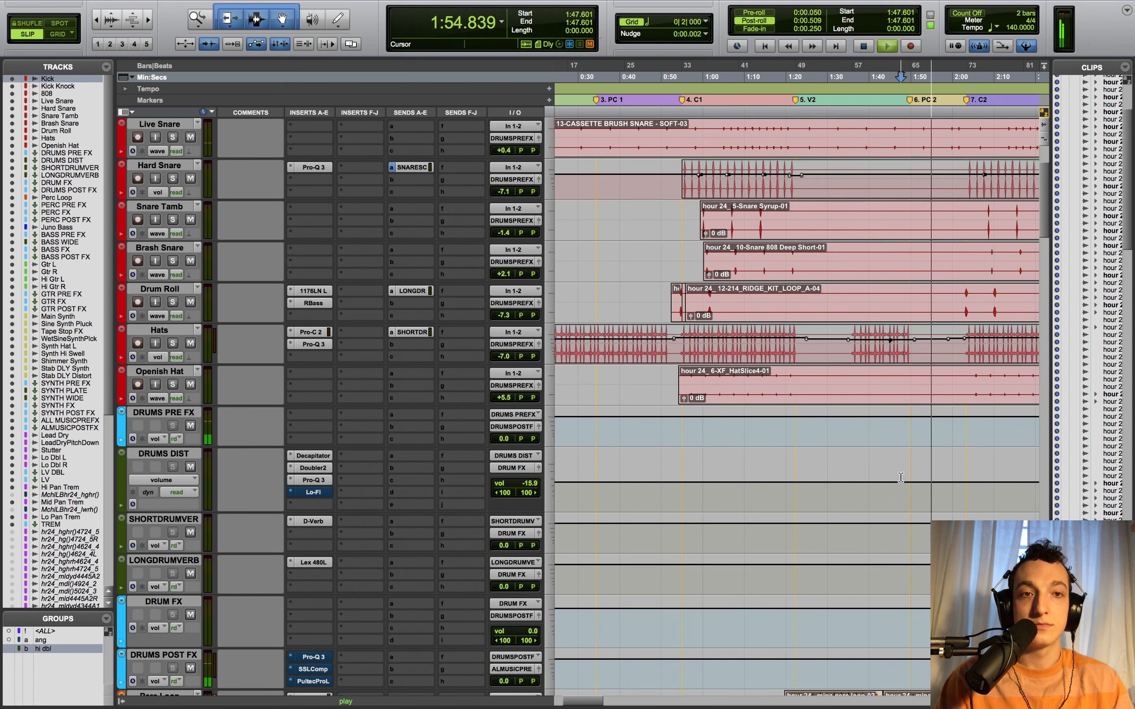
scroll(901, 477, "up", 3)
scroll(901, 477, "down", 7)
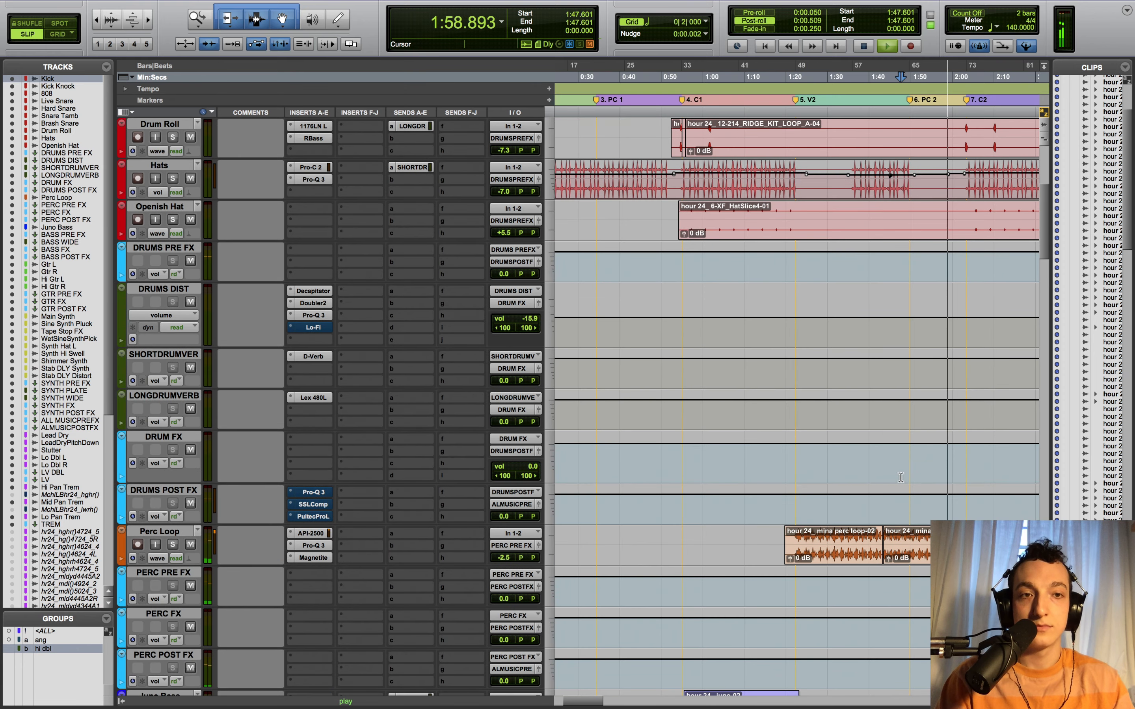
key("space")
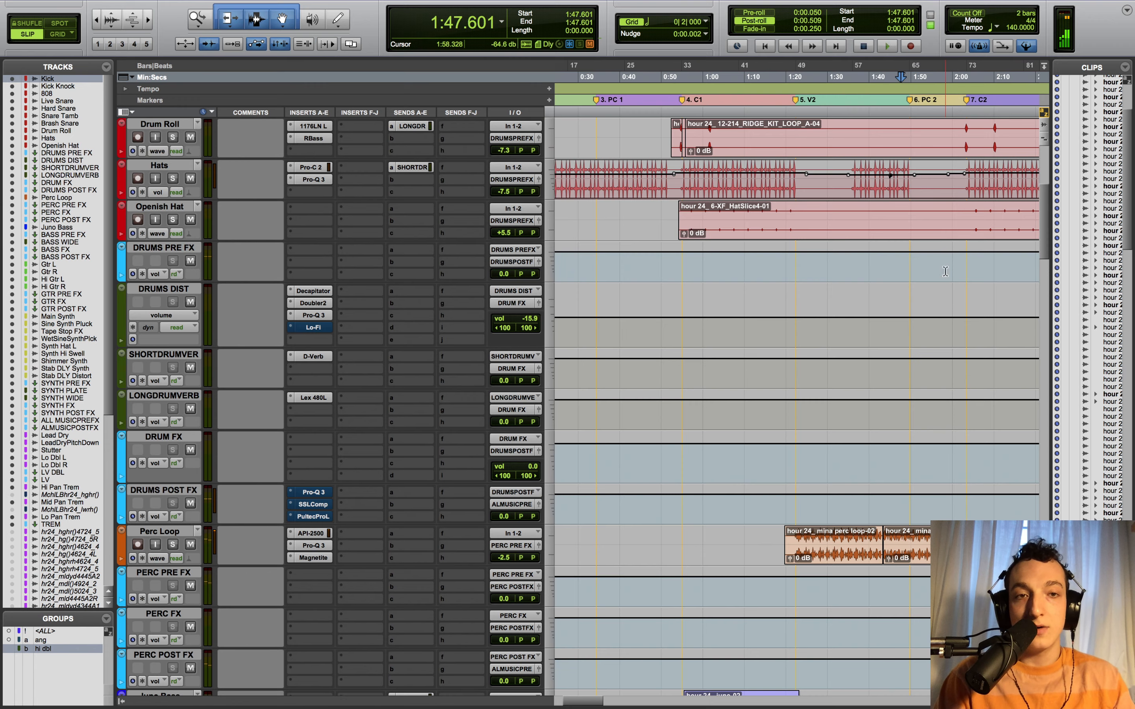
- Bring the synth tracks into view, check Shimmer Synth's EMO-Q4 curve, and zoom in around 0:50
scroll(864, 475, "down", 6)
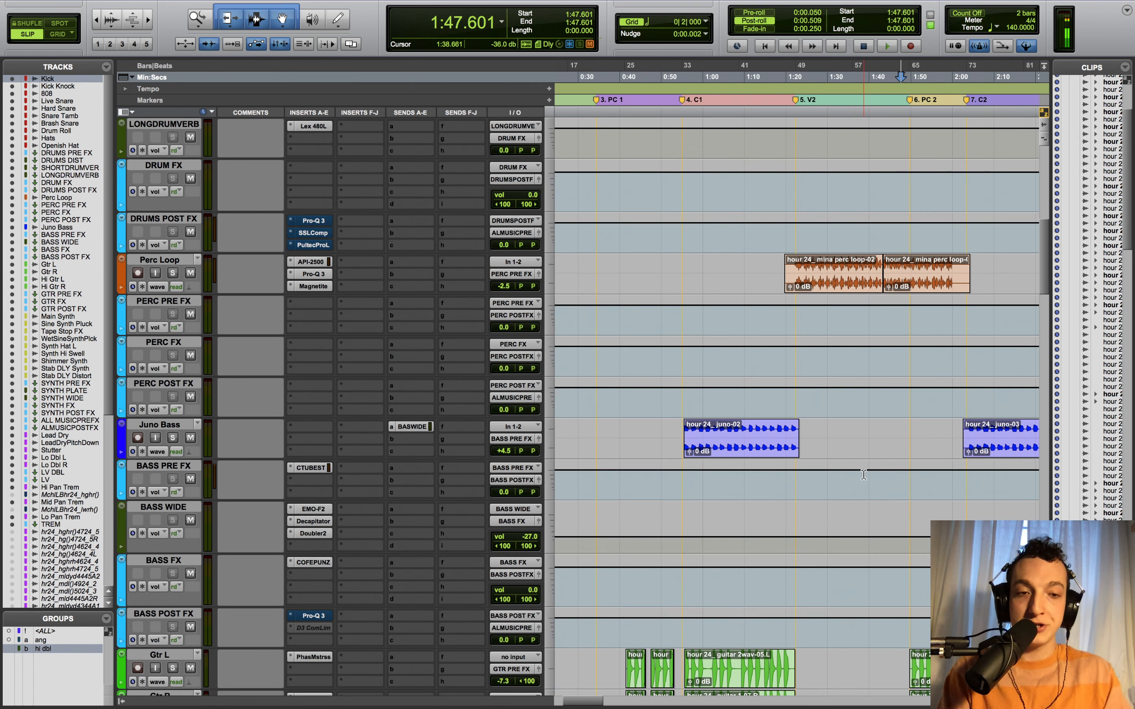
scroll(864, 475, "down", 5)
scroll(864, 474, "down", 13)
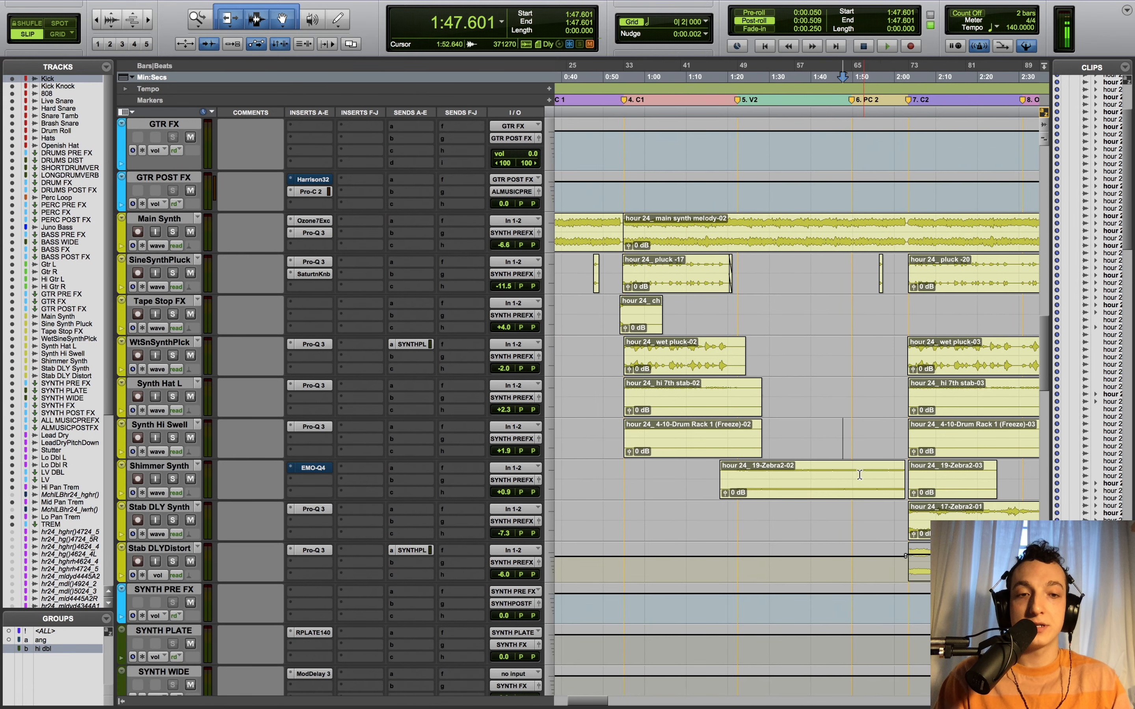
scroll(795, 463, "left", 2)
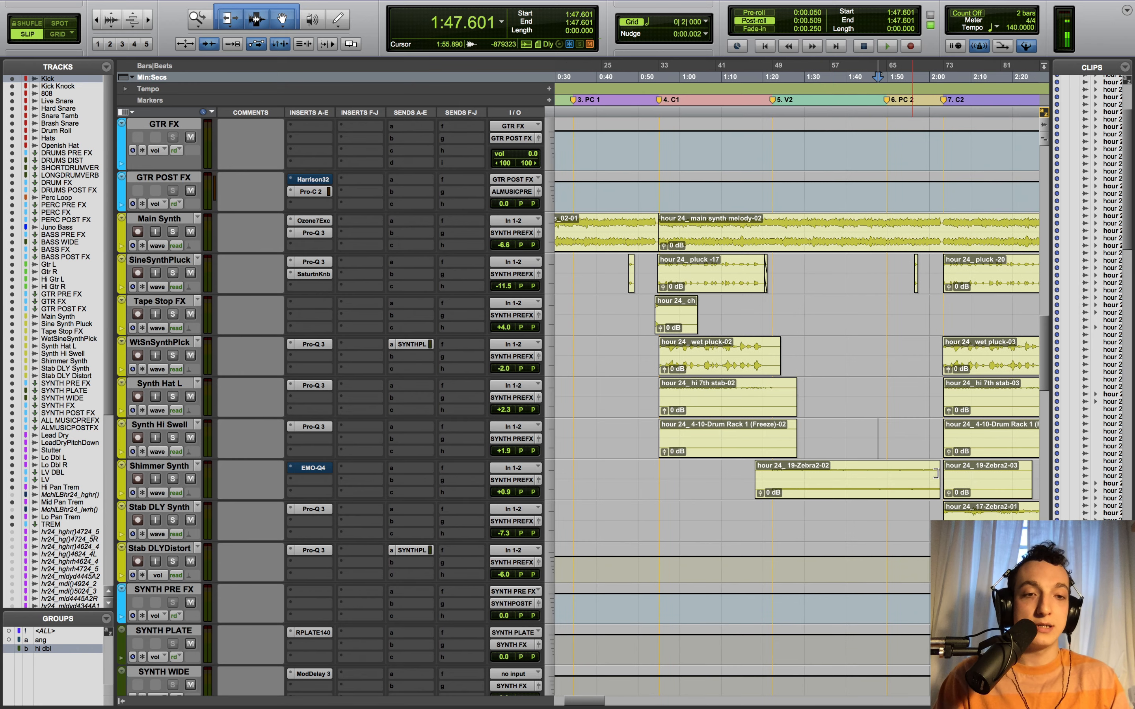
left_click(313, 467)
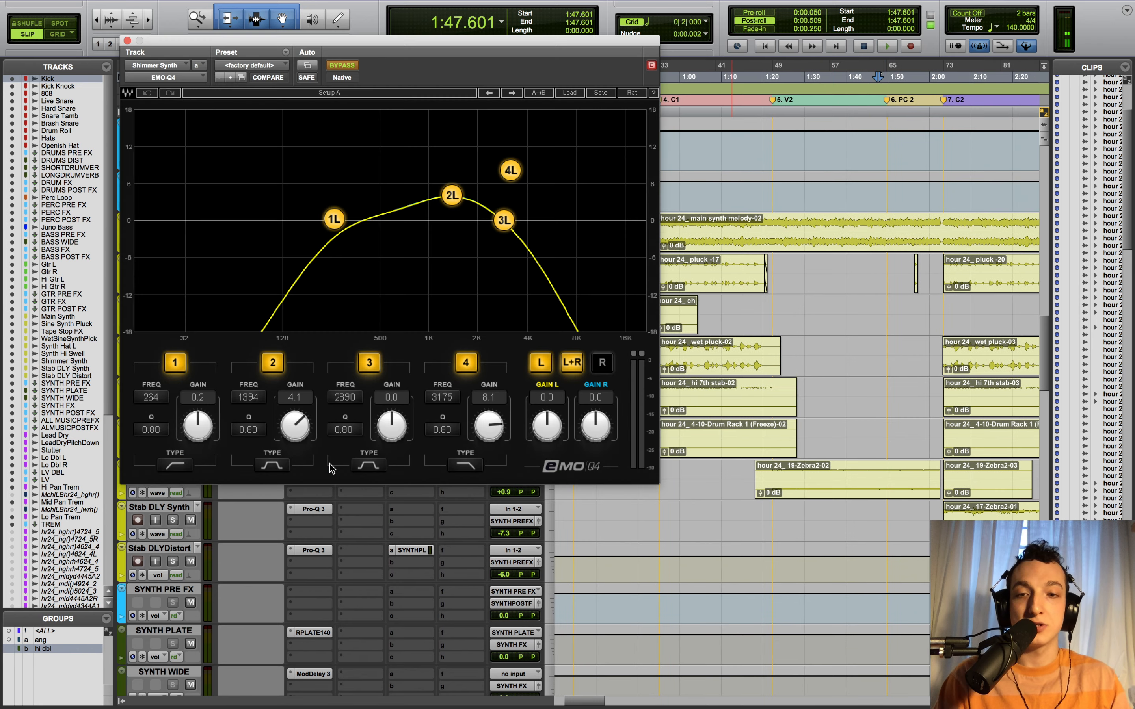
left_click(127, 40)
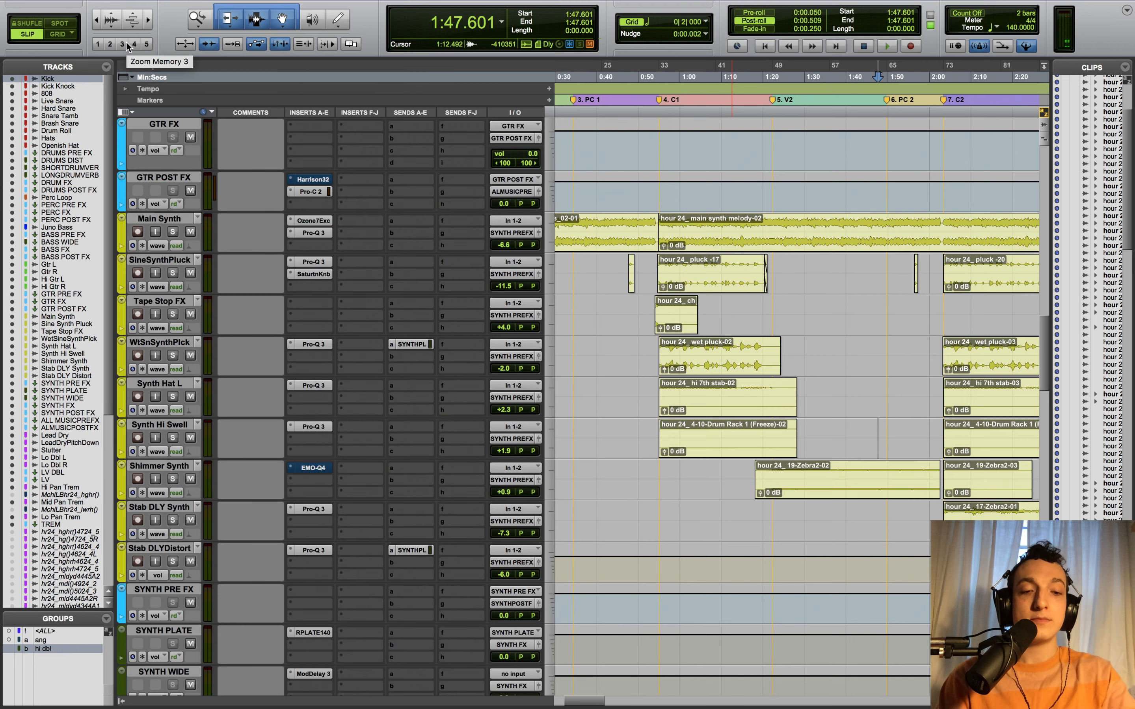
left_click(128, 44)
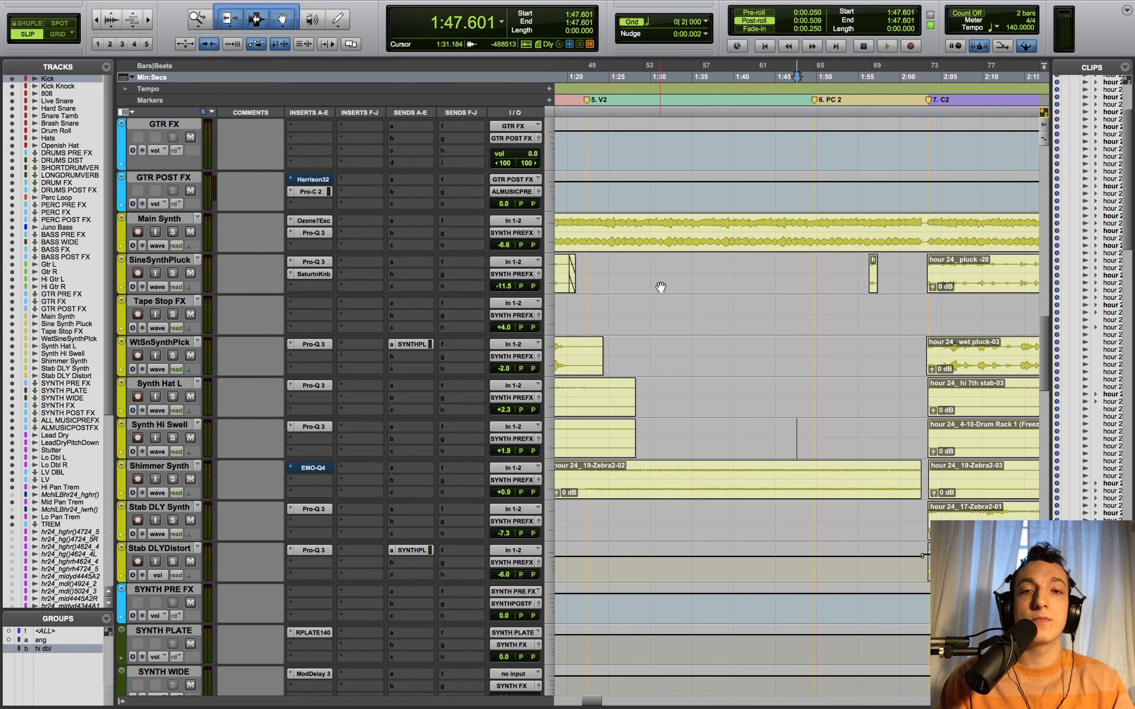
scroll(655, 289, "left", 10)
scroll(644, 297, "left", 2)
- Play the Main Synth soloed from 0:49.655
left_click(716, 305)
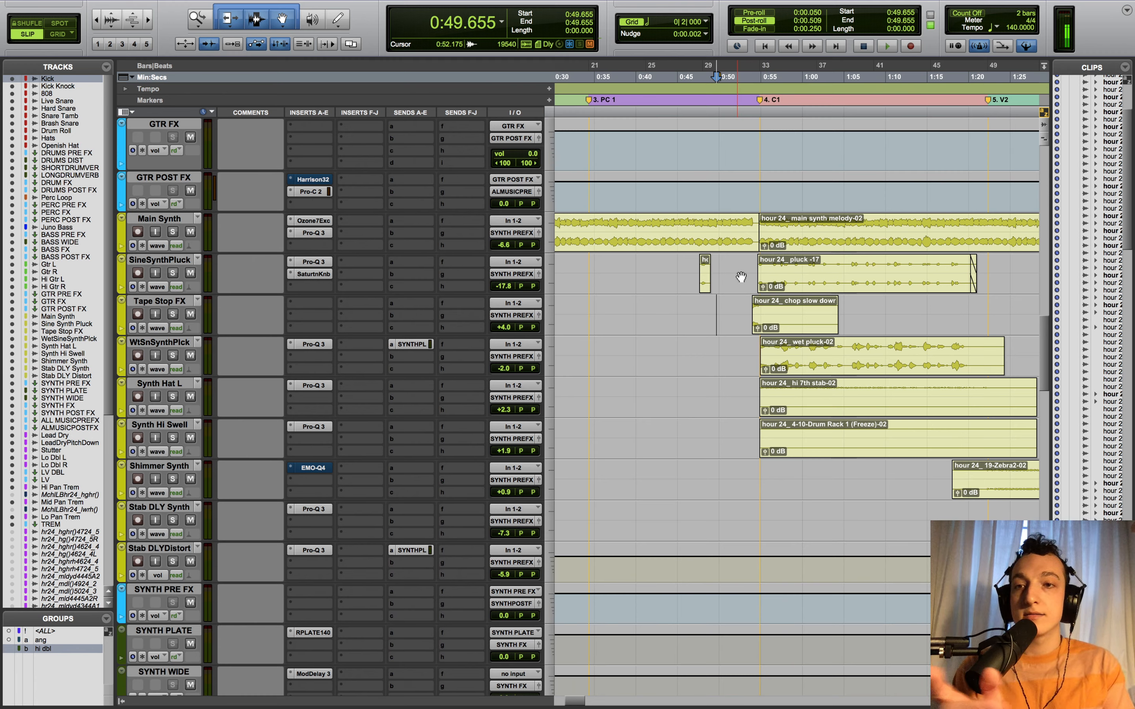
left_click(173, 232)
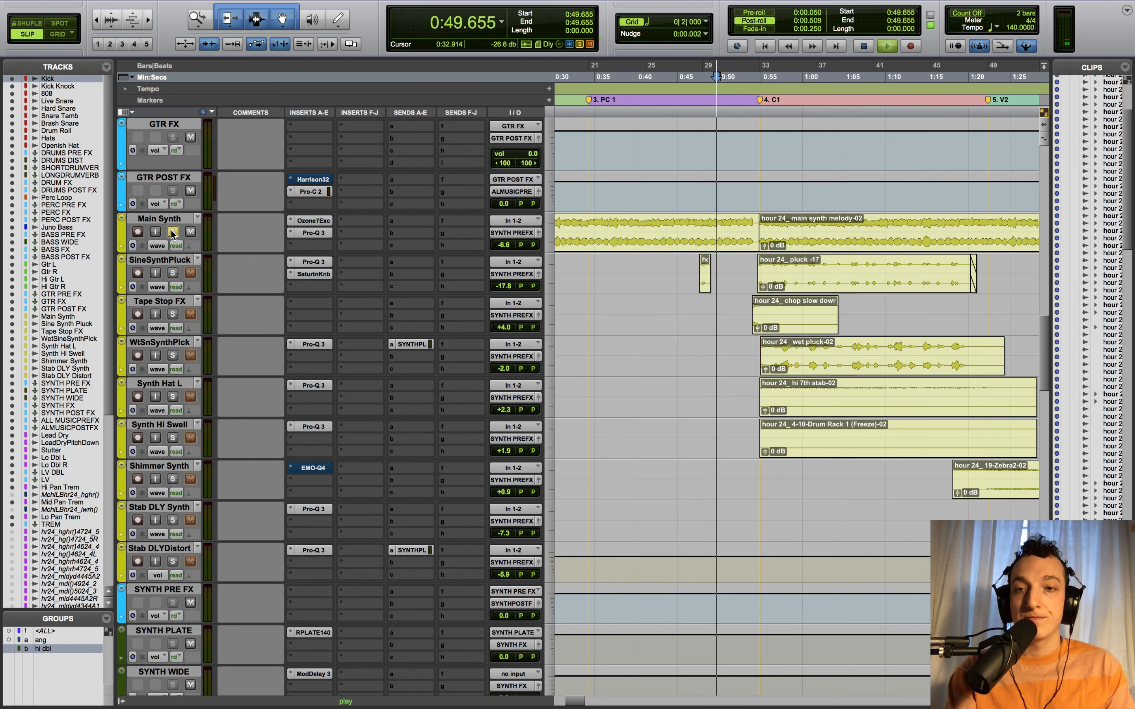
key("space")
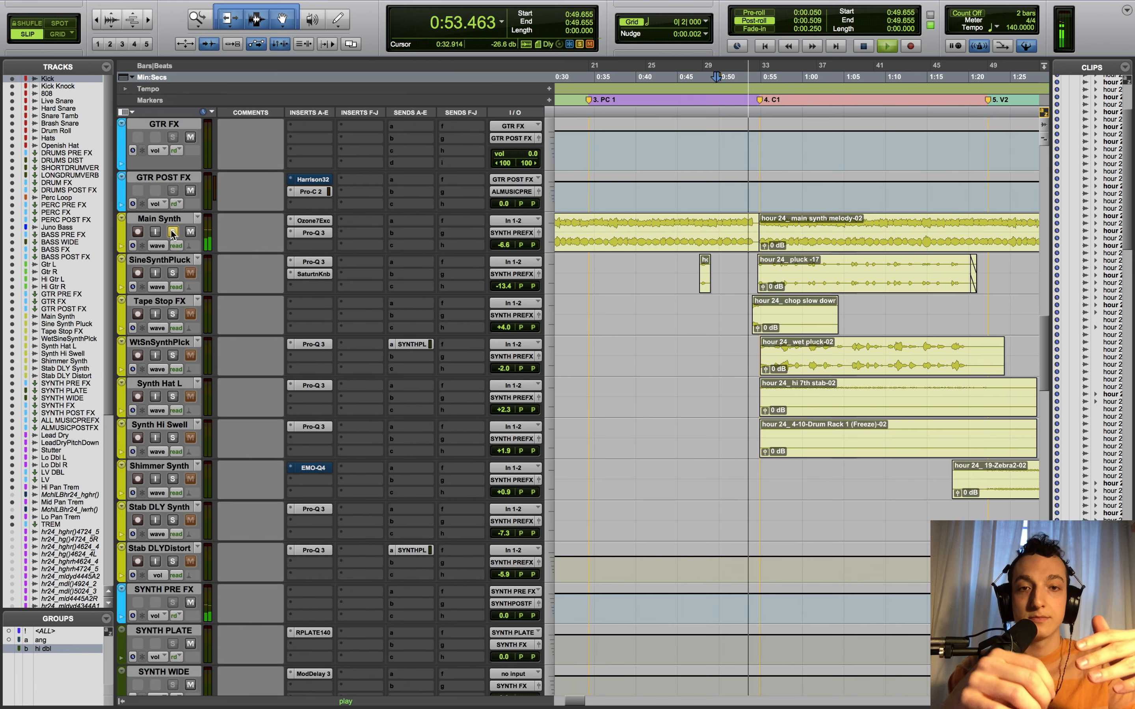
key("space")
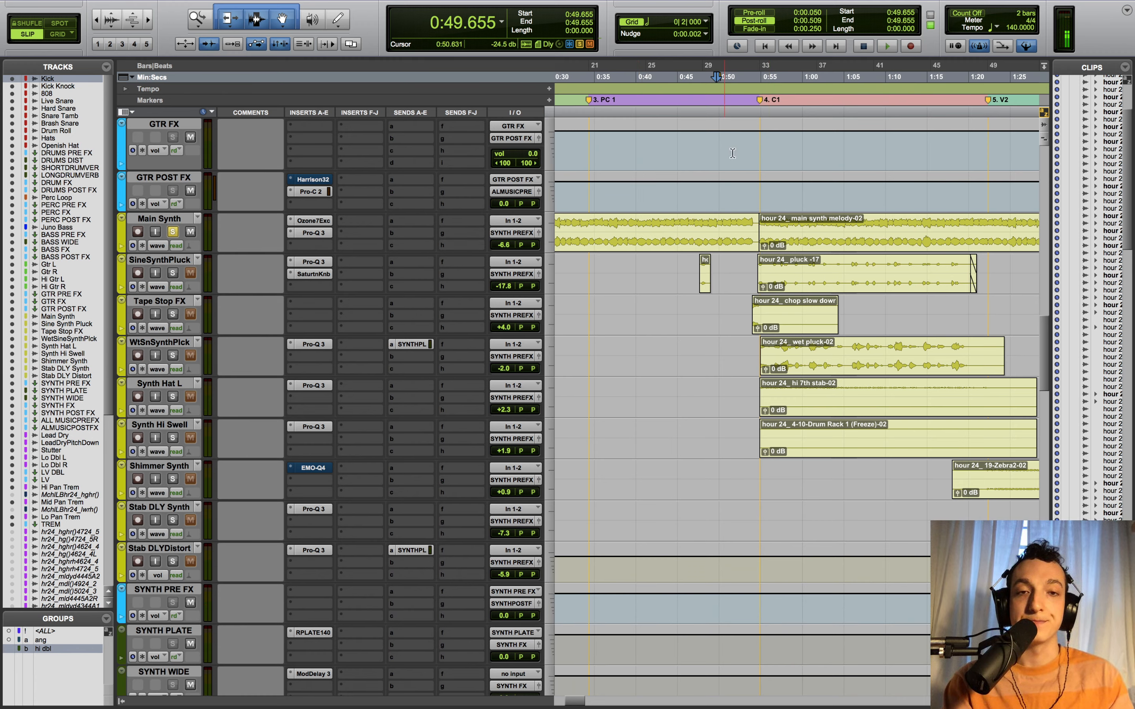
- Unsolo Main Synth, play the full mix, then open Shimmer Synth's output window
left_click(175, 232)
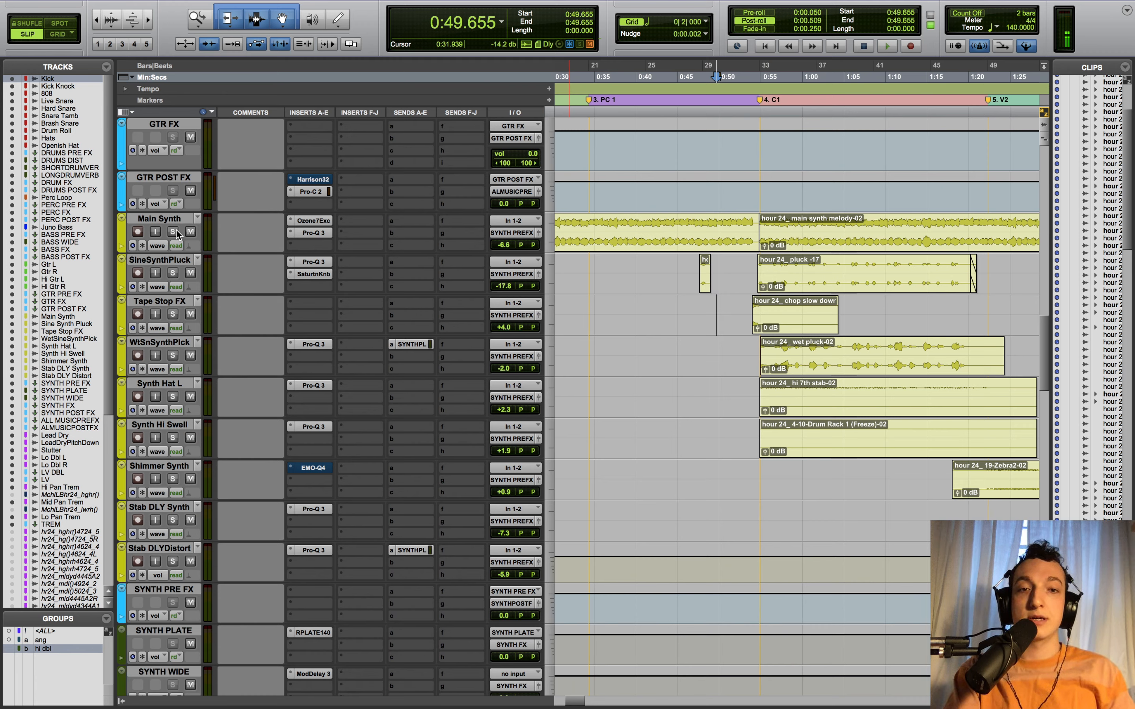
key("space")
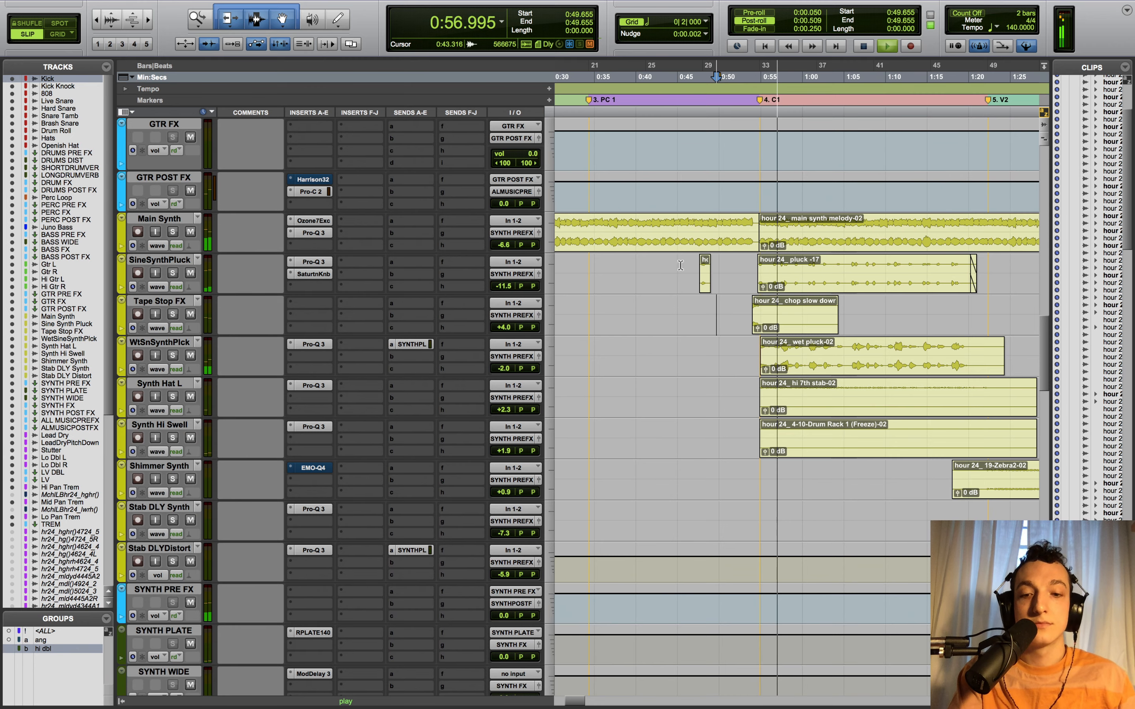
key("r")
scroll(803, 314, "right", 4)
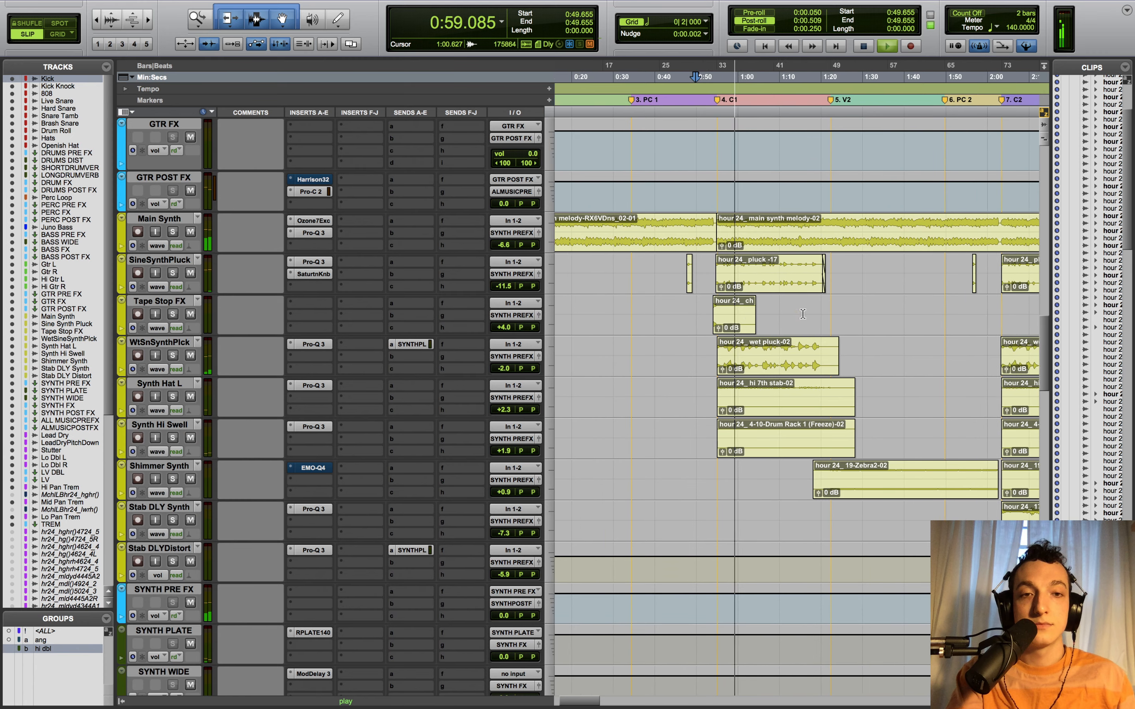
key("space")
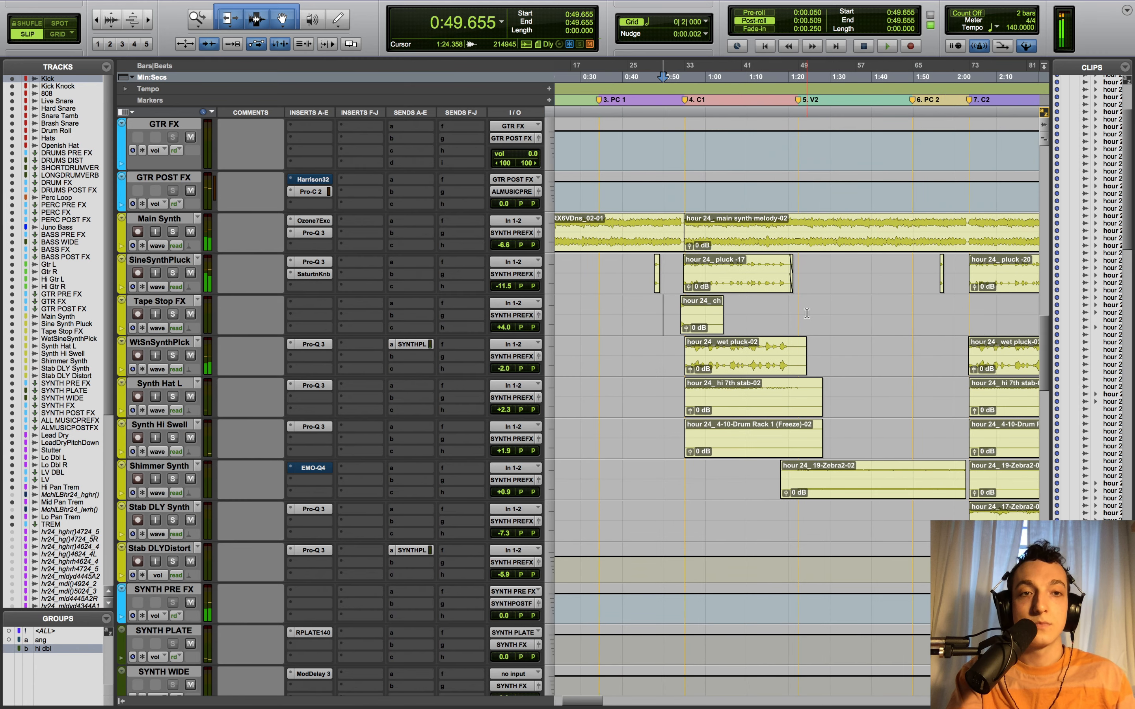
scroll(807, 313, "right", 3)
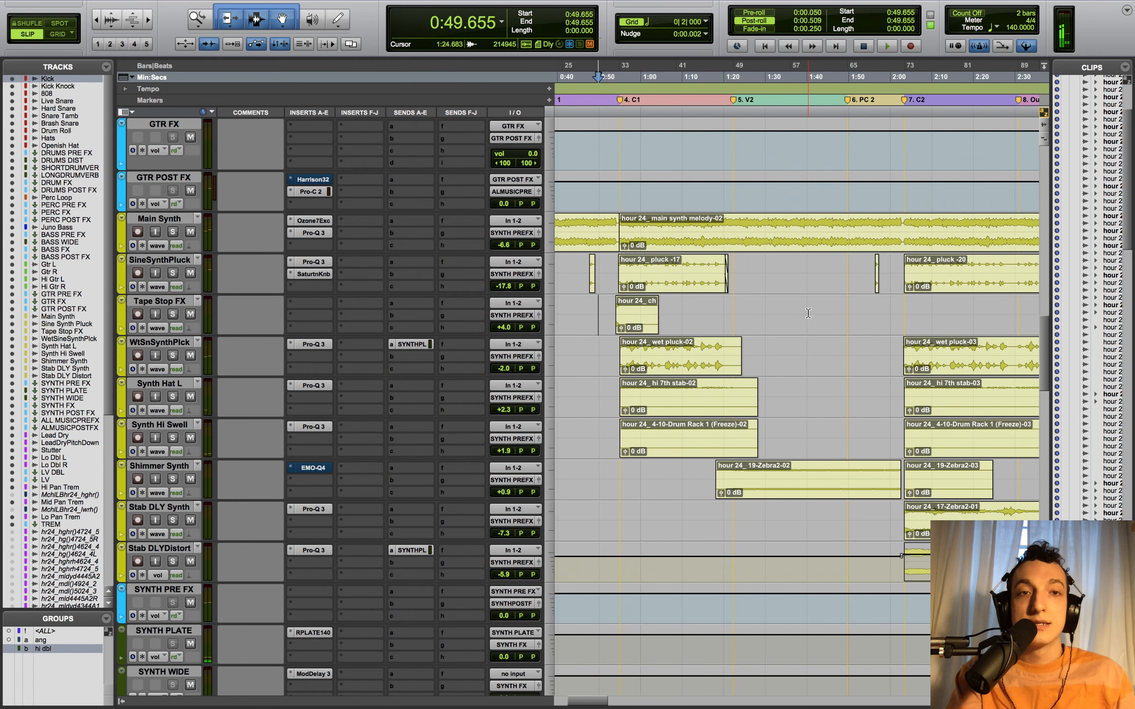
left_click(538, 479)
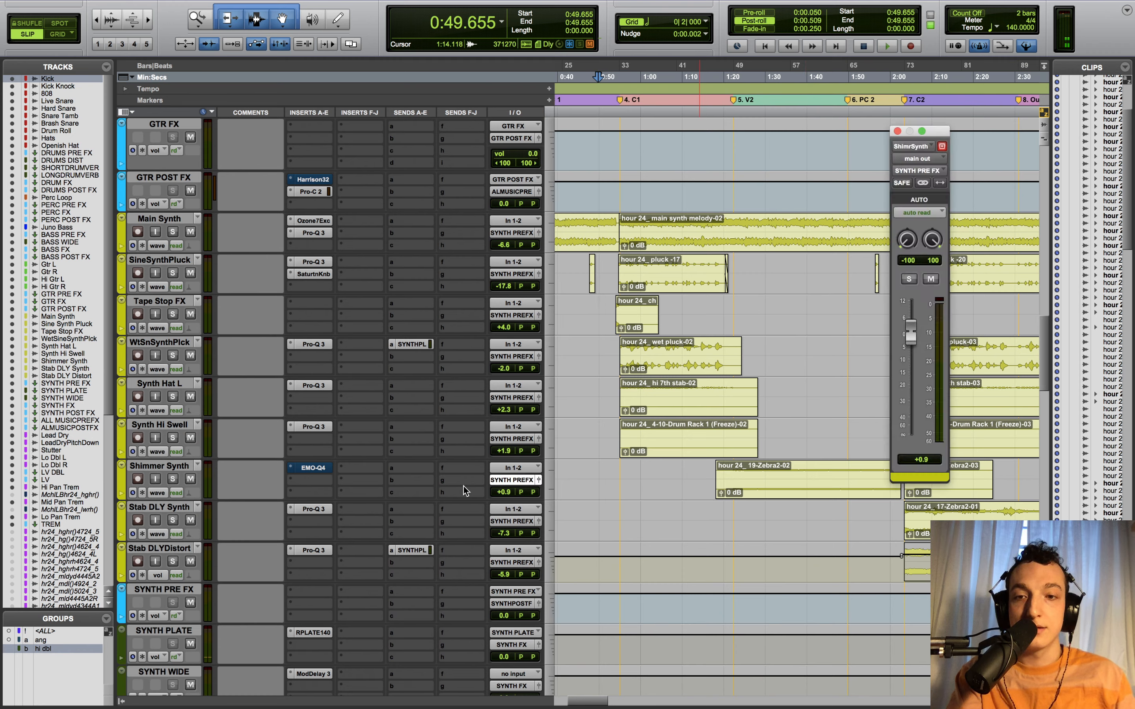
- Close Shimmer Synth's output window and play the mix from 1:57.353
left_click(898, 131)
left_click(878, 427)
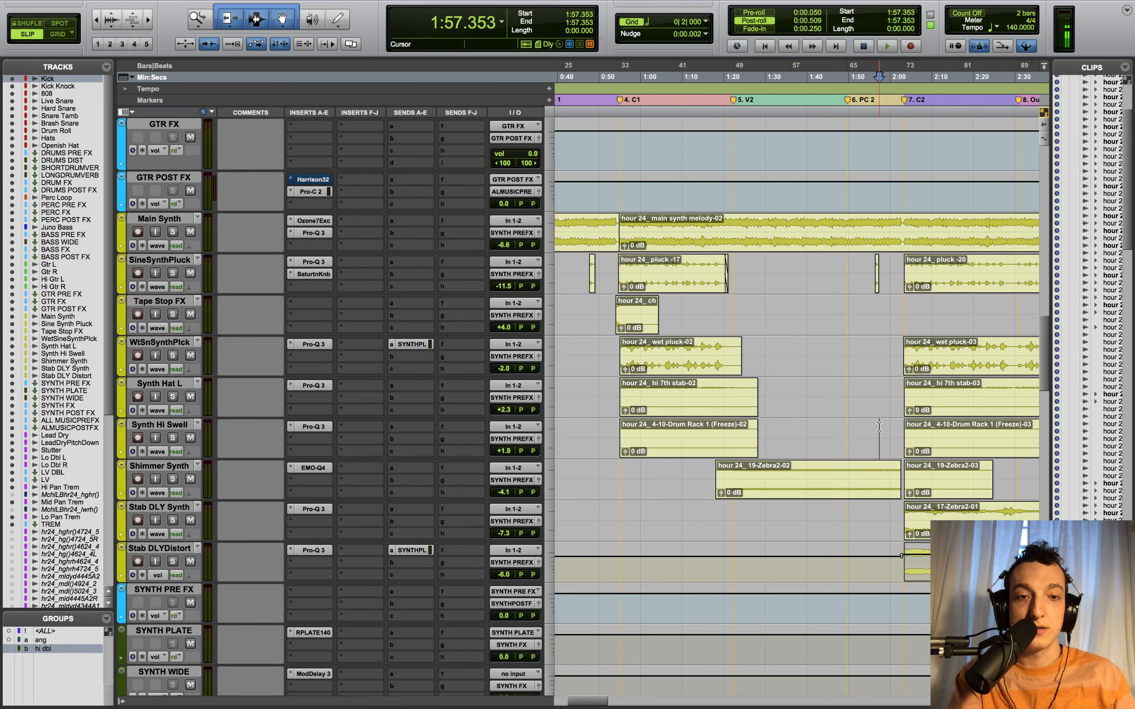
key("space")
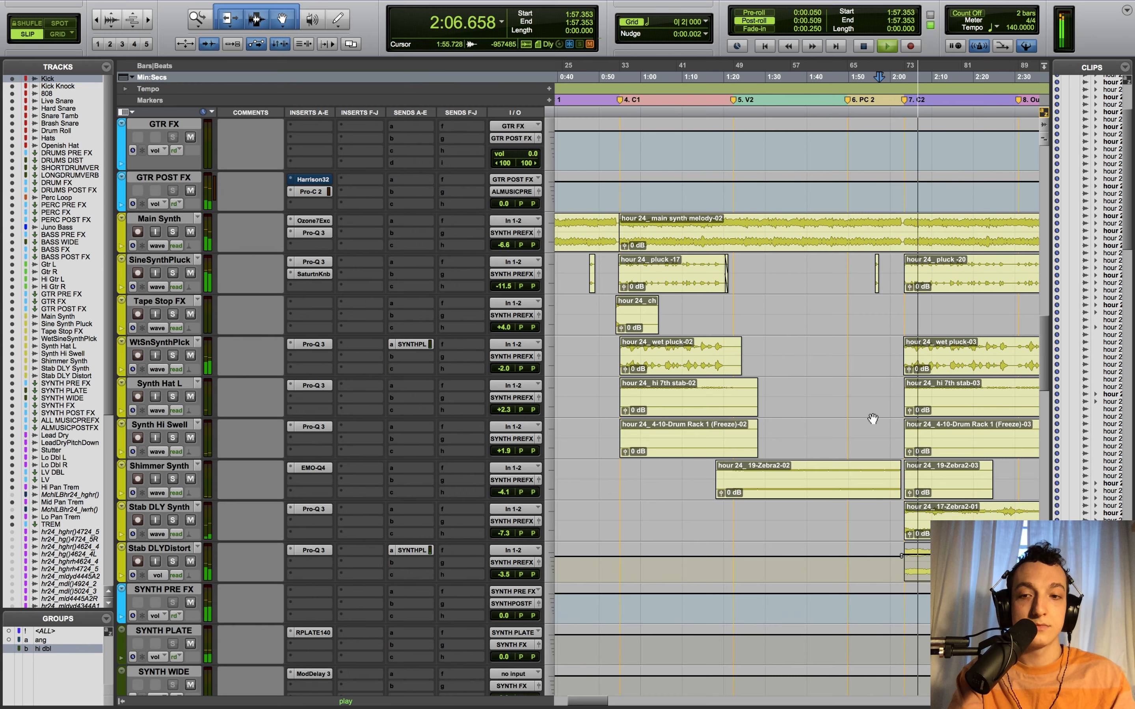
key("space")
- Zoom the timeline in and set the playhead to 2:02.798
scroll(916, 365, "right", 3)
scroll(916, 365, "right", 5)
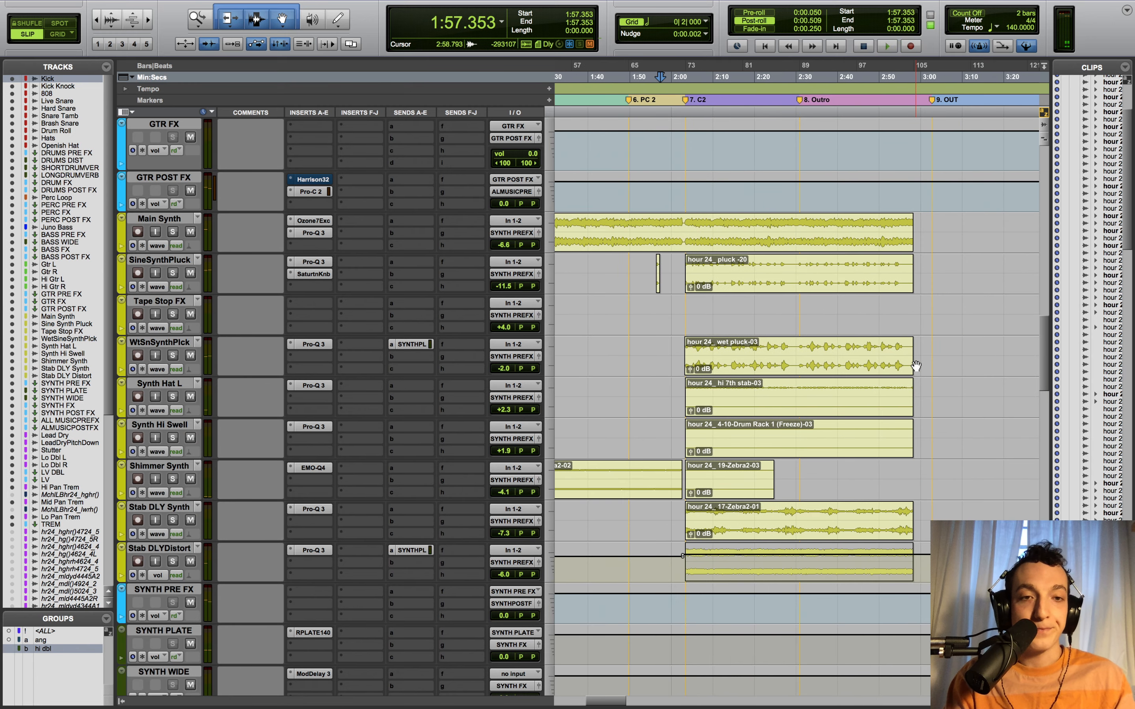
left_click(691, 608)
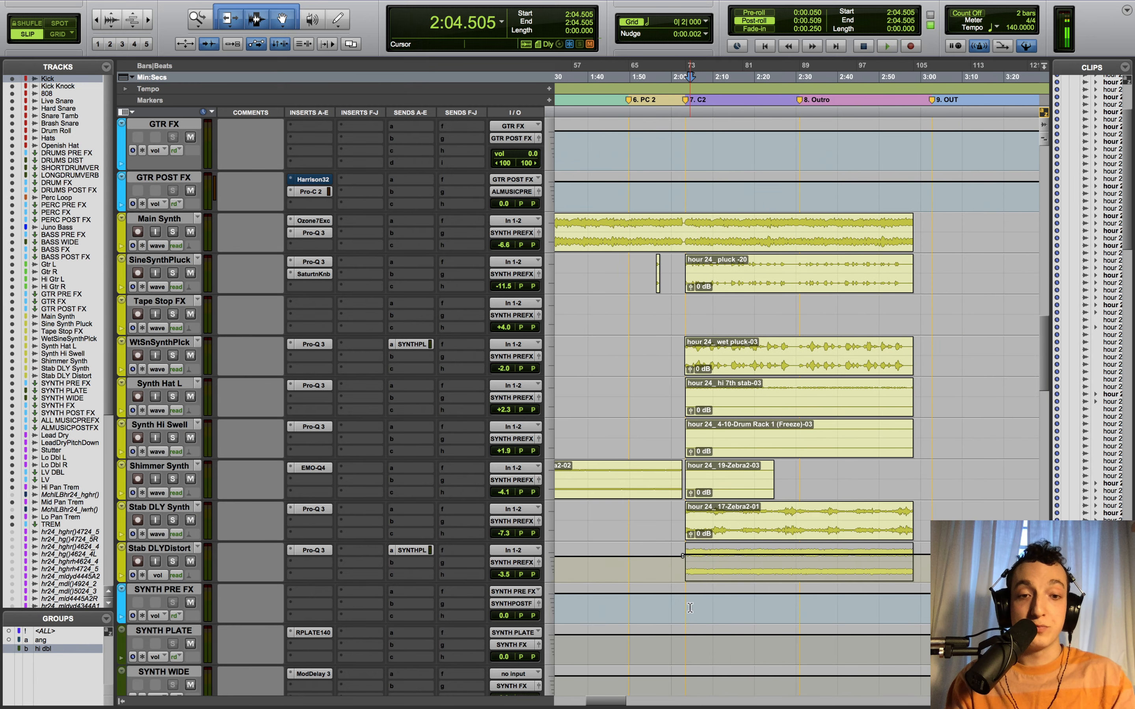
key("super+bracketright")
key("super+bracketright")
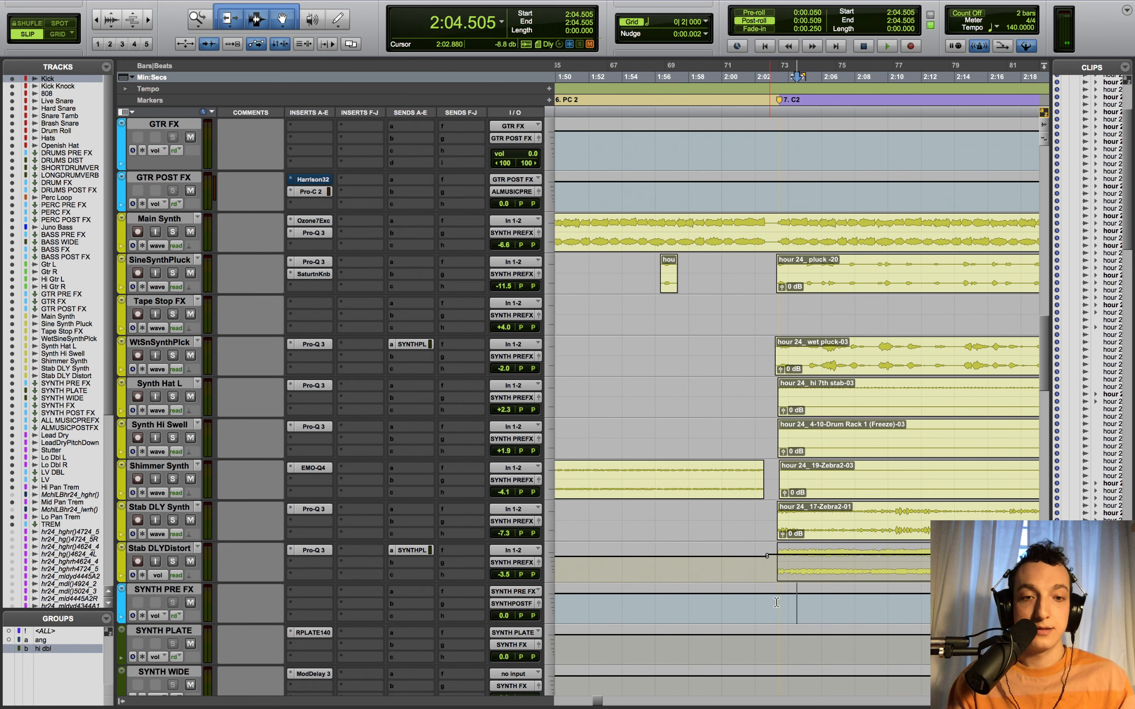
left_click(768, 606)
scroll(765, 604, "right", 3)
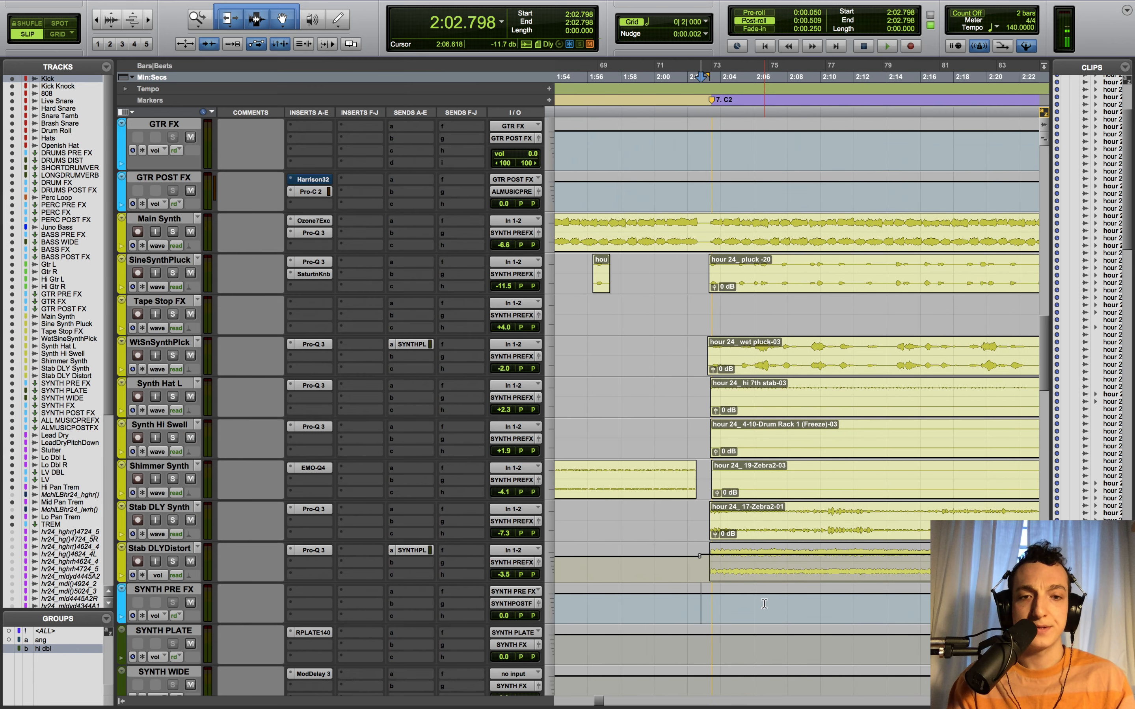
- Play Stab DLY Synth soloed and open its Pro-Q 3 showing the 327.21 Hz high-pass
left_click(173, 520)
key("space")
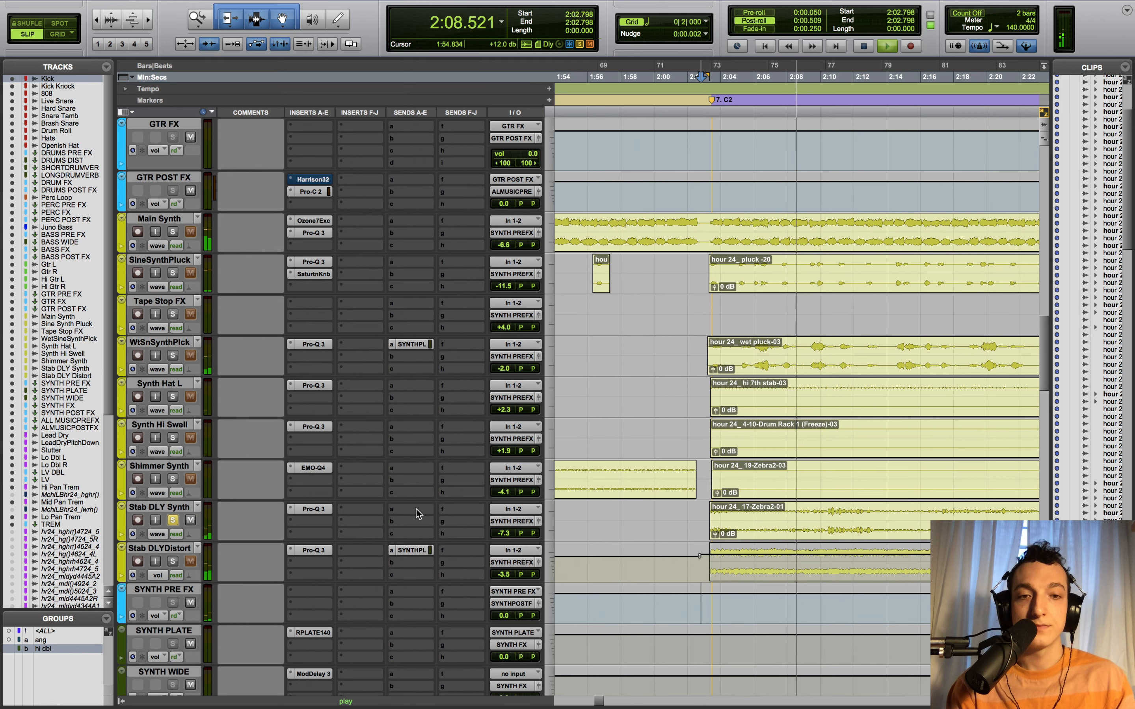
key("space")
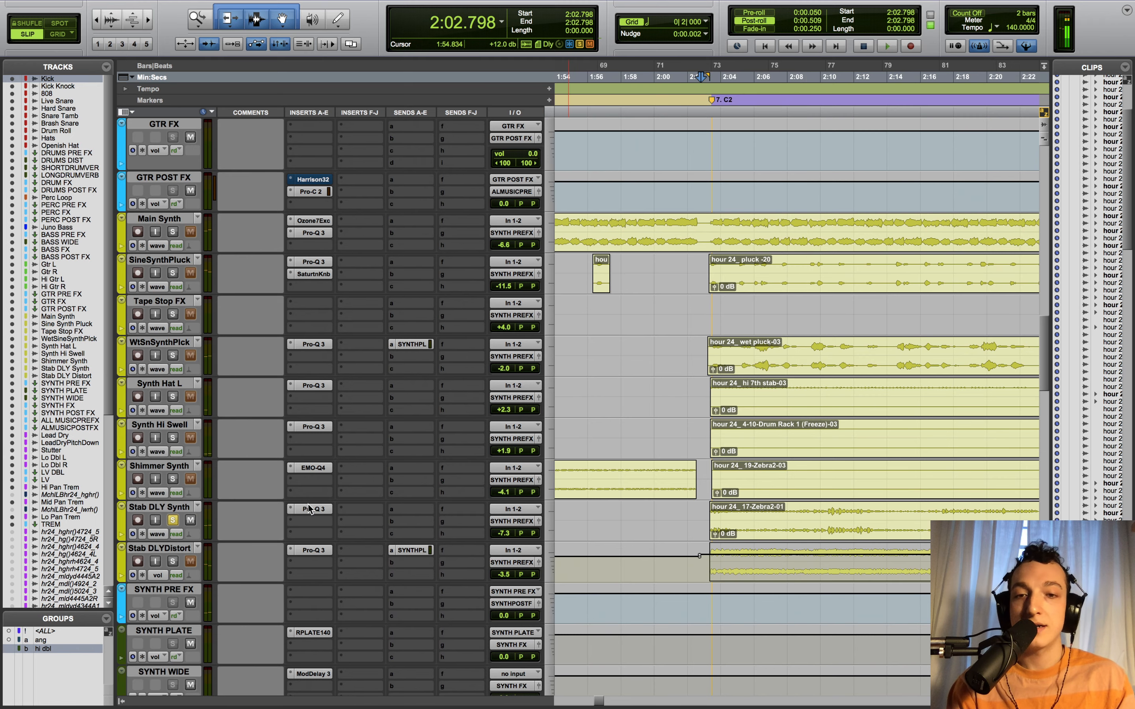
left_click(309, 509)
- Audition the 327.21 Hz low-cut band alone, close Pro-Q 3, and solo Stab DLYDistort
mouse_move(345, 216)
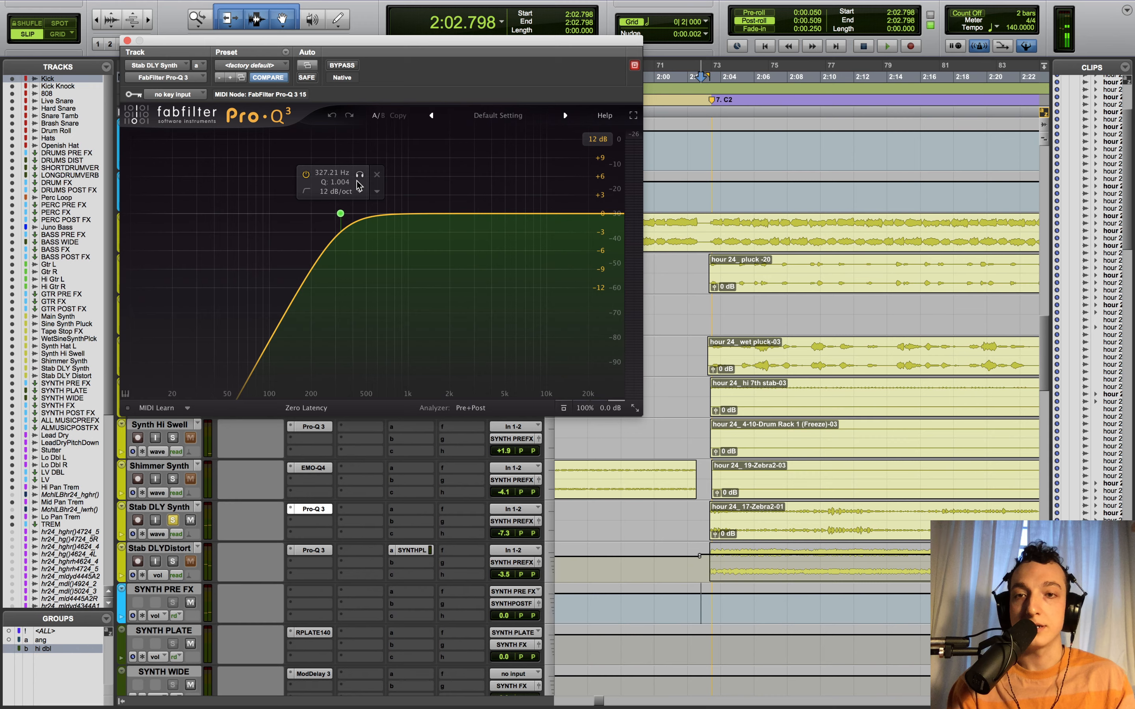
left_click(358, 176)
key("space")
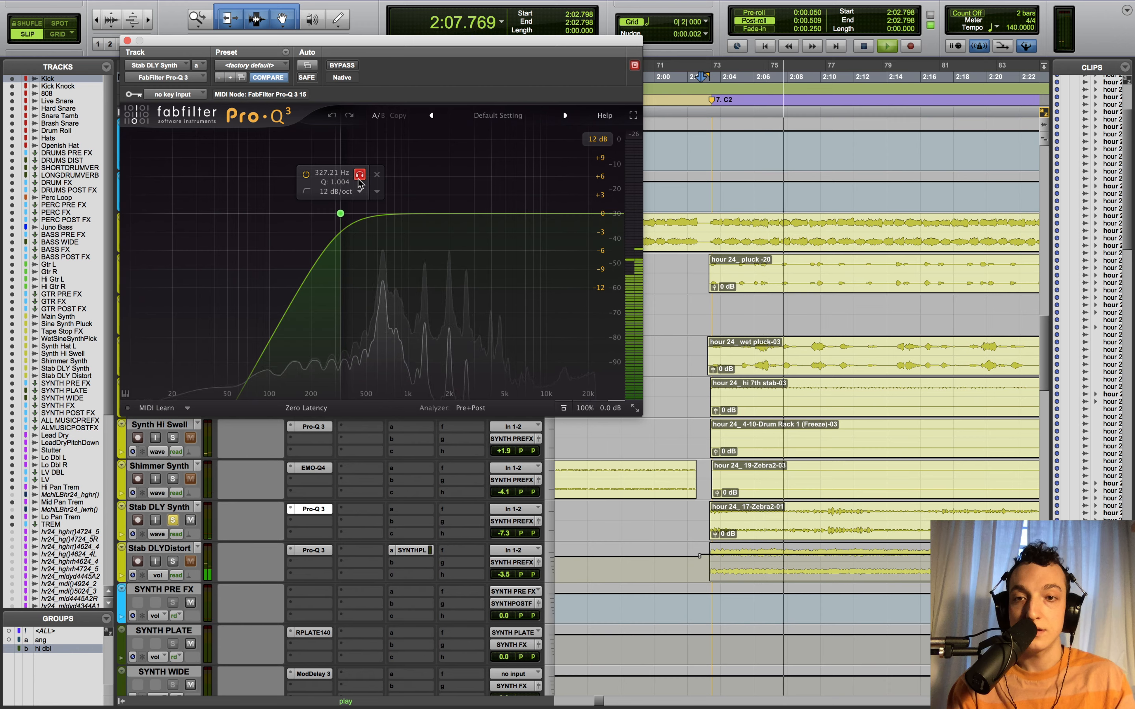
left_click(359, 177)
key("space")
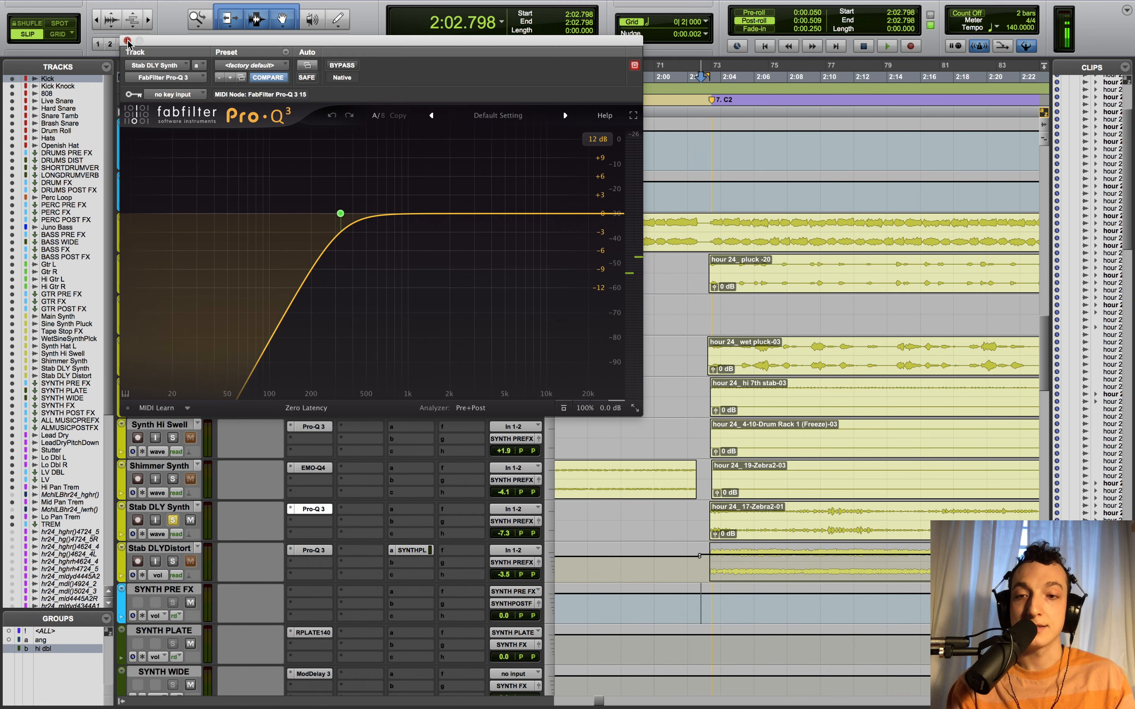
left_click(128, 41)
left_click(172, 561)
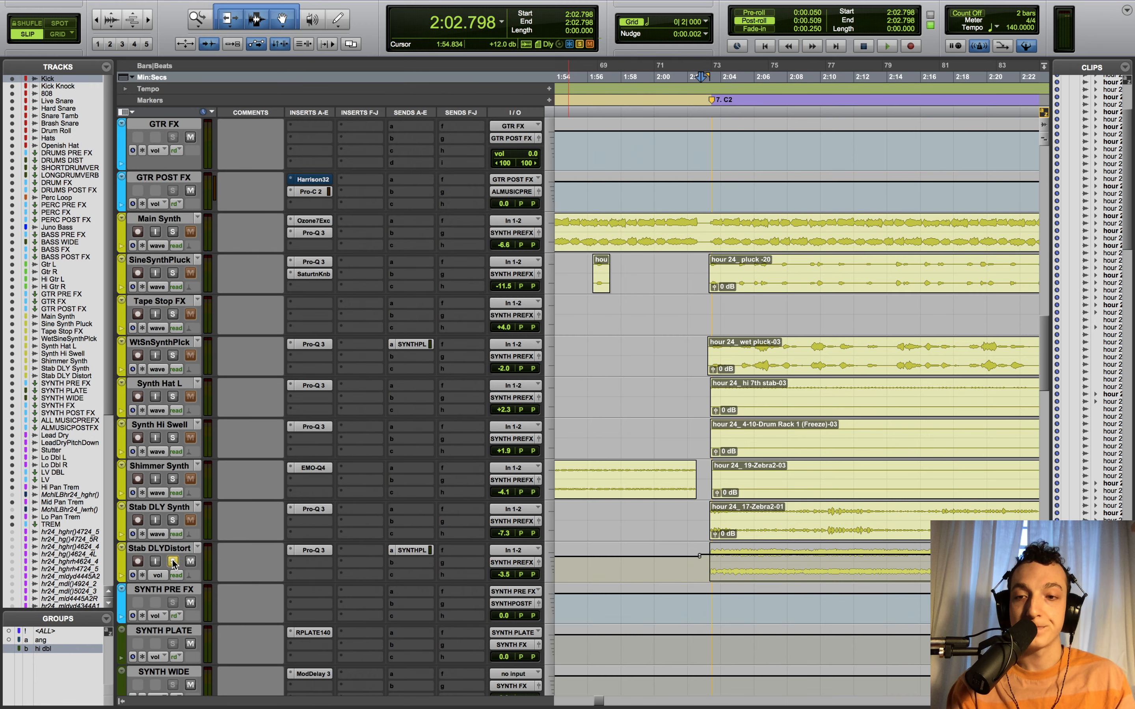
- Solo the Stab DLYDistort Pro-Q 3's 304.33 Hz high-pass band and audition it, then unsolo
left_click(300, 552)
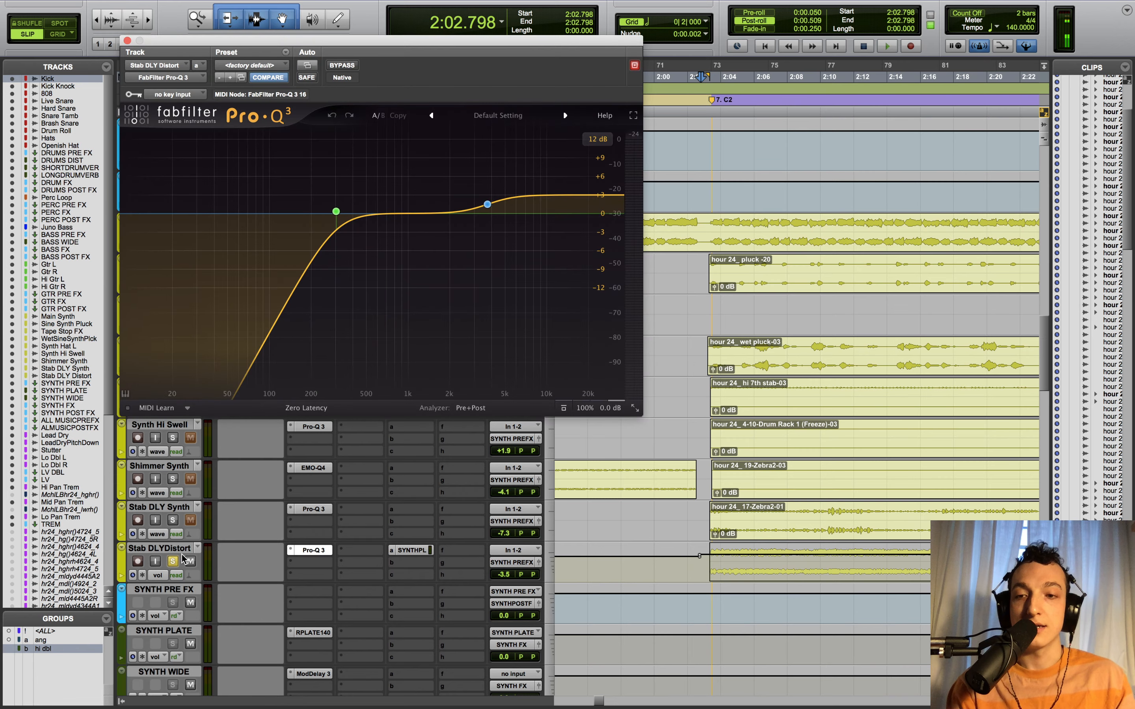
key("space")
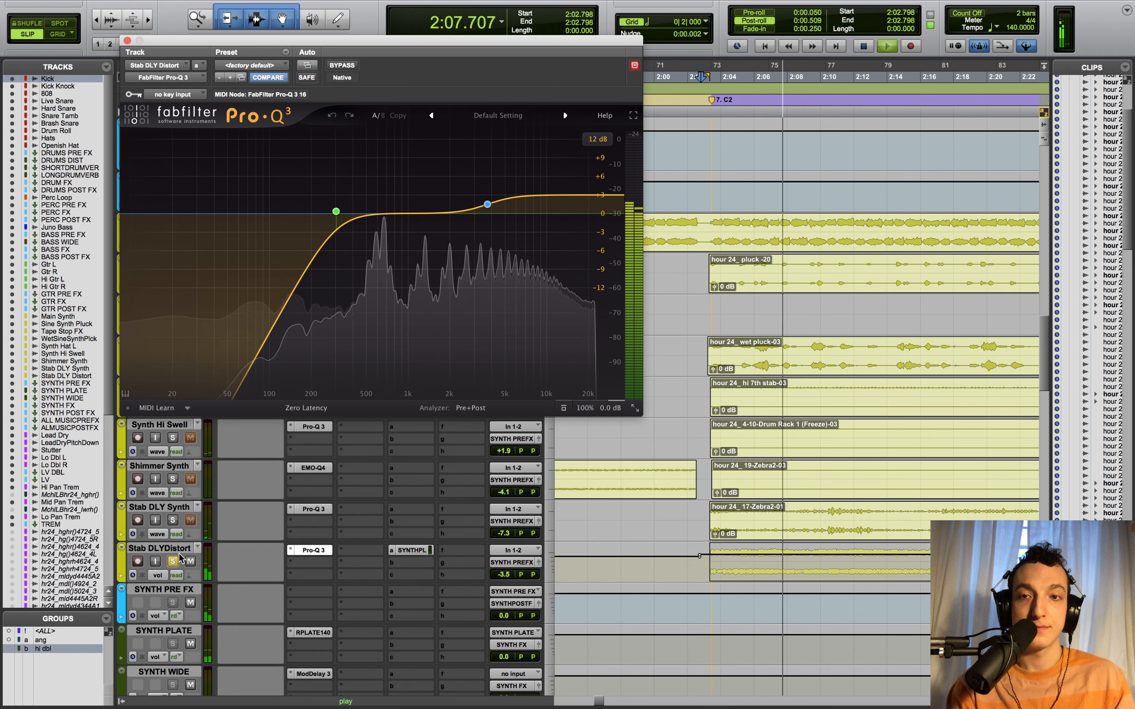
key("space")
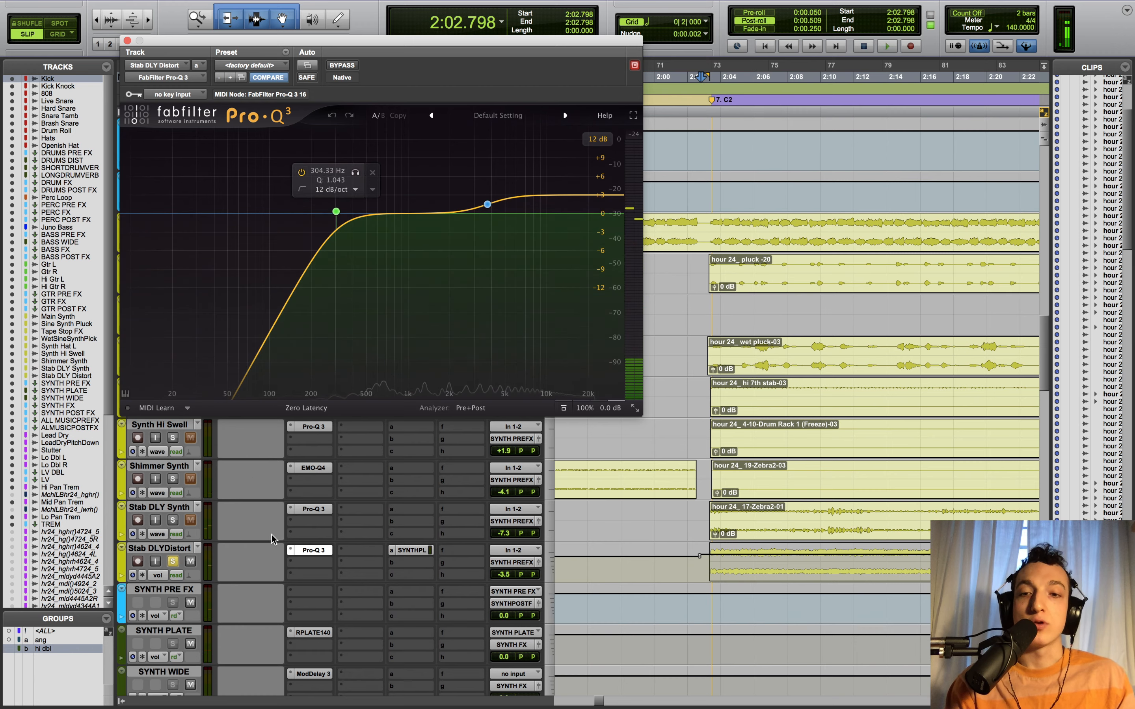
left_click(355, 172)
key("space")
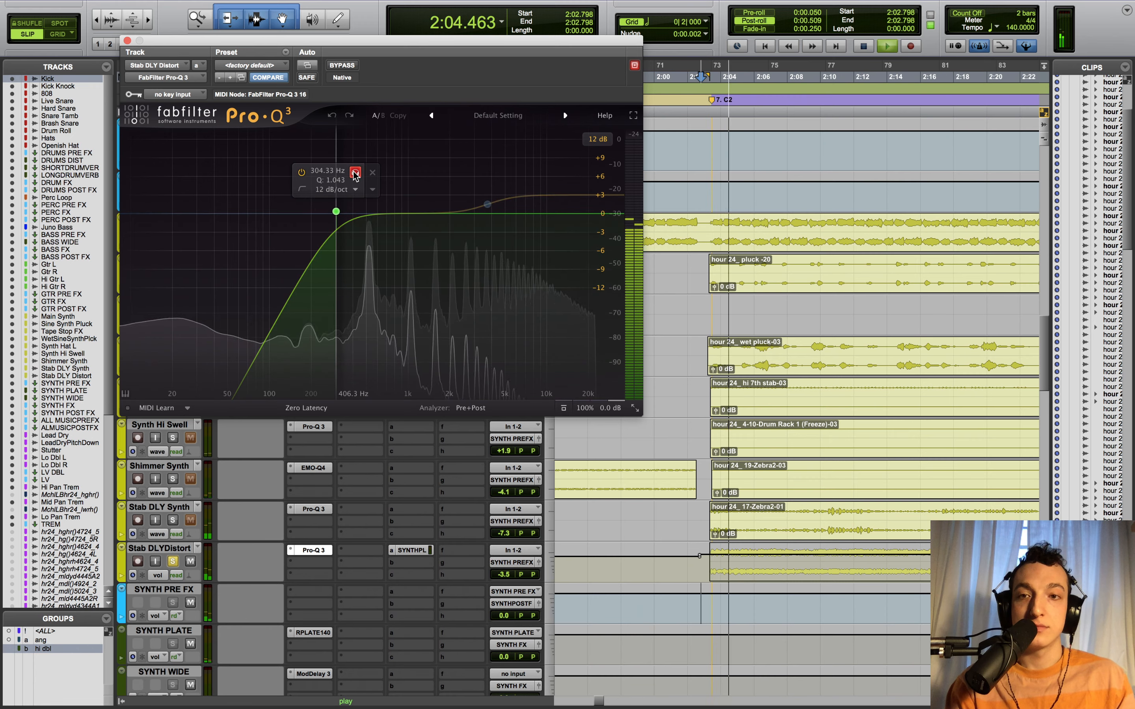
left_click(355, 173)
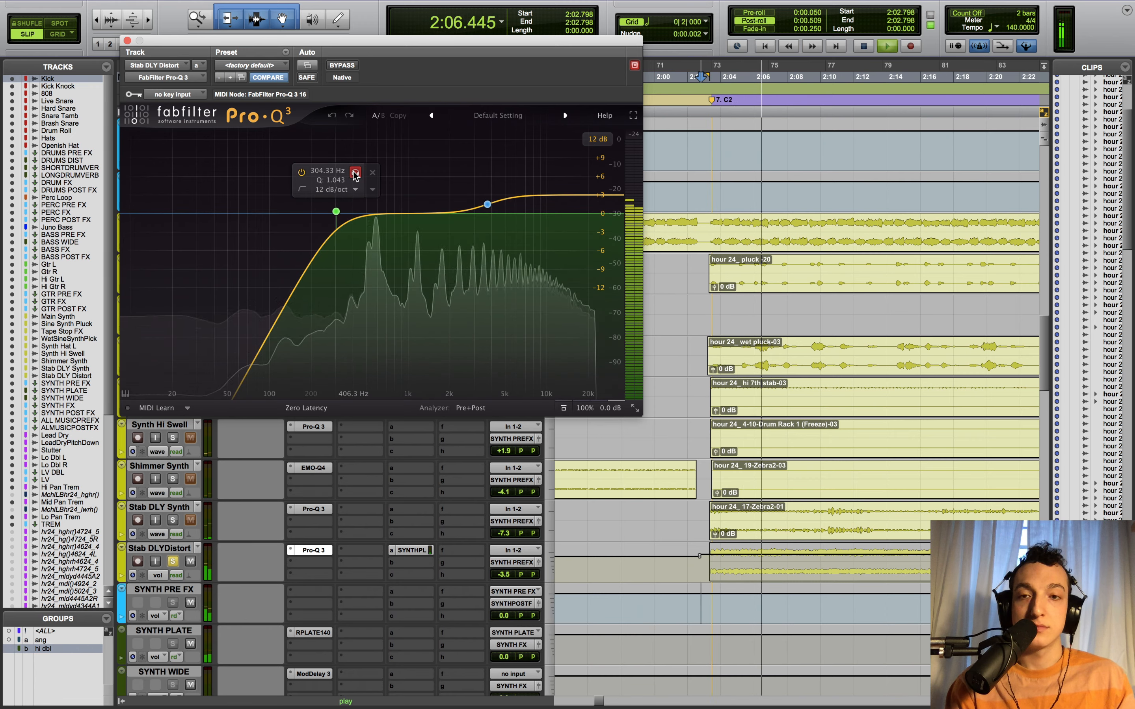
key("space")
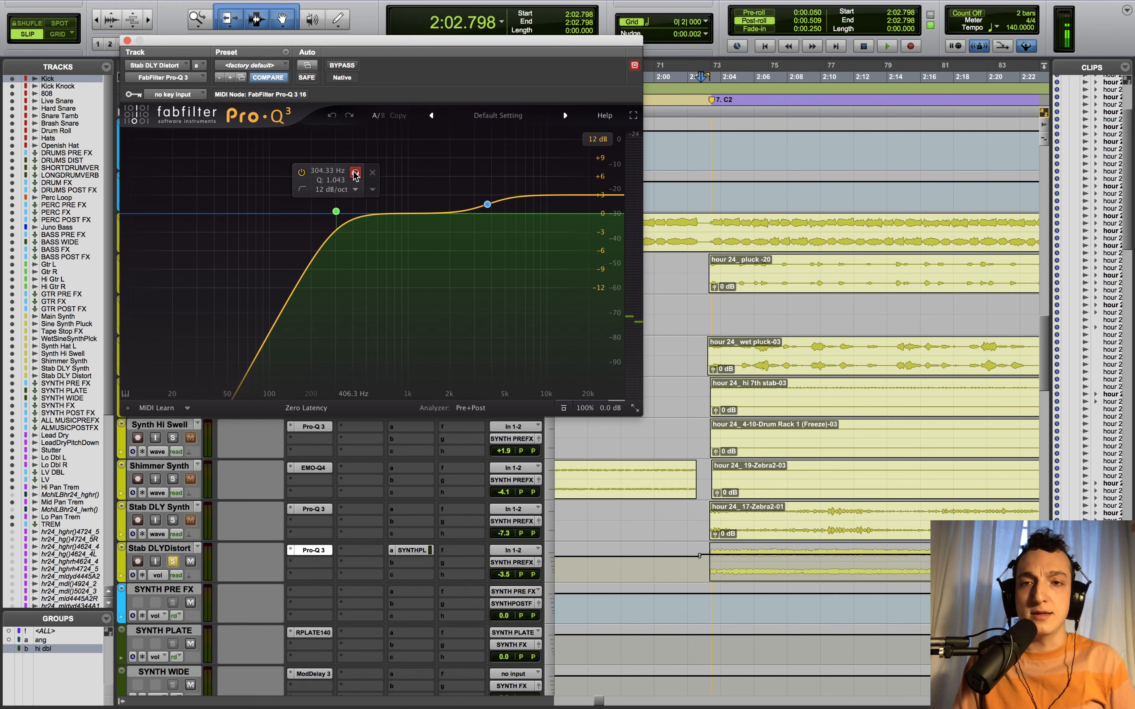
left_click(355, 175)
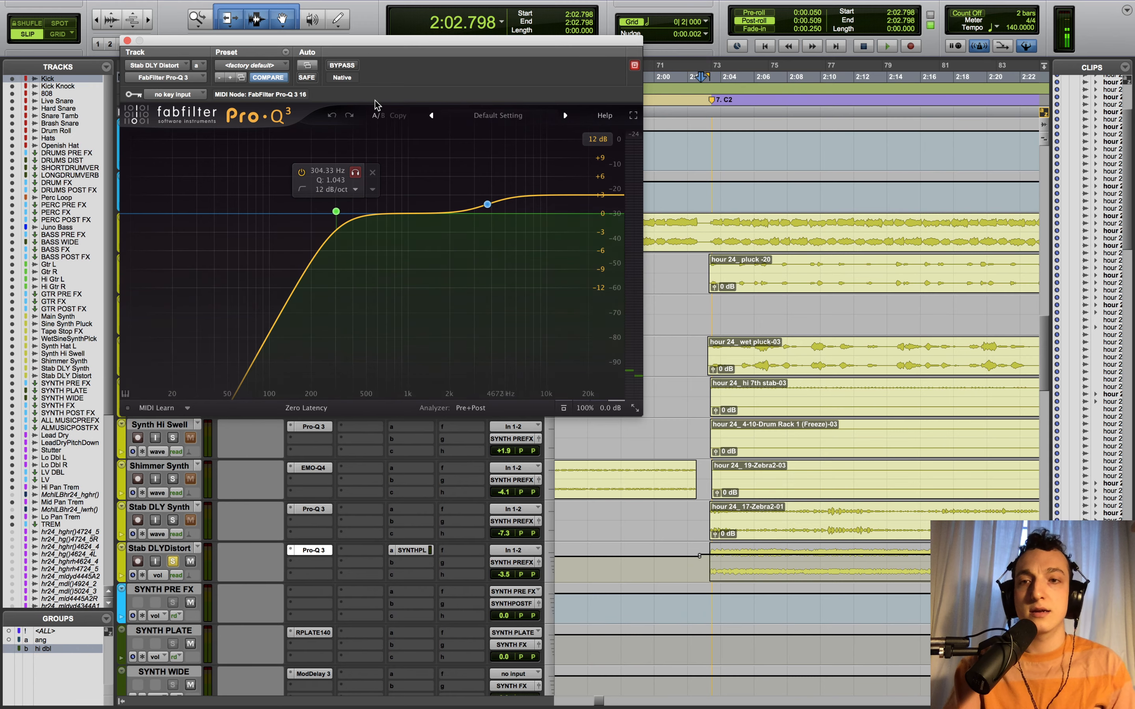
- With Pro-Q 3 closed, play the synth section and stop it
left_click(126, 41)
key("space")
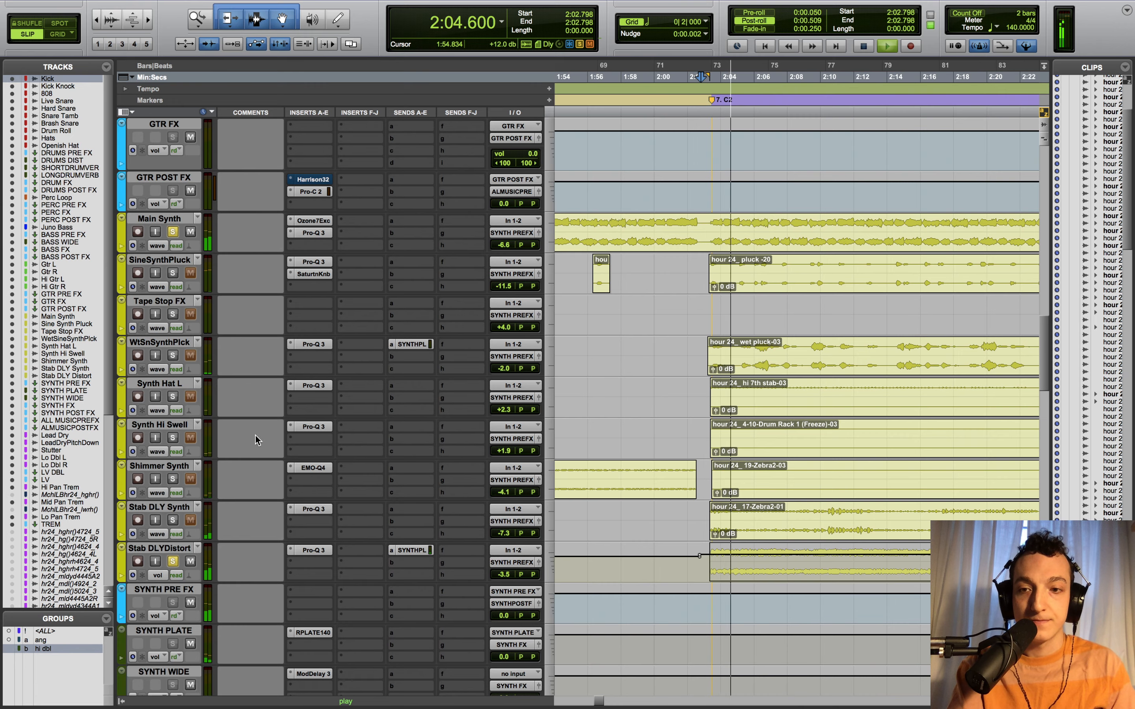
left_click(318, 554)
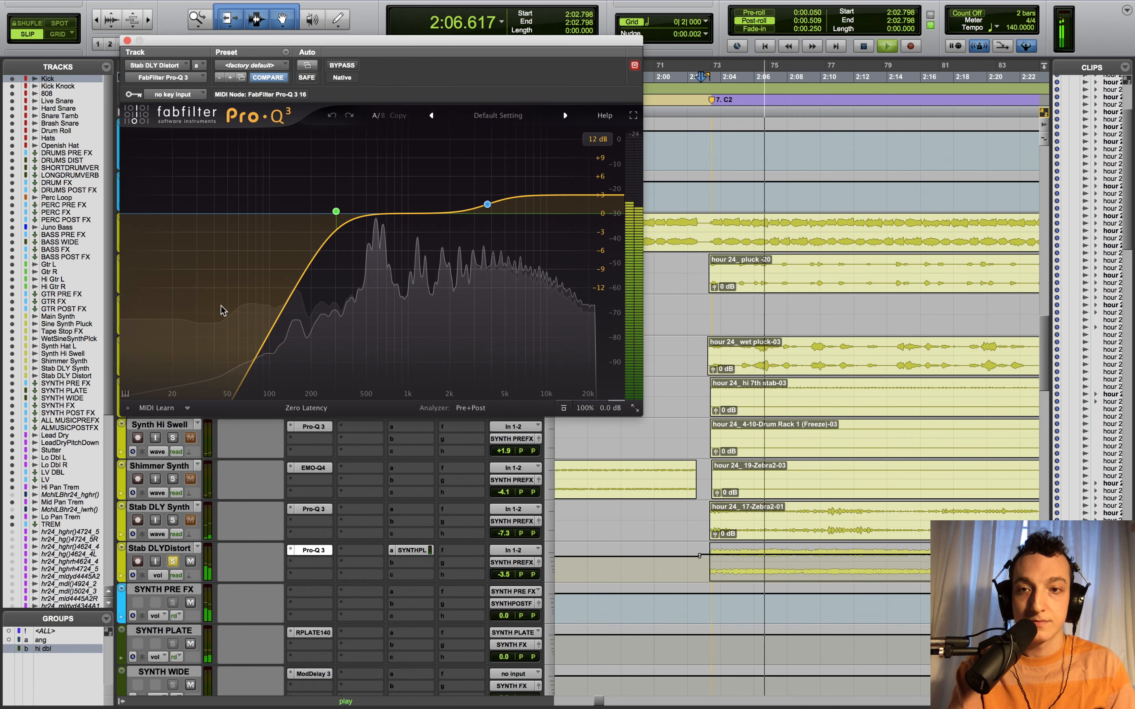
left_click(128, 41)
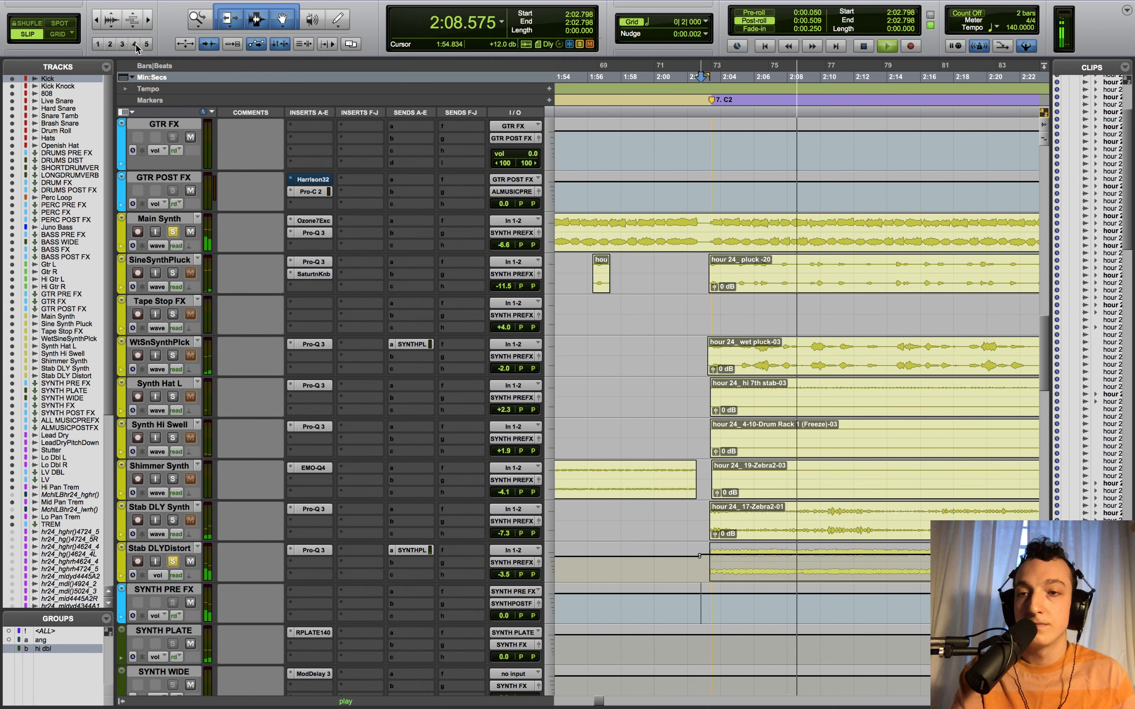
key("space")
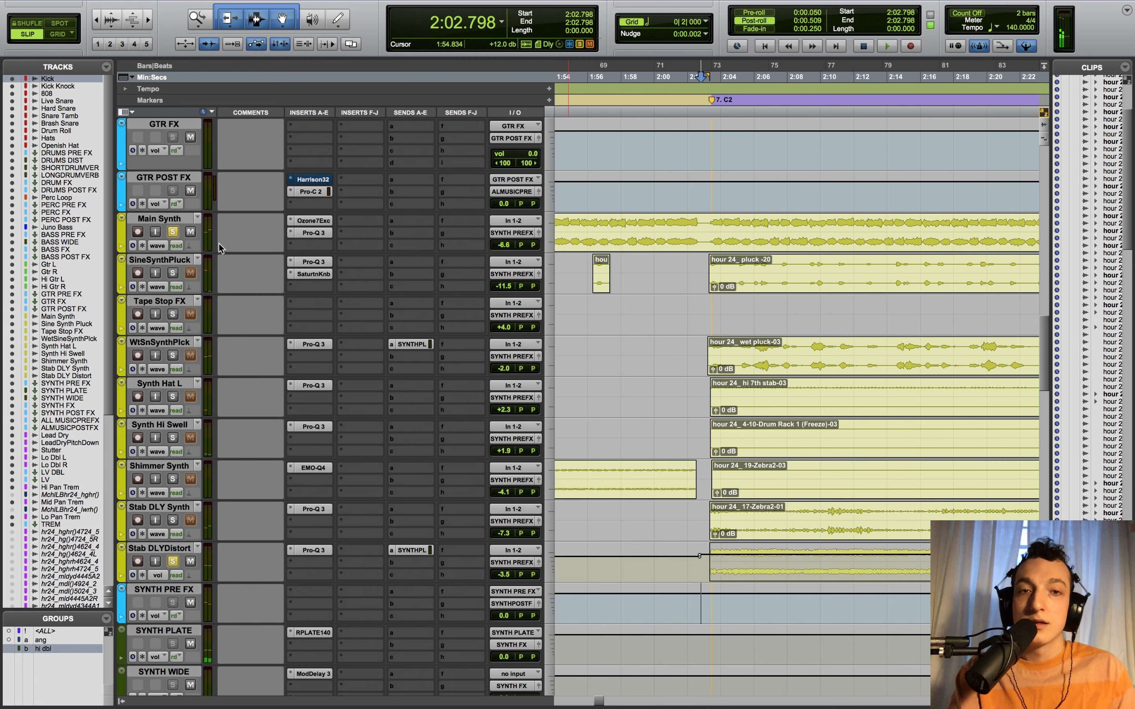
- Unsolo the synths, check Stab DLYDistort's -10.2 SYNTH PLATE send, and select 1:59.588–2:04.667
left_click(173, 233)
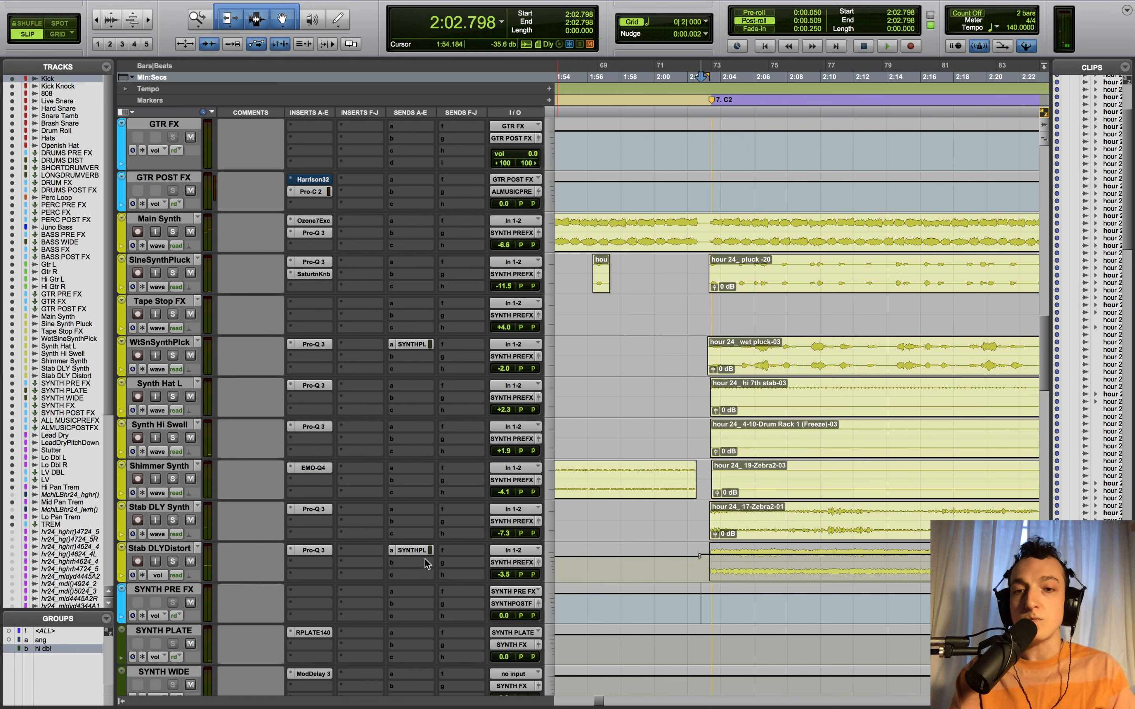
left_click(412, 550)
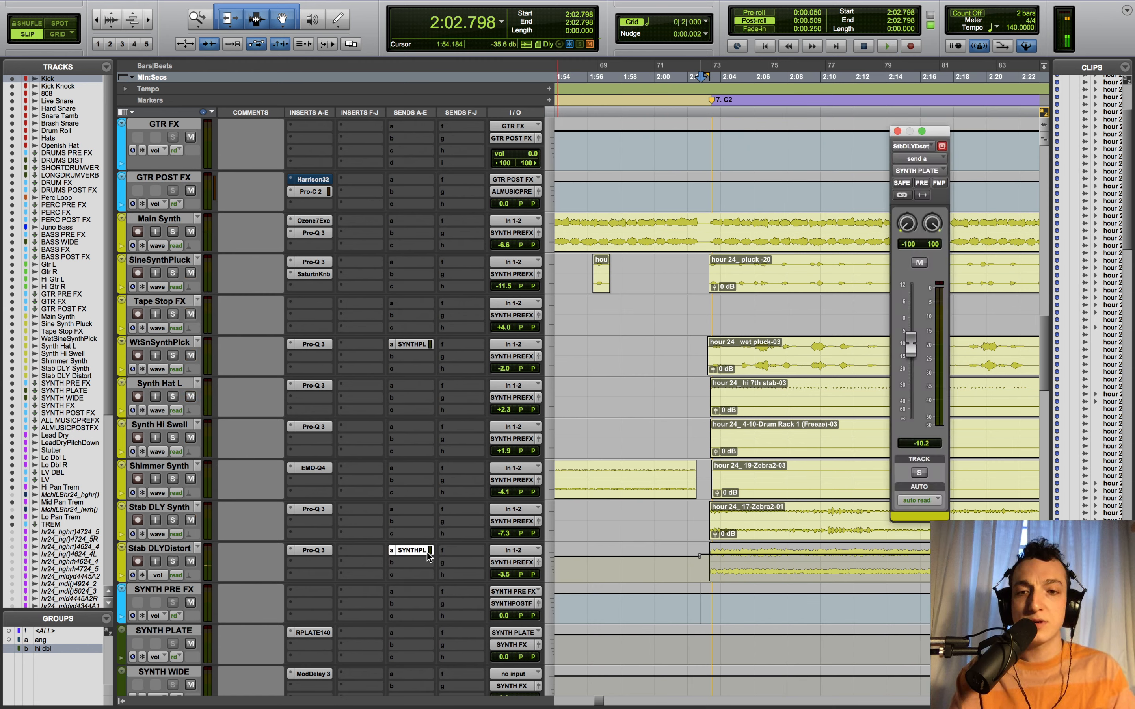
left_click(898, 132)
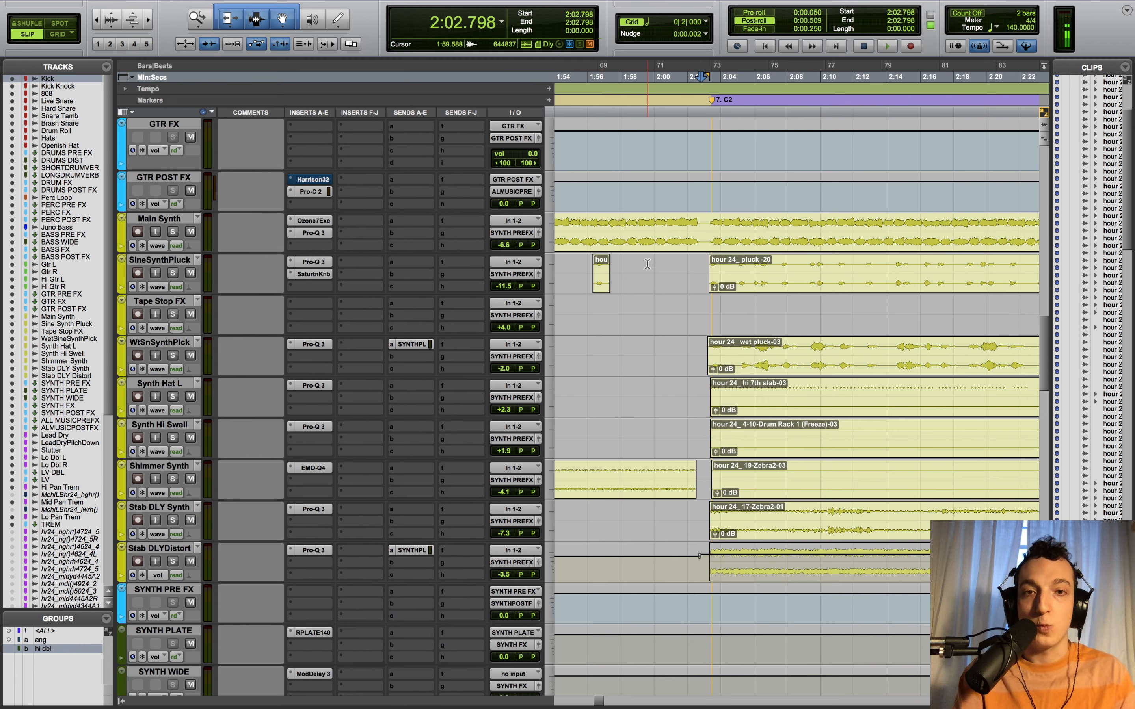
left_click_drag(647, 264, 730, 488)
scroll(654, 531, "down", 3)
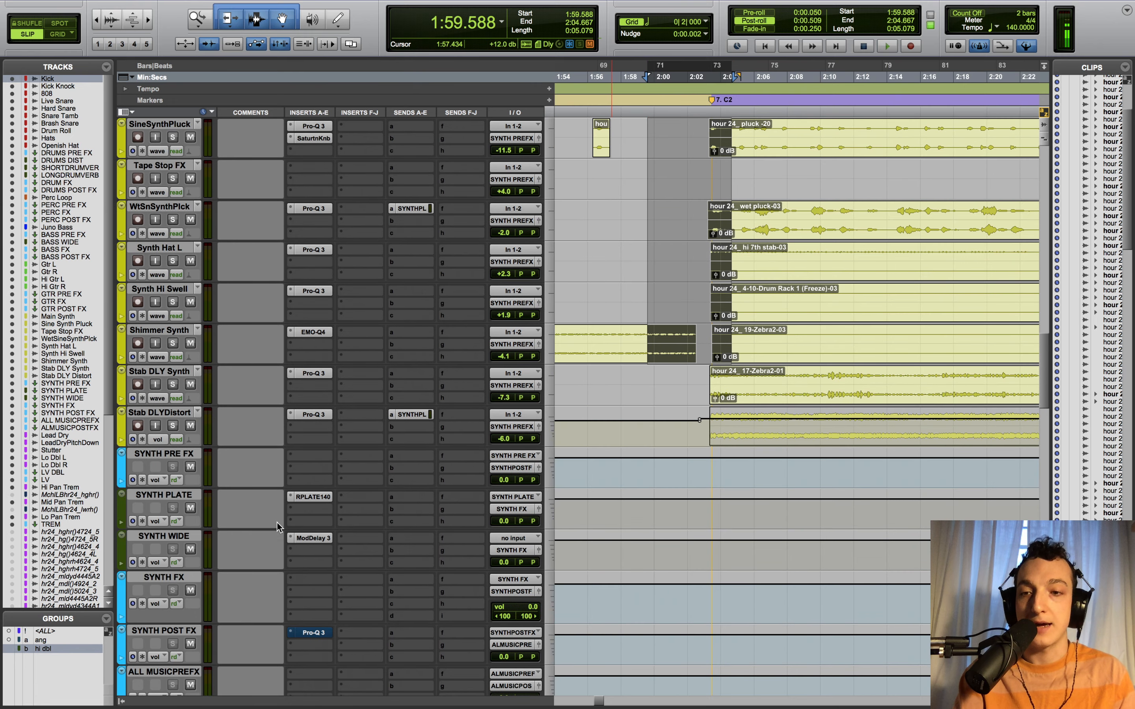
- Place the edit point at 2:00.888 and inspect the SYNTH PLATE bus's Rev PLATE-140 reverb
left_click(669, 372)
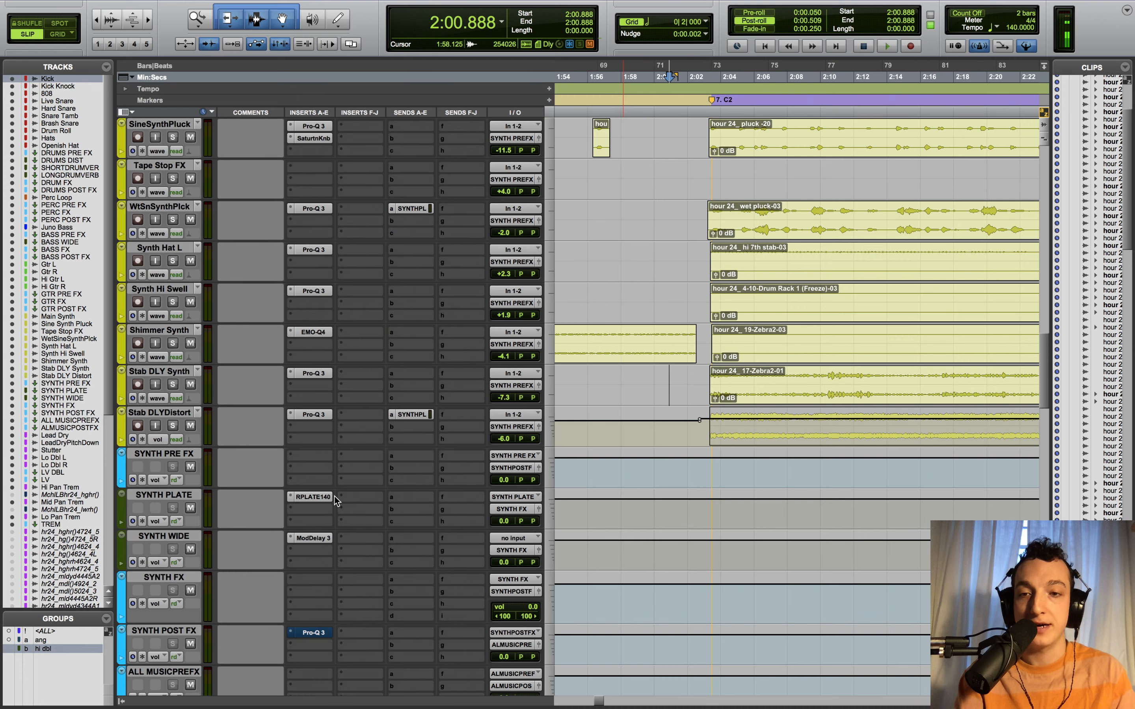
left_click(313, 497)
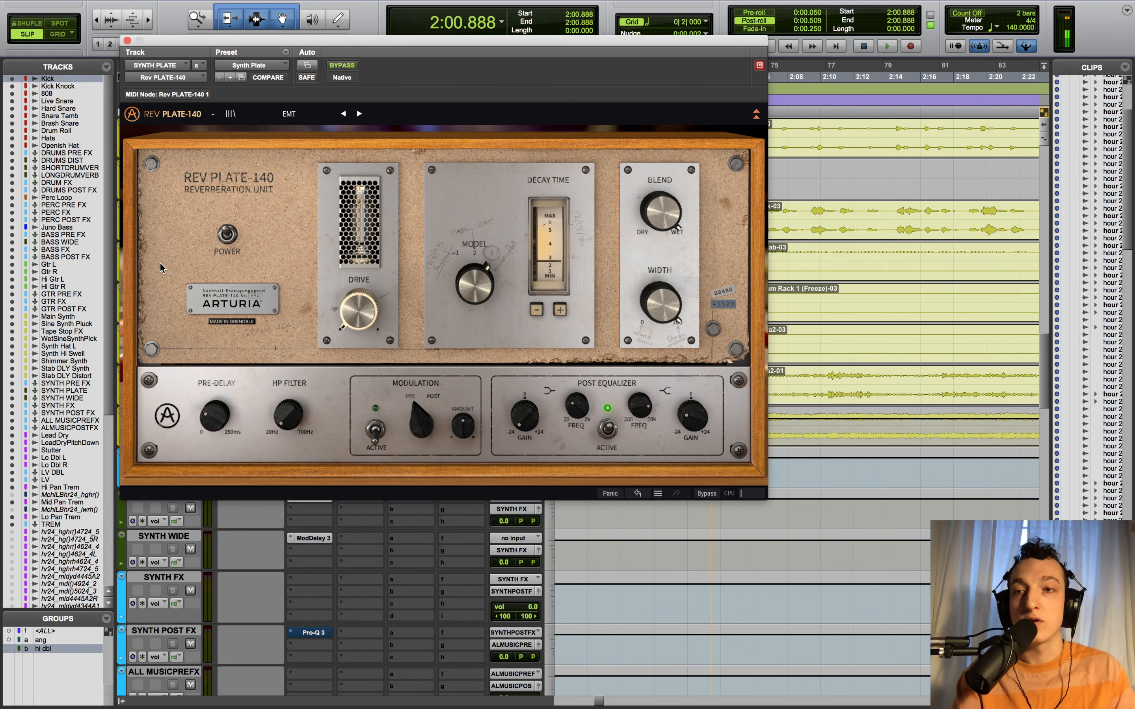
left_click(127, 40)
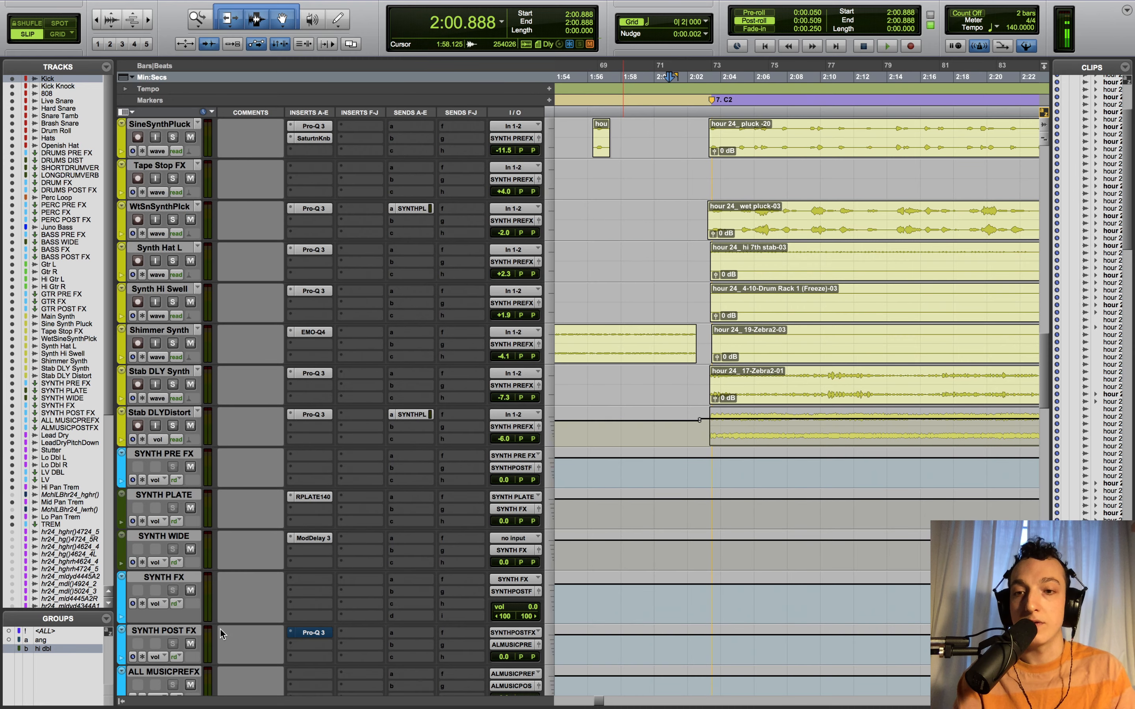
left_click(313, 497)
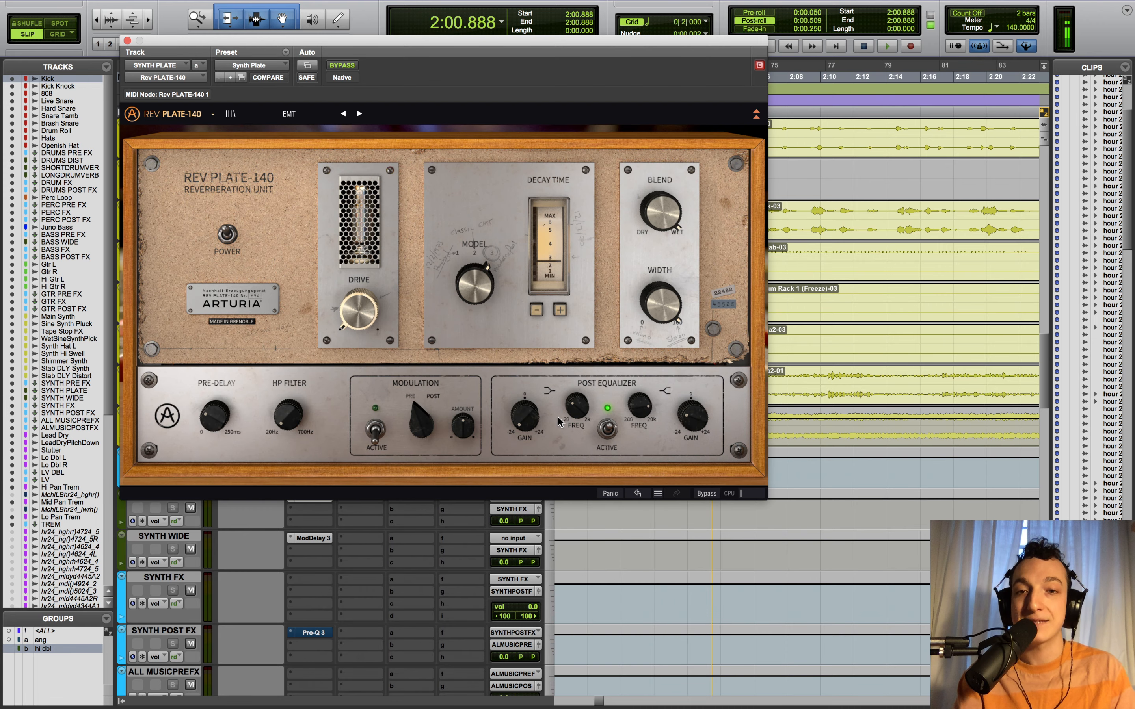
left_click(127, 40)
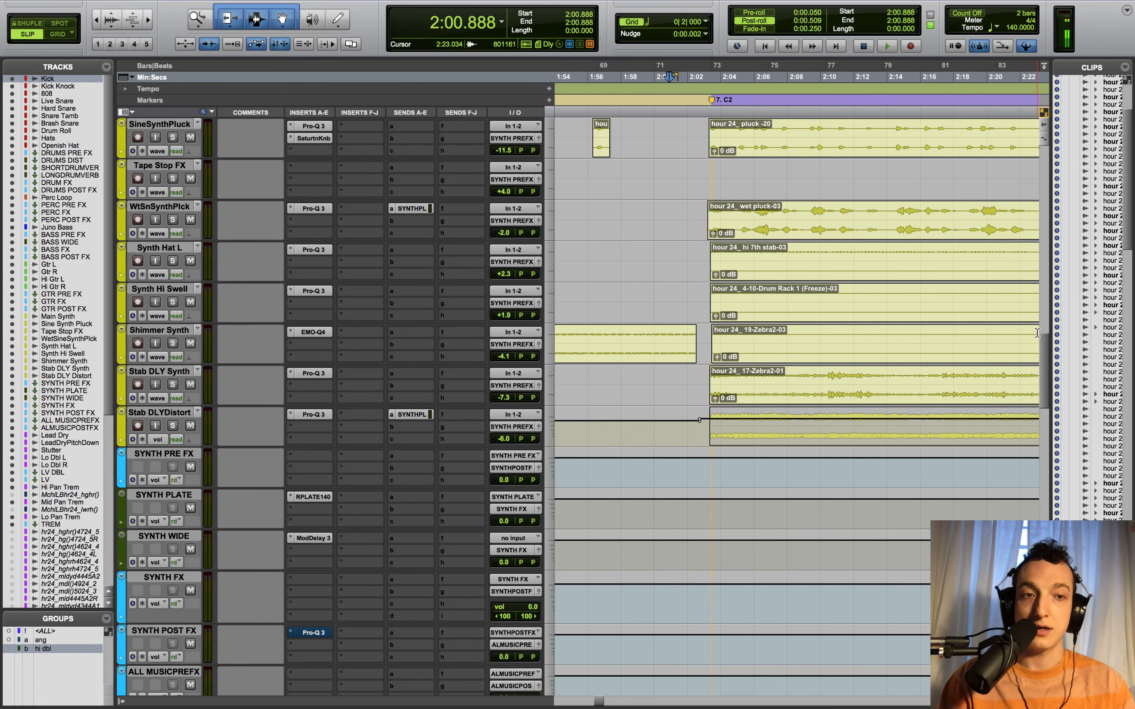
- Zoom out to the whole song, return to 0:00.000, and scroll to the synth buses and ALMUSICPOSTFX
left_click_drag(1042, 347, 1031, 262)
key("r")
key("r")
key("r")
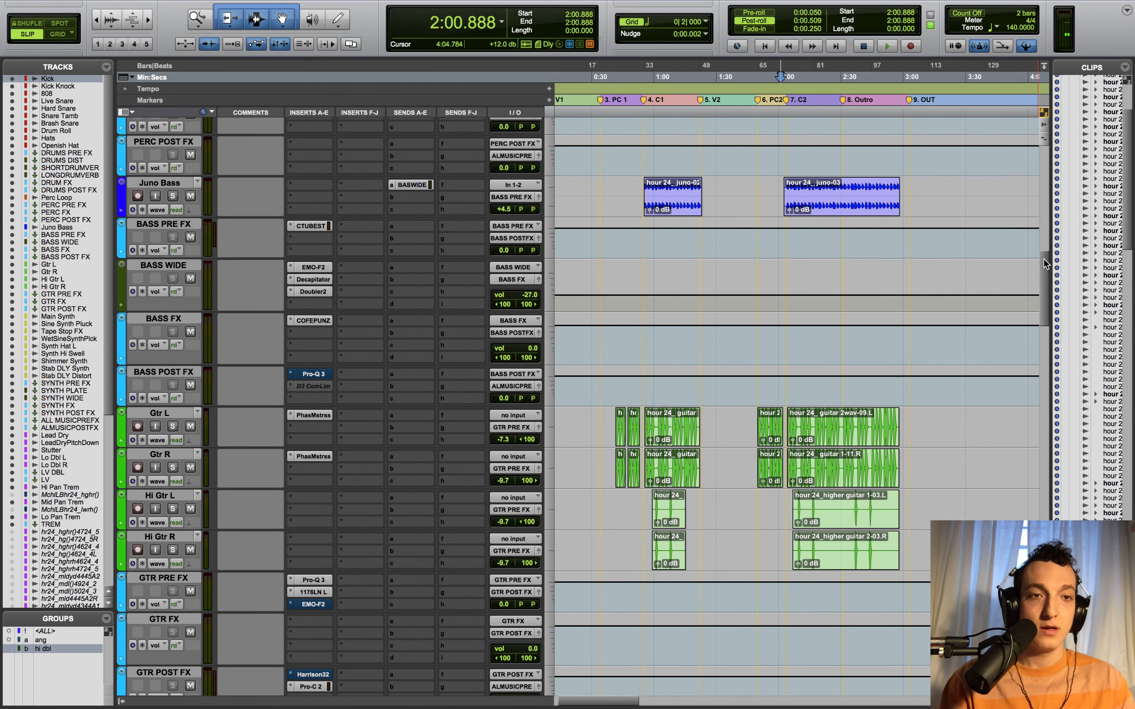
left_click_drag(1046, 263, 1009, 291)
scroll(1009, 291, "down", 10)
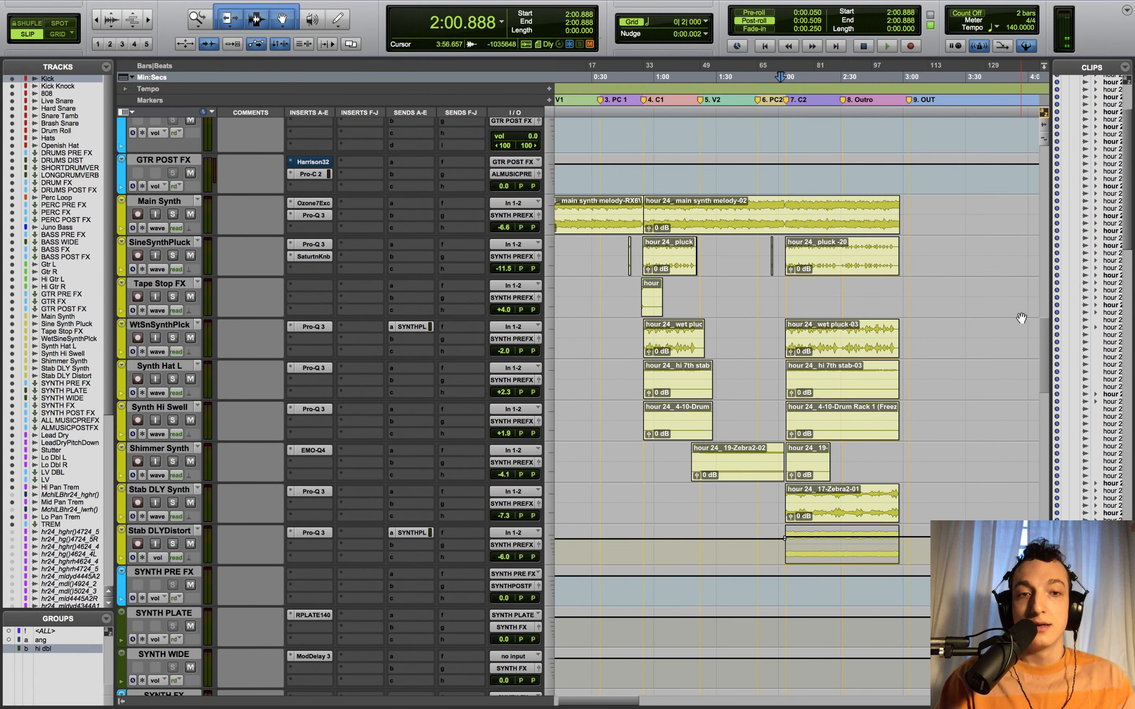
scroll(1043, 323, "down", 1)
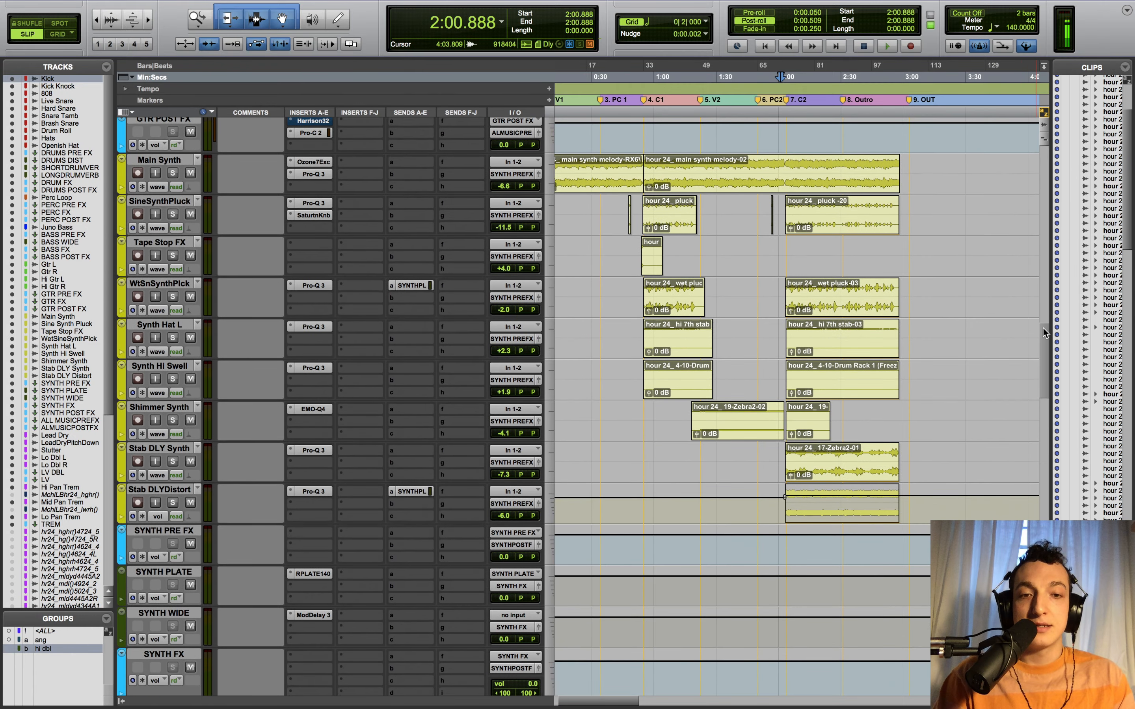
key("Return")
scroll(922, 399, "right", 2)
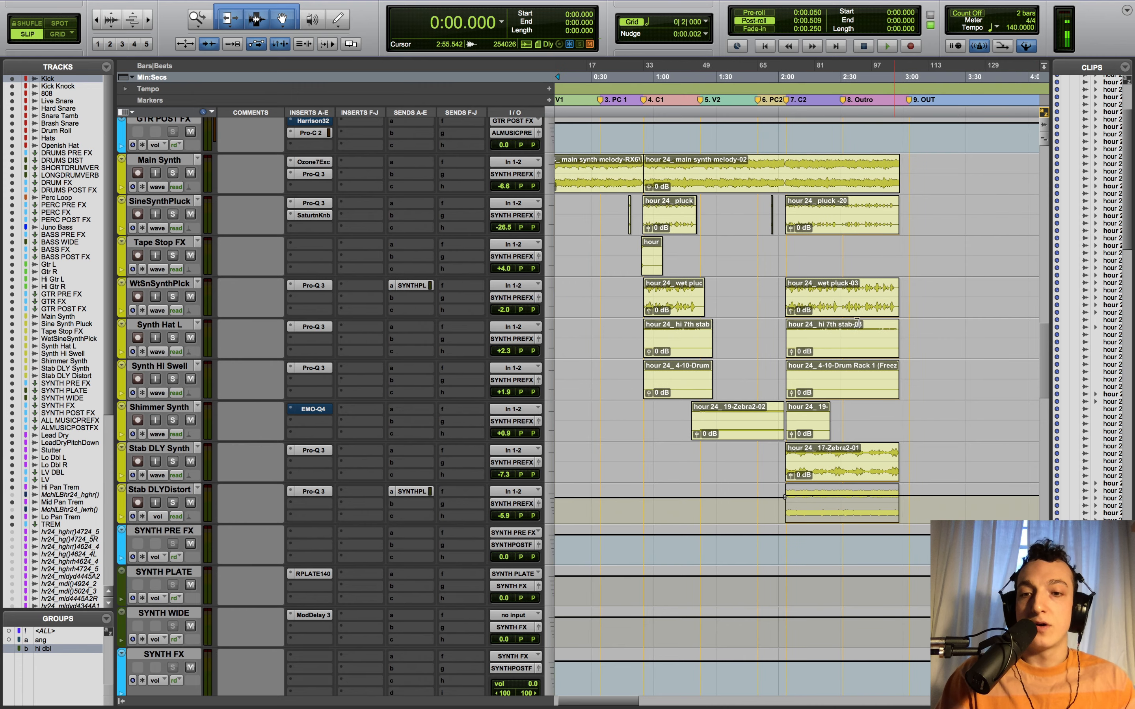
scroll(877, 402, "left", 2)
scroll(1044, 348, "up", 1)
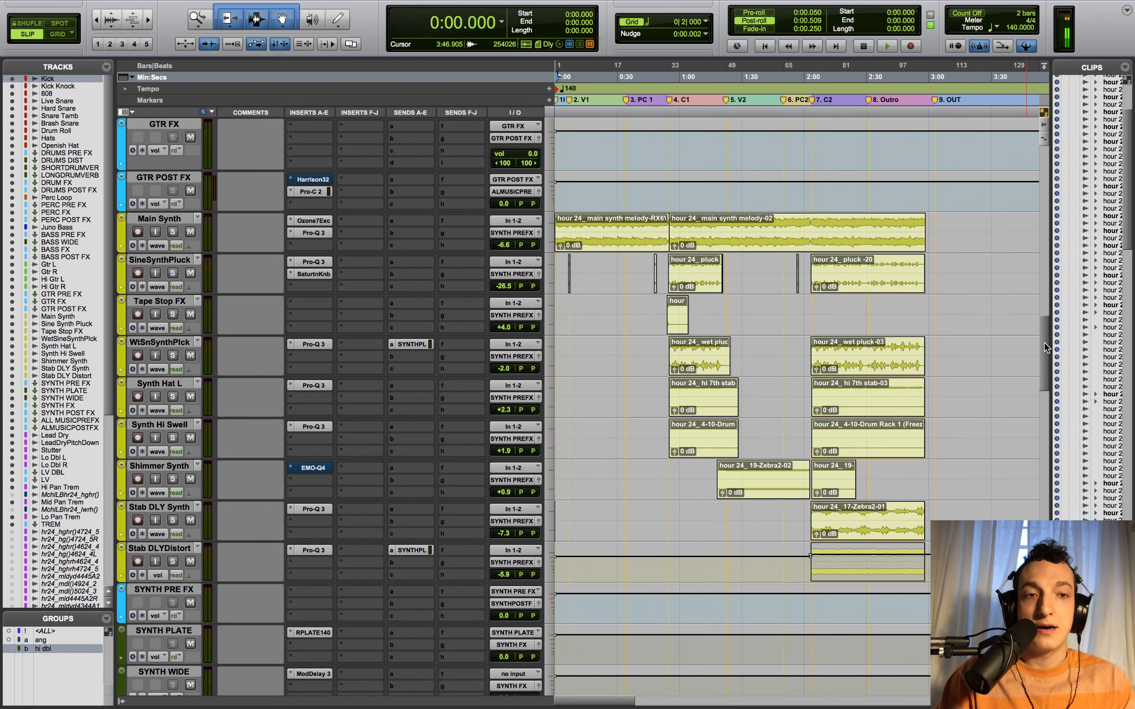
left_click_drag(1043, 339, 1032, 393)
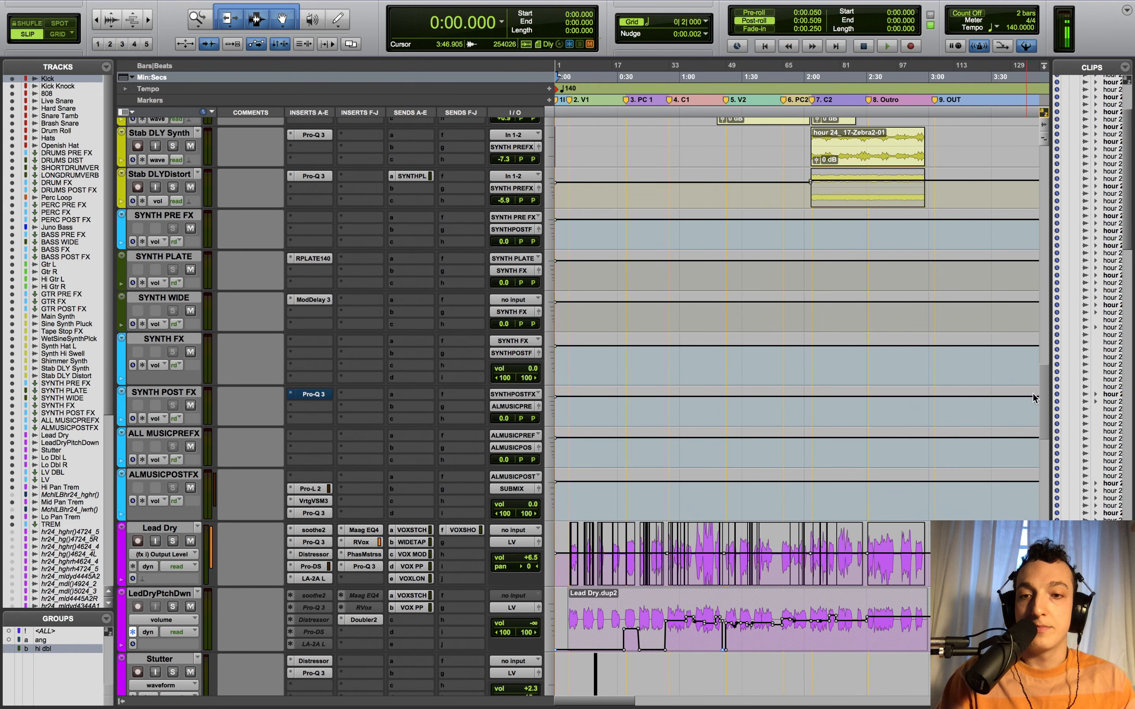
- Show ALMUSICPOSTFX's Pro-L 2 limiter (Transparent, +13.6 dB gain) and set playback start to 0:53.638
left_click(313, 489)
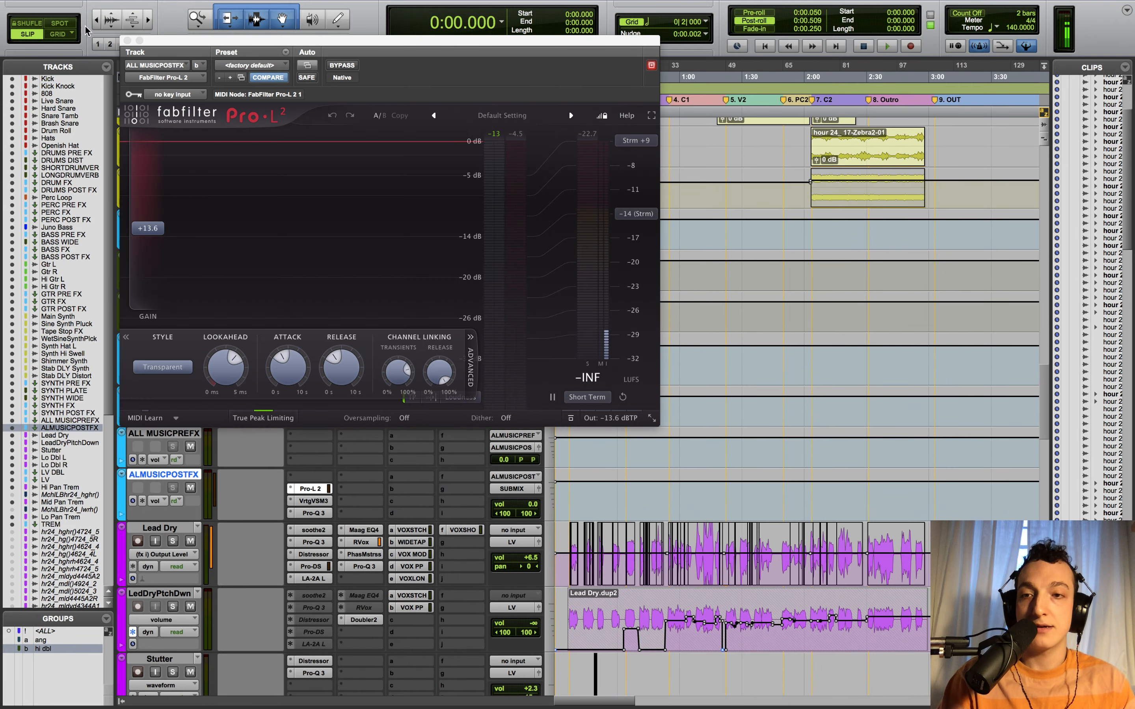
left_click(127, 40)
scroll(244, 236, "up", 4)
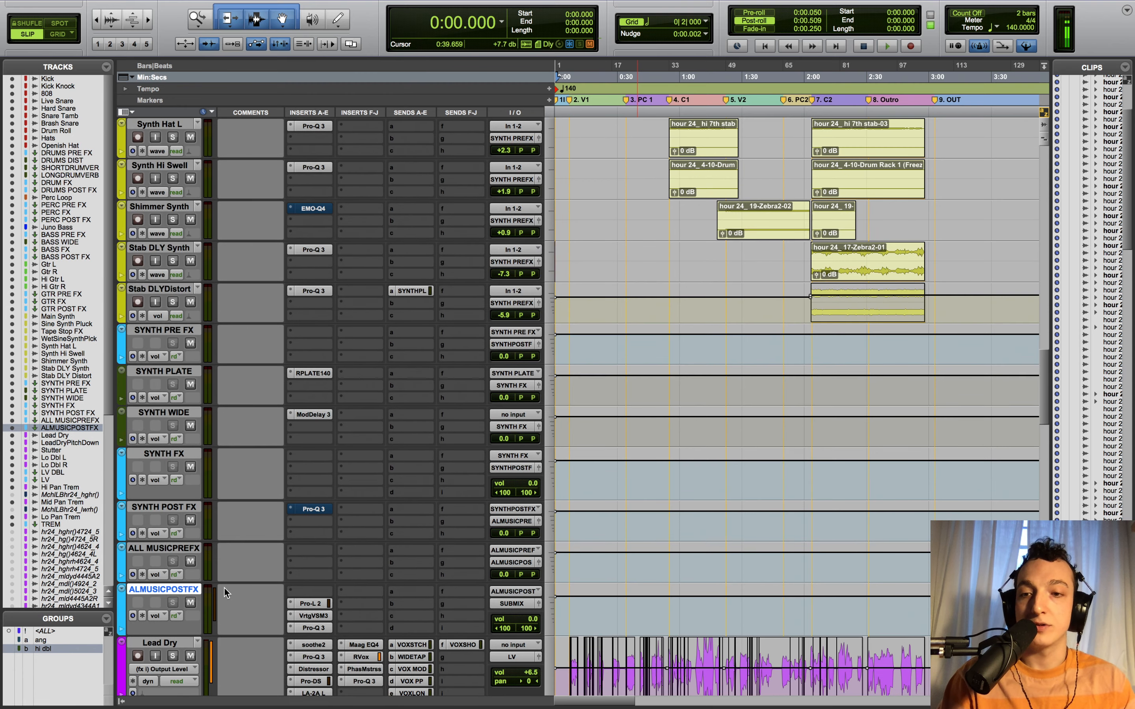
left_click(313, 604)
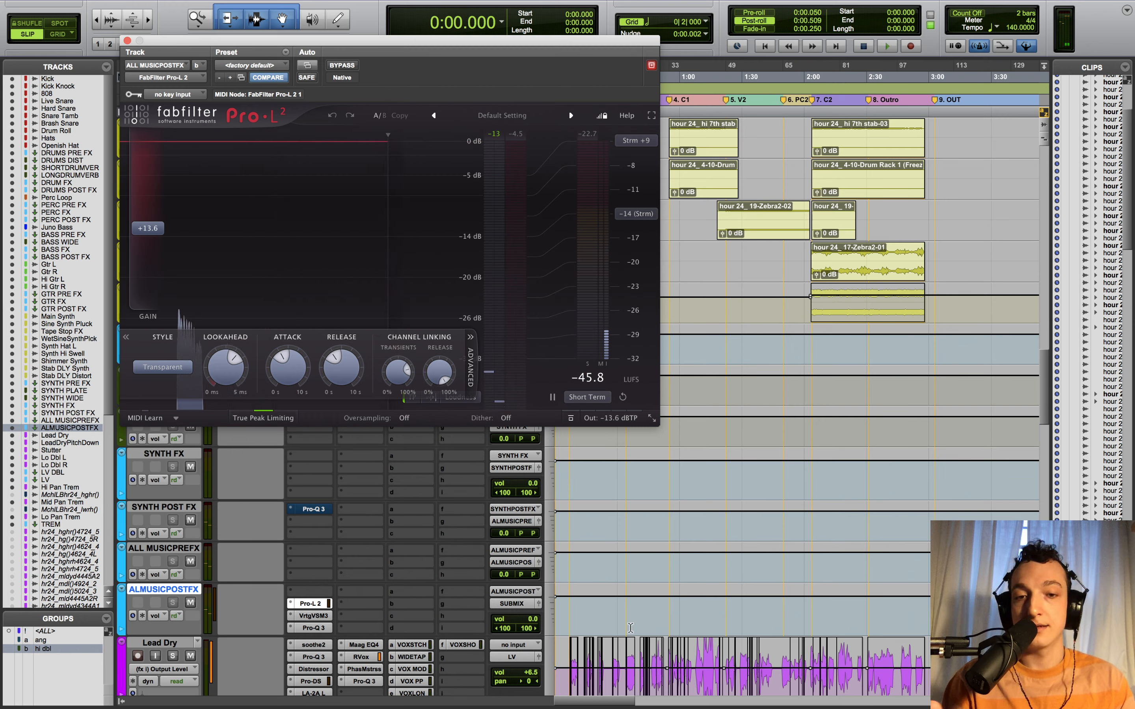
left_click(666, 610)
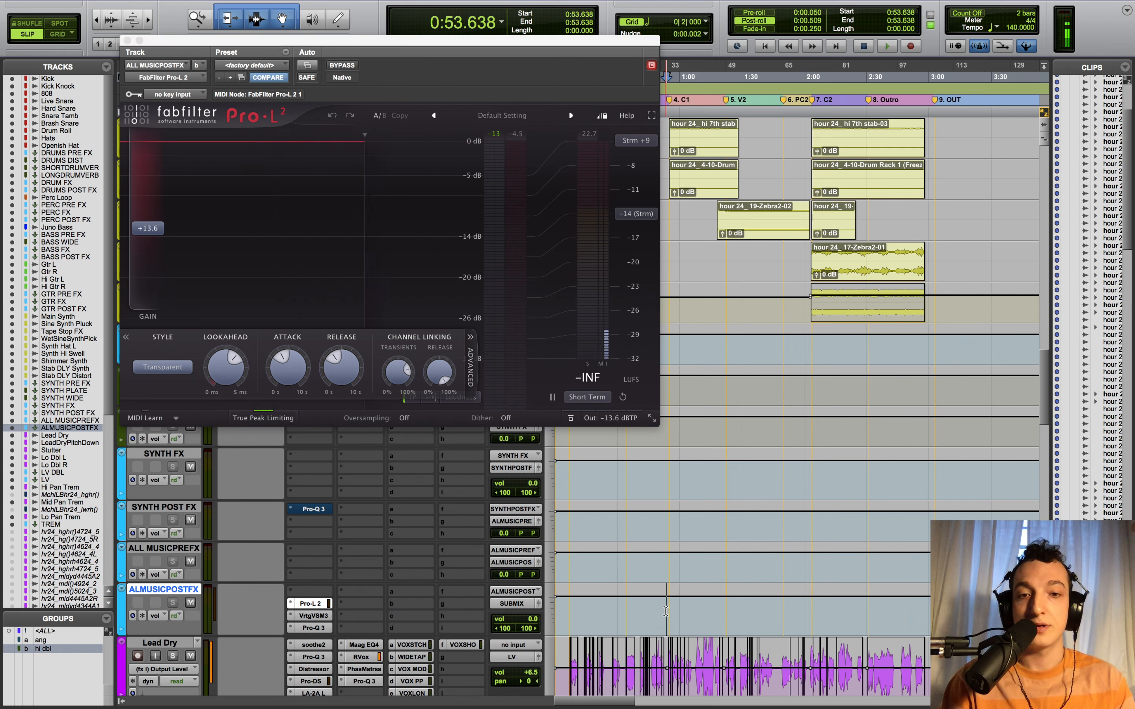
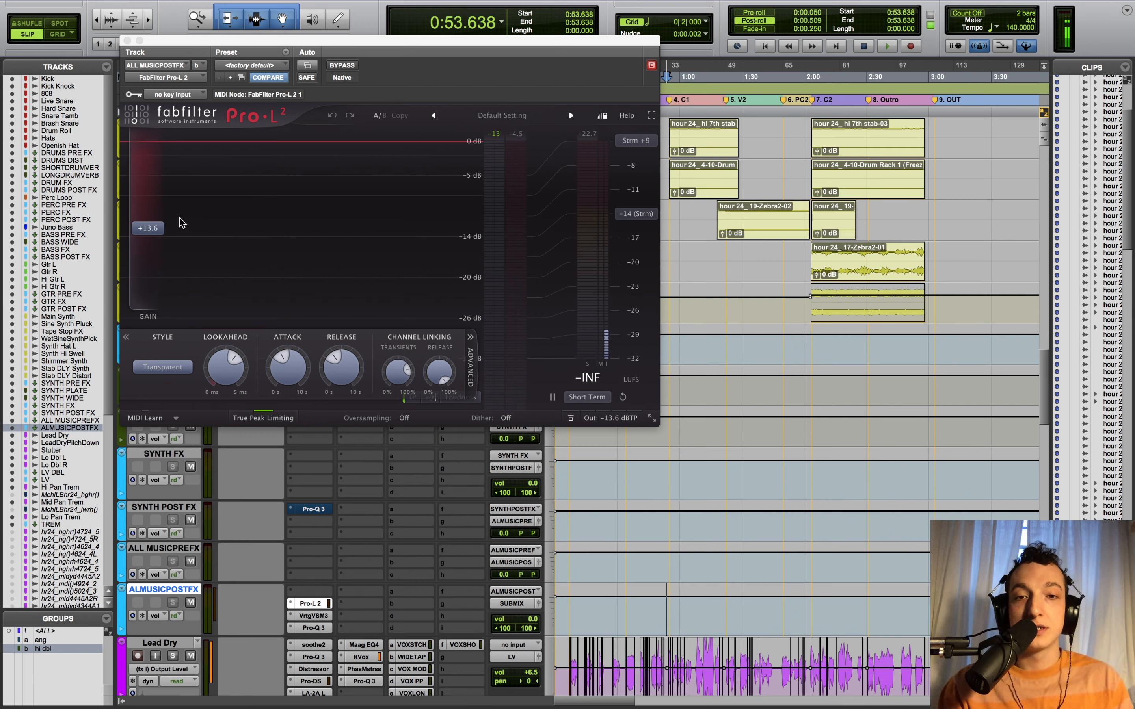
- Listen to the bus through the Pro-L 2 limiter, then open ALMUSICPOSTFX's Vertigo VSM-3 saturation
key("space")
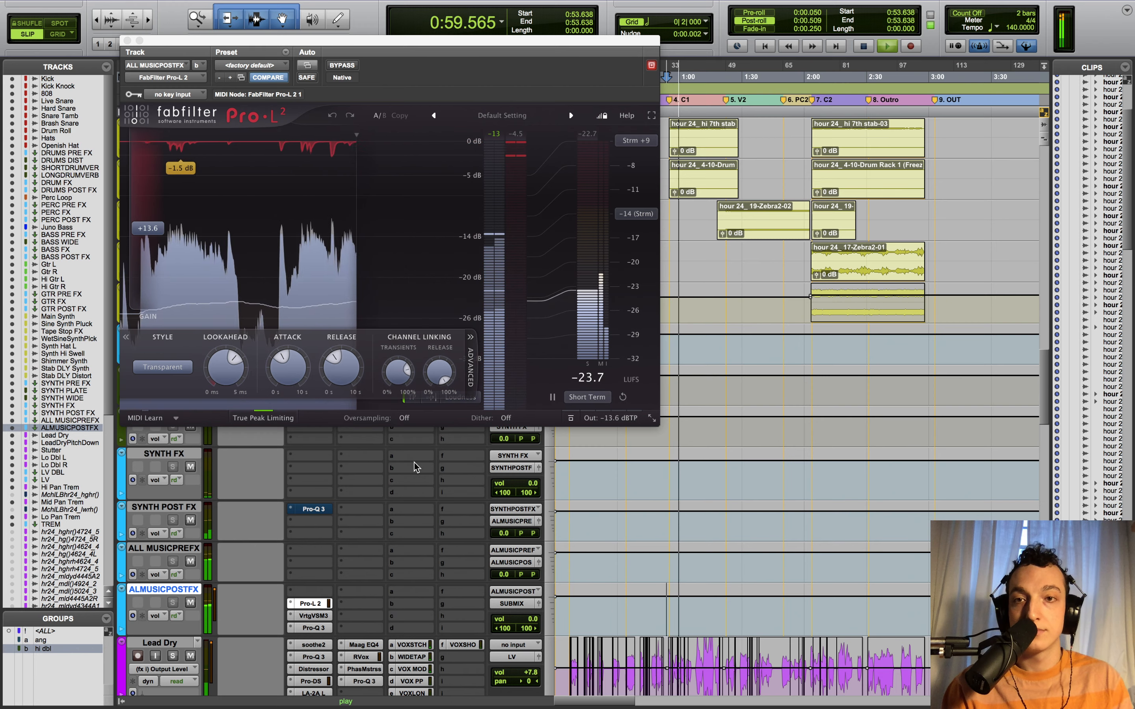
key("space")
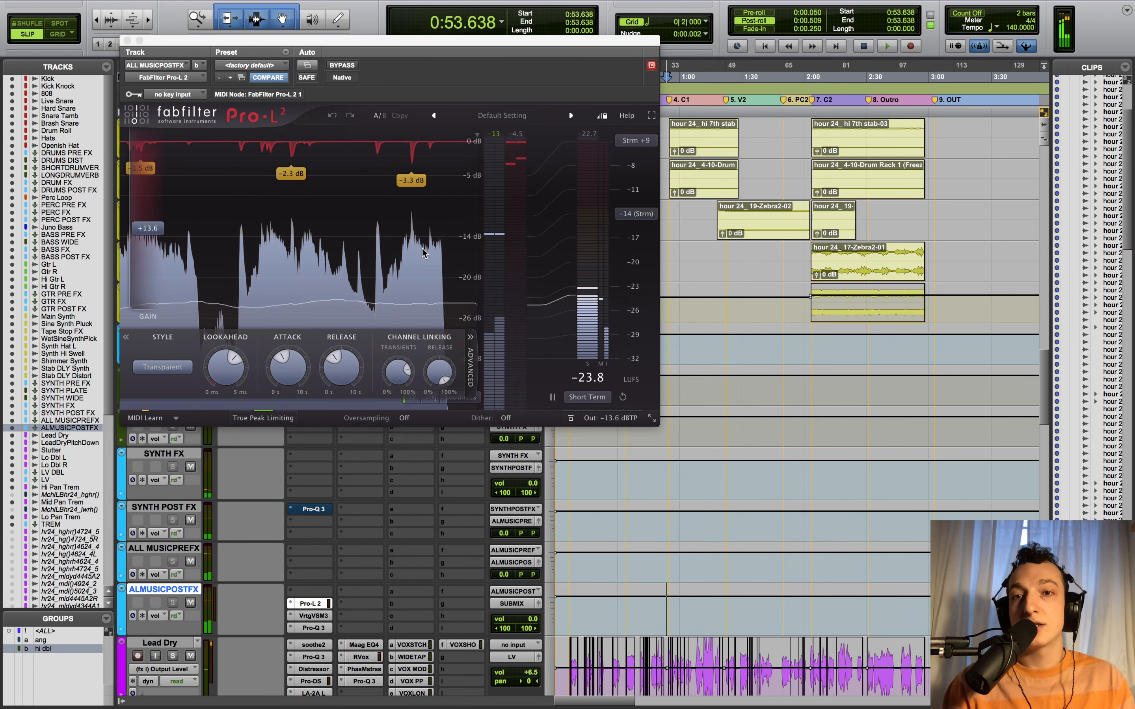
left_click(318, 616)
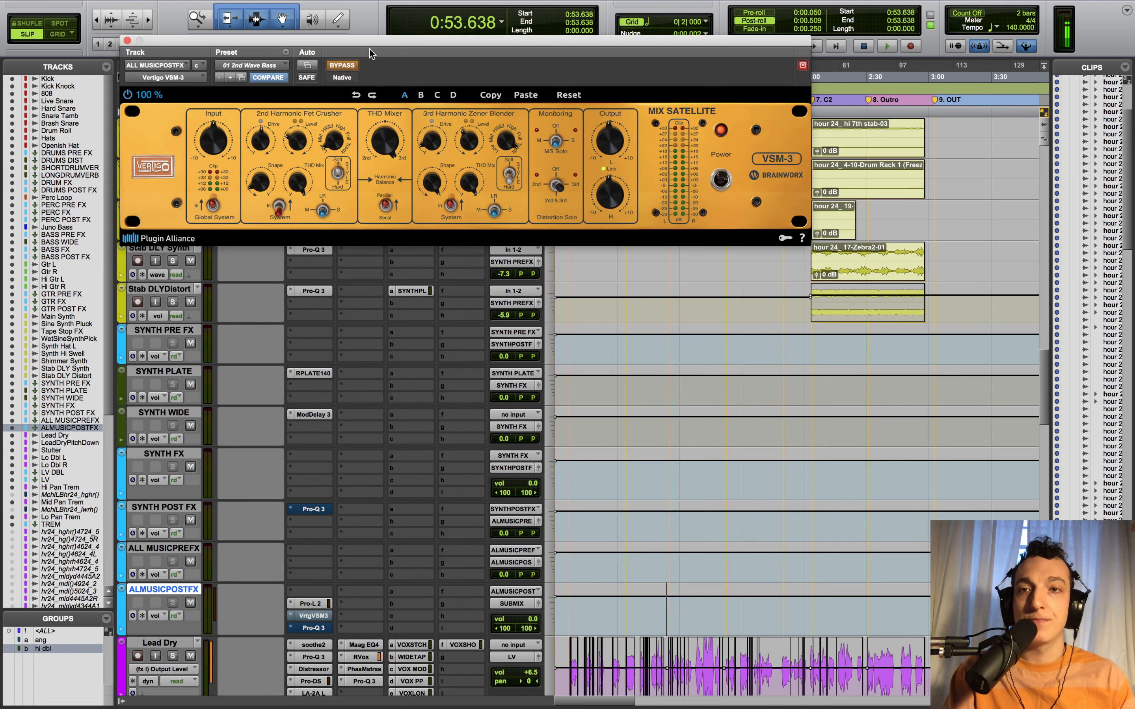
- Confirm the VSM-3 preset 01 2nd Wave Bass and listen to the bus
left_click_drag(370, 49, 403, 54)
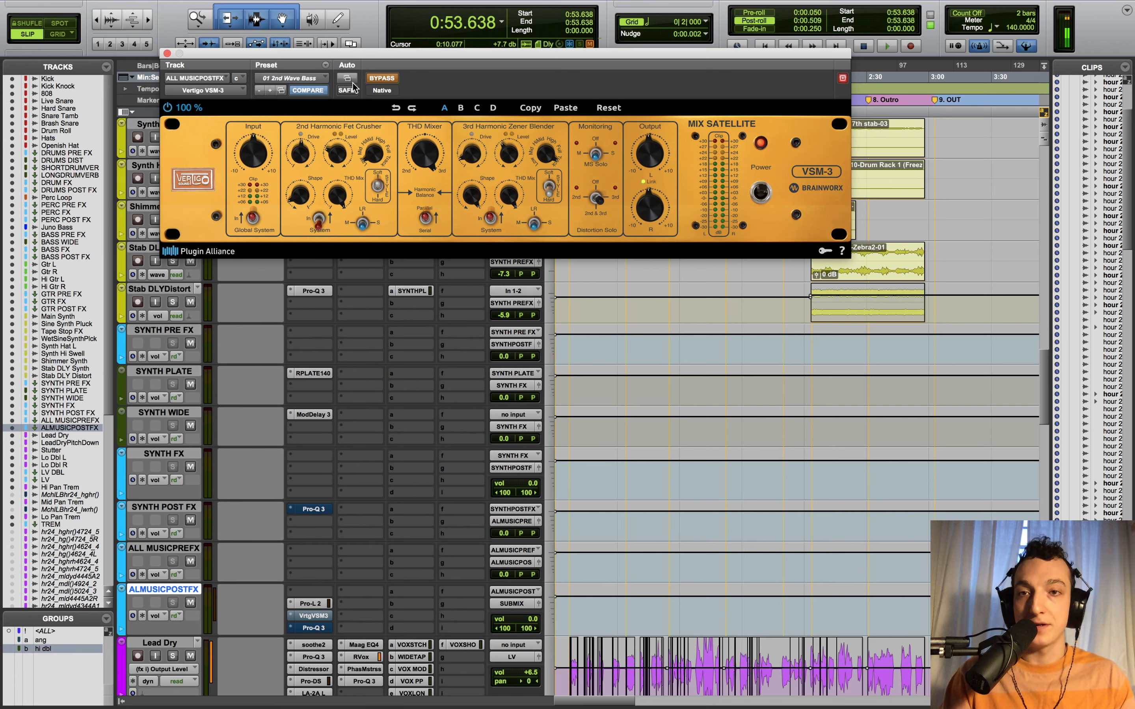
left_click(291, 78)
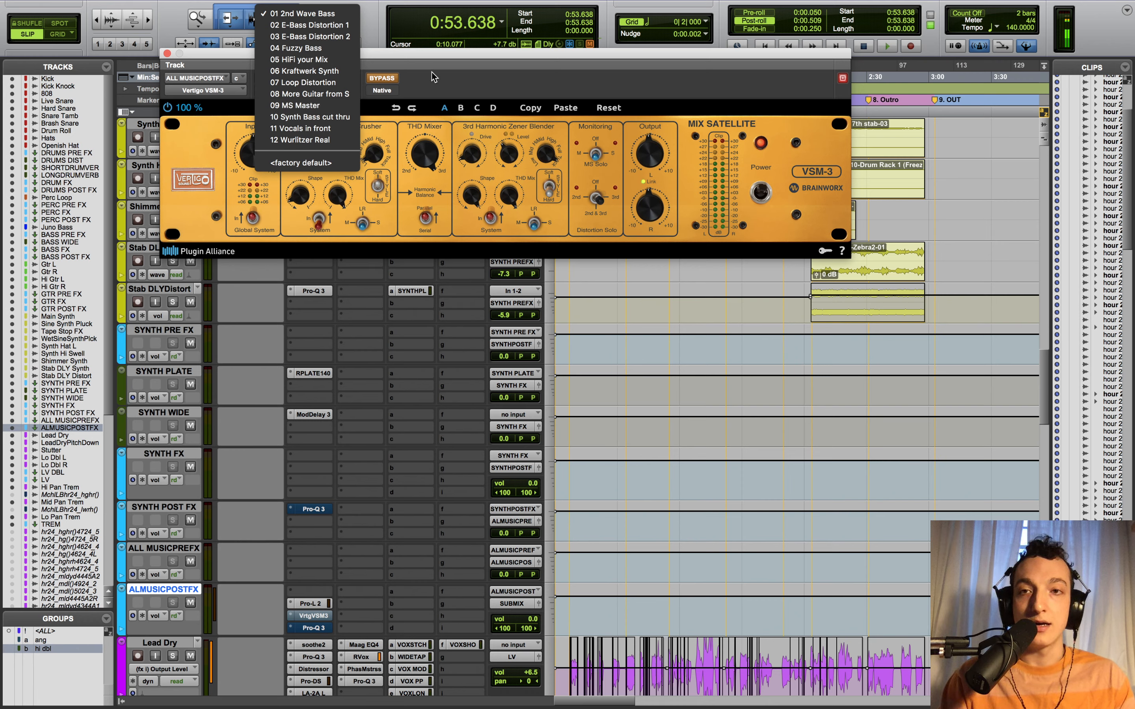
left_click(542, 61)
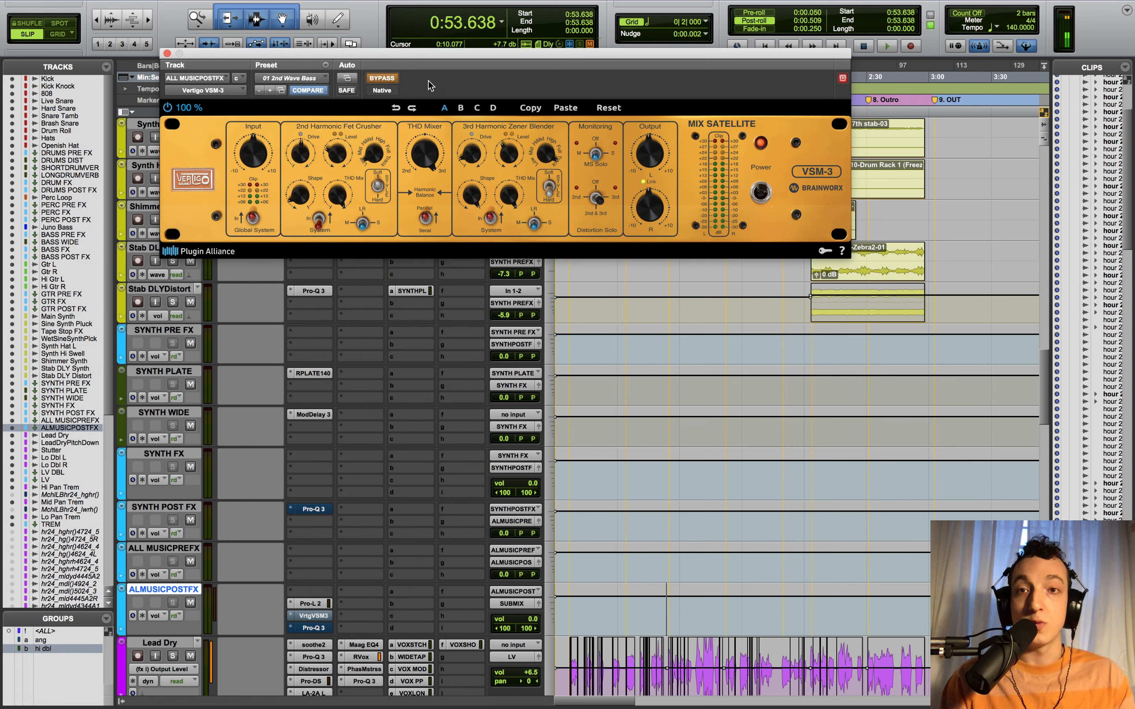
key("space")
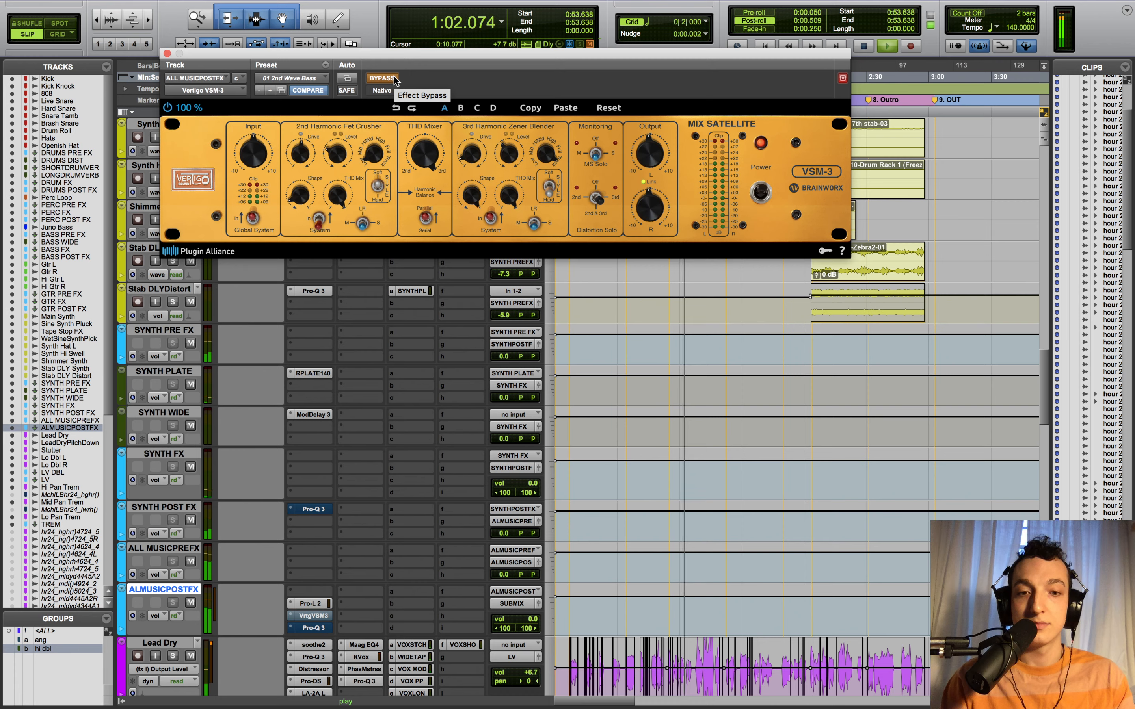
key("space")
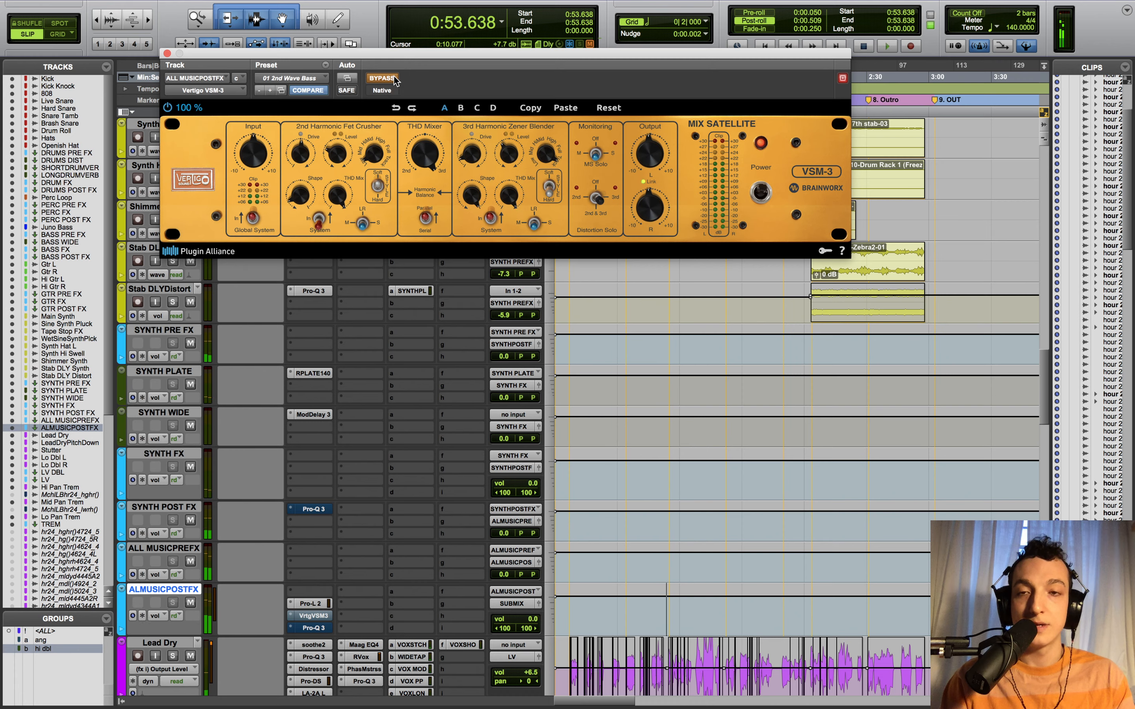
- Re-enable the VSM-3 saturation, listen again, then open the bus's Pro-Q 3 EQ
left_click(394, 78)
key("space")
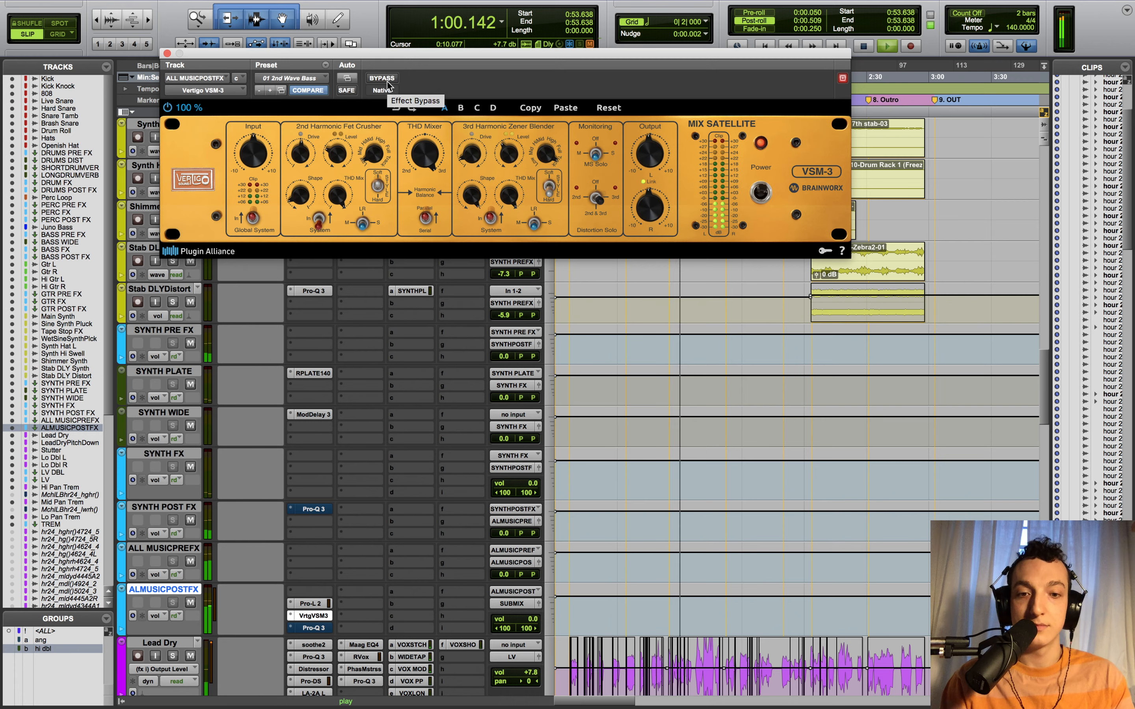
key("space")
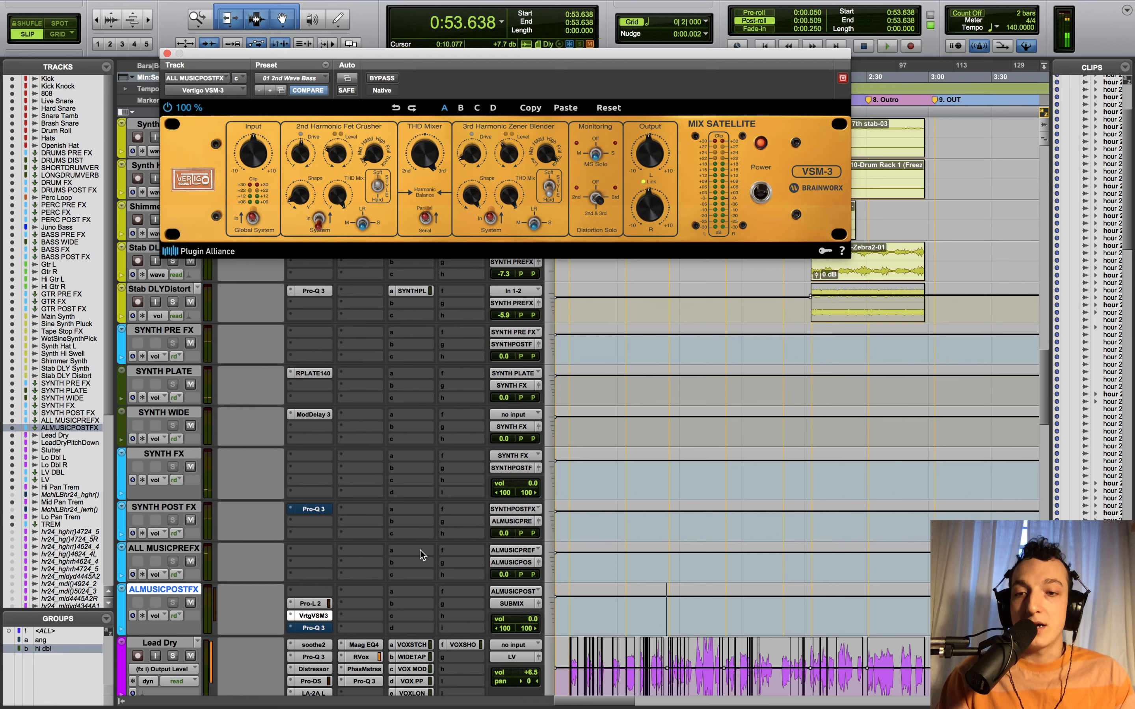
scroll(422, 555, "down", 3)
left_click(318, 547)
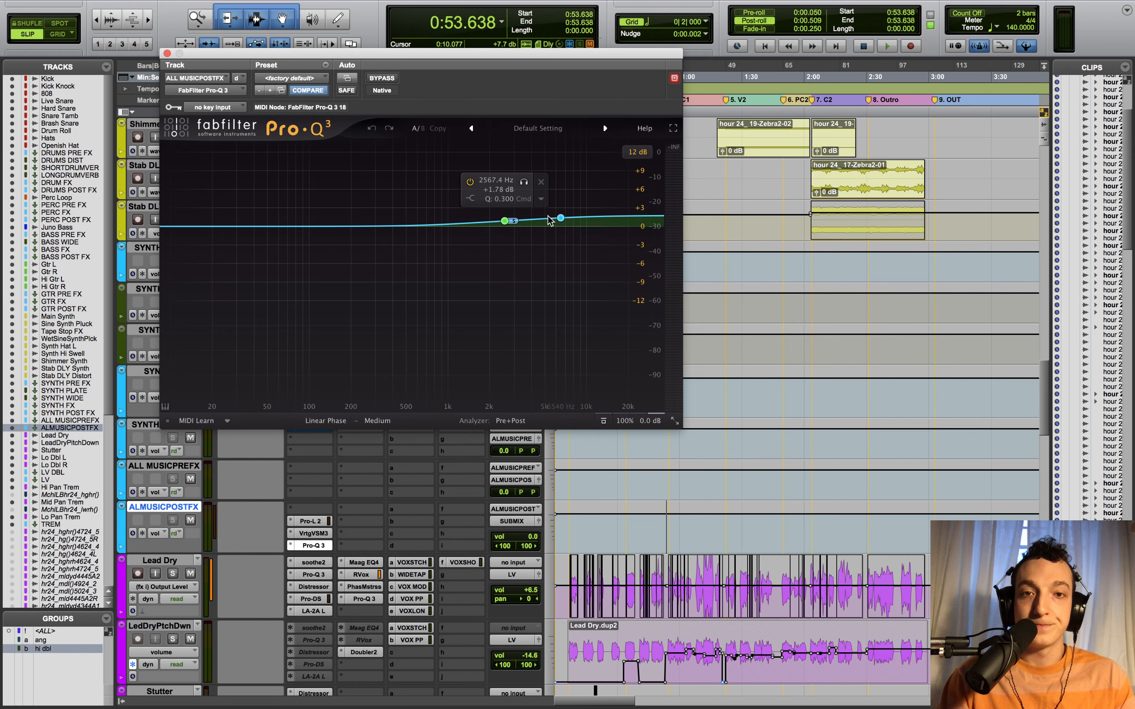
- Solo the Pro-Q 3 high-shelf band and listen to it alone during playback
left_click(524, 182)
key("space")
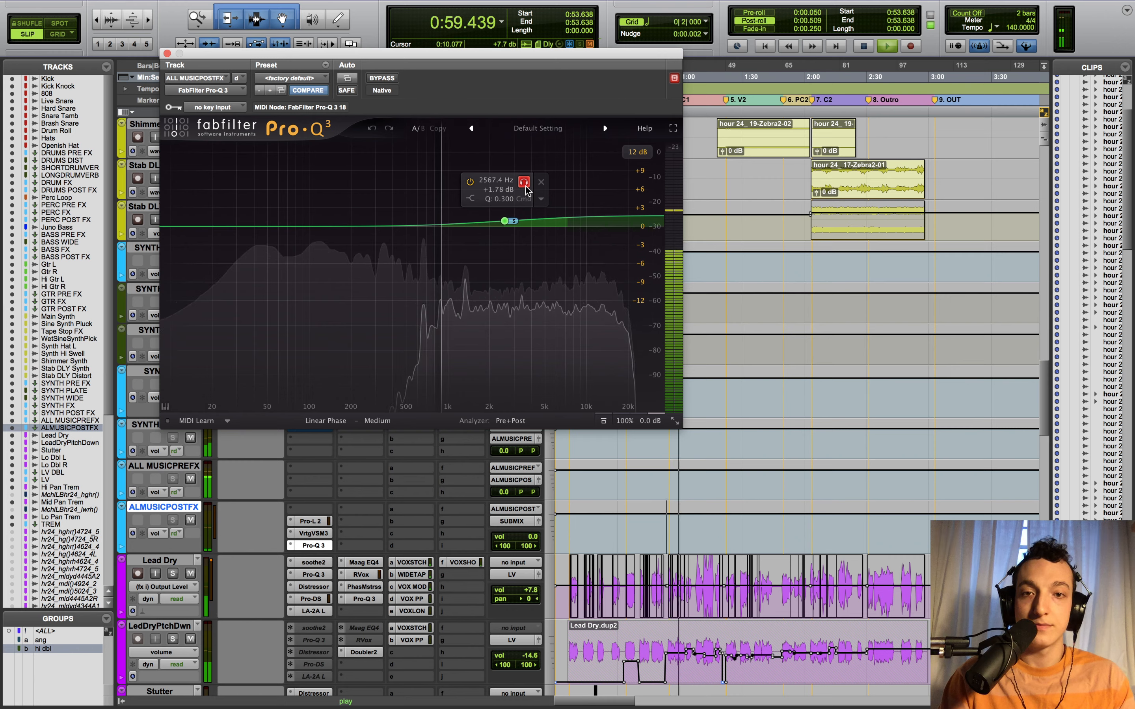
left_click(526, 187)
key("space")
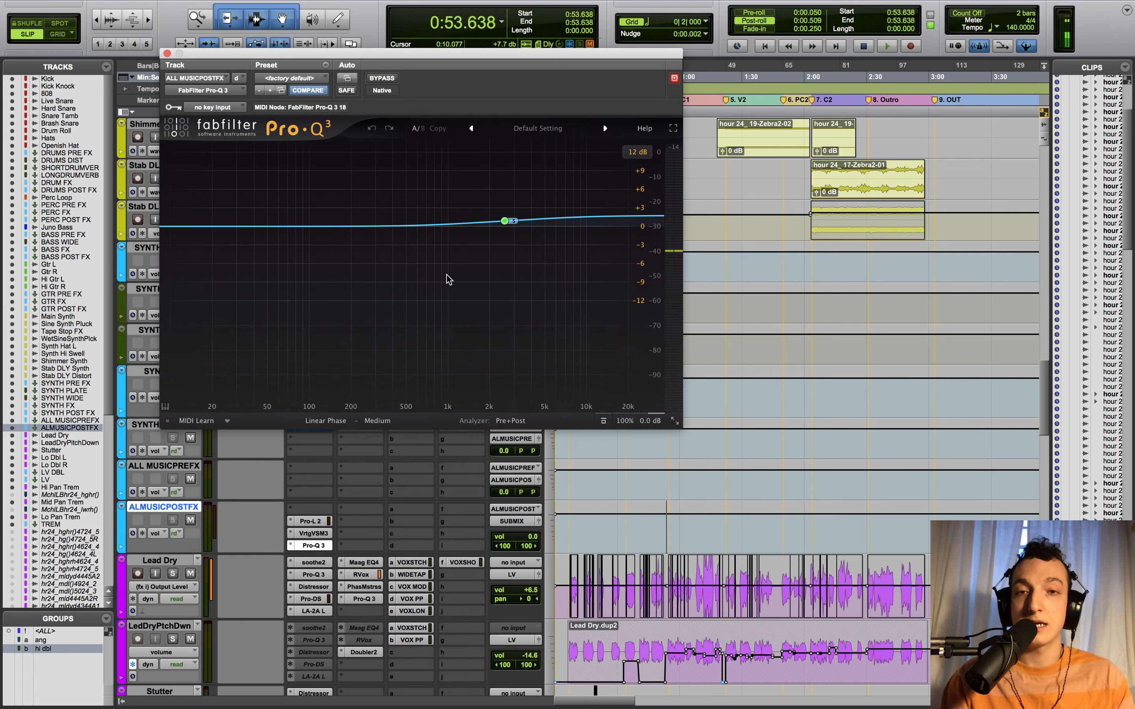
- Try and delete an 87 Hz bell boost and a ~30 Hz low band, then close Pro-Q 3
mouse_move(537, 219)
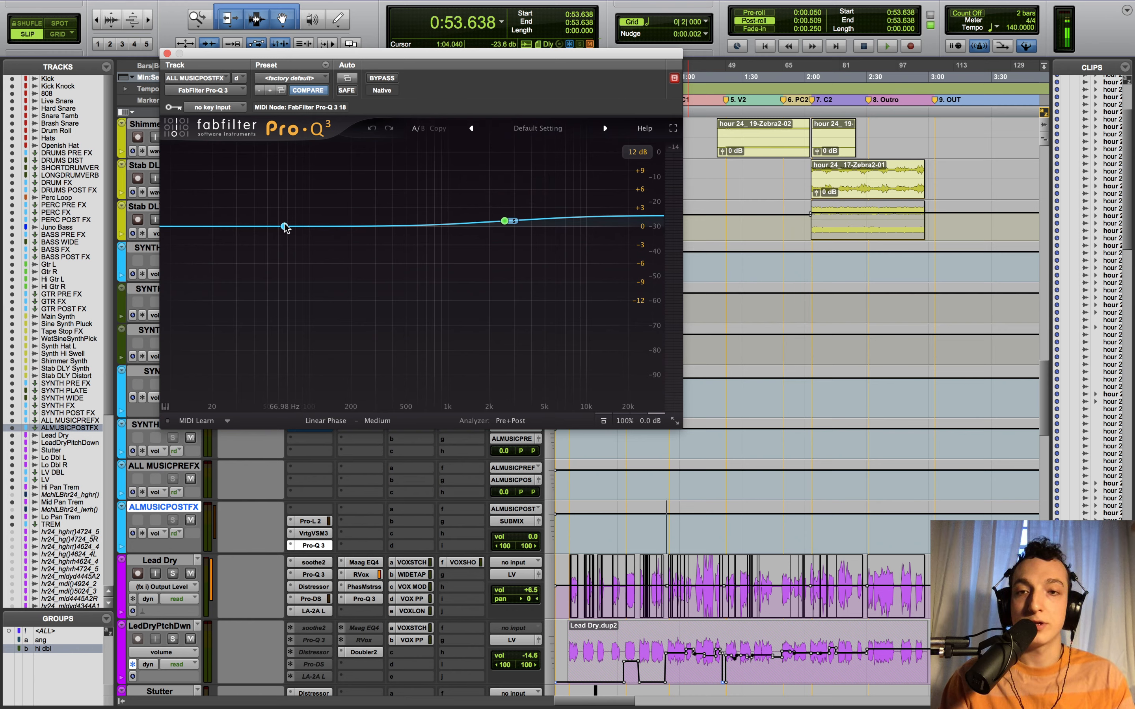
left_click_drag(286, 227, 318, 188)
left_click(354, 149)
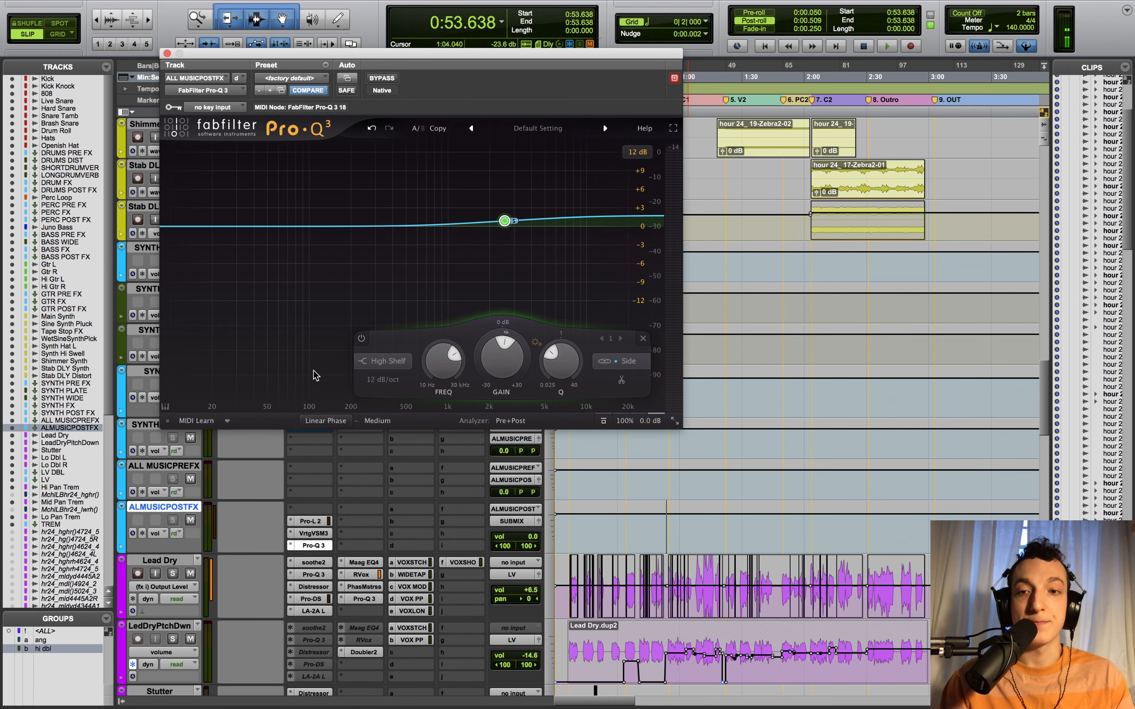
left_click(343, 346)
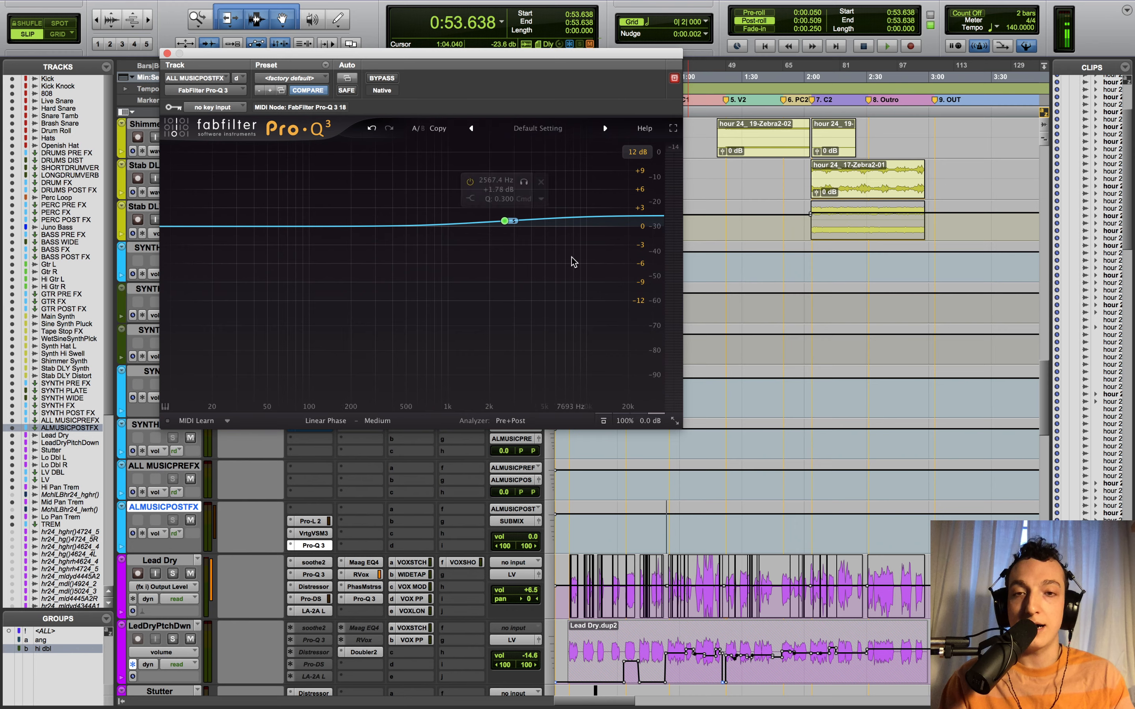
mouse_move(503, 241)
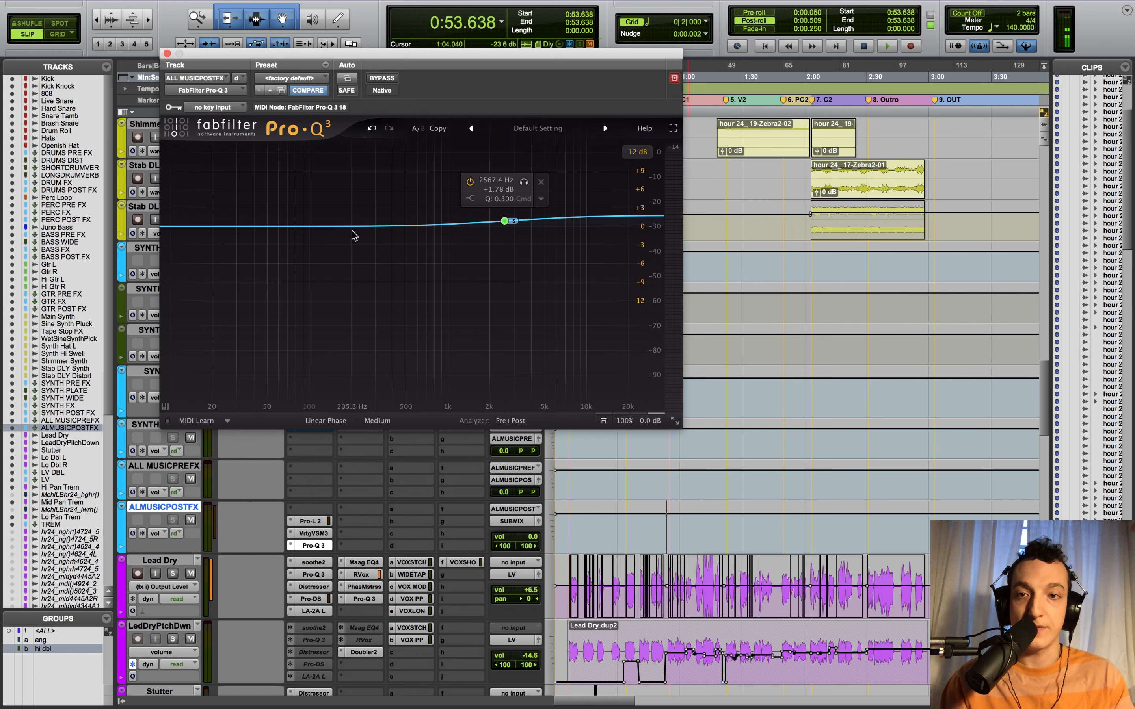
left_click(261, 224)
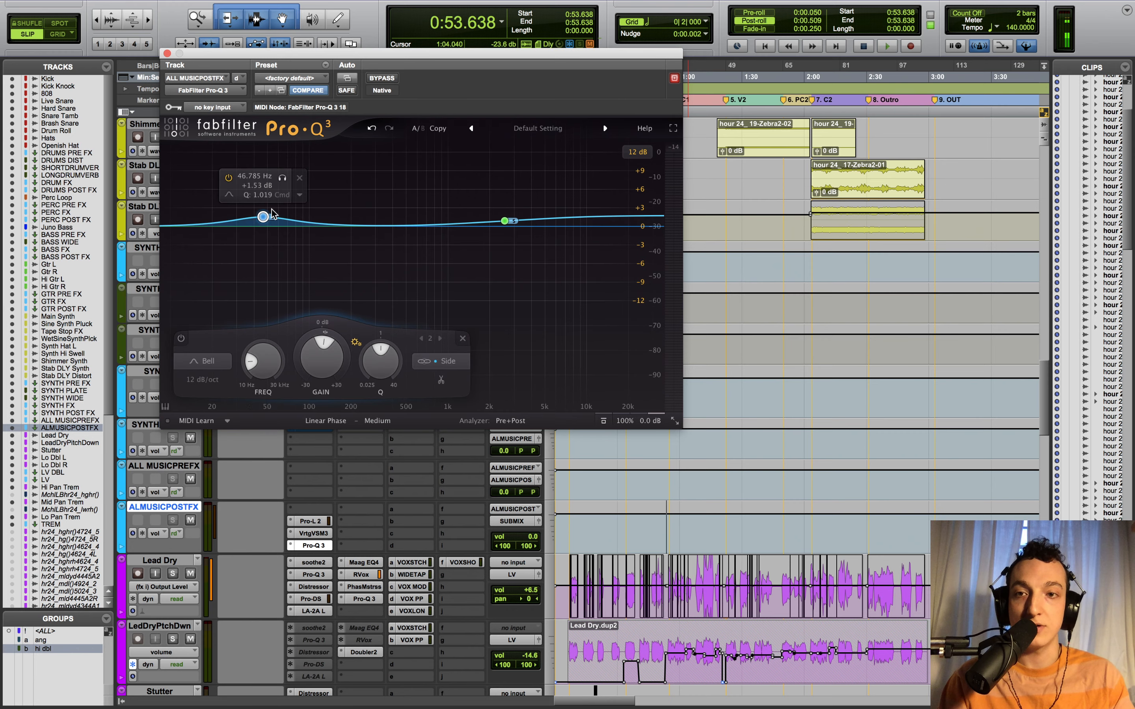
left_click_drag(261, 224, 238, 225)
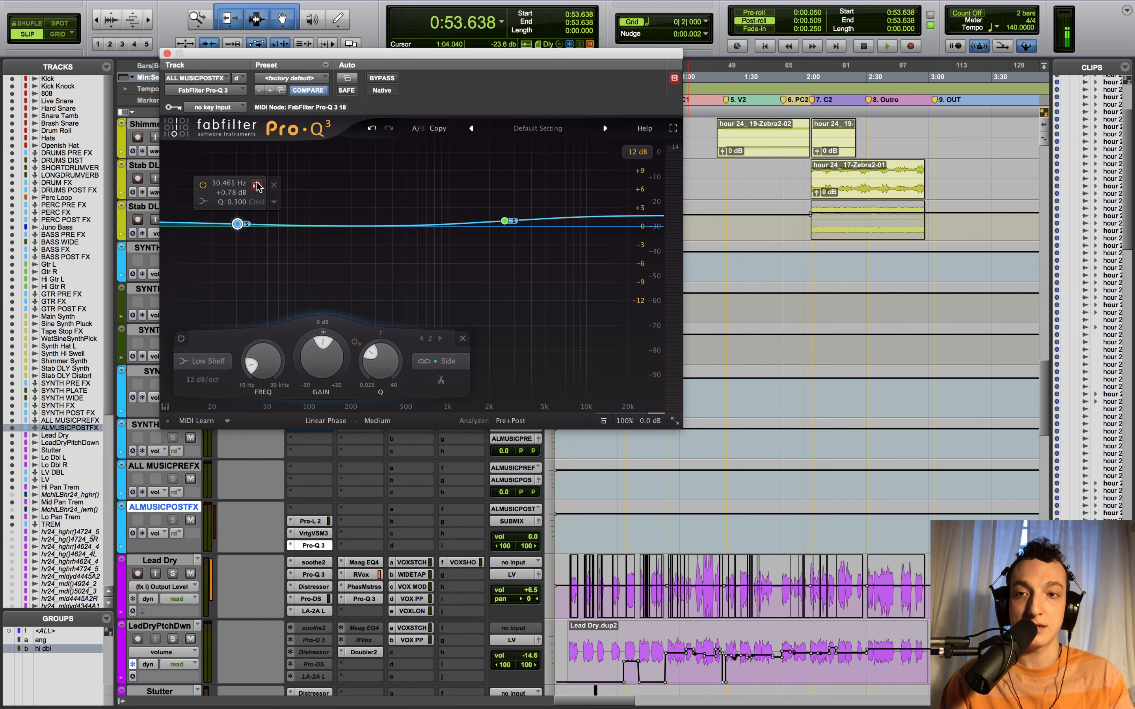
double_click(238, 224)
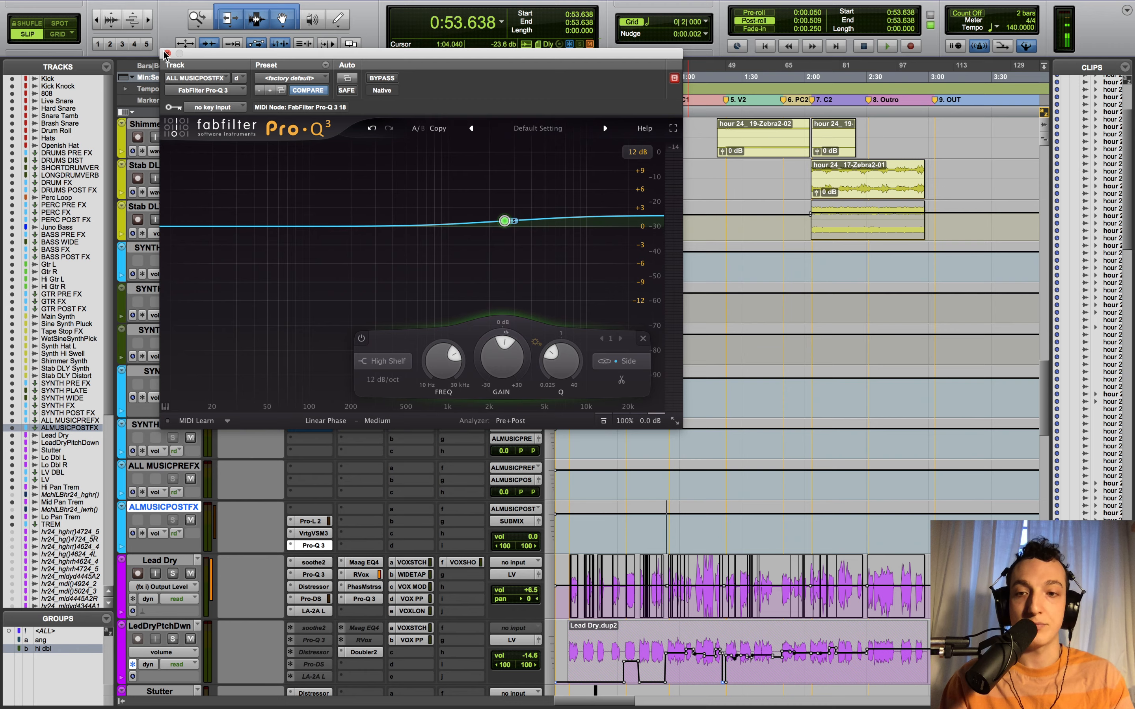
left_click(167, 54)
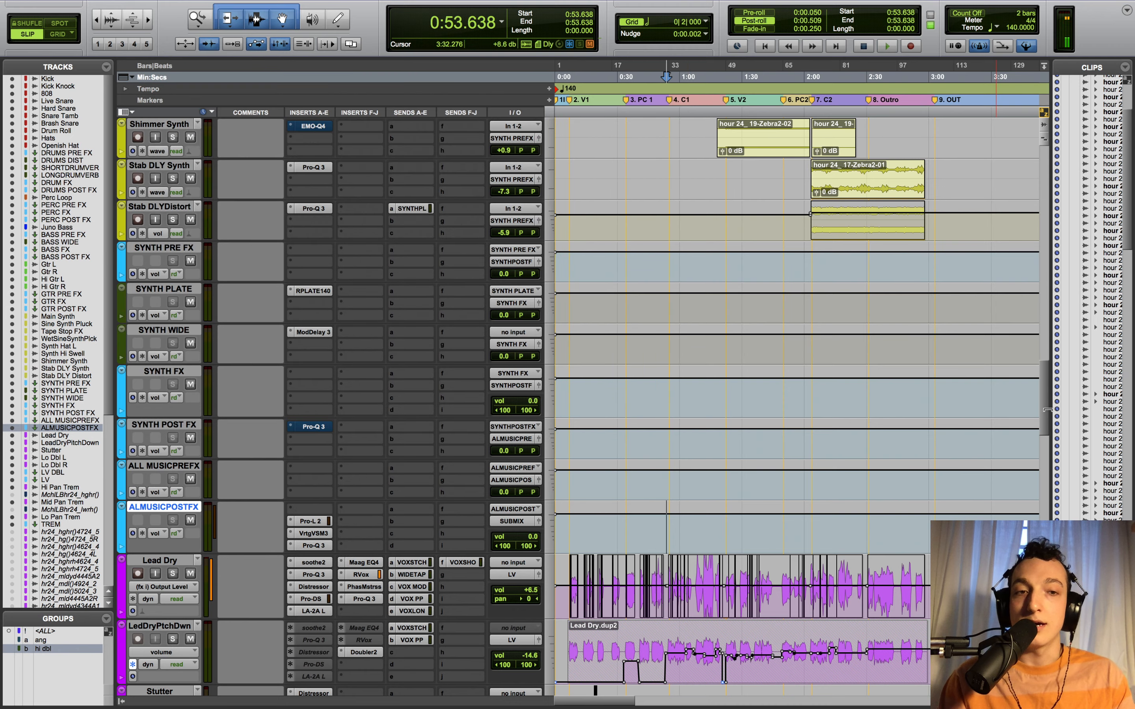
- Scroll down to the Master track and open its Voxengo SPAN spectrum analyser
scroll(790, 477, "down", 3)
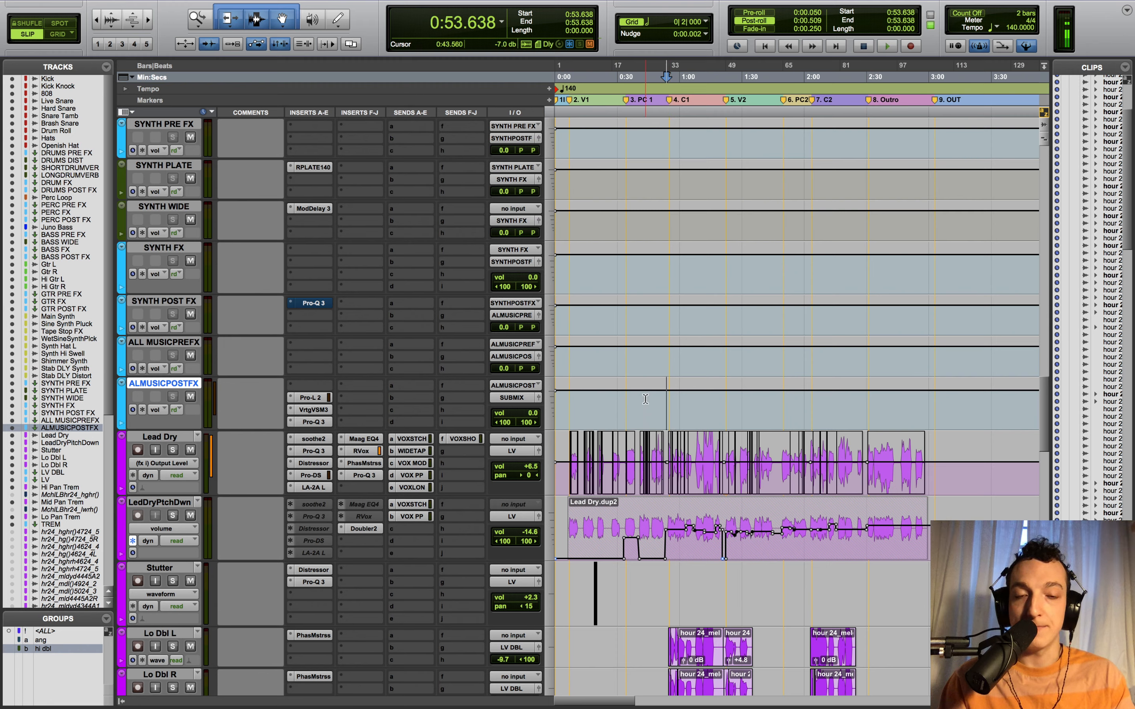
left_click_drag(1043, 387, 1037, 687)
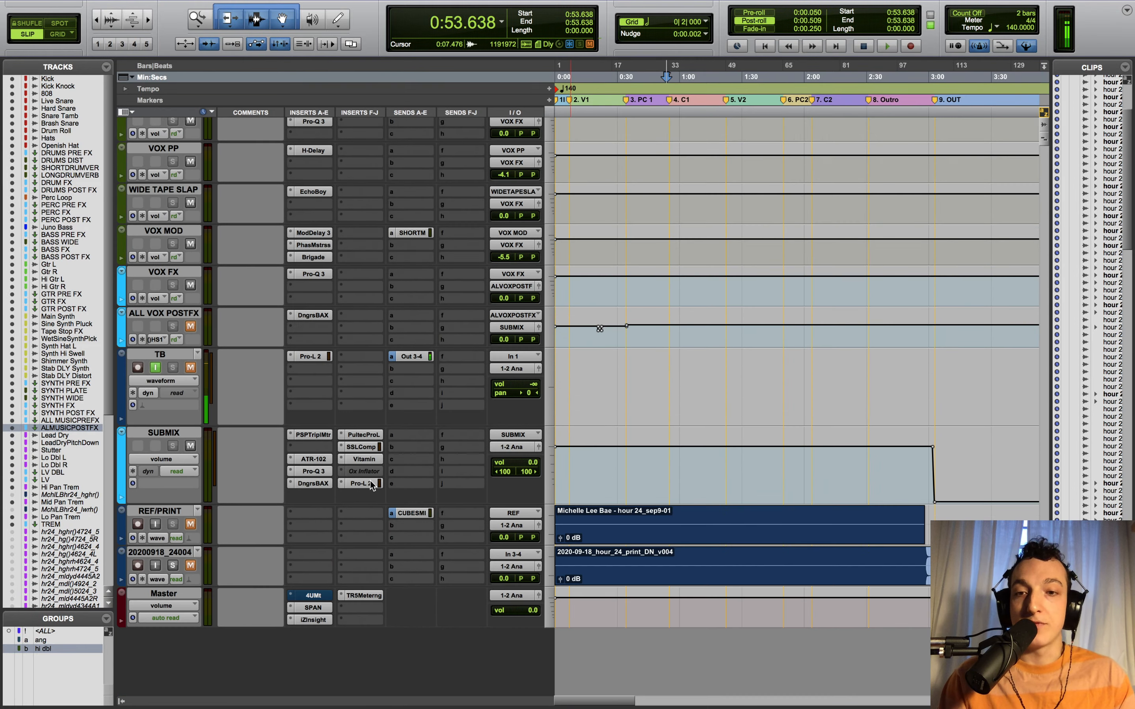
left_click(321, 610)
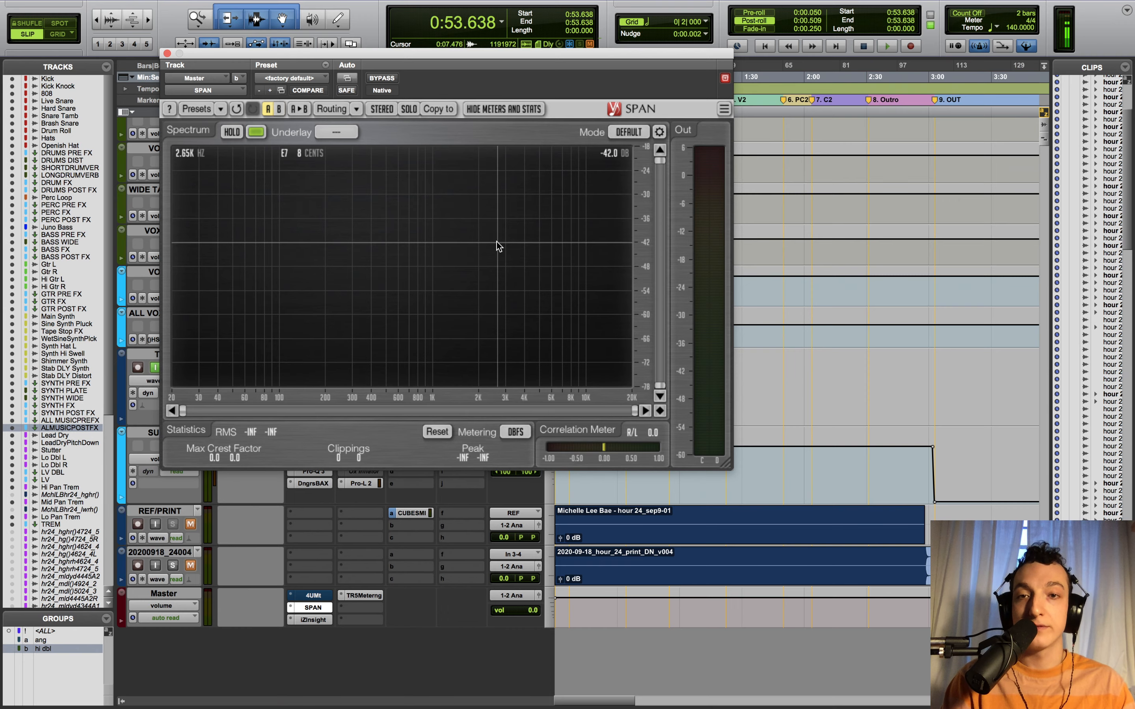
- Reposition the SPAN window so the timeline counters stay visible
left_click_drag(419, 53, 541, 11)
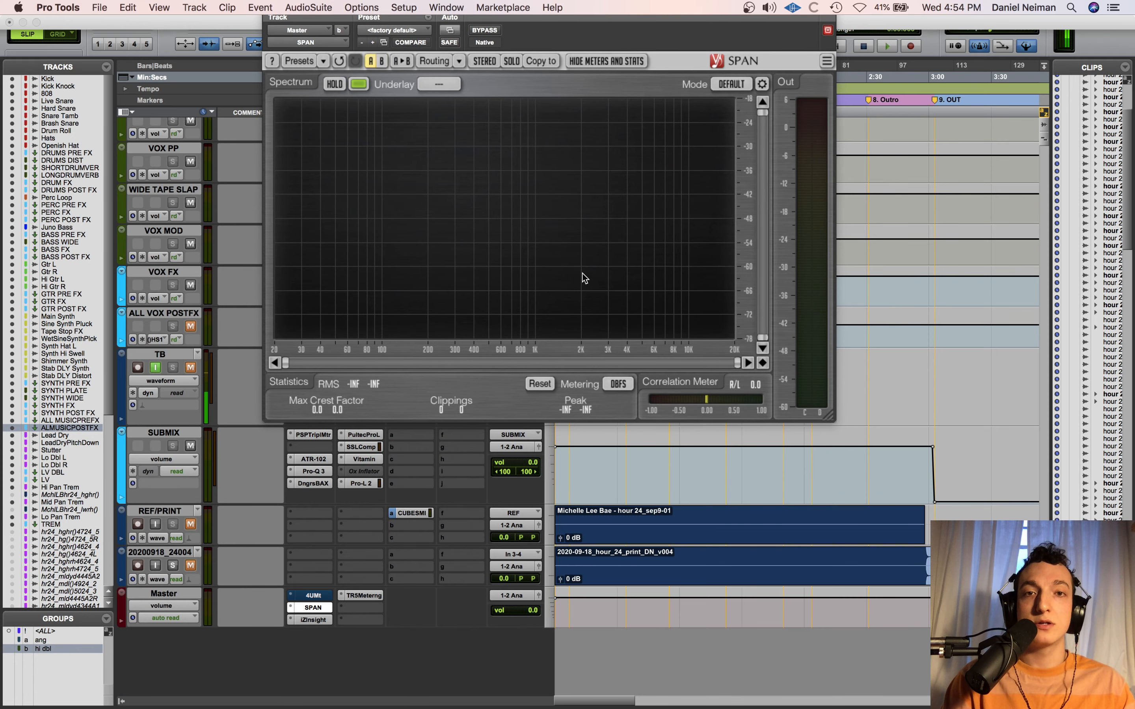
left_click(474, 7)
left_click(638, 15)
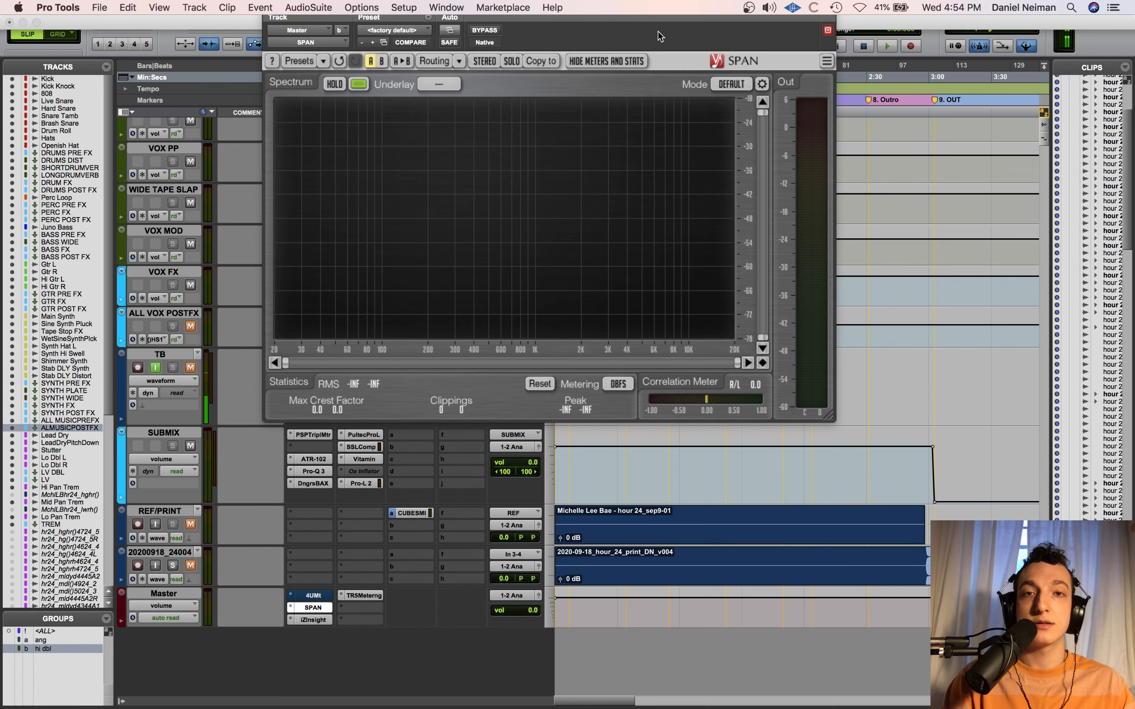
left_click_drag(723, 9, 594, 117)
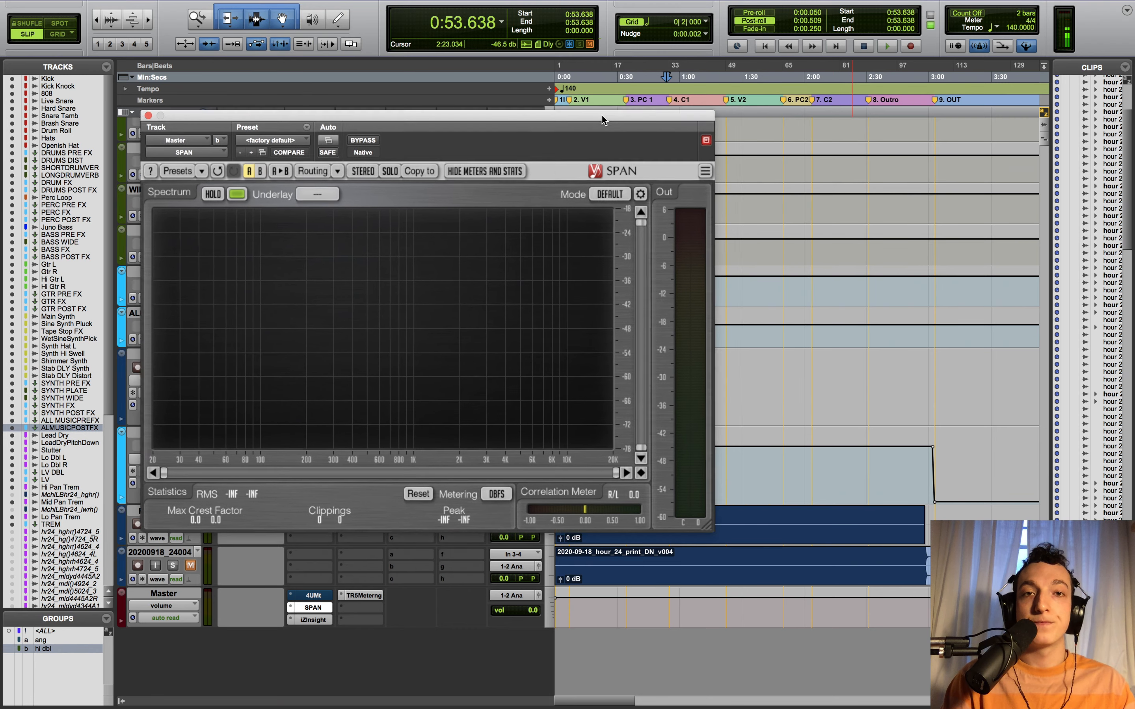
left_click_drag(666, 112, 555, 111)
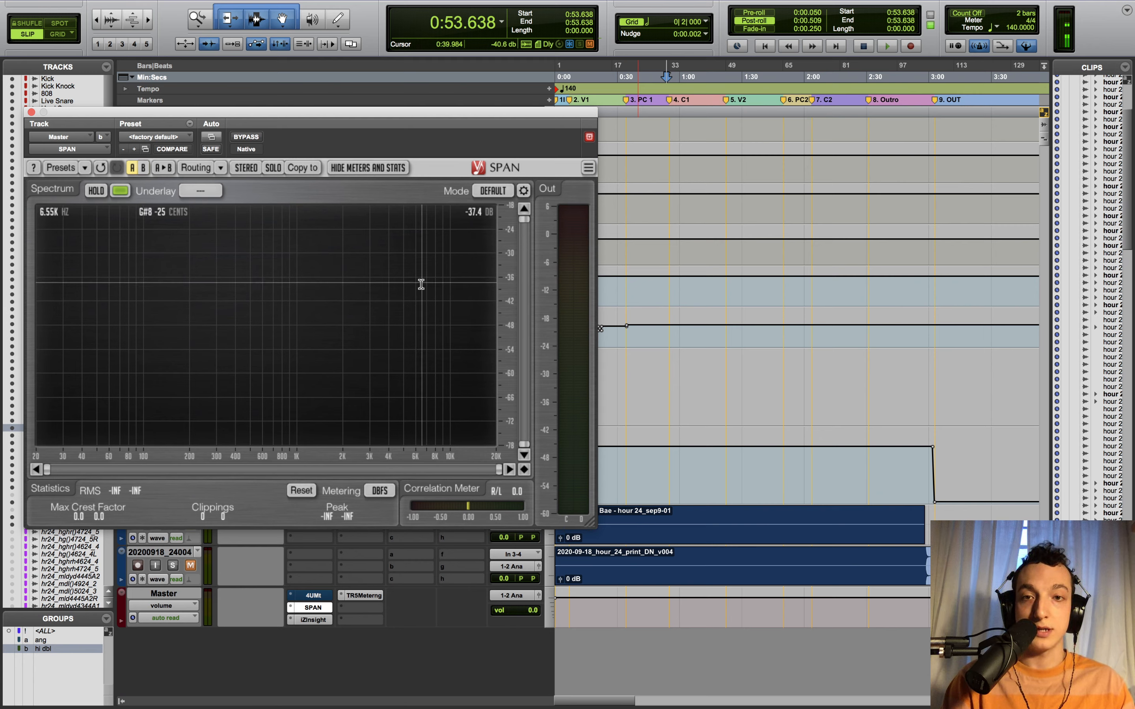
- Play the mix with SPAN holding spectrum peaks, then stop and close the analyser
key("space")
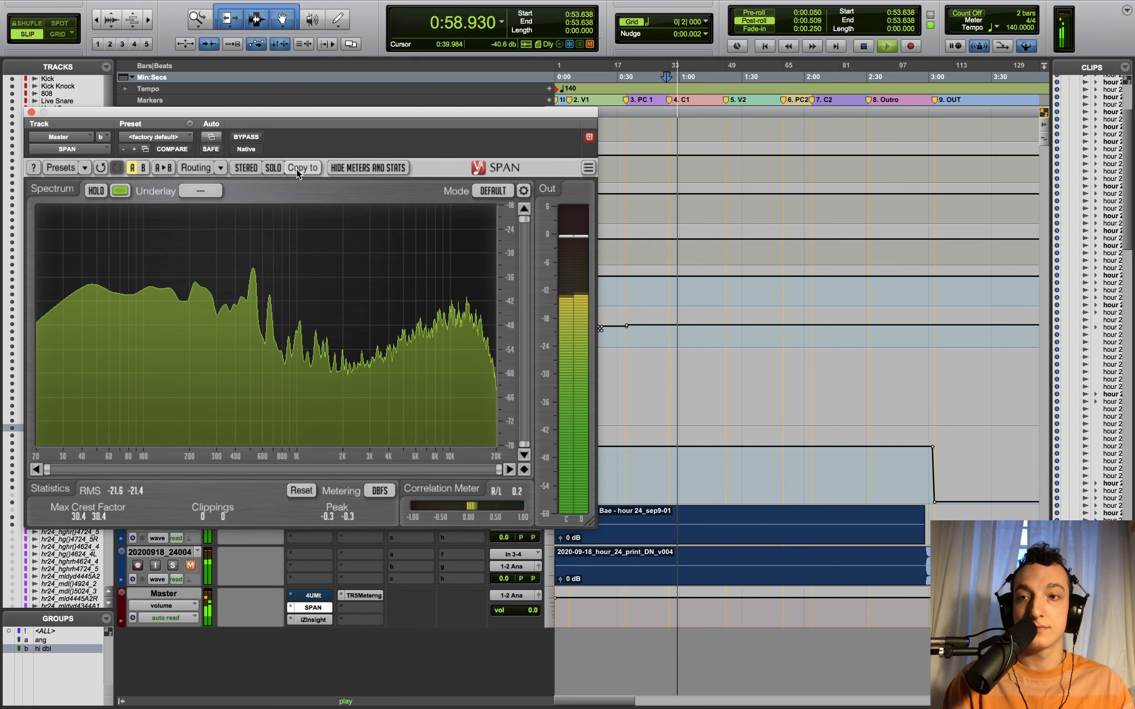
left_click(95, 191)
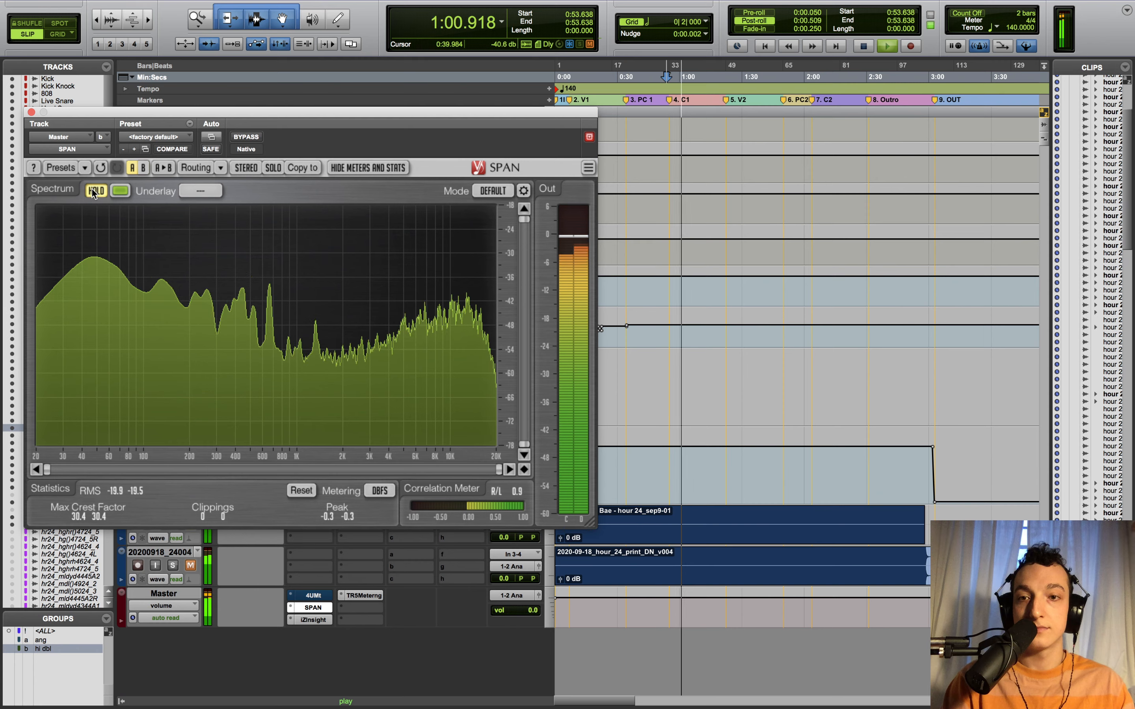
key("space")
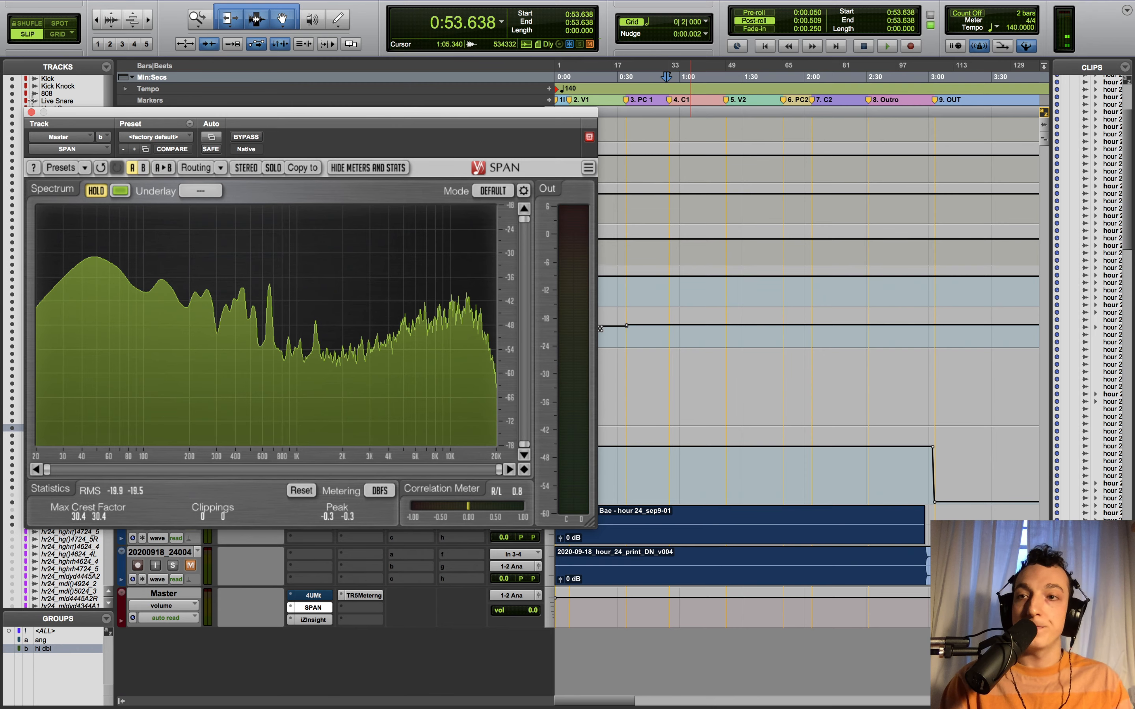
left_click(31, 113)
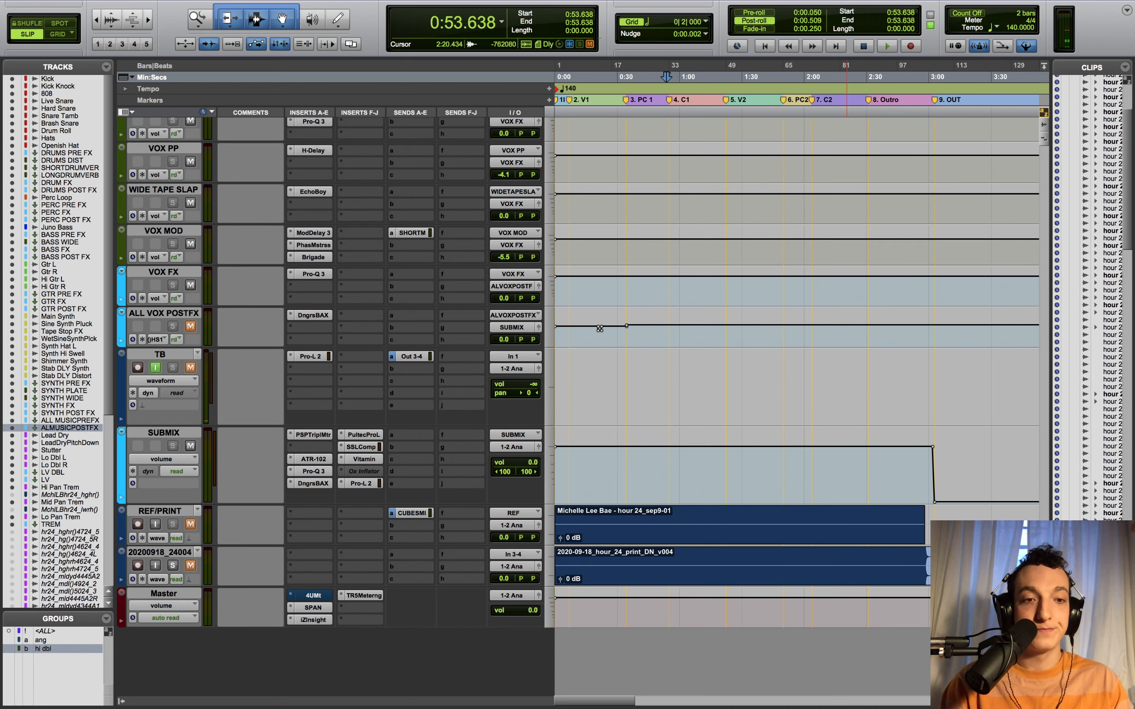
- Solo the Lead Dry vocal and play it while zooming in on the timeline
scroll(797, 328, "up", 5)
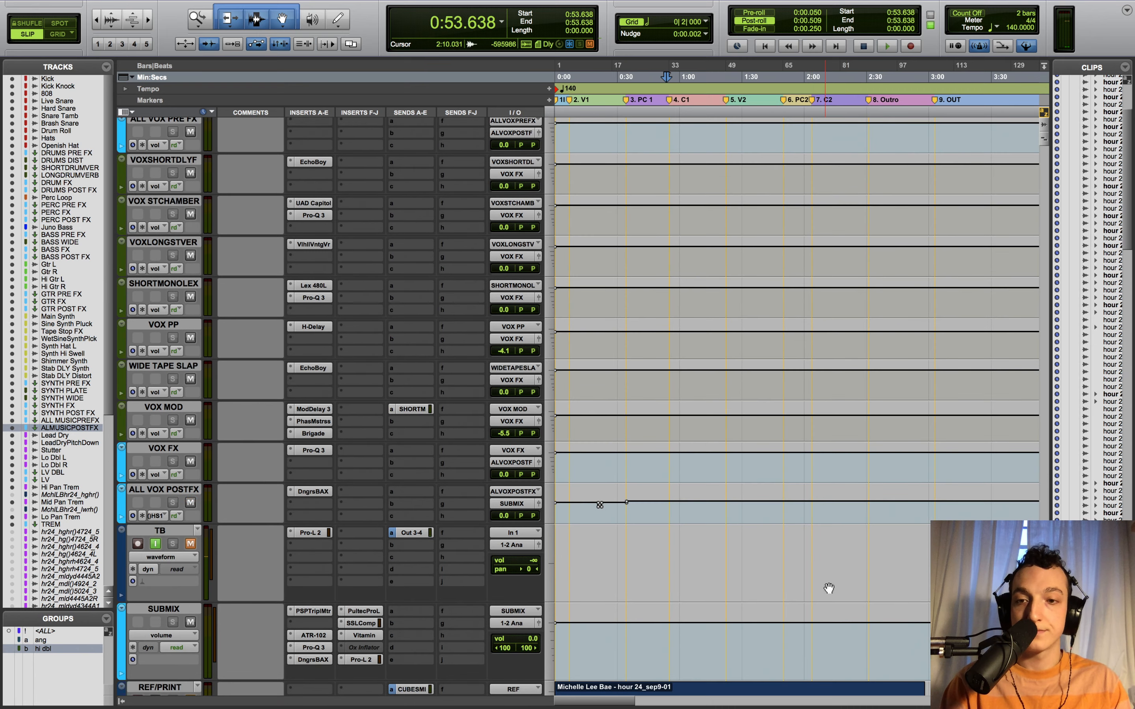
scroll(599, 505, "up", 15)
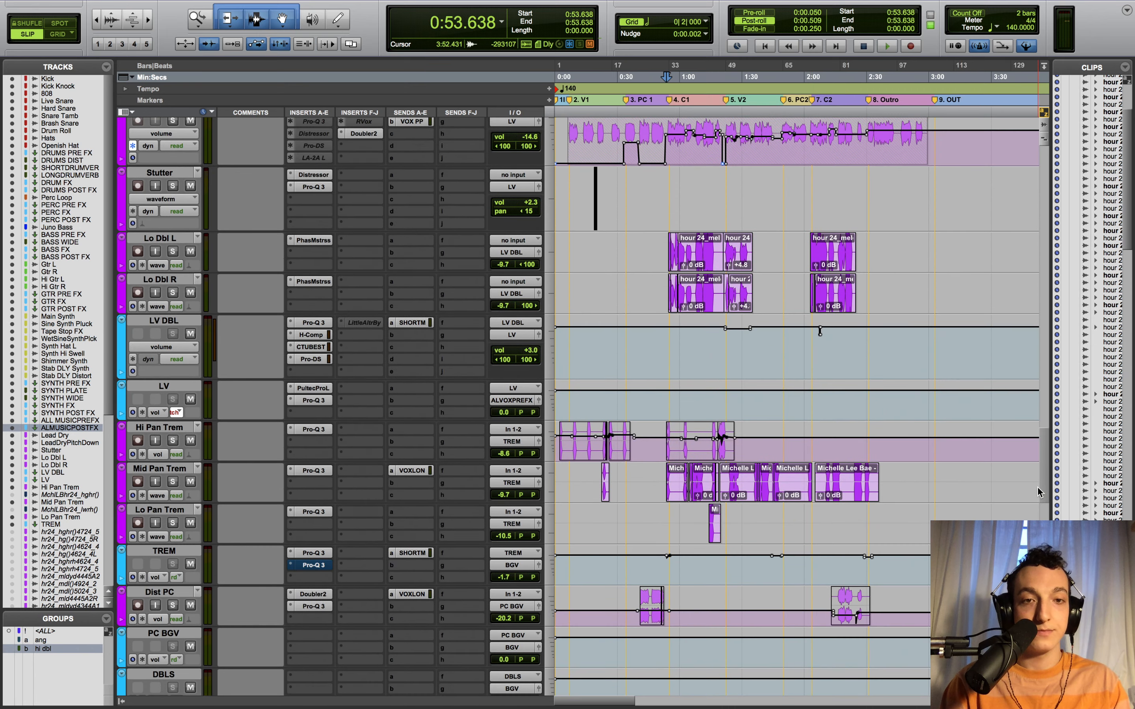
scroll(1039, 474, "up", 8)
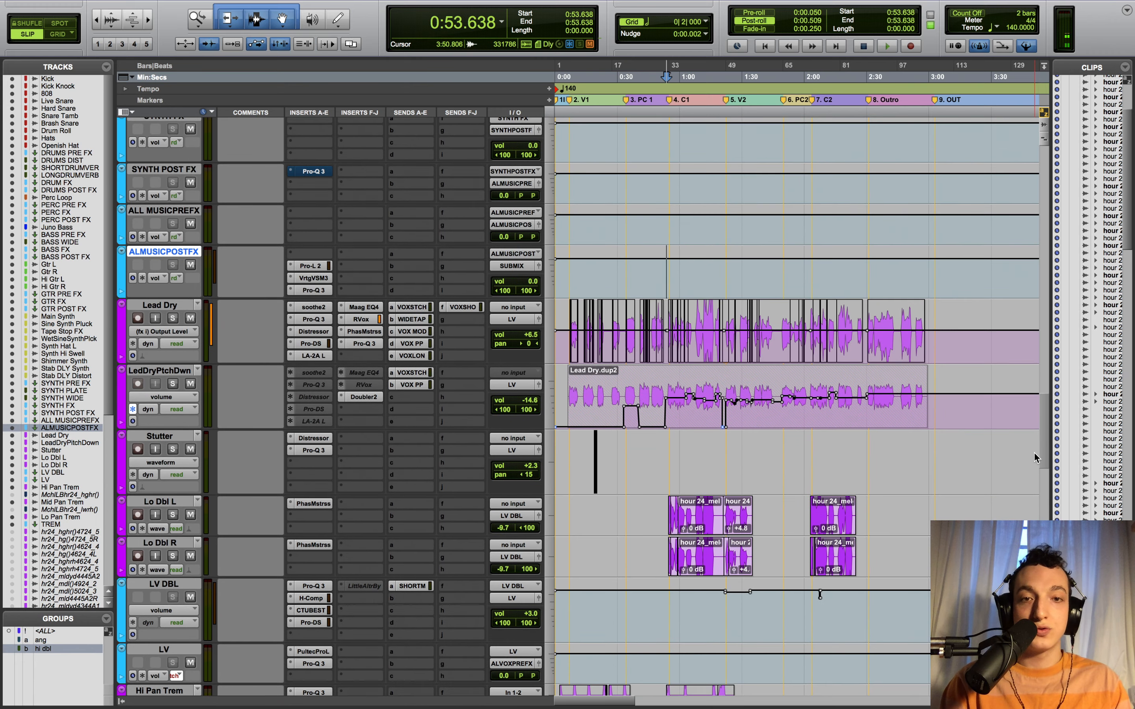
scroll(240, 369, "down", 3)
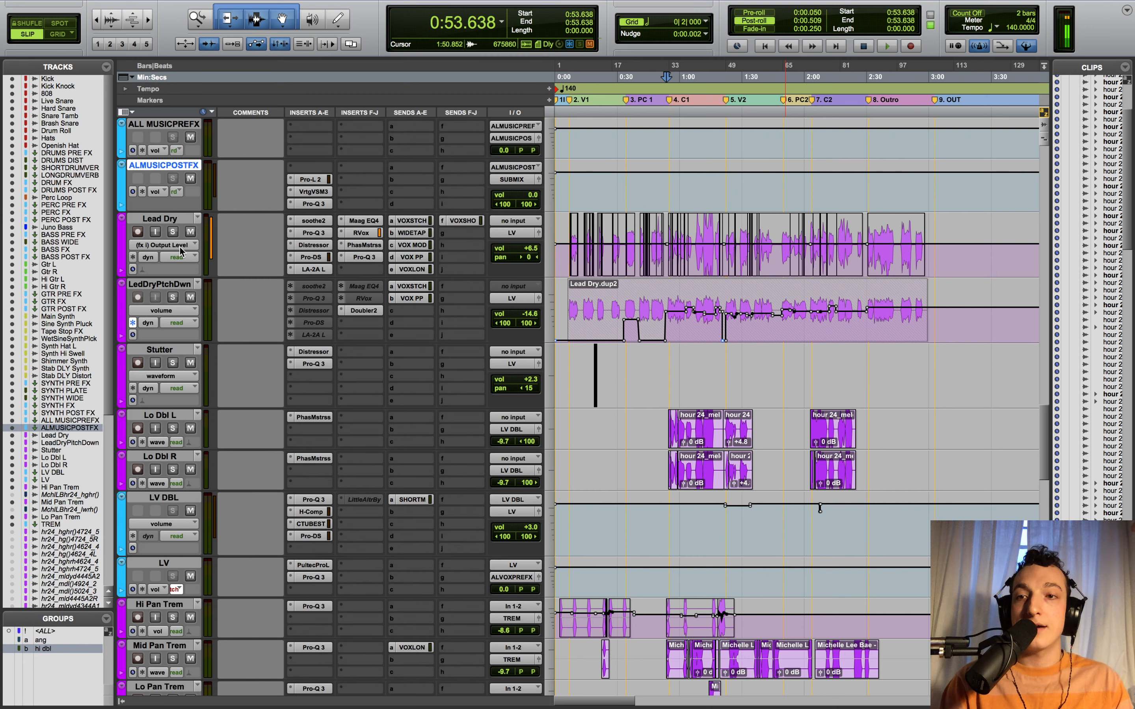
left_click(172, 232)
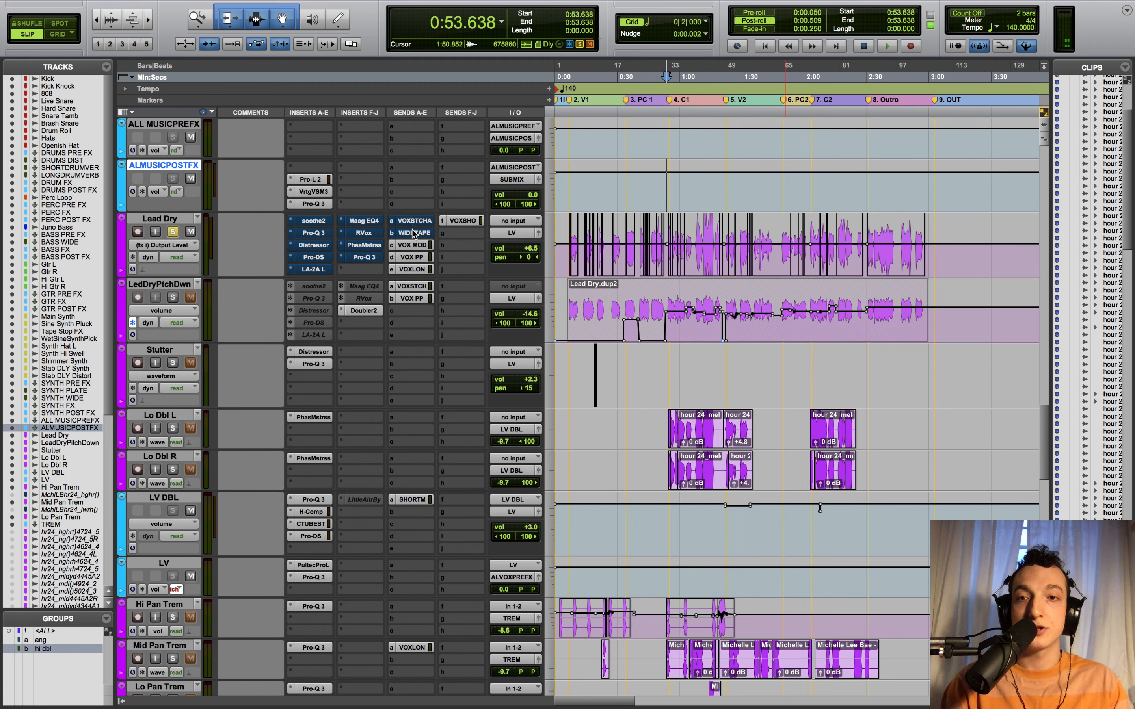
key("space")
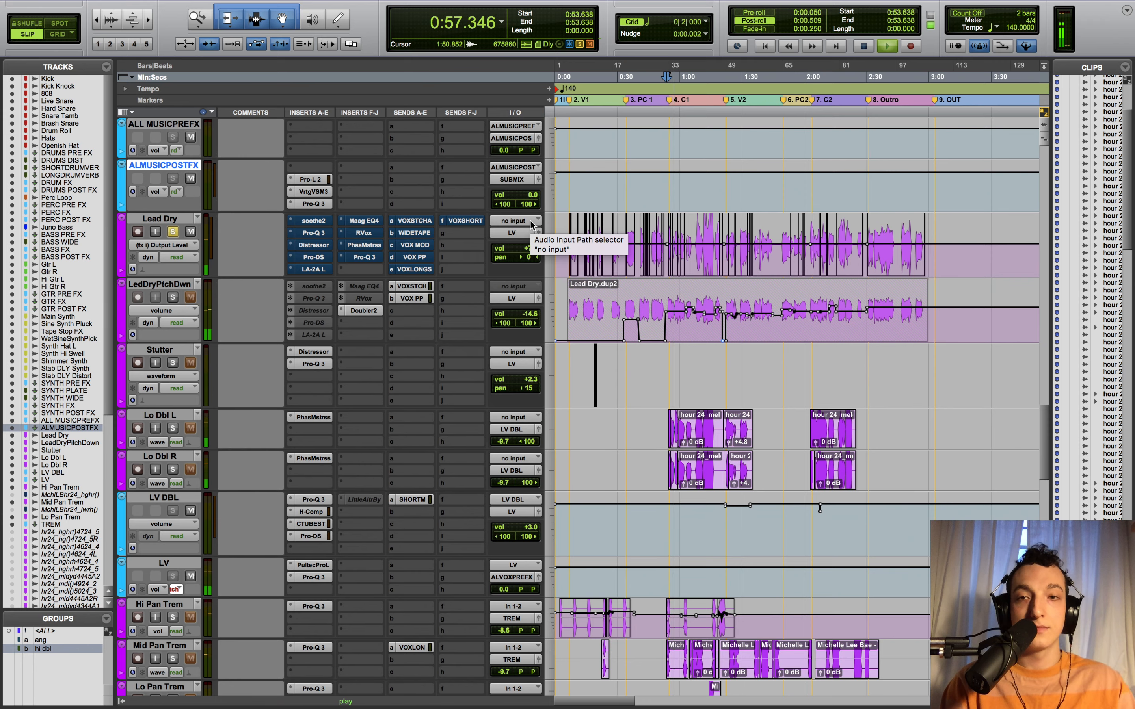
key("super+bracketright")
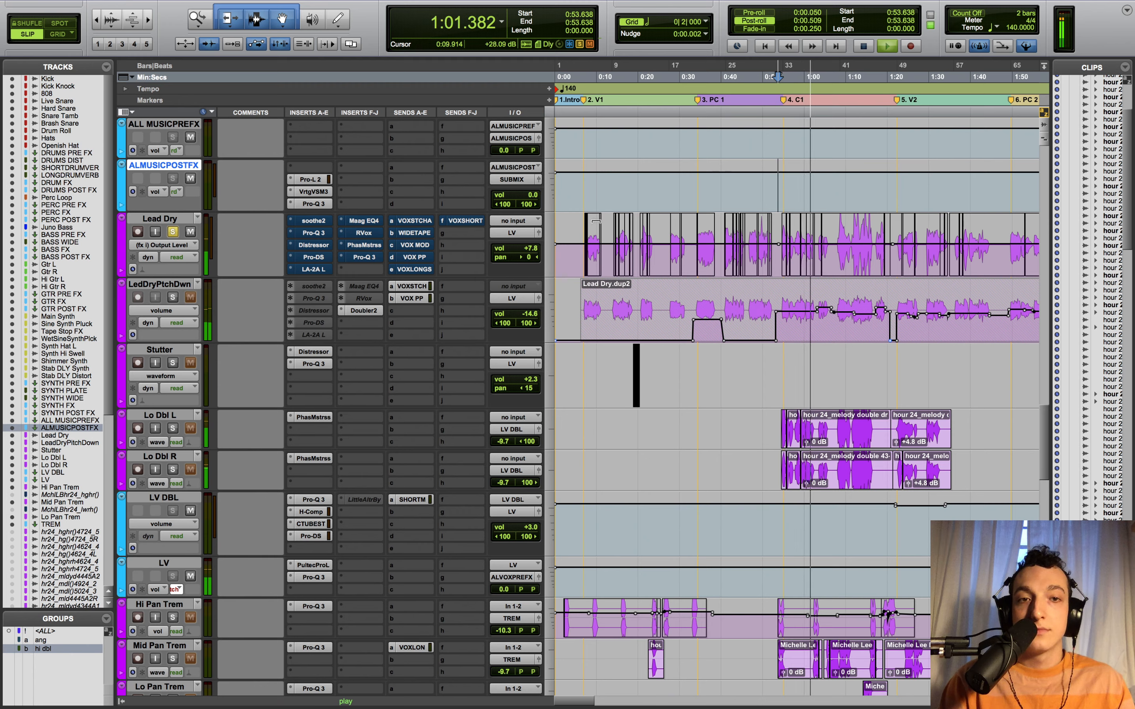
key("space")
- Set playback start to 0:07.314, audition Lead Dry, then open its soothe2 plugin
left_click(587, 192)
key("space")
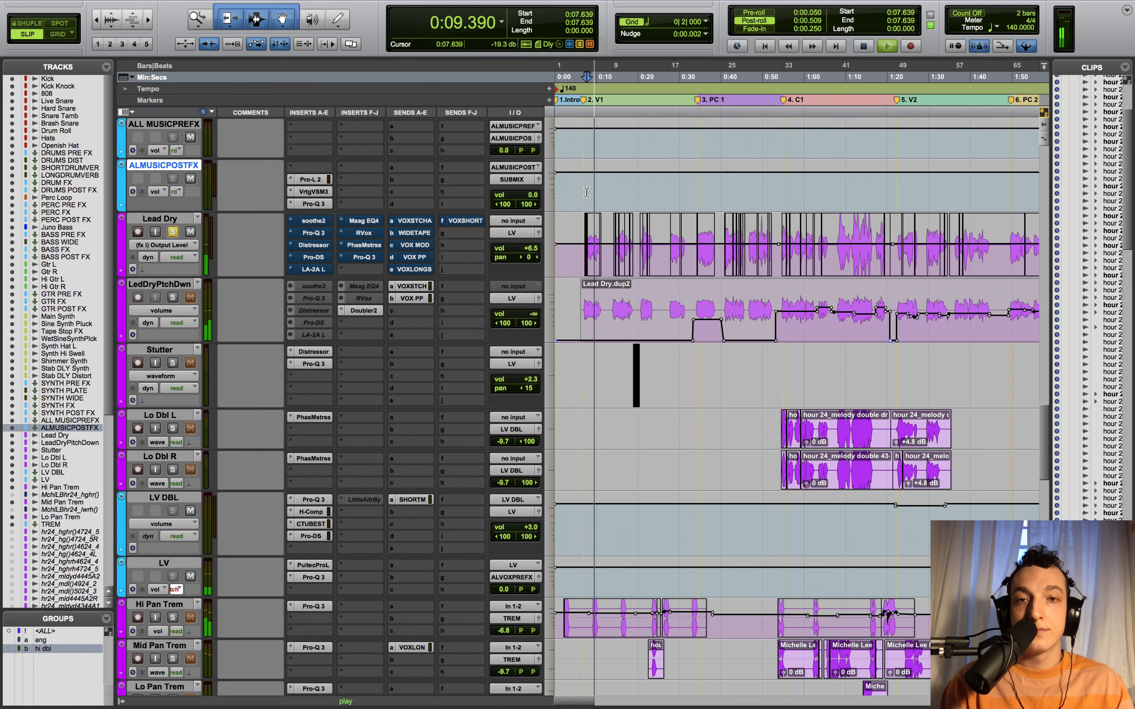
left_click(586, 195)
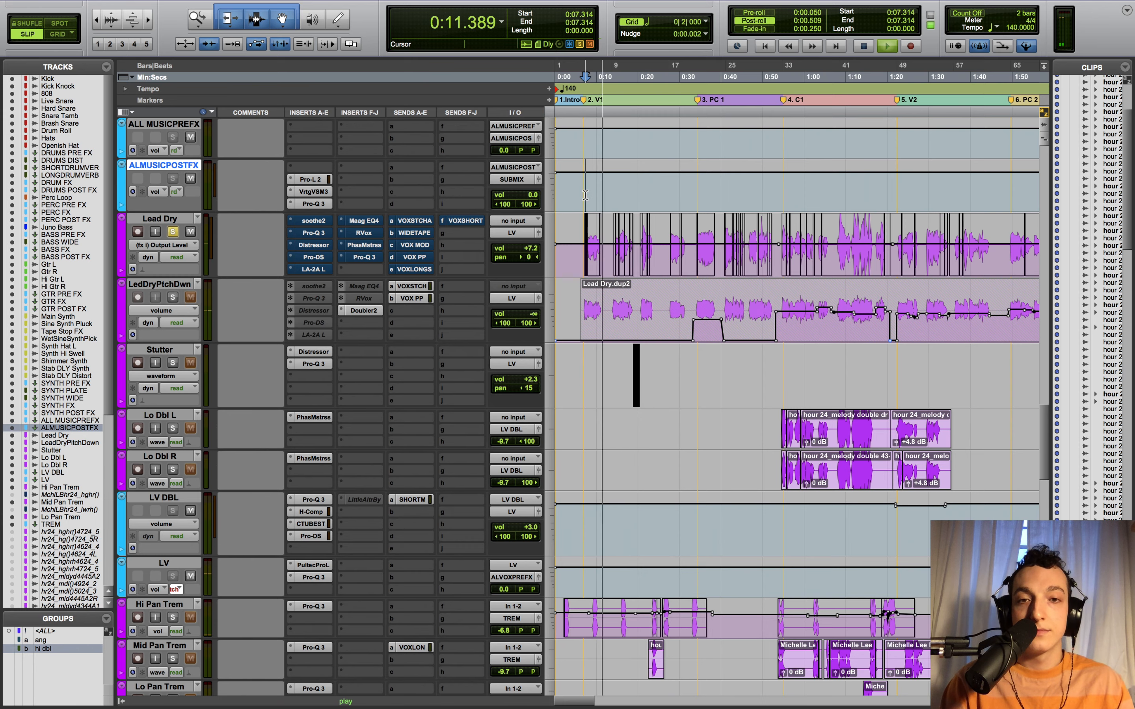
key("space")
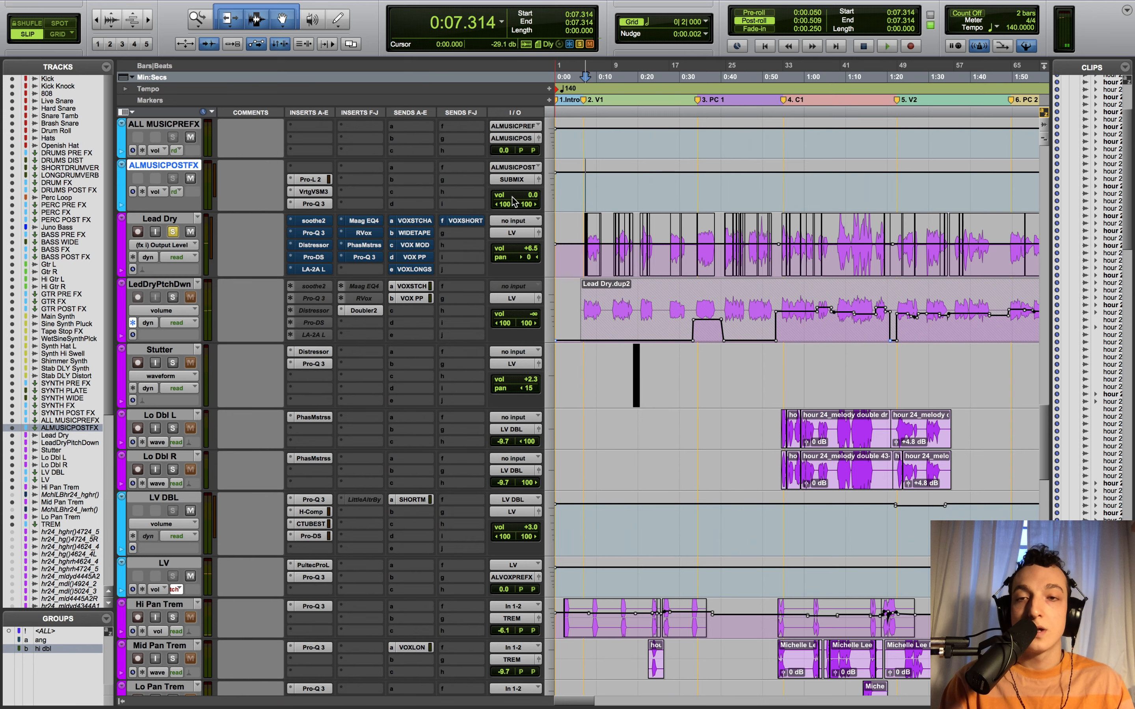
left_click(315, 222)
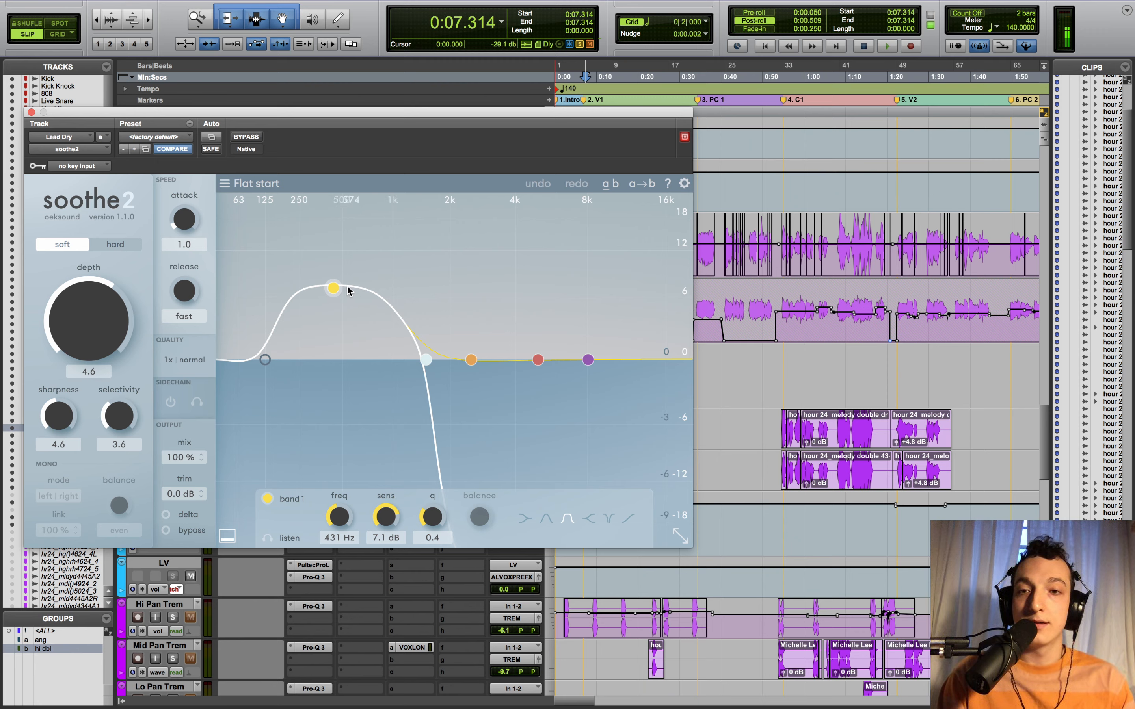
- Move soothe2 aside and play Lead Dry to hear its resonance reduction
left_click_drag(346, 123, 720, 18)
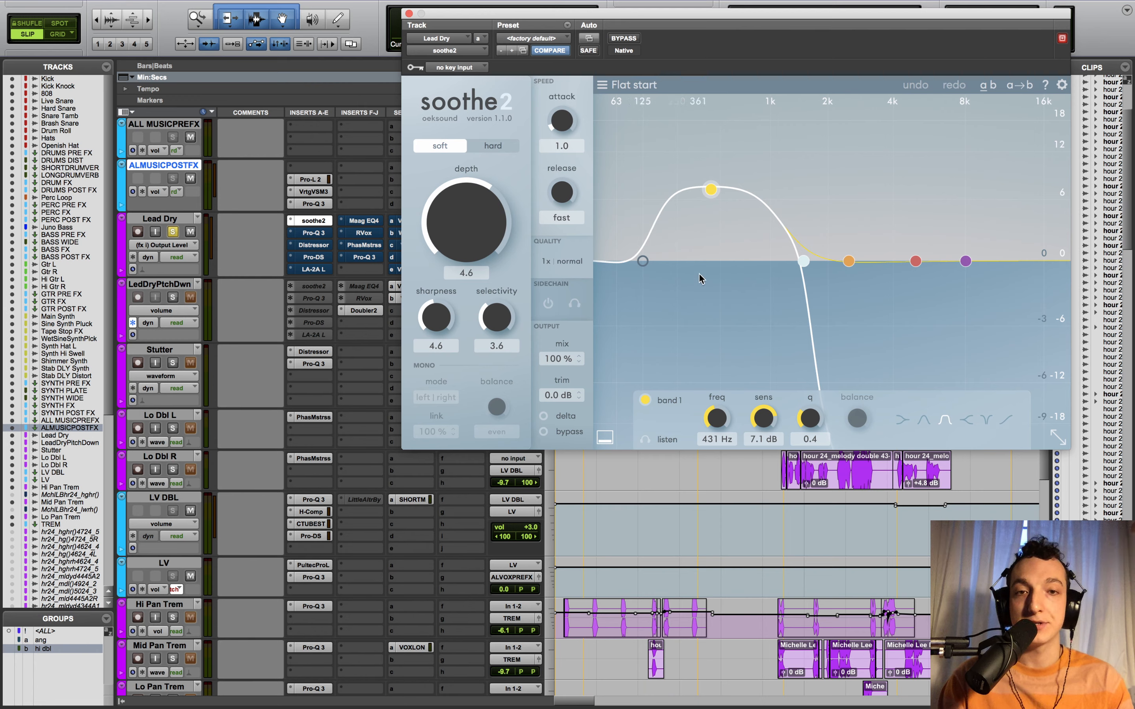
key("space")
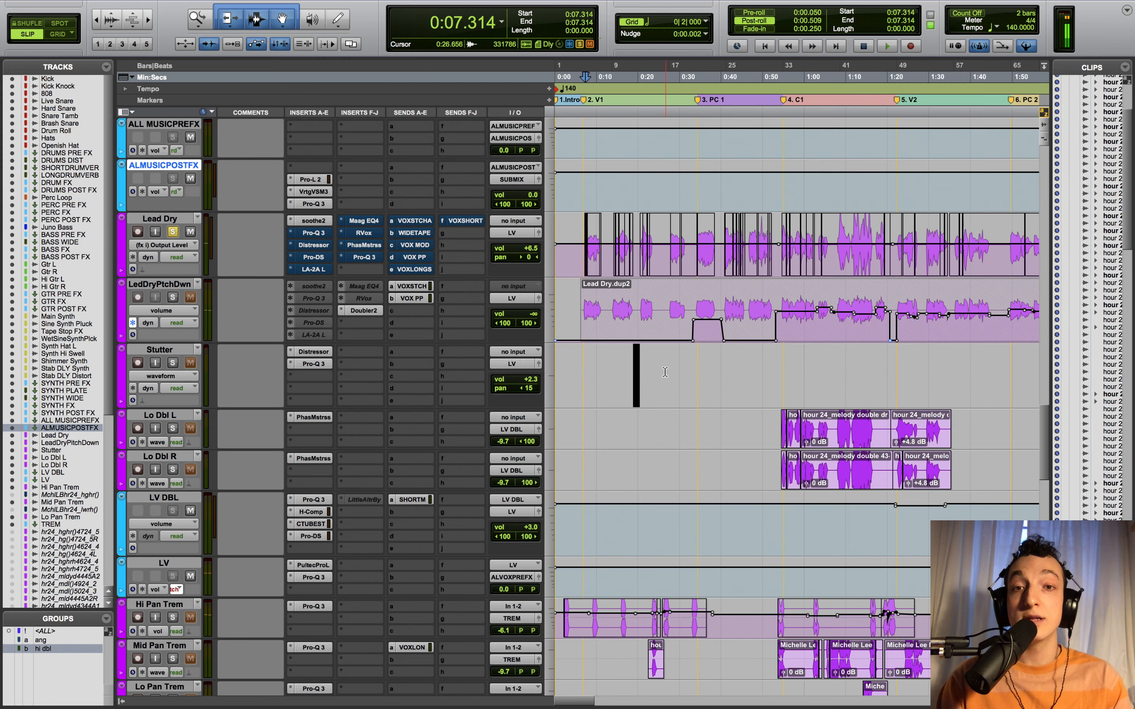
scroll(665, 372, "up", 8)
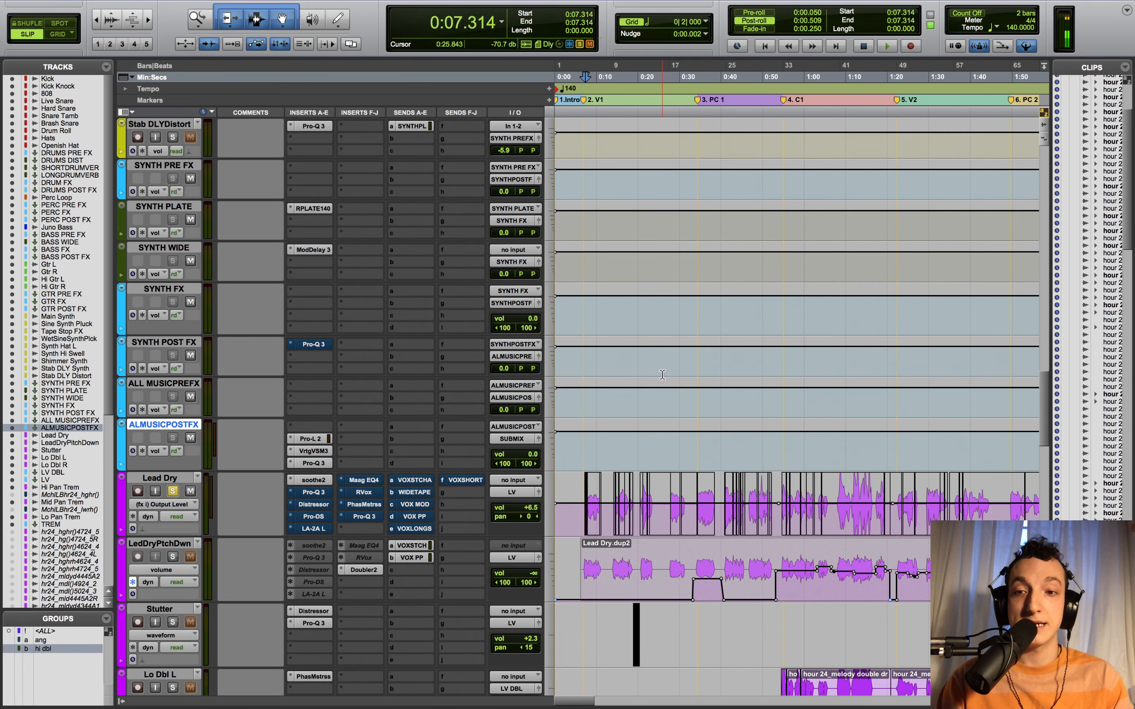
- Play Lead Dry from 0:07.314 while zooming in on the timeline
scroll(663, 375, "up", 15)
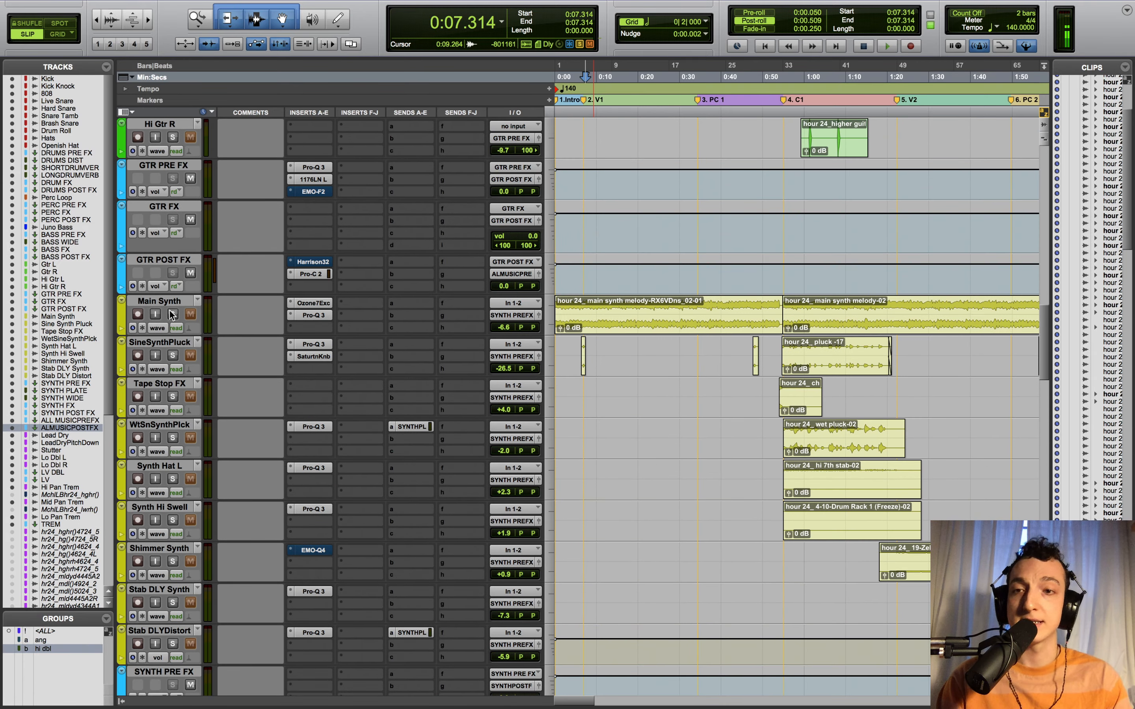
scroll(752, 380, "down", 1)
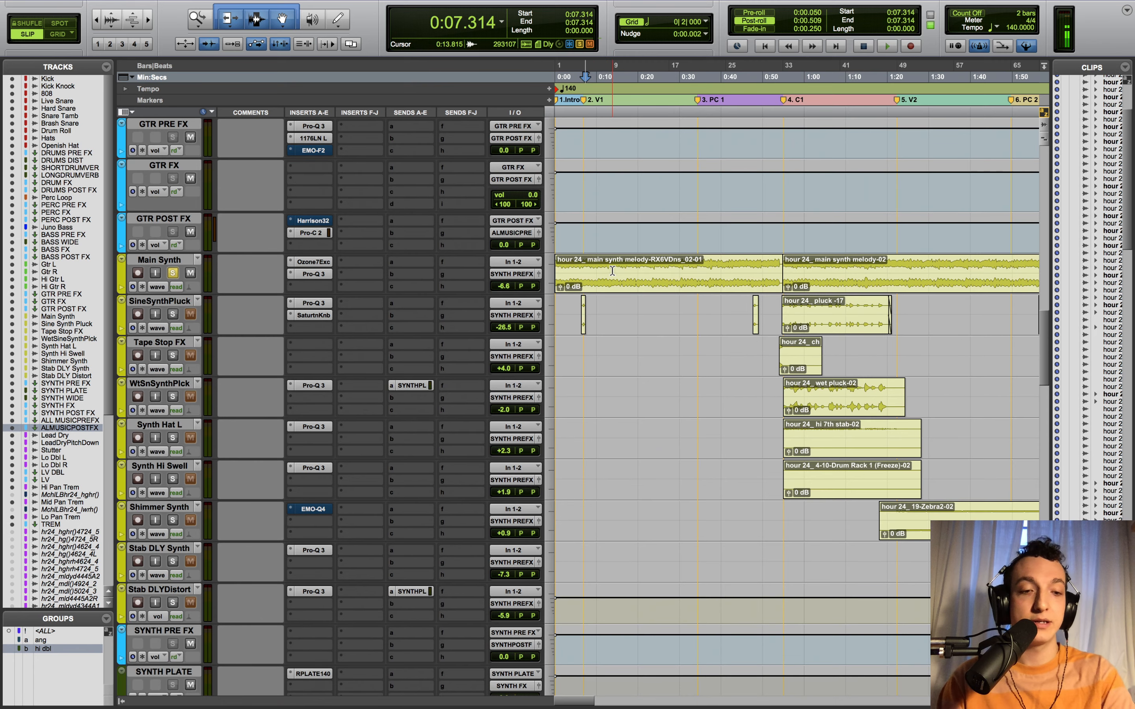
key("space")
key("super+bracketright")
key("super+bracketright")
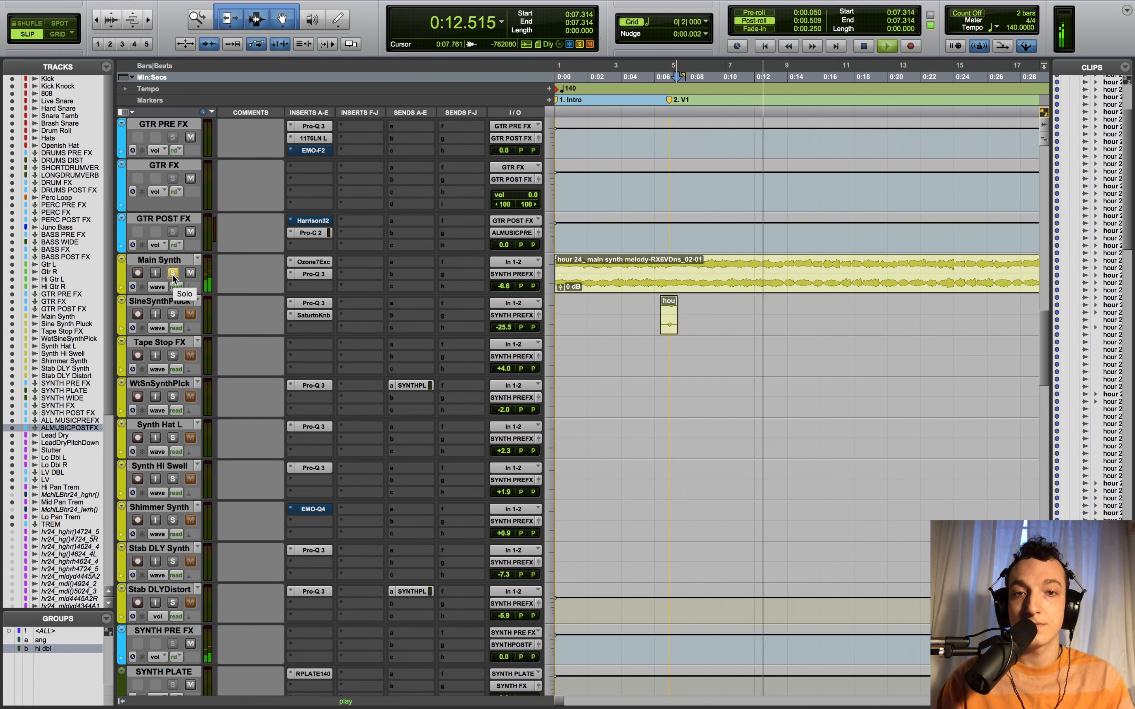
key("space")
- Zoom in further around 0:07.314 and open Lead Dry's Pro-Q 3 EQ
scroll(767, 394, "down", 5)
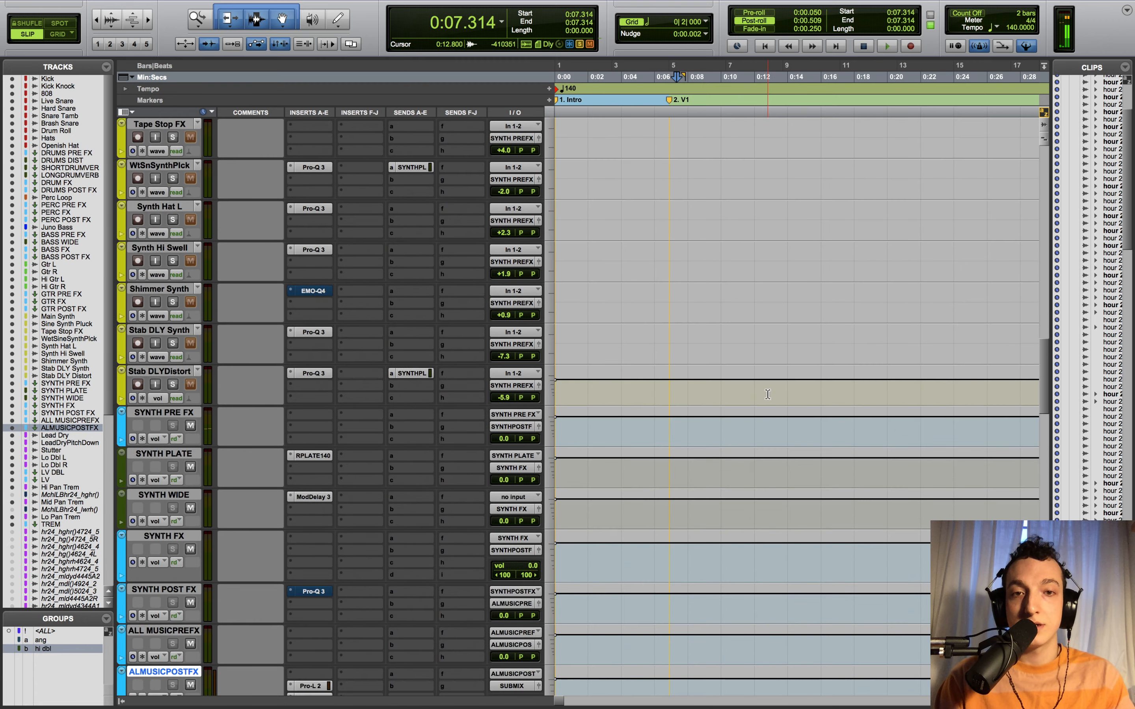
scroll(762, 397, "up", 3)
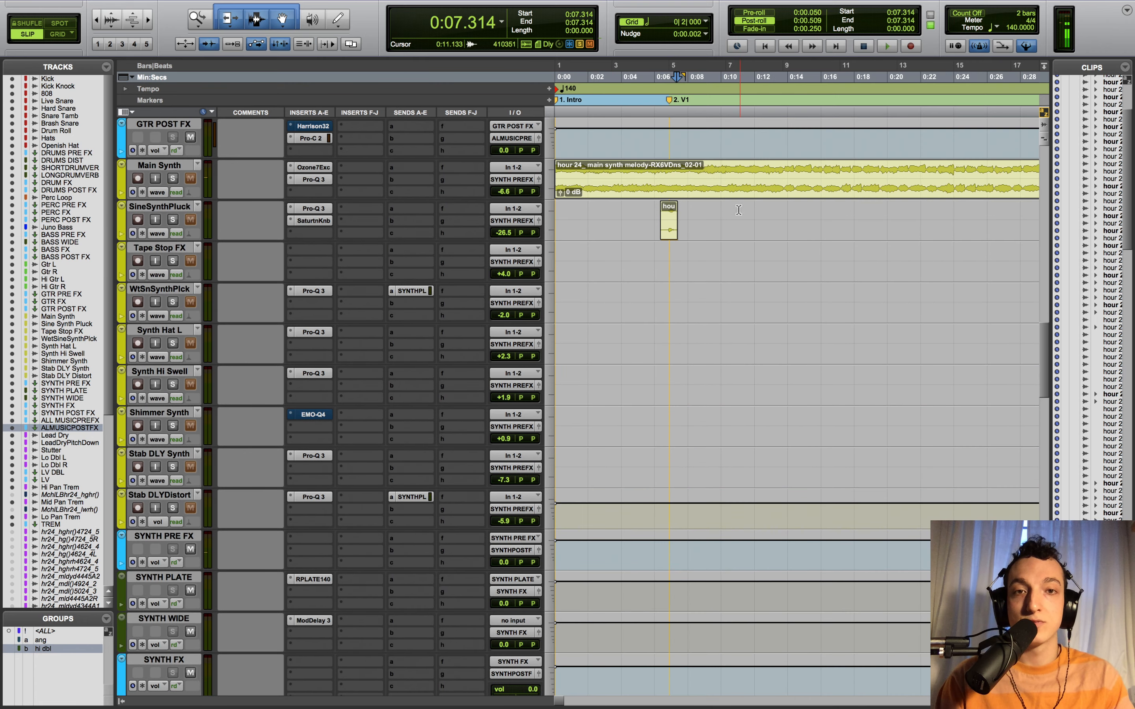
scroll(768, 398, "down", 15)
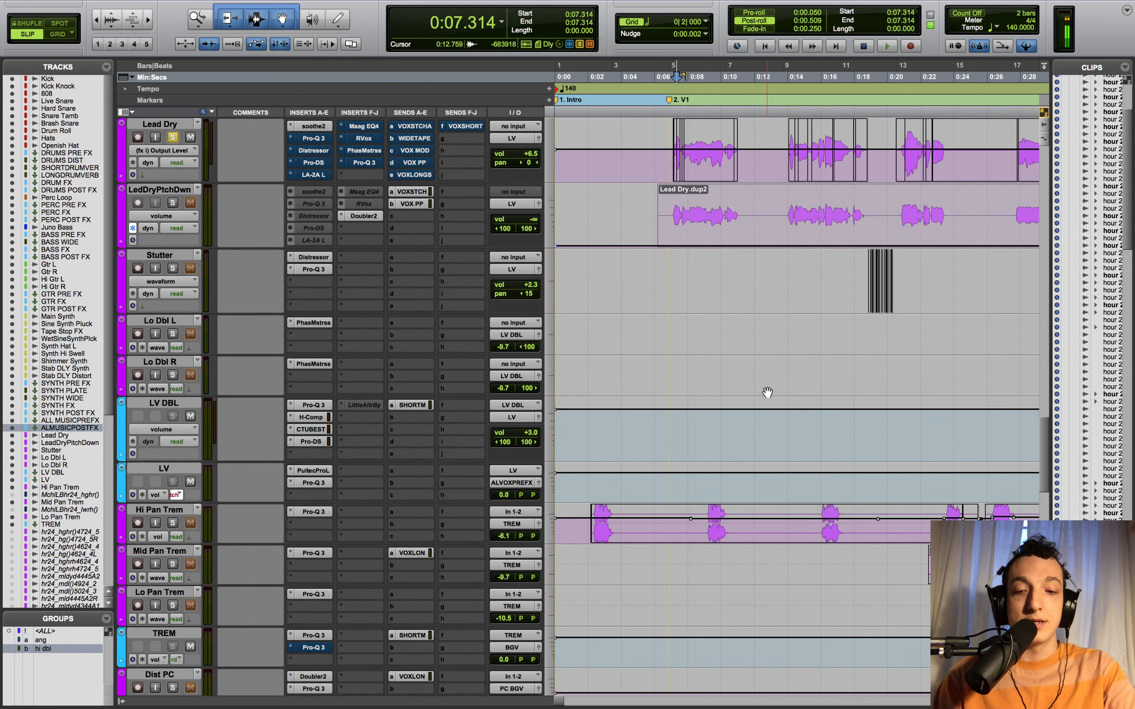
key("t")
scroll(562, 365, "up", 5)
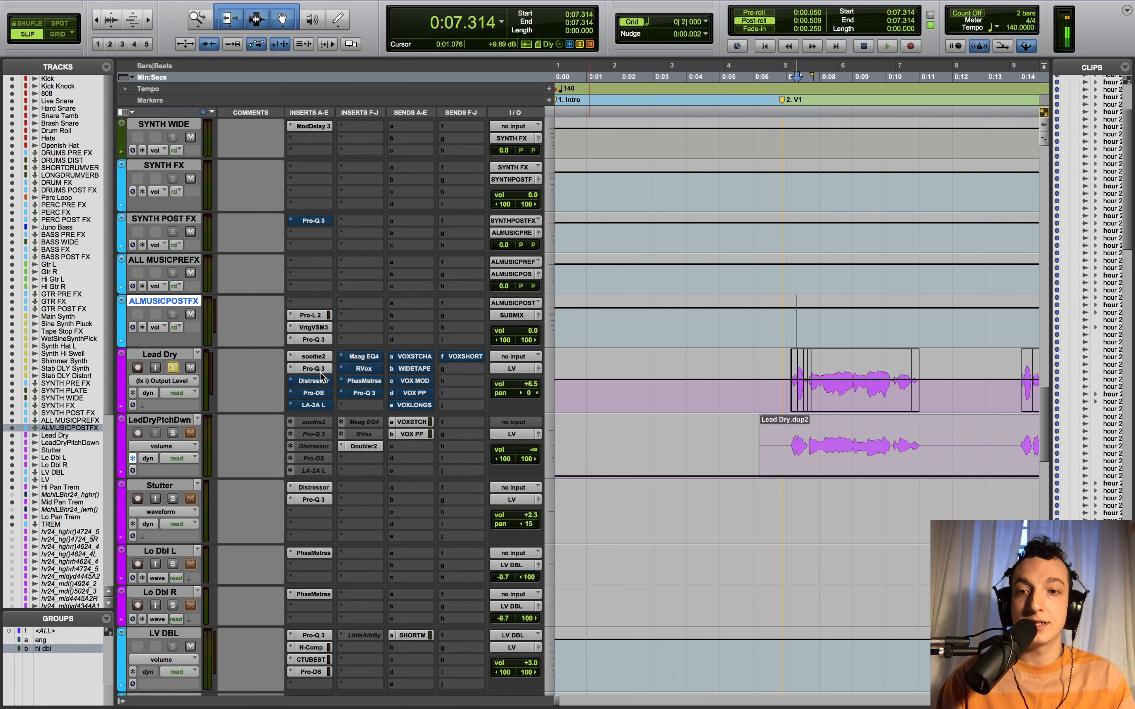
left_click(314, 369)
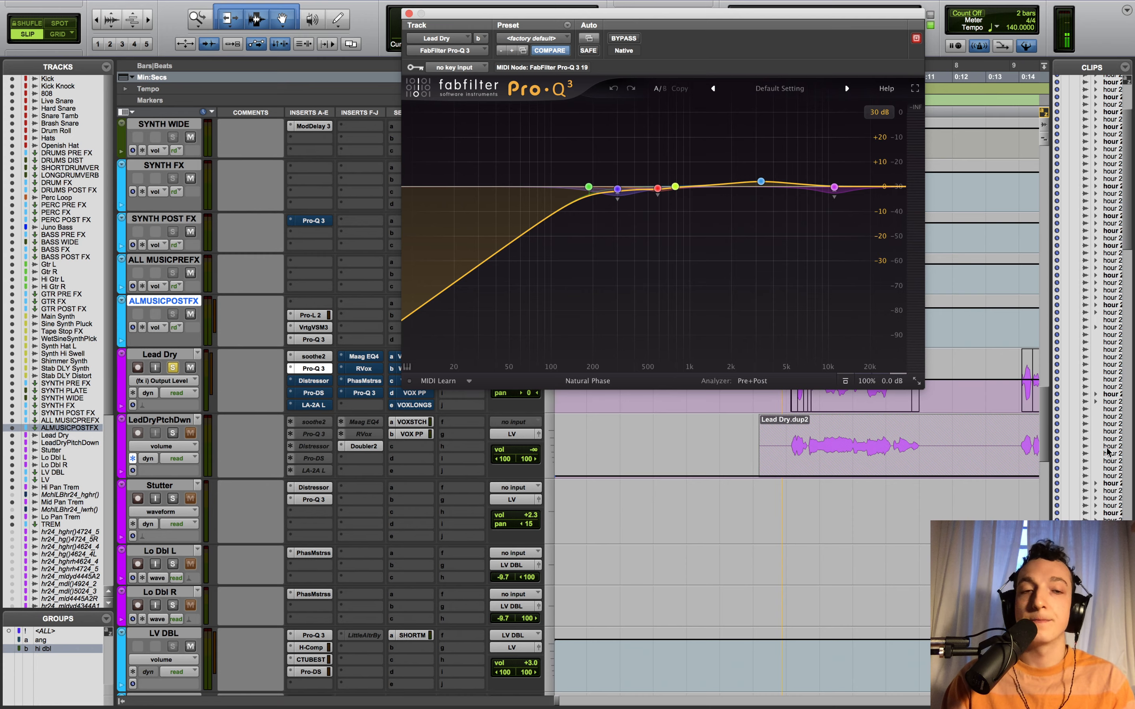
scroll(1052, 447, "up", 15)
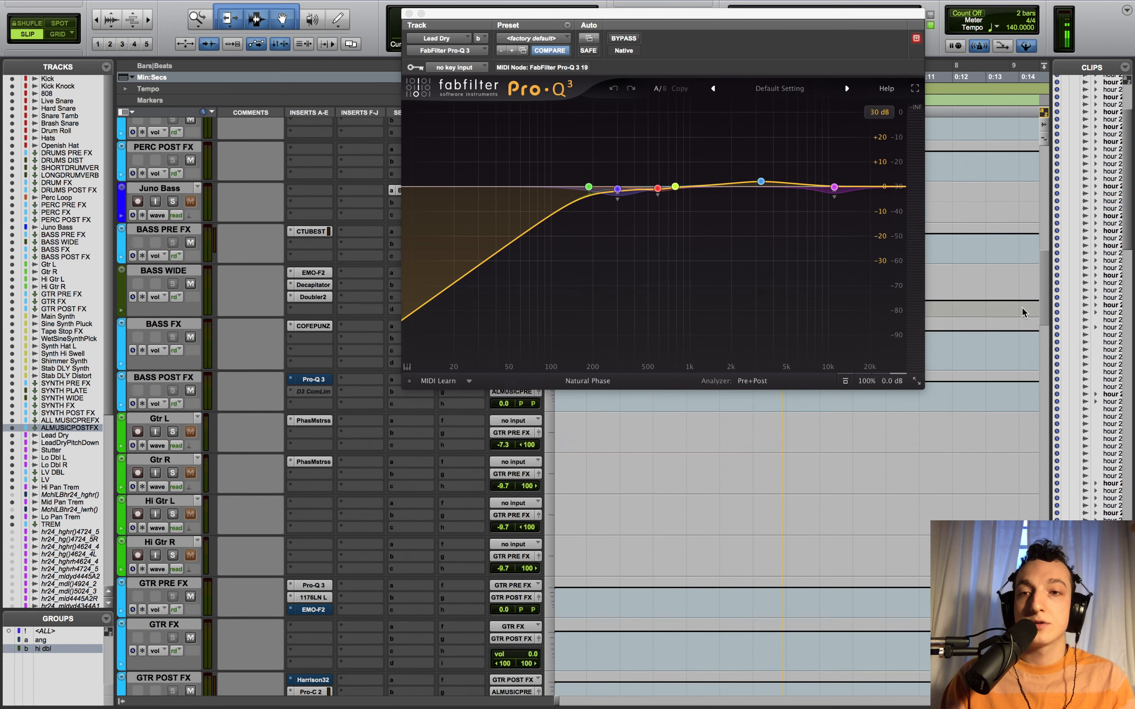
scroll(1021, 295, "up", 15)
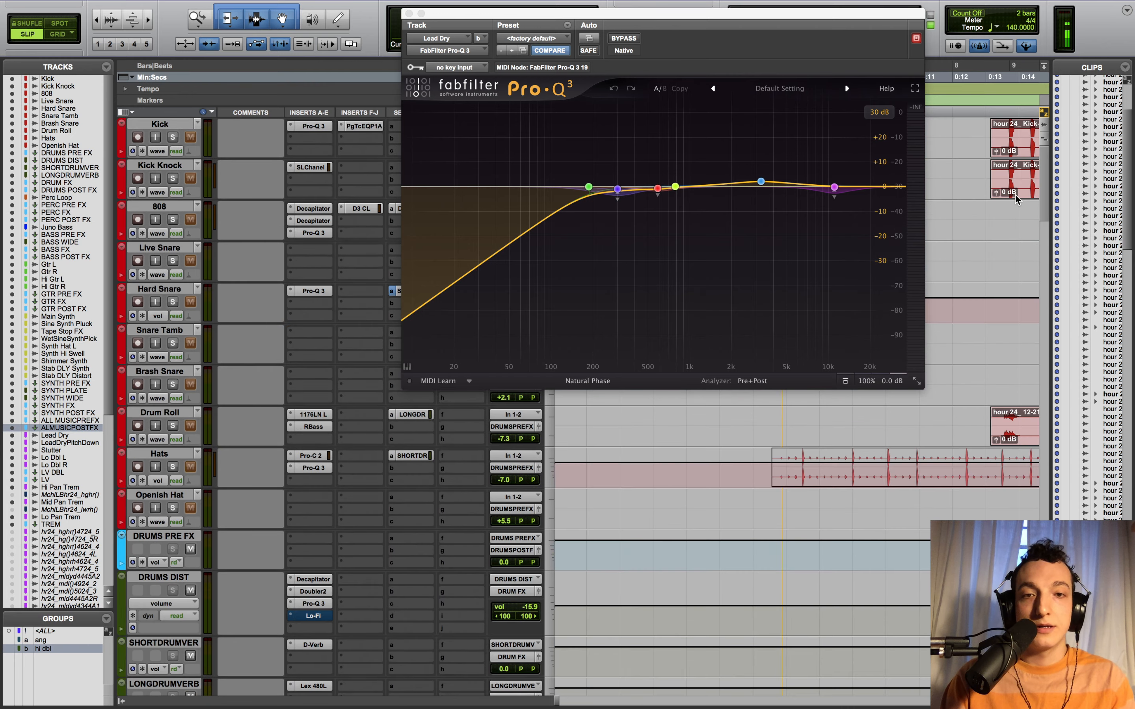
scroll(1016, 229, "down", 15)
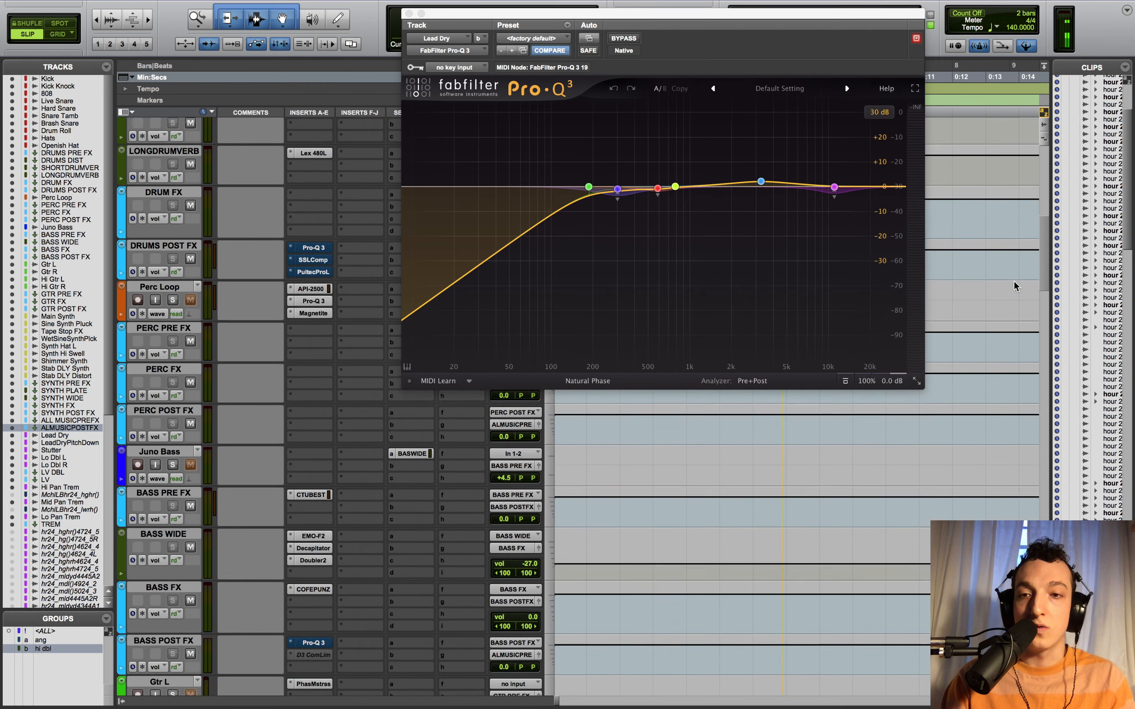
scroll(1013, 303, "down", 10)
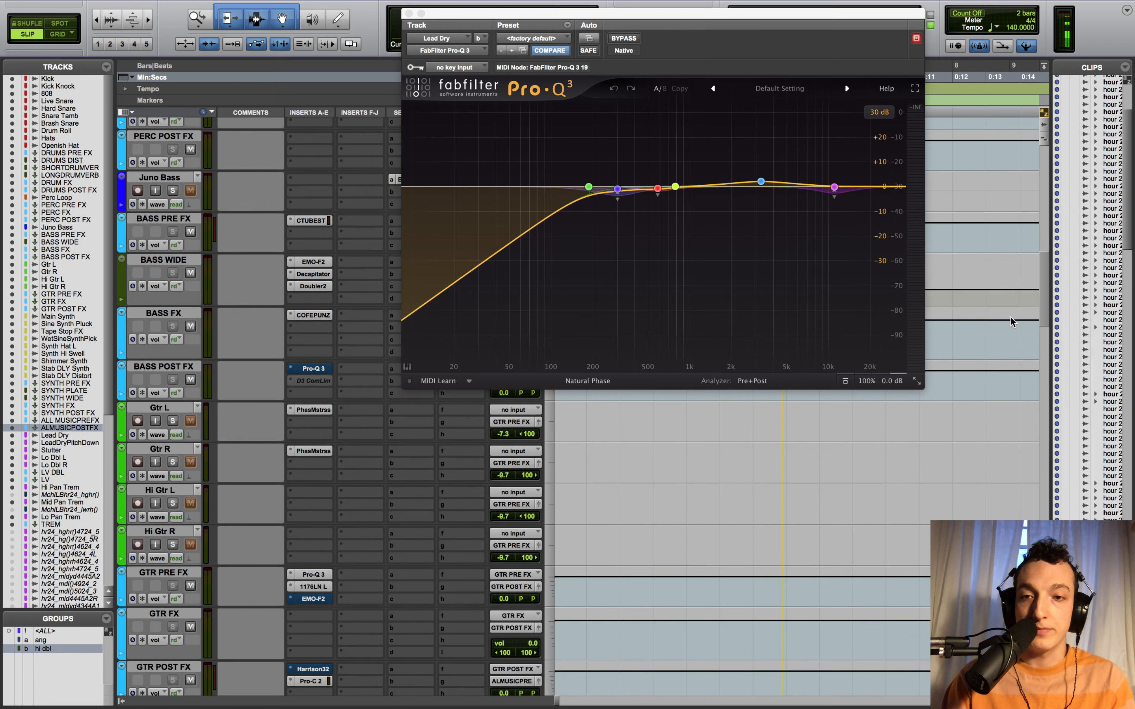
scroll(1013, 330, "down", 10)
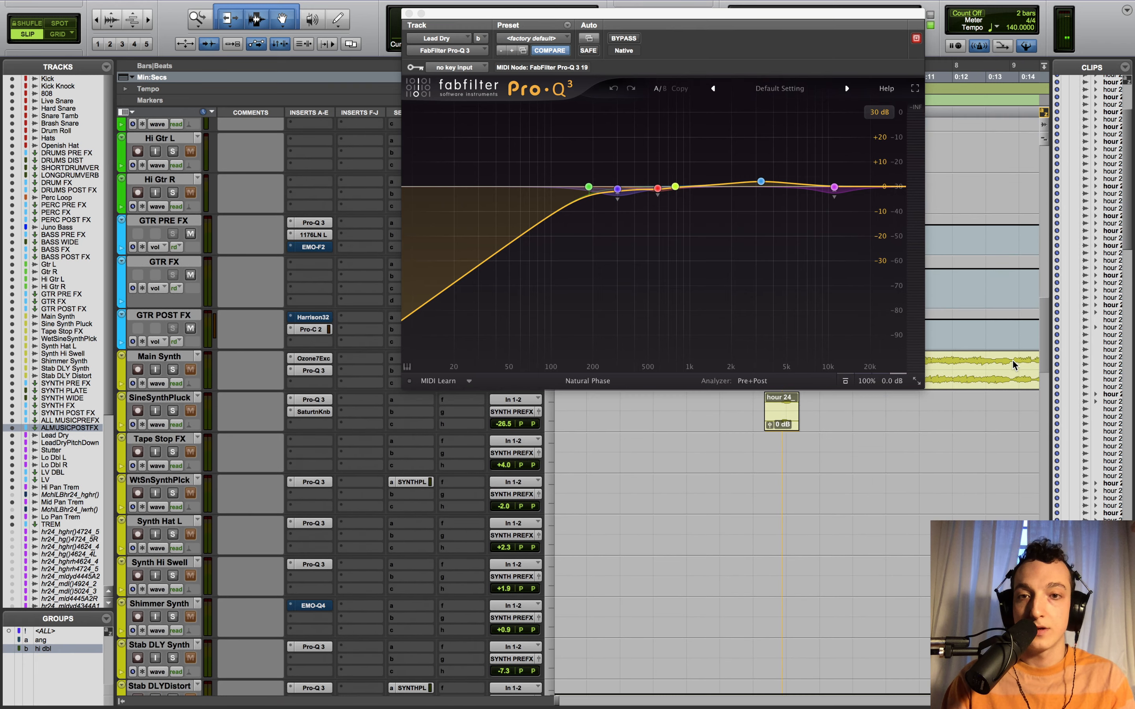
scroll(1016, 386, "down", 10)
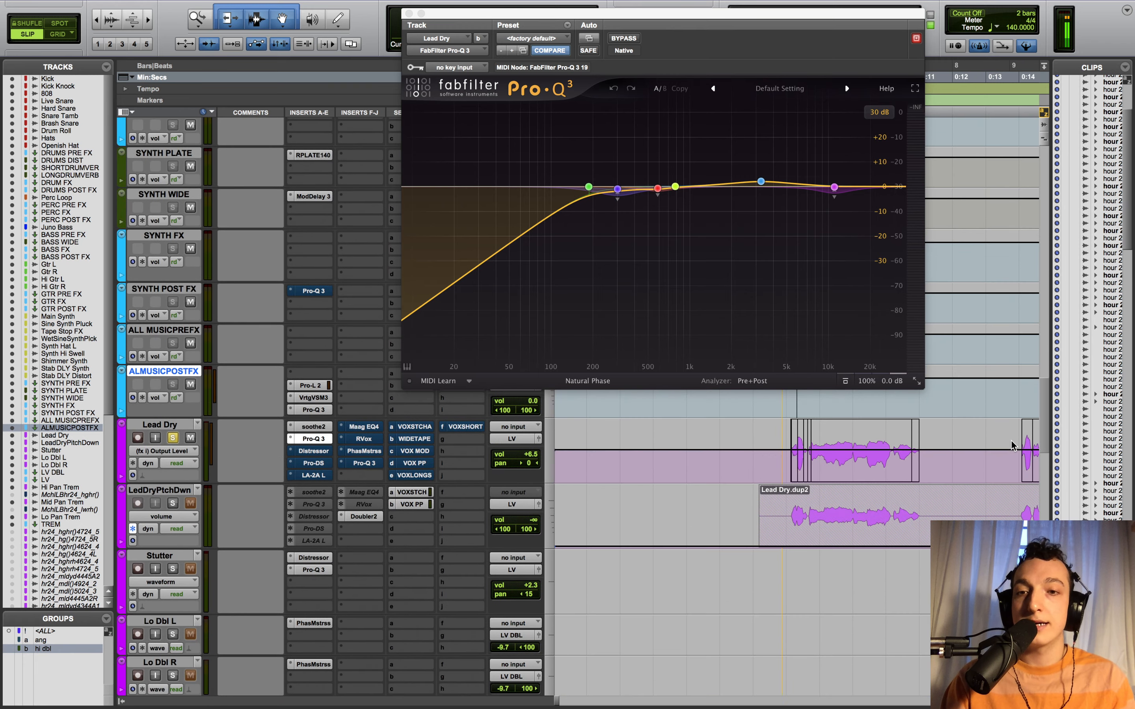
scroll(1011, 450, "down", 2)
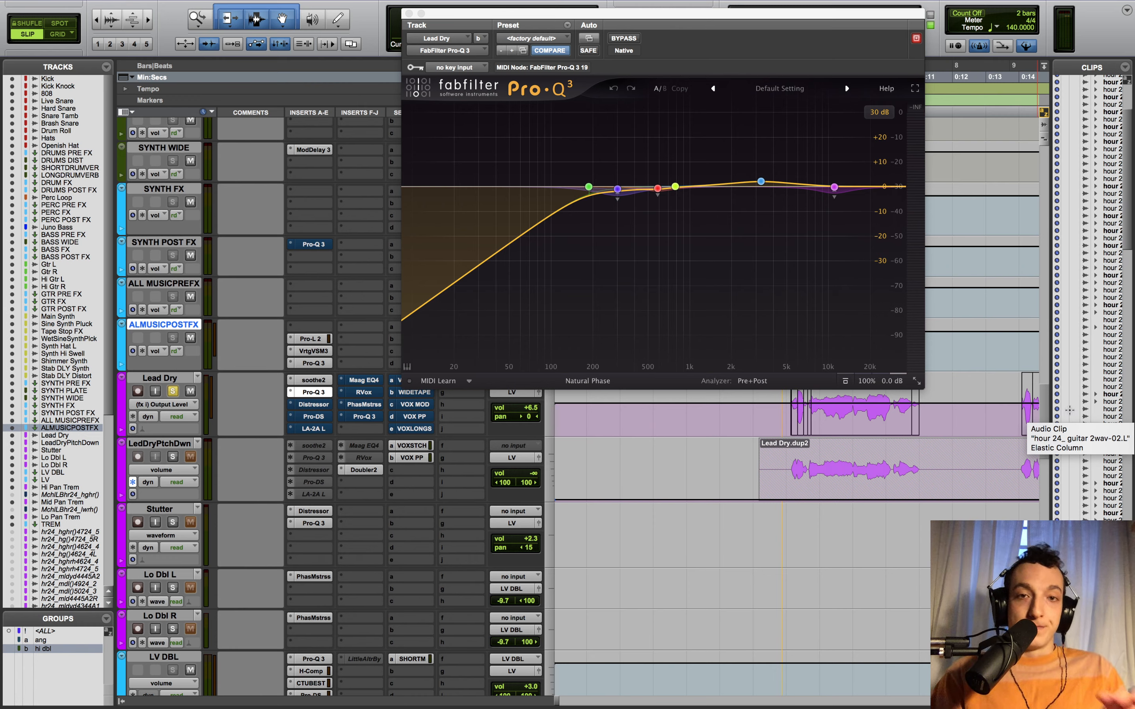
left_click(880, 112)
- Set the Pro-Q 3 display range to 12 dB and audition the soloed 3270.4 Hz band
left_click(890, 155)
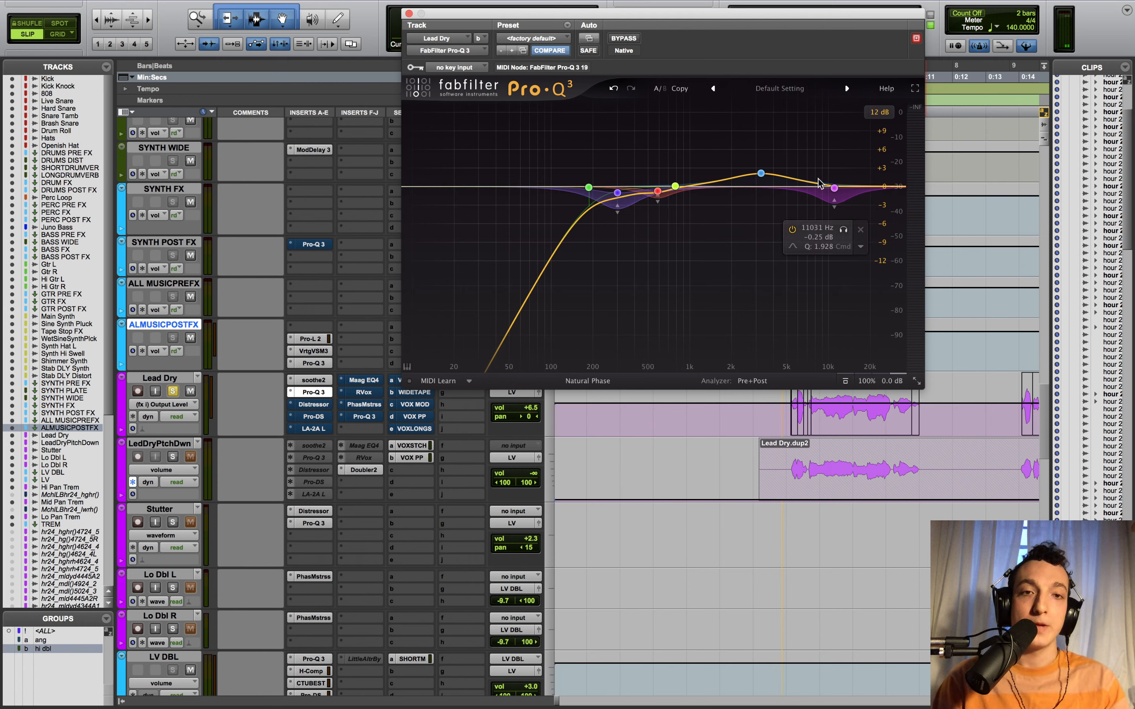
left_click(780, 135)
key("space")
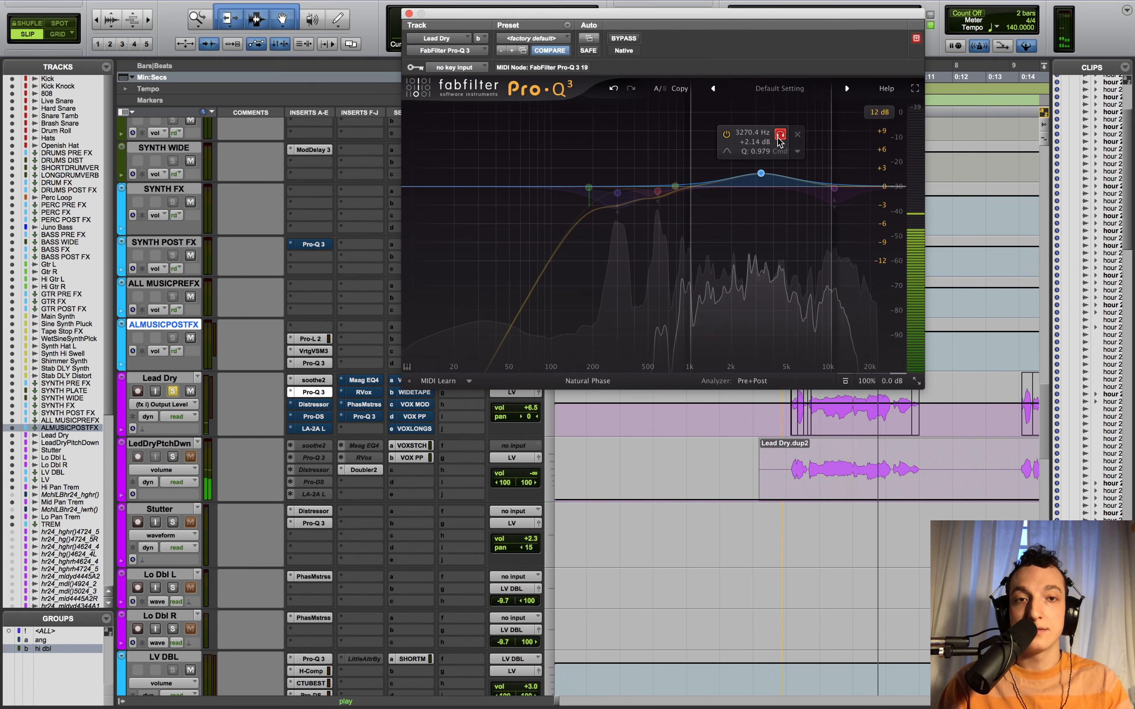
left_click(780, 136)
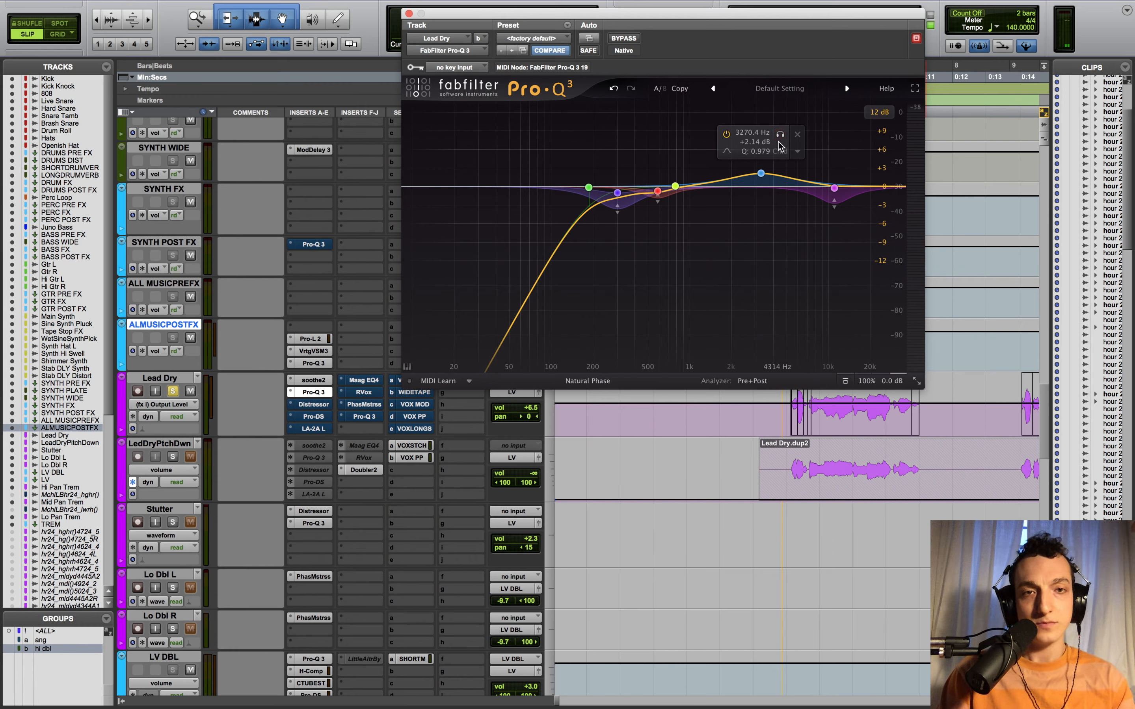
mouse_move(834, 190)
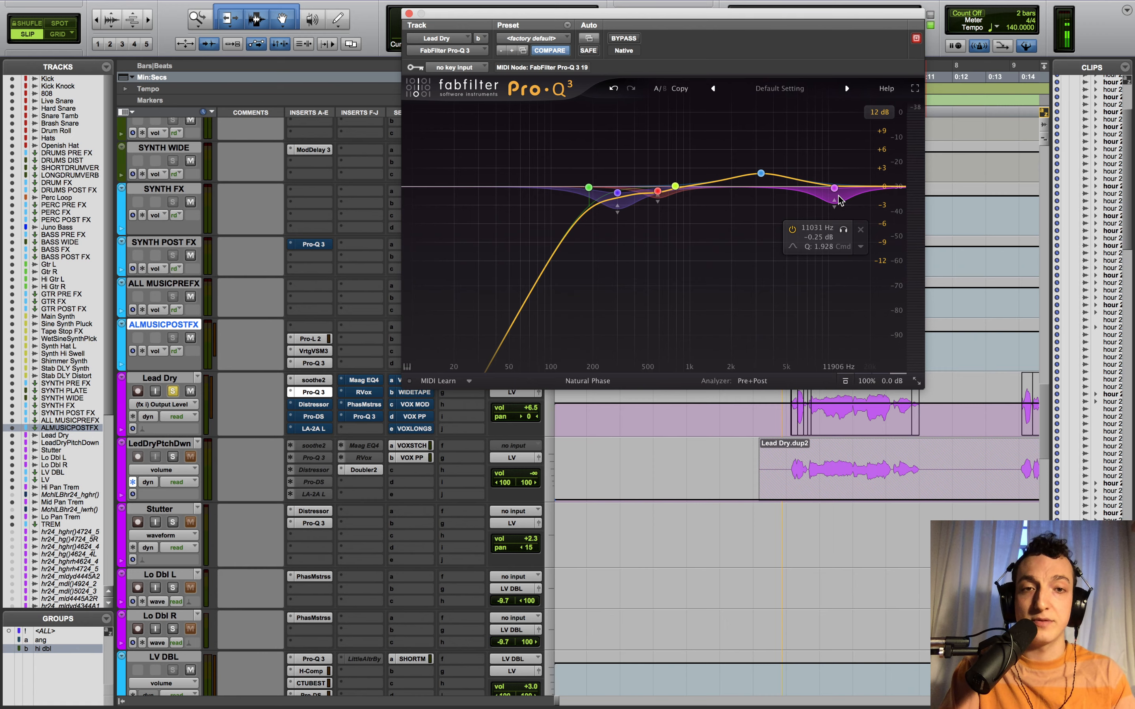
- Play a short stretch of Lead Dry, then open its Distressor compressor
scroll(664, 443, "up", 2)
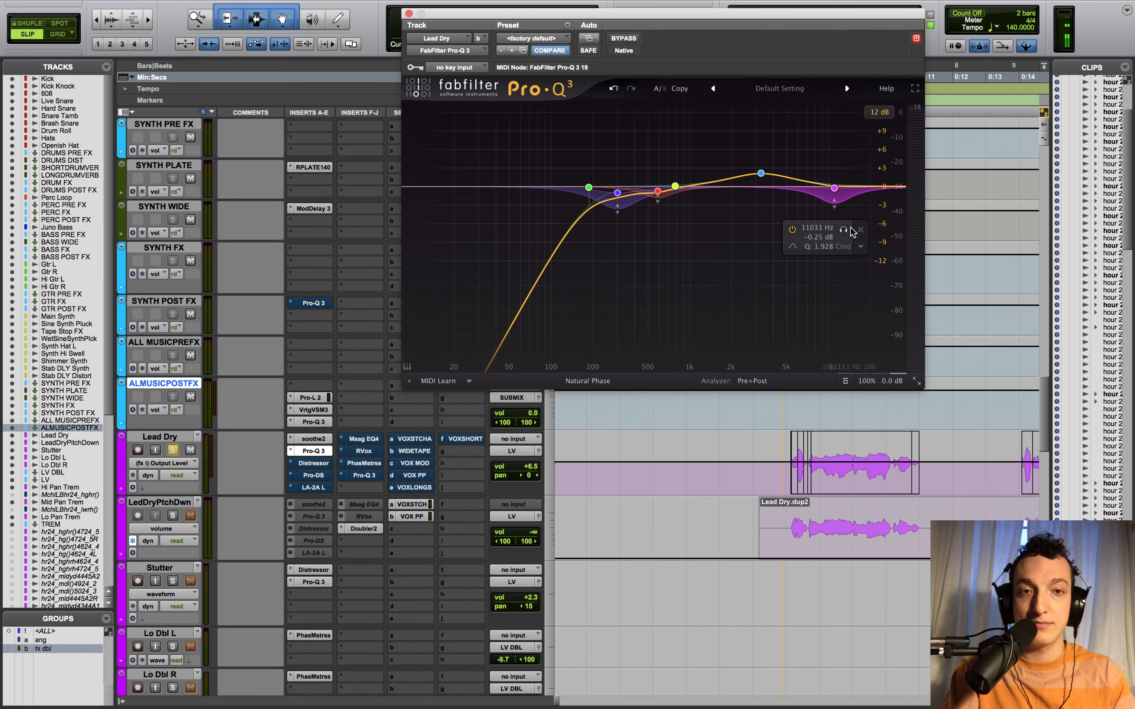
left_click(790, 409)
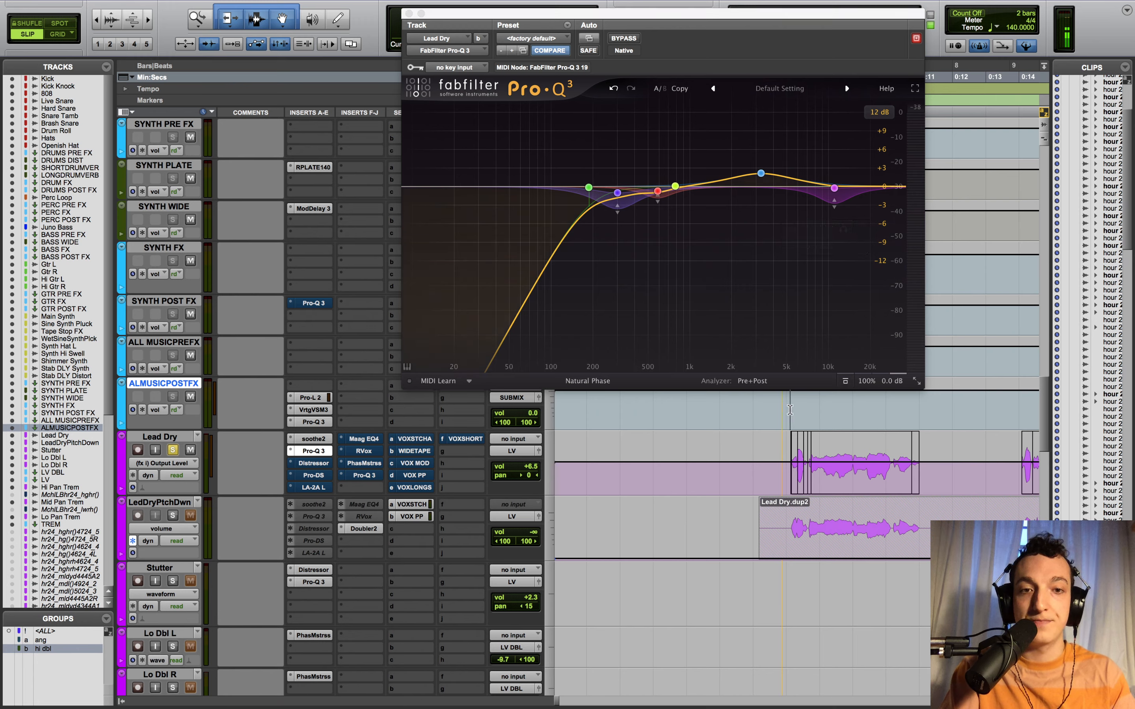
key("space")
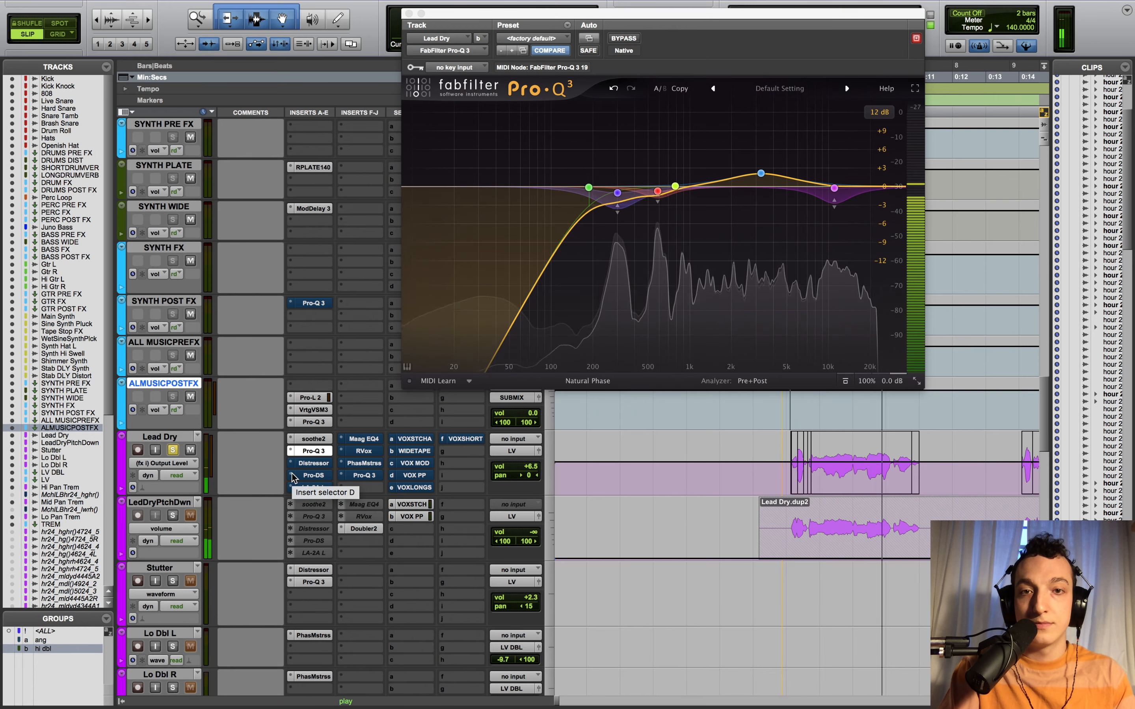
key("space")
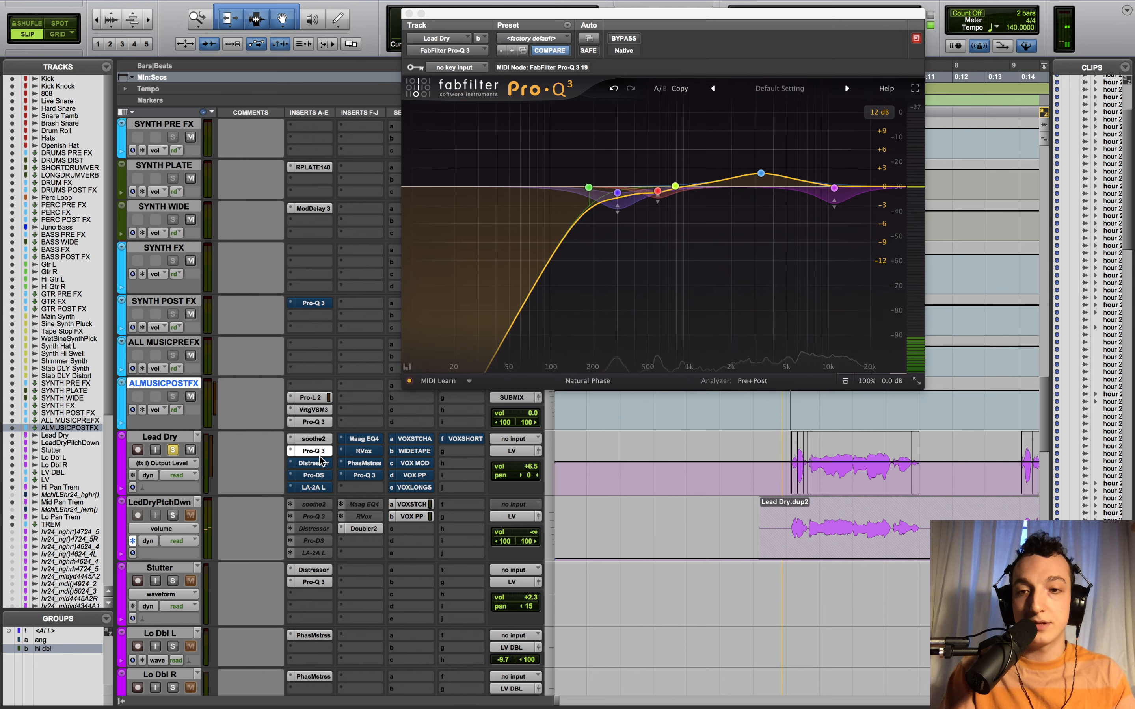
left_click(323, 463, "super")
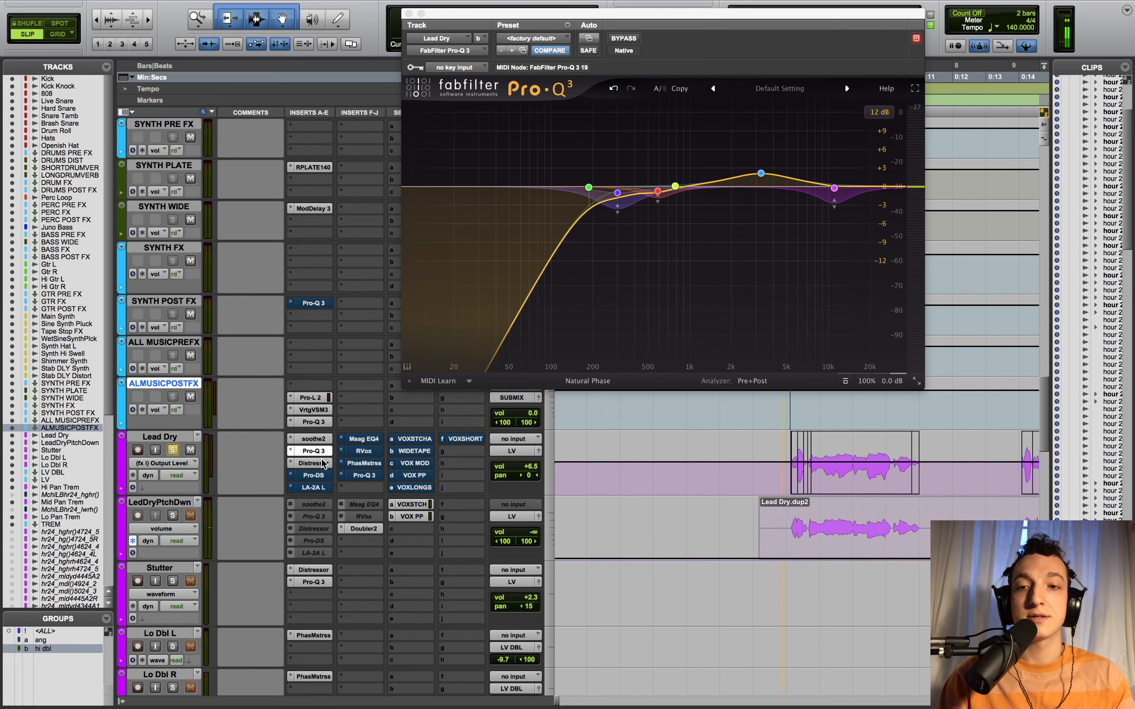
left_click(323, 463)
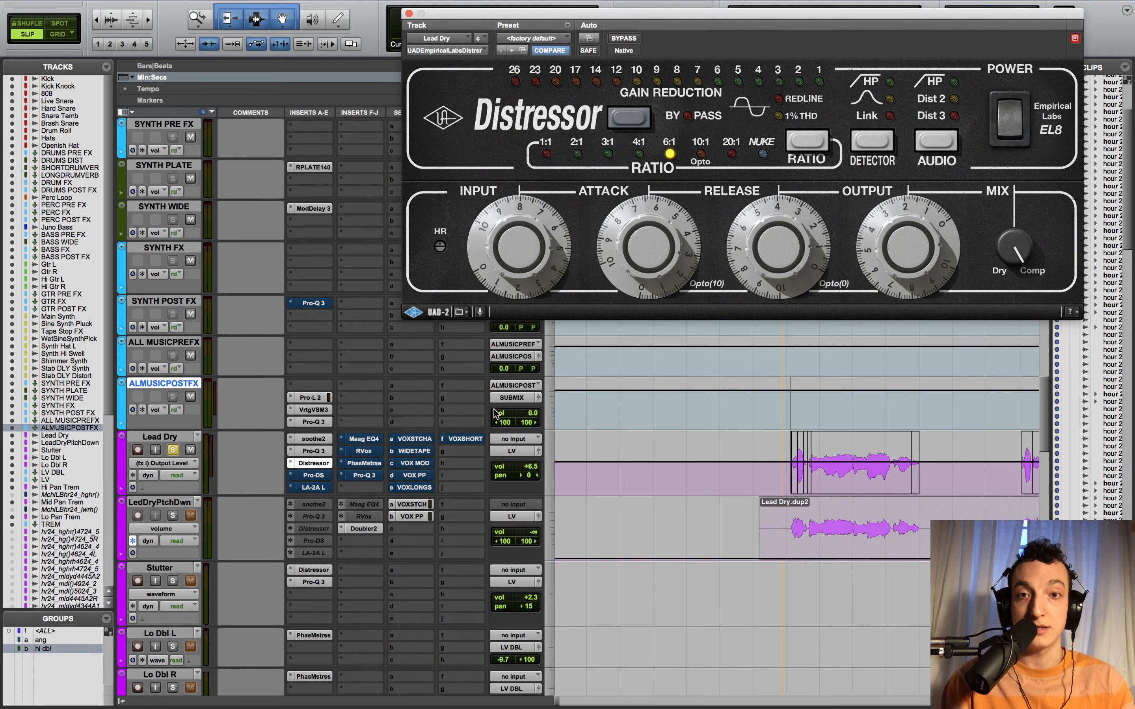
- Move the Distressor window aside and scroll and zoom the timeline out toward 0:55
left_click_drag(493, 15, 335, 25)
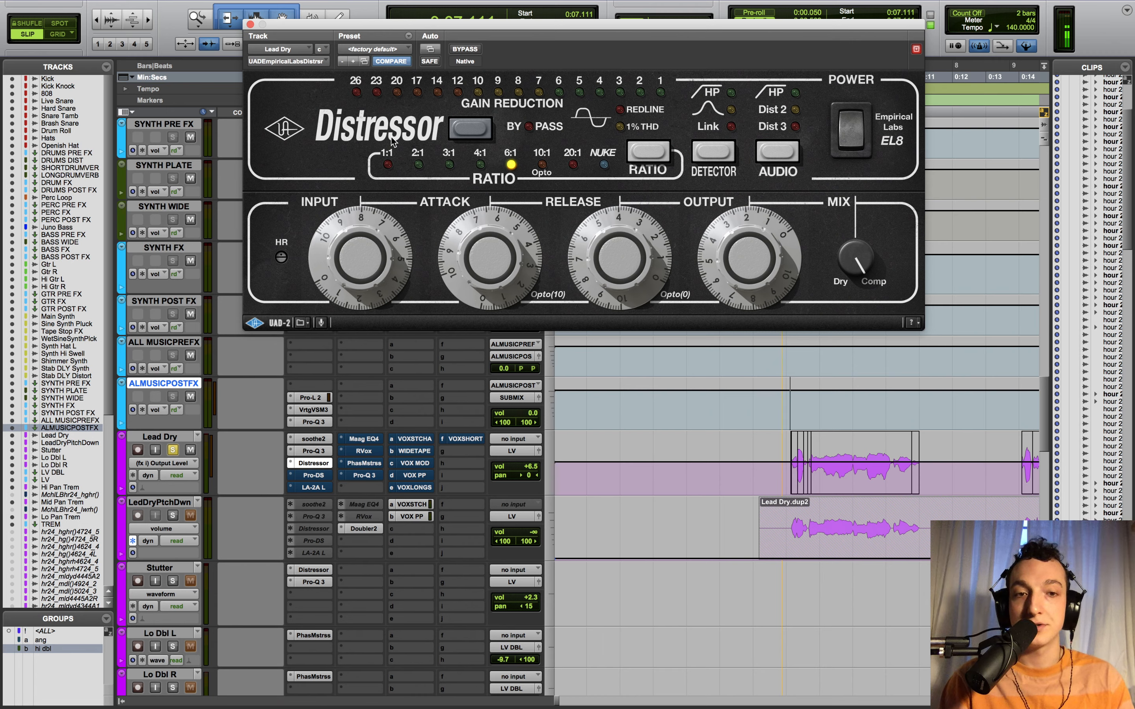
scroll(916, 509, "right", 3)
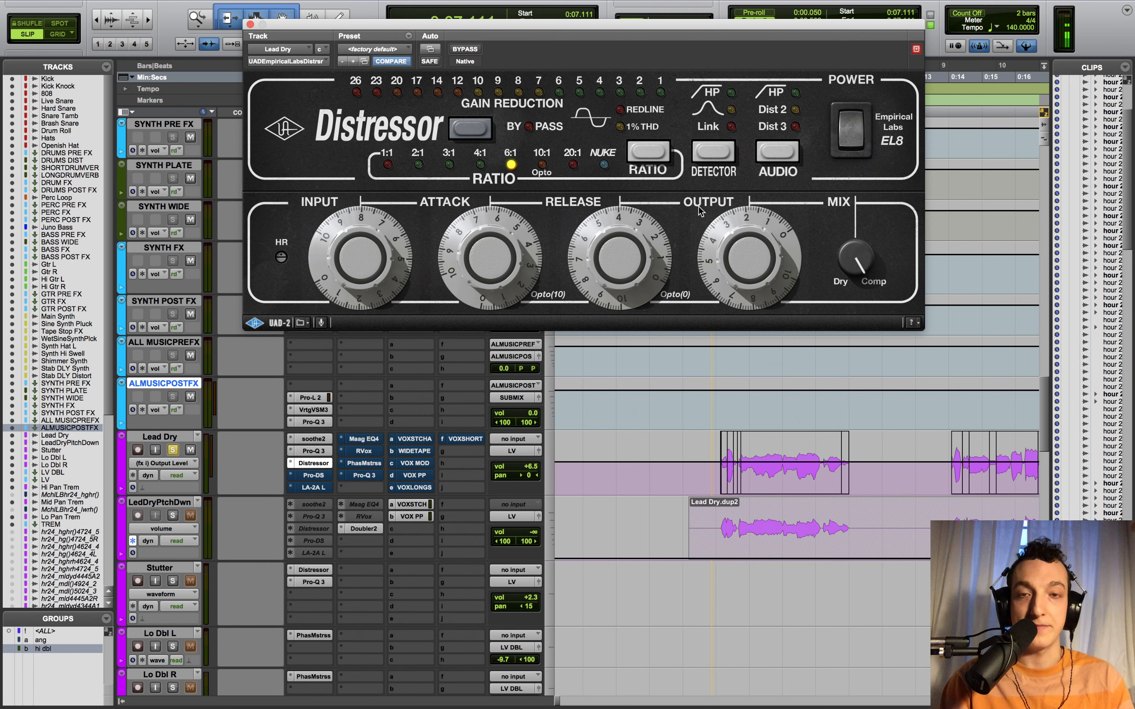
scroll(891, 459, "right", 5)
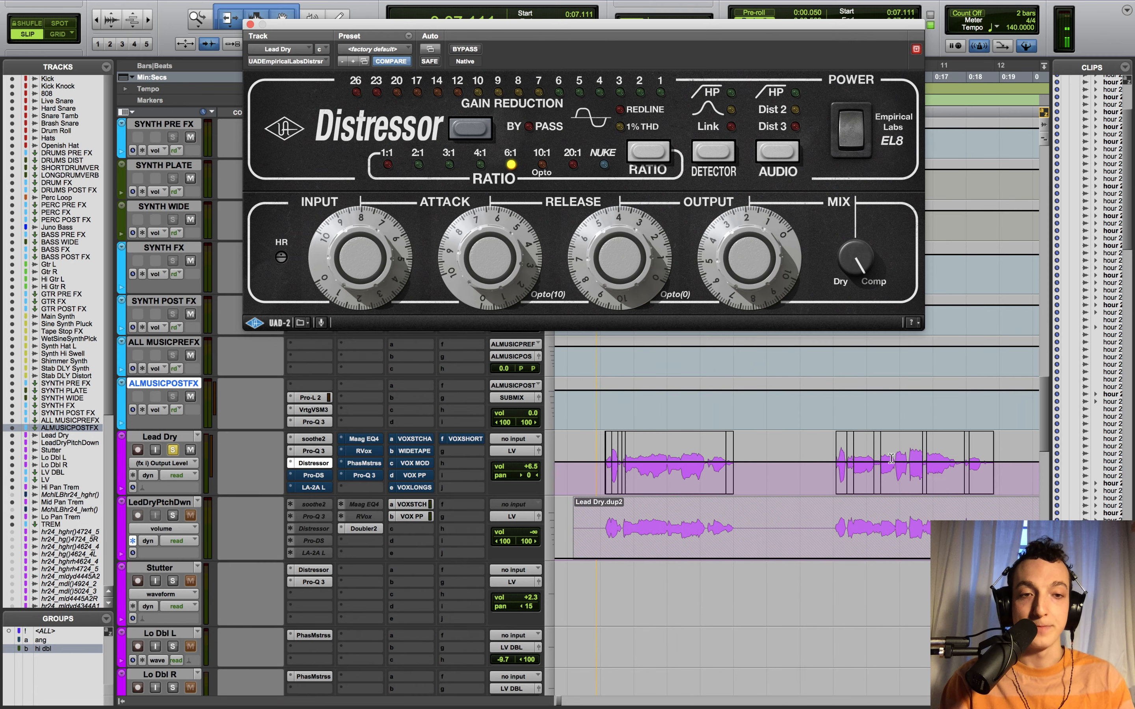
left_click(838, 411)
left_click(836, 415)
scroll(837, 416, "right", 20)
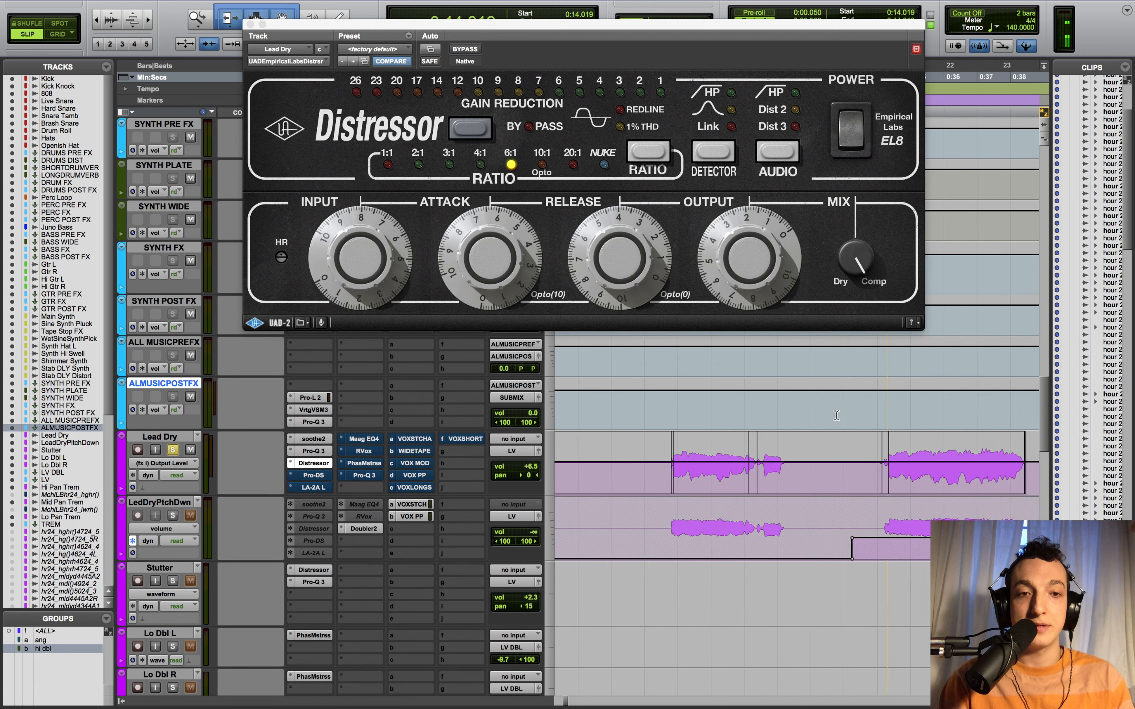
scroll(837, 416, "right", 10)
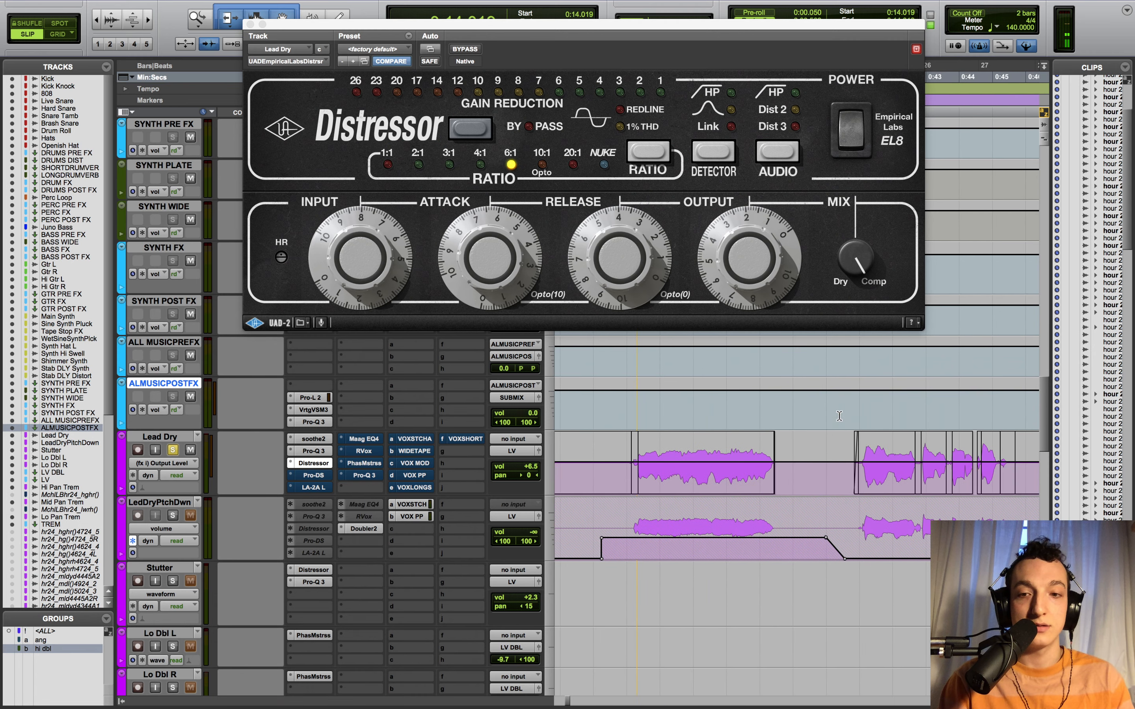
key("r")
key("r")
key("r")
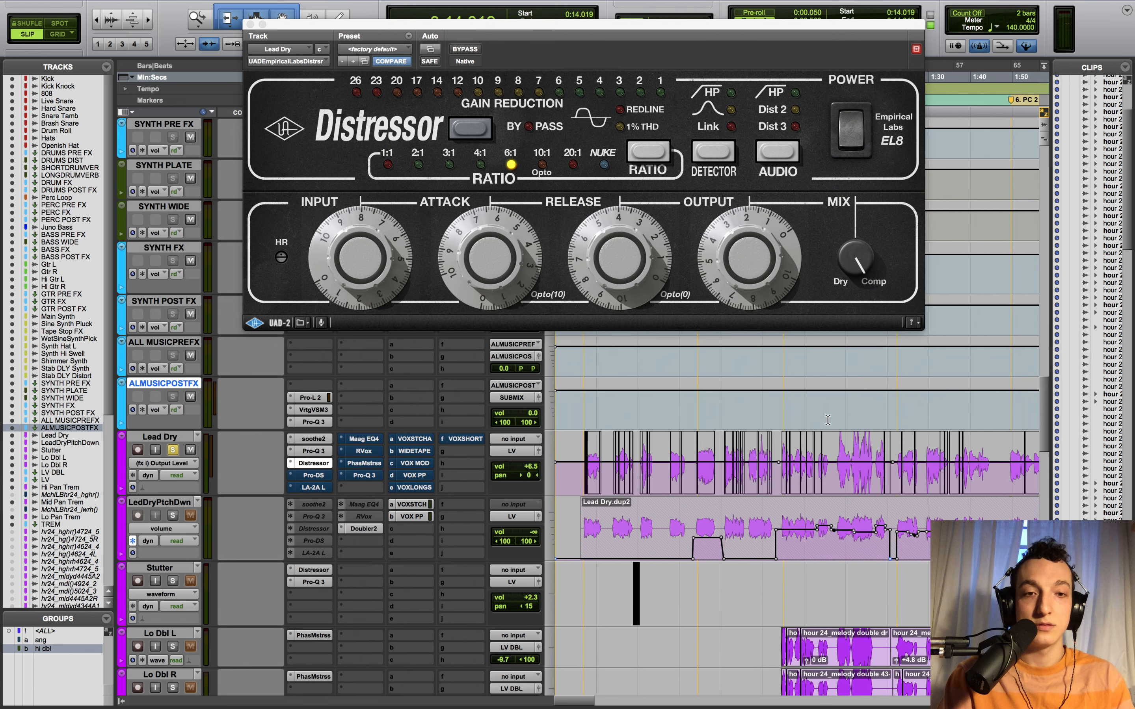
- Play Lead Dry through the Distressor from about 0:55, then open its Pro-DS de-esser
left_click(784, 418)
key("space")
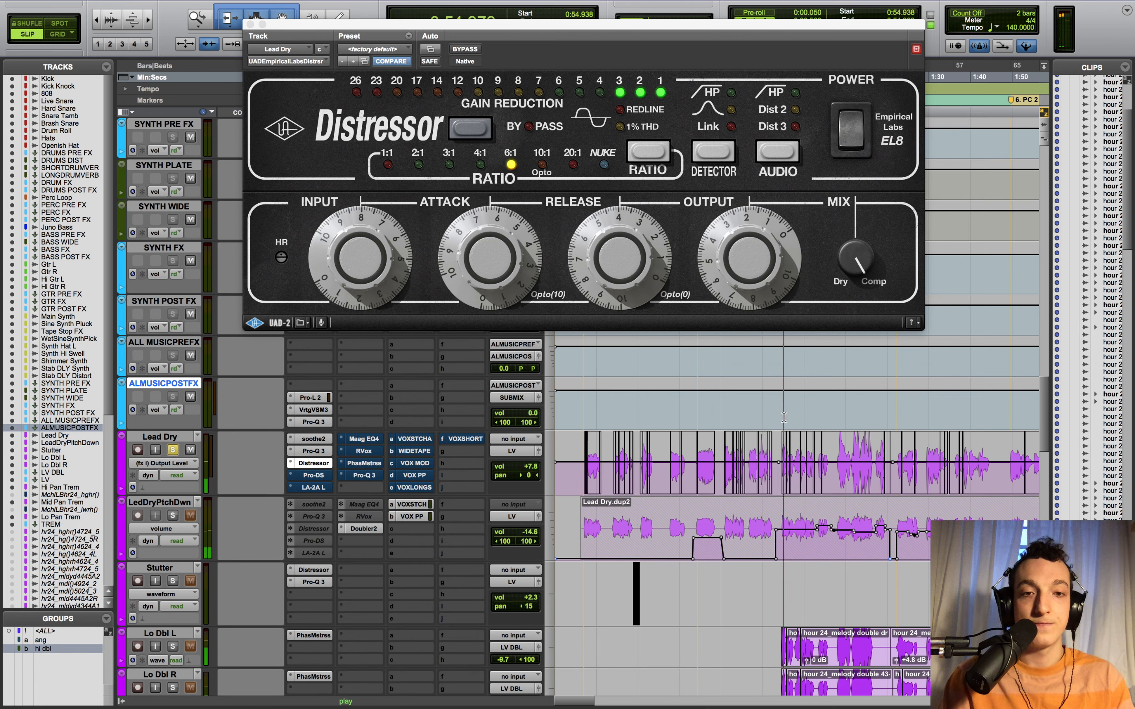
key("t")
key("t")
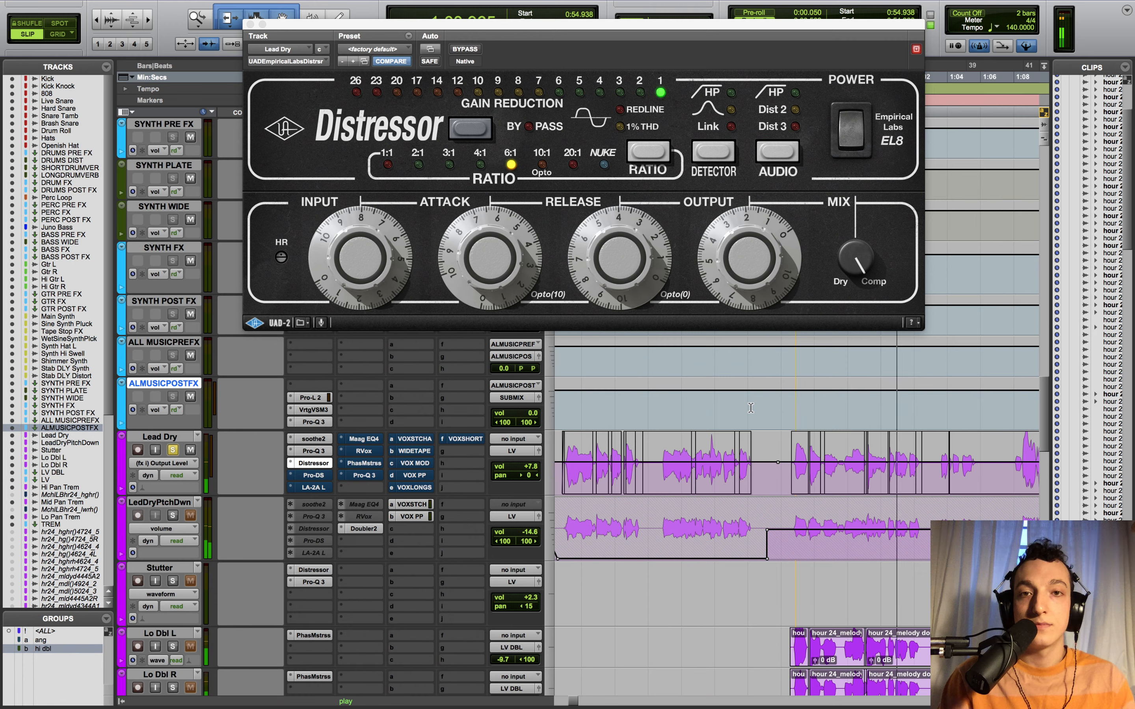
key("space")
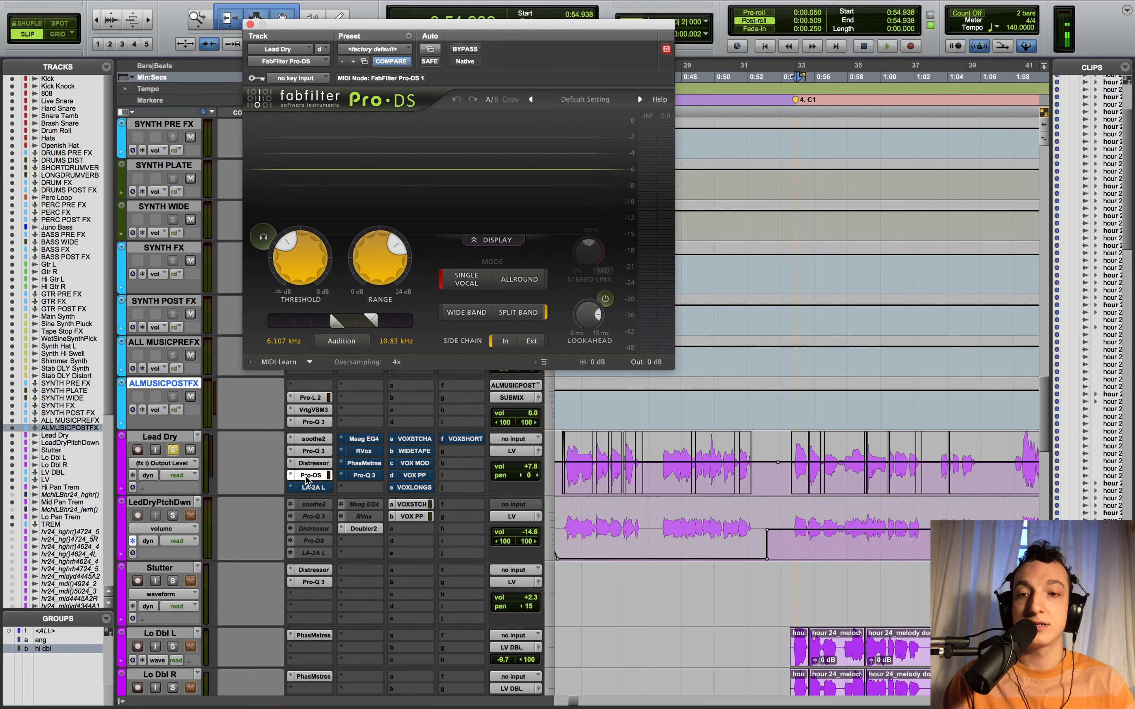
left_click(307, 475)
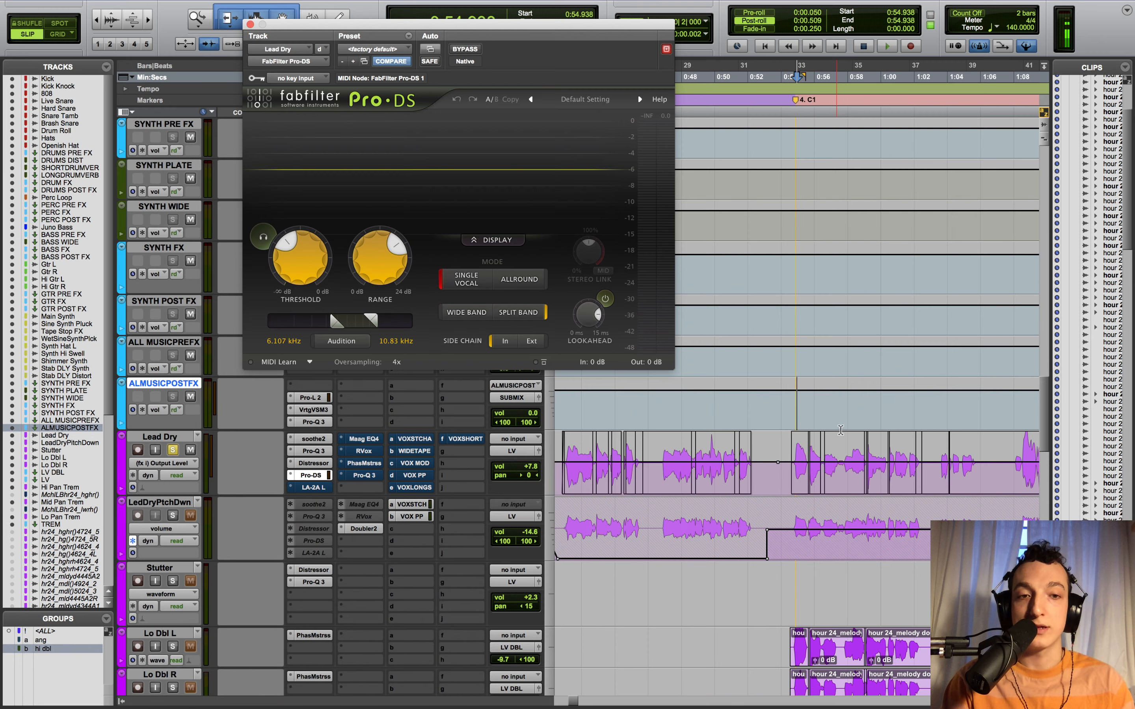
- Zoom the timeline out and set the playback start to about 0:13.6
key("r")
key("r")
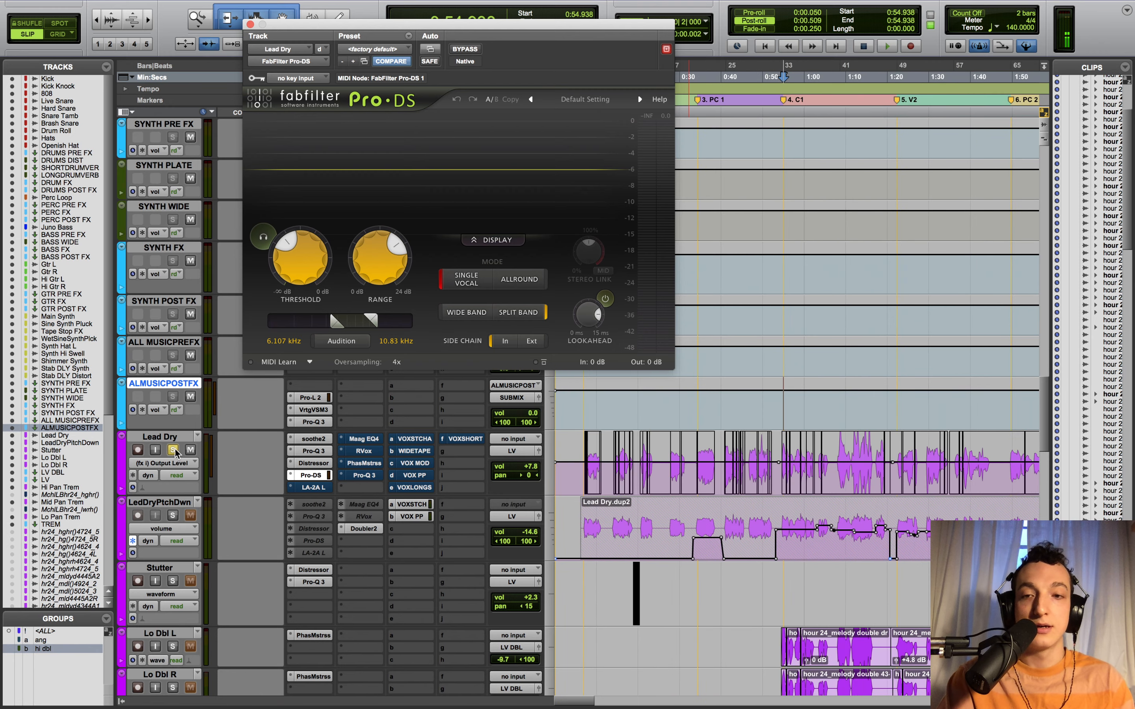
scroll(898, 462, "right", 3)
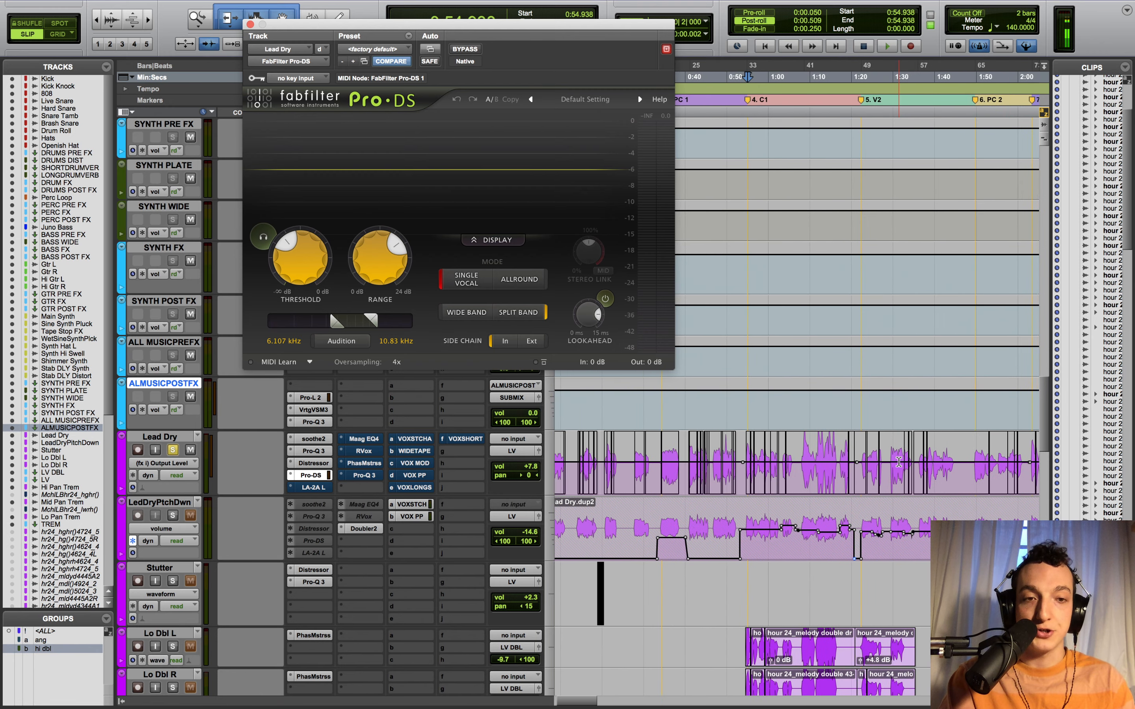
scroll(898, 462, "left", 3)
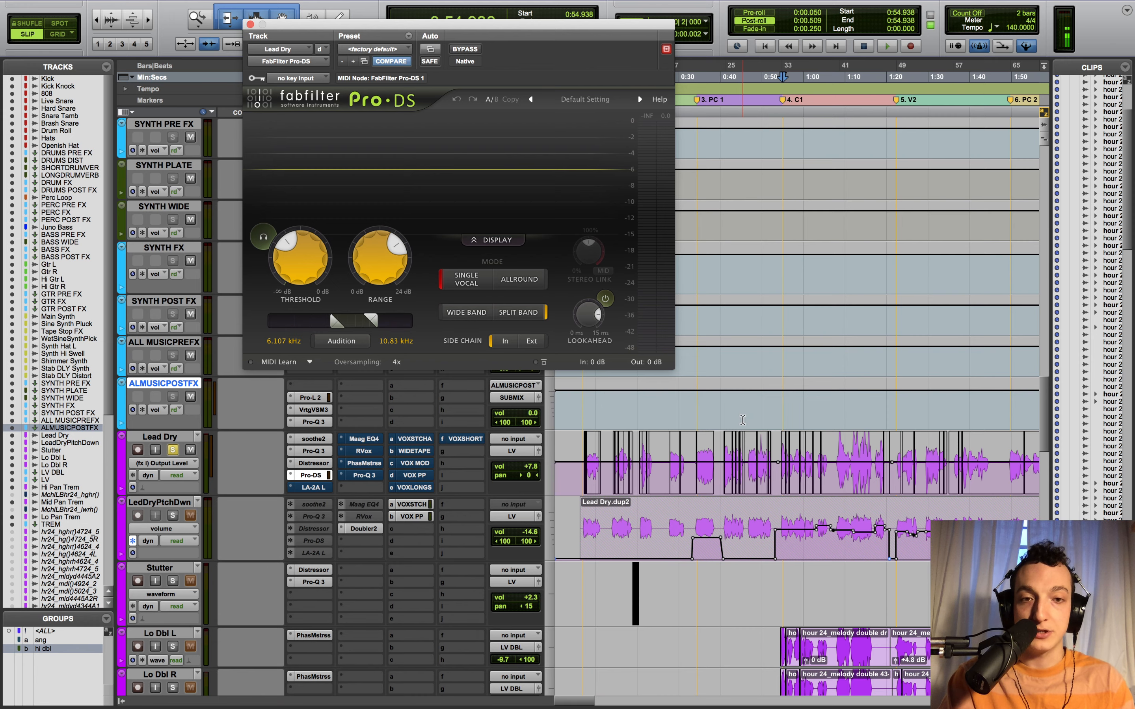
scroll(743, 420, "up", 1)
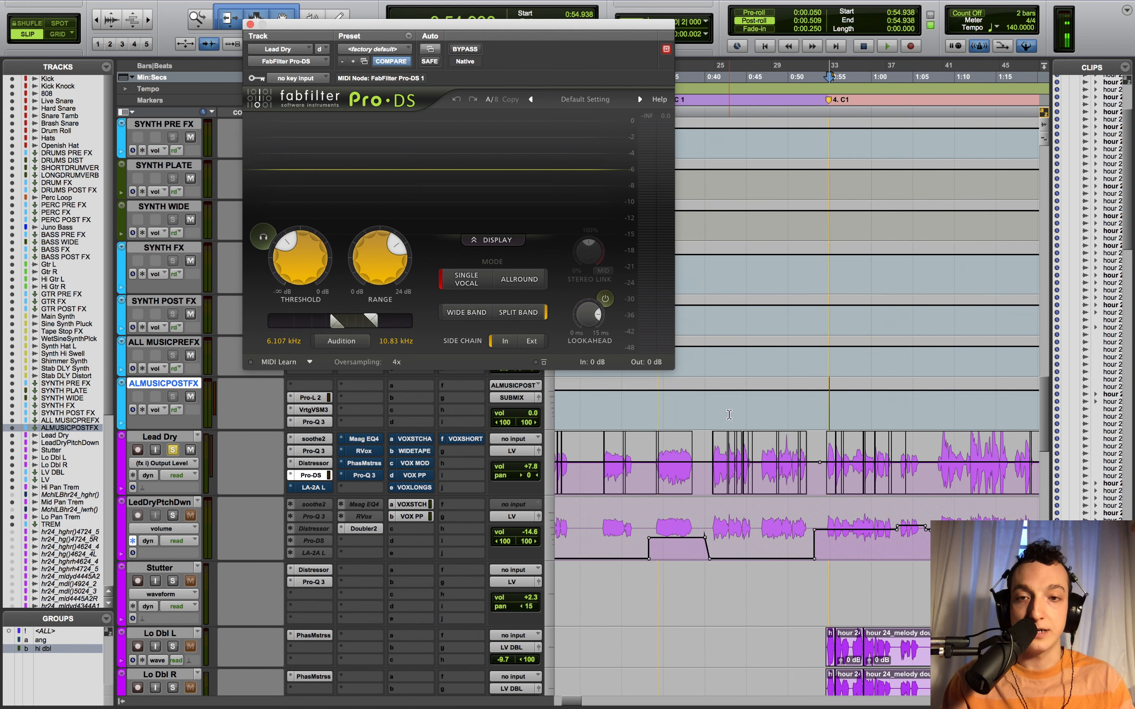
scroll(662, 405, "left", 3)
scroll(662, 404, "down", 2)
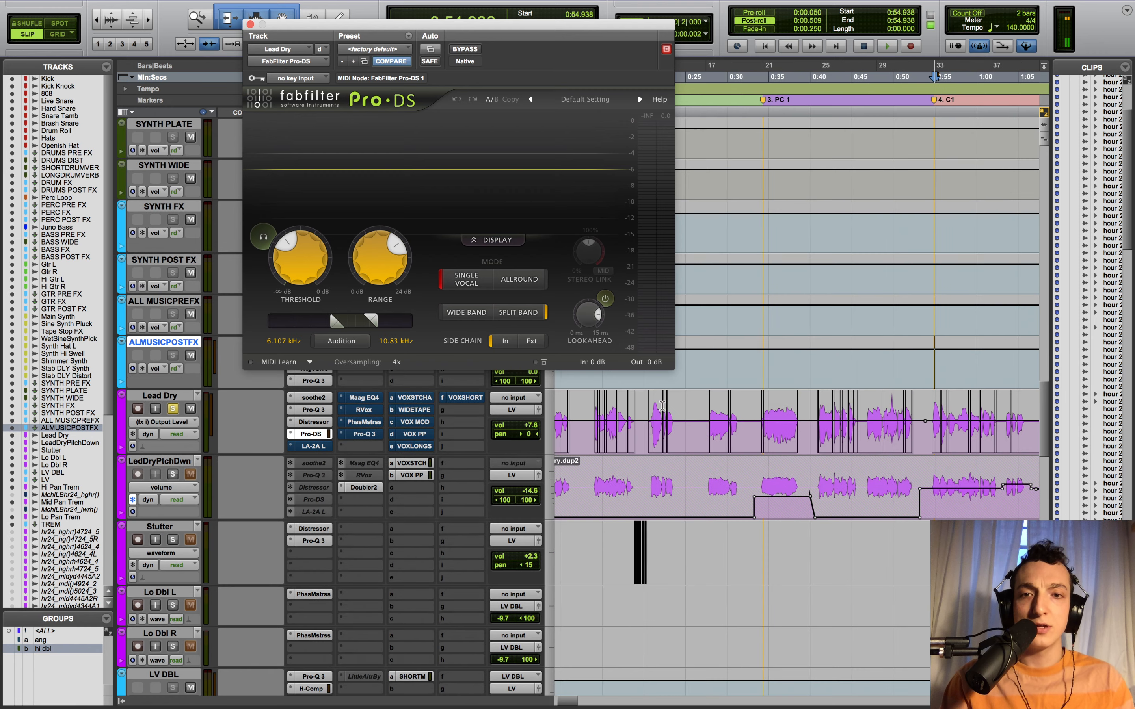
scroll(662, 405, "left", 1)
scroll(659, 413, "up", 2)
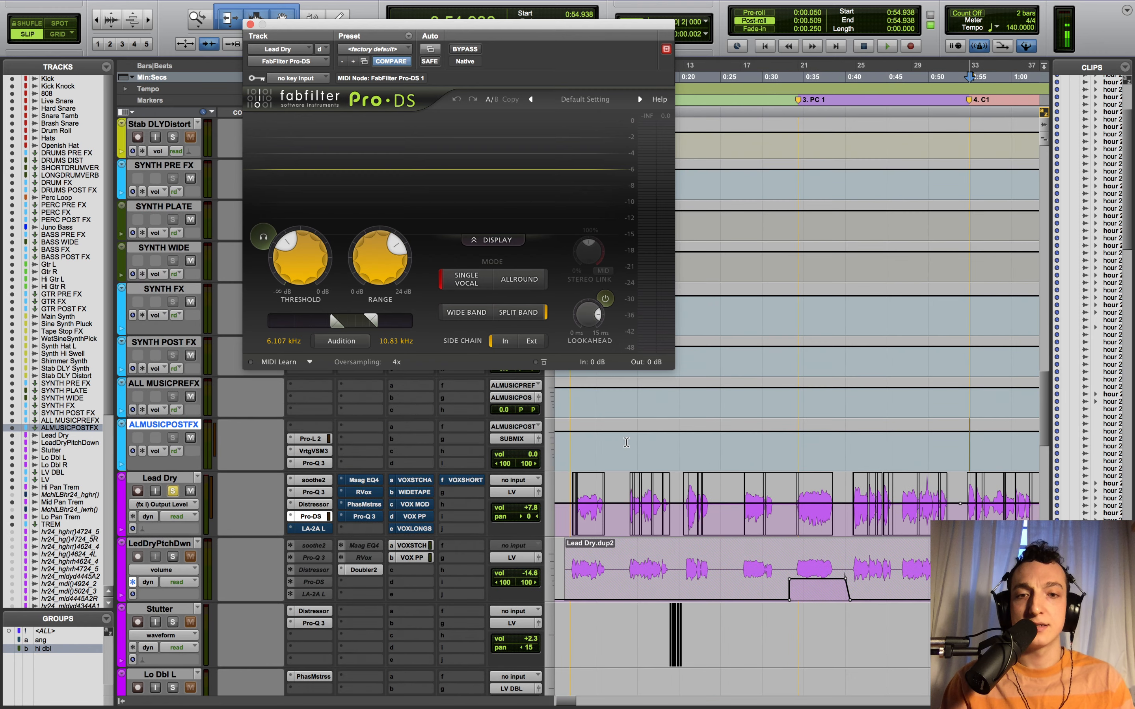
left_click(628, 460)
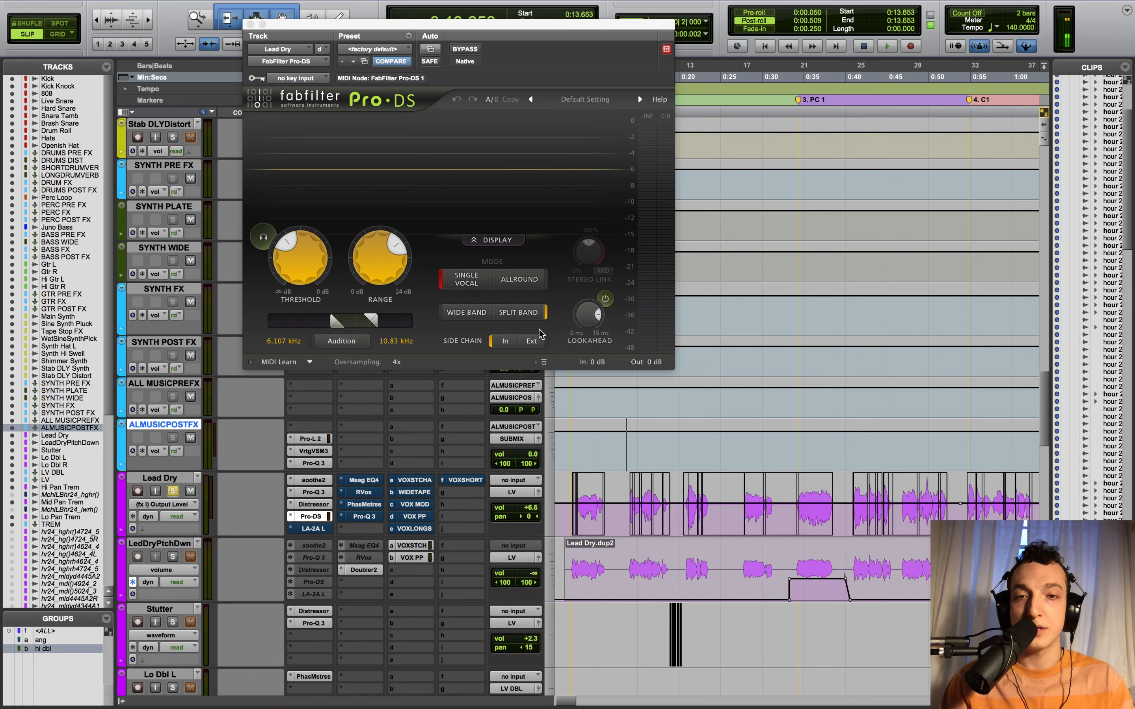
- Keep the Pro-DS de-esser oversampling at 4x and bring up Lead Dry's LA-2A leveller
left_click(398, 362)
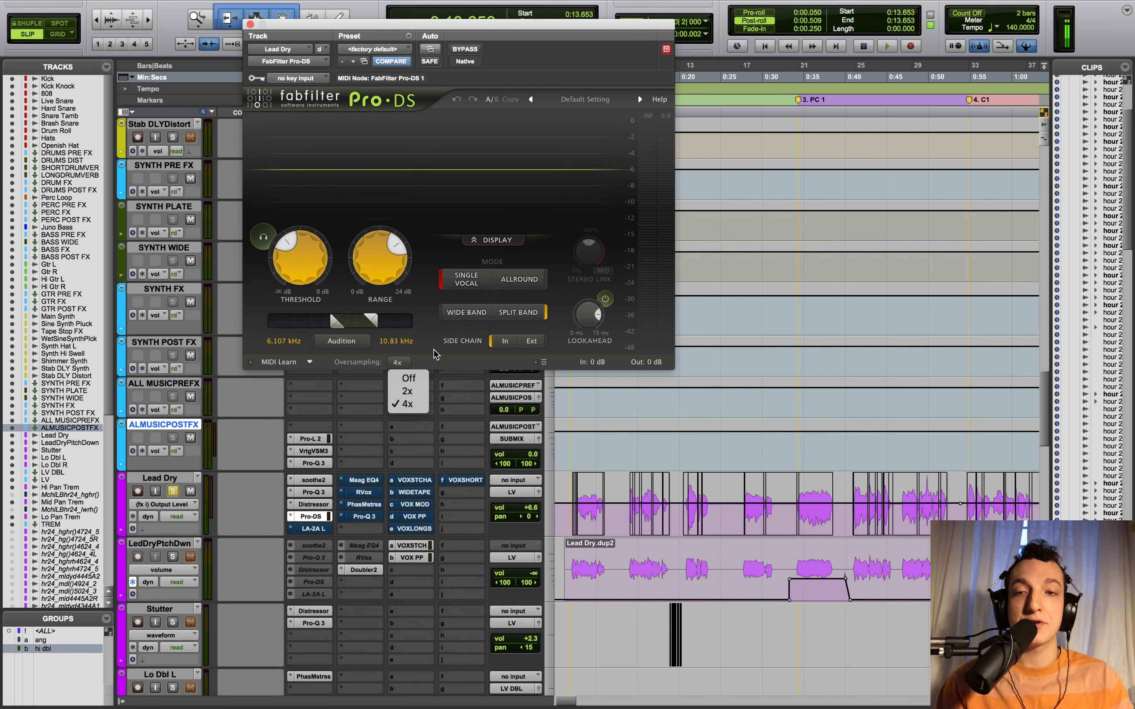
left_click(466, 364)
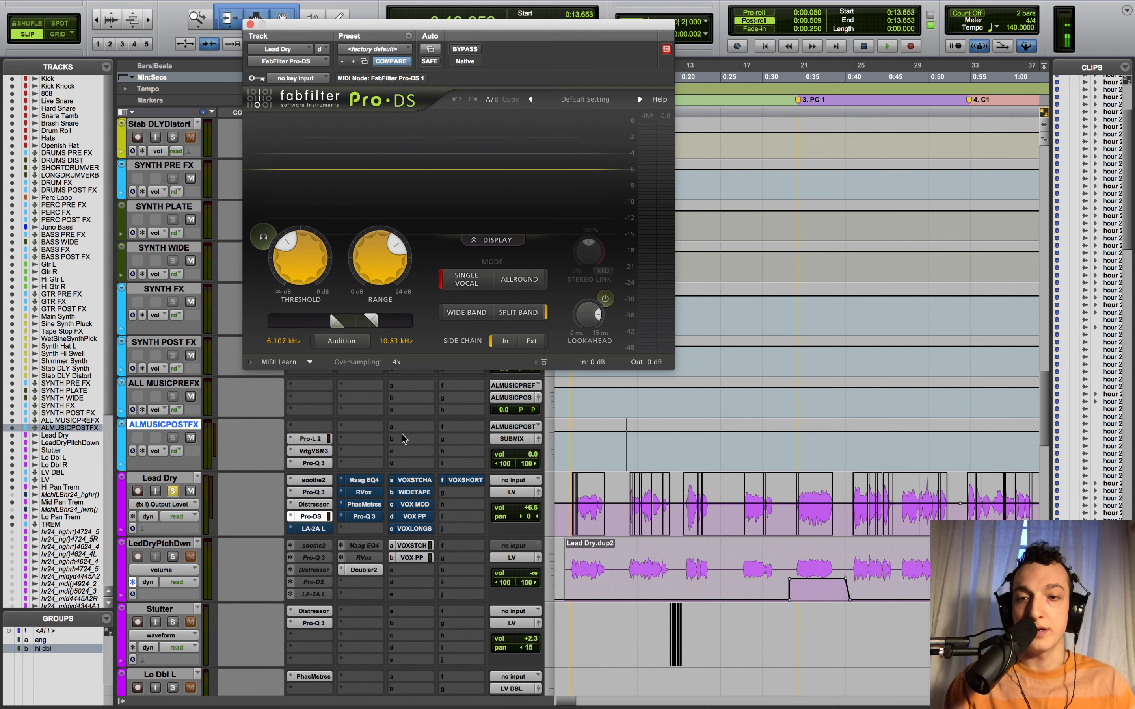
left_click(321, 529)
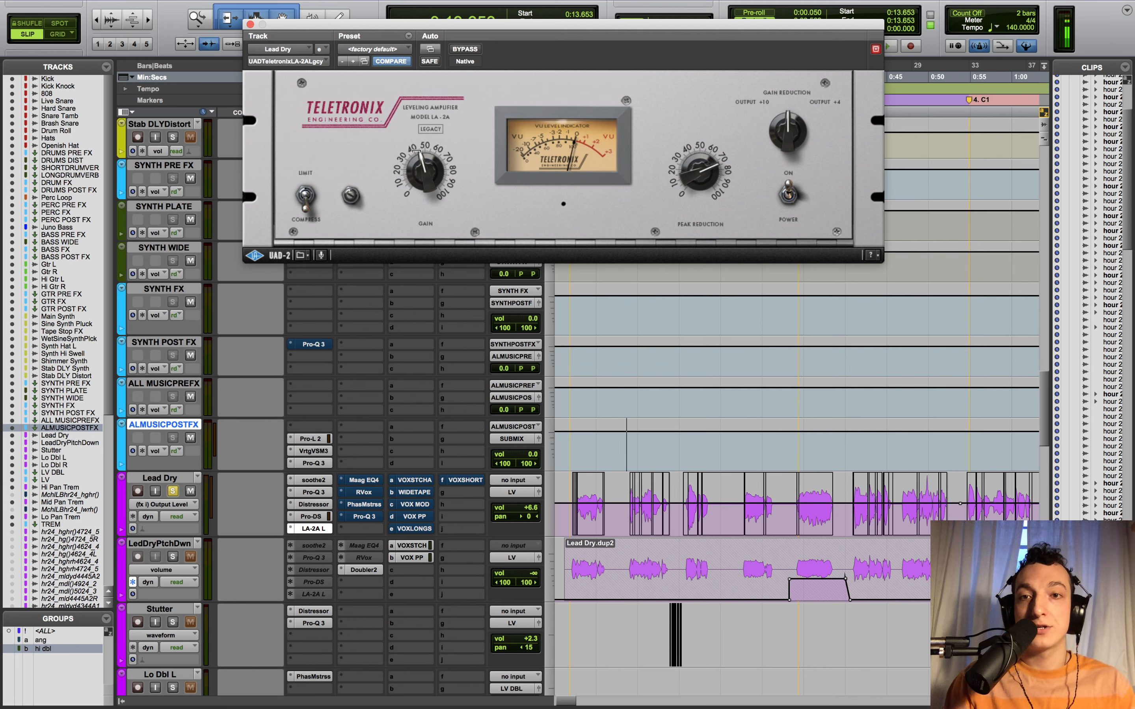
- Play the mix from about 0:54, then show Lead Dry's Maag EQ4 instead of the LA-2A
left_click(575, 455)
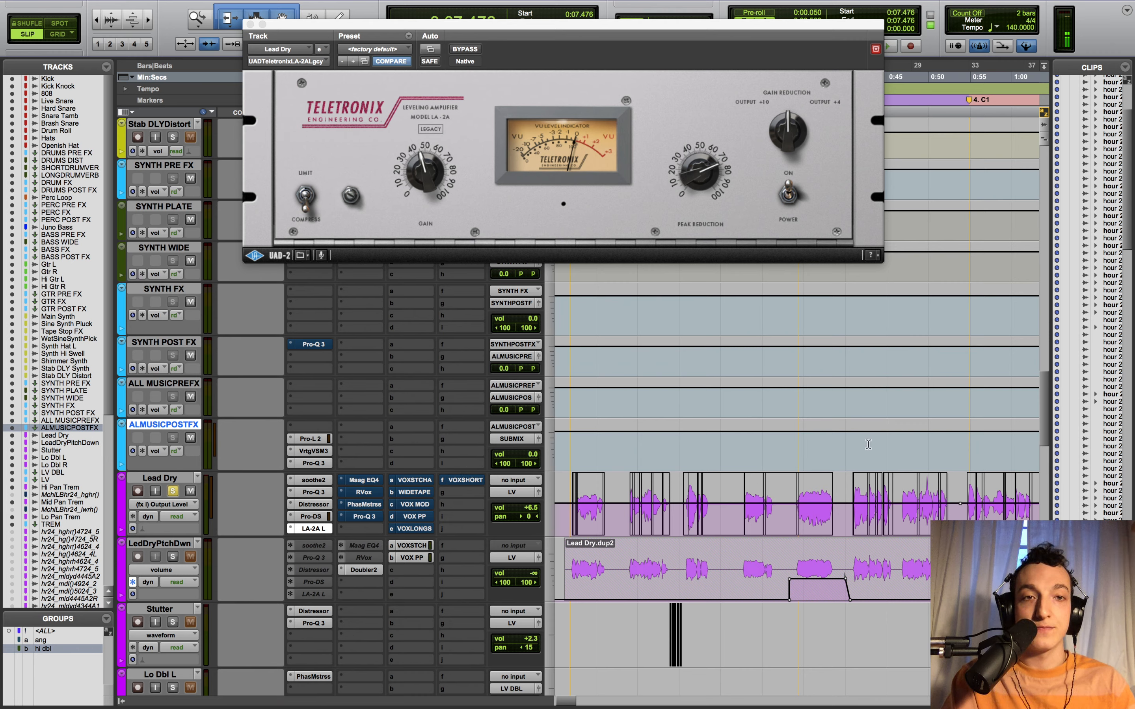
left_click(963, 439)
key("space")
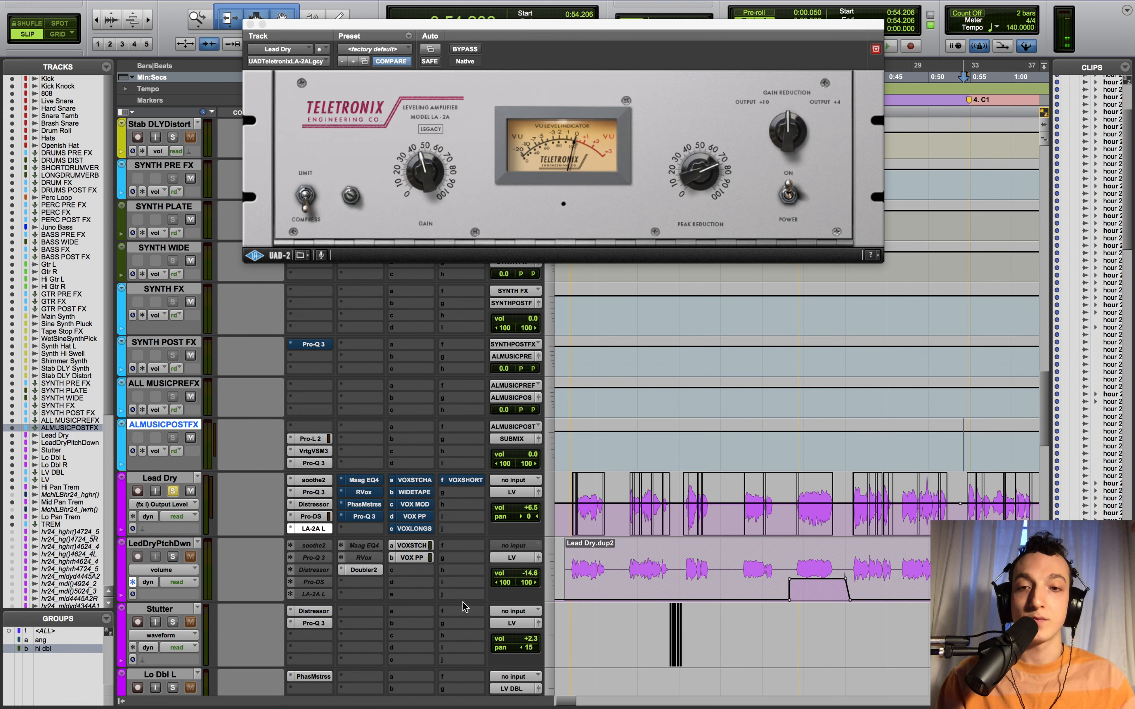
left_click(352, 480)
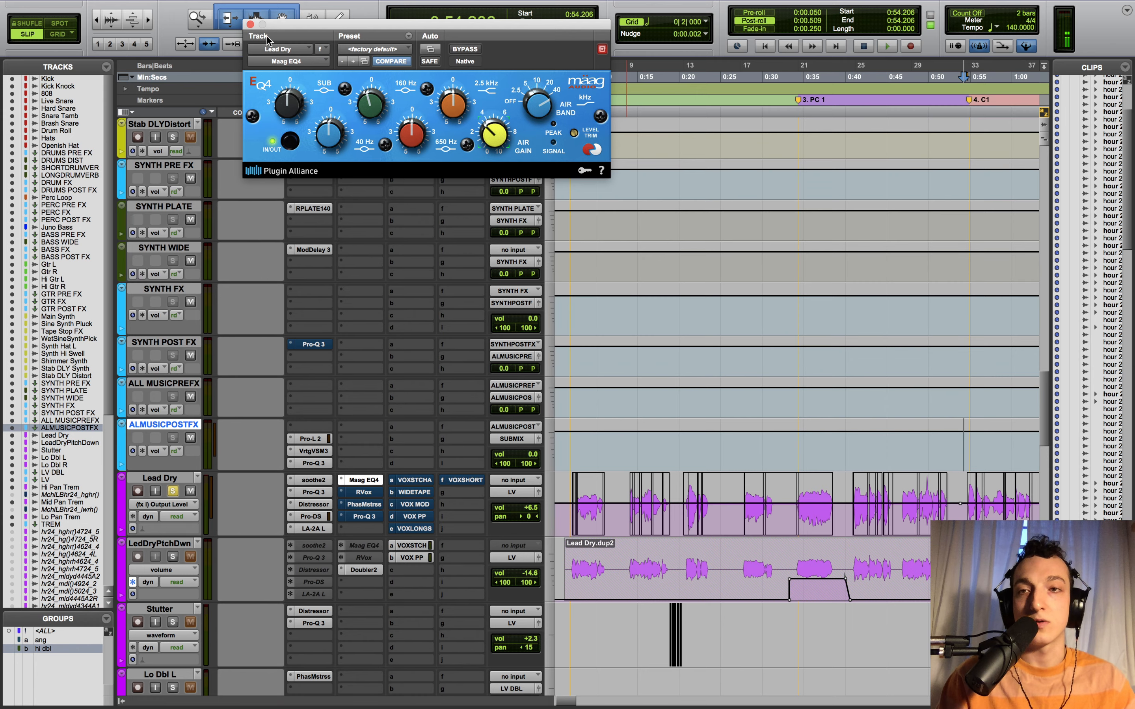
- Close the Maag EQ4 and open Lead Dry's Renaissance Vox while the mix plays
left_click(250, 24)
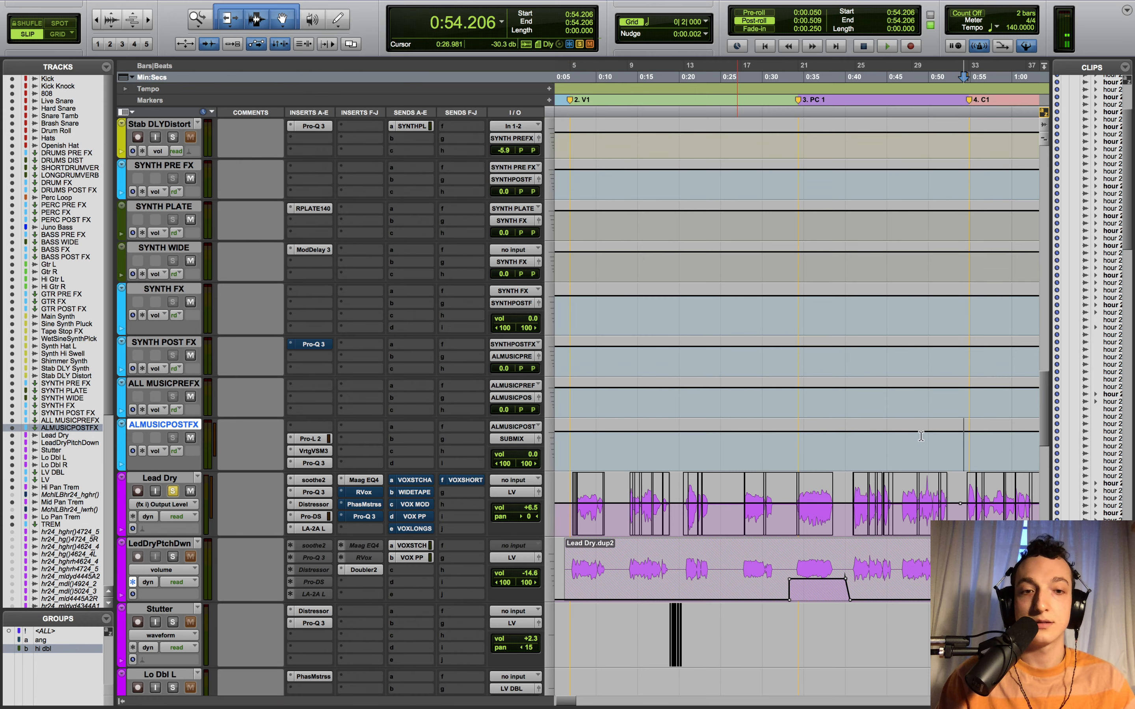
scroll(871, 477, "down", 3)
key("space")
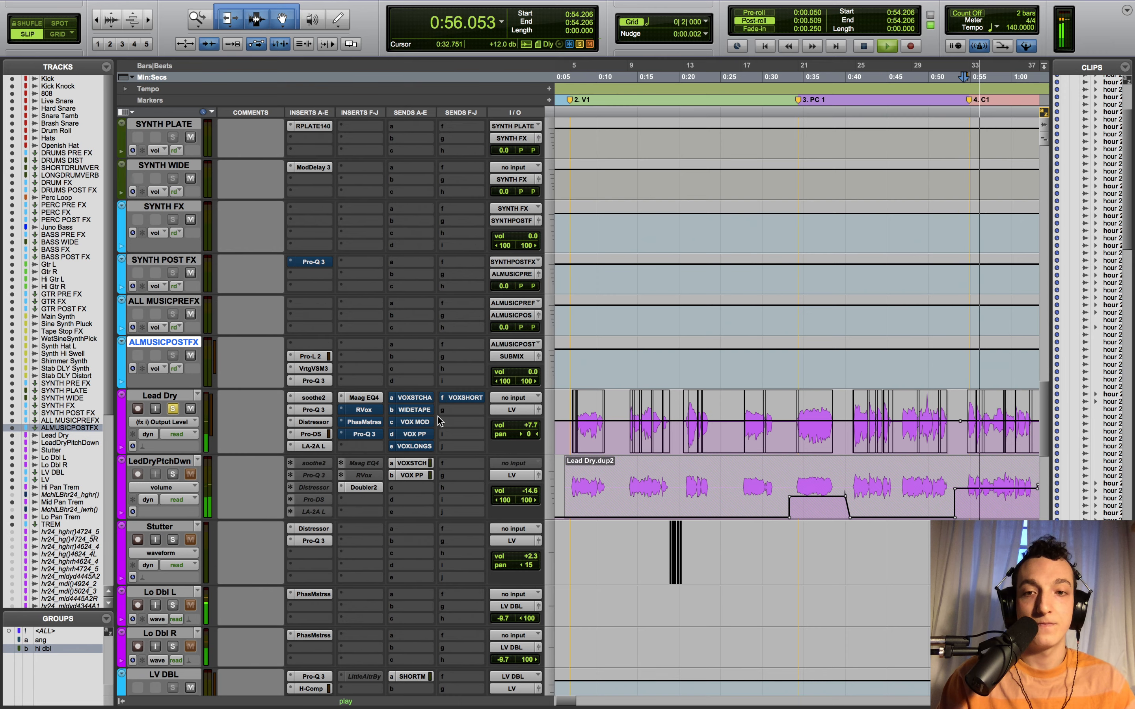
scroll(425, 431, "up", 2)
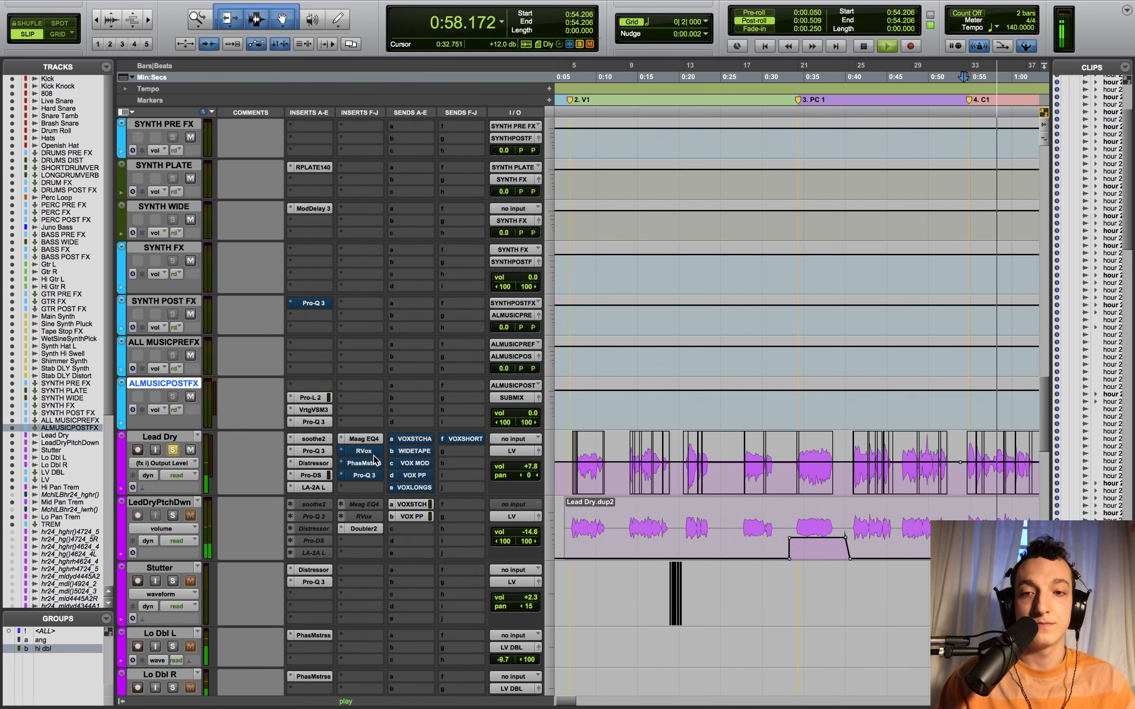
left_click(373, 452)
key("space")
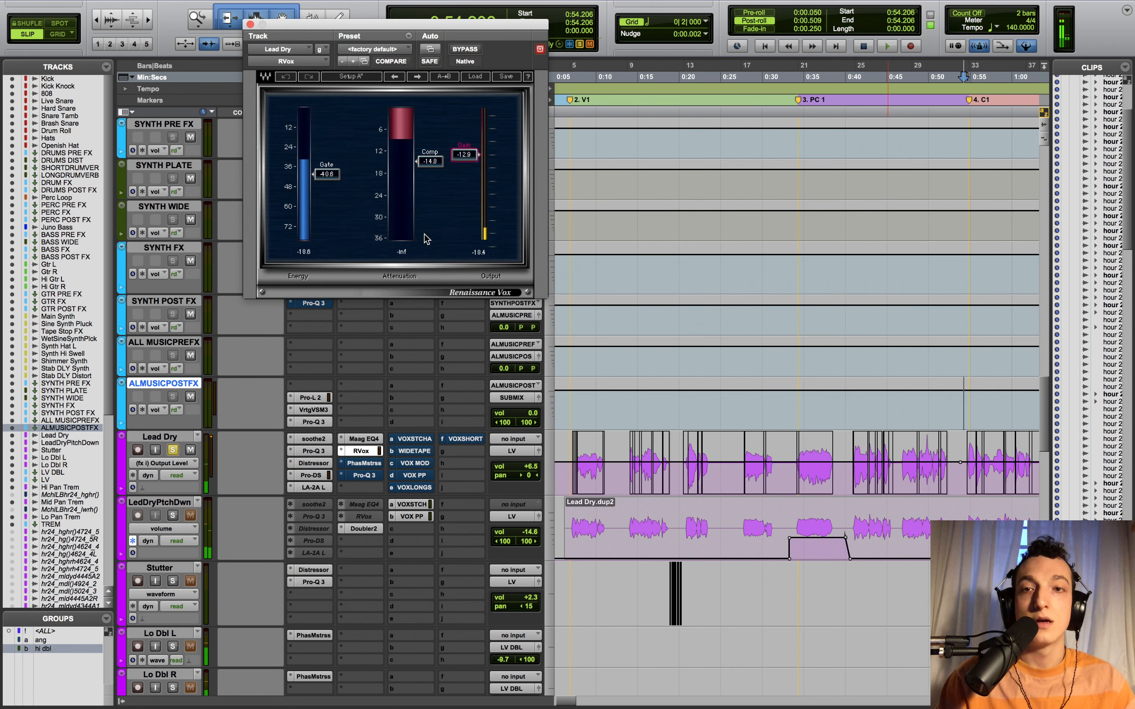
- Compare Renaissance Vox bypassed and active from 0:40.634, leave it on, then show PhaseMistress
left_click(851, 407)
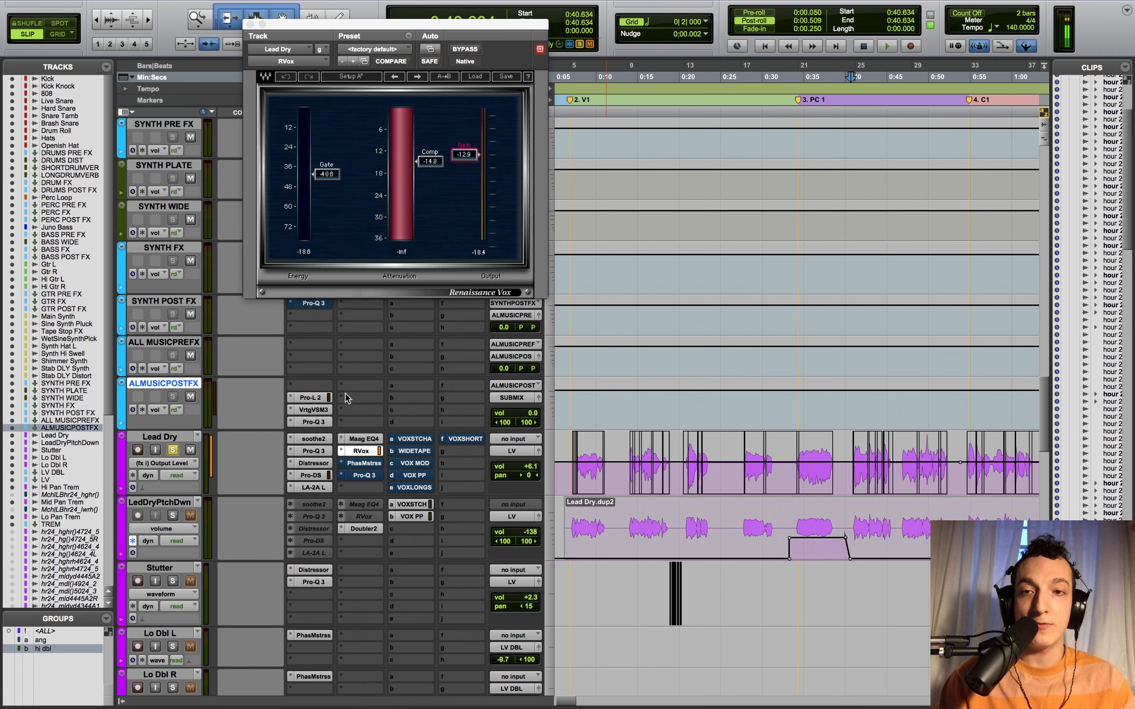
left_click(370, 454, "super")
key("space")
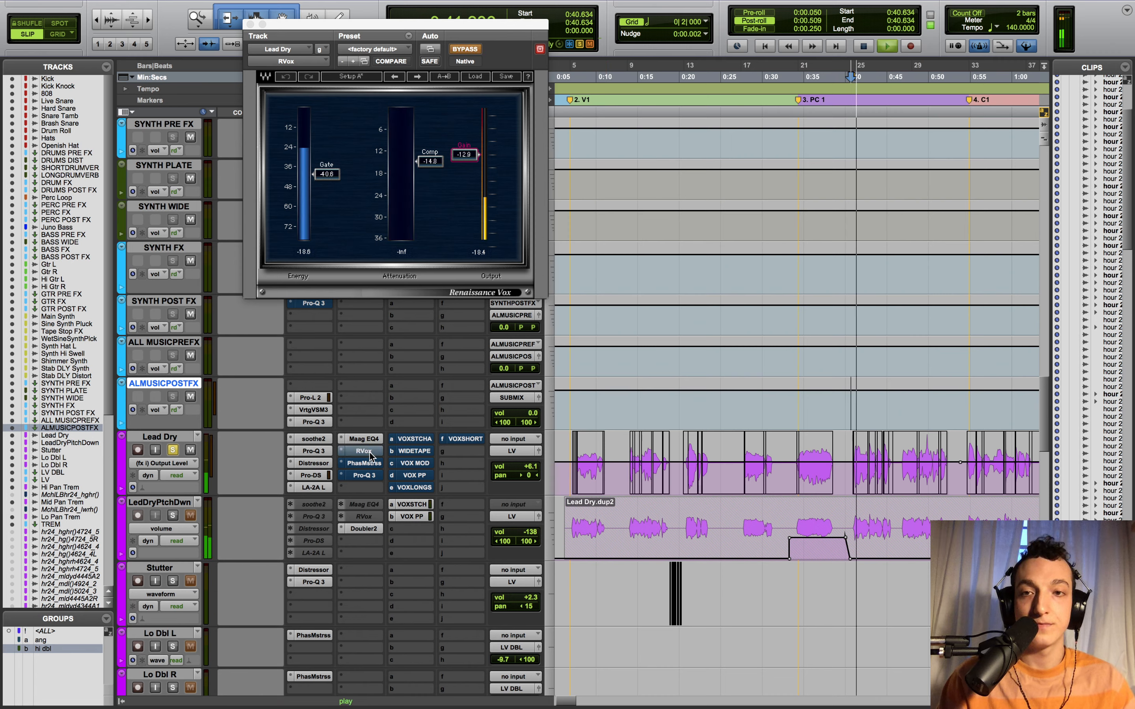
left_click(371, 454, "super")
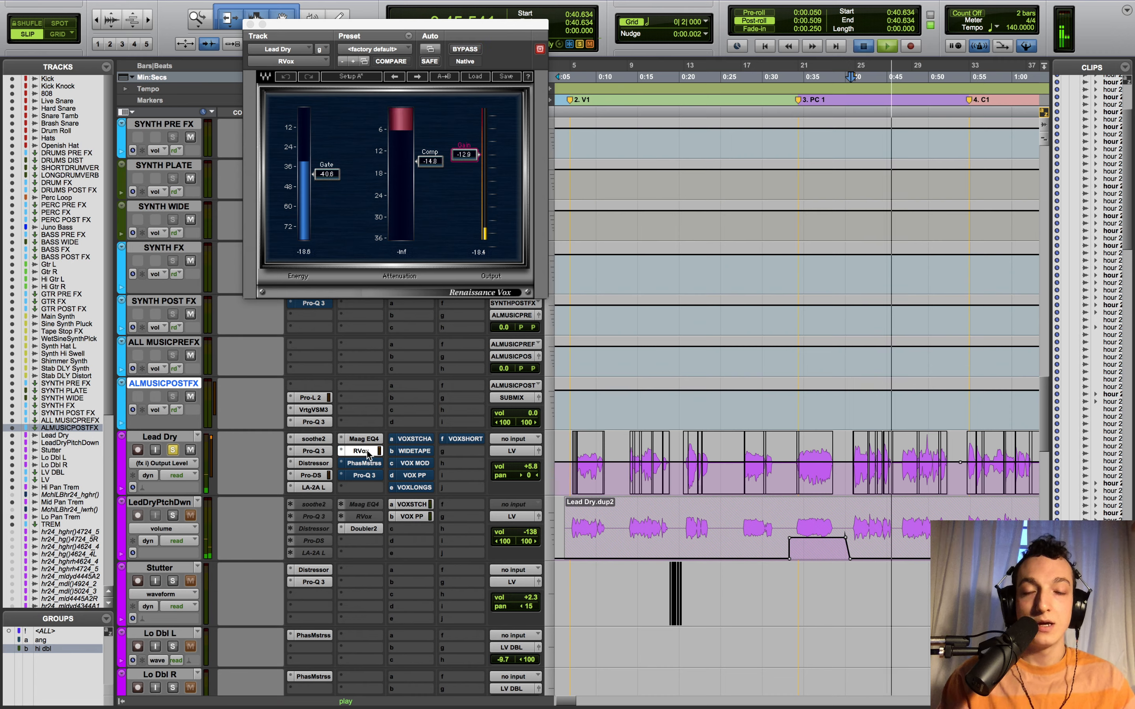
key("space")
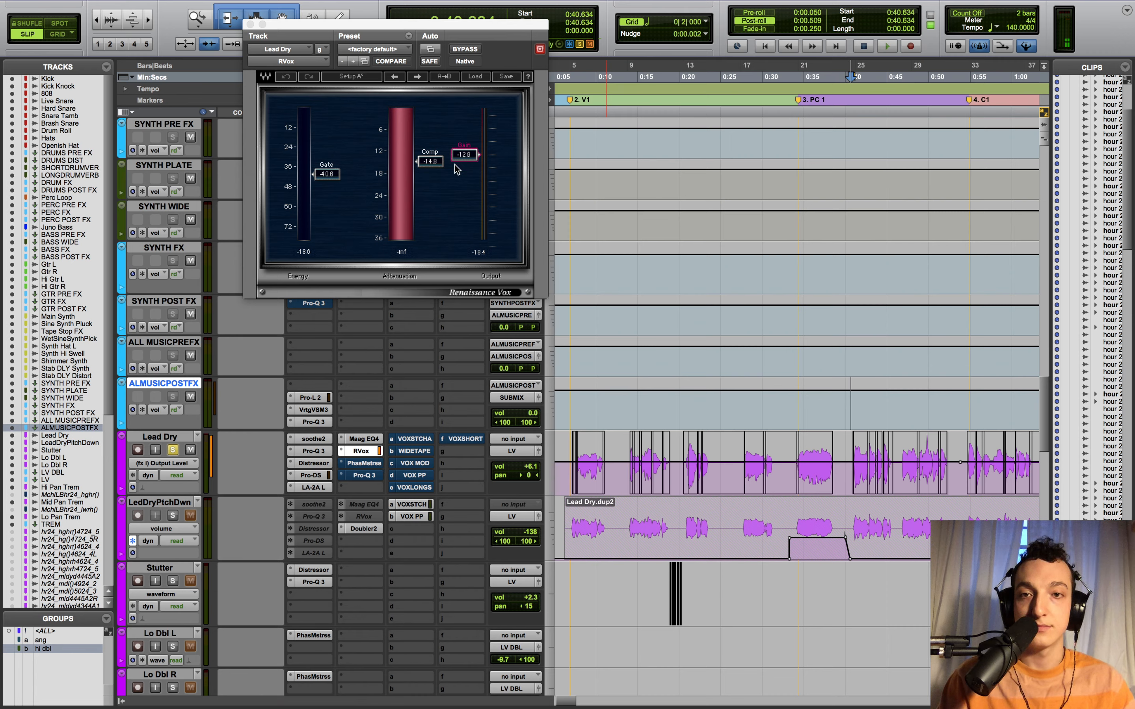
left_click(466, 153)
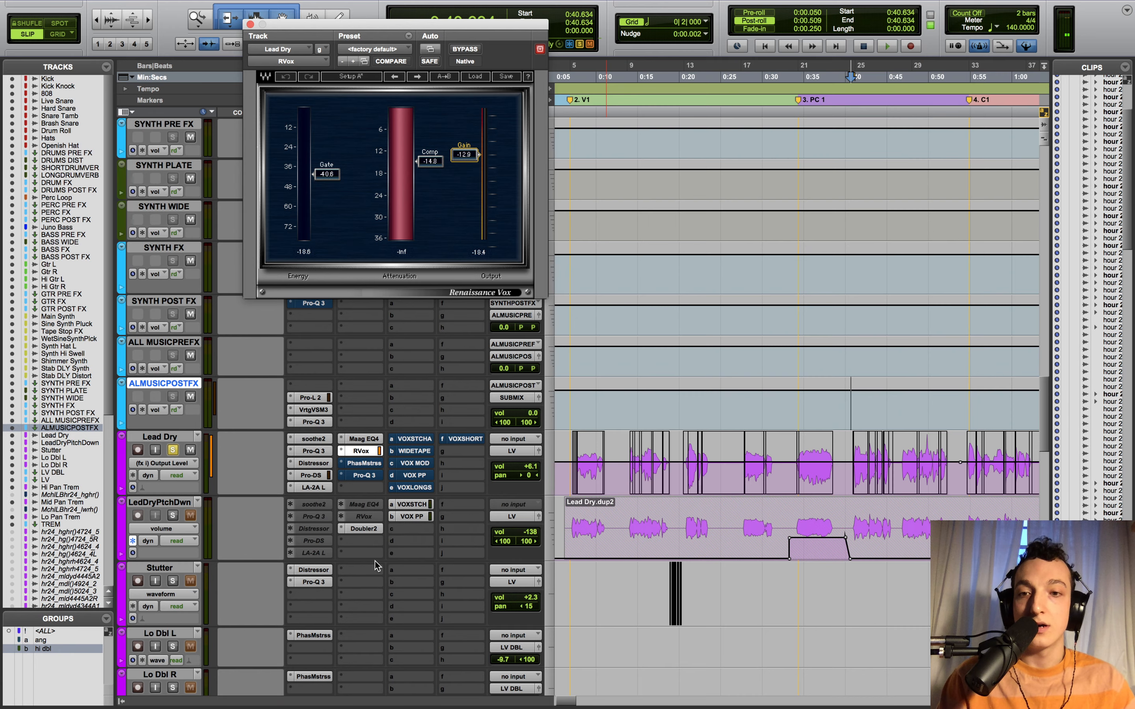
left_click(366, 464)
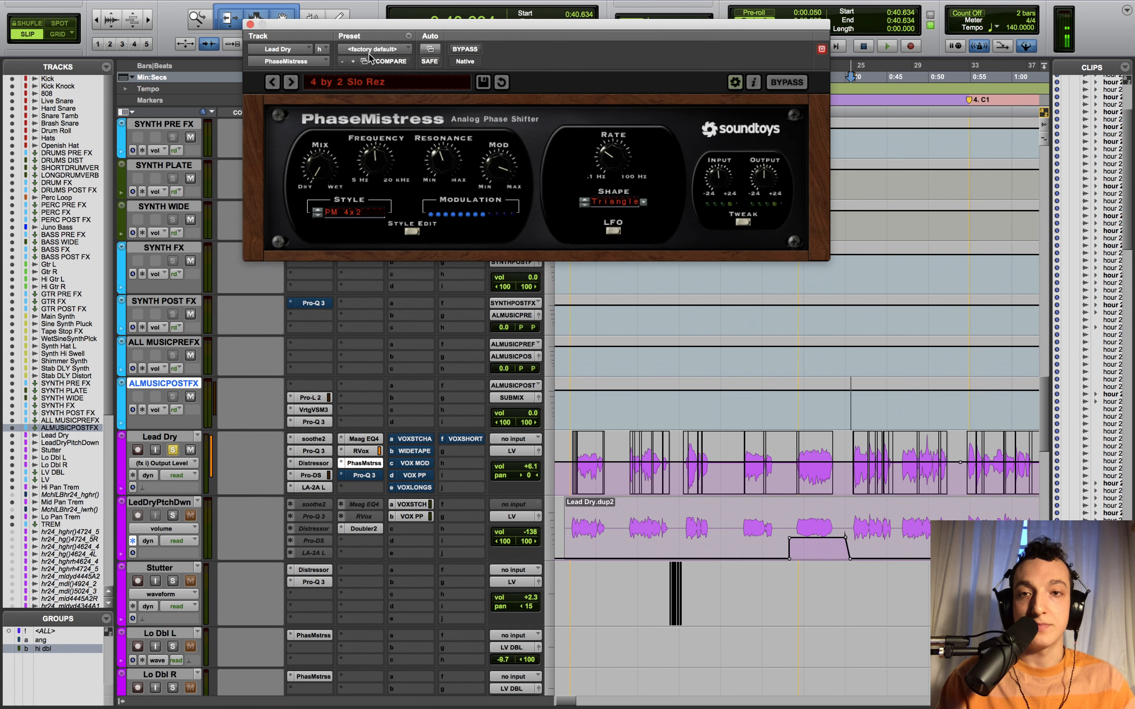
- Set Lead Dry's Pro-Q 3 display range to 12 dB, play to view the 500 Hz cut, then close it
left_click(250, 25)
left_click(371, 475)
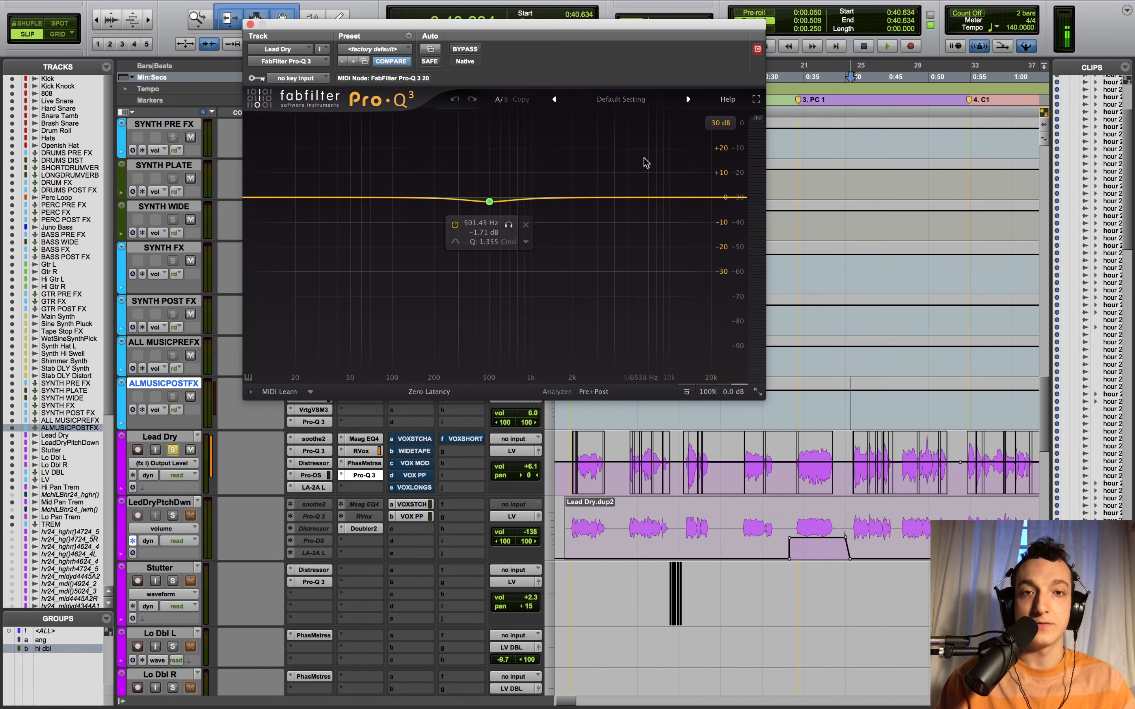
left_click(721, 123)
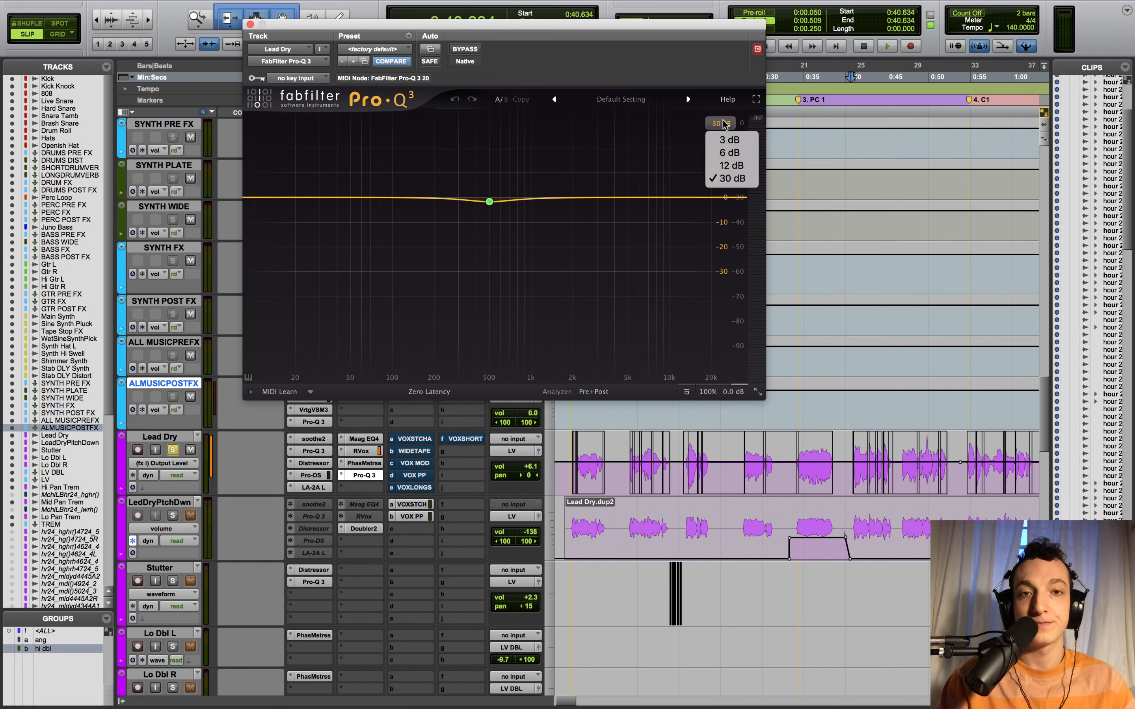
left_click(731, 165)
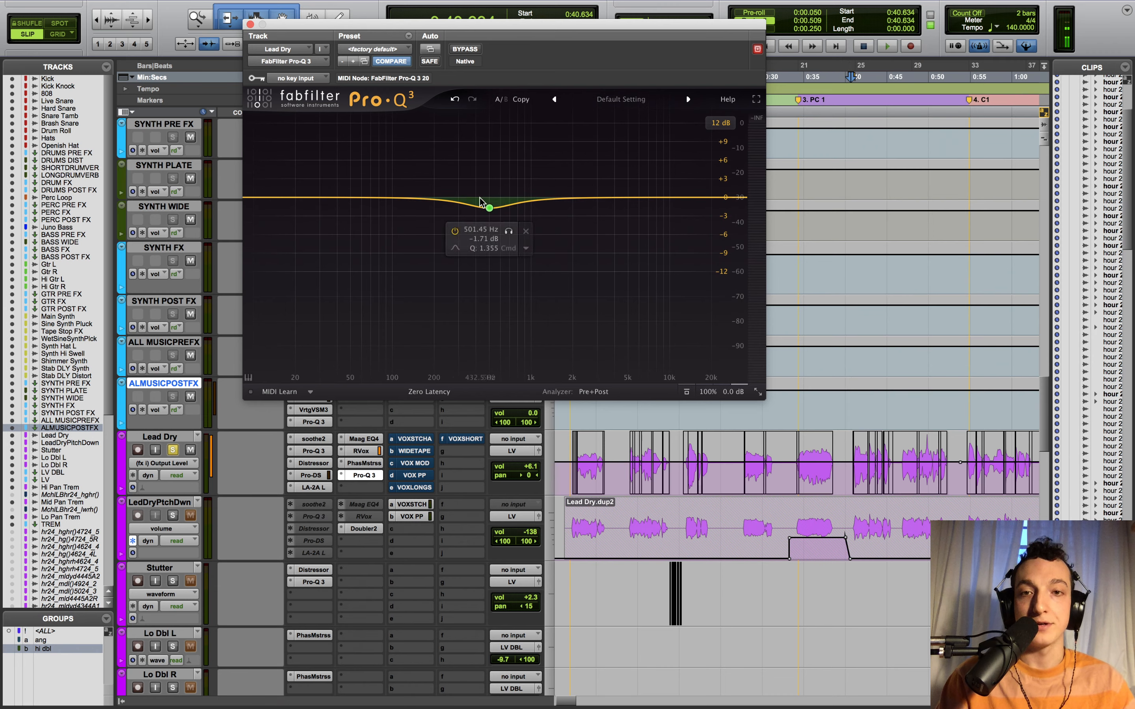
key("space")
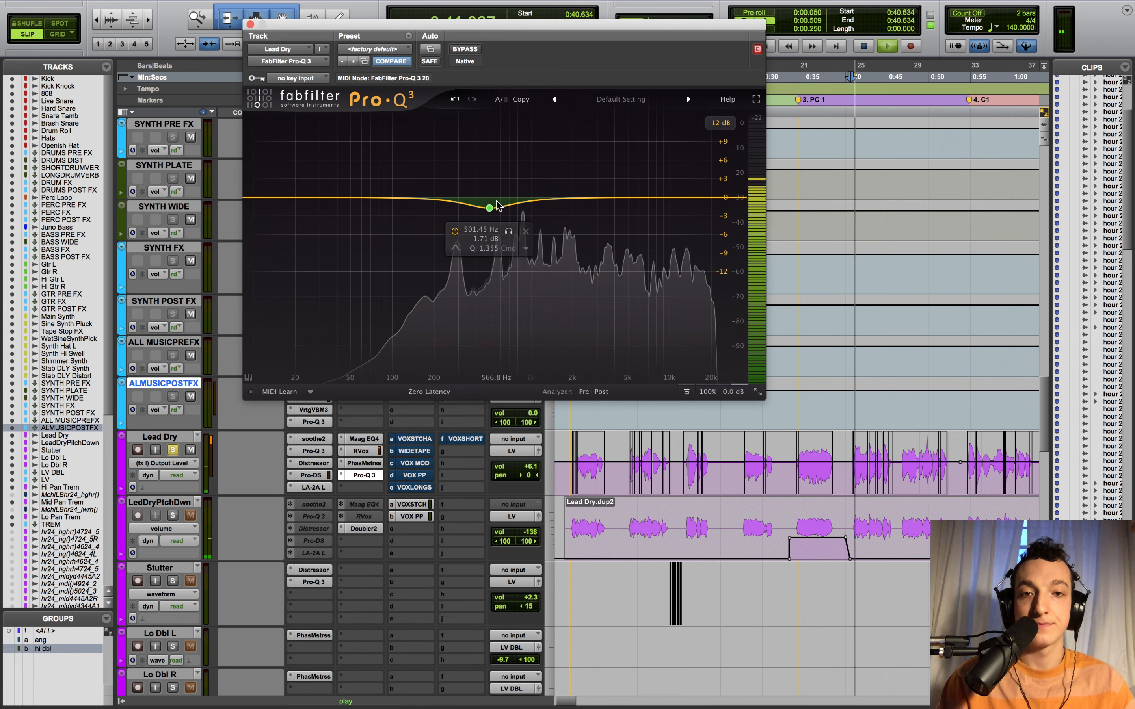
left_click(250, 24)
- Play from 0:54.775 and switch the LV track's automation mode from touch to read
key("r")
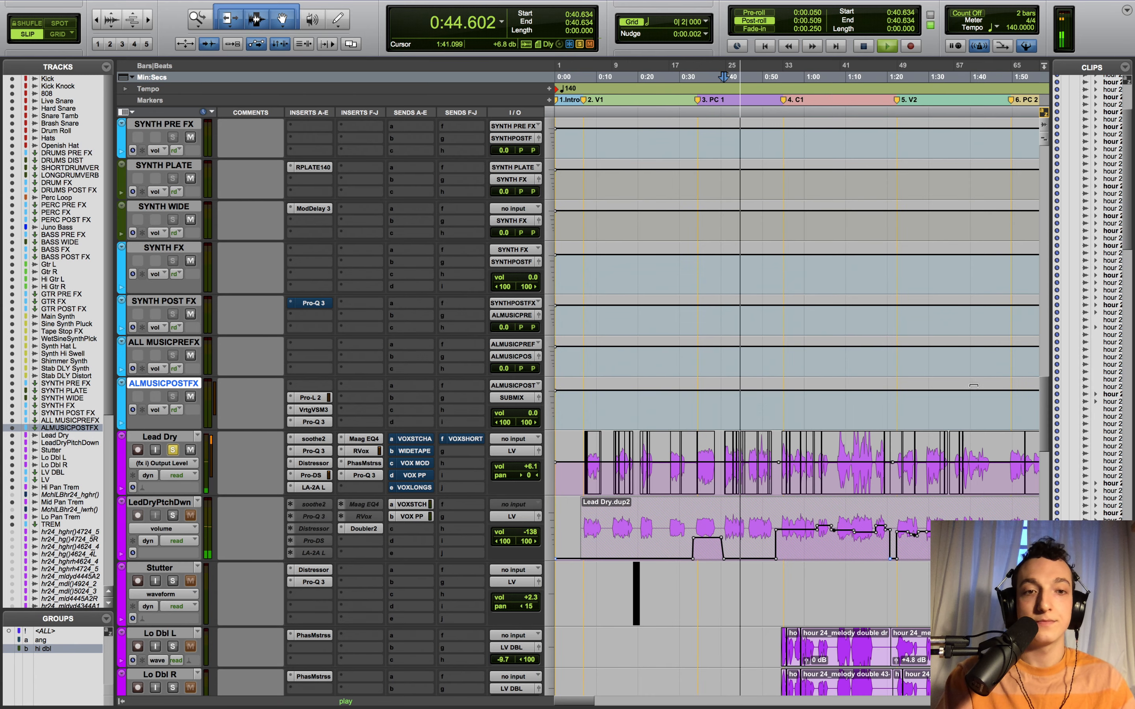
left_click(783, 406)
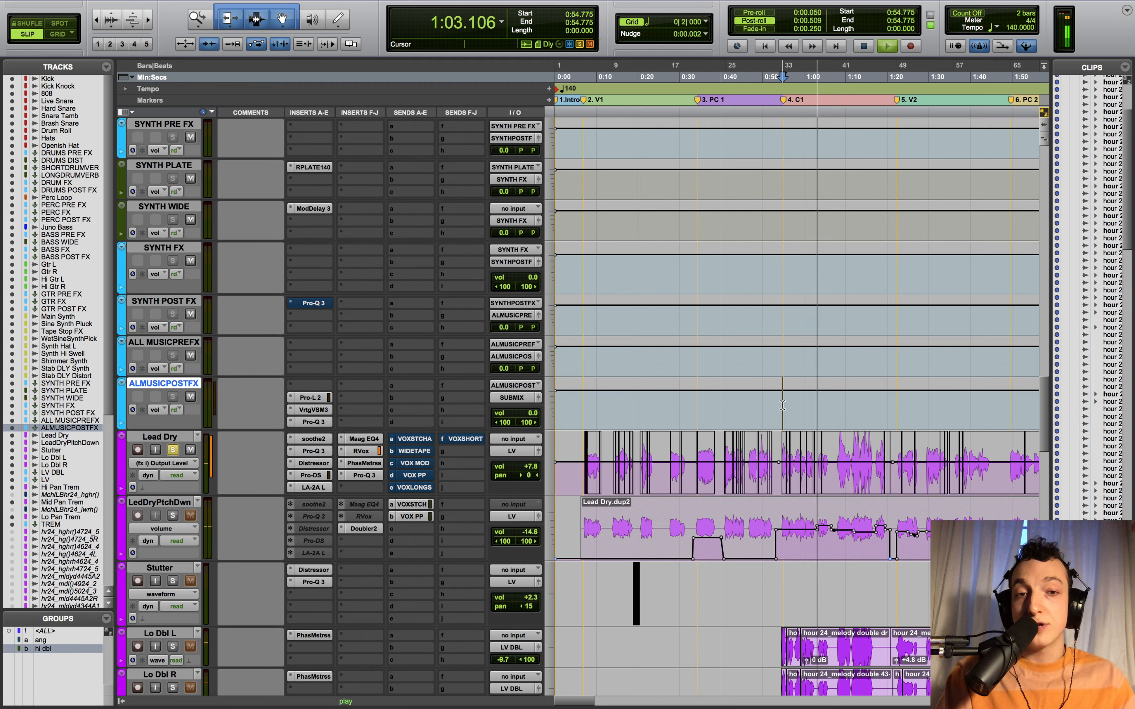
key("space")
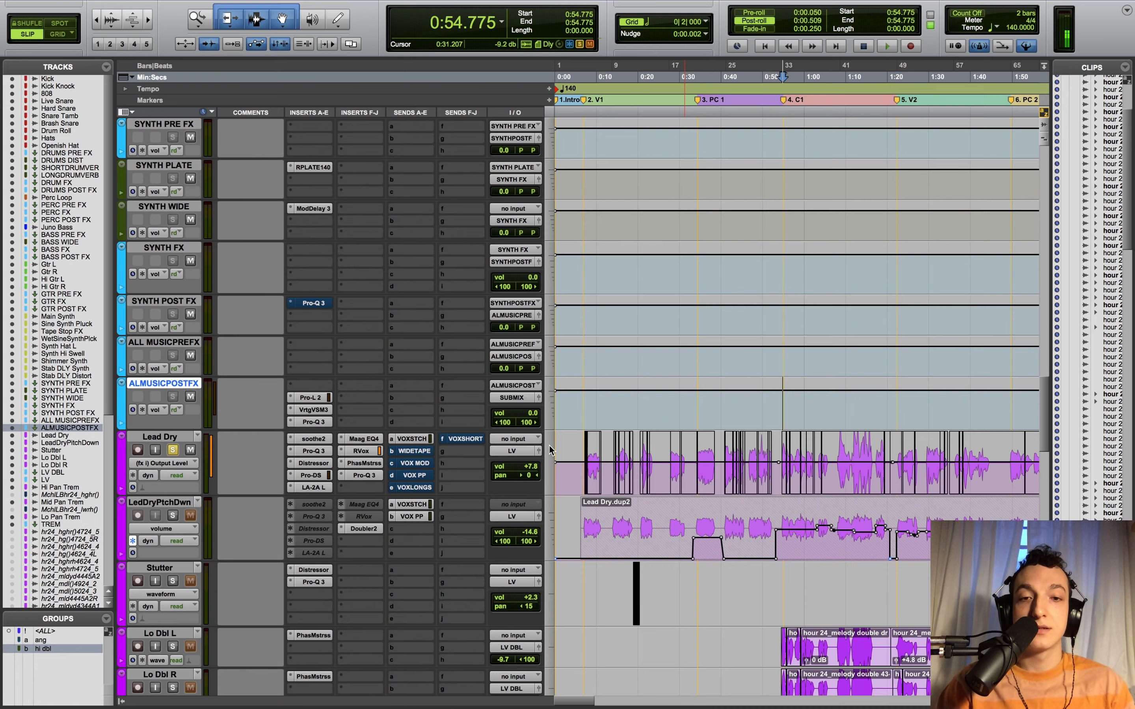
key("space")
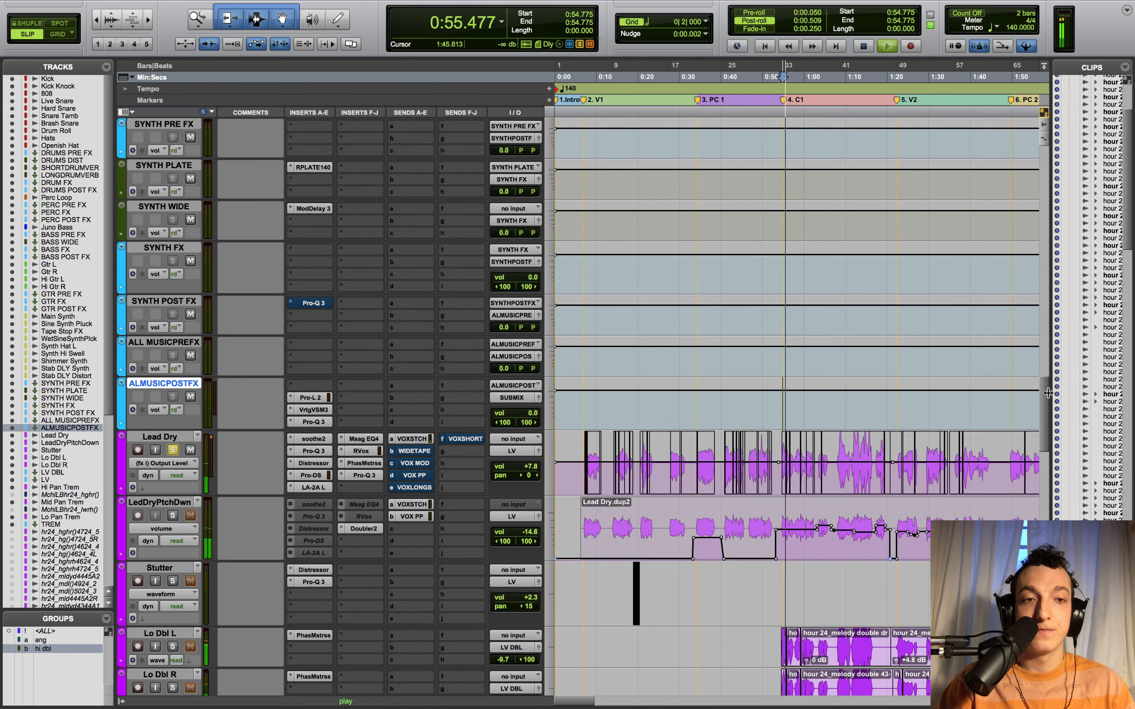
scroll(1036, 469, "down", 10)
scroll(1036, 465, "down", 3)
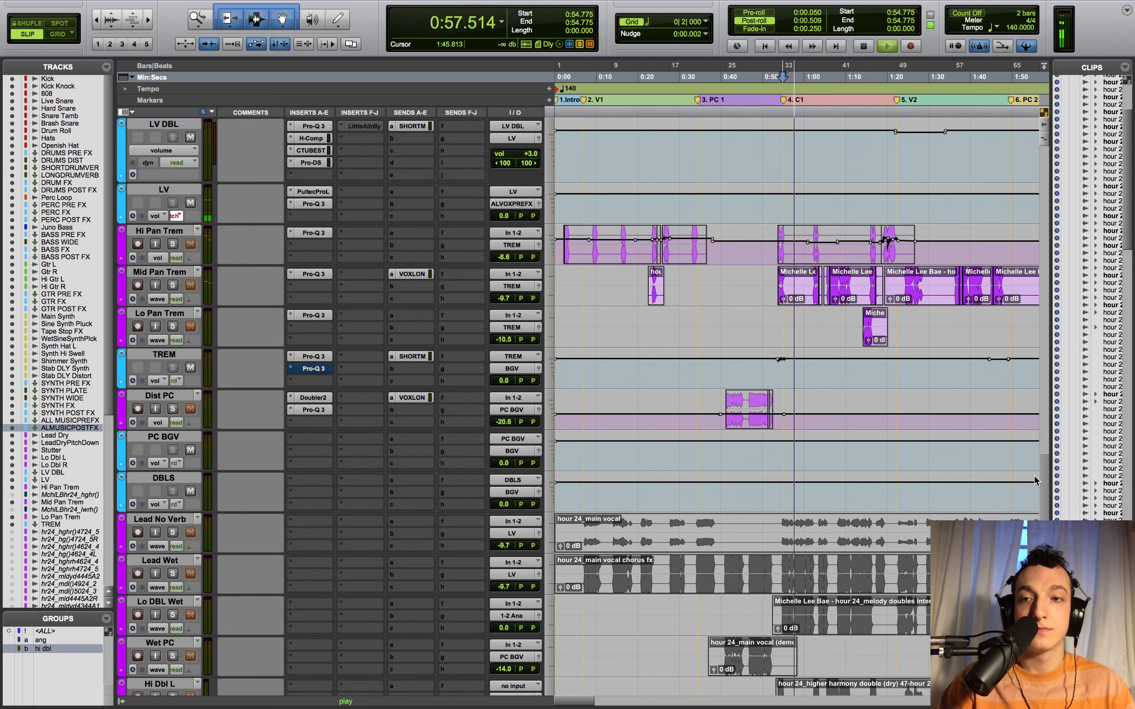
left_click(176, 216)
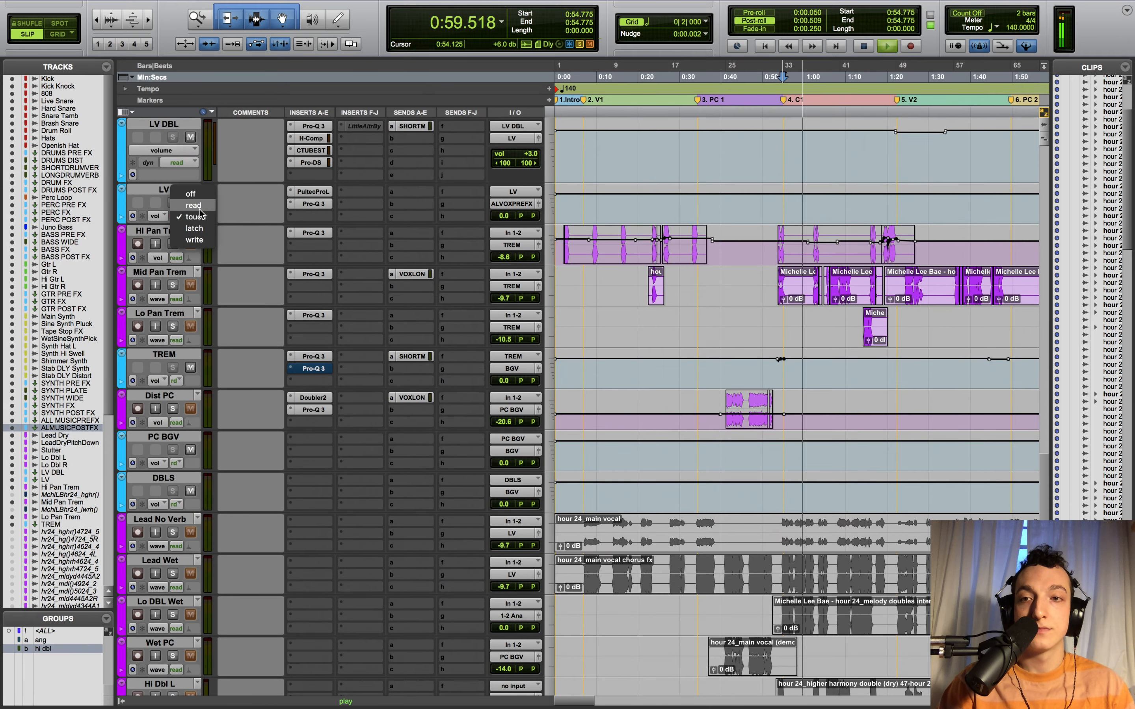
left_click(178, 205)
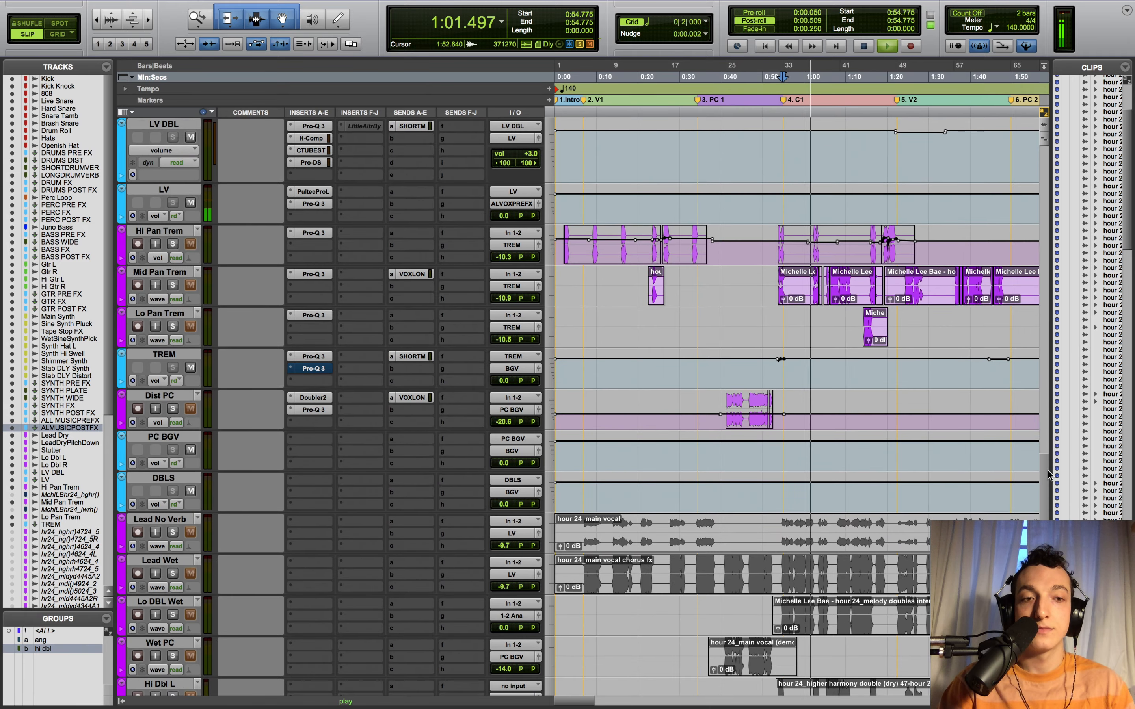
scroll(1017, 426, "down", 4)
key("space")
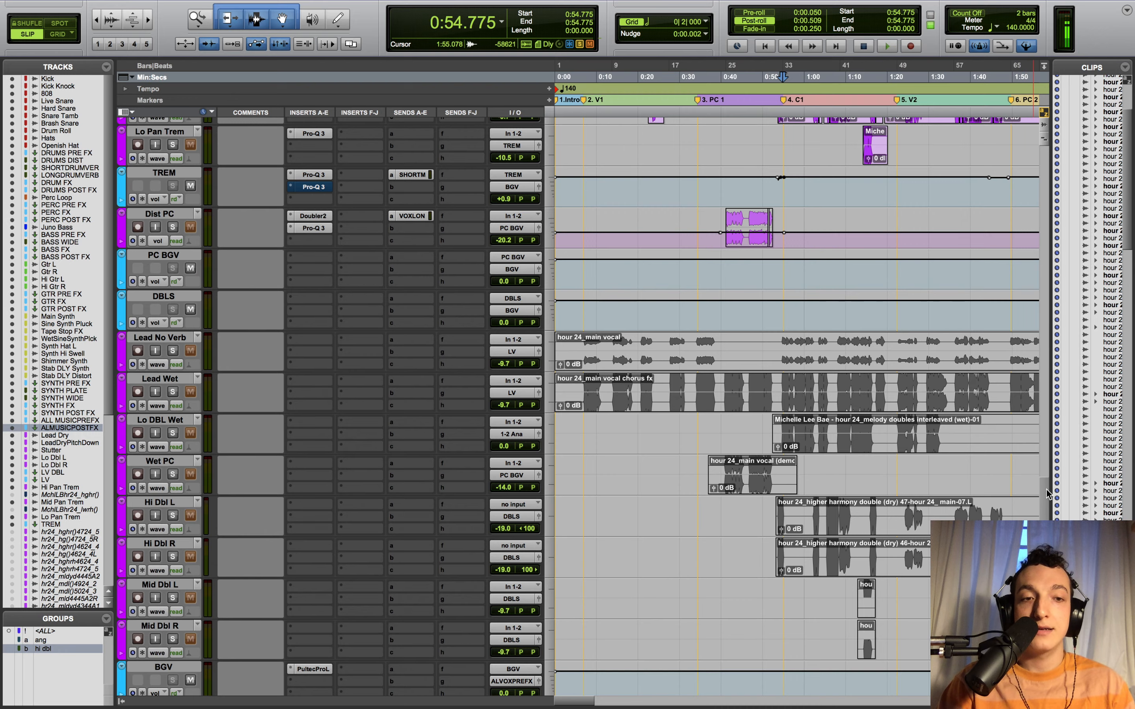
- Unmute Lead Dry's sends to WIDETAPE, VOX MOD, VOX PP, VOXLONGS and VOXSHORT
scroll(1028, 417, "up", 1)
scroll(1034, 404, "up", 20)
scroll(1029, 353, "down", 4)
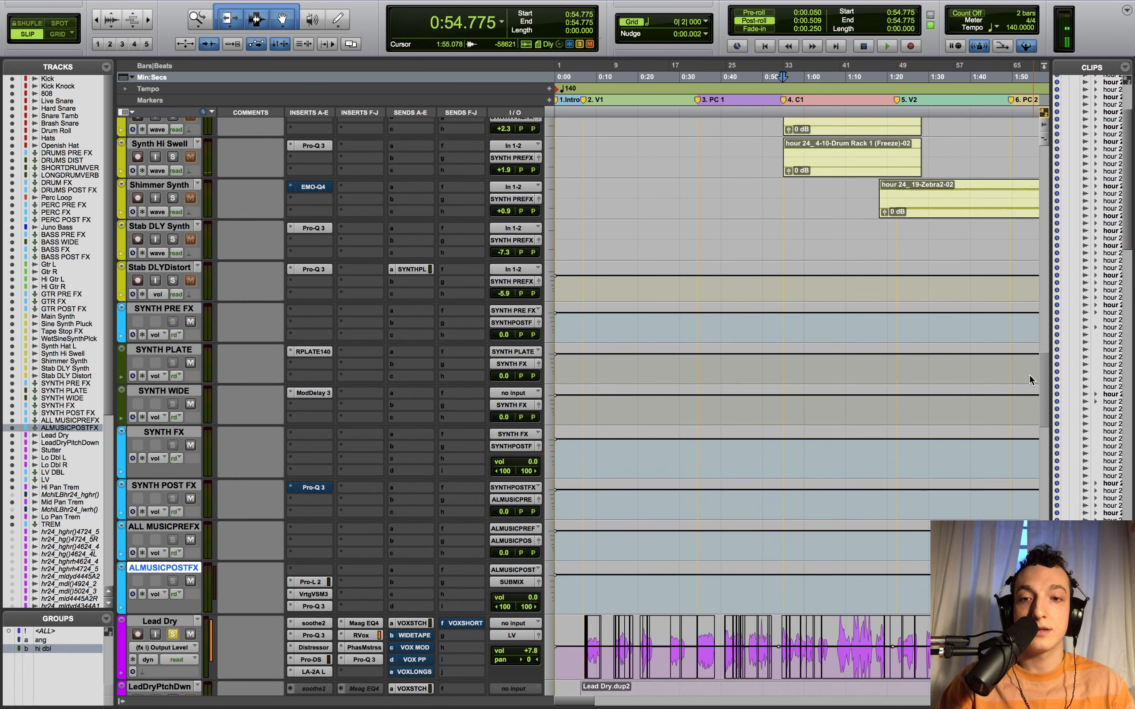
left_click(421, 559, "super")
left_click(418, 569, "super")
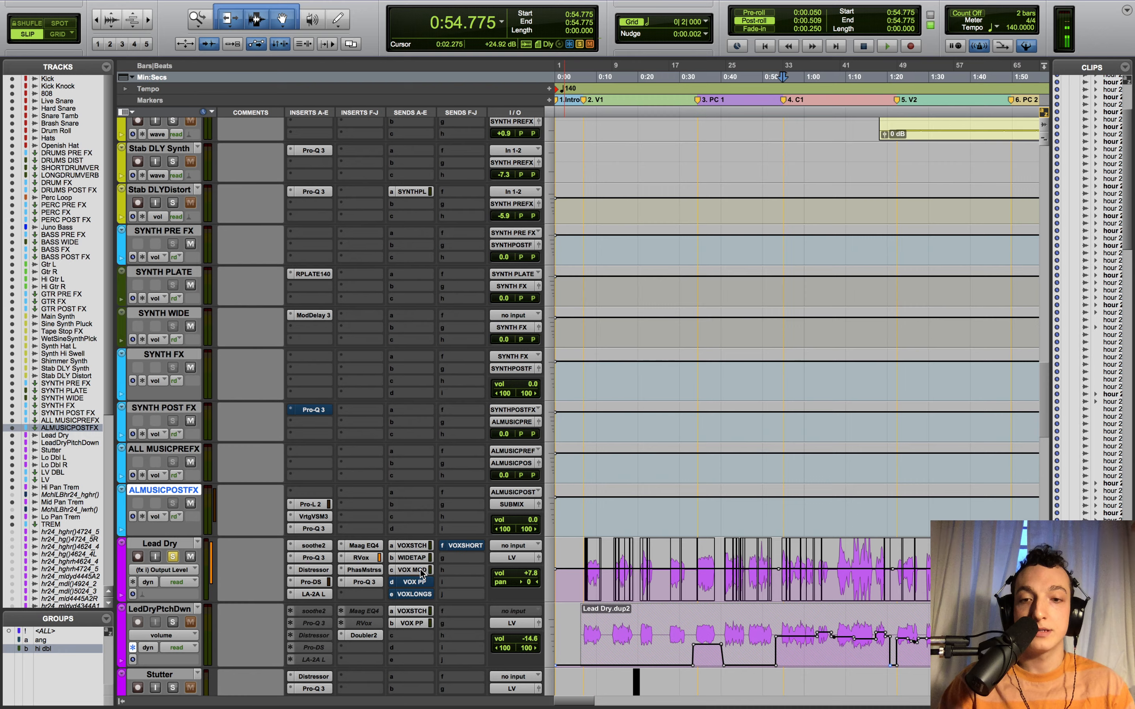
left_click(416, 582, "super")
left_click(416, 593, "super")
left_click(452, 548, "super")
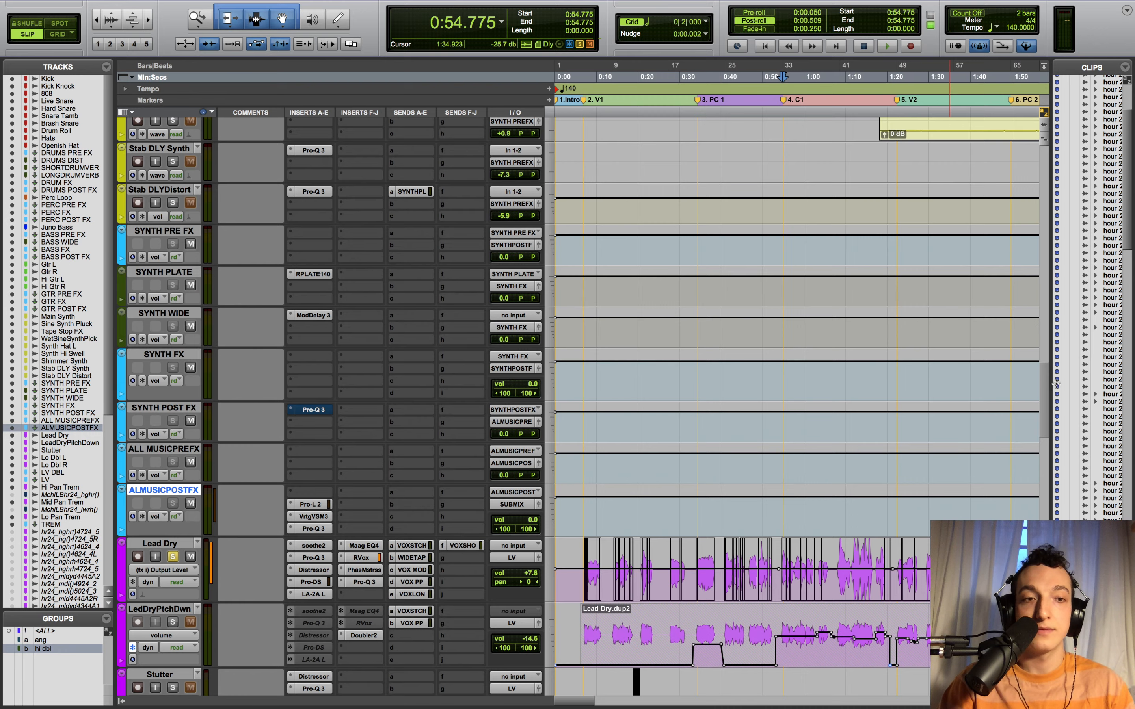
scroll(1043, 389, "down", 15)
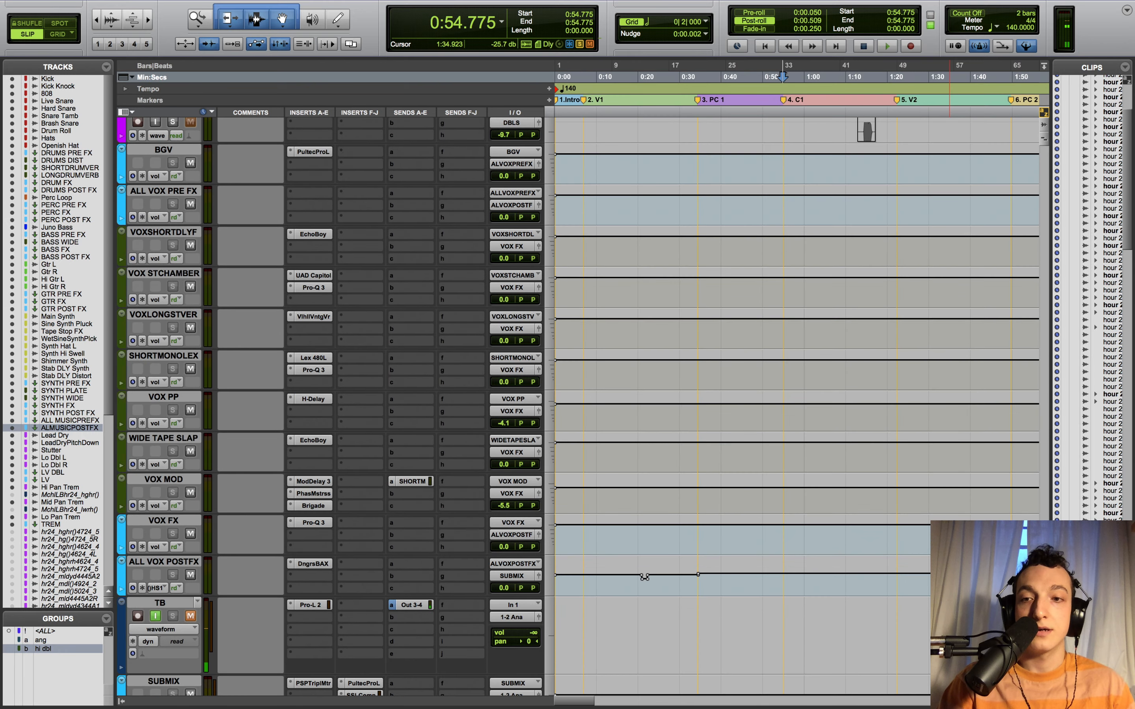
- Play with all sends active, then select and mute the seven vocal effect tracks from VOXSHORTDLYF to VOX MOD
key("space")
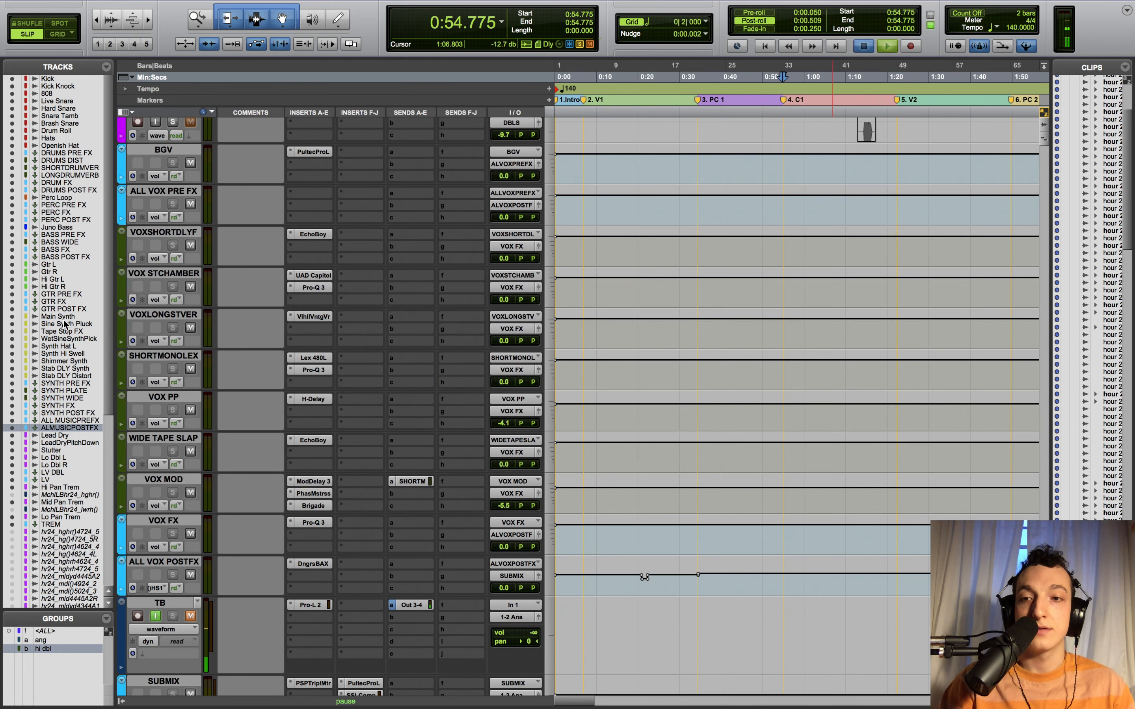
key("space")
left_click(163, 232)
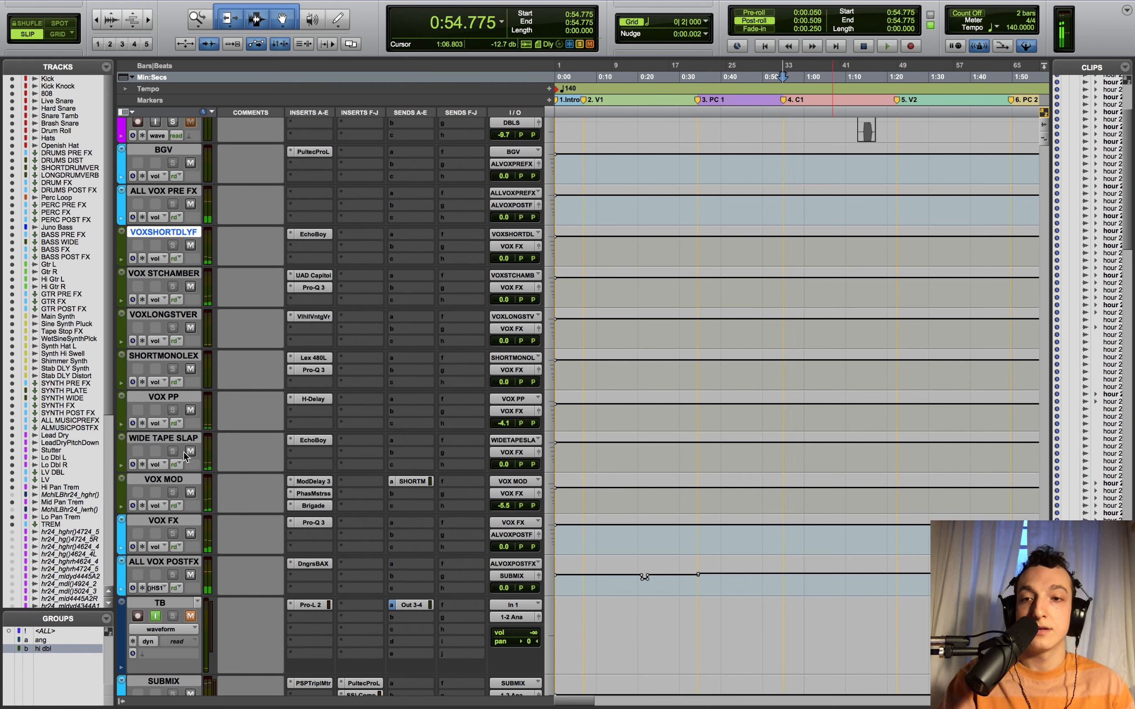
left_click(180, 480, "shift")
left_click(190, 493, "alt+shift")
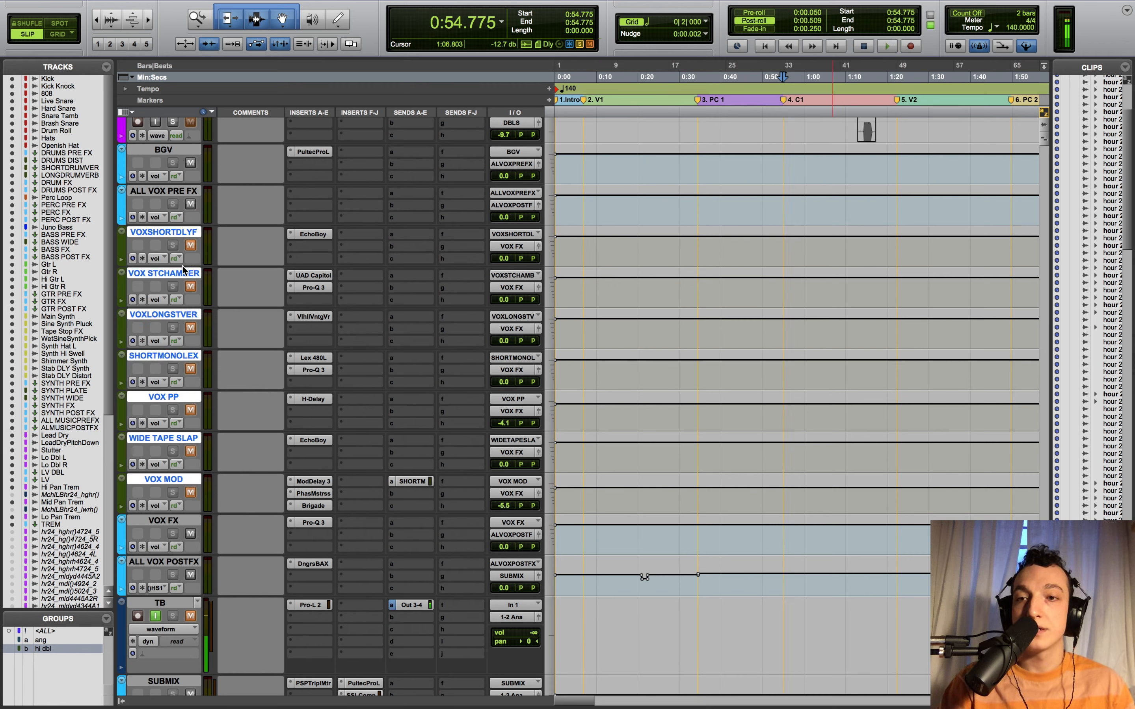
- Audition the mix, then close the Capitol Chambers reverb window
key("space")
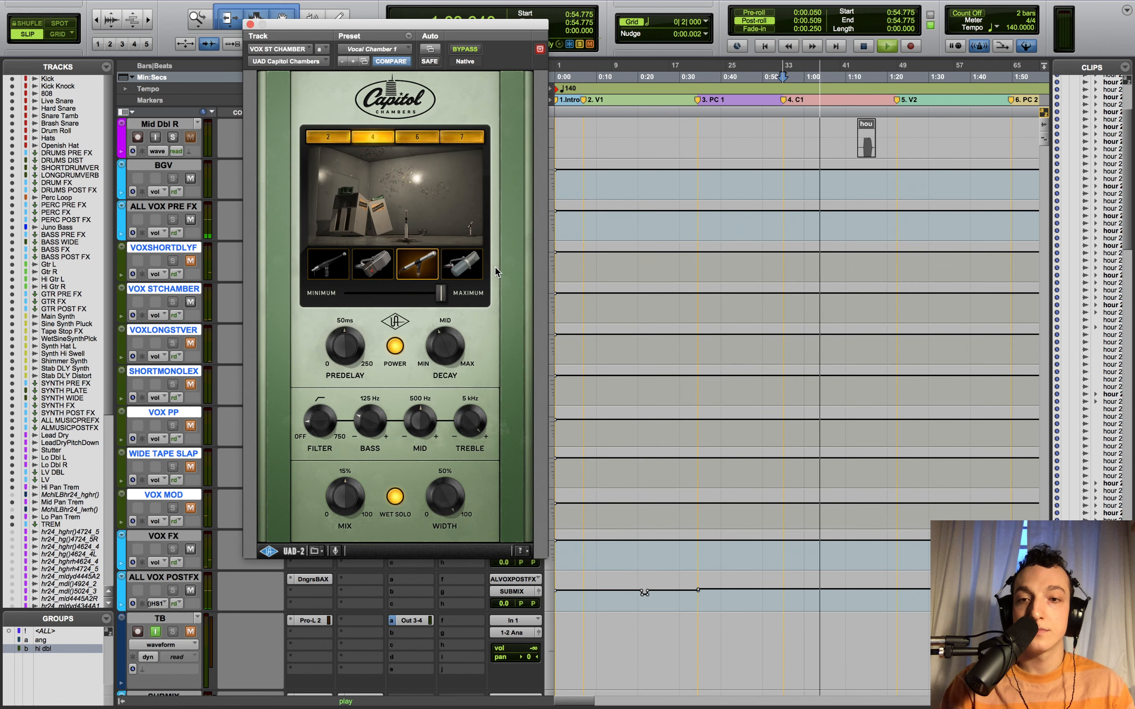
key("space")
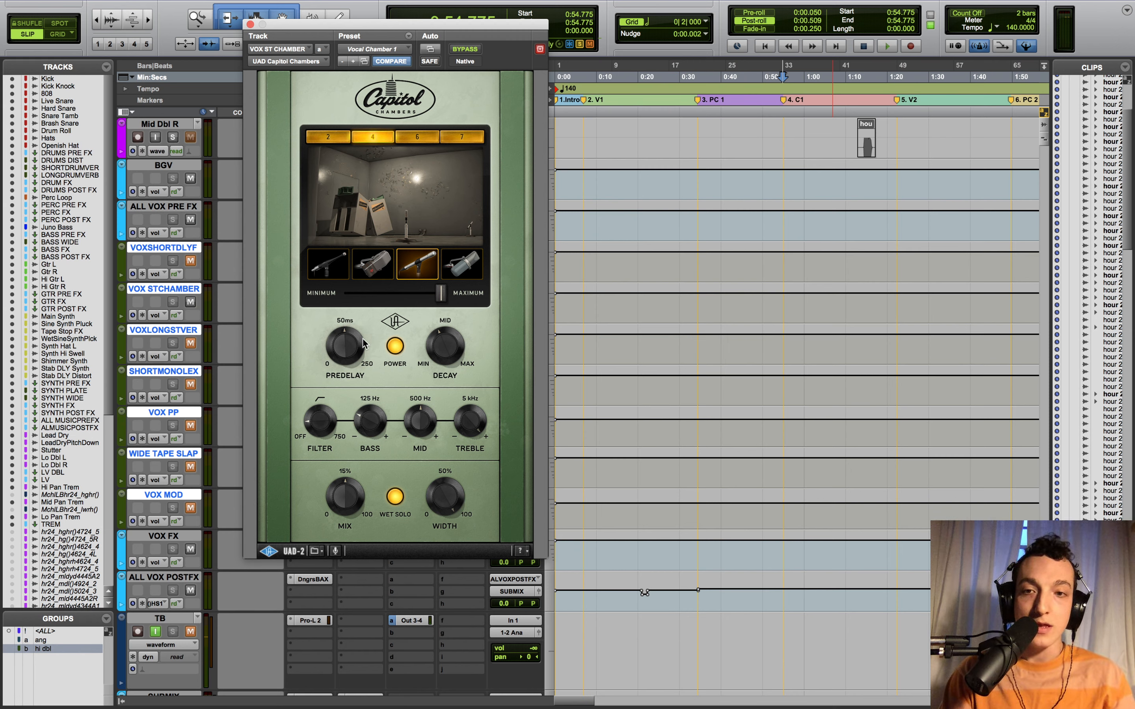
left_click(249, 24)
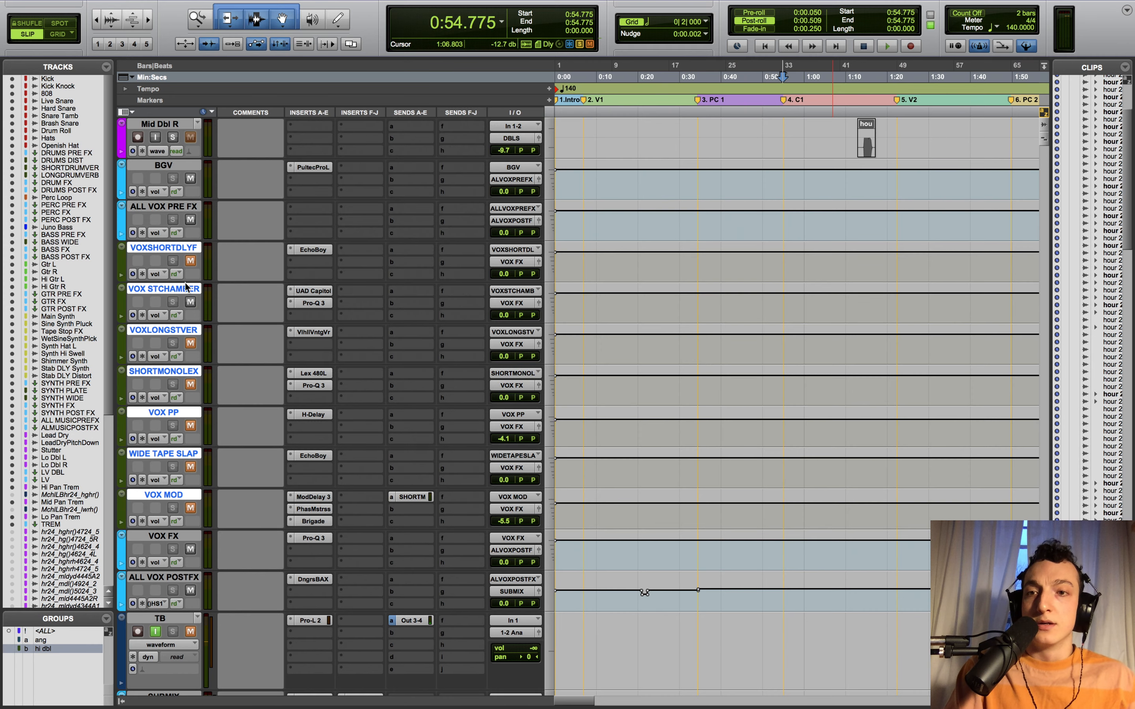
- Mute VOX STCHAMBER and audition the mix while checking WIDE TAPE SLAP's EchoBoy
left_click(191, 303)
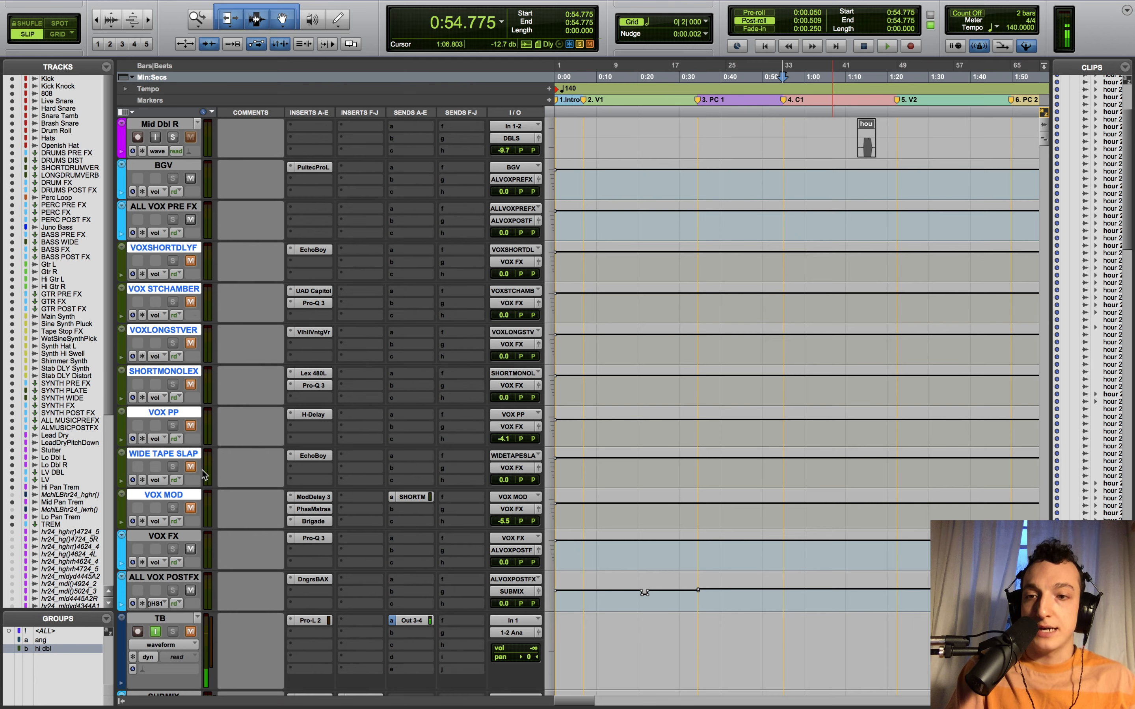
key("space")
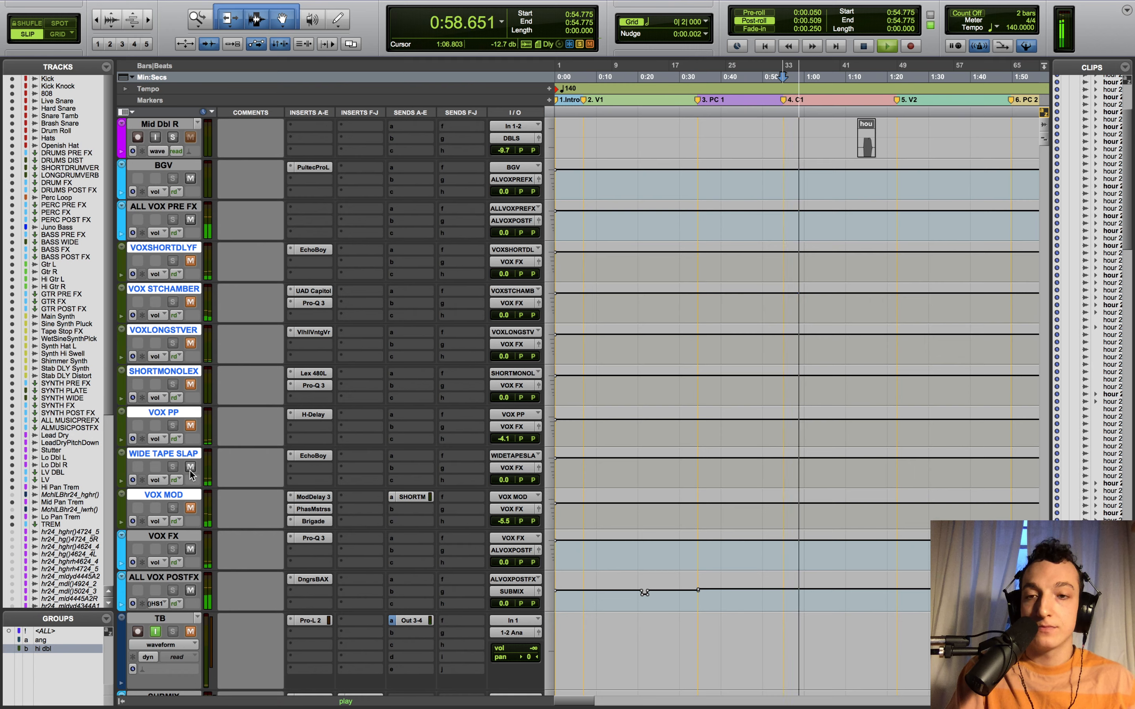
left_click(318, 455)
key("space")
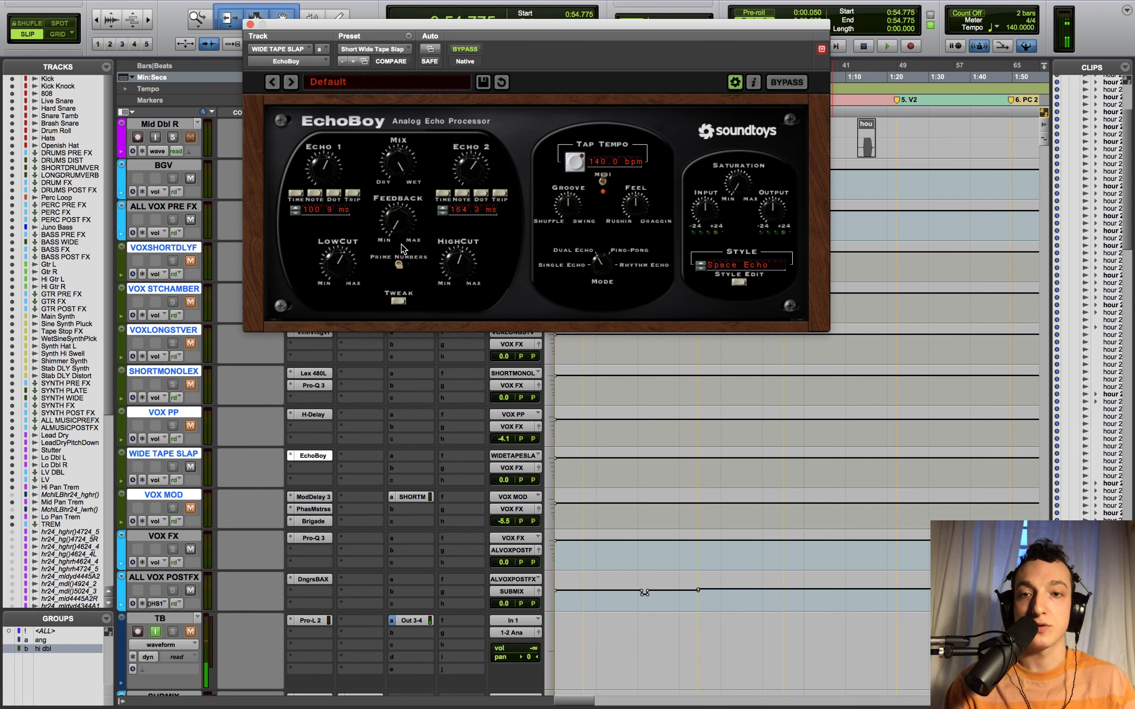
left_click(250, 24)
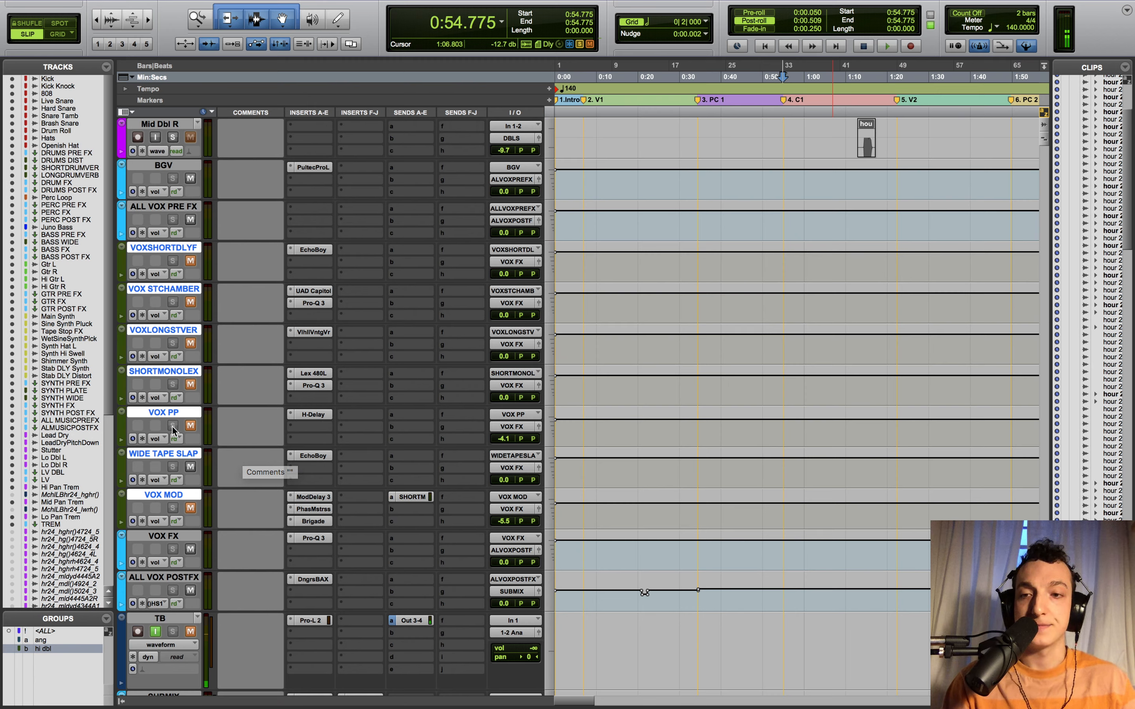
- Unmute VOX PP and open its H-Delay during playback
left_click(190, 425)
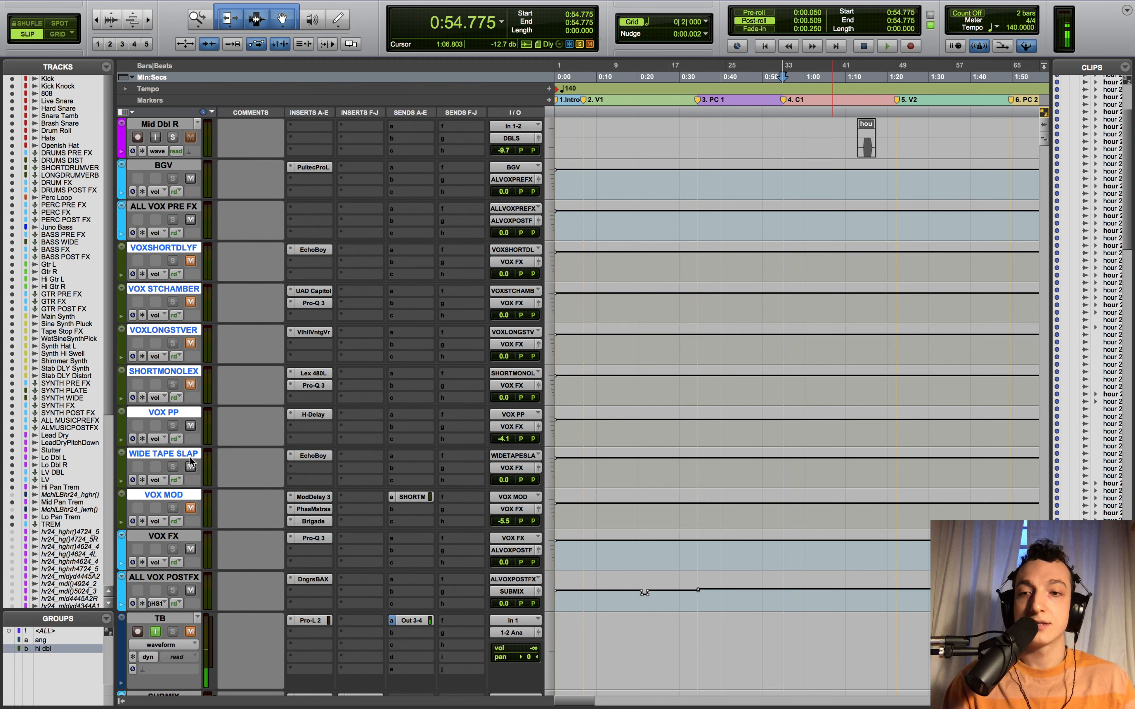
key("space")
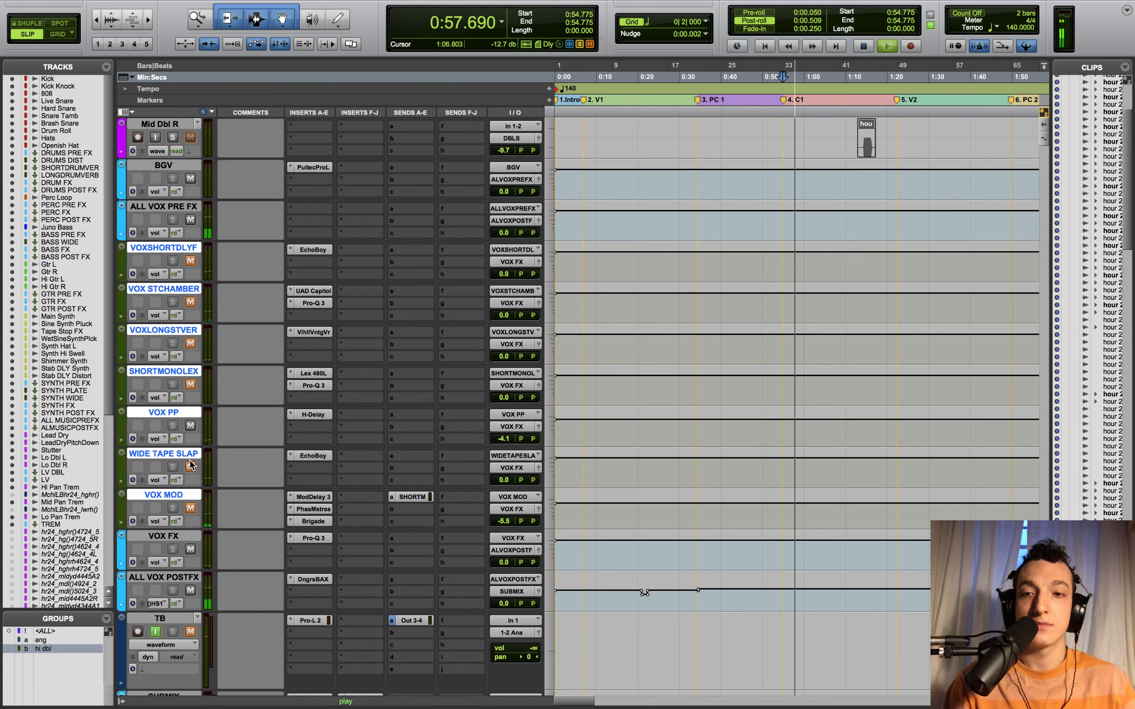
left_click(327, 415)
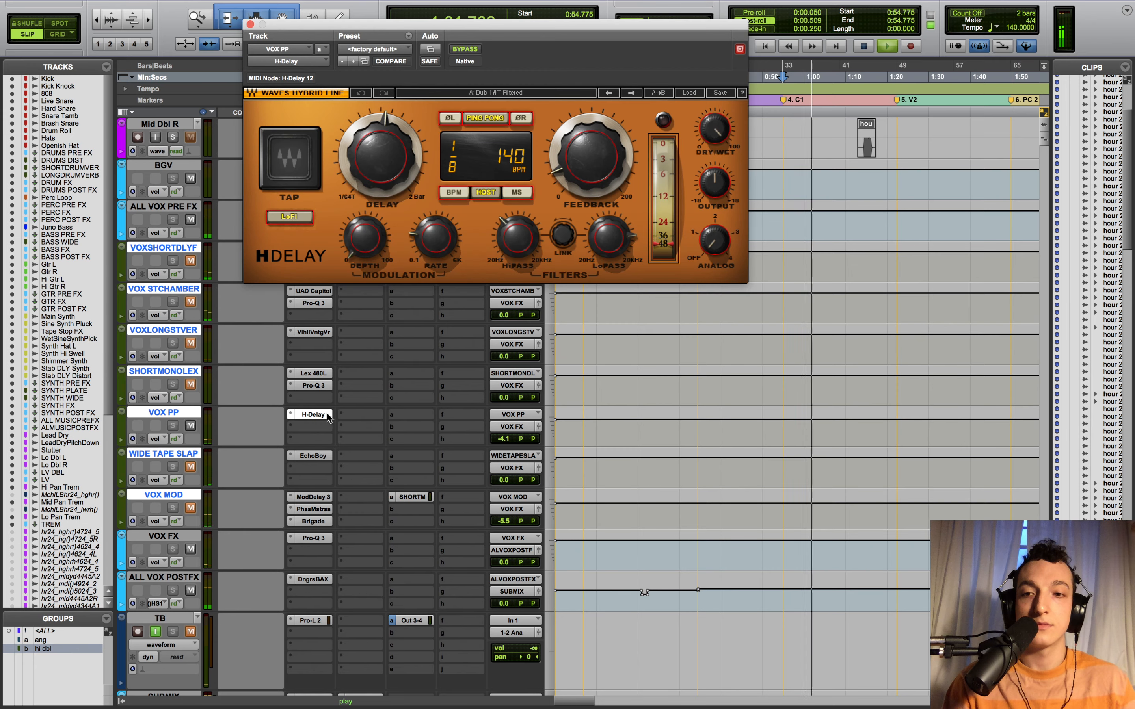
- Stop playback and browse H-Delay's preset list without loading a preset
key("space")
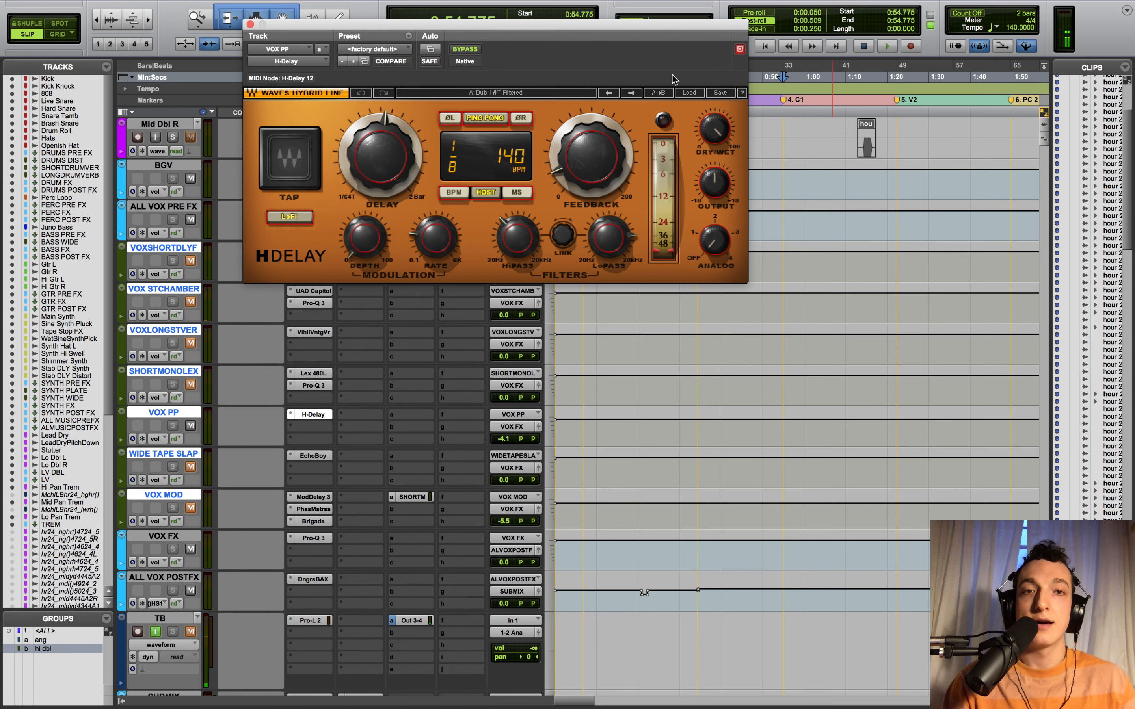
left_click(684, 93)
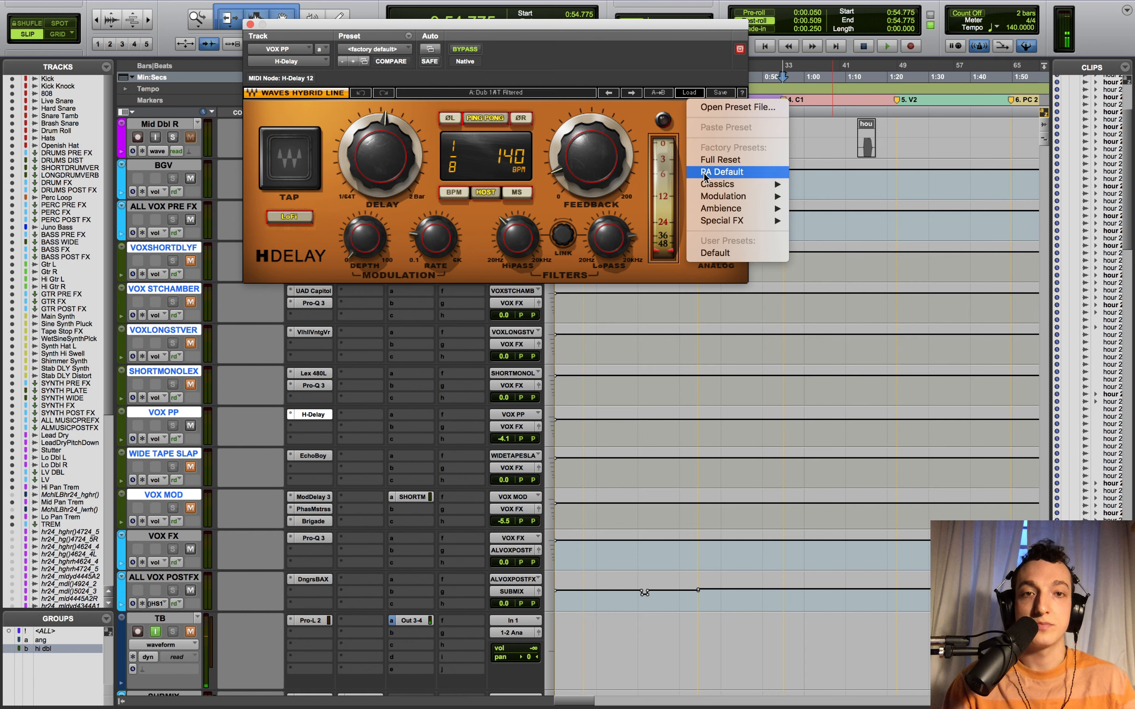
mouse_move(726, 197)
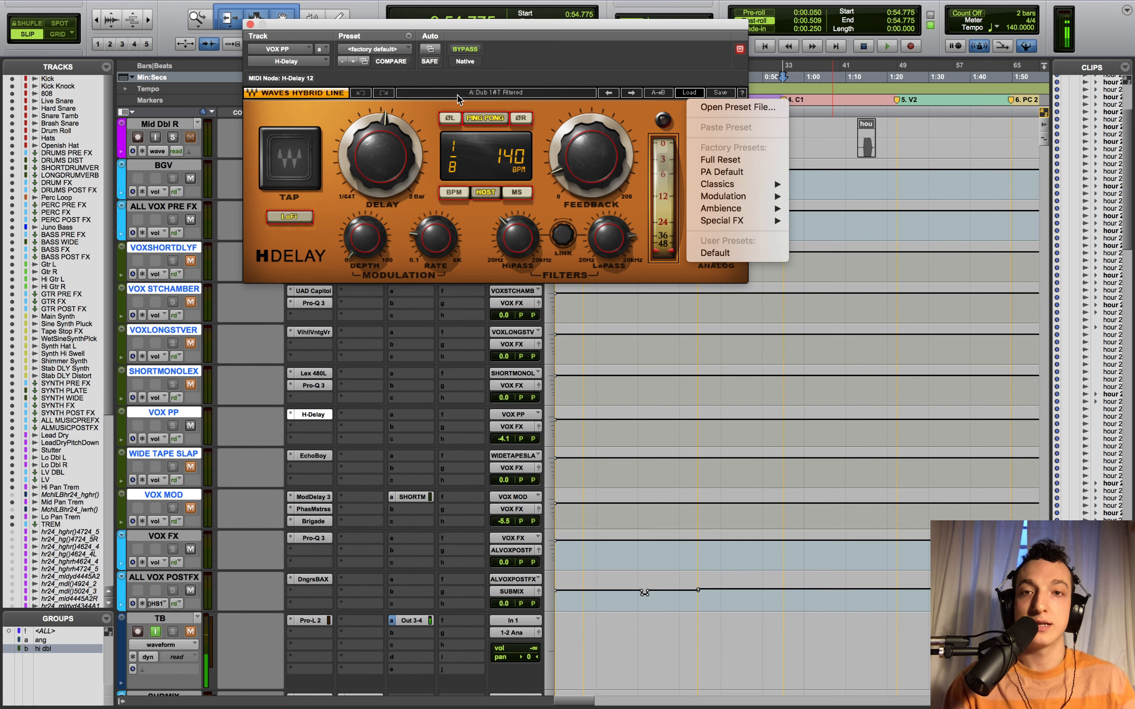
left_click(621, 62)
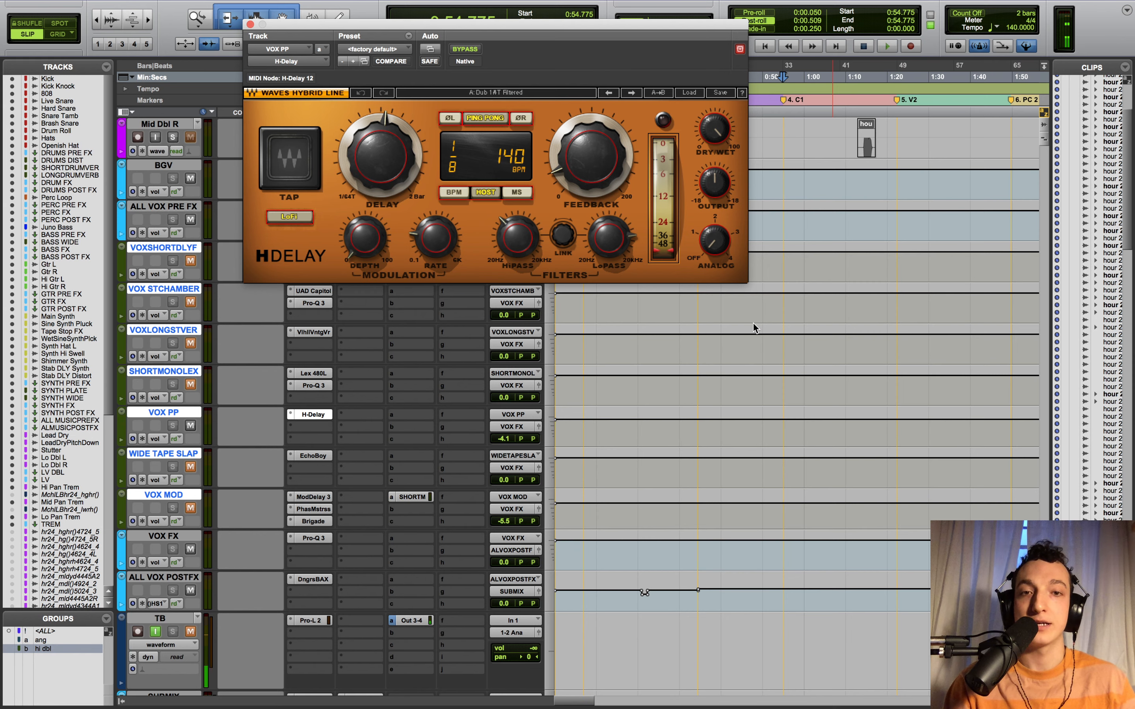
- Turn H-Delay's Analog to OFF, close the delay, and mute VOX PP
left_click(716, 244)
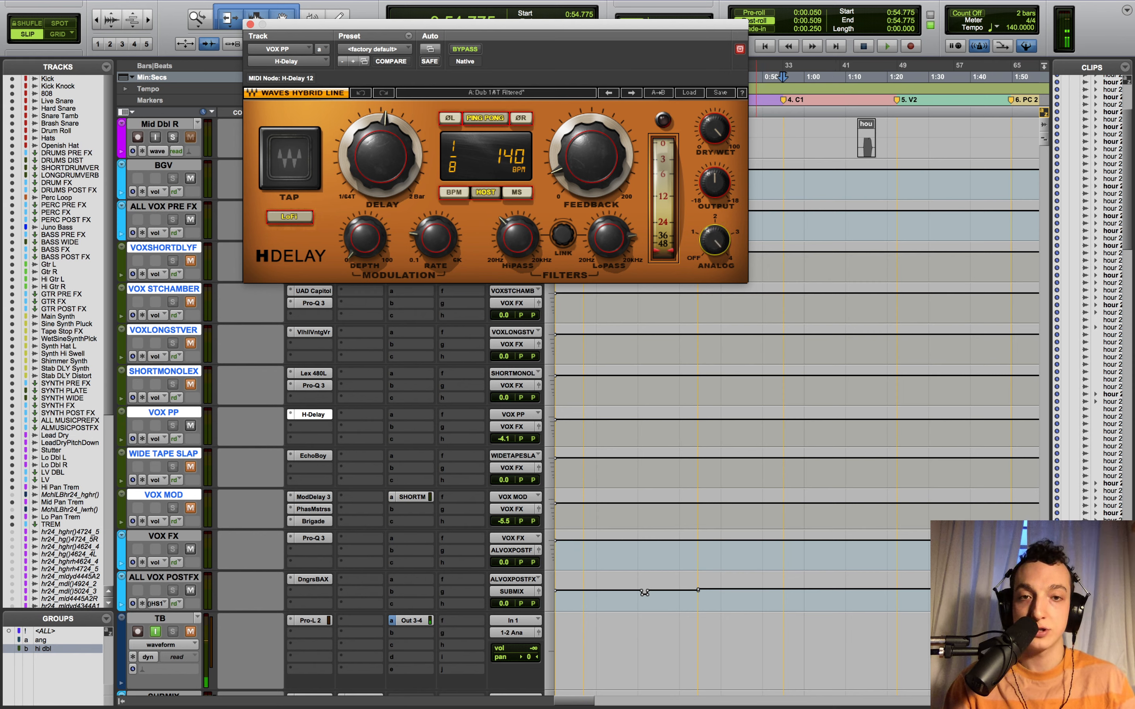
left_click_drag(716, 244, 716, 281)
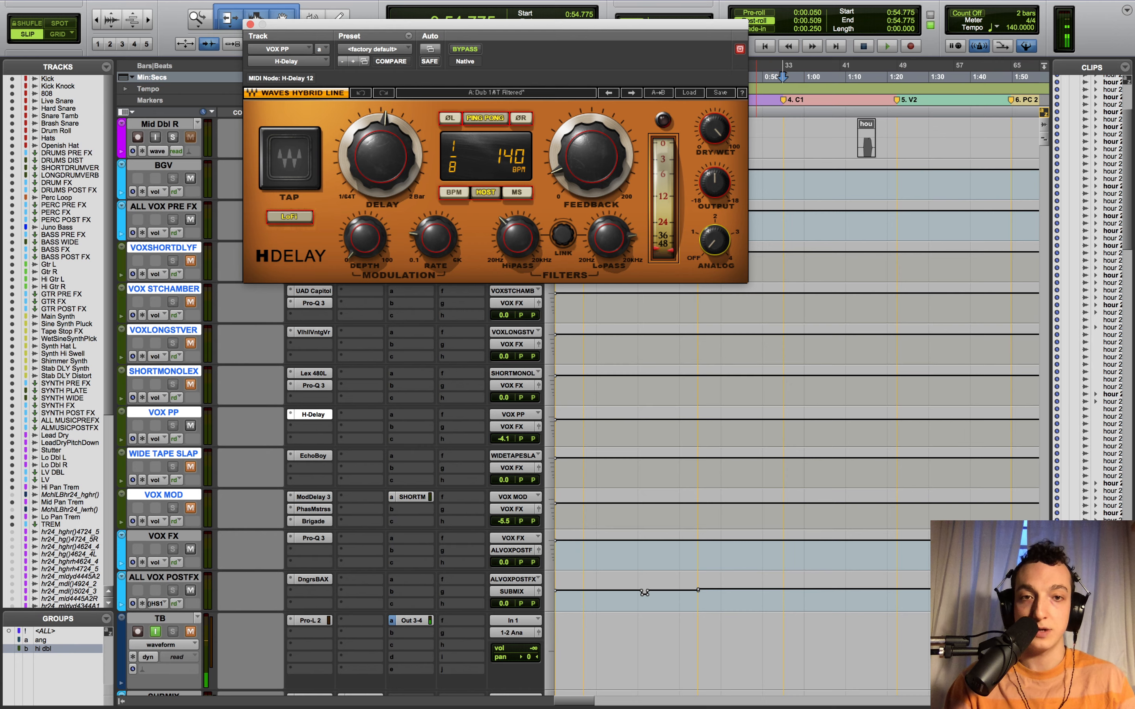
left_click(251, 24)
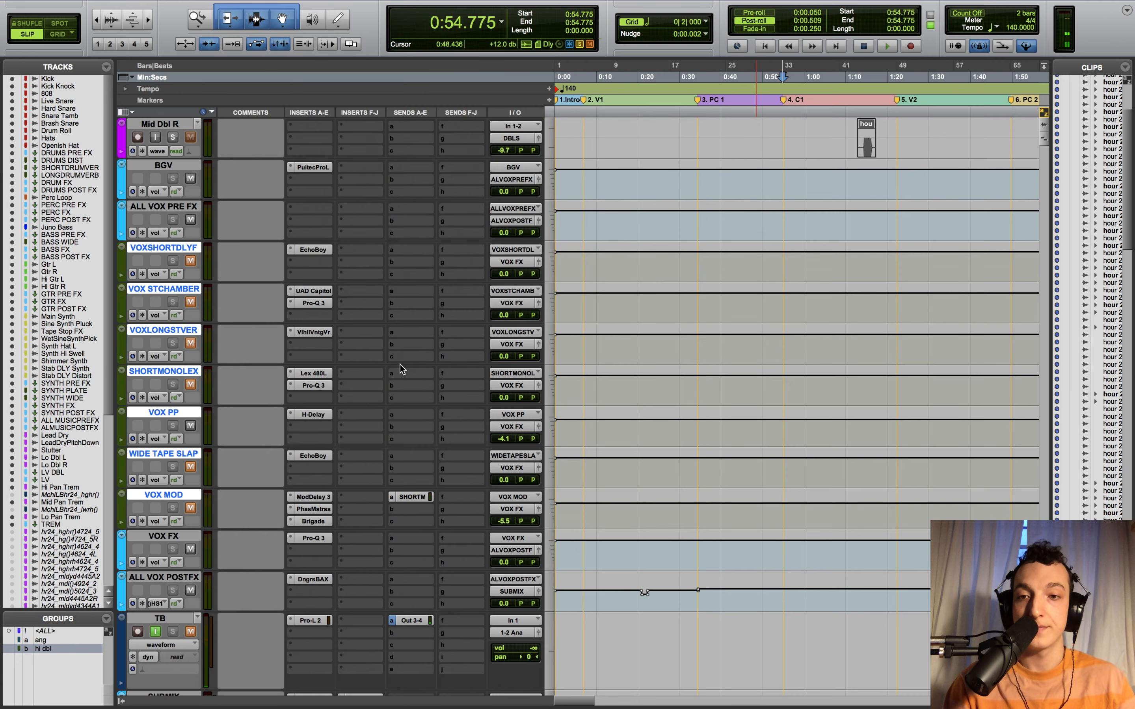
left_click(190, 425)
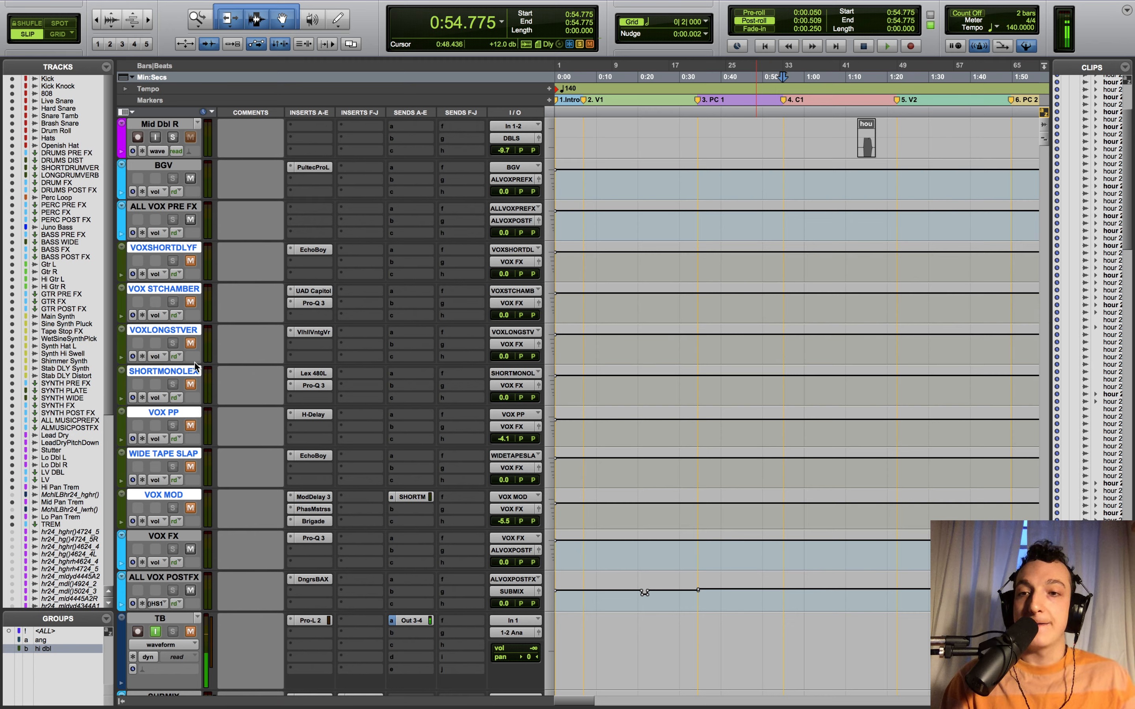
- Unmute the VOX MOD effect track and play it briefly to hear it
left_click(190, 508)
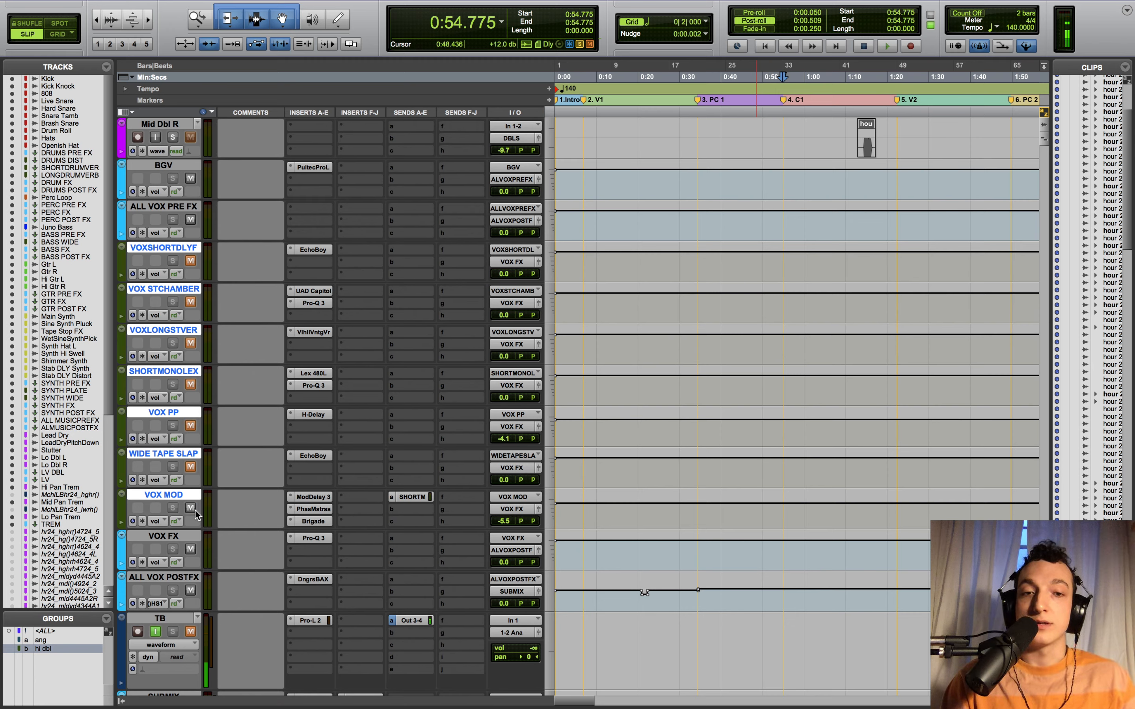
key("space")
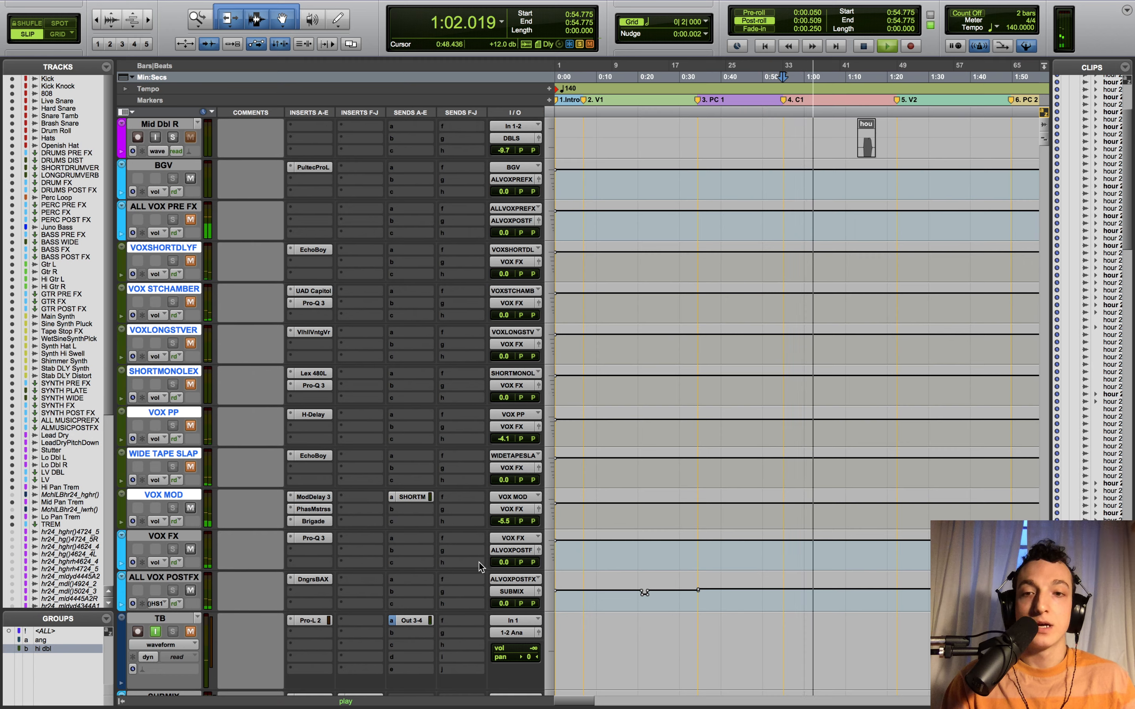
key("space")
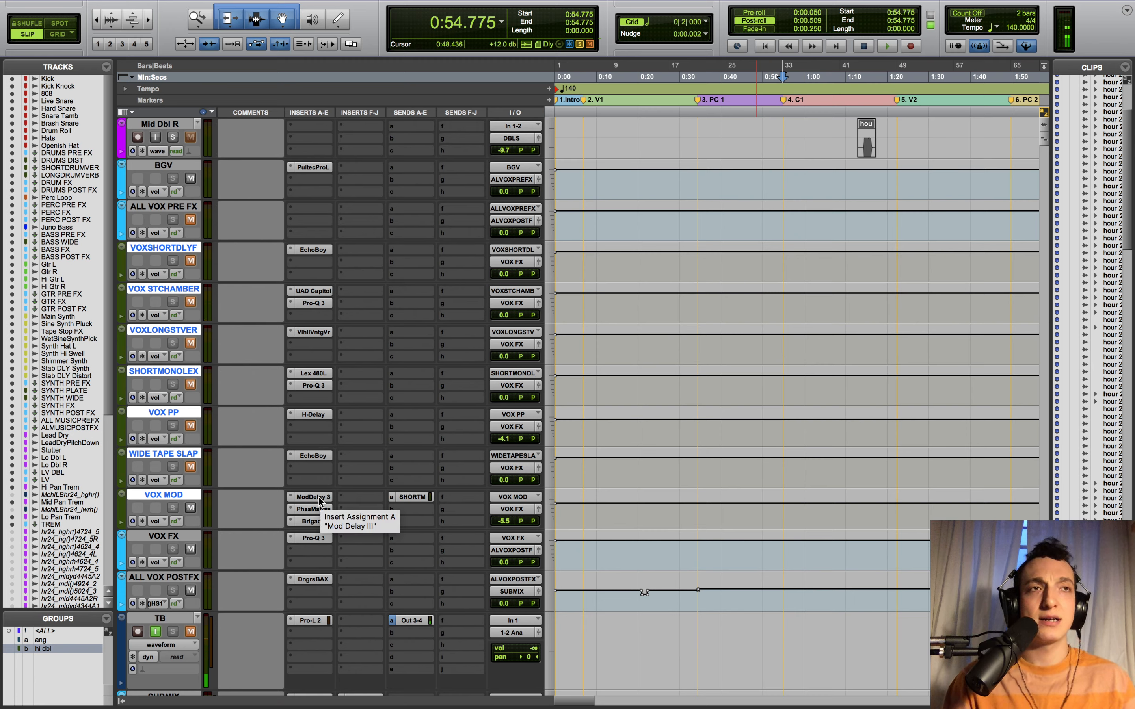
- Open VOX MOD's Mod Delay III, sweep the left delay mix to 0% and back to 100%, then show PhaseMistress
left_click(318, 497)
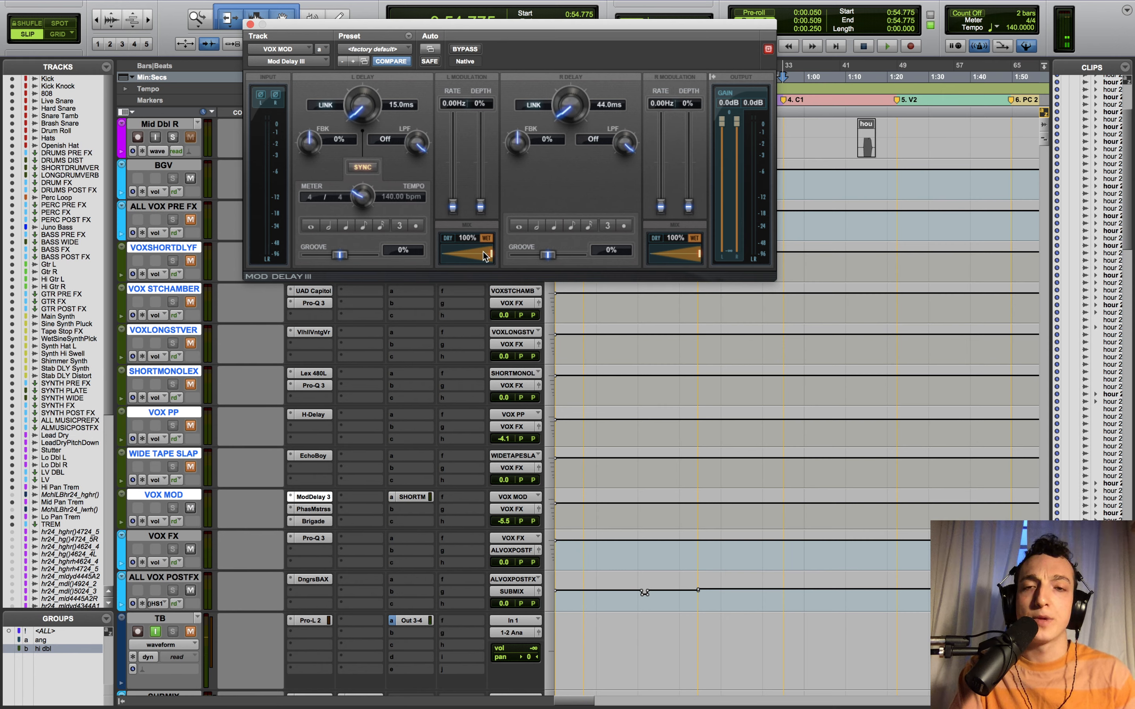
left_click_drag(491, 255, 442, 254)
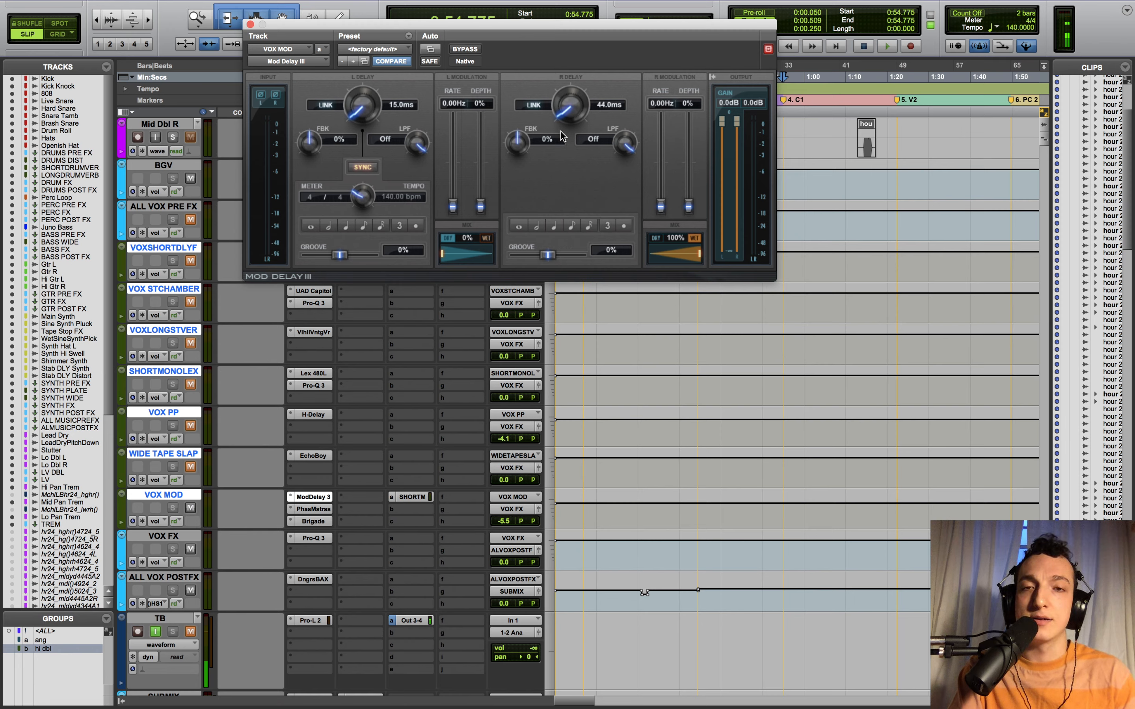
left_click_drag(462, 260, 500, 263)
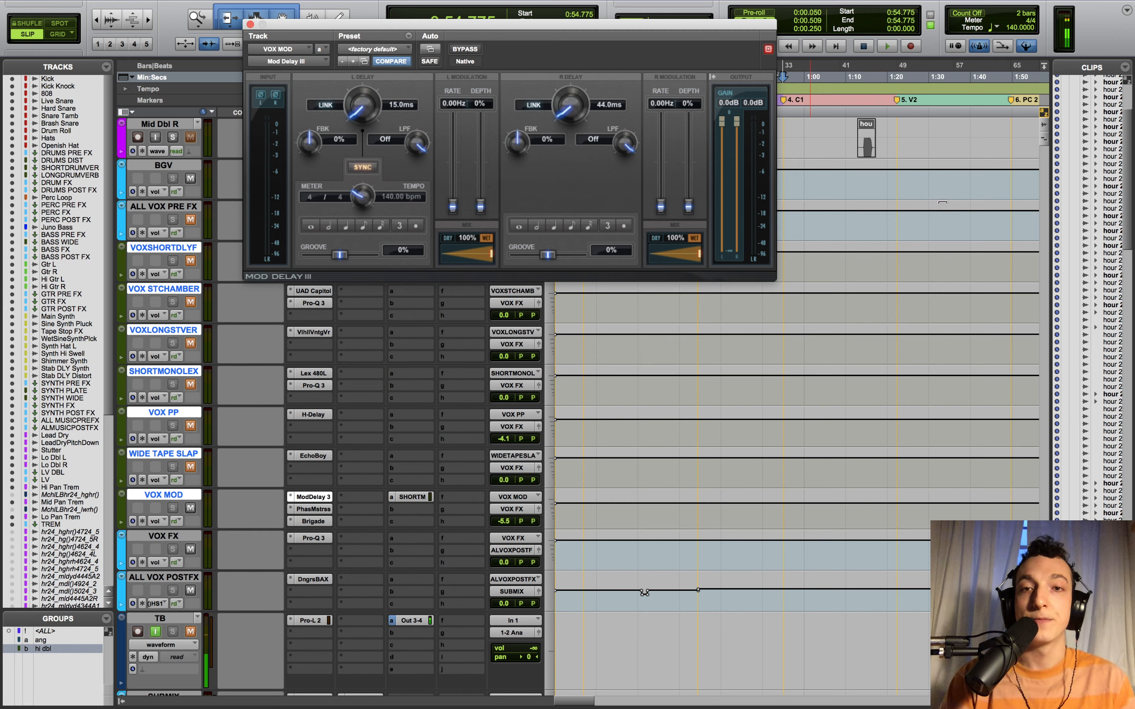
left_click(313, 509)
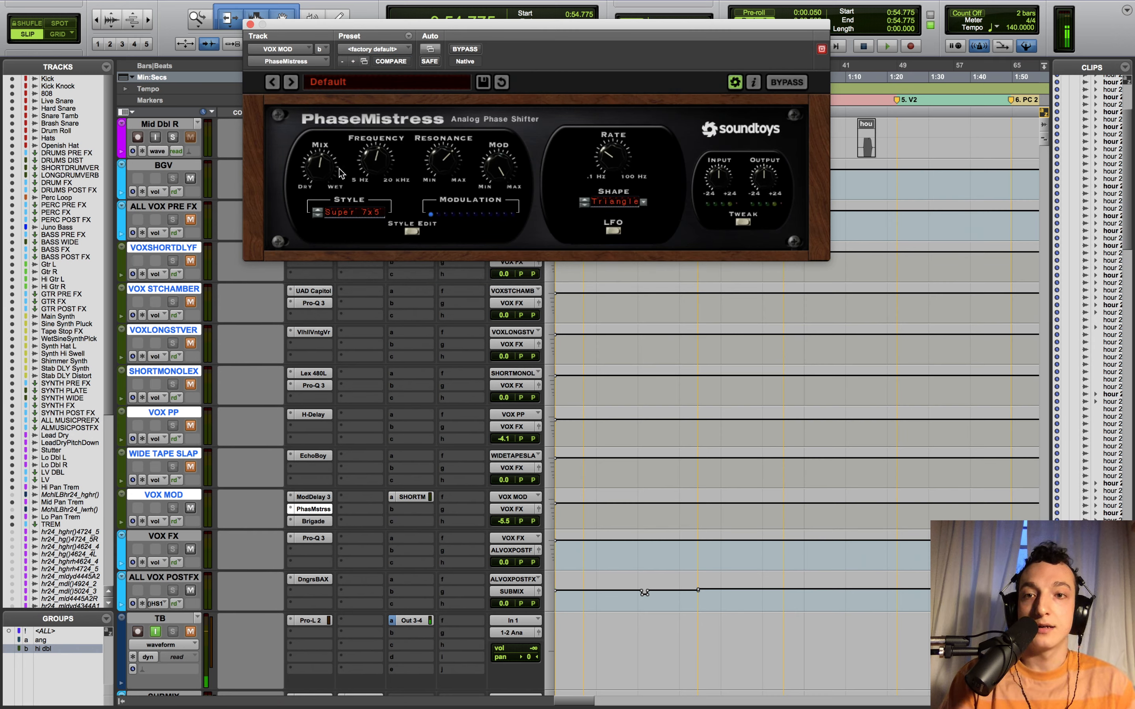
- Check VOX MOD's Brigade Chorus during playback, then unmute ALL VOX PRE FX and mute VOX MOD
left_click(324, 510)
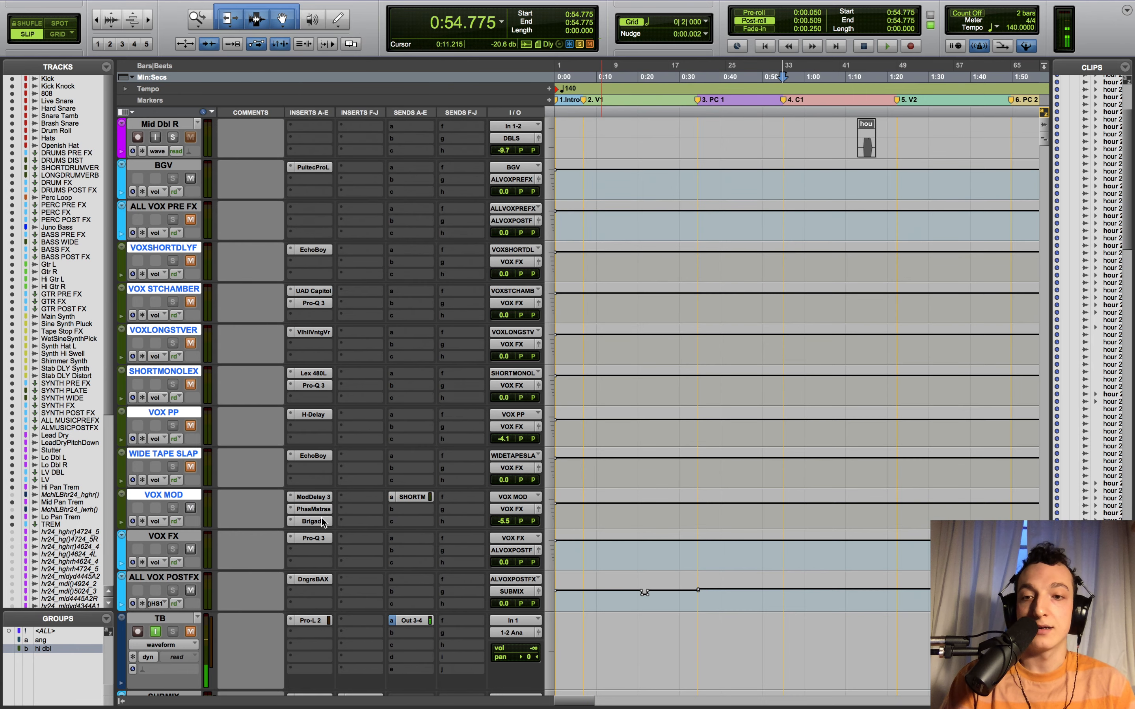
left_click(323, 521)
key("space")
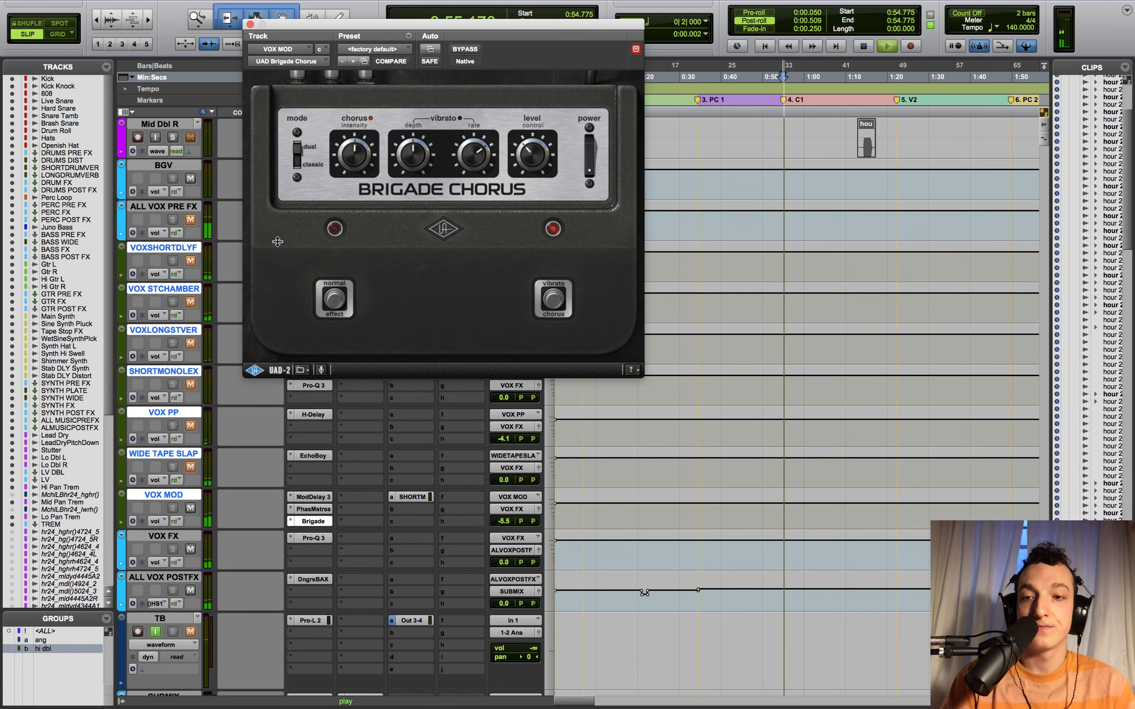
left_click(250, 24)
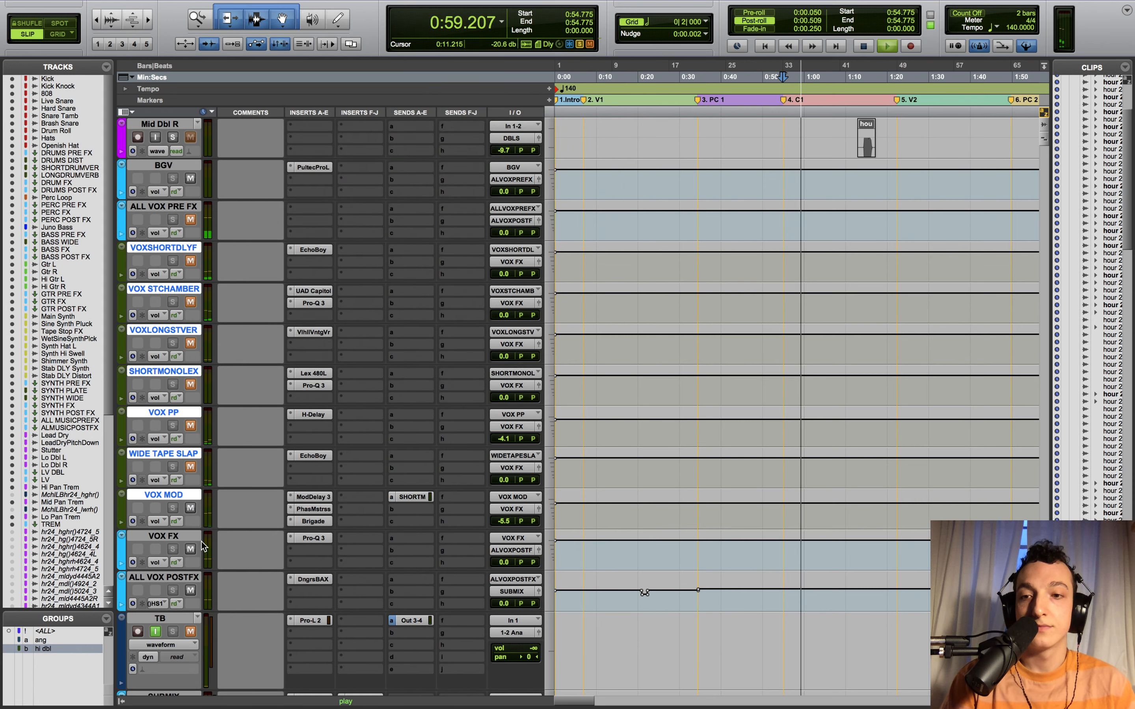
left_click(190, 220)
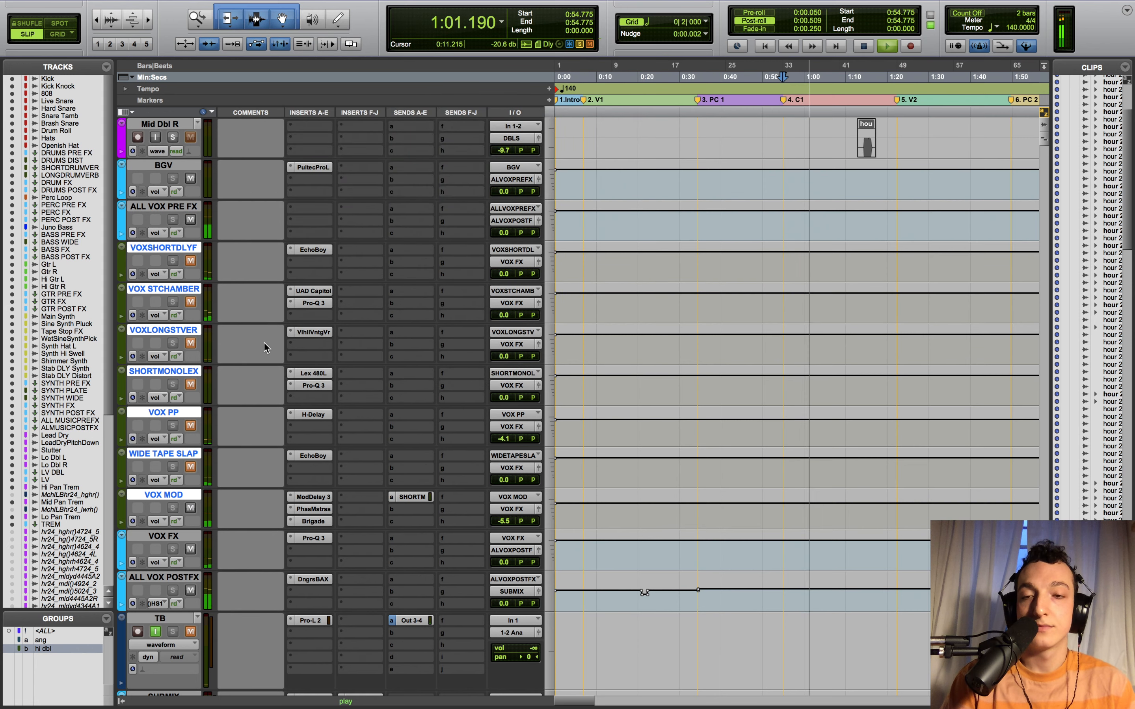
key("space")
left_click(192, 510)
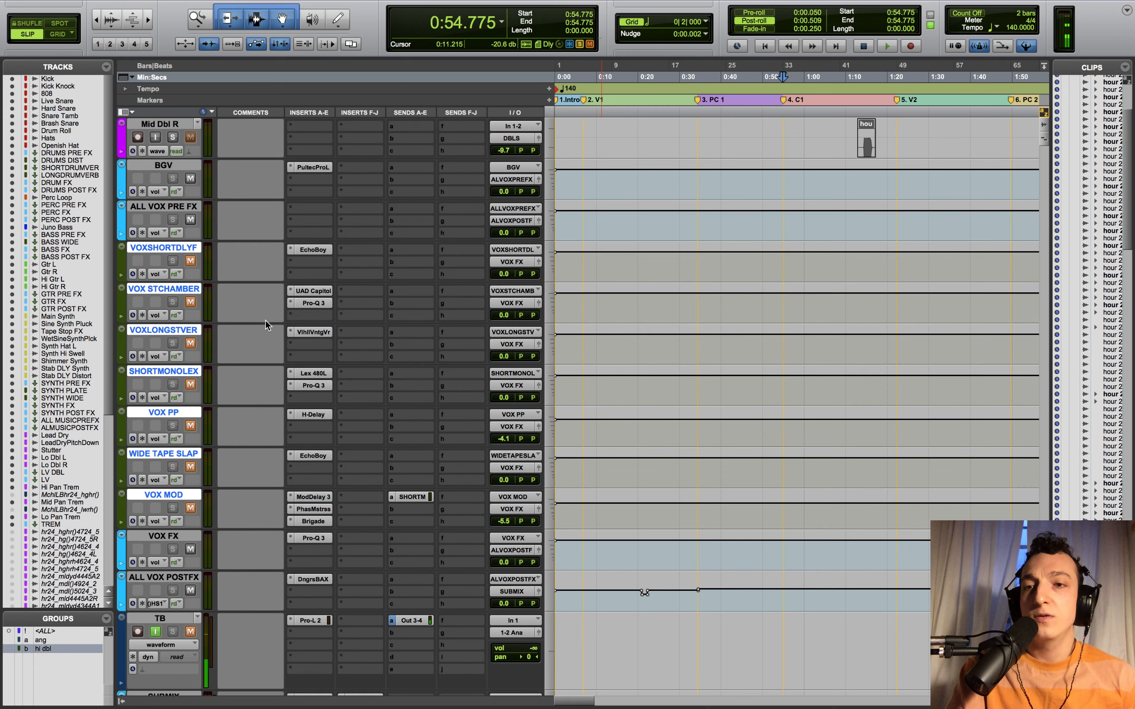
- Zoom out and play from 2:29.536 in ALL VOX PRE FX, scrolling down to the aux returns
key("r")
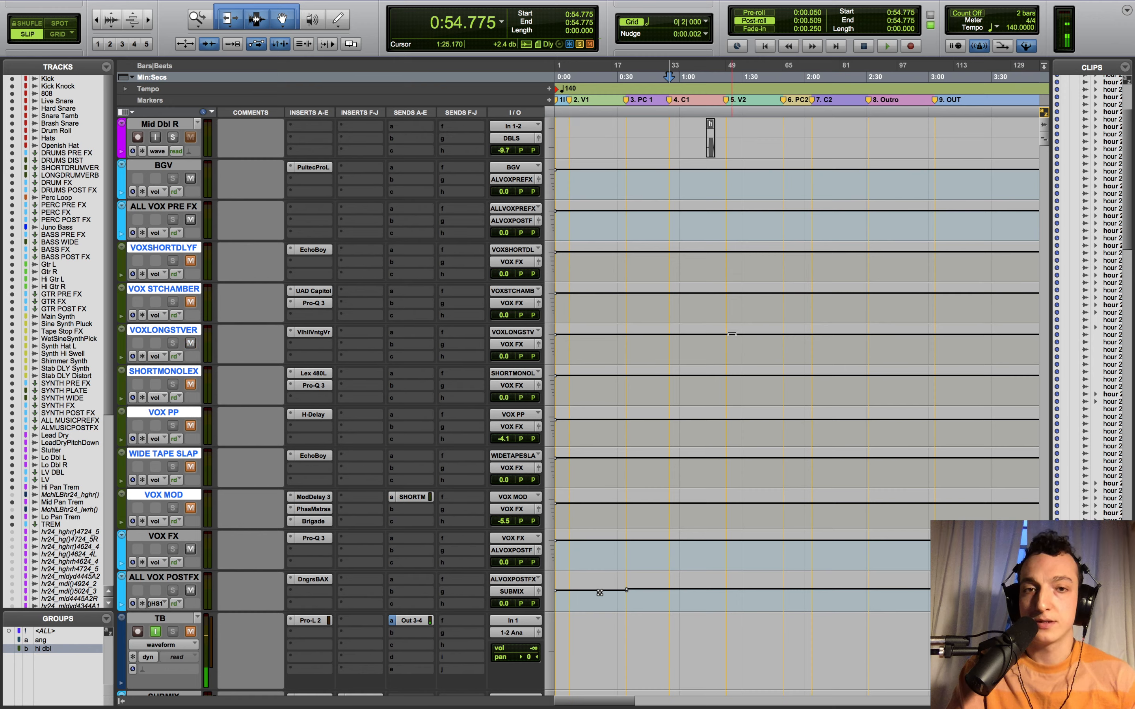
scroll(911, 395, "up", 5)
left_click(867, 438)
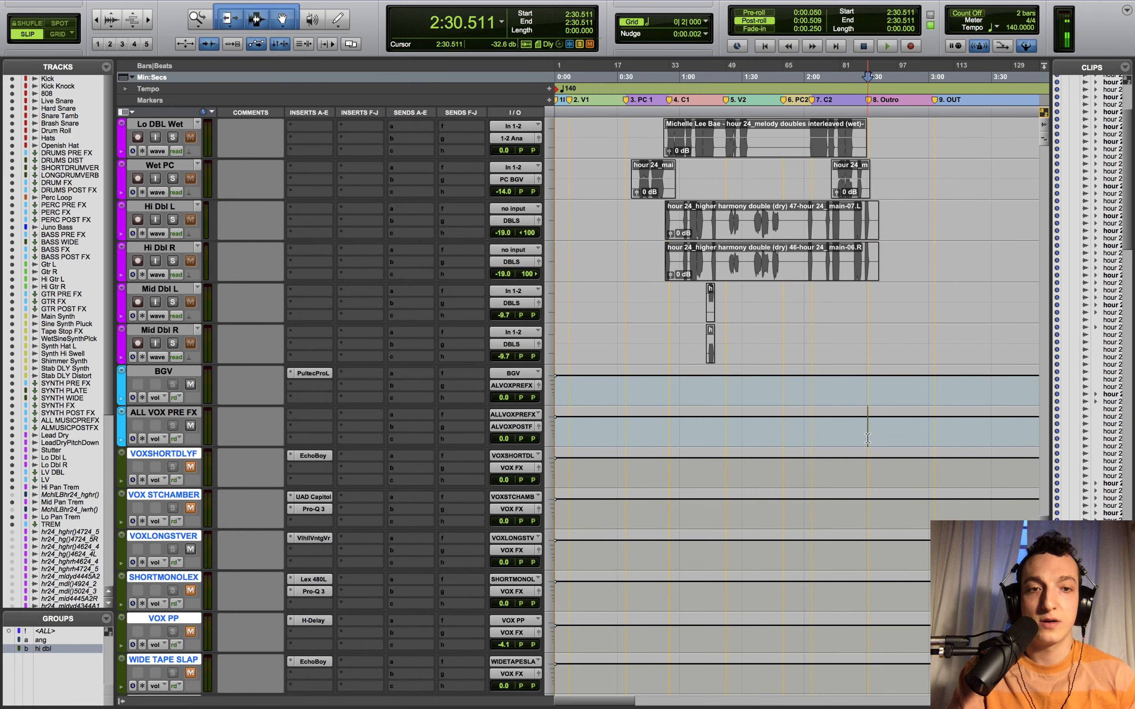
left_click(867, 438)
left_click(813, 429)
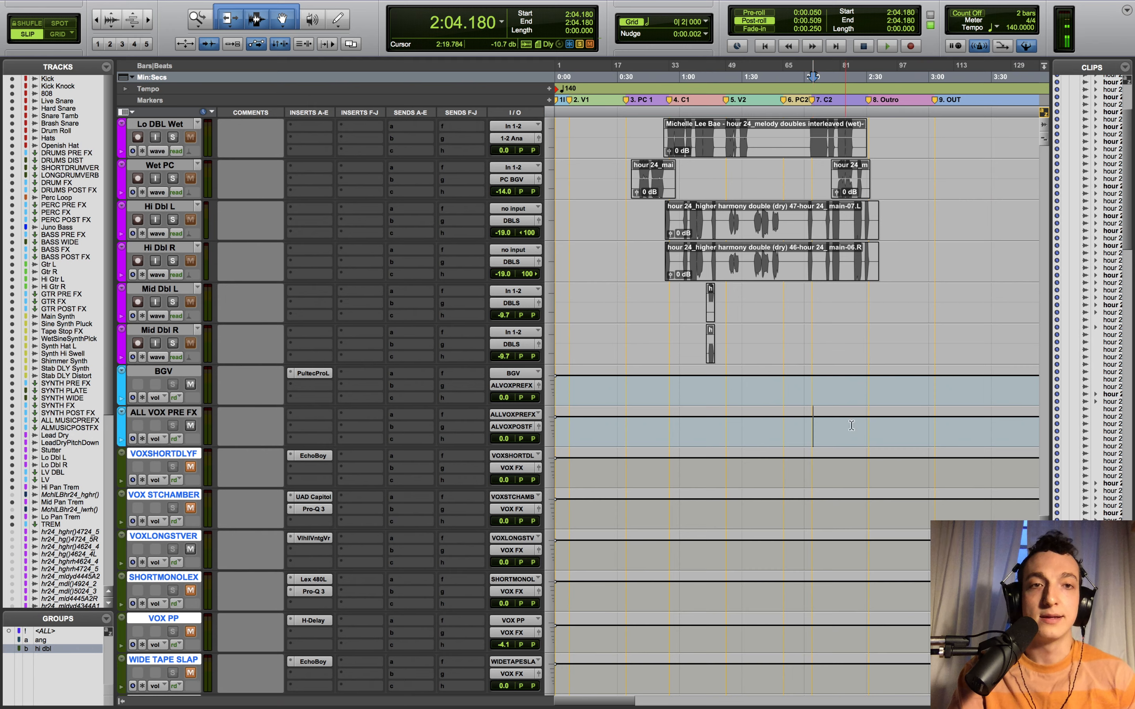
left_click(867, 431)
key("space")
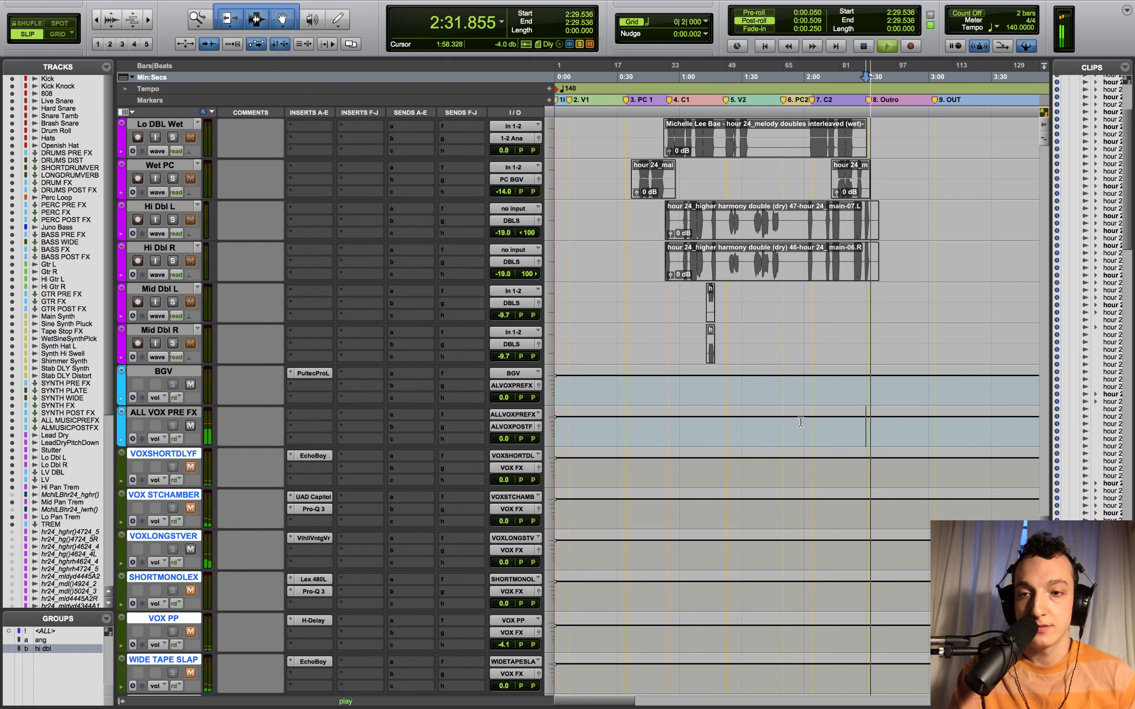
scroll(620, 400, "down", 5)
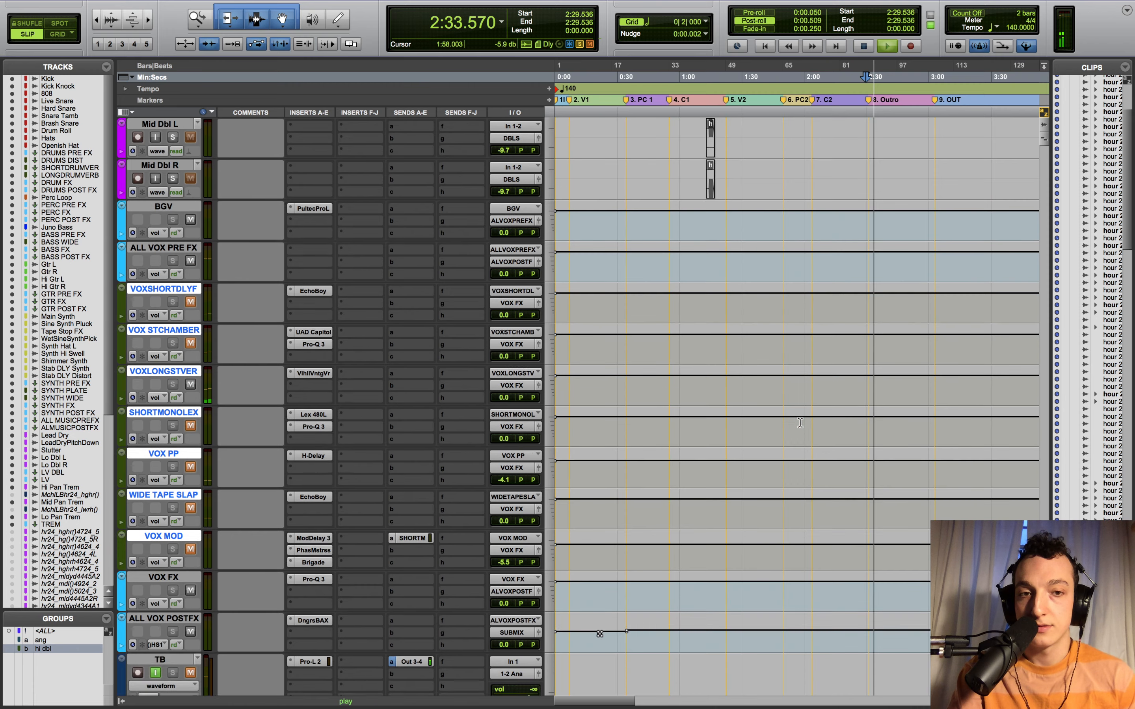
- Inspect VOXLONGSTVER's ValhallaVintageVerb, mute that return, and move the playhead to 0:54.288
left_click(322, 291)
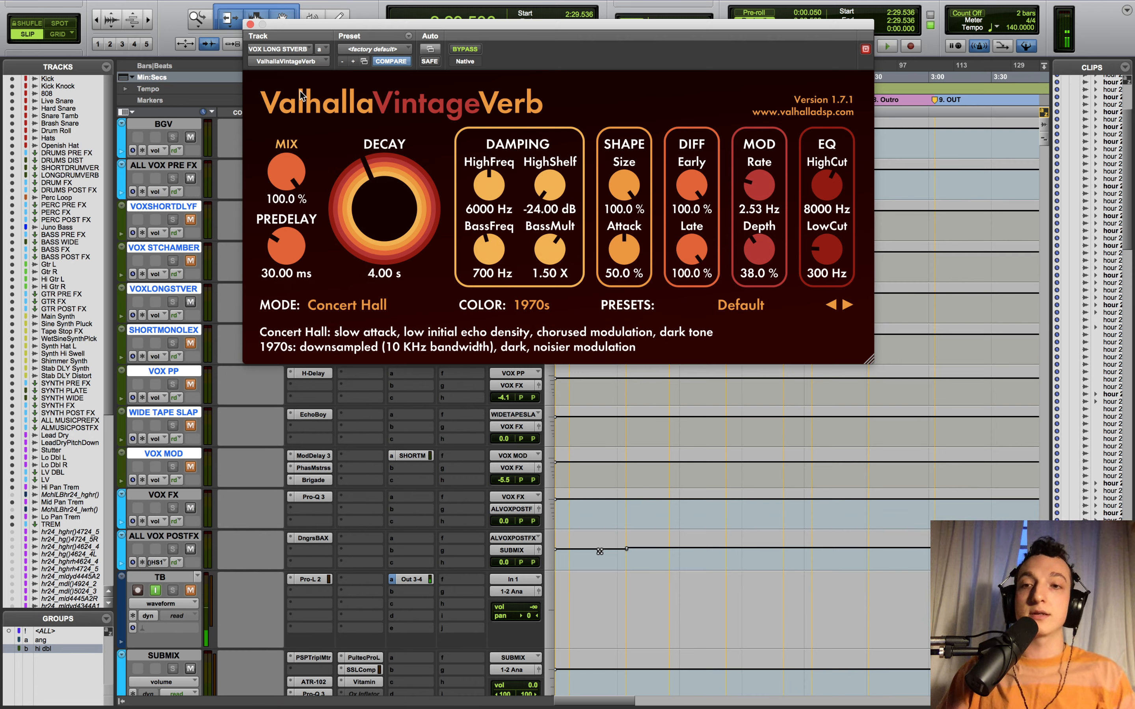
left_click(192, 304)
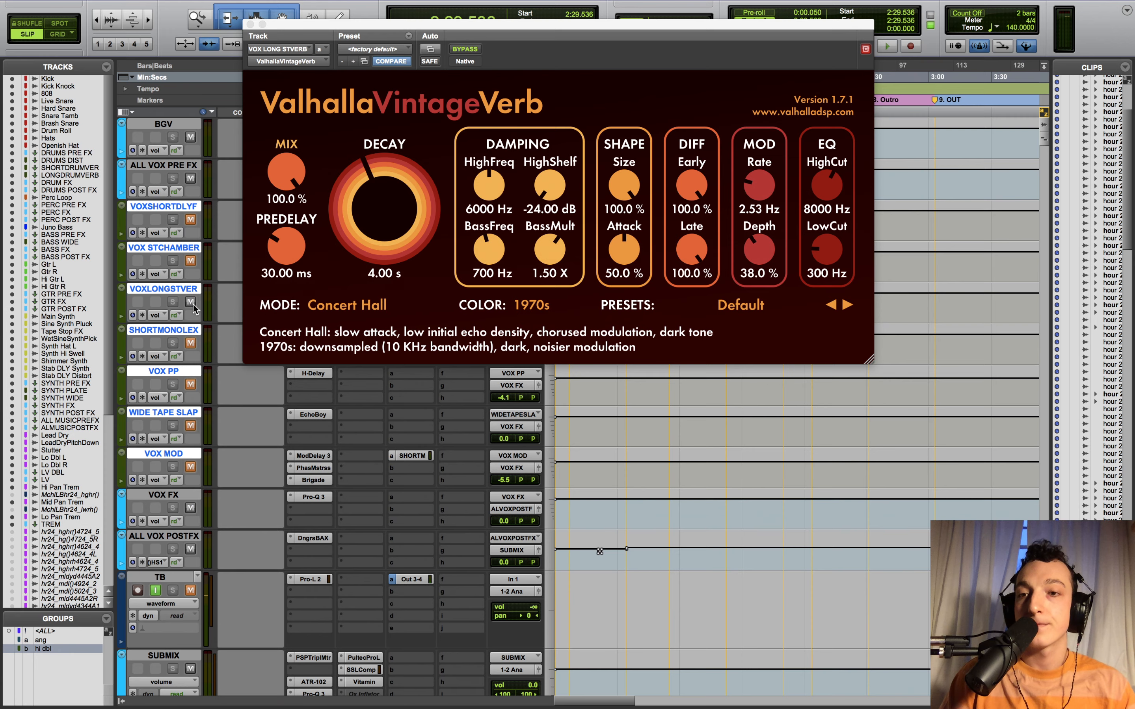
left_click(250, 24)
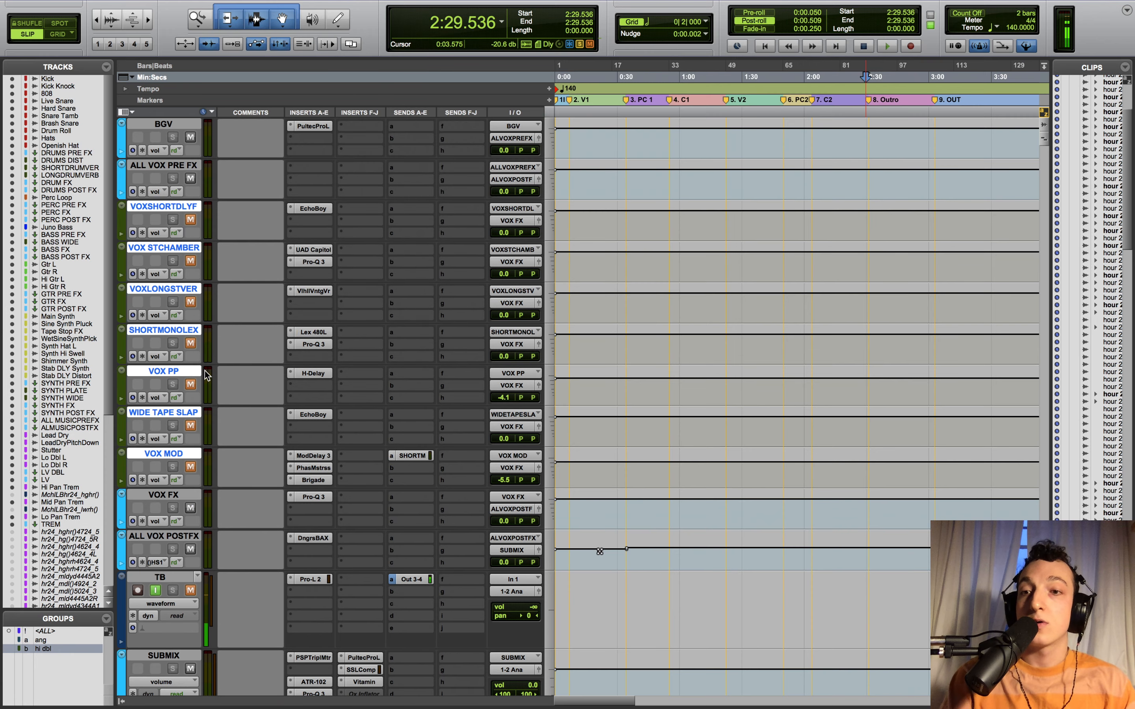
left_click(667, 178)
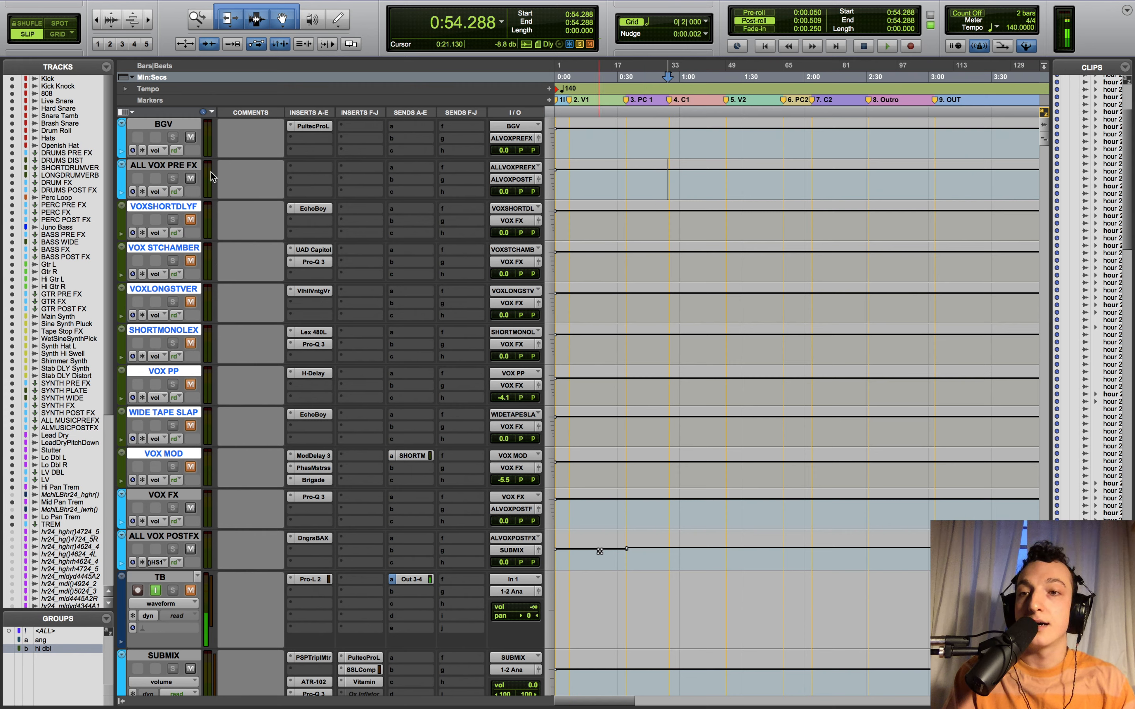
- Unmute VOXSHORTDLYF and play from 0:54.288 while reviewing its EchoBoy 200 ms and 214.3 ms echoes
left_click(189, 219)
key("space")
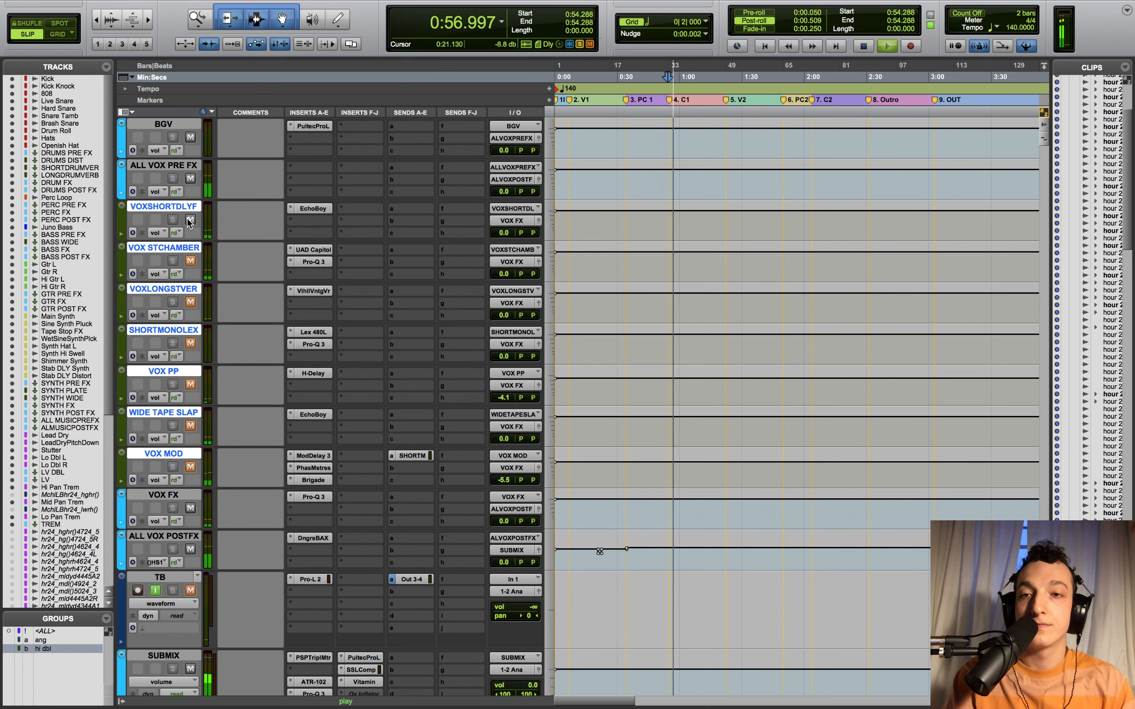
left_click(313, 209)
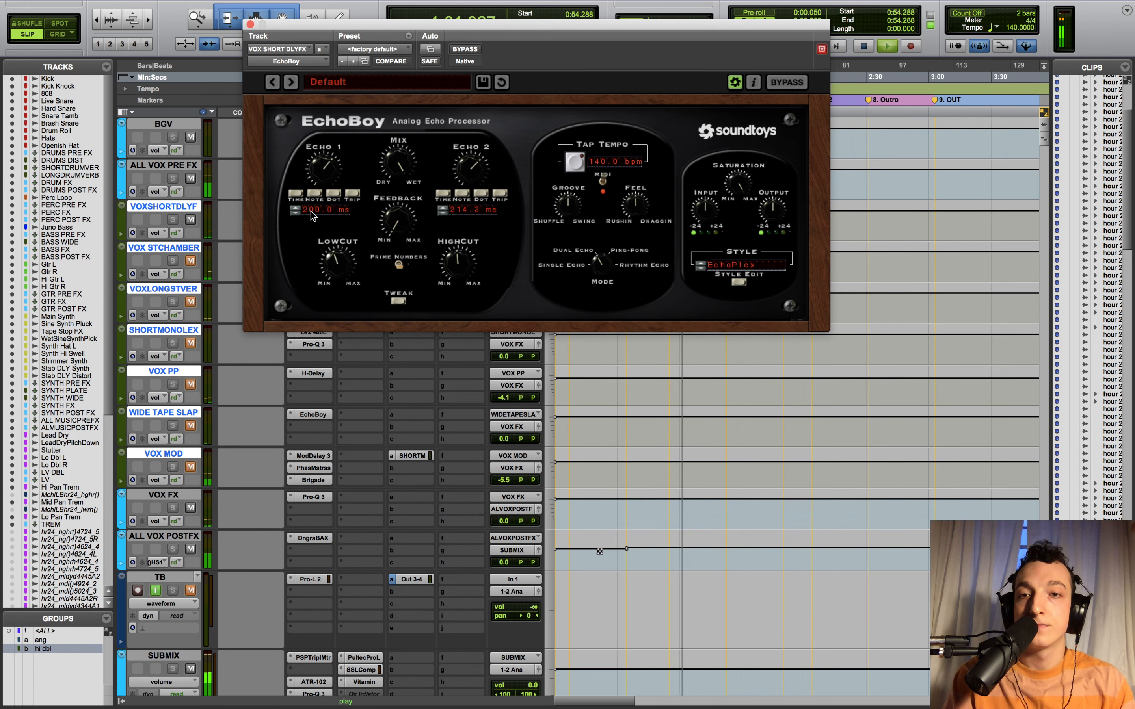
key("space")
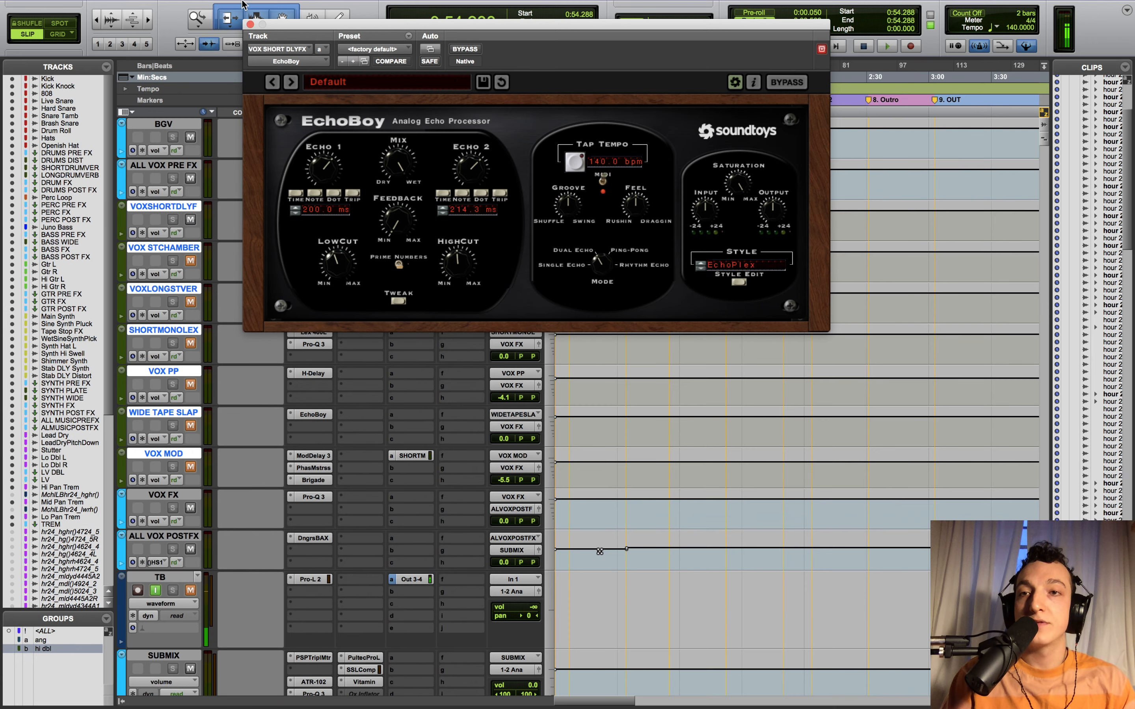
left_click(250, 24)
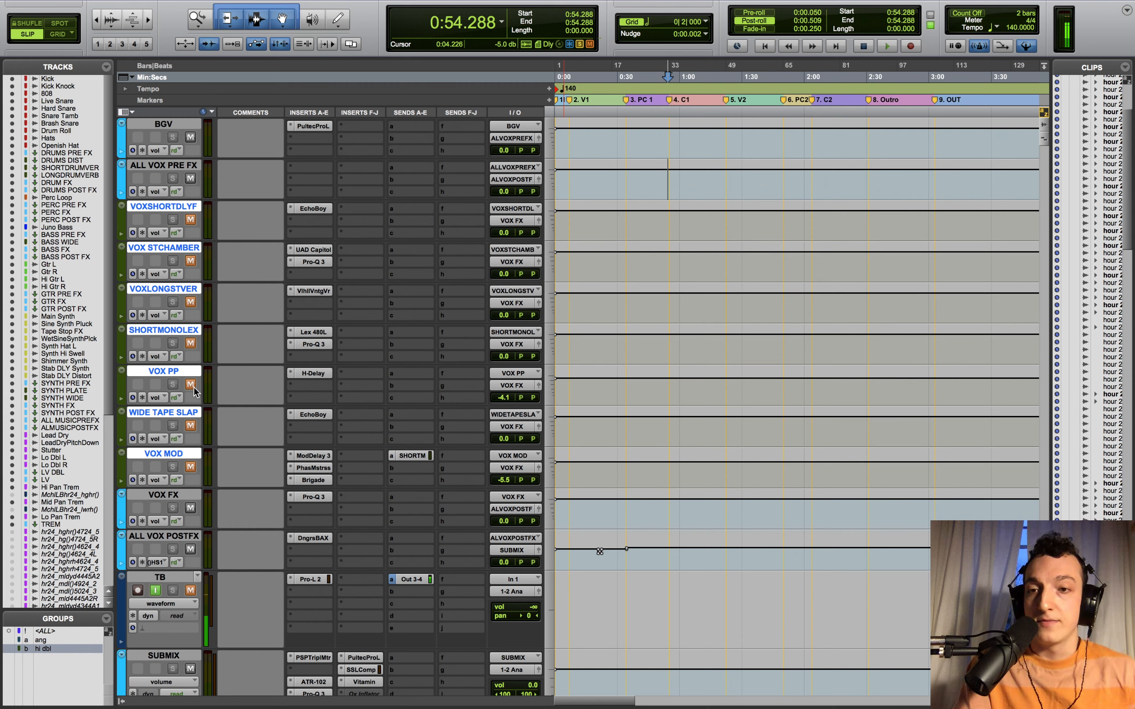
- Clear the mutes on every track and replay the passage from 0:54.288
left_click(193, 347)
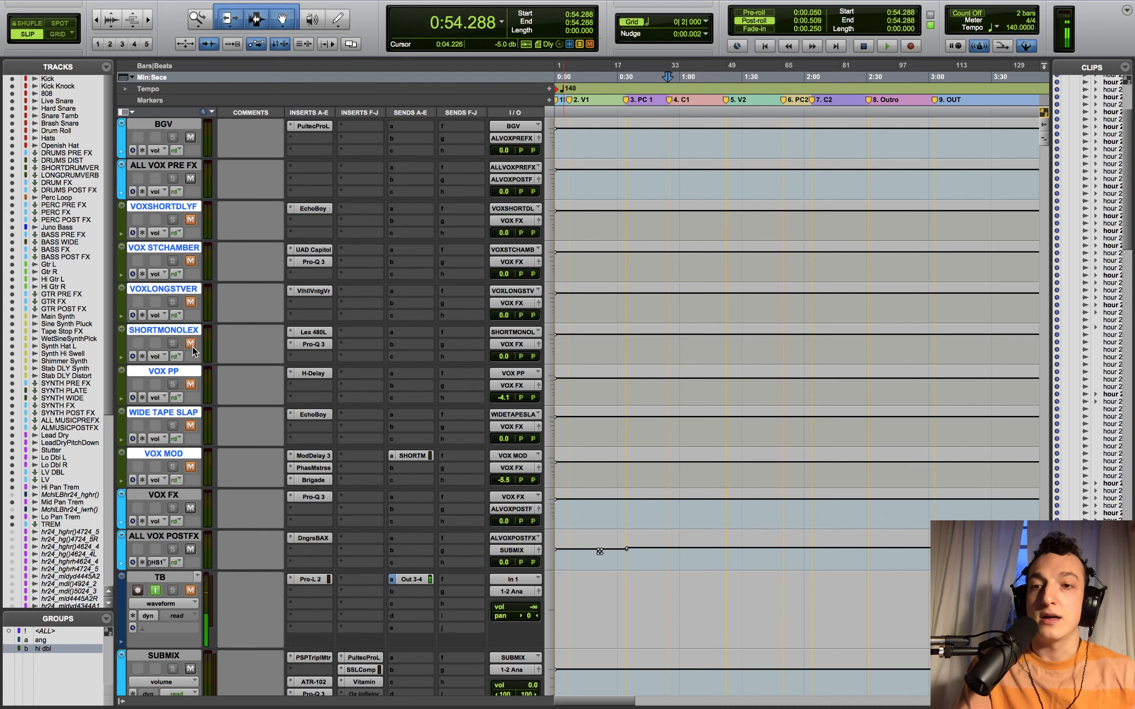
left_click(193, 348, "alt")
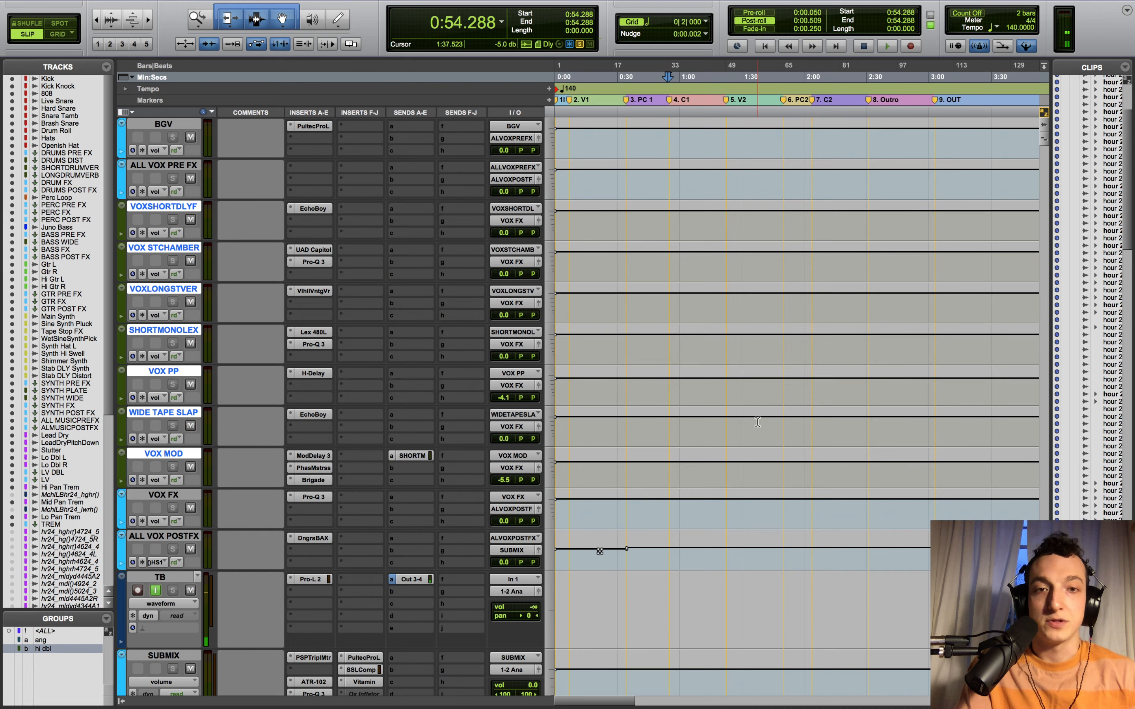
scroll(756, 423, "up", 15)
scroll(756, 423, "up", 5)
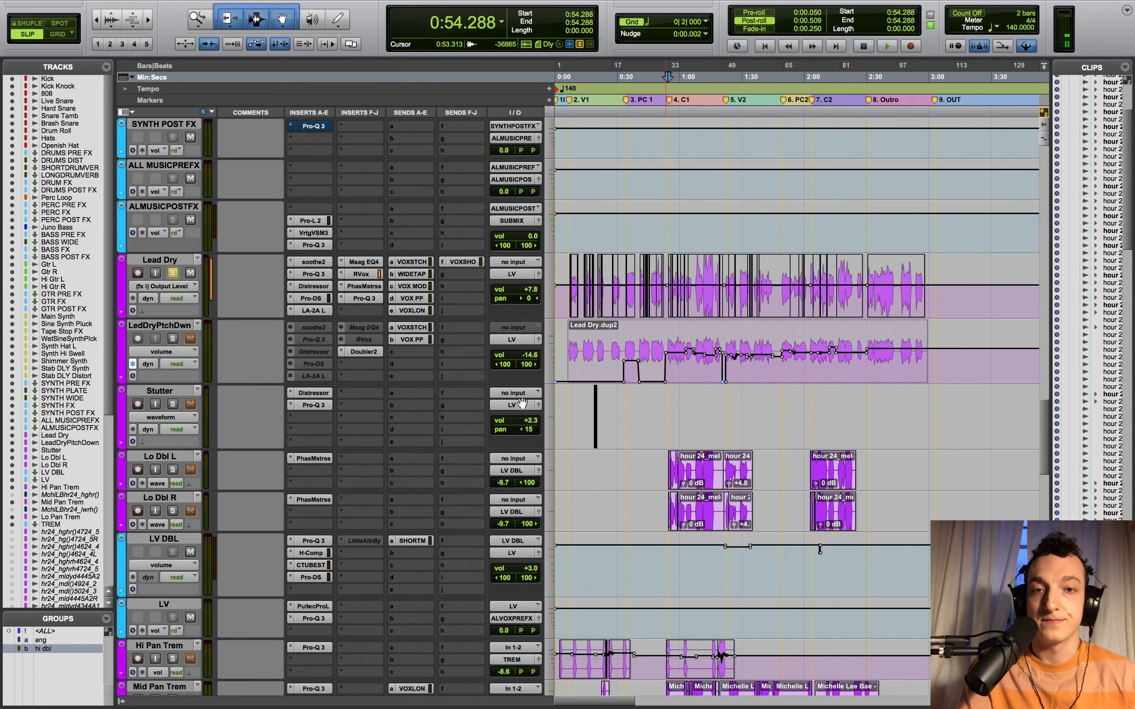
key("space")
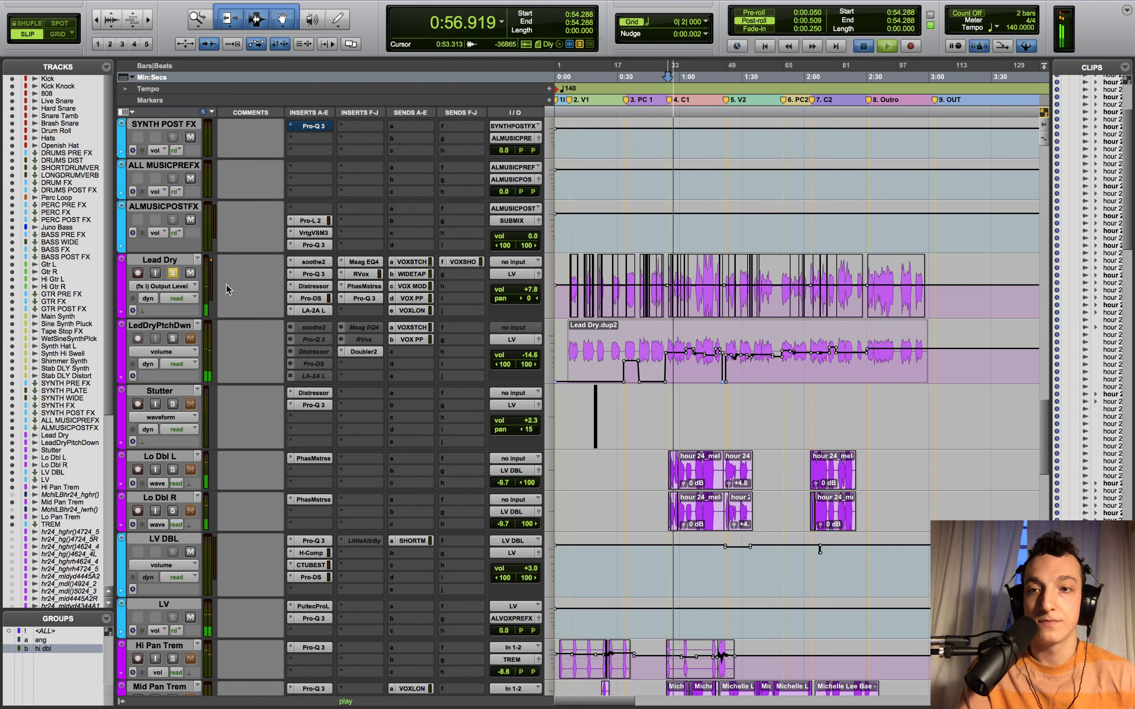
key("space")
key("space")
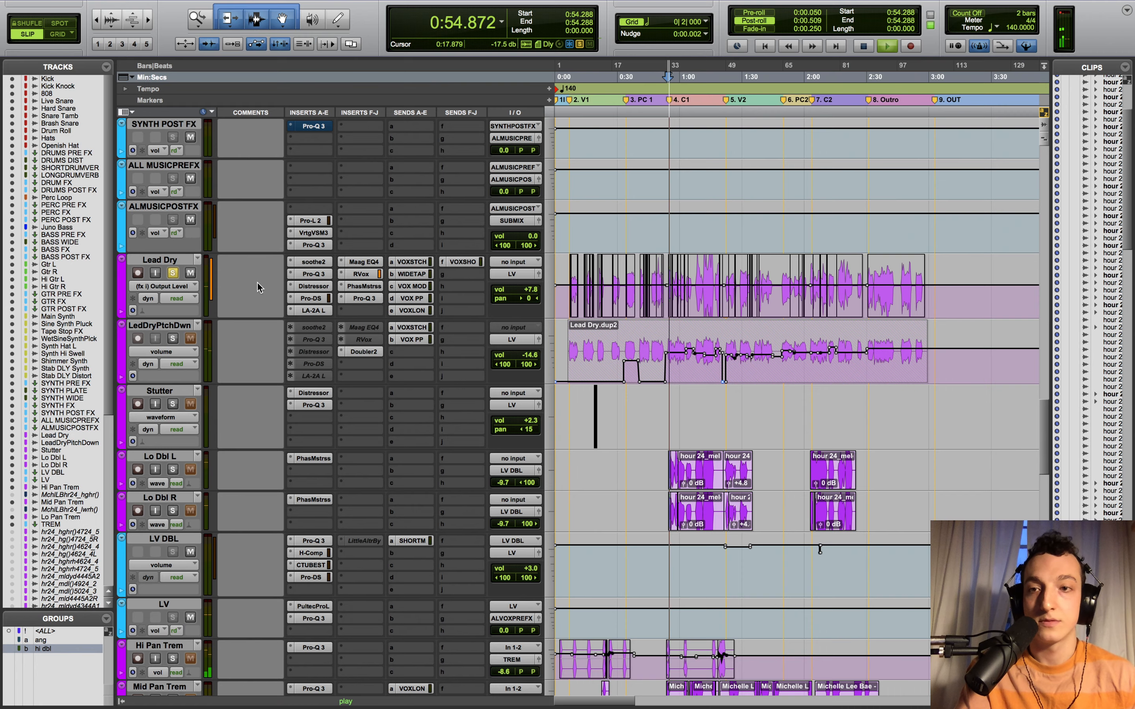
- Solo the Lead Dry track and audition it from 0:54.288
key("space")
left_click(173, 274)
left_click(173, 274)
key("space")
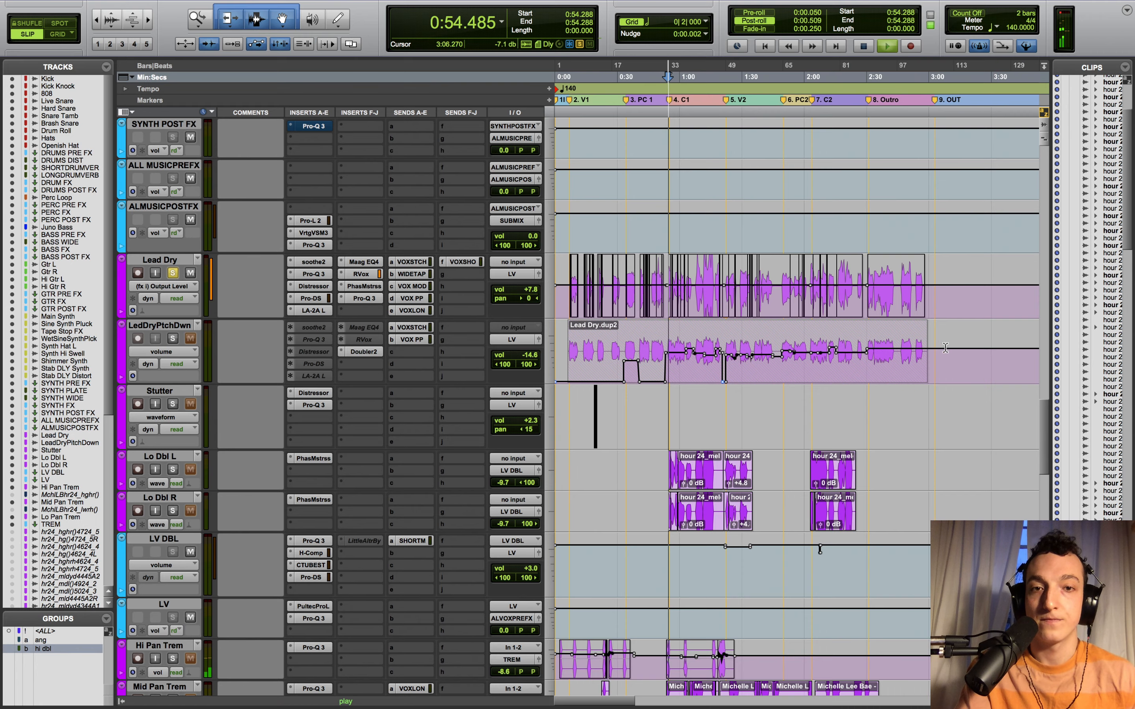
key("space")
scroll(583, 605, "down", 15)
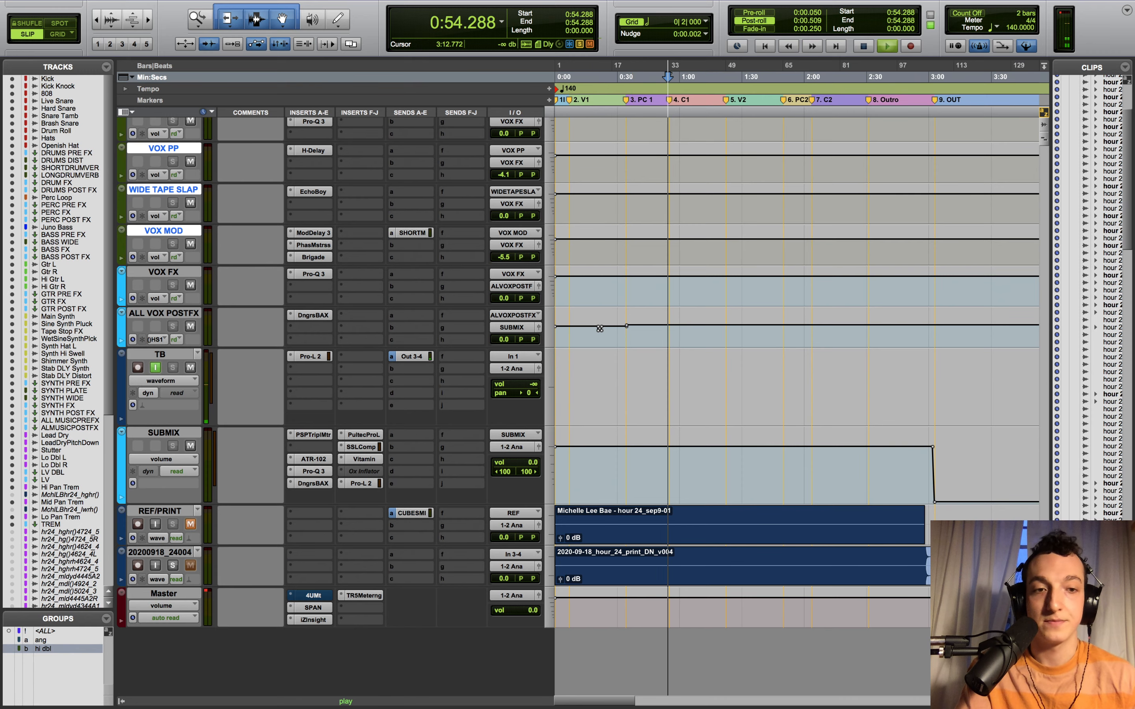
- Solo LedDryPtchDwn instead of Lead Dry and play it from 0:52.987, zoomed in there
key("space")
scroll(1032, 487, "up", 10)
scroll(1031, 487, "up", 10)
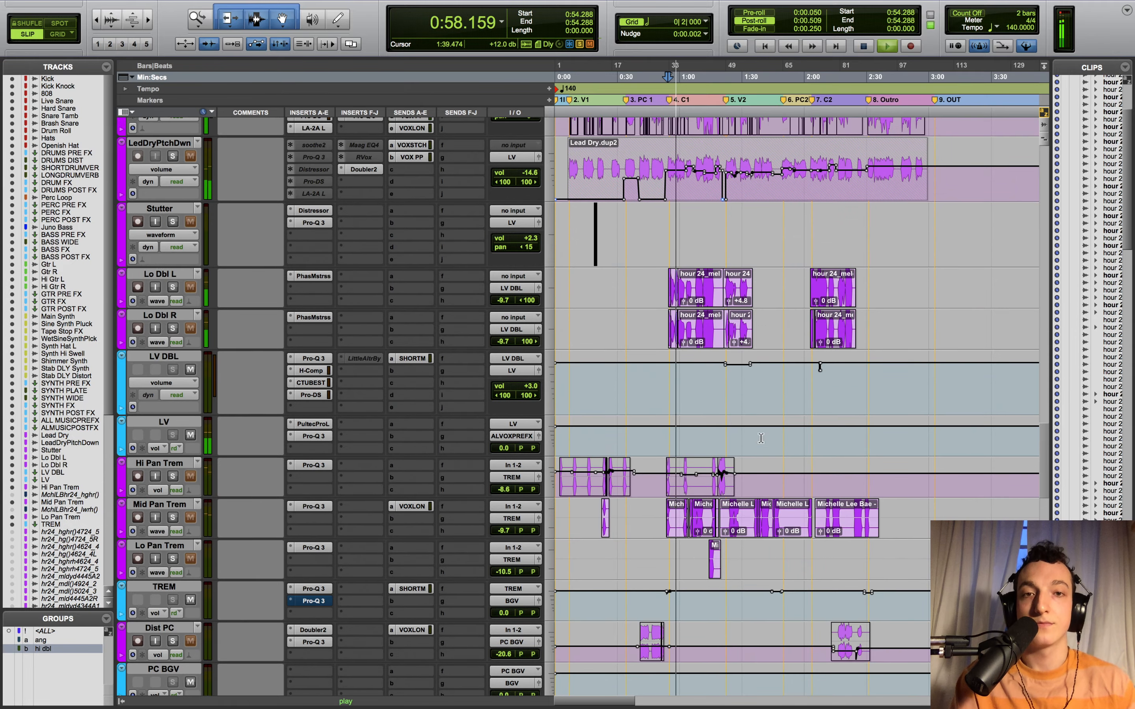
scroll(641, 385, "up", 5)
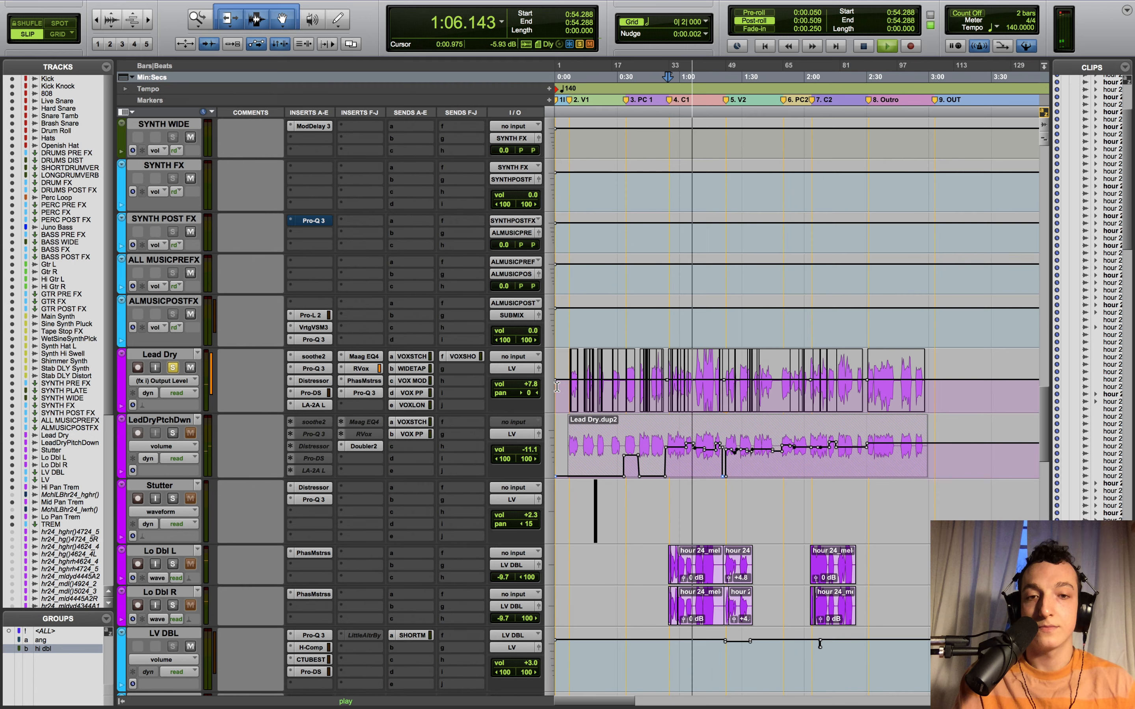
key("space")
left_click(666, 493)
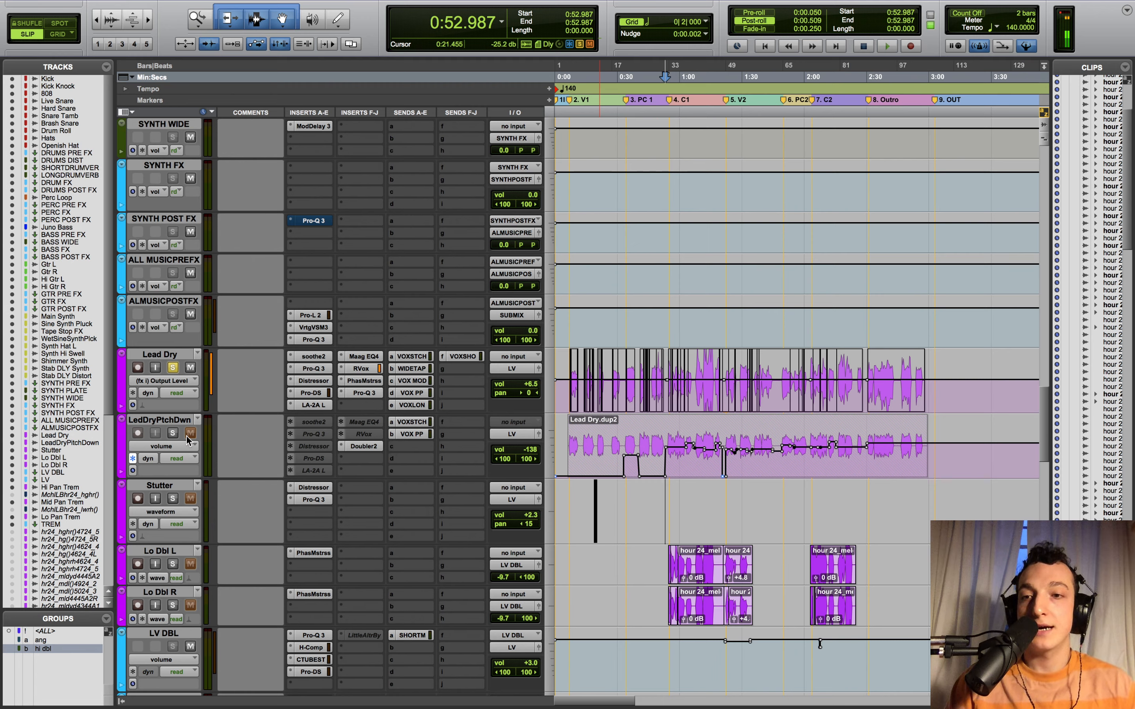
left_click(172, 433)
key("space")
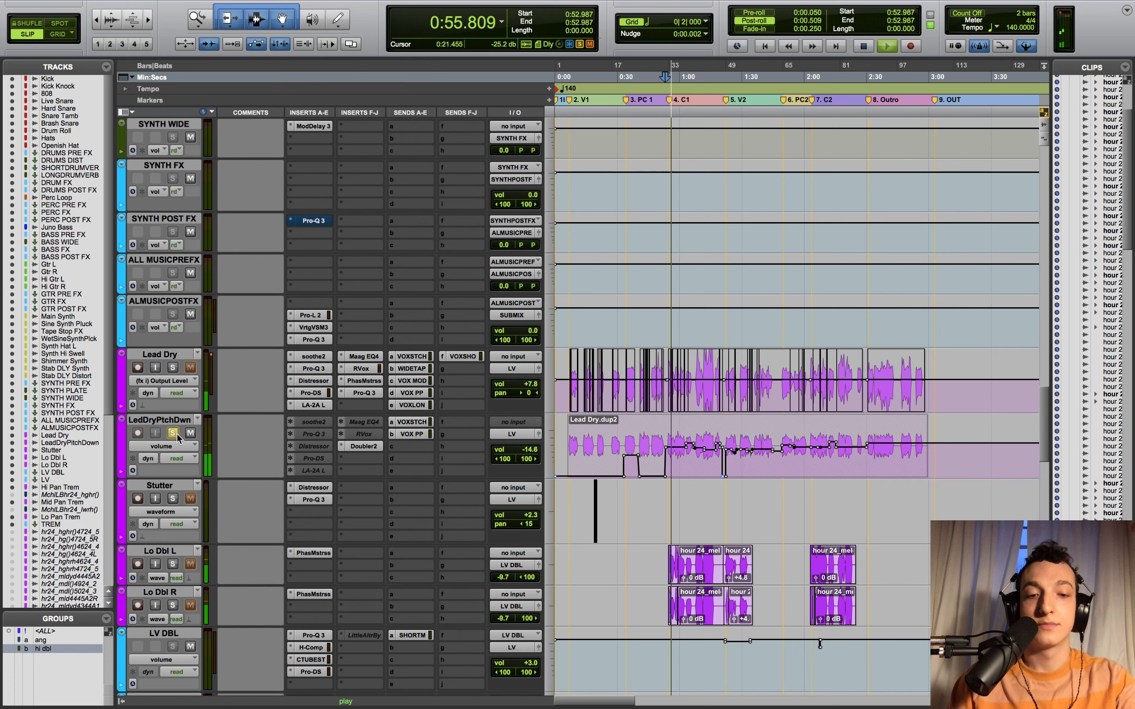
key("t")
key("t")
key("t")
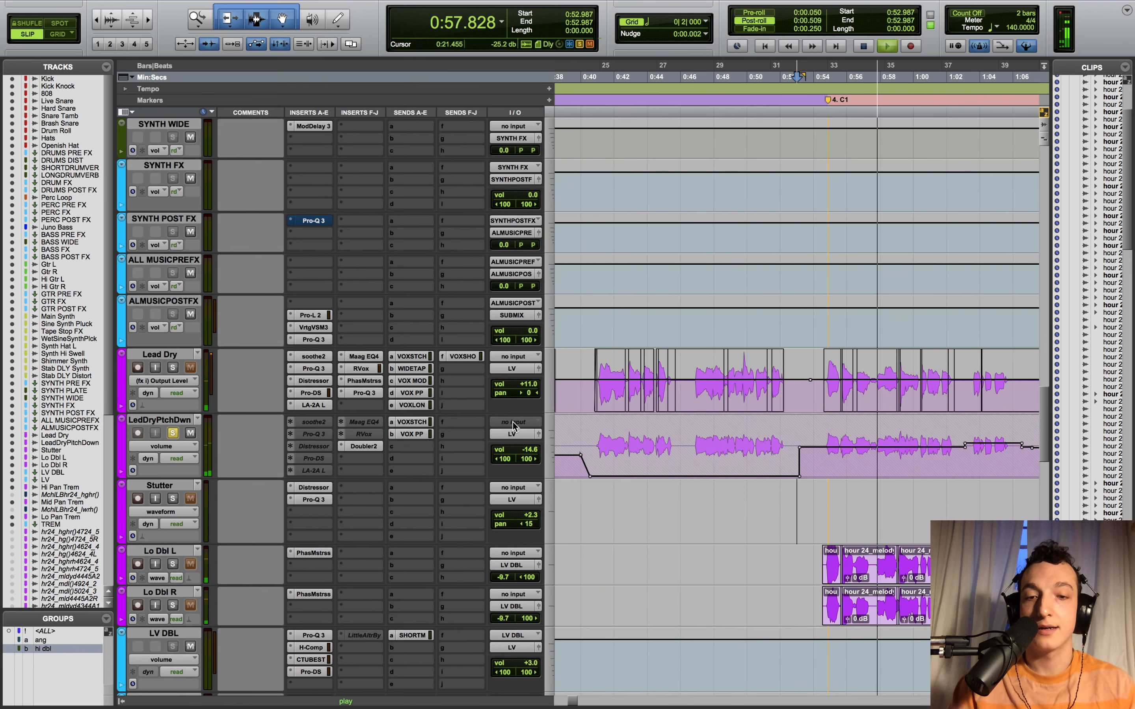
- Review LedDryPtchDwn's Doubler settings, stop playback, and select a stretch of that track from 0:55.263
key("r")
key("r")
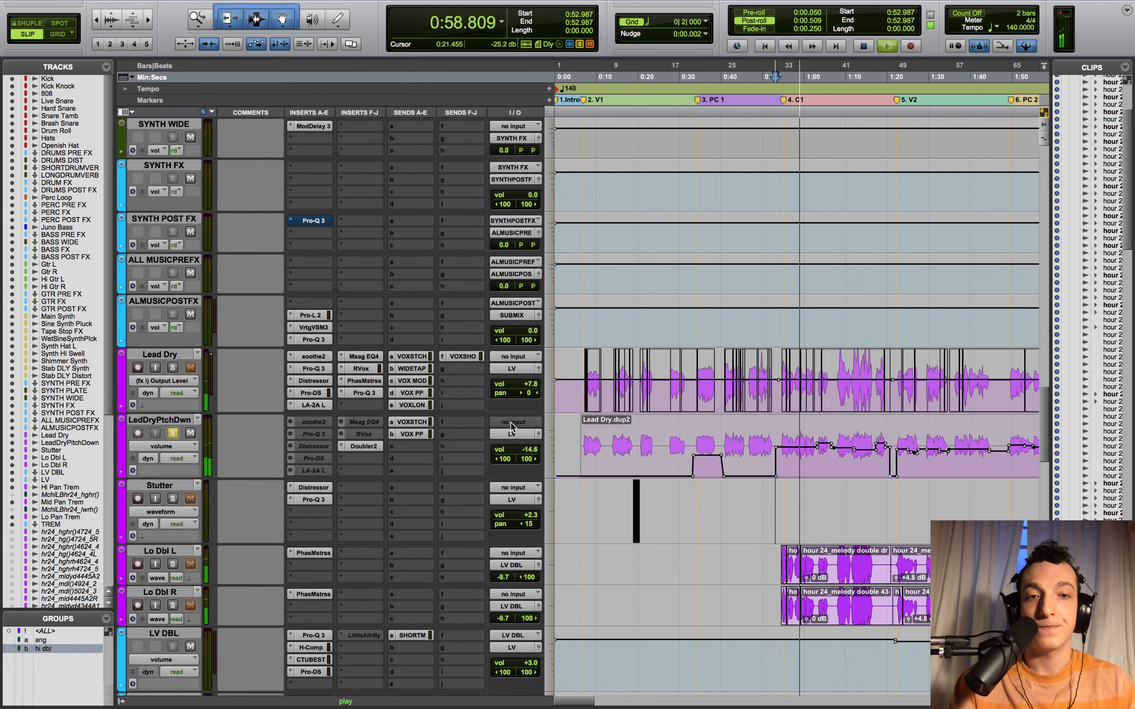
left_click(353, 446)
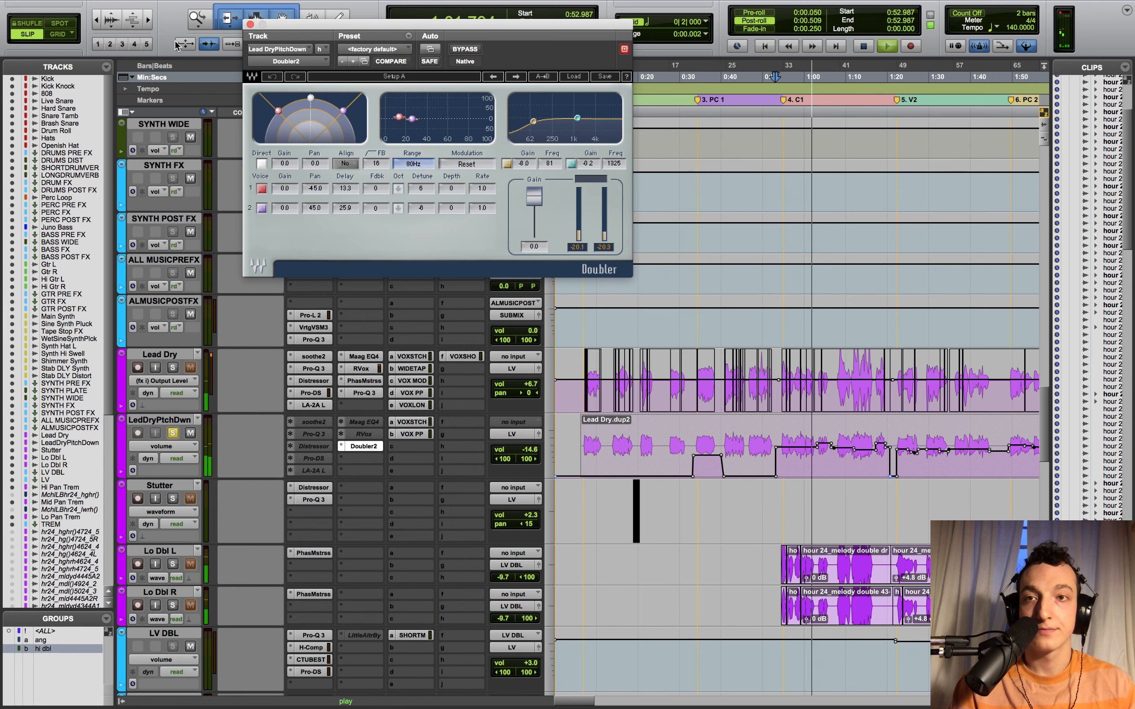
left_click(249, 24)
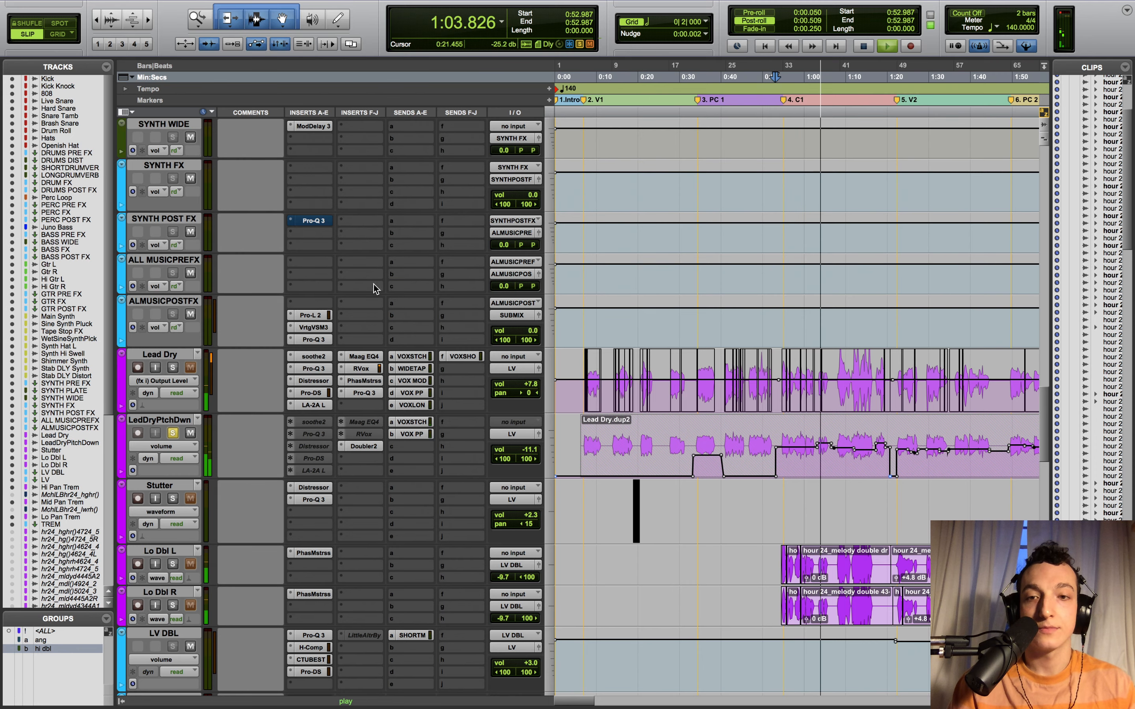
key("space")
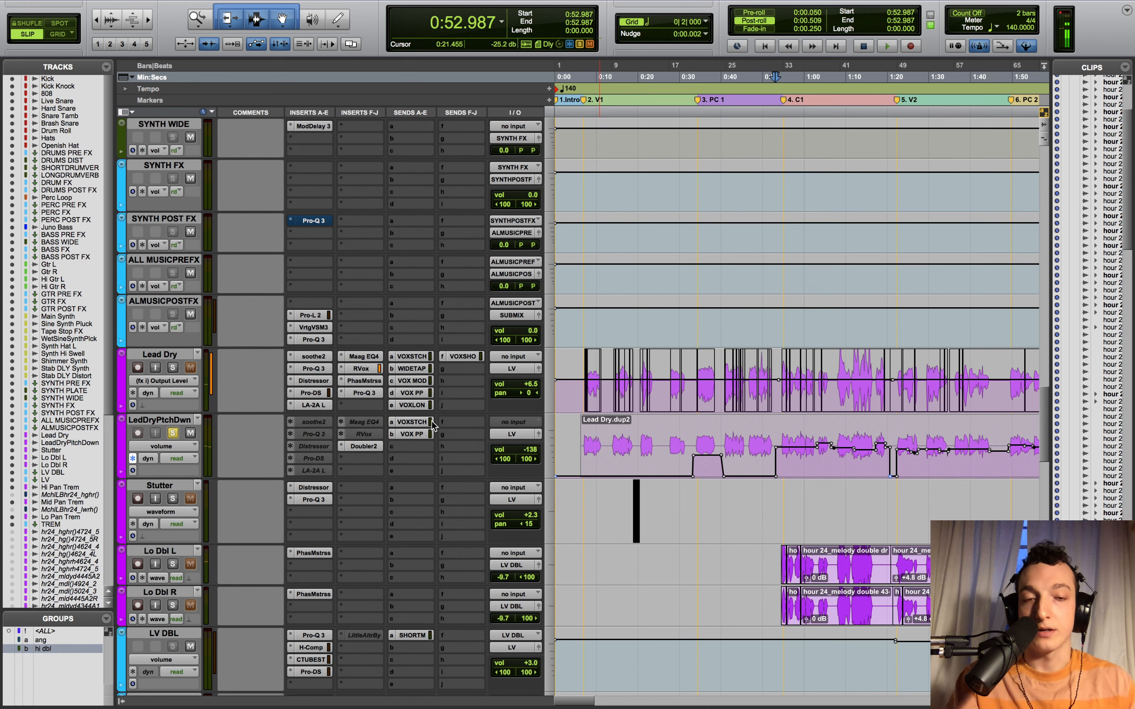
key("r")
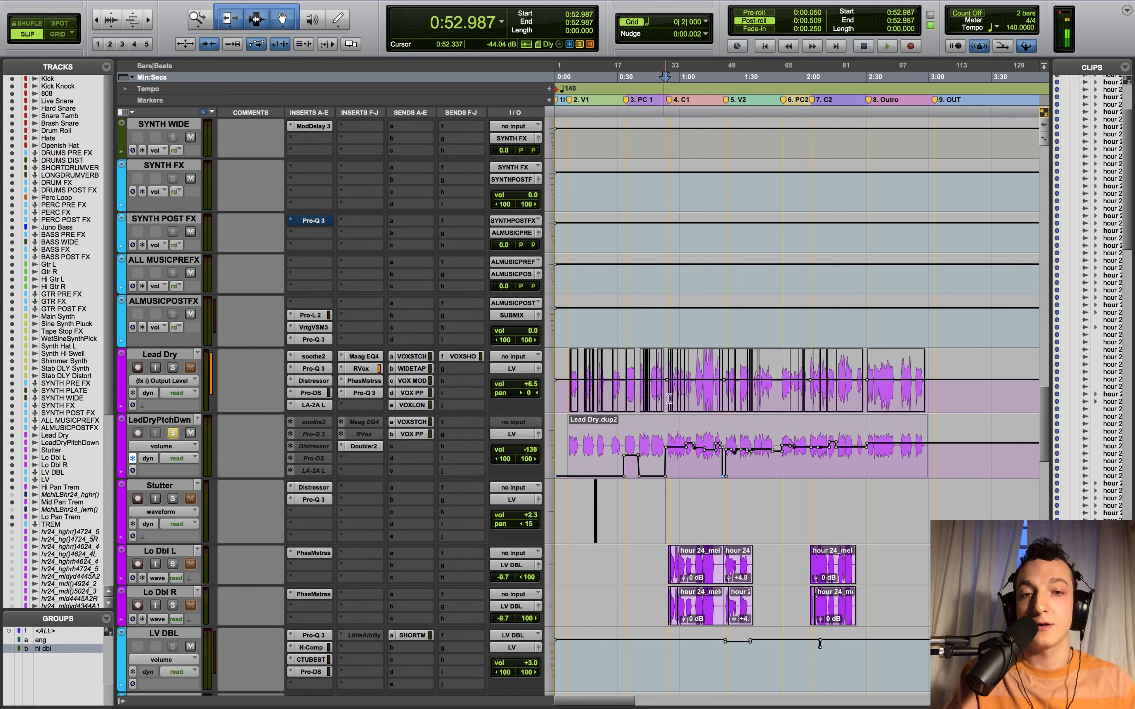
left_click_drag(672, 458, 711, 460)
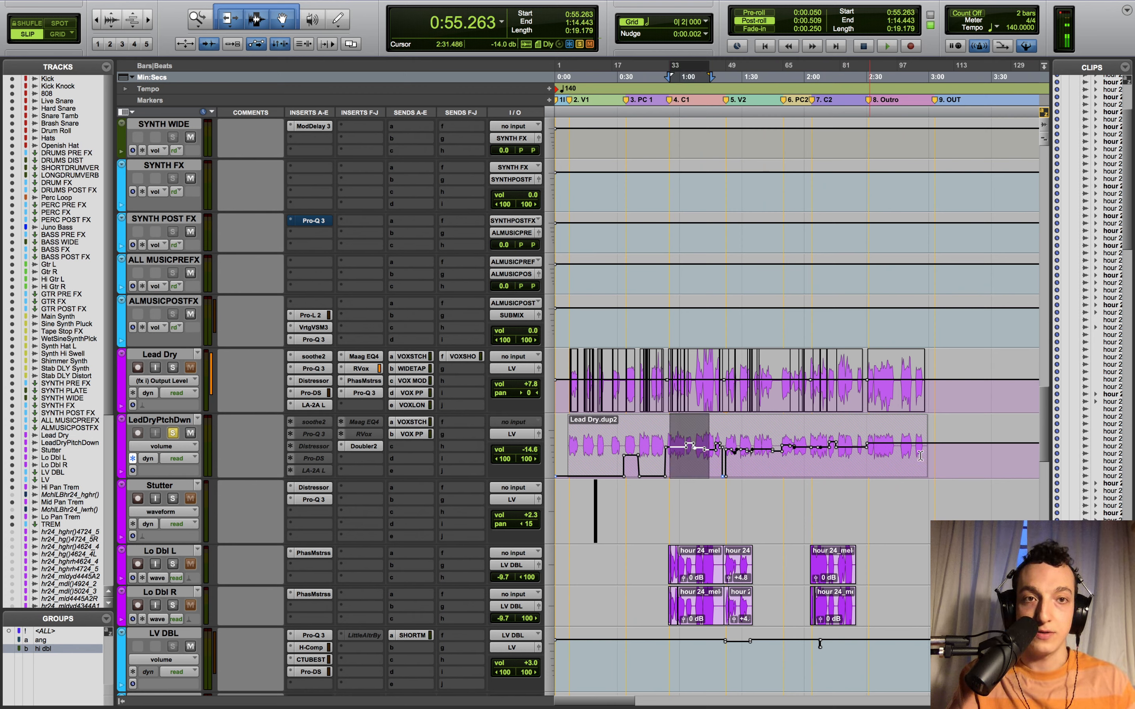
- Select 0:31.857–0:42.260 on LedDryPtchDwn, then view Lead Dry's Pro-Q 3 Band 4 Gain and volume automation
left_click_drag(622, 445, 643, 443)
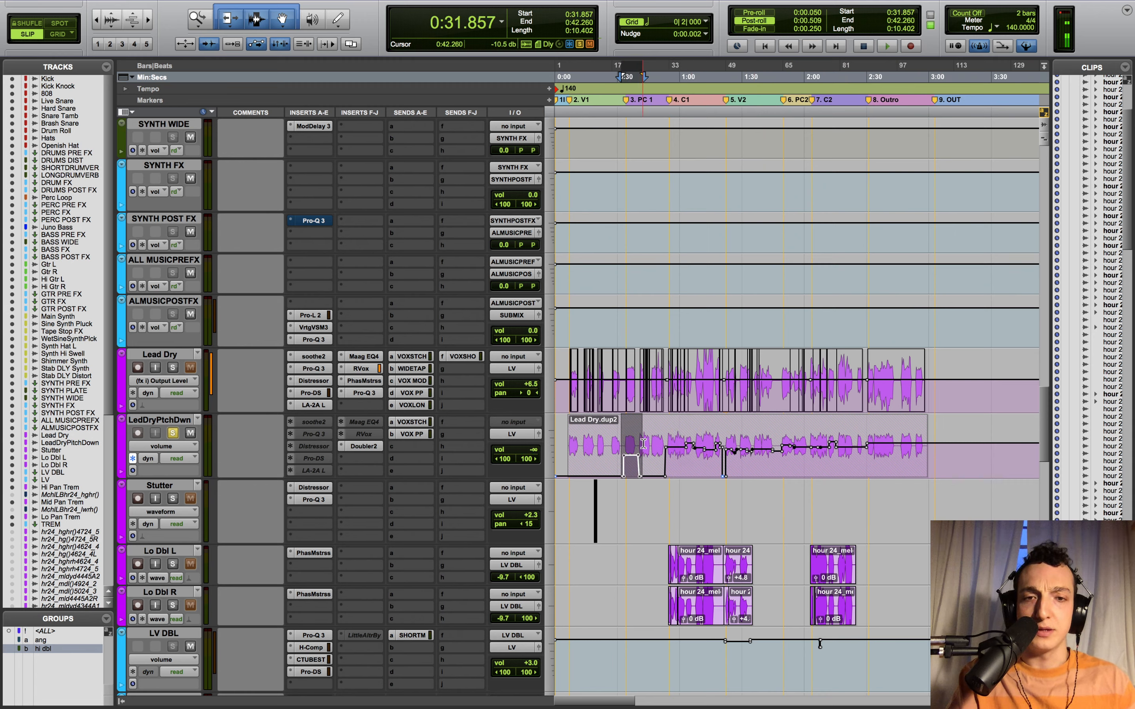
left_click(657, 439)
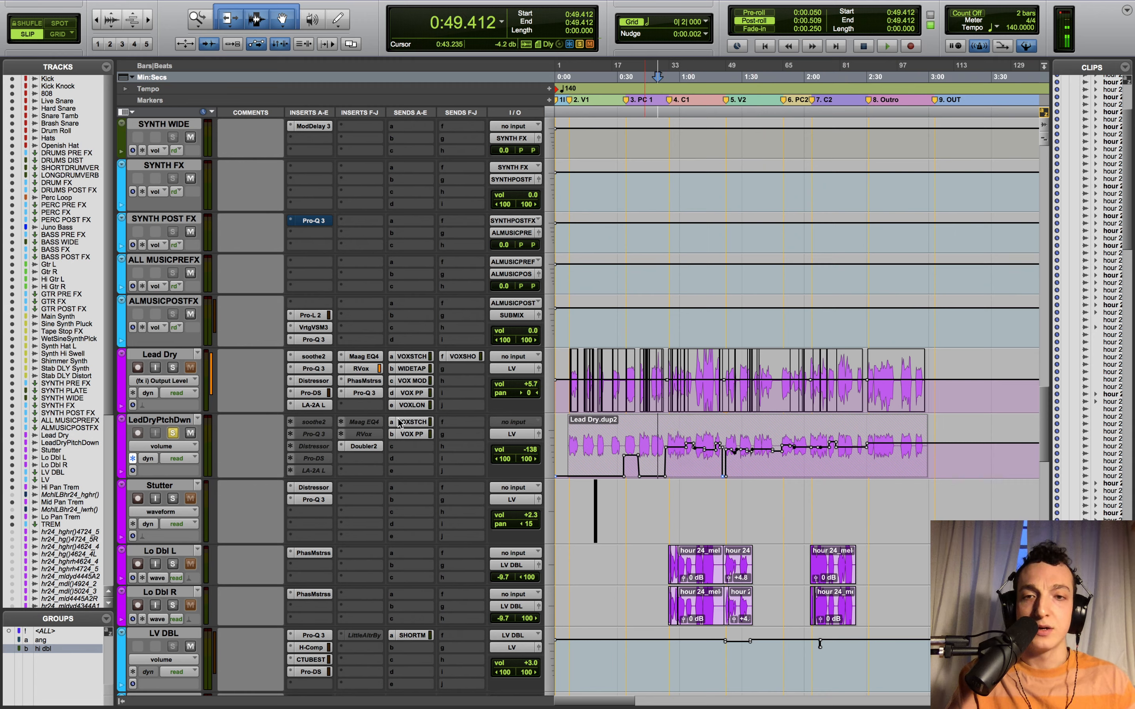
left_click(160, 380)
left_click(187, 234)
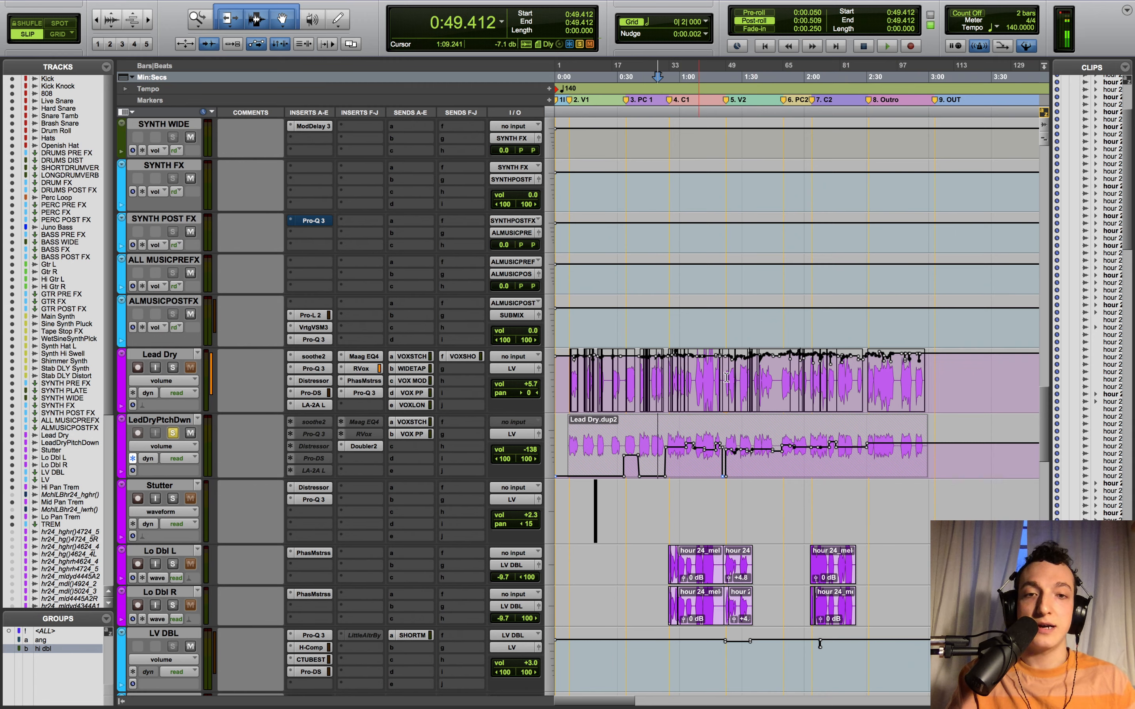
left_click(160, 380)
mouse_move(244, 485)
left_click(283, 489)
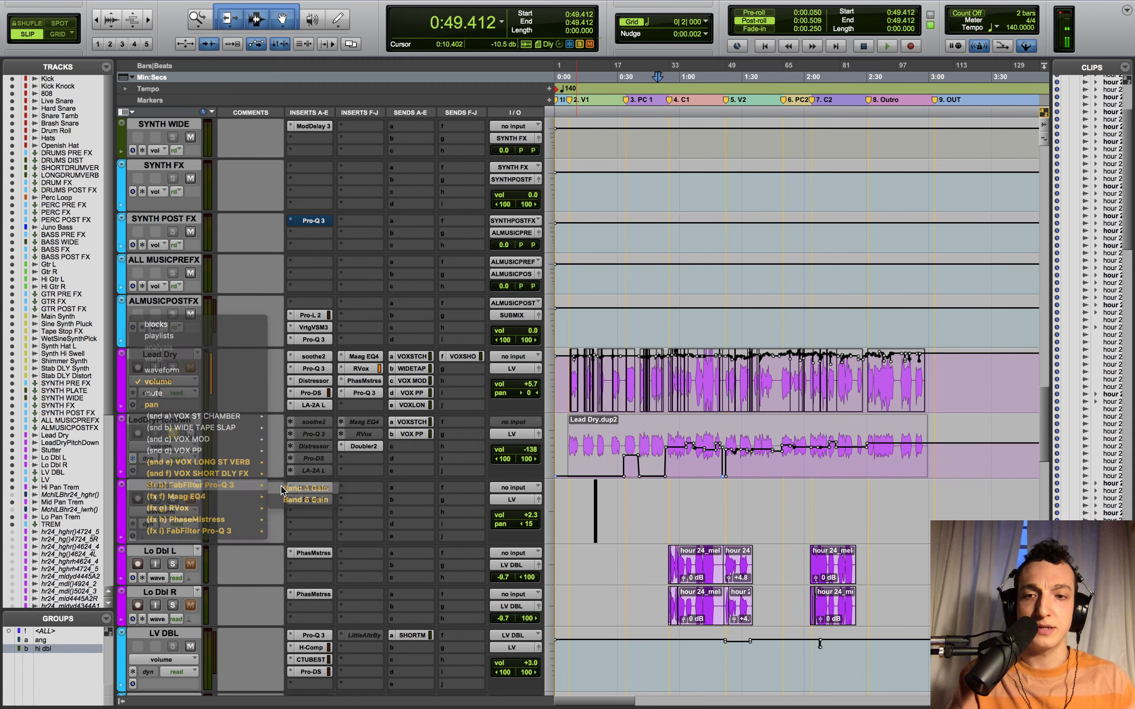
left_click(178, 381)
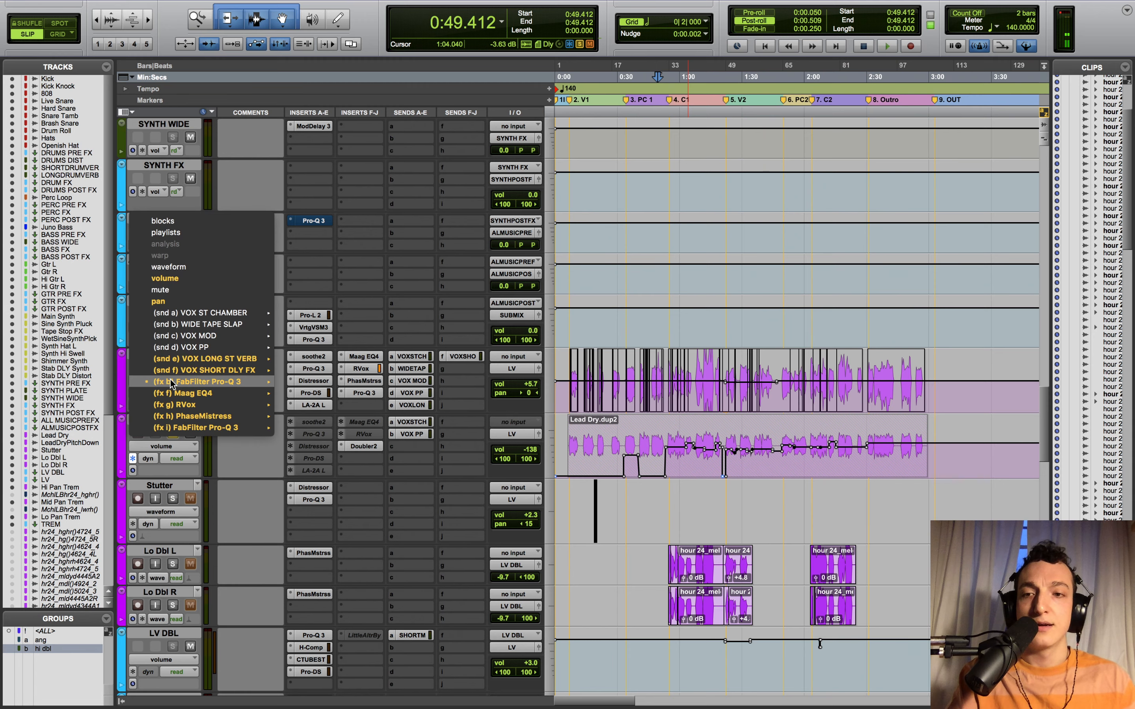
left_click(178, 284)
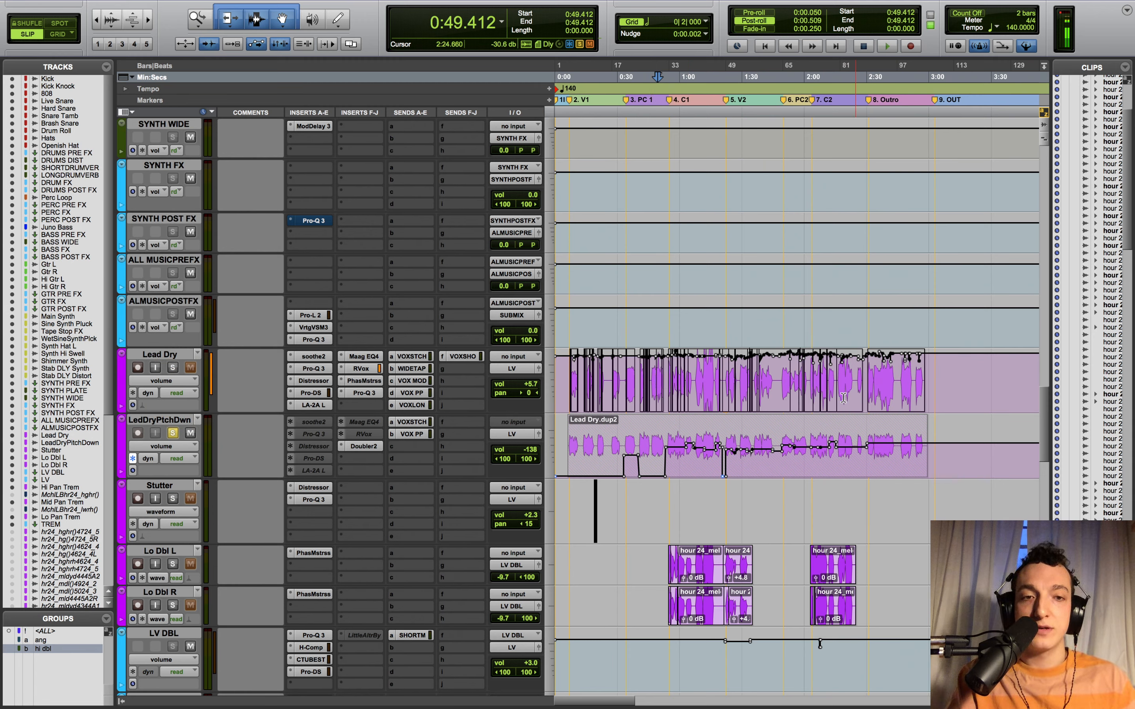
- Make test selections on Lead Dry's volume lane, zoom in, and unsolo LedDryPtchDwn
left_click_drag(630, 382, 878, 391)
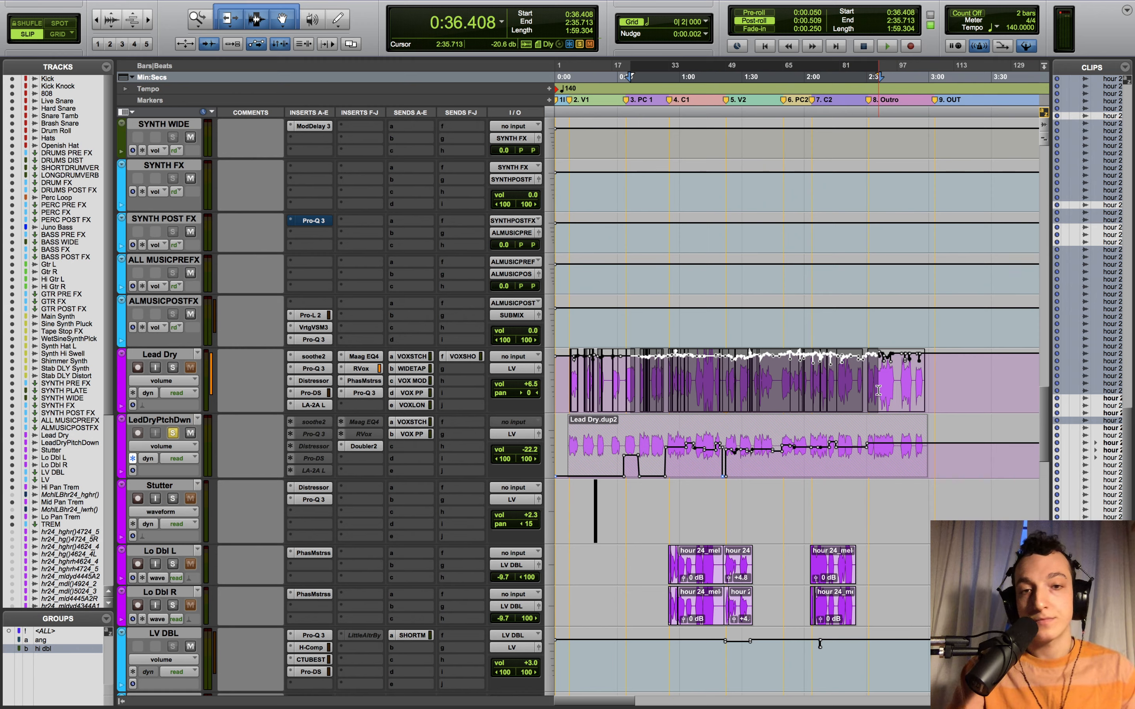
left_click(750, 379)
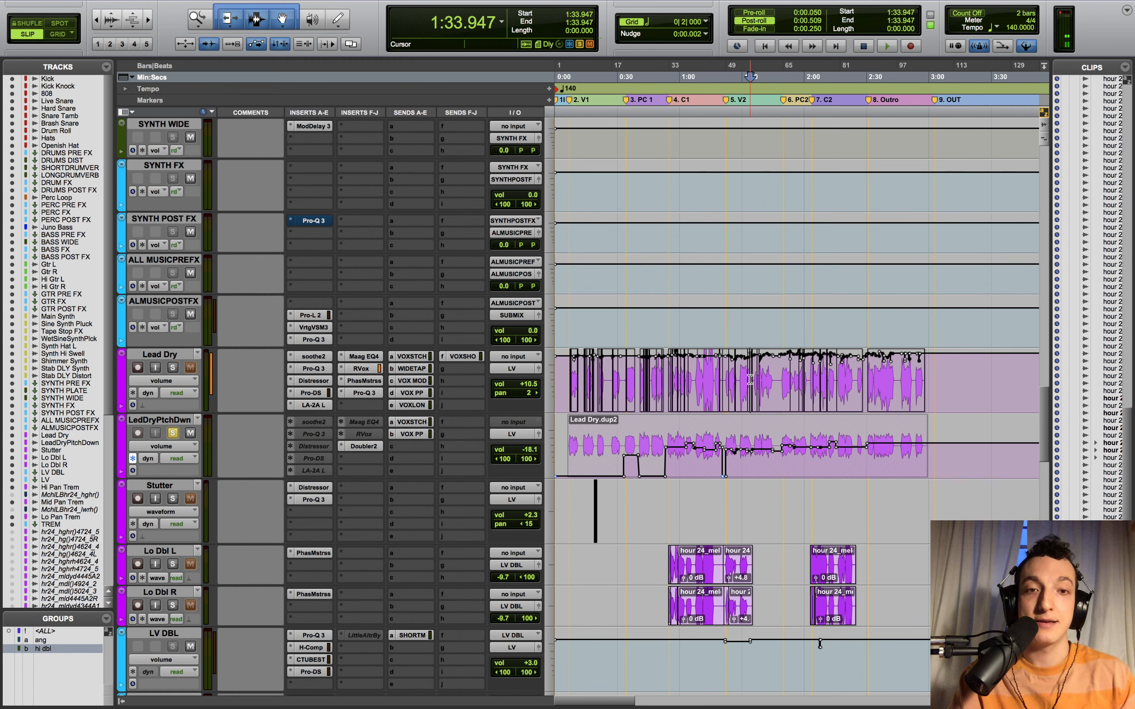
key("t")
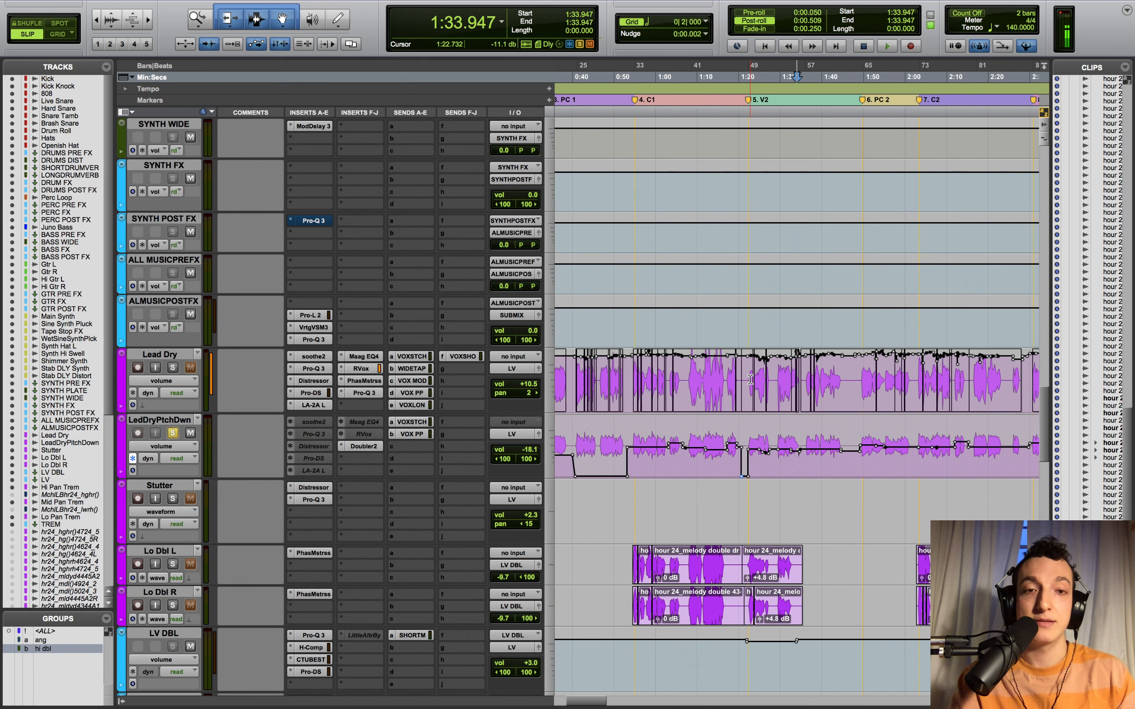
scroll(750, 379, "left", 10)
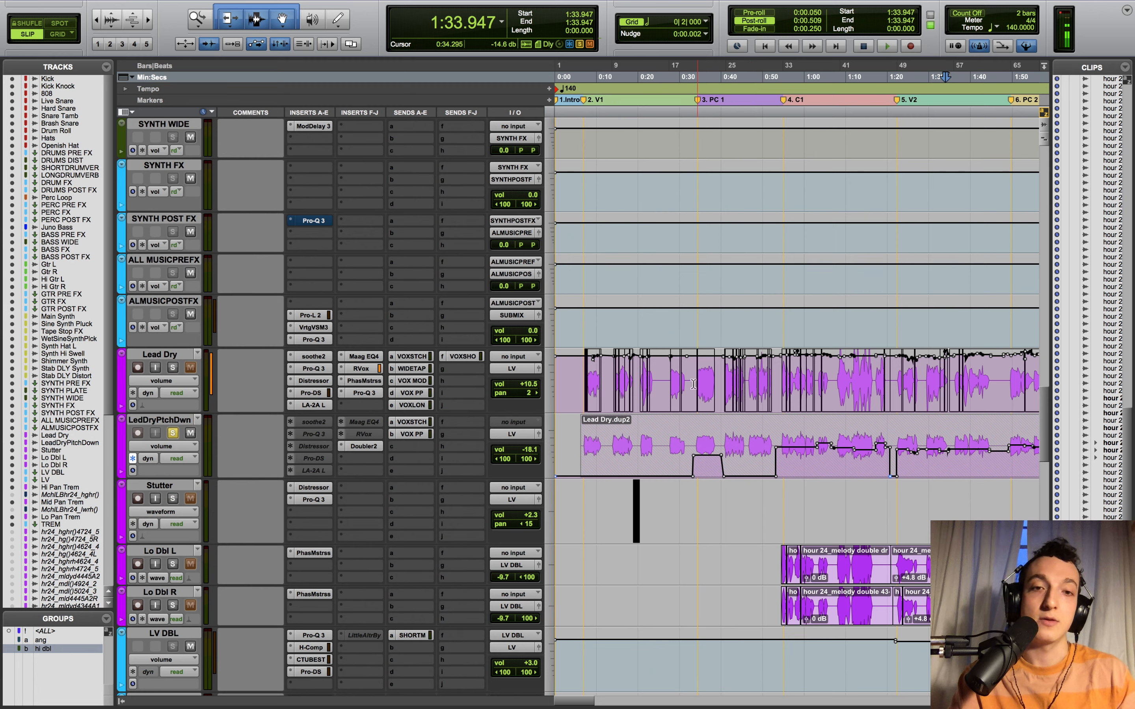
left_click_drag(681, 381, 883, 398)
left_click(560, 388)
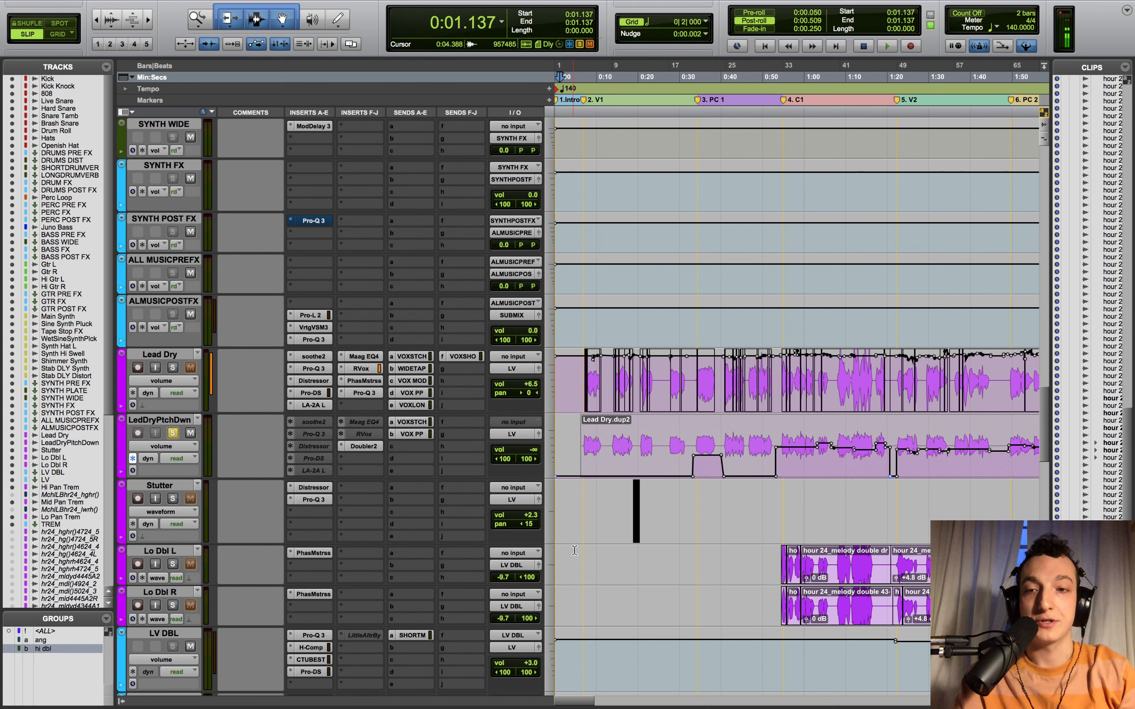
left_click(172, 434)
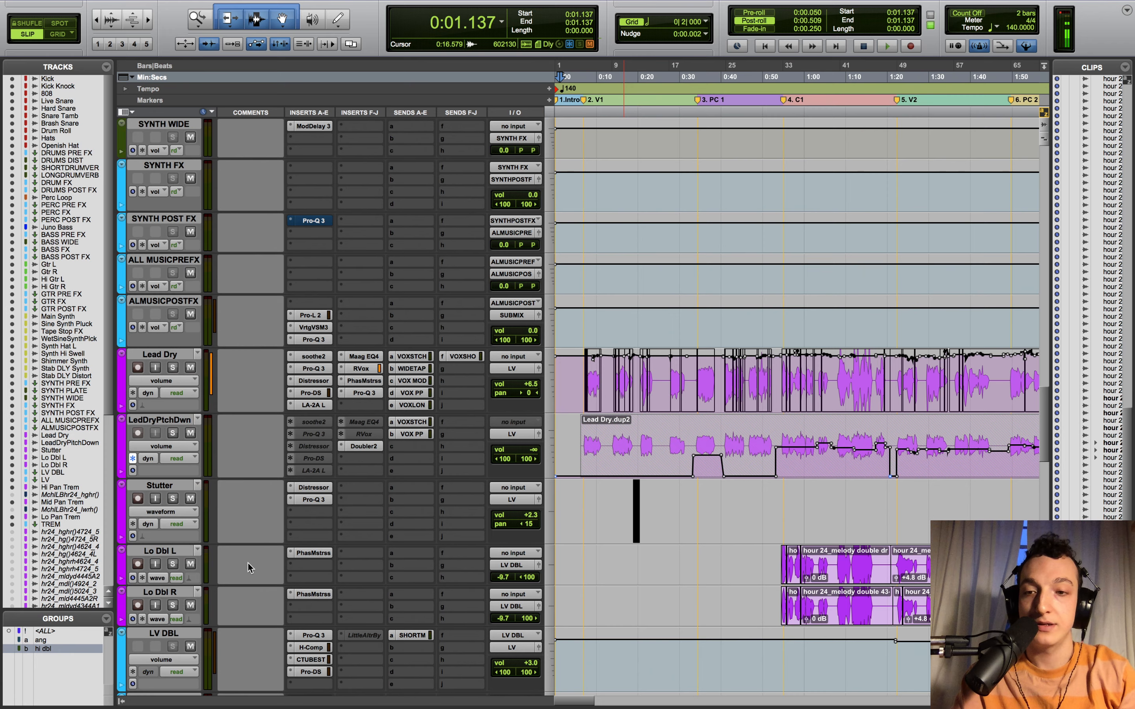
- Solo Lo Dbl L and Lo Dbl R together with playback starting at 0:53.963
left_click(177, 557)
left_click(175, 592, "shift")
left_click(172, 606)
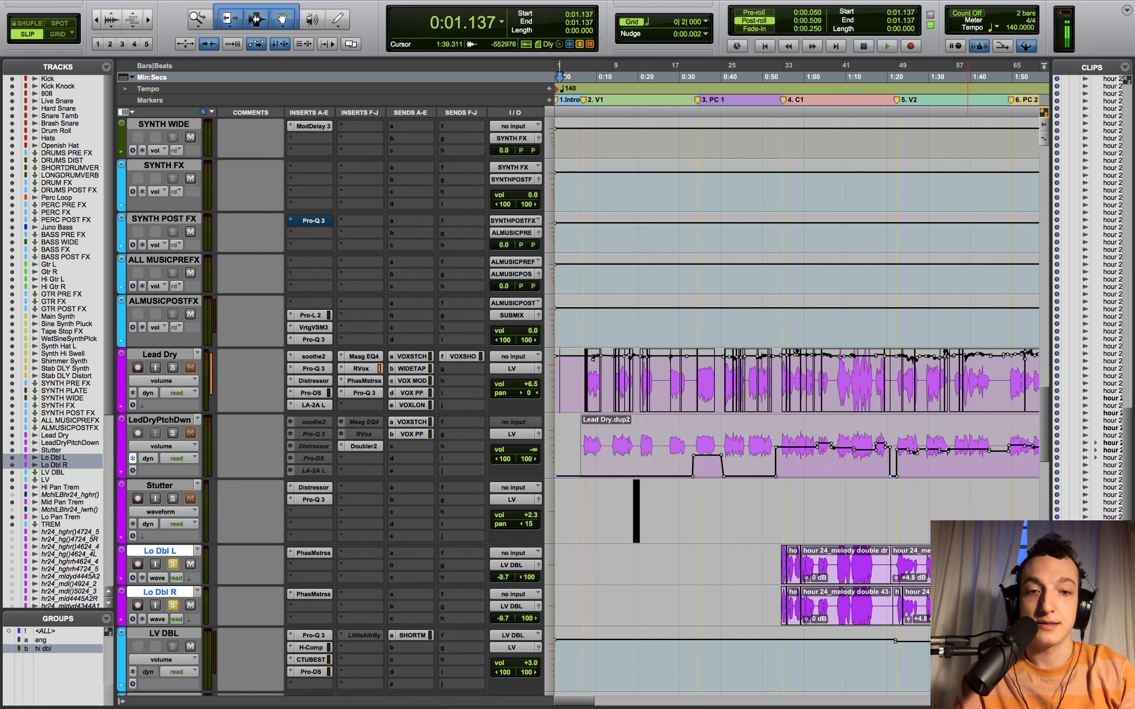
left_click(779, 501)
scroll(779, 501, "down", 5)
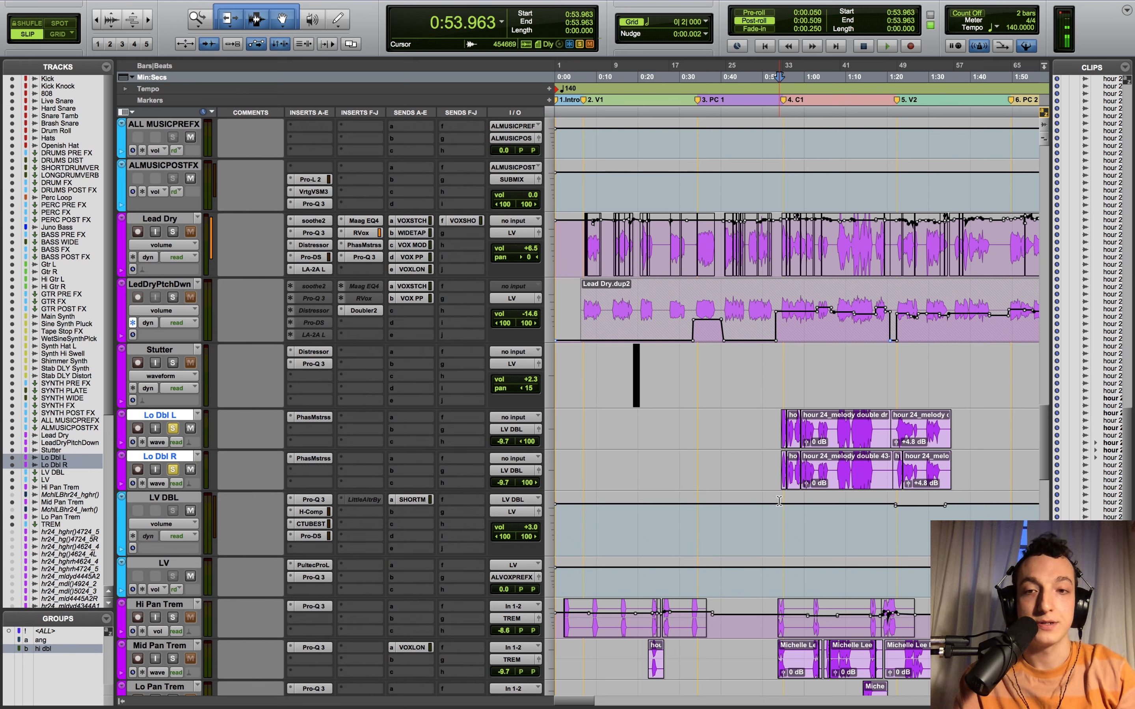
- Select both doubles' PhaseMistress plugins and audition the doubles twice from 0:53.963
left_click(321, 458)
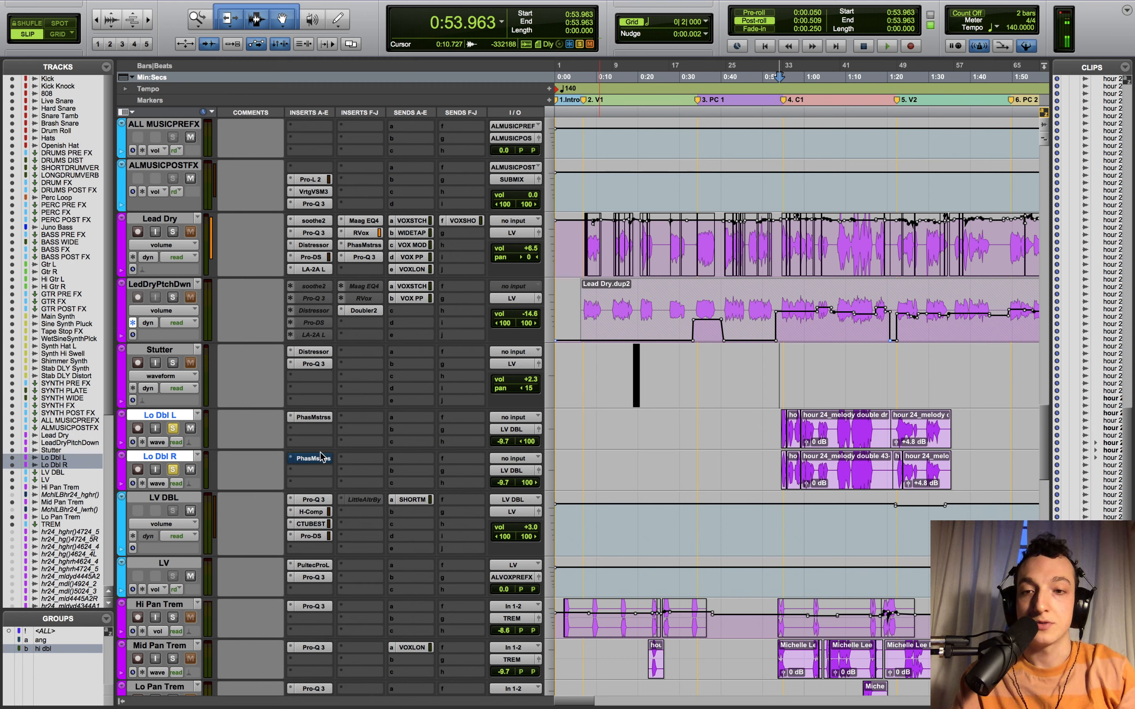
left_click(320, 419)
key("space")
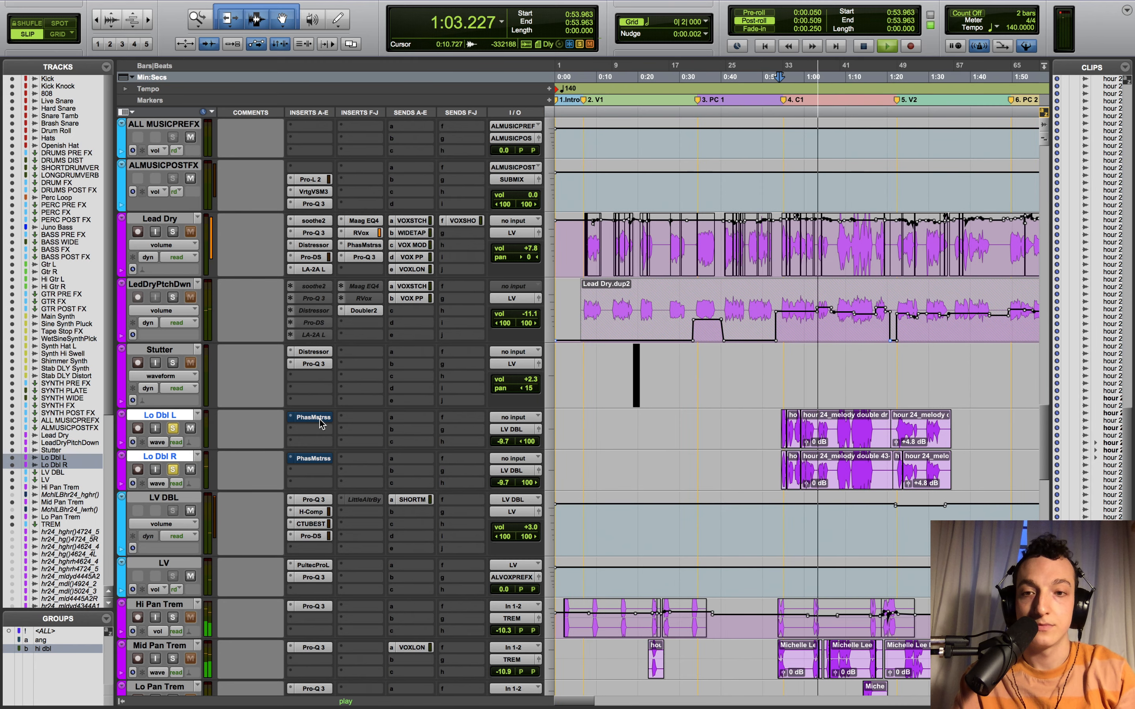
key("space")
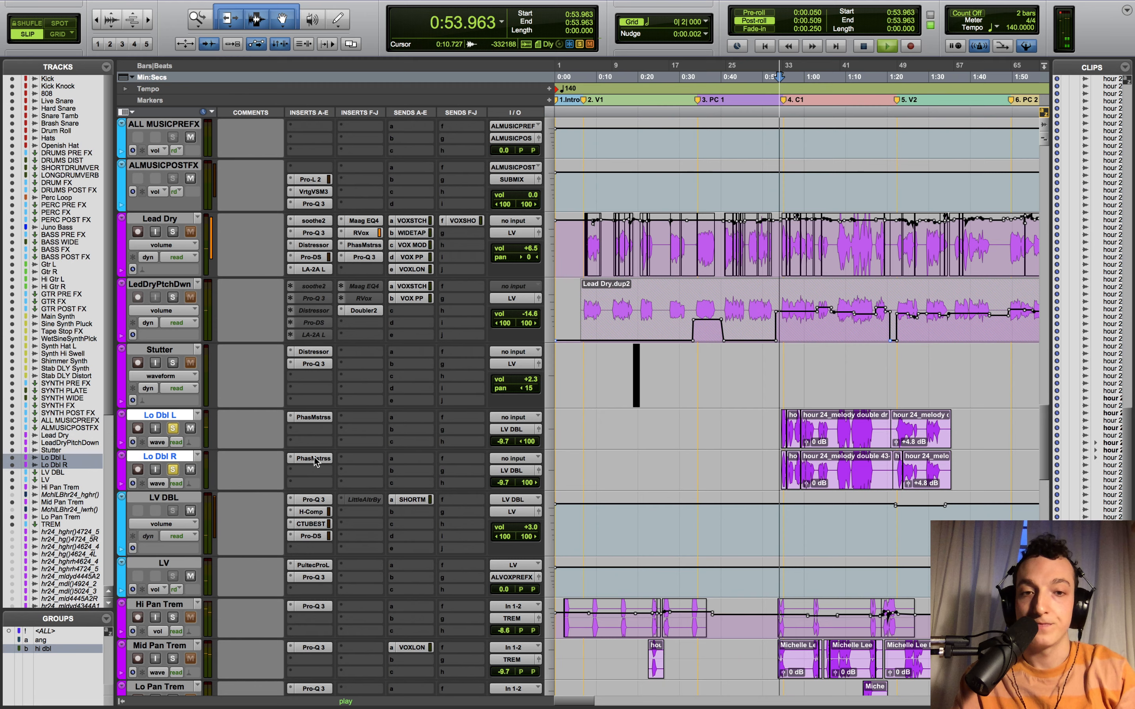
key("space")
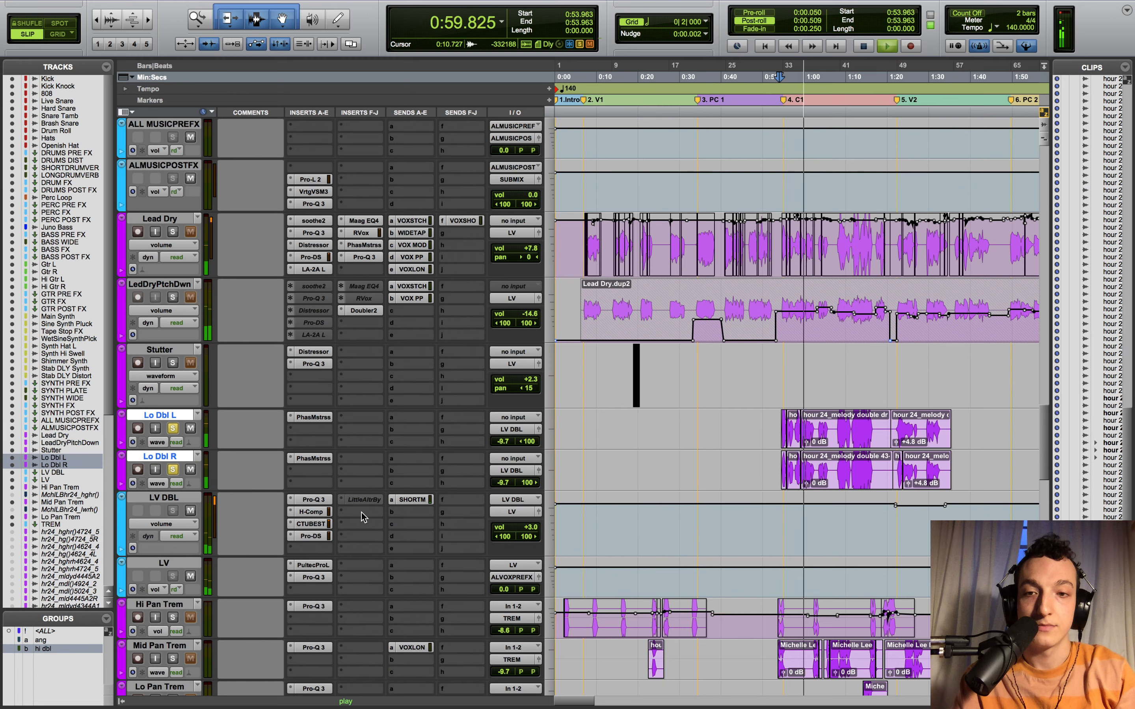
key("space")
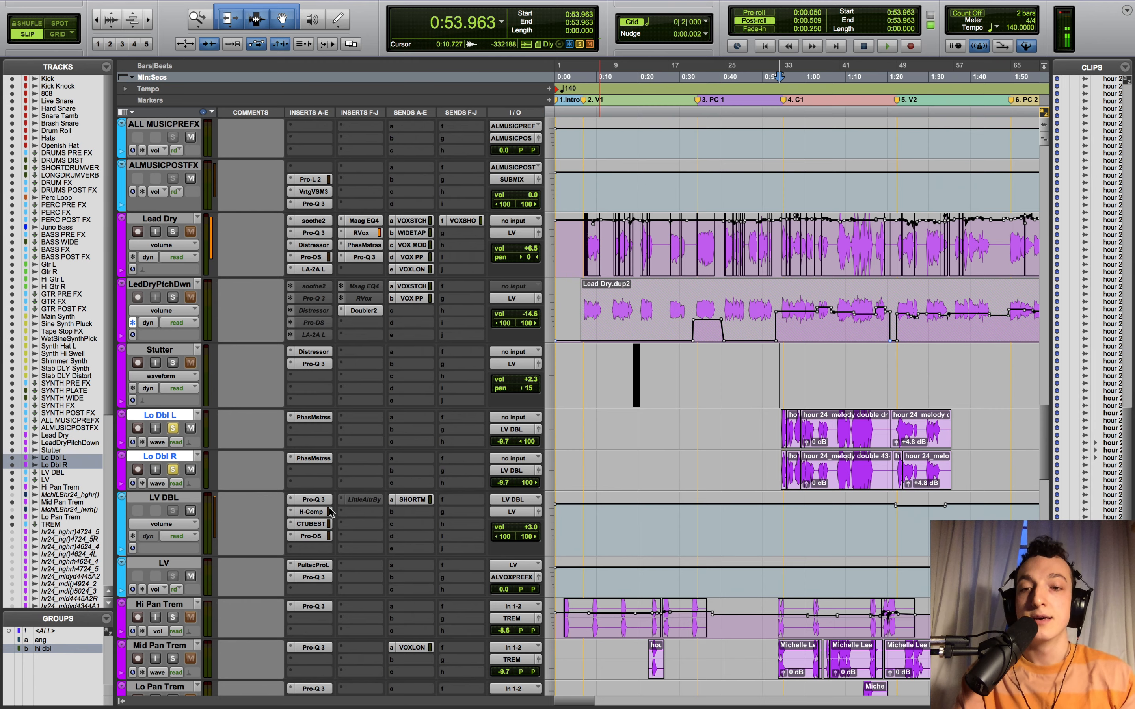
- Open LV DBL's Pro-Q 3, H-Comp and Comp TUBE-STA, expanding the advanced side-chain panel
left_click(313, 500)
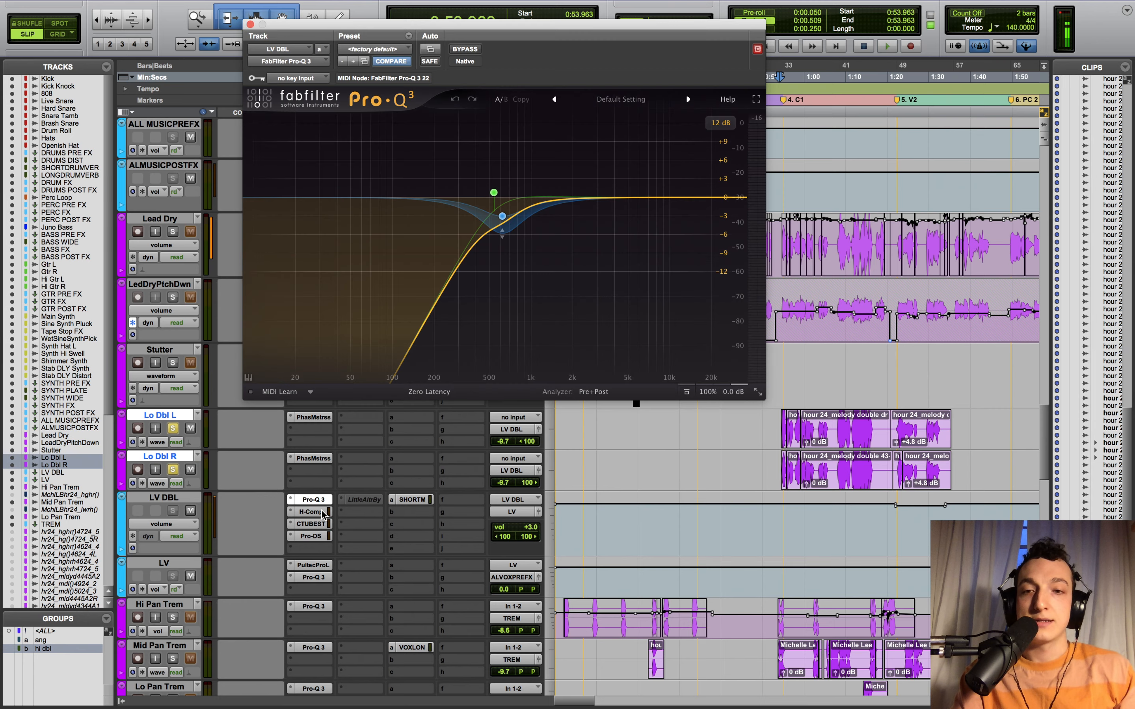
left_click(313, 512)
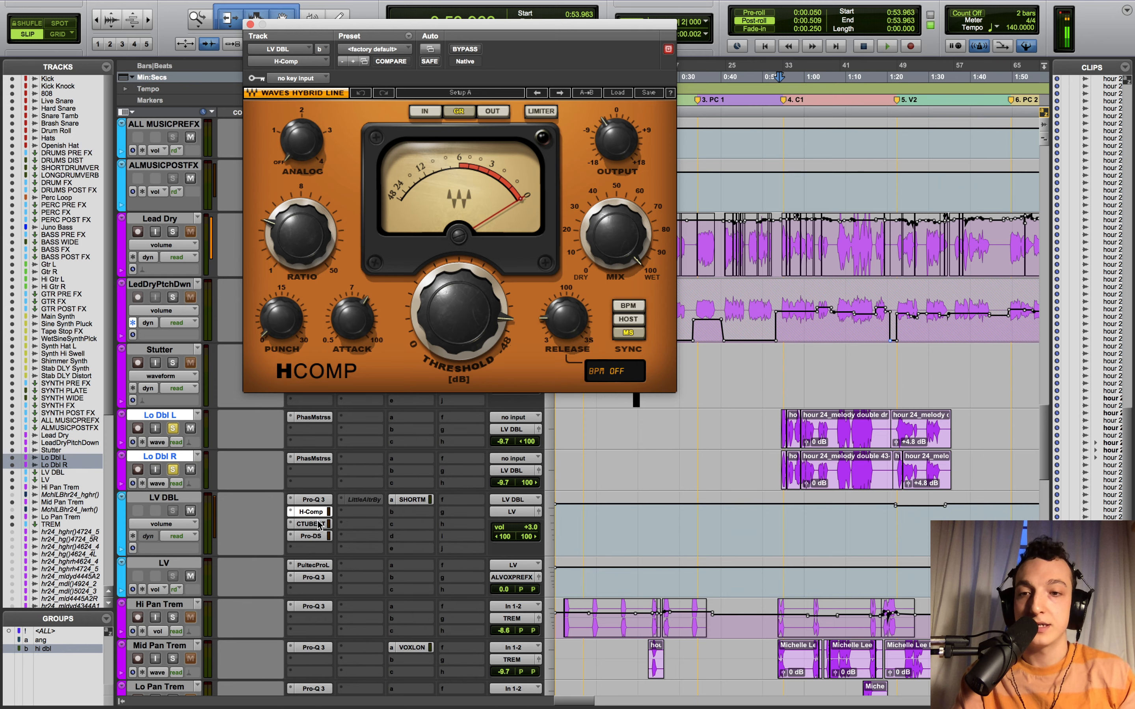
left_click(312, 524)
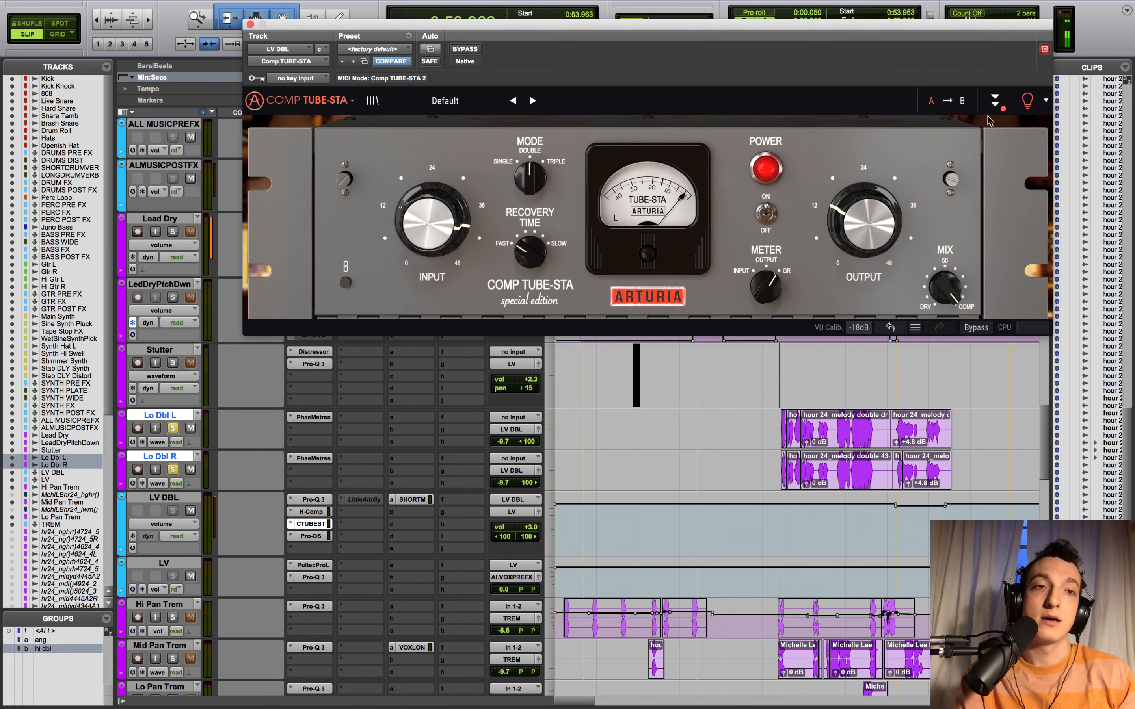
left_click(995, 101)
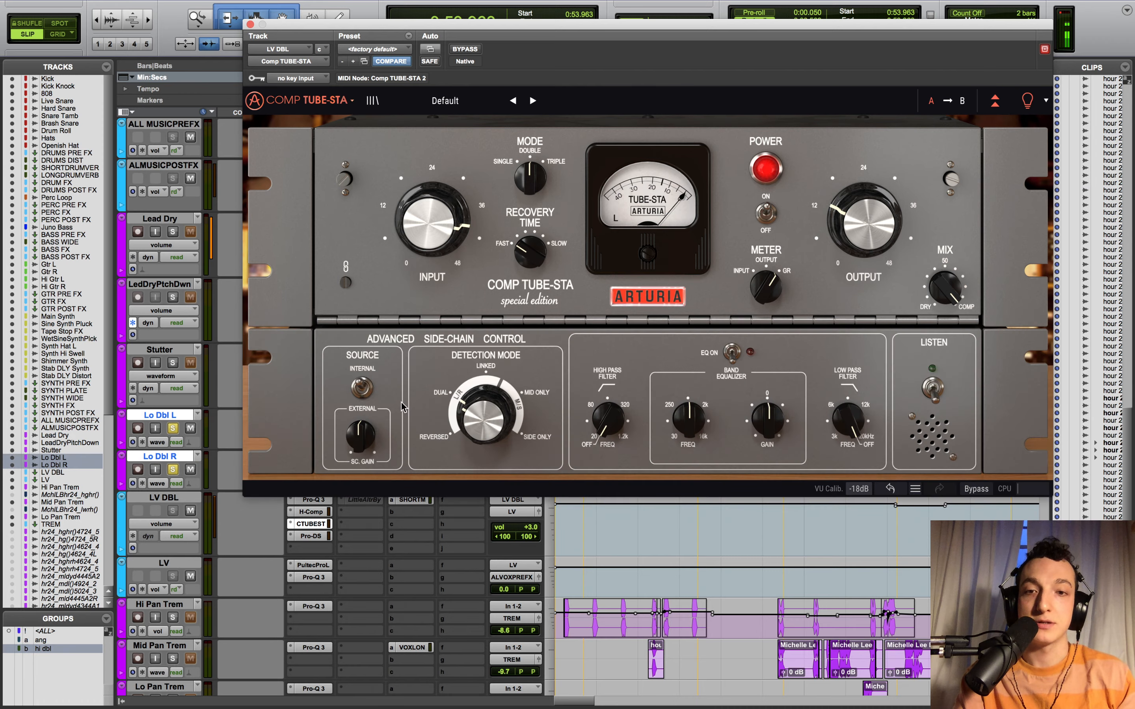
left_click_drag(512, 22, 244, 8)
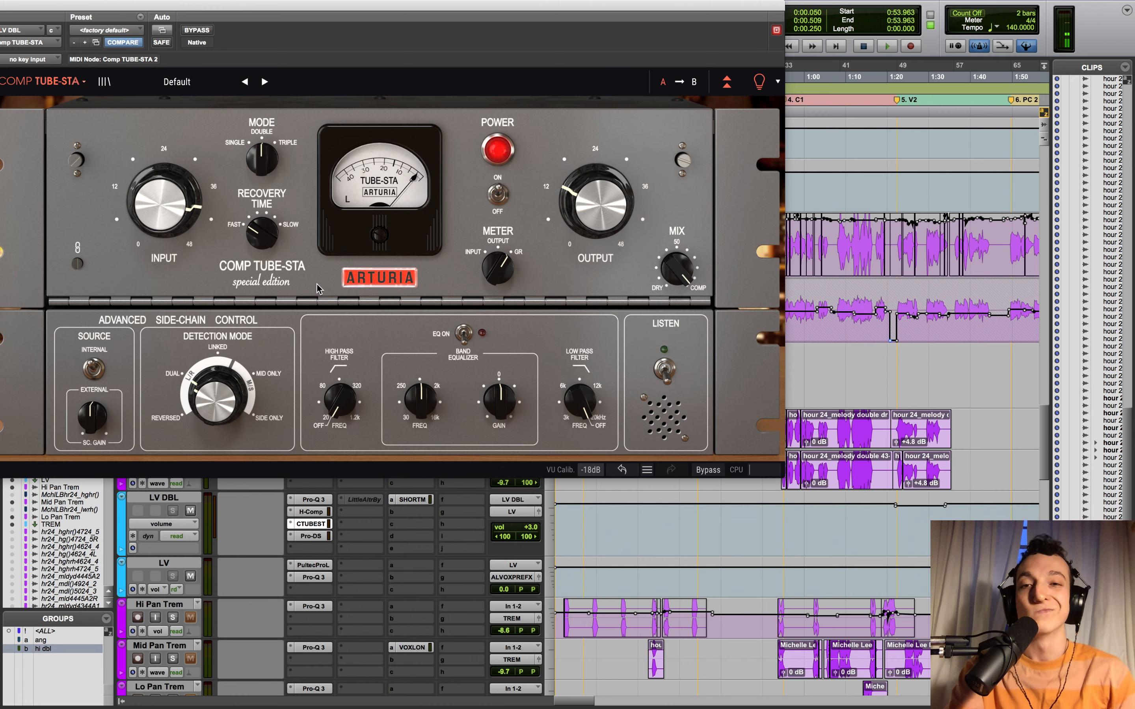
- Bypass and re-enable LV DBL's Comp TUBE-STA during playback, then stop and close its window
left_click(320, 525, "super")
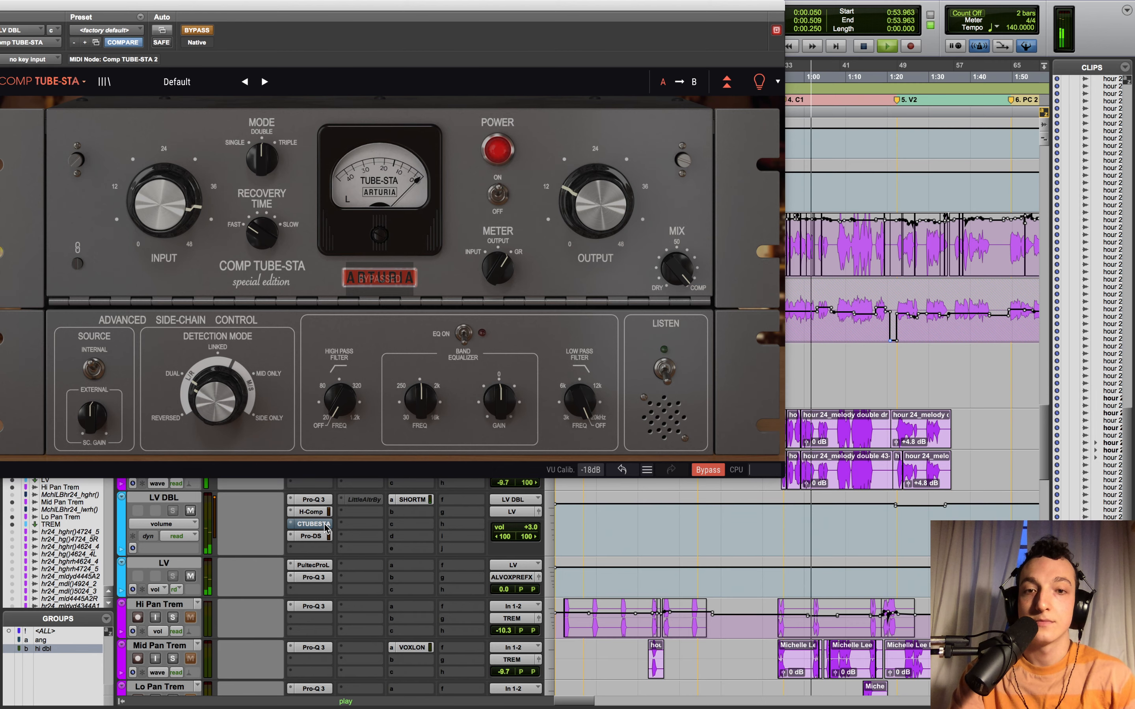
left_click(325, 526, "super")
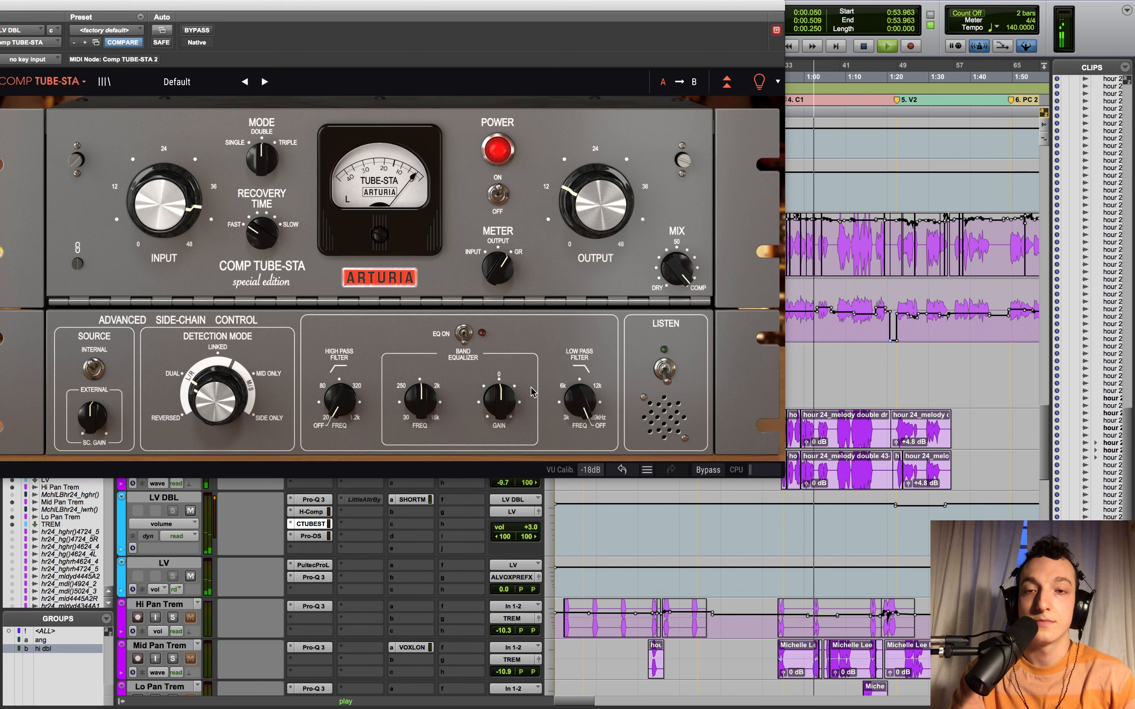
key("space")
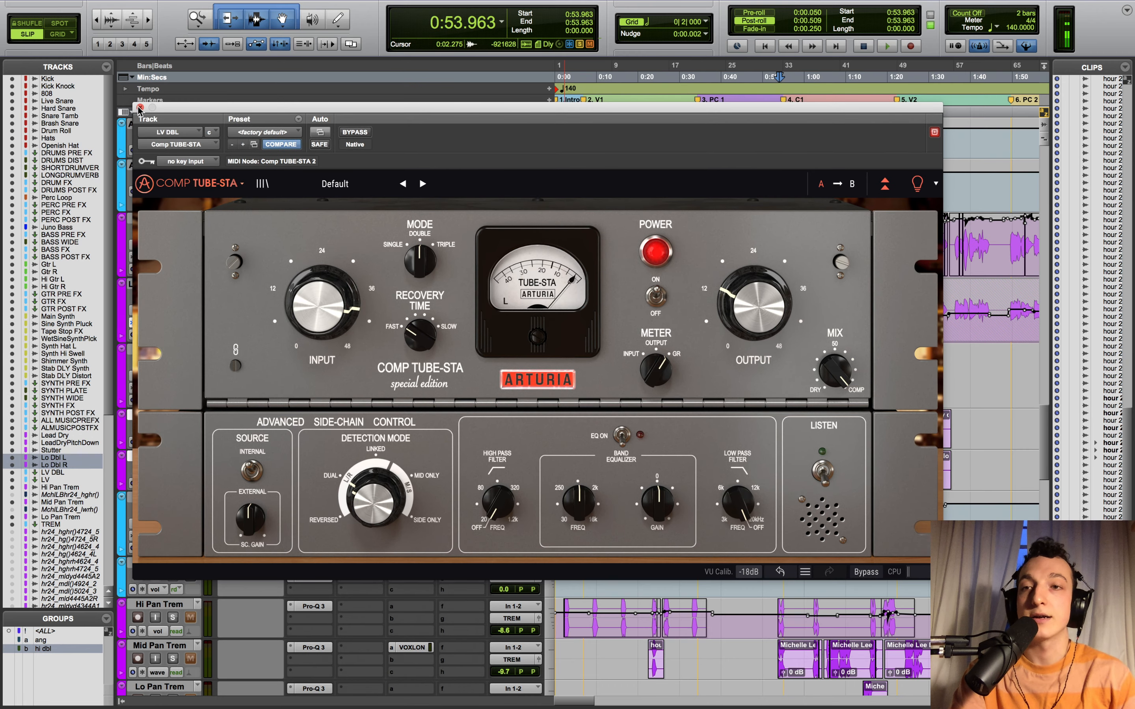
left_click(140, 109)
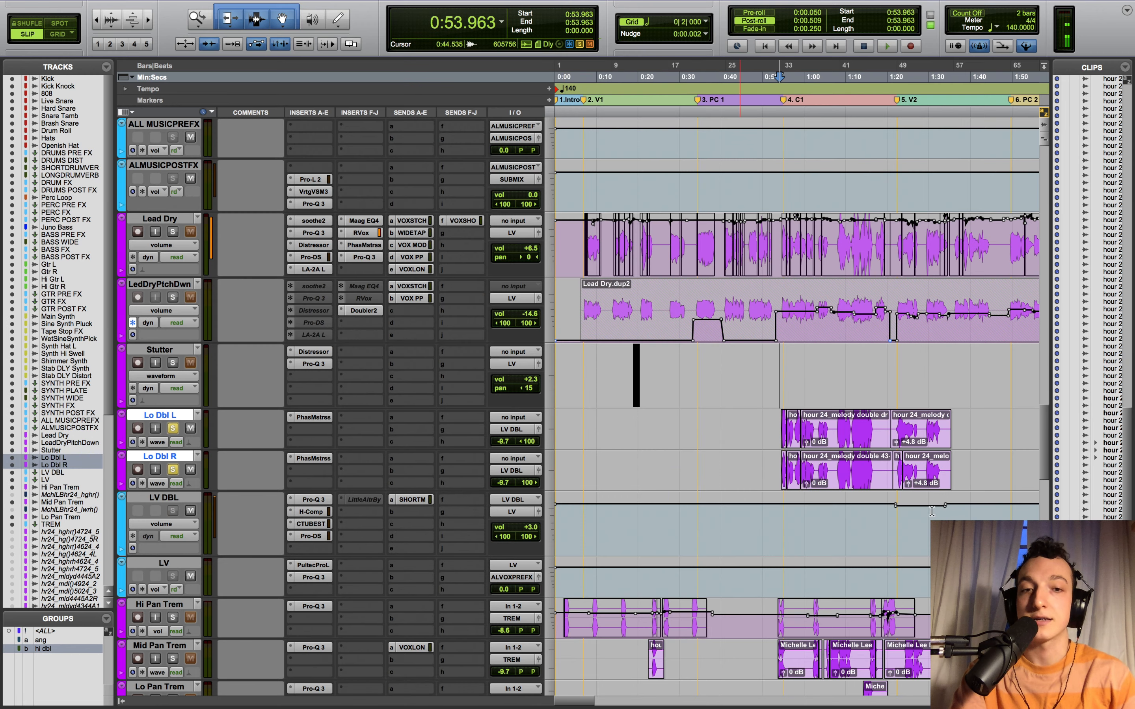
- Unsolo the Lo Dbl tracks and audition a soloed Dist PC from 0:40.797
left_click(174, 470)
scroll(799, 579, "down", 6)
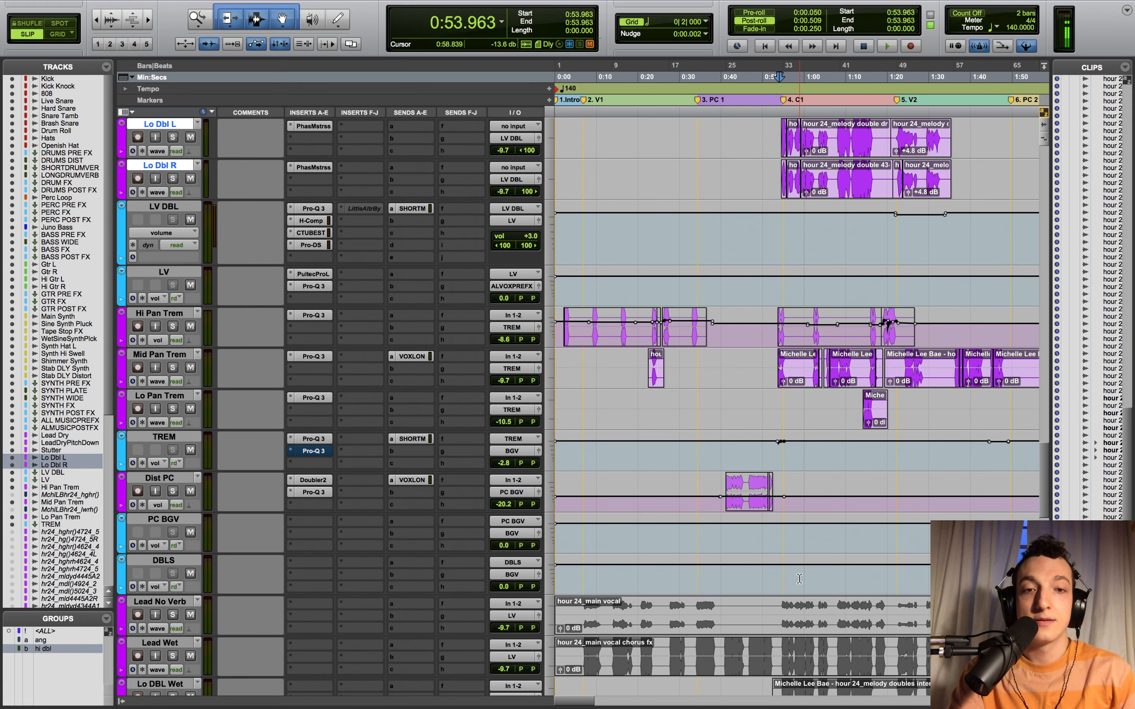
left_click(721, 538)
scroll(721, 538, "down", 1)
left_click(724, 518)
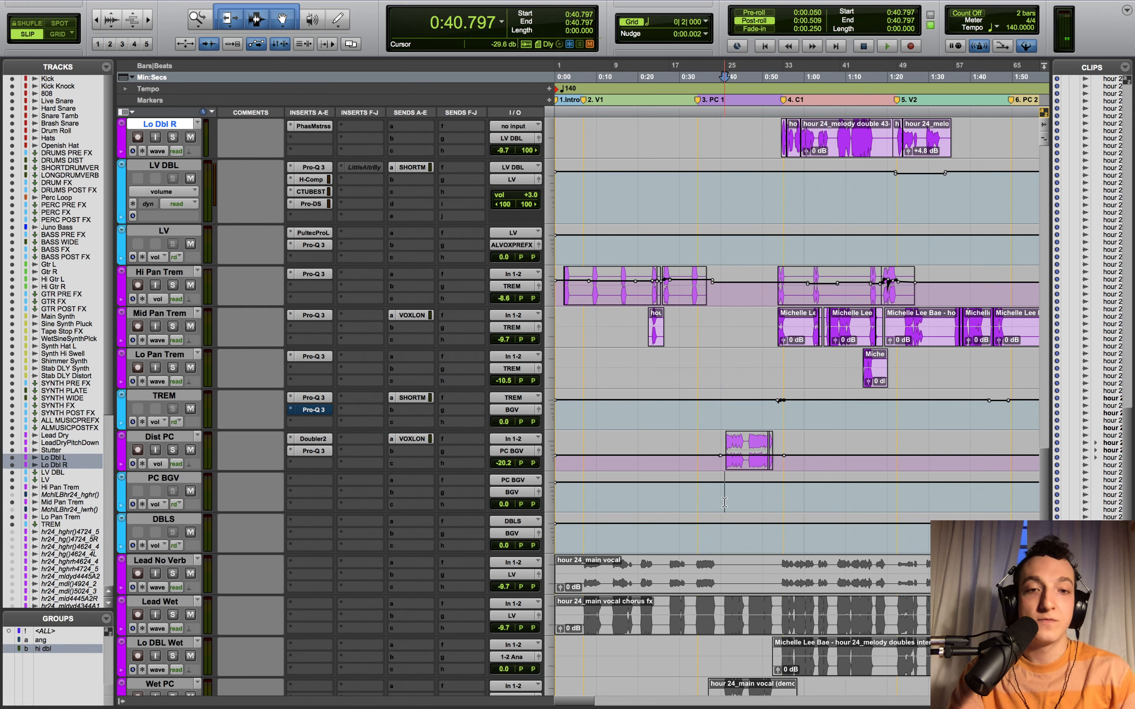
left_click(173, 450)
key("space")
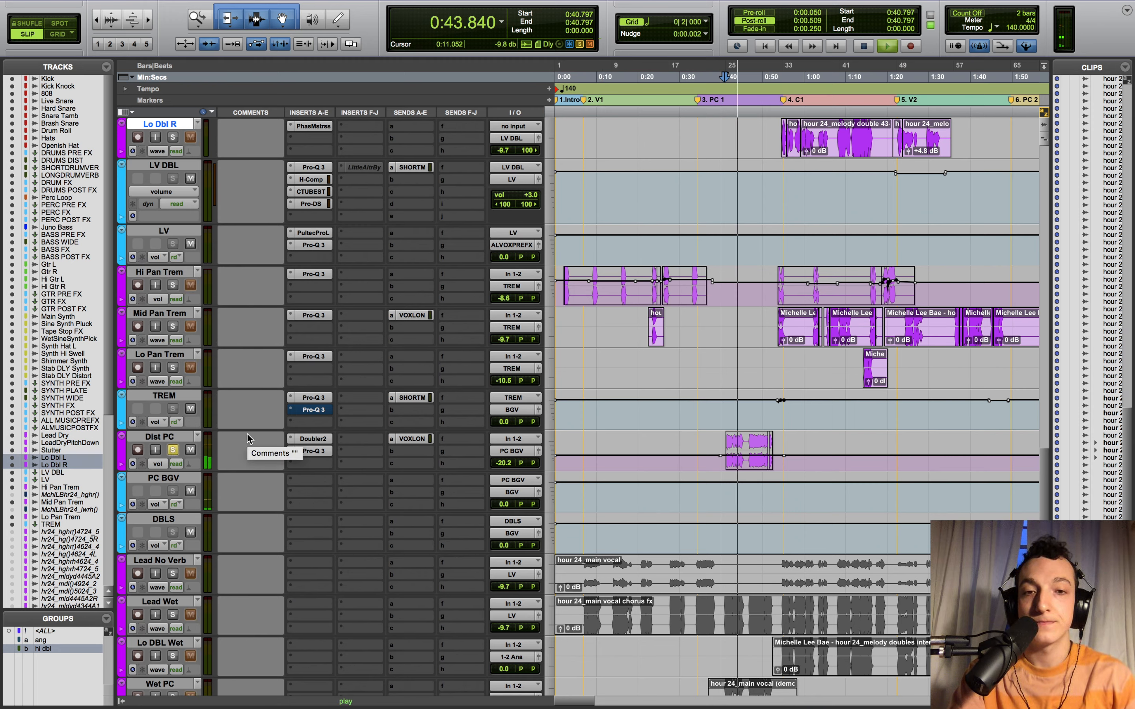
key("space")
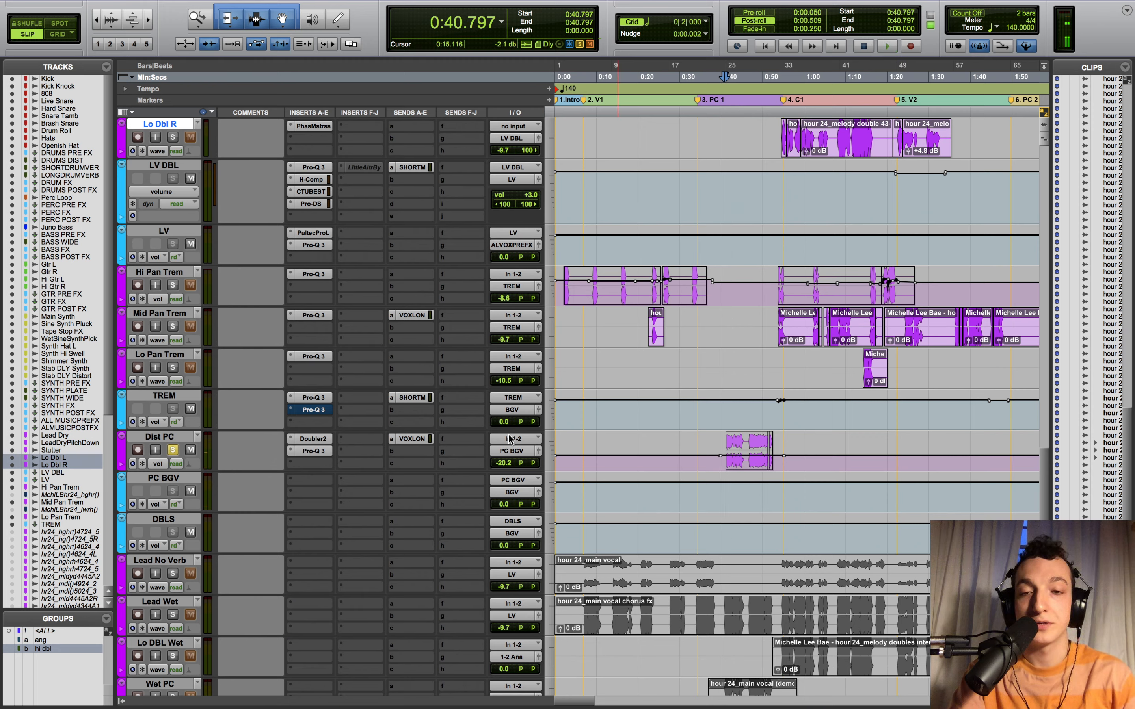
- Check Dist PC's Doubler2, Pro-Q 3 and VOXLON send, closing each window and zooming out
left_click(313, 439)
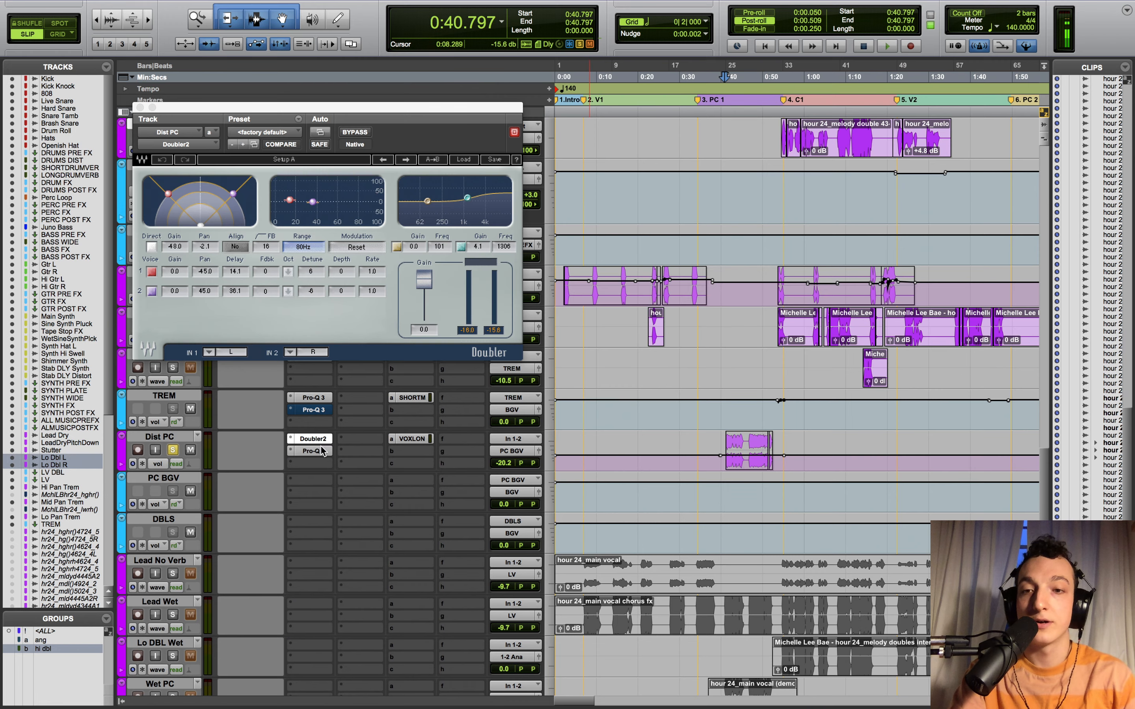
left_click(312, 451)
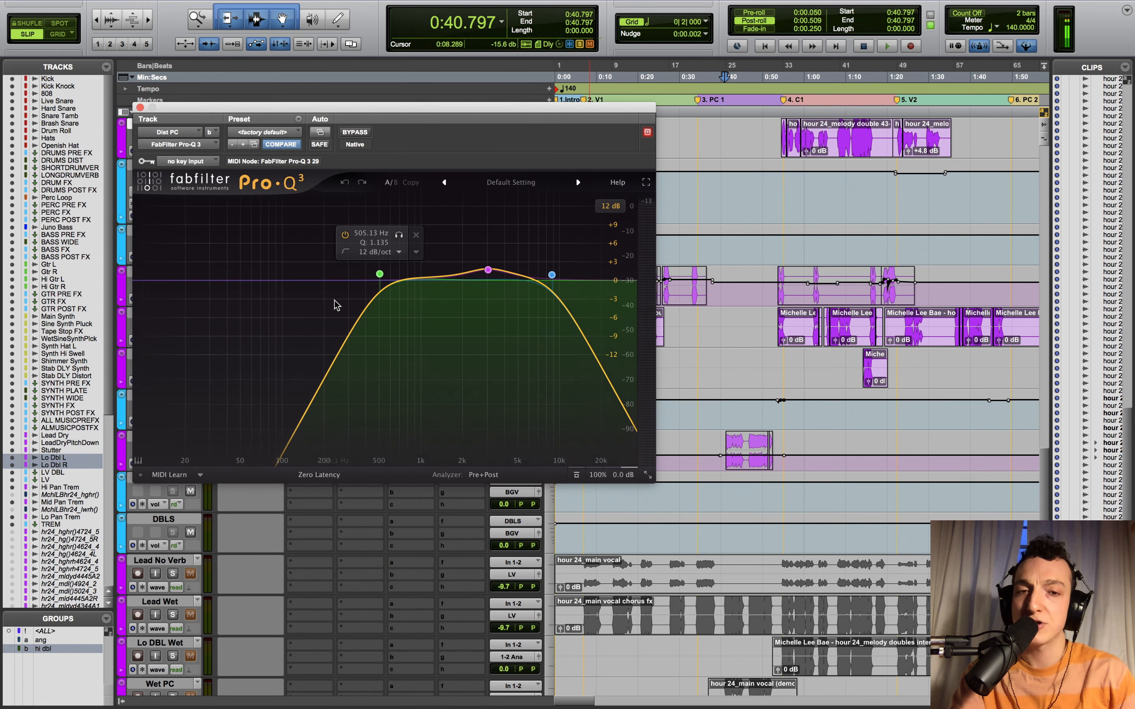
left_click(140, 107)
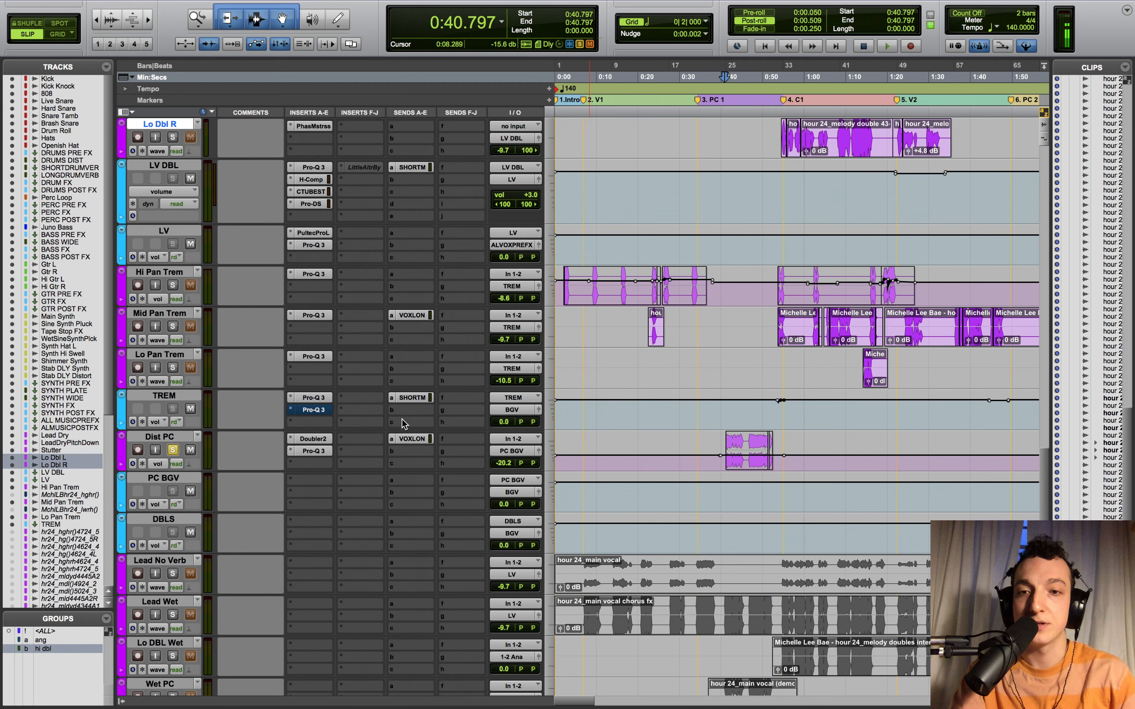
left_click(414, 438)
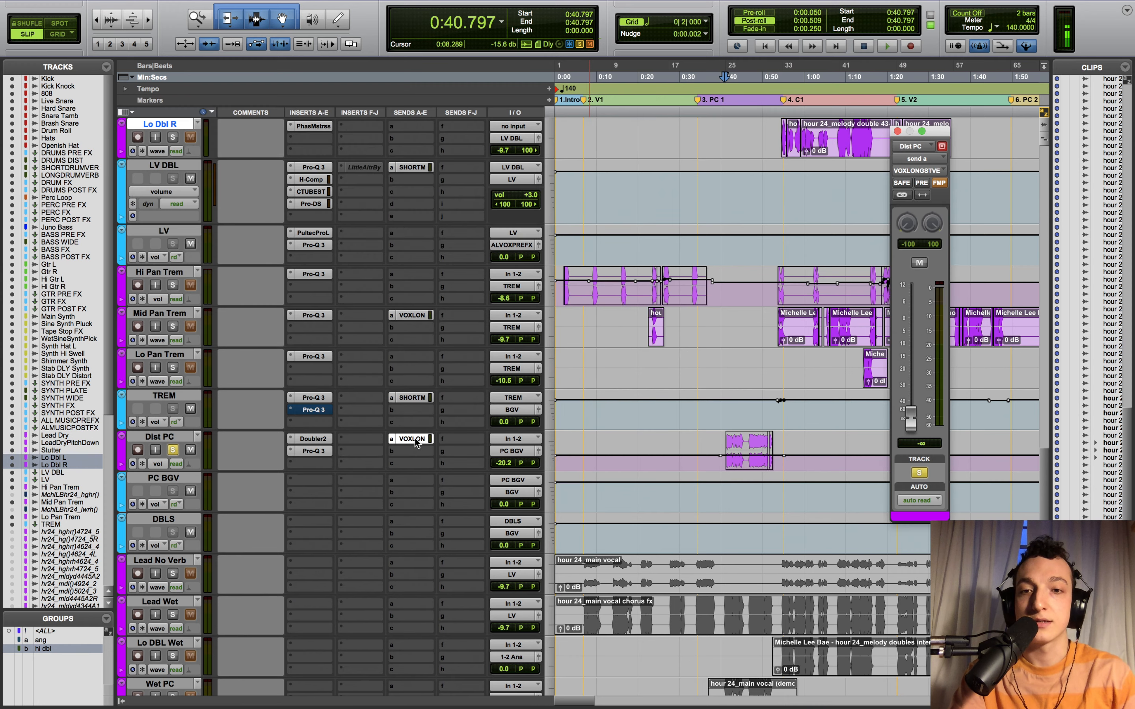
left_click(896, 132)
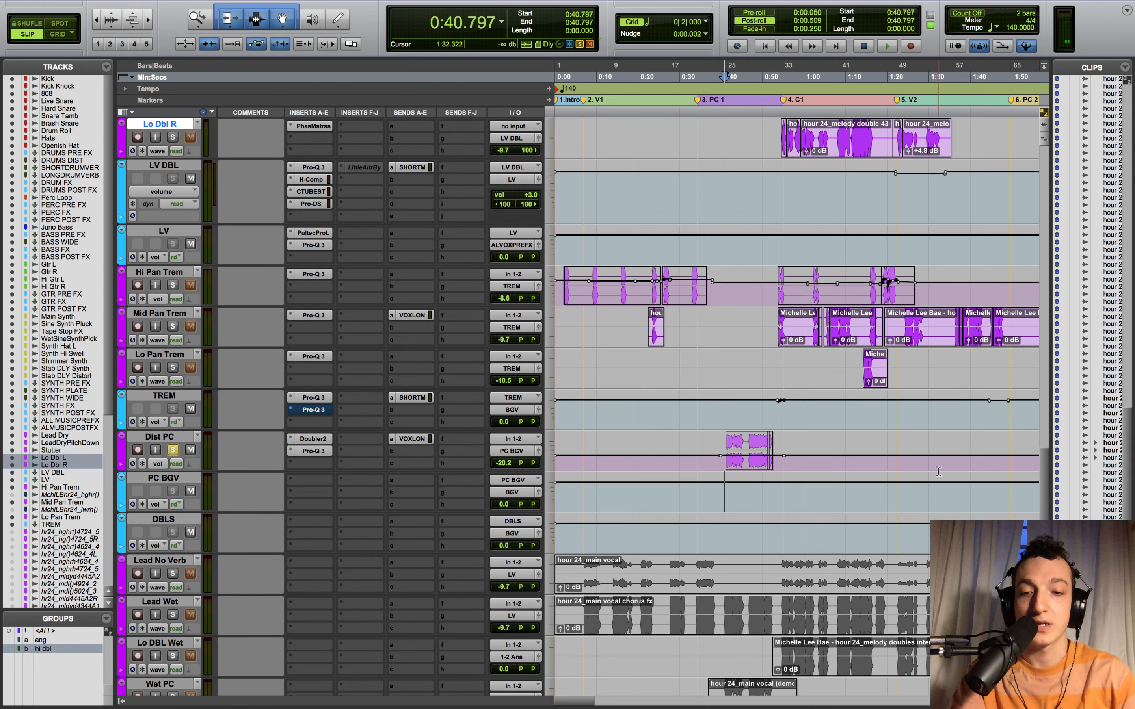
key("r")
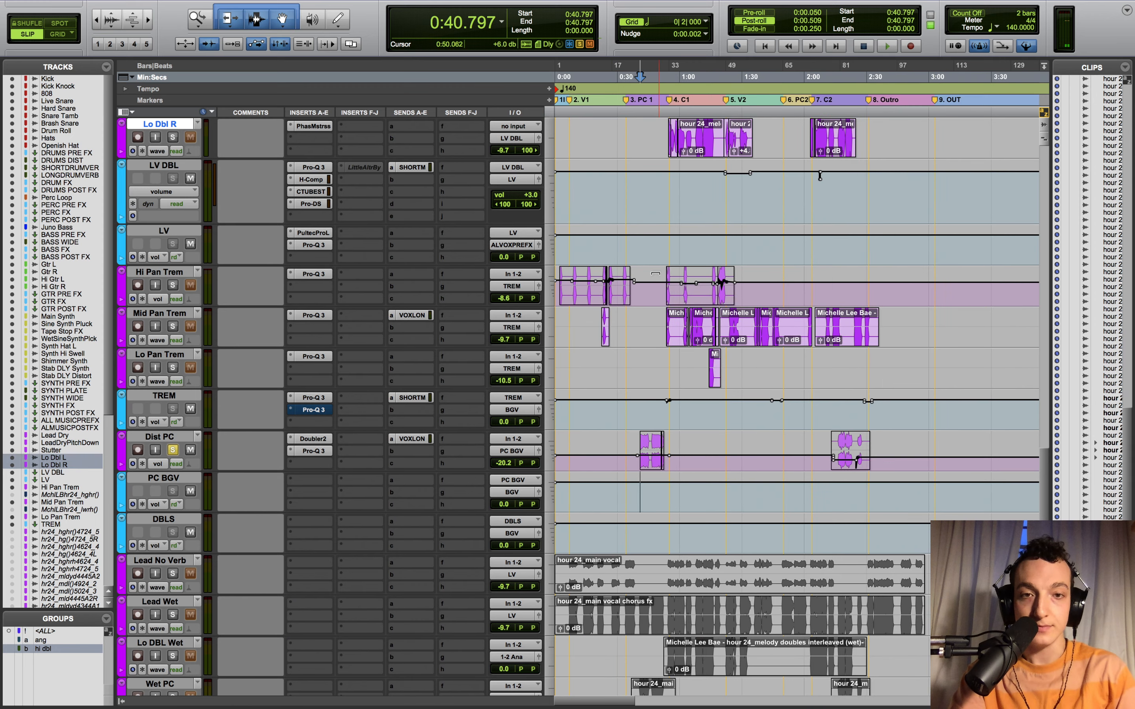
- Solo the Hi, Mid and Lo Pan Trem tracks and play the song's opening around 0:09 and 0:16
left_click(559, 323)
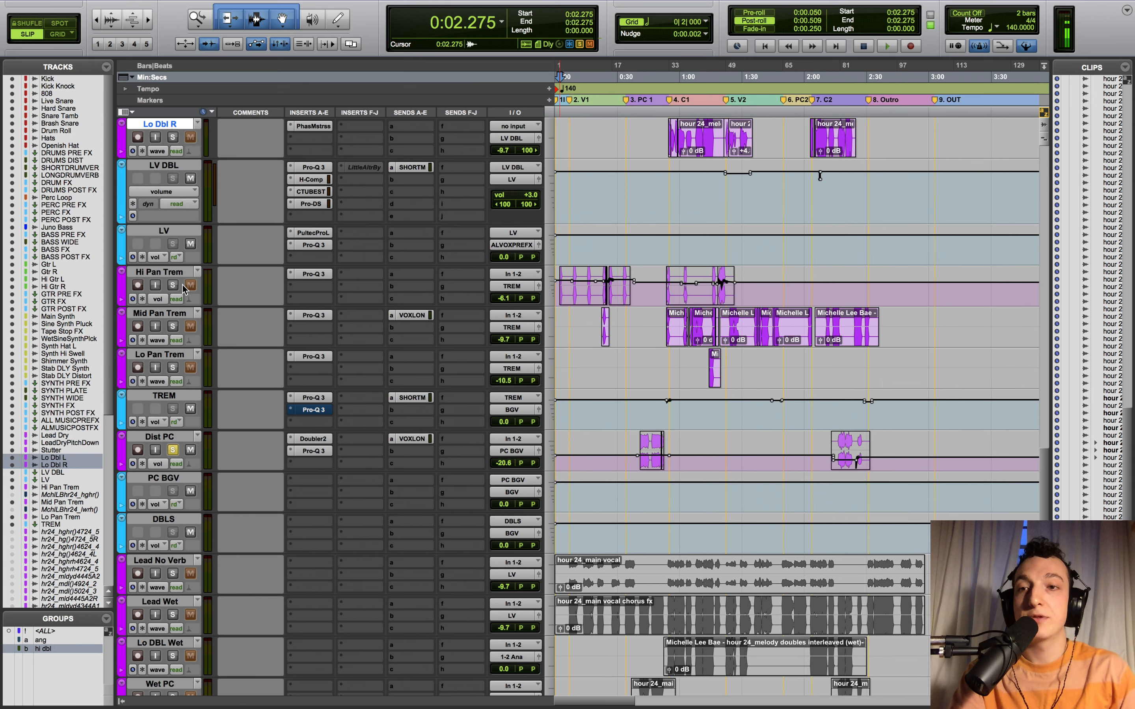
left_click(169, 274)
left_click(171, 354, "shift")
key("shift+s")
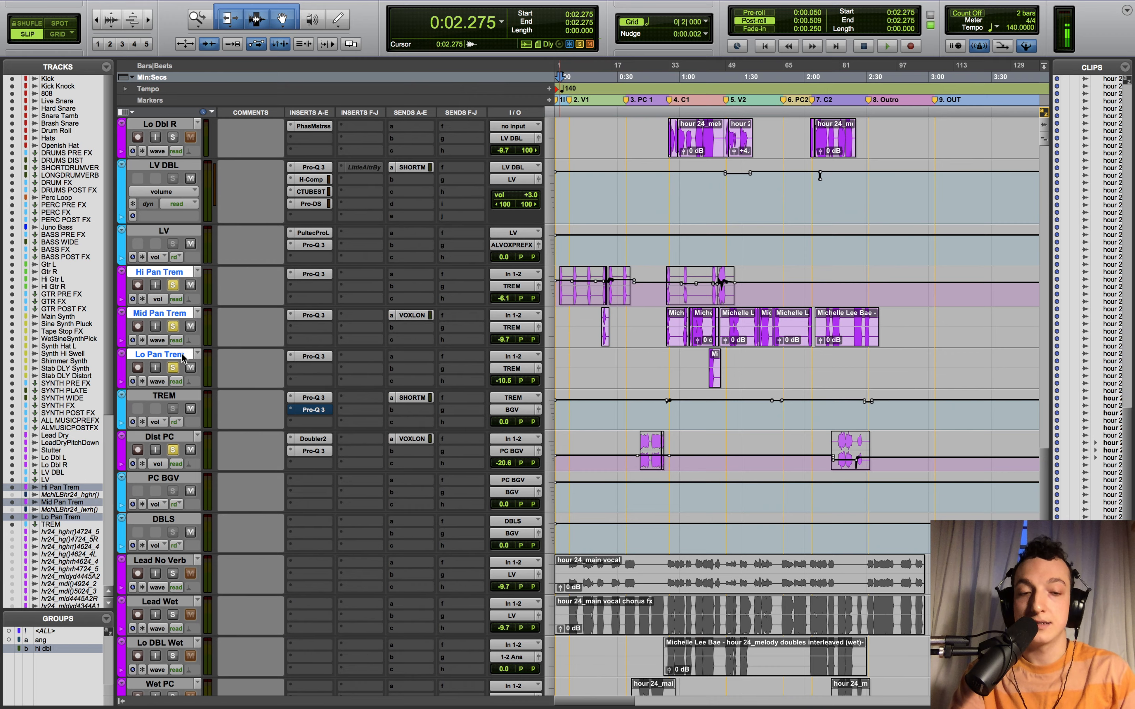
key("super+bracketright")
key("super+bracketright")
key("space")
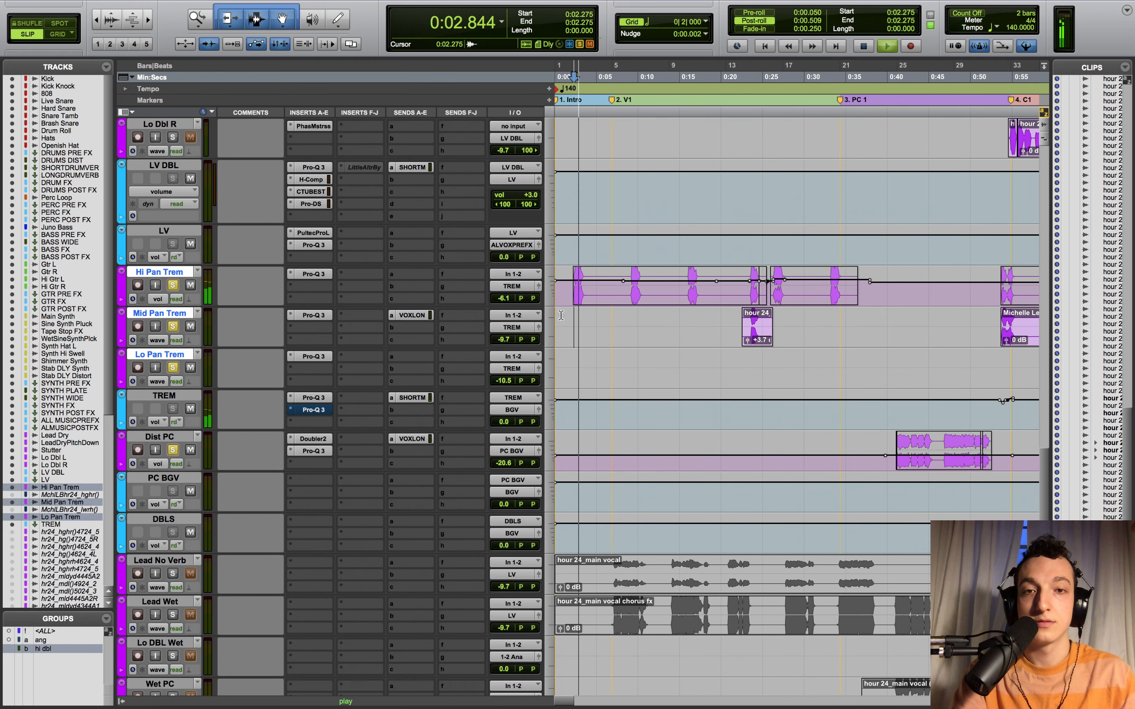
left_click(639, 315)
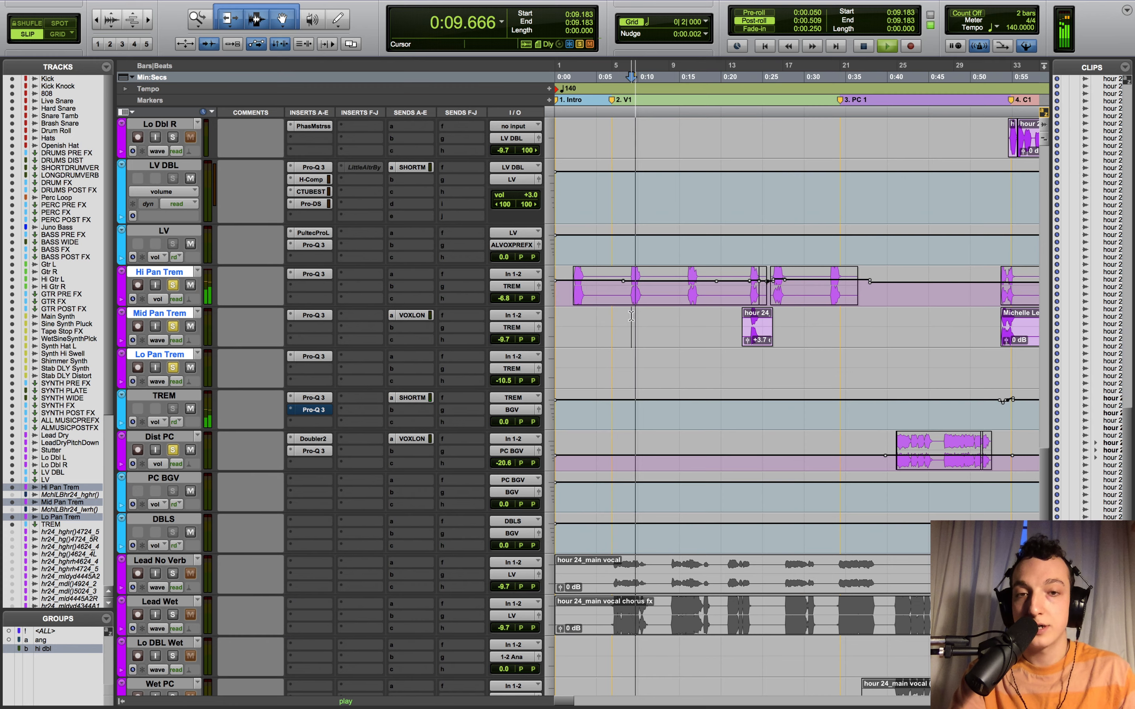
left_click(689, 318)
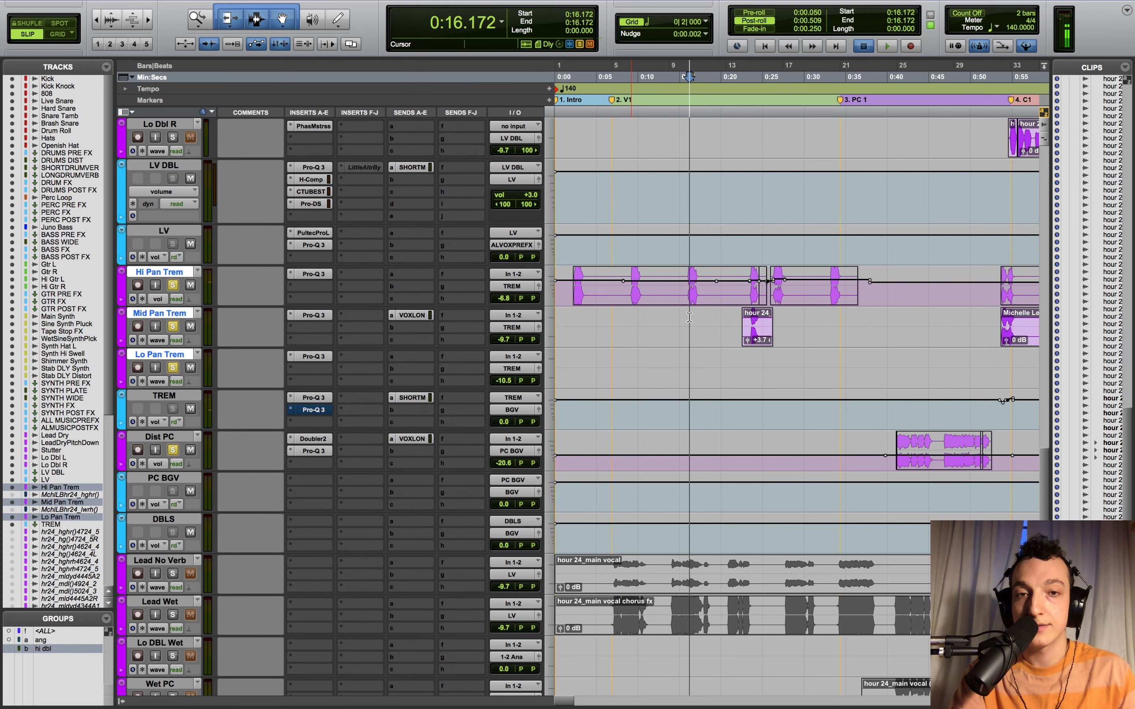
key("space")
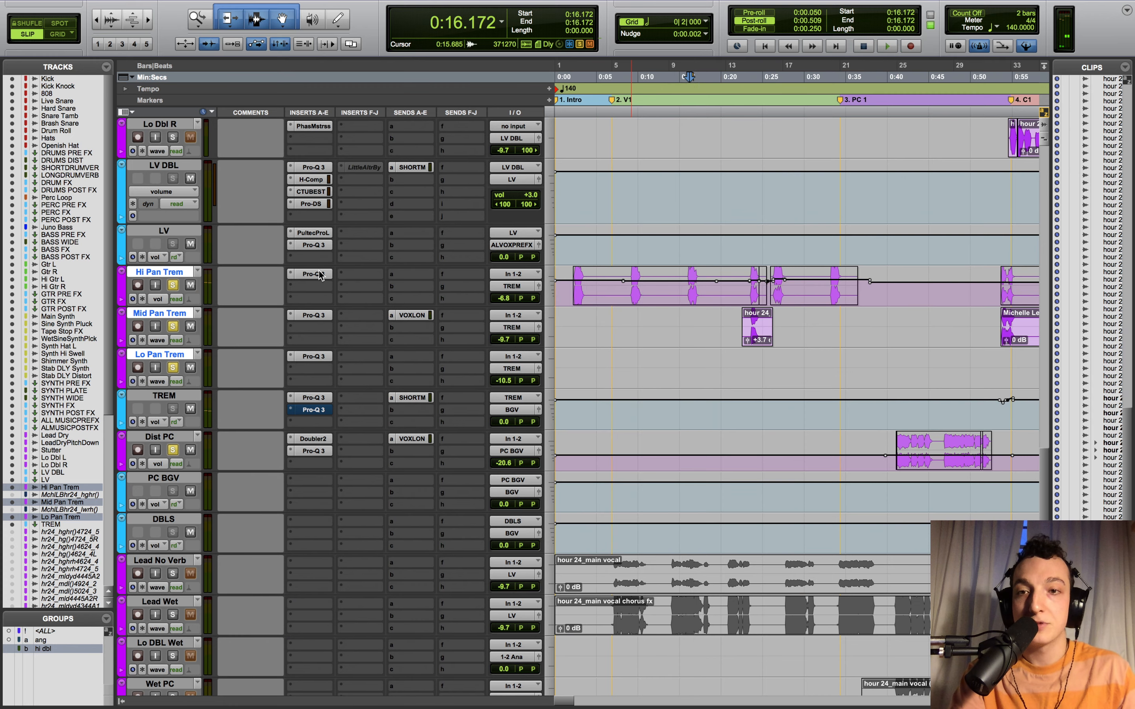
- Compare the Hi Pan Trem Pro-Q 3 bypassed and active during playback, leaving it active
left_click(316, 274)
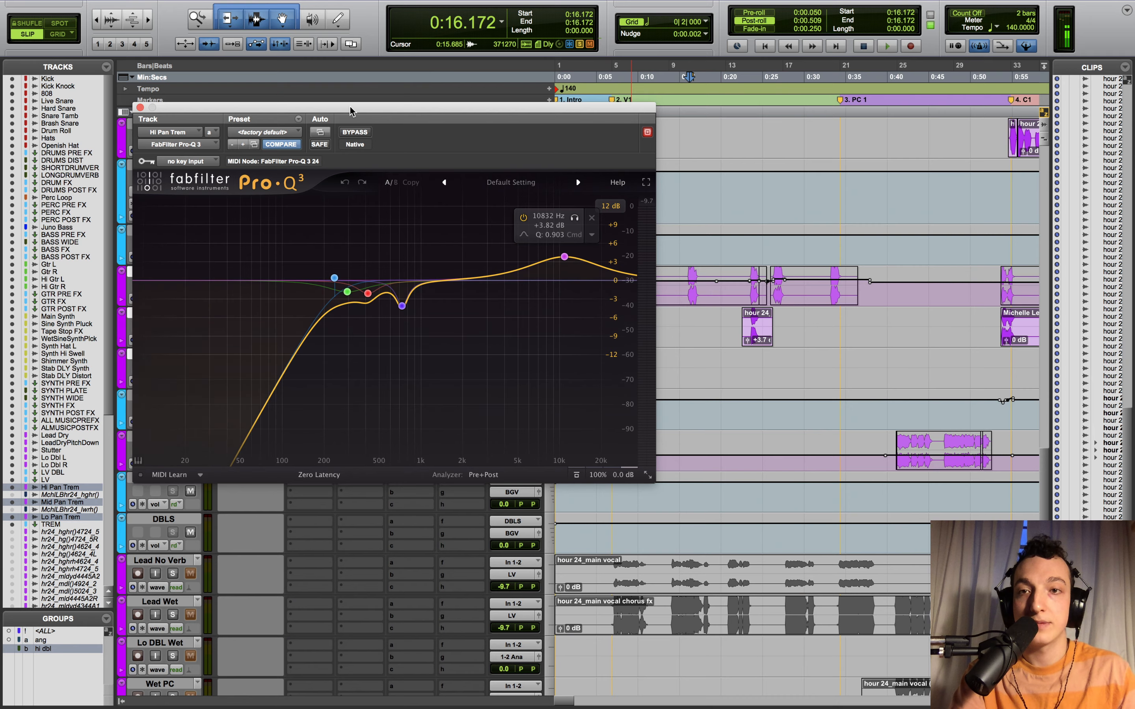
left_click_drag(351, 111, 650, 341)
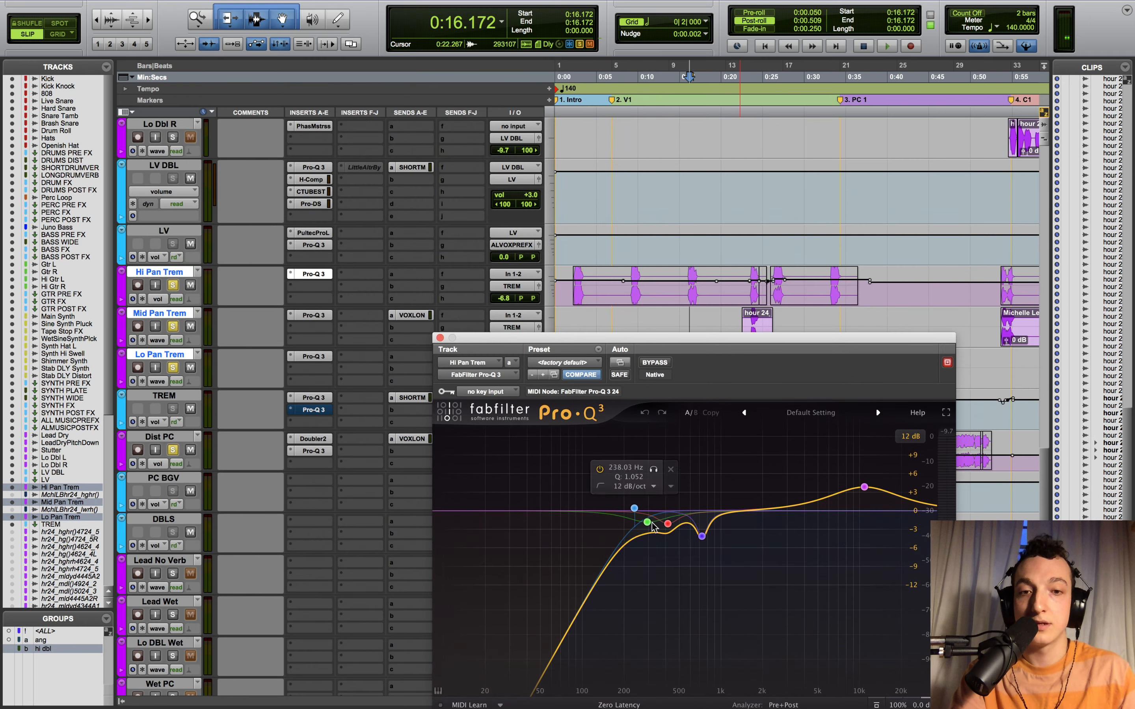
key("space")
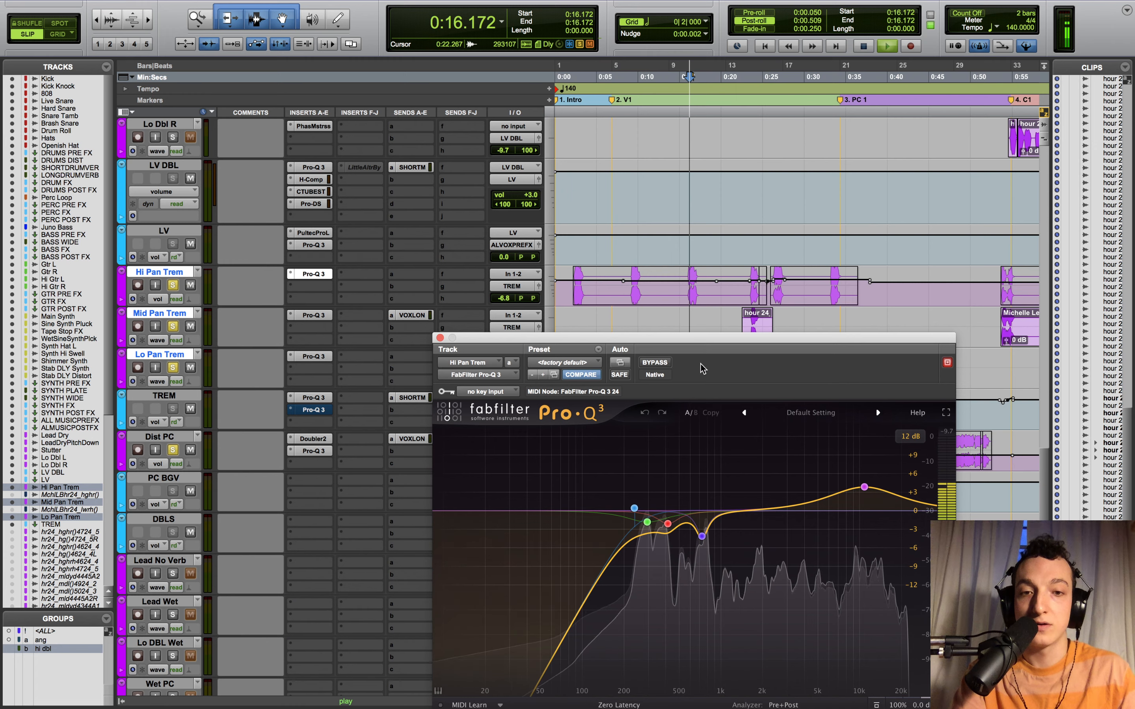
left_click(654, 362)
key("space")
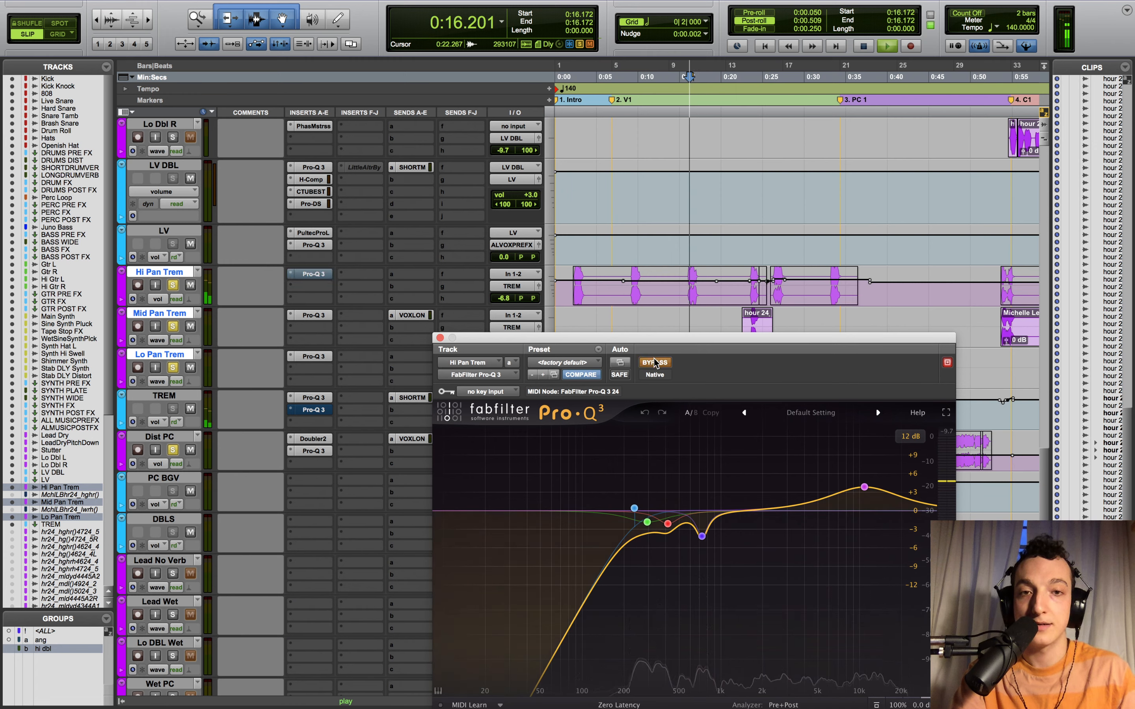
key("space")
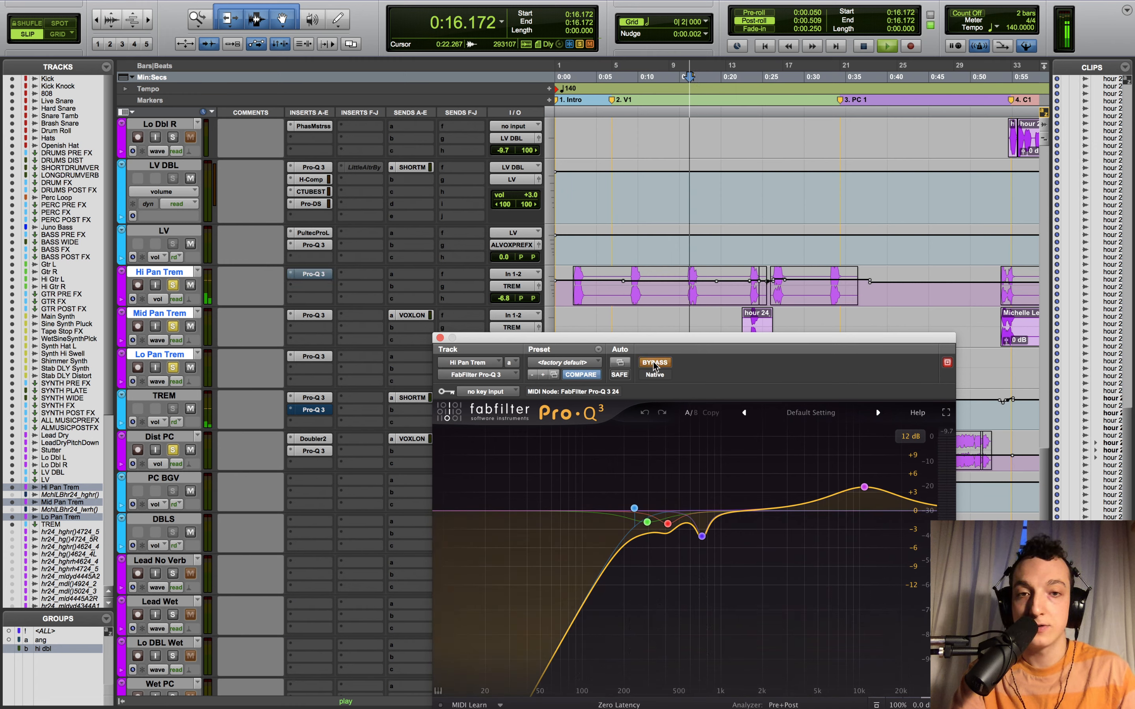
key("space")
left_click(654, 363)
key("space")
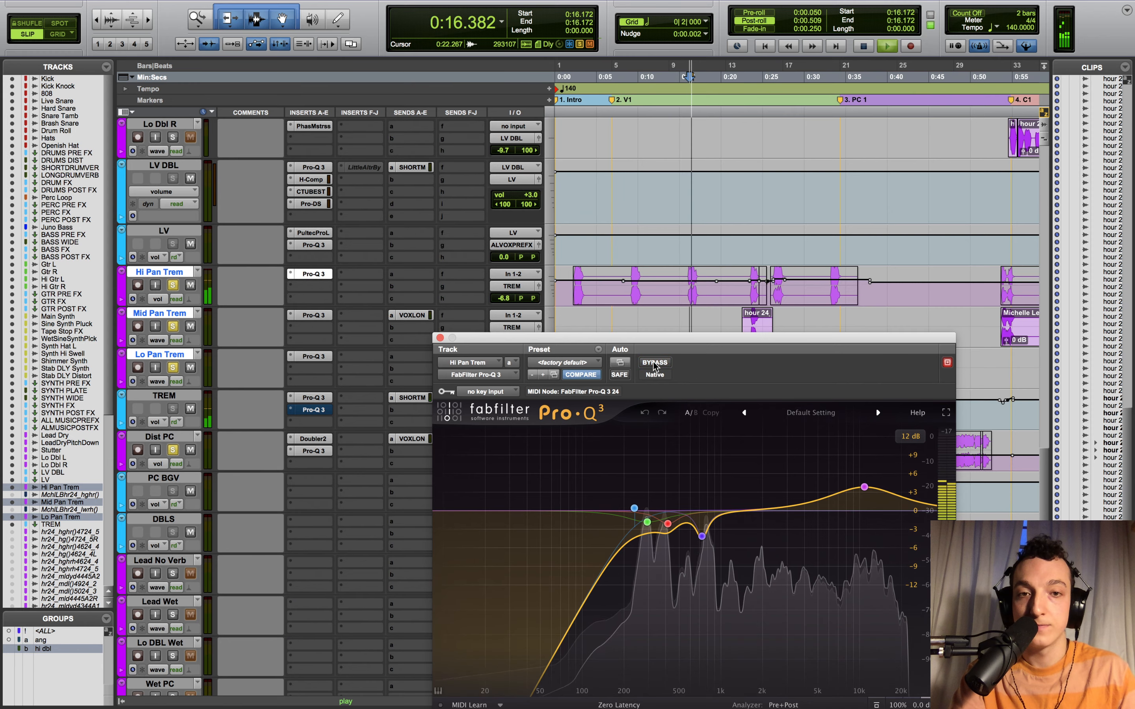
key("space")
left_click(440, 338)
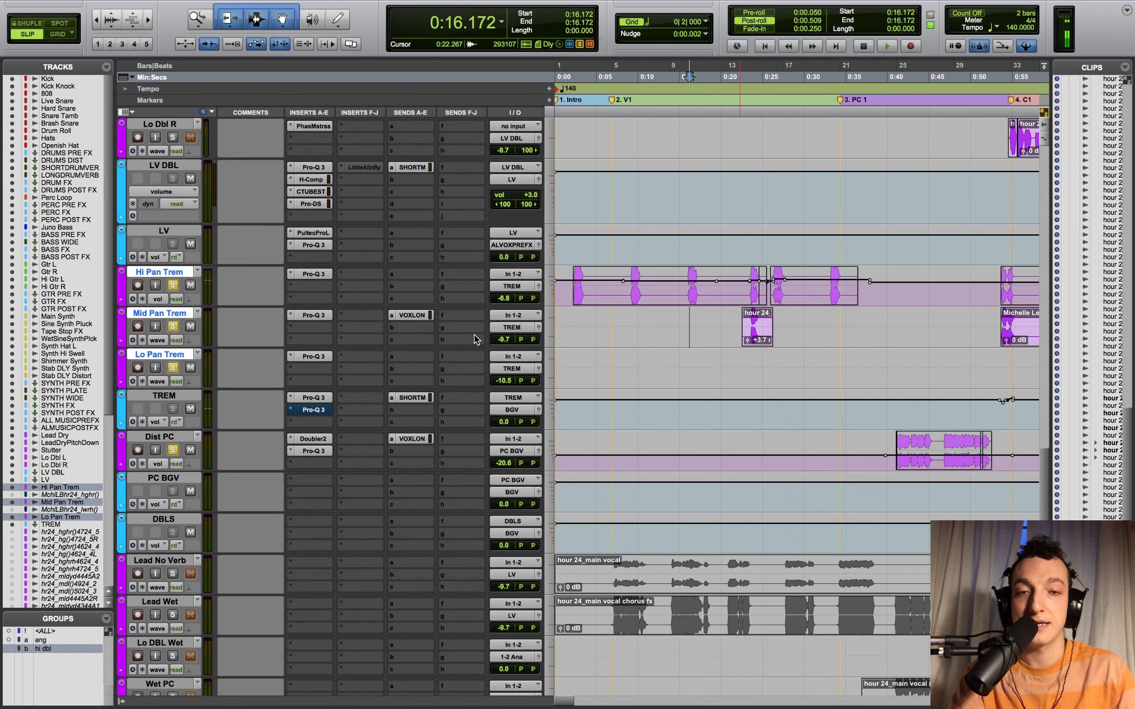
- Solo Mid Pan Trem and compare its Pro-Q 3 bypassed and active from 0:23.568
left_click(750, 358)
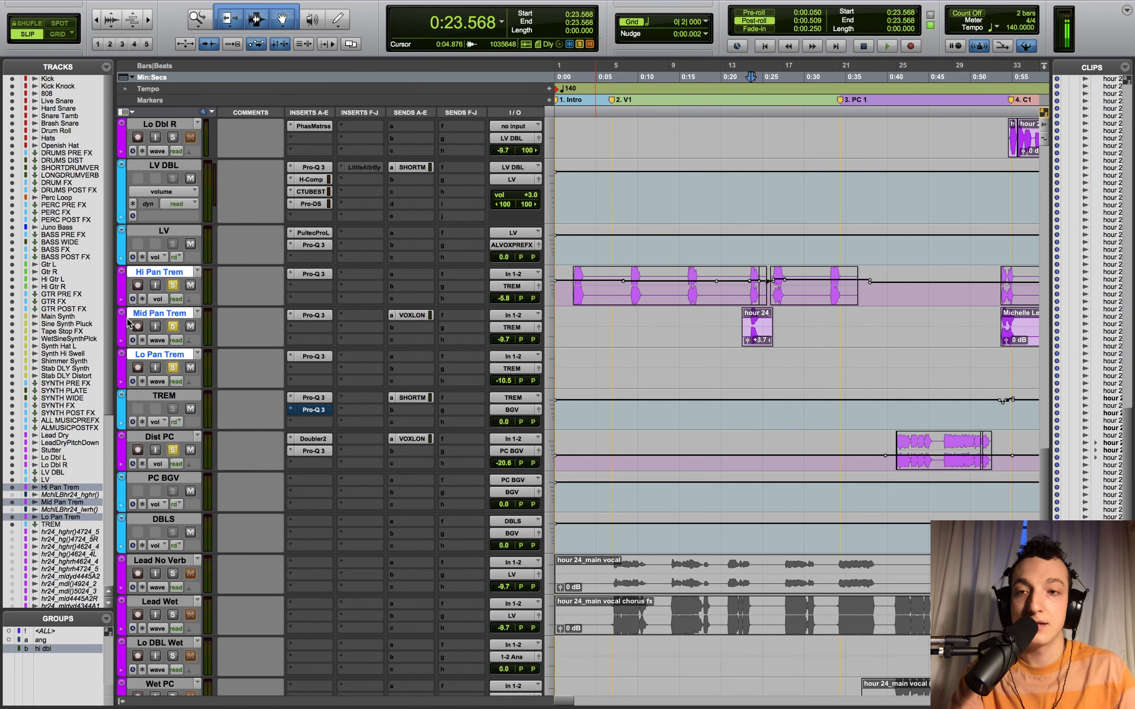
left_click(173, 326, "super")
key("space")
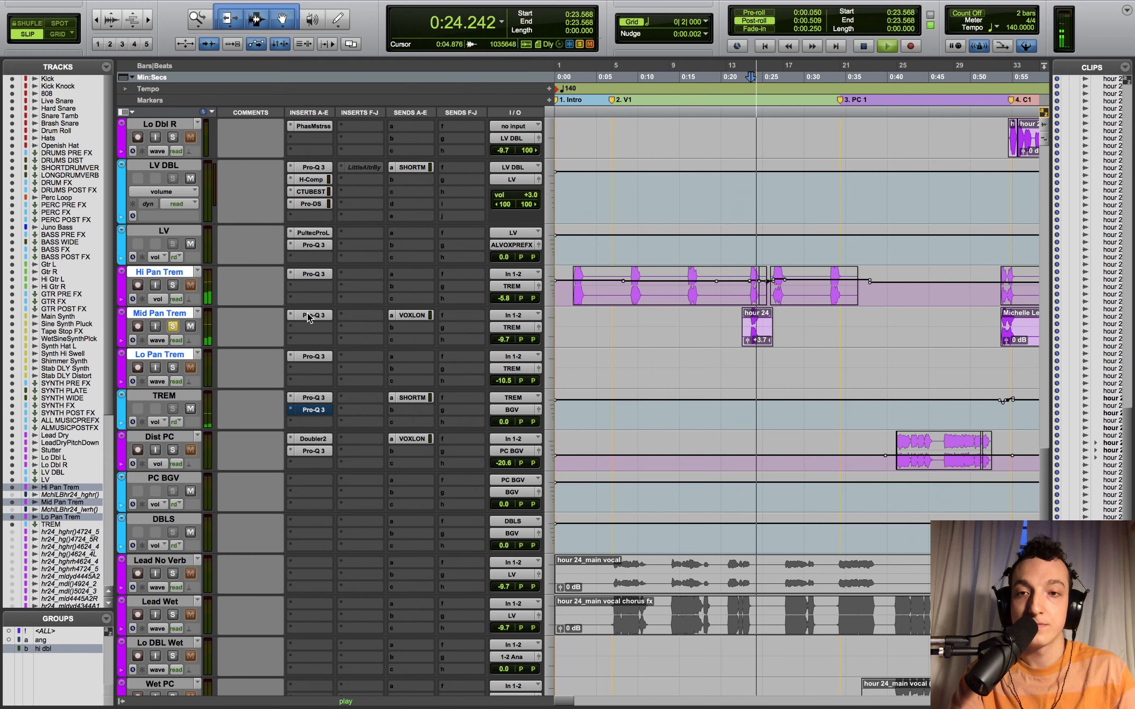
left_click(309, 316)
key("space")
key("space")
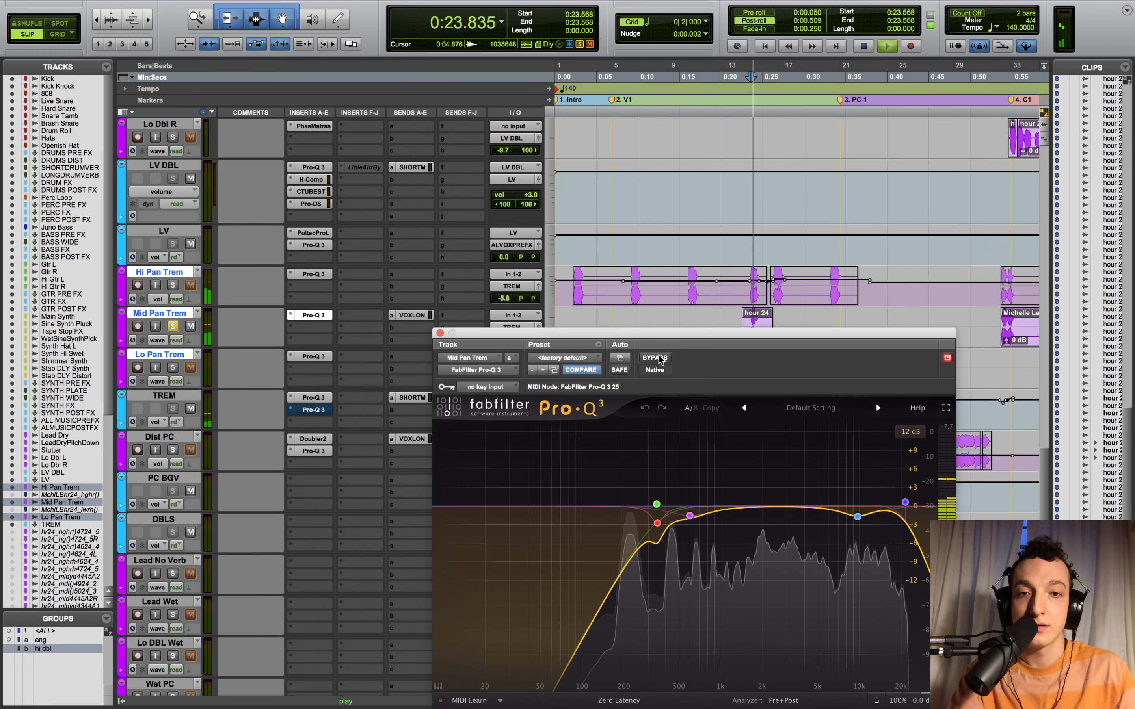
left_click(654, 358)
key("space")
key("space")
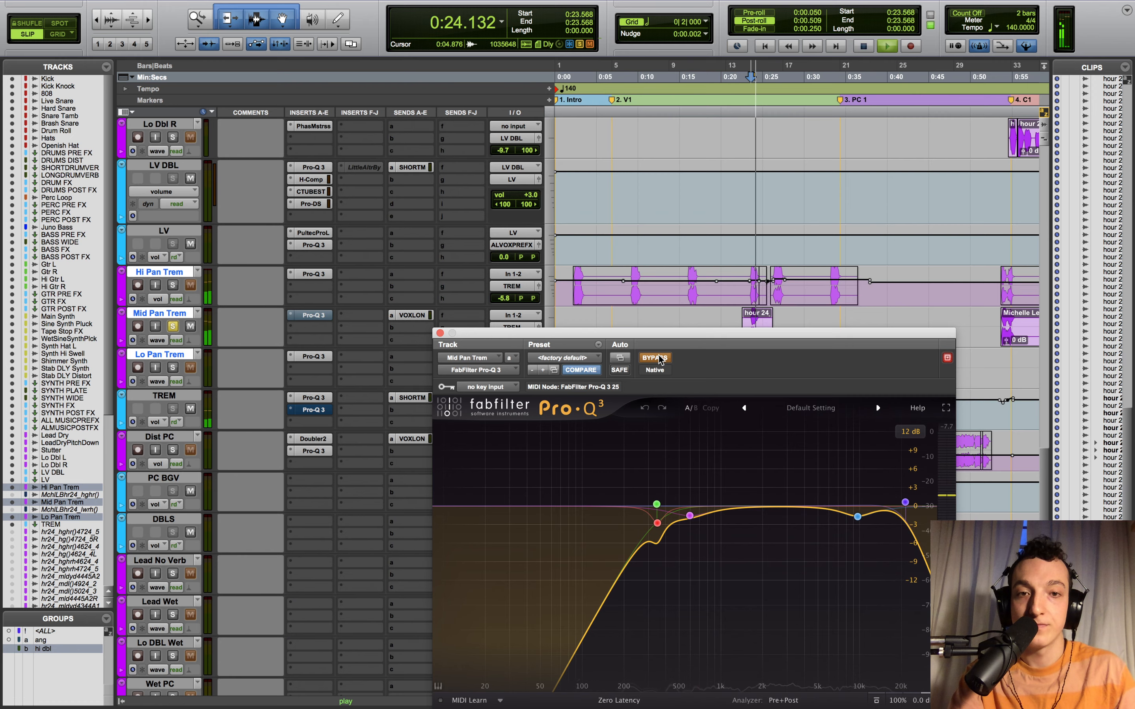
key("space")
left_click(655, 358)
left_click(440, 333)
scroll(722, 384, "right", 2)
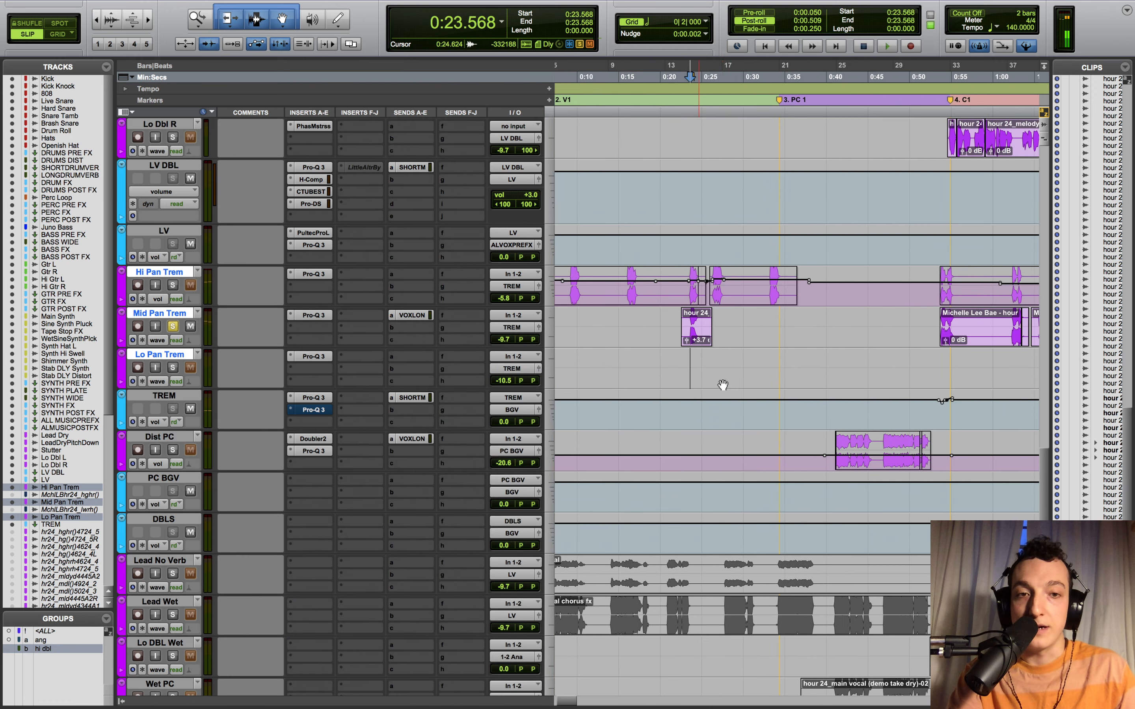
- Set the play position to 1:13.142, open Lo Pan Trem's Pro-Q 3, and solo Lo Pan Trem
key("r")
key("r")
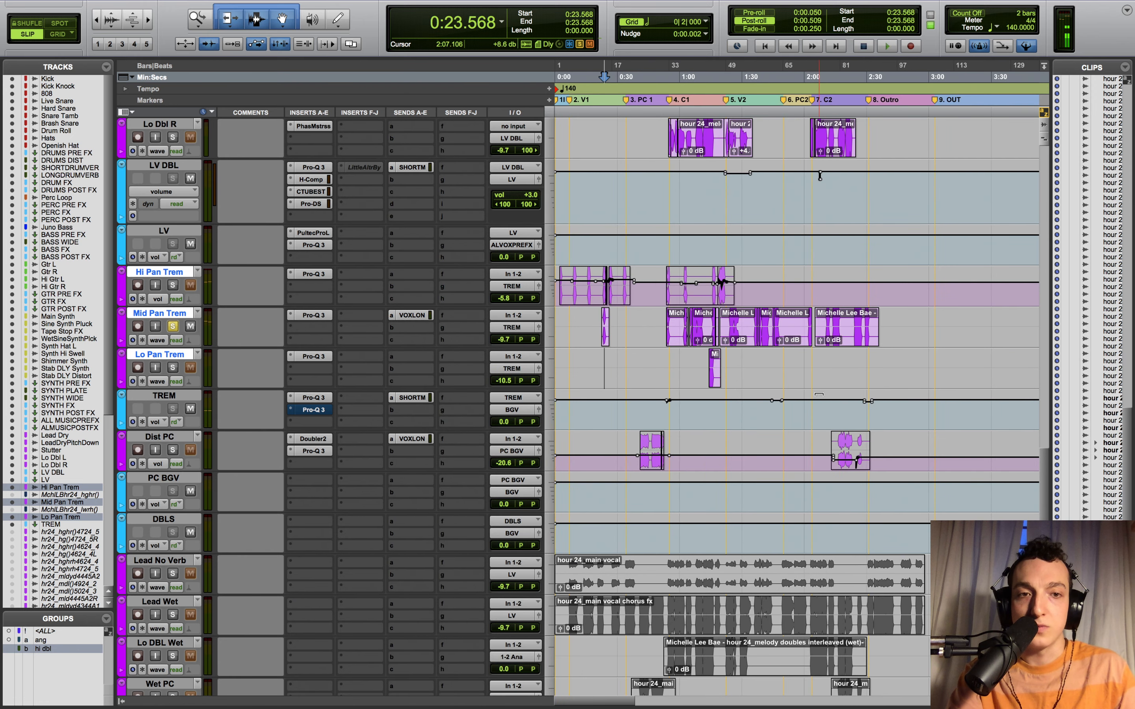
left_click(706, 408)
left_click(314, 357)
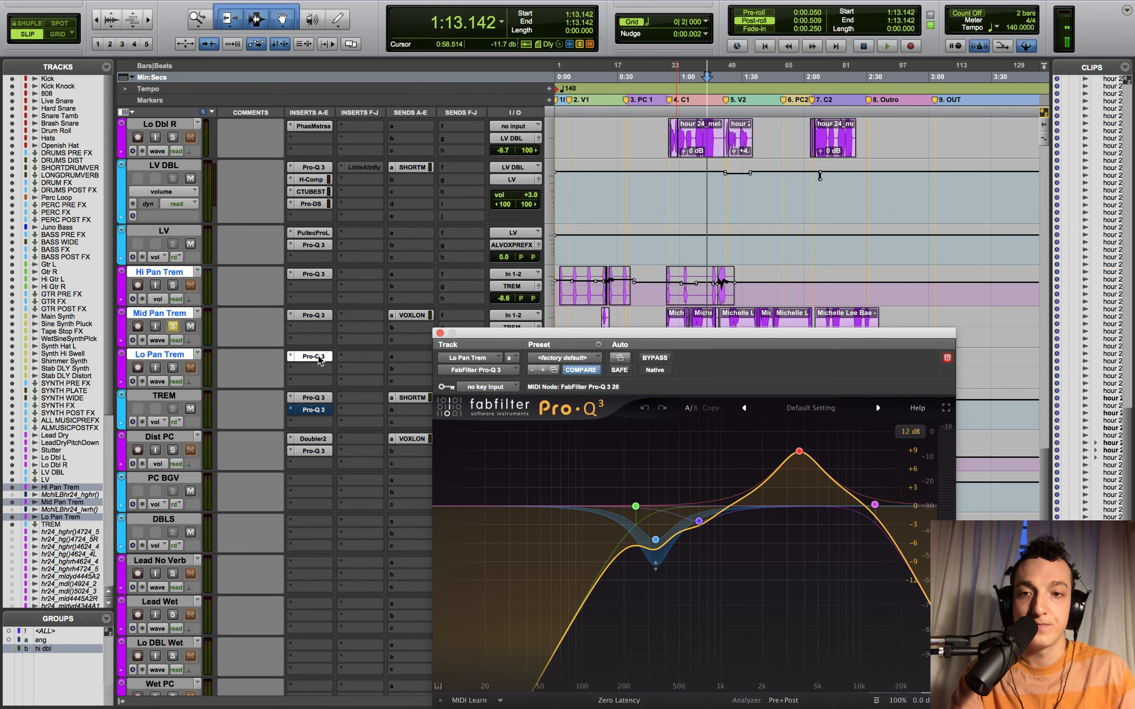
key("space")
left_click(172, 369)
key("space")
key("space")
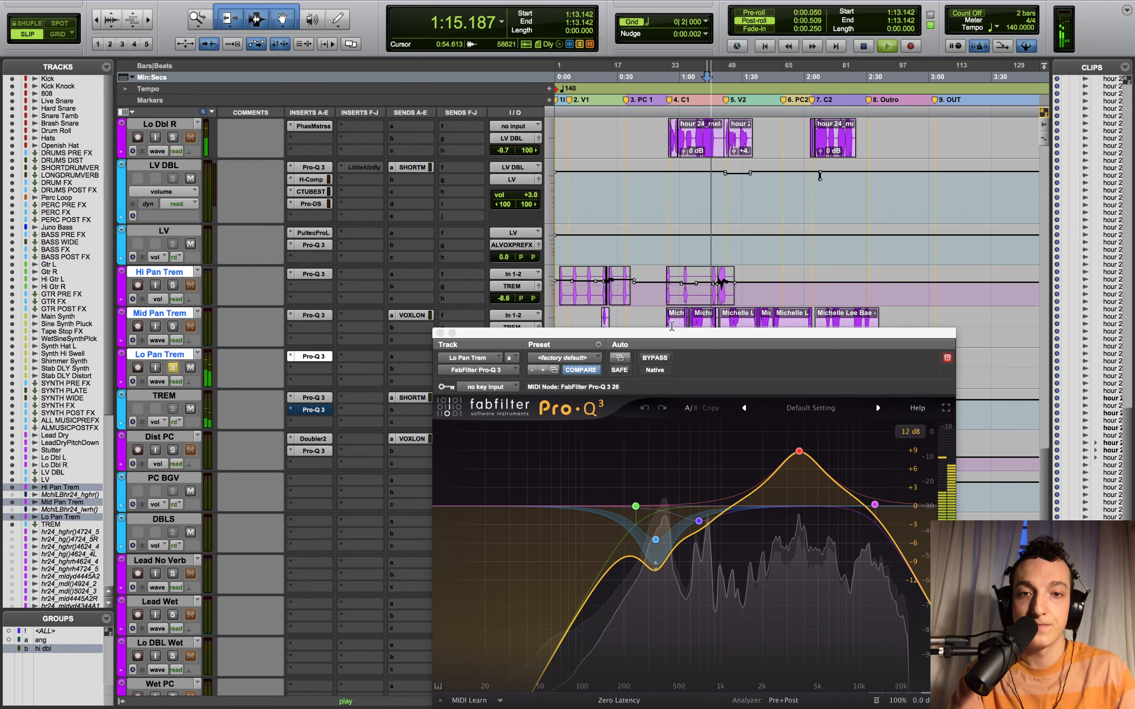
- Play Lo Pan Trem with its Pro-Q 3 bypassed, then re-enable the EQ and close it
left_click_drag(662, 334, 593, 185)
key("space")
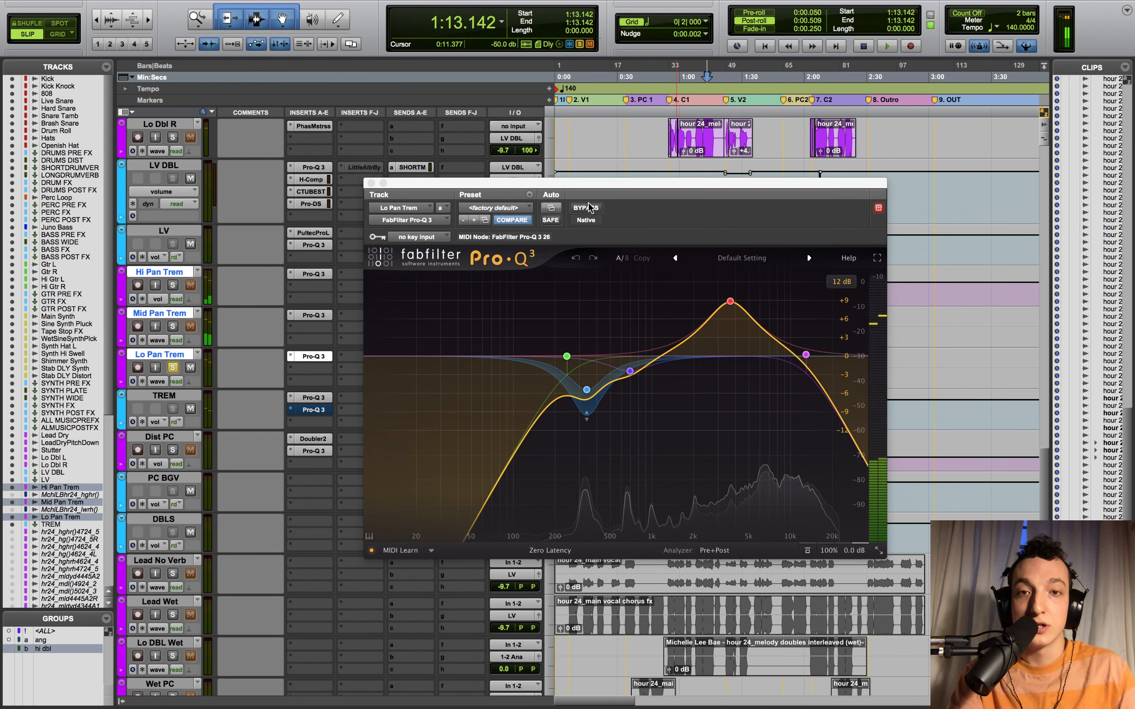
left_click(586, 208)
key("space")
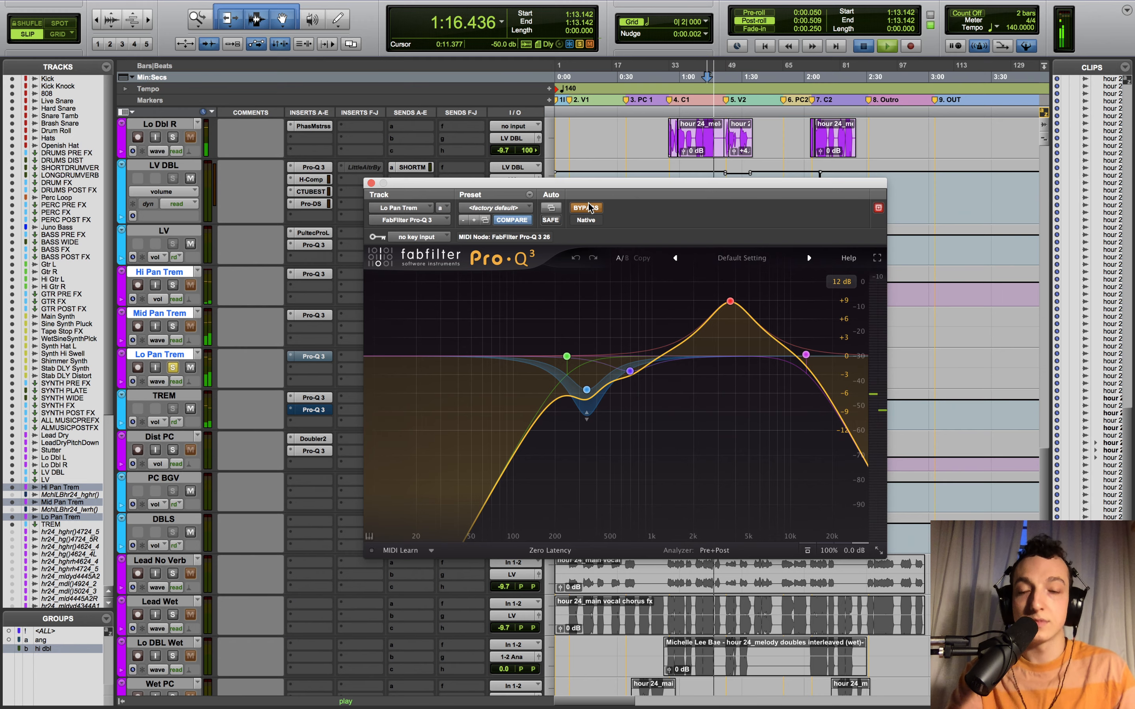
key("space")
left_click(587, 208)
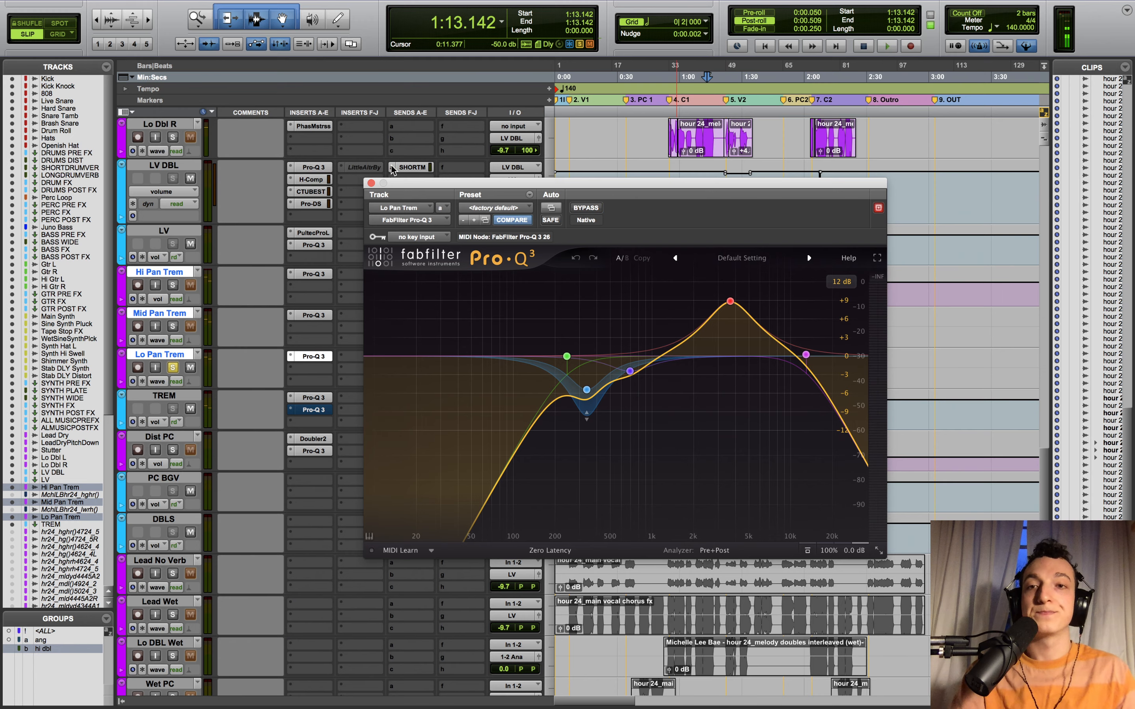
left_click(370, 183)
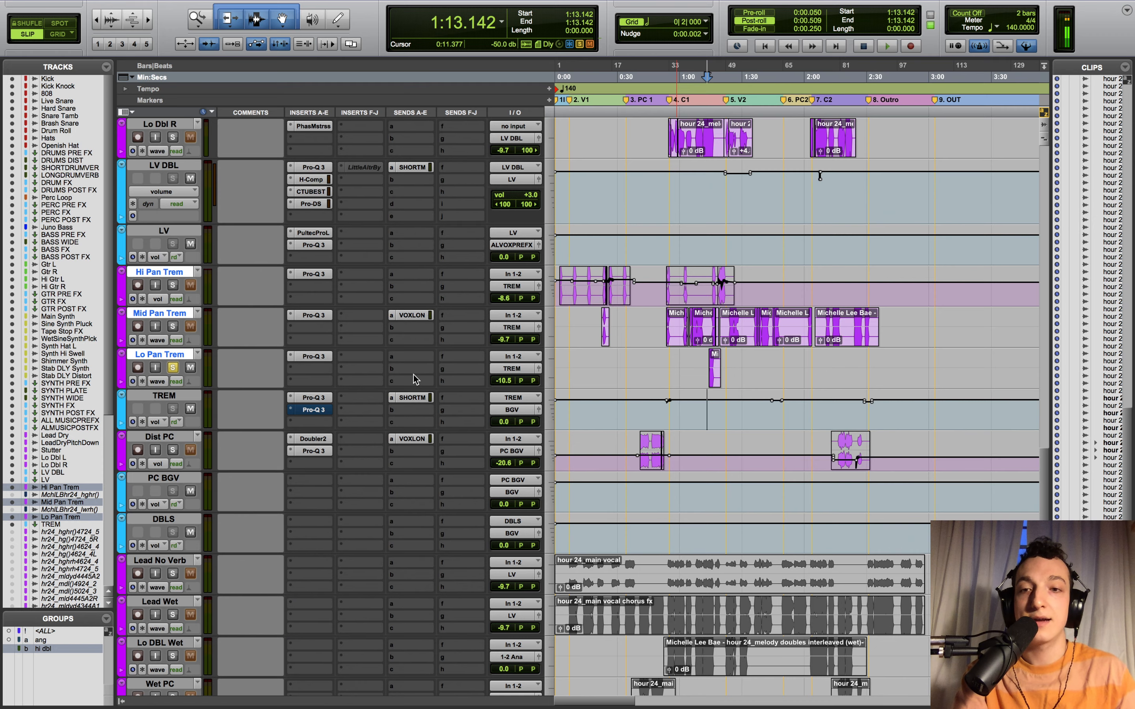
- Show (fx b) FabFilter Pro-Q 3 Master Bypass automation on TREM and open that second Pro-Q 3
left_click(313, 397)
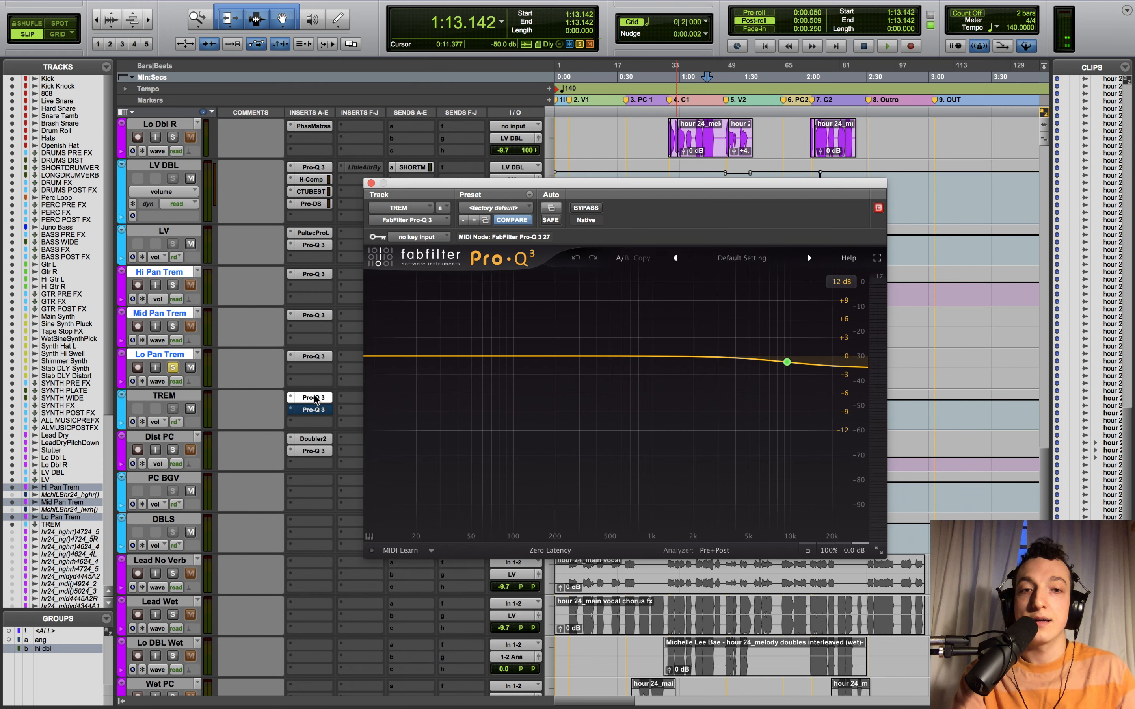
left_click(157, 421)
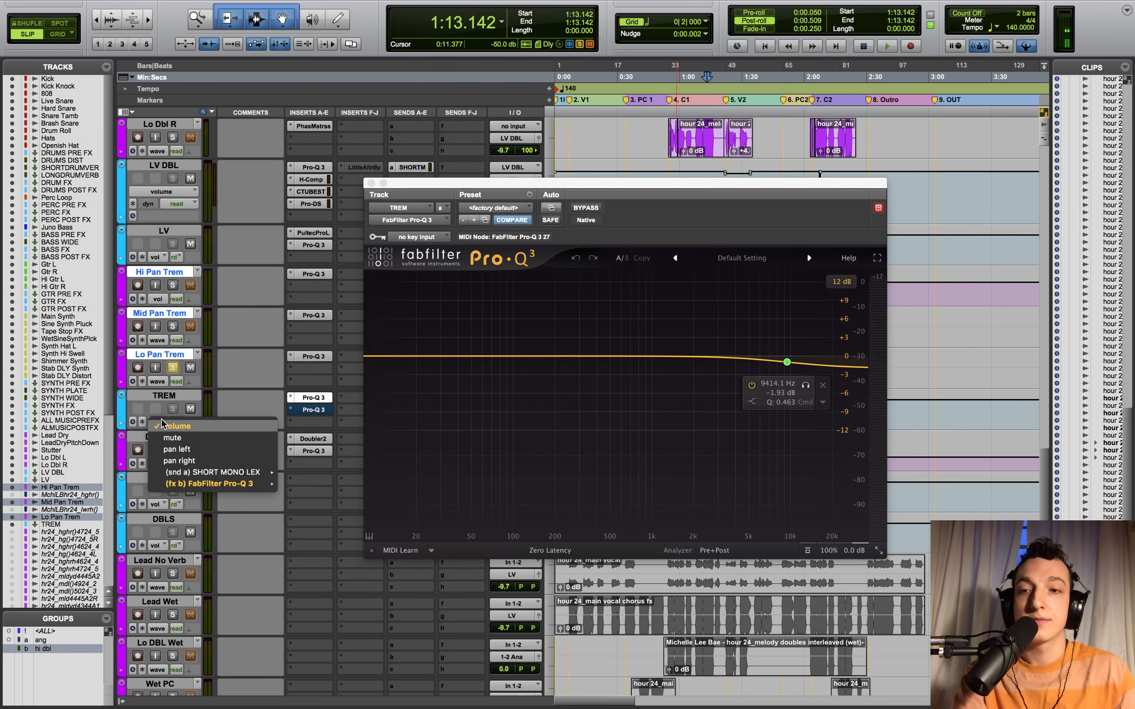
mouse_move(270, 487)
left_click(321, 487)
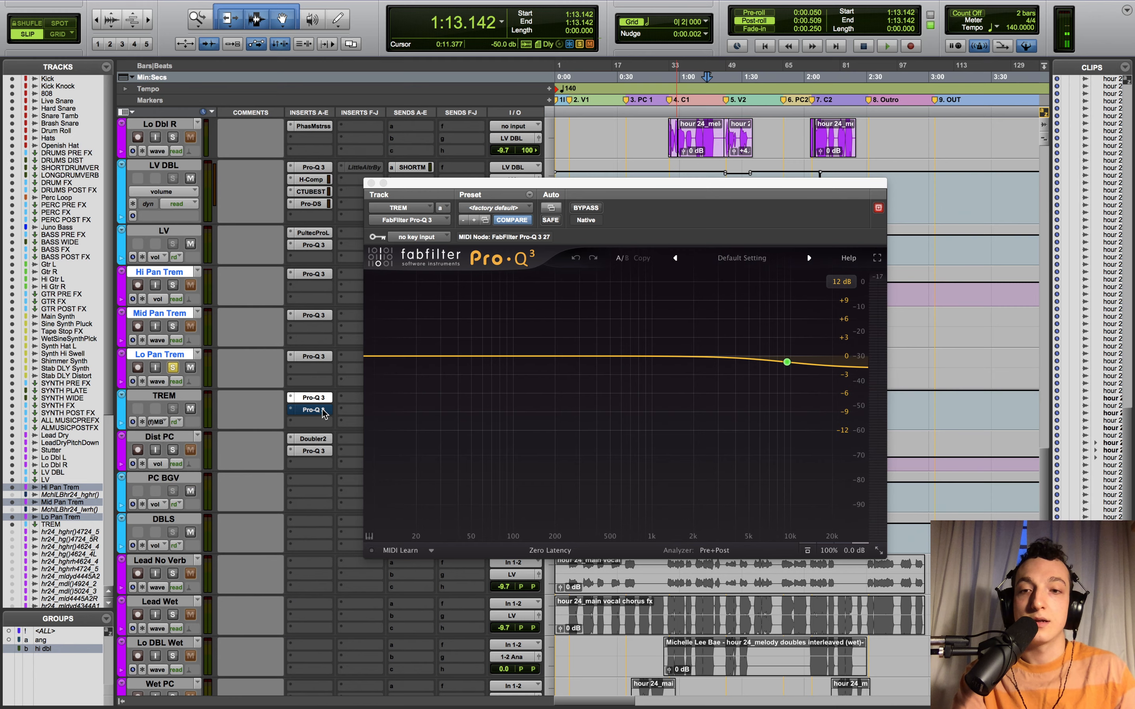
left_click(322, 408)
left_click(371, 183)
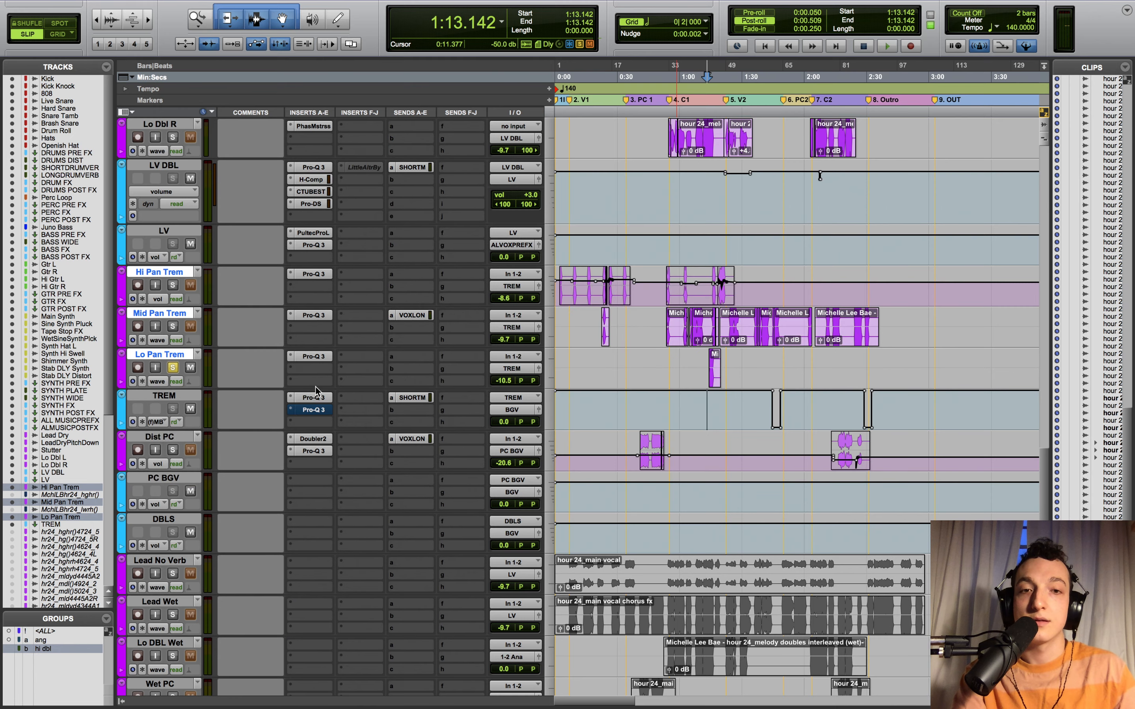
left_click(311, 410)
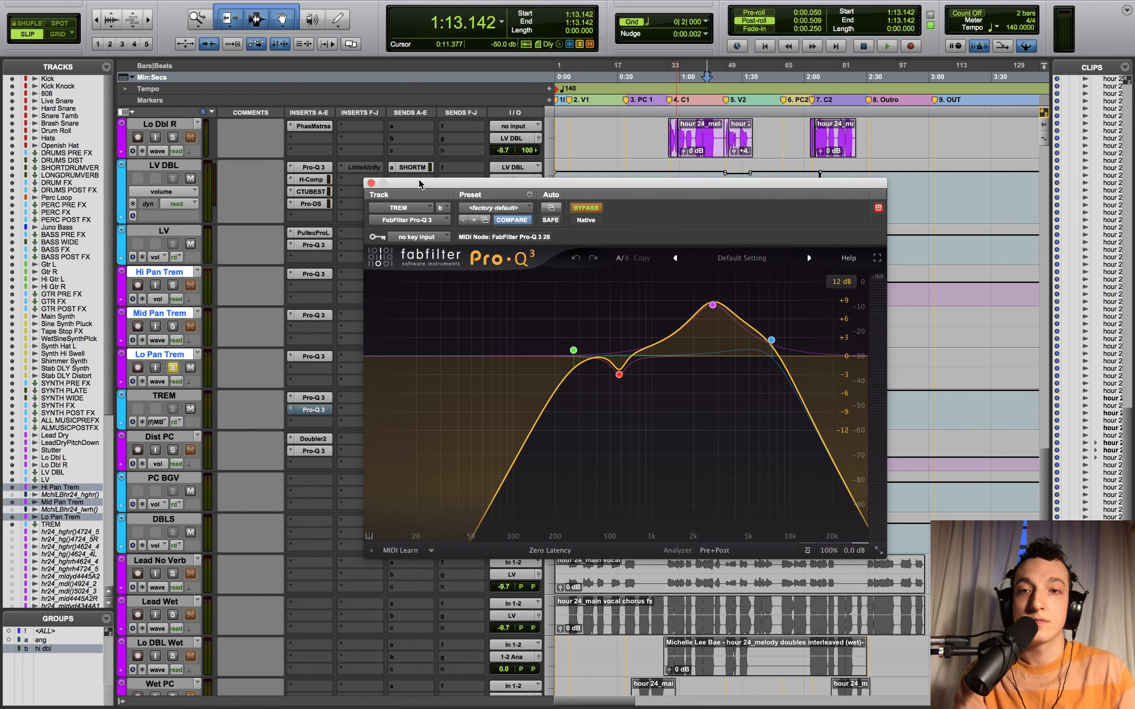
left_click_drag(421, 184, 149, 252)
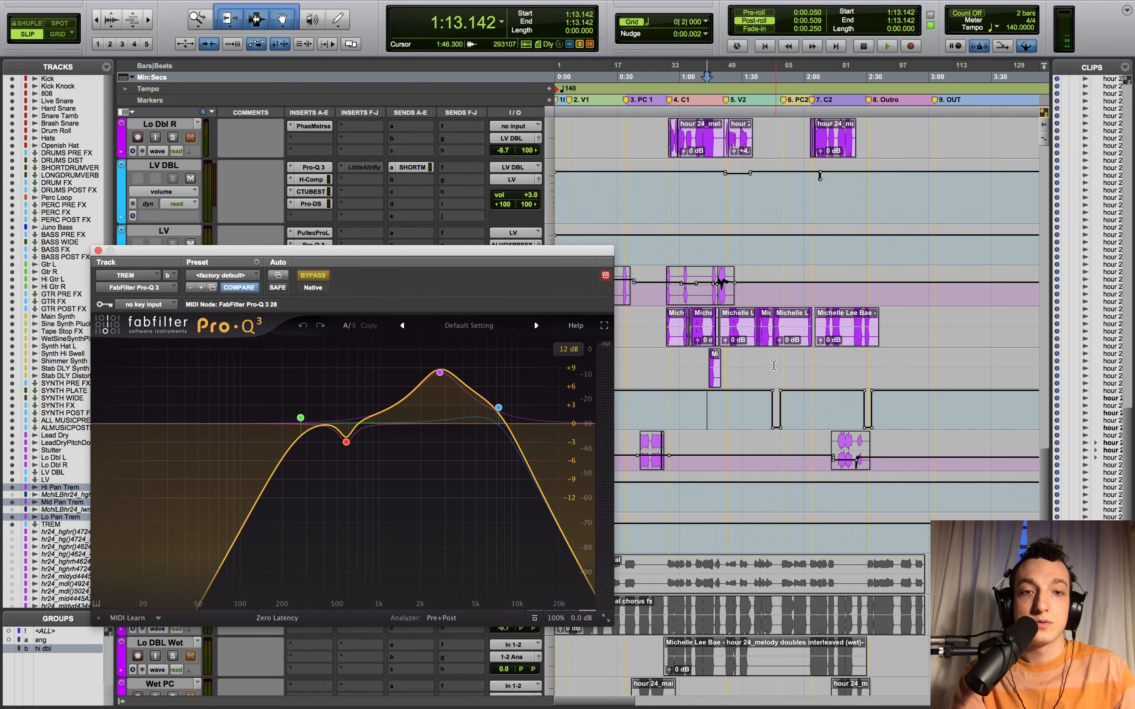
- Play from 1:44.350 with Mid Pan Trem also soloed to audition the TREM EQ, then close it
left_click(774, 366)
key("t")
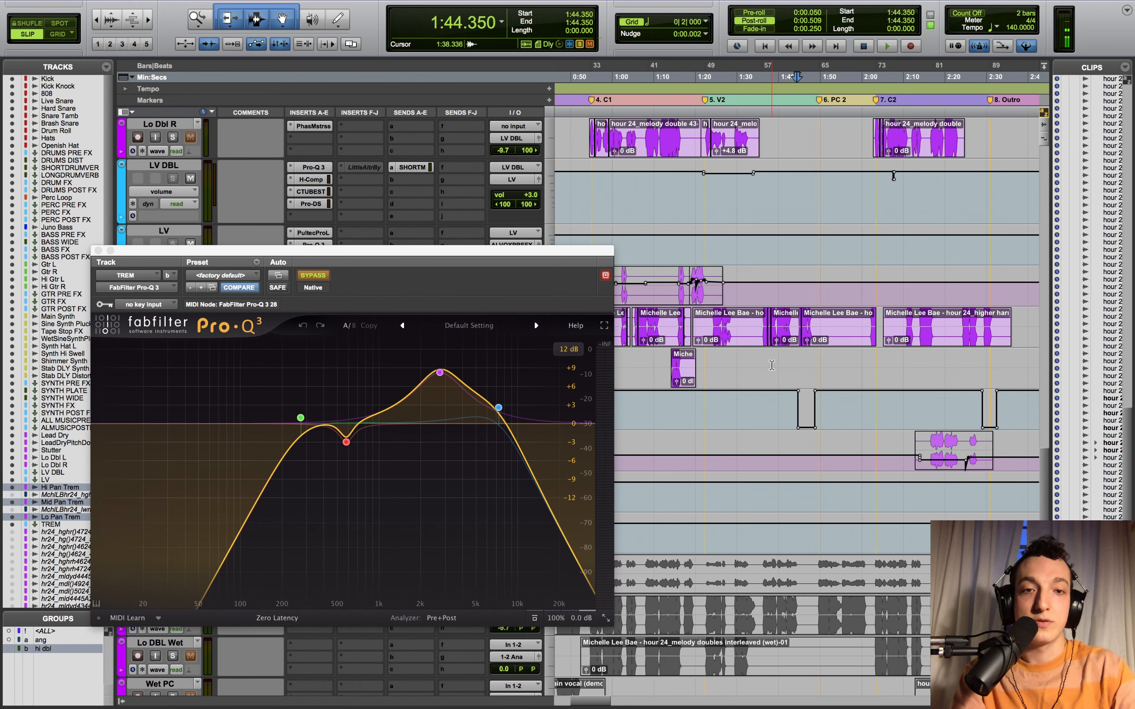
key("space")
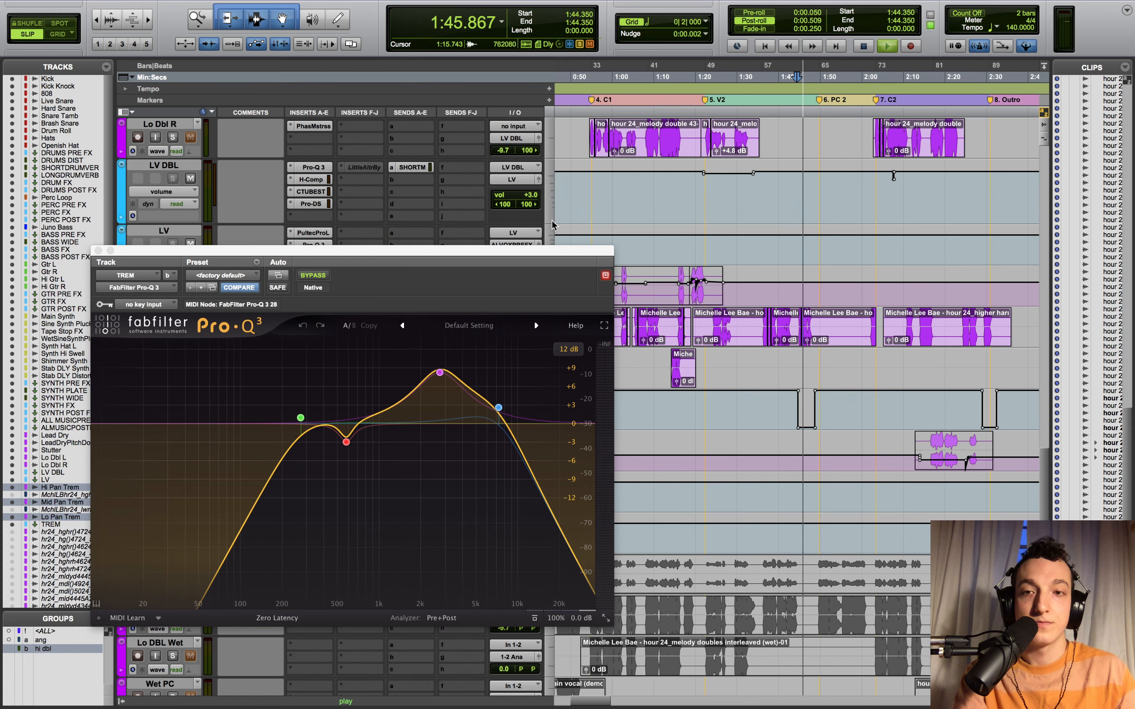
key("space")
left_click_drag(503, 252, 521, 415)
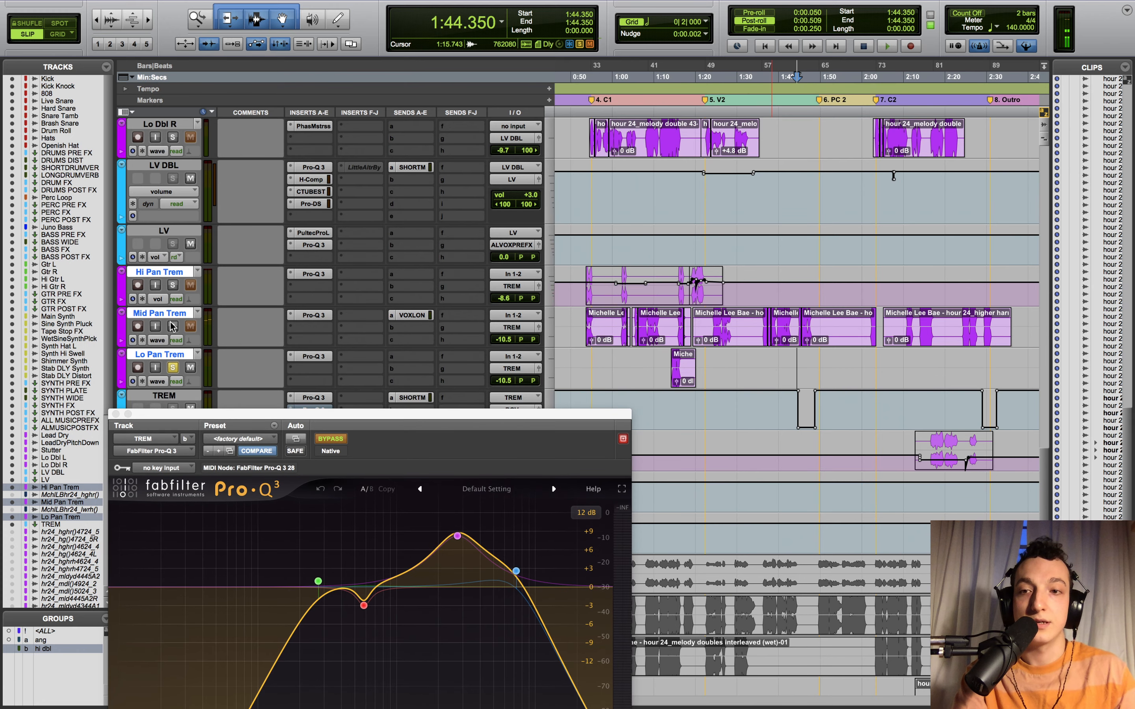
left_click(172, 326)
key("space")
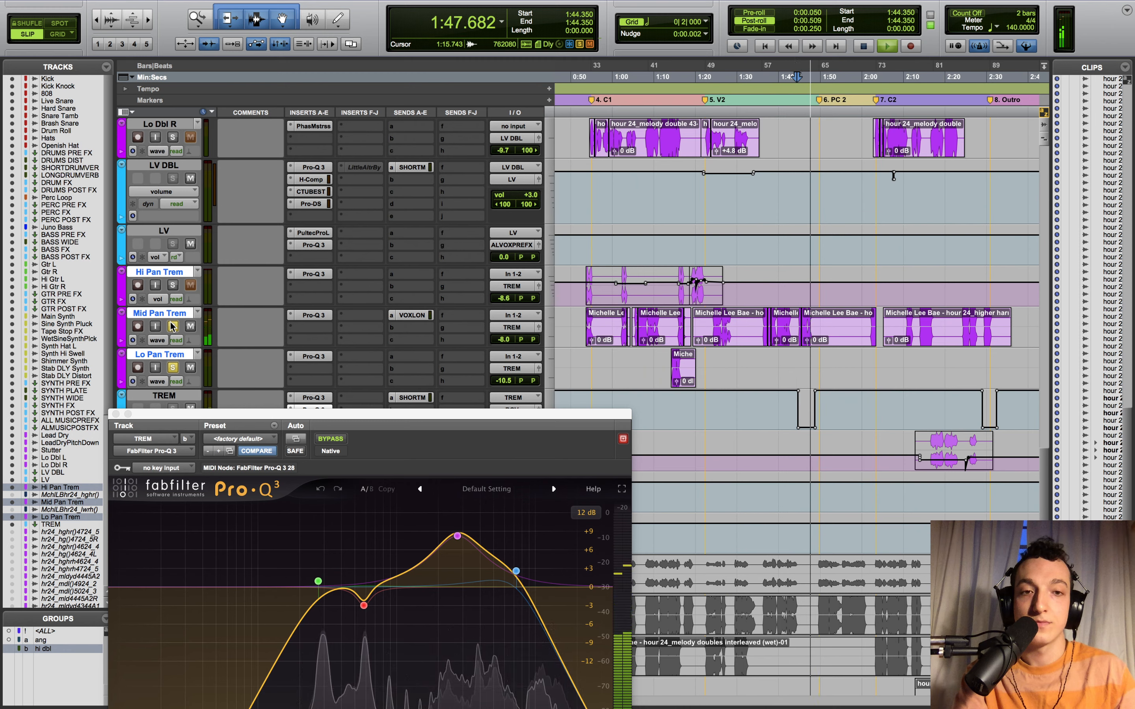
key("space")
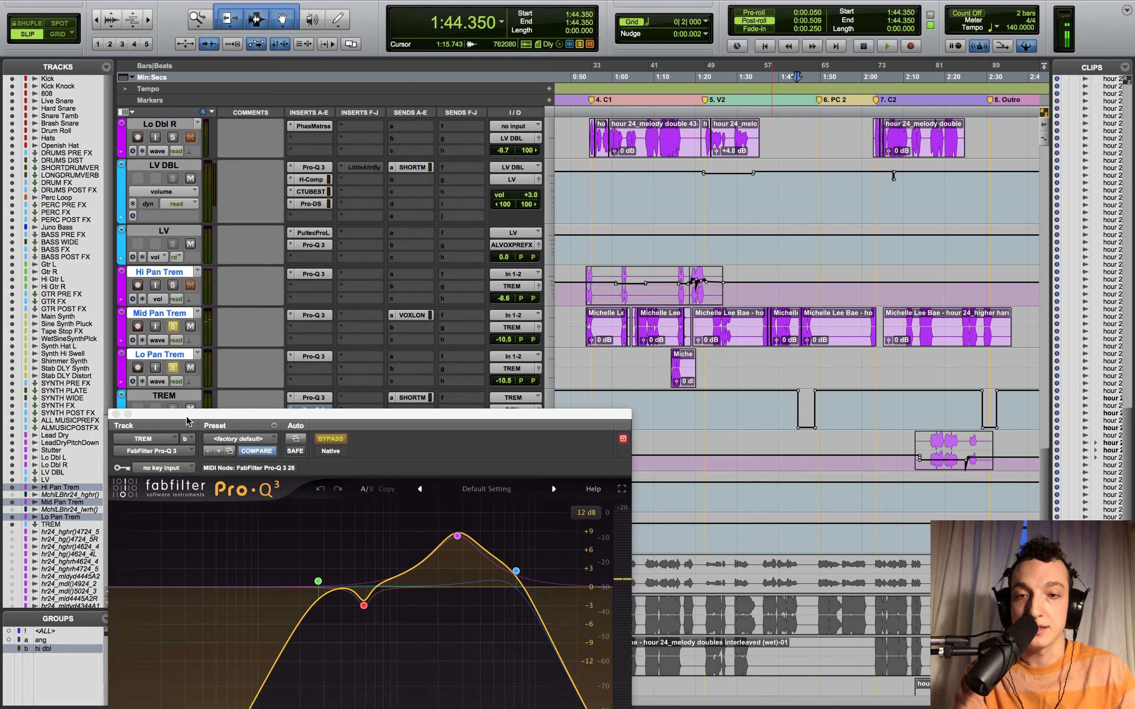
left_click(116, 414)
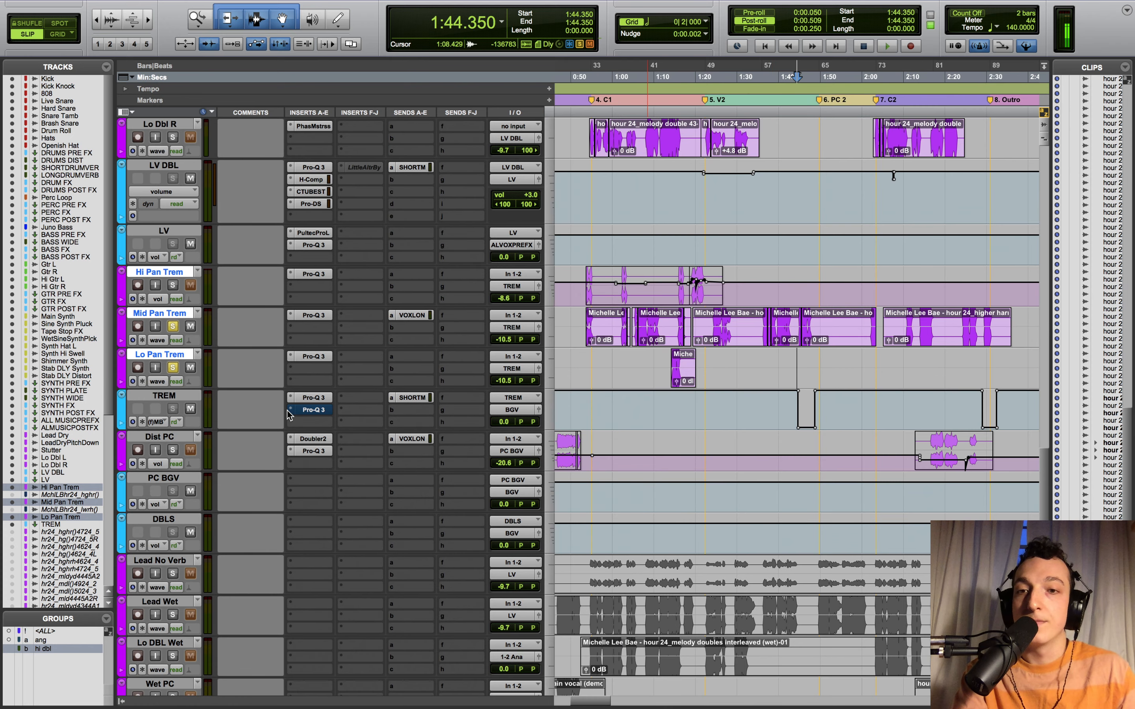
left_click(316, 412)
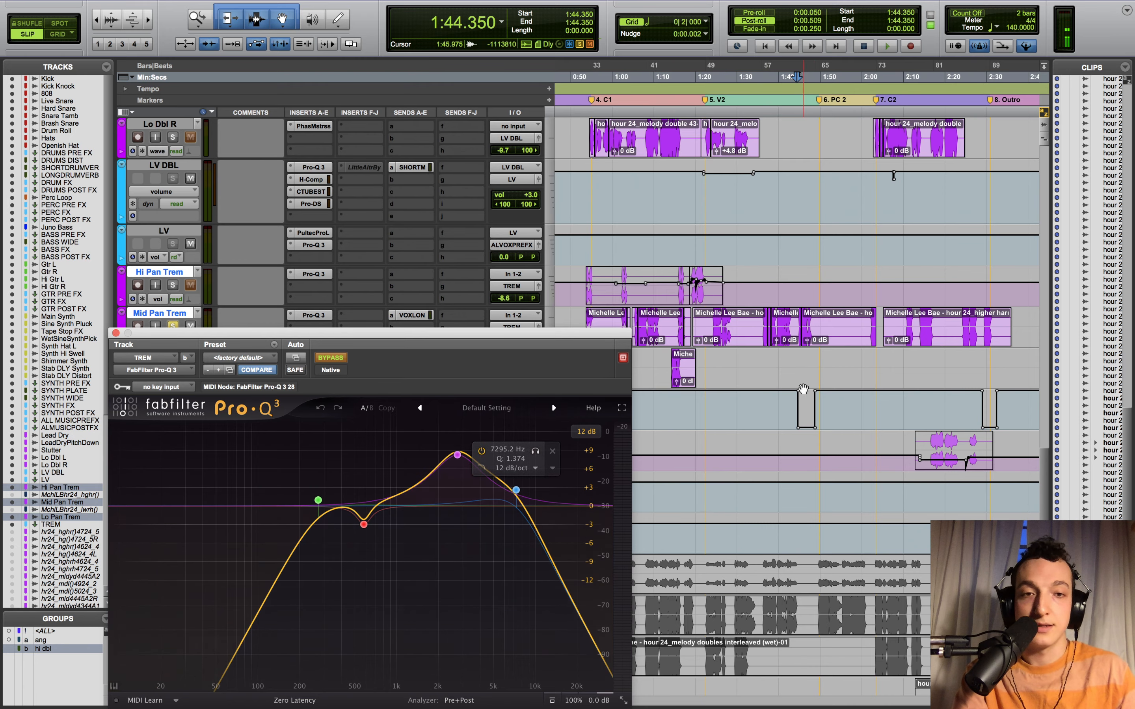
left_click(116, 333)
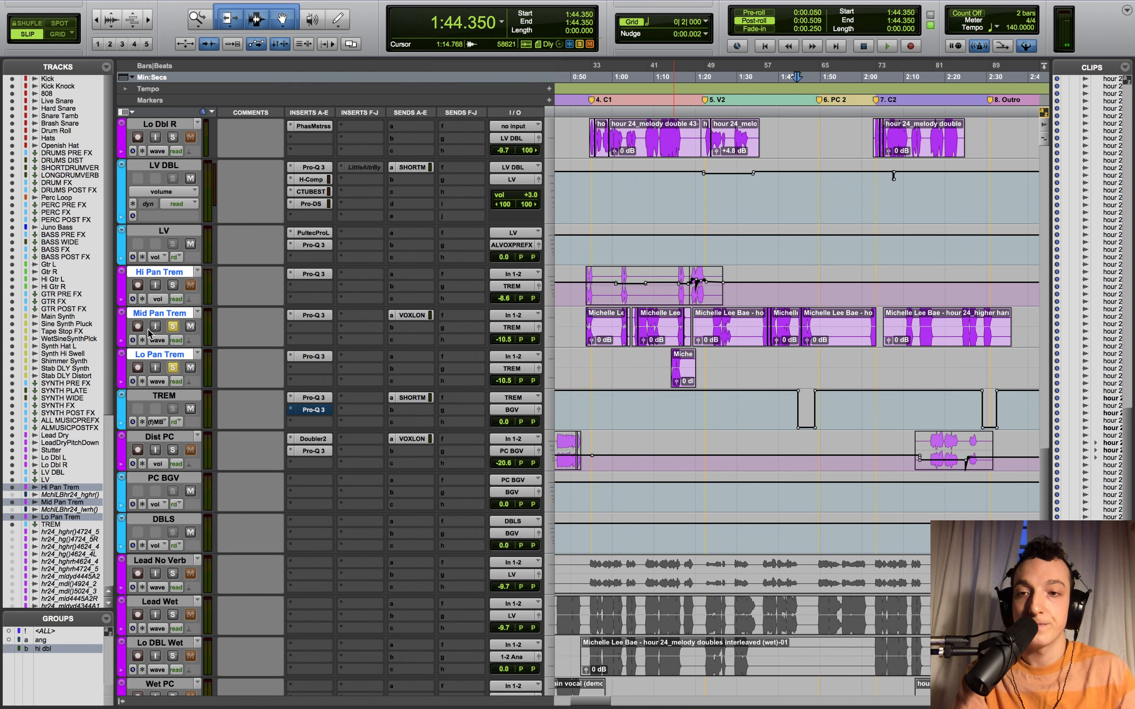
- Open TREM's SHORTM send level and play with Hi, Mid and Lo Pan Trem soloed
left_click(173, 328)
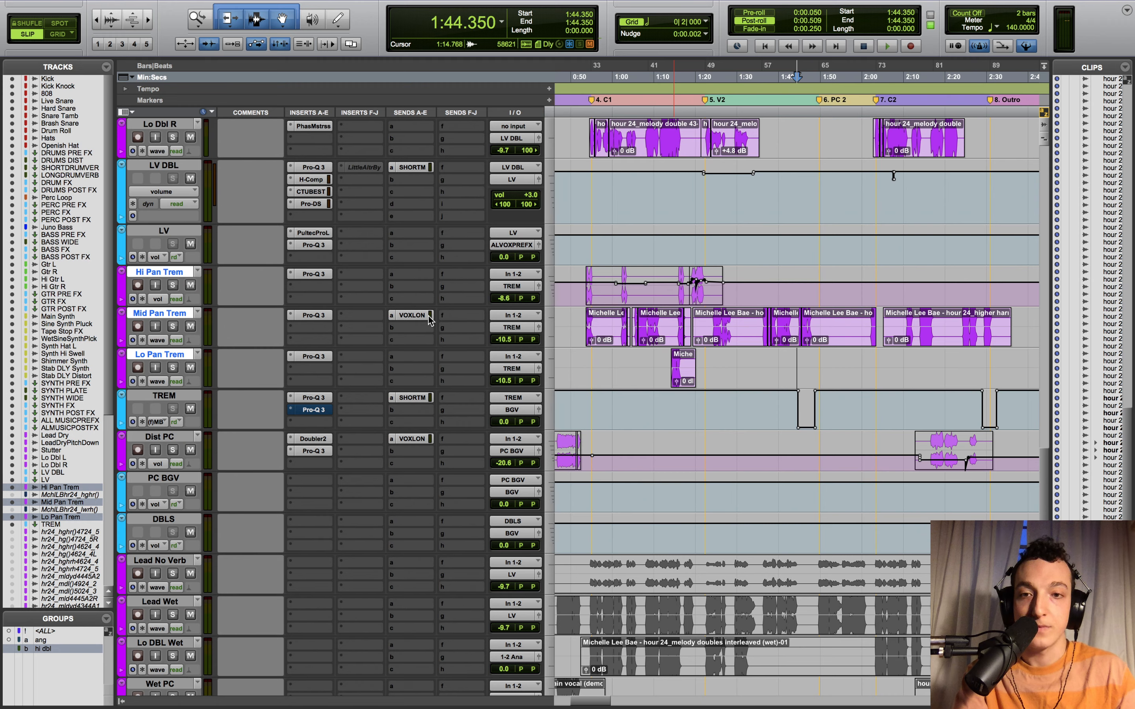
left_click(413, 397)
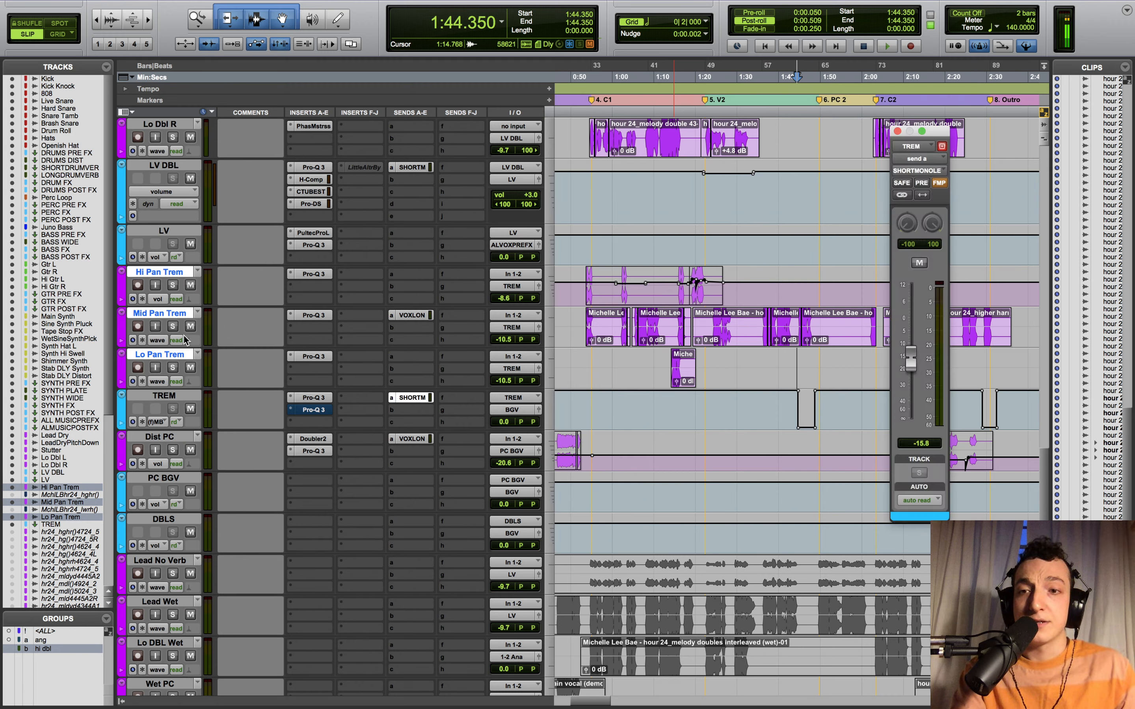
left_click(173, 327)
key("space")
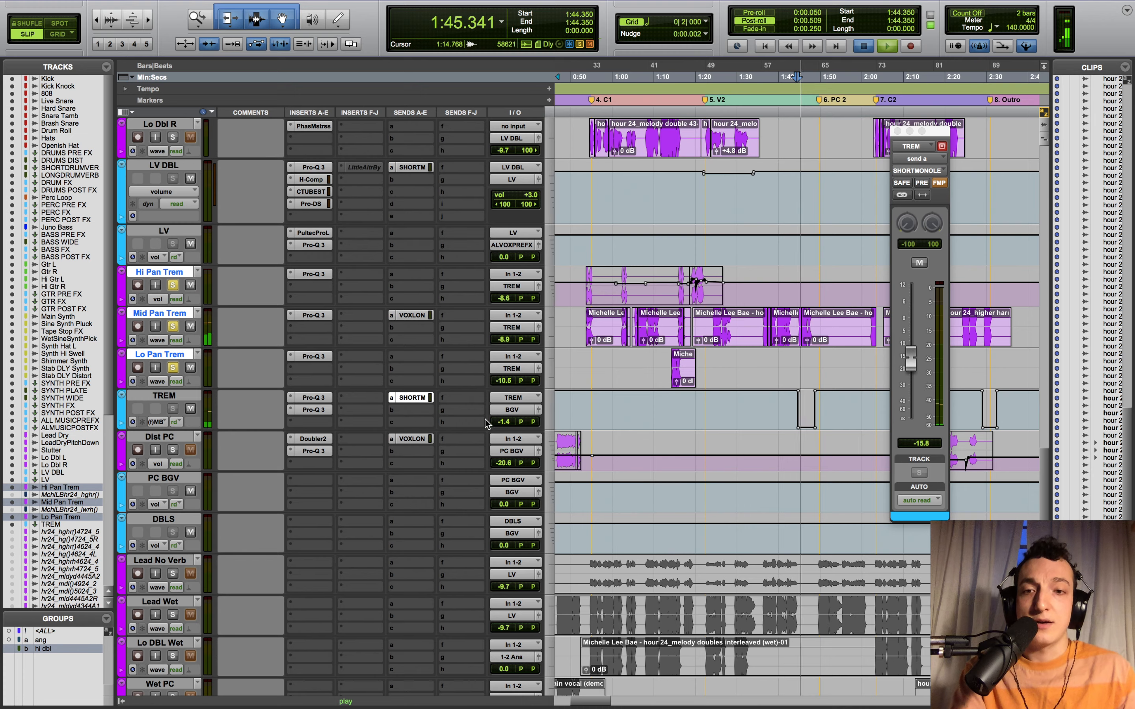
key("space")
left_click(413, 398)
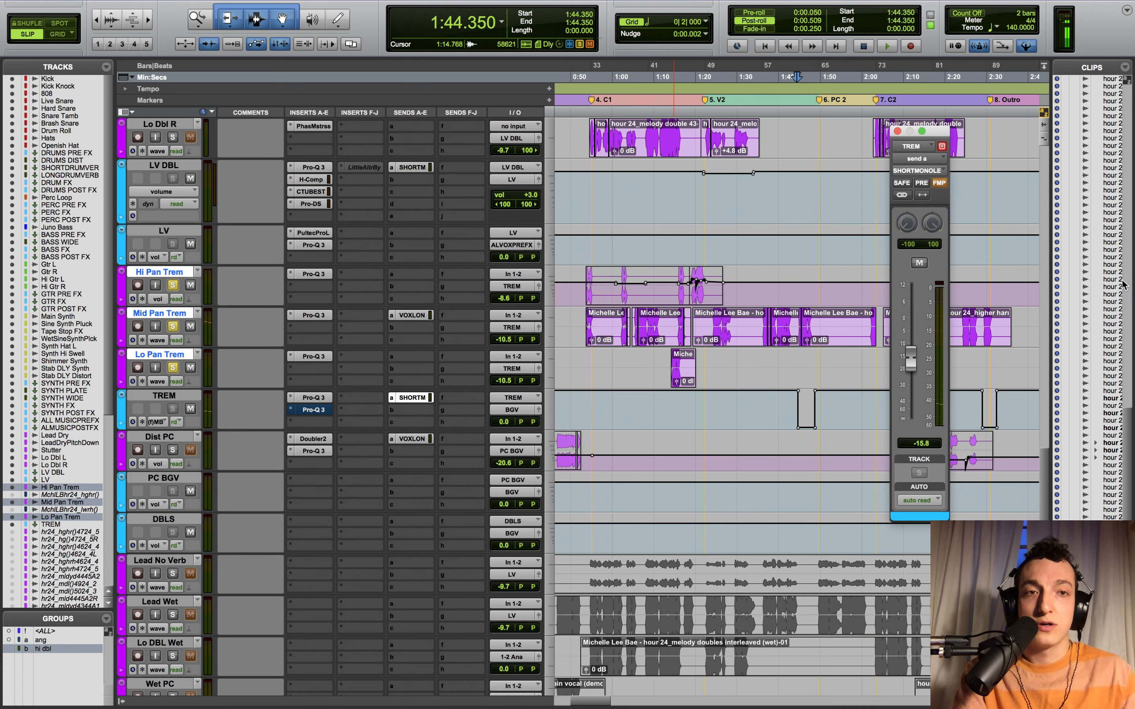
- Audition the SHORTMONOLEX Lexicon 480L with ALL VOX PRE FX muted and unmuted, then close it
left_click(1049, 484)
scroll(586, 417, "down", 15)
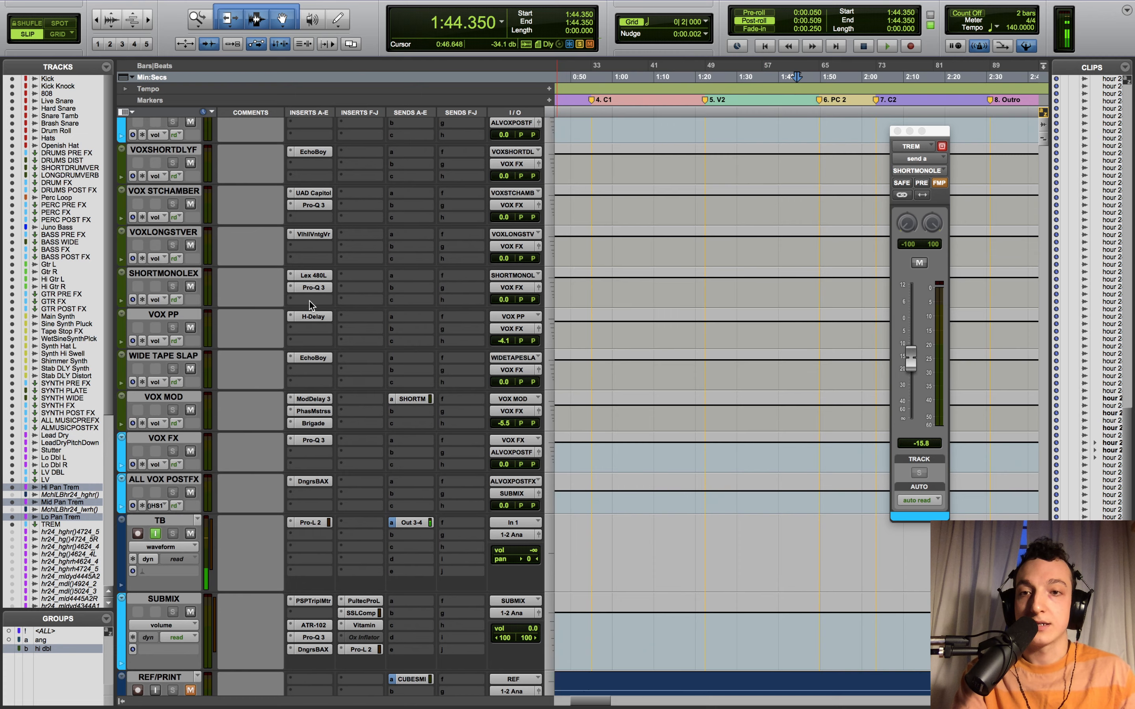
left_click(313, 277)
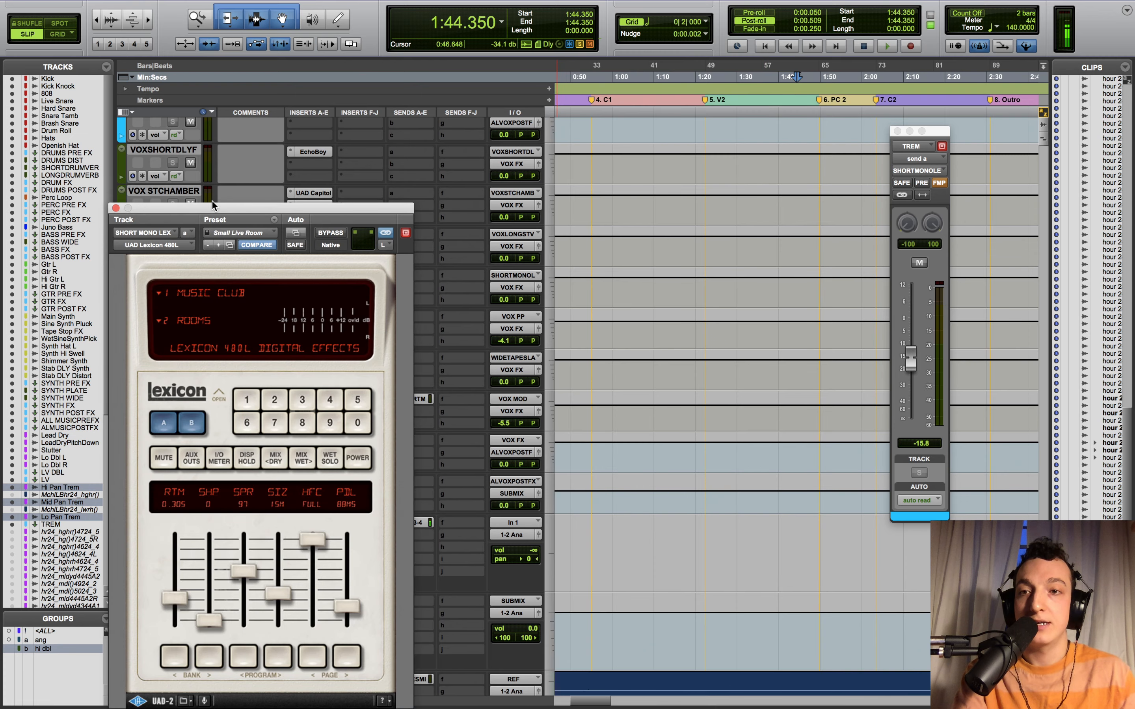
left_click_drag(212, 204, 692, 69)
key("space")
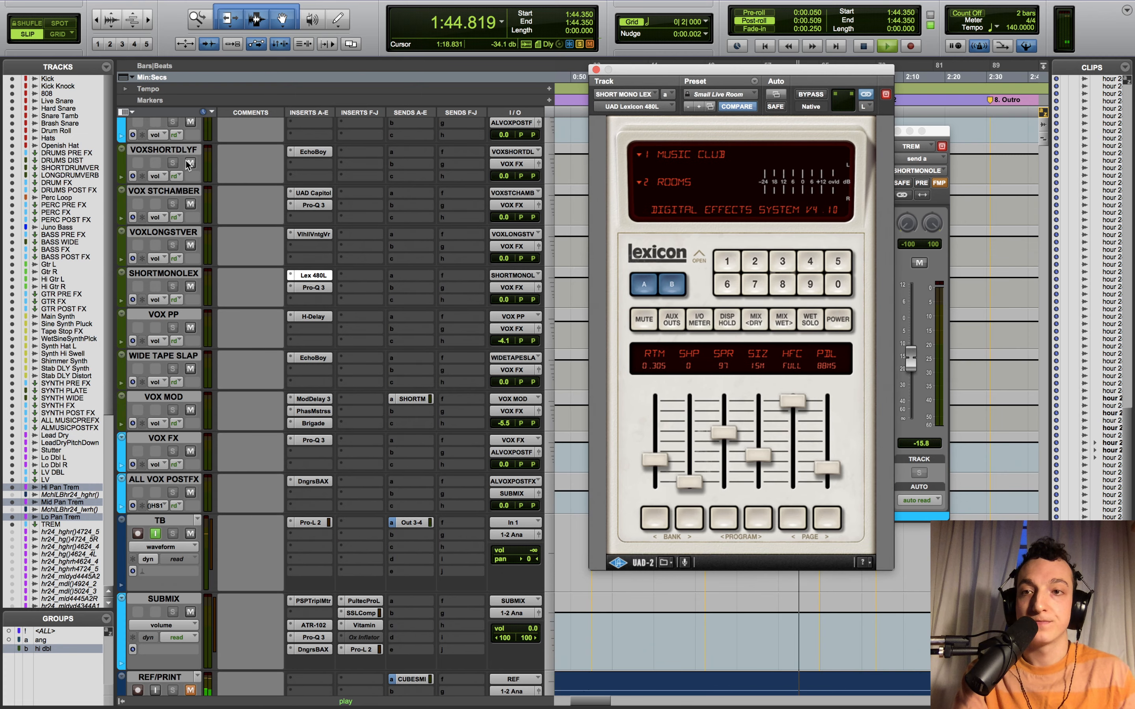
scroll(187, 167, "up", 2)
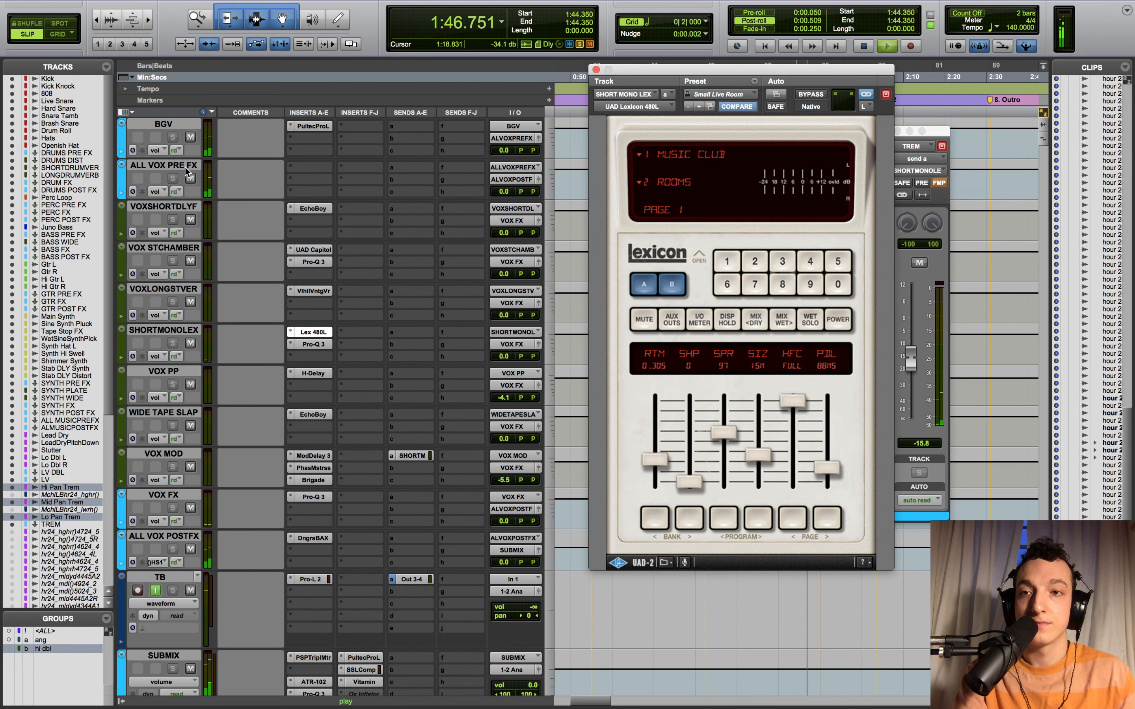
key("space")
left_click(190, 178)
key("space")
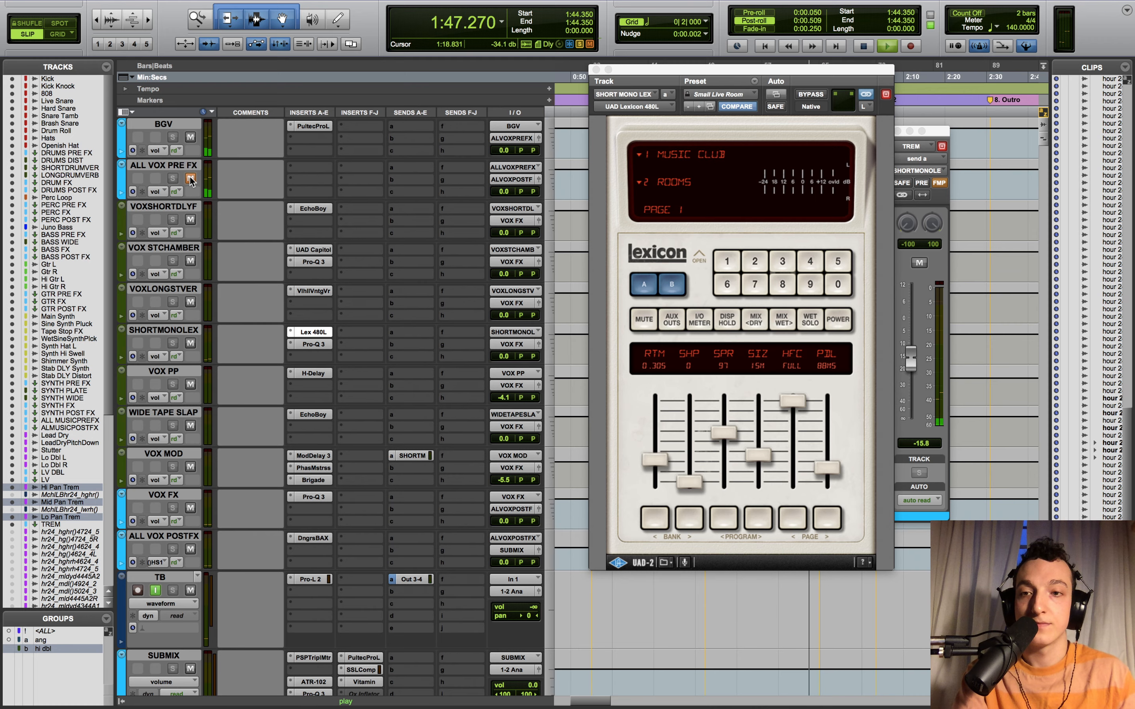
key("space")
left_click(190, 178)
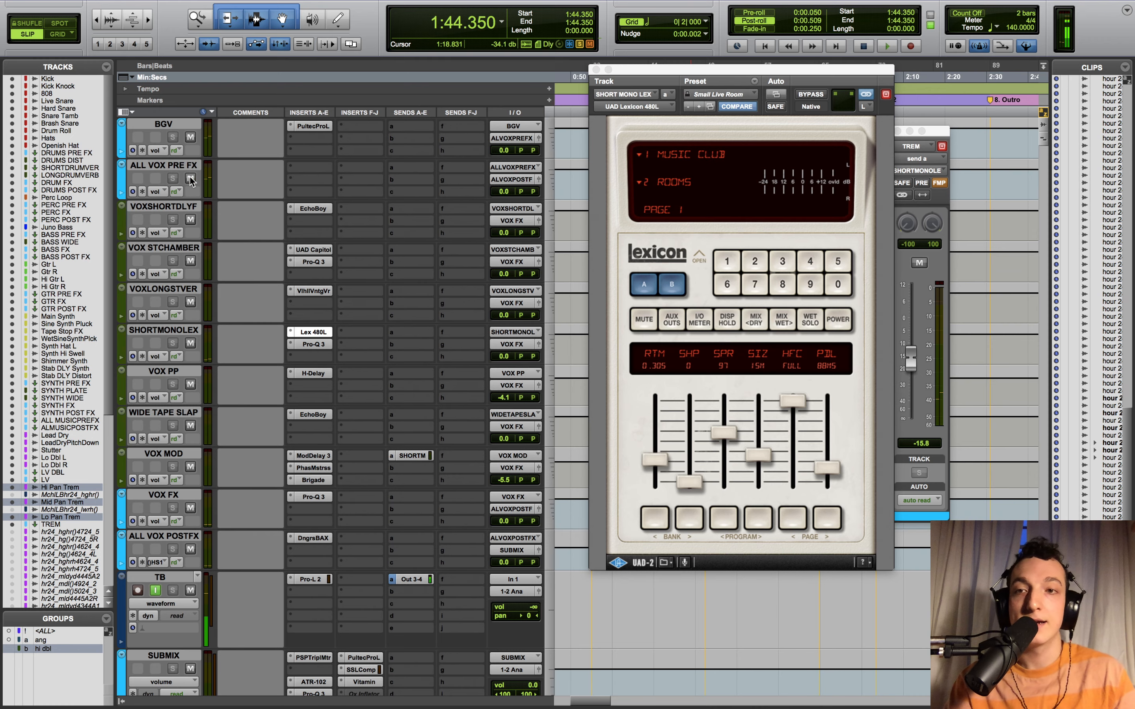
left_click(597, 70)
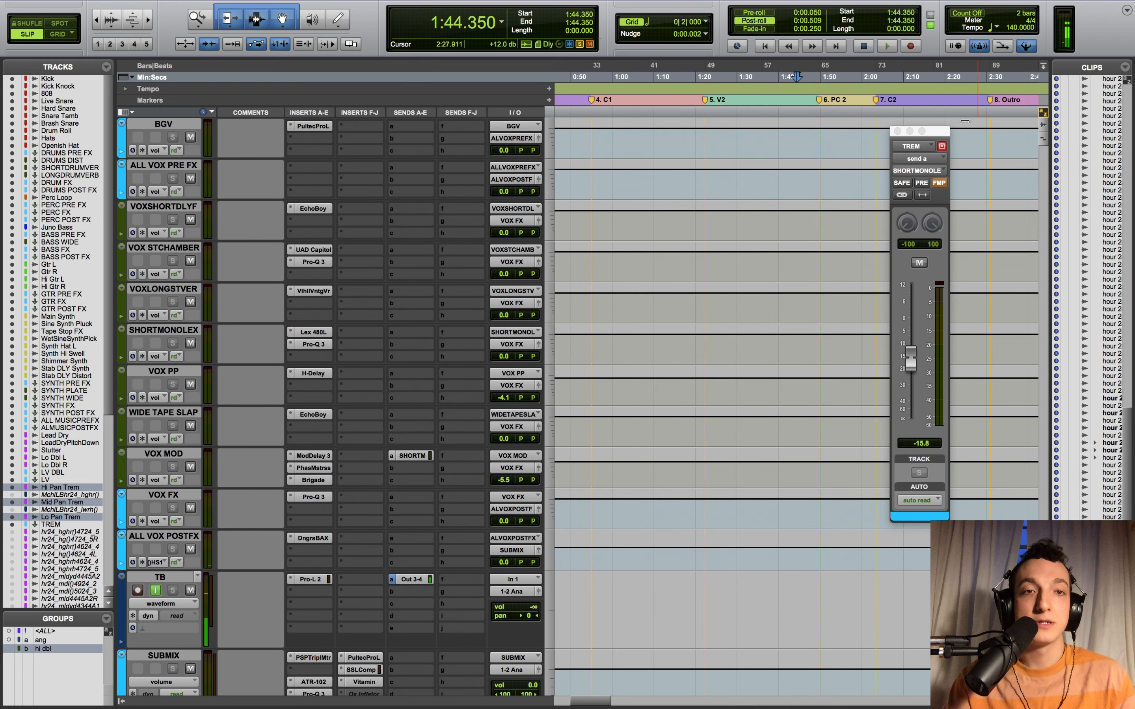
- Close the TREM send level window and scroll back up to the Pan Trem tracks
left_click(898, 130)
scroll(895, 204, "up", 10)
scroll(895, 204, "up", 2)
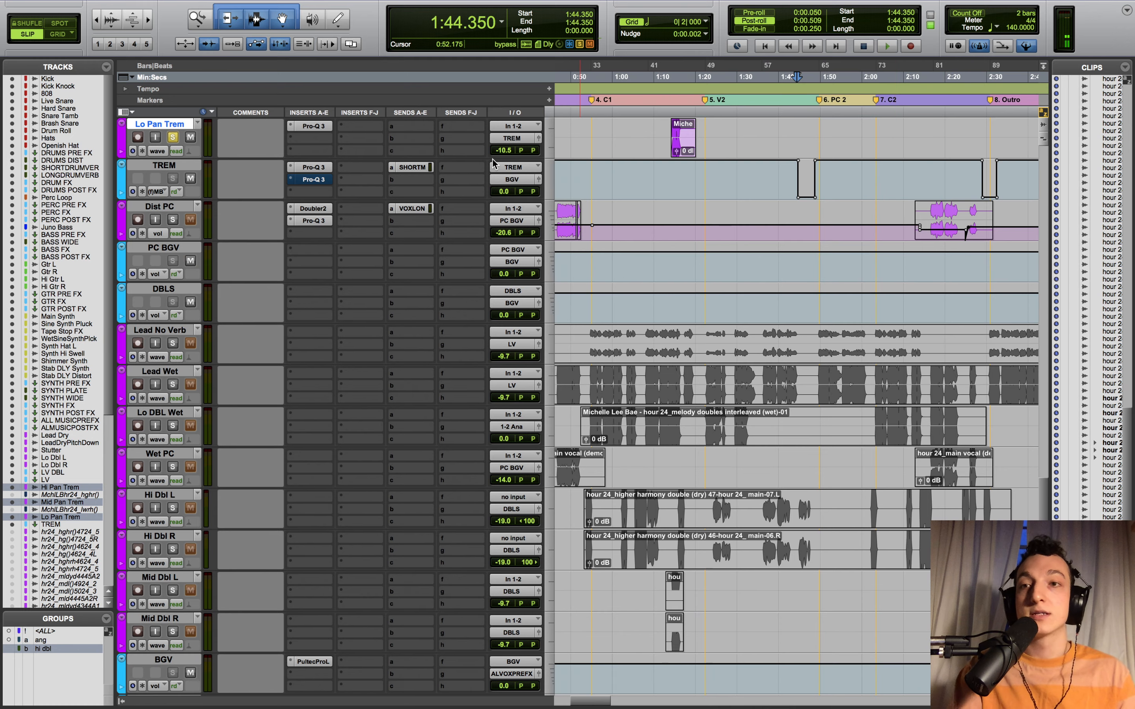
scroll(826, 233, "up", 3)
scroll(826, 233, "up", 5)
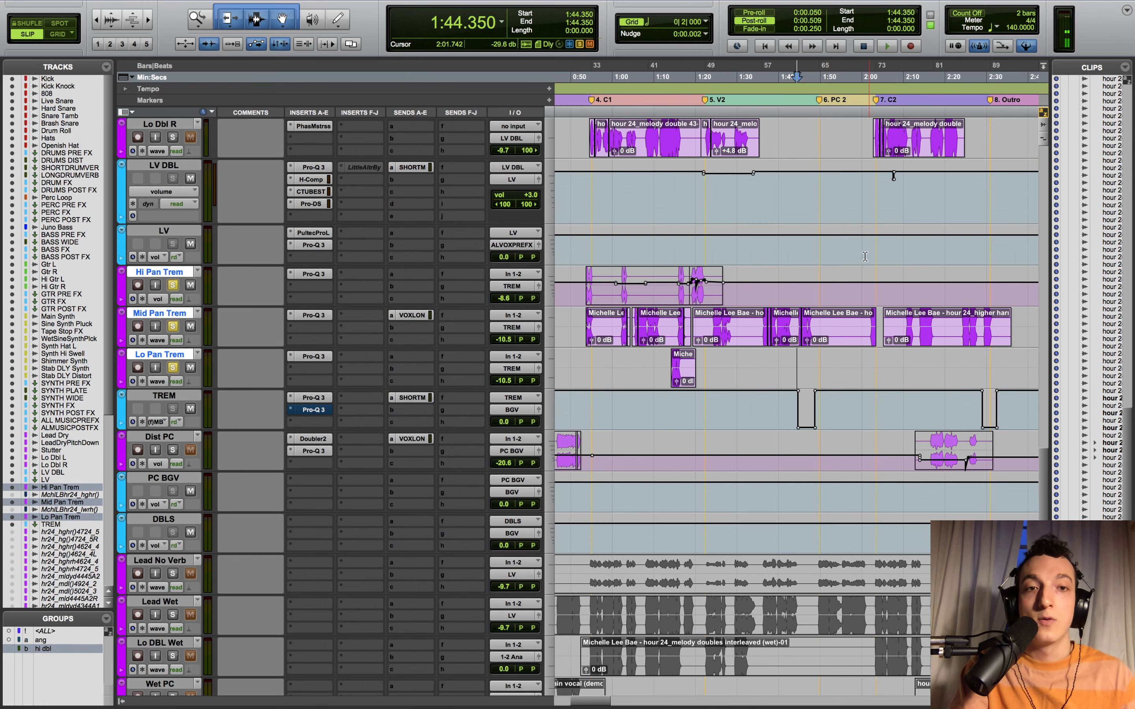
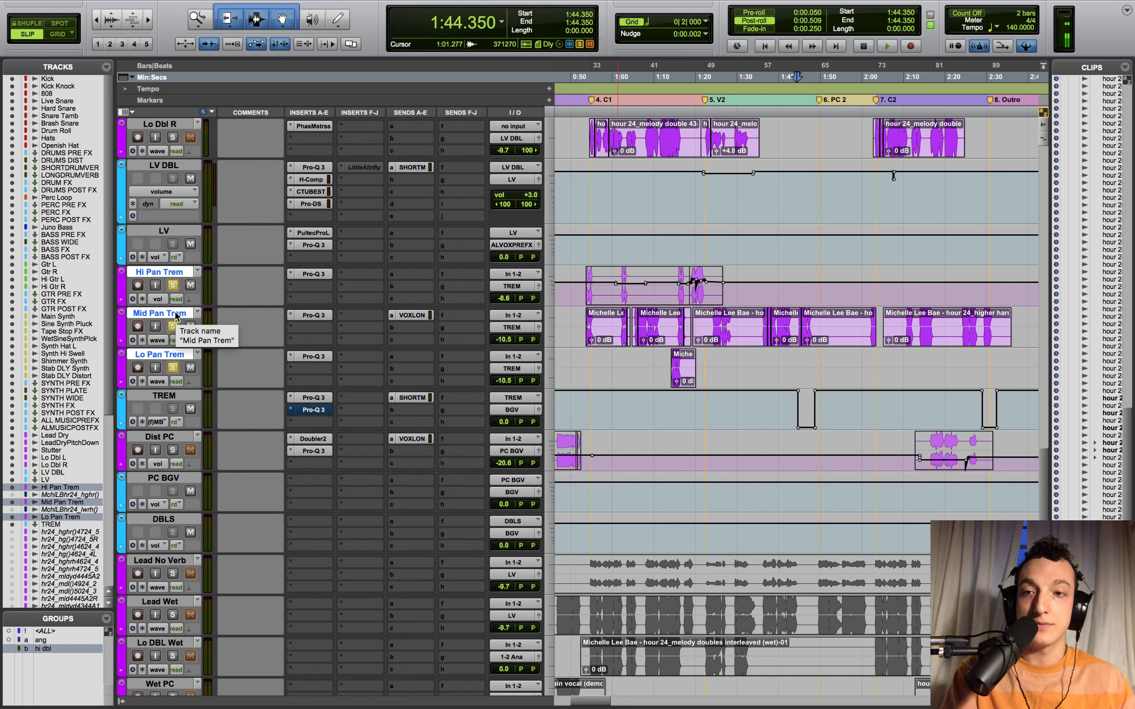
- Clear the Hi, Mid and Lo Pan Trem solos, then bypass SUBMIX's ATR-102, Pro-Q 3 and DngrsBAX inserts
left_click(176, 322, "alt+shift")
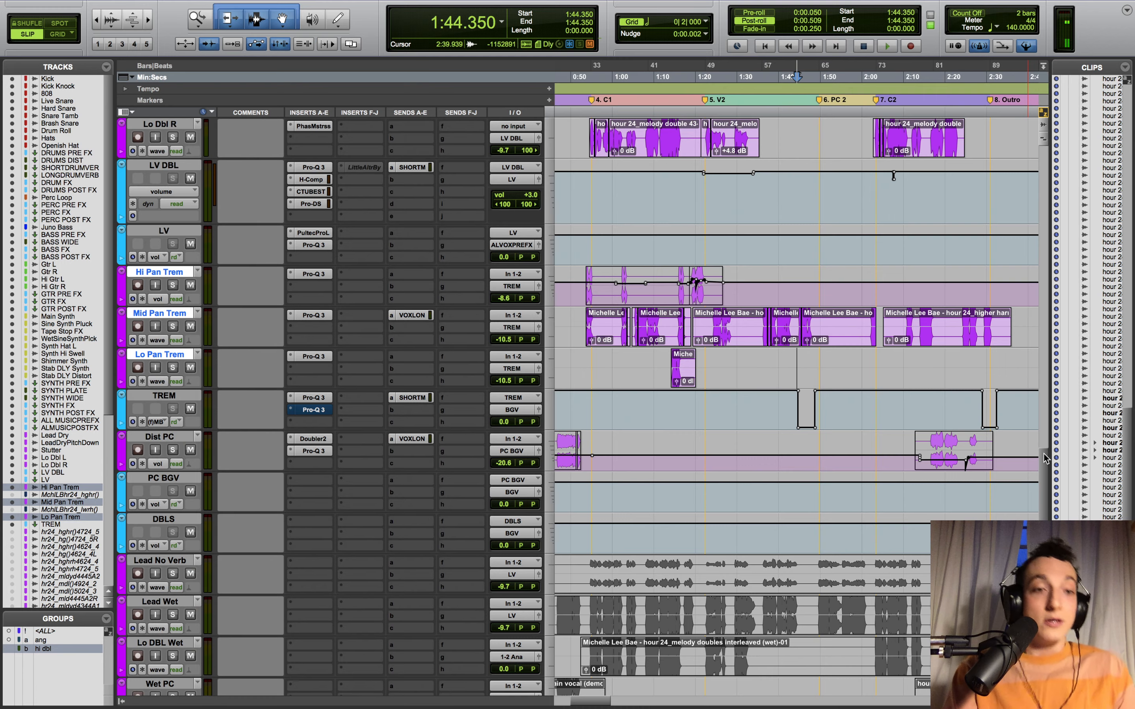
scroll(1046, 459, "down", 15)
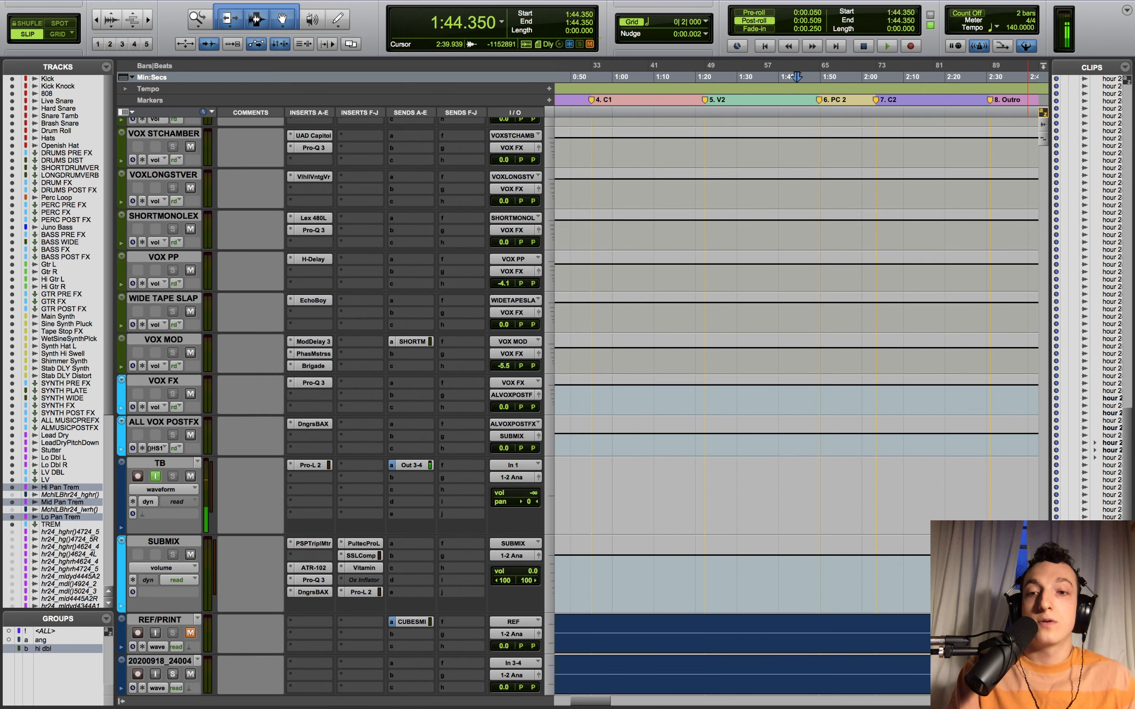
scroll(1019, 364, "up", 15)
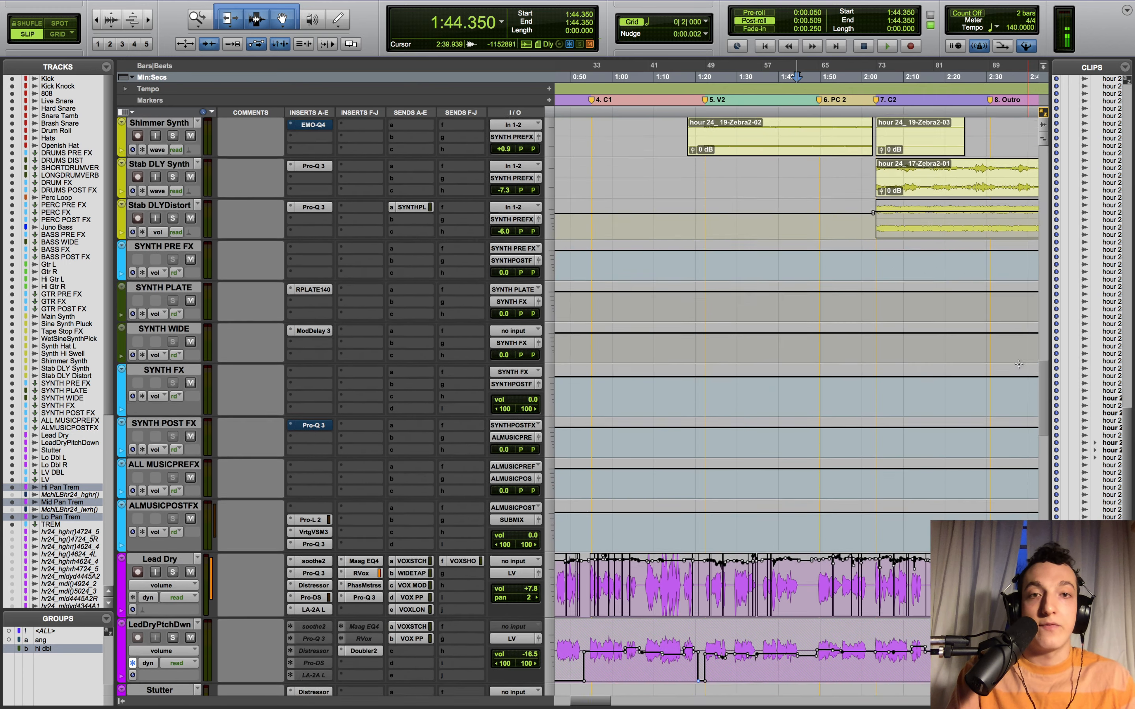
scroll(1018, 364, "up", 4)
scroll(1016, 385, "down", 8)
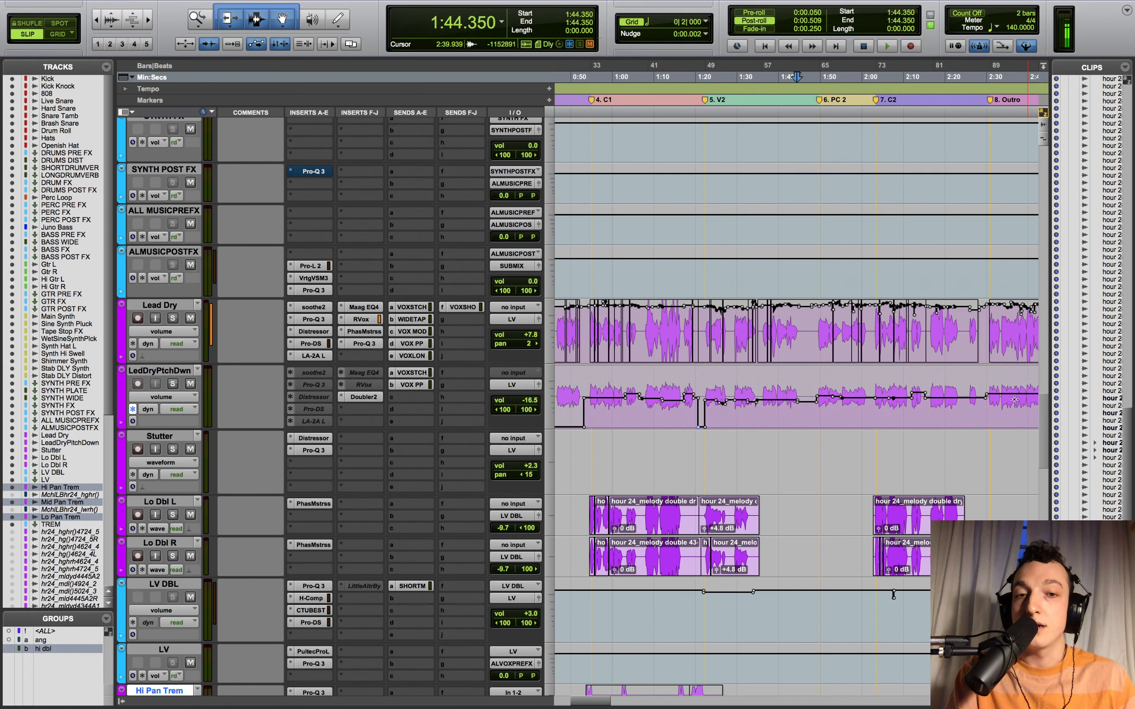
scroll(1014, 399, "down", 4)
scroll(984, 138, "up", 20)
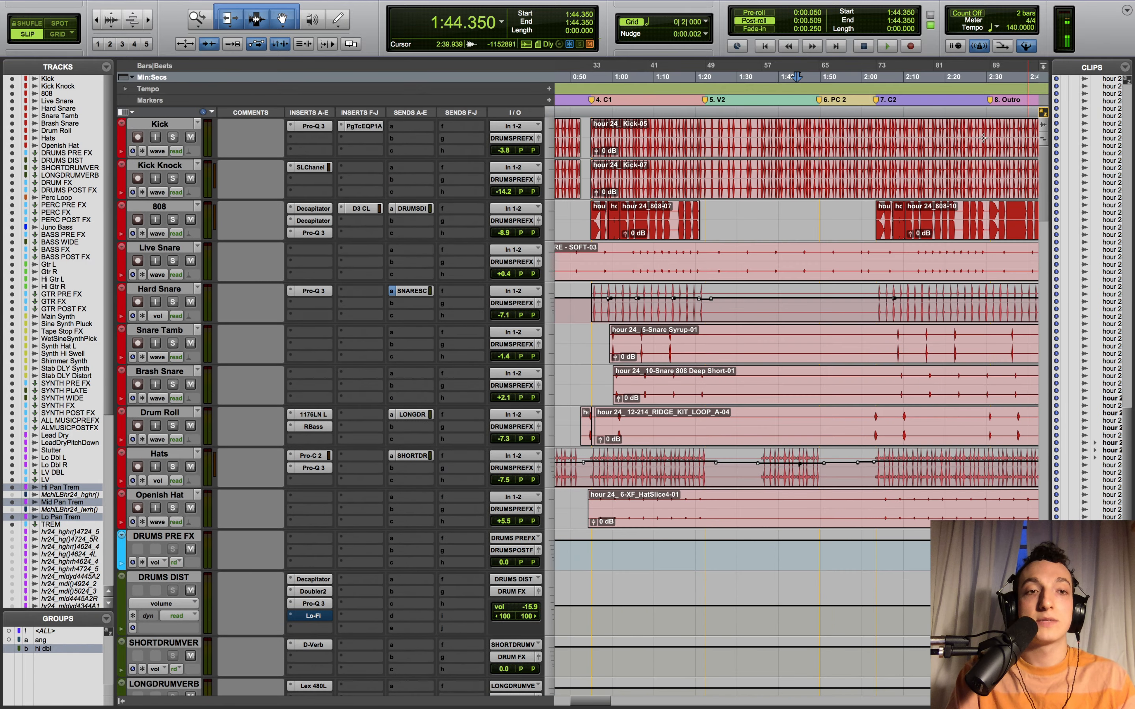
scroll(984, 138, "down", 20)
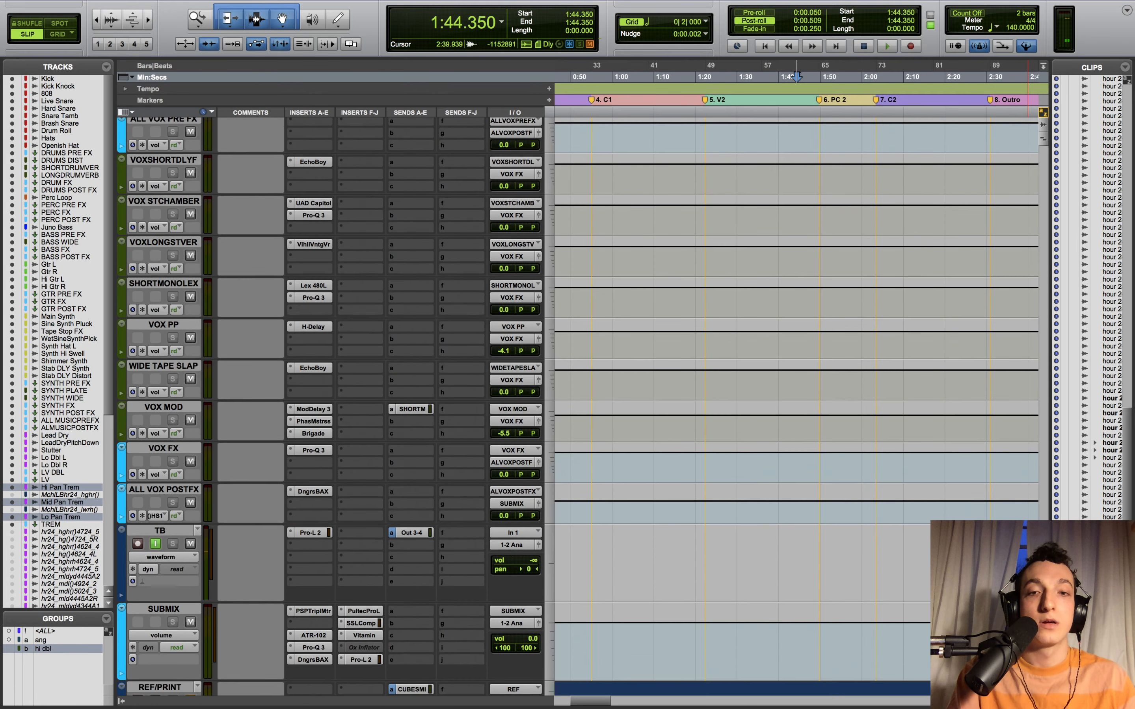
scroll(821, 328, "down", 5)
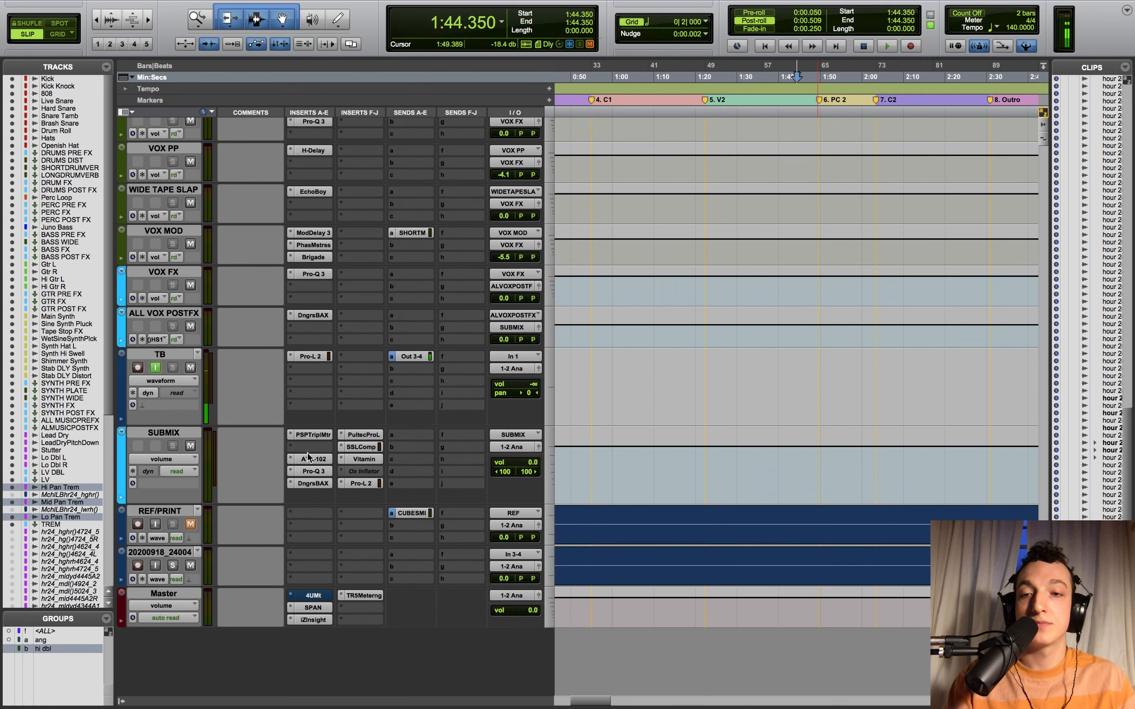
left_click_drag(309, 456, 310, 484)
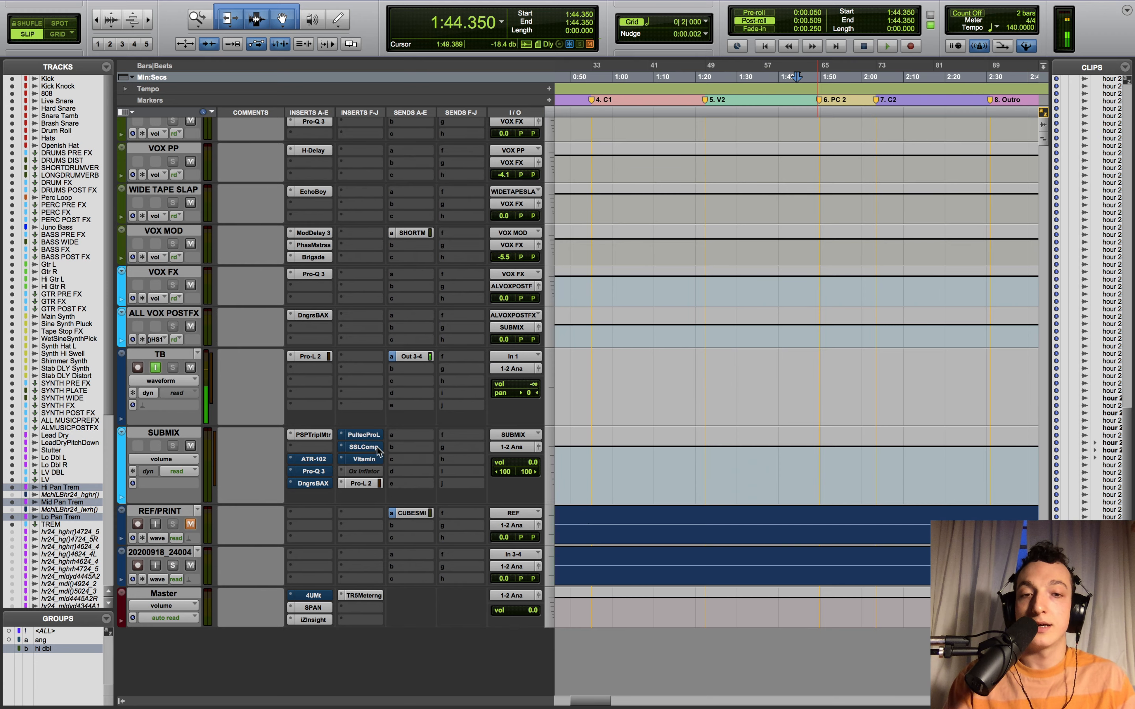
- Return to the session start and play the mix from around 0:50, selecting the reference clip on REF/PRINT
key("Return")
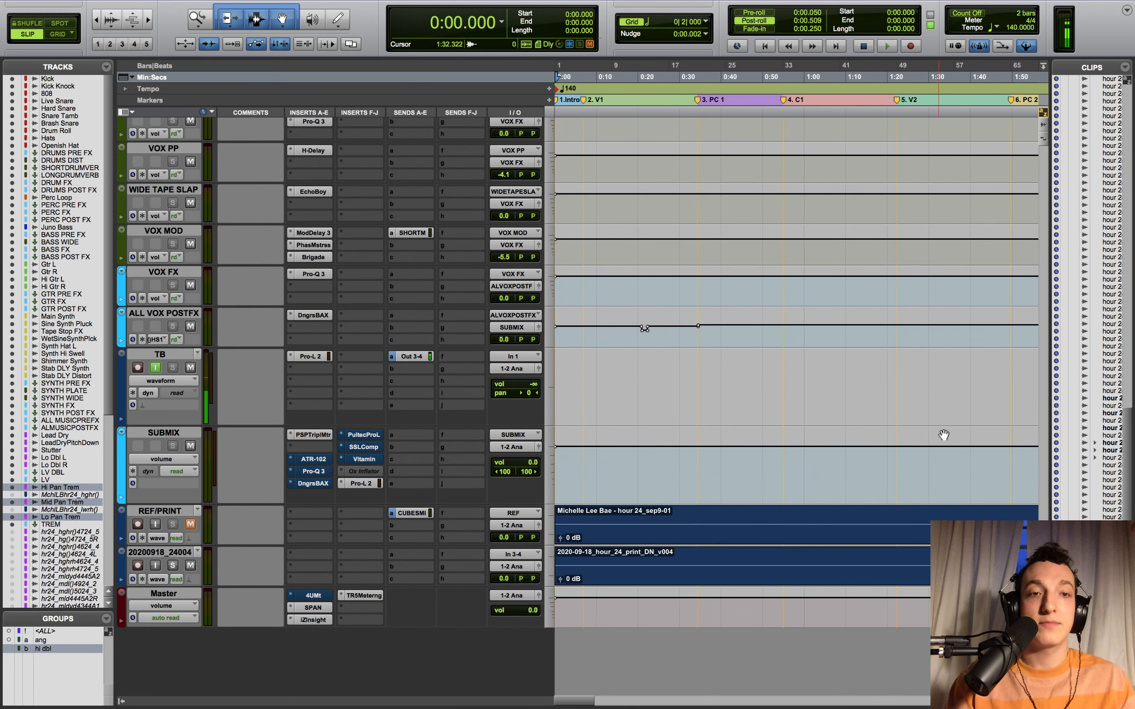
scroll(929, 444, "right", 5)
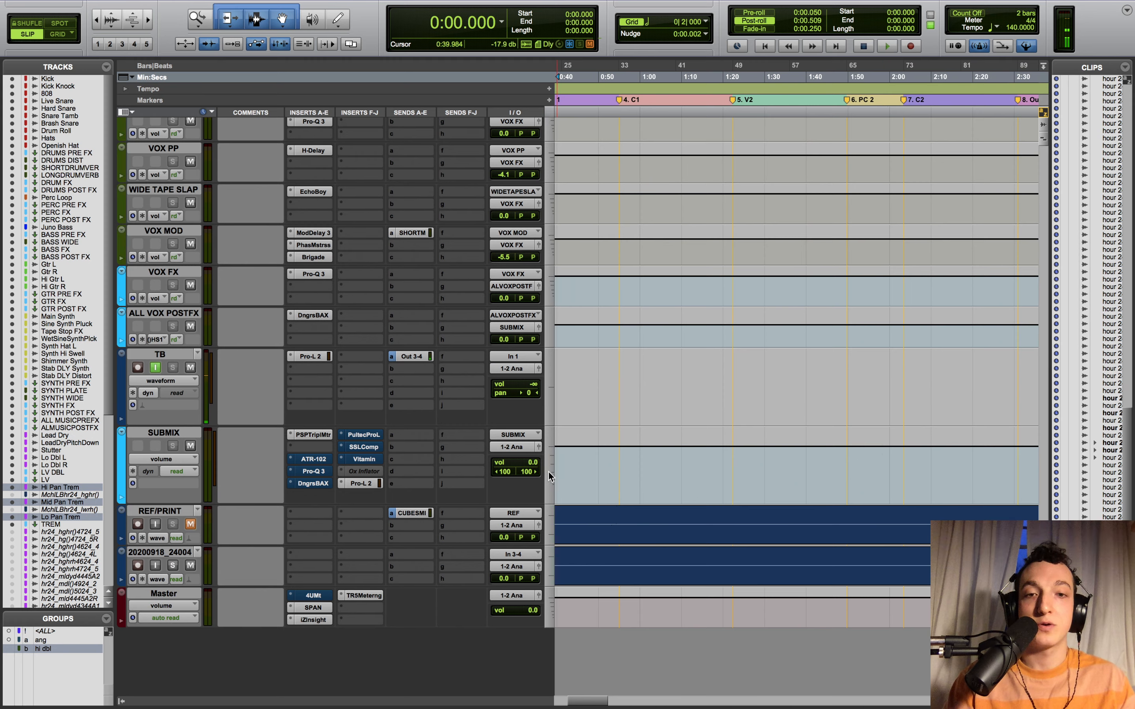
left_click(600, 465)
key("space")
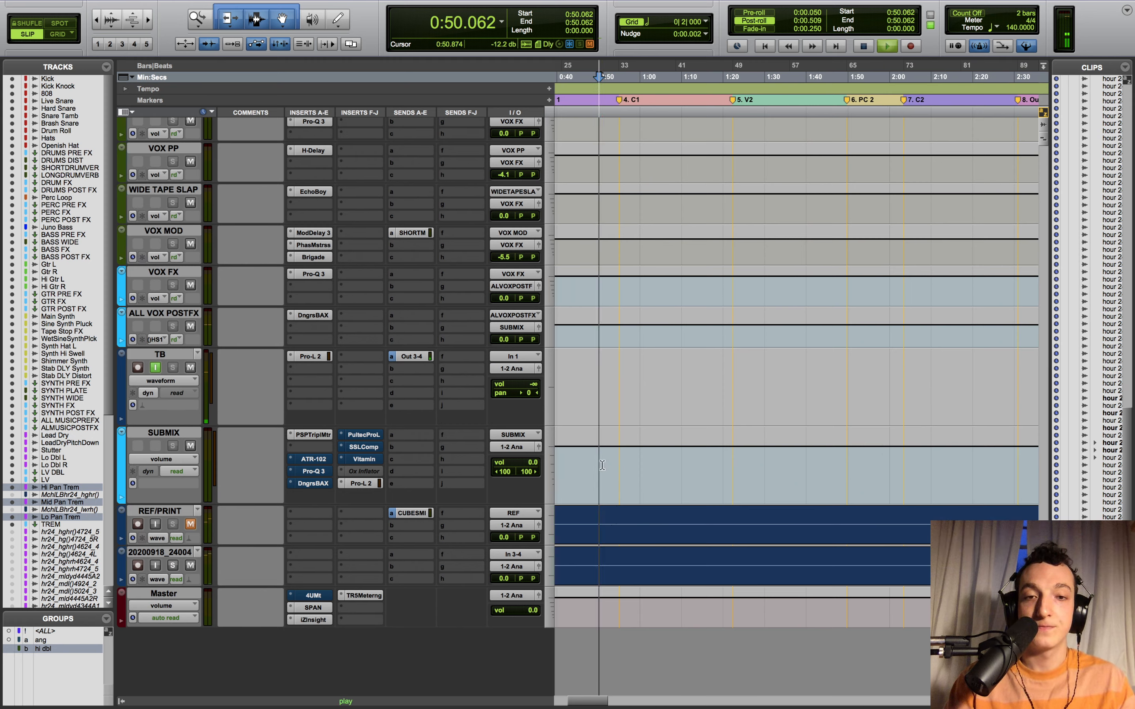
key("space")
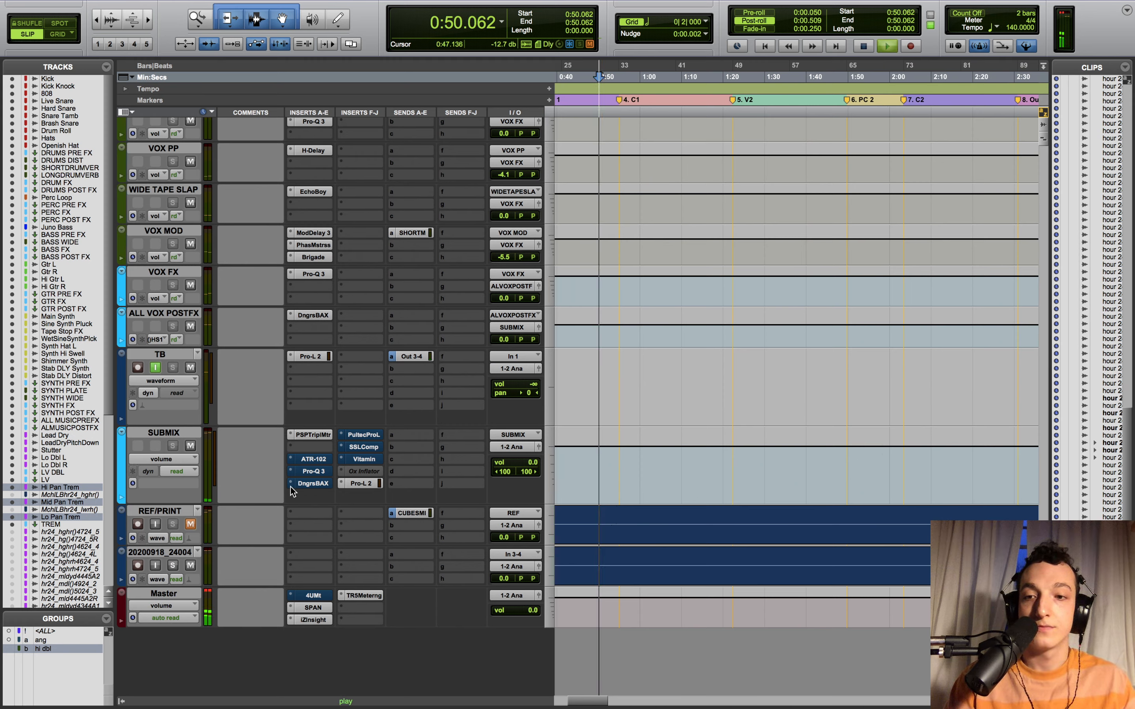
key("space")
key("space")
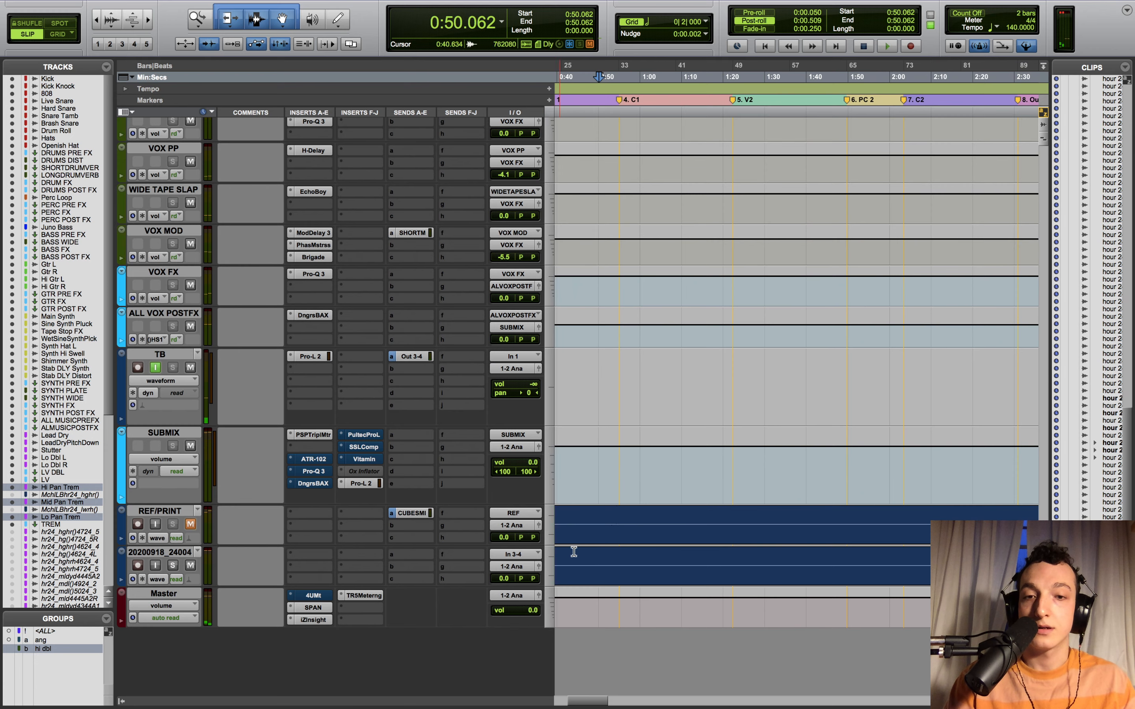
scroll(595, 547, "left", 5)
left_click(598, 547)
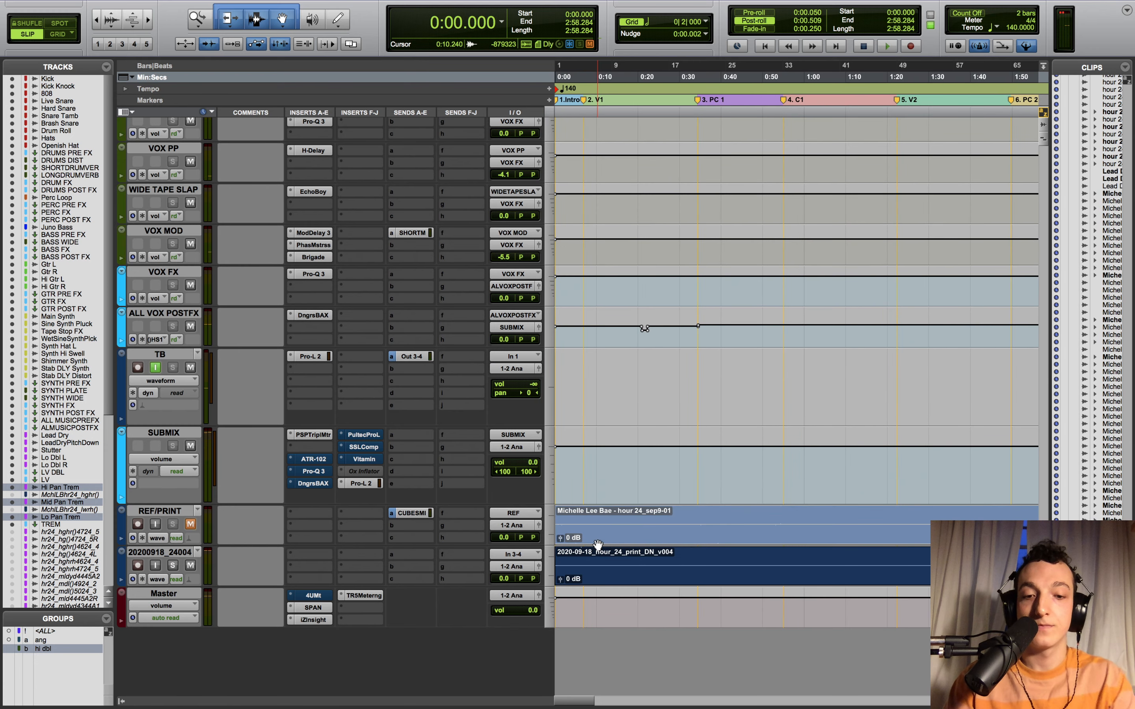
key("space")
left_click(762, 467)
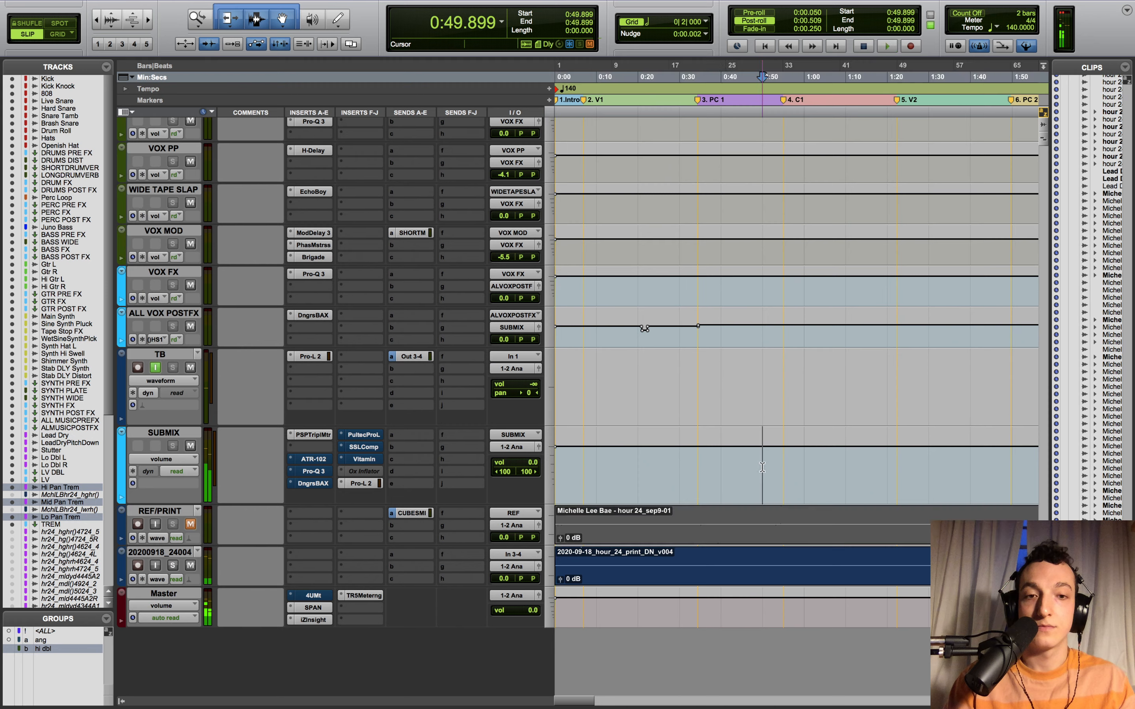
key("space")
- Mute the print clip with Cmd+M and play from about 0:51 to hear the reference alone
left_click(683, 584)
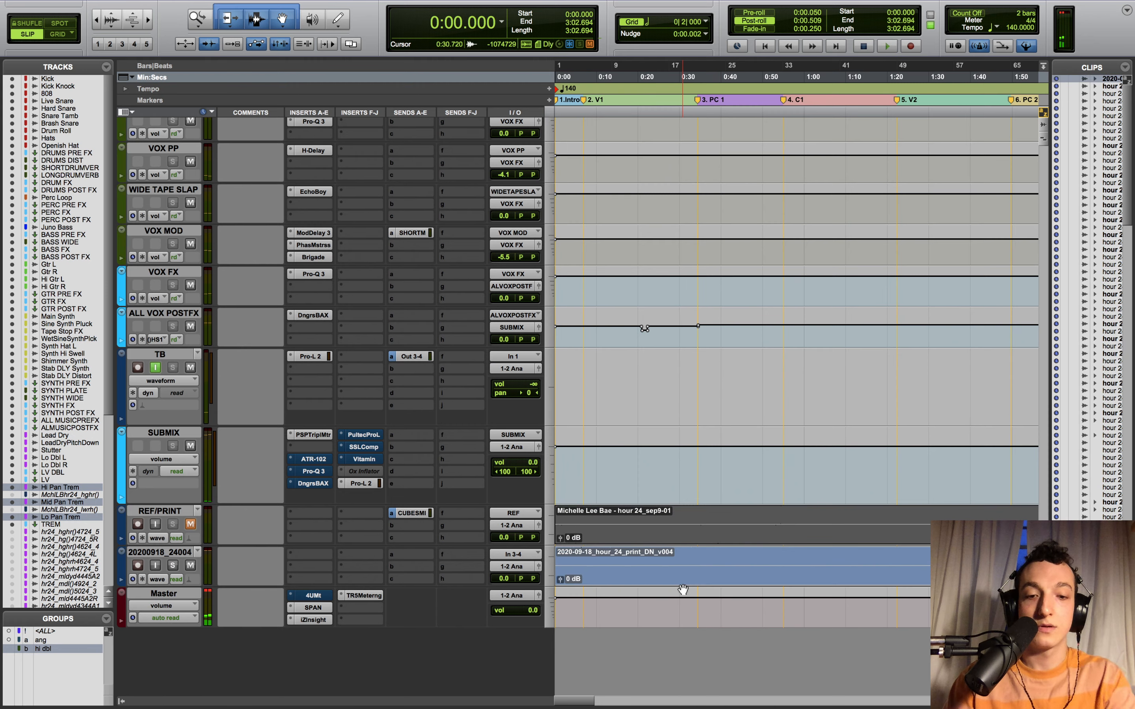
key("super+m")
key("space")
key("space")
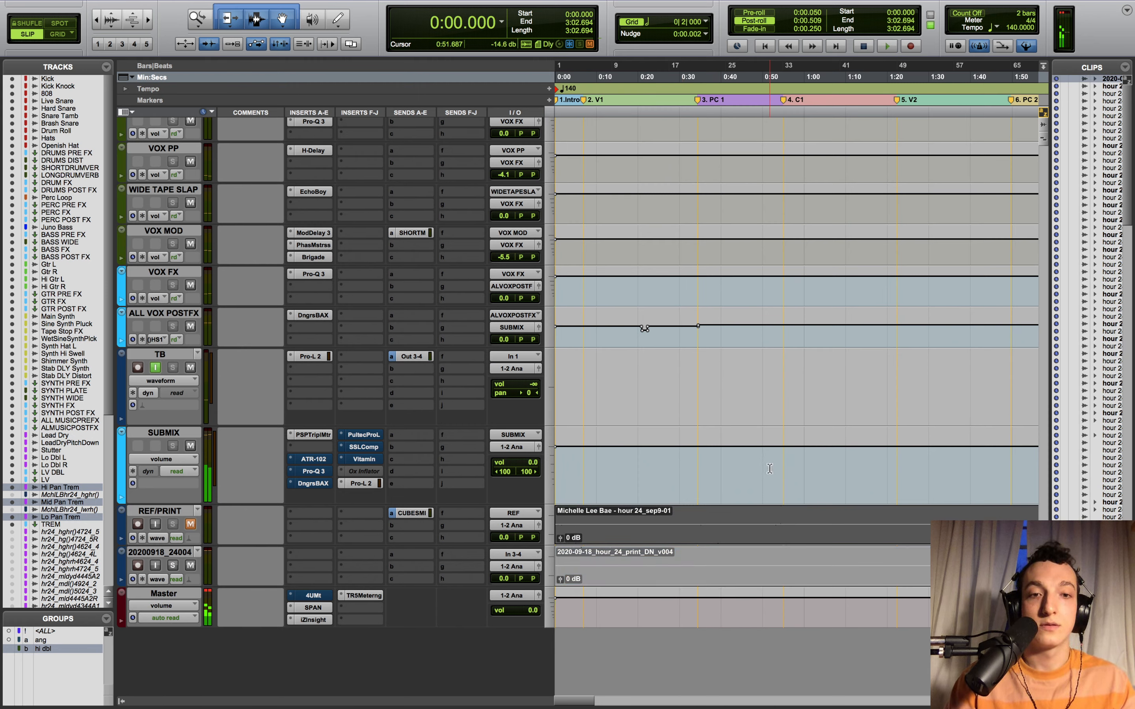
left_click(780, 466)
key("space")
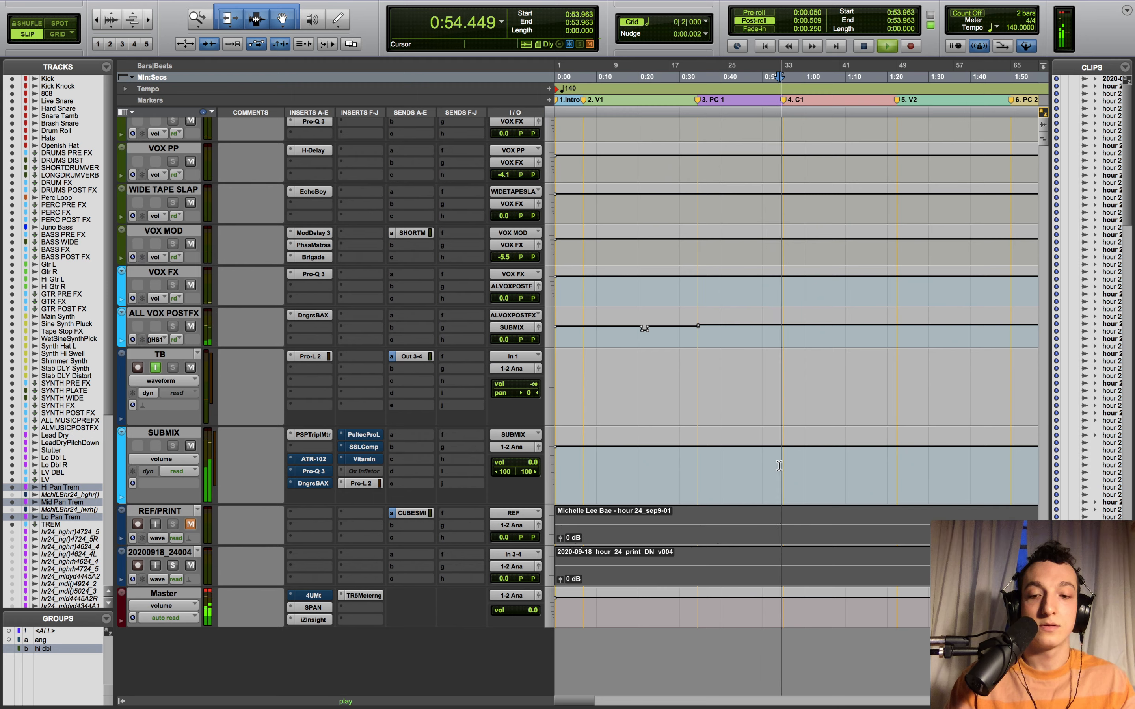
key("space")
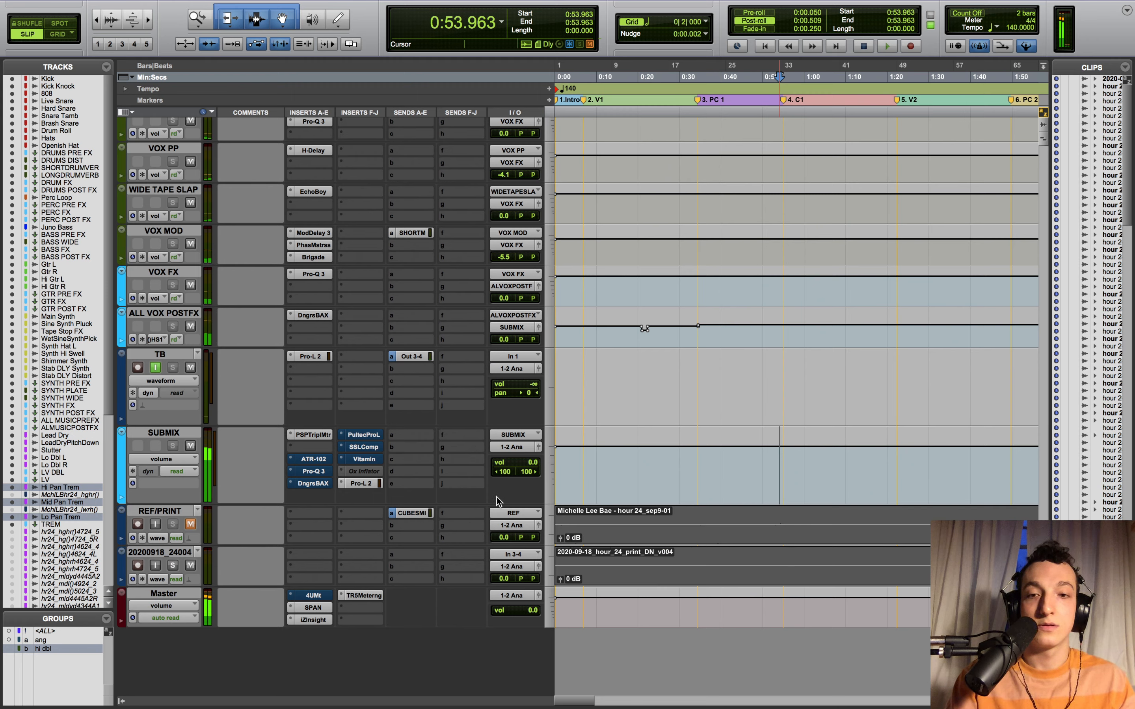
left_click(774, 463)
left_click(769, 463)
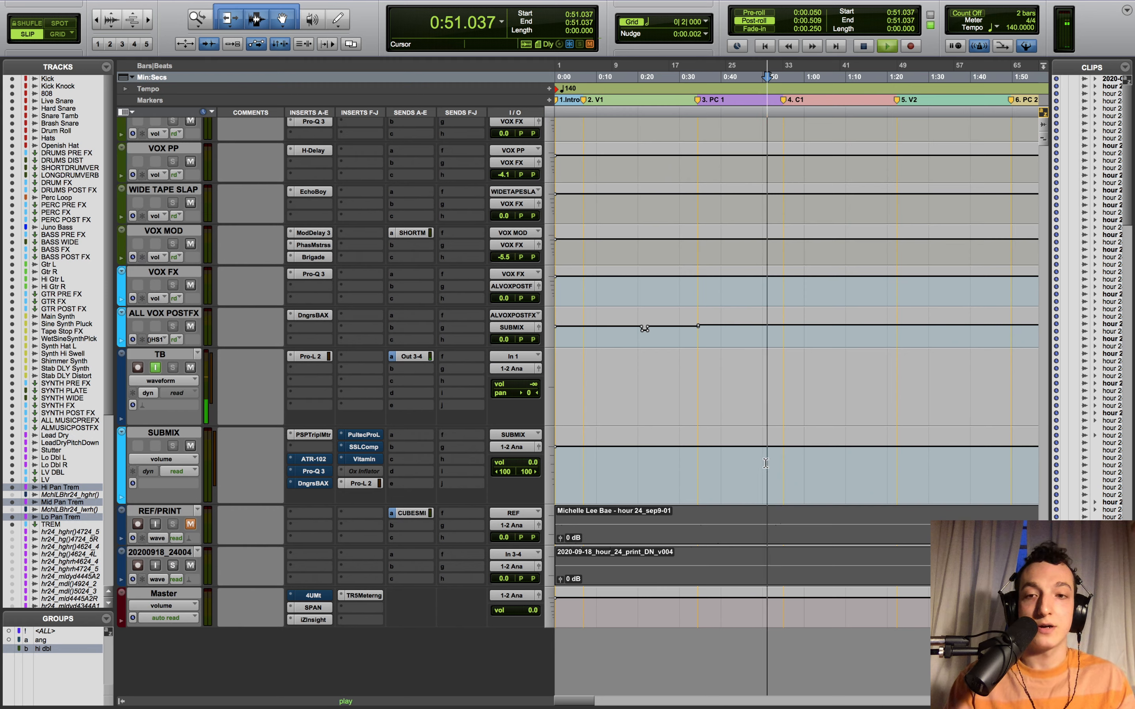
key("space")
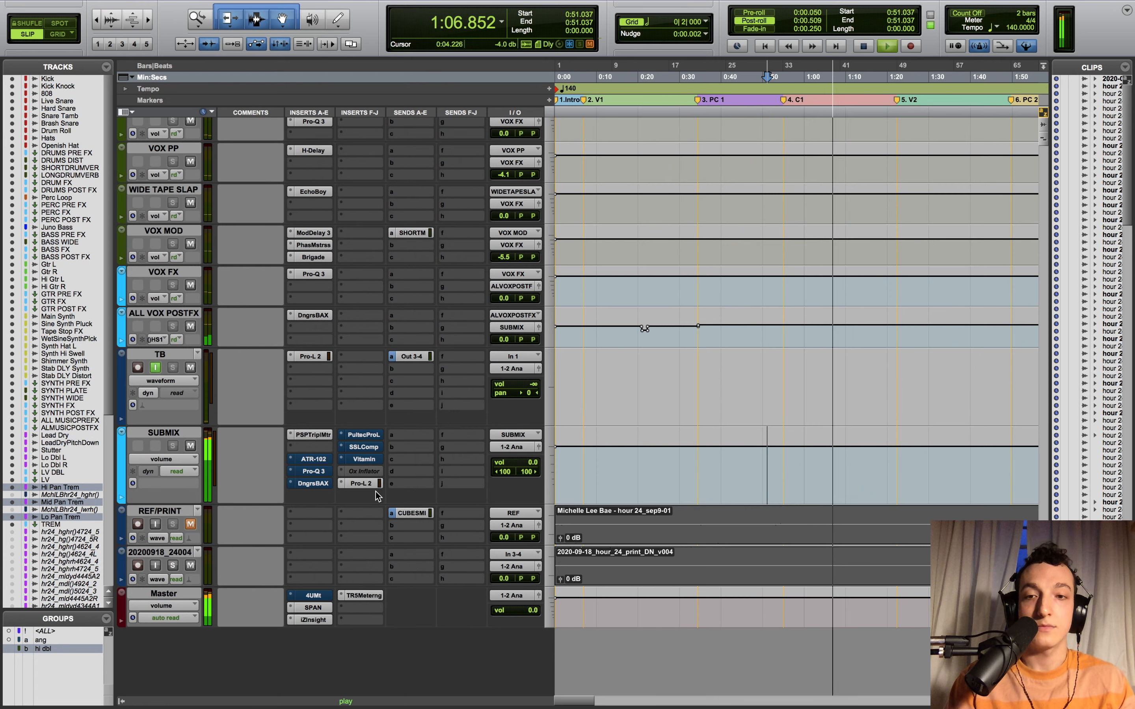
key("space")
- Re-enable the ATR-102 tape plug-in on SUBMIX, play the mix through it, then close its window
left_click(313, 459, "super")
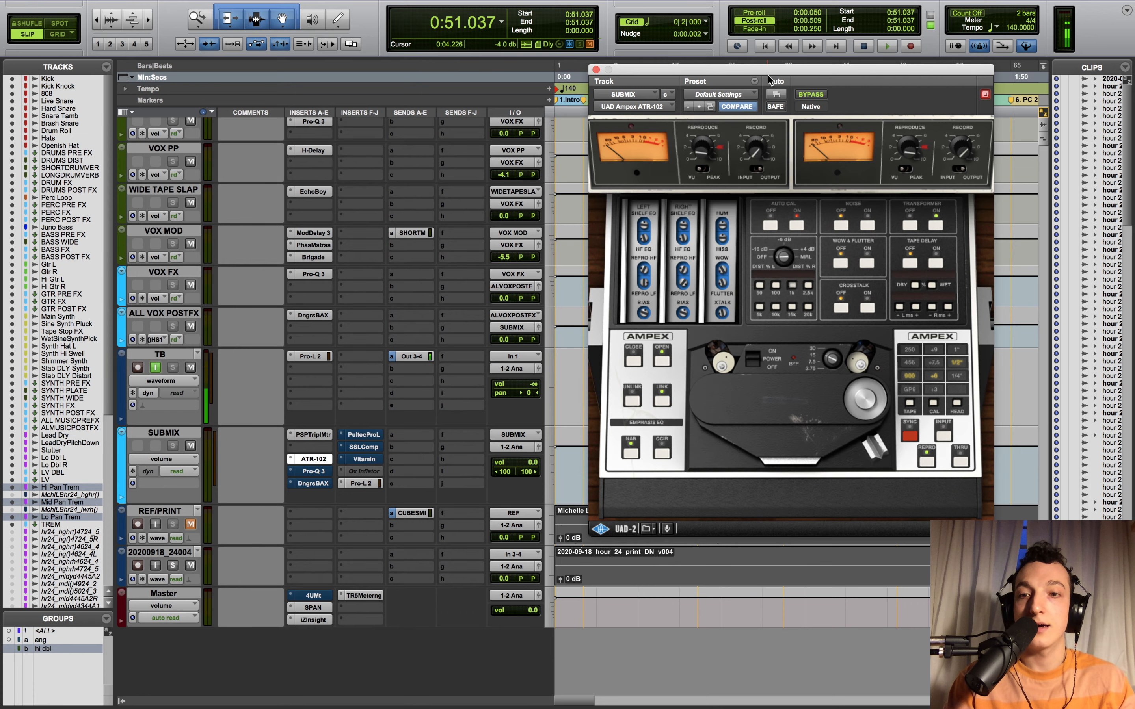
left_click_drag(762, 69, 371, 15)
key("space")
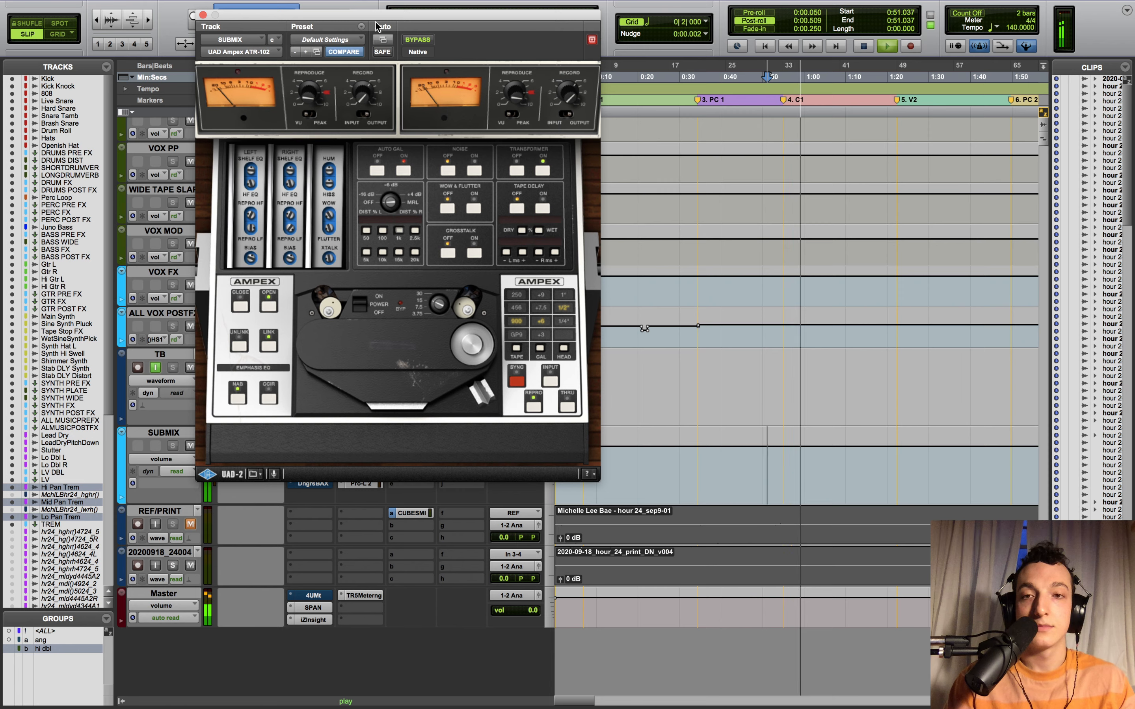
key("space")
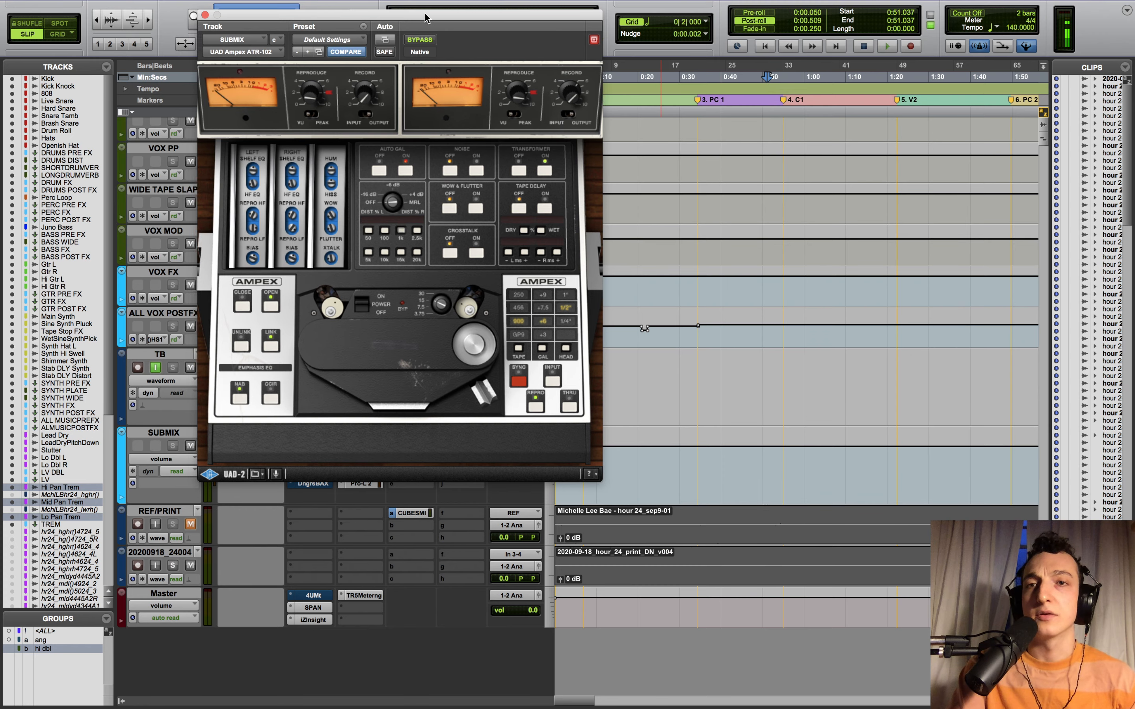
left_click_drag(422, 17, 569, 38)
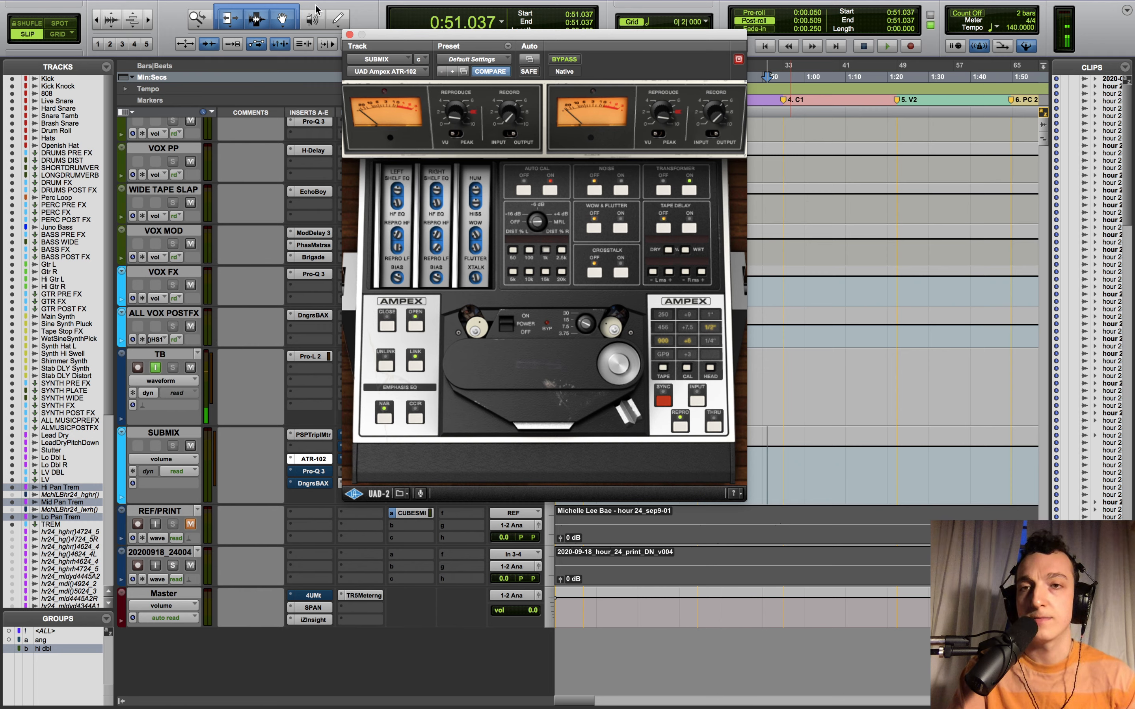
left_click(349, 34)
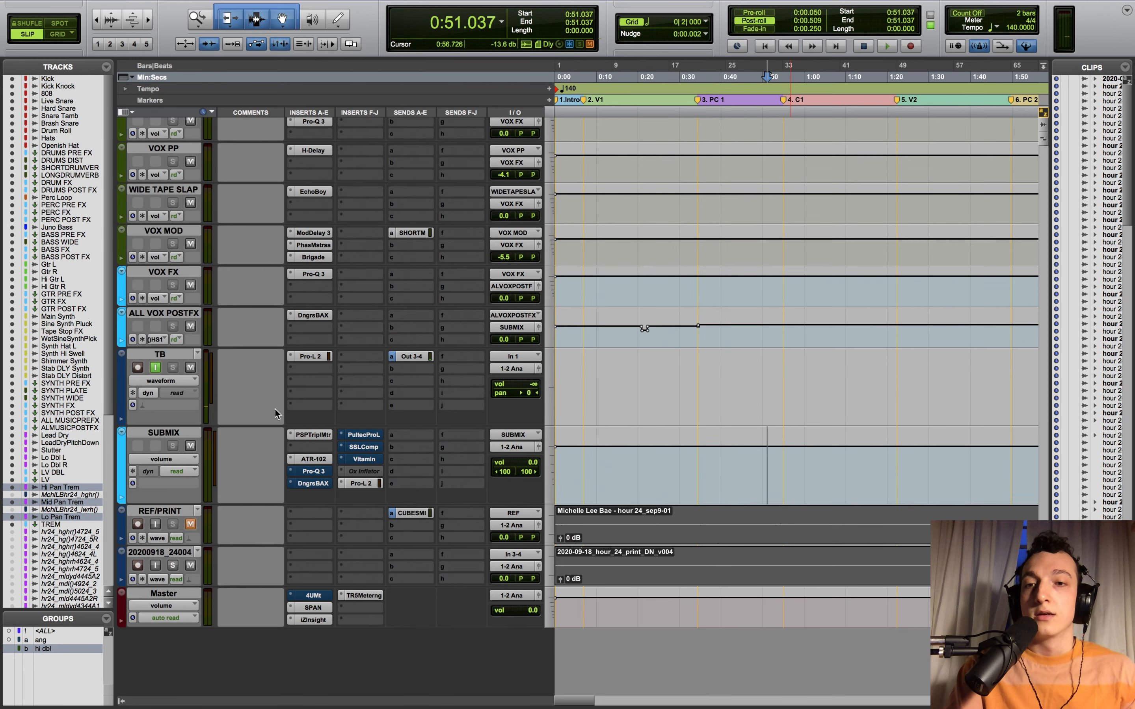
left_click(307, 459)
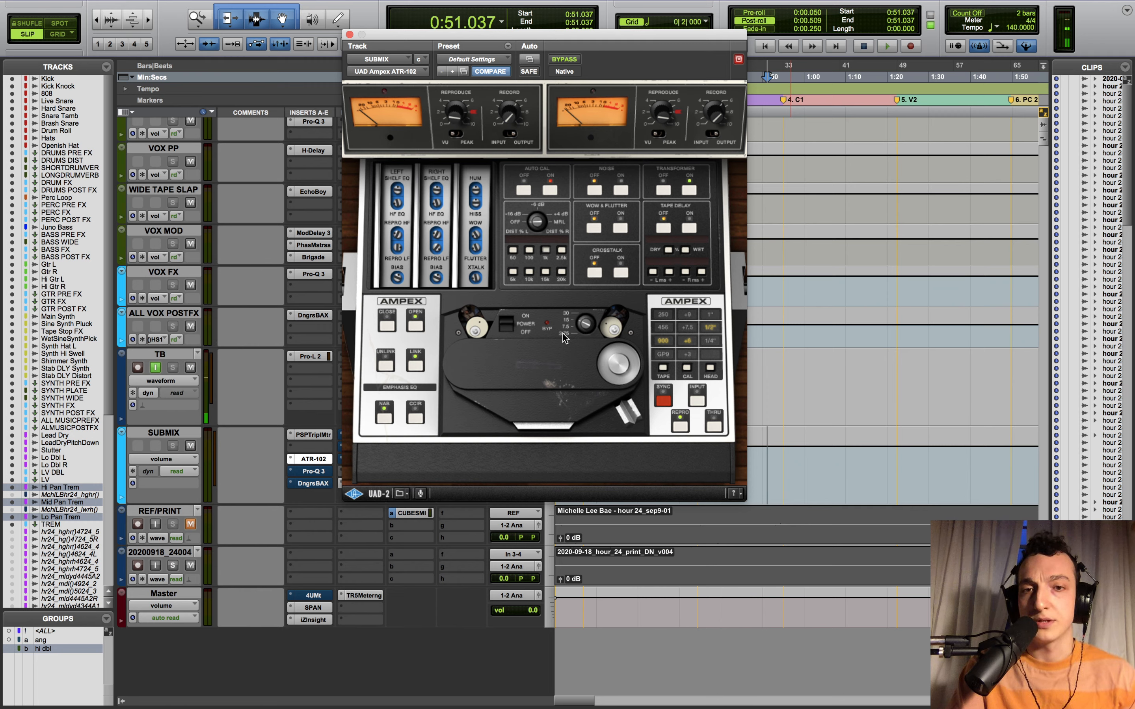
left_click(349, 34)
left_click(314, 471)
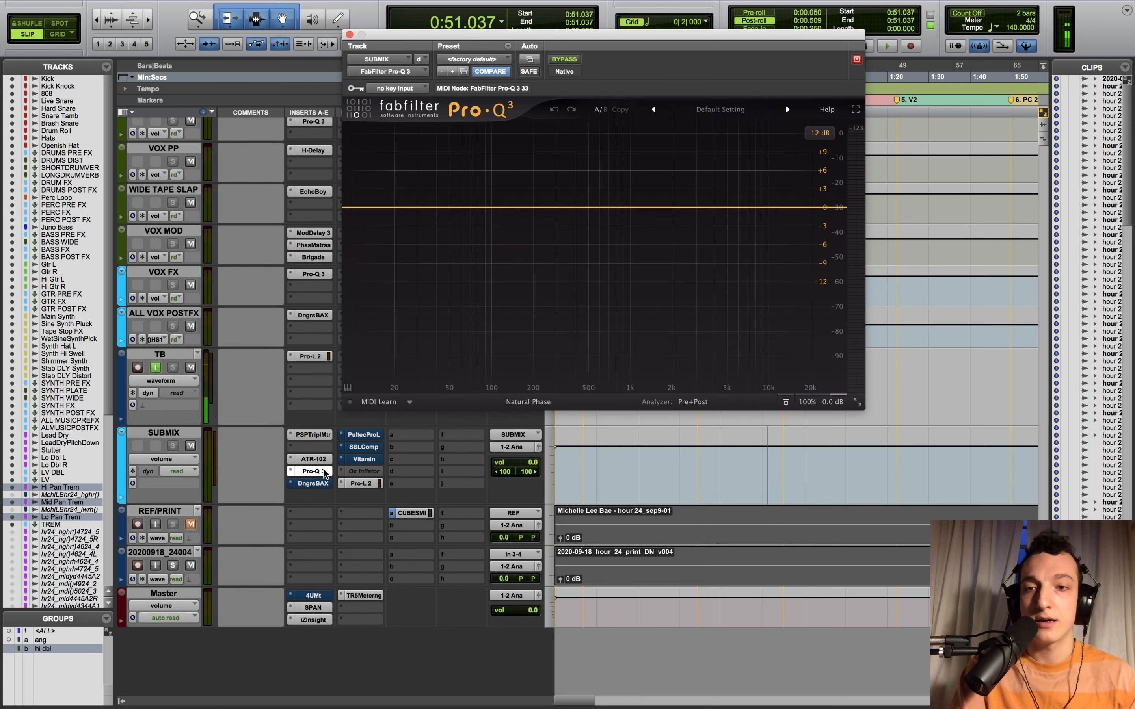
- Make SUBMIX's Pro-Q 3 inactive and open the Dangerous BAX EQ to view its Mid-Side Default preset
left_click(314, 471, "ctrl+super")
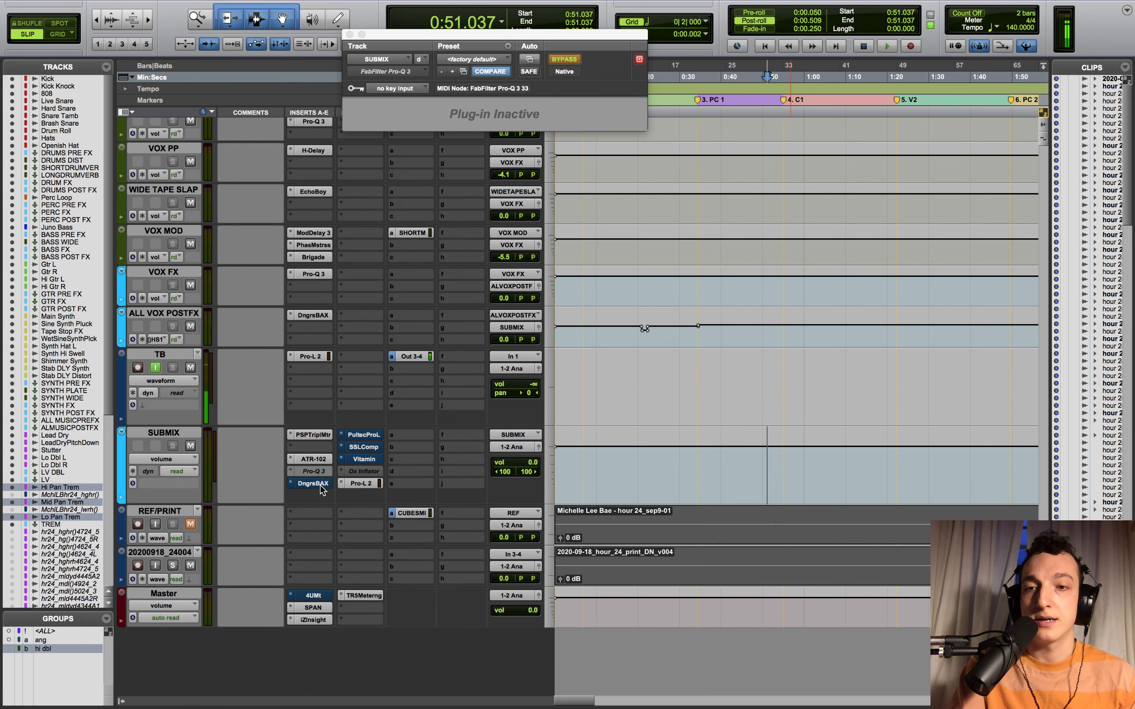
left_click(321, 486)
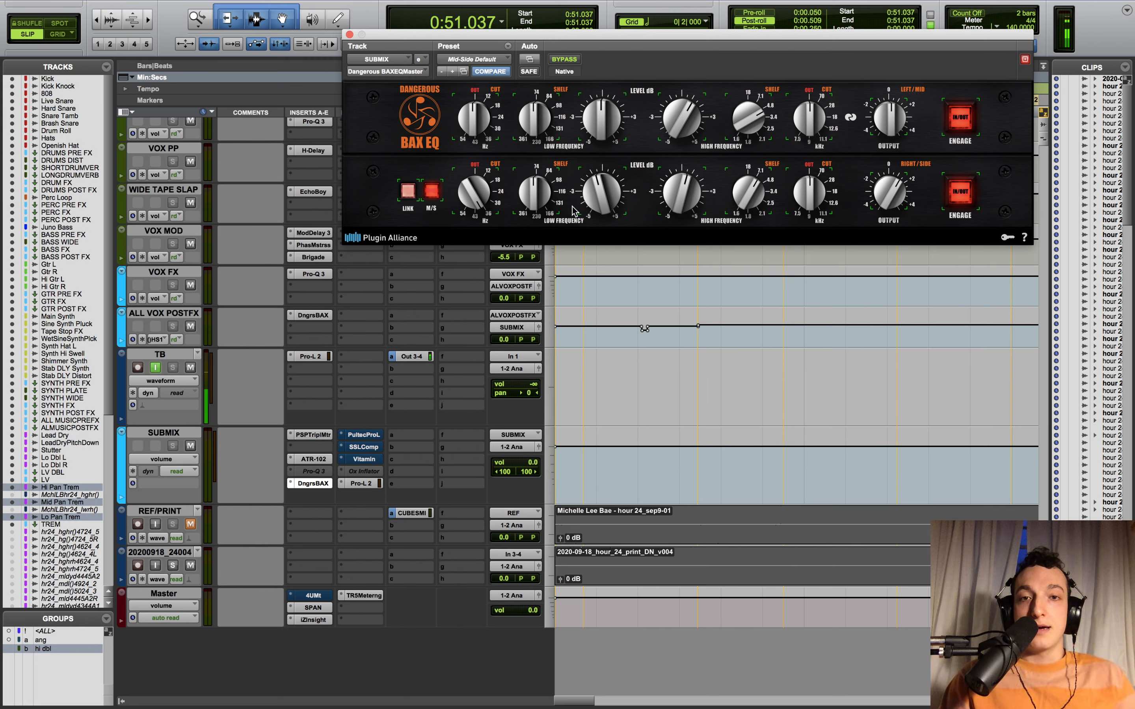
- Close the BAX EQ window and start playback from 0:51.037
left_click(349, 34)
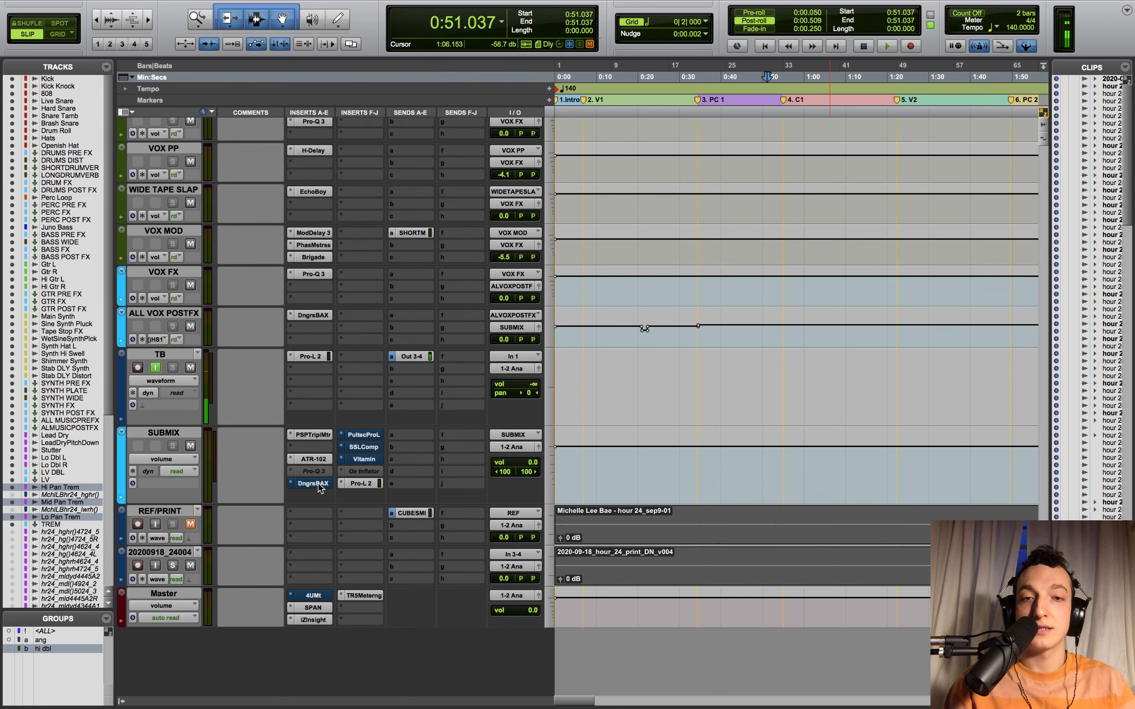
key("space")
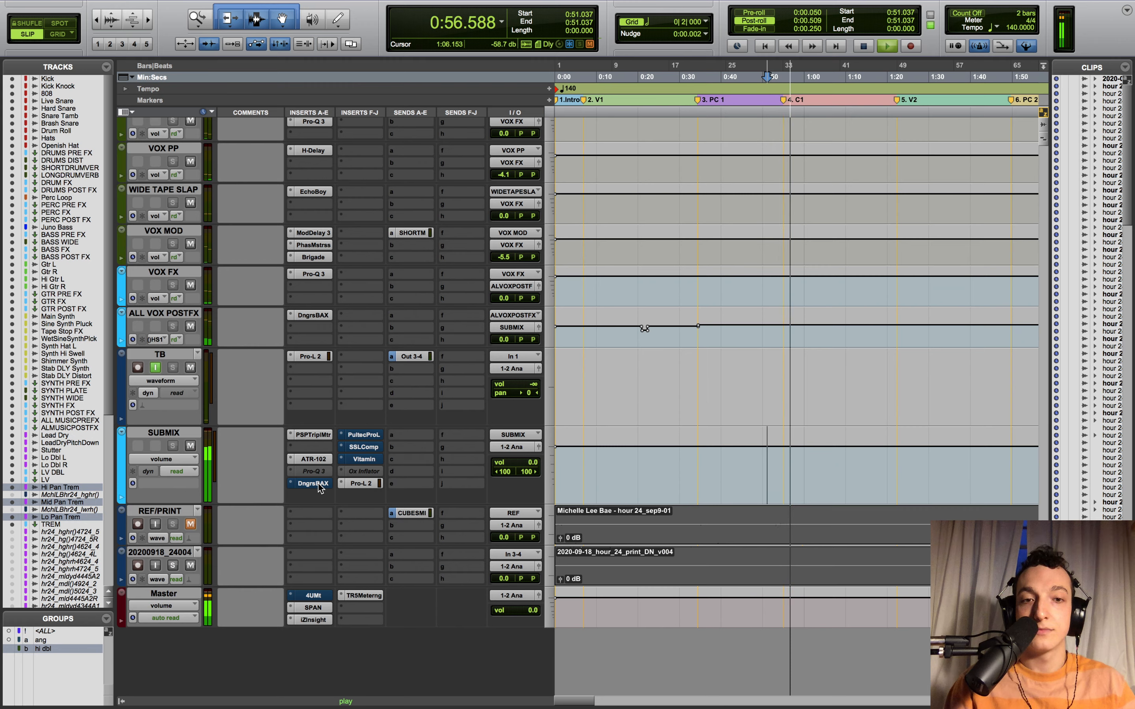
- Replay the section from 0:51.037, then open the PultecProL insert on SUBMIX
key("space")
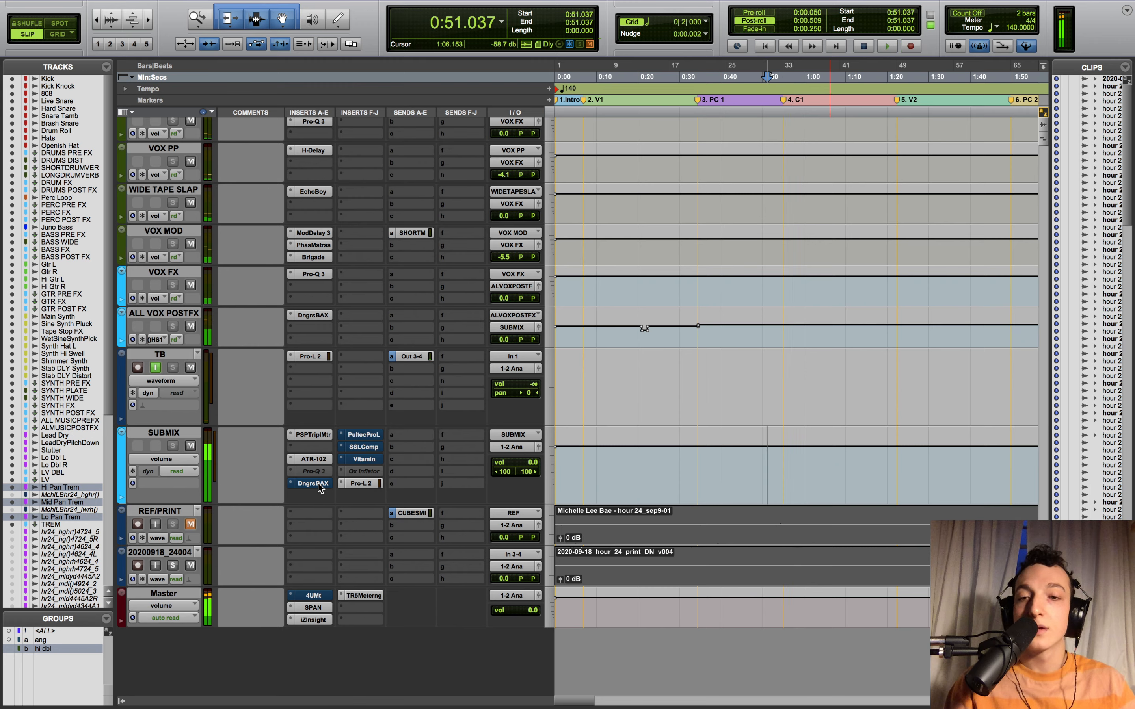
key("space")
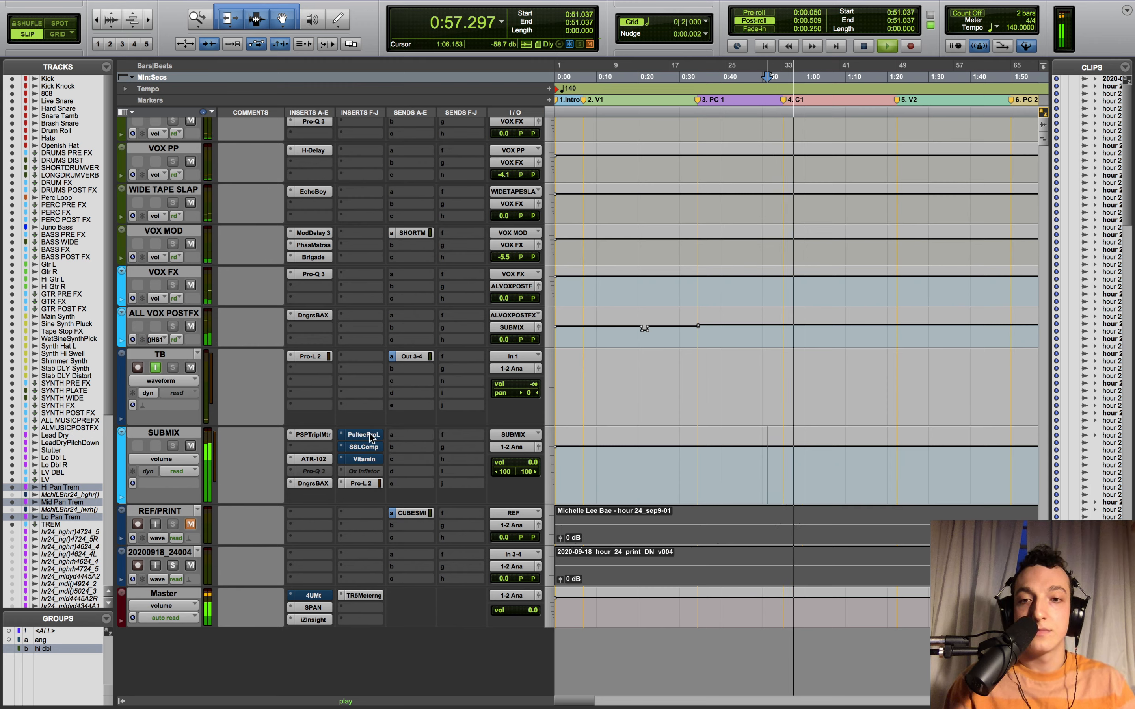
key("space")
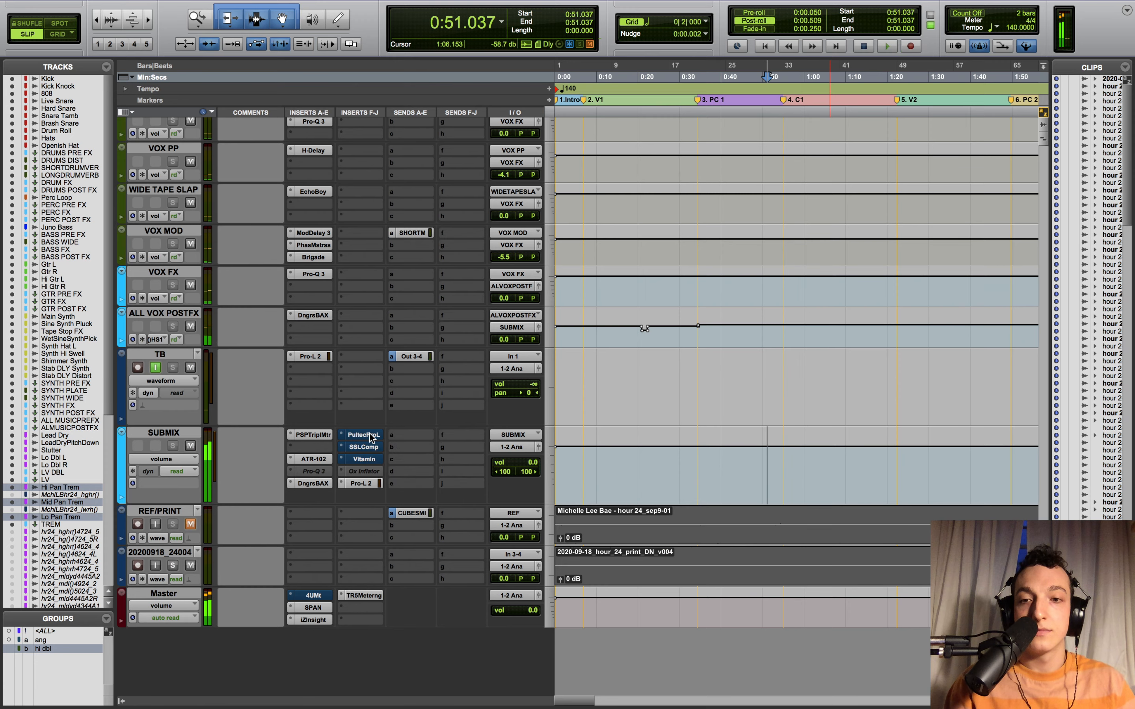
left_click(371, 438, "super")
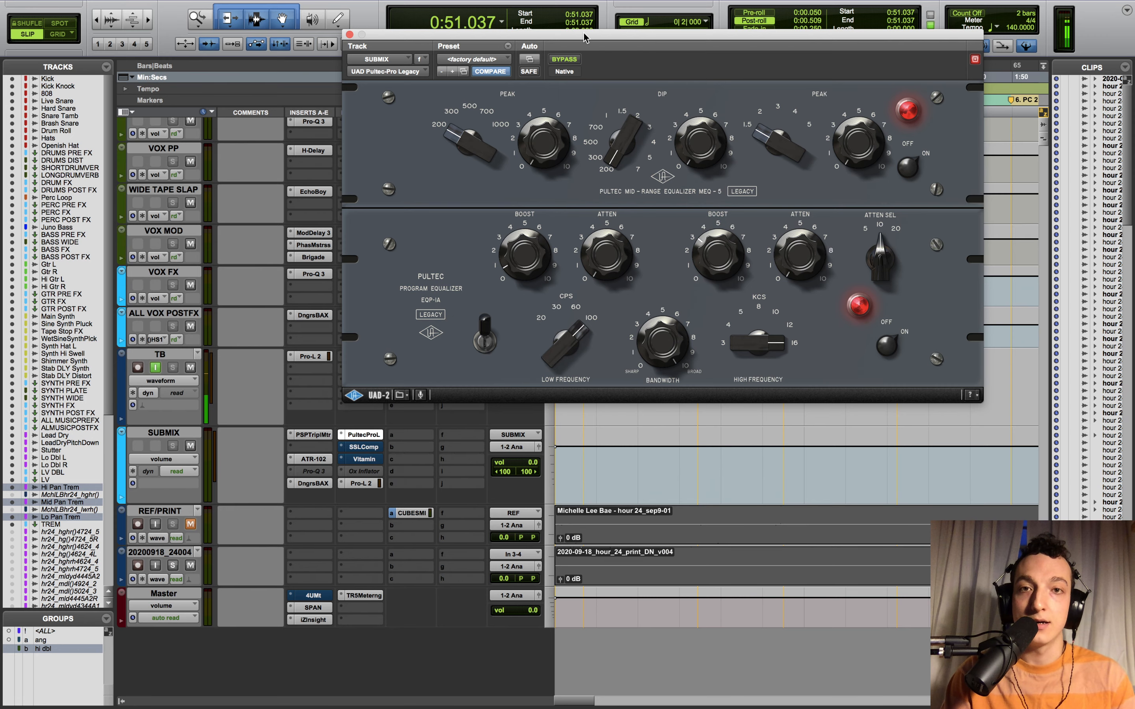
- Reposition the Pultec EQ window and set playback to start from 0:53.800
left_click_drag(584, 38, 475, 55)
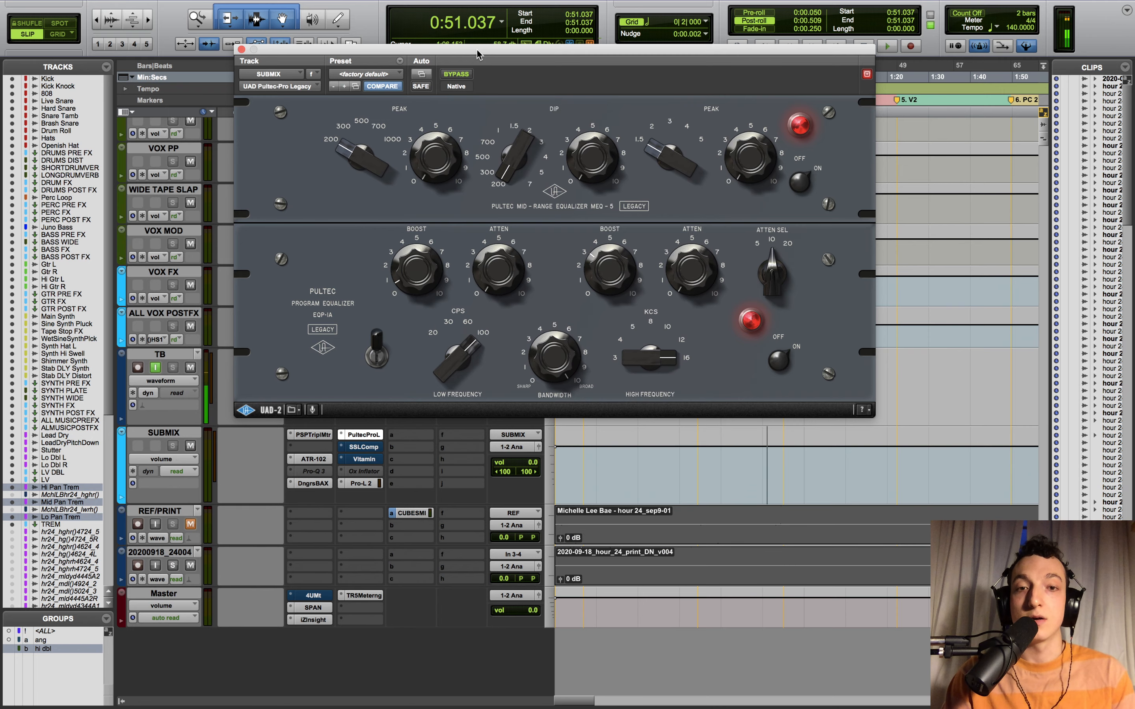
mouse_move(493, 49)
left_mouse_down()
mouse_move(835, 139)
mouse_move(424, 4)
mouse_move(486, 55)
left_mouse_up()
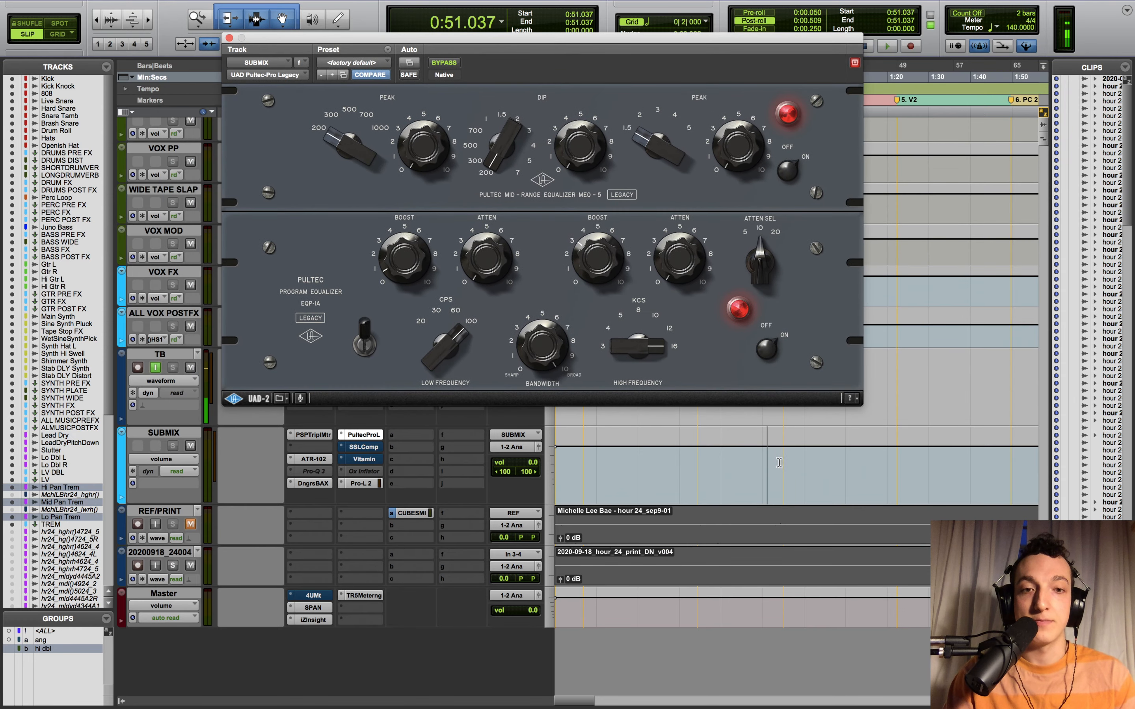
left_click(780, 463)
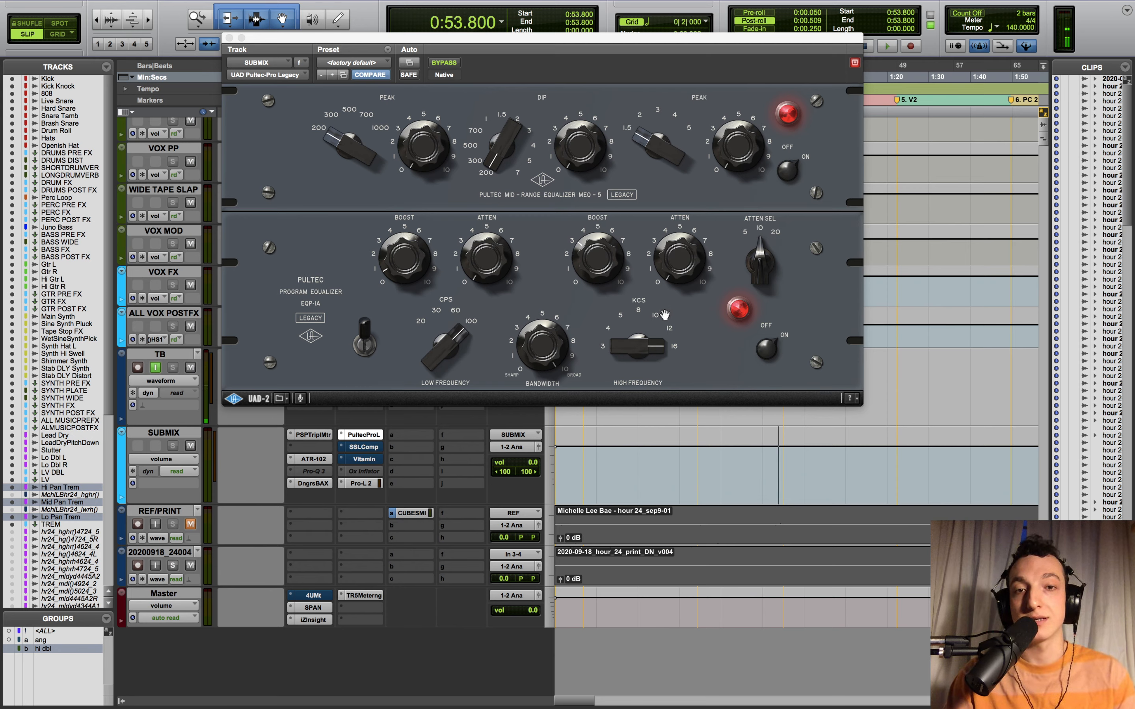
key("space")
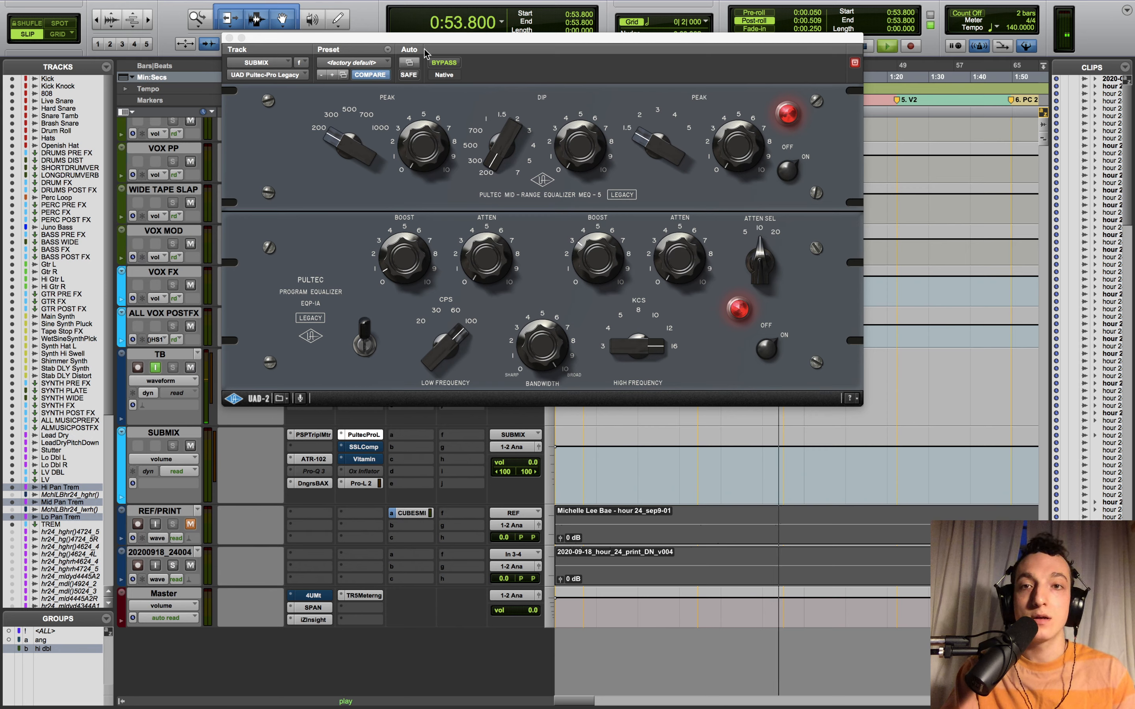
key("space")
- A/B the Pultec EQ by toggling its bypass during playback, leaving it engaged
left_click(445, 66)
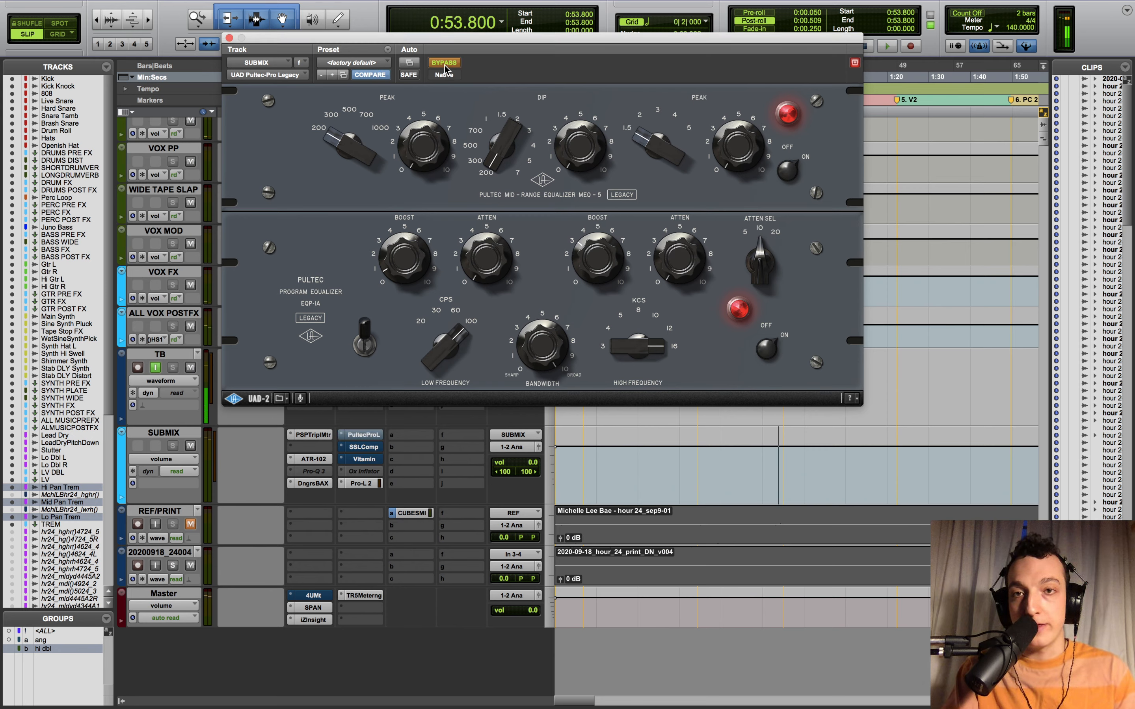
key("space")
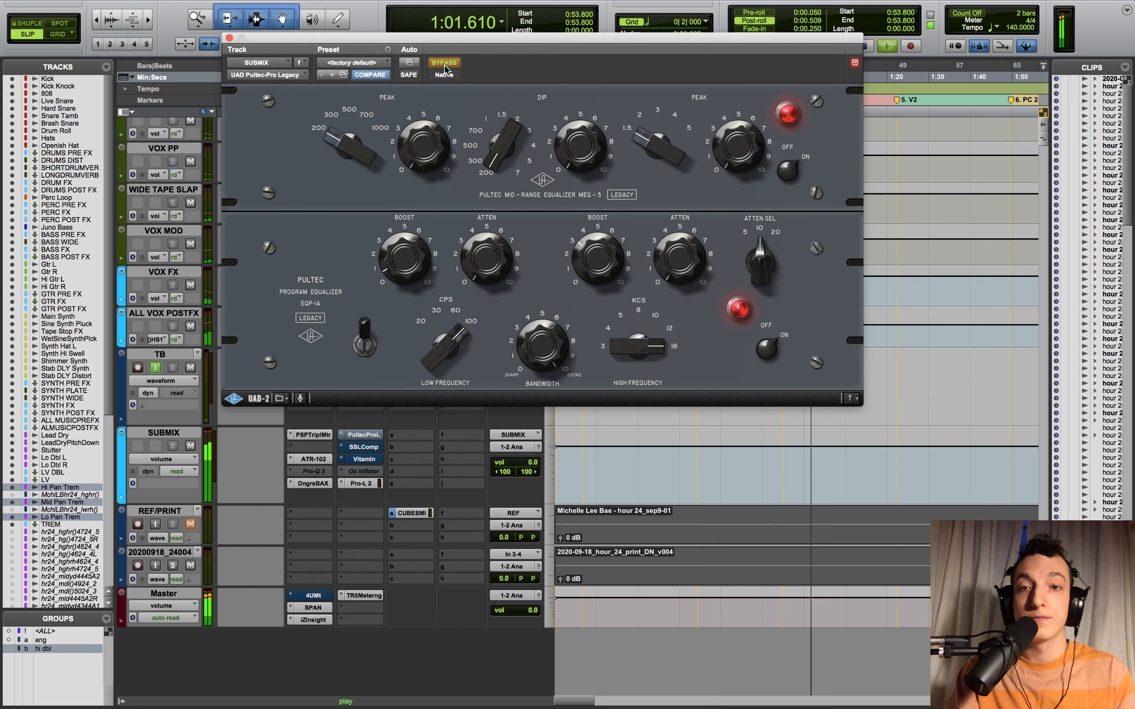
key("space")
left_click(445, 63)
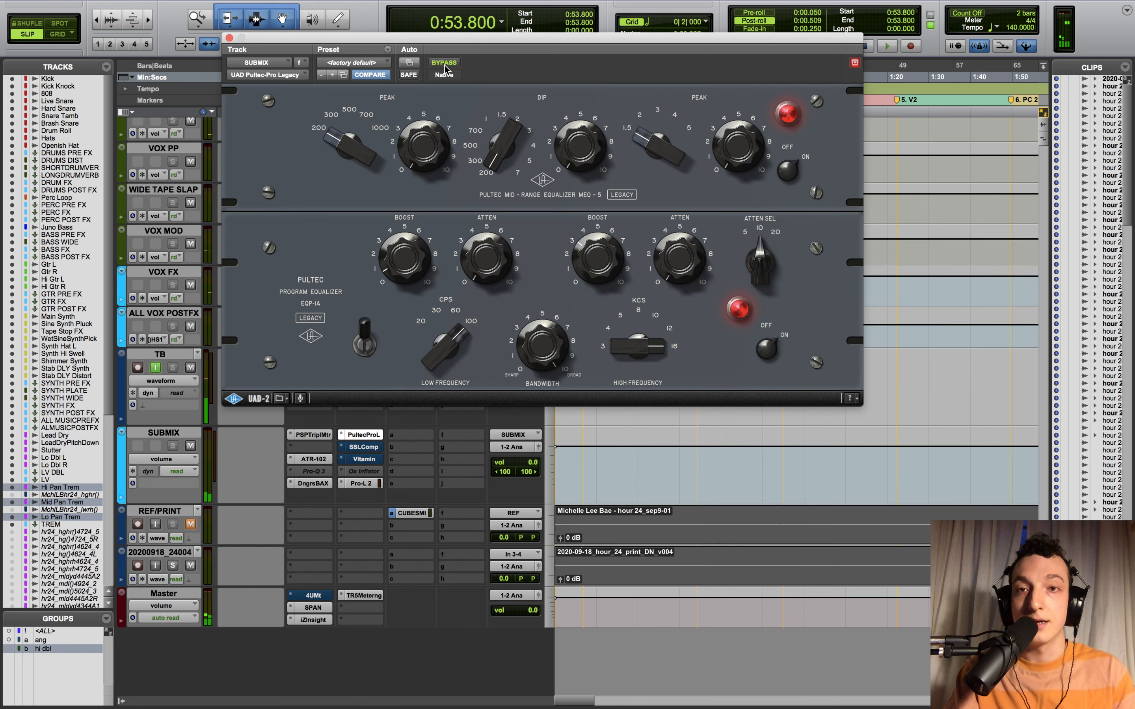
key("space")
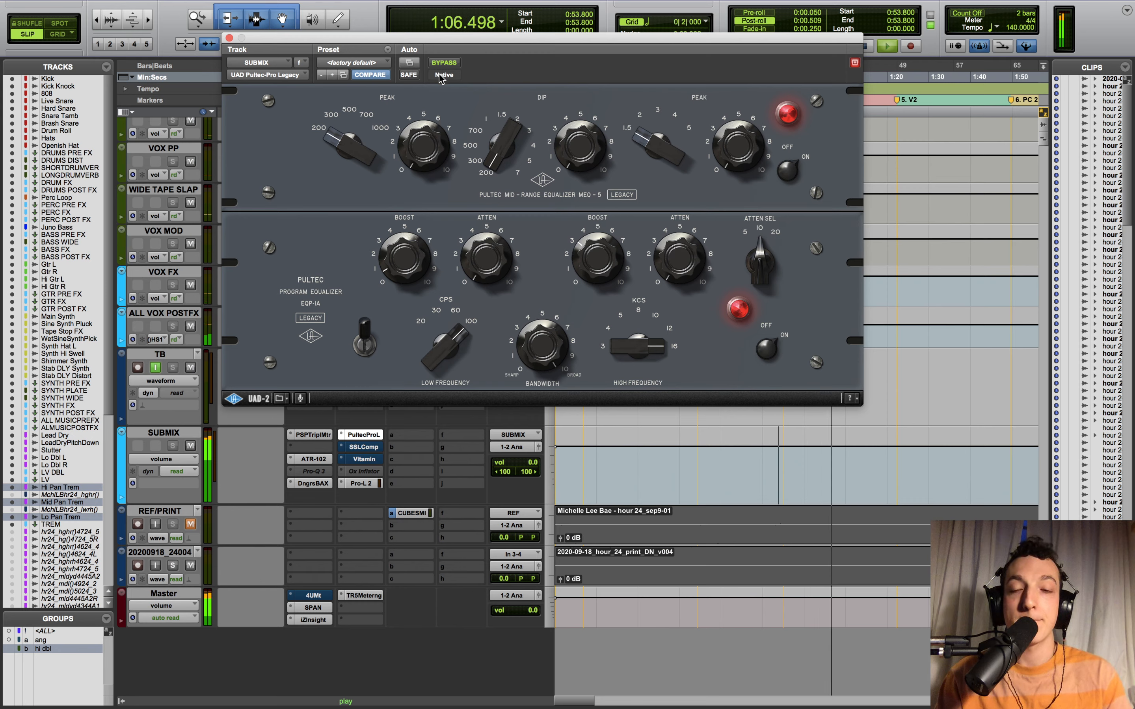
key("space")
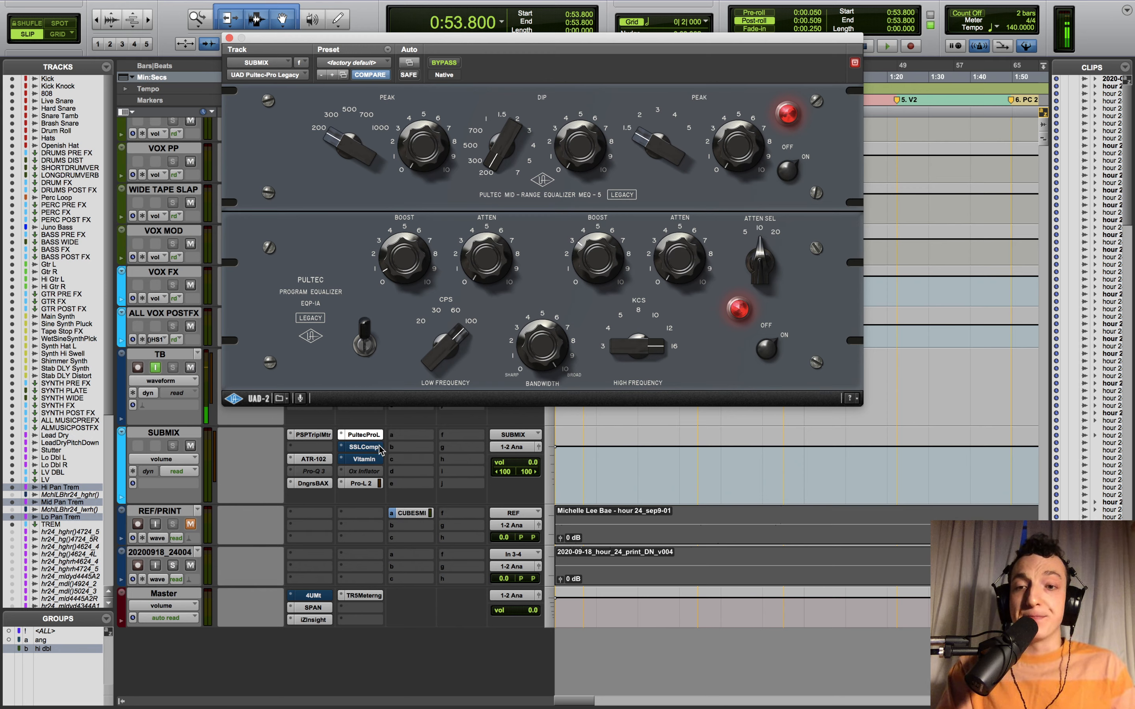
left_click(364, 447)
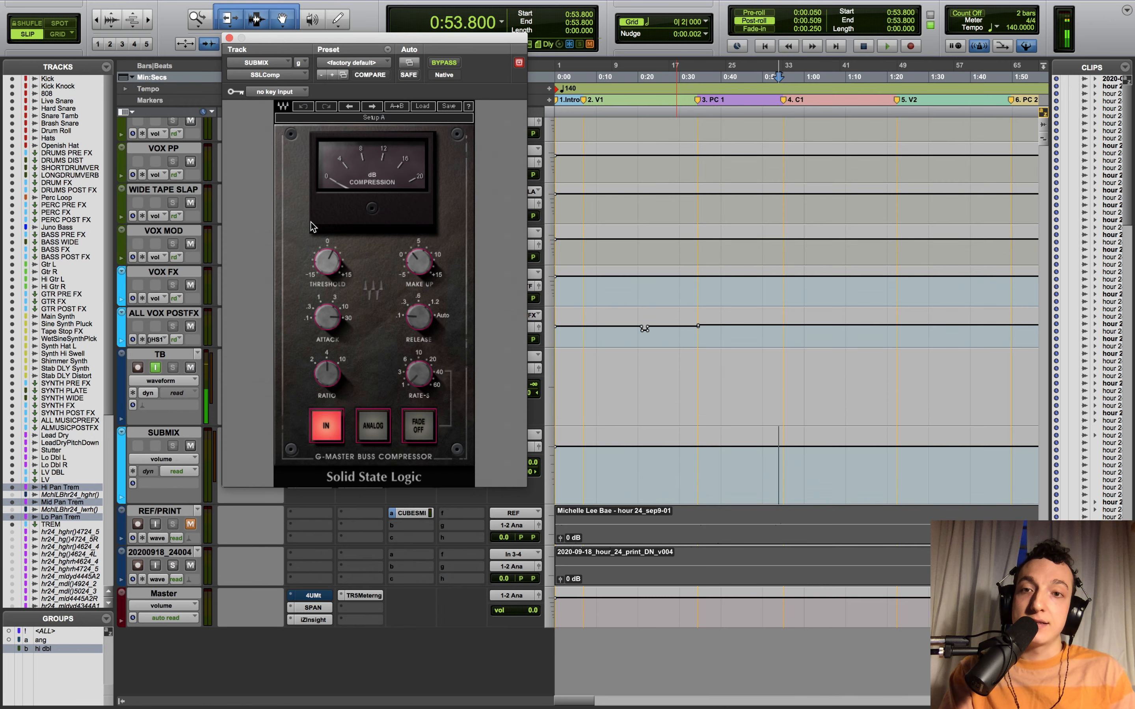
- Reposition the SSL G-Master compressor window and check its 30ms attack setting
left_click_drag(255, 37, 403, 46)
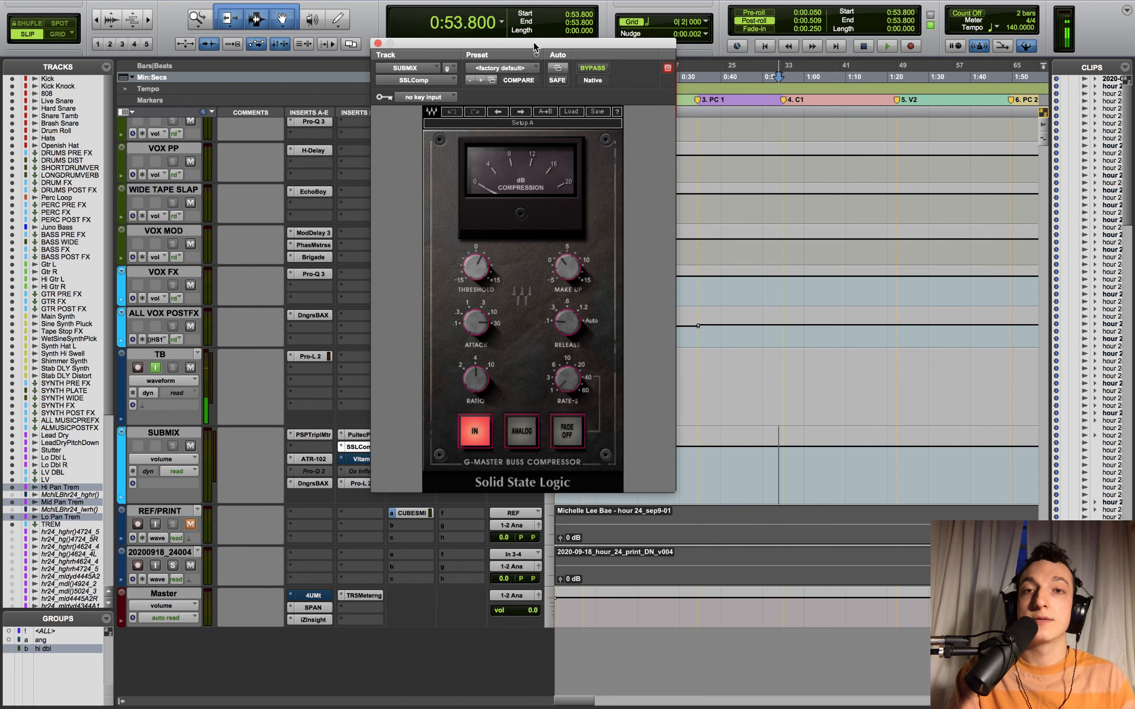
left_click_drag(535, 46, 531, 13)
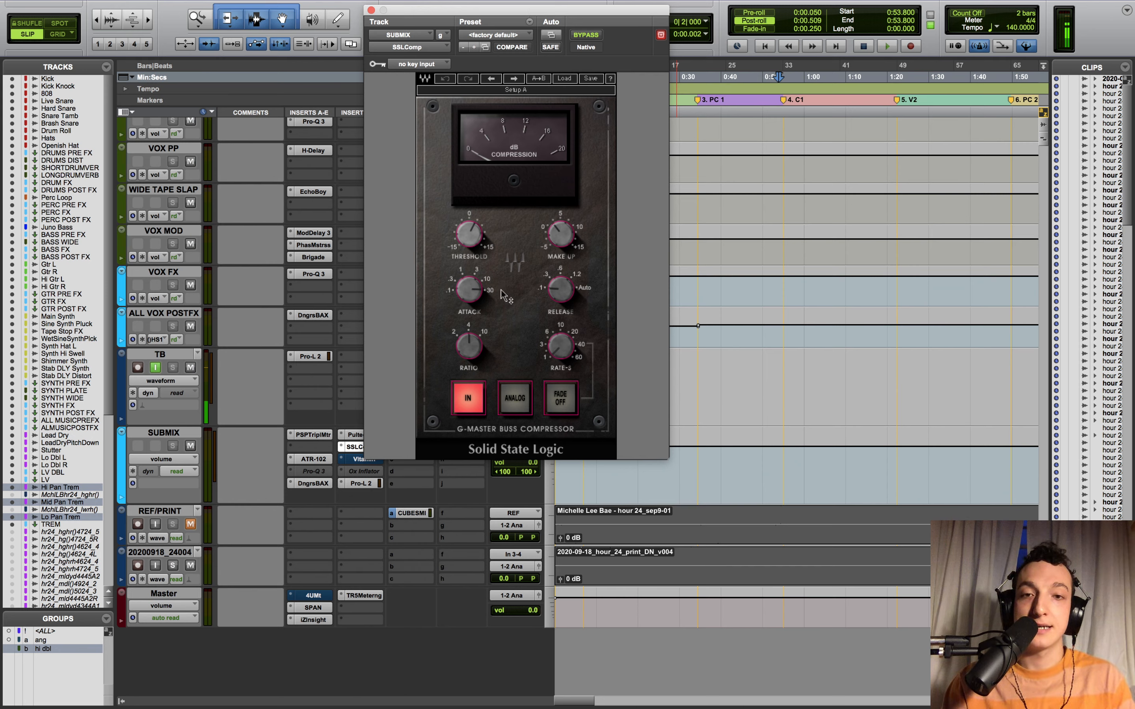
left_click(475, 291)
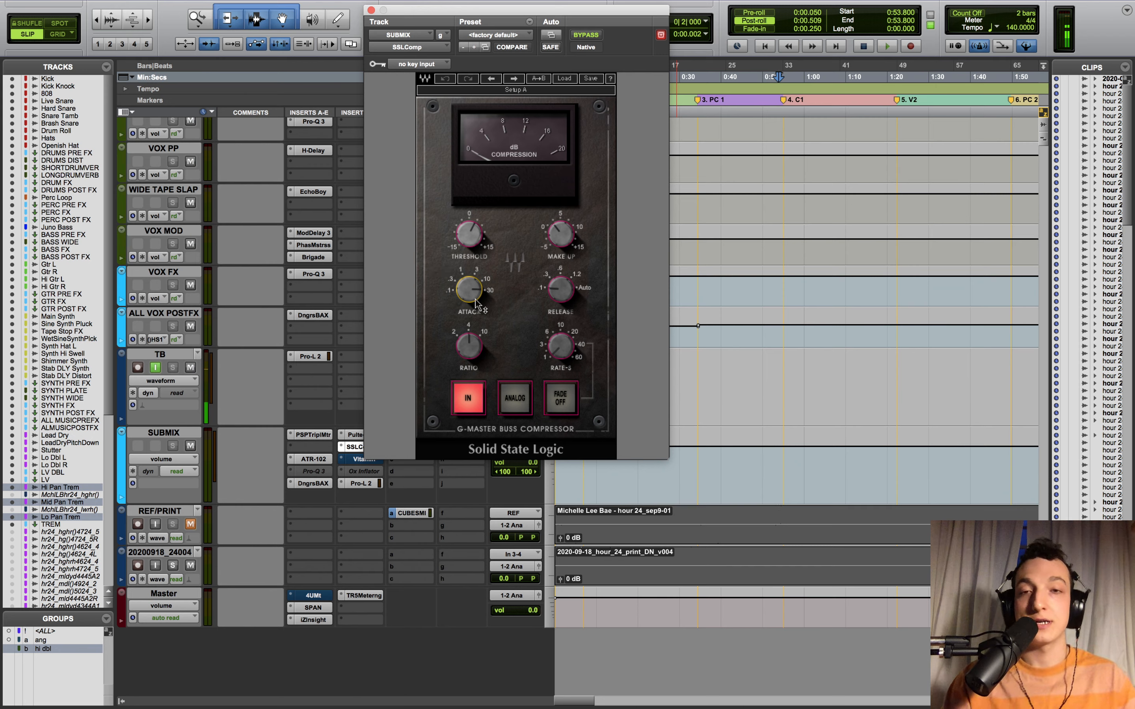
mouse_move(476, 301)
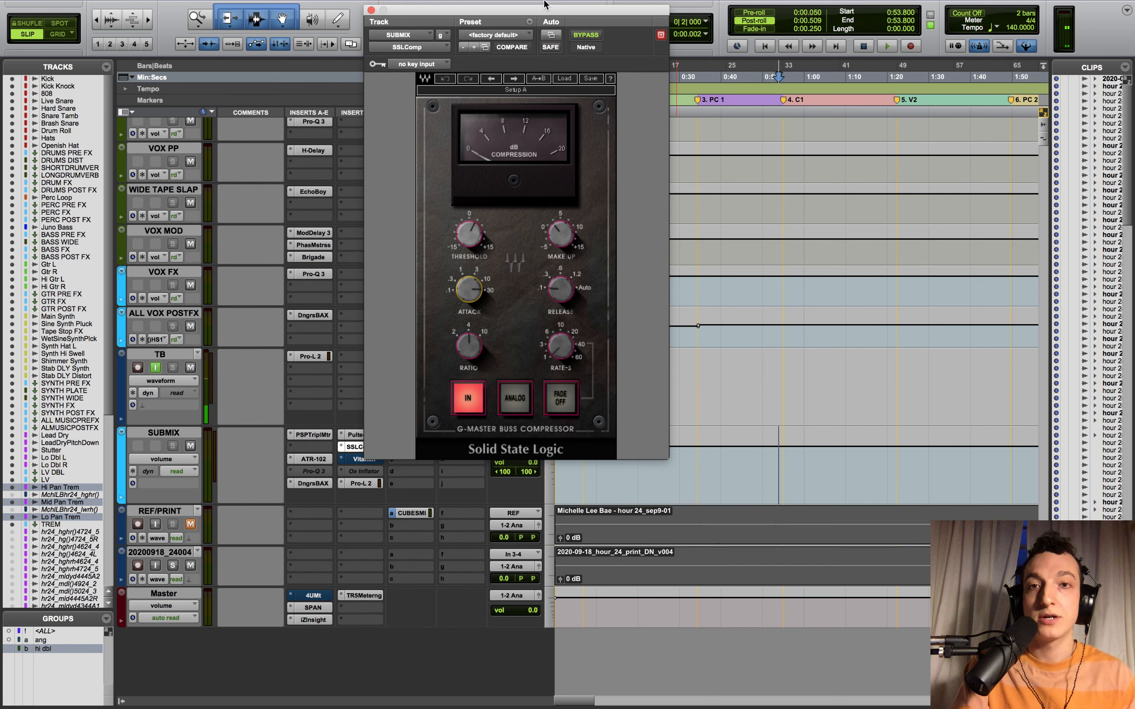
- A/B the SSL compressor by toggling its bypass during playback, leaving it engaged
left_click(585, 35)
key("space")
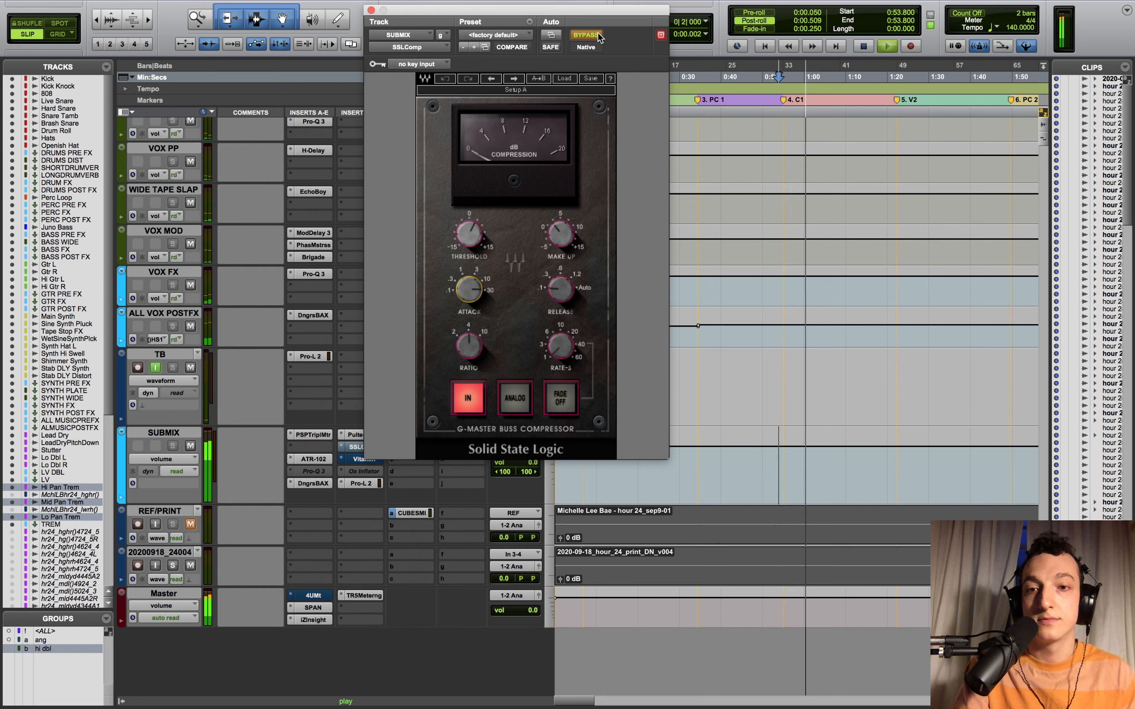
key("space")
left_click(586, 34)
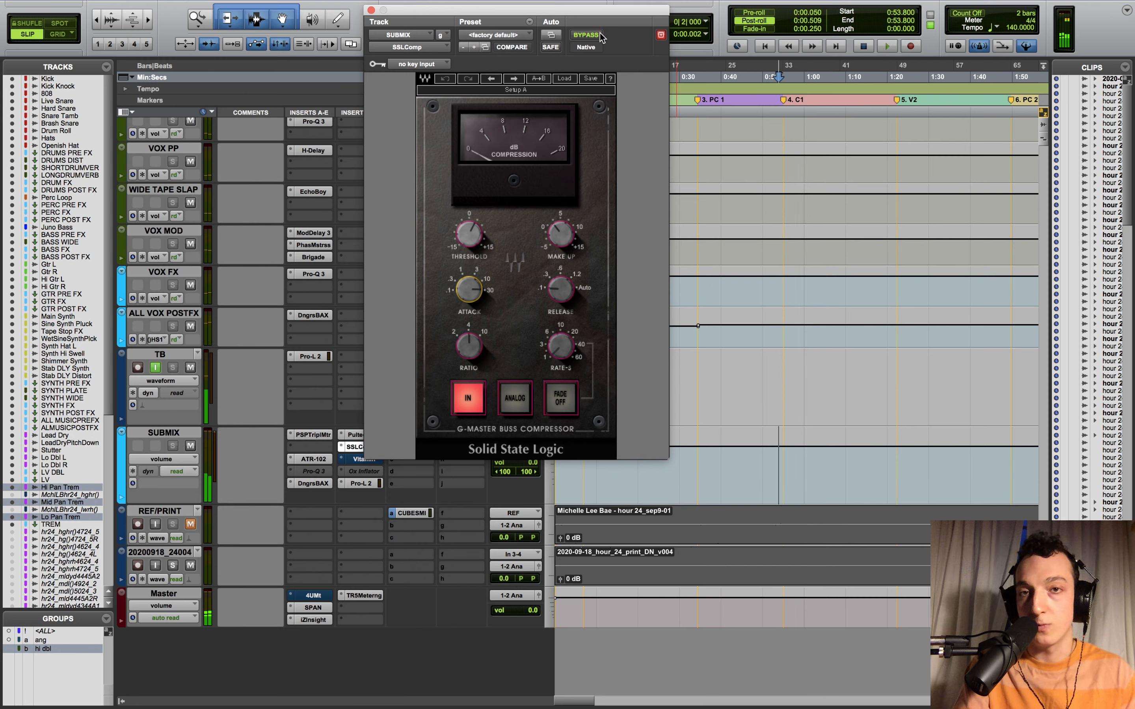
key("space")
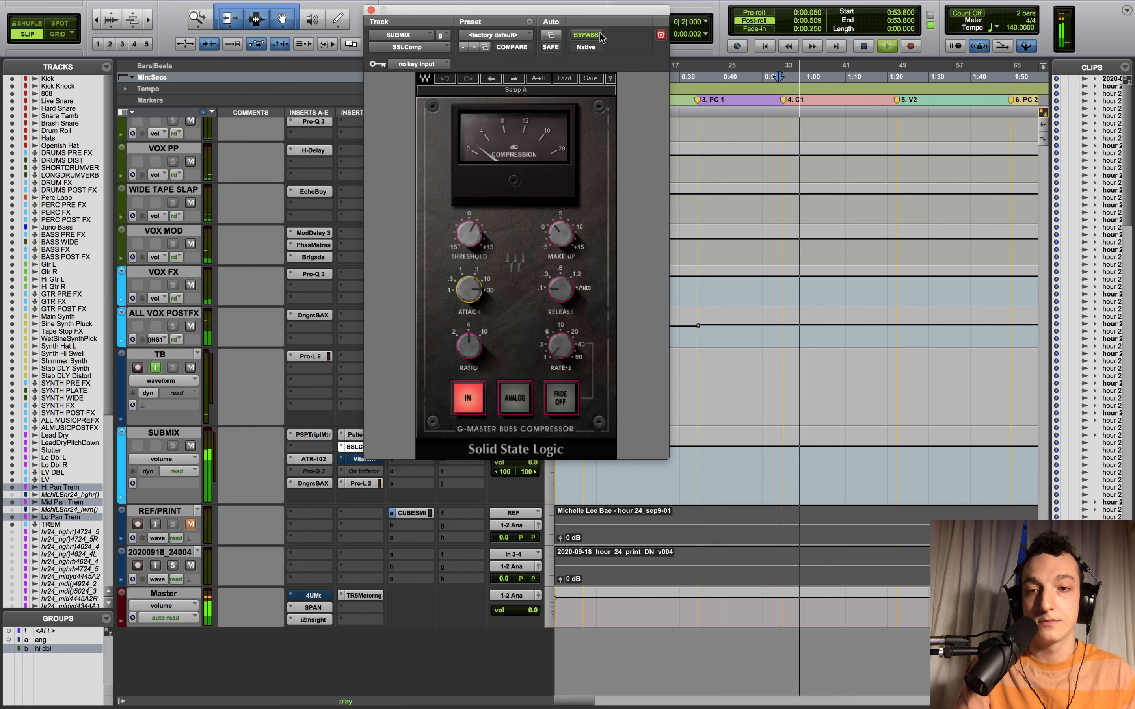
left_click_drag(565, 12, 623, 16)
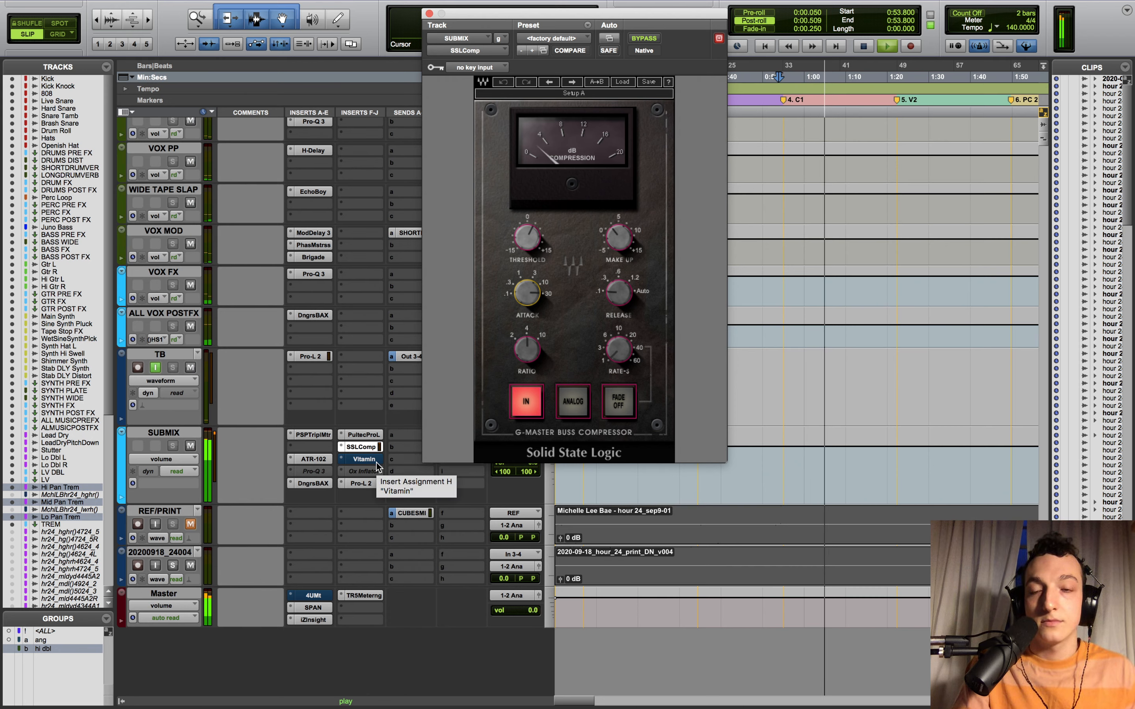
key("space")
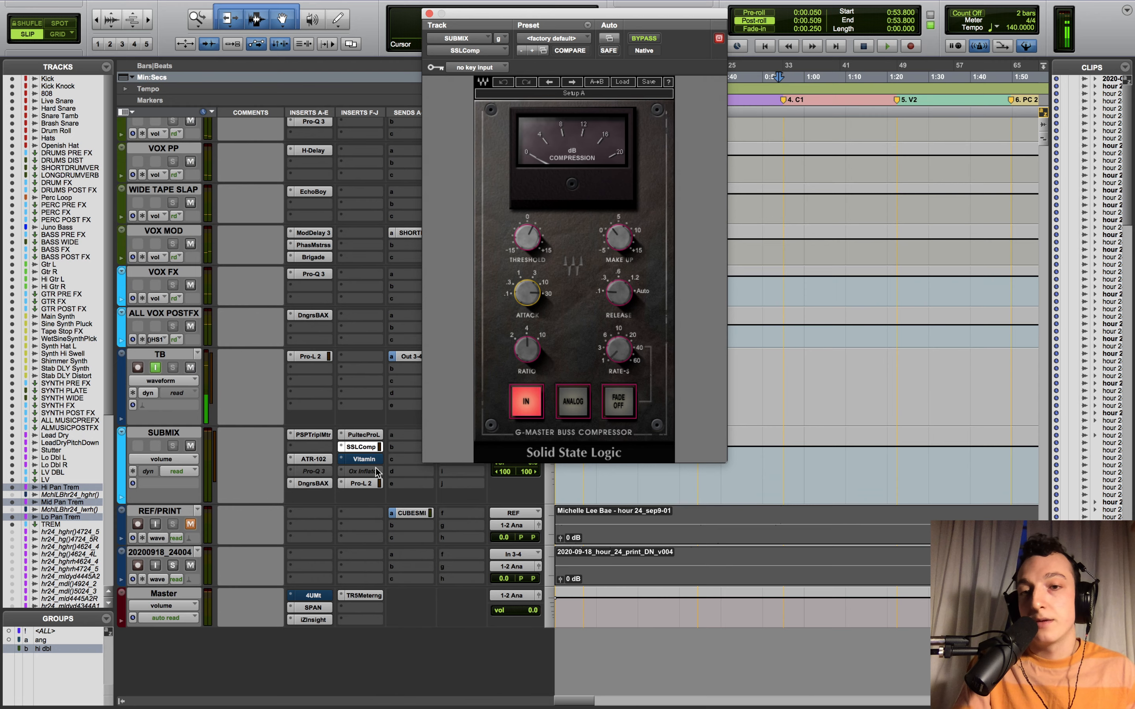
left_click(371, 483)
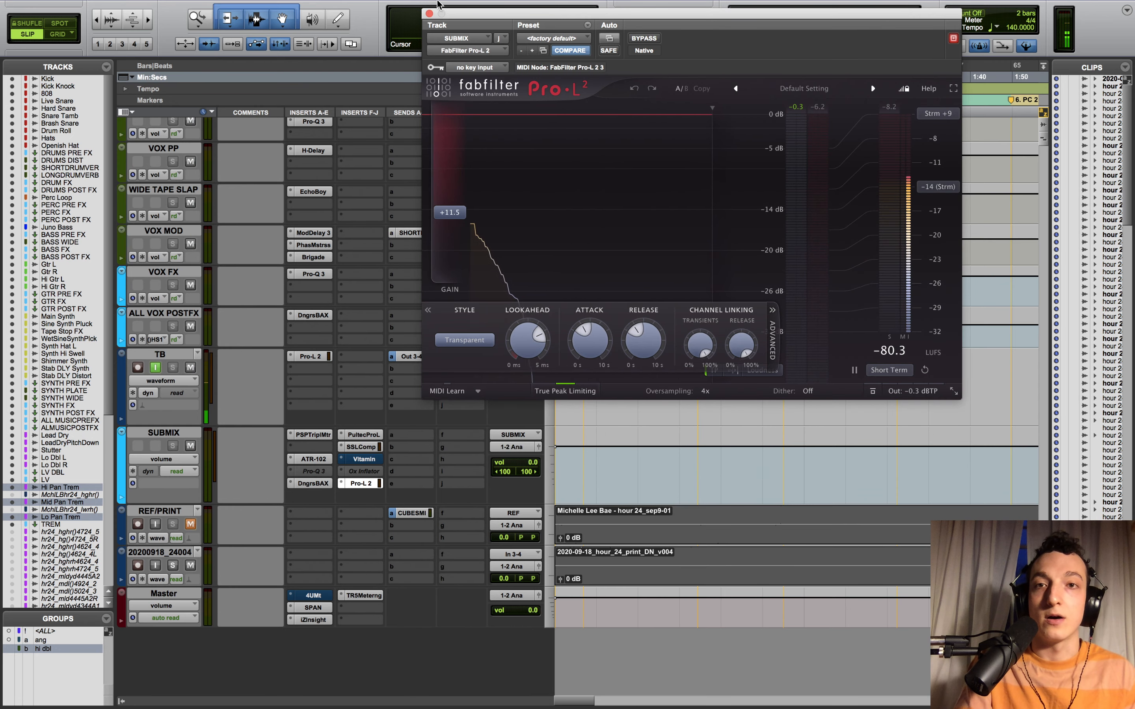
left_click(429, 14)
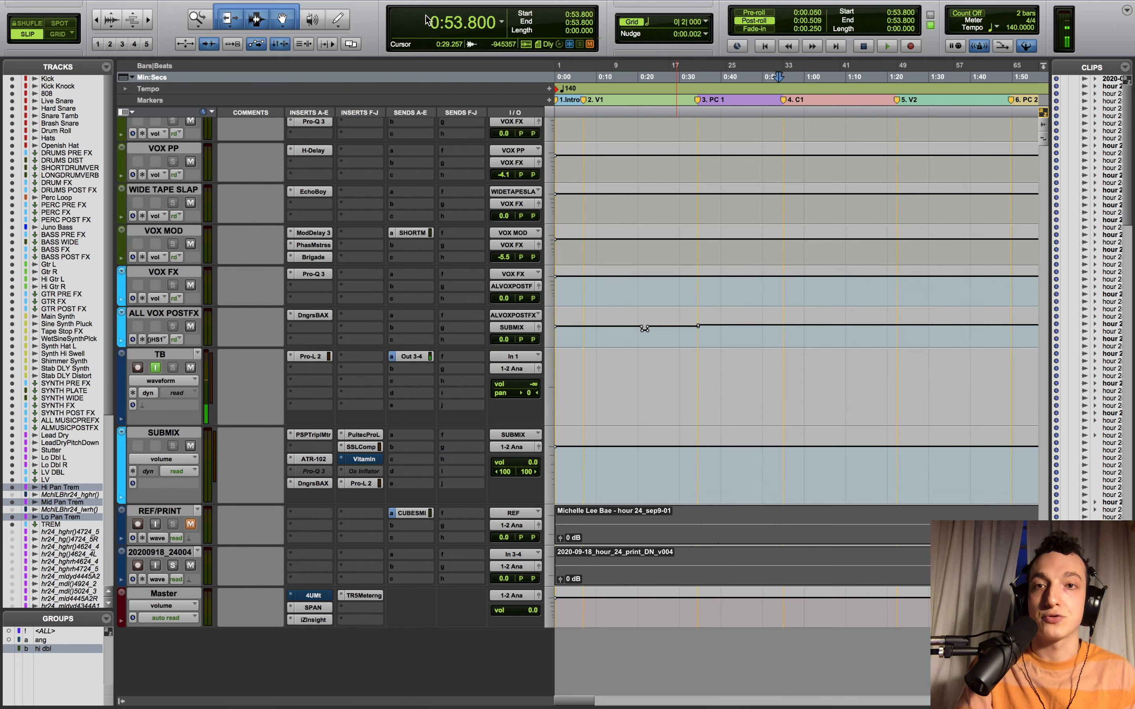
left_click(371, 461)
left_click(369, 459)
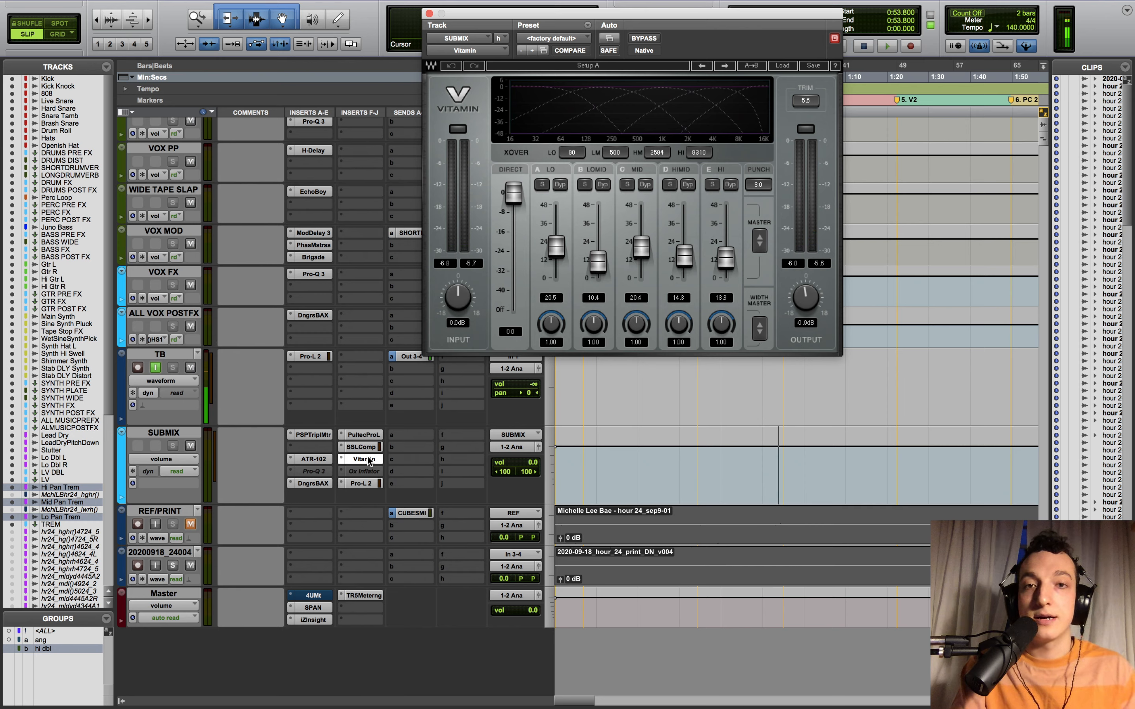
key("space")
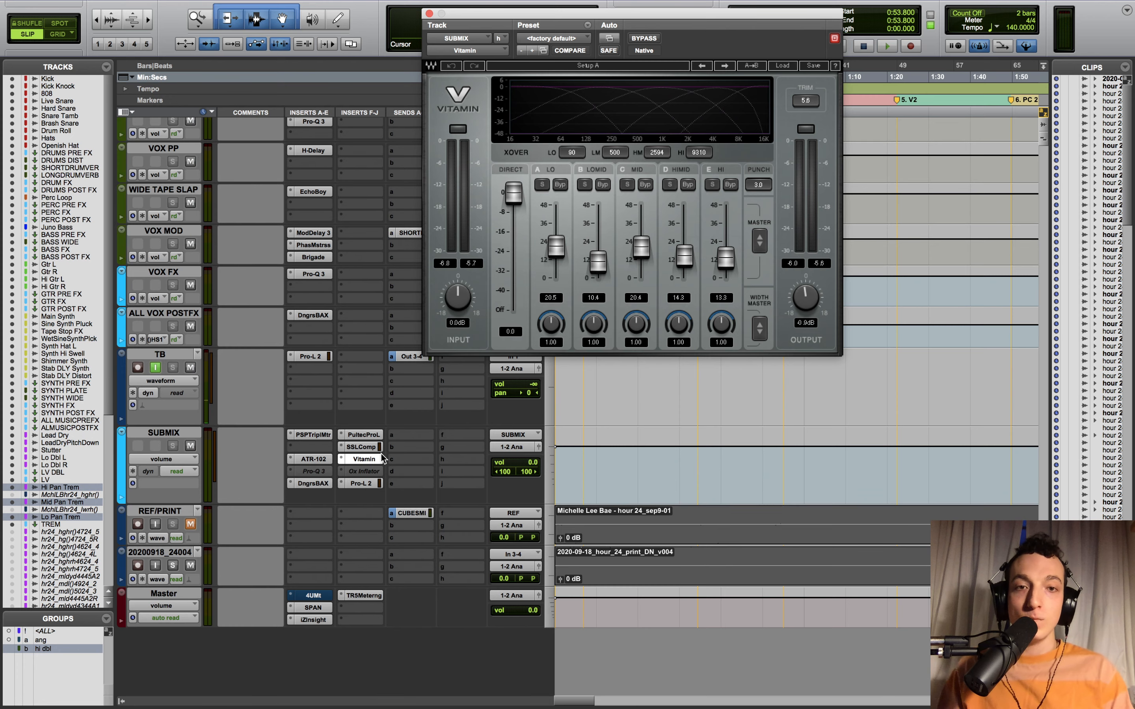
scroll(666, 404, "up", 1)
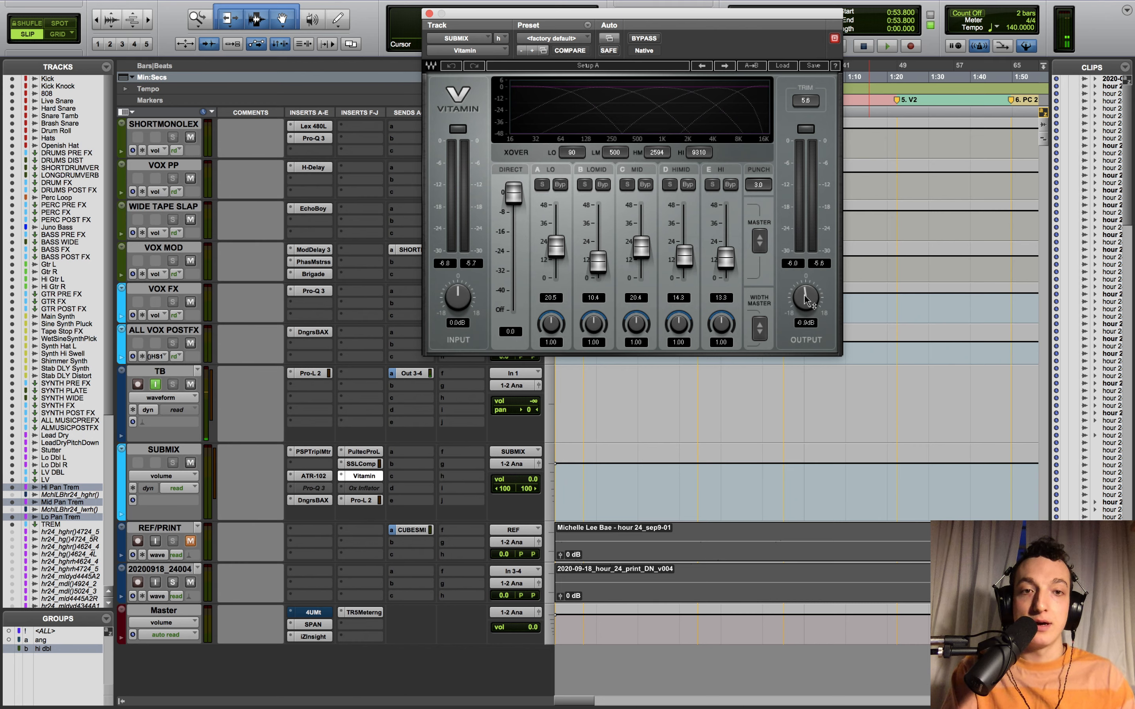
left_click(636, 41)
key("space")
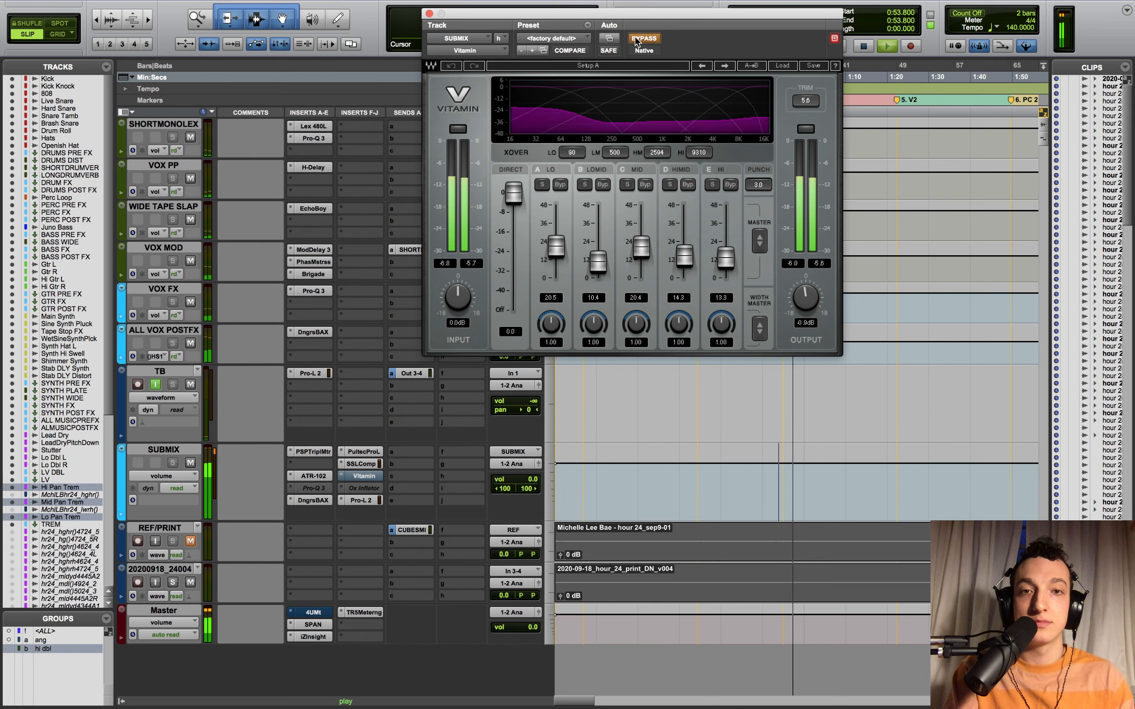
left_click(636, 41)
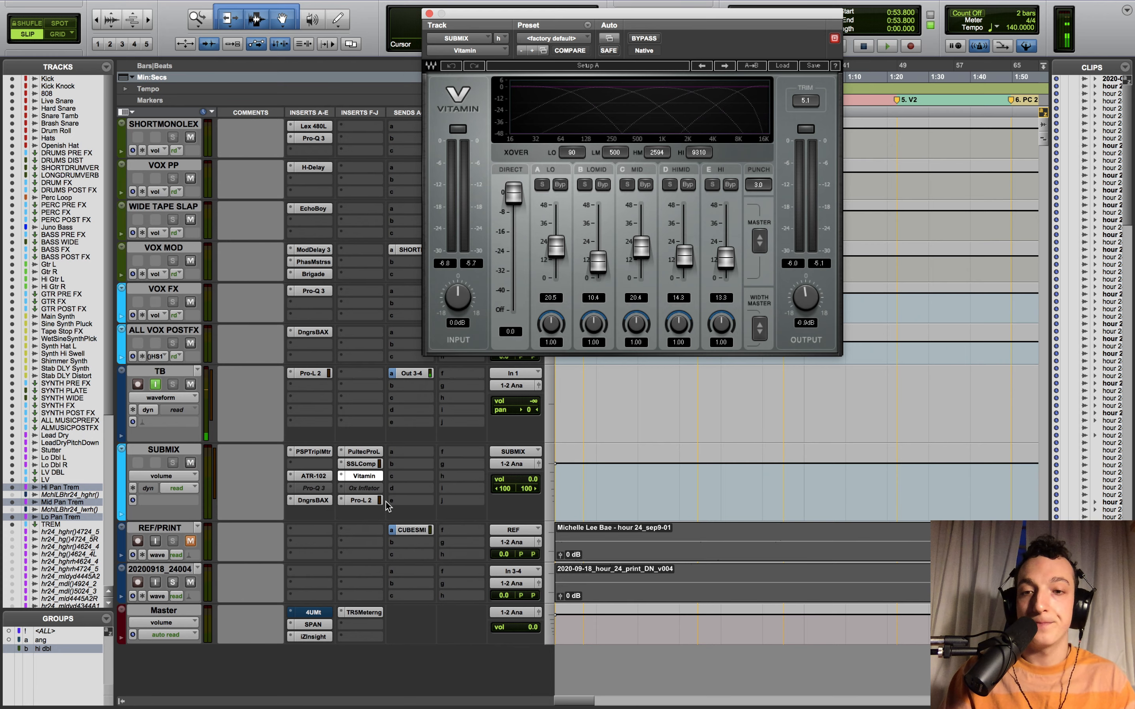
- Open SUBMIX's Pro-L 2 limiter, move its window lower, and play from 0:53.800
left_click(361, 500)
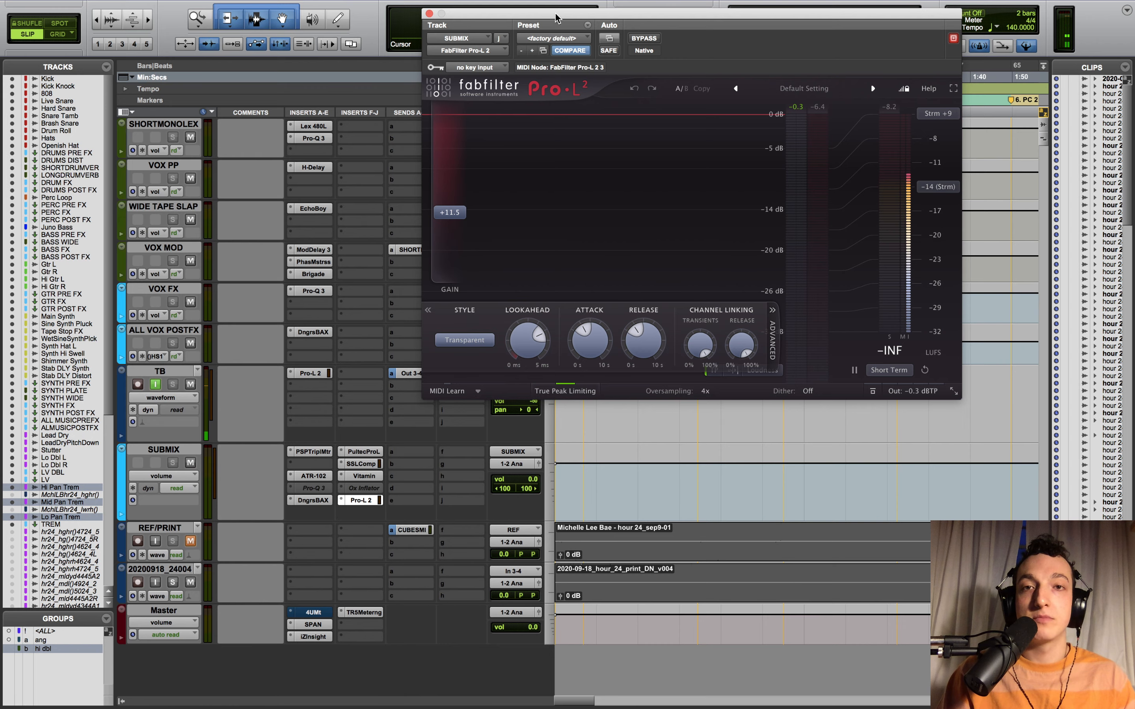
left_click_drag(555, 18, 568, 77)
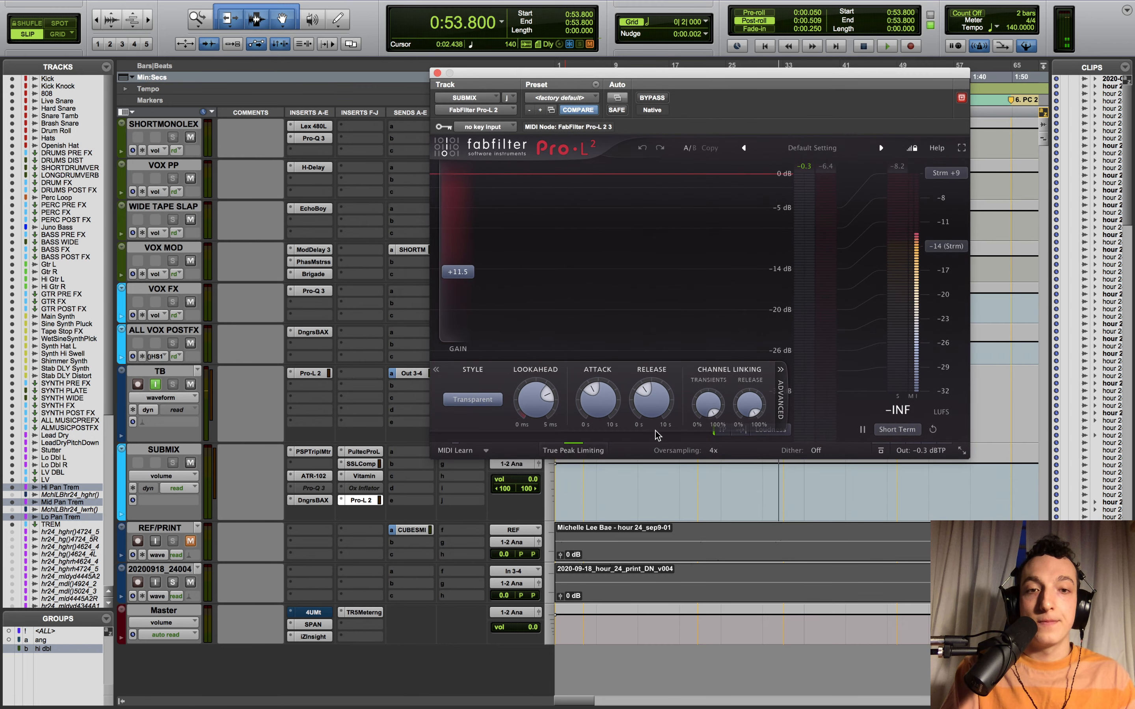
key("space")
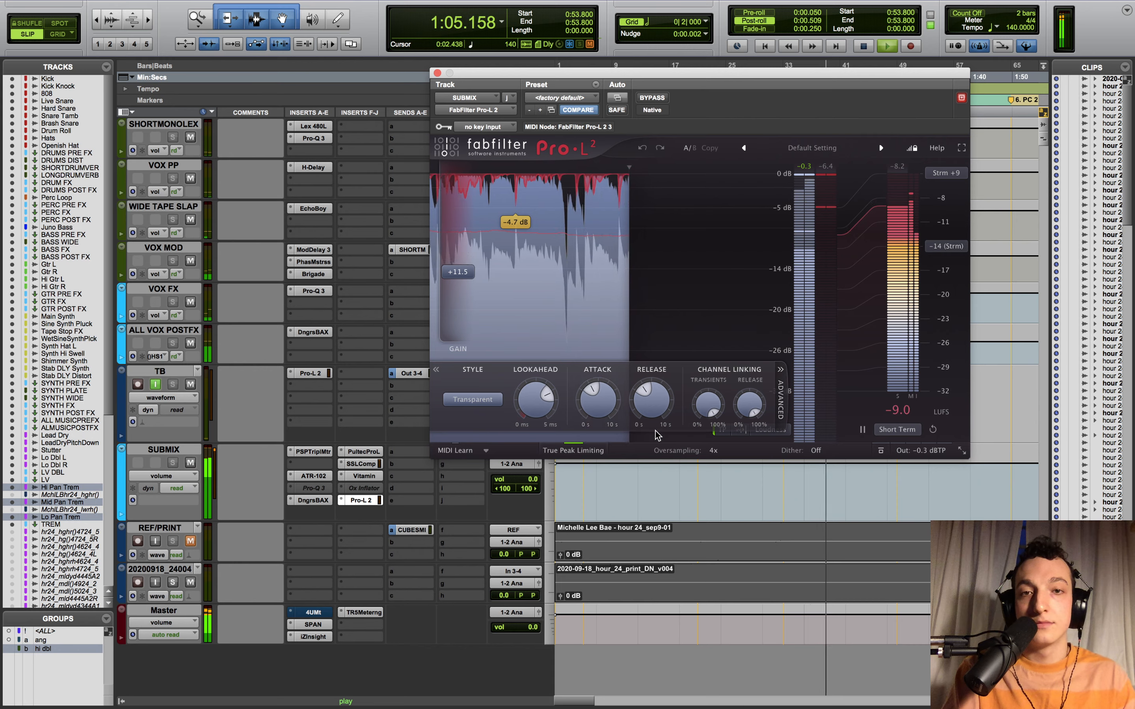
key("space")
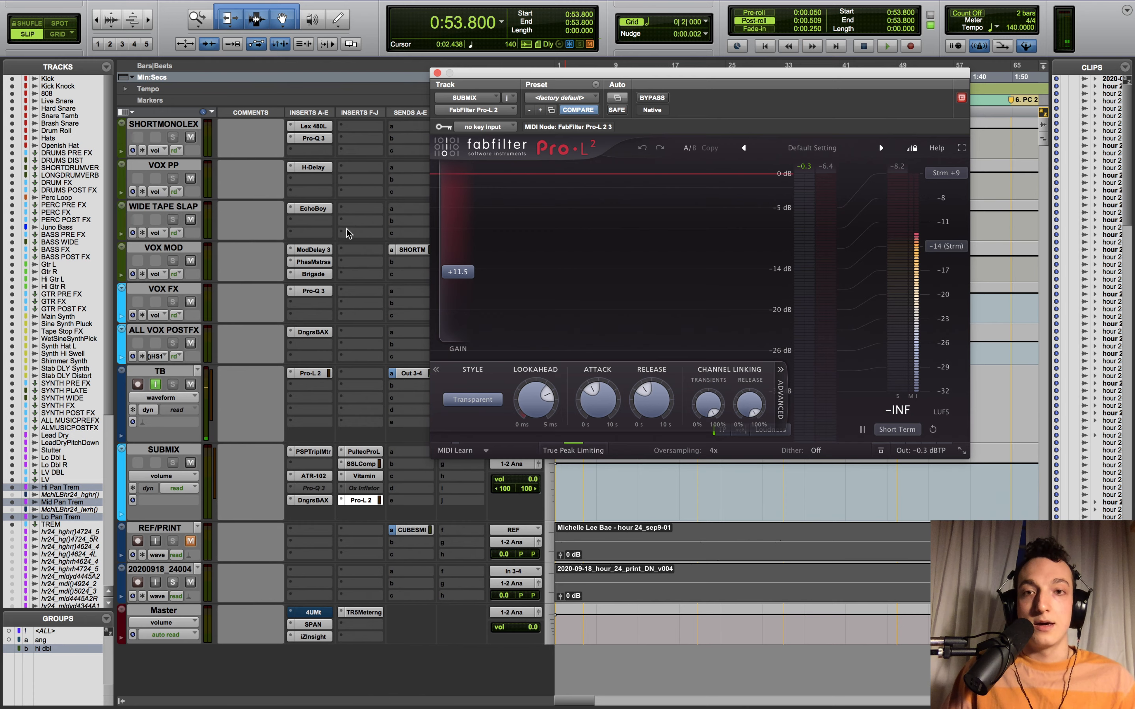
- Close the limiter window, zoom out to the whole song and solo the REF/PRINT track
left_click(437, 73)
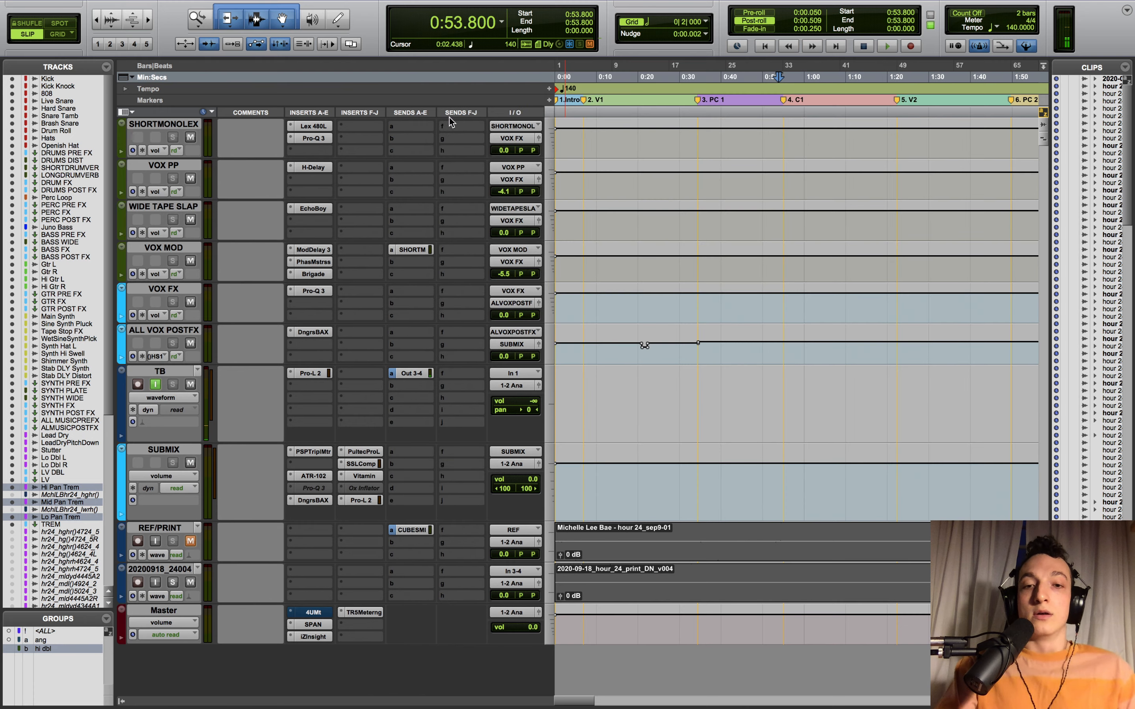
left_click(610, 561)
key("r")
key("r")
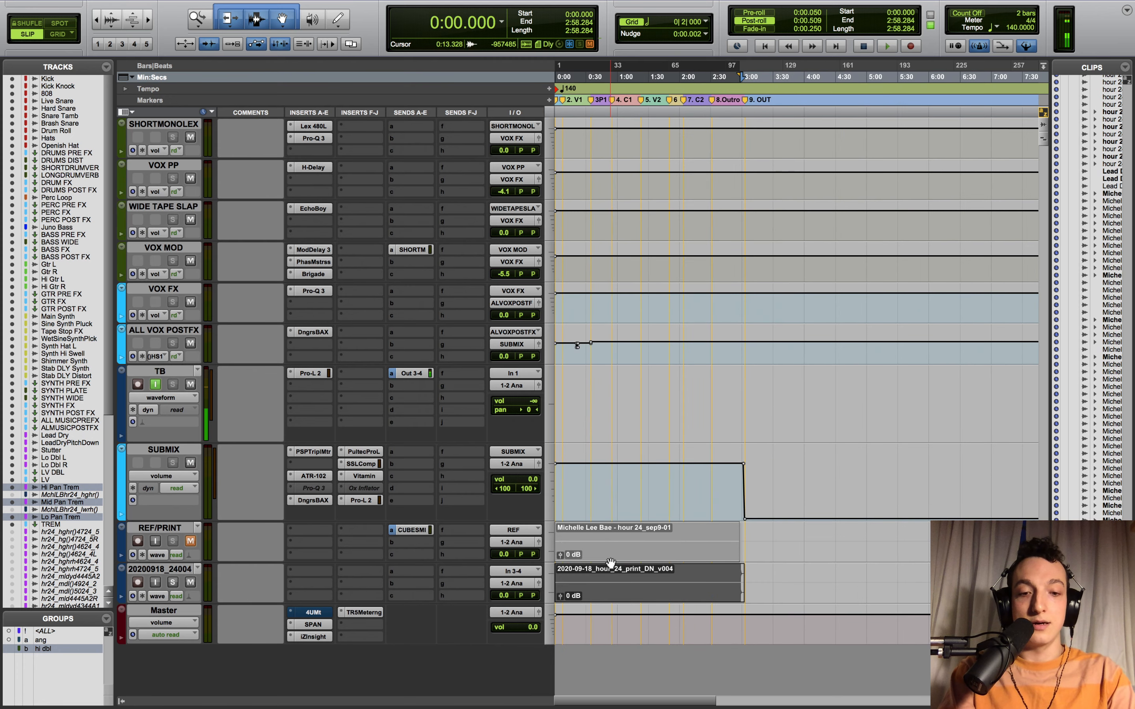
left_click(598, 580)
left_click(595, 591)
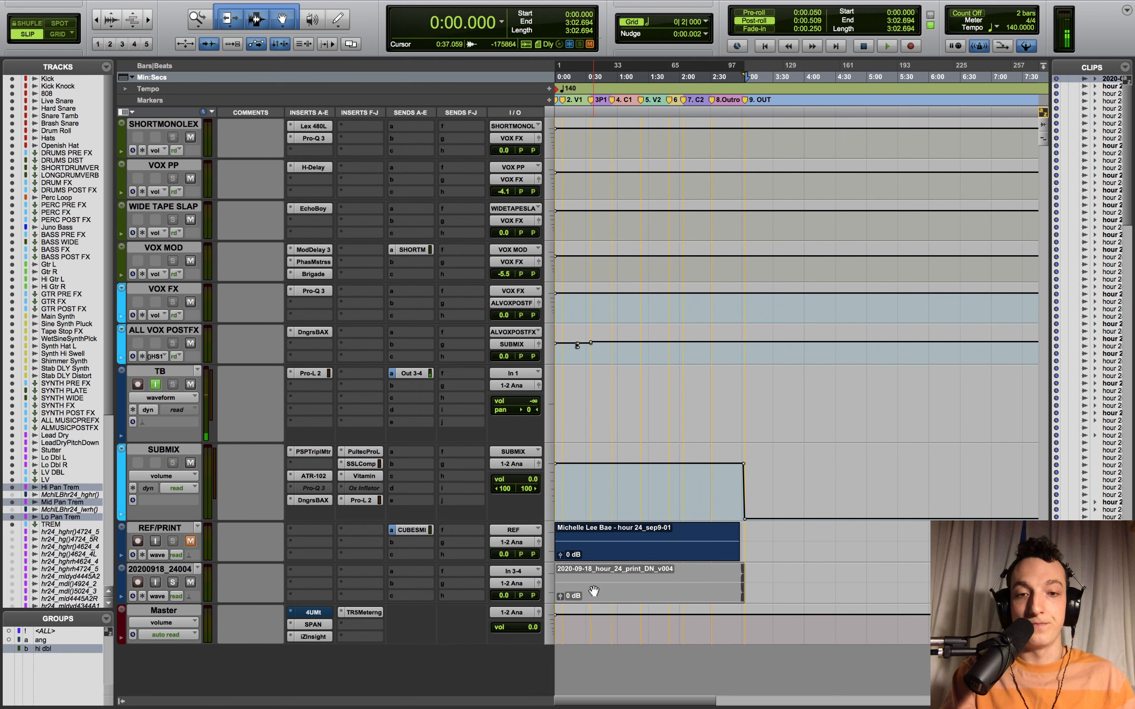
key("Return")
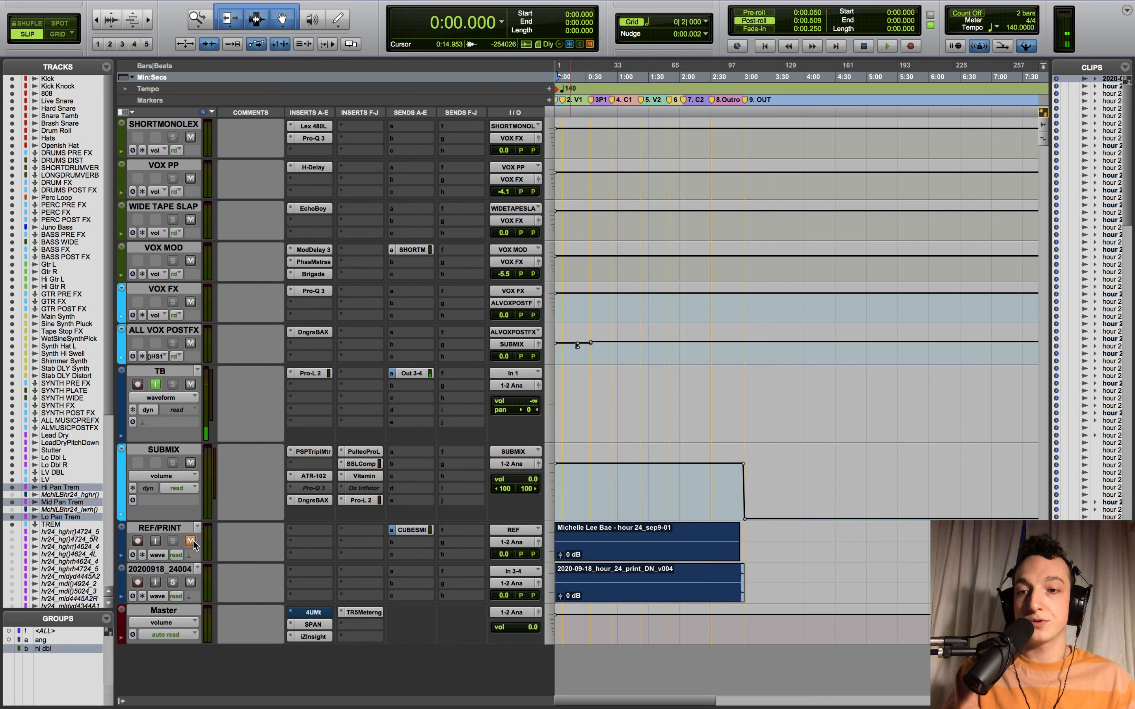
left_click(172, 542)
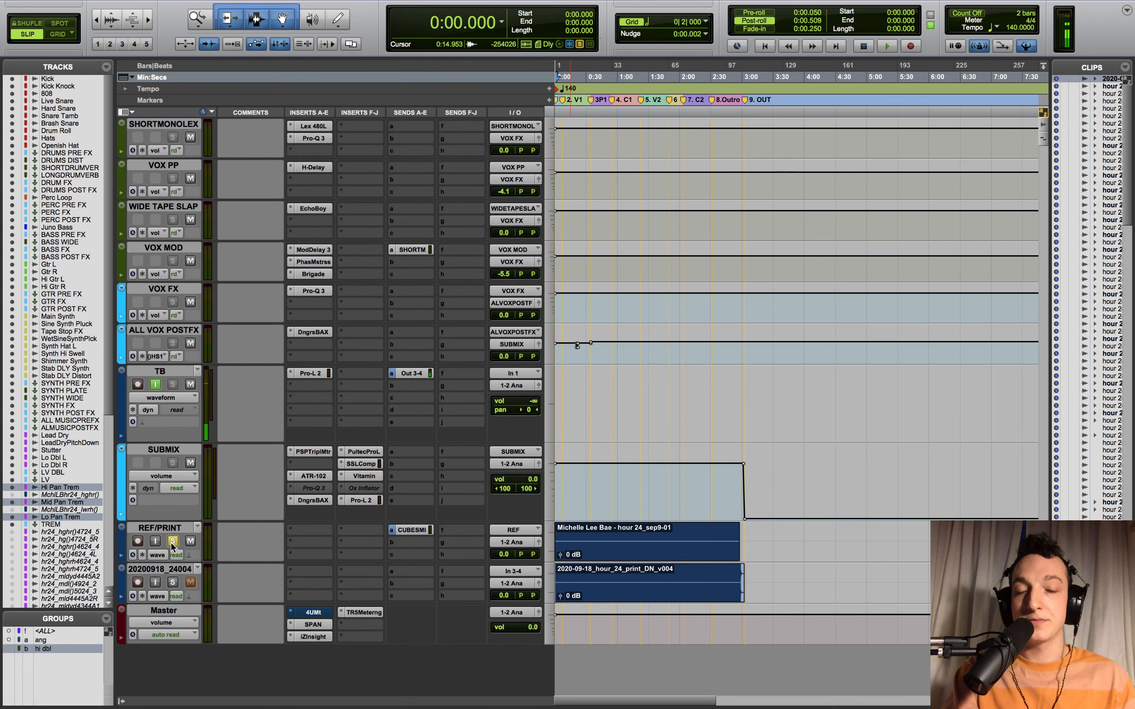
- Lower the print clip's clip gain to -2.0 dB
key("super+bracketright")
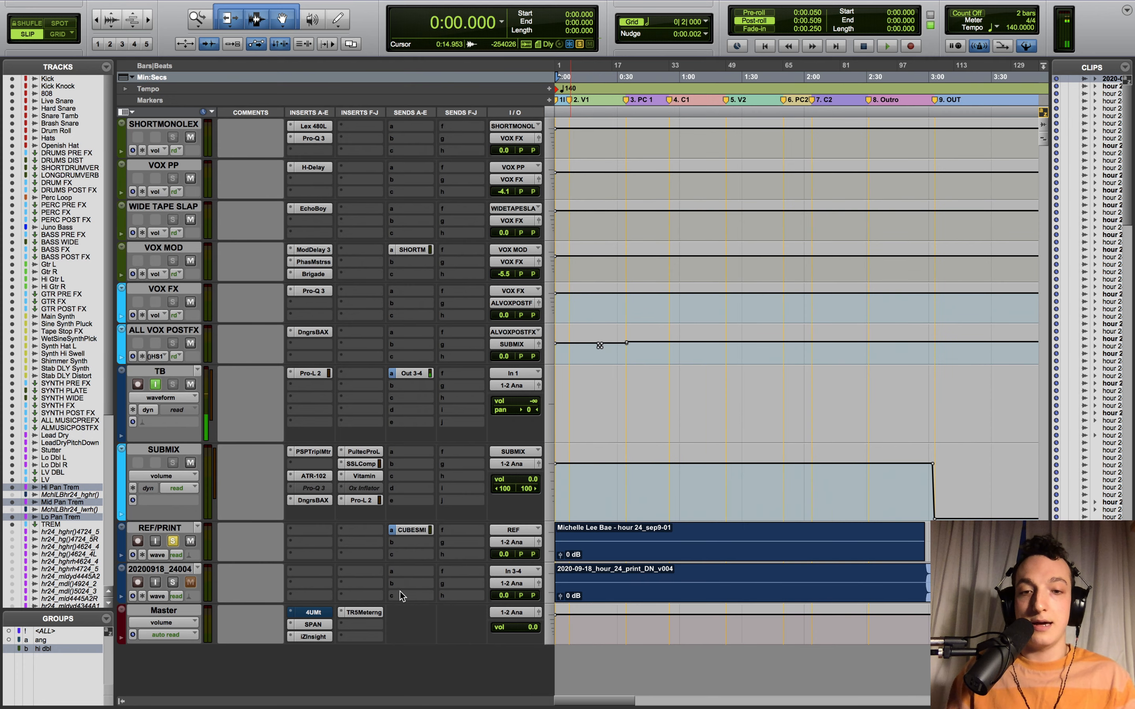
left_click(560, 601)
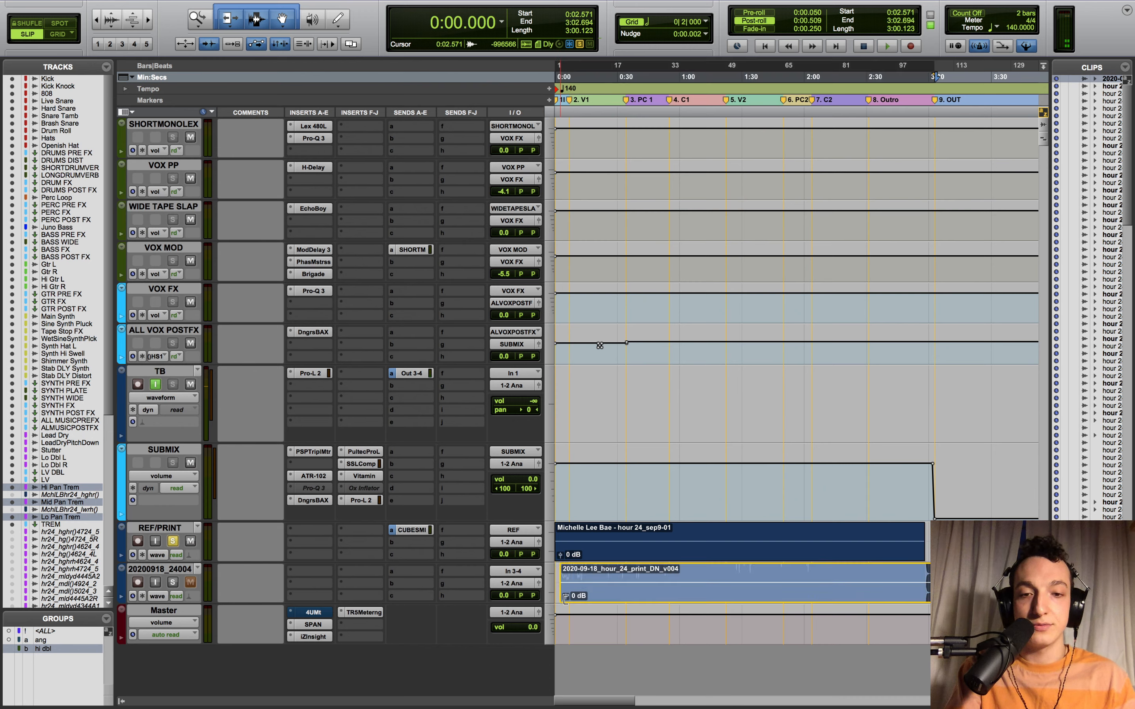
left_click_drag(560, 600, 558, 621)
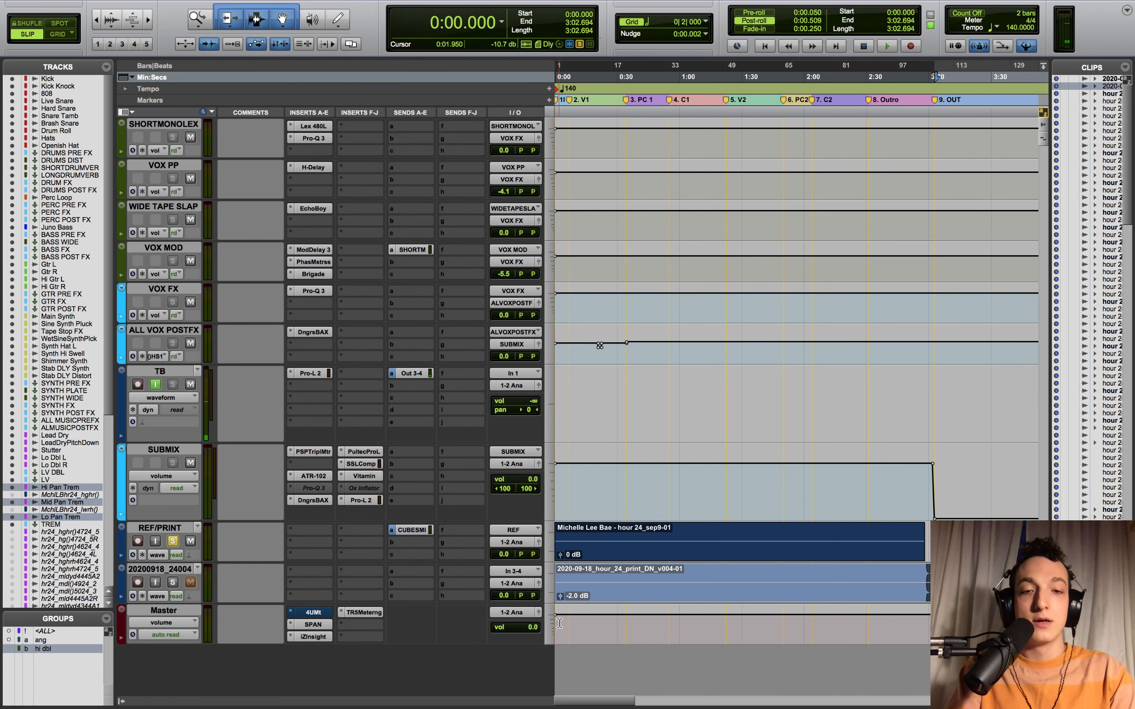
key("Return")
- Rename the print track to 'Main Mix'
double_click(174, 570)
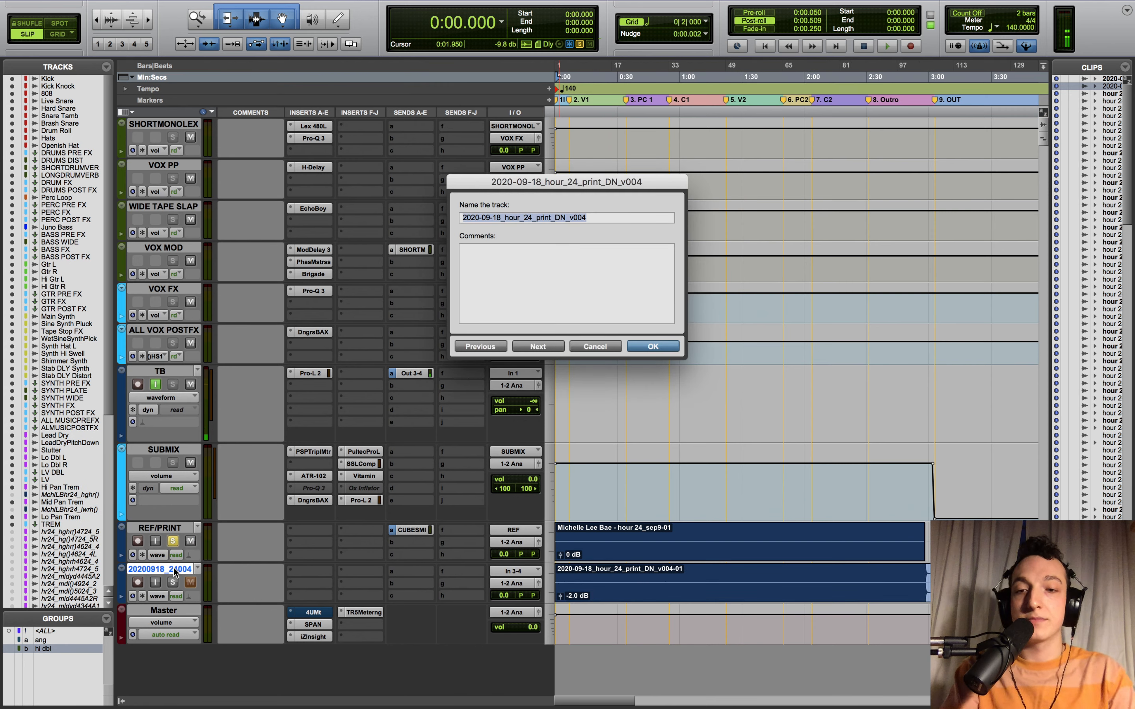
key("Left")
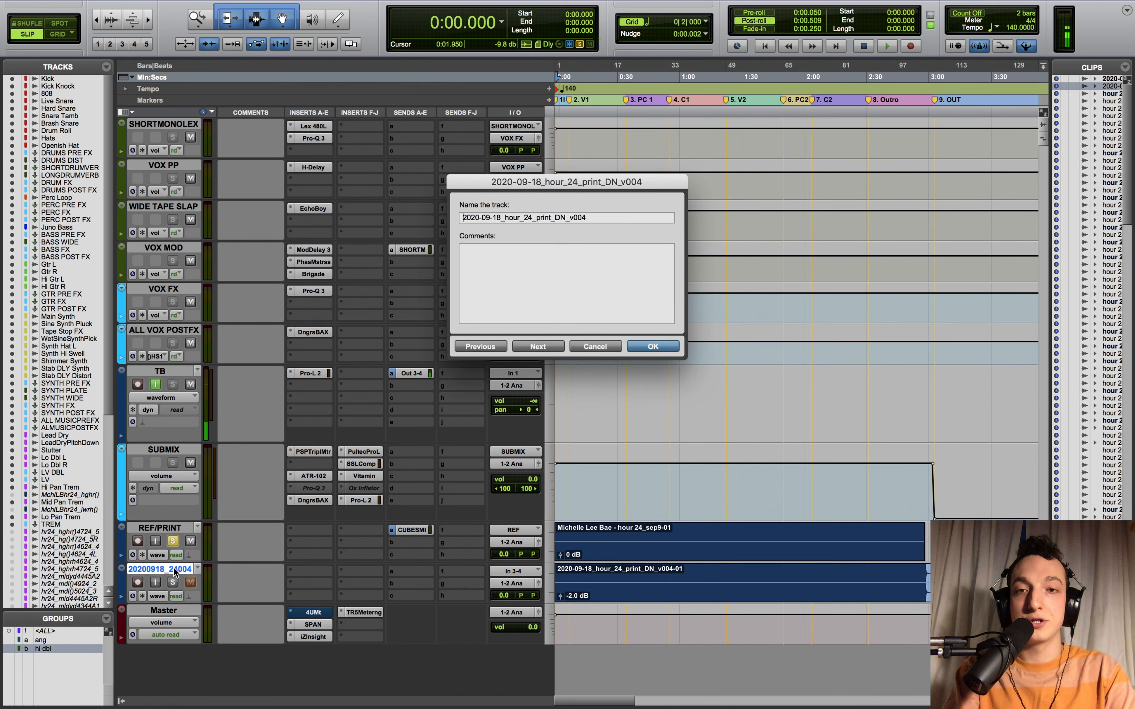
triple_click(524, 218)
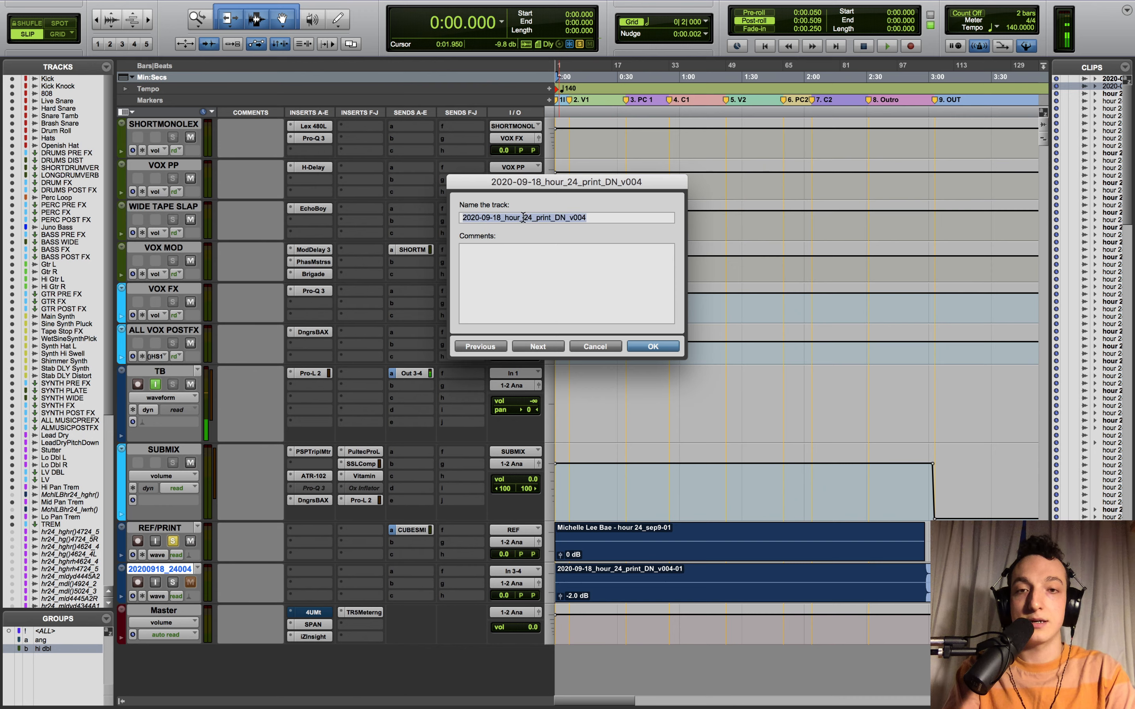
type("Main Mix")
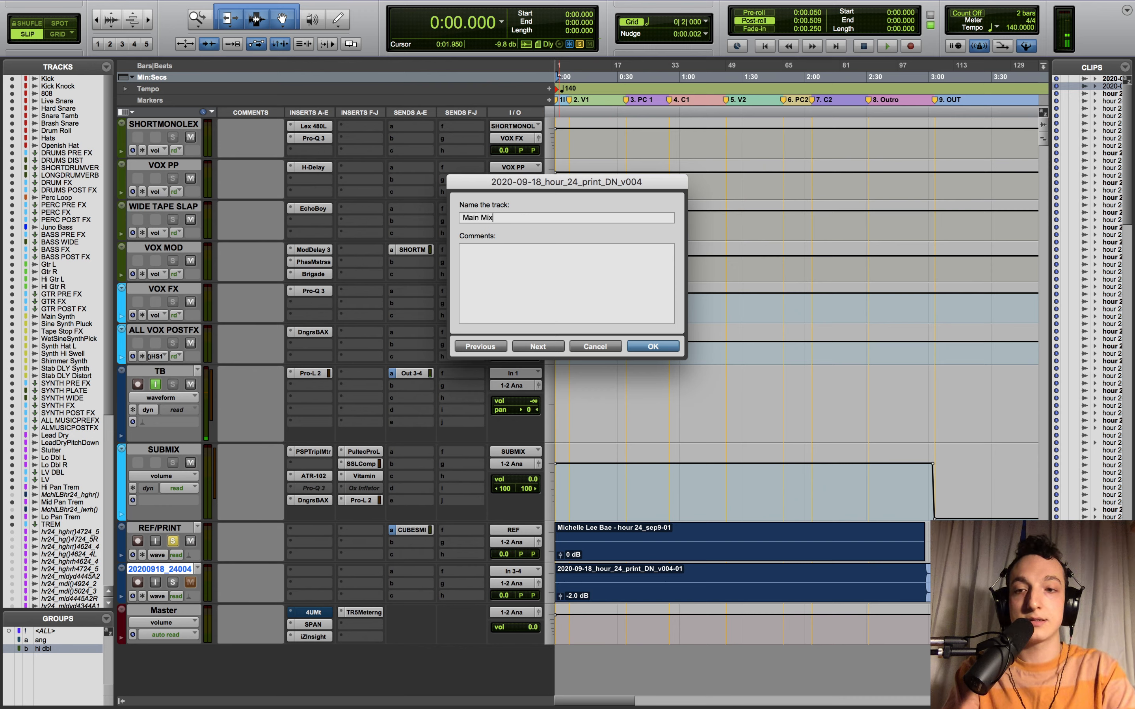
key("Return")
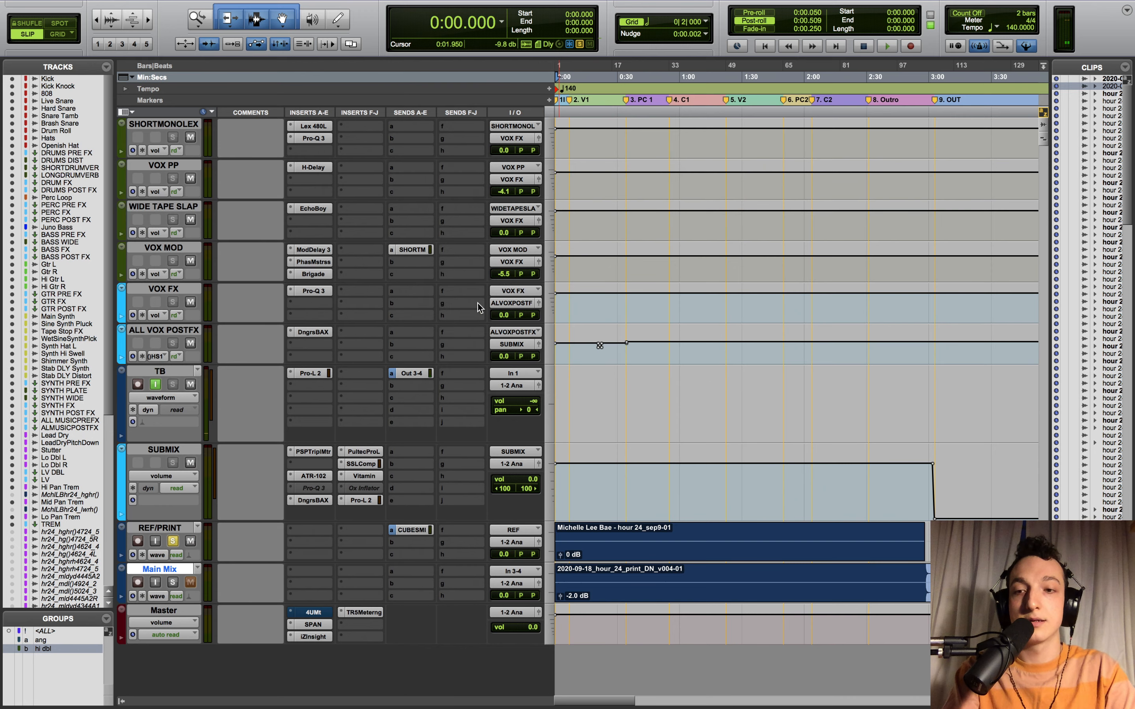
- Rename the REF/PRINT track to 'Ref Mix', then move the solo from Ref Mix to Main Mix
double_click(169, 534)
type("Ref M")
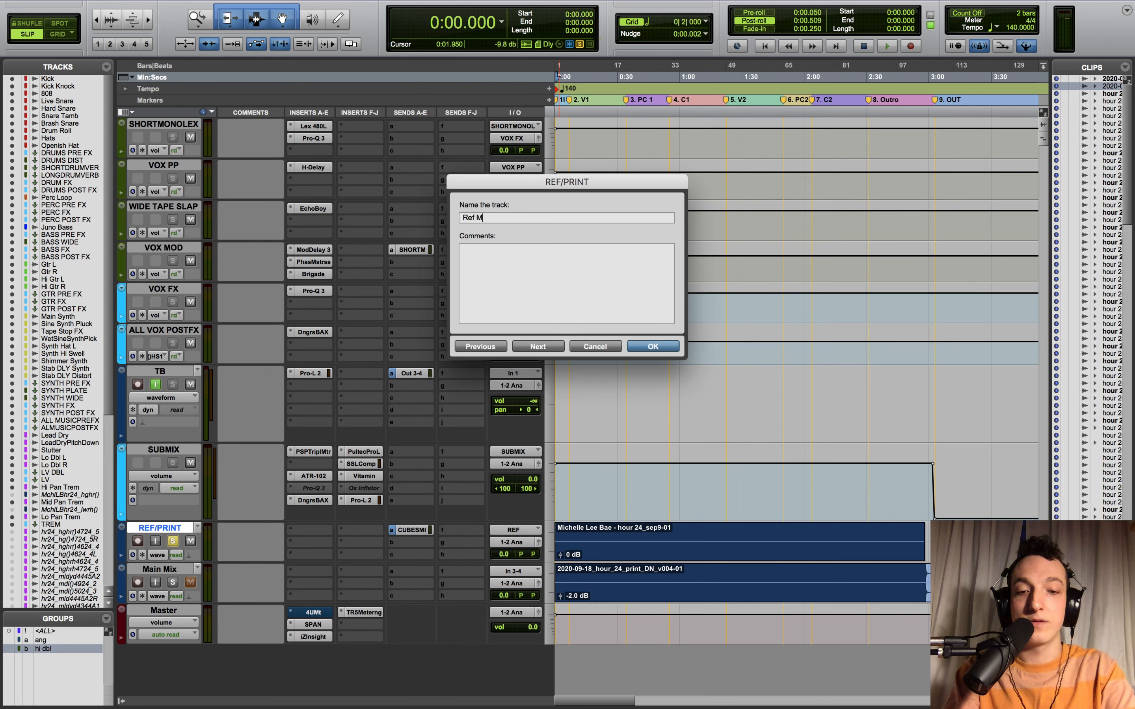
type("ix")
key("Return")
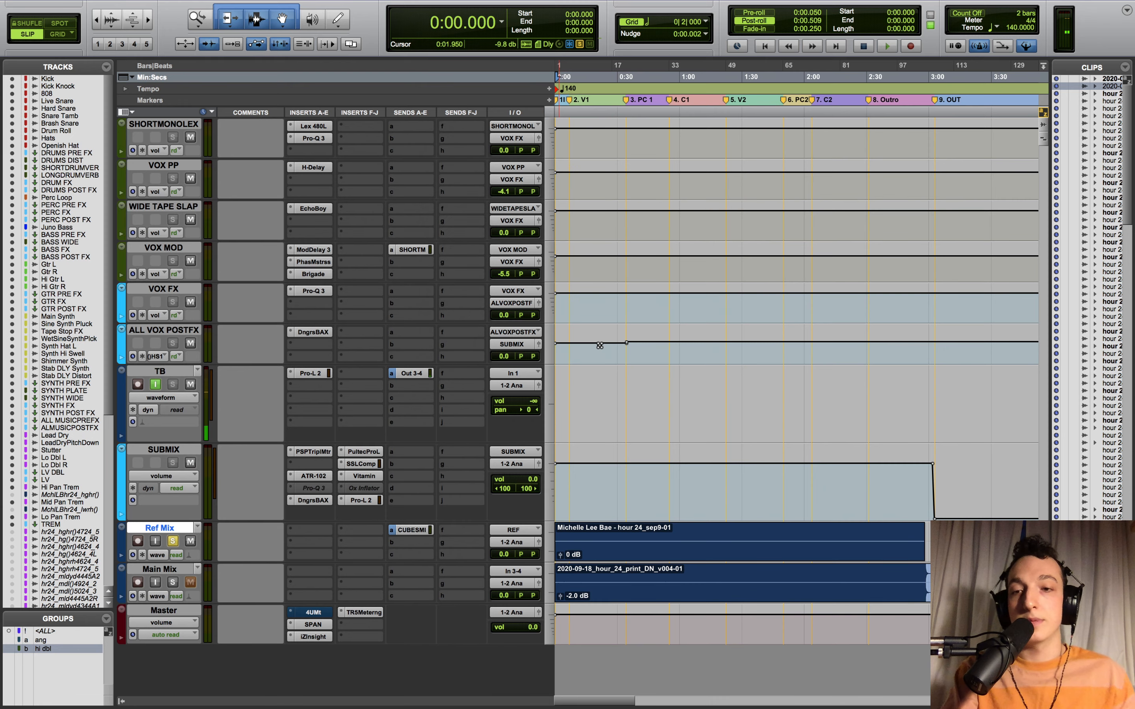
left_click(173, 542)
left_click(172, 583)
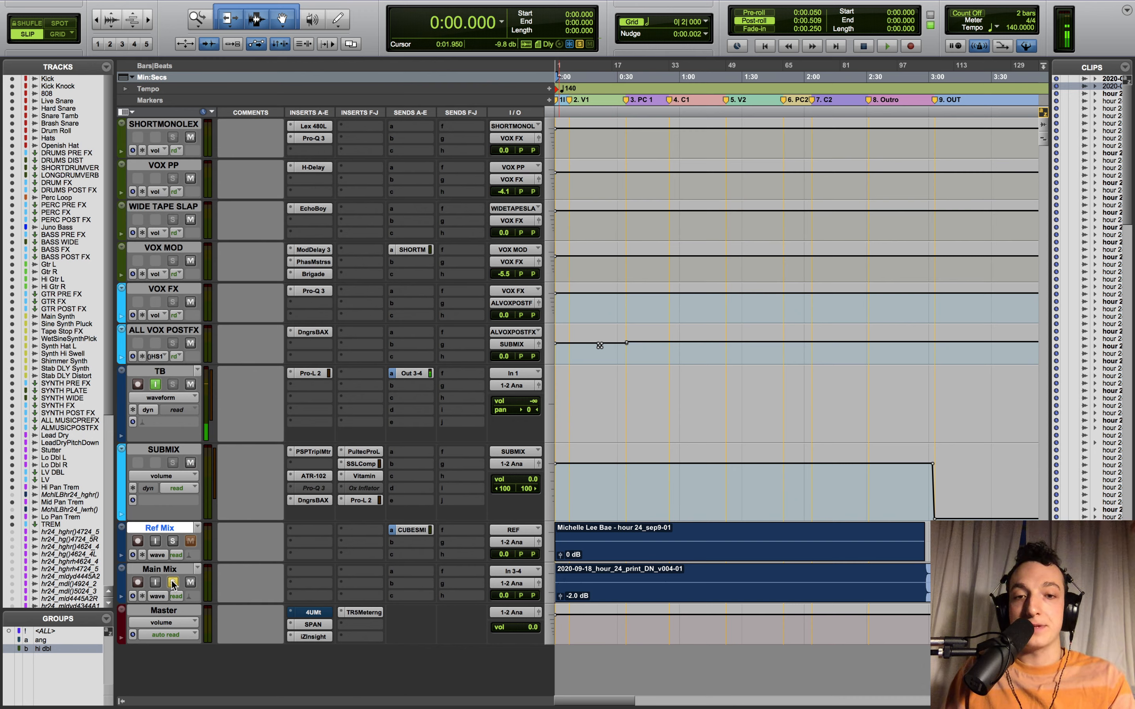
- Start playback, open the TB track's Out 3-4 send, and A/B Ref Mix against Main Mix by alternating solos
key("space")
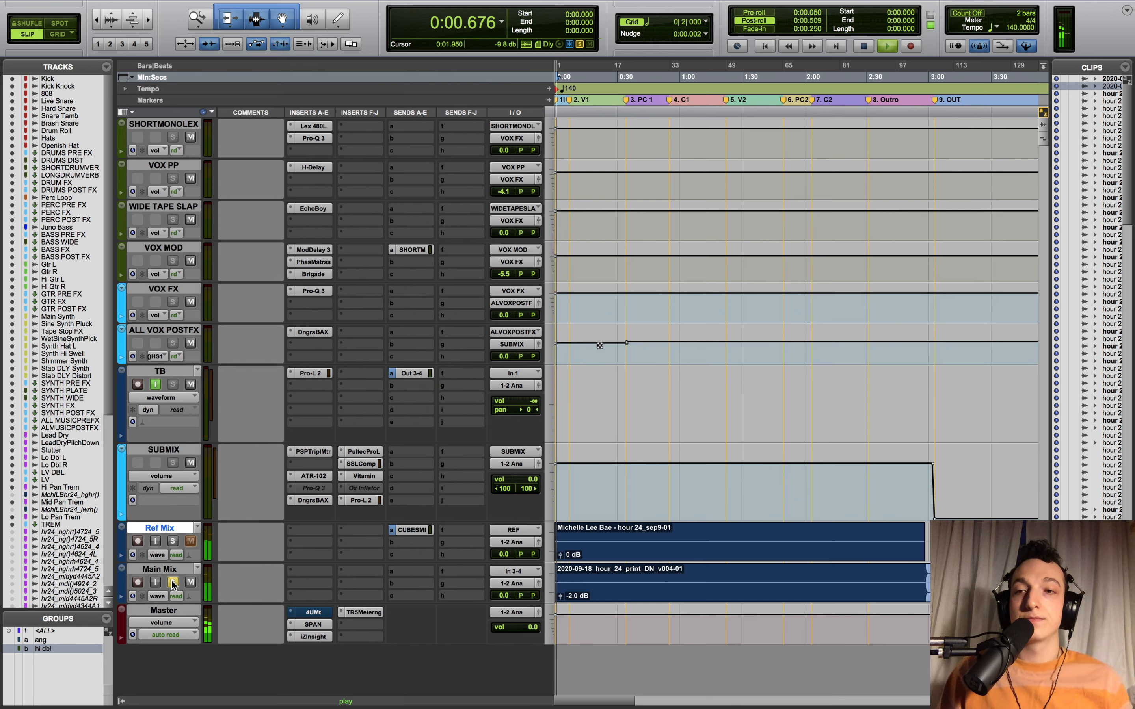
left_click(426, 370)
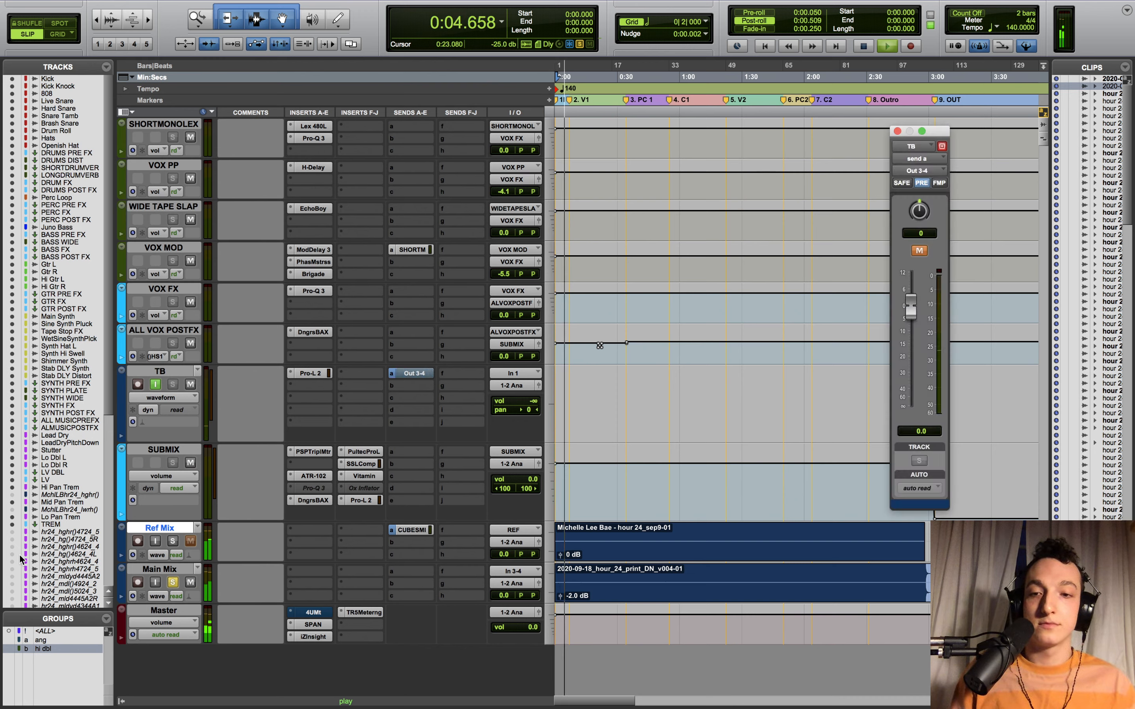
left_click(173, 542)
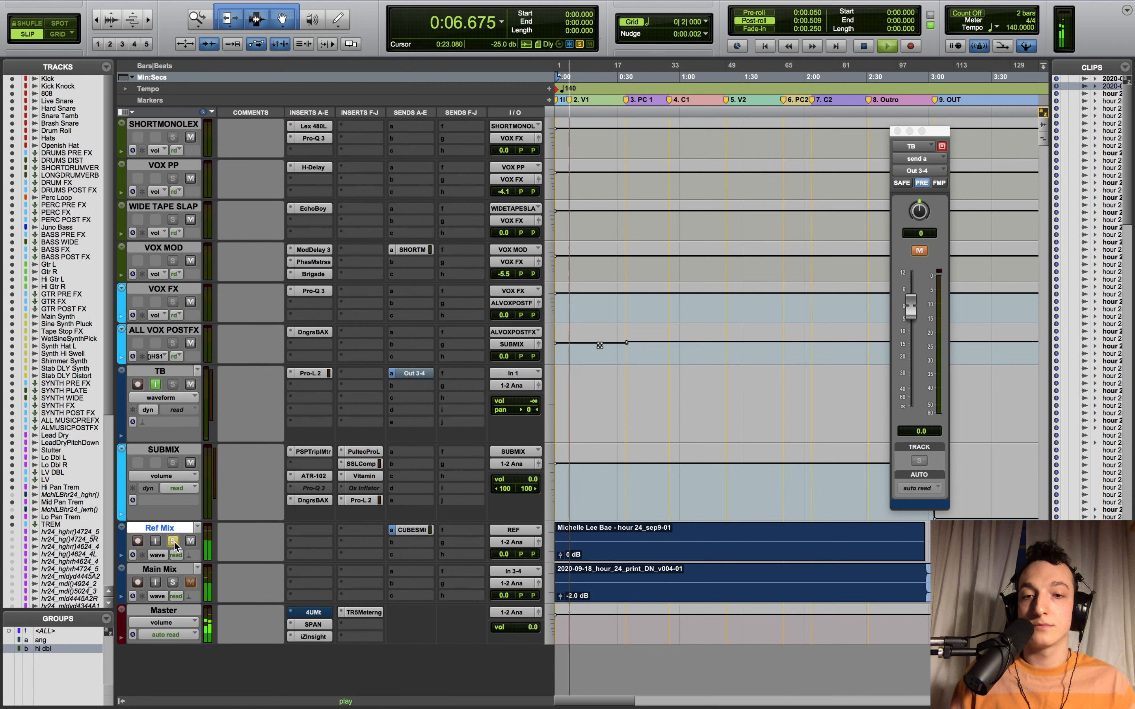
left_click(172, 582)
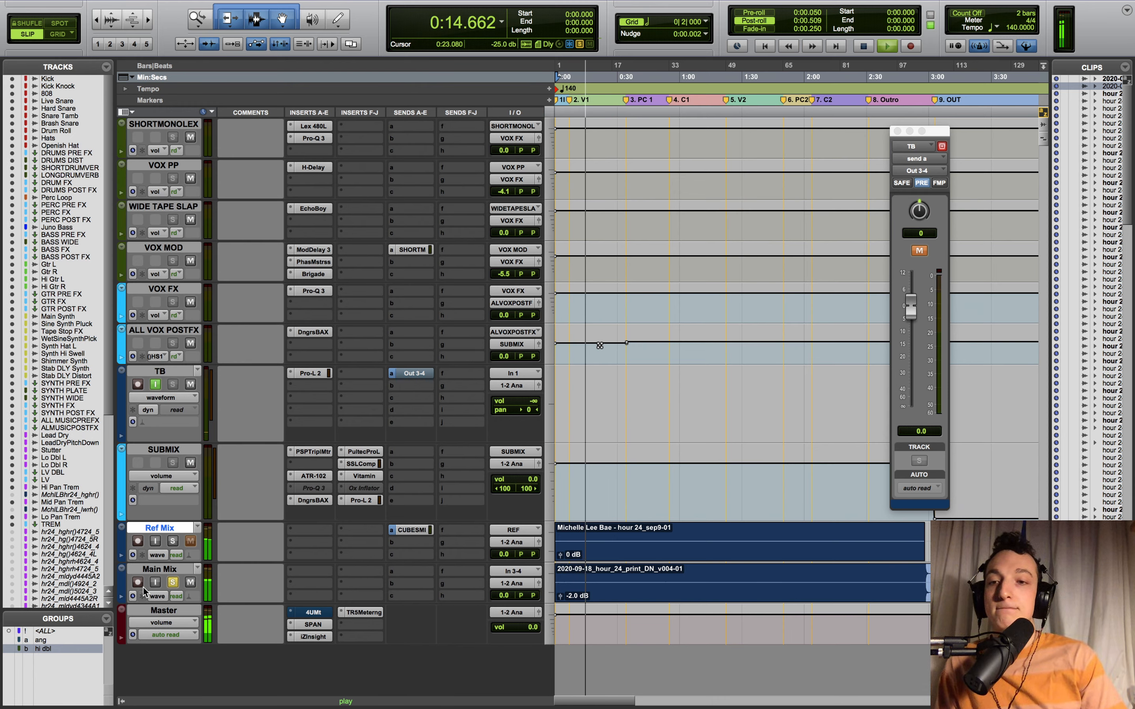
left_click(172, 541)
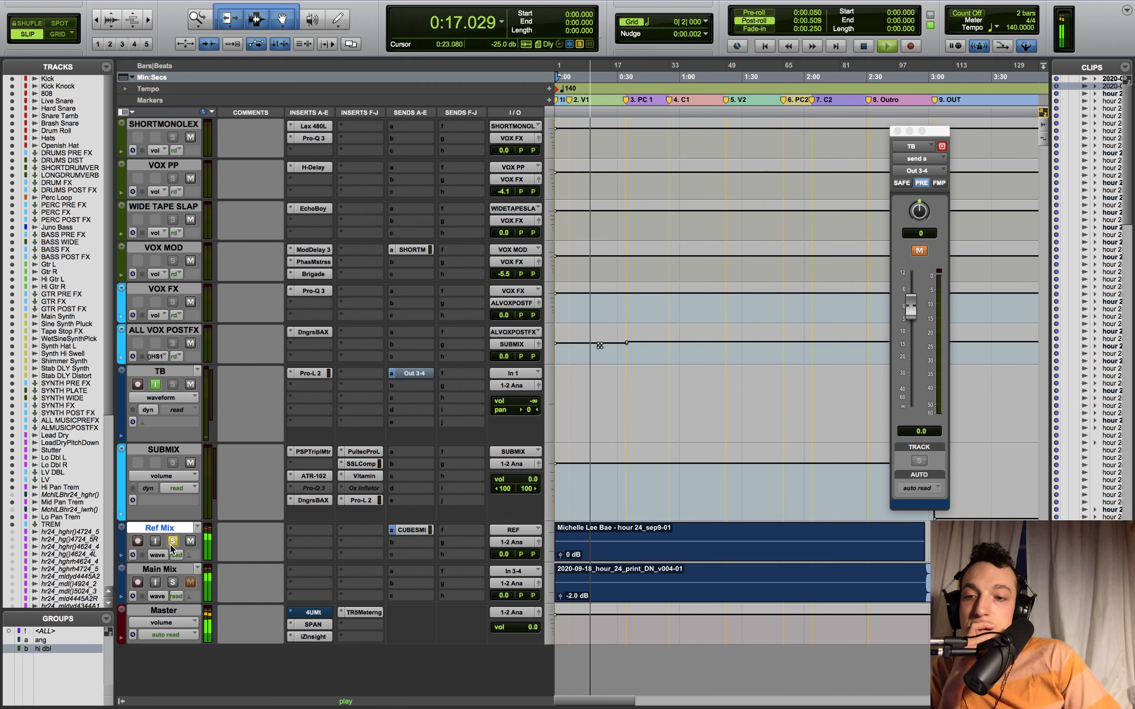
left_click(175, 584)
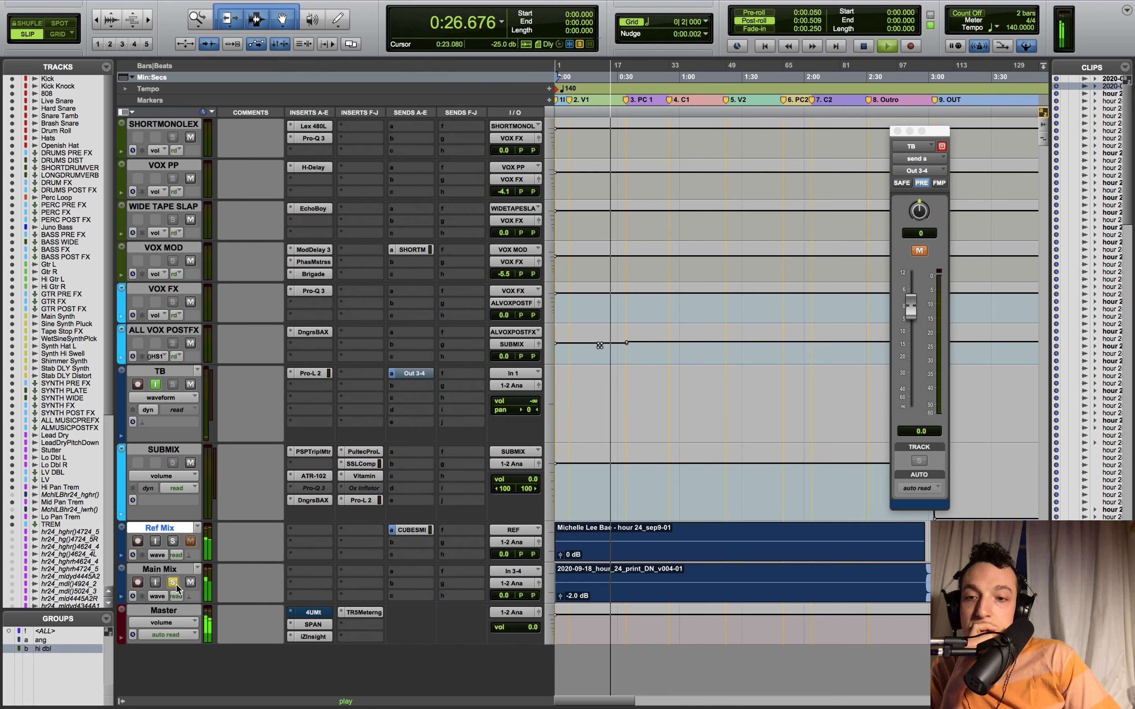
left_click(177, 543)
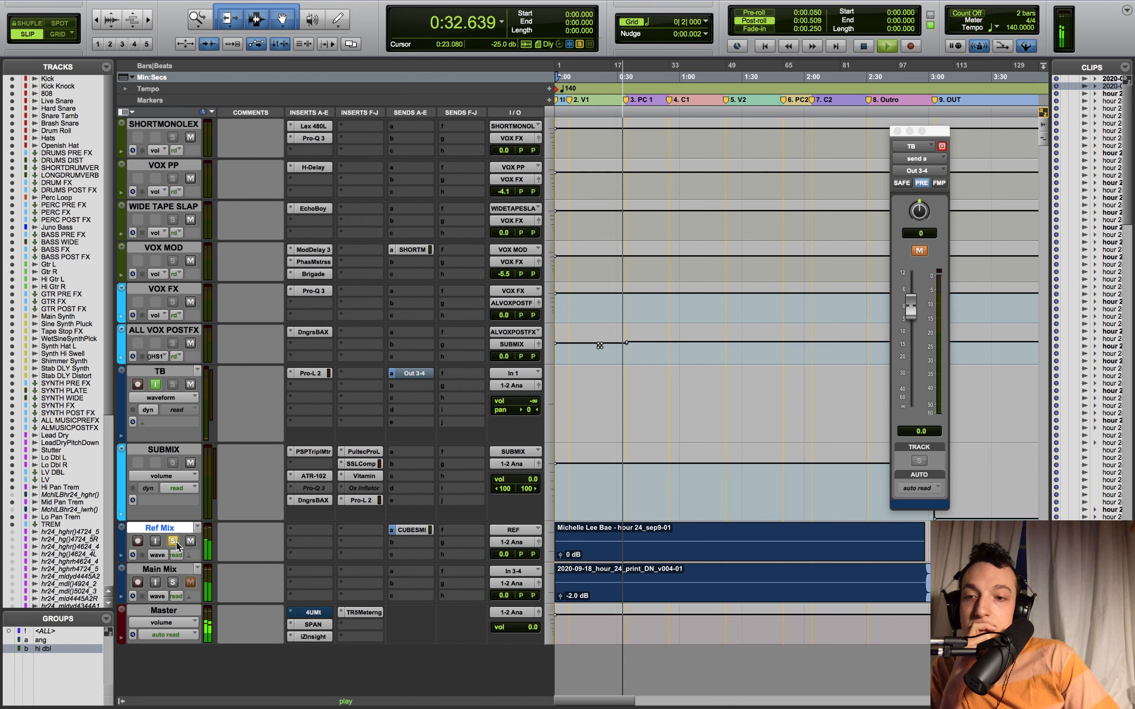
left_click(173, 583)
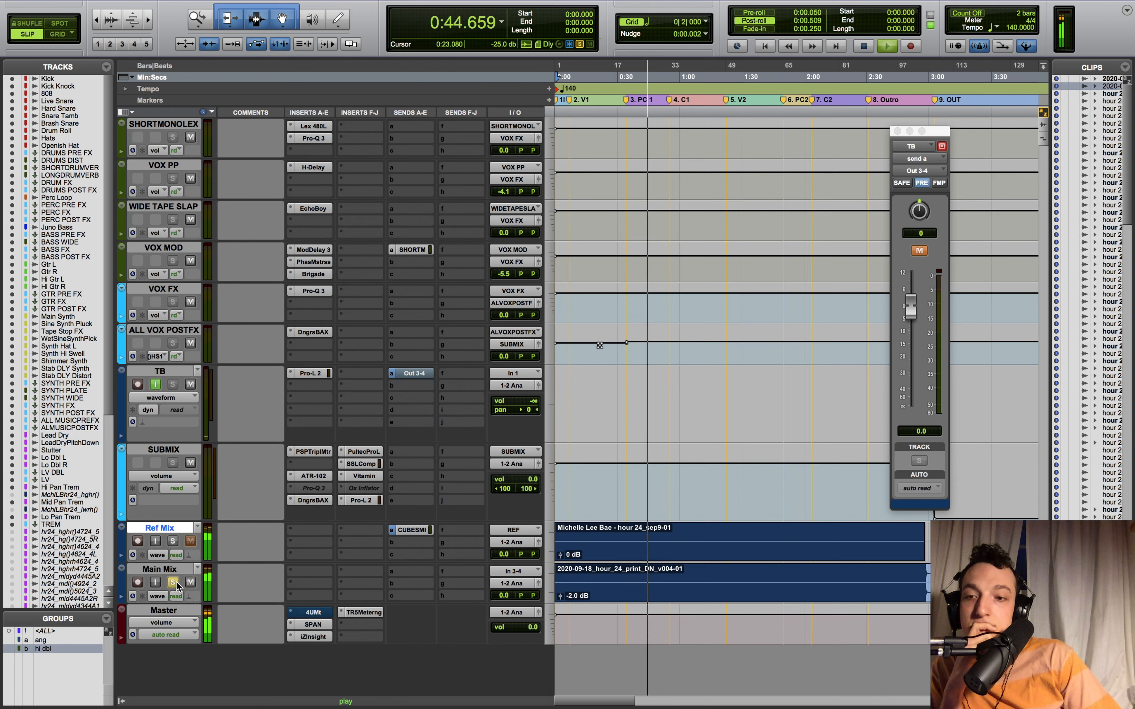
left_click(173, 541)
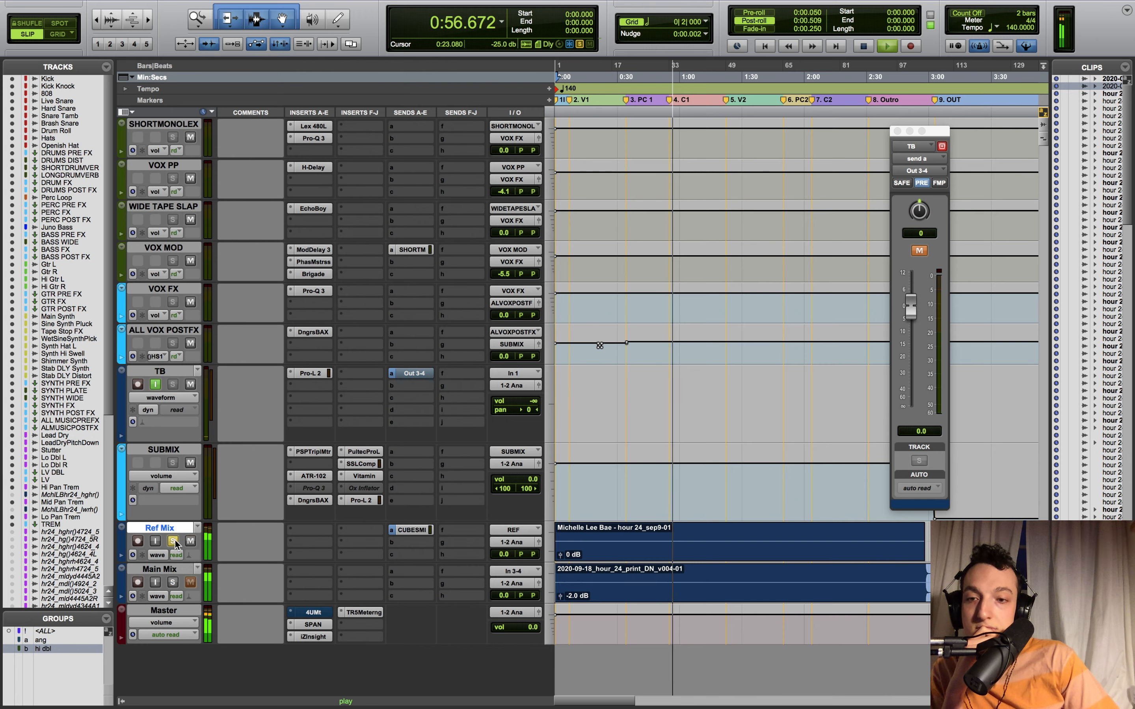
left_click(174, 582)
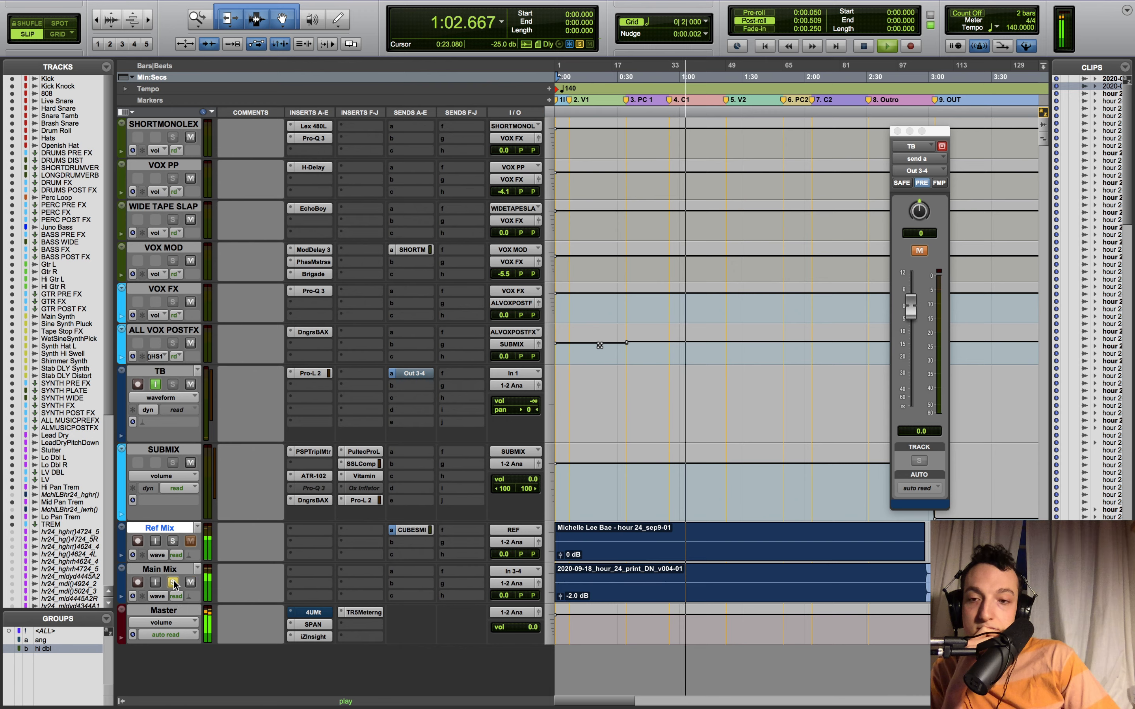
left_click(173, 541)
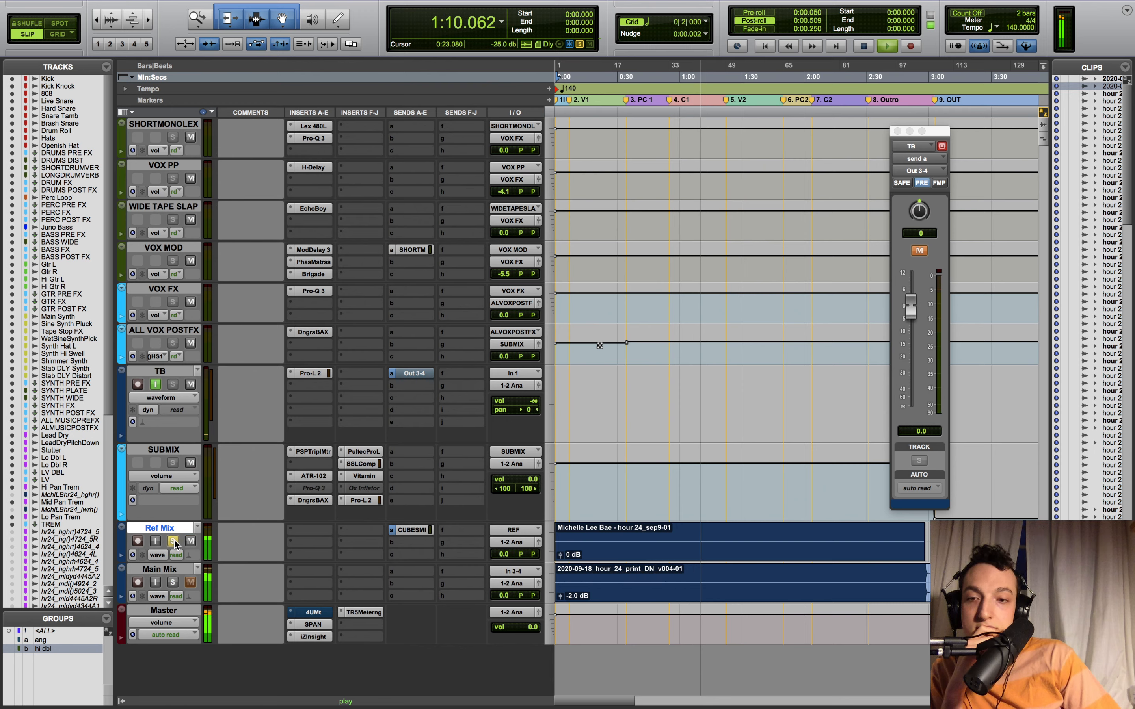
left_click(172, 584)
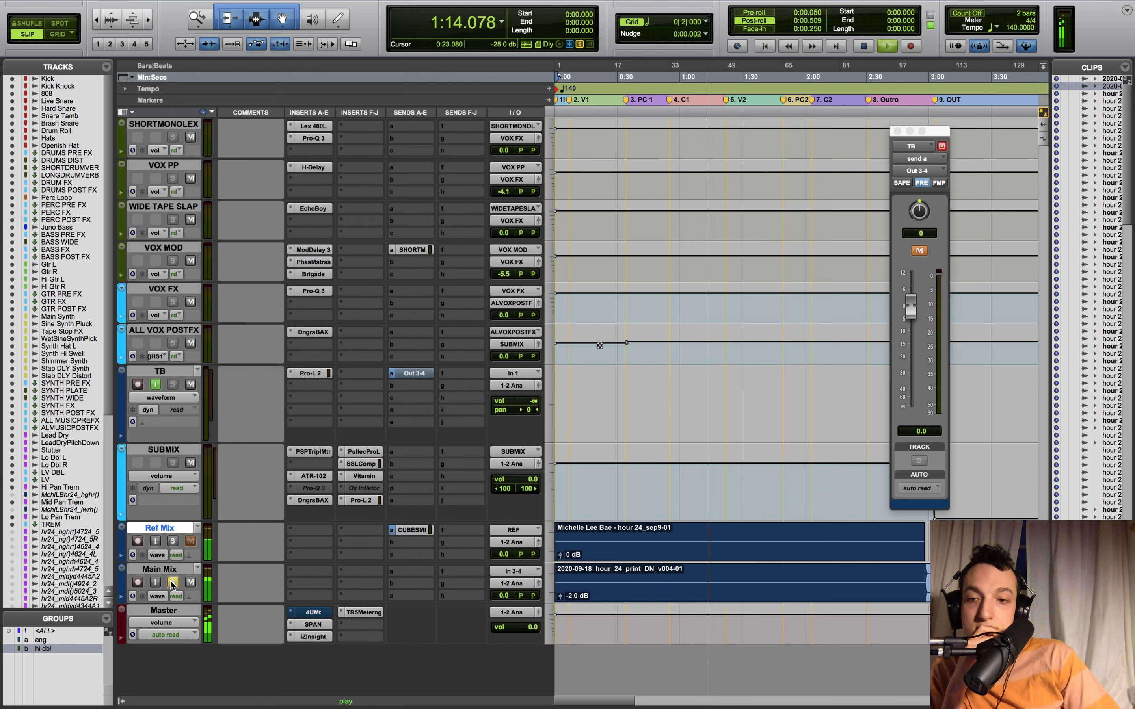
left_click(174, 541)
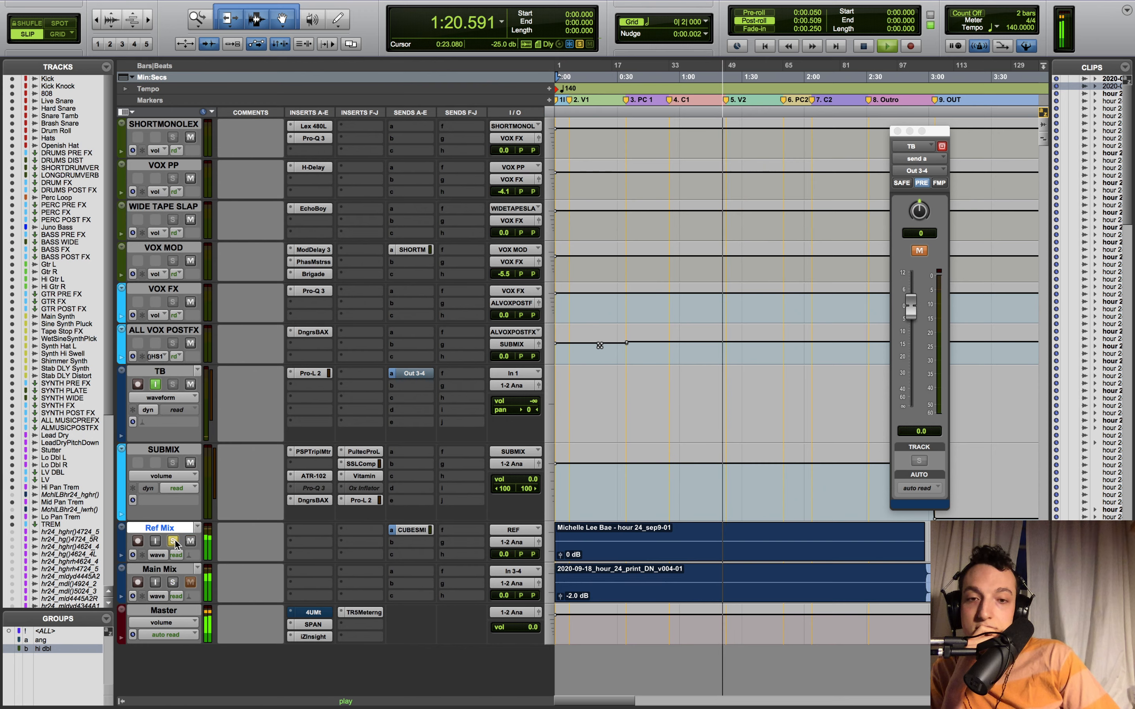
left_click(178, 583)
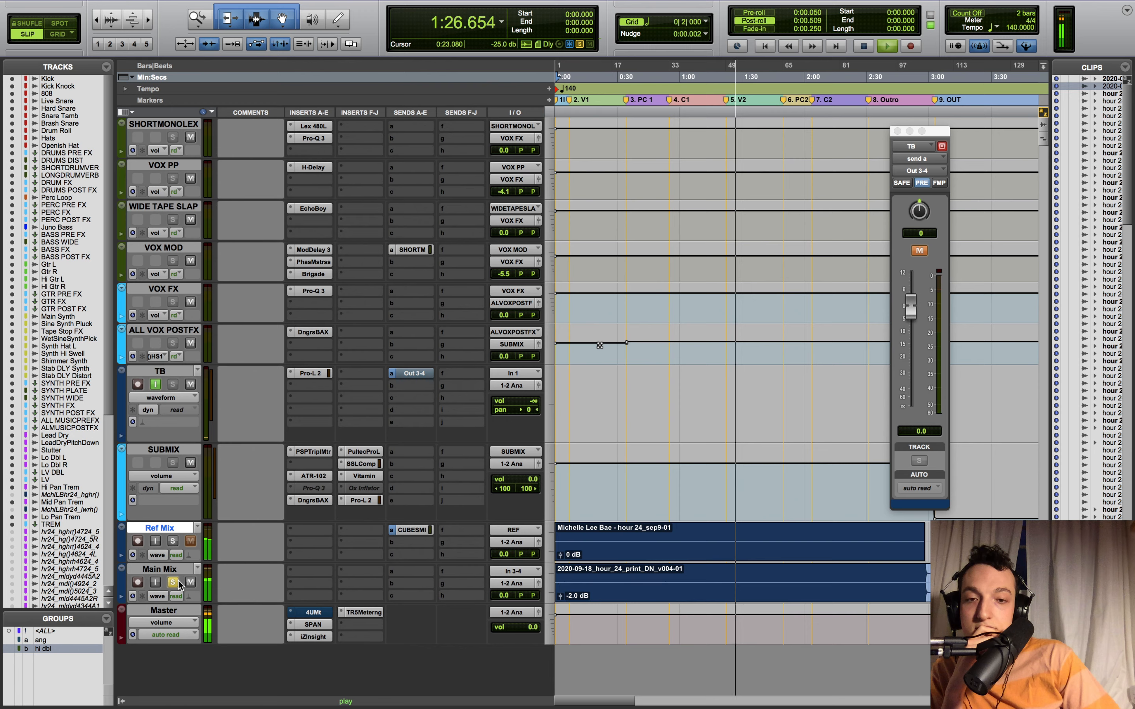
- Keep flipping the solo between Ref Mix and Main Mix through the outro to the song's end
left_click(173, 542)
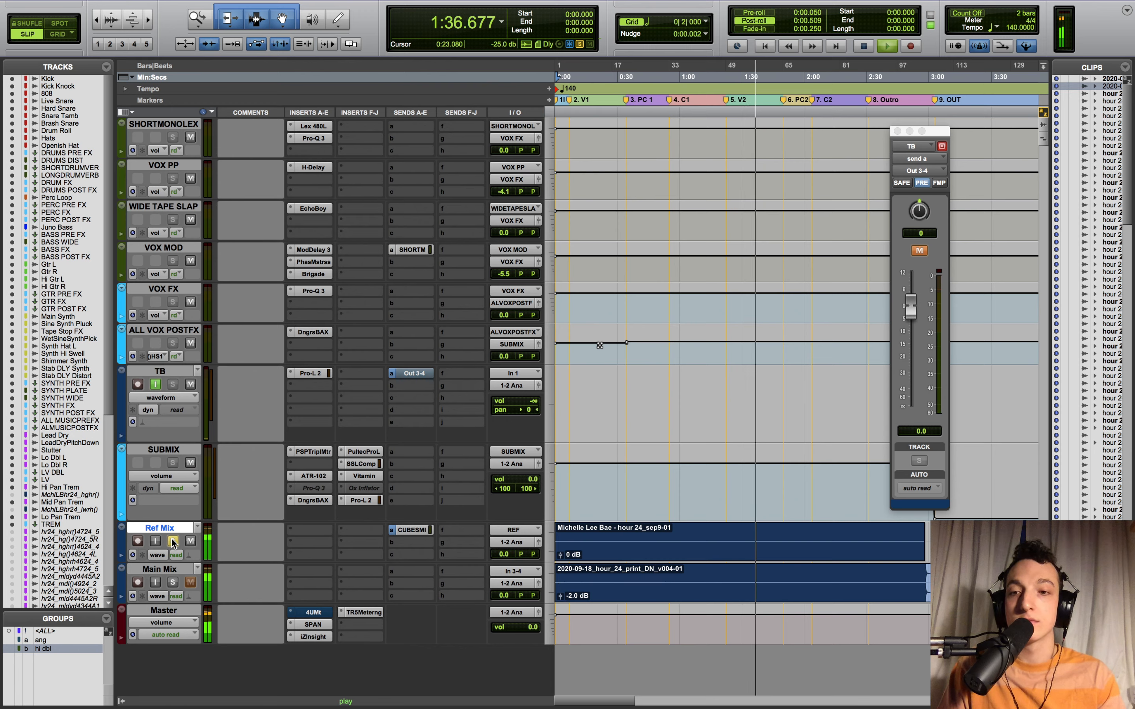
left_click(172, 584)
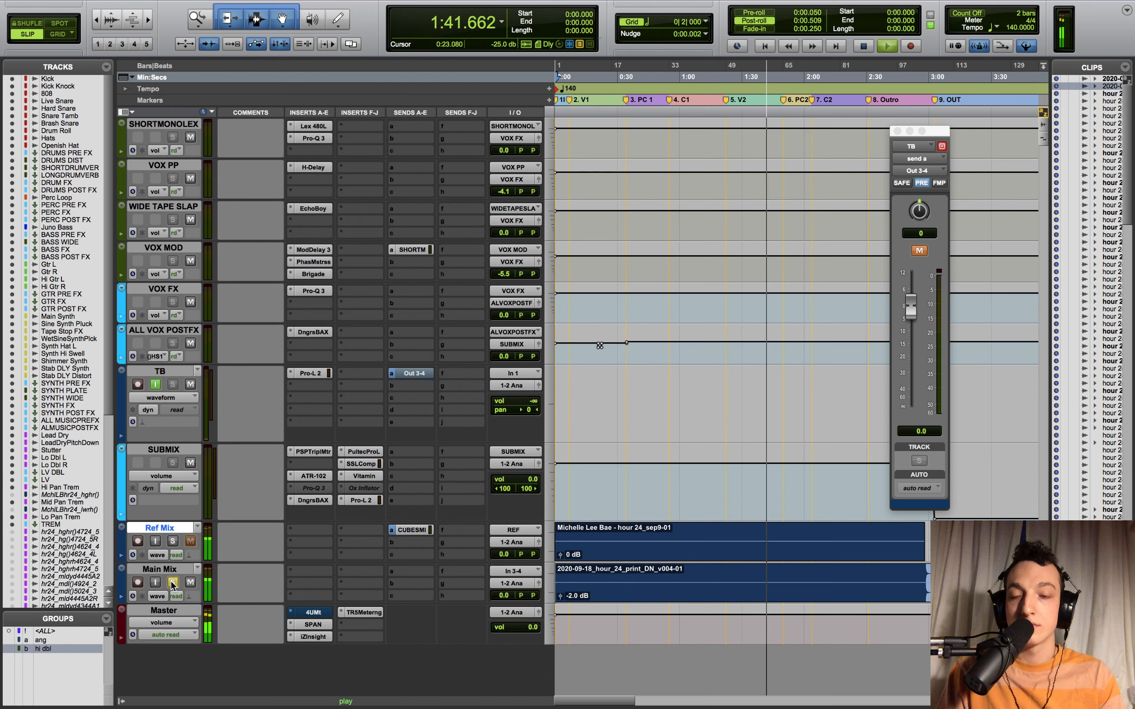
left_click(173, 542)
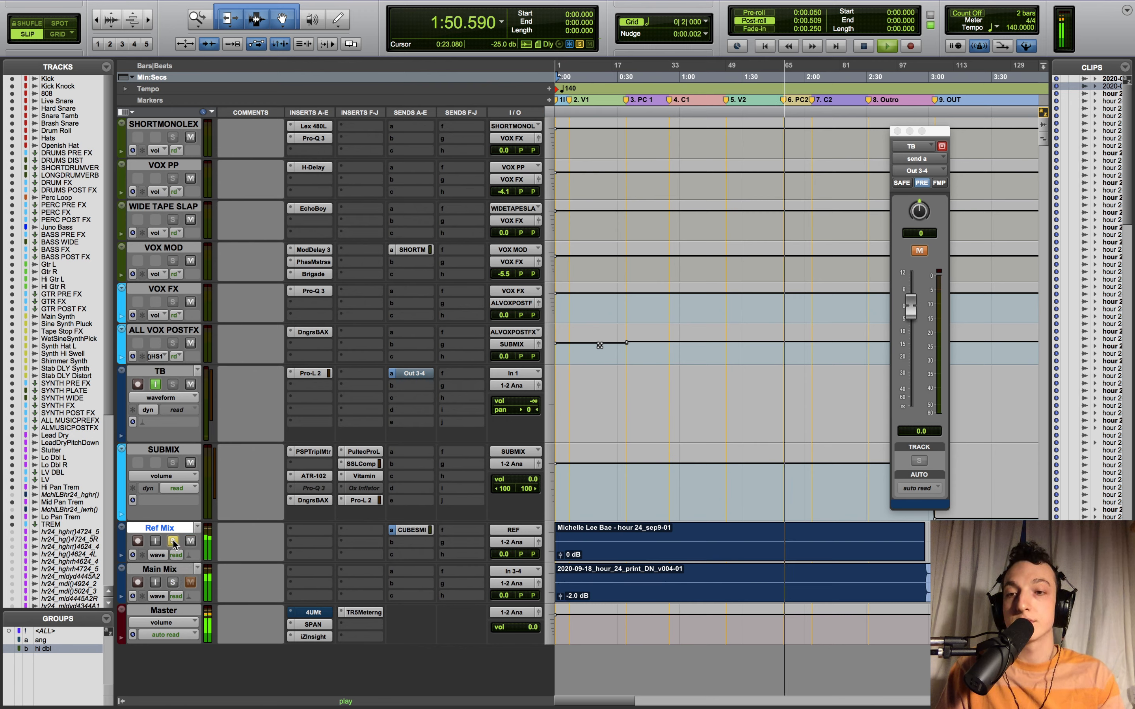
left_click(173, 583)
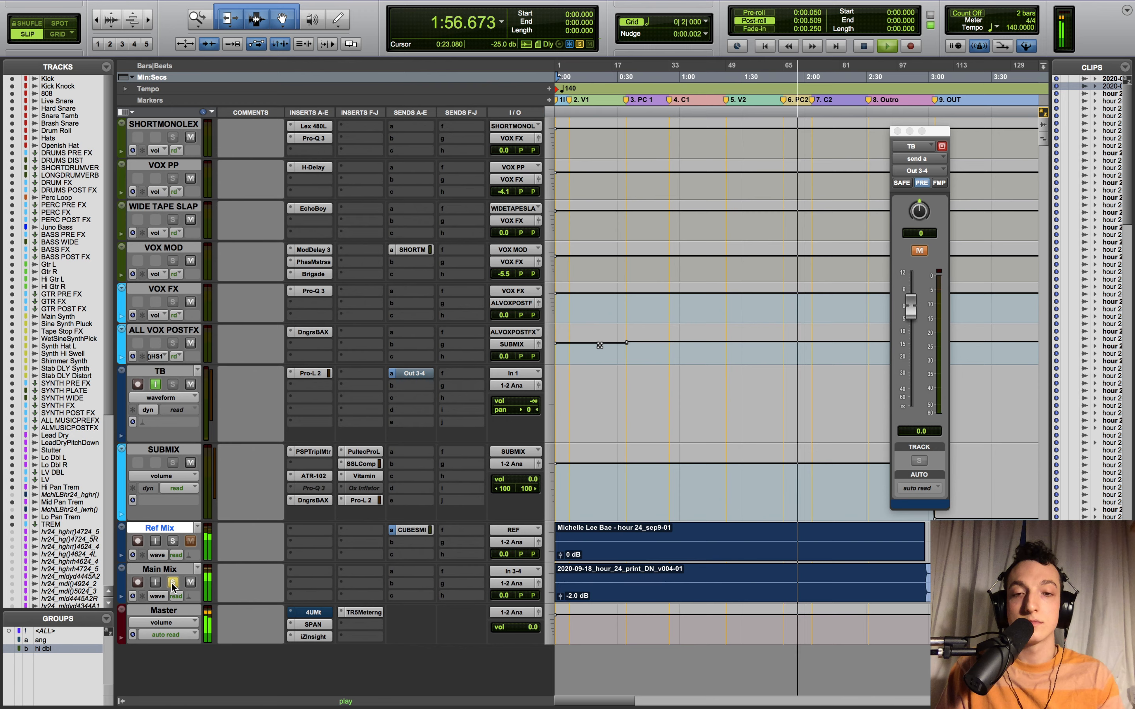
left_click(173, 542)
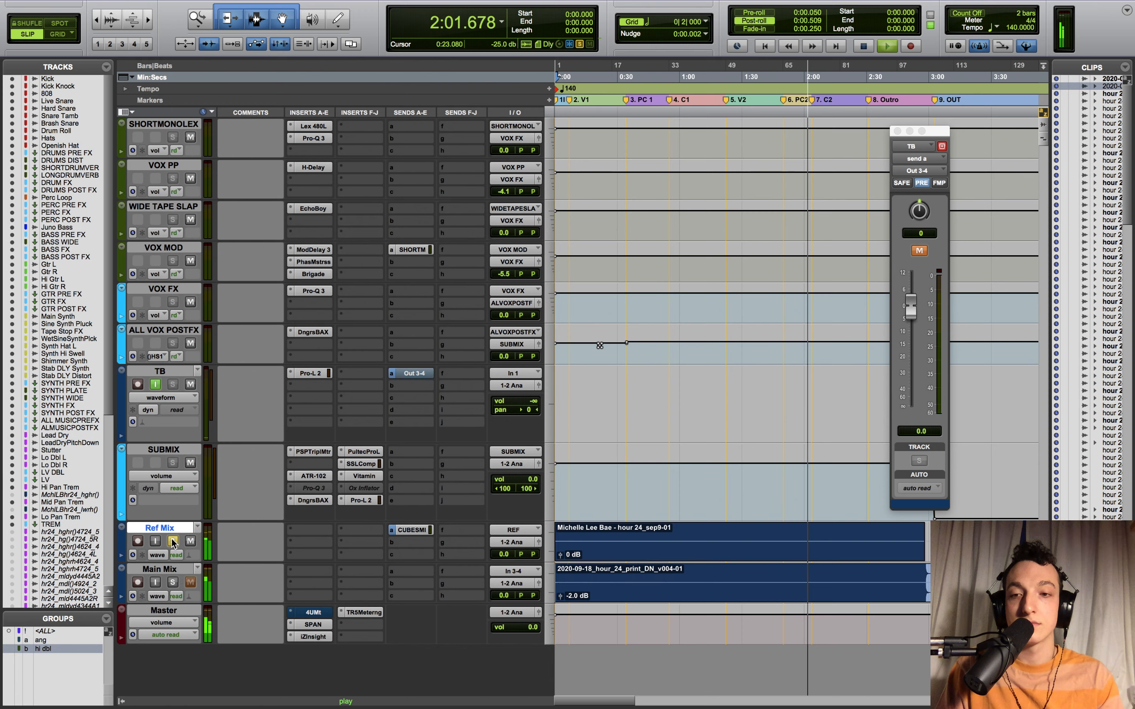
left_click(173, 583)
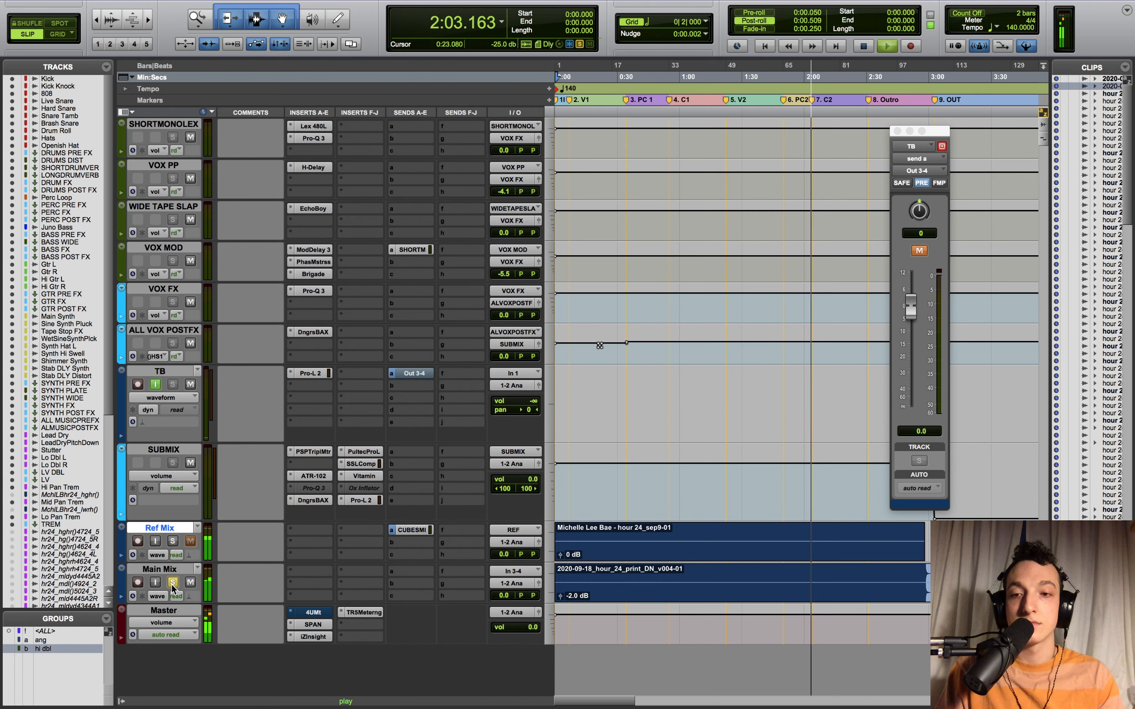
left_click(173, 542)
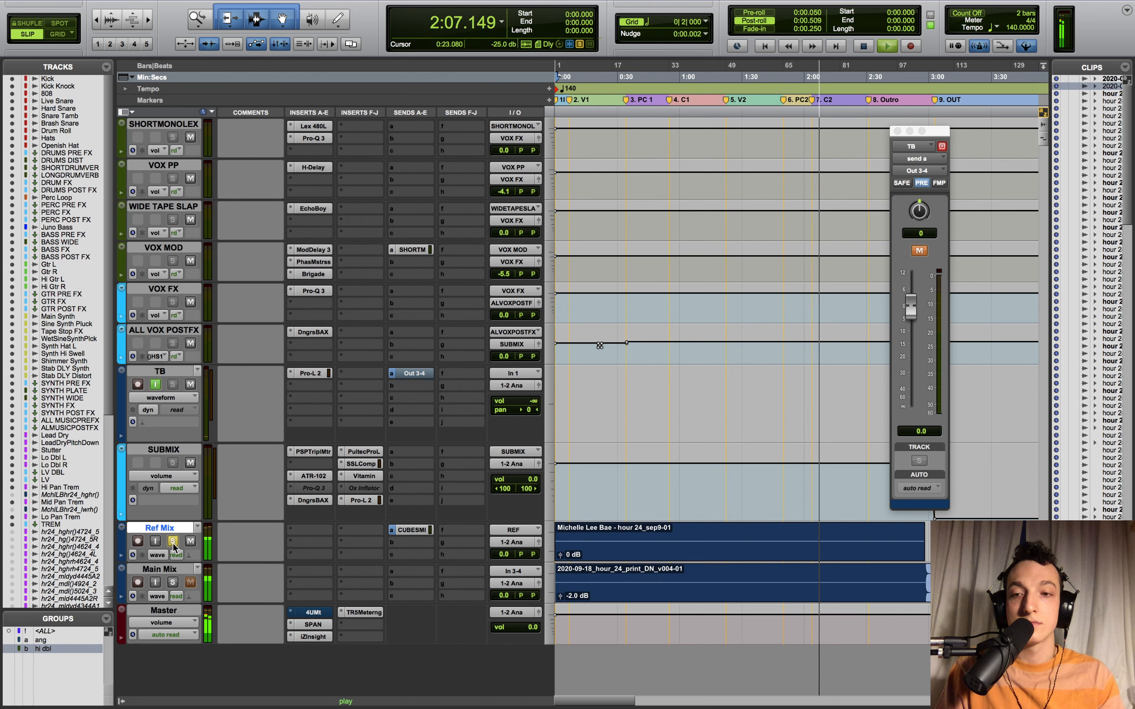
left_click(173, 583)
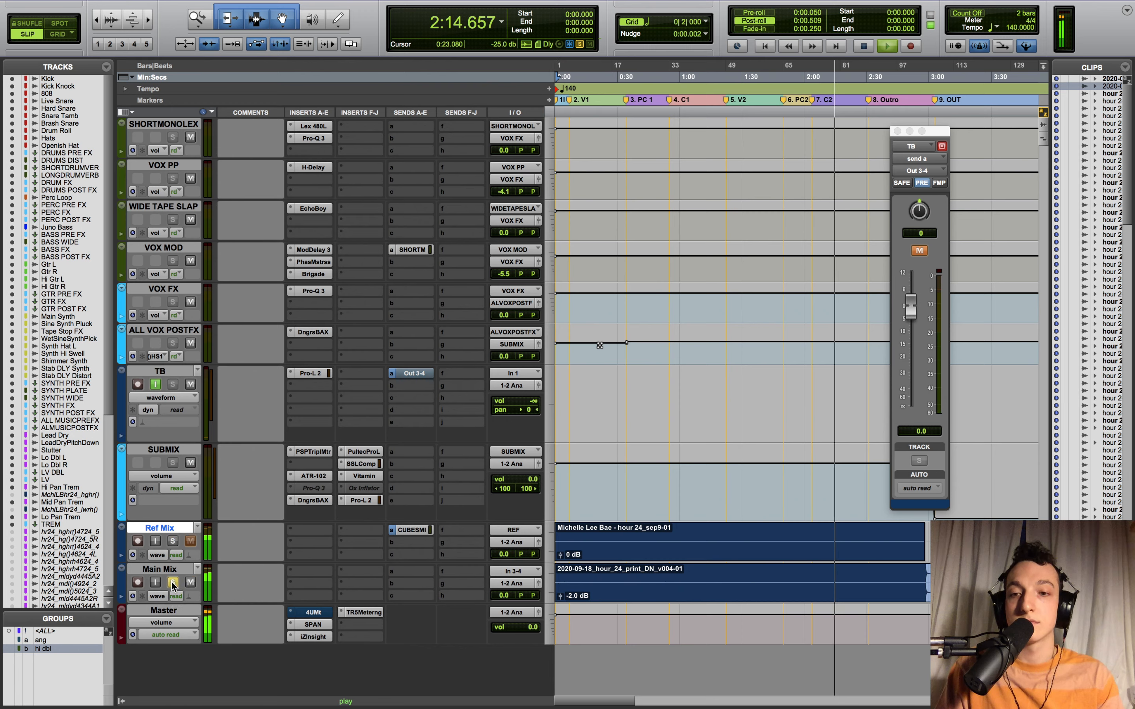
left_click(172, 541)
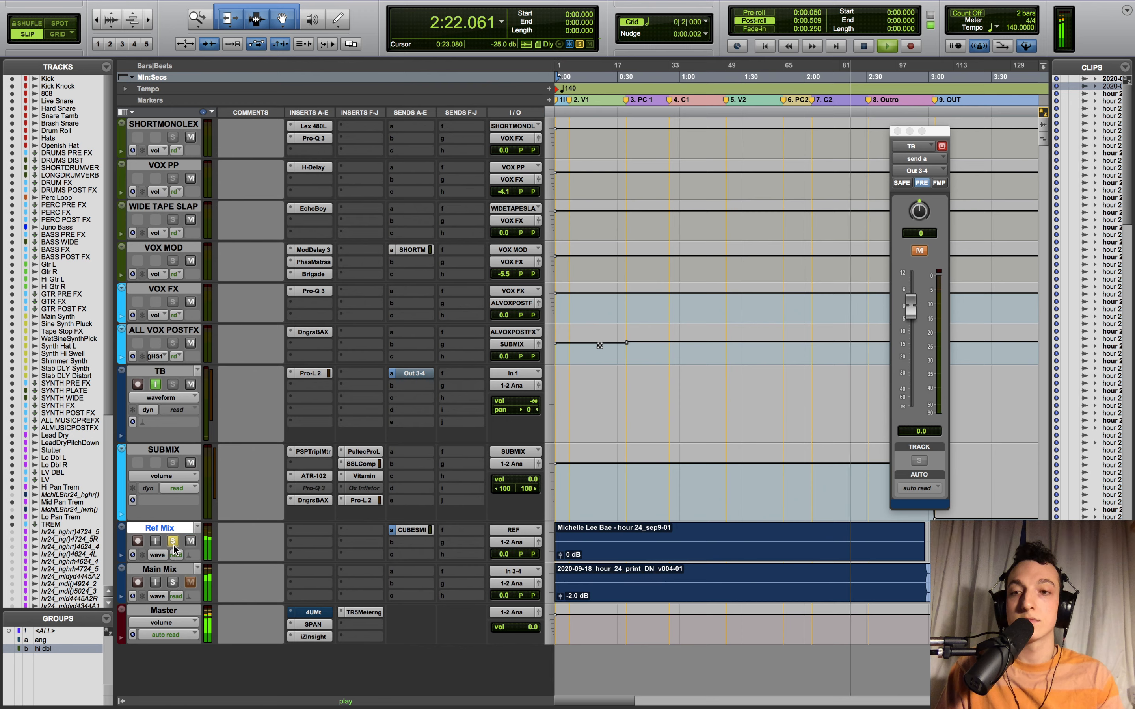
left_click(172, 582)
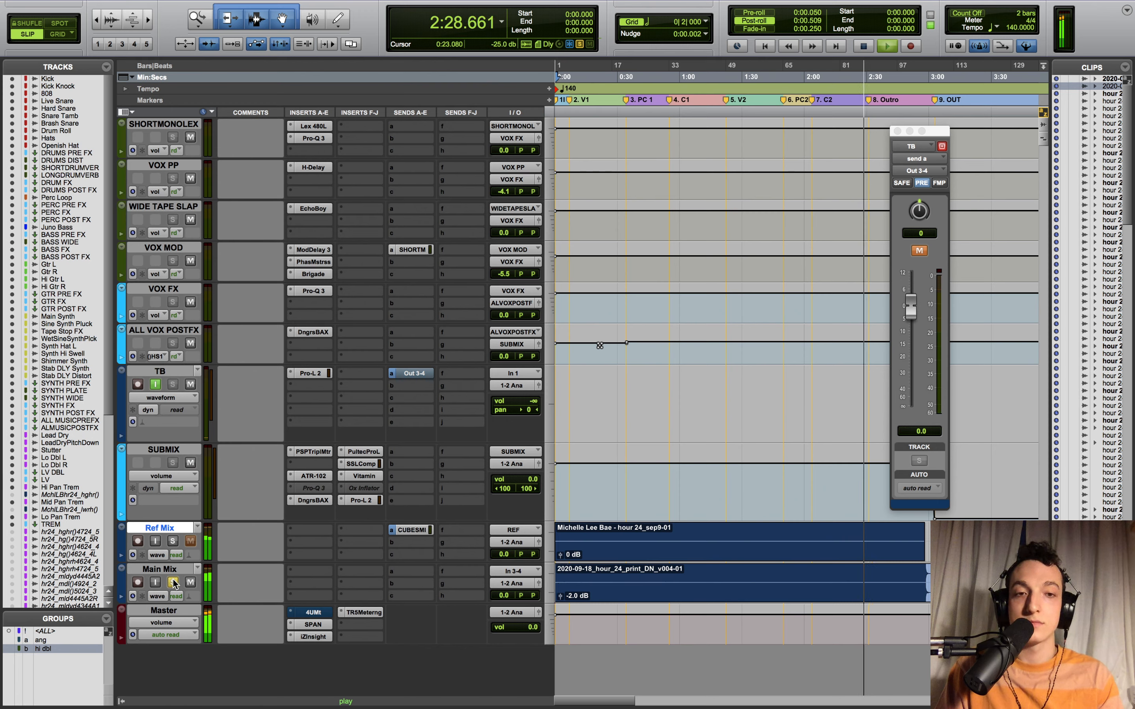
left_click(173, 542)
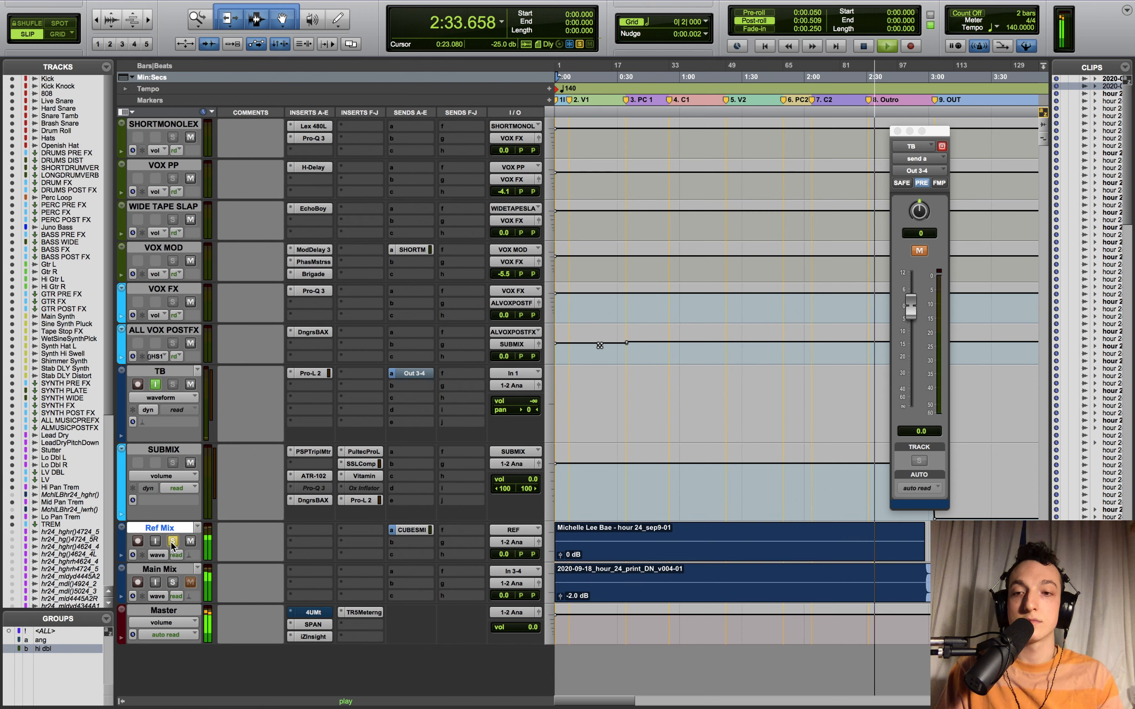
left_click(172, 582)
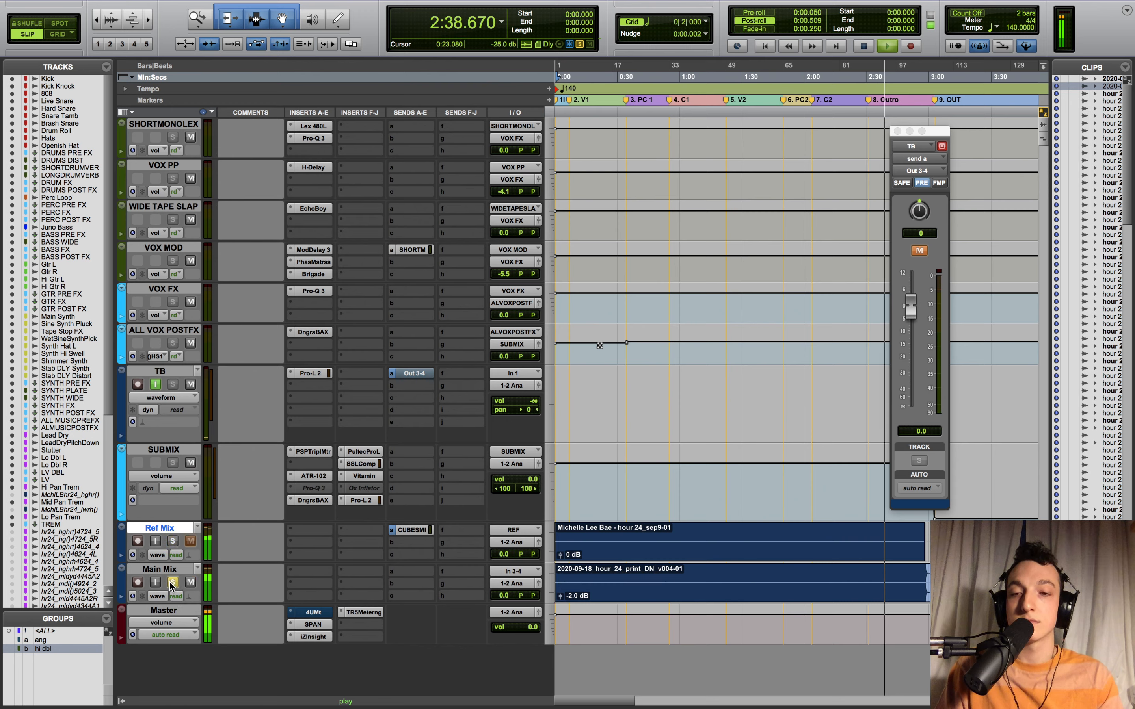
left_click(173, 542)
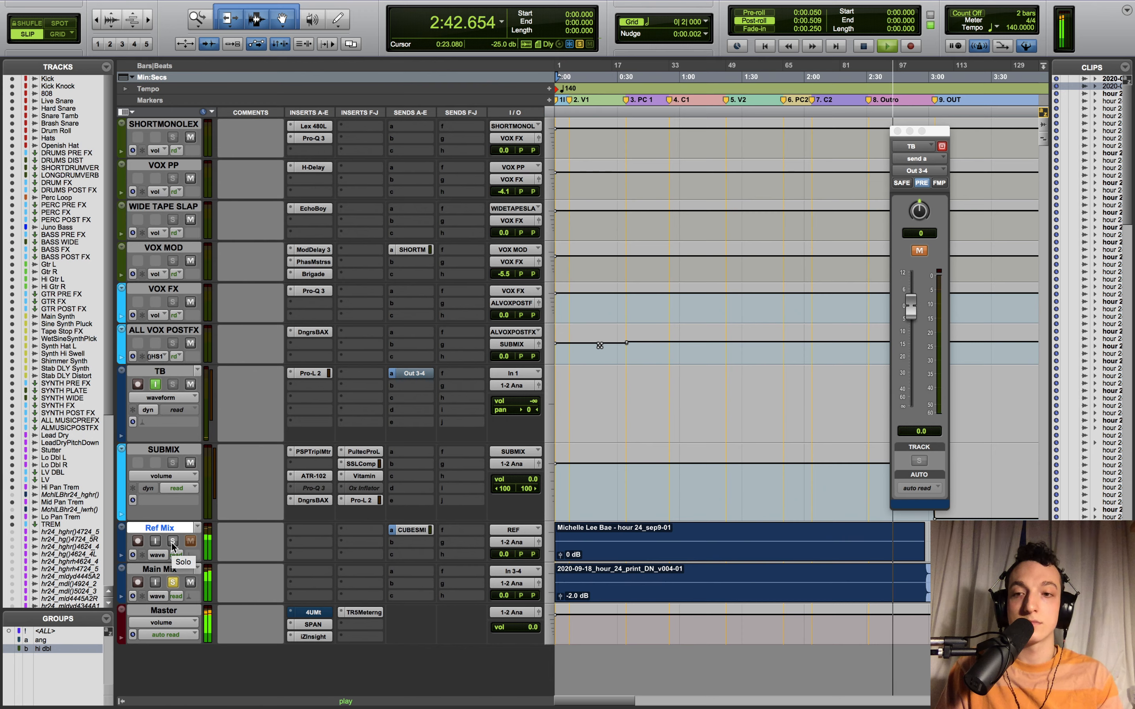
left_click(173, 582)
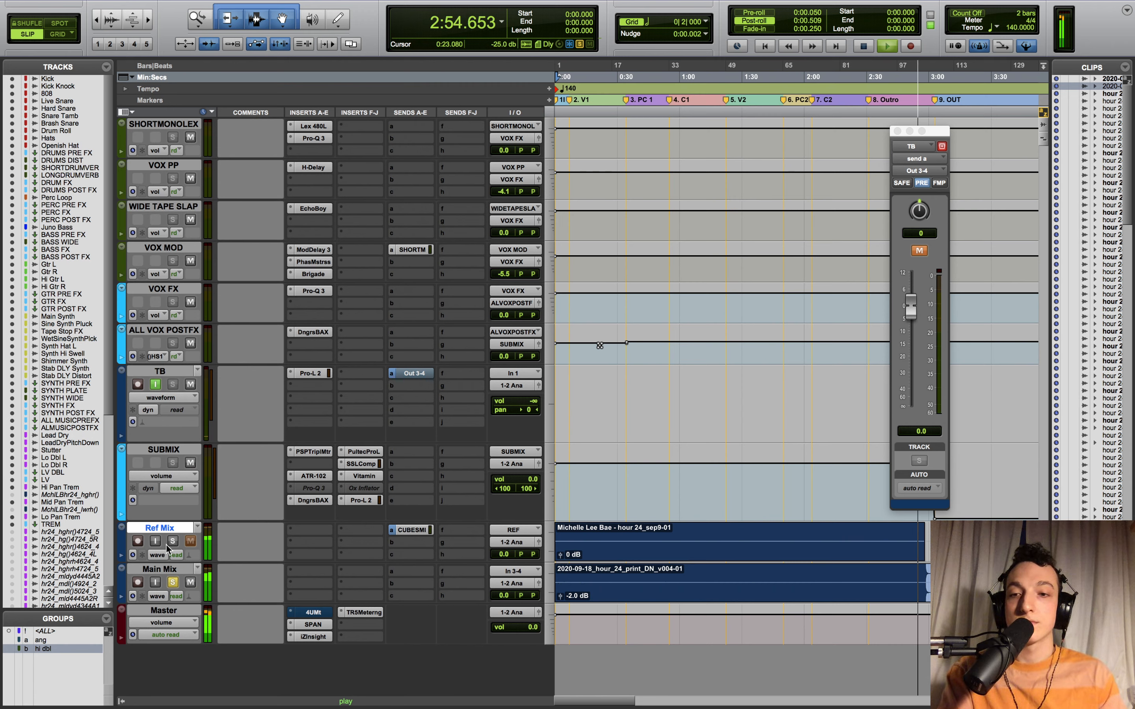
- Stop playback, unsolo Main Mix, and unmute the TB track's Out 3-4 send
key("space")
left_click(173, 582)
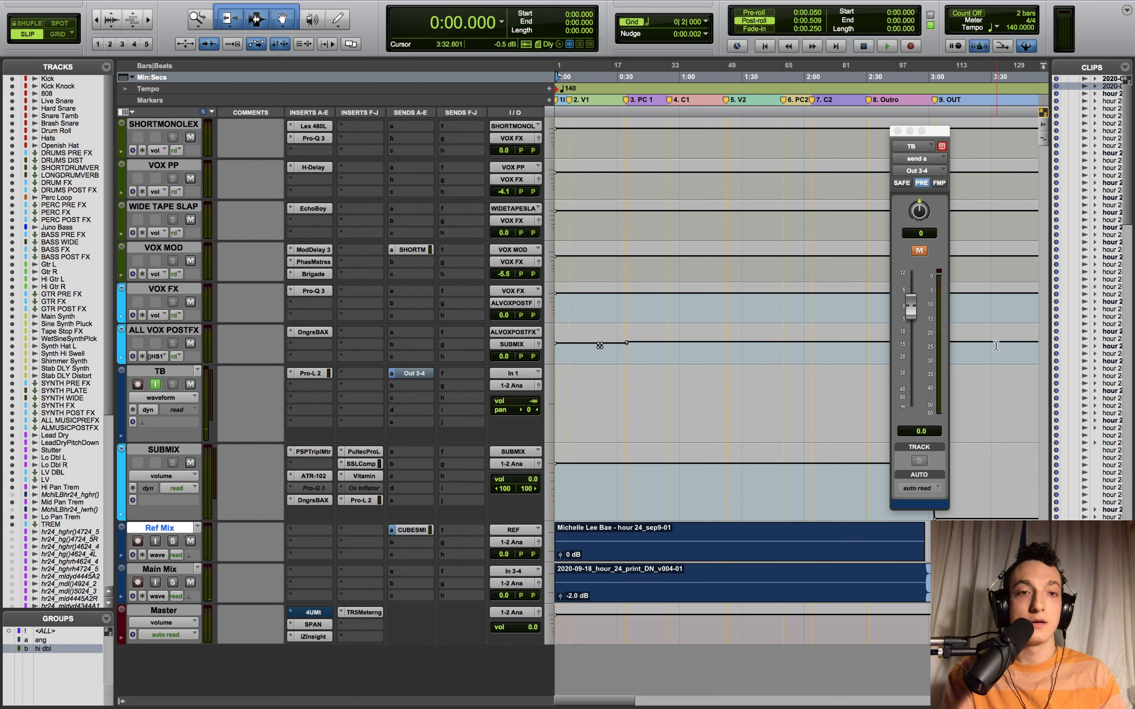
left_click(921, 252)
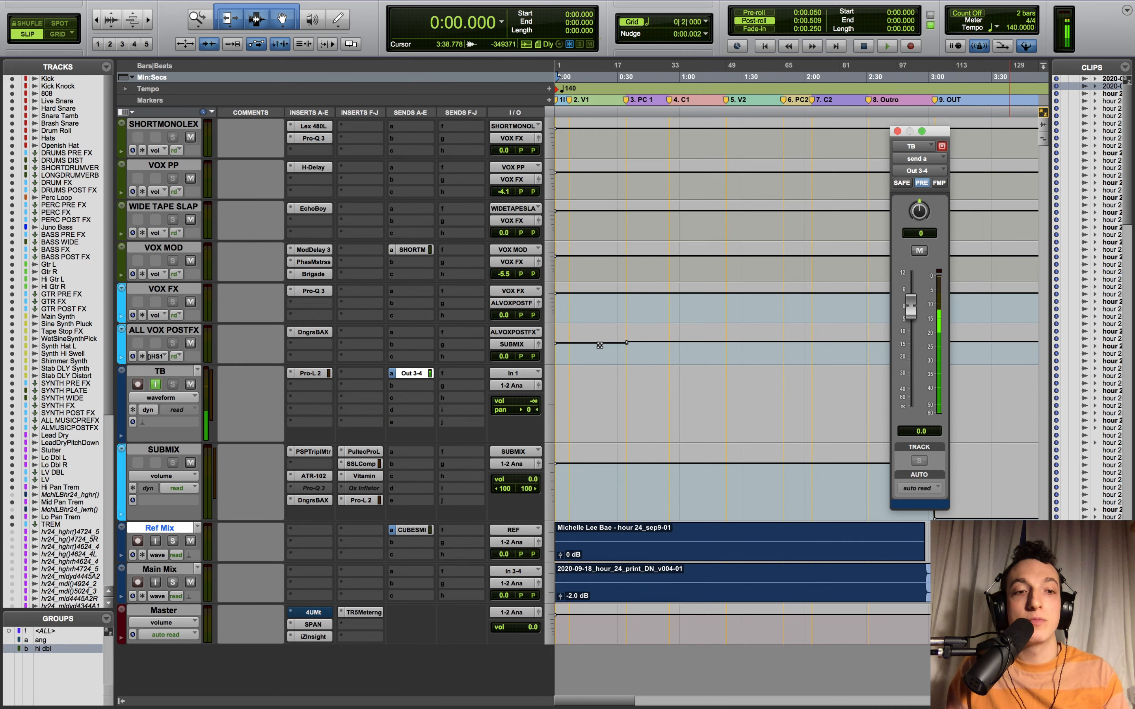
- Scroll through the Edit window to review the vocal, guitar and synth tracks and their clips
scroll(1010, 543, "up", 3)
scroll(1041, 499, "down", 10)
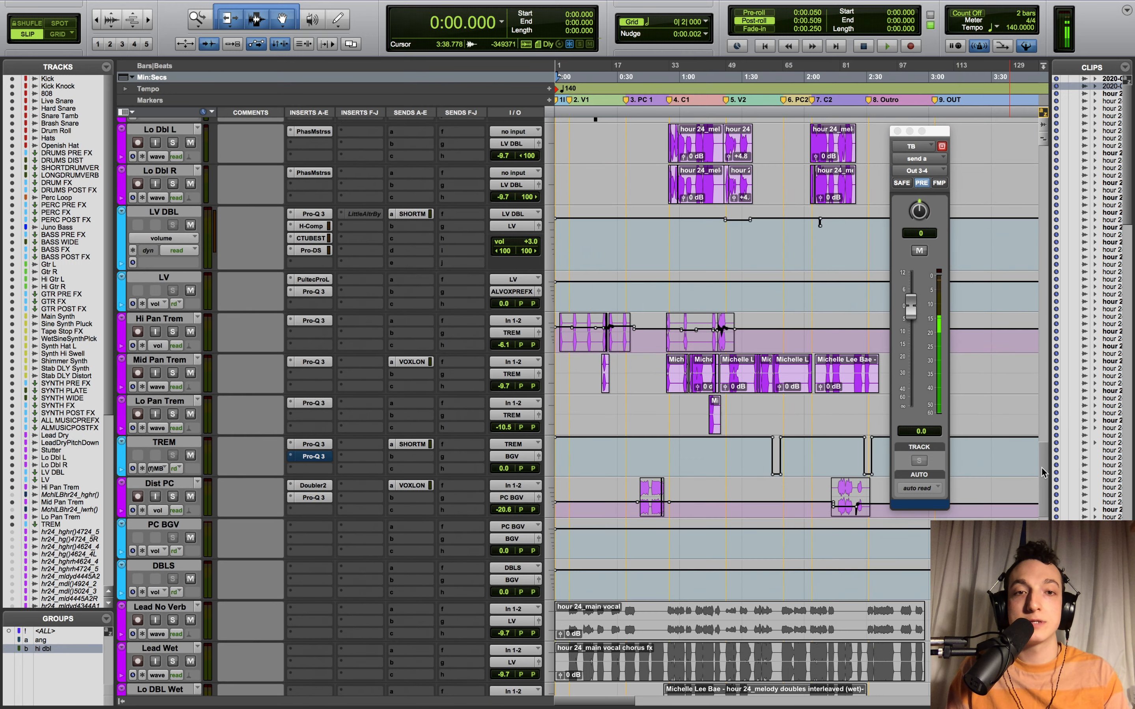
scroll(1045, 459, "up", 8)
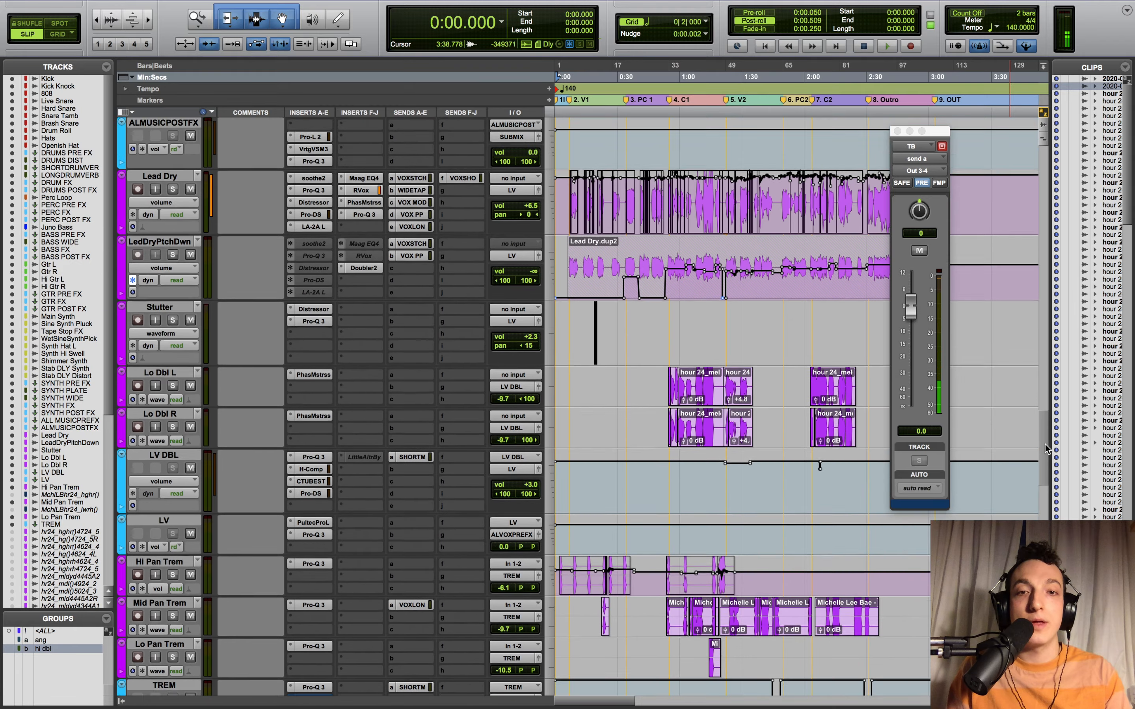
scroll(1035, 399, "up", 14)
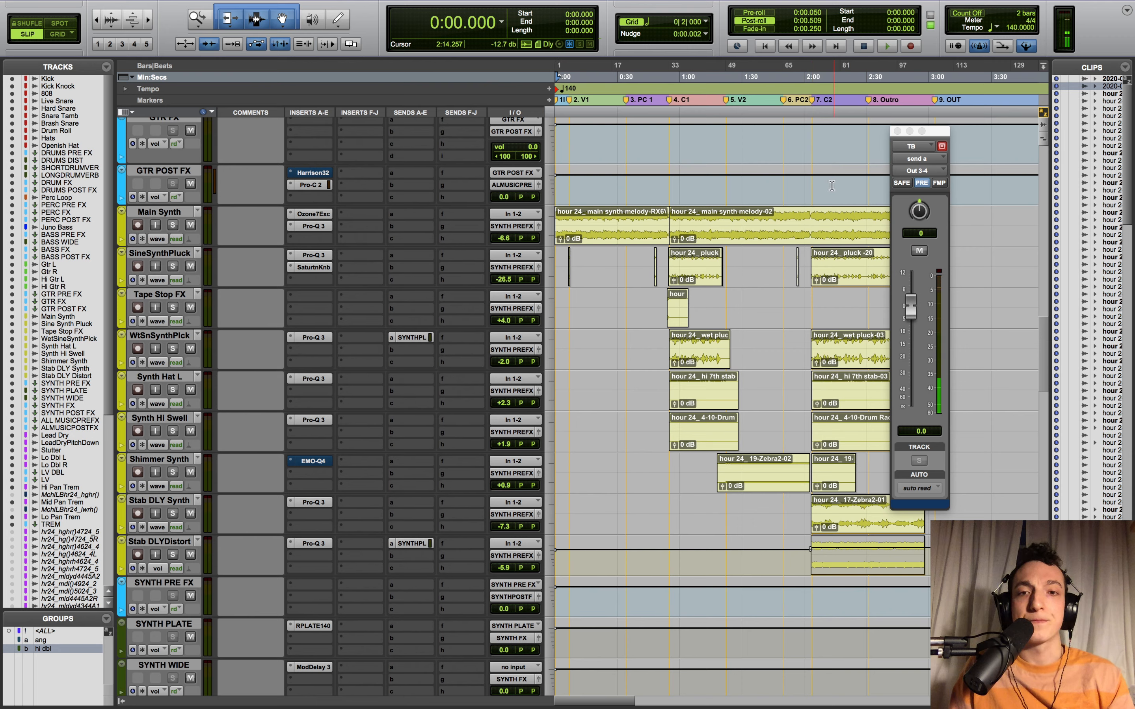
left_click(748, 8)
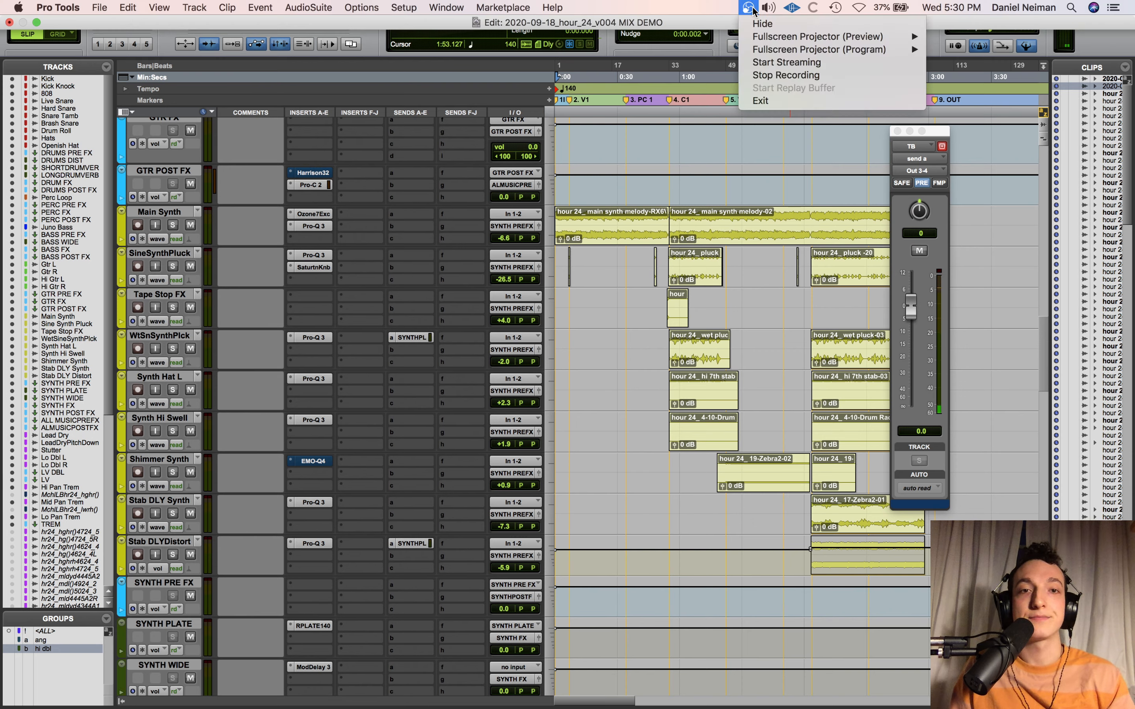